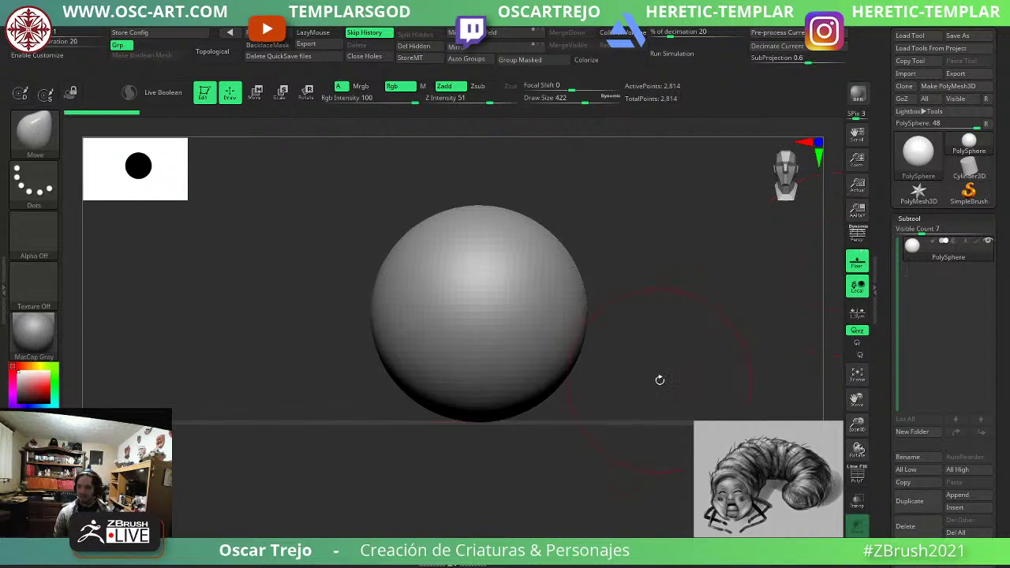
Insert a capsule primitive onto the sphere with the IMM Primitives brush.
{"action": "left_click_drag", "start_coordinate": [659, 380], "coordinate": [636, 377], "text": "alt"}
{"action": "left_click_drag", "start_coordinate": [623, 338], "coordinate": [561, 350], "text": "alt"}
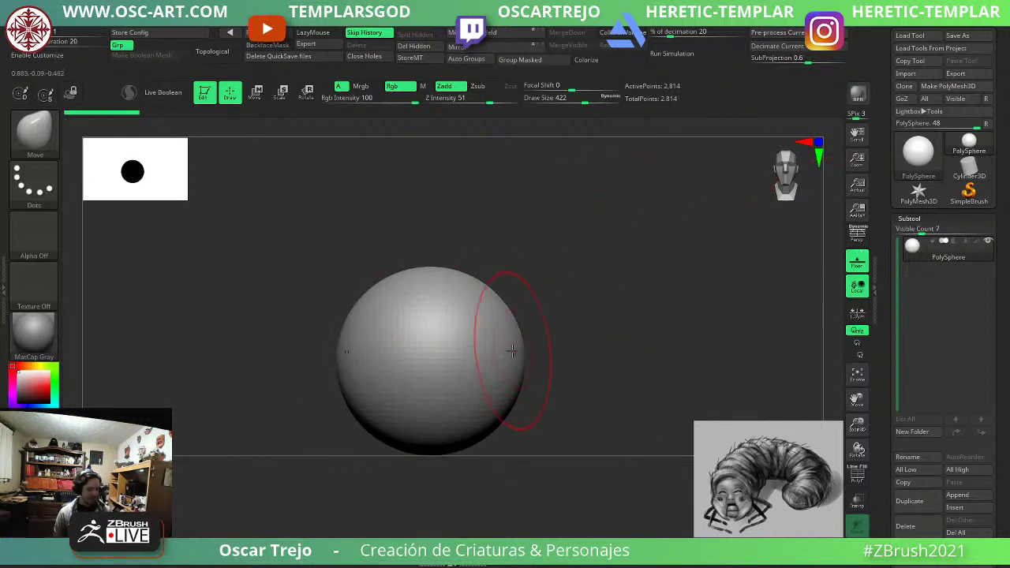
{"action": "key", "text": "b"}
{"action": "key", "text": "i"}
{"action": "key", "text": "p"}
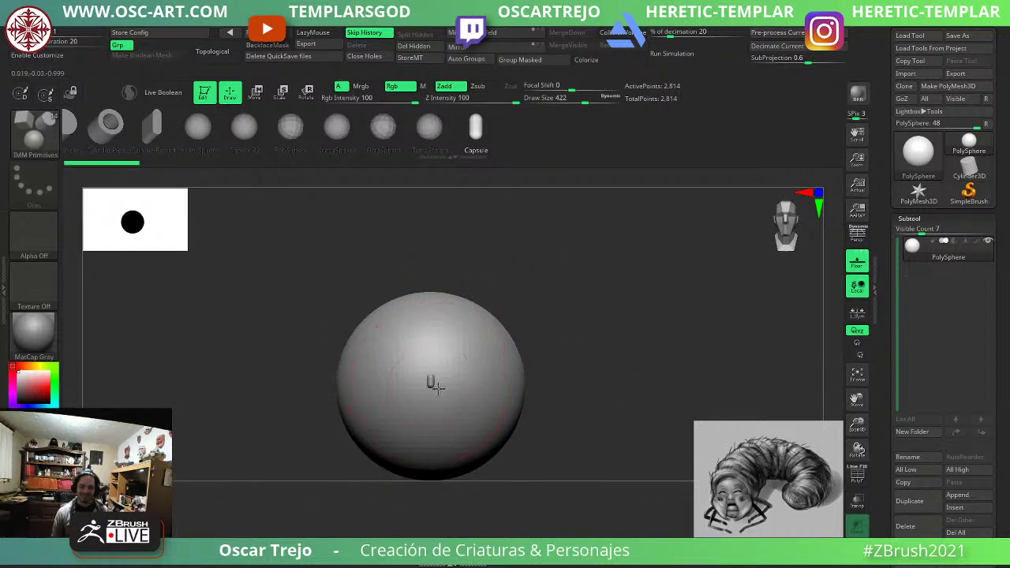
{"action": "left_click_drag", "start_coordinate": [438, 388], "coordinate": [454, 477]}
Lay the capsule horizontally against the back of the sphere and scale it up to about the sphere's thickness.
{"action": "left_click_drag", "start_coordinate": [653, 430], "coordinate": [595, 402]}
{"action": "key", "text": "w"}
{"action": "left_click", "coordinate": [388, 281]}
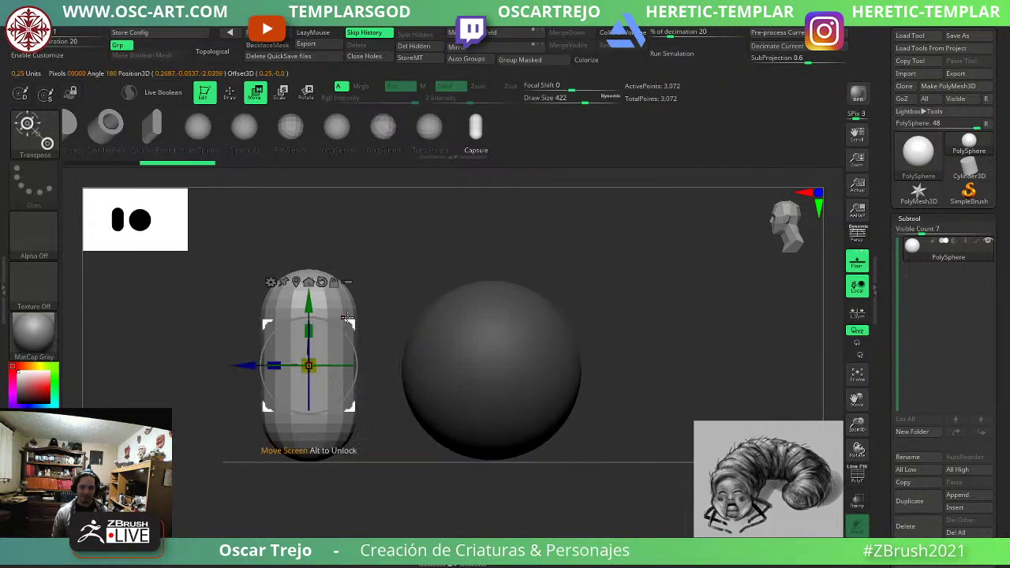
{"action": "left_click_drag", "start_coordinate": [339, 328], "coordinate": [722, 366]}
{"action": "left_click_drag", "start_coordinate": [678, 434], "coordinate": [423, 446], "text": "alt"}
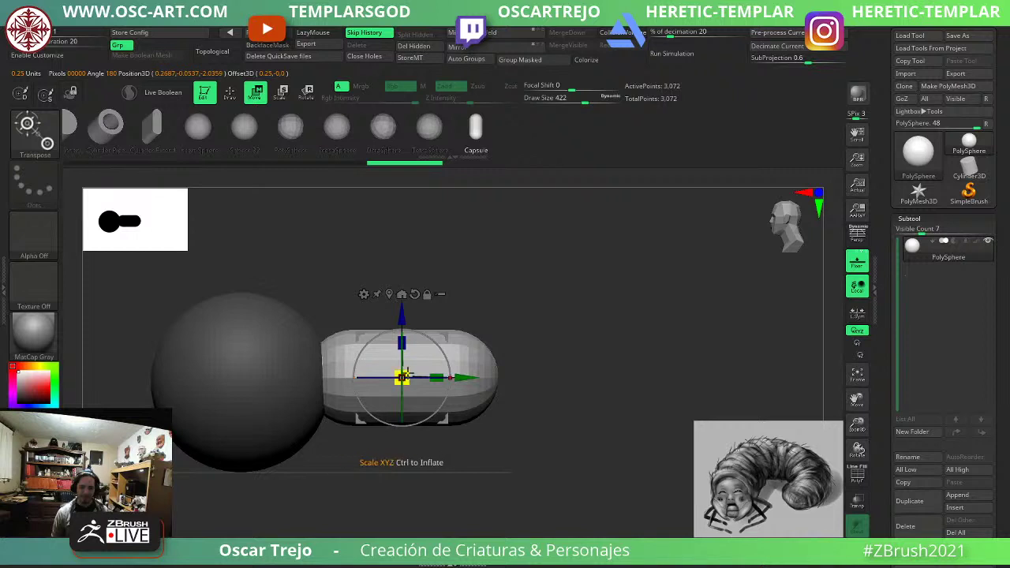
{"action": "left_click_drag", "start_coordinate": [405, 374], "coordinate": [476, 320]}
{"action": "key", "text": "q"}
{"action": "mouse_move", "coordinate": [629, 421]}
{"action": "left_mouse_down"}
{"action": "mouse_move", "coordinate": [622, 426]}
{"action": "mouse_move", "coordinate": [625, 412]}
{"action": "mouse_move", "coordinate": [666, 432]}
{"action": "mouse_move", "coordinate": [686, 427]}
{"action": "left_mouse_up"}
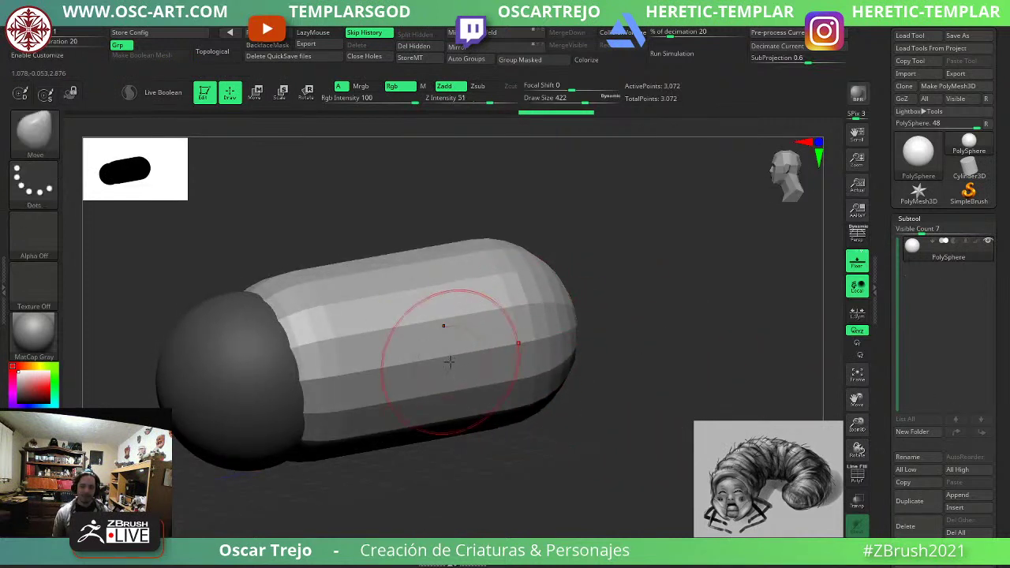
Isolate the capsule's polygroup and split it from the sphere into its own subtool.
{"action": "left_click", "coordinate": [459, 337], "text": "ctrl+shift"}
{"action": "left_click", "coordinate": [420, 34]}
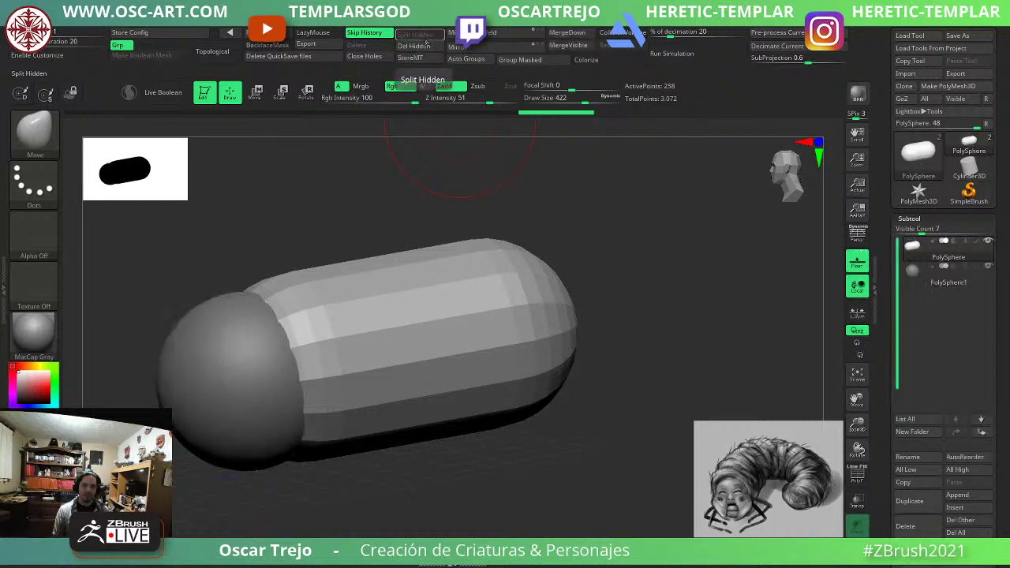
{"action": "mouse_move", "coordinate": [580, 303]}
{"action": "left_mouse_down"}
{"action": "mouse_move", "coordinate": [621, 289]}
{"action": "mouse_move", "coordinate": [545, 241]}
{"action": "mouse_move", "coordinate": [588, 304]}
{"action": "left_mouse_up"}
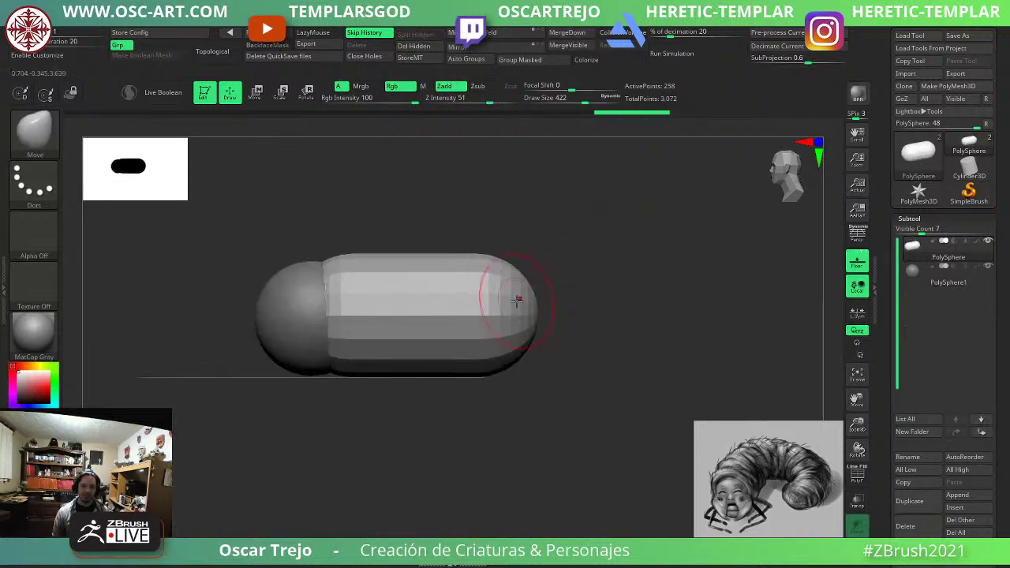
{"action": "mouse_move", "coordinate": [351, 214]}
{"action": "left_mouse_down", "text": "alt"}
{"action": "mouse_move", "coordinate": [415, 260]}
{"action": "mouse_move", "coordinate": [355, 229]}
{"action": "left_mouse_up", "text": "alt"}
Examine the capsule's shape on its own in Solo mode and with the sphere.
{"action": "left_click", "coordinate": [857, 550]}
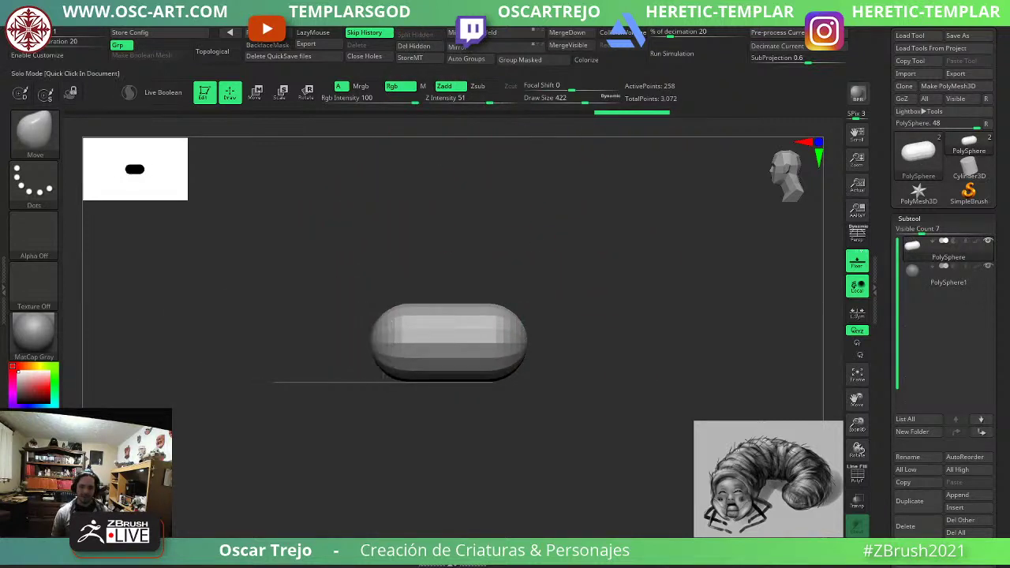
{"action": "left_click_drag", "start_coordinate": [505, 470], "coordinate": [550, 485], "text": "alt"}
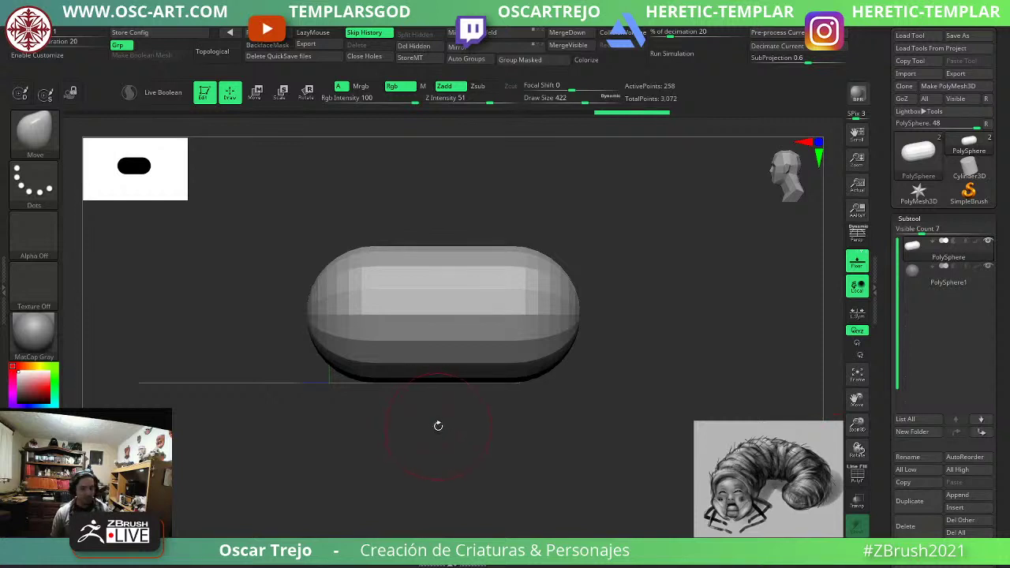
{"action": "left_click_drag", "start_coordinate": [438, 426], "coordinate": [464, 424]}
{"action": "left_click_drag", "start_coordinate": [574, 444], "coordinate": [658, 471], "text": "shift"}
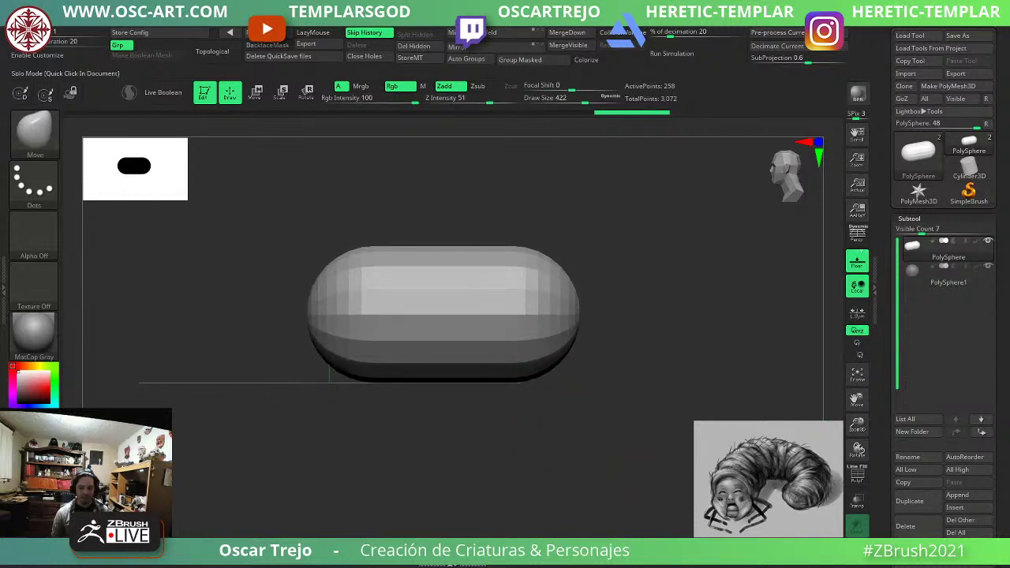
{"action": "left_click", "coordinate": [858, 550]}
{"action": "left_click_drag", "start_coordinate": [443, 444], "coordinate": [515, 479], "text": "alt"}
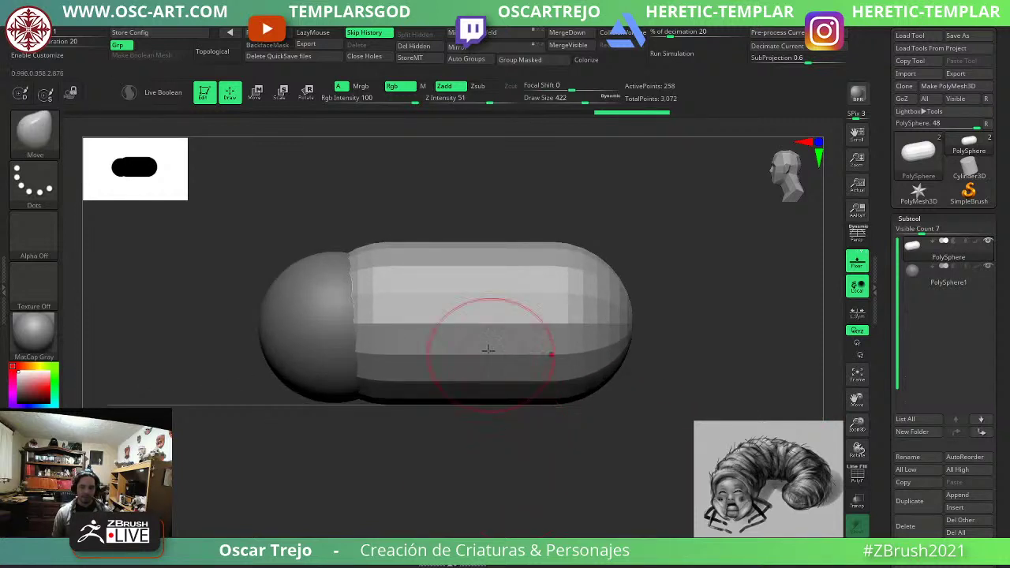
Display the polyframe and stretch the capsule's rear end backward with the front part masked, lengthening the body.
{"action": "key", "text": "shift+f"}
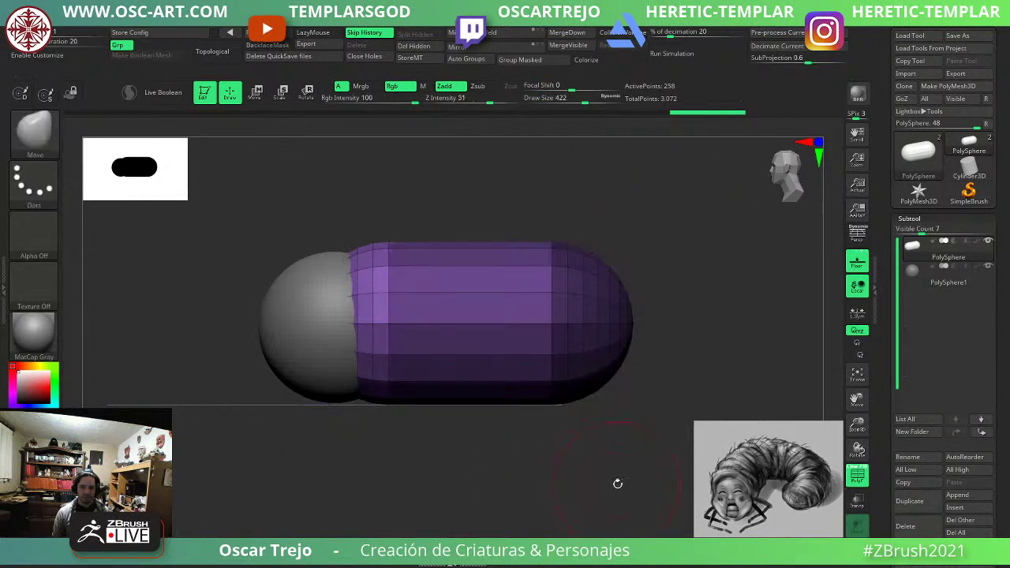
{"action": "left_click", "coordinate": [629, 446], "text": "ctrl"}
{"action": "left_click_drag", "start_coordinate": [618, 484], "coordinate": [548, 412], "text": "alt"}
{"action": "key", "text": "w"}
{"action": "left_click_drag", "start_coordinate": [430, 371], "coordinate": [580, 387]}
{"action": "left_click_drag", "start_coordinate": [624, 450], "coordinate": [651, 473], "text": "ctrl"}
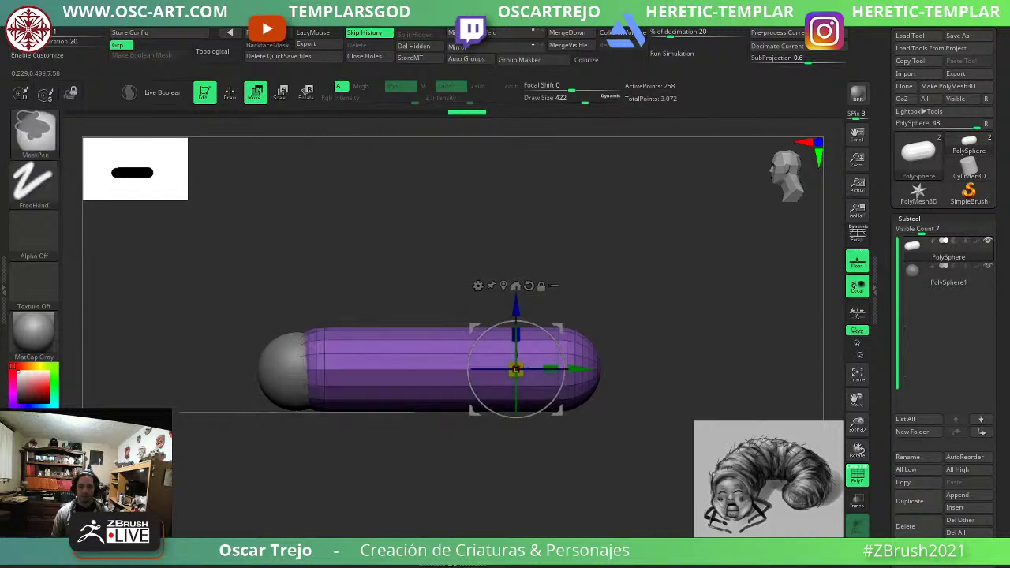
Show only the elongated capsule by hiding the sphere in Solo mode.
{"action": "key", "text": "q"}
{"action": "left_click_drag", "start_coordinate": [405, 451], "coordinate": [431, 453]}
{"action": "key", "text": "f"}
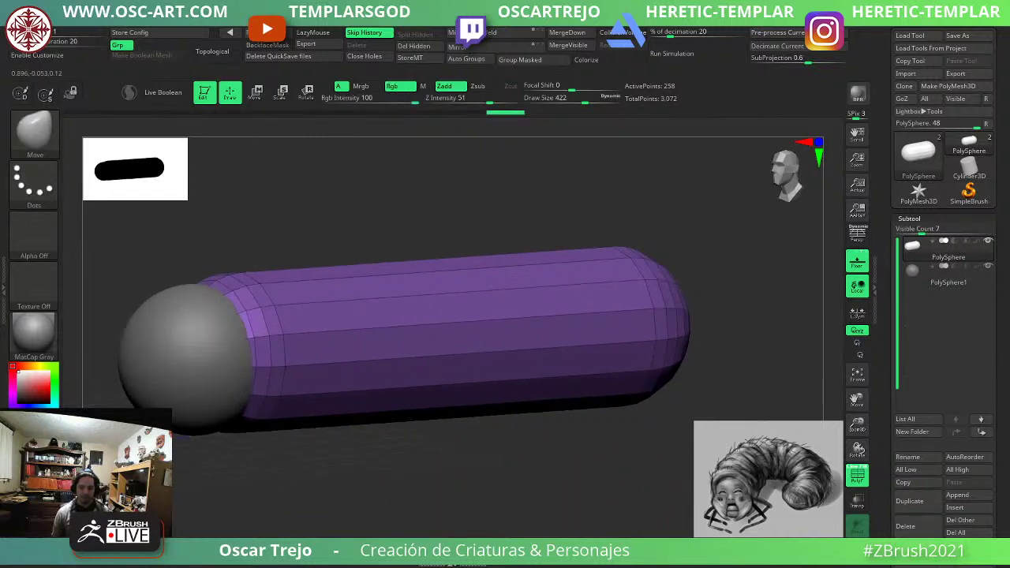
{"action": "left_click", "coordinate": [858, 551]}
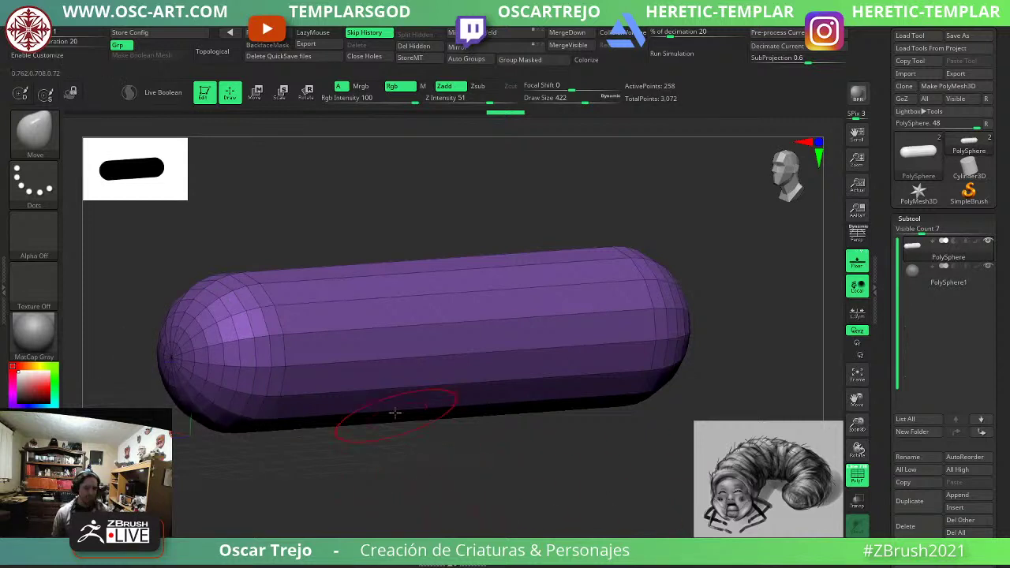
Mask all of the capsule except its rounded front cap and flatten that cap with the gizmo.
{"action": "left_click_drag", "start_coordinate": [422, 488], "coordinate": [383, 483]}
{"action": "left_click_drag", "start_coordinate": [383, 483], "coordinate": [592, 483], "text": "alt"}
{"action": "left_click_drag", "start_coordinate": [248, 268], "coordinate": [357, 443], "text": "ctrl"}
{"action": "left_click", "coordinate": [371, 448], "text": "ctrl"}
{"action": "key", "text": "w"}
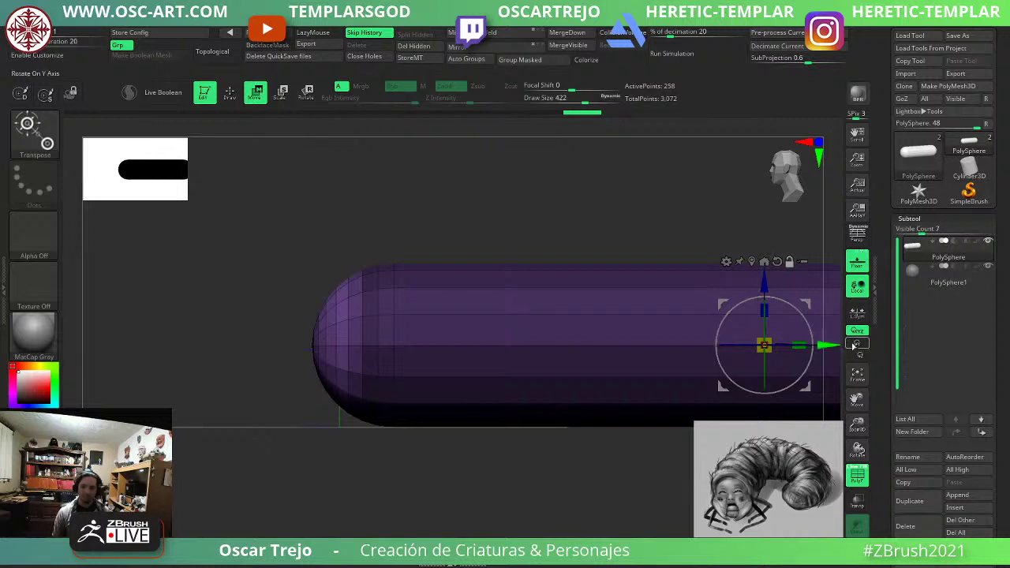
{"action": "left_click_drag", "start_coordinate": [836, 342], "coordinate": [331, 346], "text": "alt"}
{"action": "mouse_move", "coordinate": [225, 393]}
{"action": "left_mouse_down"}
{"action": "mouse_move", "coordinate": [266, 397]}
{"action": "mouse_move", "coordinate": [244, 395]}
{"action": "mouse_move", "coordinate": [296, 444]}
{"action": "mouse_move", "coordinate": [521, 476]}
{"action": "mouse_move", "coordinate": [510, 468]}
{"action": "mouse_move", "coordinate": [498, 482]}
{"action": "mouse_move", "coordinate": [428, 454]}
{"action": "left_mouse_up"}
{"action": "key", "text": "q"}
{"action": "key", "text": "shift+f"}
{"action": "key", "text": "shift+f"}
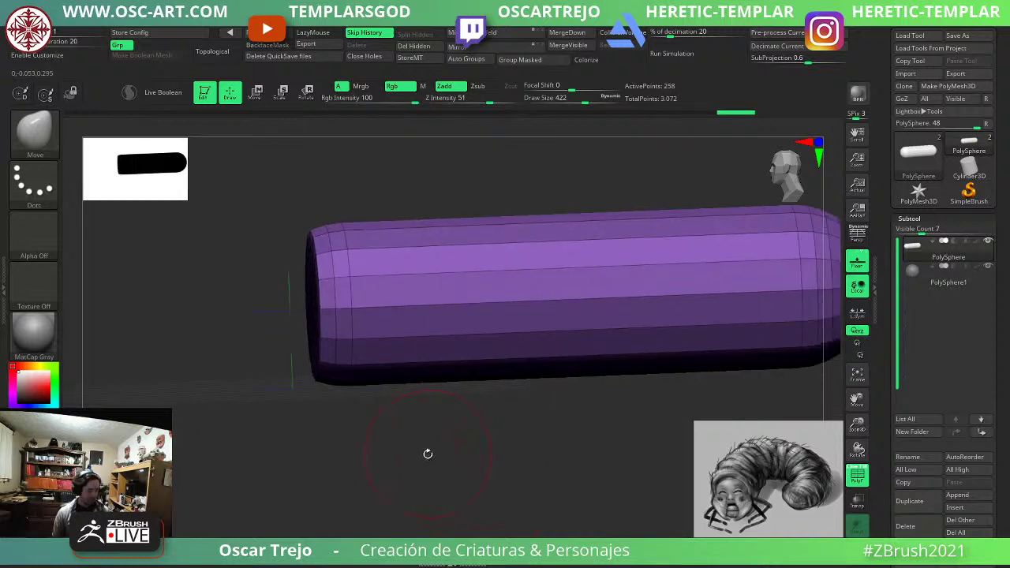
Insert two single edge loops around the capsule behind its flattened front end with the ZModeler brush.
{"action": "key", "text": "b"}
{"action": "key", "text": "z"}
{"action": "key", "text": "m"}
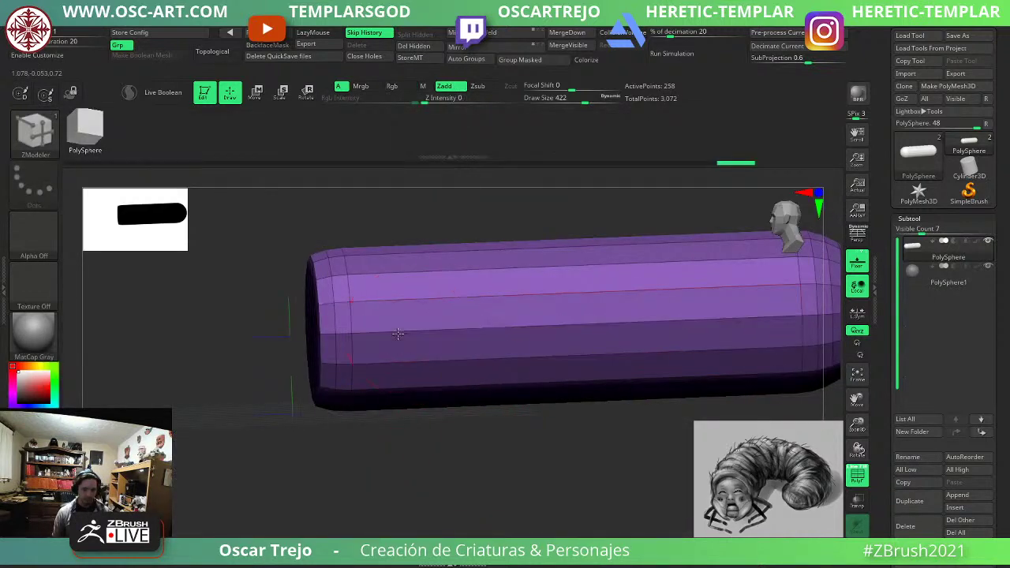
{"action": "key", "text": "space"}
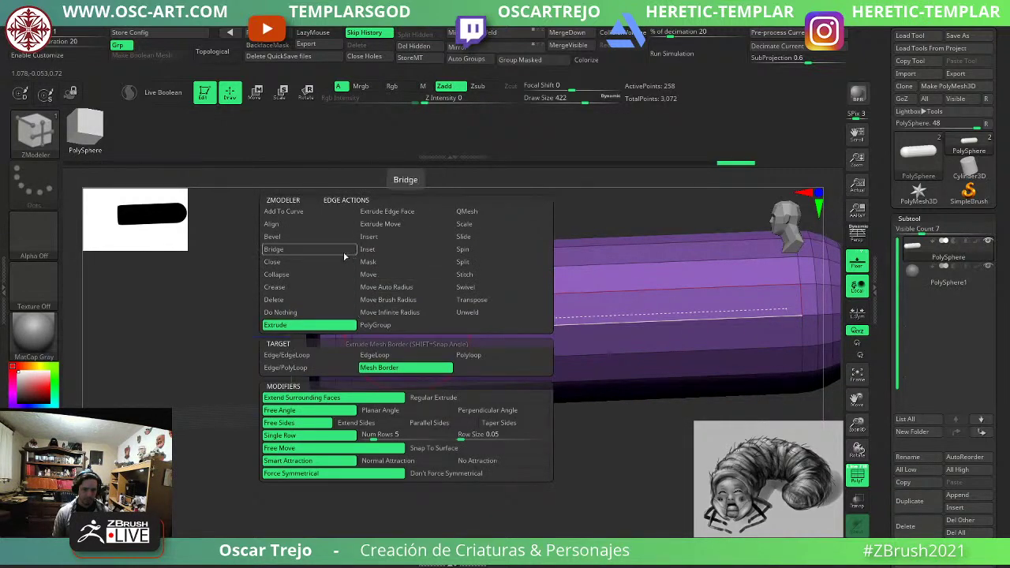
{"action": "left_click", "coordinate": [368, 238]}
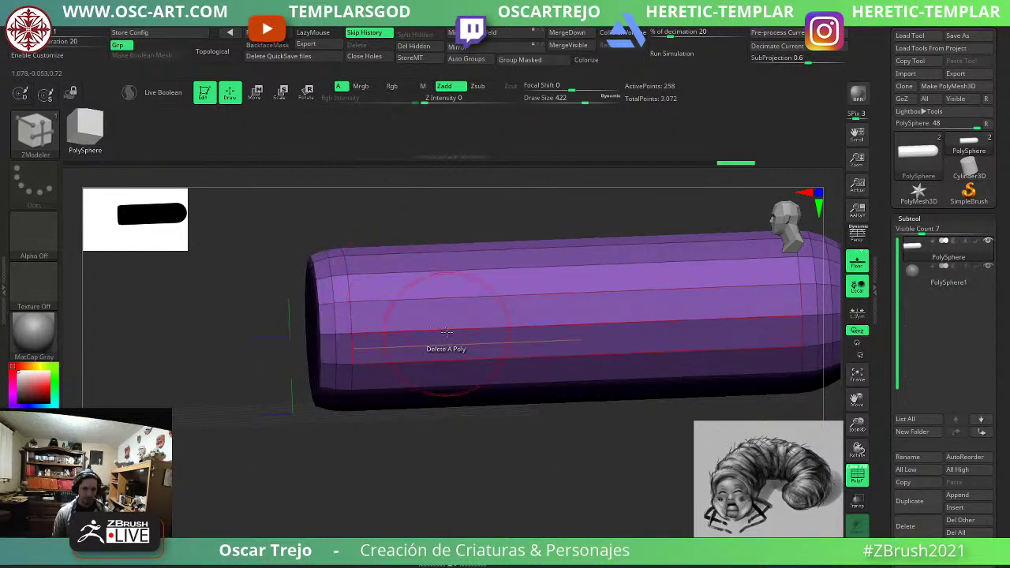
{"action": "left_click", "coordinate": [422, 326]}
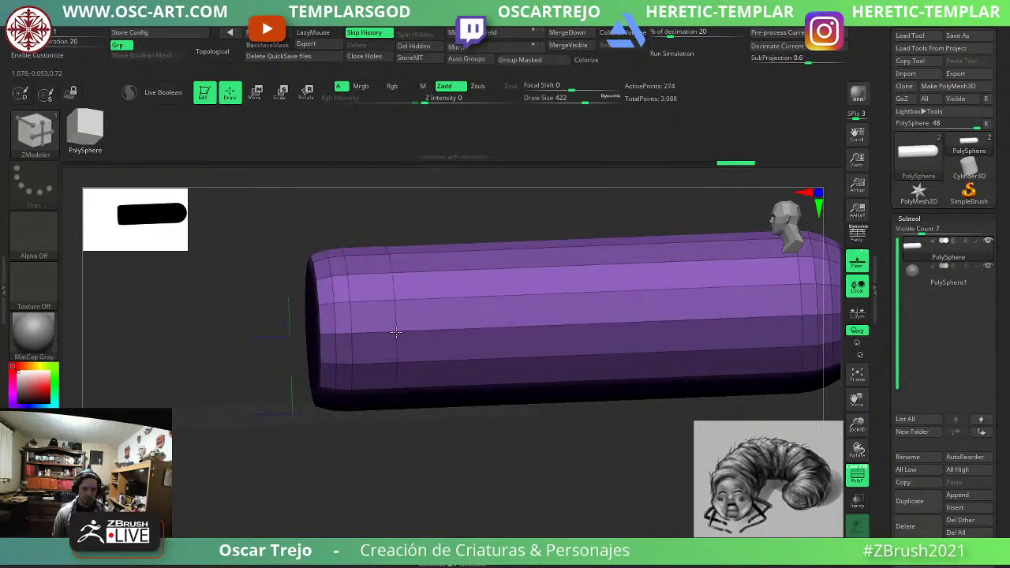
{"action": "left_click", "coordinate": [458, 361]}
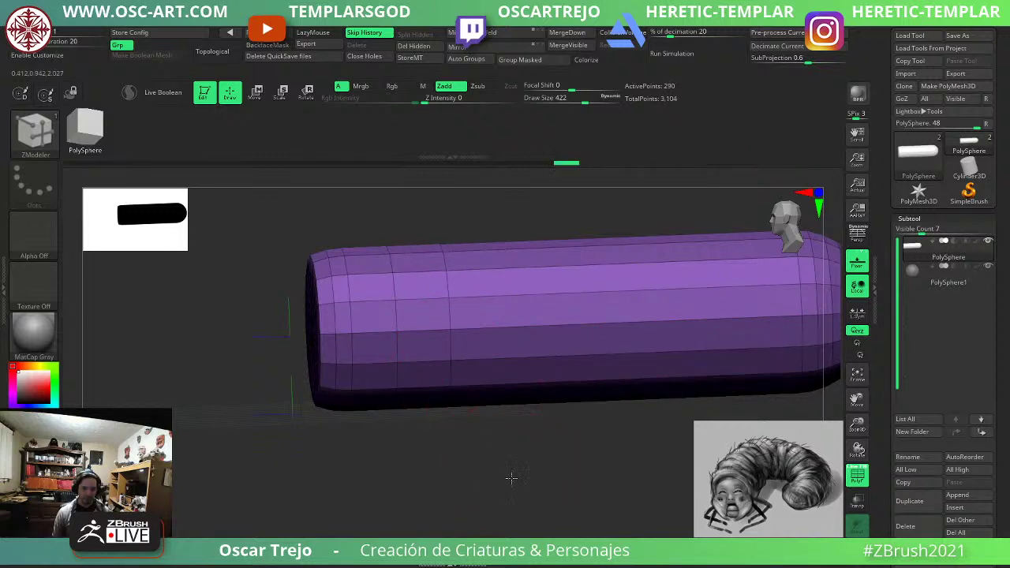
Delete a single polygon on the side of the capsule, just ahead of the first inserted edge loop.
{"action": "left_click_drag", "start_coordinate": [509, 478], "coordinate": [134, 478], "text": "alt"}
{"action": "left_click_drag", "start_coordinate": [365, 493], "coordinate": [390, 304]}
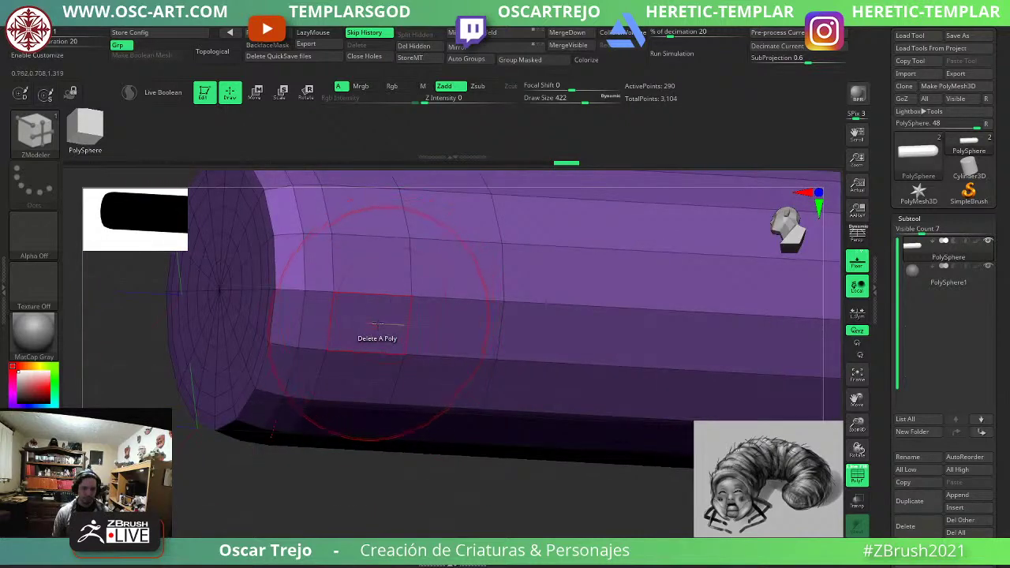
{"action": "key", "text": "space"}
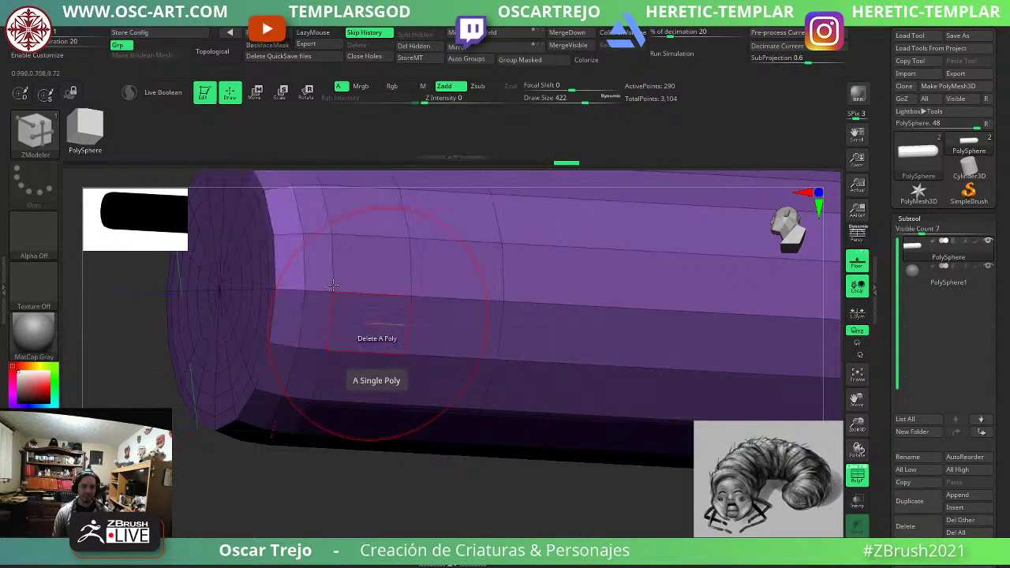
{"action": "left_click", "coordinate": [355, 325]}
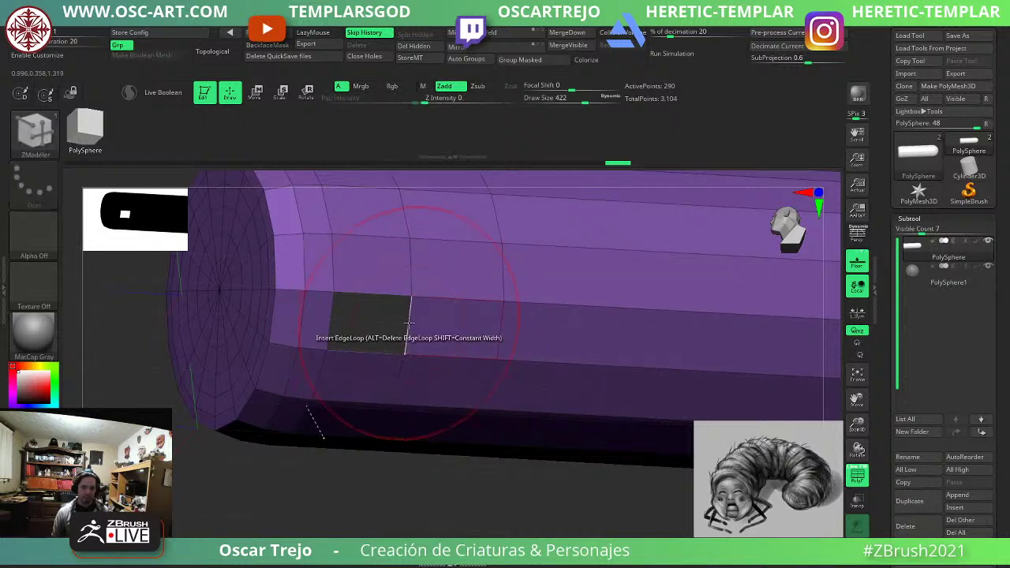
Extrude the hole's mesh border inward with ZModeler so a smaller rectangular opening is left.
{"action": "key", "text": "space"}
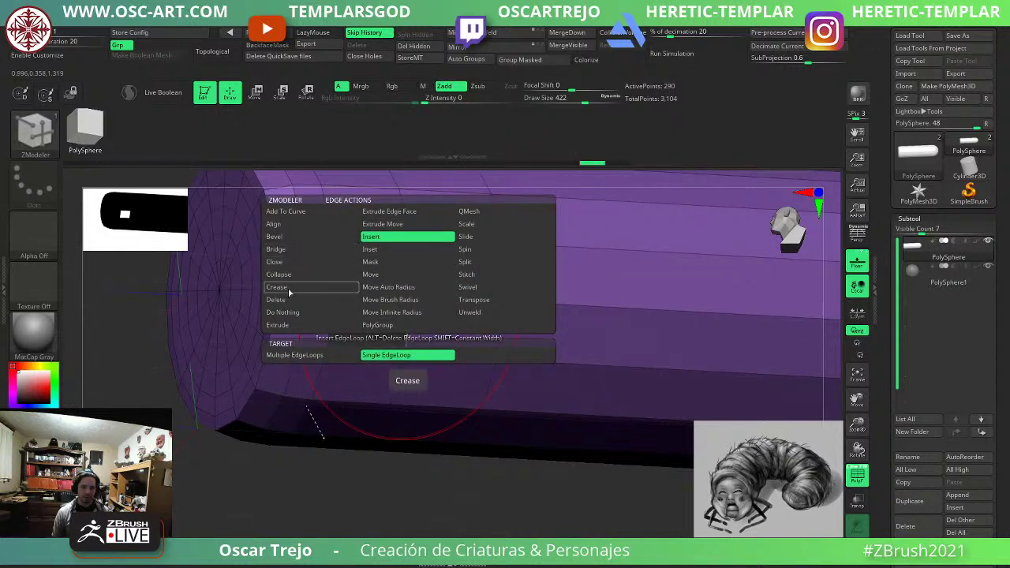
{"action": "left_click", "coordinate": [303, 325]}
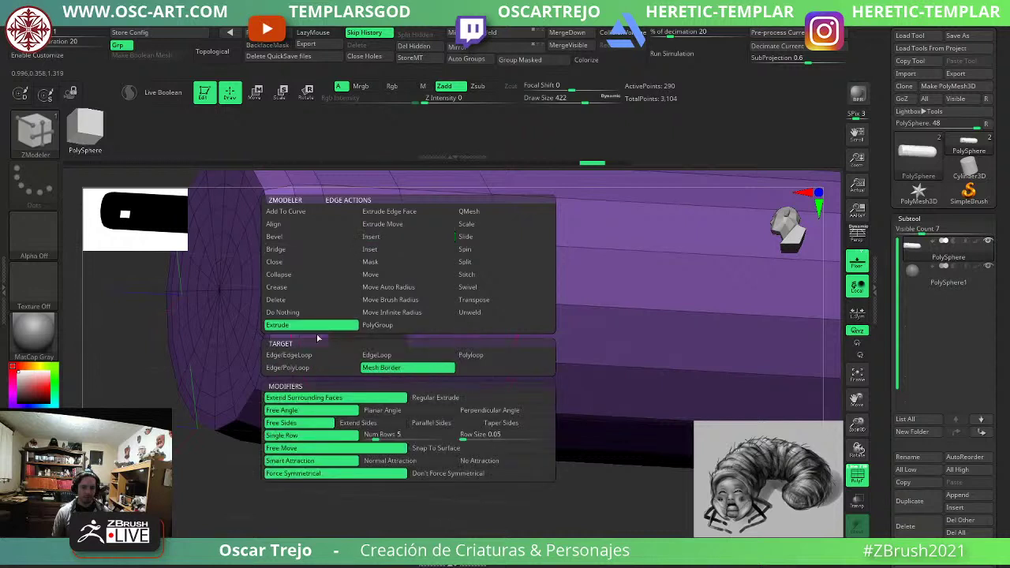
{"action": "left_click", "coordinate": [395, 369]}
{"action": "left_click_drag", "start_coordinate": [409, 317], "coordinate": [411, 318]}
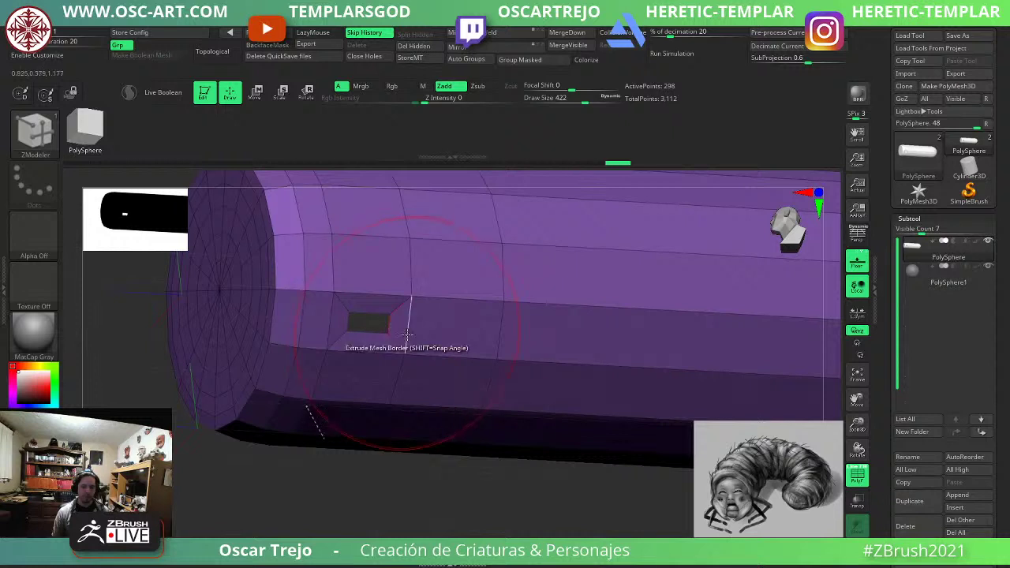
{"action": "left_click", "coordinate": [446, 331]}
{"action": "left_click_drag", "start_coordinate": [491, 303], "coordinate": [468, 320]}
{"action": "key", "text": "ctrl+z"}
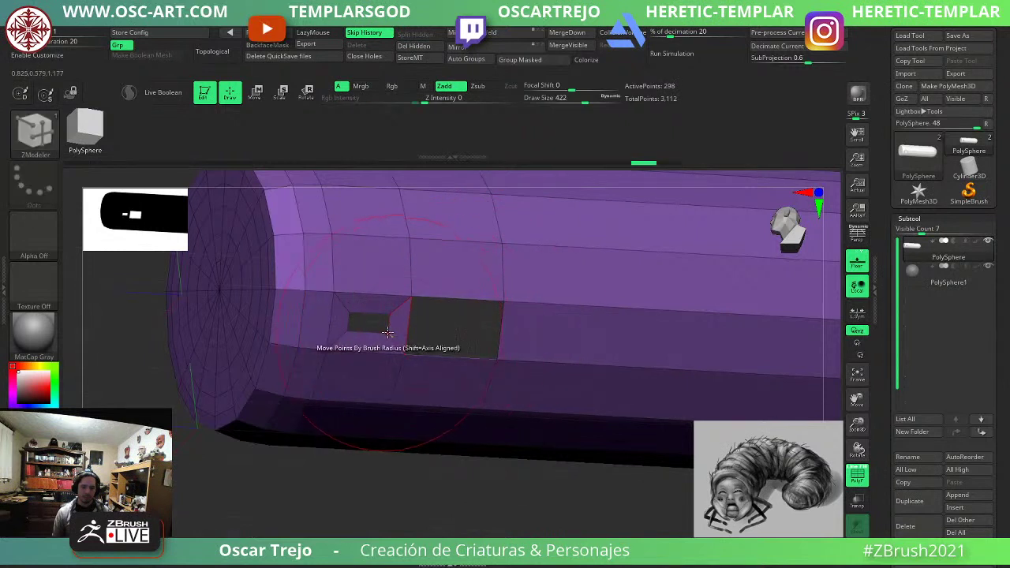
{"action": "key", "text": "ctrl+z"}
{"action": "key", "text": "ctrl+z"}
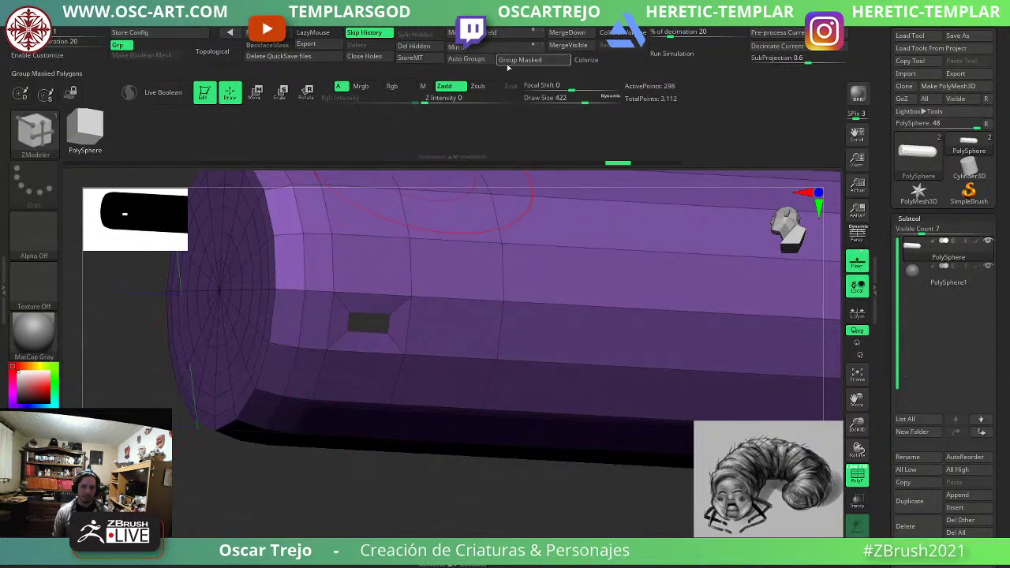
Close the small rectangular opening by bridging its upper and lower edges with ZModeler.
{"action": "key", "text": "space"}
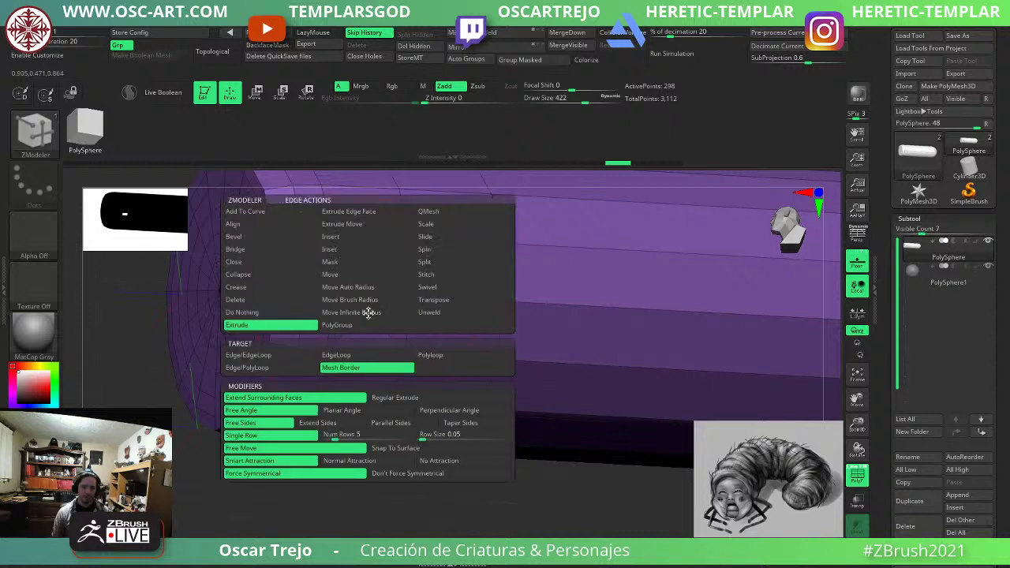
{"action": "key", "text": "space"}
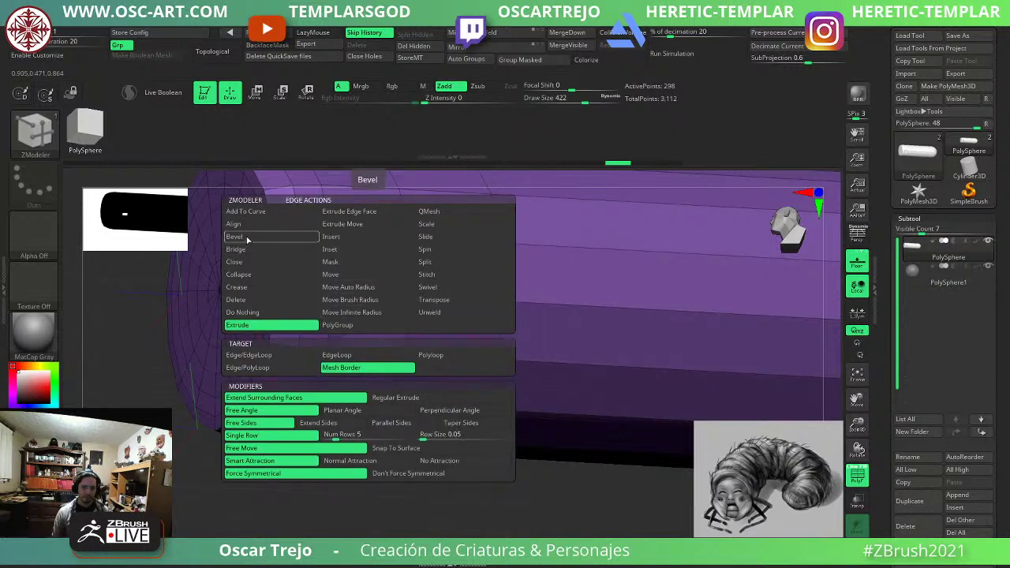
{"action": "left_click", "coordinate": [236, 248]}
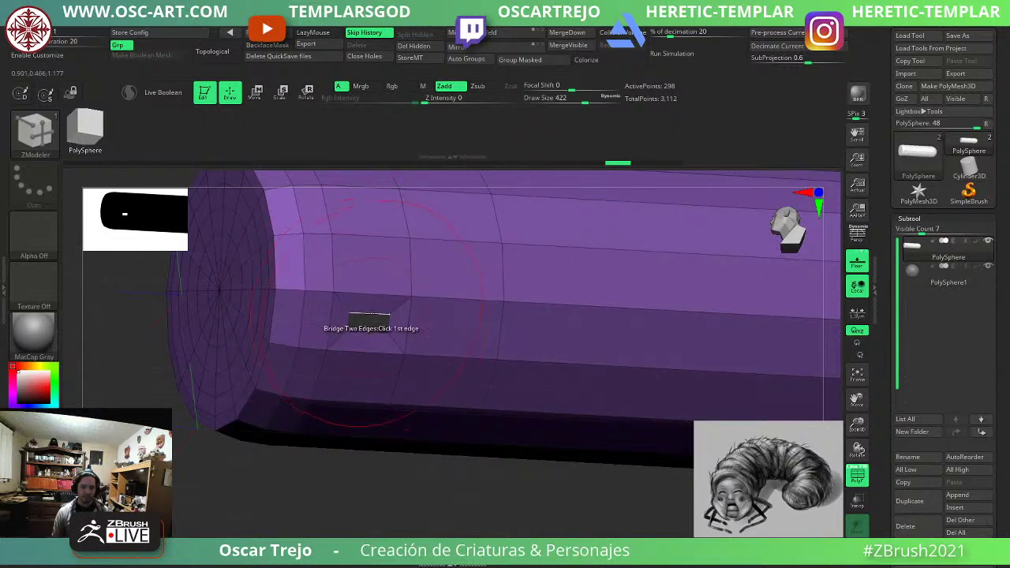
{"action": "left_click", "coordinate": [371, 315]}
{"action": "left_click", "coordinate": [372, 333]}
Delete the polygon directly behind the closed inset, between the two inserted edge loops.
{"action": "left_click_drag", "start_coordinate": [464, 506], "coordinate": [371, 481]}
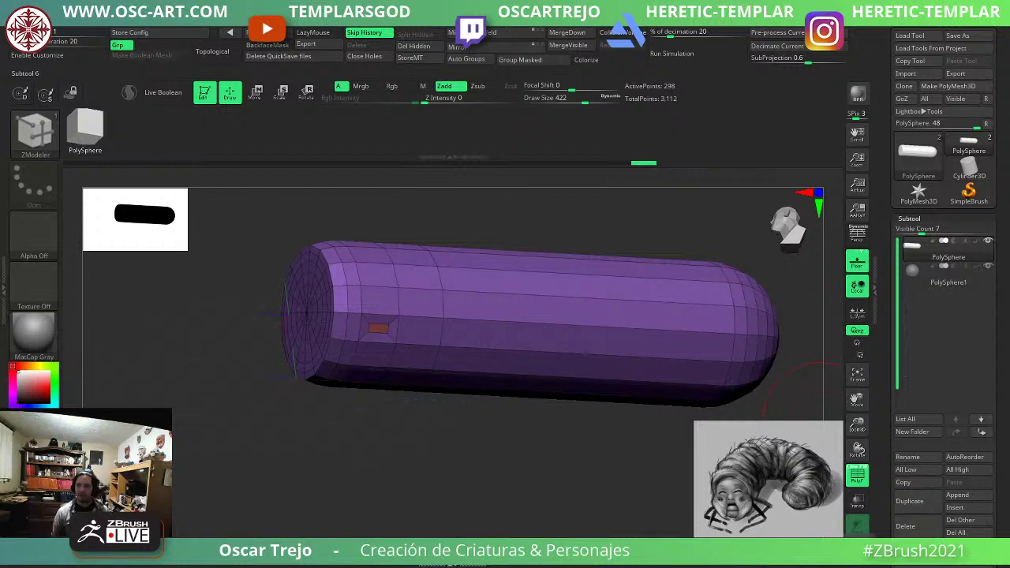
{"action": "left_click_drag", "start_coordinate": [447, 416], "coordinate": [462, 459], "text": "alt"}
{"action": "left_click", "coordinate": [409, 317]}
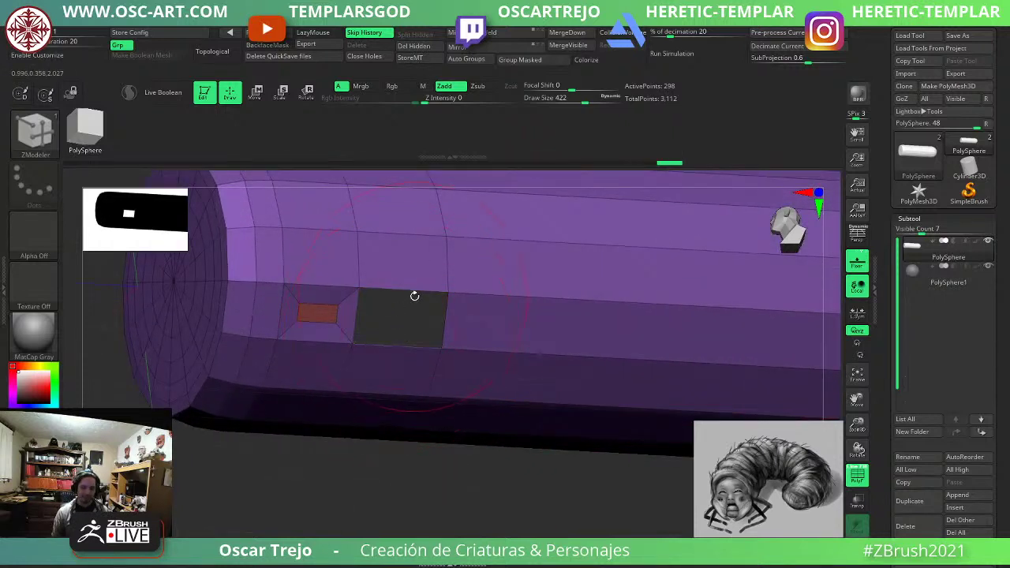
Extrude the mesh border of the second hole inward with ZModeler so a smaller rectangular opening remains.
{"action": "key", "text": "space"}
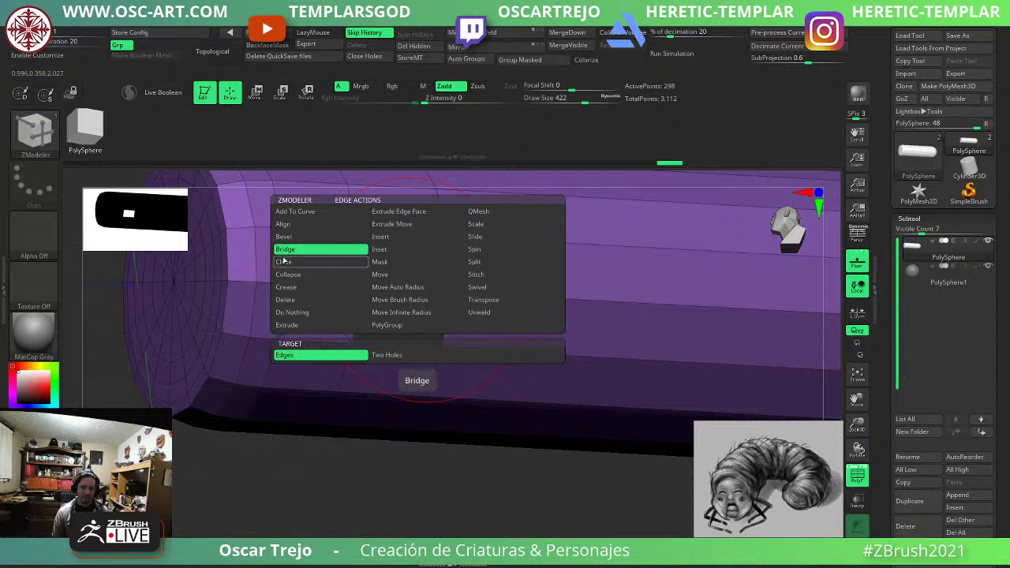
{"action": "left_click", "coordinate": [311, 324]}
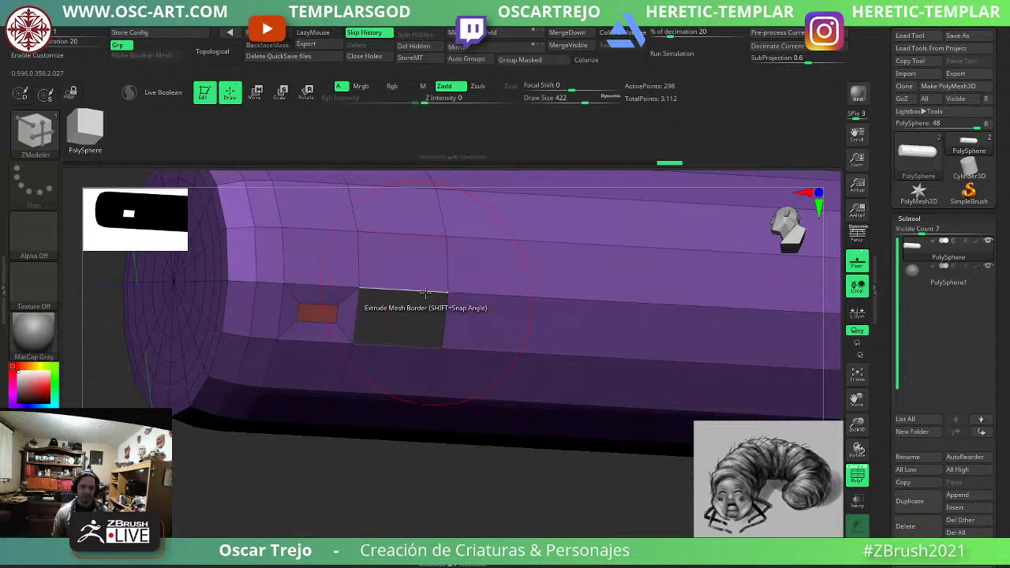
{"action": "left_click_drag", "start_coordinate": [426, 293], "coordinate": [402, 306]}
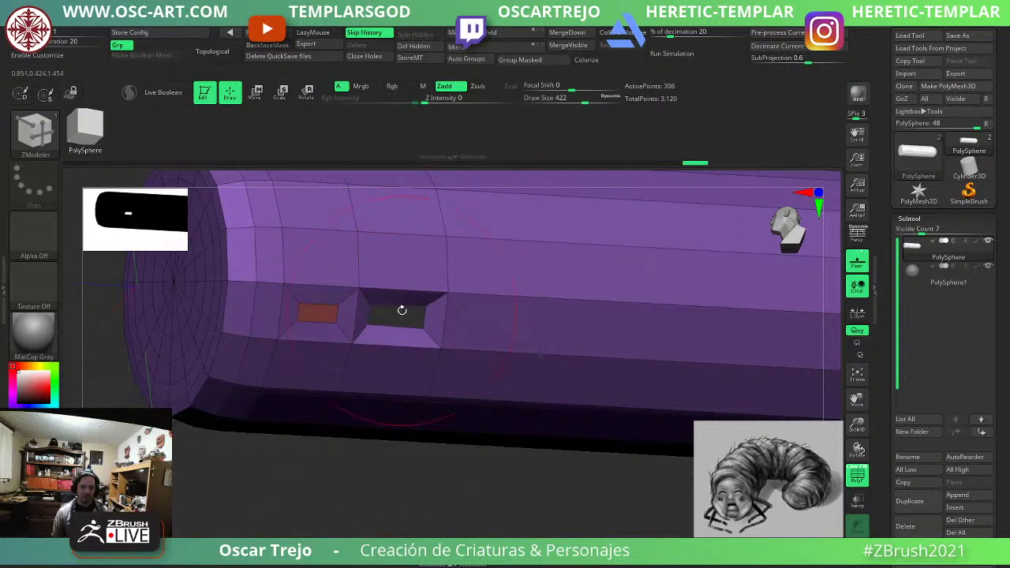
Bridge the edges of the second hole's small opening to close it, and preview the body smoothed.
{"action": "key", "text": "space"}
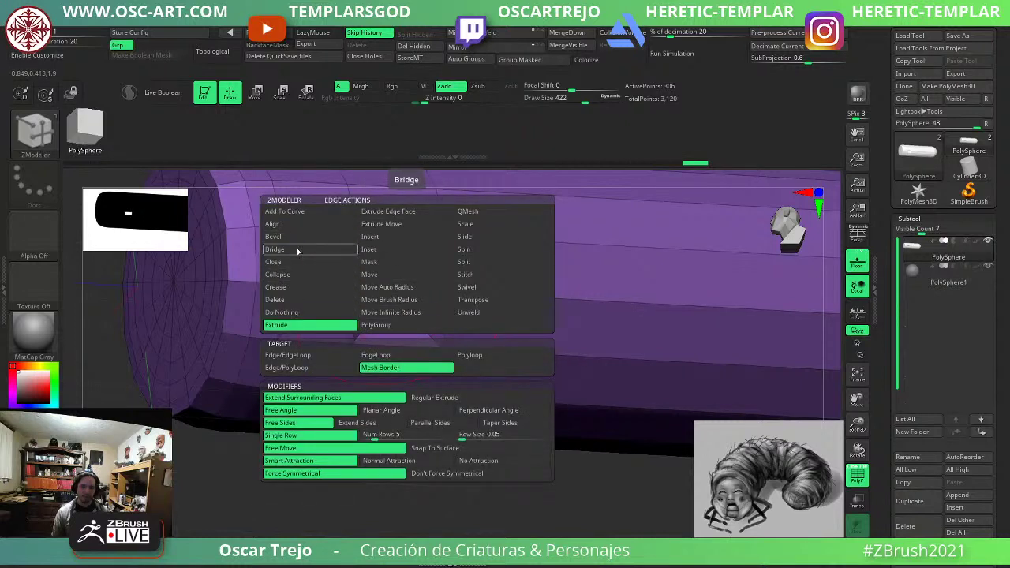
{"action": "left_click", "coordinate": [297, 251]}
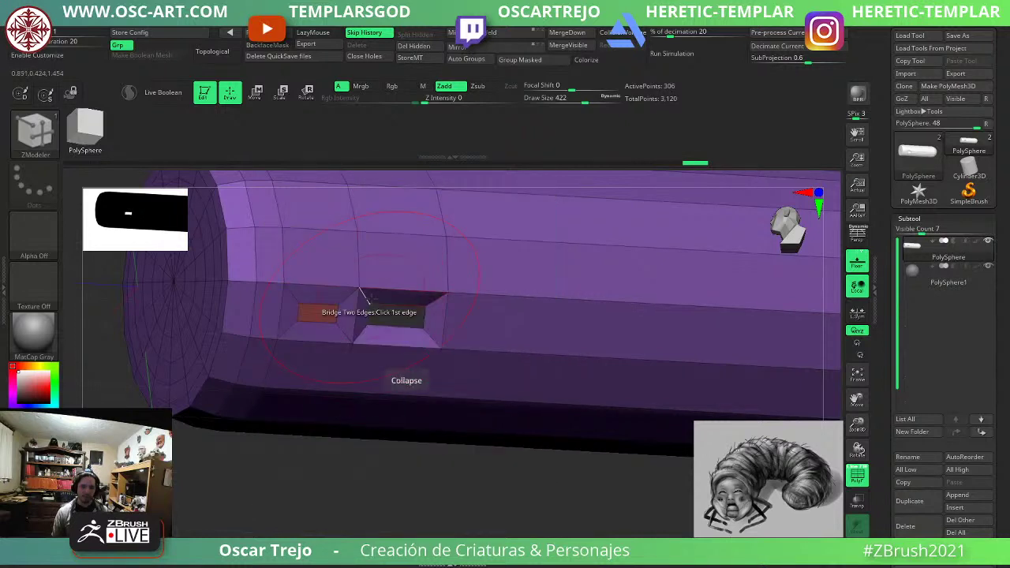
{"action": "left_click", "coordinate": [396, 328]}
{"action": "key", "text": "d"}
{"action": "left_click_drag", "start_coordinate": [424, 498], "coordinate": [359, 466], "text": "alt"}
{"action": "key", "text": "shift+d"}
{"action": "left_click_drag", "start_coordinate": [419, 449], "coordinate": [426, 525], "text": "alt"}
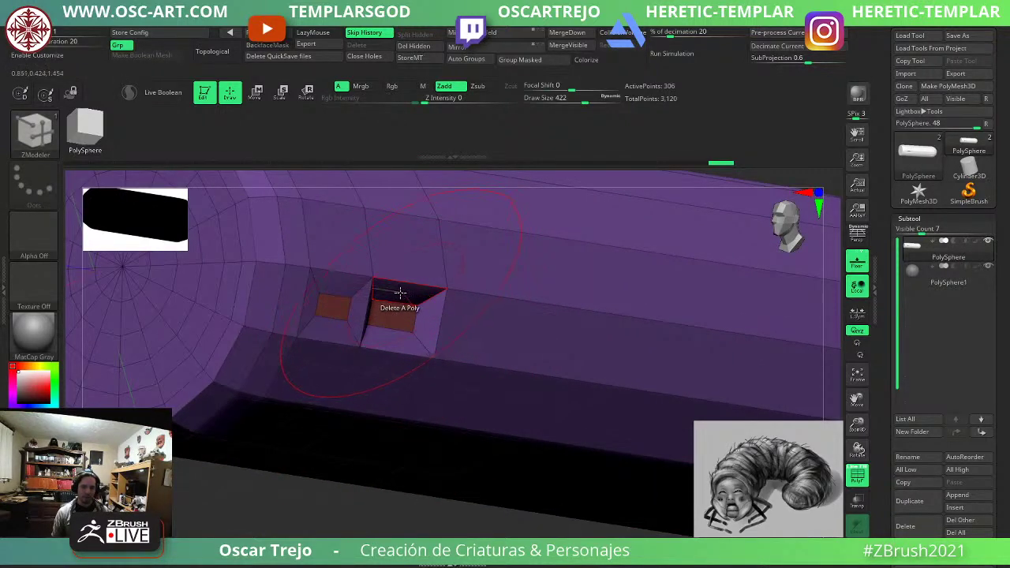
Extrude the polyloops around both insets outward with ZModeler to form two raised rectangular stubs on the capsule's side.
{"action": "key", "text": "space"}
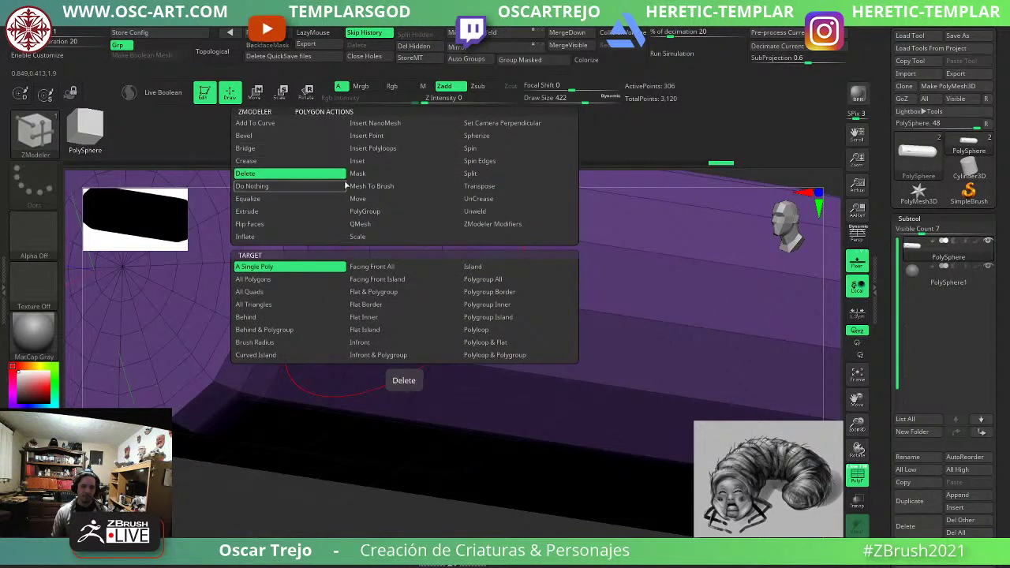
{"action": "key", "text": "space"}
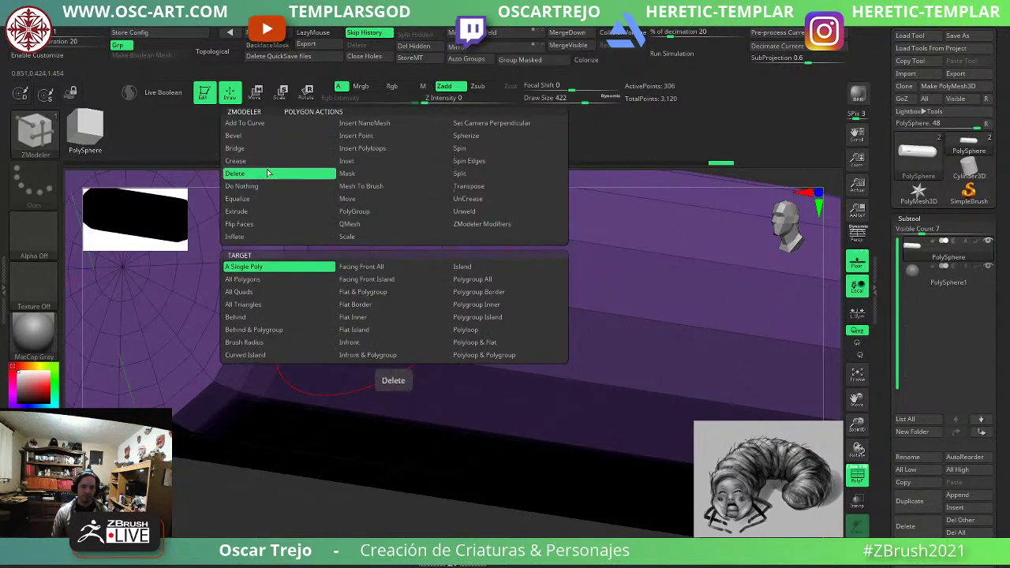
{"action": "left_click", "coordinate": [252, 211]}
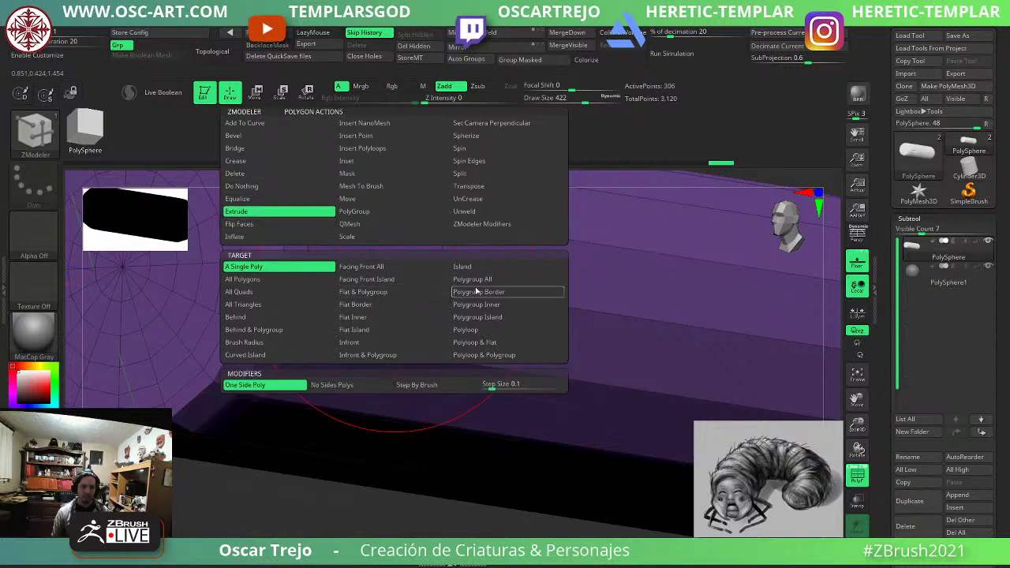
{"action": "left_click", "coordinate": [474, 332]}
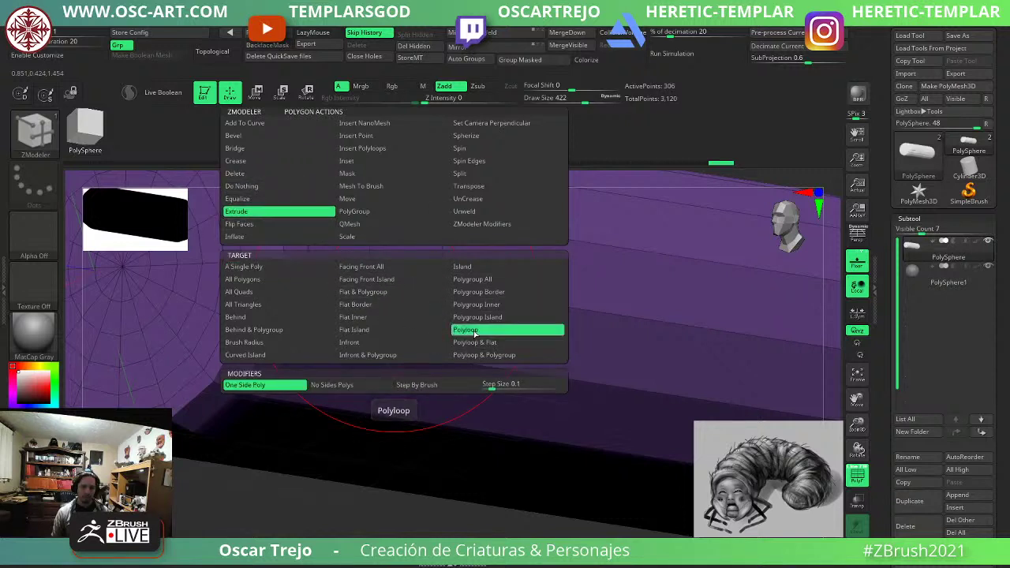
{"action": "left_click_drag", "start_coordinate": [409, 293], "coordinate": [446, 300]}
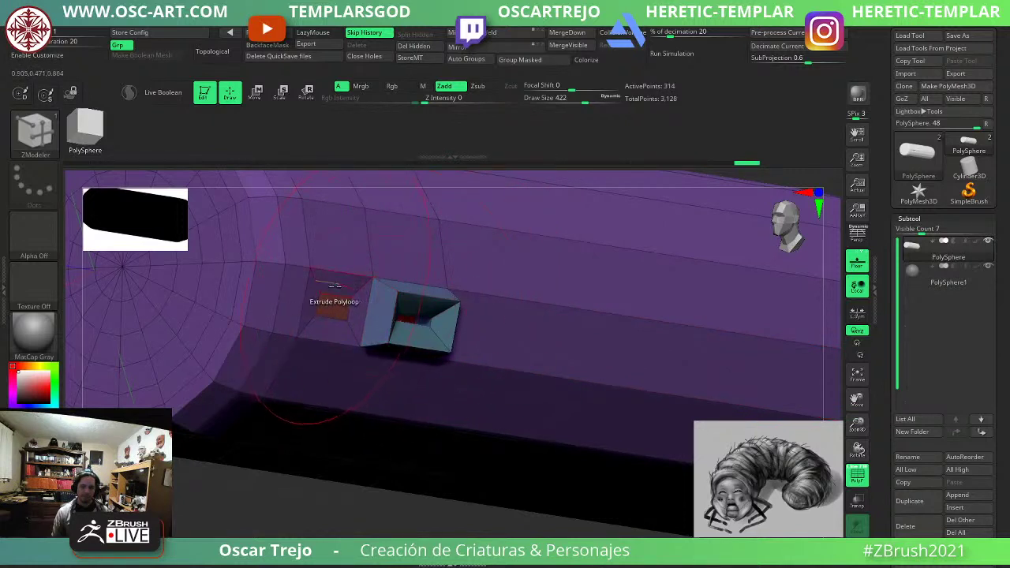
{"action": "left_click_drag", "start_coordinate": [336, 286], "coordinate": [379, 292]}
{"action": "key", "text": "ctrl+z"}
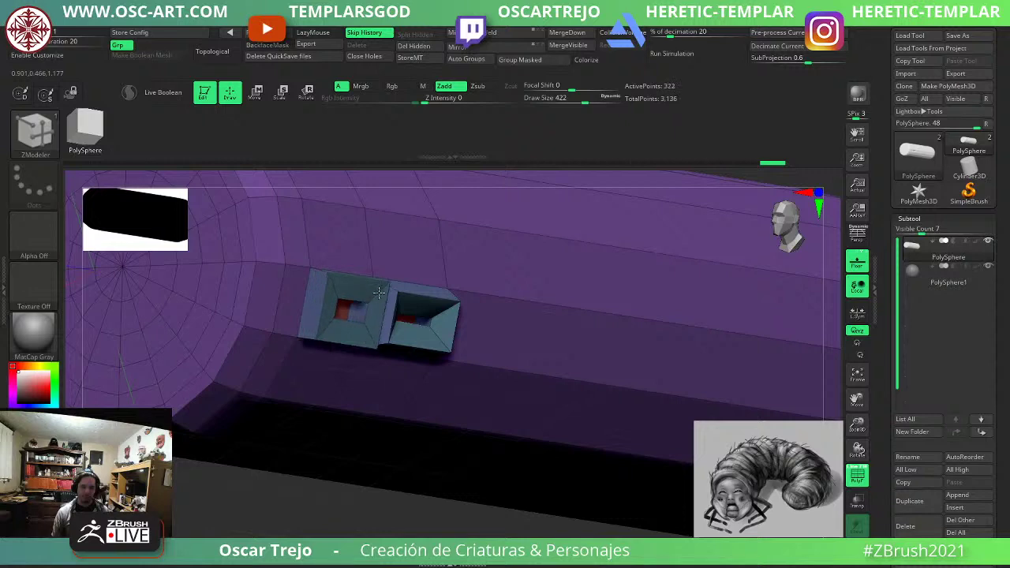
Mirror the two extruded stubs onto the opposite side of the capsule so the body is symmetrical.
{"action": "key", "text": "d"}
{"action": "key", "text": "f"}
{"action": "left_click_drag", "start_coordinate": [283, 481], "coordinate": [198, 386]}
{"action": "key", "text": "shift+f"}
{"action": "key", "text": "shift+f"}
{"action": "key", "text": "shift+d"}
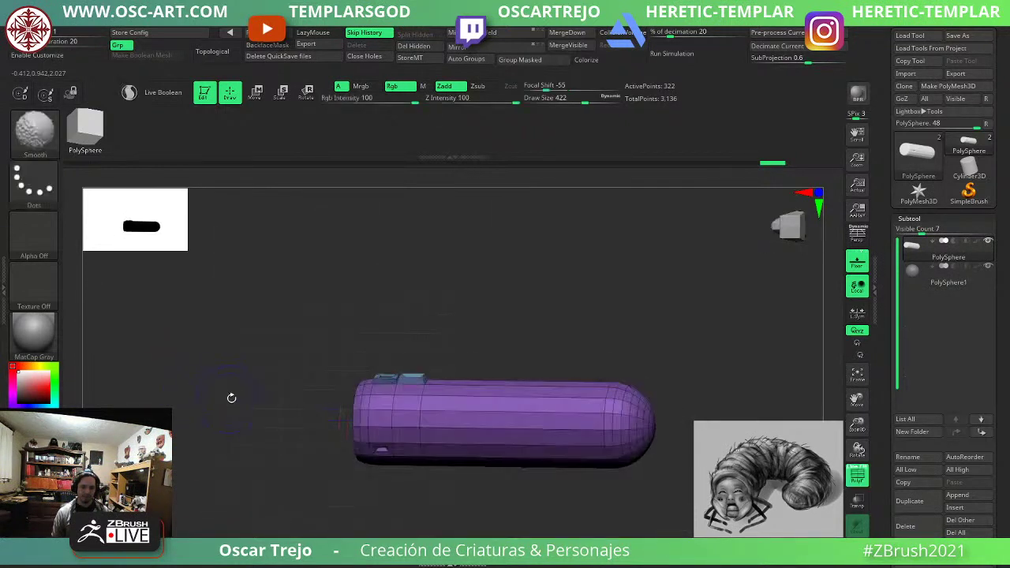
{"action": "left_click_drag", "start_coordinate": [488, 279], "coordinate": [564, 406]}
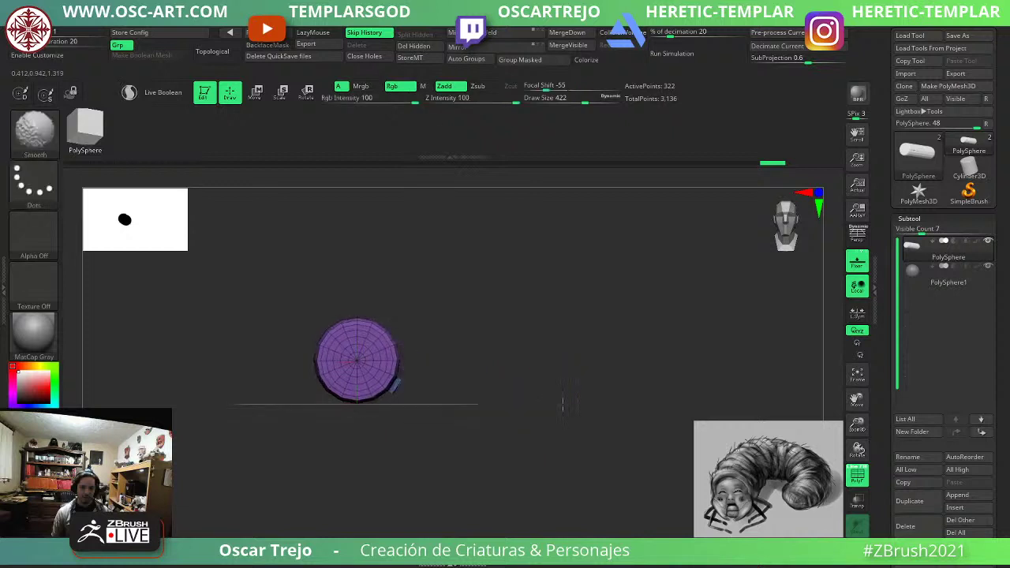
{"action": "left_click", "coordinate": [493, 50]}
{"action": "left_click", "coordinate": [492, 36]}
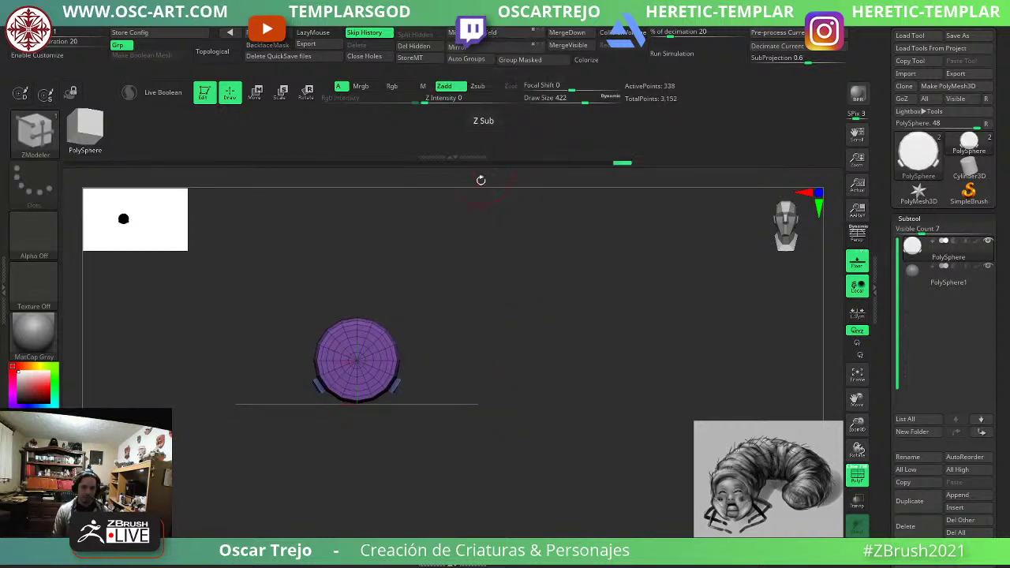
{"action": "left_click_drag", "start_coordinate": [562, 356], "coordinate": [485, 320]}
{"action": "left_click_drag", "start_coordinate": [505, 248], "coordinate": [517, 278]}
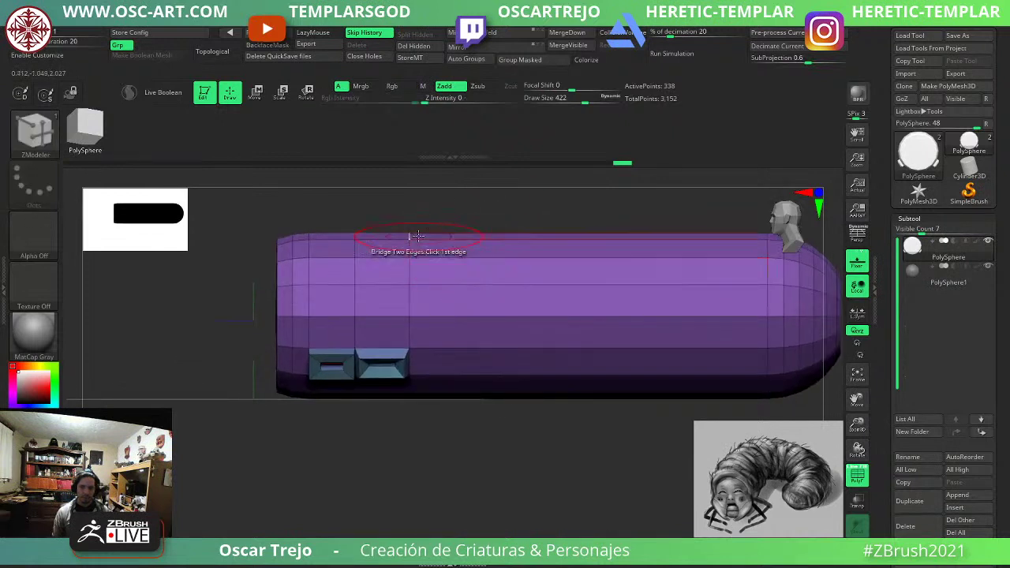
Isolate the edge loop behind the second stub with a mask, shift it toward the flat end to narrow the stub, and clear the mask.
{"action": "left_click_drag", "start_coordinate": [464, 210], "coordinate": [409, 435], "text": "ctrl"}
{"action": "left_click", "coordinate": [427, 484], "text": "ctrl"}
{"action": "left_click_drag", "start_coordinate": [470, 480], "coordinate": [475, 490], "text": "ctrl"}
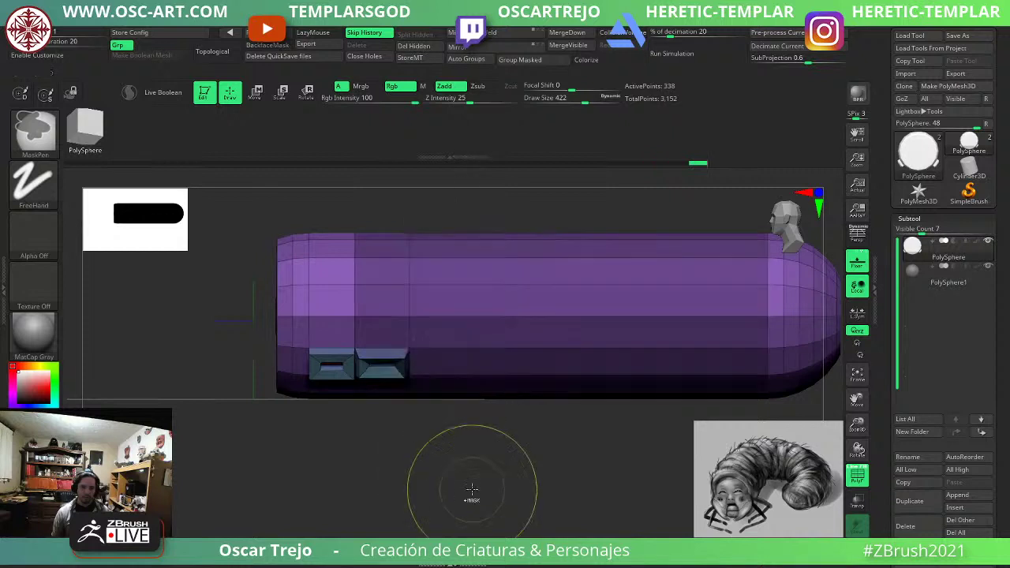
{"action": "left_click", "coordinate": [467, 470], "text": "ctrl"}
{"action": "key", "text": "w"}
{"action": "left_click_drag", "start_coordinate": [334, 316], "coordinate": [318, 315]}
{"action": "left_click_drag", "start_coordinate": [372, 460], "coordinate": [384, 483], "text": "ctrl"}
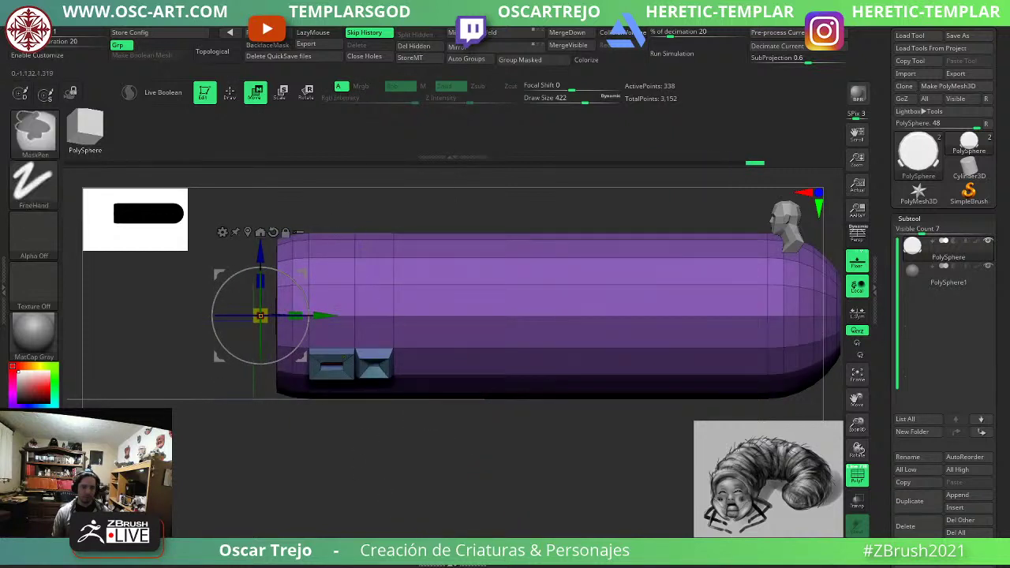
Isolate the edge loop between the two stubs with a mask, shift it slightly toward the flat end, and clear the mask.
{"action": "left_click_drag", "start_coordinate": [340, 212], "coordinate": [376, 458], "text": "ctrl"}
{"action": "key", "text": "w"}
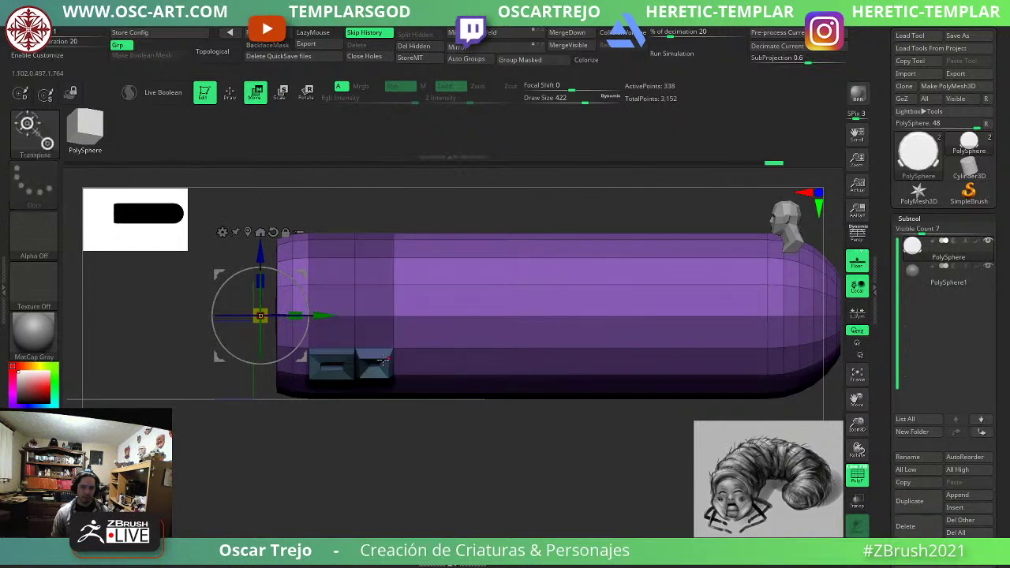
{"action": "left_click", "coordinate": [365, 451], "text": "ctrl"}
{"action": "left_click_drag", "start_coordinate": [318, 318], "coordinate": [309, 319]}
{"action": "left_click_drag", "start_coordinate": [406, 490], "coordinate": [415, 514], "text": "ctrl"}
Shift the masked-off edge loop behind the second stub about 0.16 closer to the flat end, clear the mask and preview the smoothed body.
{"action": "mouse_move", "coordinate": [427, 541]}
{"action": "left_mouse_down", "text": "ctrl"}
{"action": "mouse_move", "coordinate": [422, 386]}
{"action": "mouse_move", "coordinate": [377, 221]}
{"action": "left_mouse_up", "text": "ctrl"}
{"action": "left_click", "coordinate": [419, 429], "text": "ctrl"}
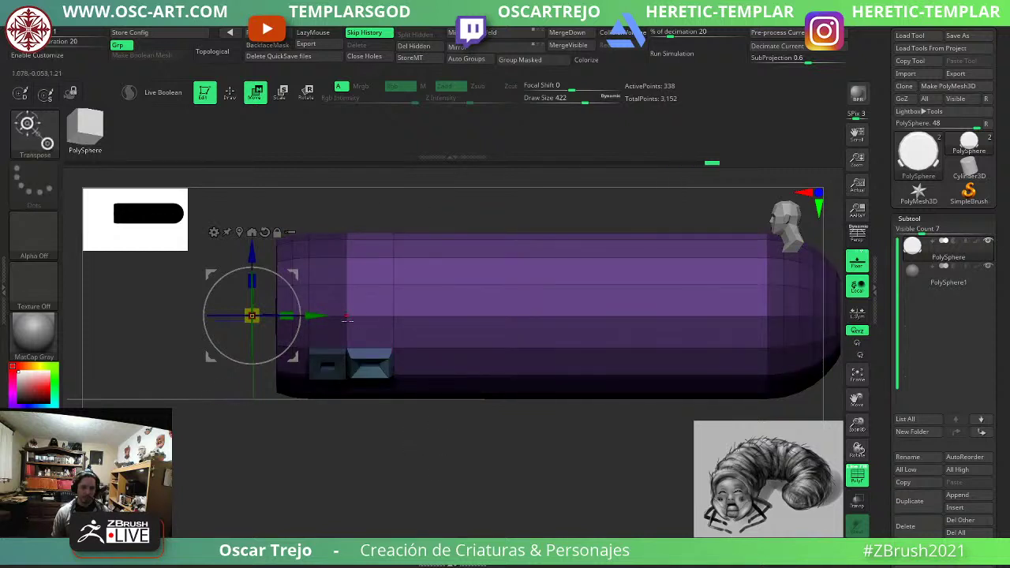
{"action": "left_click_drag", "start_coordinate": [316, 316], "coordinate": [304, 316]}
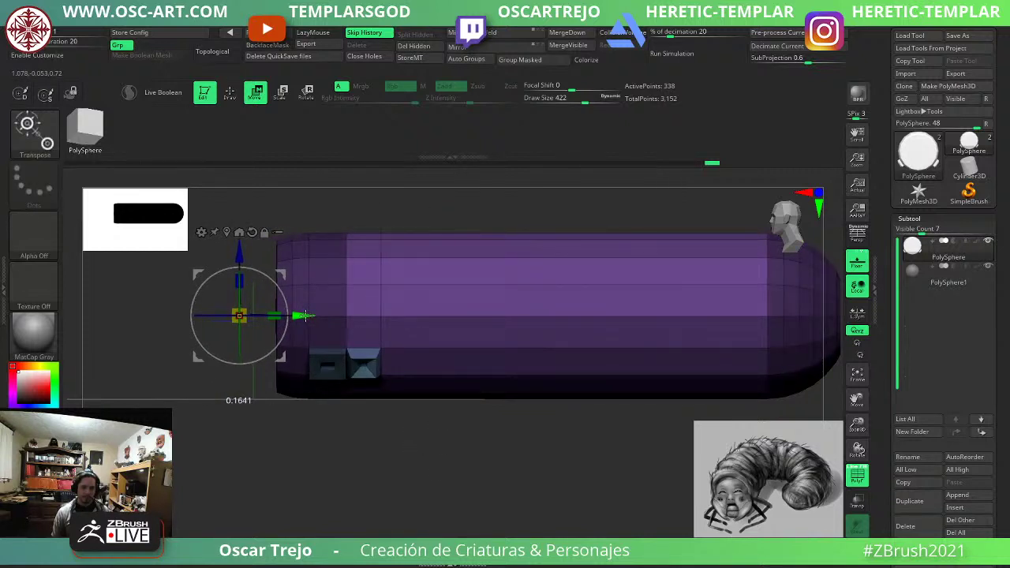
{"action": "left_click_drag", "start_coordinate": [344, 490], "coordinate": [359, 515], "text": "ctrl"}
{"action": "key", "text": "q"}
{"action": "key", "text": "d"}
{"action": "mouse_move", "coordinate": [405, 477]}
{"action": "left_mouse_down"}
{"action": "mouse_move", "coordinate": [413, 489]}
{"action": "mouse_move", "coordinate": [368, 447]}
{"action": "mouse_move", "coordinate": [370, 494]}
{"action": "mouse_move", "coordinate": [382, 481]}
{"action": "mouse_move", "coordinate": [371, 458]}
{"action": "left_mouse_up"}
{"action": "key", "text": "shift+f"}
{"action": "mouse_move", "coordinate": [371, 457]}
{"action": "left_mouse_down"}
{"action": "mouse_move", "coordinate": [337, 467]}
{"action": "mouse_move", "coordinate": [405, 446]}
{"action": "mouse_move", "coordinate": [384, 471]}
{"action": "mouse_move", "coordinate": [383, 452]}
{"action": "left_mouse_up"}
{"action": "key", "text": "shift+f"}
{"action": "key", "text": "shift+d"}
Choose the ZModeler brush and set its edge action to Insert with Multiple EdgeLoops as the target.
{"action": "key", "text": "b"}
{"action": "key", "text": "z"}
{"action": "key", "text": "m"}
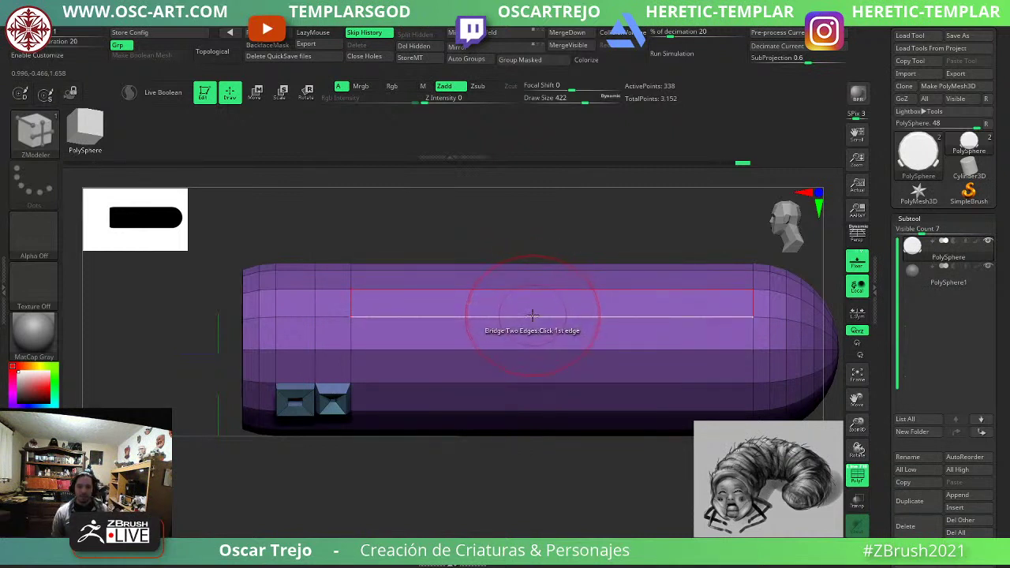
{"action": "key", "text": "space"}
{"action": "left_click", "coordinate": [505, 236]}
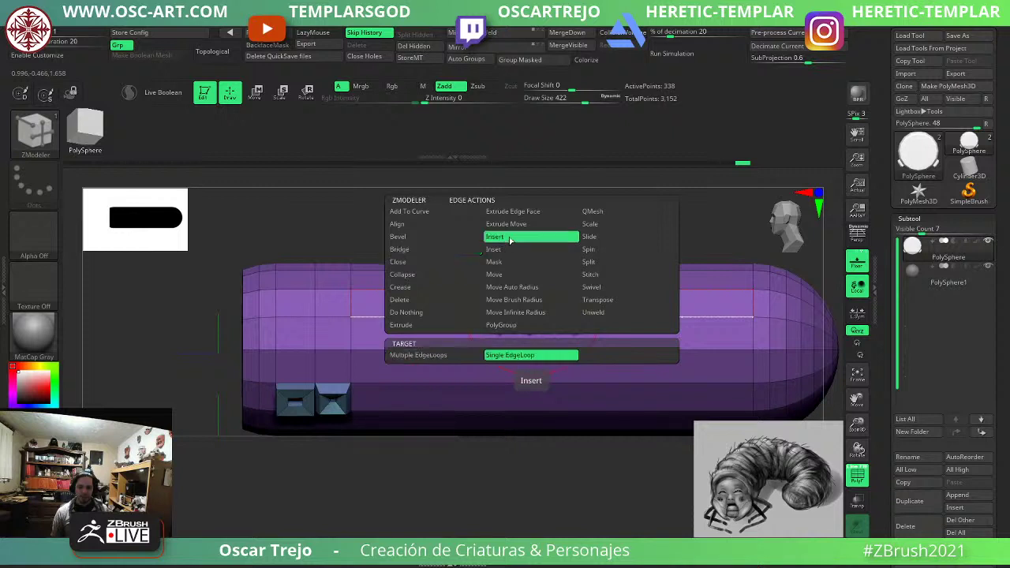
{"action": "left_click", "coordinate": [464, 356]}
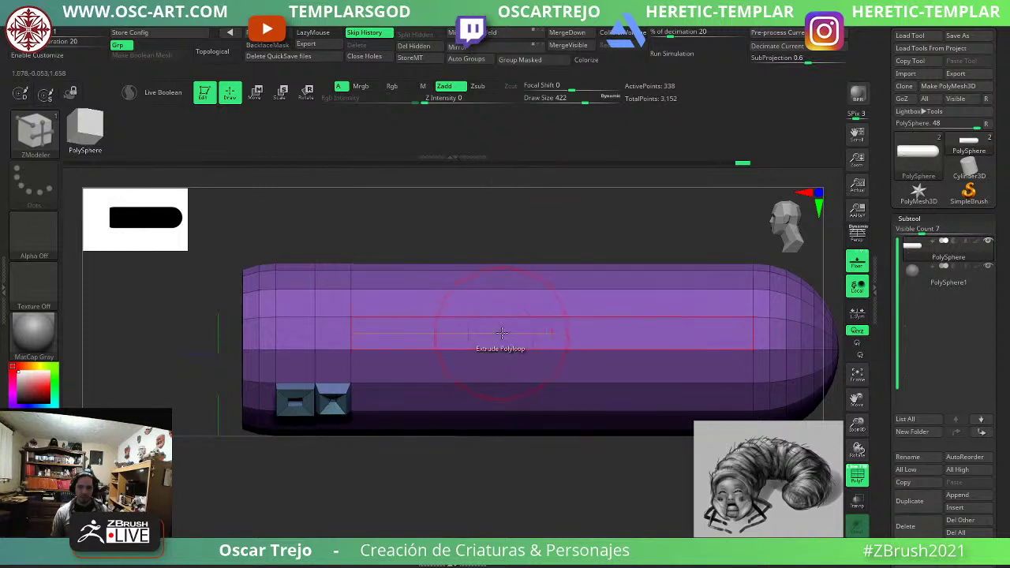
Try inserting ten evenly spaced edge loops across the capsule's long middle section and preview it smoothed.
{"action": "left_click_drag", "start_coordinate": [537, 311], "coordinate": [543, 276]}
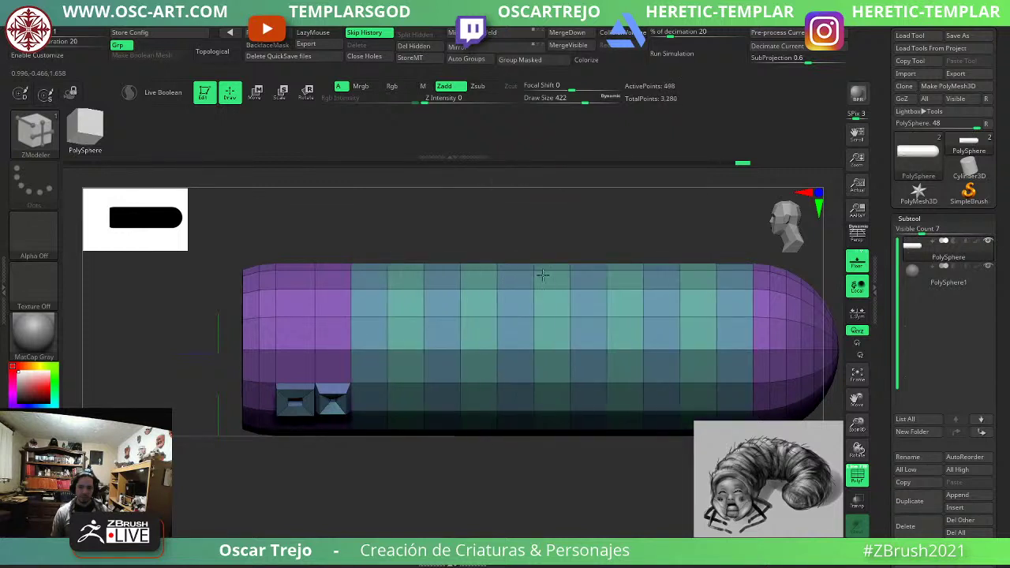
{"action": "left_click_drag", "start_coordinate": [458, 523], "coordinate": [689, 446], "text": "alt"}
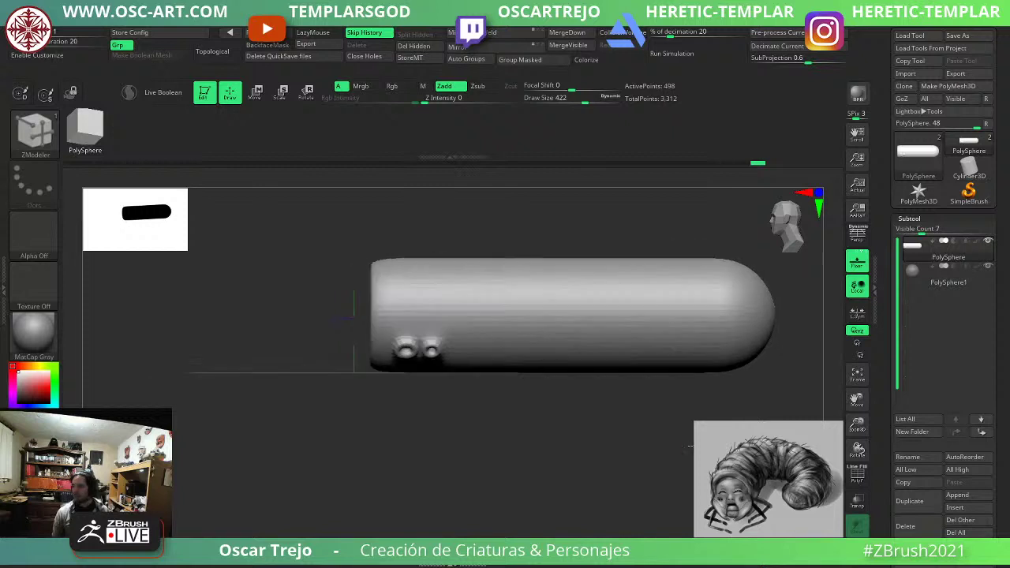
{"action": "left_click_drag", "start_coordinate": [753, 458], "coordinate": [573, 474], "text": "alt"}
{"action": "key", "text": "shift+f"}
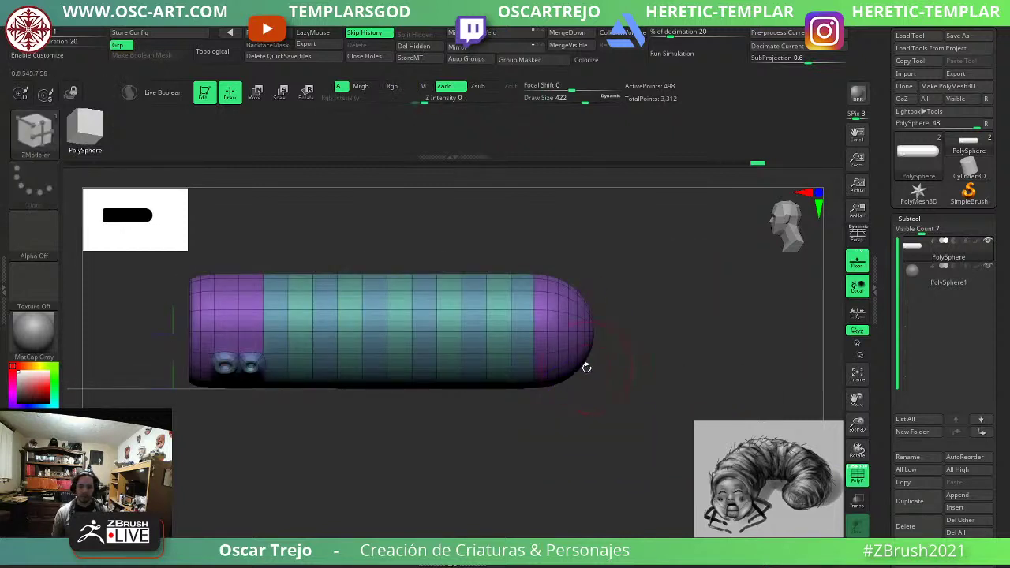
{"action": "key", "text": "ctrl+z"}
Lengthen the capsule by isolating its rounded end with a mask and moving it outward about 2.2 units, and clear the mask.
{"action": "left_click_drag", "start_coordinate": [649, 274], "coordinate": [492, 443], "text": "ctrl"}
{"action": "left_click", "coordinate": [533, 474], "text": "ctrl"}
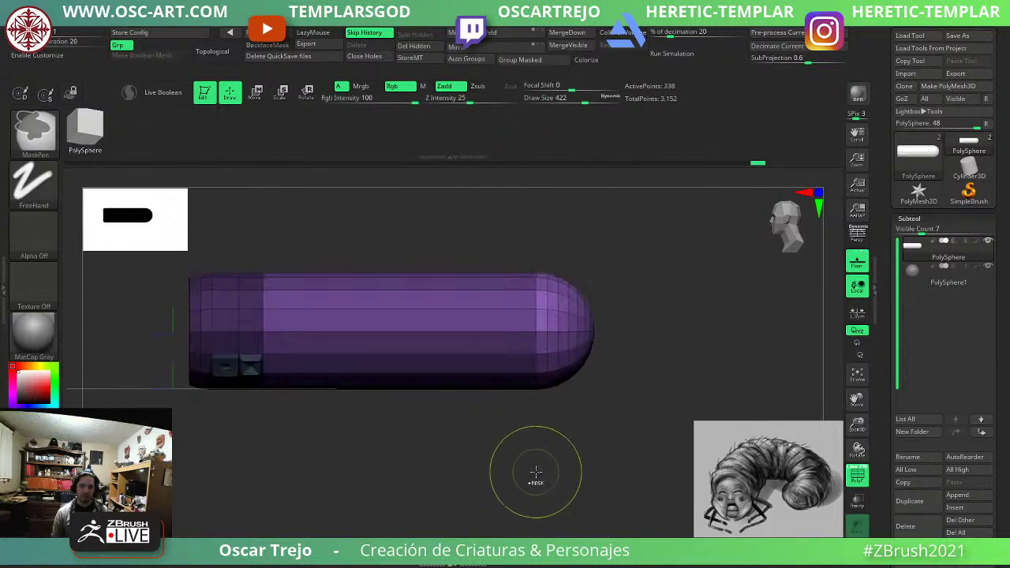
{"action": "key", "text": "w"}
{"action": "left_click_drag", "start_coordinate": [224, 326], "coordinate": [343, 327]}
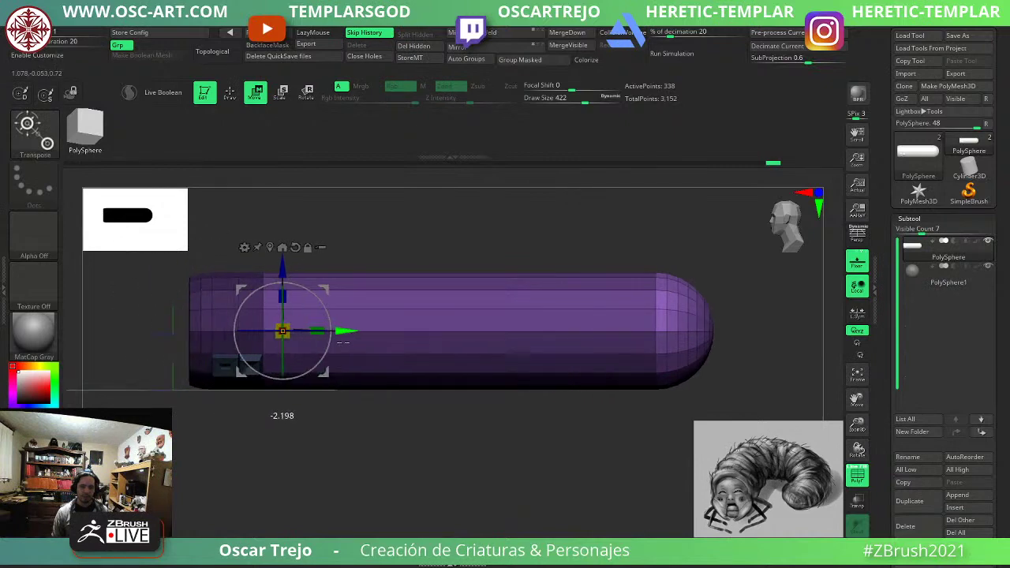
{"action": "left_click_drag", "start_coordinate": [455, 426], "coordinate": [473, 423], "text": "ctrl"}
{"action": "key", "text": "q"}
Insert sixteen evenly spaced edge loops across the lengthened middle section with ZModeler and inspect the smoothed body.
{"action": "key", "text": "b"}
{"action": "key", "text": "z"}
{"action": "key", "text": "m"}
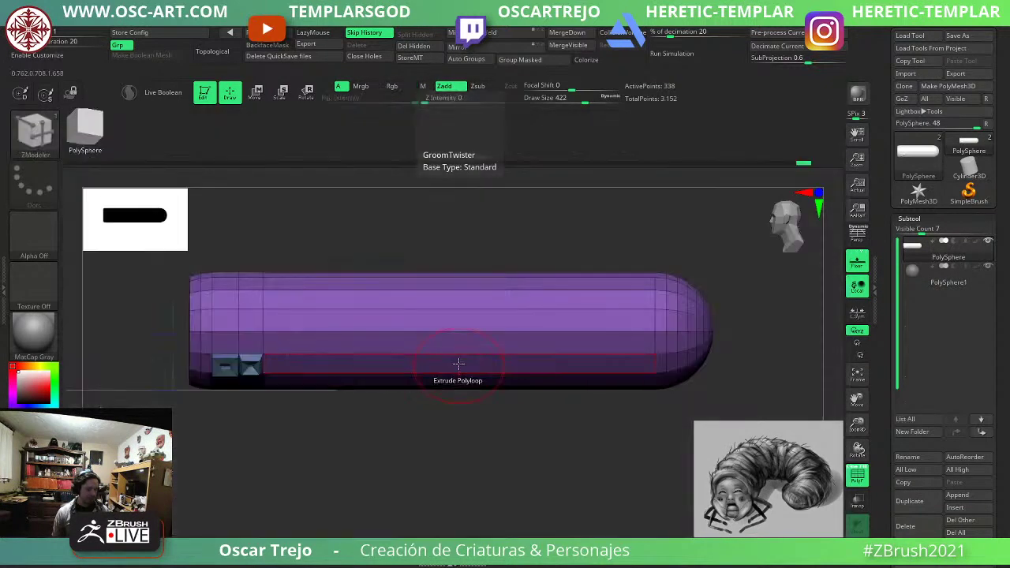
{"action": "left_click_drag", "start_coordinate": [450, 331], "coordinate": [572, 282]}
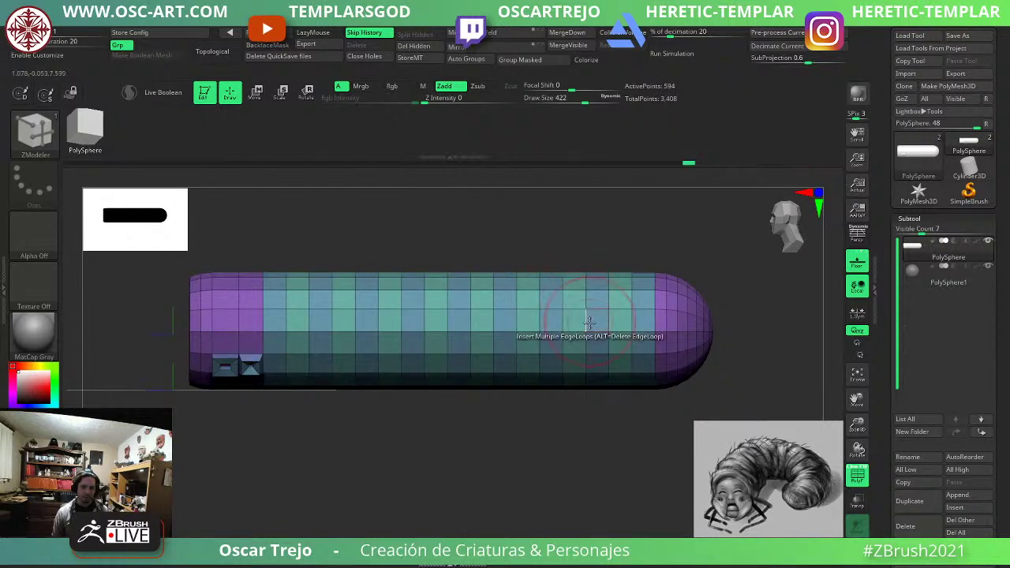
{"action": "left_click_drag", "start_coordinate": [552, 461], "coordinate": [516, 437], "text": "alt"}
{"action": "key", "text": "d"}
{"action": "key", "text": "shift+f"}
{"action": "left_click_drag", "start_coordinate": [440, 455], "coordinate": [583, 416]}
{"action": "left_click", "coordinate": [858, 551]}
{"action": "mouse_move", "coordinate": [654, 444]}
{"action": "left_mouse_down"}
{"action": "mouse_move", "coordinate": [568, 469]}
{"action": "mouse_move", "coordinate": [570, 518]}
{"action": "left_mouse_up"}
Choose the Move brush and set its draw size to 280.
{"action": "key", "text": "b"}
{"action": "key", "text": "m"}
{"action": "key", "text": "v"}
{"action": "key", "text": "s"}
{"action": "mouse_move", "coordinate": [377, 419]}
{"action": "left_mouse_down"}
{"action": "mouse_move", "coordinate": [434, 411]}
{"action": "mouse_move", "coordinate": [422, 410]}
{"action": "left_mouse_up"}
View the model from the front, make the sphere head the active subtool and clear its mask.
{"action": "mouse_move", "coordinate": [452, 436]}
{"action": "left_mouse_down"}
{"action": "mouse_move", "coordinate": [512, 396]}
{"action": "mouse_move", "coordinate": [509, 452]}
{"action": "left_mouse_up"}
{"action": "mouse_move", "coordinate": [631, 434]}
{"action": "left_mouse_down"}
{"action": "mouse_move", "coordinate": [576, 425]}
{"action": "mouse_move", "coordinate": [561, 465]}
{"action": "mouse_move", "coordinate": [476, 476]}
{"action": "mouse_move", "coordinate": [450, 467]}
{"action": "mouse_move", "coordinate": [418, 369]}
{"action": "left_mouse_up"}
{"action": "left_click", "coordinate": [419, 369], "text": "alt"}
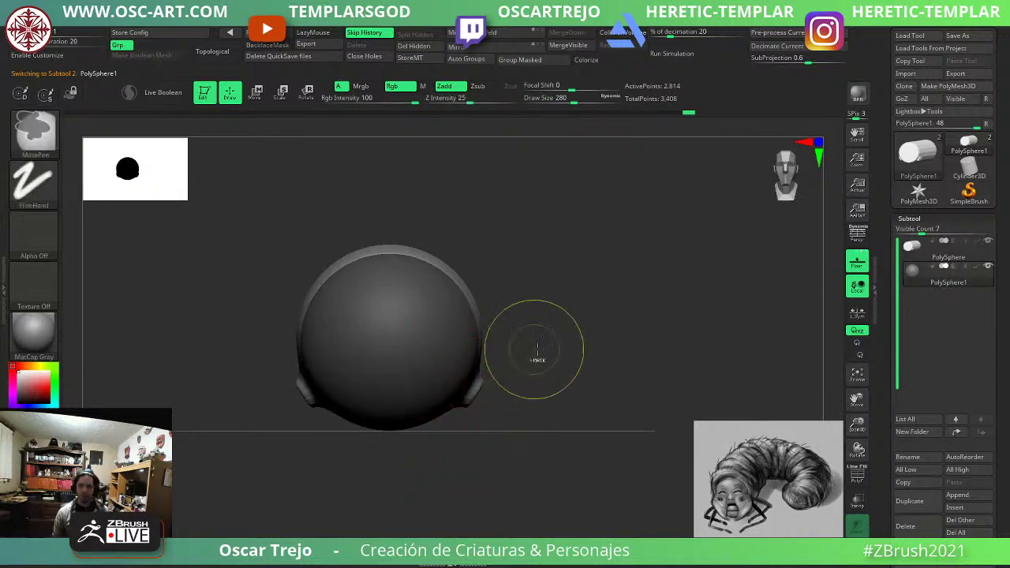
{"action": "left_click_drag", "start_coordinate": [536, 351], "coordinate": [564, 392], "text": "ctrl"}
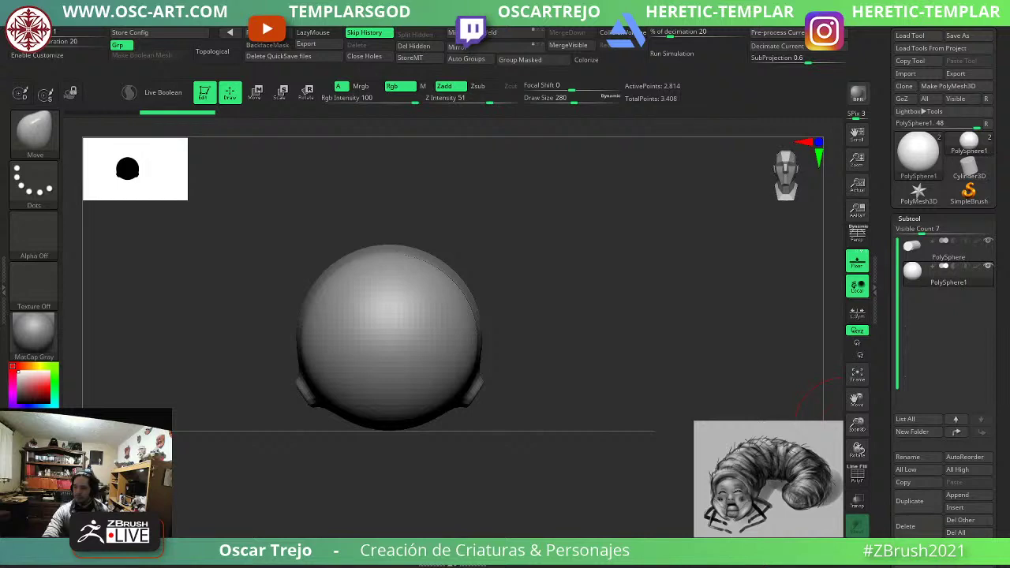
Widen the reference board and examine the photo of the dark curled grub, especially its head and segmented folds.
{"action": "right_click_drag", "start_coordinate": [1006, 379], "coordinate": [482, 369]}
{"action": "scroll", "coordinate": [433, 249], "scroll_direction": "up", "scroll_amount": 8}
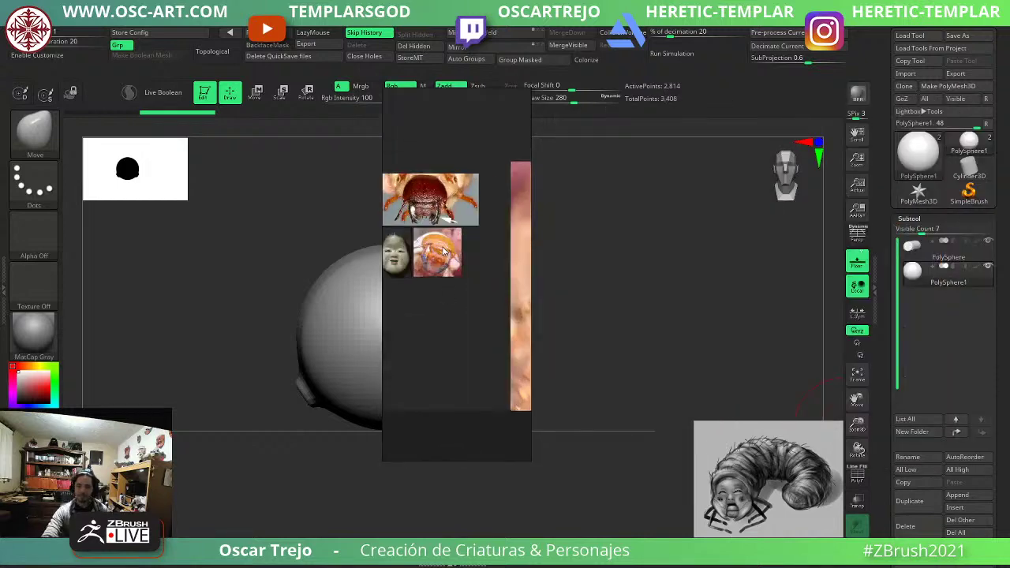
{"action": "scroll", "coordinate": [447, 264], "scroll_direction": "up", "scroll_amount": 3}
{"action": "middle_click_drag", "start_coordinate": [447, 264], "coordinate": [461, 289]}
{"action": "scroll", "coordinate": [460, 289], "scroll_direction": "down", "scroll_amount": 1}
{"action": "middle_click_drag", "start_coordinate": [429, 138], "coordinate": [460, 265]}
{"action": "scroll", "coordinate": [460, 265], "scroll_direction": "down", "scroll_amount": 2}
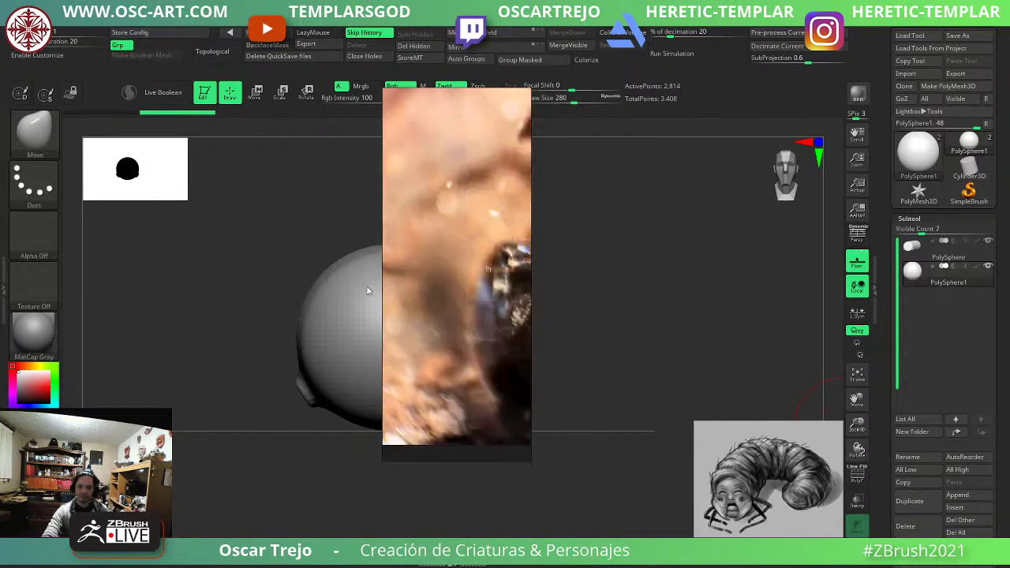
{"action": "left_click_drag", "start_coordinate": [531, 260], "coordinate": [707, 266]}
{"action": "middle_click_drag", "start_coordinate": [449, 252], "coordinate": [562, 281]}
{"action": "scroll", "coordinate": [542, 265], "scroll_direction": "up", "scroll_amount": 4}
{"action": "scroll", "coordinate": [541, 265], "scroll_direction": "down", "scroll_amount": 1}
{"action": "scroll", "coordinate": [542, 262], "scroll_direction": "down", "scroll_amount": 1}
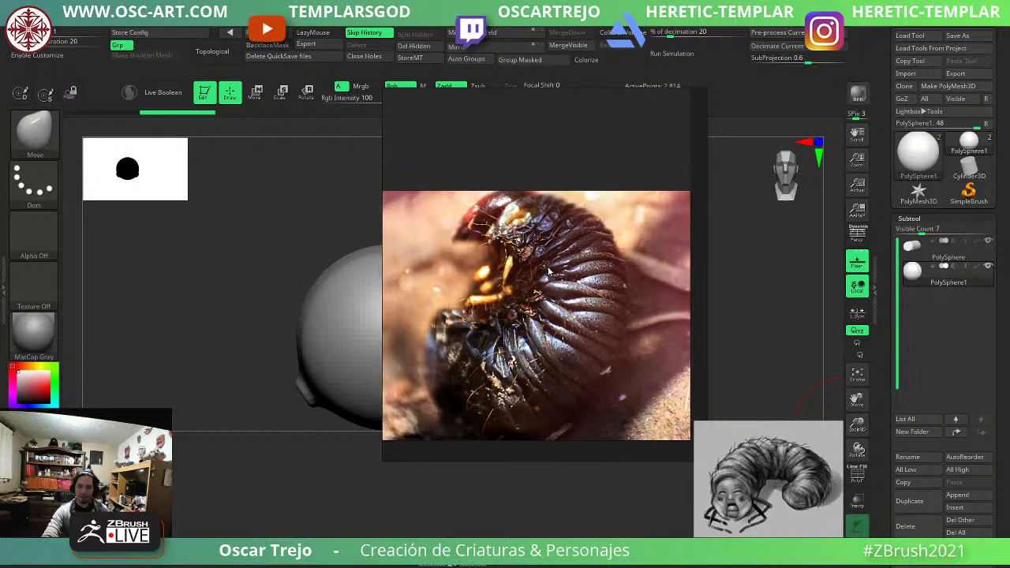
{"action": "scroll", "coordinate": [496, 249], "scroll_direction": "up", "scroll_amount": 2}
{"action": "middle_click_drag", "start_coordinate": [505, 250], "coordinate": [515, 210]}
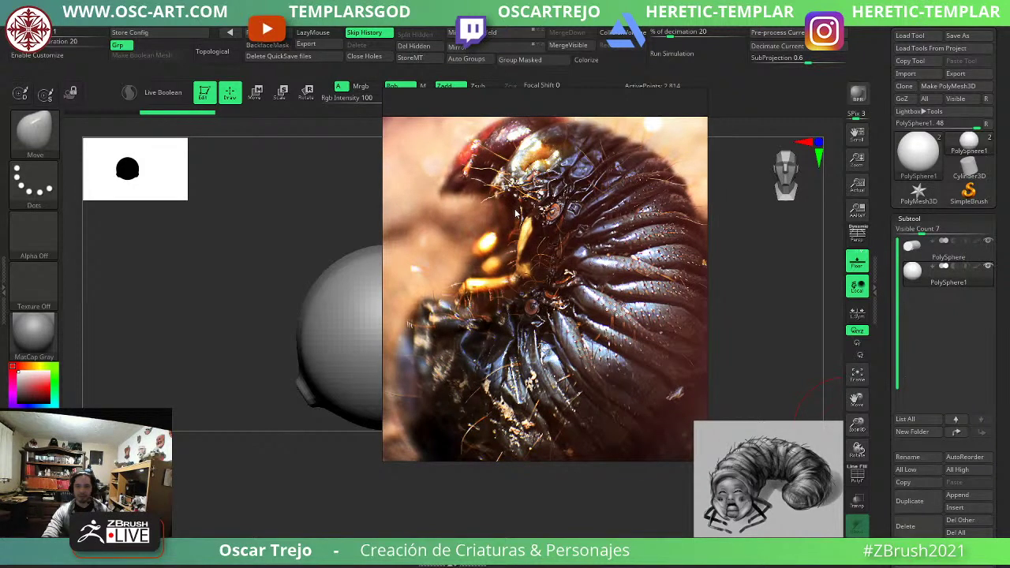
{"action": "scroll", "coordinate": [515, 213], "scroll_direction": "down", "scroll_amount": 2}
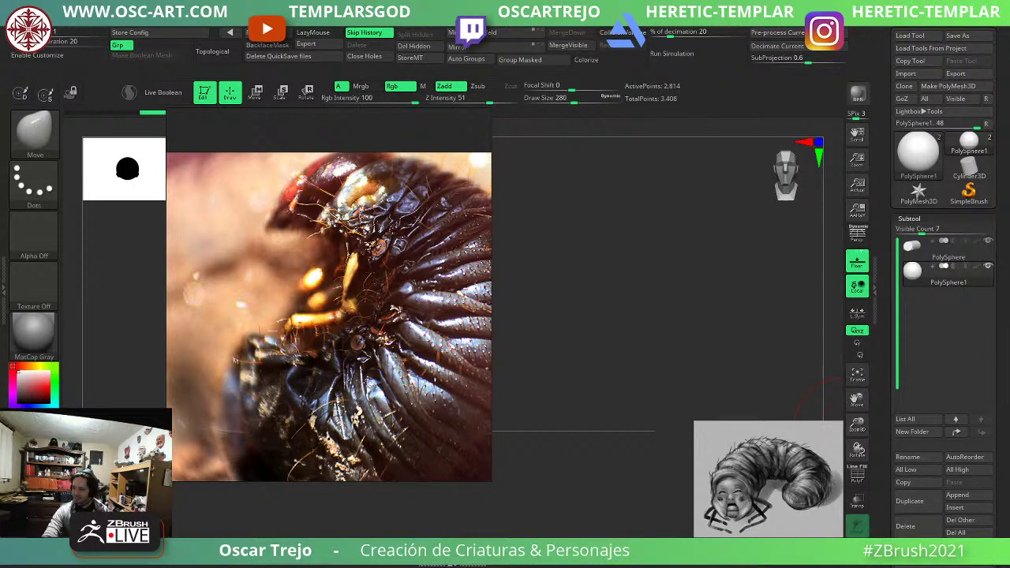
{"action": "key", "text": "alt+Tab"}
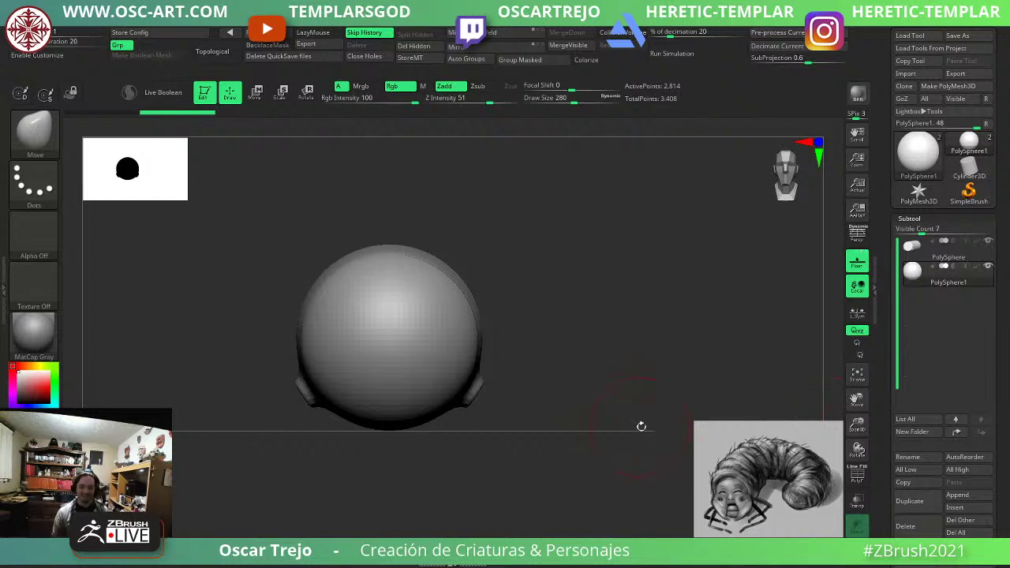
Show the head's wireframe in side view and shift the sphere head slightly back into the front of the body.
{"action": "left_click_drag", "start_coordinate": [641, 426], "coordinate": [426, 474]}
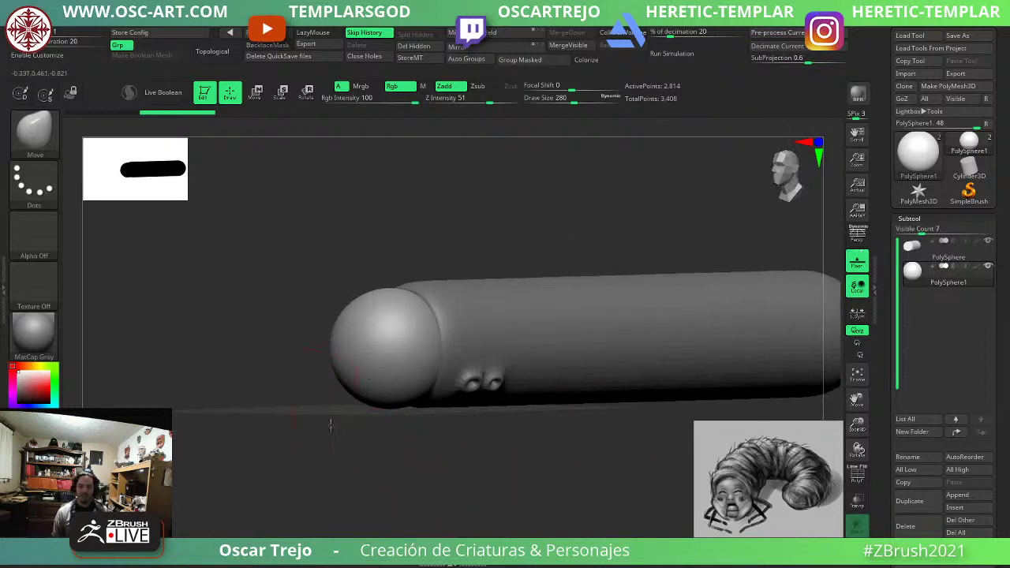
{"action": "left_click_drag", "start_coordinate": [329, 423], "coordinate": [350, 419], "text": "alt"}
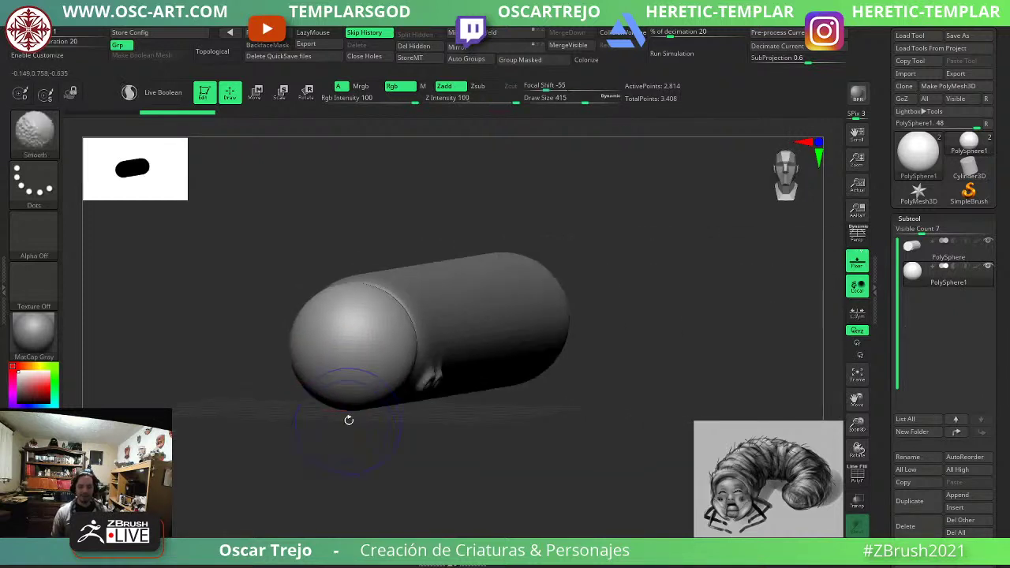
{"action": "key", "text": "shift+f"}
{"action": "mouse_move", "coordinate": [451, 480]}
{"action": "left_mouse_down", "text": "shift"}
{"action": "mouse_move", "coordinate": [397, 486]}
{"action": "mouse_move", "coordinate": [421, 472]}
{"action": "left_mouse_up", "text": "shift"}
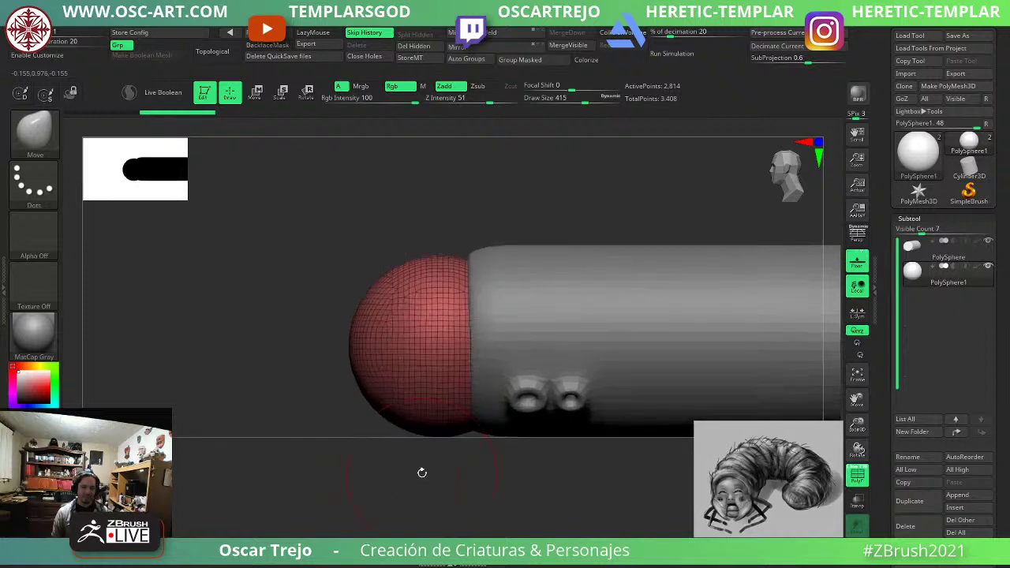
{"action": "key", "text": "w"}
{"action": "left_click_drag", "start_coordinate": [663, 343], "coordinate": [472, 339], "text": "alt"}
{"action": "key", "text": "q"}
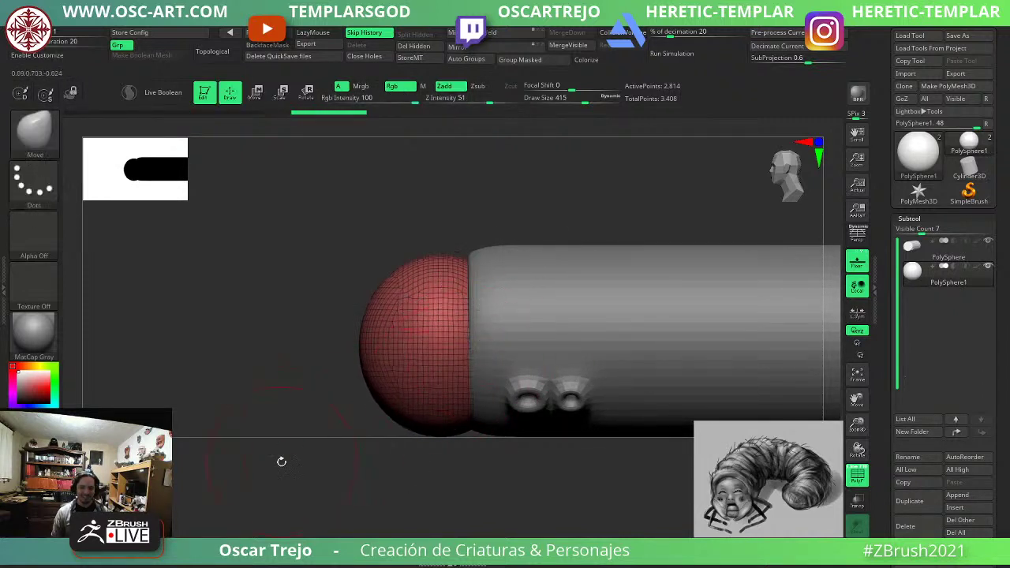
Shape the head into an egg with a narrow crown and full lower cheeks using the Move brush, and smooth it.
{"action": "left_click_drag", "start_coordinate": [282, 460], "coordinate": [352, 455], "text": "shift"}
{"action": "key", "text": "s"}
{"action": "left_click", "coordinate": [499, 329]}
{"action": "mouse_move", "coordinate": [513, 326]}
{"action": "left_mouse_down"}
{"action": "mouse_move", "coordinate": [480, 329]}
{"action": "mouse_move", "coordinate": [464, 322]}
{"action": "mouse_move", "coordinate": [462, 303]}
{"action": "mouse_move", "coordinate": [455, 317]}
{"action": "left_mouse_up"}
{"action": "key", "text": "s"}
{"action": "left_click", "coordinate": [475, 382]}
{"action": "mouse_move", "coordinate": [483, 385]}
{"action": "left_mouse_down"}
{"action": "mouse_move", "coordinate": [500, 386]}
{"action": "mouse_move", "coordinate": [502, 362]}
{"action": "left_mouse_up"}
{"action": "key", "text": "s"}
{"action": "left_click", "coordinate": [491, 379]}
{"action": "left_click_drag", "start_coordinate": [464, 425], "coordinate": [464, 440]}
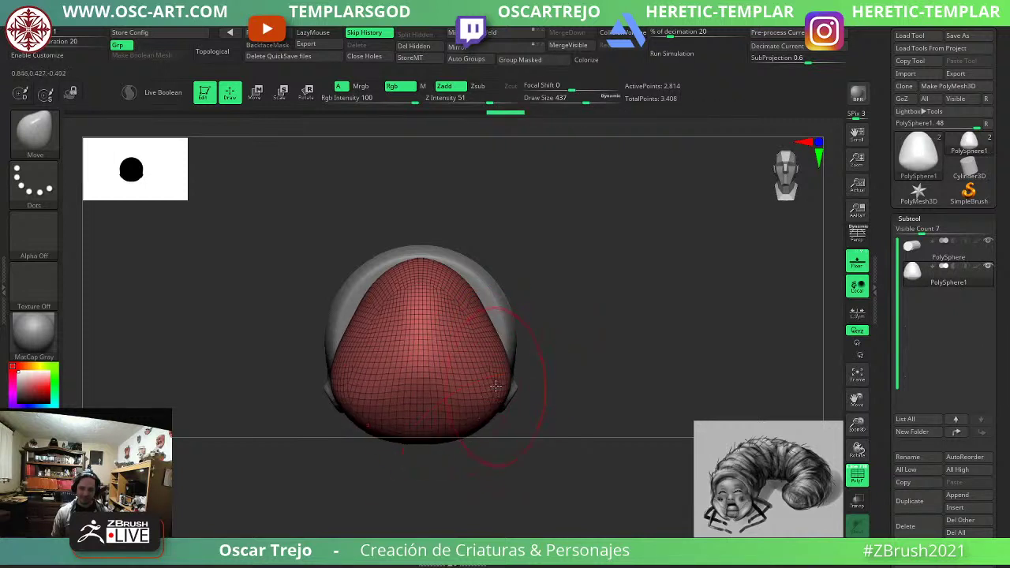
{"action": "left_click_drag", "start_coordinate": [492, 387], "coordinate": [468, 328], "text": "shift"}
{"action": "mouse_move", "coordinate": [935, 251]}
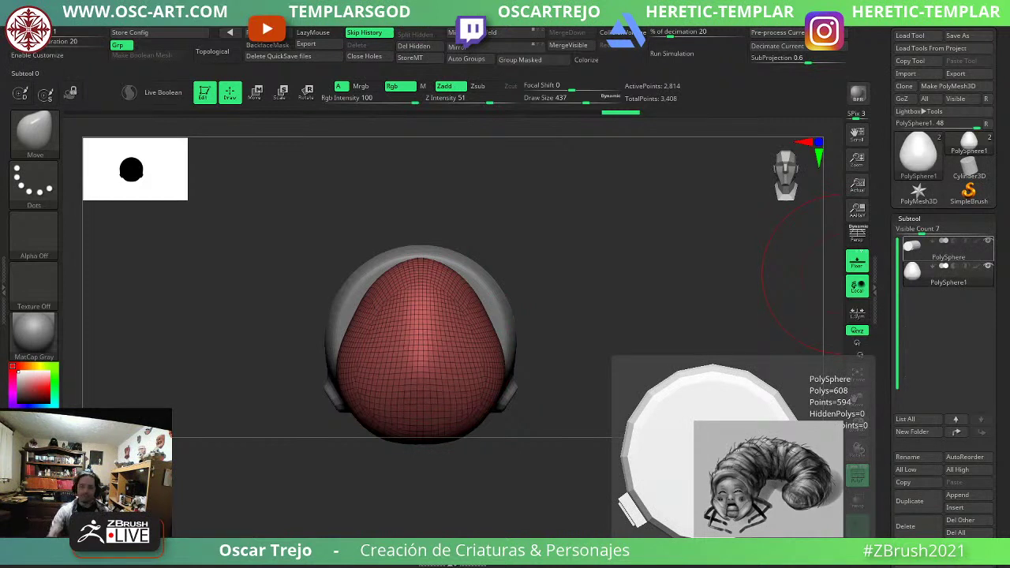
{"action": "left_click_drag", "start_coordinate": [583, 376], "coordinate": [499, 374], "text": "alt"}
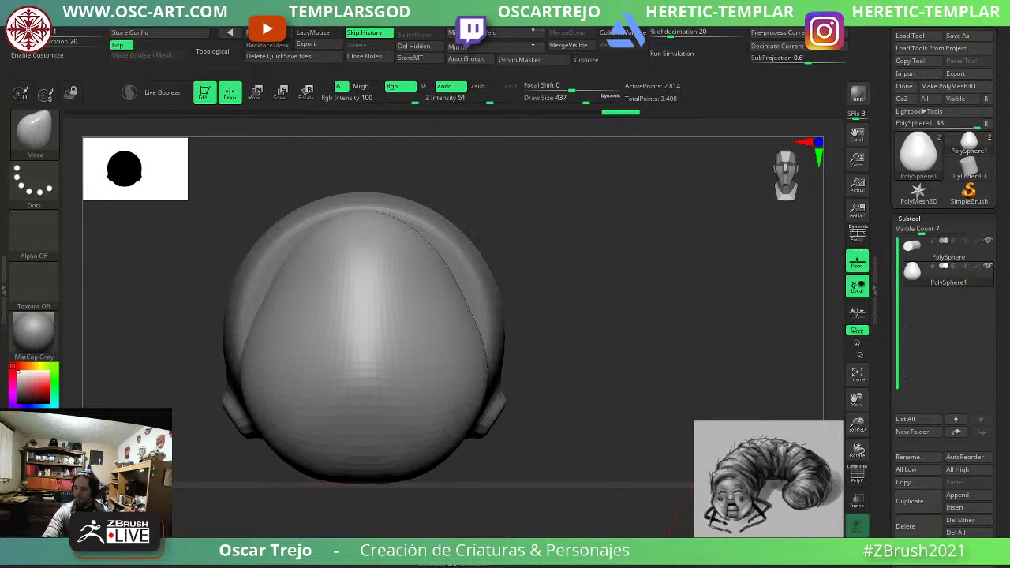
Examine the grub photos on the reference board, focusing on the head and the front body folds.
{"action": "key", "text": "alt+Tab"}
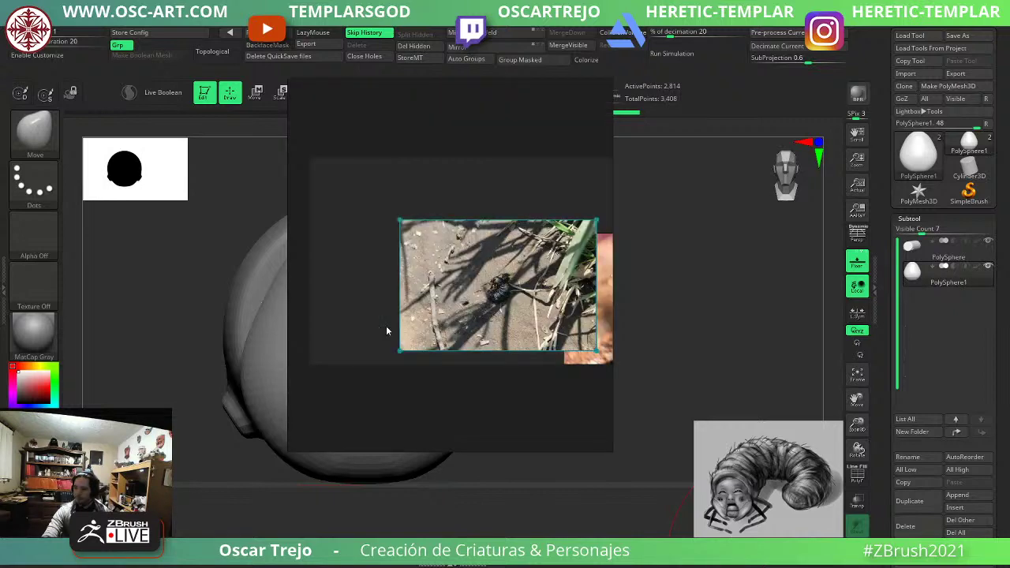
{"action": "scroll", "coordinate": [512, 279], "scroll_direction": "up", "scroll_amount": 8}
{"action": "middle_click_drag", "start_coordinate": [513, 319], "coordinate": [443, 277]}
{"action": "scroll", "coordinate": [442, 276], "scroll_direction": "up", "scroll_amount": 3}
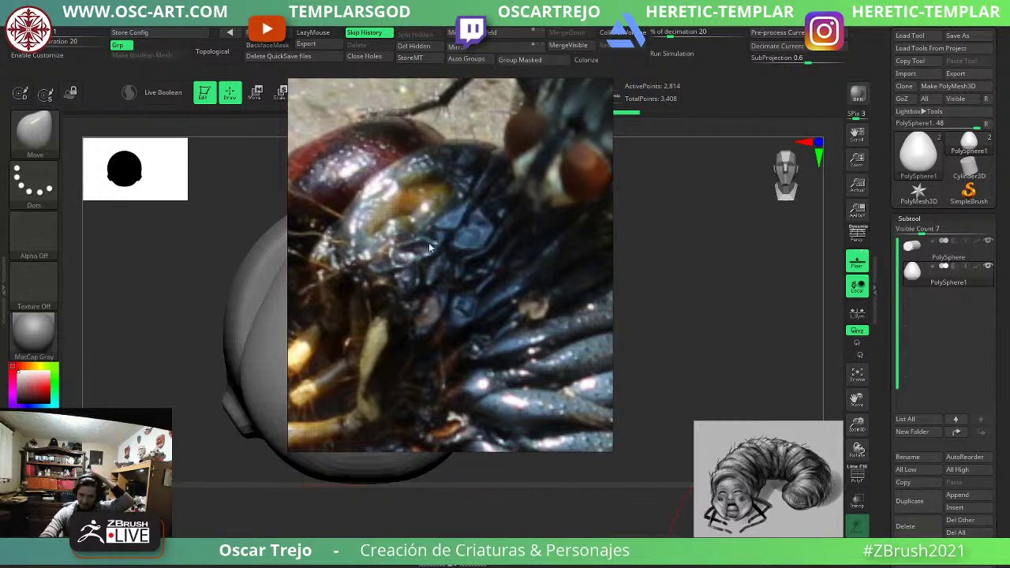
{"action": "scroll", "coordinate": [444, 259], "scroll_direction": "down", "scroll_amount": 5}
{"action": "middle_click_drag", "start_coordinate": [451, 320], "coordinate": [450, 272]}
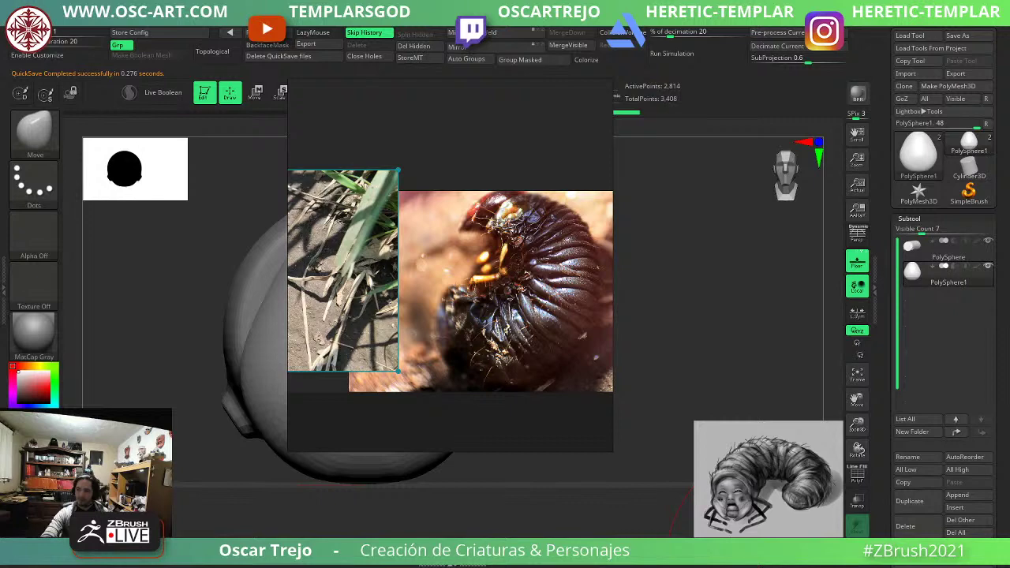
{"action": "right_click_drag", "start_coordinate": [501, 292], "coordinate": [1009, 287]}
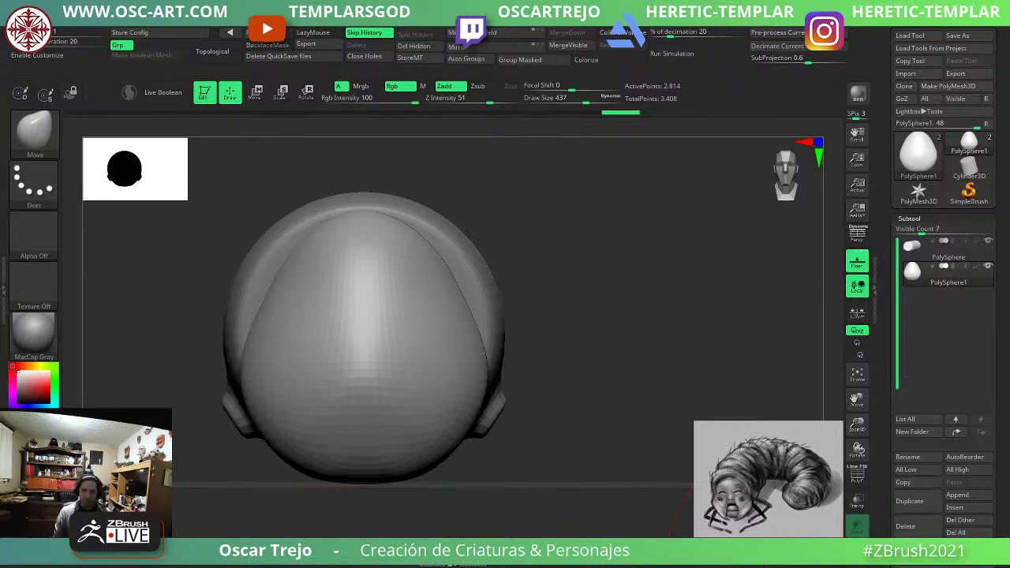
Choose the DamStandard brush and adjust its draw size for the mirrored eye-socket area.
{"action": "key", "text": "b"}
{"action": "key", "text": "d"}
{"action": "key", "text": "s"}
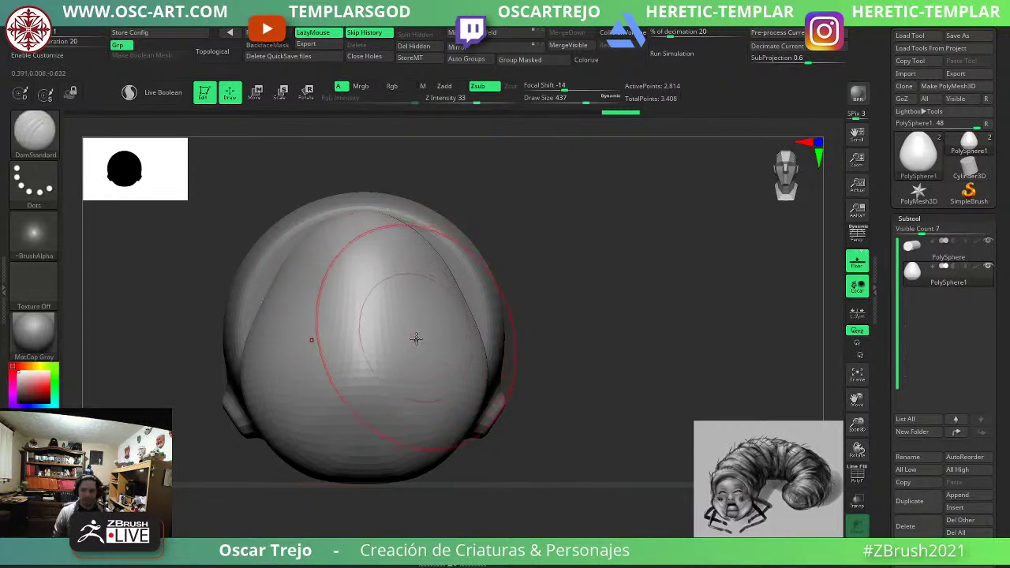
{"action": "key", "text": "s"}
{"action": "mouse_move", "coordinate": [416, 338]}
{"action": "left_mouse_down"}
{"action": "mouse_move", "coordinate": [392, 336]}
{"action": "mouse_move", "coordinate": [398, 328]}
{"action": "mouse_move", "coordinate": [388, 321]}
{"action": "mouse_move", "coordinate": [408, 304]}
{"action": "mouse_move", "coordinate": [402, 314]}
{"action": "mouse_move", "coordinate": [417, 326]}
{"action": "mouse_move", "coordinate": [410, 296]}
{"action": "mouse_move", "coordinate": [402, 301]}
{"action": "mouse_move", "coordinate": [430, 314]}
{"action": "mouse_move", "coordinate": [415, 331]}
{"action": "mouse_move", "coordinate": [403, 326]}
{"action": "mouse_move", "coordinate": [399, 342]}
{"action": "mouse_move", "coordinate": [411, 289]}
{"action": "mouse_move", "coordinate": [418, 299]}
{"action": "mouse_move", "coordinate": [386, 311]}
{"action": "mouse_move", "coordinate": [388, 282]}
{"action": "mouse_move", "coordinate": [420, 287]}
{"action": "mouse_move", "coordinate": [406, 286]}
{"action": "mouse_move", "coordinate": [421, 266]}
{"action": "mouse_move", "coordinate": [400, 277]}
{"action": "mouse_move", "coordinate": [429, 307]}
{"action": "left_mouse_up"}
{"action": "key", "text": "s"}
Block in the eye sockets and upper cheeks with the ClayBuildup brush, reducing its draw size for finer strokes.
{"action": "key", "text": "b"}
{"action": "key", "text": "c"}
{"action": "key", "text": "b"}
{"action": "key", "text": "s"}
{"action": "key", "text": "]"}
{"action": "key", "text": "]"}
{"action": "key", "text": "["}
{"action": "key", "text": "["}
{"action": "key", "text": "["}
{"action": "key", "text": "["}
{"action": "key", "text": "["}
{"action": "key", "text": "["}
Carve grooves along both sides of the nose with DamStandard and soften the sockets with Smooth at intensity 24.
{"action": "key", "text": "b"}
{"action": "key", "text": "d"}
{"action": "key", "text": "s"}
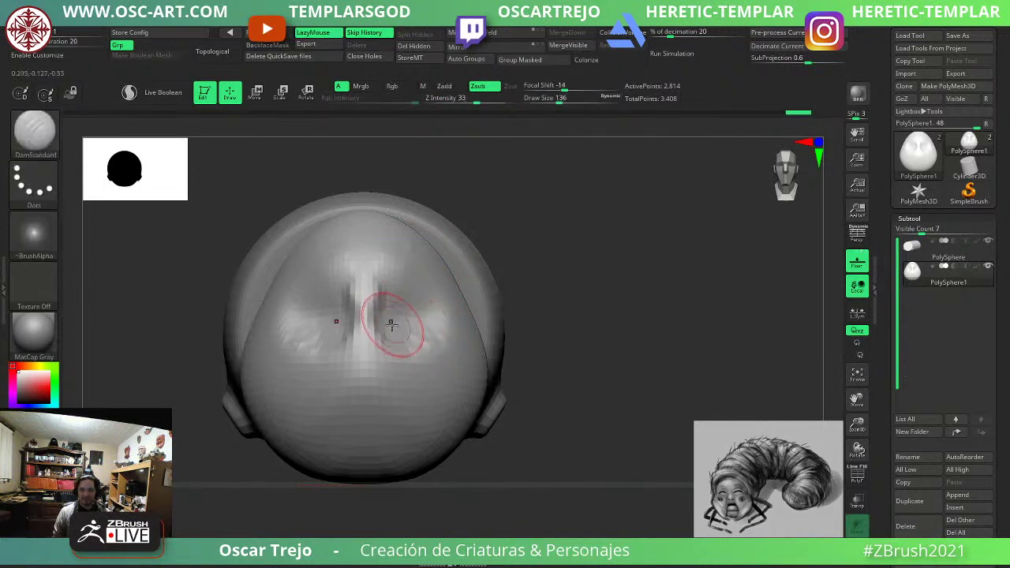
{"action": "mouse_move", "coordinate": [389, 338]}
{"action": "left_mouse_down"}
{"action": "mouse_move", "coordinate": [401, 361]}
{"action": "mouse_move", "coordinate": [389, 357]}
{"action": "mouse_move", "coordinate": [406, 355]}
{"action": "mouse_move", "coordinate": [378, 278]}
{"action": "mouse_move", "coordinate": [392, 290]}
{"action": "left_mouse_up"}
{"action": "key", "text": "shift+space"}
{"action": "left_click_drag", "start_coordinate": [433, 377], "coordinate": [418, 377], "text": "shift"}
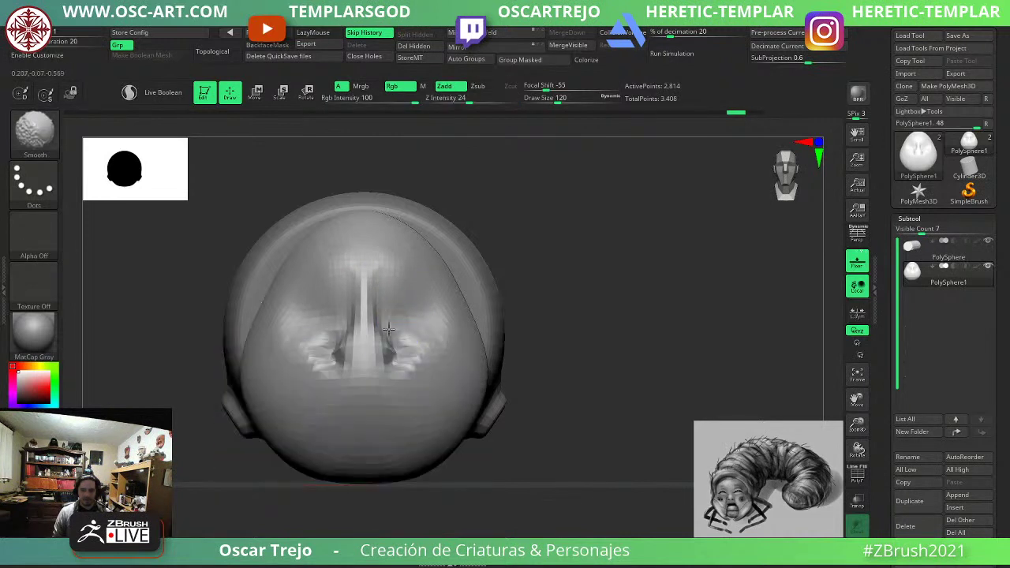
{"action": "left_click_drag", "start_coordinate": [384, 322], "coordinate": [403, 337], "text": "shift"}
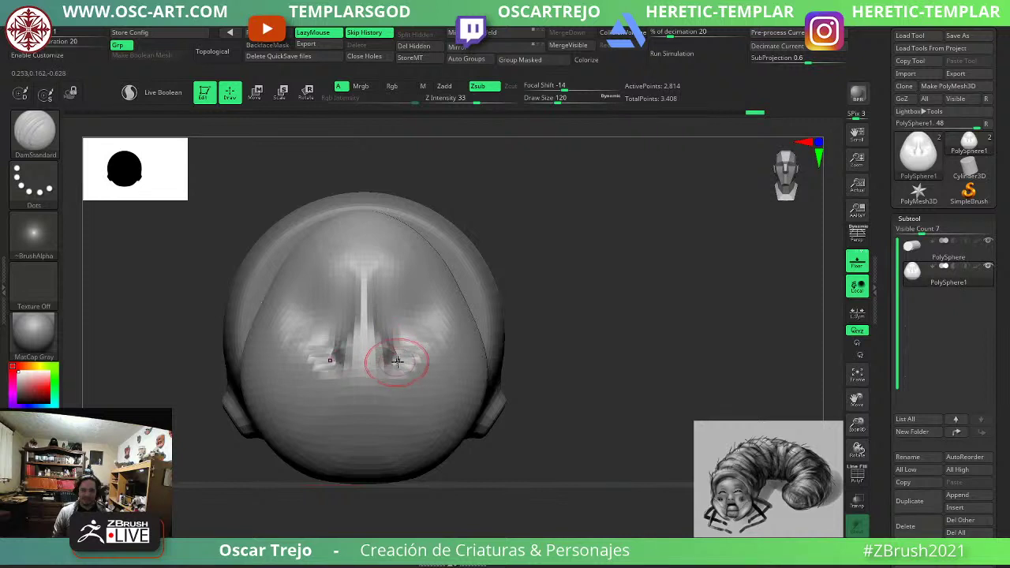
{"action": "left_click_drag", "start_coordinate": [397, 360], "coordinate": [404, 355], "text": "shift"}
{"action": "left_click_drag", "start_coordinate": [383, 306], "coordinate": [408, 276], "text": "shift"}
Carve closed eyelid lines, nostrils, cheek folds and a mouth into the face with DamStandard, down to draw size 94.
{"action": "key", "text": "s"}
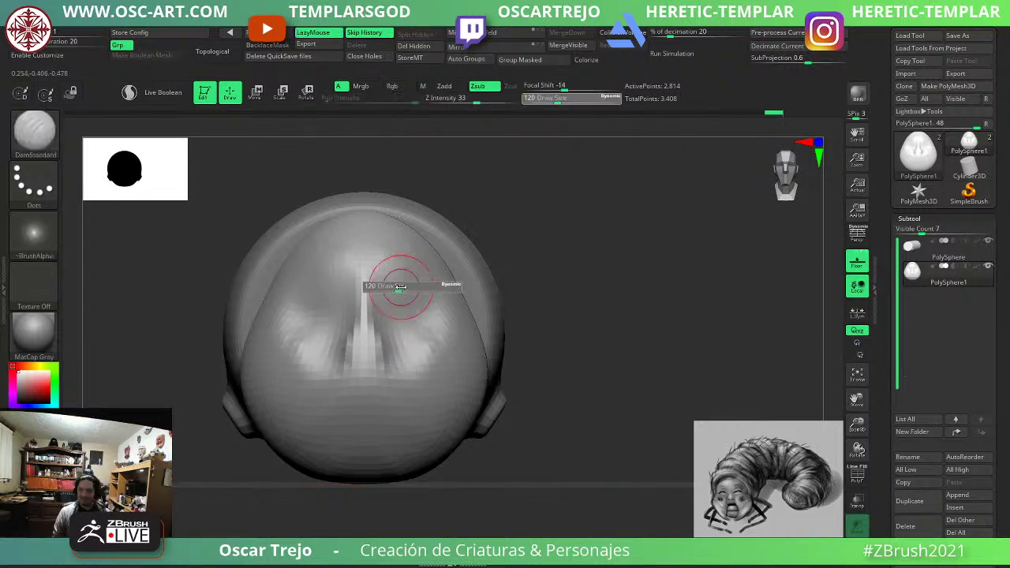
{"action": "key", "text": "s"}
{"action": "mouse_move", "coordinate": [397, 317]}
{"action": "left_mouse_down"}
{"action": "mouse_move", "coordinate": [423, 306]}
{"action": "mouse_move", "coordinate": [445, 313]}
{"action": "mouse_move", "coordinate": [413, 312]}
{"action": "left_mouse_up"}
{"action": "key", "text": "s"}
{"action": "left_click_drag", "start_coordinate": [414, 320], "coordinate": [409, 321]}
{"action": "mouse_move", "coordinate": [398, 321]}
{"action": "left_mouse_down"}
{"action": "mouse_move", "coordinate": [446, 319]}
{"action": "mouse_move", "coordinate": [402, 321]}
{"action": "mouse_move", "coordinate": [431, 312]}
{"action": "mouse_move", "coordinate": [412, 306]}
{"action": "mouse_move", "coordinate": [446, 317]}
{"action": "mouse_move", "coordinate": [409, 309]}
{"action": "mouse_move", "coordinate": [421, 326]}
{"action": "mouse_move", "coordinate": [436, 320]}
{"action": "mouse_move", "coordinate": [380, 369]}
{"action": "mouse_move", "coordinate": [401, 353]}
{"action": "mouse_move", "coordinate": [414, 407]}
{"action": "left_mouse_up"}
{"action": "key", "text": "s"}
{"action": "key", "text": "]"}
{"action": "key", "text": "["}
{"action": "key", "text": "["}
{"action": "mouse_move", "coordinate": [395, 368]}
{"action": "left_mouse_down"}
{"action": "mouse_move", "coordinate": [410, 416]}
{"action": "mouse_move", "coordinate": [374, 436]}
{"action": "mouse_move", "coordinate": [389, 437]}
{"action": "mouse_move", "coordinate": [372, 408]}
{"action": "mouse_move", "coordinate": [393, 409]}
{"action": "left_mouse_up"}
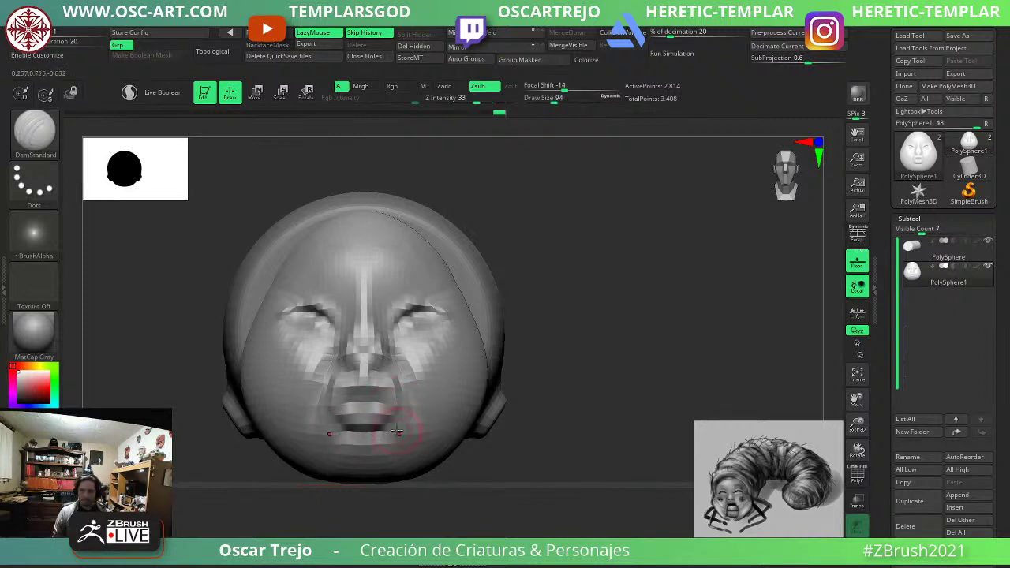
Pull the chin and jaw into shape and adjust the cheeks with the Move brush.
{"action": "key", "text": "b"}
{"action": "key", "text": "m"}
{"action": "key", "text": "v"}
{"action": "key", "text": "s"}
{"action": "left_click_drag", "start_coordinate": [376, 475], "coordinate": [367, 488]}
{"action": "key", "text": "s"}
{"action": "left_click_drag", "start_coordinate": [382, 461], "coordinate": [446, 462]}
{"action": "mouse_move", "coordinate": [455, 437]}
{"action": "left_mouse_down"}
{"action": "mouse_move", "coordinate": [469, 397]}
{"action": "mouse_move", "coordinate": [456, 338]}
{"action": "mouse_move", "coordinate": [466, 338]}
{"action": "left_mouse_up"}
{"action": "key", "text": "s"}
{"action": "left_click_drag", "start_coordinate": [461, 338], "coordinate": [470, 339]}
Refine the face's side profile around the brow and forehead with the Move brush, undoing one stray pull.
{"action": "mouse_move", "coordinate": [545, 347]}
{"action": "left_mouse_down"}
{"action": "mouse_move", "coordinate": [443, 371]}
{"action": "mouse_move", "coordinate": [438, 385]}
{"action": "left_mouse_up"}
{"action": "key", "text": "s"}
{"action": "mouse_move", "coordinate": [443, 342]}
{"action": "left_mouse_down"}
{"action": "mouse_move", "coordinate": [455, 342]}
{"action": "mouse_move", "coordinate": [424, 316]}
{"action": "left_mouse_up"}
{"action": "key", "text": "s"}
{"action": "mouse_move", "coordinate": [419, 308]}
{"action": "left_mouse_down"}
{"action": "mouse_move", "coordinate": [431, 314]}
{"action": "mouse_move", "coordinate": [424, 330]}
{"action": "mouse_move", "coordinate": [444, 286]}
{"action": "left_mouse_up"}
{"action": "key", "text": "ctrl+z"}
{"action": "key", "text": "s"}
{"action": "key", "text": "s"}
{"action": "key", "text": "s"}
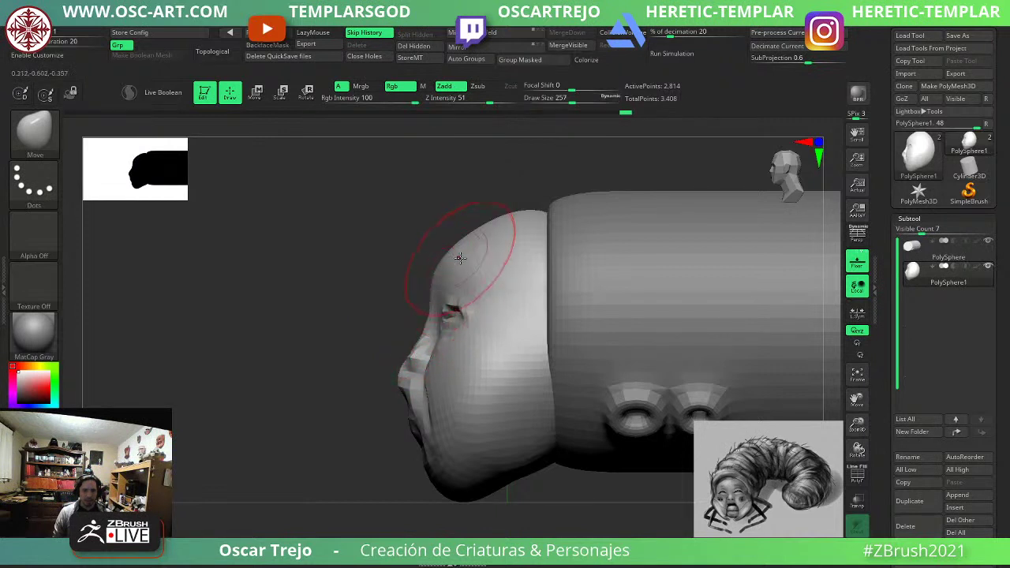
Shift the whole head slightly back toward the body in side view and smooth the cheek from the front.
{"action": "key", "text": "w"}
{"action": "mouse_move", "coordinate": [550, 332]}
{"action": "left_mouse_down"}
{"action": "mouse_move", "coordinate": [526, 330]}
{"action": "mouse_move", "coordinate": [580, 332]}
{"action": "left_mouse_up"}
{"action": "key", "text": "q"}
{"action": "left_click_drag", "start_coordinate": [322, 392], "coordinate": [382, 394], "text": "shift"}
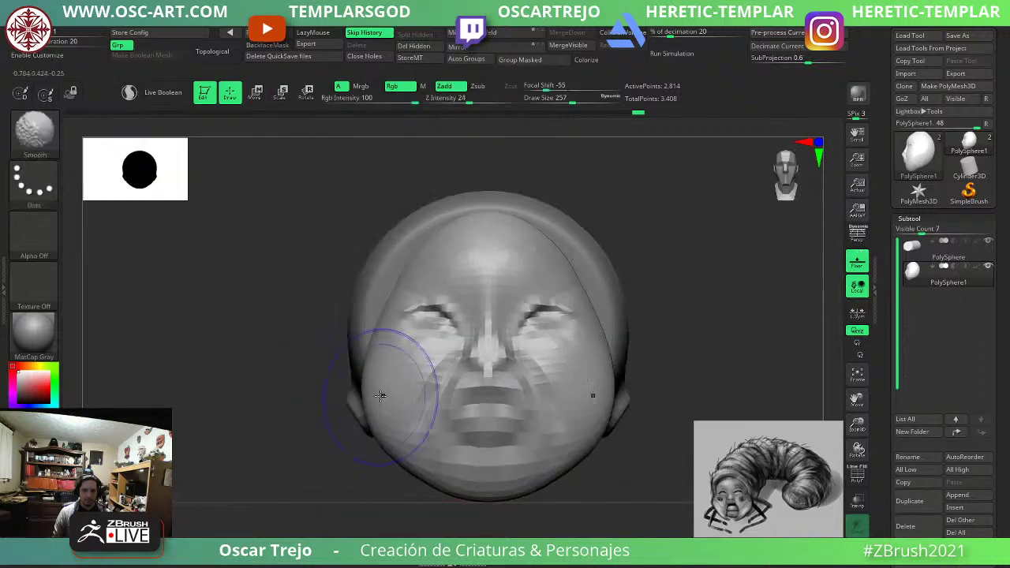
Widen the upper forehead and temples with the Move brush at draw sizes 408 and 274, undoing one unwanted stroke.
{"action": "key", "text": "w"}
{"action": "key", "text": "q"}
{"action": "key", "text": "b"}
{"action": "key", "text": "m"}
{"action": "key", "text": "v"}
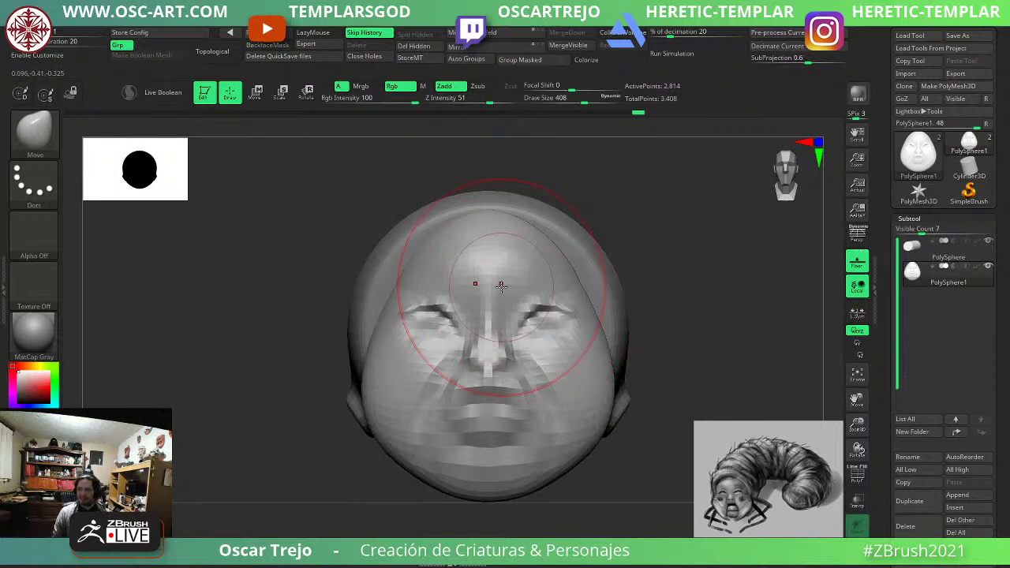
{"action": "key", "text": "s"}
{"action": "left_click_drag", "start_coordinate": [586, 291], "coordinate": [580, 291]}
{"action": "key", "text": "s"}
{"action": "mouse_move", "coordinate": [576, 282]}
{"action": "left_mouse_down"}
{"action": "mouse_move", "coordinate": [564, 266]}
{"action": "mouse_move", "coordinate": [573, 261]}
{"action": "mouse_move", "coordinate": [530, 226]}
{"action": "mouse_move", "coordinate": [575, 256]}
{"action": "left_mouse_up"}
{"action": "key", "text": "s"}
{"action": "key", "text": "s"}
{"action": "key", "text": "s"}
{"action": "key", "text": "s"}
{"action": "left_click_drag", "start_coordinate": [579, 266], "coordinate": [584, 269]}
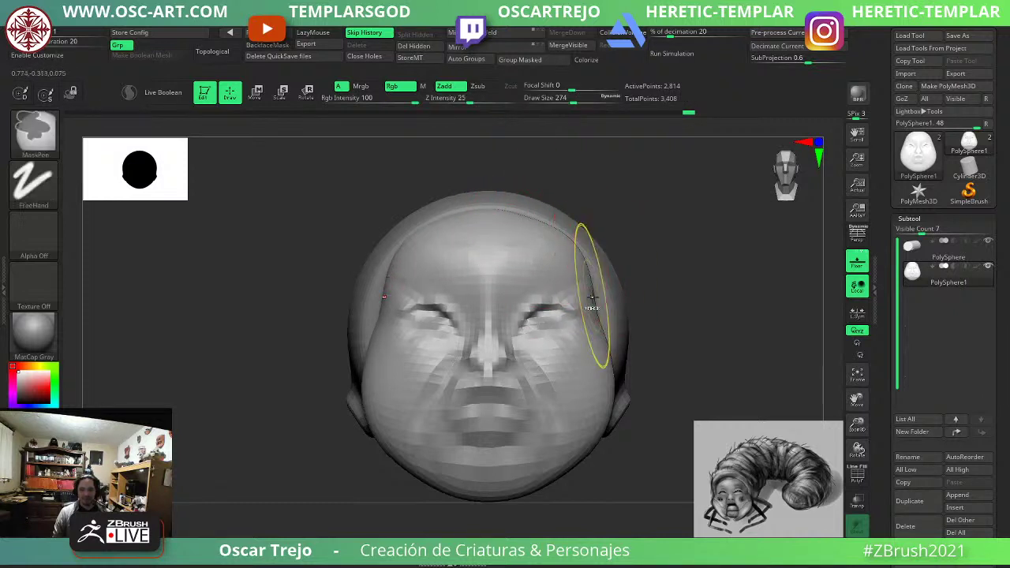
{"action": "key", "text": "ctrl+z"}
Push the sides of the cheeks outward with the Move brush at draw size 274.
{"action": "key", "text": "s"}
{"action": "mouse_move", "coordinate": [593, 320]}
{"action": "left_mouse_down"}
{"action": "mouse_move", "coordinate": [605, 330]}
{"action": "mouse_move", "coordinate": [607, 376]}
{"action": "left_mouse_up"}
{"action": "left_click_drag", "start_coordinate": [587, 410], "coordinate": [591, 413]}
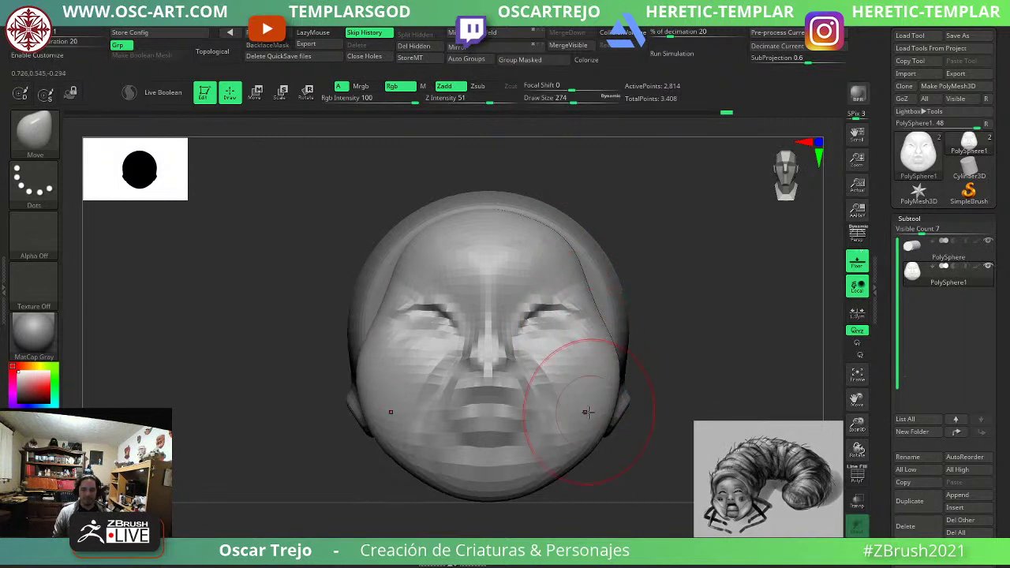
Make the body the active subtool, check how the head meets it from above, and reactivate the head.
{"action": "left_click", "coordinate": [610, 289], "text": "alt"}
{"action": "key", "text": "s"}
{"action": "left_click_drag", "start_coordinate": [604, 291], "coordinate": [590, 296]}
{"action": "left_click", "coordinate": [598, 290]}
{"action": "mouse_move", "coordinate": [671, 254]}
{"action": "left_mouse_down"}
{"action": "mouse_move", "coordinate": [665, 294]}
{"action": "mouse_move", "coordinate": [691, 379]}
{"action": "left_mouse_up"}
{"action": "left_click_drag", "start_coordinate": [654, 331], "coordinate": [611, 302], "text": "alt"}
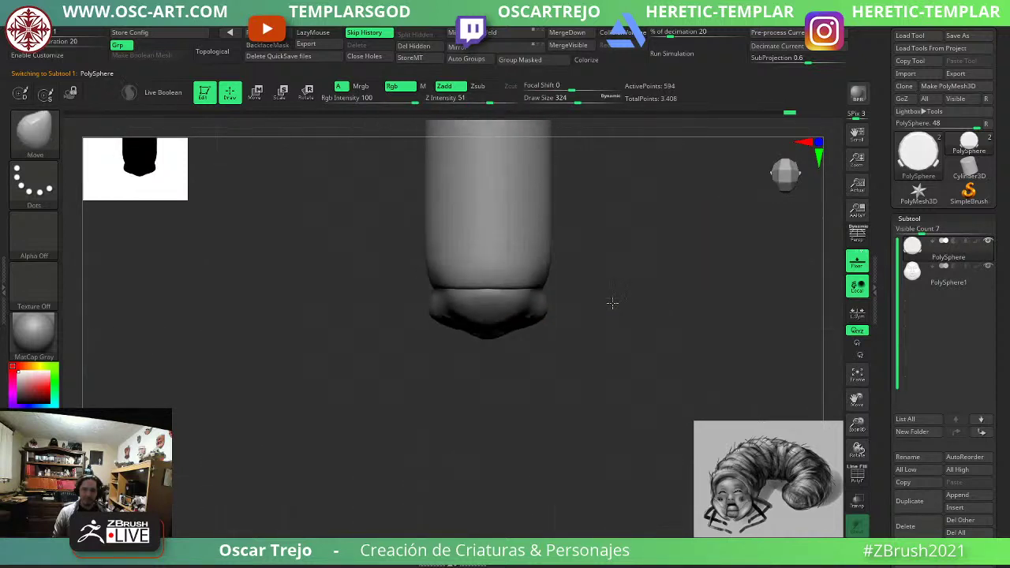
{"action": "mouse_move", "coordinate": [646, 363]}
{"action": "left_mouse_down"}
{"action": "mouse_move", "coordinate": [648, 313]}
{"action": "mouse_move", "coordinate": [633, 291]}
{"action": "mouse_move", "coordinate": [646, 302]}
{"action": "mouse_move", "coordinate": [659, 235]}
{"action": "mouse_move", "coordinate": [651, 317]}
{"action": "left_mouse_up"}
{"action": "left_click", "coordinate": [523, 350], "text": "alt"}
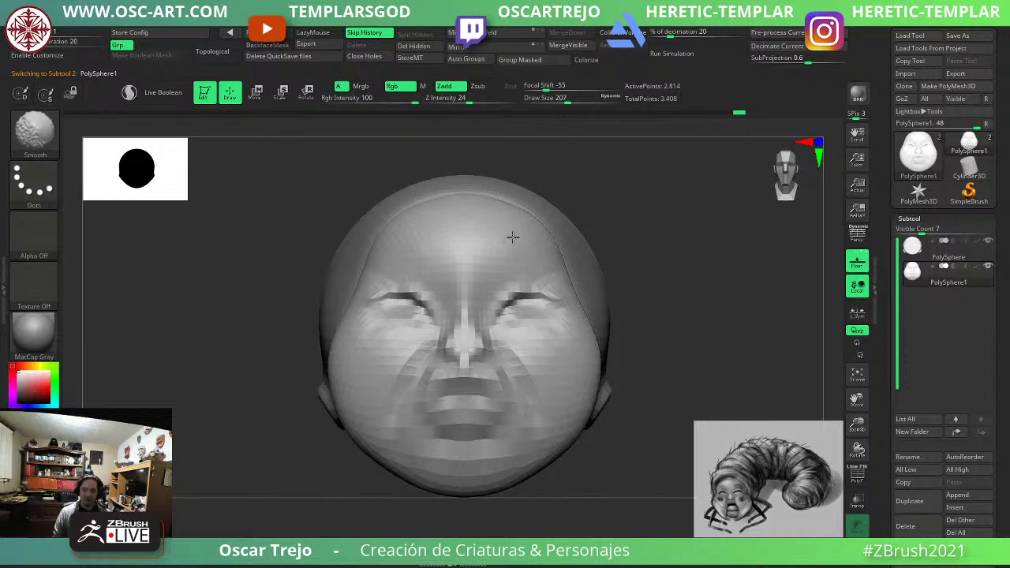
Smooth the forehead and carve frown creases between the brows with DamStandard, reducing its draw size to 112.
{"action": "left_click_drag", "start_coordinate": [513, 237], "coordinate": [506, 270], "text": "shift"}
{"action": "key", "text": "b"}
{"action": "key", "text": "d"}
{"action": "key", "text": "s"}
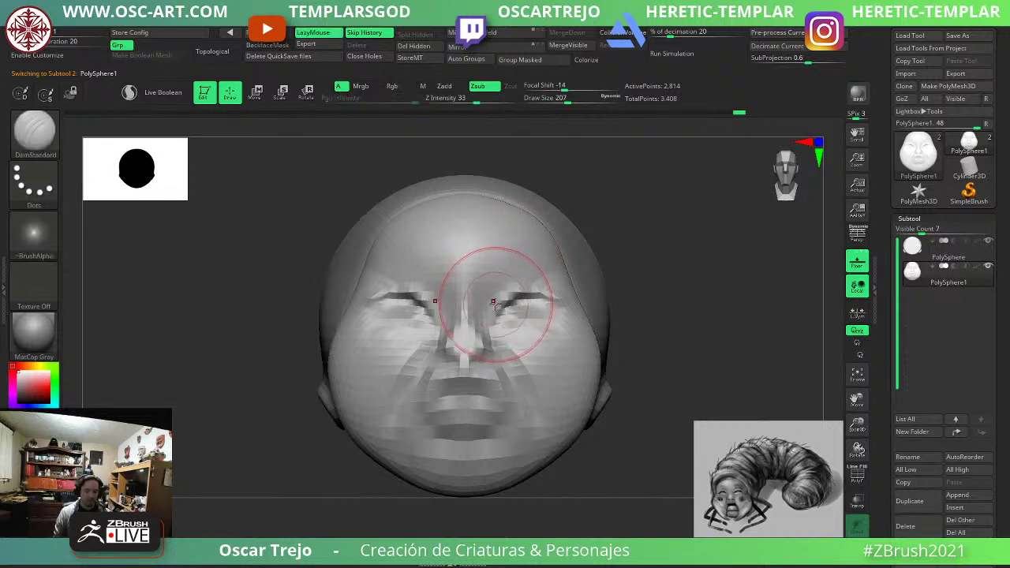
{"action": "key", "text": "s"}
{"action": "mouse_move", "coordinate": [496, 307]}
{"action": "left_mouse_down"}
{"action": "mouse_move", "coordinate": [459, 307]}
{"action": "mouse_move", "coordinate": [481, 276]}
{"action": "left_mouse_up"}
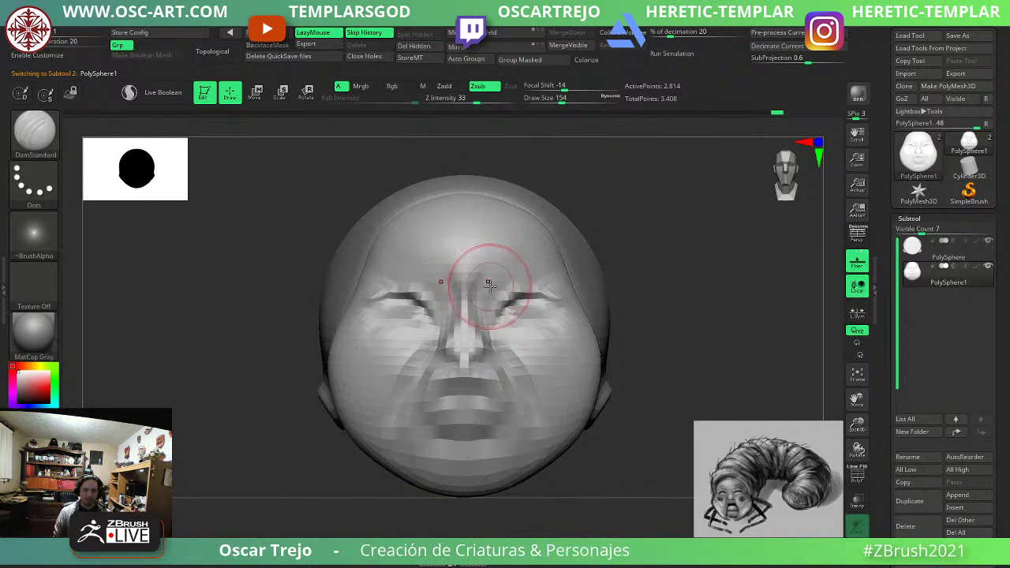
{"action": "key", "text": "["}
{"action": "key", "text": "["}
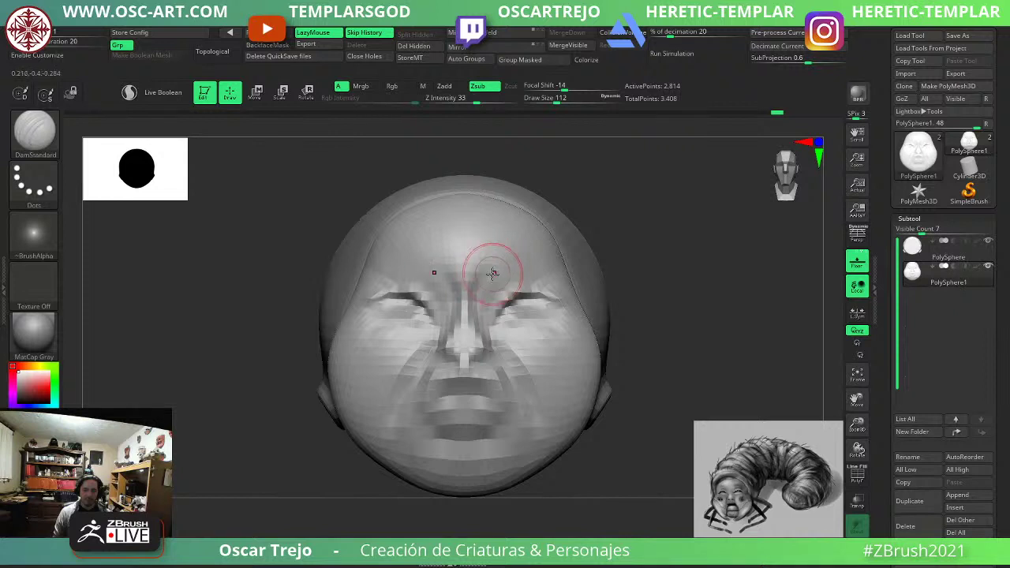
Smooth between the nose and lower lip, and carve the mouth corners and cheek folds with DamStandard at draw sizes 80 and 59.
{"action": "mouse_move", "coordinate": [465, 348]}
{"action": "left_mouse_down", "text": "shift"}
{"action": "mouse_move", "coordinate": [481, 405]}
{"action": "mouse_move", "coordinate": [470, 391]}
{"action": "mouse_move", "coordinate": [480, 394]}
{"action": "mouse_move", "coordinate": [475, 414]}
{"action": "mouse_move", "coordinate": [511, 413]}
{"action": "mouse_move", "coordinate": [465, 431]}
{"action": "mouse_move", "coordinate": [498, 424]}
{"action": "left_mouse_up", "text": "shift"}
{"action": "key", "text": "["}
{"action": "key", "text": "["}
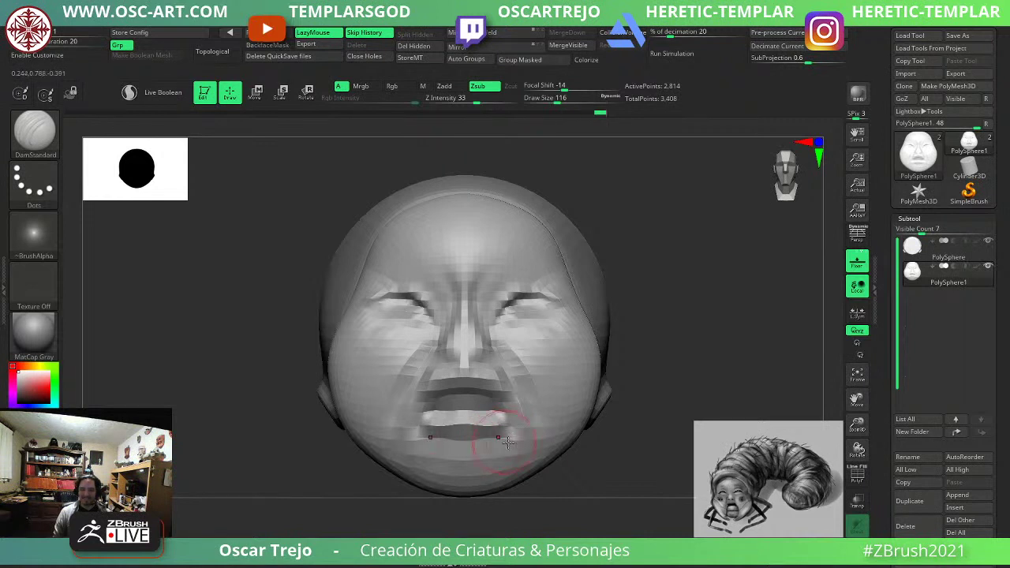
{"action": "mouse_move", "coordinate": [631, 473]}
{"action": "left_mouse_down"}
{"action": "mouse_move", "coordinate": [534, 474]}
{"action": "mouse_move", "coordinate": [613, 388]}
{"action": "mouse_move", "coordinate": [643, 393]}
{"action": "left_mouse_up"}
{"action": "key", "text": "bracketleft"}
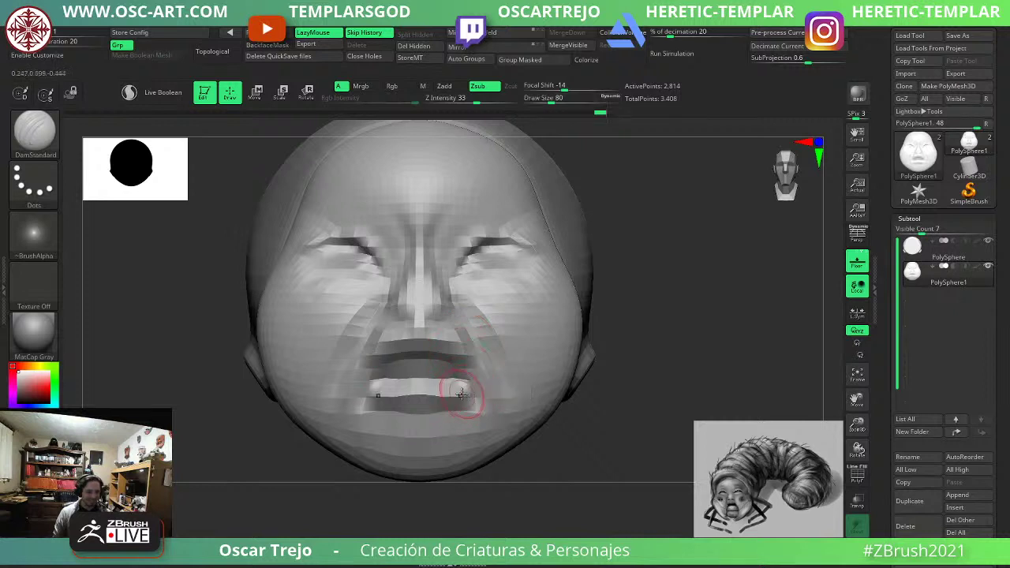
{"action": "left_click_drag", "start_coordinate": [436, 411], "coordinate": [471, 417]}
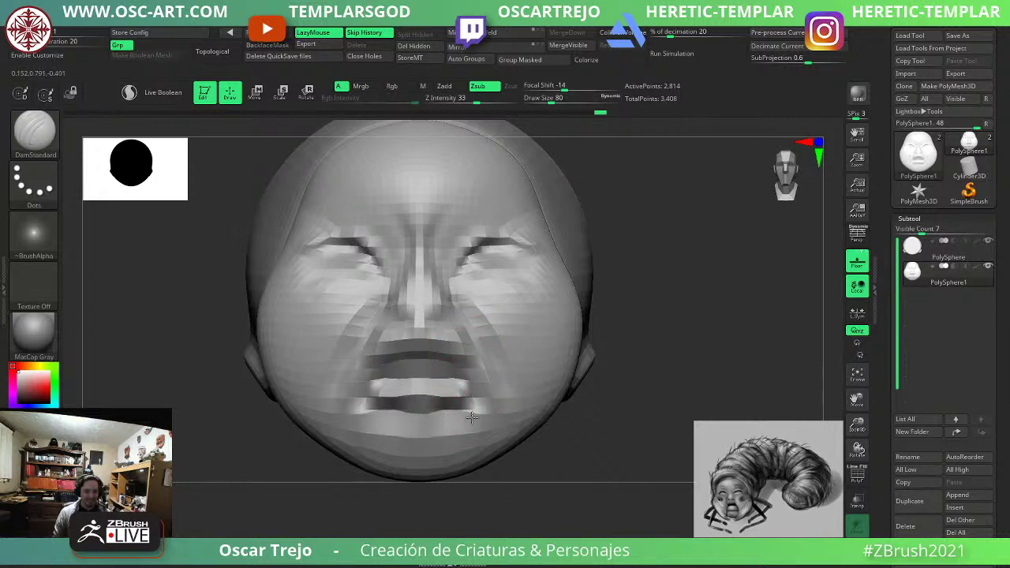
{"action": "mouse_move", "coordinate": [498, 374]}
{"action": "left_mouse_down"}
{"action": "mouse_move", "coordinate": [498, 390]}
{"action": "mouse_move", "coordinate": [502, 349]}
{"action": "left_mouse_up"}
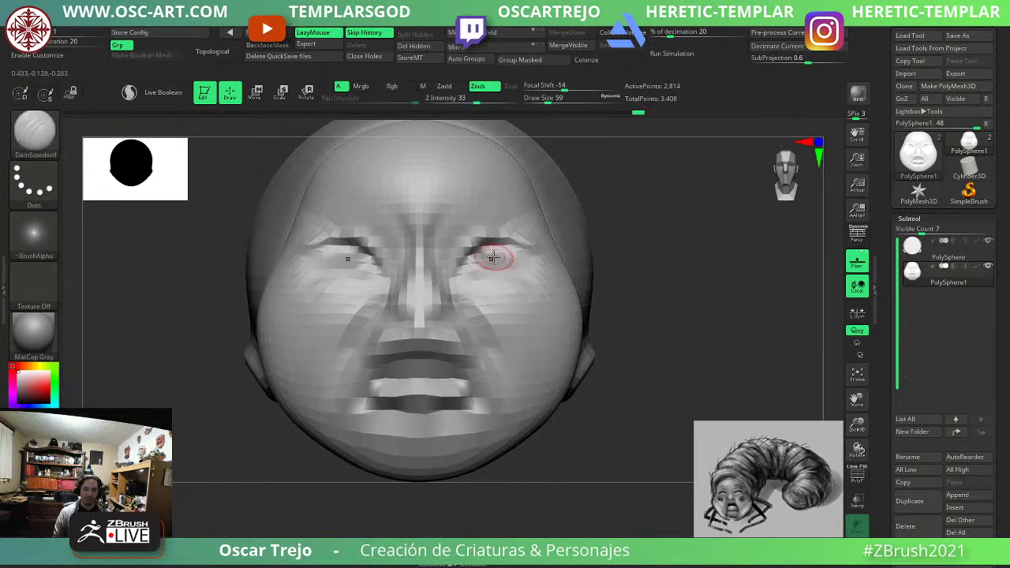
Reshape the inner and outer eye corners with the Move brush at draw size 90, and pull in the cheek sides at 280.
{"action": "key", "text": "b"}
{"action": "key", "text": "m"}
{"action": "key", "text": "v"}
{"action": "key", "text": "s"}
{"action": "mouse_move", "coordinate": [461, 269]}
{"action": "left_mouse_down"}
{"action": "mouse_move", "coordinate": [447, 270]}
{"action": "mouse_move", "coordinate": [466, 258]}
{"action": "left_mouse_up"}
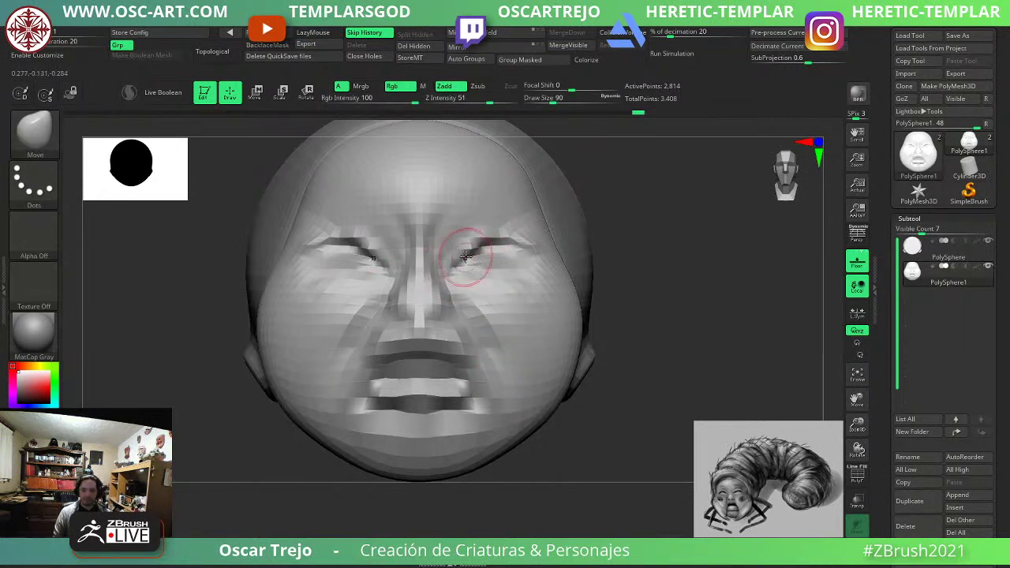
{"action": "mouse_move", "coordinate": [523, 244]}
{"action": "left_mouse_down"}
{"action": "mouse_move", "coordinate": [571, 322]}
{"action": "mouse_move", "coordinate": [566, 354]}
{"action": "left_mouse_up"}
{"action": "key", "text": "s"}
{"action": "key", "text": "s"}
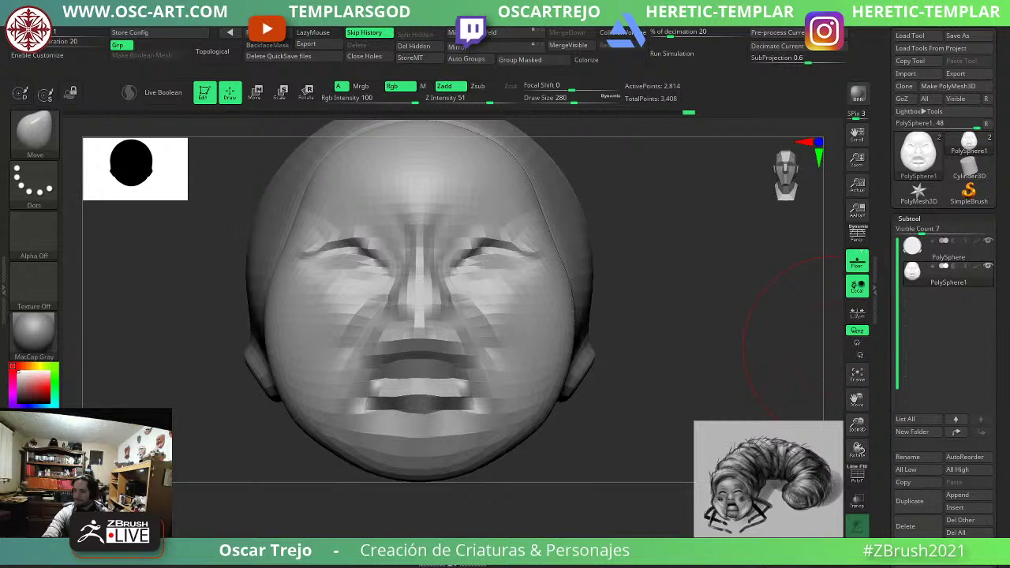
Bring the reference board over the canvas and examine its close-up photos of larva heads and mandibles.
{"action": "right_click_drag", "start_coordinate": [1009, 323], "coordinate": [388, 360]}
{"action": "scroll", "coordinate": [423, 346], "scroll_direction": "down", "scroll_amount": 3}
{"action": "right_click_drag", "start_coordinate": [458, 337], "coordinate": [331, 315]}
{"action": "left_click_drag", "start_coordinate": [332, 314], "coordinate": [203, 324]}
{"action": "scroll", "coordinate": [215, 319], "scroll_direction": "down", "scroll_amount": 5}
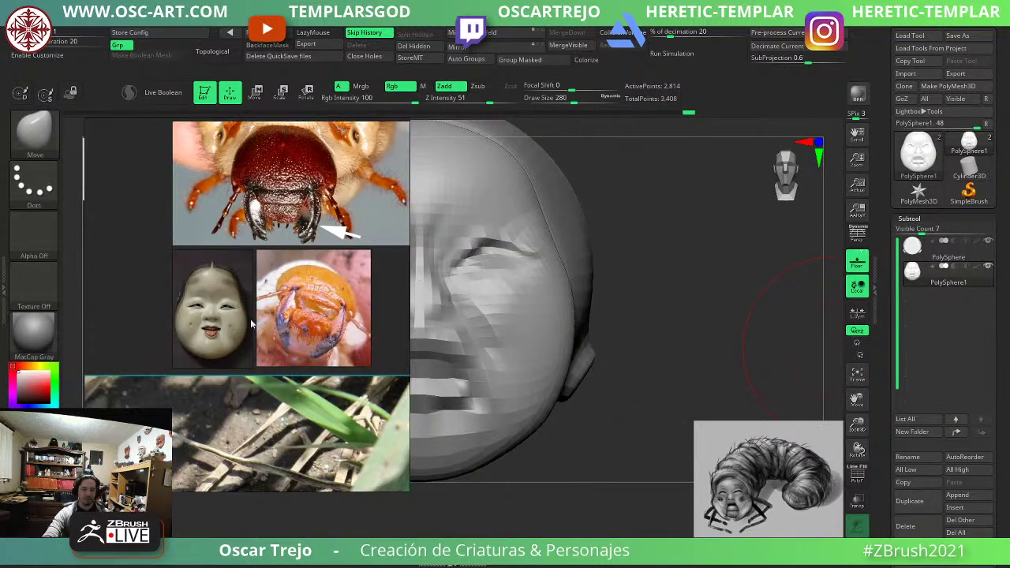
{"action": "middle_click_drag", "start_coordinate": [270, 317], "coordinate": [207, 310]}
{"action": "mouse_move", "coordinate": [263, 279]}
{"action": "middle_mouse_down"}
{"action": "mouse_move", "coordinate": [269, 332]}
{"action": "mouse_move", "coordinate": [275, 279]}
{"action": "middle_mouse_up"}
{"action": "scroll", "coordinate": [247, 217], "scroll_direction": "up", "scroll_amount": 3}
{"action": "scroll", "coordinate": [227, 243], "scroll_direction": "down", "scroll_amount": 3}
{"action": "scroll", "coordinate": [209, 243], "scroll_direction": "up", "scroll_amount": 3}
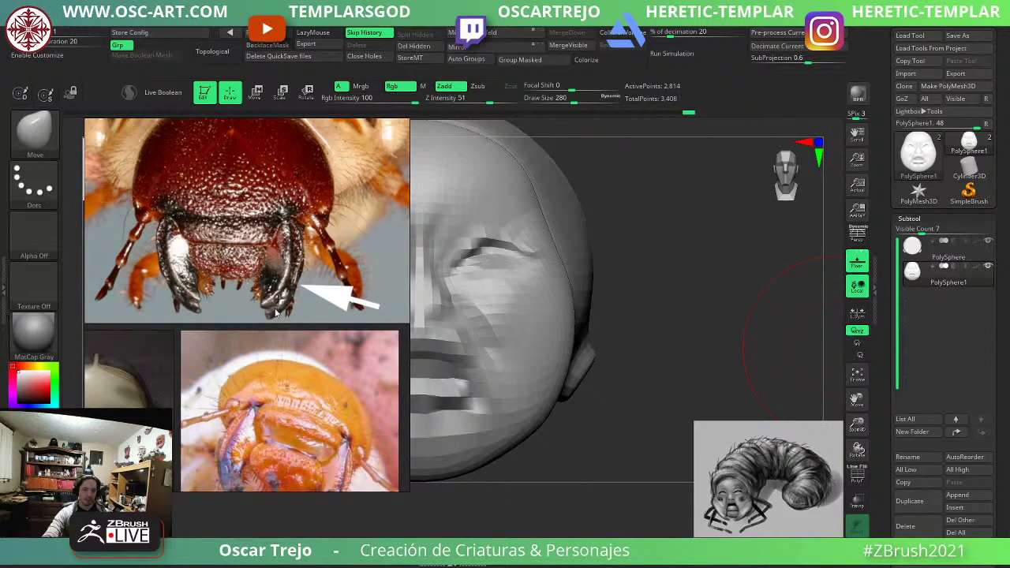
Examine the reference photo of the curled black larva with the fly for its body segments and legs.
{"action": "scroll", "coordinate": [275, 313], "scroll_direction": "down", "scroll_amount": 7}
{"action": "middle_click_drag", "start_coordinate": [275, 317], "coordinate": [289, 210]}
{"action": "middle_click_drag", "start_coordinate": [192, 378], "coordinate": [251, 280]}
{"action": "scroll", "coordinate": [250, 280], "scroll_direction": "up", "scroll_amount": 5}
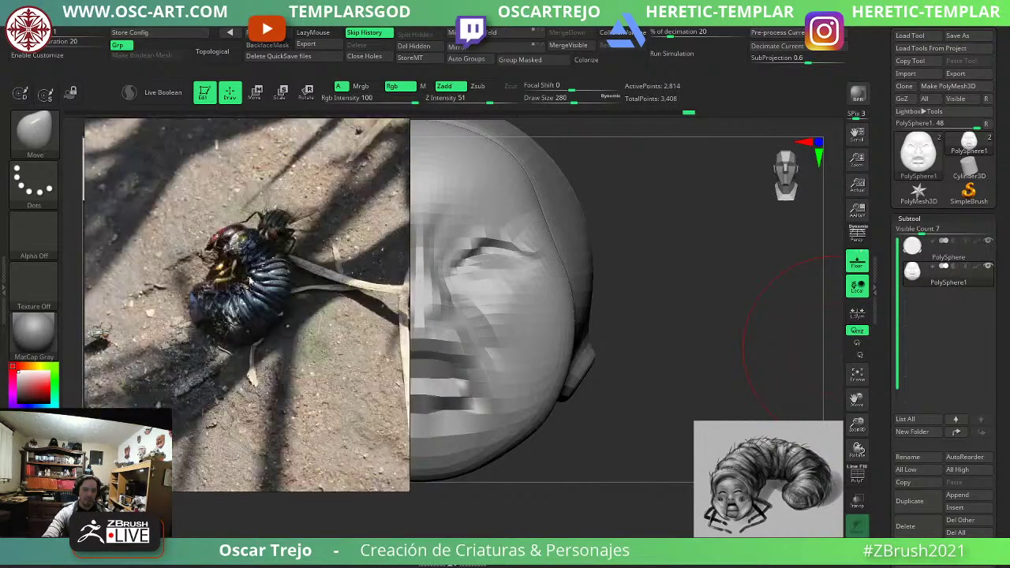
{"action": "scroll", "coordinate": [249, 283], "scroll_direction": "up", "scroll_amount": 5}
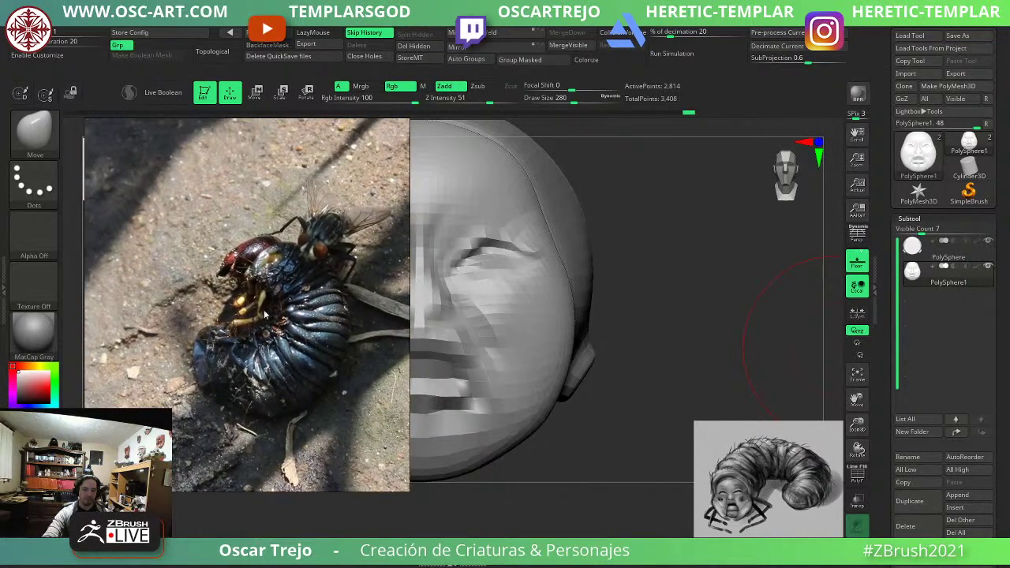
{"action": "scroll", "coordinate": [282, 308], "scroll_direction": "up", "scroll_amount": 2}
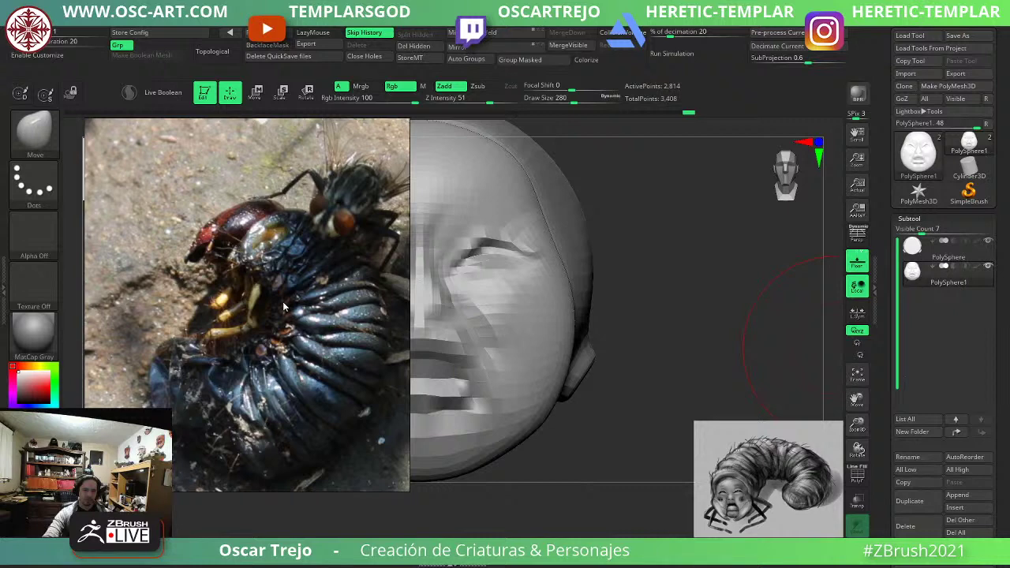
{"action": "scroll", "coordinate": [283, 301], "scroll_direction": "down", "scroll_amount": 4}
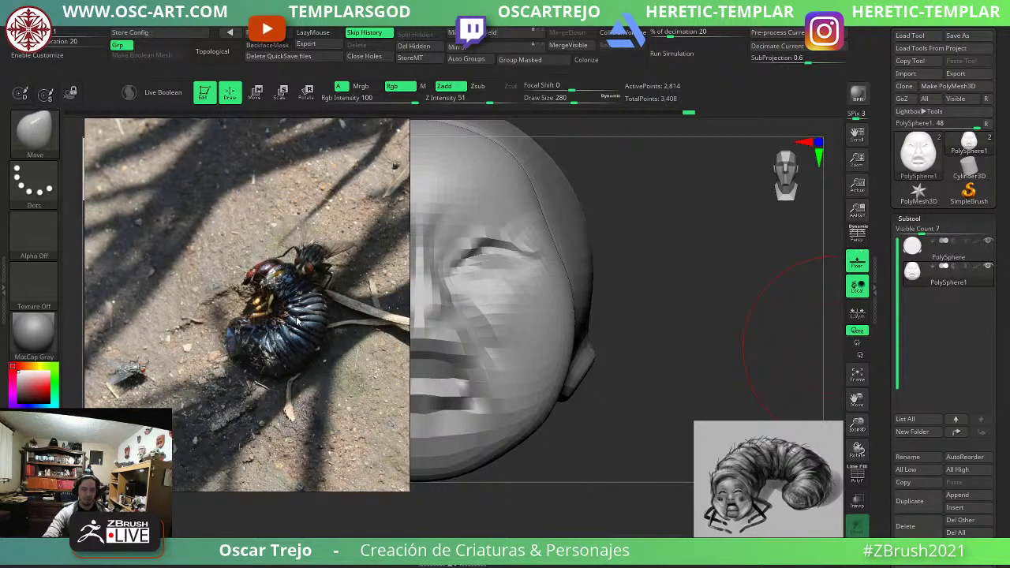
{"action": "scroll", "coordinate": [297, 331], "scroll_direction": "down", "scroll_amount": 6}
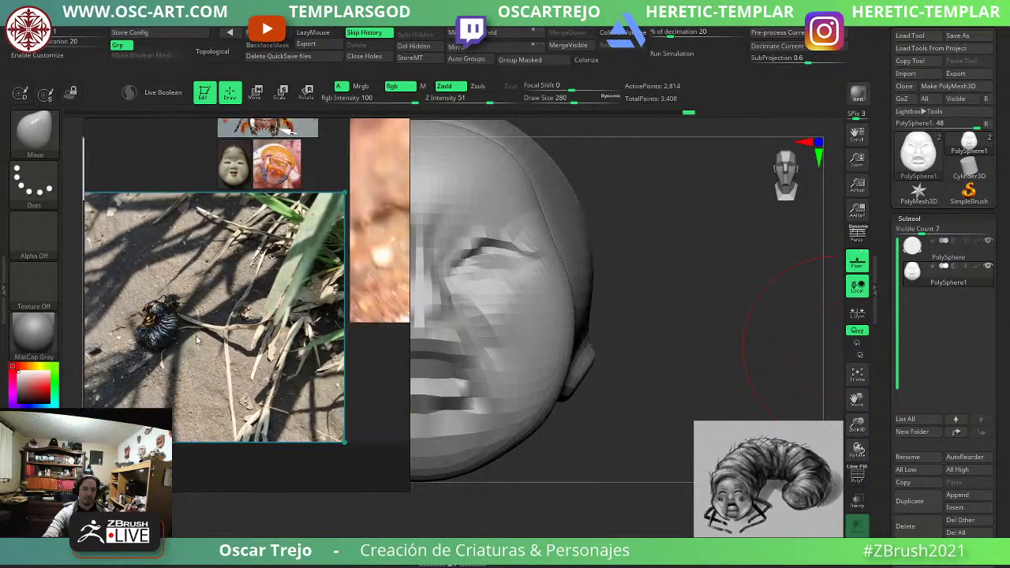
Examine the close-up larva photo's skin folds and spiracles, and move the reference board off the canvas.
{"action": "scroll", "coordinate": [247, 345], "scroll_direction": "down", "scroll_amount": 1}
{"action": "middle_click_drag", "start_coordinate": [363, 304], "coordinate": [189, 355]}
{"action": "scroll", "coordinate": [236, 315], "scroll_direction": "up", "scroll_amount": 6}
{"action": "middle_click_drag", "start_coordinate": [316, 296], "coordinate": [282, 347]}
{"action": "scroll", "coordinate": [285, 245], "scroll_direction": "up", "scroll_amount": 4}
{"action": "middle_click_drag", "start_coordinate": [221, 142], "coordinate": [219, 222]}
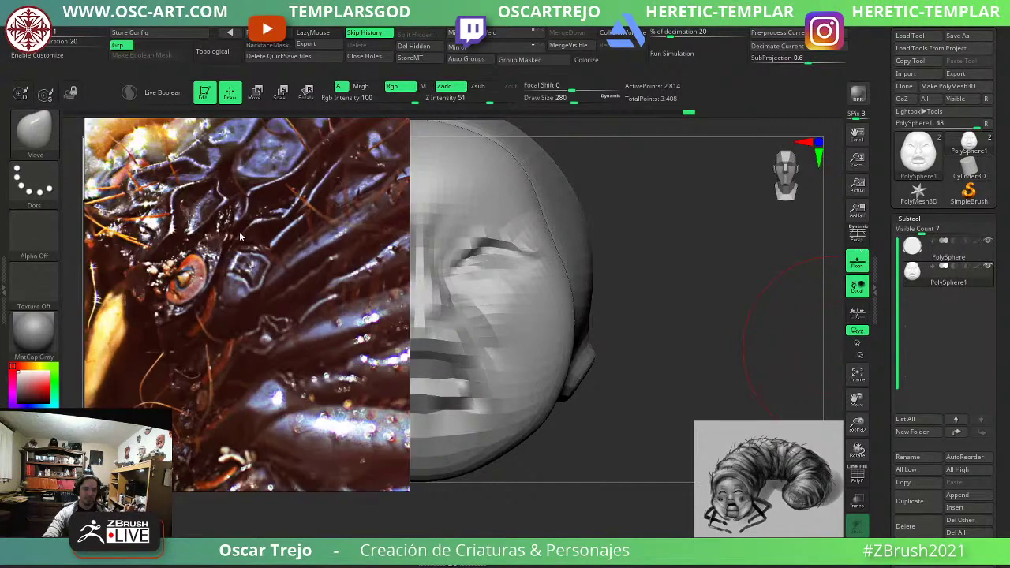
{"action": "scroll", "coordinate": [238, 239], "scroll_direction": "down", "scroll_amount": 8}
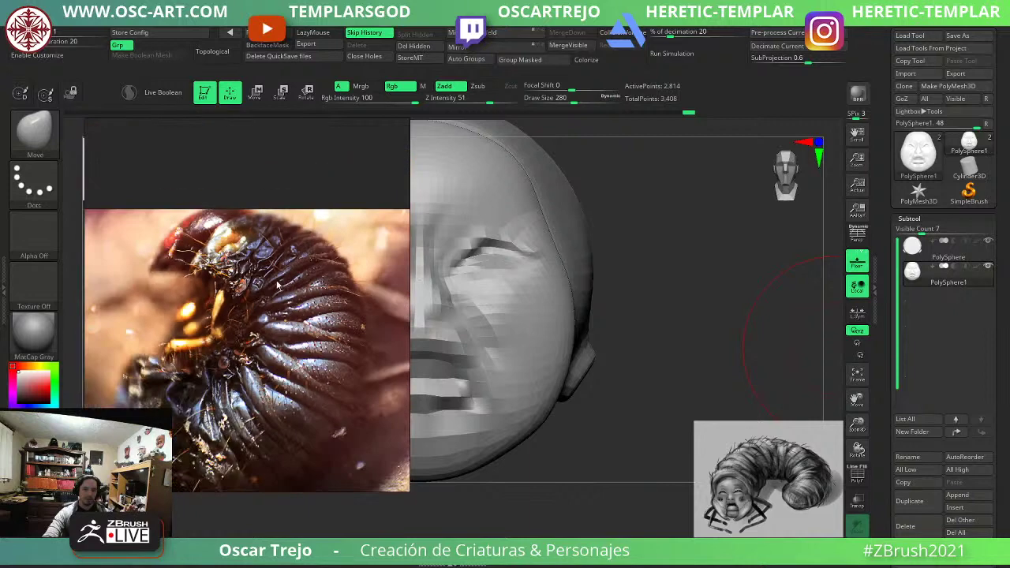
{"action": "right_click_drag", "start_coordinate": [401, 294], "coordinate": [1009, 295]}
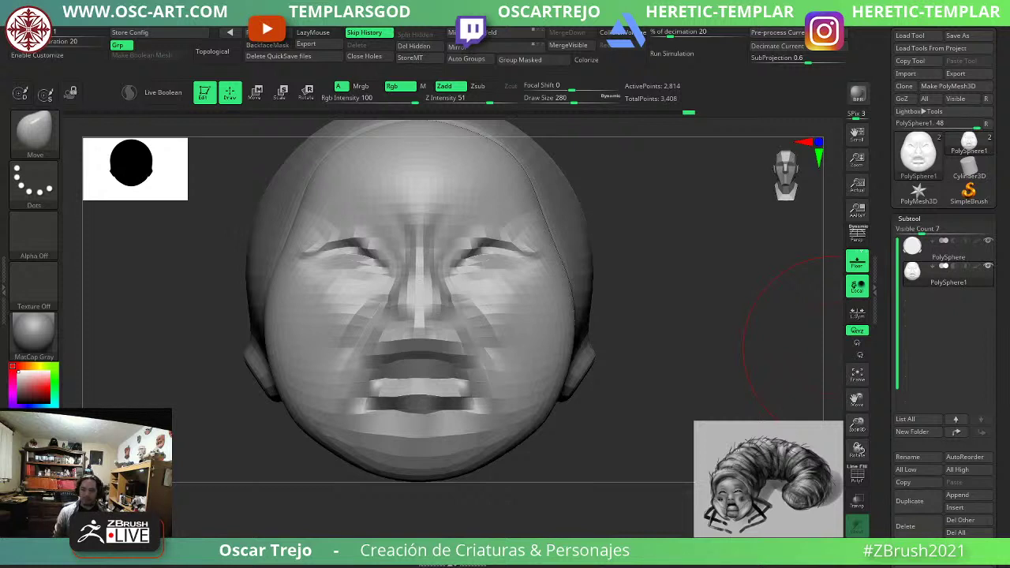
Carve the underside of the nose and the furrows above the brows with DamStandard, starting at draw size 154.
{"action": "left_click_drag", "start_coordinate": [833, 347], "coordinate": [841, 433]}
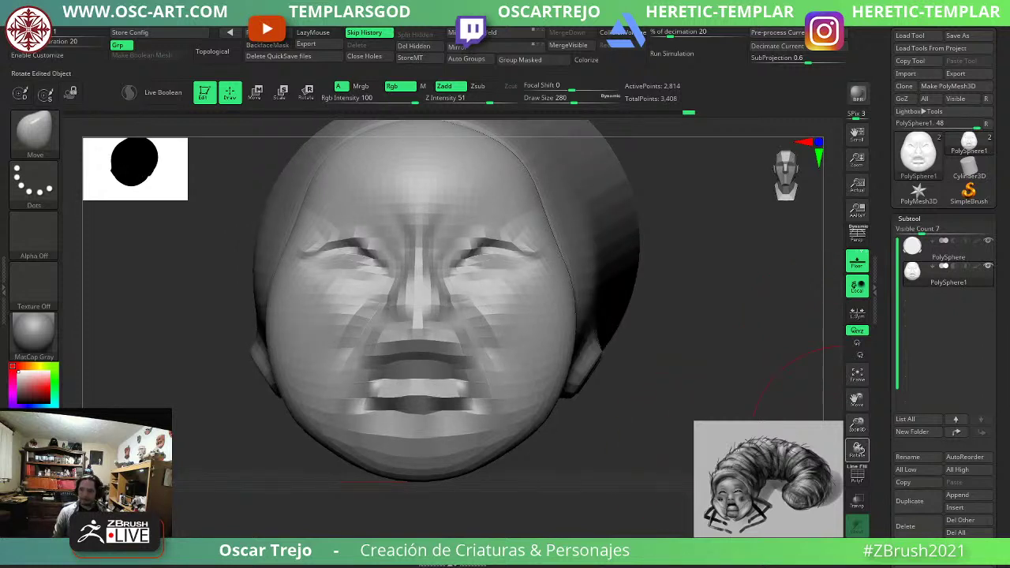
{"action": "mouse_move", "coordinate": [593, 473]}
{"action": "left_mouse_down"}
{"action": "mouse_move", "coordinate": [638, 476]}
{"action": "mouse_move", "coordinate": [642, 462]}
{"action": "mouse_move", "coordinate": [647, 476]}
{"action": "left_mouse_up"}
{"action": "key", "text": "s"}
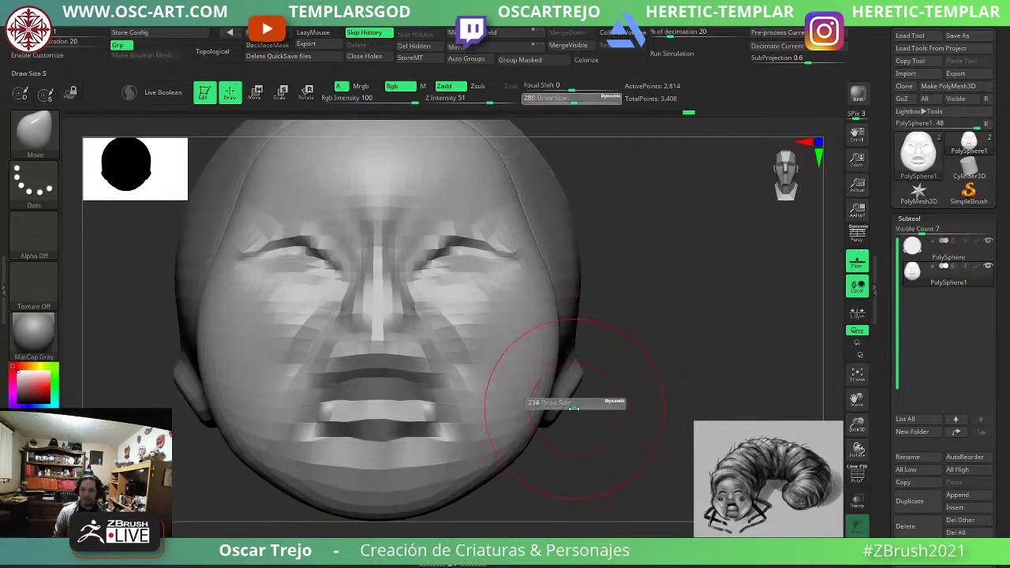
{"action": "left_click", "coordinate": [574, 408]}
{"action": "key", "text": "s"}
{"action": "left_click", "coordinate": [562, 362]}
{"action": "left_click_drag", "start_coordinate": [661, 378], "coordinate": [670, 442], "text": "alt"}
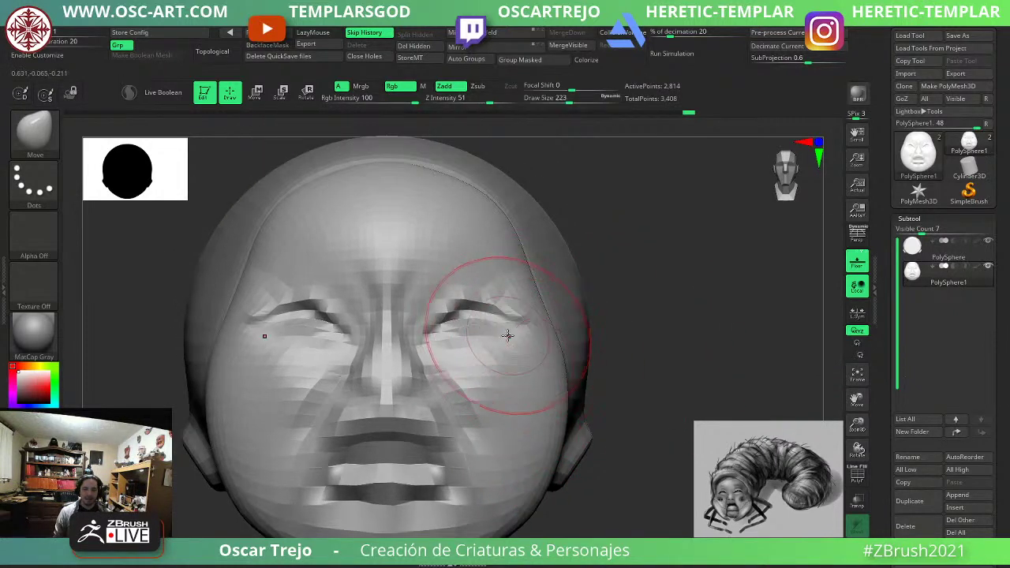
{"action": "key", "text": "b"}
{"action": "key", "text": "d"}
{"action": "key", "text": "s"}
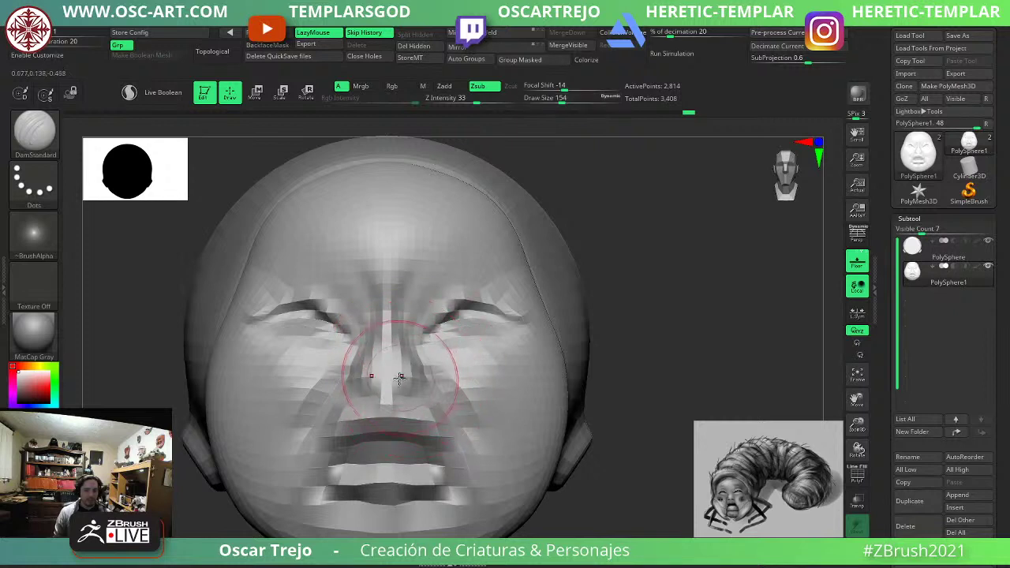
{"action": "left_click_drag", "start_coordinate": [388, 388], "coordinate": [427, 399]}
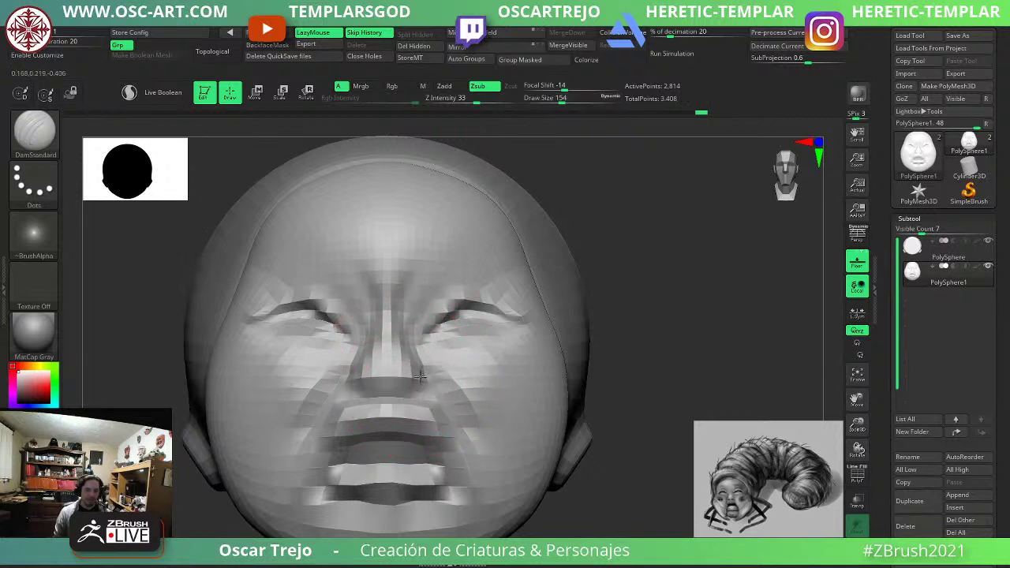
{"action": "mouse_move", "coordinate": [402, 308]}
{"action": "left_mouse_down"}
{"action": "mouse_move", "coordinate": [412, 246]}
{"action": "mouse_move", "coordinate": [449, 267]}
{"action": "mouse_move", "coordinate": [501, 253]}
{"action": "mouse_move", "coordinate": [484, 241]}
{"action": "left_mouse_up"}
{"action": "key", "text": "s"}
{"action": "left_click", "coordinate": [471, 313]}
Build up the brows and forehead with ClayBuildup at draw size 136, and add volume beneath the eyes with a smaller brush.
{"action": "key", "text": "b"}
{"action": "key", "text": "c"}
{"action": "key", "text": "b"}
{"action": "key", "text": "s"}
{"action": "key", "text": "s"}
{"action": "key", "text": "s"}
{"action": "left_click_drag", "start_coordinate": [456, 241], "coordinate": [464, 241]}
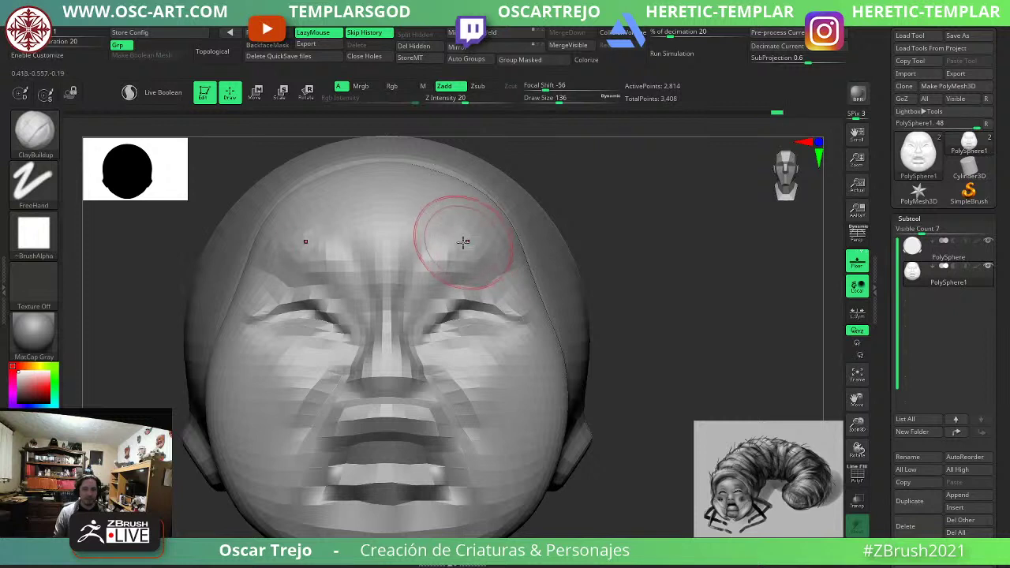
{"action": "mouse_move", "coordinate": [471, 207]}
{"action": "left_mouse_down"}
{"action": "mouse_move", "coordinate": [514, 251]}
{"action": "mouse_move", "coordinate": [524, 249]}
{"action": "mouse_move", "coordinate": [494, 255]}
{"action": "left_mouse_up"}
{"action": "key", "text": "bracketleft"}
{"action": "mouse_move", "coordinate": [477, 338]}
{"action": "left_mouse_down"}
{"action": "mouse_move", "coordinate": [456, 347]}
{"action": "mouse_move", "coordinate": [483, 366]}
{"action": "left_mouse_up"}
Shape the lower cheeks beside the chin with the Move brush at draw size 400, undoing the last stroke.
{"action": "key", "text": "b"}
{"action": "key", "text": "d"}
{"action": "key", "text": "s"}
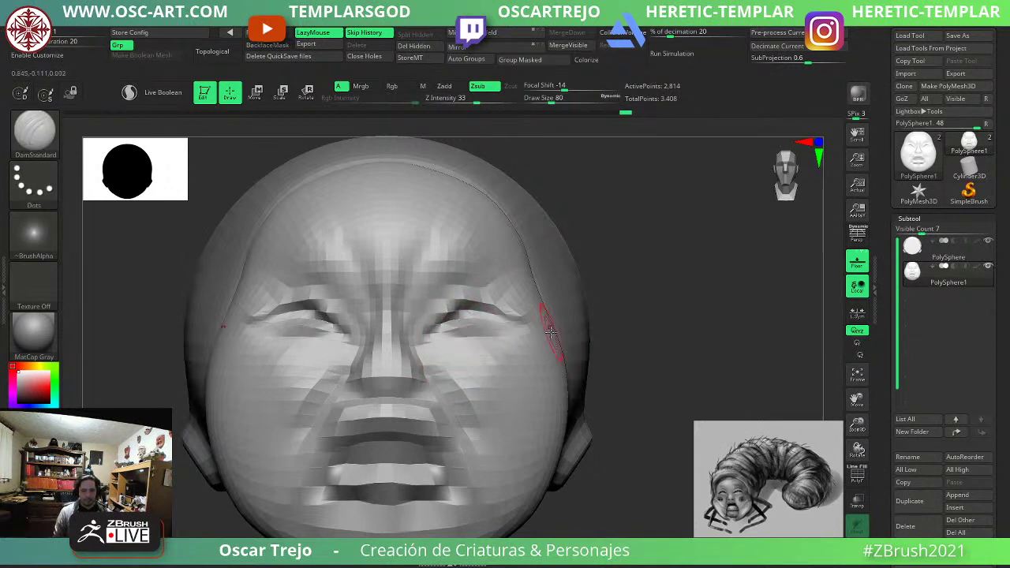
{"action": "left_click_drag", "start_coordinate": [619, 356], "coordinate": [648, 311], "text": "alt"}
{"action": "mouse_move", "coordinate": [661, 316]}
{"action": "left_mouse_down"}
{"action": "mouse_move", "coordinate": [491, 453]}
{"action": "mouse_move", "coordinate": [436, 414]}
{"action": "mouse_move", "coordinate": [426, 393]}
{"action": "mouse_move", "coordinate": [475, 384]}
{"action": "mouse_move", "coordinate": [449, 403]}
{"action": "mouse_move", "coordinate": [451, 418]}
{"action": "left_mouse_up"}
{"action": "key", "text": "b"}
{"action": "key", "text": "m"}
{"action": "key", "text": "v"}
{"action": "key", "text": "s"}
{"action": "key", "text": "s"}
{"action": "left_click", "coordinate": [502, 396], "text": "alt"}
{"action": "key", "text": "s"}
{"action": "mouse_move", "coordinate": [502, 396]}
{"action": "left_mouse_down"}
{"action": "mouse_move", "coordinate": [513, 396]}
{"action": "mouse_move", "coordinate": [492, 396]}
{"action": "mouse_move", "coordinate": [525, 447]}
{"action": "mouse_move", "coordinate": [611, 457]}
{"action": "mouse_move", "coordinate": [638, 440]}
{"action": "mouse_move", "coordinate": [630, 467]}
{"action": "mouse_move", "coordinate": [566, 297]}
{"action": "mouse_move", "coordinate": [620, 298]}
{"action": "mouse_move", "coordinate": [523, 356]}
{"action": "mouse_move", "coordinate": [637, 313]}
{"action": "mouse_move", "coordinate": [574, 324]}
{"action": "left_mouse_up"}
{"action": "key", "text": "ctrl+z"}
Check the body's wireframe and Dynamic Subdiv preview, and make the head the active subtool again.
{"action": "key", "text": "shift+f"}
{"action": "key", "text": "shift+d"}
{"action": "key", "text": "d"}
{"action": "key", "text": "shift+f"}
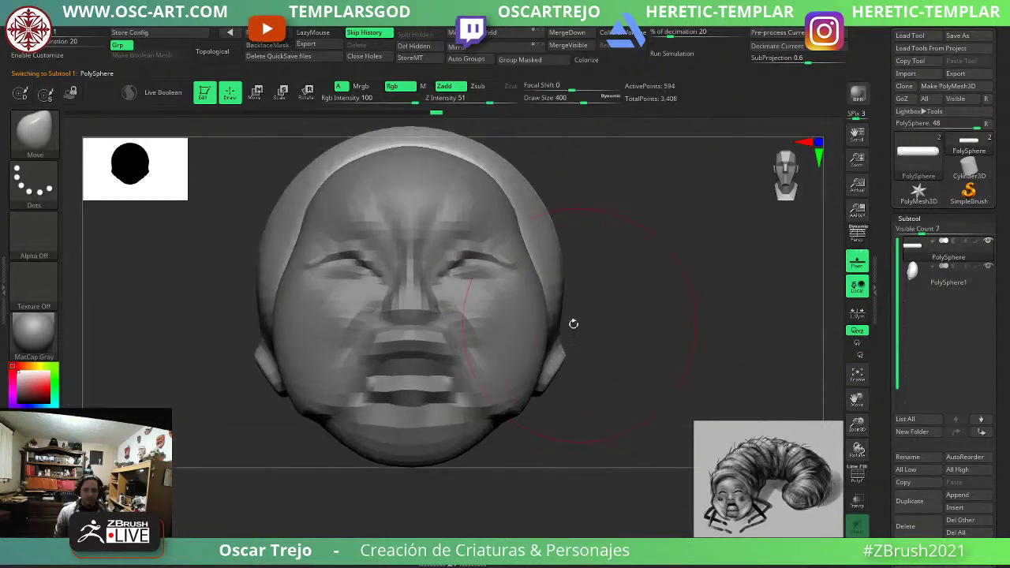
{"action": "left_click_drag", "start_coordinate": [585, 288], "coordinate": [581, 344], "text": "alt"}
{"action": "left_click", "coordinate": [506, 364], "text": "alt"}
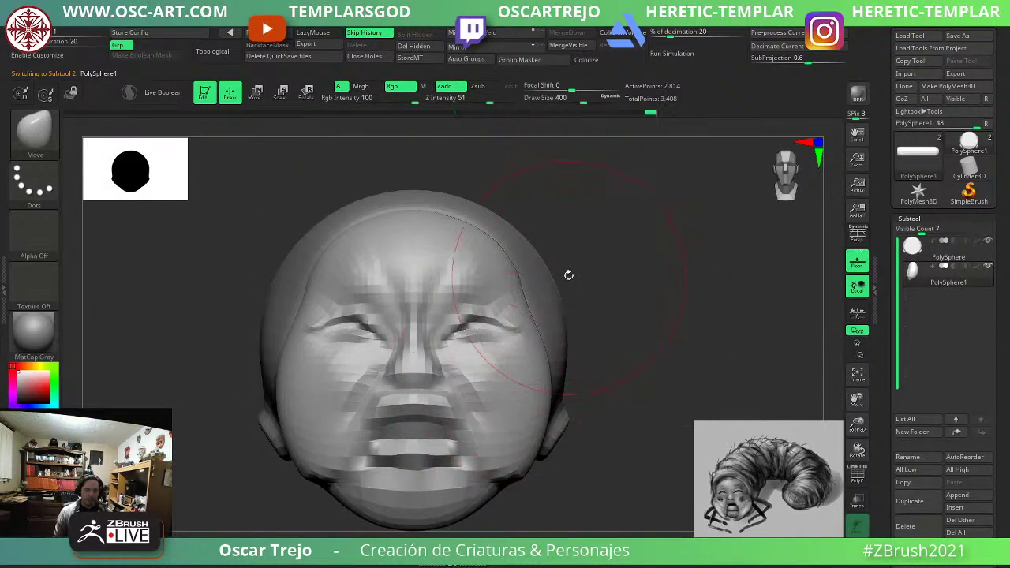
Remesh the head with a gizmo remesh deformer at a target of 56358 polygons and SubProjection 0, and accept it.
{"action": "key", "text": "w"}
{"action": "left_click", "coordinate": [440, 261]}
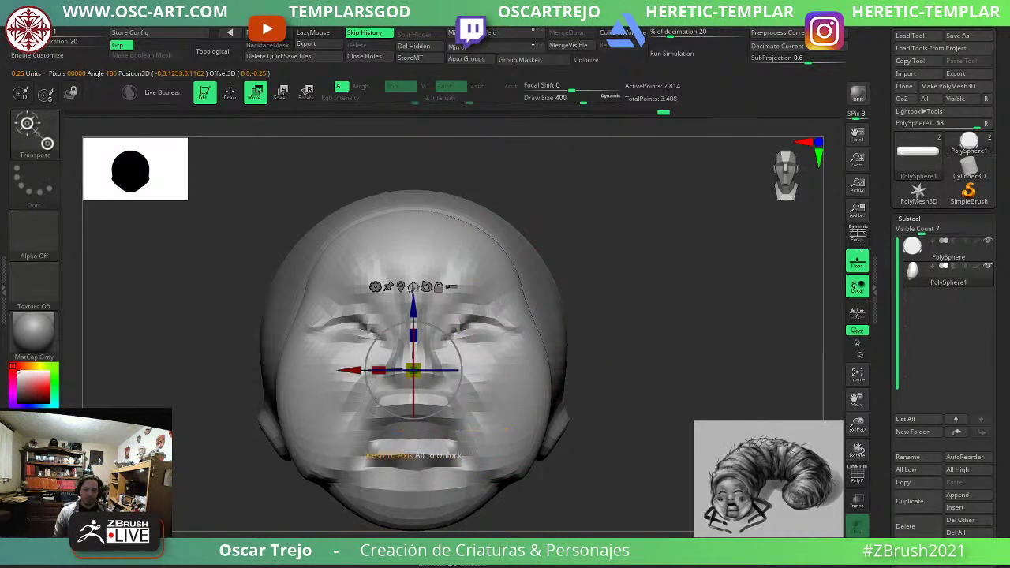
{"action": "left_click", "coordinate": [376, 287]}
{"action": "left_click", "coordinate": [492, 357]}
{"action": "mouse_move", "coordinate": [641, 273]}
{"action": "left_mouse_down", "text": "alt"}
{"action": "mouse_move", "coordinate": [644, 321]}
{"action": "mouse_move", "coordinate": [642, 284]}
{"action": "left_mouse_up", "text": "alt"}
{"action": "left_click_drag", "start_coordinate": [806, 60], "coordinate": [783, 60]}
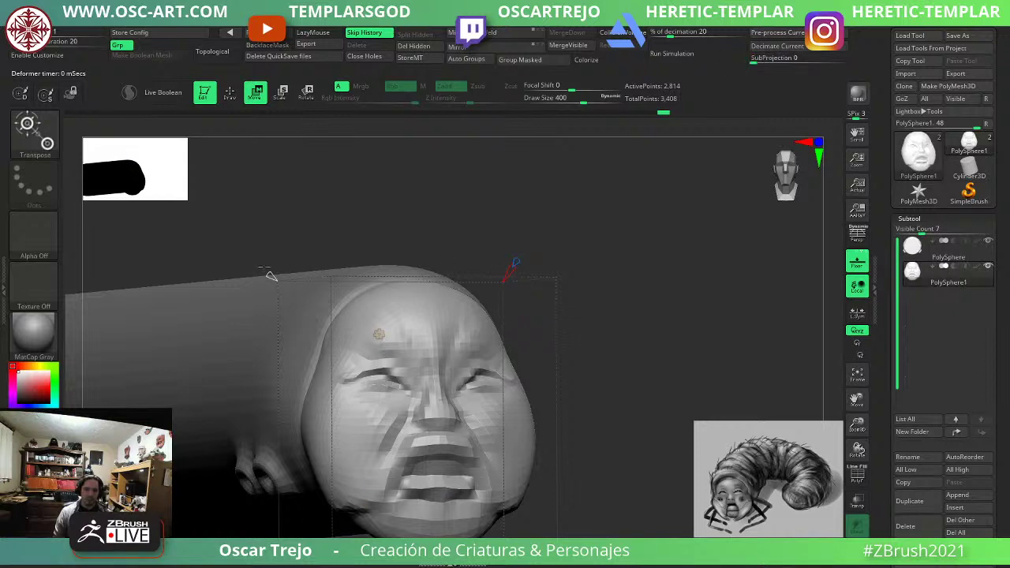
{"action": "left_click_drag", "start_coordinate": [265, 266], "coordinate": [309, 211]}
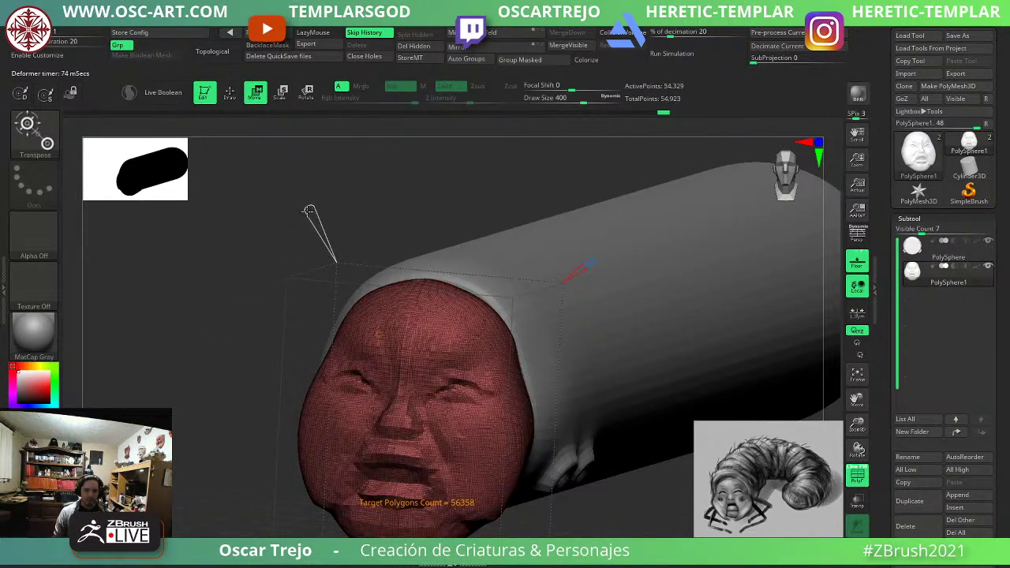
{"action": "left_click", "coordinate": [379, 334]}
{"action": "left_click", "coordinate": [566, 335]}
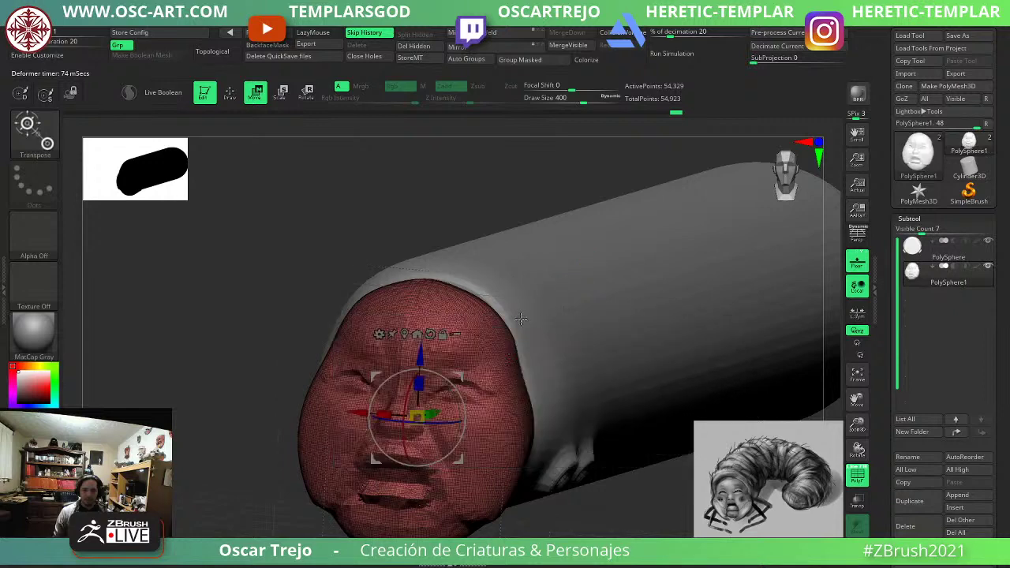
Return to sculpting, hide the wireframe, and adjust the eye area with the Move brush at draw size 77.
{"action": "key", "text": "q"}
{"action": "left_click_drag", "start_coordinate": [231, 365], "coordinate": [265, 378]}
{"action": "mouse_move", "coordinate": [670, 460]}
{"action": "left_mouse_down", "text": "alt"}
{"action": "mouse_move", "coordinate": [633, 399]}
{"action": "mouse_move", "coordinate": [671, 252]}
{"action": "left_mouse_up", "text": "alt"}
{"action": "key", "text": "q"}
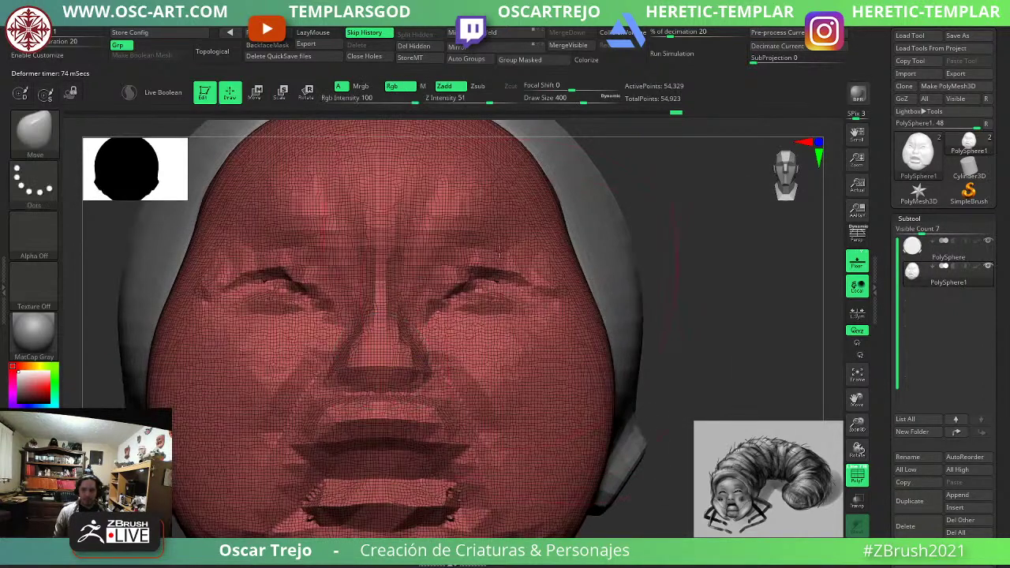
{"action": "key", "text": "shift+f"}
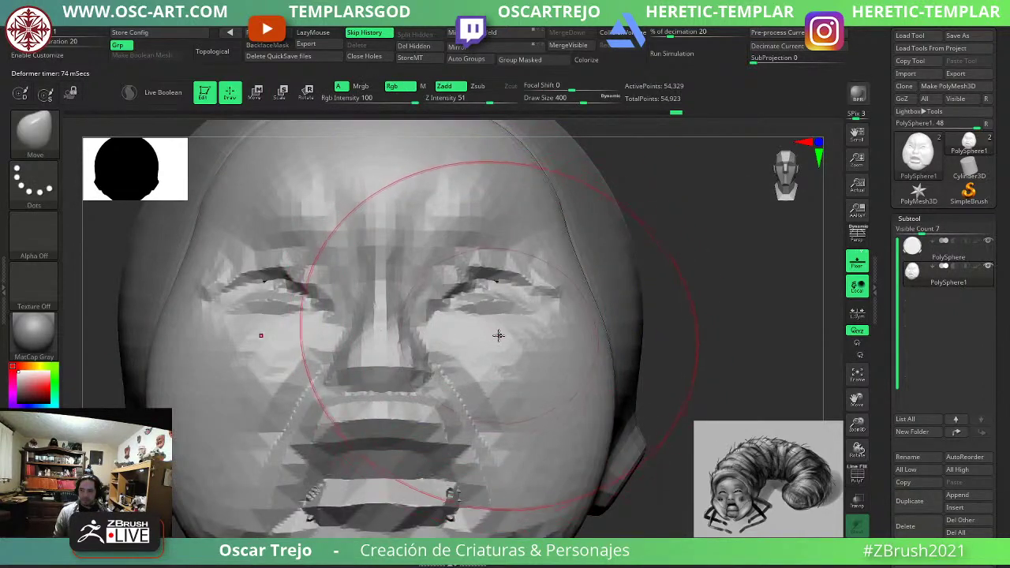
{"action": "key", "text": "s"}
{"action": "left_click_drag", "start_coordinate": [514, 317], "coordinate": [482, 319]}
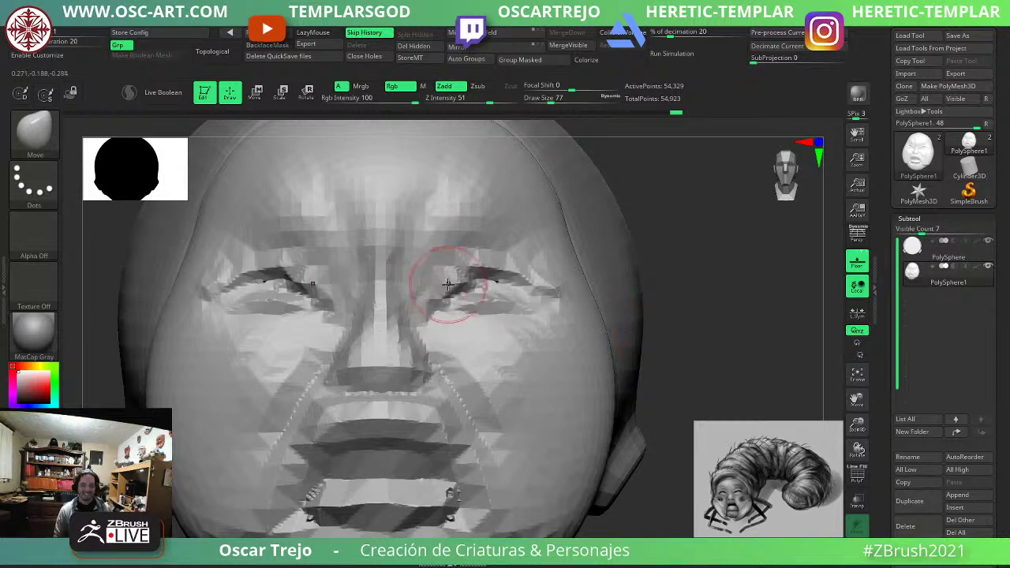
Carve the upper eyelid lines with DamStandard at draw size 39, enlarging the brush to 54.
{"action": "key", "text": "b"}
{"action": "key", "text": "d"}
{"action": "key", "text": "s"}
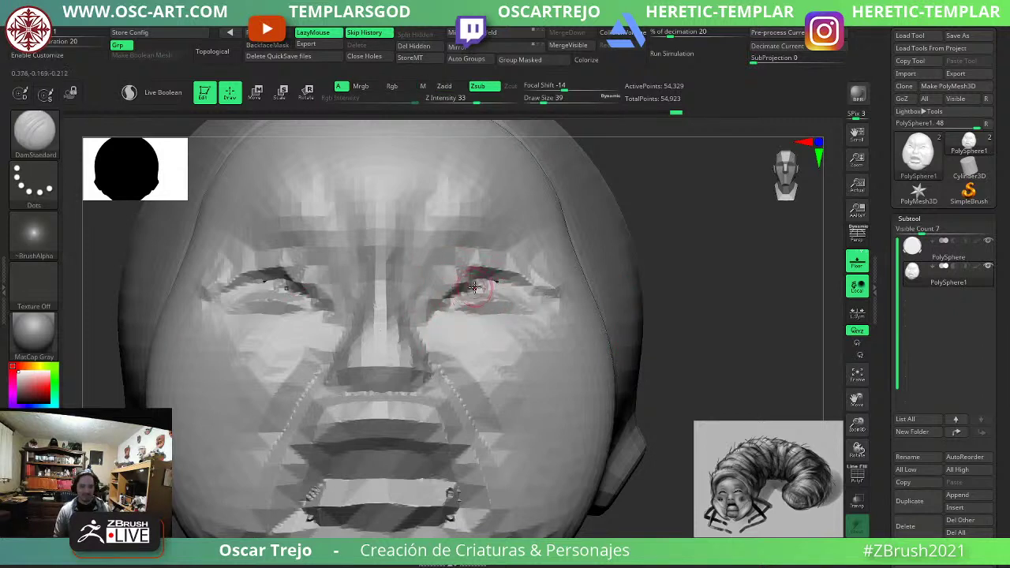
{"action": "mouse_move", "coordinate": [459, 289]}
{"action": "left_mouse_down"}
{"action": "mouse_move", "coordinate": [480, 278]}
{"action": "mouse_move", "coordinate": [527, 286]}
{"action": "mouse_move", "coordinate": [491, 278]}
{"action": "mouse_move", "coordinate": [452, 294]}
{"action": "left_mouse_up"}
{"action": "key", "text": "s"}
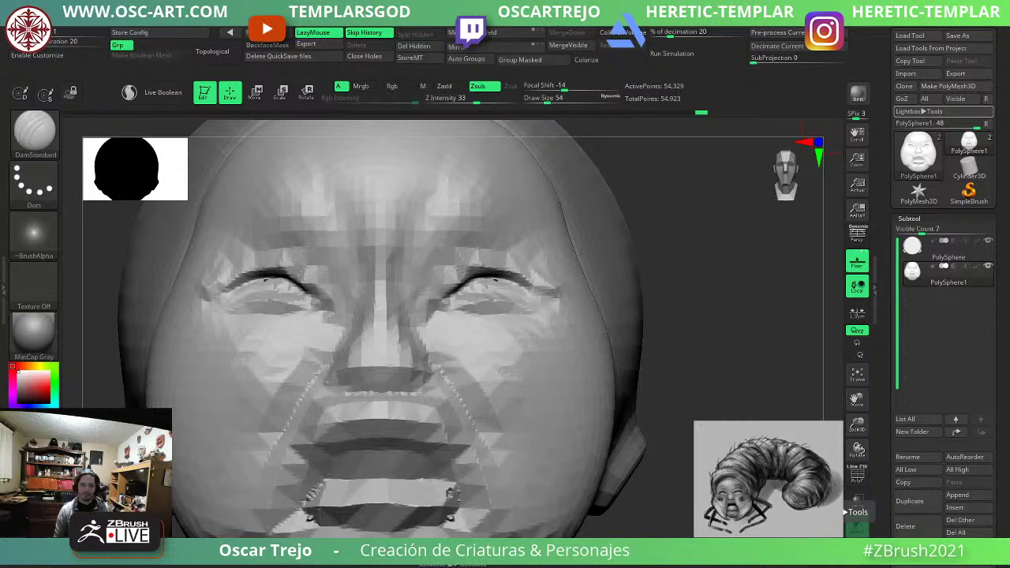
{"action": "mouse_move", "coordinate": [748, 253]}
{"action": "left_mouse_down", "text": "alt"}
{"action": "mouse_move", "coordinate": [719, 289]}
{"action": "mouse_move", "coordinate": [713, 340]}
{"action": "left_mouse_up", "text": "alt"}
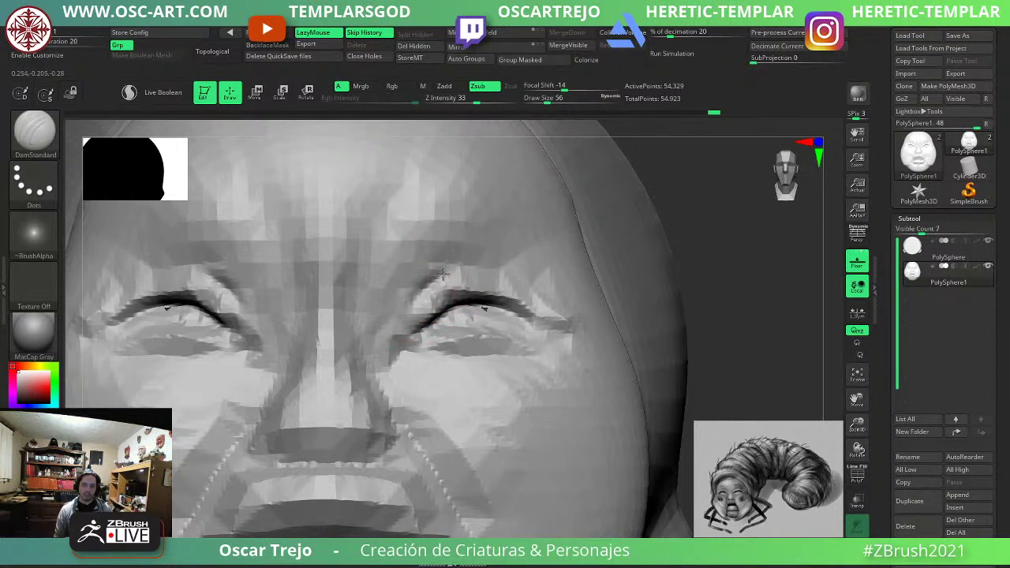
Deepen the upper eyelid crease with DamStandard at draw size 56, and build up the outer lid with ClayBuildup at draw size 51.
{"action": "mouse_move", "coordinate": [500, 266]}
{"action": "left_mouse_down"}
{"action": "mouse_move", "coordinate": [434, 282]}
{"action": "mouse_move", "coordinate": [460, 286]}
{"action": "mouse_move", "coordinate": [439, 302]}
{"action": "left_mouse_up"}
{"action": "key", "text": "b"}
{"action": "key", "text": "t"}
{"action": "key", "text": "d"}
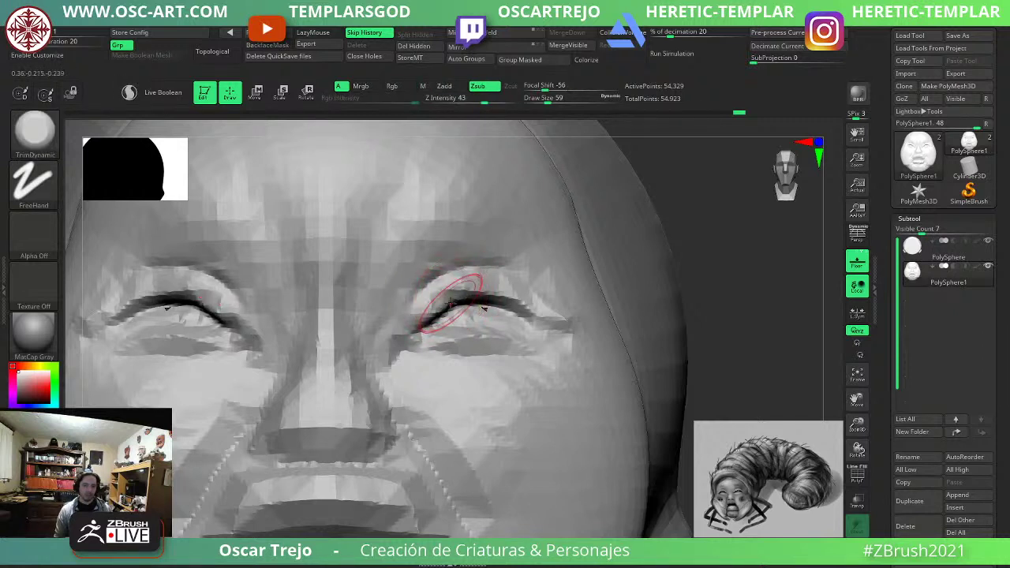
{"action": "key", "text": "s"}
{"action": "key", "text": "b"}
{"action": "key", "text": "c"}
{"action": "key", "text": "b"}
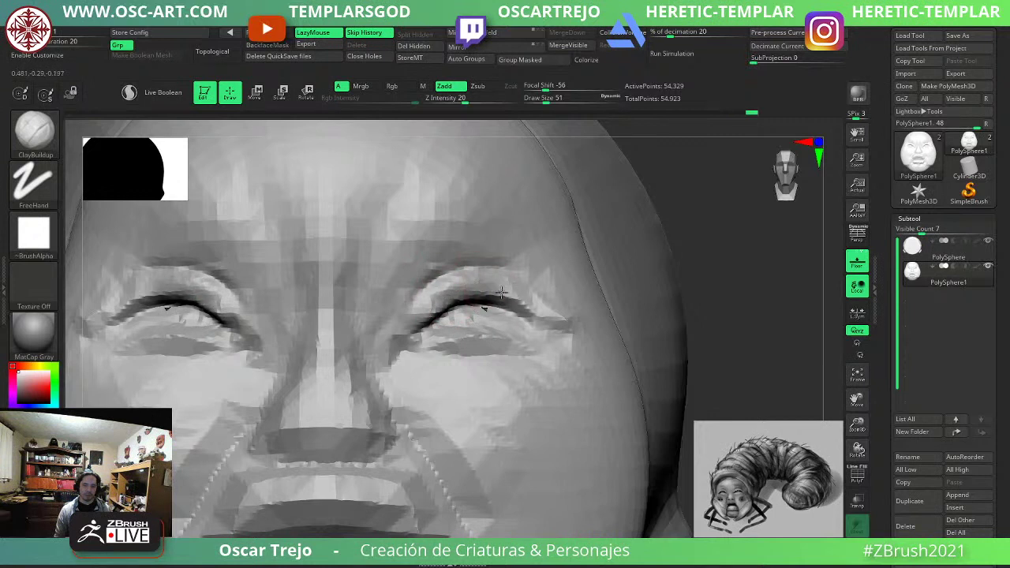
{"action": "left_click_drag", "start_coordinate": [515, 293], "coordinate": [551, 322]}
{"action": "key", "text": "s"}
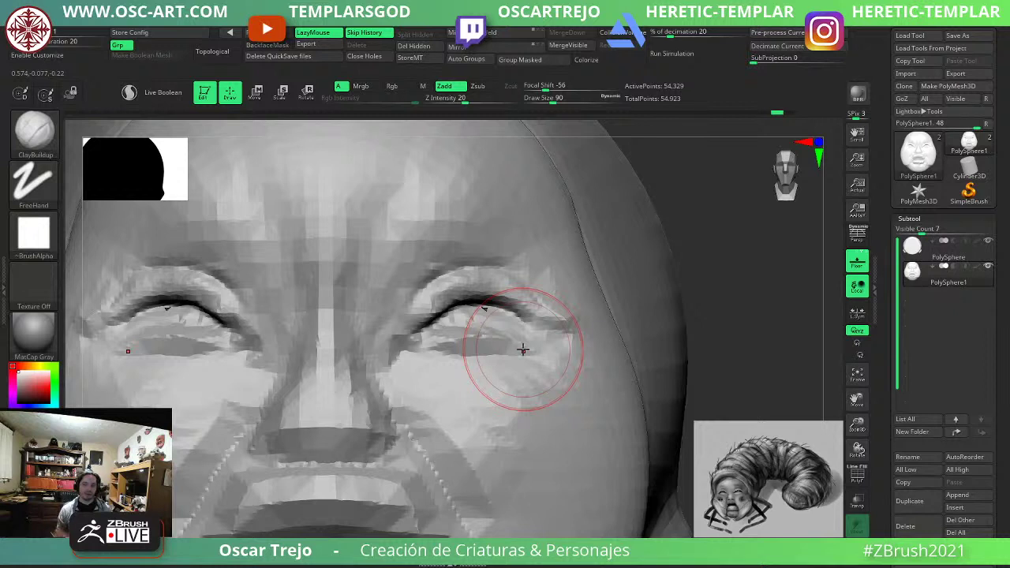
Try to flatten the upper eyelids with the TrimDynamic brush.
{"action": "key", "text": "b"}
{"action": "key", "text": "t"}
{"action": "key", "text": "d"}
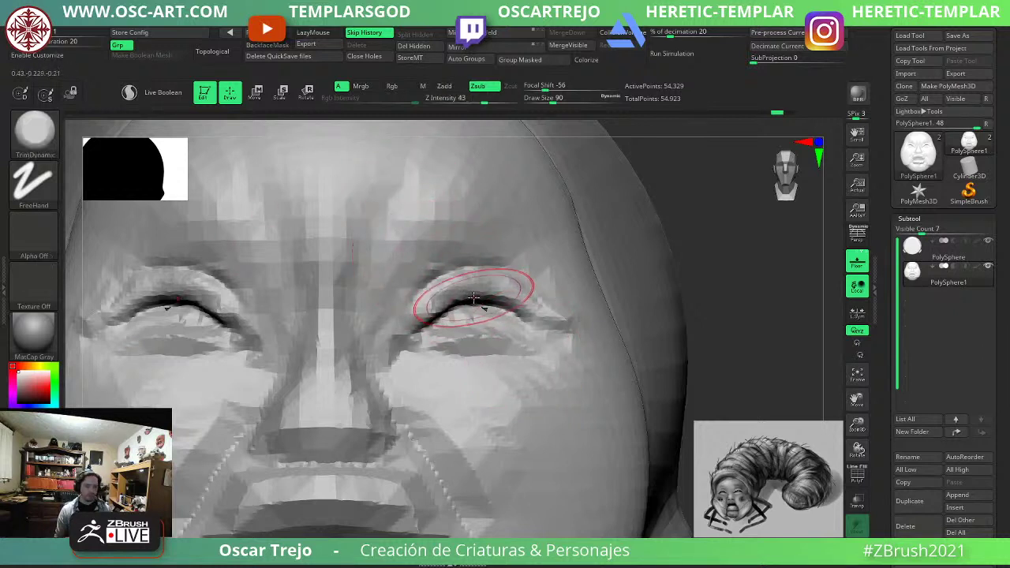
{"action": "key", "text": "bracketleft"}
{"action": "key", "text": "bracketleft"}
{"action": "key", "text": "bracketleft"}
{"action": "key", "text": "bracketleft"}
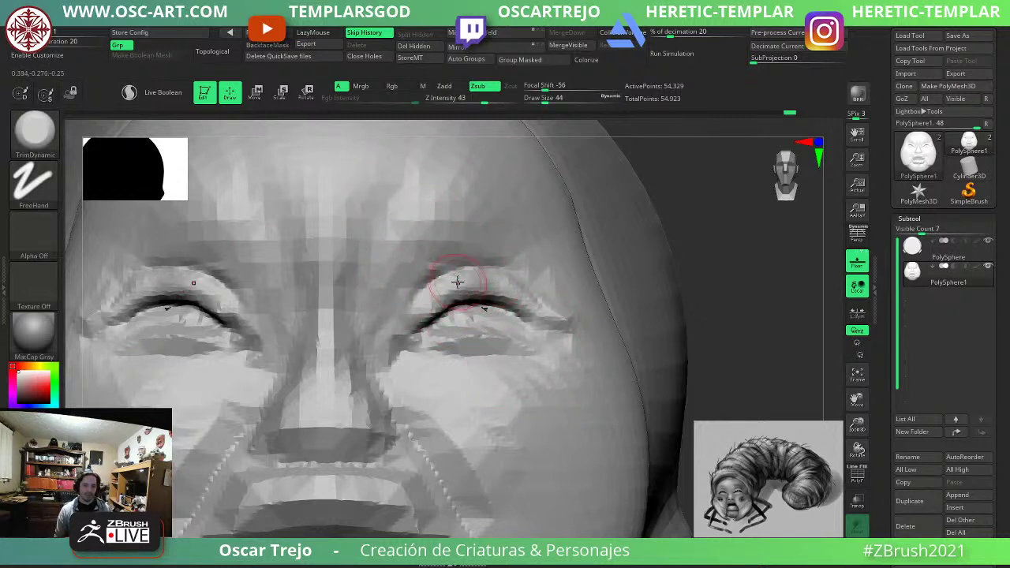
{"action": "key", "text": "bracketright"}
{"action": "key", "text": "bracketright"}
{"action": "key", "text": "bracketright"}
{"action": "key", "text": "bracketright"}
{"action": "mouse_move", "coordinate": [445, 288]}
{"action": "left_mouse_down"}
{"action": "mouse_move", "coordinate": [418, 315]}
{"action": "mouse_move", "coordinate": [432, 294]}
{"action": "left_mouse_up"}
{"action": "mouse_move", "coordinate": [430, 293]}
{"action": "left_mouse_down"}
{"action": "mouse_move", "coordinate": [455, 284]}
{"action": "mouse_move", "coordinate": [527, 296]}
{"action": "mouse_move", "coordinate": [541, 313]}
{"action": "left_mouse_up"}
{"action": "key", "text": "bracketleft"}
{"action": "key", "text": "bracketleft"}
{"action": "key", "text": "bracketleft"}
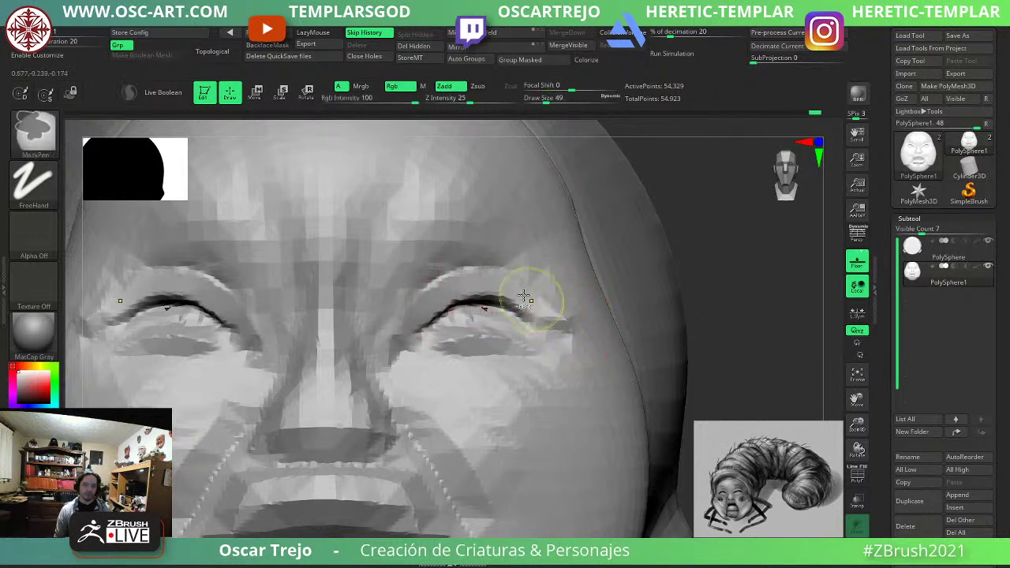
Undo the TrimDynamic strokes on the upper eyelids and reduce the brush's draw size to 35.
{"action": "key", "text": "ctrl+z"}
{"action": "key", "text": "ctrl+z"}
{"action": "key", "text": "ctrl+z"}
{"action": "key", "text": "ctrl+z"}
{"action": "key", "text": "bracketleft"}
{"action": "key", "text": "bracketleft"}
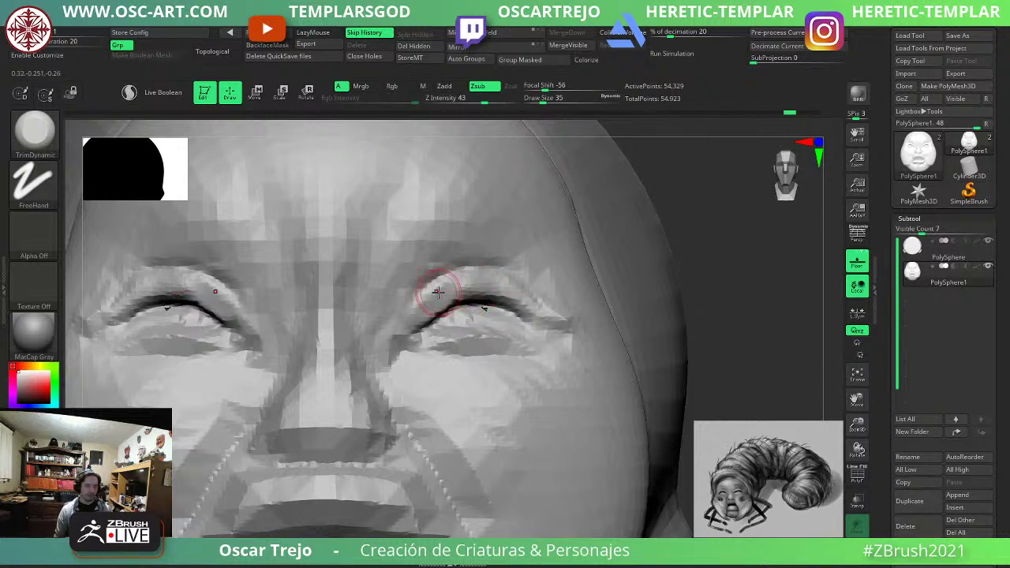
Build up the upper eyelids towards the outer eye corners with ClayBuildup at draw size 59.
{"action": "key", "text": "b"}
{"action": "key", "text": "c"}
{"action": "key", "text": "b"}
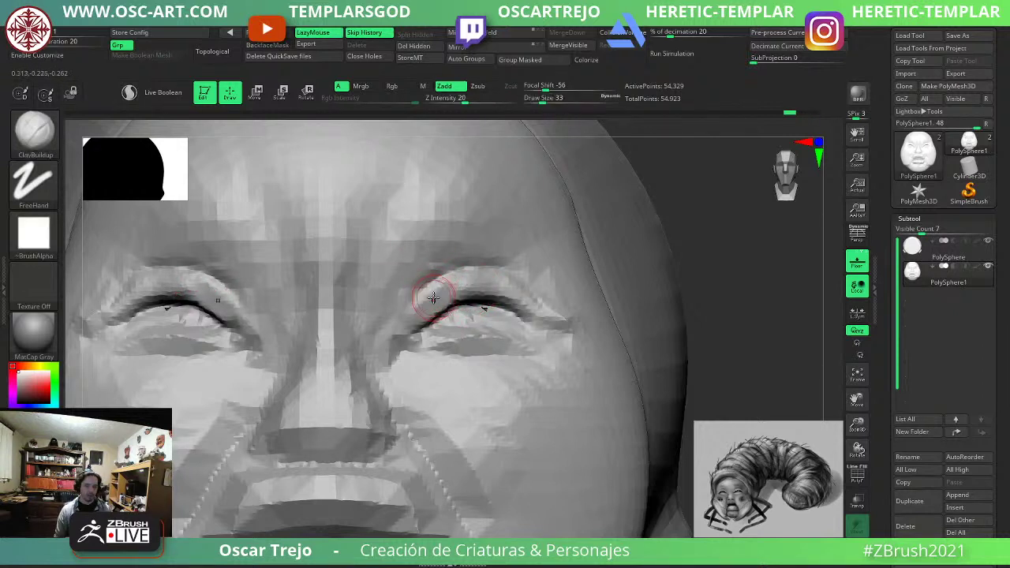
{"action": "key", "text": "bracketright"}
{"action": "key", "text": "bracketright"}
{"action": "key", "text": "bracketright"}
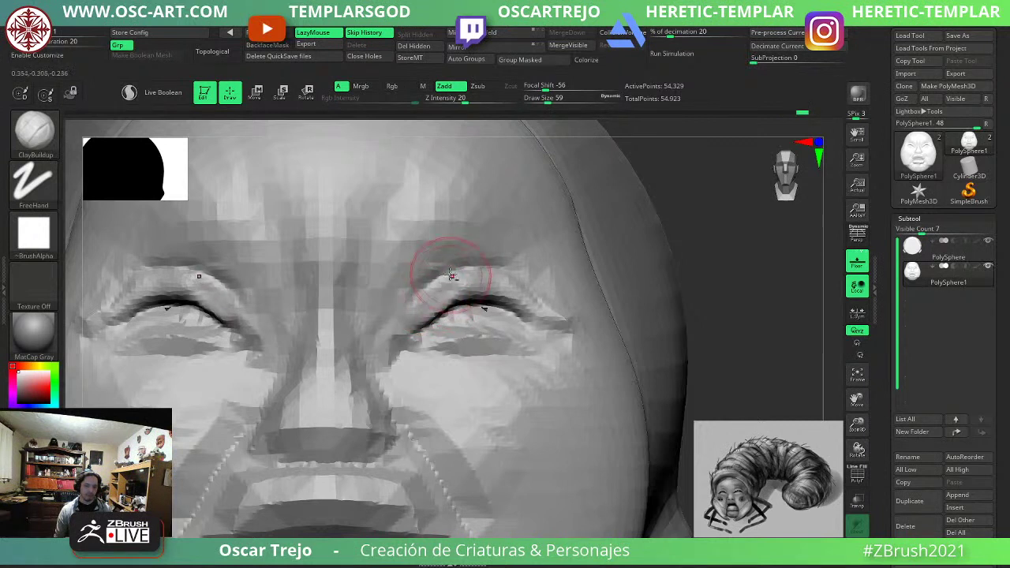
{"action": "mouse_move", "coordinate": [451, 275]}
{"action": "left_mouse_down"}
{"action": "mouse_move", "coordinate": [510, 282]}
{"action": "mouse_move", "coordinate": [589, 347]}
{"action": "left_mouse_up"}
Build up and smooth the lower eyelids with ClayBuildup, undoing the unwanted strokes.
{"action": "key", "text": "bracketright"}
{"action": "key", "text": "bracketright"}
{"action": "key", "text": "bracketright"}
{"action": "key", "text": "s"}
{"action": "key", "text": "s"}
{"action": "mouse_move", "coordinate": [501, 358]}
{"action": "left_mouse_down"}
{"action": "mouse_move", "coordinate": [439, 340]}
{"action": "mouse_move", "coordinate": [452, 335]}
{"action": "left_mouse_up"}
{"action": "key", "text": "ctrl+z"}
{"action": "key", "text": "s"}
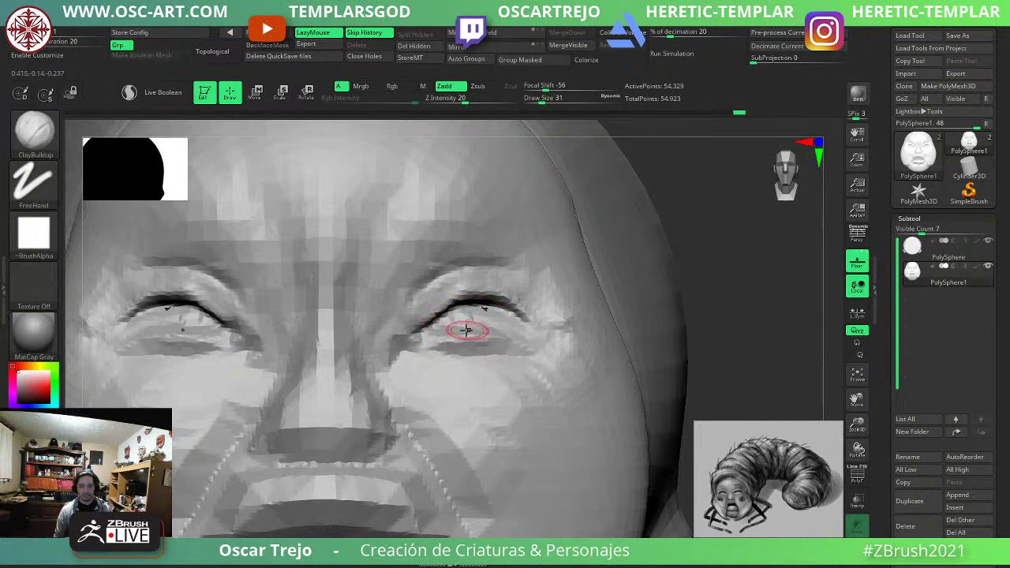
{"action": "key", "text": "ctrl+z"}
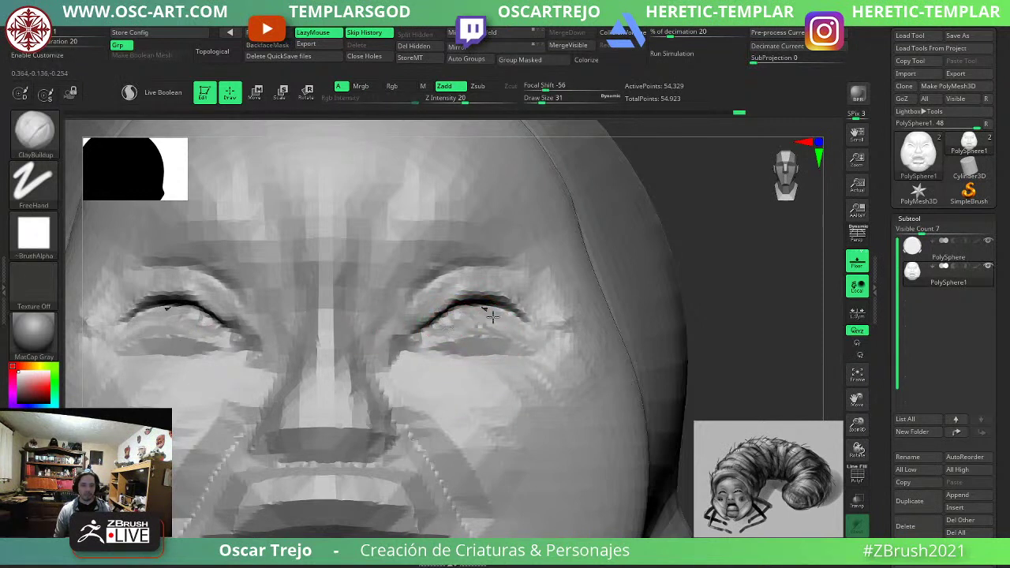
{"action": "key", "text": "s"}
{"action": "left_click_drag", "start_coordinate": [485, 340], "coordinate": [494, 342]}
{"action": "mouse_move", "coordinate": [491, 343]}
{"action": "left_mouse_down"}
{"action": "mouse_move", "coordinate": [500, 336]}
{"action": "mouse_move", "coordinate": [440, 340]}
{"action": "mouse_move", "coordinate": [518, 337]}
{"action": "mouse_move", "coordinate": [494, 348]}
{"action": "left_mouse_up"}
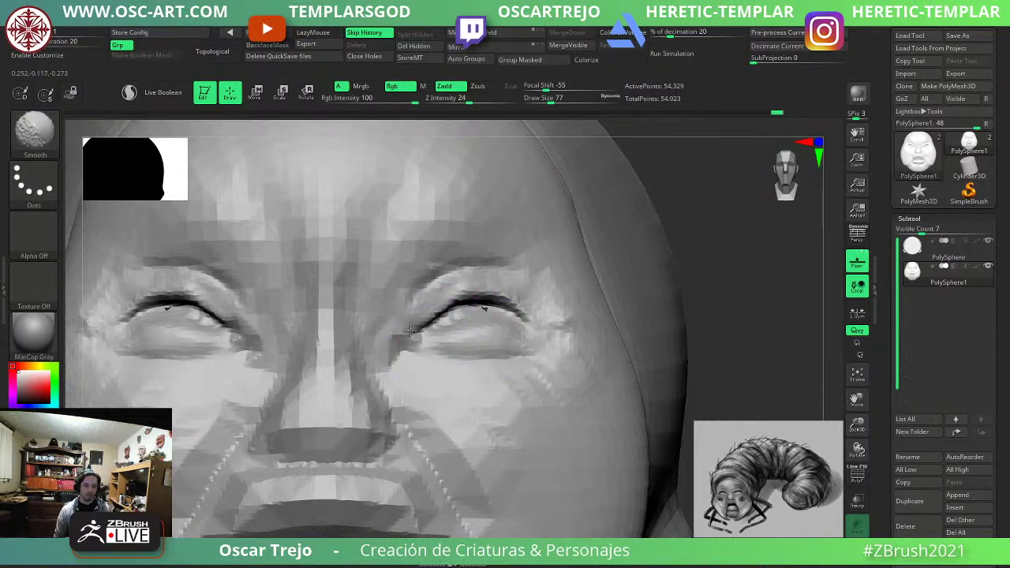
Refine the edge of the lower eyelids along the eye openings and switch to DamStandard.
{"action": "key", "text": "s"}
{"action": "mouse_move", "coordinate": [411, 328]}
{"action": "left_mouse_down"}
{"action": "mouse_move", "coordinate": [384, 322]}
{"action": "mouse_move", "coordinate": [442, 334]}
{"action": "mouse_move", "coordinate": [488, 310]}
{"action": "mouse_move", "coordinate": [482, 315]}
{"action": "left_mouse_up"}
{"action": "key", "text": "b"}
{"action": "key", "text": "d"}
{"action": "key", "text": "s"}
{"action": "key", "text": "s"}
Try to reshape the eye openings with the Clay and Move Topological brushes.
{"action": "key", "text": "b"}
{"action": "key", "text": "c"}
{"action": "key", "text": "l"}
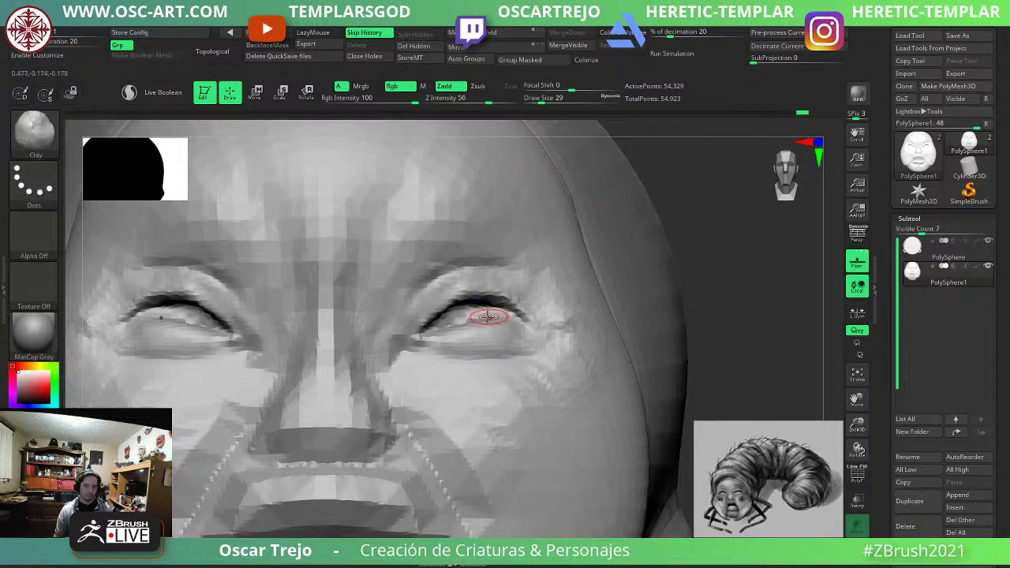
{"action": "left_click_drag", "start_coordinate": [744, 279], "coordinate": [665, 288]}
{"action": "key", "text": "b"}
{"action": "key", "text": "m"}
{"action": "key", "text": "t"}
{"action": "left_click_drag", "start_coordinate": [472, 319], "coordinate": [477, 322]}
{"action": "key", "text": "ctrl+z"}
Carve the crease around the inner eye corners down towards the nose with an enlarged DamStandard brush.
{"action": "key", "text": "b"}
{"action": "key", "text": "d"}
{"action": "key", "text": "s"}
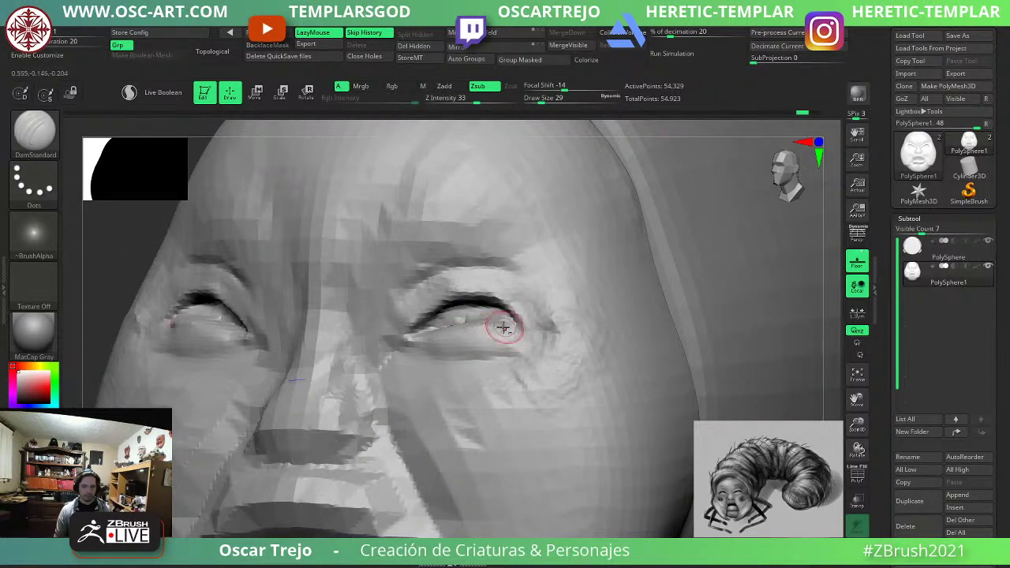
{"action": "left_click_drag", "start_coordinate": [107, 251], "coordinate": [180, 244]}
{"action": "key", "text": "bracketright"}
{"action": "key", "text": "bracketright"}
{"action": "mouse_move", "coordinate": [414, 296]}
{"action": "left_mouse_down"}
{"action": "mouse_move", "coordinate": [394, 338]}
{"action": "mouse_move", "coordinate": [379, 340]}
{"action": "left_mouse_up"}
Build up the brow ridges above both eyes with ClayBuildup at draw size 101.
{"action": "key", "text": "b"}
{"action": "key", "text": "c"}
{"action": "key", "text": "b"}
{"action": "key", "text": "bracketleft"}
{"action": "key", "text": "bracketright"}
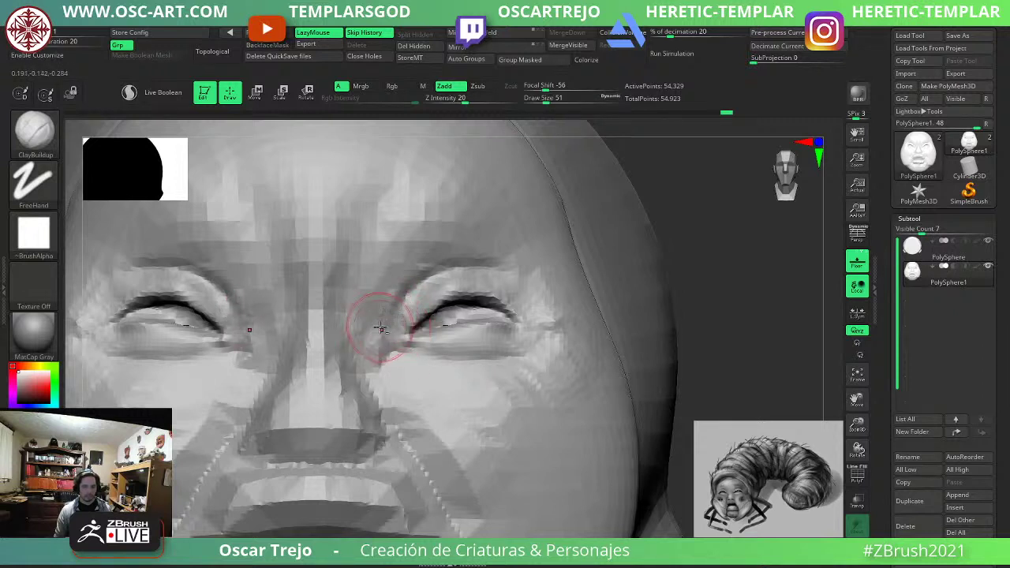
{"action": "key", "text": "bracketright"}
{"action": "key", "text": "bracketright"}
{"action": "mouse_move", "coordinate": [382, 240]}
{"action": "left_mouse_down"}
{"action": "mouse_move", "coordinate": [365, 253]}
{"action": "mouse_move", "coordinate": [376, 254]}
{"action": "mouse_move", "coordinate": [403, 201]}
{"action": "mouse_move", "coordinate": [446, 194]}
{"action": "mouse_move", "coordinate": [526, 245]}
{"action": "left_mouse_up"}
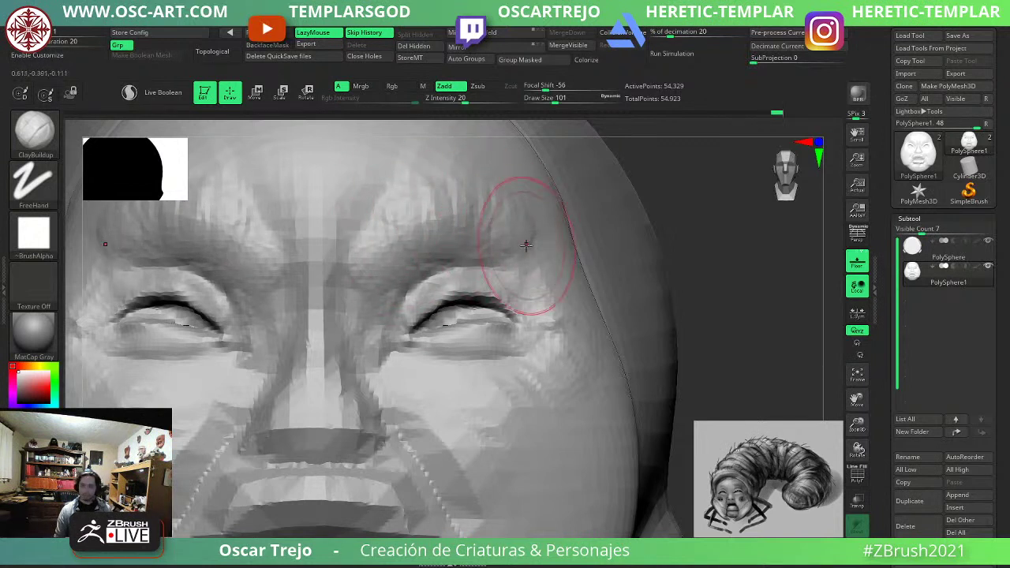
Add volume with ClayBuildup to the upper eyelids, outer eye corners and the sides of the nose bridge.
{"action": "key", "text": "s"}
{"action": "left_click", "coordinate": [434, 277]}
{"action": "left_click_drag", "start_coordinate": [427, 278], "coordinate": [494, 285]}
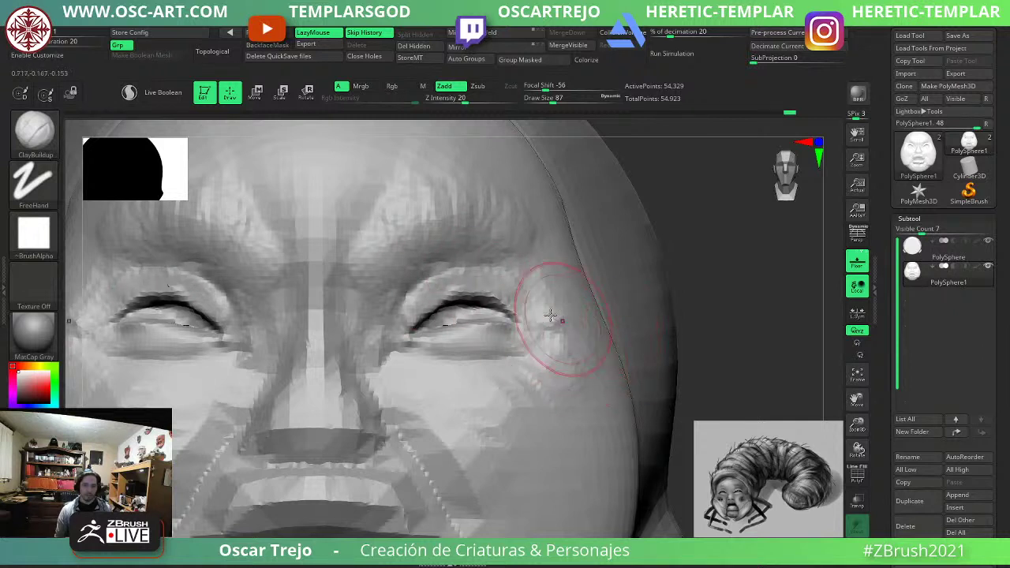
{"action": "key", "text": "bracketleft"}
{"action": "mouse_move", "coordinate": [378, 273]}
{"action": "left_mouse_down"}
{"action": "mouse_move", "coordinate": [379, 309]}
{"action": "mouse_move", "coordinate": [364, 312]}
{"action": "mouse_move", "coordinate": [356, 336]}
{"action": "mouse_move", "coordinate": [363, 356]}
{"action": "mouse_move", "coordinate": [337, 329]}
{"action": "mouse_move", "coordinate": [369, 333]}
{"action": "mouse_move", "coordinate": [397, 252]}
{"action": "mouse_move", "coordinate": [349, 311]}
{"action": "mouse_move", "coordinate": [363, 311]}
{"action": "left_mouse_up"}
Smooth the nose bridge, the brow ridges and the inner eye corners.
{"action": "left_click_drag", "start_coordinate": [321, 265], "coordinate": [326, 409], "text": "shift"}
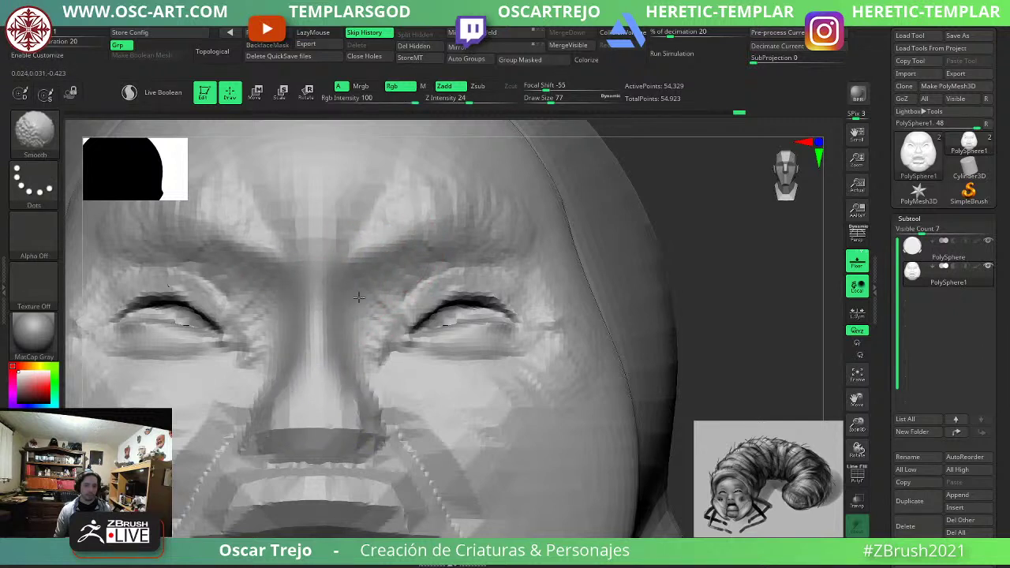
{"action": "left_click_drag", "start_coordinate": [470, 237], "coordinate": [493, 241], "text": "shift"}
{"action": "mouse_move", "coordinate": [407, 287]}
{"action": "left_mouse_down", "text": "shift"}
{"action": "mouse_move", "coordinate": [362, 349]}
{"action": "mouse_move", "coordinate": [362, 340]}
{"action": "left_mouse_up", "text": "shift"}
Redefine the upper eyelid creases with DamStandard and smooth the area between the lids and brows.
{"action": "key", "text": "b"}
{"action": "key", "text": "d"}
{"action": "key", "text": "s"}
{"action": "key", "text": "s"}
{"action": "mouse_move", "coordinate": [455, 282]}
{"action": "left_mouse_down"}
{"action": "mouse_move", "coordinate": [439, 275]}
{"action": "mouse_move", "coordinate": [401, 313]}
{"action": "mouse_move", "coordinate": [476, 261]}
{"action": "mouse_move", "coordinate": [453, 271]}
{"action": "mouse_move", "coordinate": [502, 265]}
{"action": "mouse_move", "coordinate": [407, 308]}
{"action": "left_mouse_up"}
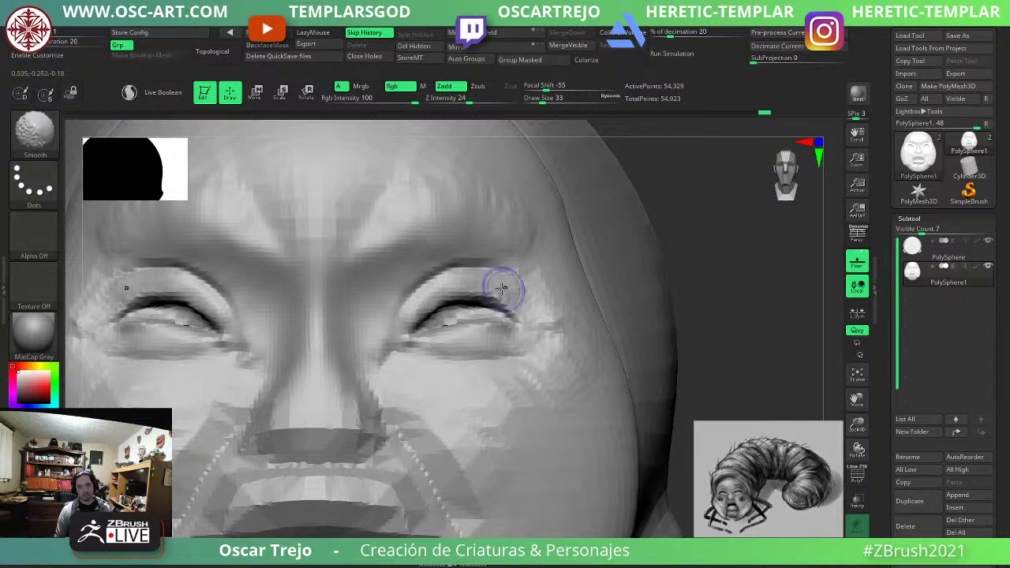
{"action": "left_click_drag", "start_coordinate": [679, 275], "coordinate": [648, 253], "text": "alt"}
{"action": "left_click_drag", "start_coordinate": [451, 259], "coordinate": [388, 271], "text": "shift"}
{"action": "mouse_move", "coordinate": [647, 339]}
{"action": "left_mouse_down", "text": "alt"}
{"action": "mouse_move", "coordinate": [642, 270]}
{"action": "mouse_move", "coordinate": [653, 305]}
{"action": "left_mouse_up", "text": "alt"}
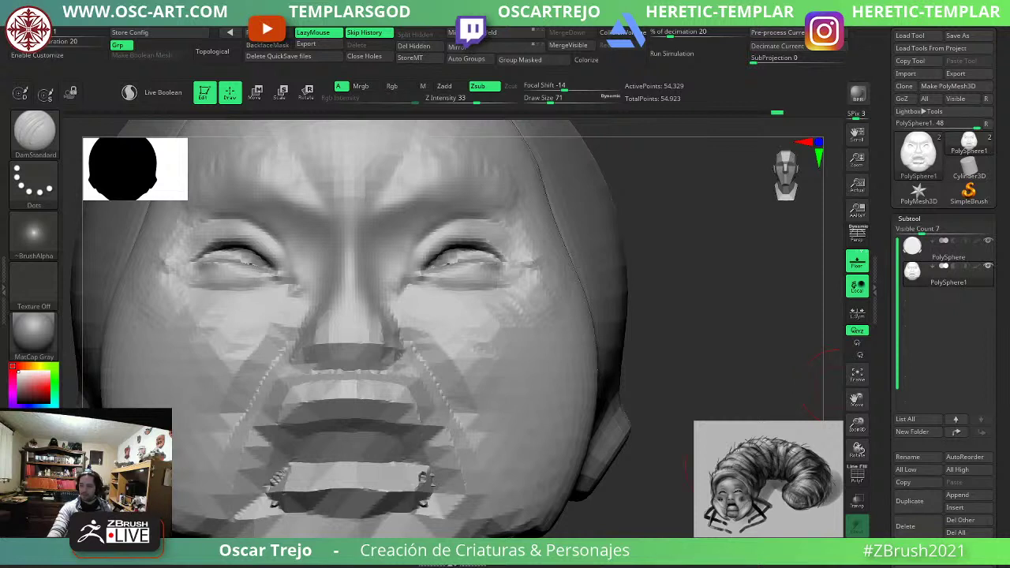
Raise the centre of the nose bridge between the eyes with the Standard brush at draw size 41.
{"action": "key", "text": "b"}
{"action": "key", "text": "s"}
{"action": "key", "text": "t"}
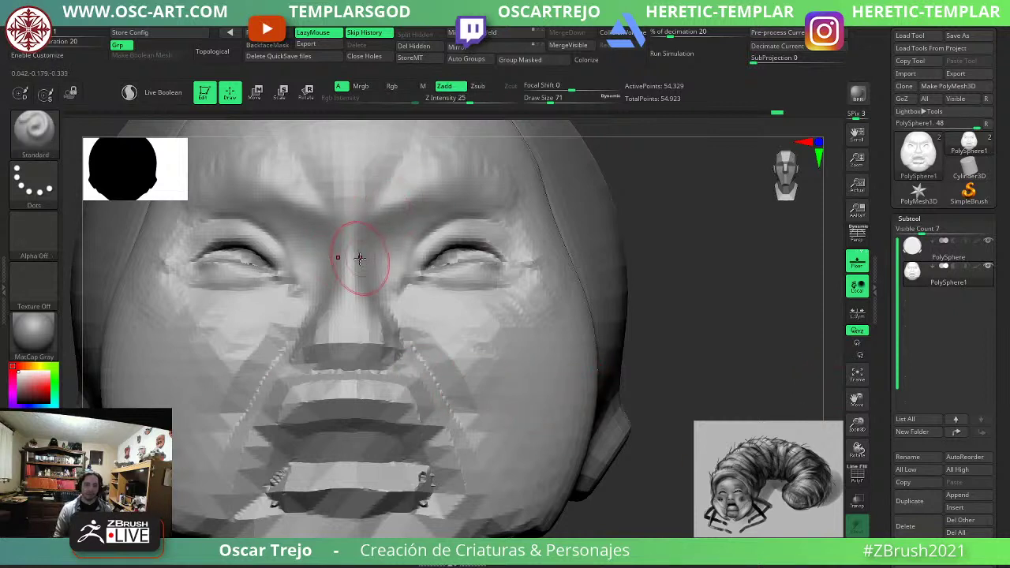
{"action": "key", "text": "bracketleft"}
{"action": "key", "text": "bracketleft"}
{"action": "key", "text": "bracketleft"}
{"action": "mouse_move", "coordinate": [363, 251]}
{"action": "left_mouse_down"}
{"action": "mouse_move", "coordinate": [379, 210]}
{"action": "mouse_move", "coordinate": [366, 246]}
{"action": "left_mouse_up"}
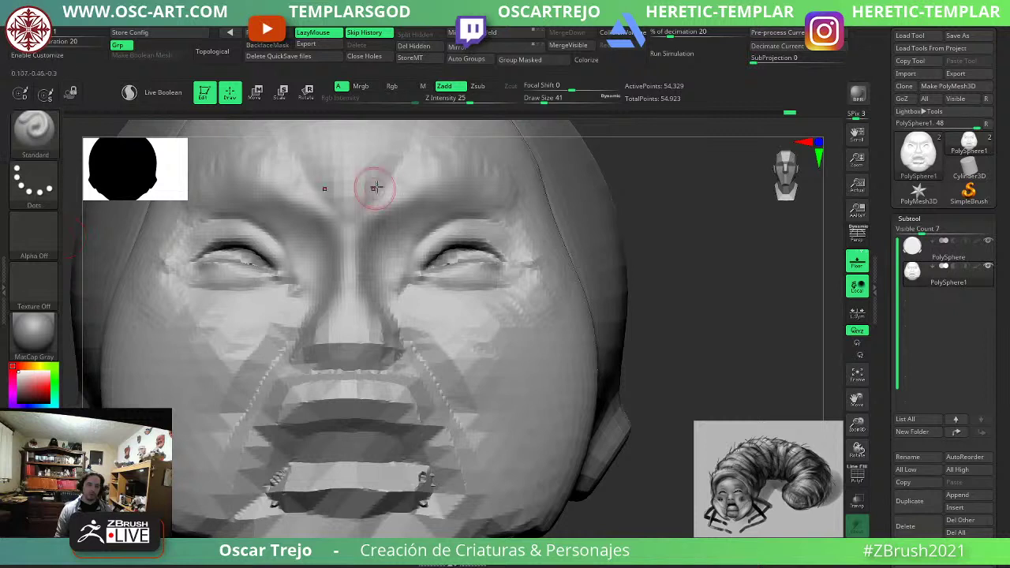
Carve the folds above the upper eyelids with DamStandard and smooth the brows and lower forehead at draw size 71.
{"action": "key", "text": "b"}
{"action": "key", "text": "d"}
{"action": "key", "text": "s"}
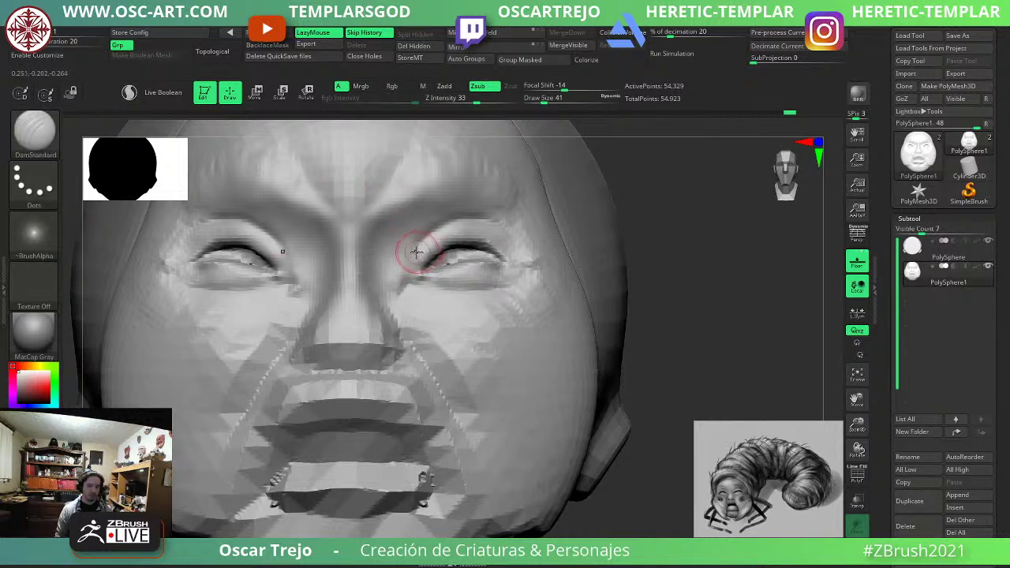
{"action": "key", "text": "bracketright"}
{"action": "key", "text": "bracketright"}
{"action": "key", "text": "bracketright"}
{"action": "mouse_move", "coordinate": [451, 221]}
{"action": "left_mouse_down"}
{"action": "mouse_move", "coordinate": [416, 274]}
{"action": "mouse_move", "coordinate": [450, 224]}
{"action": "mouse_move", "coordinate": [514, 224]}
{"action": "left_mouse_up"}
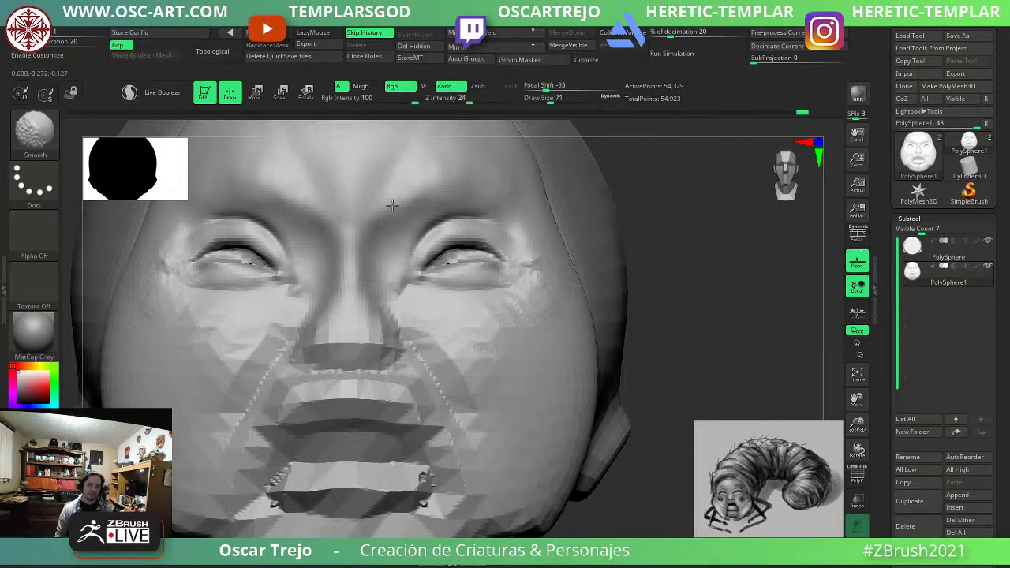
{"action": "mouse_move", "coordinate": [406, 186]}
{"action": "left_mouse_down", "text": "shift"}
{"action": "mouse_move", "coordinate": [418, 185]}
{"action": "mouse_move", "coordinate": [387, 198]}
{"action": "mouse_move", "coordinate": [396, 210]}
{"action": "mouse_move", "coordinate": [505, 169]}
{"action": "left_mouse_up", "text": "shift"}
Even out the outer eye corners and upper cheeks with TrimDynamic at draw size 94 and smoothing.
{"action": "key", "text": "b"}
{"action": "key", "text": "t"}
{"action": "key", "text": "d"}
{"action": "key", "text": "bracketright"}
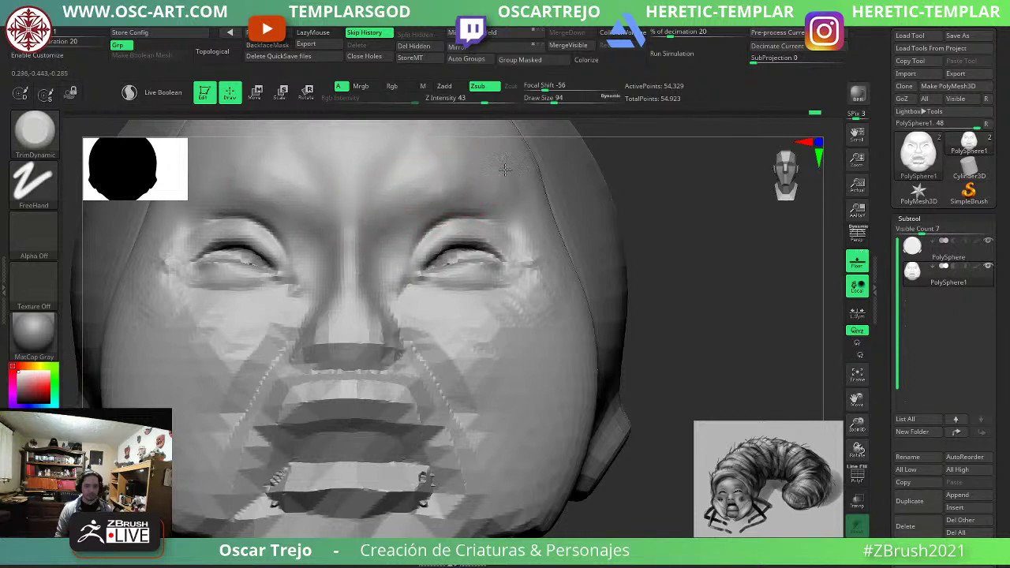
{"action": "key", "text": "shift"}
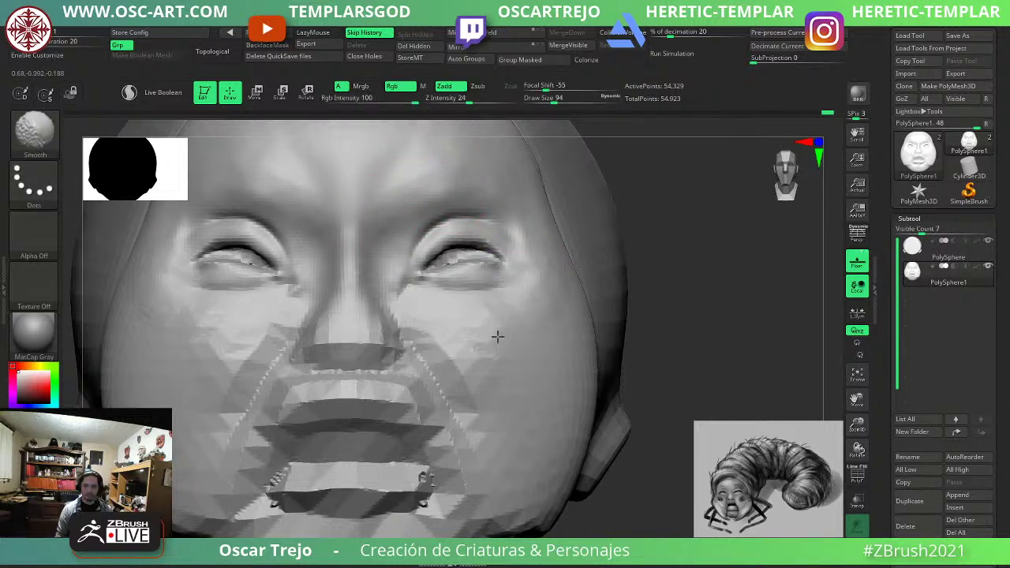
{"action": "key", "text": "s"}
{"action": "mouse_move", "coordinate": [498, 337]}
{"action": "left_mouse_down", "text": "shift"}
{"action": "mouse_move", "coordinate": [438, 325]}
{"action": "mouse_move", "coordinate": [420, 303]}
{"action": "left_mouse_up", "text": "shift"}
Reshape the lower eyelids and the inner and outer eye corners with the Move brush, and smooth beside the nose.
{"action": "key", "text": "b"}
{"action": "key", "text": "m"}
{"action": "key", "text": "v"}
{"action": "key", "text": "s"}
{"action": "mouse_move", "coordinate": [411, 266]}
{"action": "left_mouse_down"}
{"action": "mouse_move", "coordinate": [403, 279]}
{"action": "mouse_move", "coordinate": [413, 285]}
{"action": "left_mouse_up"}
{"action": "mouse_move", "coordinate": [417, 287]}
{"action": "left_mouse_down"}
{"action": "mouse_move", "coordinate": [413, 274]}
{"action": "mouse_move", "coordinate": [486, 262]}
{"action": "left_mouse_up"}
{"action": "left_click_drag", "start_coordinate": [503, 266], "coordinate": [517, 266]}
{"action": "key", "text": "s"}
{"action": "left_click_drag", "start_coordinate": [408, 275], "coordinate": [401, 290]}
{"action": "key", "text": "s"}
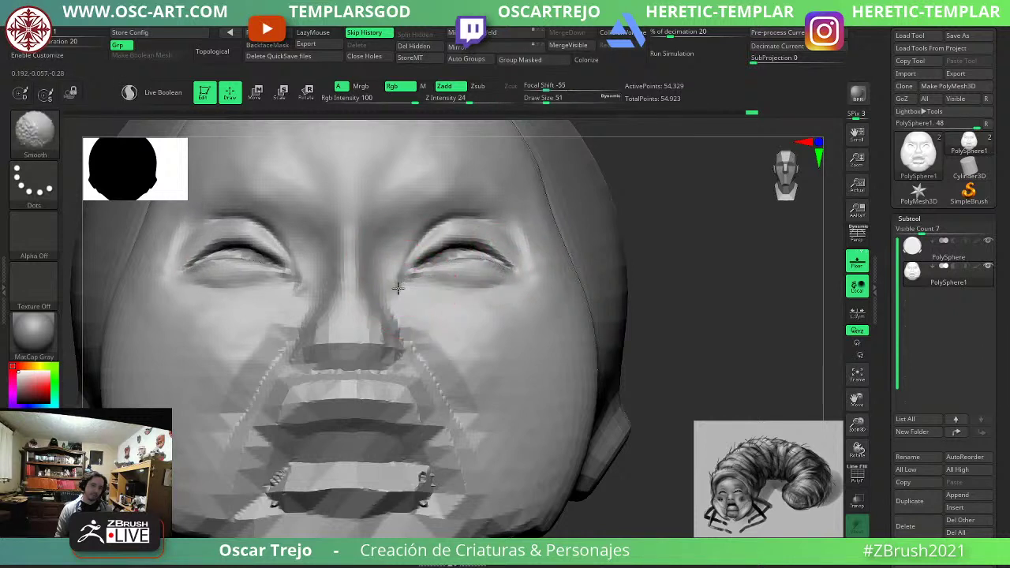
Carve the nostrils and the outline of the nostril wings with DamStandard.
{"action": "key", "text": "b"}
{"action": "key", "text": "d"}
{"action": "key", "text": "s"}
{"action": "key", "text": "s"}
{"action": "left_click_drag", "start_coordinate": [377, 354], "coordinate": [394, 330]}
Build up a rounded nose tip with ClayBuildup and smooth the nose at draw size 54.
{"action": "key", "text": "b"}
{"action": "key", "text": "c"}
{"action": "key", "text": "b"}
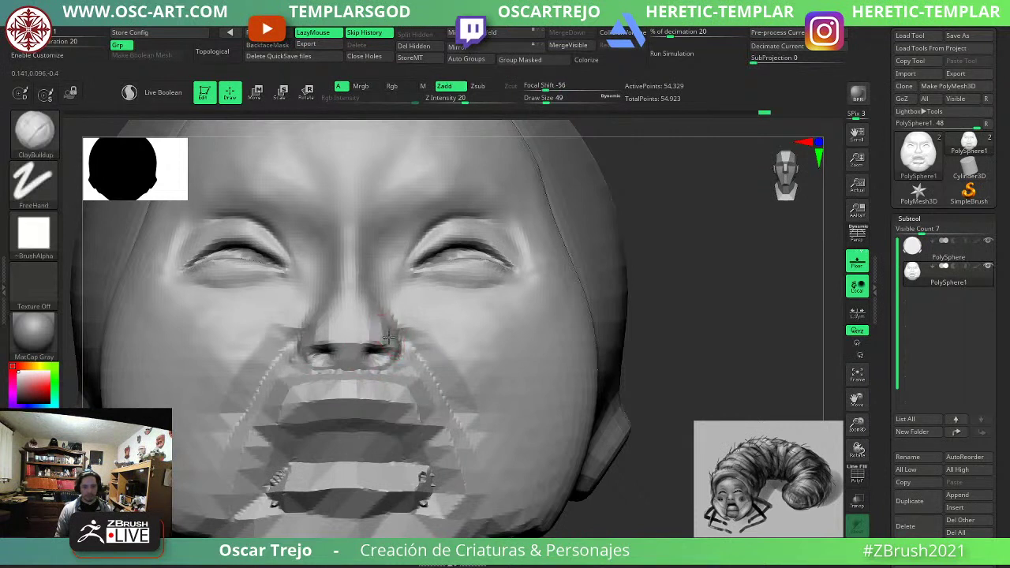
{"action": "key", "text": "bracketleft"}
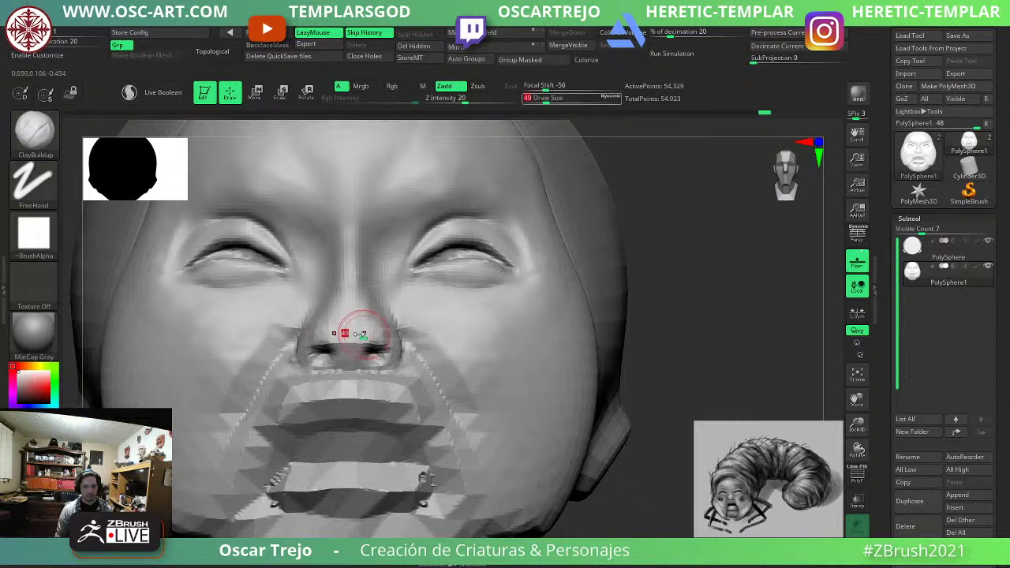
{"action": "mouse_move", "coordinate": [359, 330]}
{"action": "left_mouse_down"}
{"action": "mouse_move", "coordinate": [350, 318]}
{"action": "mouse_move", "coordinate": [345, 344]}
{"action": "mouse_move", "coordinate": [340, 318]}
{"action": "mouse_move", "coordinate": [338, 332]}
{"action": "mouse_move", "coordinate": [348, 305]}
{"action": "left_mouse_up"}
{"action": "key", "text": "bracketright"}
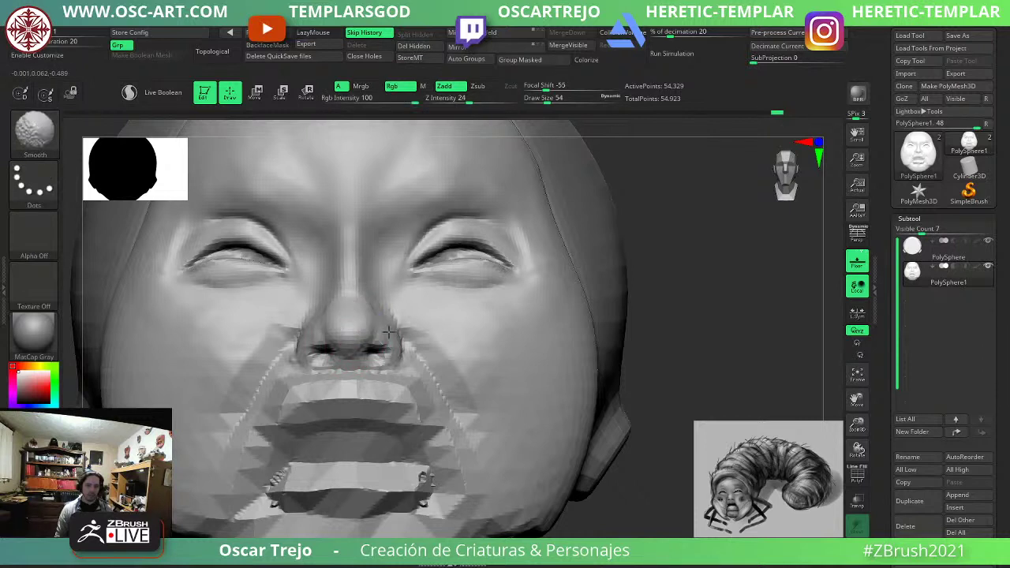
{"action": "left_click_drag", "start_coordinate": [388, 332], "coordinate": [384, 358], "text": "shift"}
Thicken the nostril wings and lower nostril rims with ClayBuildup at draw size 35.
{"action": "left_click_drag", "start_coordinate": [670, 386], "coordinate": [670, 347], "text": "alt"}
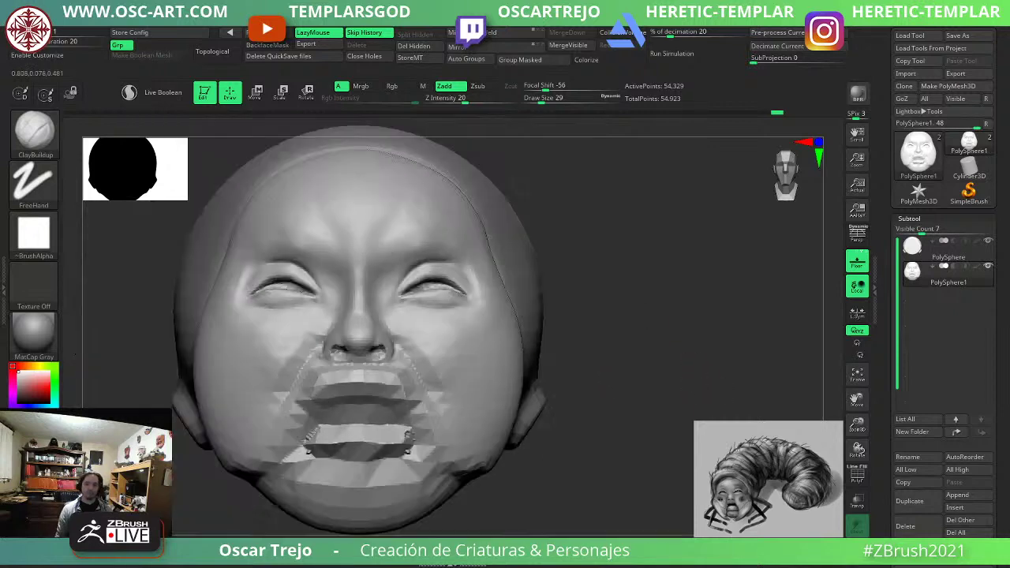
{"action": "mouse_move", "coordinate": [722, 379]}
{"action": "left_mouse_down"}
{"action": "mouse_move", "coordinate": [692, 392]}
{"action": "mouse_move", "coordinate": [620, 387]}
{"action": "left_mouse_up"}
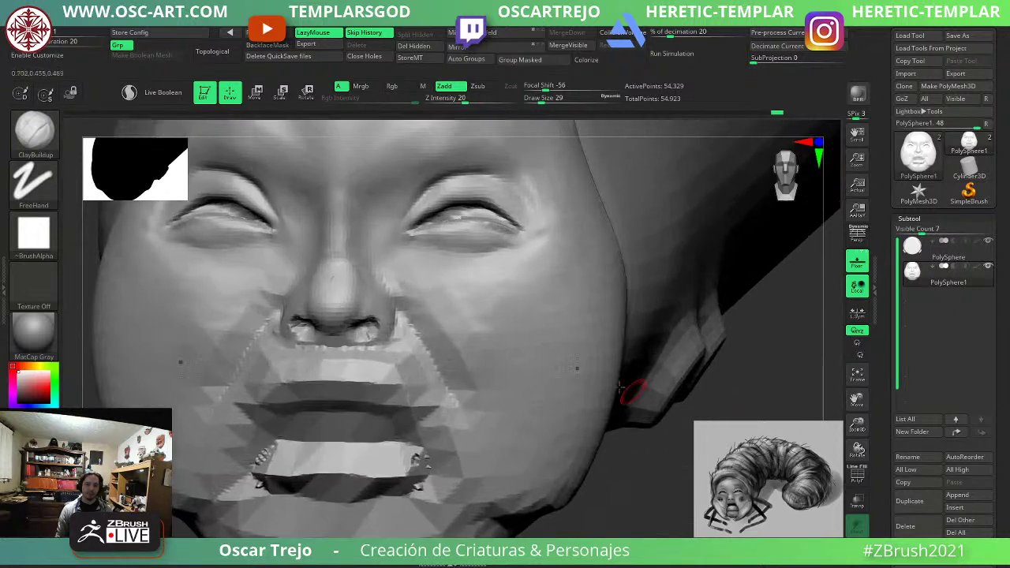
{"action": "key", "text": "s"}
{"action": "left_click", "coordinate": [370, 303]}
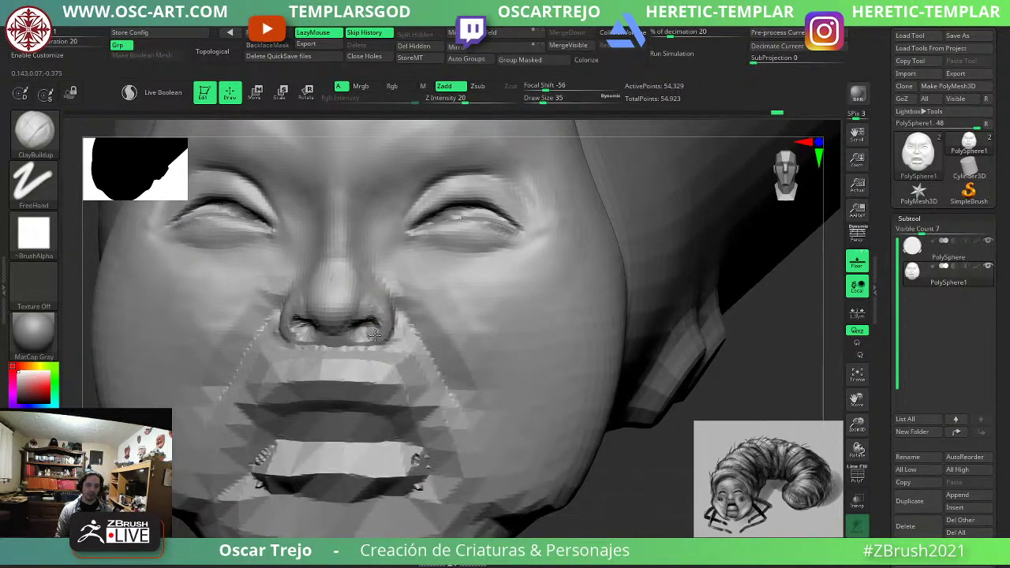
{"action": "left_click_drag", "start_coordinate": [357, 334], "coordinate": [386, 339]}
Carve the contour of the upper lip below the nose with DamStandard.
{"action": "key", "text": "b"}
{"action": "key", "text": "d"}
{"action": "key", "text": "s"}
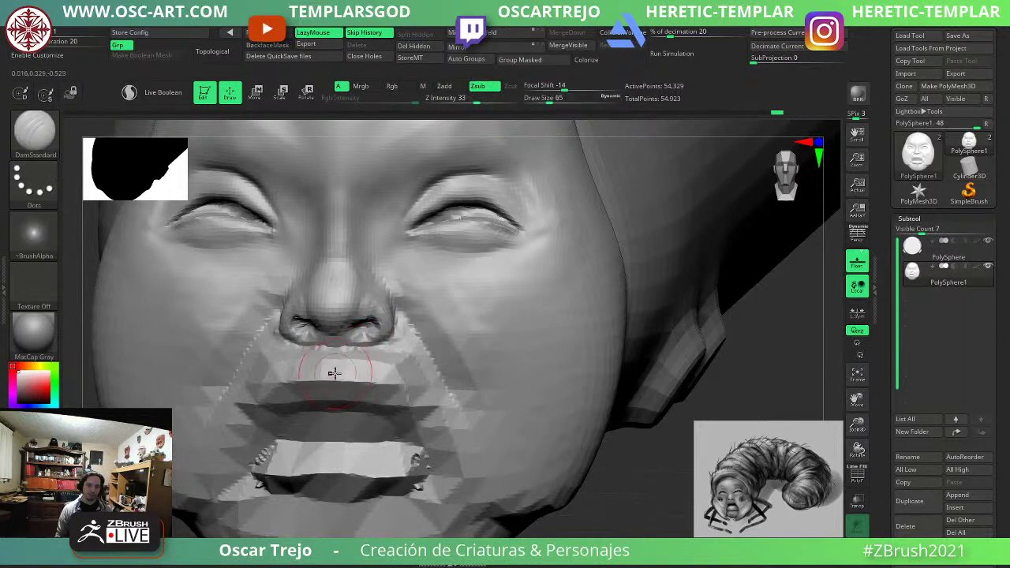
{"action": "key", "text": "]"}
{"action": "mouse_move", "coordinate": [350, 362]}
{"action": "left_mouse_down"}
{"action": "mouse_move", "coordinate": [391, 366]}
{"action": "mouse_move", "coordinate": [402, 385]}
{"action": "left_mouse_up"}
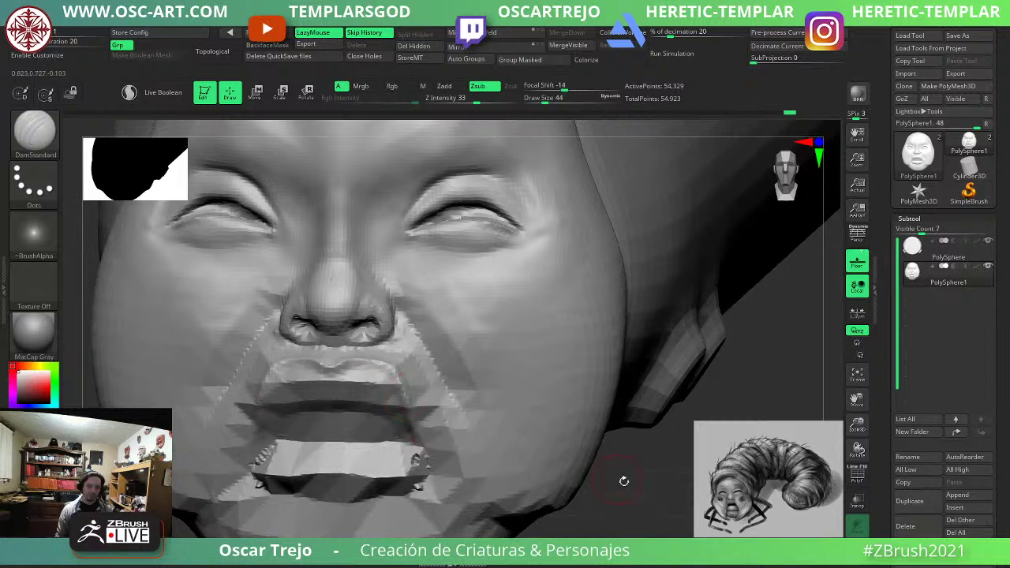
Add a short stroke beside the nose bridge with the Standard brush at draw size 44.
{"action": "mouse_move", "coordinate": [625, 480]}
{"action": "left_mouse_down", "text": "alt"}
{"action": "mouse_move", "coordinate": [595, 466]}
{"action": "mouse_move", "coordinate": [545, 401]}
{"action": "mouse_move", "coordinate": [597, 438]}
{"action": "mouse_move", "coordinate": [568, 422]}
{"action": "mouse_move", "coordinate": [628, 381]}
{"action": "left_mouse_up", "text": "alt"}
{"action": "key", "text": "ctrl"}
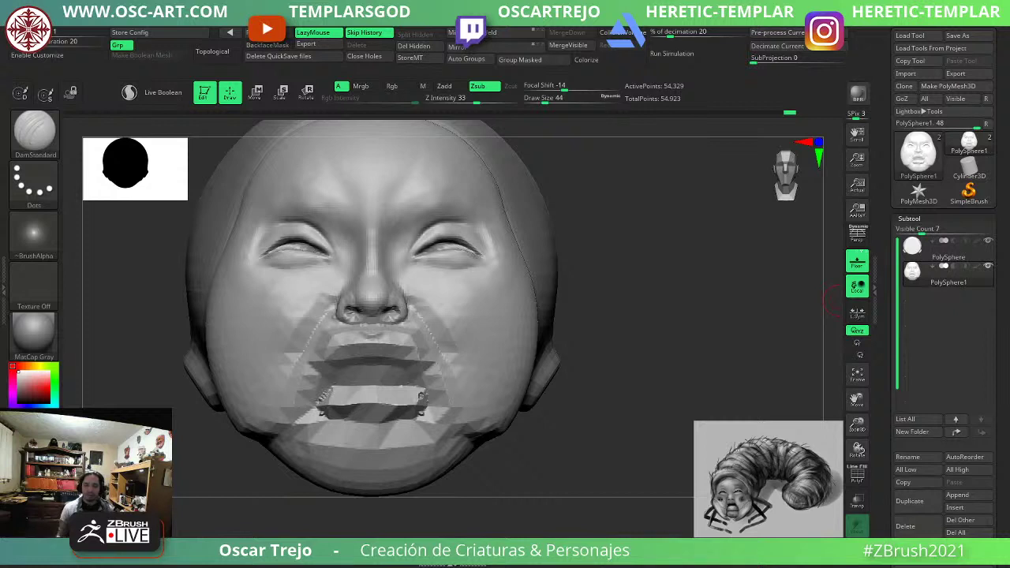
{"action": "mouse_move", "coordinate": [680, 202]}
{"action": "left_mouse_down"}
{"action": "mouse_move", "coordinate": [629, 201]}
{"action": "mouse_move", "coordinate": [601, 247]}
{"action": "mouse_move", "coordinate": [517, 264]}
{"action": "left_mouse_up"}
{"action": "key", "text": "b"}
{"action": "key", "text": "s"}
{"action": "key", "text": "t"}
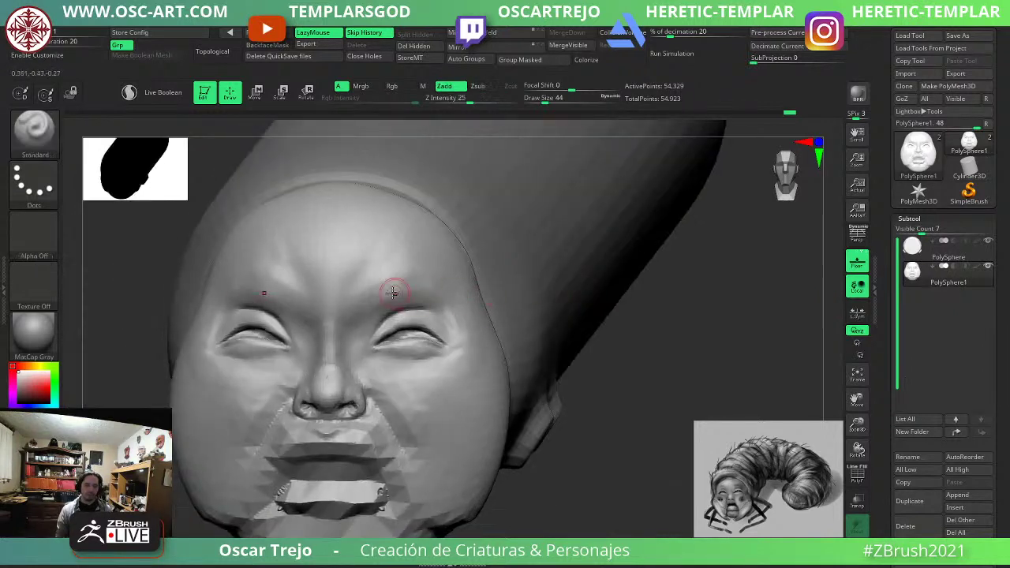
{"action": "mouse_move", "coordinate": [359, 316]}
{"action": "left_mouse_down"}
{"action": "mouse_move", "coordinate": [373, 321]}
{"action": "mouse_move", "coordinate": [369, 296]}
{"action": "mouse_move", "coordinate": [353, 310]}
{"action": "left_mouse_up"}
Flatten the forehead and temples with TrimDynamic at draw size 187 and smooth the brow area.
{"action": "key", "text": "b"}
{"action": "key", "text": "t"}
{"action": "key", "text": "d"}
{"action": "key", "text": "s"}
{"action": "mouse_move", "coordinate": [359, 298]}
{"action": "left_mouse_down"}
{"action": "mouse_move", "coordinate": [355, 311]}
{"action": "mouse_move", "coordinate": [373, 278]}
{"action": "mouse_move", "coordinate": [445, 266]}
{"action": "left_mouse_up"}
{"action": "key", "text": "s"}
{"action": "key", "text": "s"}
{"action": "left_click_drag", "start_coordinate": [446, 264], "coordinate": [466, 302]}
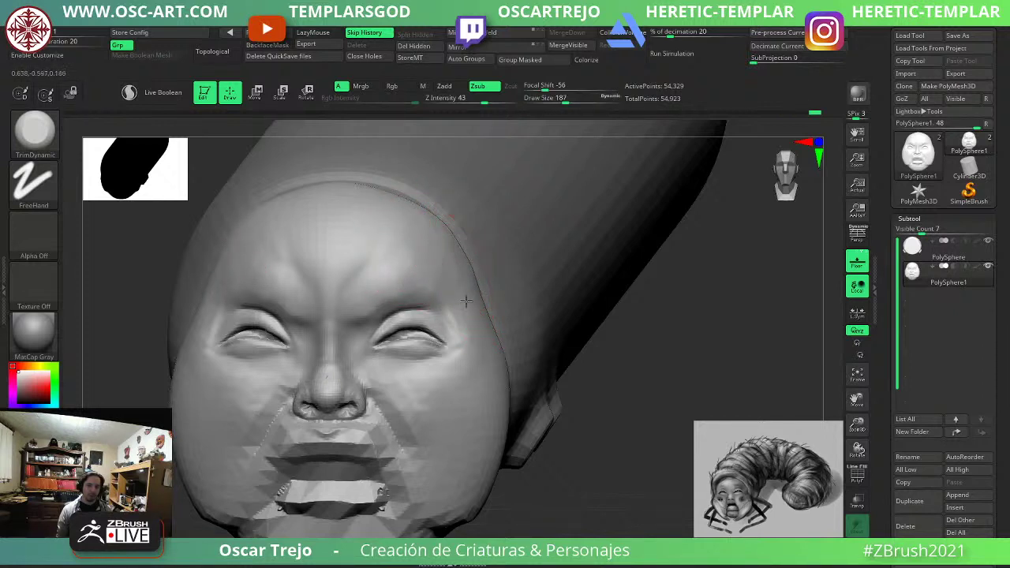
{"action": "left_click_drag", "start_coordinate": [459, 255], "coordinate": [455, 245]}
{"action": "left_click_drag", "start_coordinate": [347, 273], "coordinate": [341, 225]}
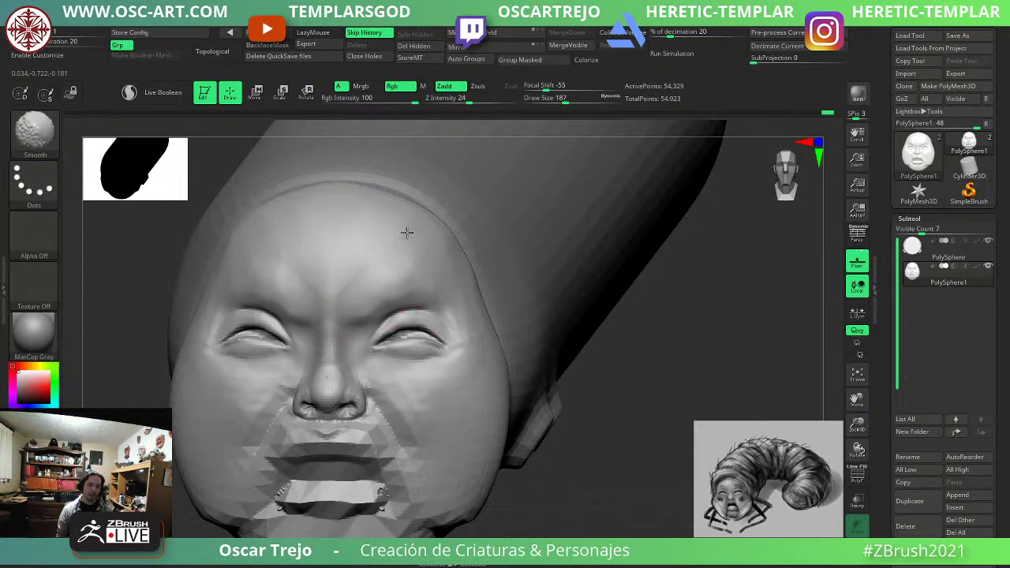
Trim the planes from the temples to the upper cheeks with TrimDynamic at draw sizes 217 and 140.
{"action": "mouse_move", "coordinate": [634, 382]}
{"action": "left_mouse_down", "text": "shift"}
{"action": "mouse_move", "coordinate": [629, 408]}
{"action": "mouse_move", "coordinate": [581, 293]}
{"action": "mouse_move", "coordinate": [629, 336]}
{"action": "mouse_move", "coordinate": [557, 325]}
{"action": "left_mouse_up", "text": "shift"}
{"action": "key", "text": "s"}
{"action": "left_click_drag", "start_coordinate": [456, 324], "coordinate": [502, 365]}
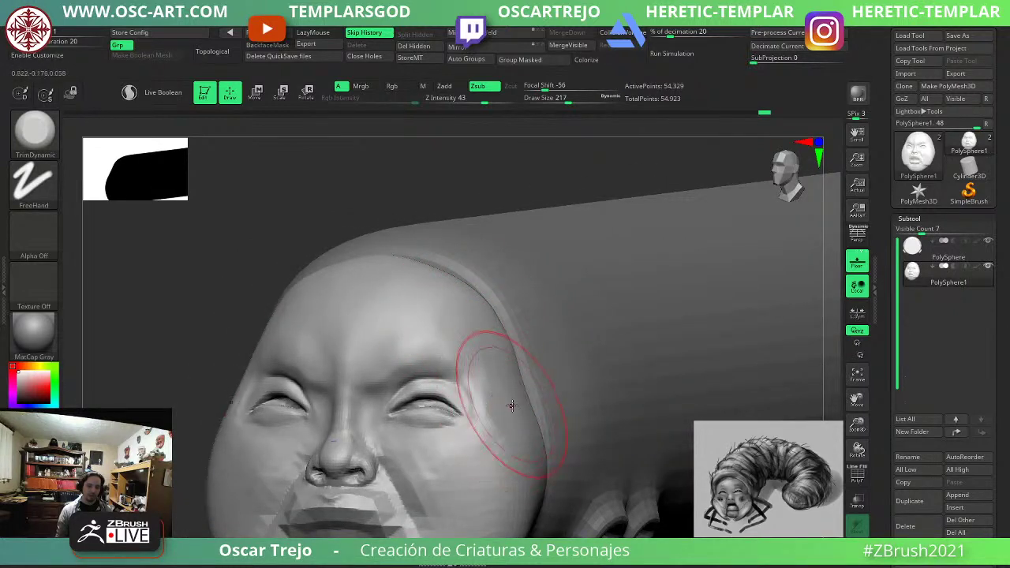
{"action": "key", "text": "s"}
{"action": "left_click_drag", "start_coordinate": [484, 413], "coordinate": [488, 427]}
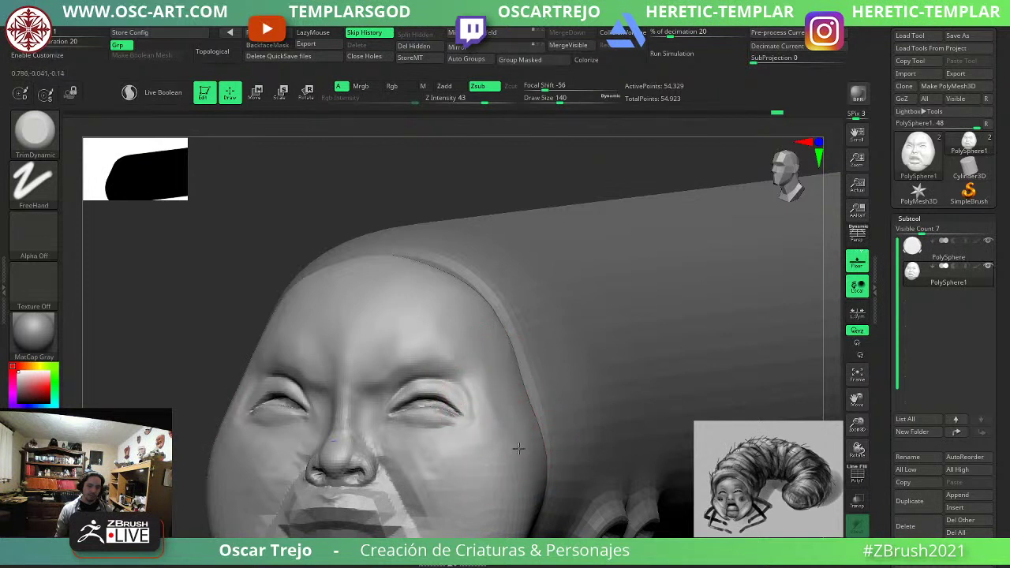
{"action": "key", "text": "s"}
{"action": "left_click_drag", "start_coordinate": [476, 461], "coordinate": [484, 461]}
Build up volume on both cheeks beside the nose and mouth with ClayBuildup at draw size 128.
{"action": "mouse_move", "coordinate": [157, 390]}
{"action": "left_mouse_down", "text": "alt"}
{"action": "mouse_move", "coordinate": [158, 324]}
{"action": "mouse_move", "coordinate": [158, 336]}
{"action": "left_mouse_up", "text": "alt"}
{"action": "key", "text": "b"}
{"action": "key", "text": "c"}
{"action": "key", "text": "b"}
{"action": "key", "text": "s"}
{"action": "mouse_move", "coordinate": [421, 354]}
{"action": "left_mouse_down"}
{"action": "mouse_move", "coordinate": [394, 348]}
{"action": "mouse_move", "coordinate": [455, 388]}
{"action": "mouse_move", "coordinate": [439, 424]}
{"action": "mouse_move", "coordinate": [455, 412]}
{"action": "mouse_move", "coordinate": [484, 425]}
{"action": "left_mouse_up"}
{"action": "key", "text": "s"}
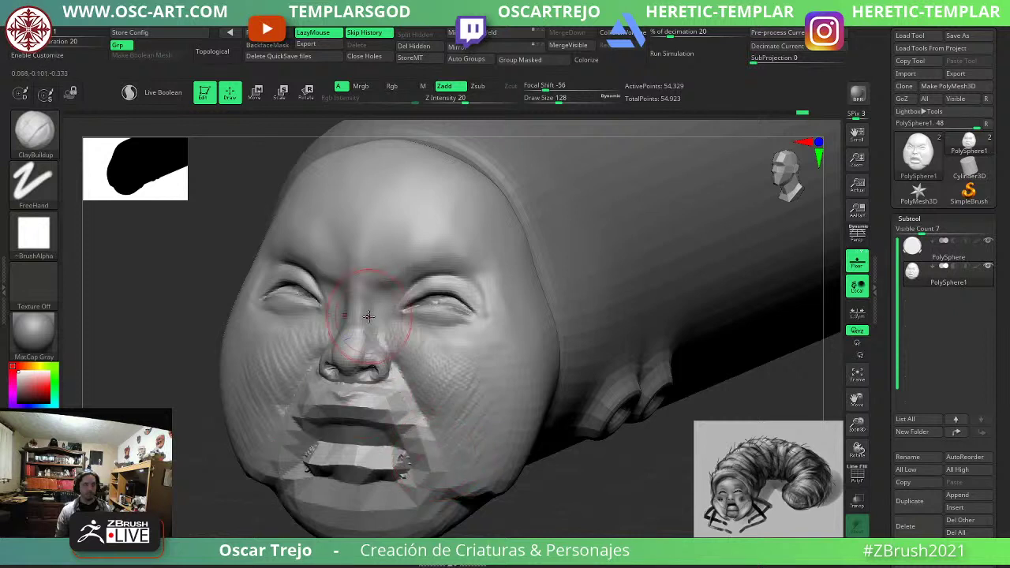
Blend the built-up cheeks into the face, enlarging the brush to draw size 197 for smoothing.
{"action": "key", "text": "s"}
{"action": "left_click_drag", "start_coordinate": [446, 356], "coordinate": [427, 356]}
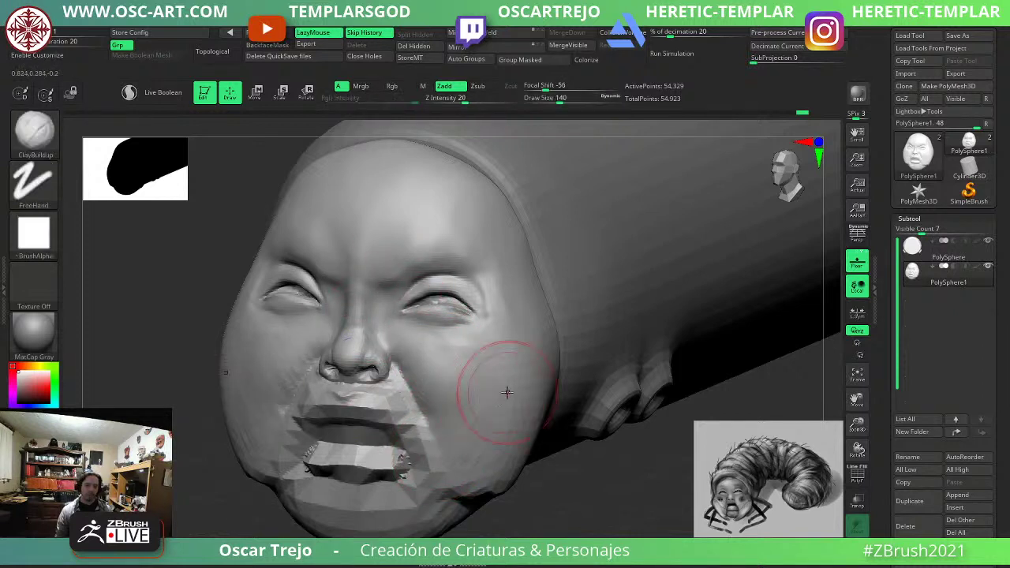
{"action": "key", "text": "s"}
{"action": "mouse_move", "coordinate": [507, 392]}
{"action": "left_mouse_down"}
{"action": "mouse_move", "coordinate": [522, 393]}
{"action": "mouse_move", "coordinate": [522, 404]}
{"action": "left_mouse_up"}
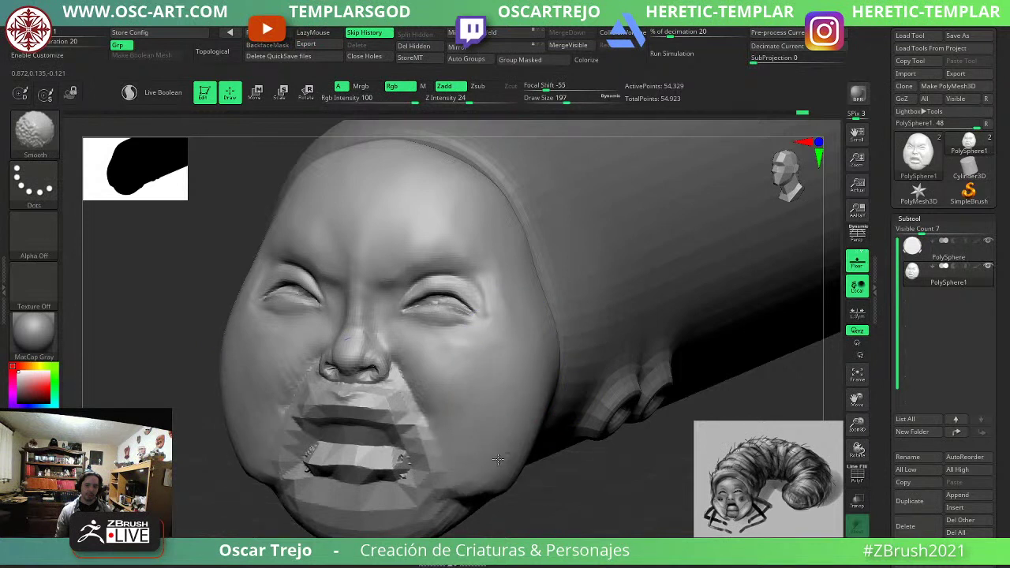
{"action": "mouse_move", "coordinate": [570, 489]}
{"action": "left_mouse_down", "text": "shift"}
{"action": "mouse_move", "coordinate": [611, 494]}
{"action": "mouse_move", "coordinate": [582, 440]}
{"action": "mouse_move", "coordinate": [594, 408]}
{"action": "left_mouse_up", "text": "shift"}
Flatten the lower cheeks toward the jaw with TrimDynamic.
{"action": "left_click_drag", "start_coordinate": [647, 311], "coordinate": [619, 334], "text": "alt"}
{"action": "left_click_drag", "start_coordinate": [642, 463], "coordinate": [596, 449]}
{"action": "key", "text": "b"}
{"action": "key", "text": "t"}
{"action": "key", "text": "d"}
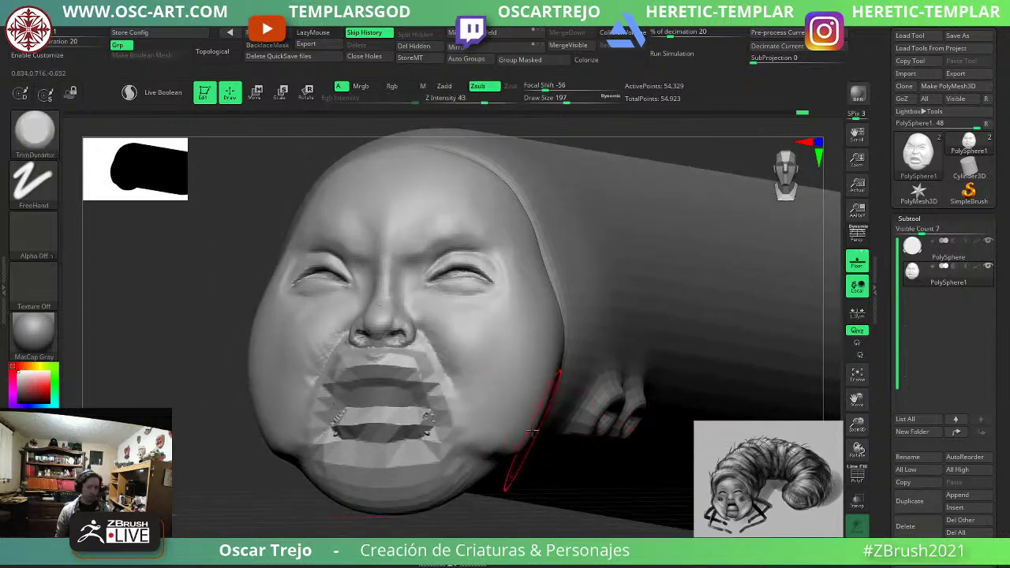
{"action": "key", "text": "s"}
{"action": "mouse_move", "coordinate": [516, 458]}
{"action": "left_mouse_down"}
{"action": "mouse_move", "coordinate": [488, 453]}
{"action": "mouse_move", "coordinate": [529, 442]}
{"action": "left_mouse_up"}
Soften the folds between the nose and the mouth corners at draw size 116.
{"action": "key", "text": "s"}
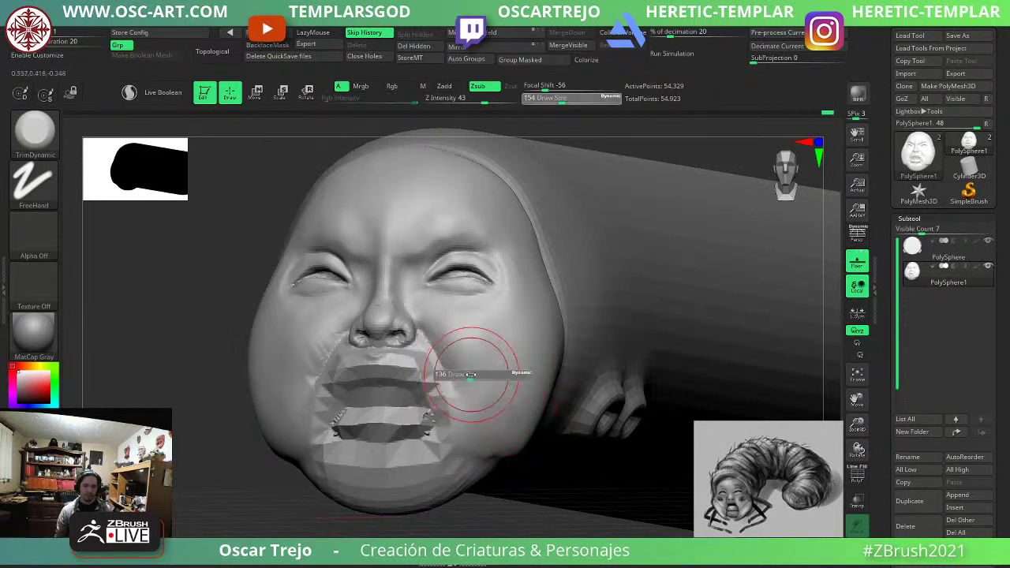
{"action": "left_click_drag", "start_coordinate": [478, 374], "coordinate": [473, 374]}
{"action": "mouse_move", "coordinate": [452, 352]}
{"action": "left_mouse_down", "text": "shift"}
{"action": "mouse_move", "coordinate": [442, 339]}
{"action": "mouse_move", "coordinate": [450, 356]}
{"action": "left_mouse_up", "text": "shift"}
{"action": "left_click_drag", "start_coordinate": [175, 372], "coordinate": [208, 377], "text": "shift"}
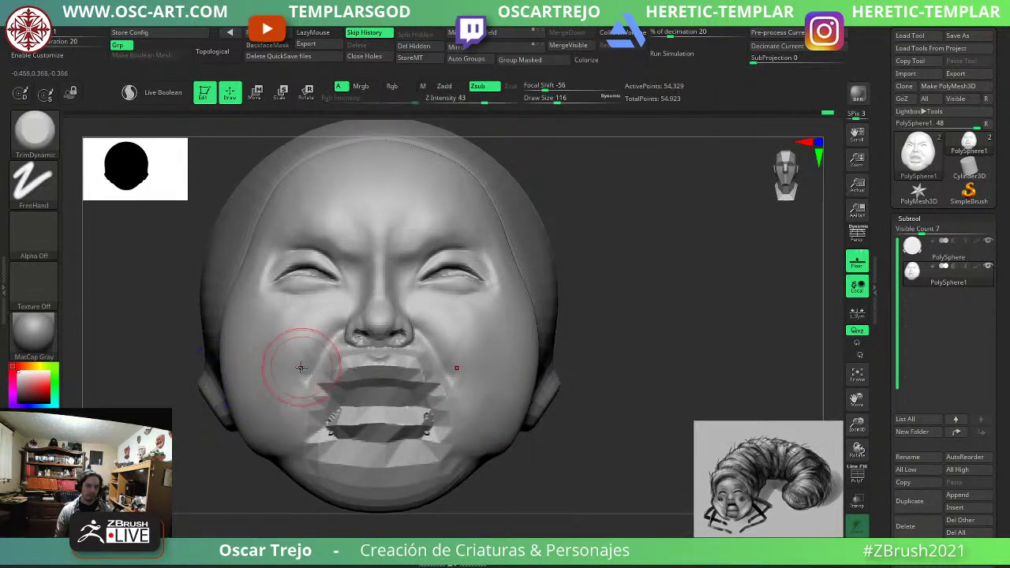
Fill out the cheeks beside the nasolabial folds with ClayBuildup and smooth them at draw size 149.
{"action": "key", "text": "b"}
{"action": "key", "text": "c"}
{"action": "key", "text": "b"}
{"action": "key", "text": "s"}
{"action": "mouse_move", "coordinate": [313, 335]}
{"action": "left_mouse_down"}
{"action": "mouse_move", "coordinate": [315, 361]}
{"action": "mouse_move", "coordinate": [289, 367]}
{"action": "mouse_move", "coordinate": [300, 386]}
{"action": "left_mouse_up"}
{"action": "mouse_move", "coordinate": [250, 345]}
{"action": "left_mouse_down"}
{"action": "mouse_move", "coordinate": [296, 383]}
{"action": "mouse_move", "coordinate": [298, 405]}
{"action": "left_mouse_up"}
{"action": "mouse_move", "coordinate": [242, 378]}
{"action": "left_mouse_down"}
{"action": "mouse_move", "coordinate": [283, 421]}
{"action": "mouse_move", "coordinate": [262, 420]}
{"action": "mouse_move", "coordinate": [268, 345]}
{"action": "left_mouse_up"}
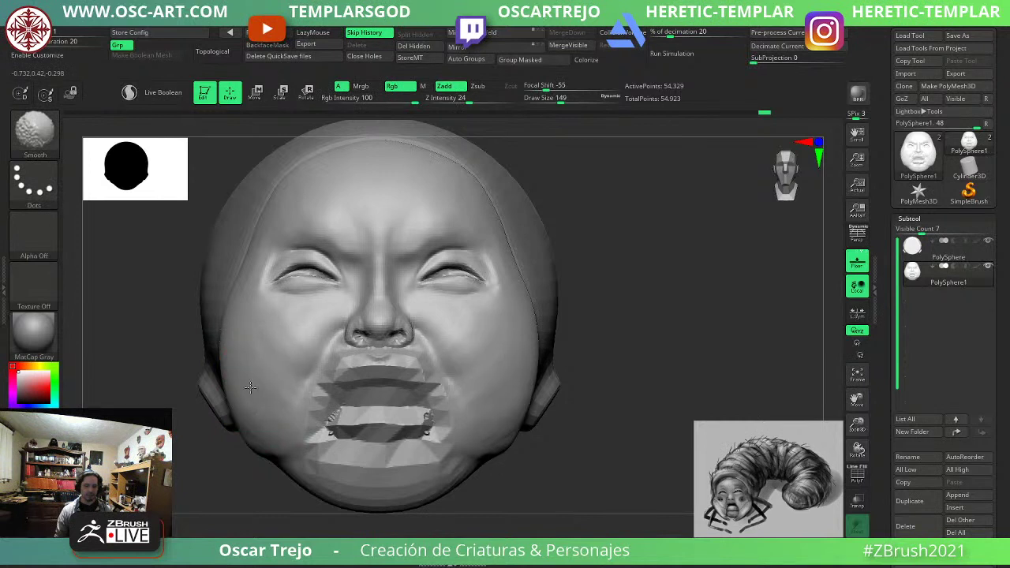
{"action": "left_click_drag", "start_coordinate": [265, 369], "coordinate": [287, 342], "text": "shift"}
Try to smooth the nose tip and nostrils, and undo the stroke.
{"action": "mouse_move", "coordinate": [615, 301]}
{"action": "left_mouse_down", "text": "alt"}
{"action": "mouse_move", "coordinate": [647, 293]}
{"action": "mouse_move", "coordinate": [637, 345]}
{"action": "left_mouse_up", "text": "alt"}
{"action": "key", "text": "bracketleft"}
{"action": "key", "text": "bracketleft"}
{"action": "key", "text": "bracketleft"}
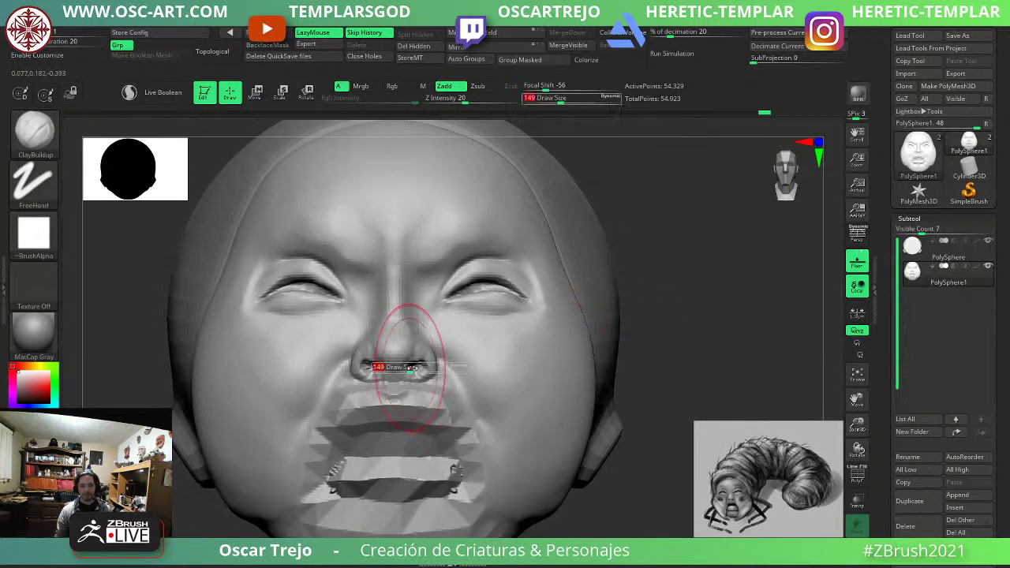
{"action": "mouse_move", "coordinate": [419, 364]}
{"action": "left_mouse_down", "text": "shift"}
{"action": "mouse_move", "coordinate": [424, 356]}
{"action": "mouse_move", "coordinate": [428, 367]}
{"action": "mouse_move", "coordinate": [391, 378]}
{"action": "mouse_move", "coordinate": [403, 365]}
{"action": "left_mouse_up", "text": "shift"}
{"action": "key", "text": "ctrl+z"}
Carve the creases below the inner eye corners with DamStandard at draw size 33.
{"action": "key", "text": "s"}
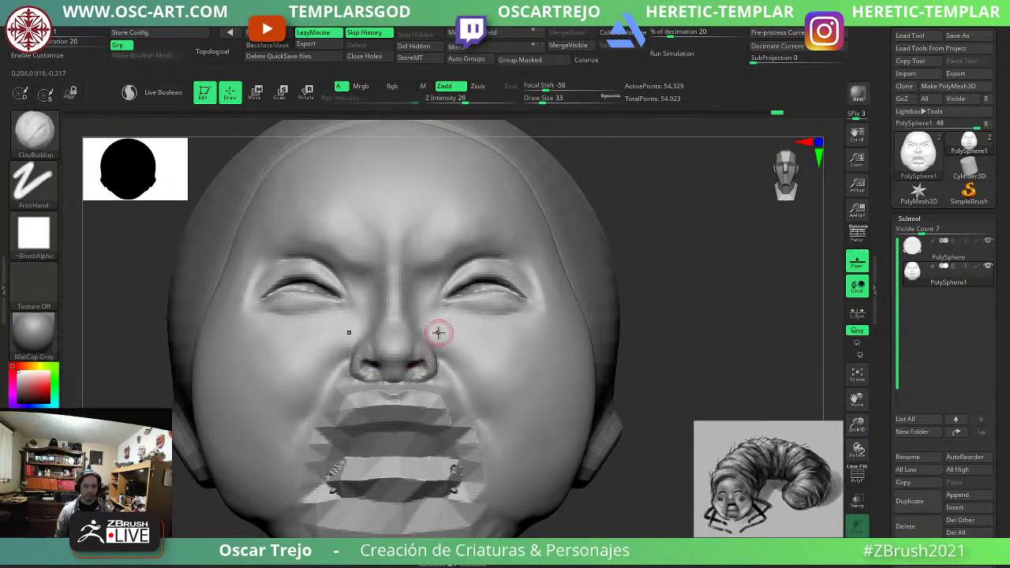
{"action": "key", "text": "b"}
{"action": "key", "text": "d"}
{"action": "key", "text": "s"}
{"action": "mouse_move", "coordinate": [466, 307]}
{"action": "left_mouse_down"}
{"action": "mouse_move", "coordinate": [517, 311]}
{"action": "mouse_move", "coordinate": [456, 308]}
{"action": "left_mouse_up"}
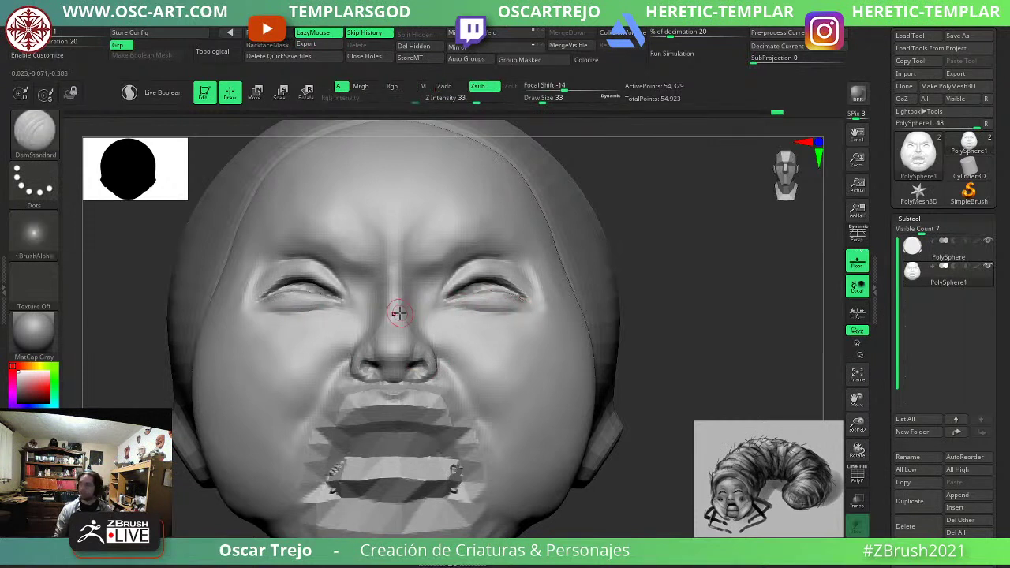
Reshape the outer corners of the eyes with the Move brush at draw sizes 90 and 83.
{"action": "left_click_drag", "start_coordinate": [679, 268], "coordinate": [642, 274]}
{"action": "key", "text": "b"}
{"action": "key", "text": "m"}
{"action": "key", "text": "v"}
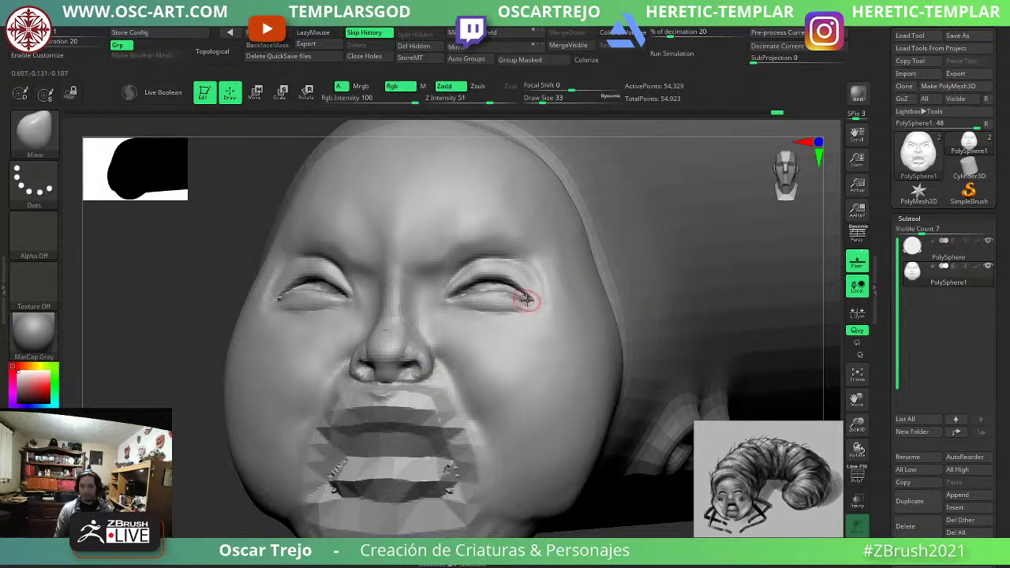
{"action": "key", "text": "s"}
{"action": "mouse_move", "coordinate": [525, 301]}
{"action": "left_mouse_down"}
{"action": "mouse_move", "coordinate": [535, 306]}
{"action": "mouse_move", "coordinate": [538, 289]}
{"action": "mouse_move", "coordinate": [524, 294]}
{"action": "left_mouse_up"}
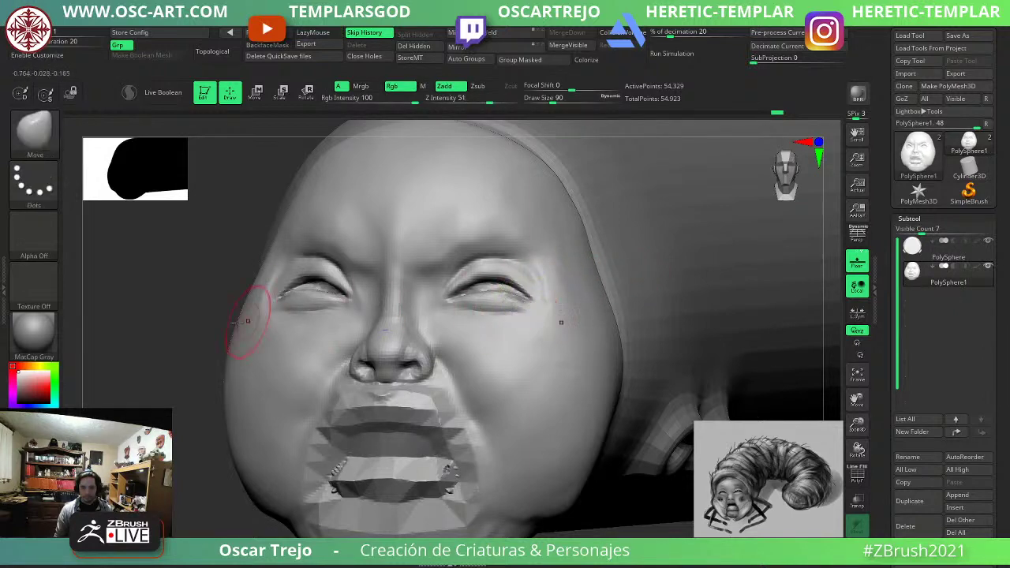
{"action": "left_click_drag", "start_coordinate": [199, 331], "coordinate": [120, 342]}
{"action": "mouse_move", "coordinate": [542, 293]}
{"action": "left_mouse_down"}
{"action": "mouse_move", "coordinate": [539, 313]}
{"action": "mouse_move", "coordinate": [549, 285]}
{"action": "mouse_move", "coordinate": [548, 314]}
{"action": "left_mouse_up"}
{"action": "left_click_drag", "start_coordinate": [196, 368], "coordinate": [272, 363], "text": "shift"}
{"action": "mouse_move", "coordinate": [521, 292]}
{"action": "left_mouse_down"}
{"action": "mouse_move", "coordinate": [529, 291]}
{"action": "mouse_move", "coordinate": [483, 293]}
{"action": "left_mouse_up"}
{"action": "key", "text": "s"}
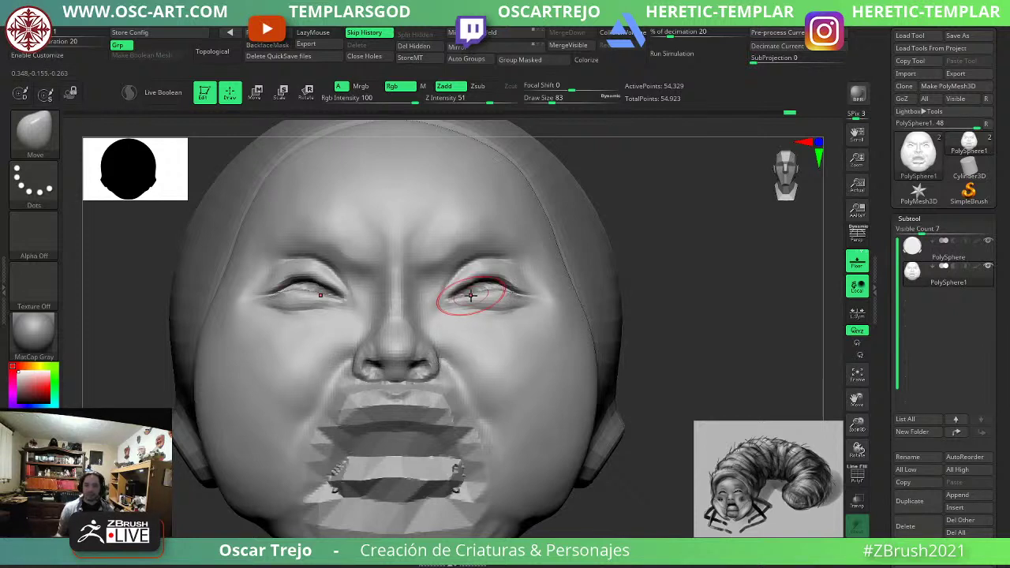
Adjust the eyelid line with Move Topological at draw size 74 and smooth the area below the eyes.
{"action": "left_click_drag", "start_coordinate": [685, 302], "coordinate": [672, 301]}
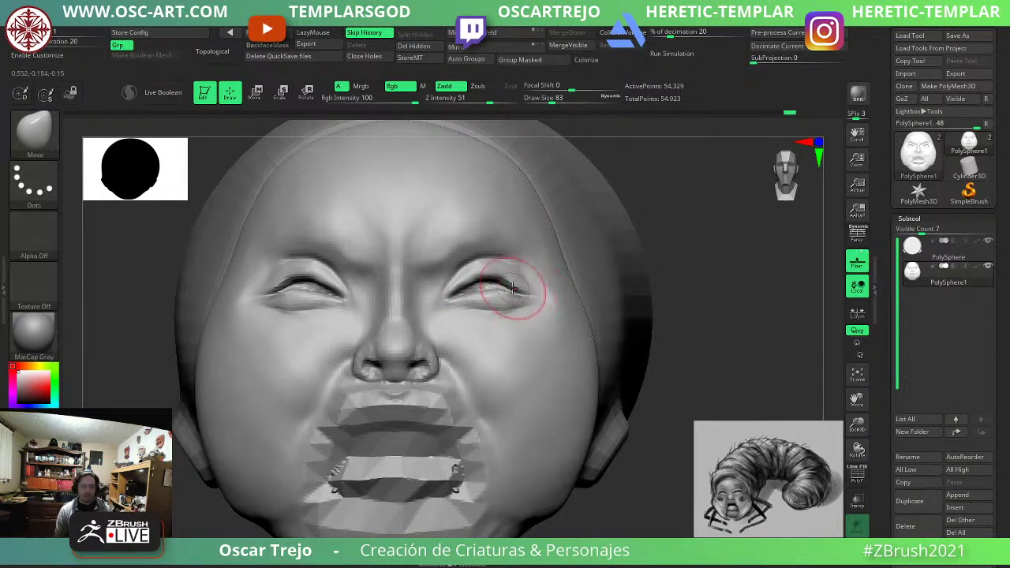
{"action": "key", "text": "b"}
{"action": "key", "text": "t"}
{"action": "key", "text": "d"}
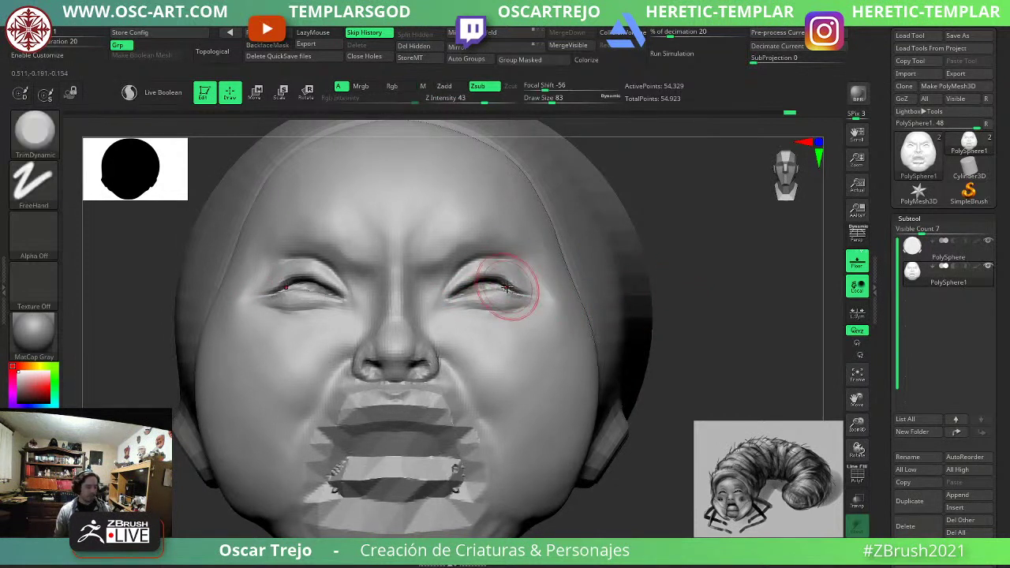
{"action": "key", "text": "b"}
{"action": "key", "text": "m"}
{"action": "key", "text": "t"}
{"action": "key", "text": "s"}
{"action": "left_click", "coordinate": [513, 285]}
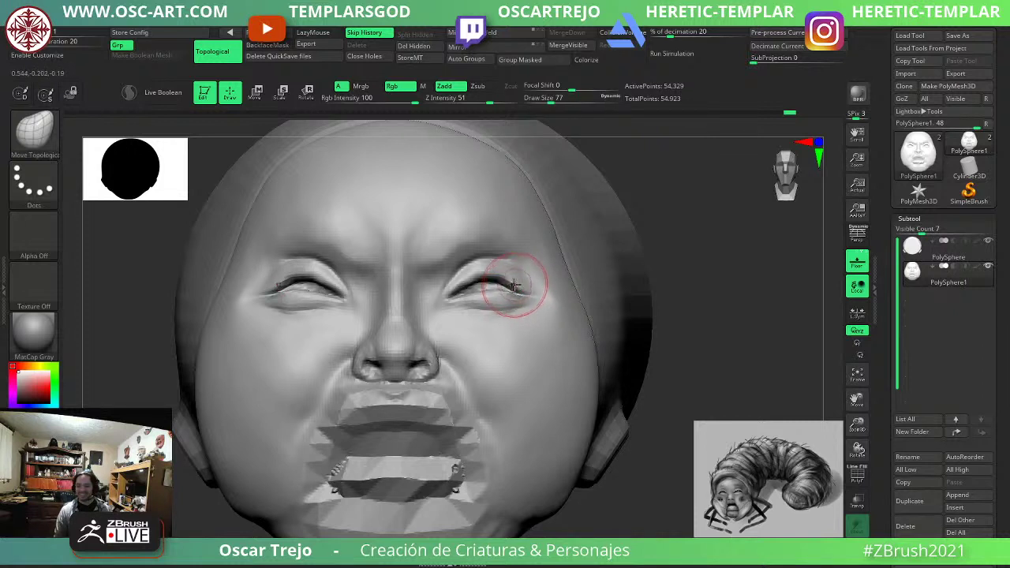
{"action": "key", "text": "s"}
{"action": "left_click", "coordinate": [514, 286]}
{"action": "mouse_move", "coordinate": [517, 285]}
{"action": "left_mouse_down"}
{"action": "mouse_move", "coordinate": [472, 296]}
{"action": "mouse_move", "coordinate": [490, 313]}
{"action": "left_mouse_up"}
{"action": "key", "text": "ctrl+z"}
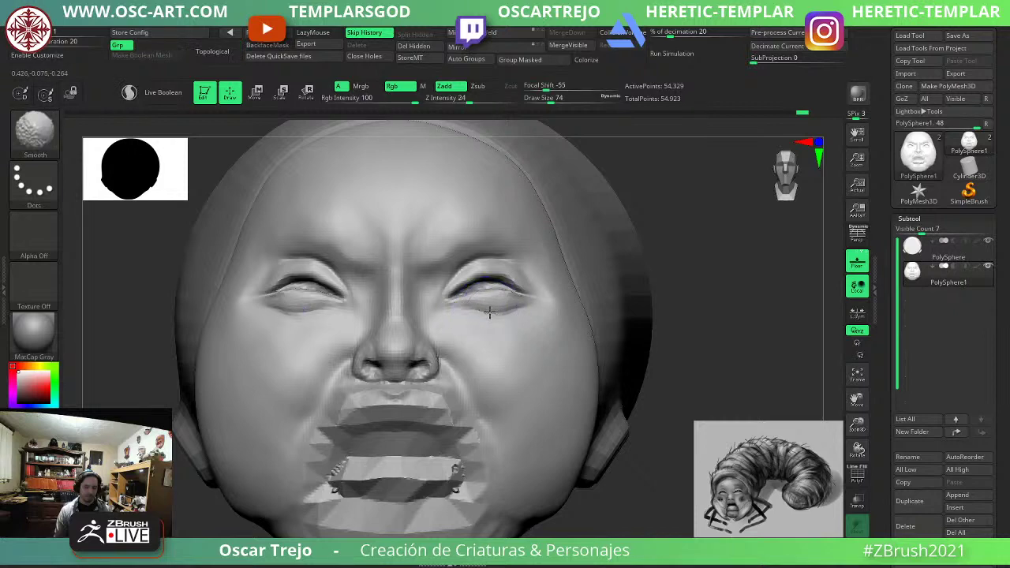
Carve the crease from the inner upper eyelids toward the nose bridge with DamStandard.
{"action": "left_click_drag", "start_coordinate": [687, 360], "coordinate": [651, 329], "text": "alt"}
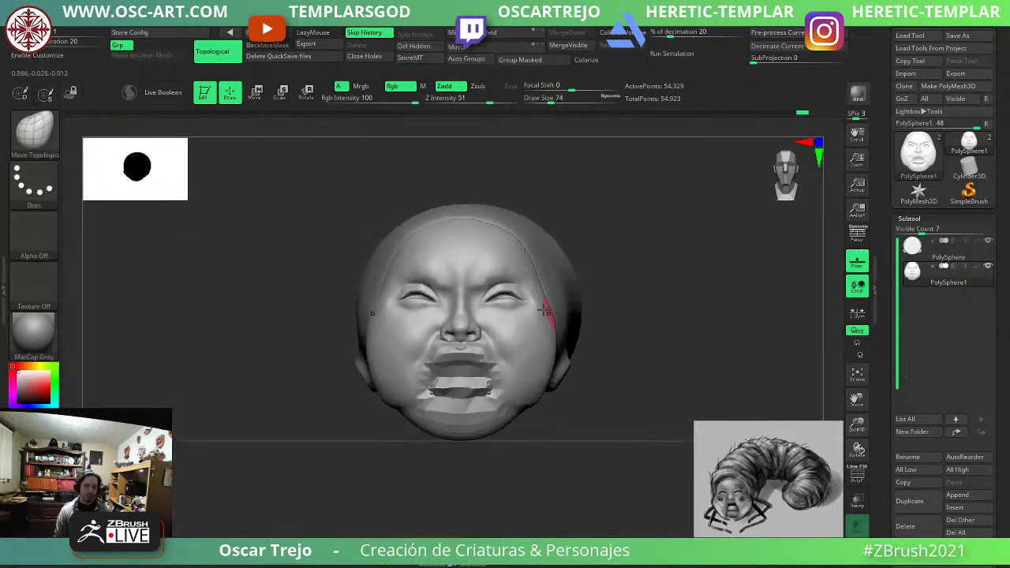
{"action": "mouse_move", "coordinate": [651, 234]}
{"action": "left_mouse_down", "text": "alt"}
{"action": "mouse_move", "coordinate": [626, 261]}
{"action": "mouse_move", "coordinate": [629, 355]}
{"action": "left_mouse_up", "text": "alt"}
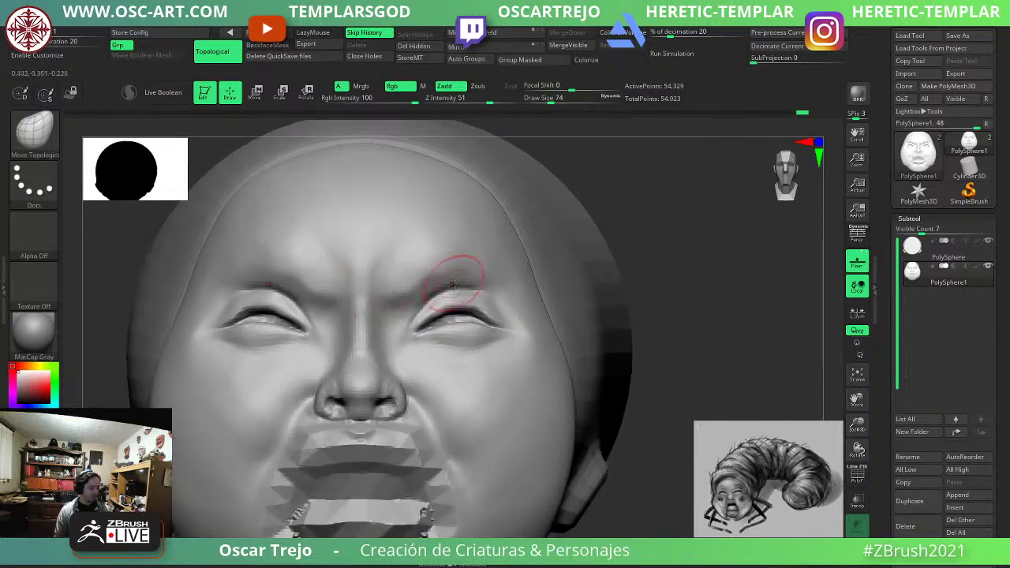
{"action": "key", "text": "b"}
{"action": "key", "text": "d"}
{"action": "key", "text": "s"}
{"action": "key", "text": "s"}
{"action": "left_click_drag", "start_coordinate": [421, 313], "coordinate": [388, 319]}
{"action": "key", "text": "s"}
Reshape the nose profile in side view with the Move brush at draw size 77.
{"action": "mouse_move", "coordinate": [668, 440]}
{"action": "left_mouse_down", "text": "alt"}
{"action": "mouse_move", "coordinate": [592, 389]}
{"action": "mouse_move", "coordinate": [631, 392]}
{"action": "mouse_move", "coordinate": [607, 442]}
{"action": "left_mouse_up", "text": "alt"}
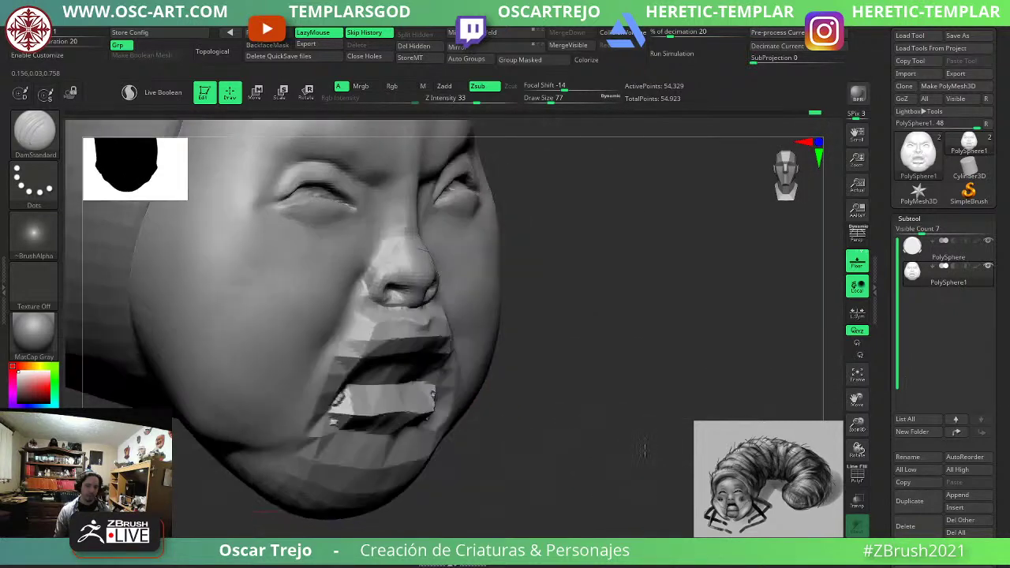
{"action": "mouse_move", "coordinate": [594, 387]}
{"action": "left_mouse_down"}
{"action": "mouse_move", "coordinate": [615, 378]}
{"action": "mouse_move", "coordinate": [587, 314]}
{"action": "left_mouse_up"}
{"action": "key", "text": "b"}
{"action": "key", "text": "m"}
{"action": "key", "text": "v"}
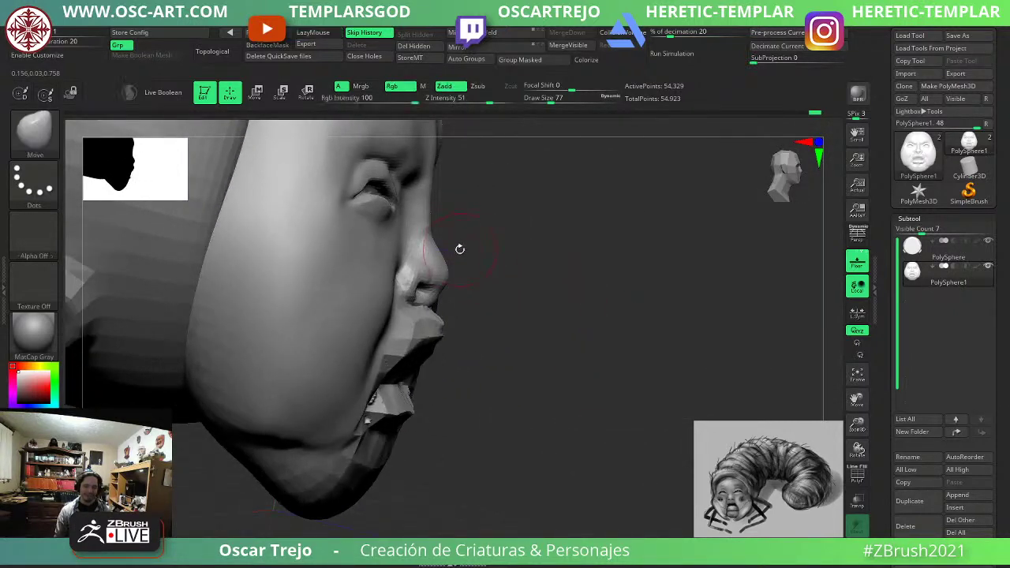
{"action": "left_click_drag", "start_coordinate": [460, 248], "coordinate": [447, 268]}
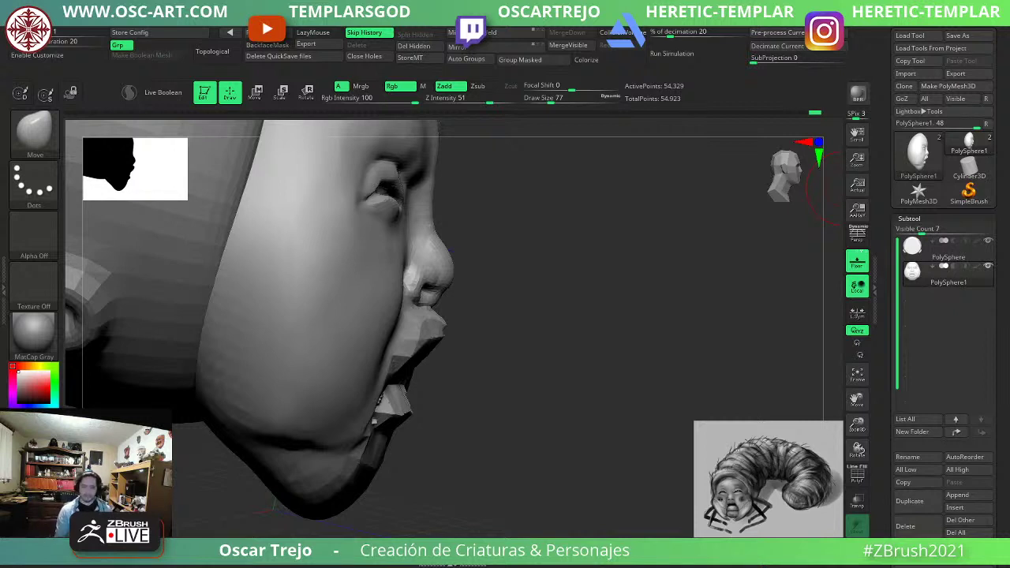
Try to pull the upper mouth corners into shape with the Move brush at draw size 74.
{"action": "left_click_drag", "start_coordinate": [620, 355], "coordinate": [509, 367]}
{"action": "left_click_drag", "start_coordinate": [702, 442], "coordinate": [646, 386], "text": "alt"}
{"action": "left_click", "coordinate": [549, 99]}
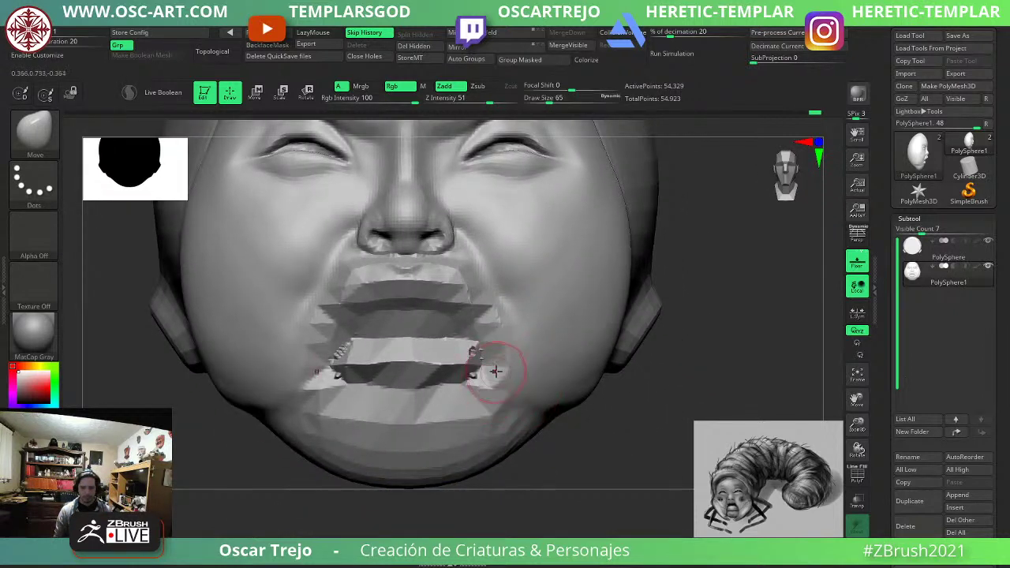
{"action": "key", "text": "s"}
{"action": "left_click", "coordinate": [489, 309]}
{"action": "left_click_drag", "start_coordinate": [479, 300], "coordinate": [475, 311]}
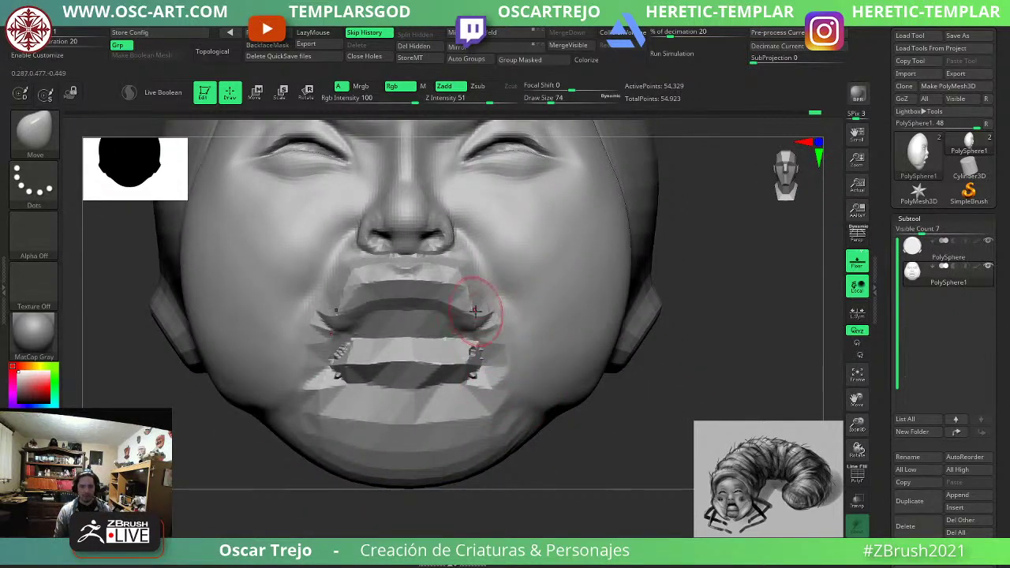
{"action": "key", "text": "ctrl+z"}
Carve the mouth corners and the skin beside them with DamStandard, and smooth the jagged edges at draw size 83.
{"action": "key", "text": "b"}
{"action": "key", "text": "d"}
{"action": "key", "text": "s"}
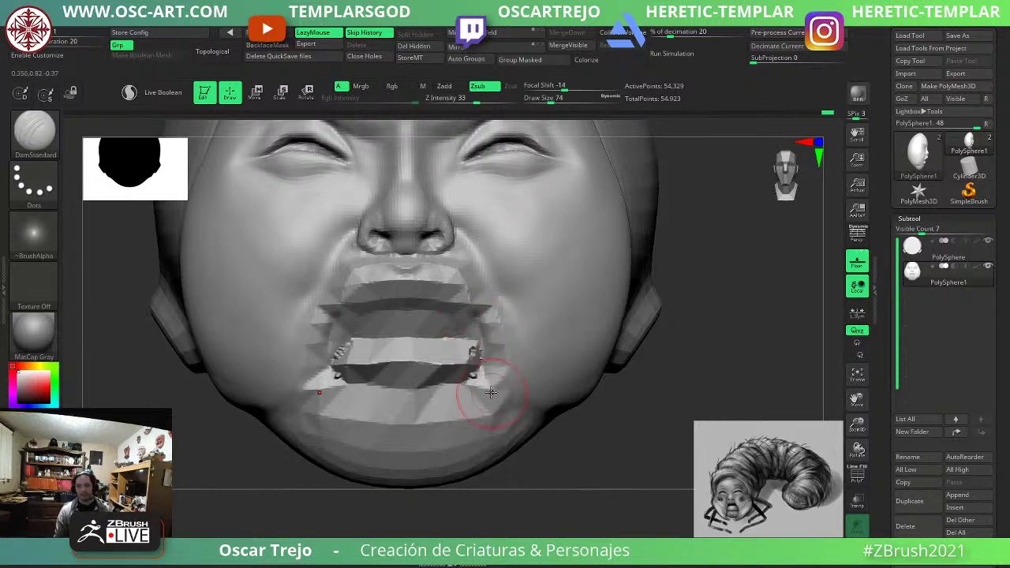
{"action": "mouse_move", "coordinate": [476, 374]}
{"action": "left_mouse_down"}
{"action": "mouse_move", "coordinate": [499, 402]}
{"action": "mouse_move", "coordinate": [494, 387]}
{"action": "mouse_move", "coordinate": [505, 393]}
{"action": "left_mouse_up"}
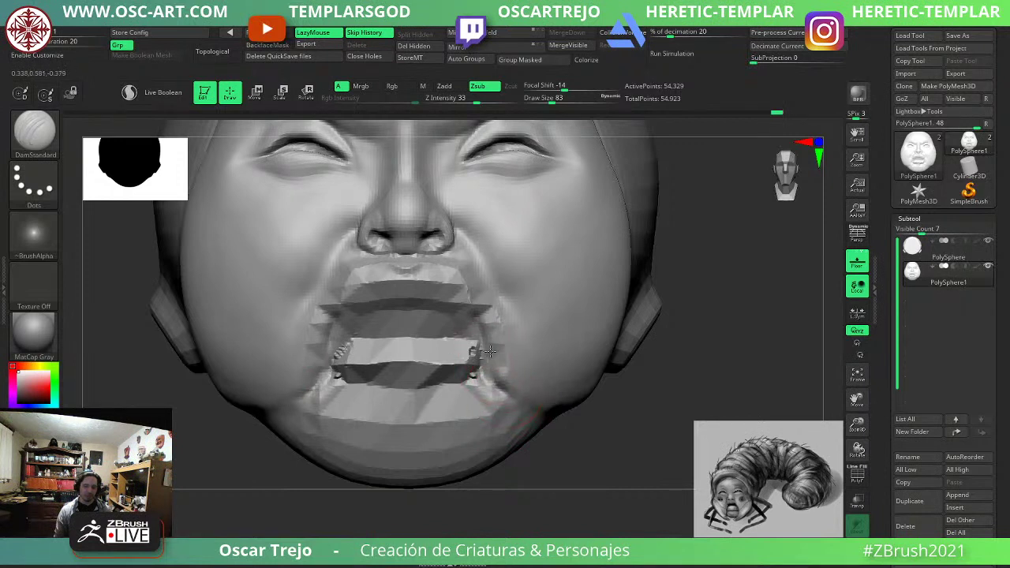
{"action": "left_click_drag", "start_coordinate": [490, 352], "coordinate": [491, 319]}
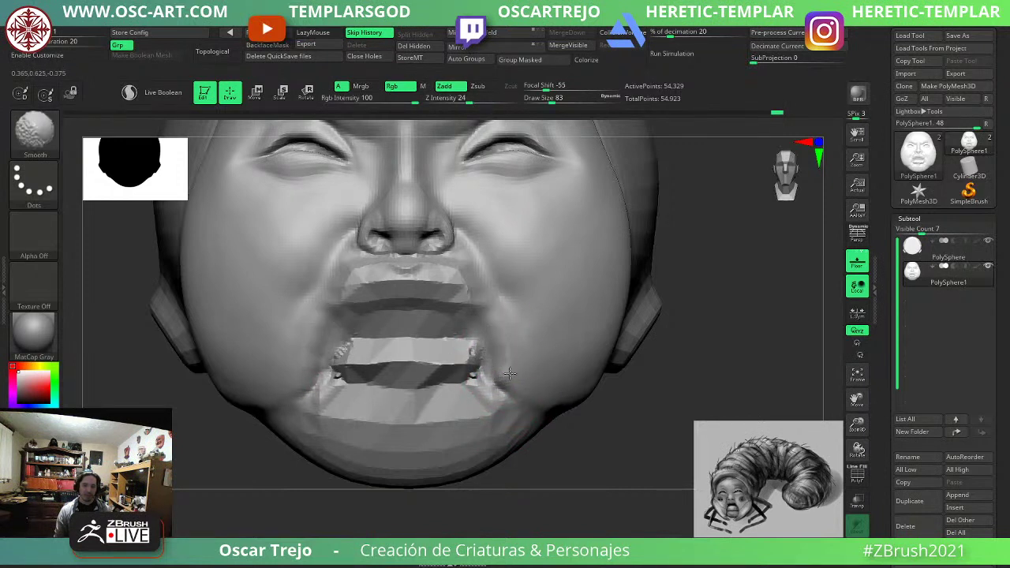
Define the fold running from the mouth corners to the jaw at draw size 74 and smooth it.
{"action": "mouse_move", "coordinate": [562, 444]}
{"action": "left_mouse_down", "text": "alt"}
{"action": "mouse_move", "coordinate": [555, 428]}
{"action": "mouse_move", "coordinate": [514, 419]}
{"action": "mouse_move", "coordinate": [498, 398]}
{"action": "left_mouse_up", "text": "alt"}
{"action": "key", "text": "s"}
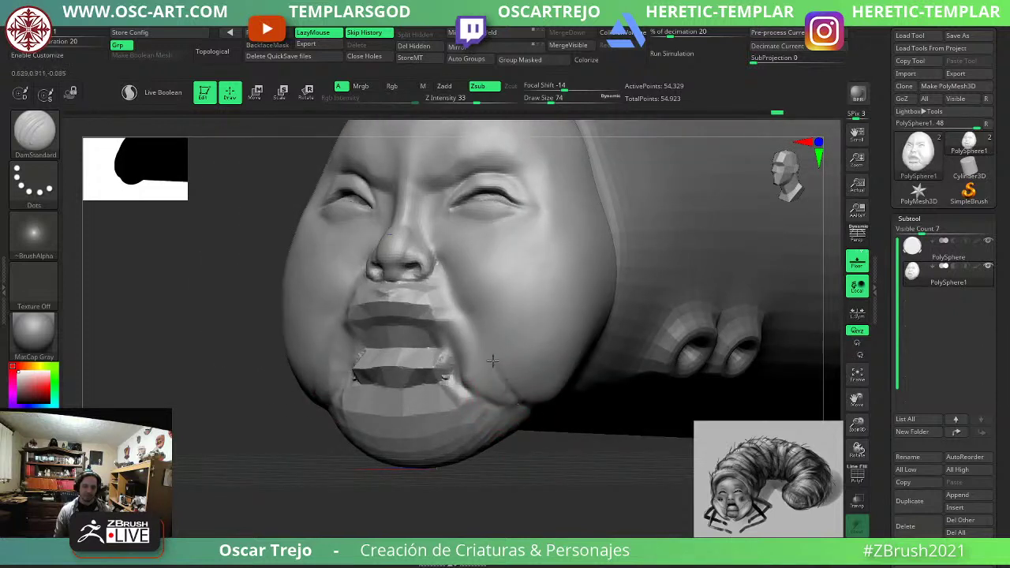
{"action": "left_click_drag", "start_coordinate": [454, 300], "coordinate": [487, 358], "text": "shift"}
{"action": "mouse_move", "coordinate": [517, 480]}
{"action": "left_mouse_down", "text": "shift"}
{"action": "mouse_move", "coordinate": [550, 494]}
{"action": "mouse_move", "coordinate": [550, 477]}
{"action": "mouse_move", "coordinate": [548, 505]}
{"action": "left_mouse_up", "text": "shift"}
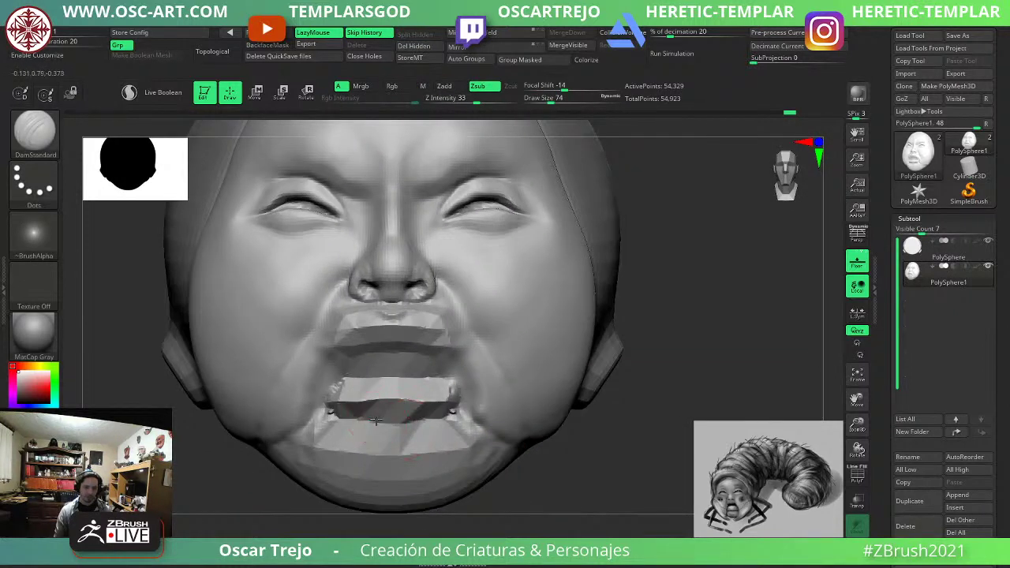
Carve the lower mouth edge and the arched opening under the upper lip with DamStandard, reducing the draw size to 65.
{"action": "left_click_drag", "start_coordinate": [386, 423], "coordinate": [447, 419]}
{"action": "key", "text": "s"}
{"action": "key", "text": "s"}
{"action": "mouse_move", "coordinate": [407, 333]}
{"action": "left_mouse_down"}
{"action": "mouse_move", "coordinate": [428, 316]}
{"action": "mouse_move", "coordinate": [445, 336]}
{"action": "mouse_move", "coordinate": [426, 348]}
{"action": "mouse_move", "coordinate": [479, 424]}
{"action": "left_mouse_up"}
{"action": "key", "text": "s"}
{"action": "mouse_move", "coordinate": [577, 479]}
{"action": "left_mouse_down", "text": "alt"}
{"action": "mouse_move", "coordinate": [542, 457]}
{"action": "mouse_move", "coordinate": [617, 500]}
{"action": "left_mouse_up", "text": "alt"}
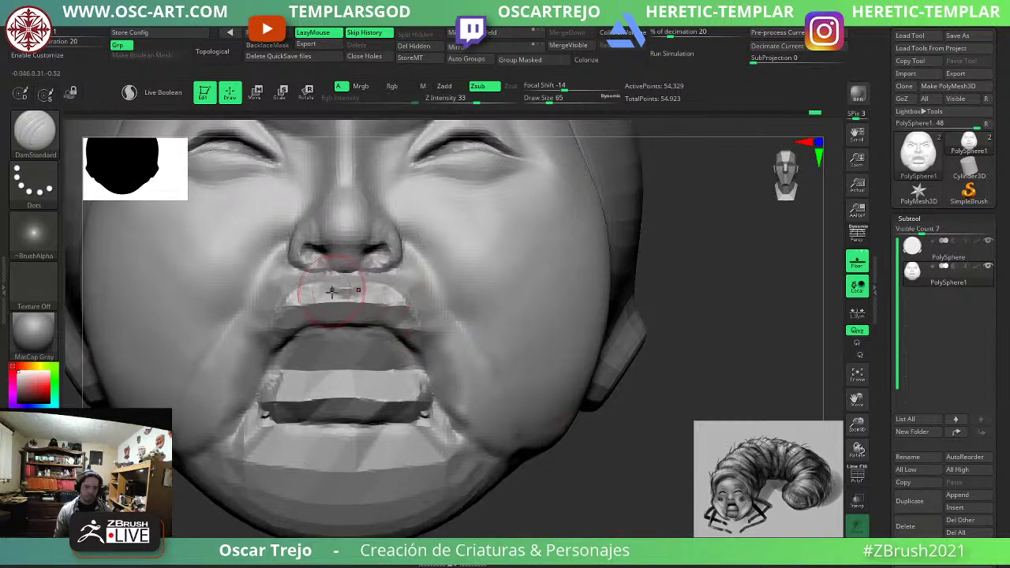
Build up and round the upper lip with ClayBuildup, reducing the draw size to 49.
{"action": "key", "text": "b"}
{"action": "key", "text": "c"}
{"action": "key", "text": "b"}
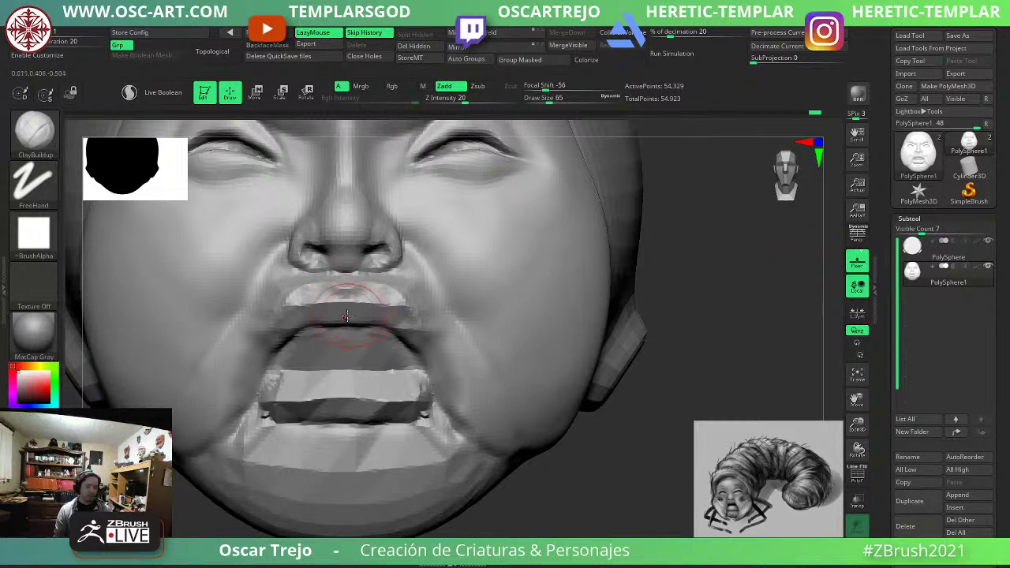
{"action": "key", "text": "s"}
{"action": "left_click_drag", "start_coordinate": [353, 309], "coordinate": [347, 309]}
{"action": "mouse_move", "coordinate": [347, 300]}
{"action": "left_mouse_down"}
{"action": "mouse_move", "coordinate": [409, 330]}
{"action": "mouse_move", "coordinate": [359, 314]}
{"action": "mouse_move", "coordinate": [414, 317]}
{"action": "left_mouse_up"}
{"action": "key", "text": "s"}
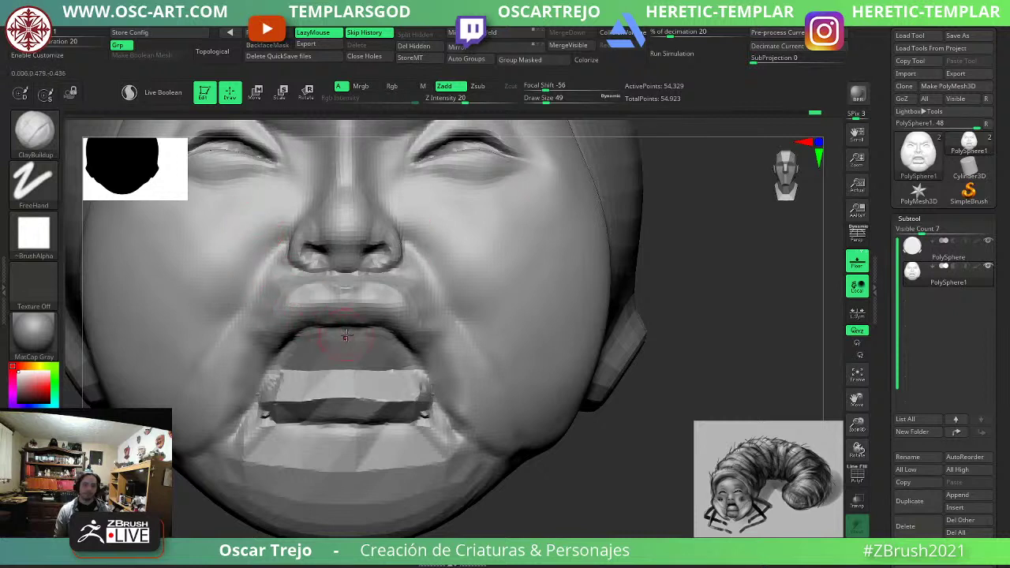
{"action": "mouse_move", "coordinate": [397, 294]}
{"action": "left_mouse_down"}
{"action": "mouse_move", "coordinate": [364, 305]}
{"action": "mouse_move", "coordinate": [358, 330]}
{"action": "left_mouse_up"}
Sharpen the upper lip's underside with DamStandard at draw size 49 and build up the upper mouth interior with ClayBuildup at 68.
{"action": "key", "text": "b"}
{"action": "key", "text": "d"}
{"action": "key", "text": "s"}
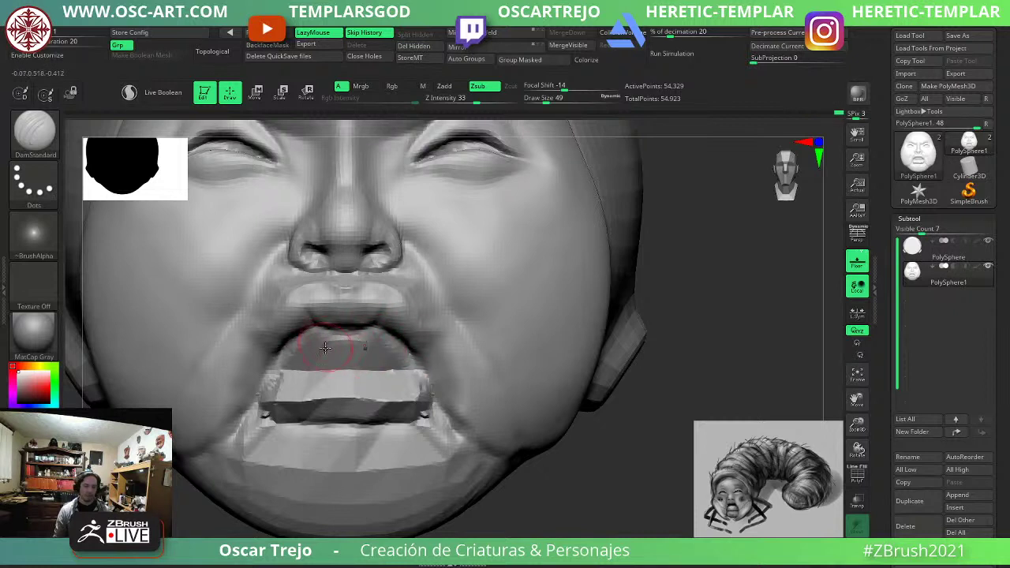
{"action": "key", "text": "b"}
{"action": "key", "text": "c"}
{"action": "key", "text": "b"}
{"action": "key", "text": "s"}
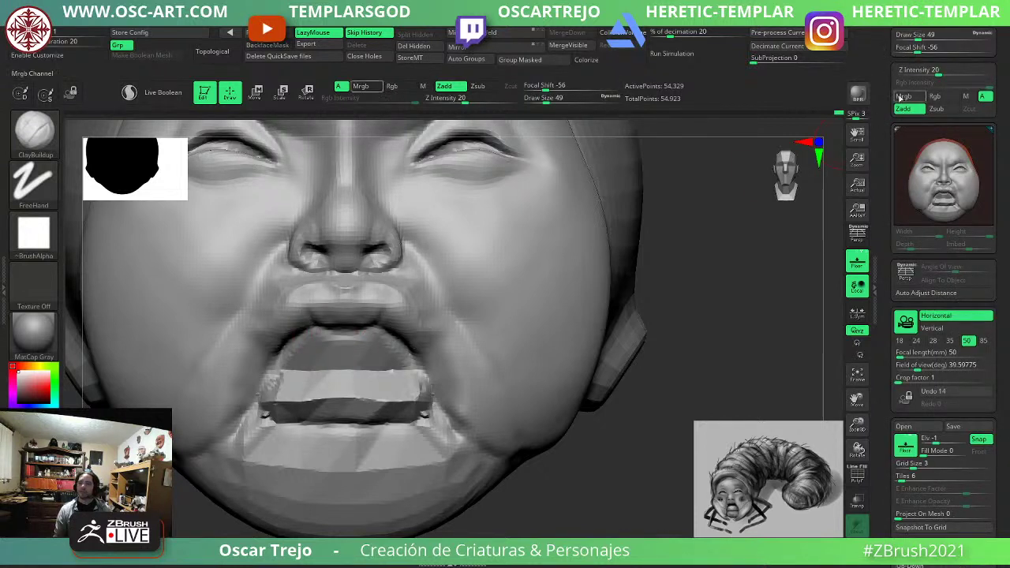
{"action": "left_click", "coordinate": [900, 20]}
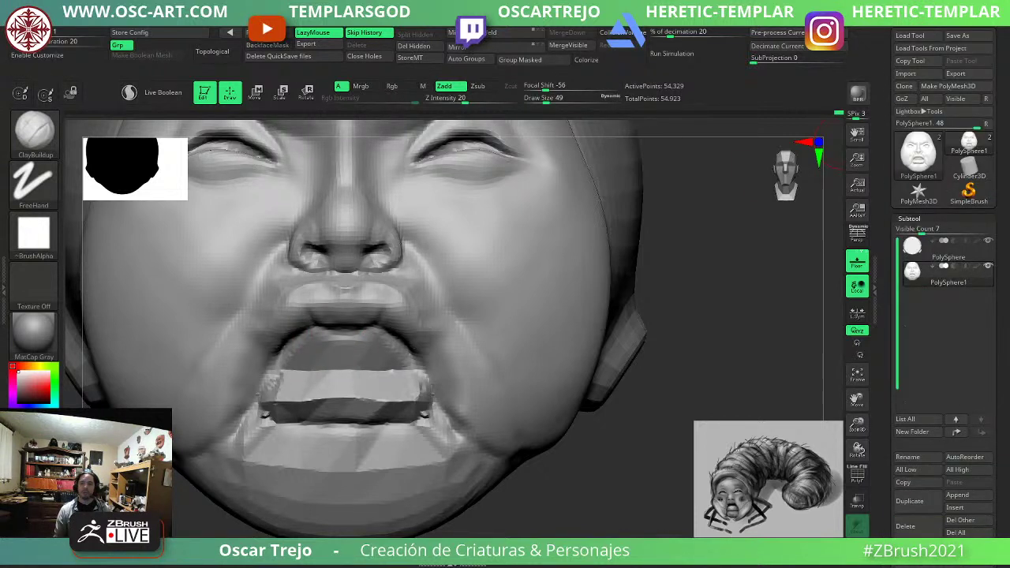
{"action": "key", "text": "]"}
{"action": "key", "text": "]"}
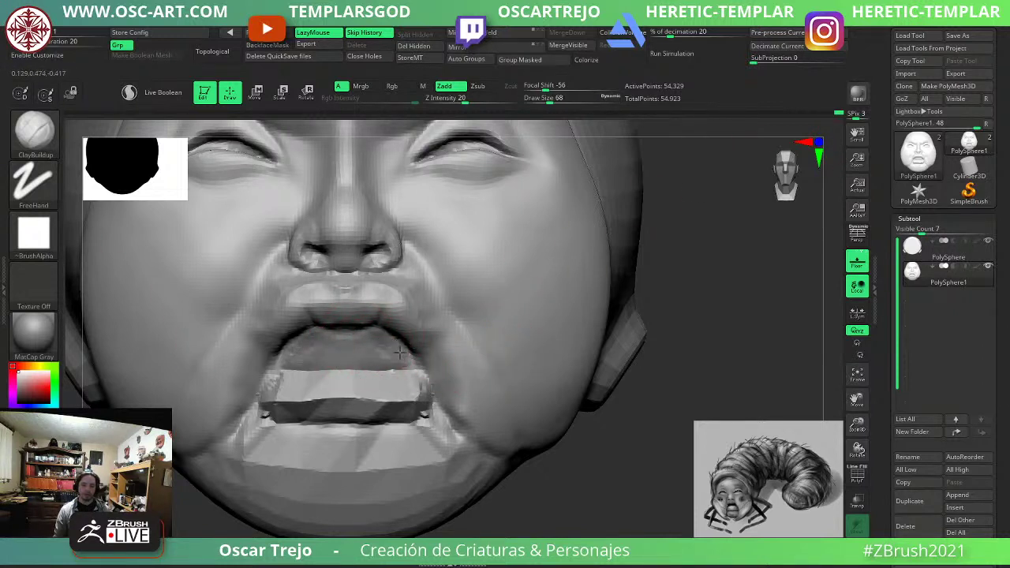
{"action": "mouse_move", "coordinate": [349, 333]}
{"action": "left_mouse_down"}
{"action": "mouse_move", "coordinate": [386, 345]}
{"action": "mouse_move", "coordinate": [357, 350]}
{"action": "left_mouse_up"}
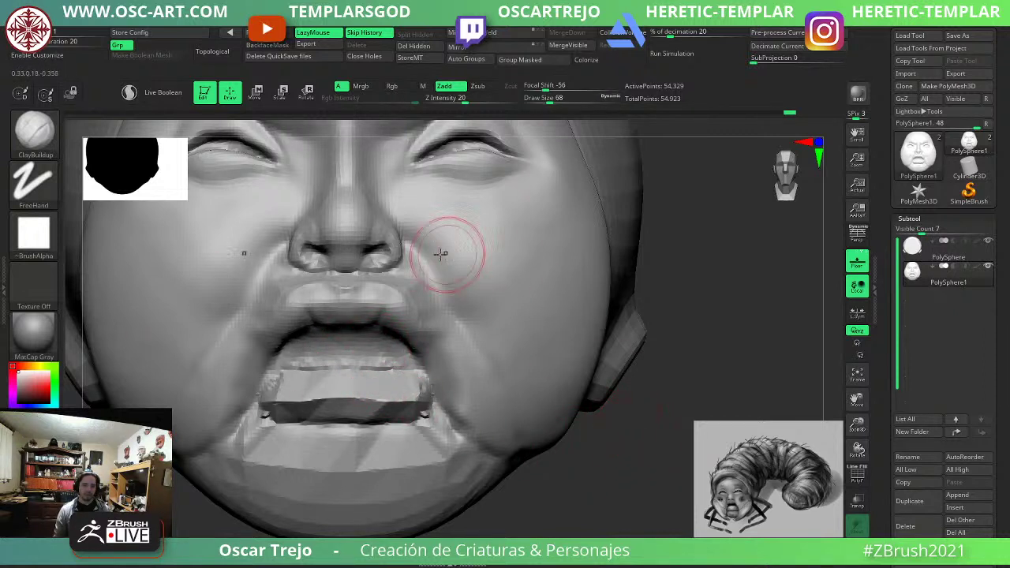
Refine the upper lip corners with DamStandard at draw size 44 and smooth the skin between the nose and mouth.
{"action": "left_click_drag", "start_coordinate": [676, 447], "coordinate": [416, 412]}
{"action": "left_click_drag", "start_coordinate": [175, 418], "coordinate": [223, 415]}
{"action": "key", "text": "b"}
{"action": "key", "text": "d"}
{"action": "key", "text": "s"}
{"action": "key", "text": "s"}
{"action": "left_click", "coordinate": [421, 314]}
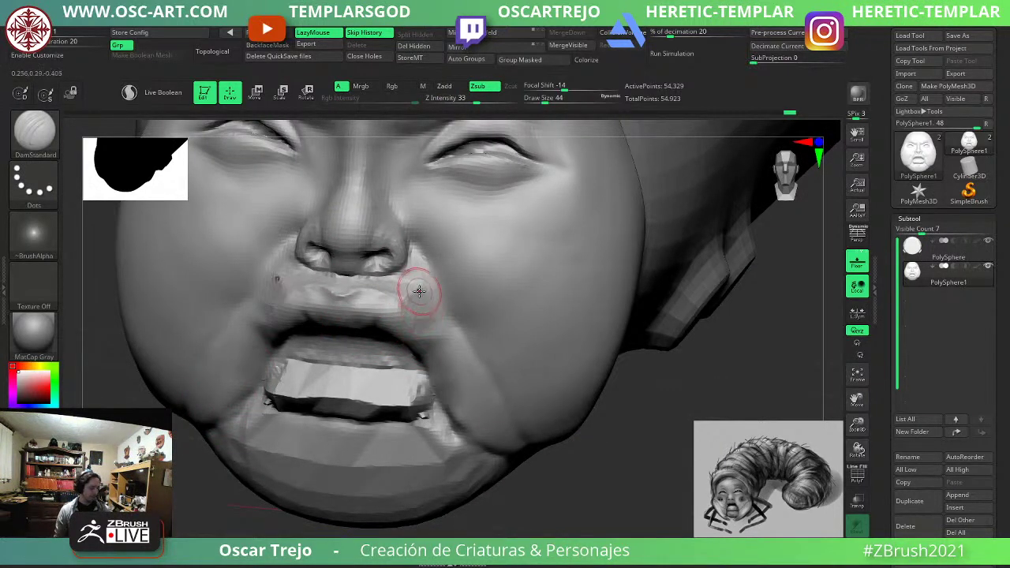
{"action": "left_click_drag", "start_coordinate": [419, 290], "coordinate": [410, 289], "text": "shift"}
{"action": "left_click_drag", "start_coordinate": [431, 340], "coordinate": [432, 344], "text": "shift"}
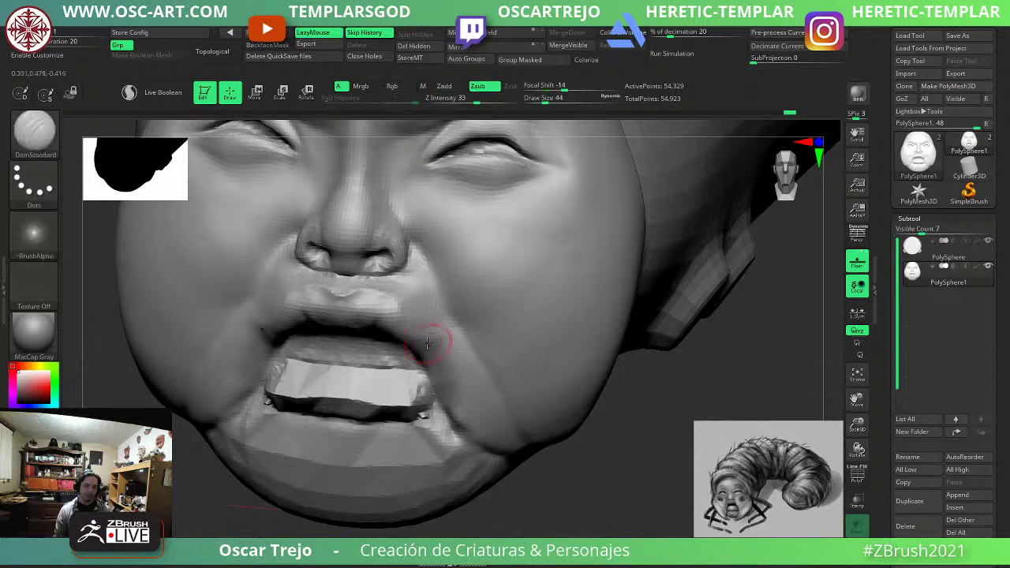
{"action": "mouse_move", "coordinate": [384, 278]}
{"action": "left_mouse_down", "text": "shift"}
{"action": "mouse_move", "coordinate": [408, 265]}
{"action": "mouse_move", "coordinate": [413, 288]}
{"action": "left_mouse_up", "text": "shift"}
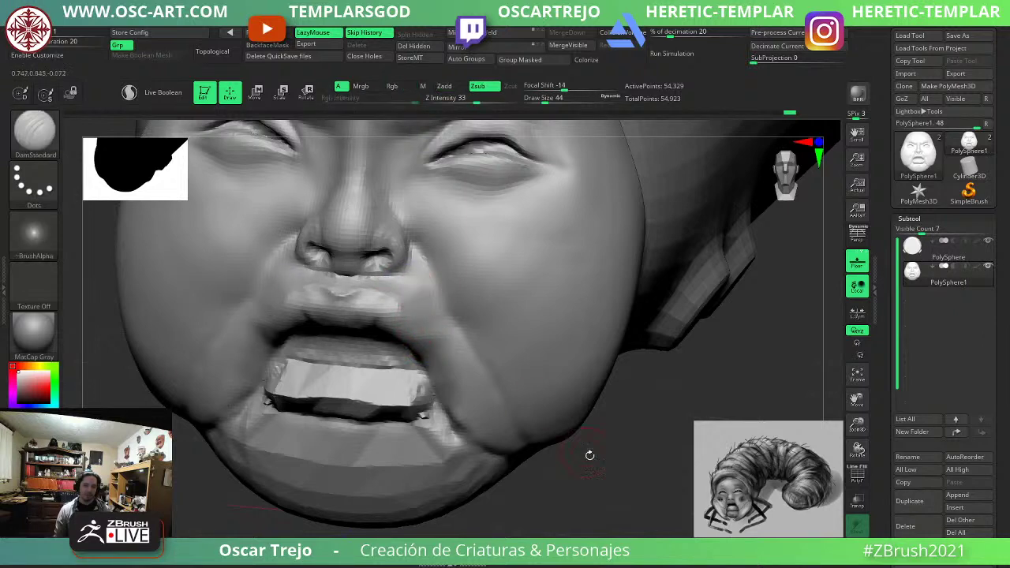
Smooth the nostrils and refine the folds running from the nose past the mouth in front view.
{"action": "mouse_move", "coordinate": [590, 455]}
{"action": "left_mouse_down", "text": "shift"}
{"action": "mouse_move", "coordinate": [611, 448]}
{"action": "mouse_move", "coordinate": [663, 308]}
{"action": "mouse_move", "coordinate": [632, 332]}
{"action": "mouse_move", "coordinate": [631, 410]}
{"action": "left_mouse_up", "text": "shift"}
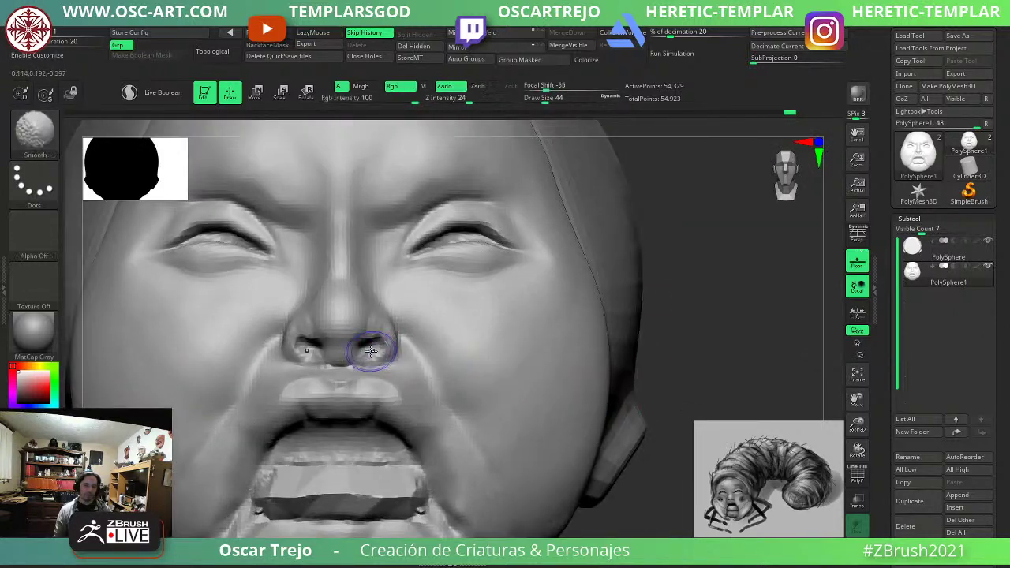
{"action": "mouse_move", "coordinate": [366, 353]}
{"action": "left_mouse_down", "text": "shift"}
{"action": "mouse_move", "coordinate": [379, 338]}
{"action": "mouse_move", "coordinate": [387, 364]}
{"action": "mouse_move", "coordinate": [416, 380]}
{"action": "left_mouse_up", "text": "shift"}
{"action": "mouse_move", "coordinate": [407, 341]}
{"action": "left_mouse_down"}
{"action": "mouse_move", "coordinate": [436, 385]}
{"action": "mouse_move", "coordinate": [413, 333]}
{"action": "mouse_move", "coordinate": [453, 414]}
{"action": "left_mouse_up"}
{"action": "key", "text": "f"}
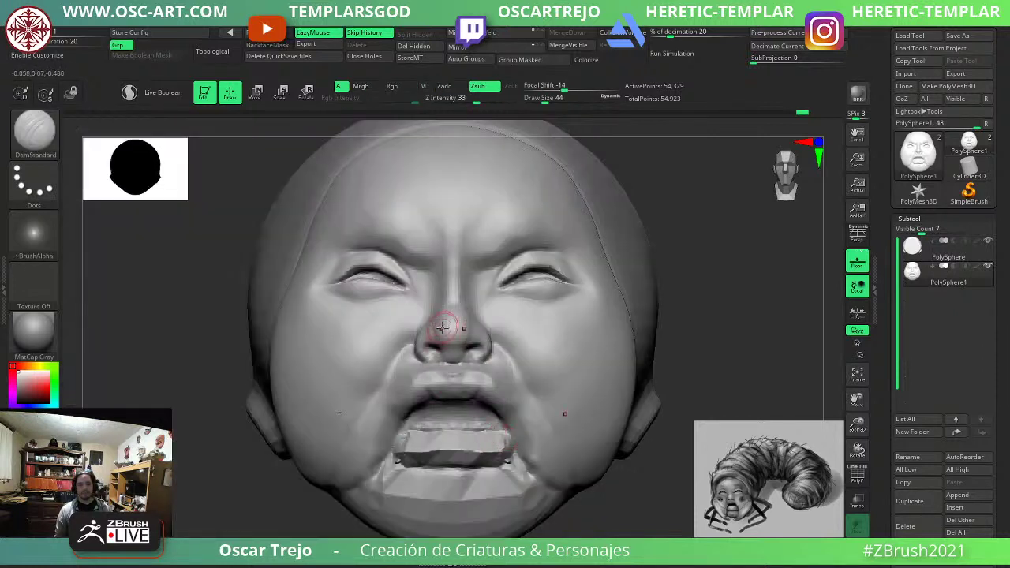
{"action": "left_click_drag", "start_coordinate": [641, 461], "coordinate": [608, 402], "text": "alt"}
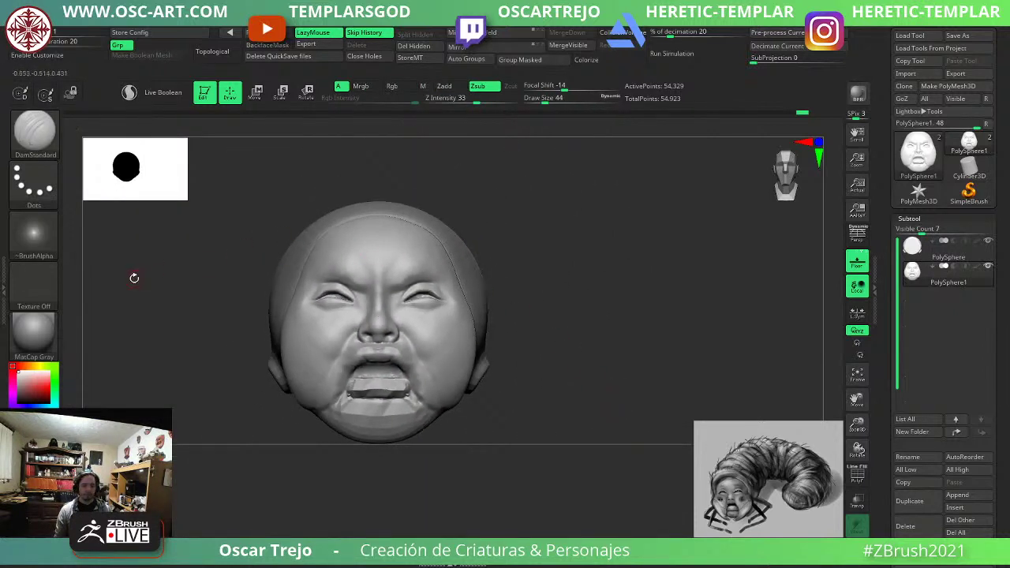
Change the model's material to zbro_clayset_s03 and check the face from a three-quarter view.
{"action": "key", "text": "m"}
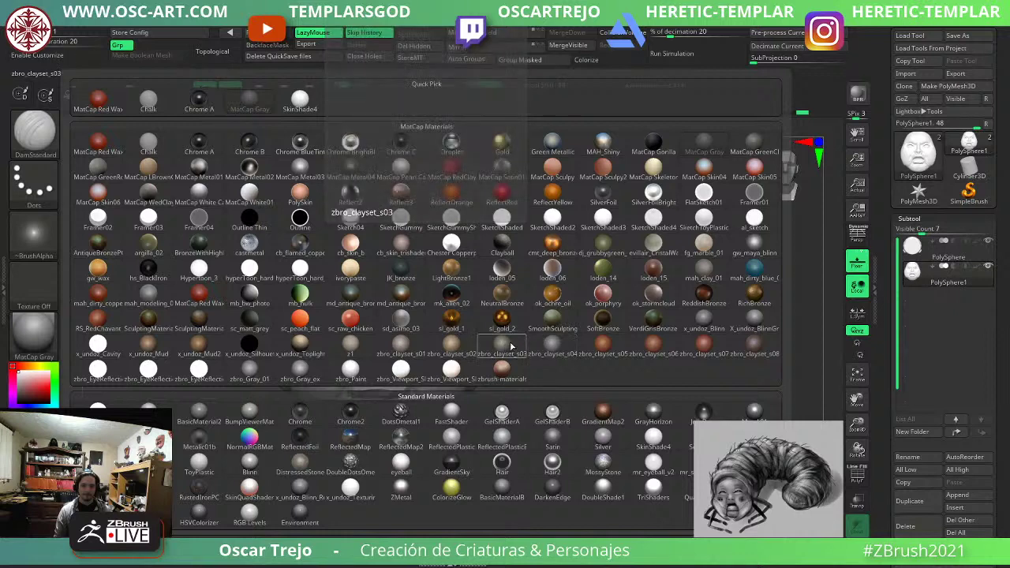
{"action": "left_click", "coordinate": [507, 345]}
{"action": "mouse_move", "coordinate": [570, 368]}
{"action": "left_mouse_down"}
{"action": "mouse_move", "coordinate": [212, 413]}
{"action": "mouse_move", "coordinate": [330, 392]}
{"action": "left_mouse_up"}
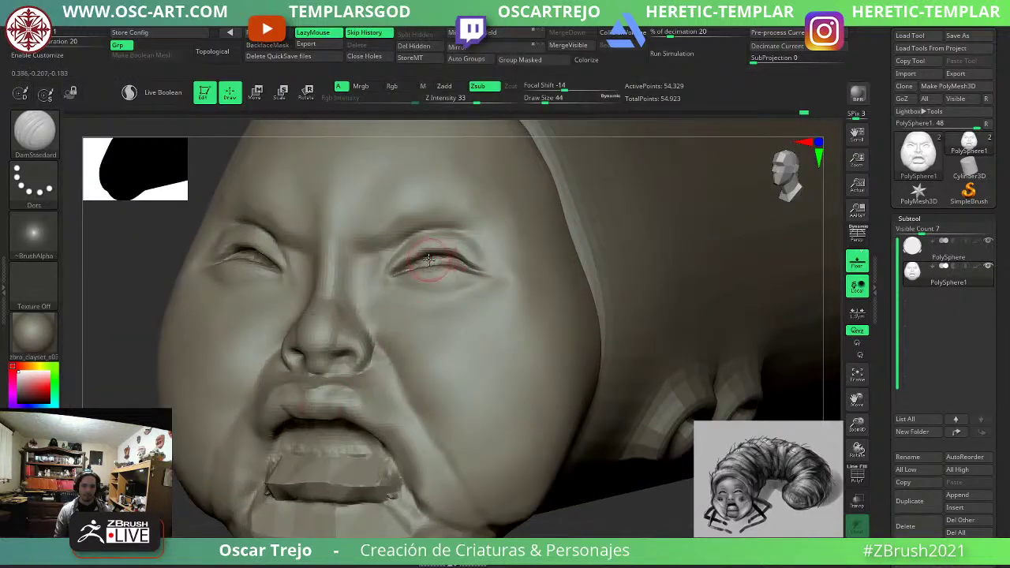
Try to carve a crease from the inner eye corner toward the nose with DamStandard, and undo the stroke.
{"action": "key", "text": "["}
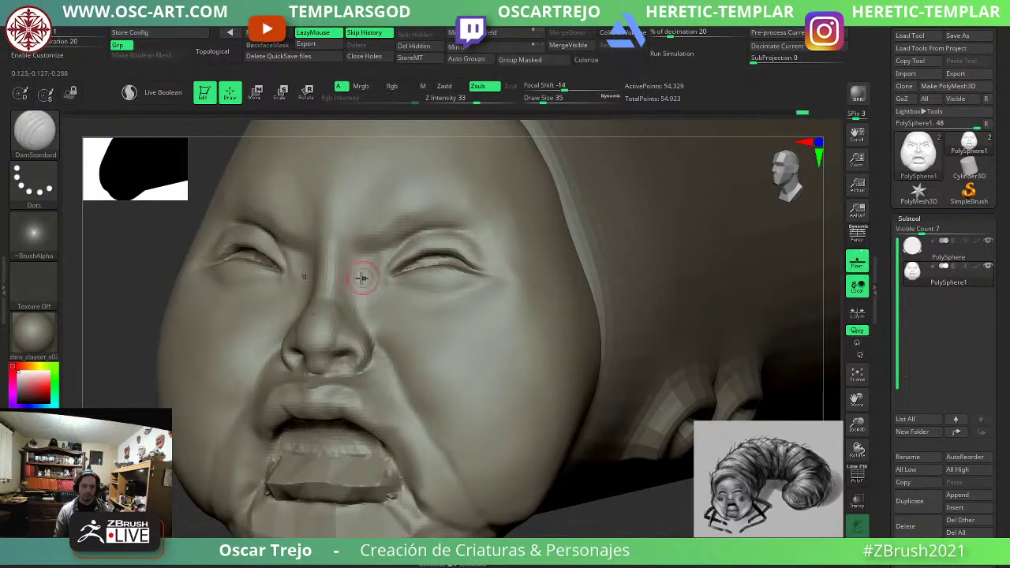
{"action": "key", "text": "["}
{"action": "left_click_drag", "start_coordinate": [383, 281], "coordinate": [354, 298]}
{"action": "key", "text": "b"}
{"action": "key", "text": "s"}
{"action": "key", "text": "t"}
{"action": "key", "text": "]"}
{"action": "key", "text": "]"}
{"action": "key", "text": "]"}
{"action": "key", "text": "]"}
{"action": "key", "text": "ctrl+z"}
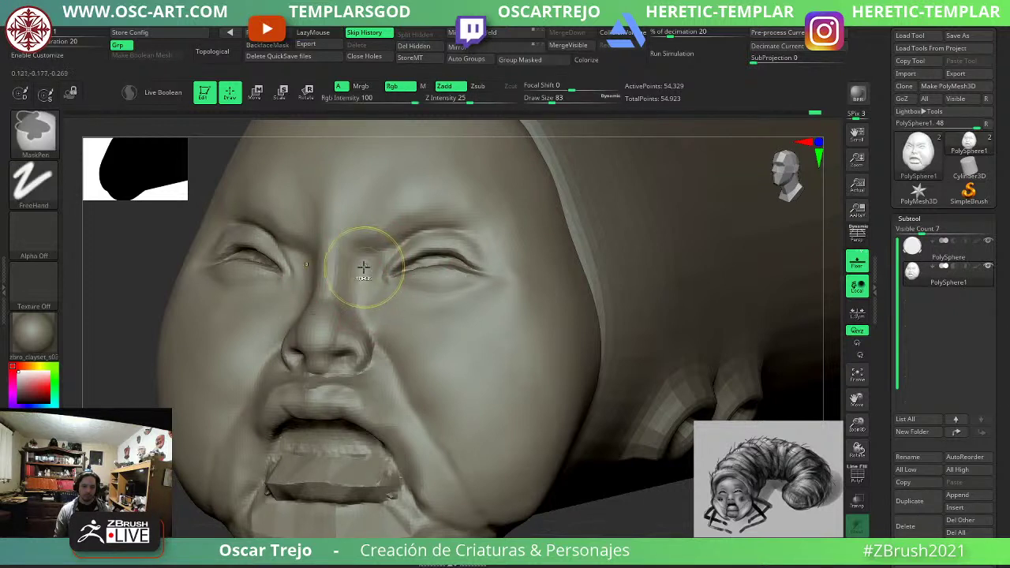
Fill out the area between the nose bridge and the inner eye corners with ClayBuildup at draw size 104.
{"action": "key", "text": "b"}
{"action": "key", "text": "c"}
{"action": "key", "text": "b"}
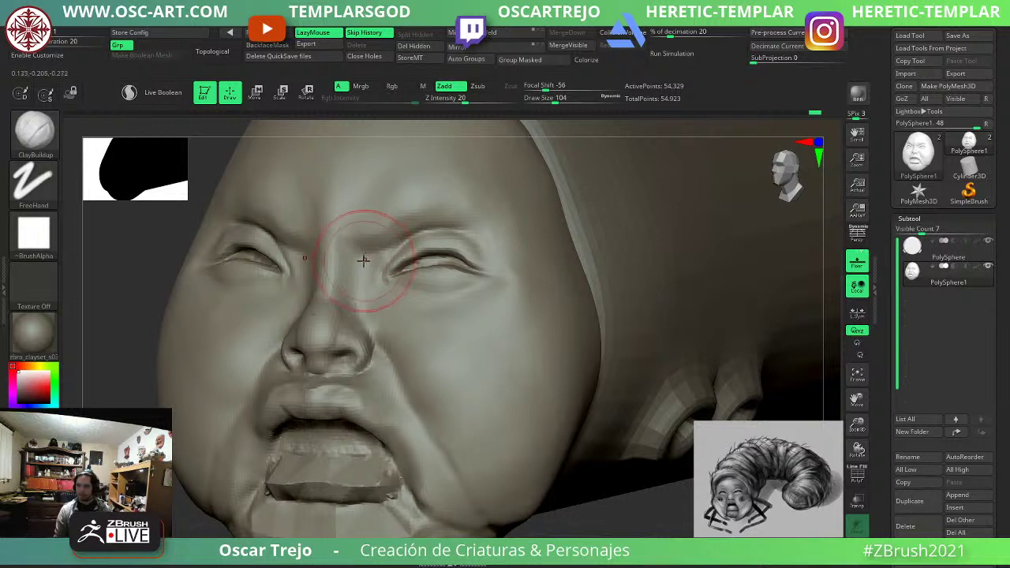
{"action": "left_click_drag", "start_coordinate": [347, 253], "coordinate": [338, 284]}
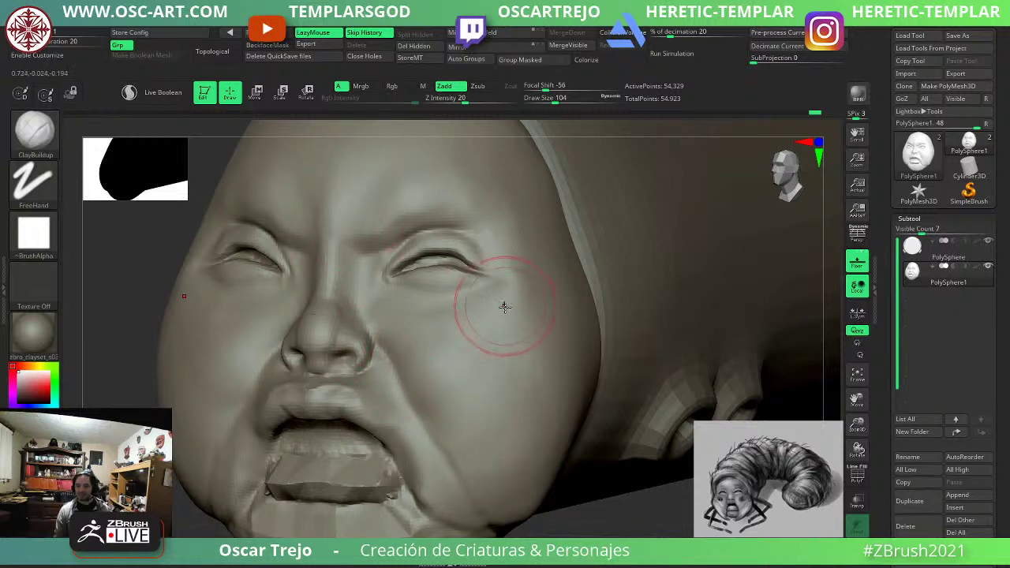
Build up the outer cheekbone and temple beside the eye with ClayBuildup at draw sizes 101 and 136.
{"action": "key", "text": "s"}
{"action": "key", "text": "s"}
{"action": "left_click", "coordinate": [523, 244]}
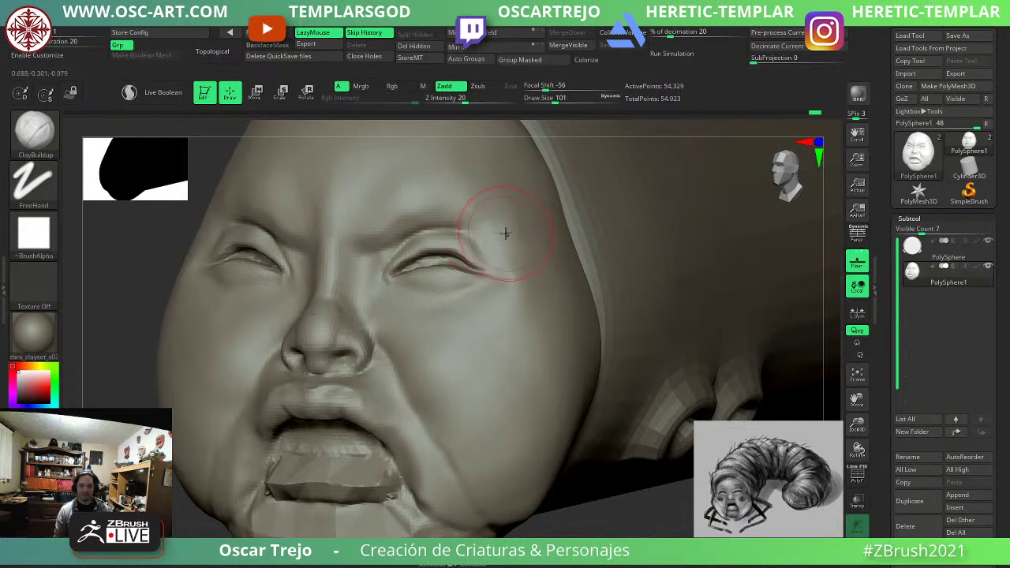
{"action": "key", "text": "s"}
{"action": "left_click", "coordinate": [540, 285]}
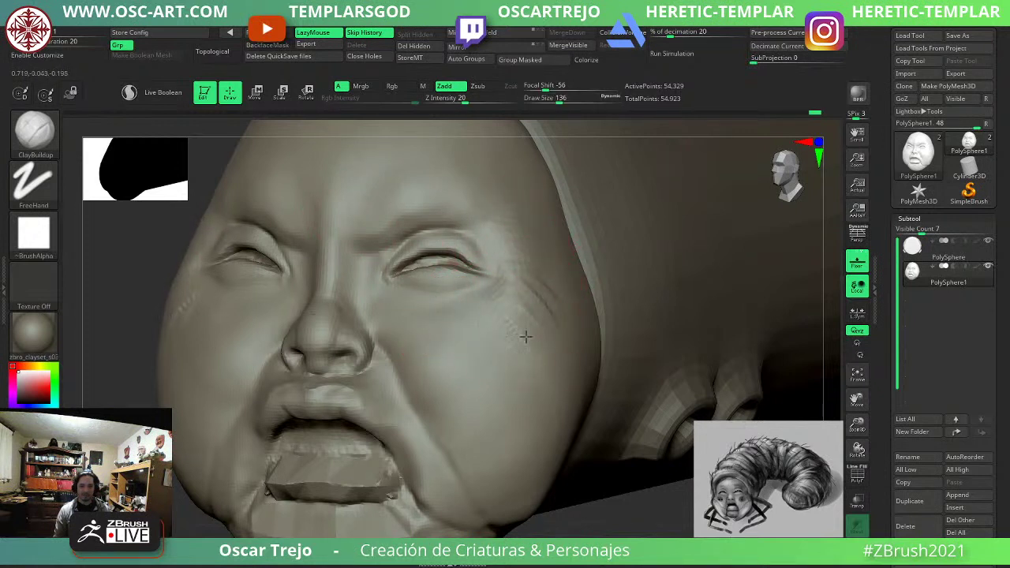
{"action": "mouse_move", "coordinate": [526, 337]}
{"action": "left_mouse_down"}
{"action": "mouse_move", "coordinate": [520, 348]}
{"action": "mouse_move", "coordinate": [534, 285]}
{"action": "left_mouse_up"}
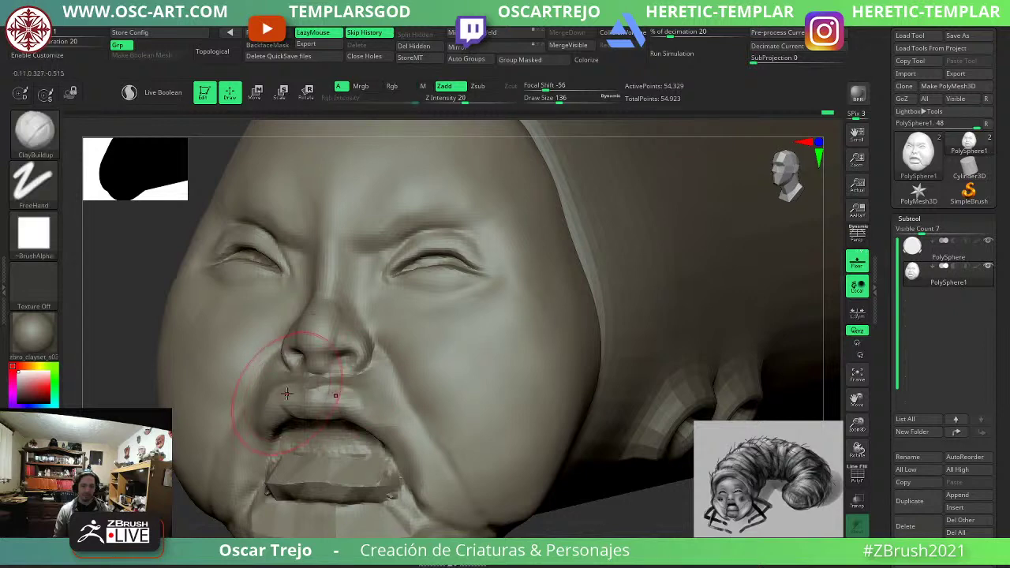
Carve the creases running down from the mouth corners with DamStandard at draw size 65 in front view.
{"action": "key", "text": "f"}
{"action": "mouse_move", "coordinate": [379, 517]}
{"action": "left_mouse_down", "text": "alt"}
{"action": "mouse_move", "coordinate": [478, 415]}
{"action": "mouse_move", "coordinate": [426, 444]}
{"action": "mouse_move", "coordinate": [505, 379]}
{"action": "left_mouse_up", "text": "alt"}
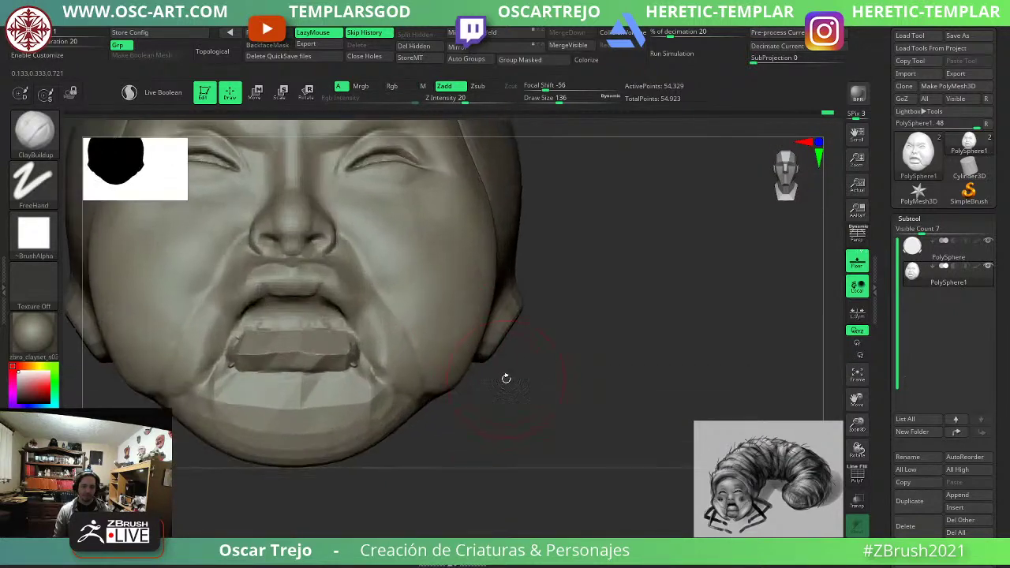
{"action": "key", "text": "b"}
{"action": "key", "text": "d"}
{"action": "key", "text": "s"}
{"action": "key", "text": "s"}
{"action": "left_click", "coordinate": [377, 378]}
{"action": "left_click_drag", "start_coordinate": [385, 384], "coordinate": [370, 365]}
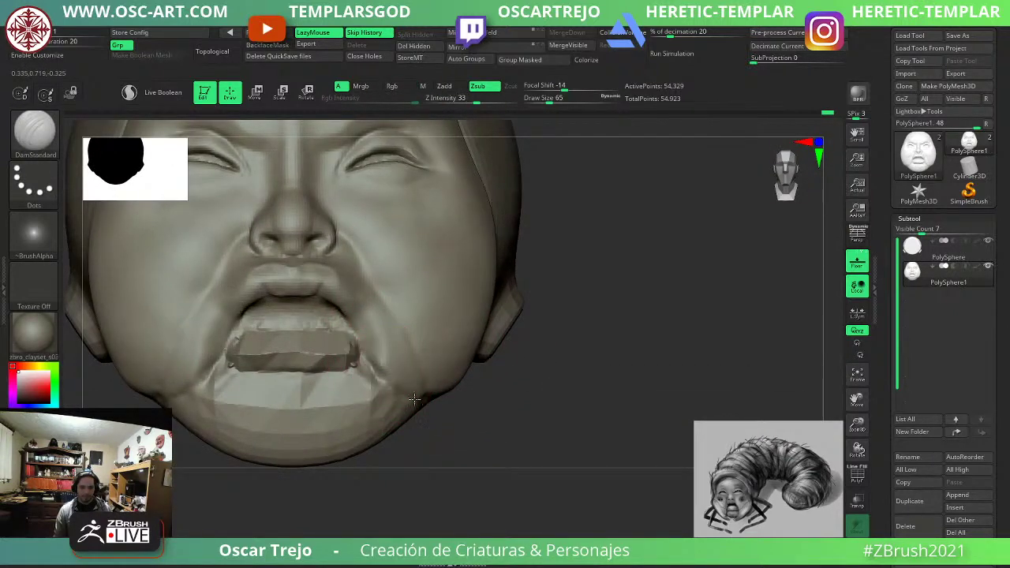
Try to reshape the lower cheek along the jaw with the Move brush, undo the stroke and adjust the draw size.
{"action": "left_click_drag", "start_coordinate": [612, 371], "coordinate": [575, 392], "text": "alt"}
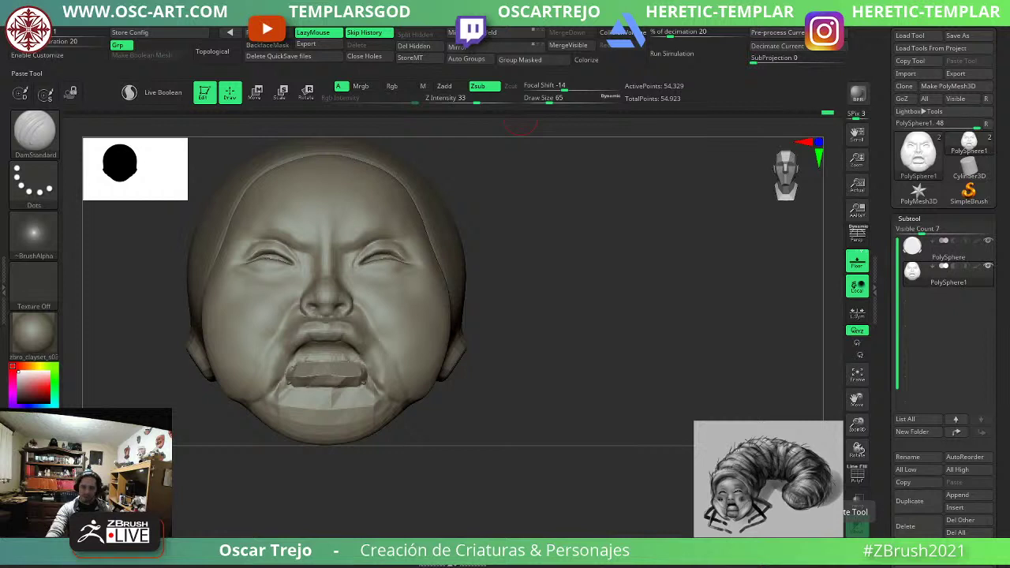
{"action": "key", "text": "s"}
{"action": "left_click", "coordinate": [419, 407]}
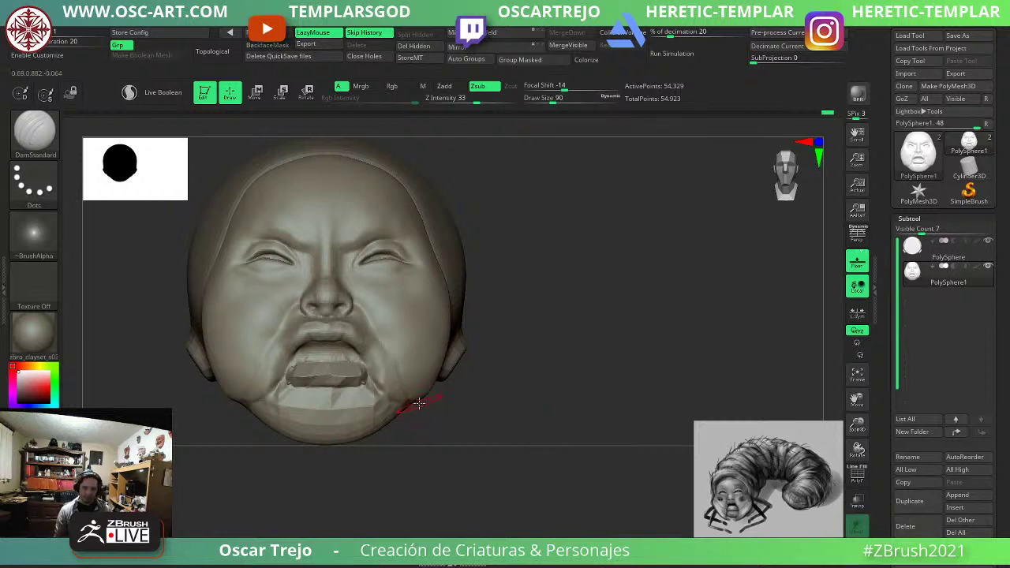
{"action": "key", "text": "b"}
{"action": "key", "text": "m"}
{"action": "key", "text": "v"}
{"action": "key", "text": "s"}
{"action": "left_click", "coordinate": [421, 392]}
{"action": "mouse_move", "coordinate": [422, 390]}
{"action": "left_mouse_down"}
{"action": "mouse_move", "coordinate": [427, 421]}
{"action": "mouse_move", "coordinate": [415, 429]}
{"action": "mouse_move", "coordinate": [439, 435]}
{"action": "mouse_move", "coordinate": [398, 411]}
{"action": "mouse_move", "coordinate": [355, 411]}
{"action": "left_mouse_up"}
{"action": "key", "text": "ctrl+z"}
{"action": "key", "text": "s"}
{"action": "left_click", "coordinate": [428, 408]}
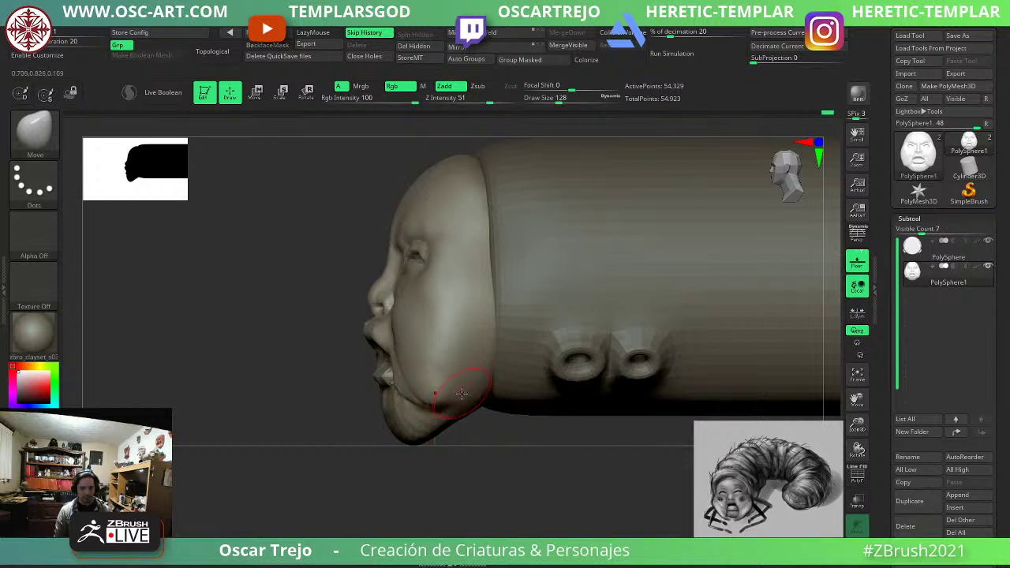
Add volume to the lower cheek in side view with ClayBuildup at draw size 197.
{"action": "key", "text": "b"}
{"action": "key", "text": "c"}
{"action": "key", "text": "b"}
{"action": "mouse_move", "coordinate": [446, 364]}
{"action": "left_mouse_down"}
{"action": "mouse_move", "coordinate": [448, 344]}
{"action": "mouse_move", "coordinate": [467, 346]}
{"action": "mouse_move", "coordinate": [480, 322]}
{"action": "mouse_move", "coordinate": [481, 294]}
{"action": "mouse_move", "coordinate": [447, 338]}
{"action": "mouse_move", "coordinate": [456, 354]}
{"action": "left_mouse_up"}
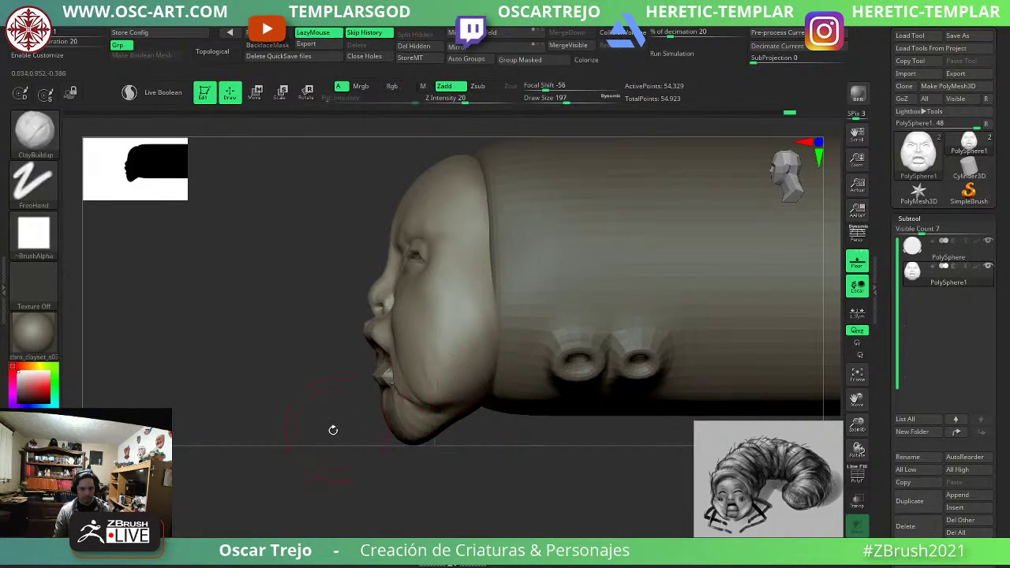
Deepen the fold from the mouth corner to the jaw with DamStandard at draw size 80.
{"action": "left_click_drag", "start_coordinate": [334, 429], "coordinate": [483, 473]}
{"action": "key", "text": "s"}
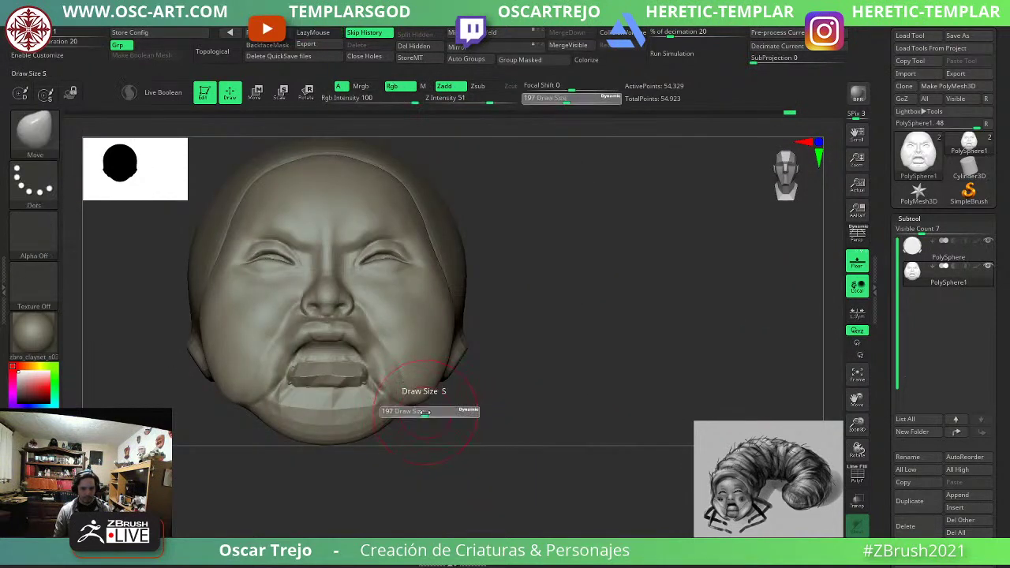
{"action": "left_click_drag", "start_coordinate": [439, 409], "coordinate": [457, 462], "text": "alt"}
{"action": "key", "text": "b"}
{"action": "key", "text": "d"}
{"action": "key", "text": "s"}
{"action": "key", "text": "s"}
{"action": "left_click_drag", "start_coordinate": [360, 425], "coordinate": [345, 425]}
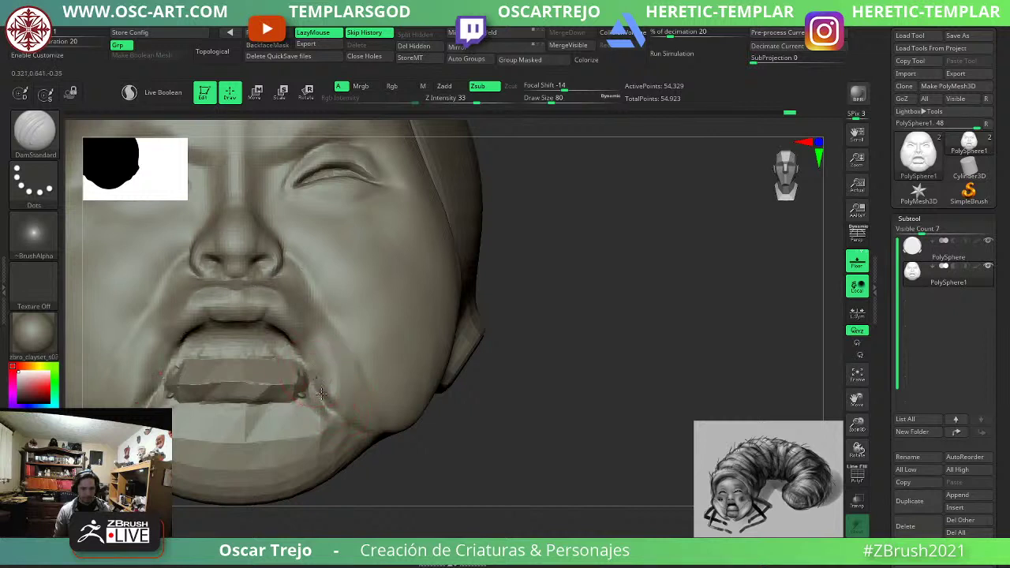
{"action": "left_click_drag", "start_coordinate": [313, 382], "coordinate": [329, 408]}
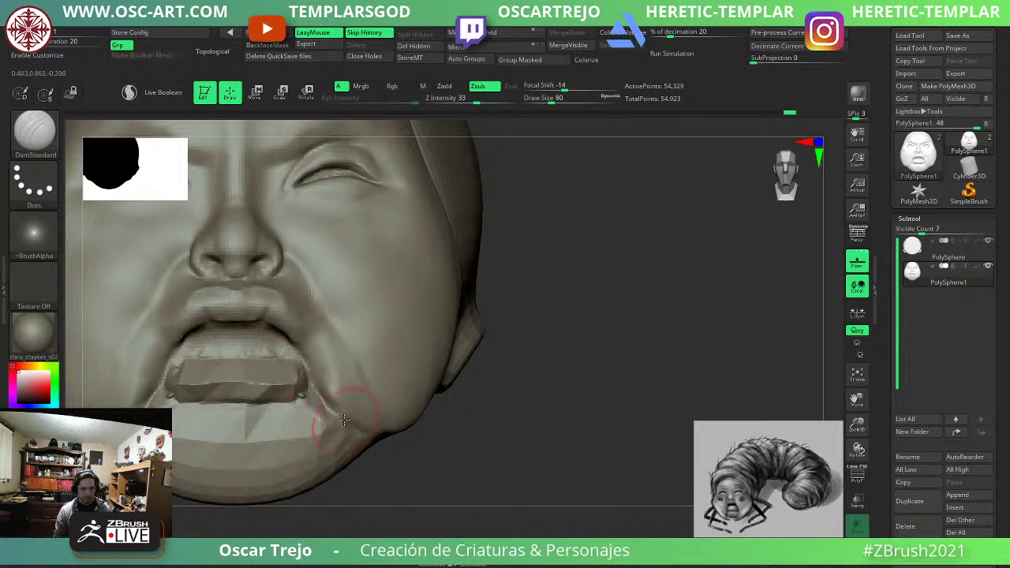
Build up the lower lip into a rounded volume with the ClayBuildup brush at draw size 62.
{"action": "key", "text": "b"}
{"action": "key", "text": "c"}
{"action": "key", "text": "l"}
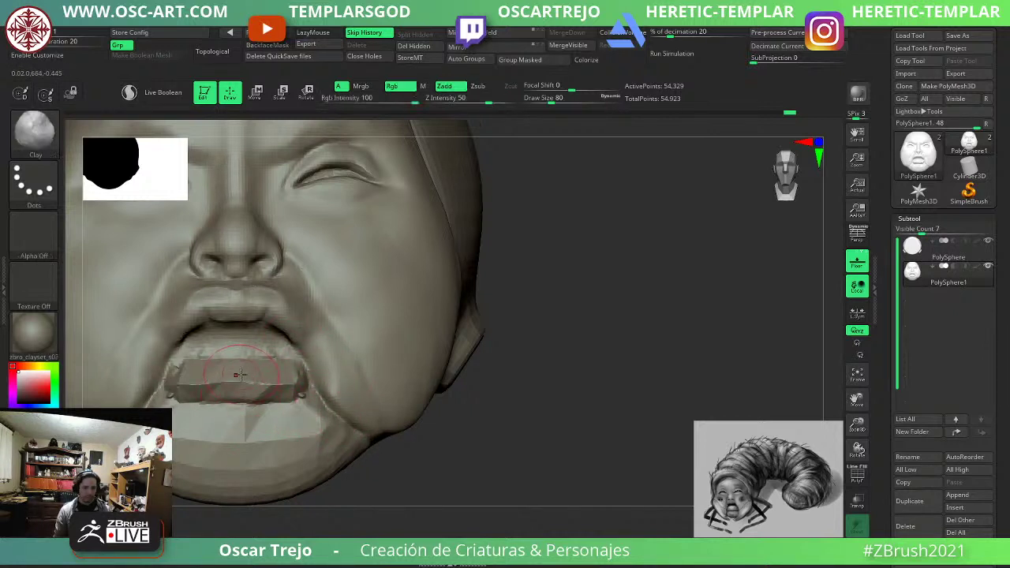
{"action": "key", "text": "b"}
{"action": "key", "text": "c"}
{"action": "key", "text": "b"}
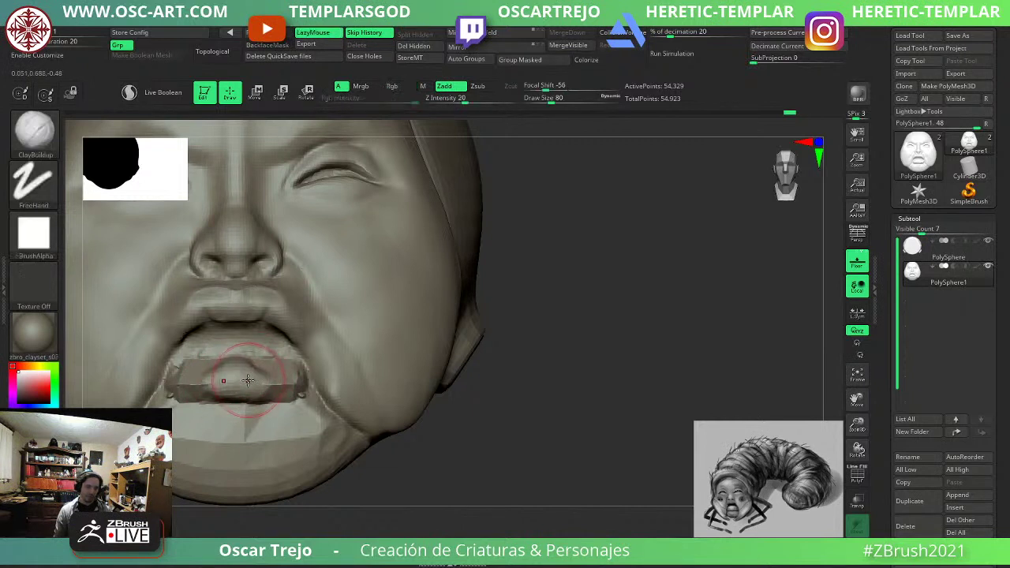
{"action": "mouse_move", "coordinate": [245, 378]}
{"action": "left_mouse_down"}
{"action": "mouse_move", "coordinate": [276, 388]}
{"action": "mouse_move", "coordinate": [293, 371]}
{"action": "left_mouse_up"}
{"action": "key", "text": "ctrl+z"}
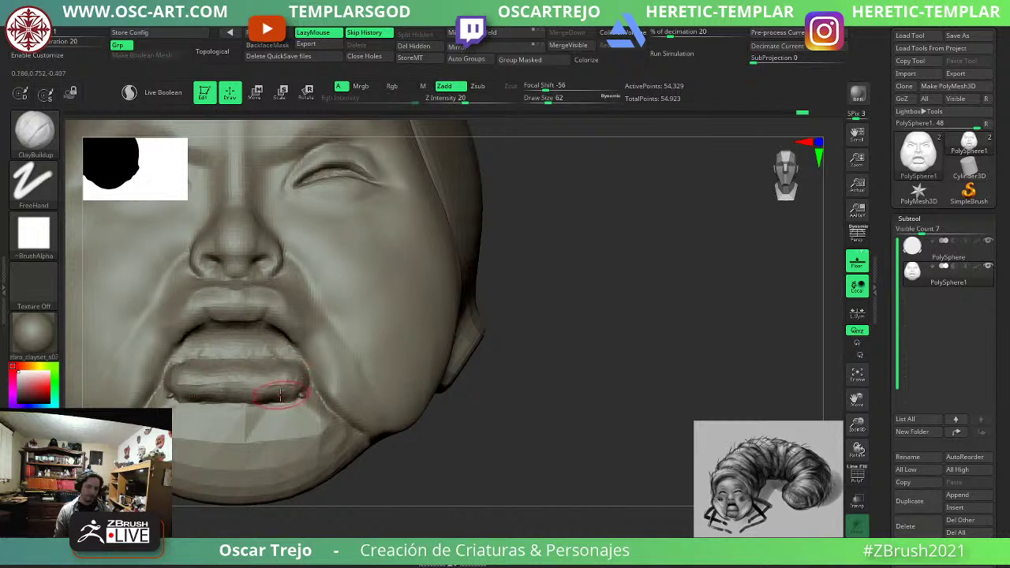
Add volume to the chin below the lower lip with ClayBuildup at draw size 128 and smooth it.
{"action": "key", "text": "s"}
{"action": "left_click_drag", "start_coordinate": [243, 411], "coordinate": [259, 457]}
{"action": "left_click_drag", "start_coordinate": [276, 419], "coordinate": [270, 473]}
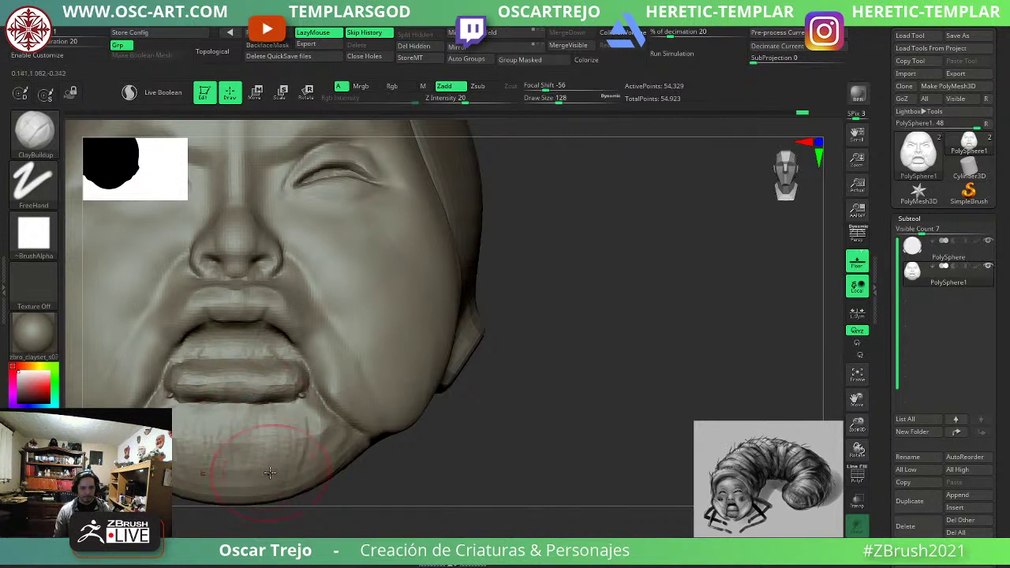
{"action": "mouse_move", "coordinate": [314, 442]}
{"action": "left_mouse_down", "text": "shift"}
{"action": "mouse_move", "coordinate": [278, 442]}
{"action": "mouse_move", "coordinate": [308, 412]}
{"action": "mouse_move", "coordinate": [294, 426]}
{"action": "left_mouse_up", "text": "shift"}
Even out the lower lip's surface at draw size 71 and switch to the TrimDynamic brush.
{"action": "key", "text": "s"}
{"action": "mouse_move", "coordinate": [212, 370]}
{"action": "left_mouse_down"}
{"action": "mouse_move", "coordinate": [239, 387]}
{"action": "mouse_move", "coordinate": [221, 382]}
{"action": "mouse_move", "coordinate": [229, 371]}
{"action": "mouse_move", "coordinate": [270, 369]}
{"action": "left_mouse_up"}
{"action": "key", "text": "b"}
{"action": "key", "text": "t"}
{"action": "key", "text": "d"}
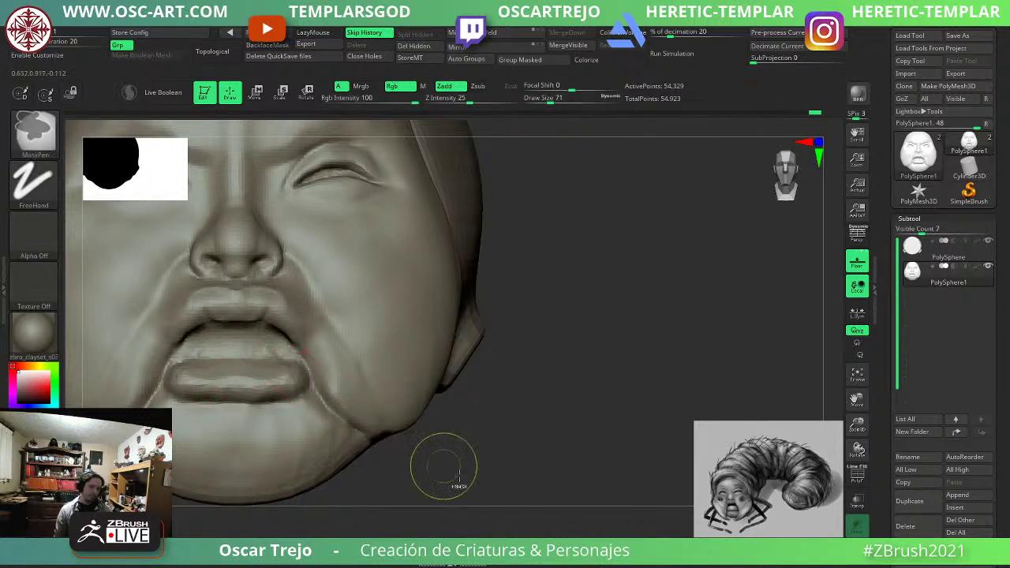
Build up the tongue area inside the open mouth with ClayBuildup.
{"action": "mouse_move", "coordinate": [443, 466]}
{"action": "right_mouse_down", "text": "ctrl"}
{"action": "mouse_move", "coordinate": [387, 487]}
{"action": "mouse_move", "coordinate": [454, 438]}
{"action": "right_mouse_up", "text": "ctrl"}
{"action": "right_click_drag", "start_coordinate": [455, 439], "coordinate": [450, 530], "text": "ctrl"}
{"action": "key", "text": "b"}
{"action": "key", "text": "d"}
{"action": "key", "text": "s"}
{"action": "key", "text": "s"}
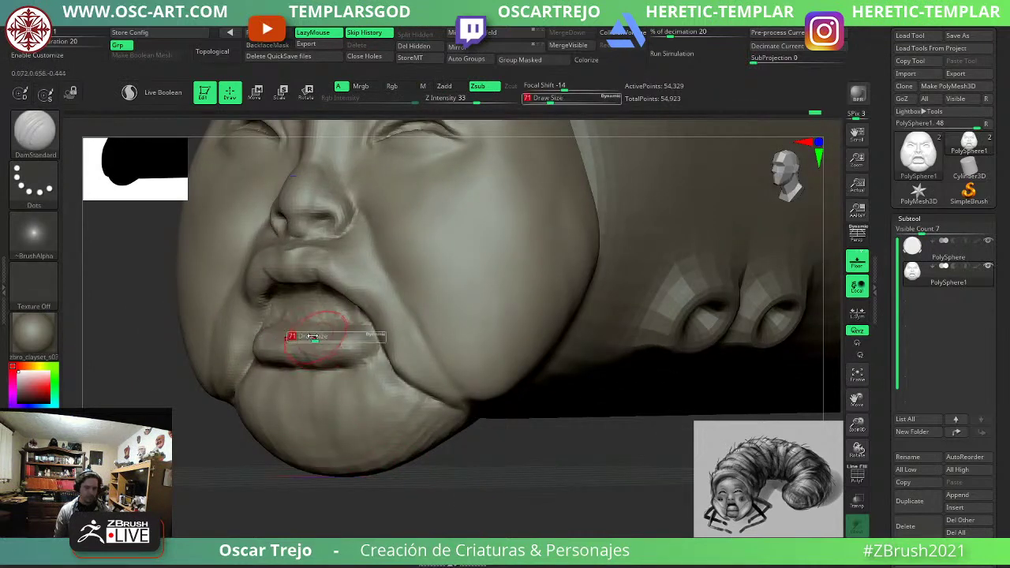
{"action": "left_click", "coordinate": [320, 340]}
{"action": "key", "text": "b"}
{"action": "key", "text": "c"}
{"action": "key", "text": "b"}
{"action": "mouse_move", "coordinate": [308, 304]}
{"action": "left_mouse_down"}
{"action": "mouse_move", "coordinate": [279, 310]}
{"action": "mouse_move", "coordinate": [321, 307]}
{"action": "left_mouse_up"}
{"action": "right_click_drag", "start_coordinate": [321, 307], "coordinate": [412, 313]}
{"action": "key", "text": "s"}
{"action": "left_click", "coordinate": [309, 299]}
{"action": "mouse_move", "coordinate": [308, 299]}
{"action": "left_mouse_down"}
{"action": "mouse_move", "coordinate": [252, 317]}
{"action": "mouse_move", "coordinate": [308, 310]}
{"action": "mouse_move", "coordinate": [279, 309]}
{"action": "mouse_move", "coordinate": [287, 336]}
{"action": "left_mouse_up"}
{"action": "key", "text": "s"}
{"action": "left_click", "coordinate": [260, 315]}
Pull the corners of the lower lip outward with the Move Topological brush.
{"action": "mouse_move", "coordinate": [431, 505]}
{"action": "left_mouse_down", "text": "alt"}
{"action": "mouse_move", "coordinate": [429, 463]}
{"action": "mouse_move", "coordinate": [444, 451]}
{"action": "left_mouse_up", "text": "alt"}
{"action": "key", "text": "b"}
{"action": "key", "text": "m"}
{"action": "key", "text": "v"}
{"action": "left_click_drag", "start_coordinate": [489, 473], "coordinate": [430, 463]}
{"action": "key", "text": "b"}
{"action": "key", "text": "m"}
{"action": "key", "text": "t"}
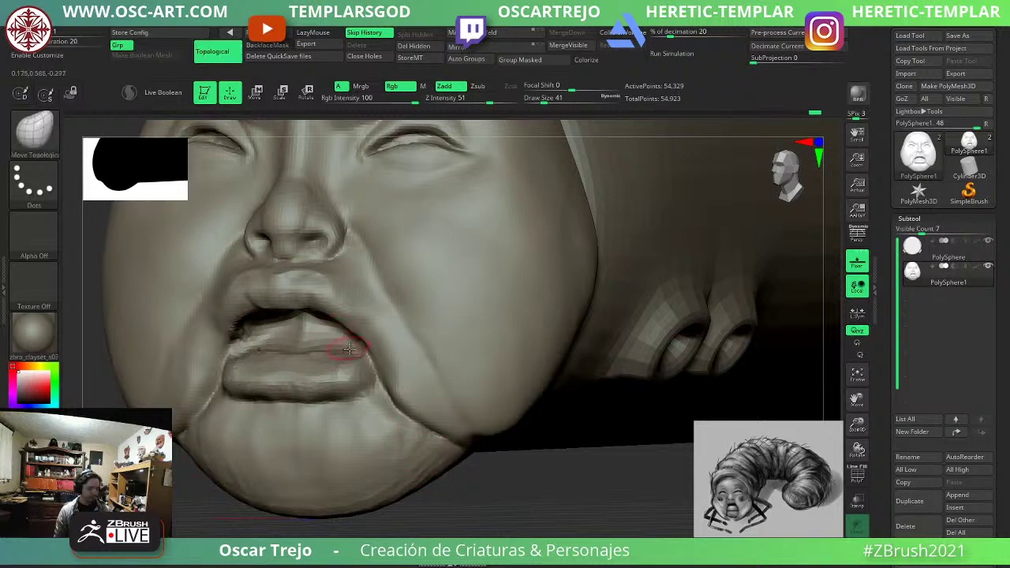
{"action": "key", "text": "bracketright"}
{"action": "mouse_move", "coordinate": [365, 388]}
{"action": "left_mouse_down"}
{"action": "mouse_move", "coordinate": [372, 381]}
{"action": "mouse_move", "coordinate": [386, 393]}
{"action": "left_mouse_up"}
Sharpen the lower lip's edge with the Pinch brush.
{"action": "key", "text": "b"}
{"action": "key", "text": "p"}
{"action": "key", "text": "i"}
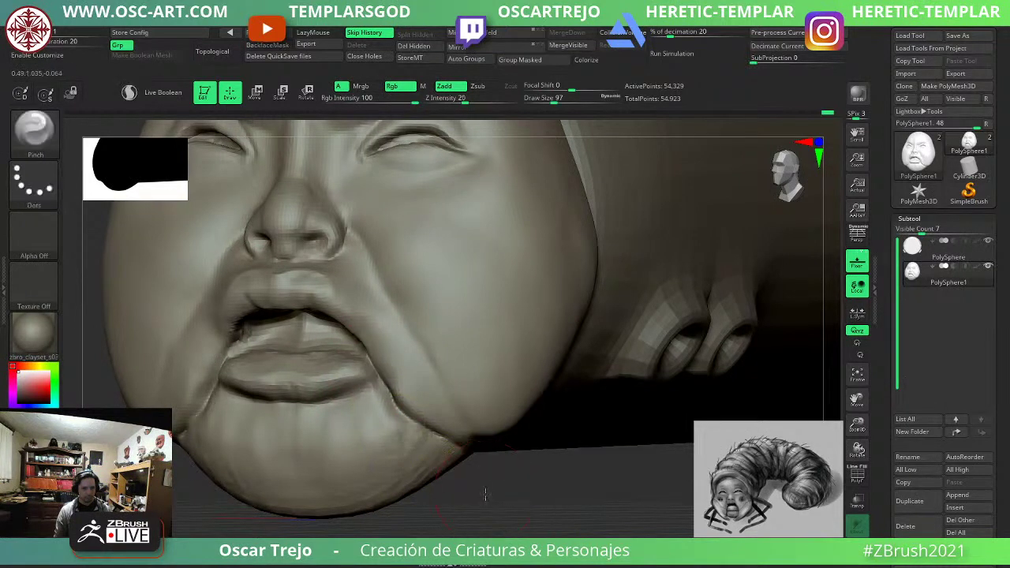
{"action": "left_click_drag", "start_coordinate": [484, 494], "coordinate": [472, 480], "text": "shift"}
{"action": "key", "text": "s"}
{"action": "left_click_drag", "start_coordinate": [317, 370], "coordinate": [318, 370]}
Adjust the area around the upper lip and mouth corners with the Move Topological brush.
{"action": "key", "text": "b"}
{"action": "key", "text": "c"}
{"action": "key", "text": "b"}
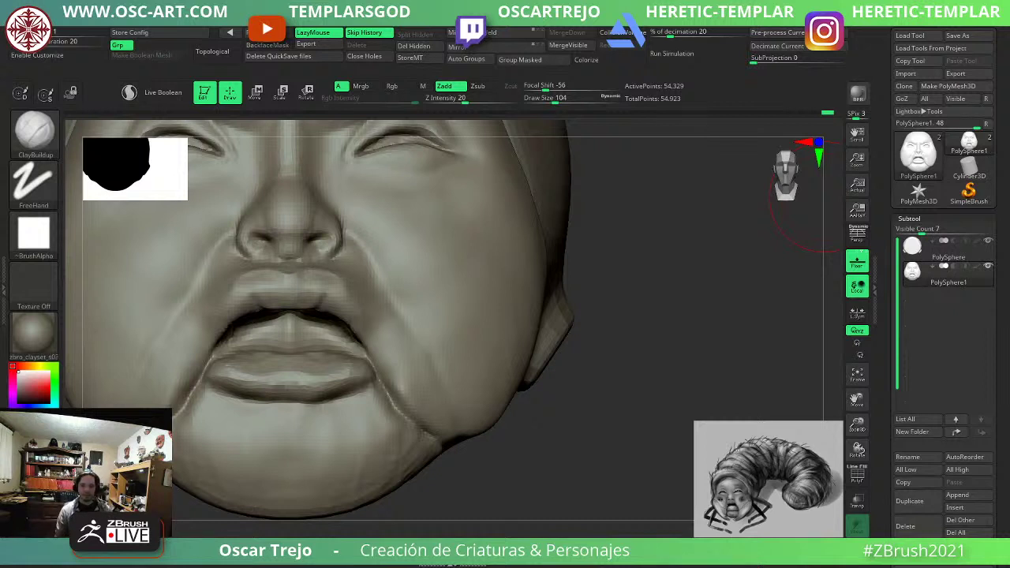
{"action": "key", "text": "p"}
{"action": "key", "text": "b"}
{"action": "key", "text": "m"}
{"action": "key", "text": "t"}
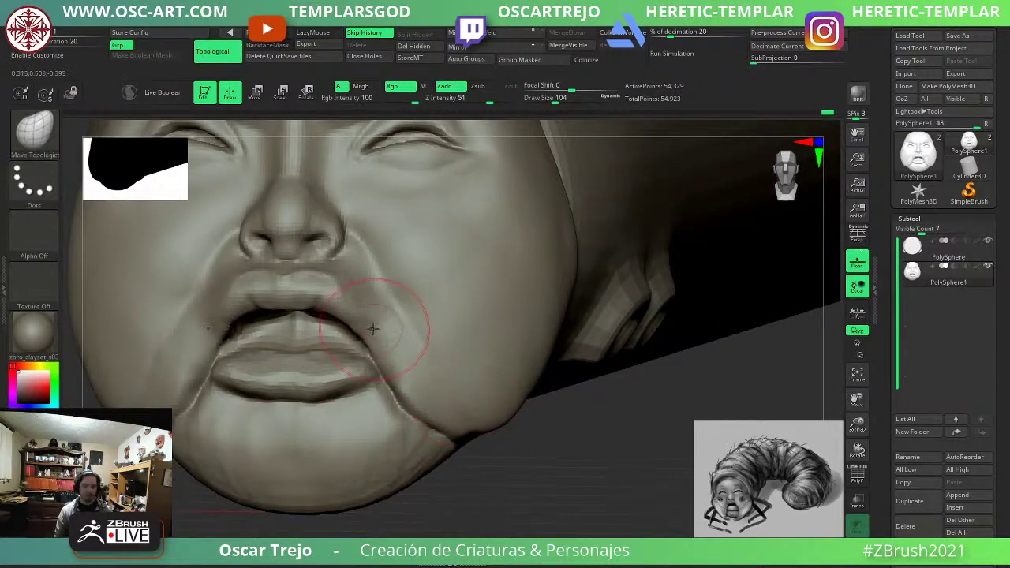
{"action": "key", "text": "s"}
{"action": "mouse_move", "coordinate": [339, 287]}
{"action": "left_mouse_down"}
{"action": "mouse_move", "coordinate": [330, 287]}
{"action": "mouse_move", "coordinate": [345, 274]}
{"action": "mouse_move", "coordinate": [345, 295]}
{"action": "left_mouse_up"}
Define the underside of the upper lip toward the mouth corner with DamStandard at draw size 39.
{"action": "key", "text": "b"}
{"action": "key", "text": "d"}
{"action": "key", "text": "s"}
{"action": "key", "text": "s"}
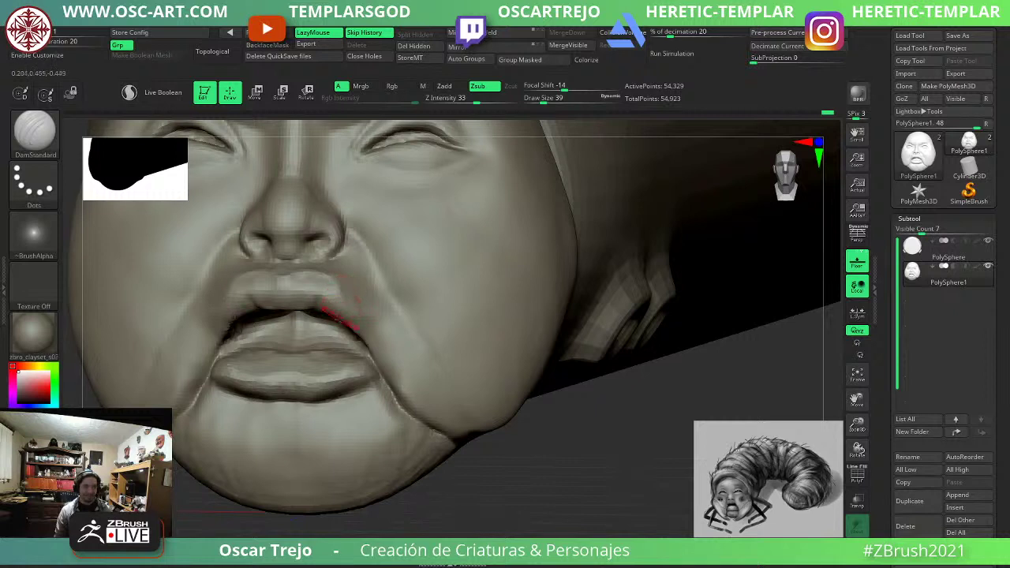
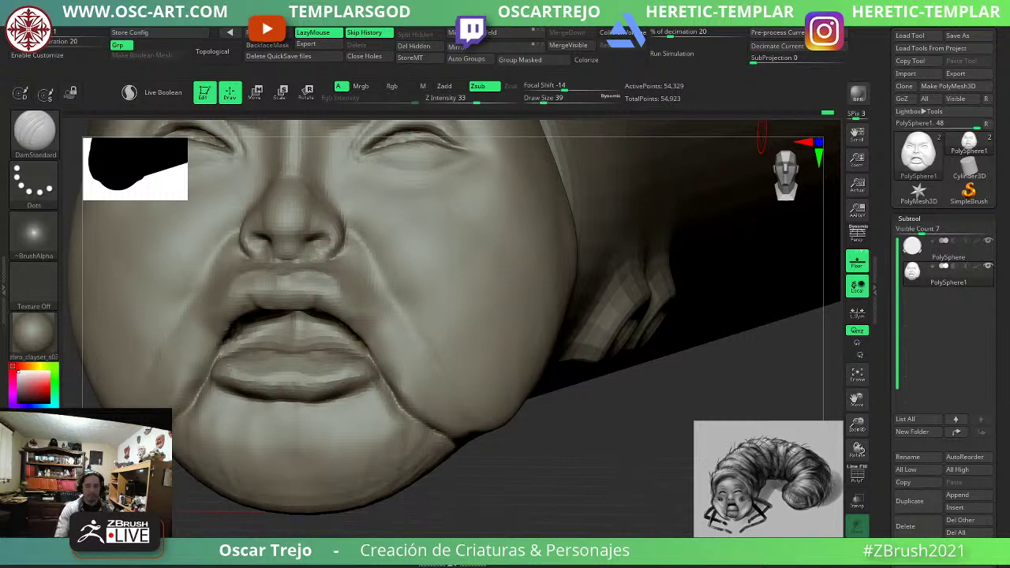
Reshape the lower lip from a lower viewpoint with Move Topological at draw size 62.
{"action": "mouse_move", "coordinate": [488, 491]}
{"action": "left_mouse_down"}
{"action": "mouse_move", "coordinate": [438, 449]}
{"action": "mouse_move", "coordinate": [505, 466]}
{"action": "left_mouse_up"}
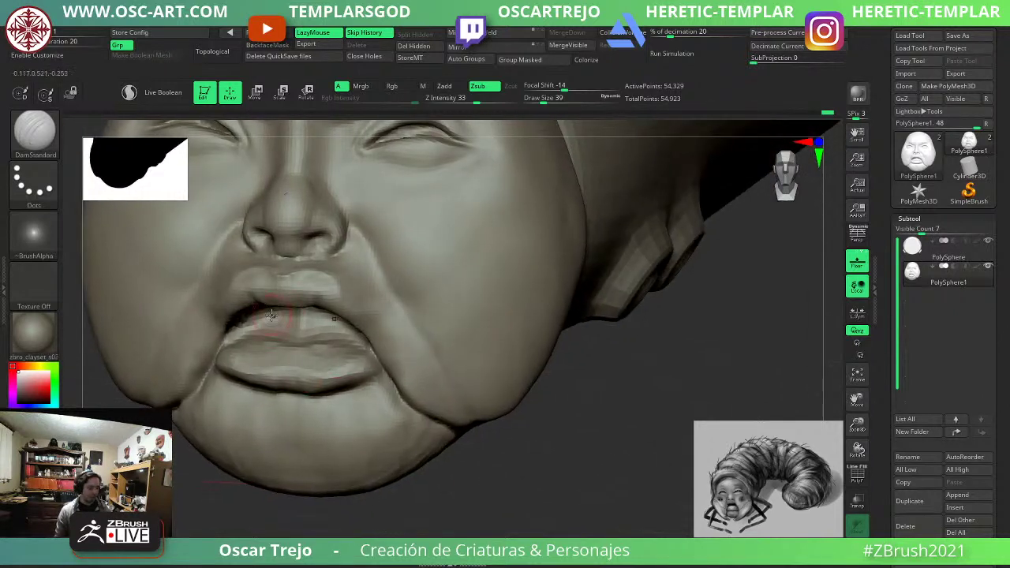
{"action": "key", "text": "b"}
{"action": "key", "text": "m"}
{"action": "key", "text": "t"}
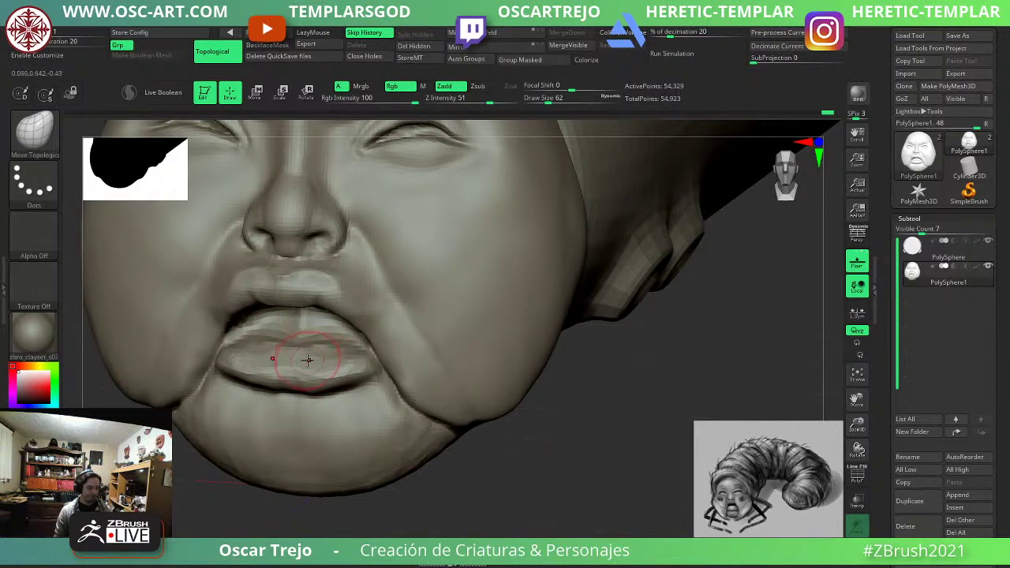
Fill out the tongue above the lower lip with ClayBuildup at draw size 97.
{"action": "key", "text": "b"}
{"action": "key", "text": "d"}
{"action": "key", "text": "s"}
{"action": "key", "text": "b"}
{"action": "key", "text": "c"}
{"action": "key", "text": "b"}
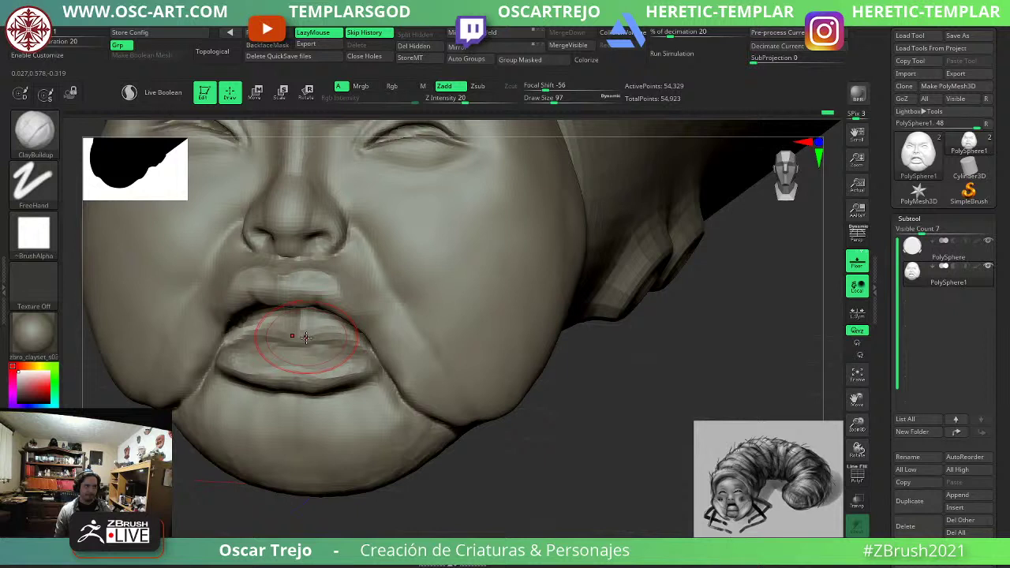
{"action": "mouse_move", "coordinate": [308, 337]}
{"action": "left_mouse_down"}
{"action": "mouse_move", "coordinate": [288, 335]}
{"action": "mouse_move", "coordinate": [292, 345]}
{"action": "mouse_move", "coordinate": [271, 330]}
{"action": "mouse_move", "coordinate": [308, 322]}
{"action": "mouse_move", "coordinate": [261, 329]}
{"action": "mouse_move", "coordinate": [303, 330]}
{"action": "mouse_move", "coordinate": [325, 316]}
{"action": "left_mouse_up"}
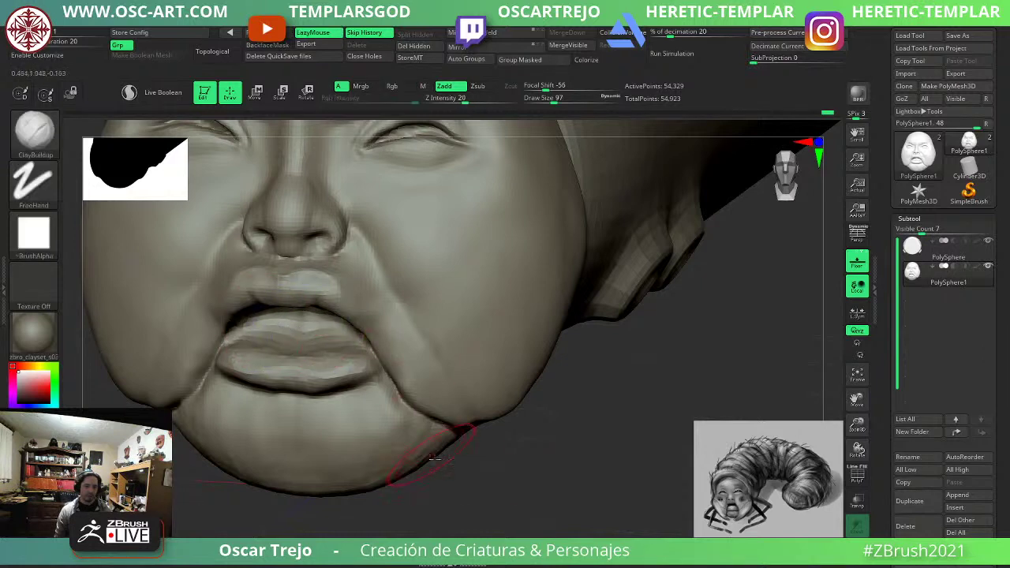
Smooth the chin, and carve and soften the fold from the mouth corner to the jaw with DamStandard.
{"action": "mouse_move", "coordinate": [464, 498]}
{"action": "left_mouse_down"}
{"action": "mouse_move", "coordinate": [498, 502]}
{"action": "mouse_move", "coordinate": [537, 487]}
{"action": "left_mouse_up"}
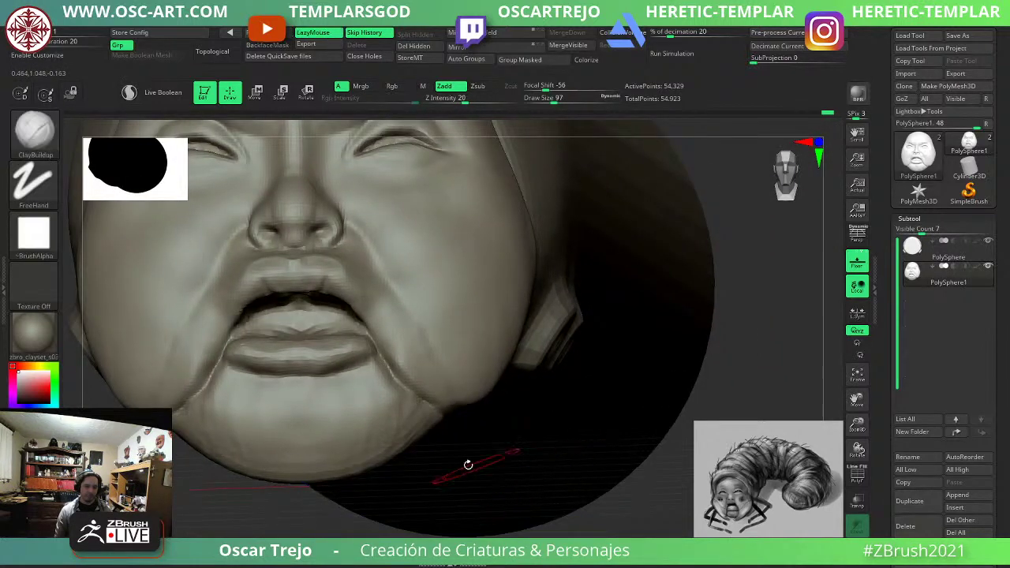
{"action": "mouse_move", "coordinate": [368, 445]}
{"action": "left_mouse_down", "text": "shift"}
{"action": "mouse_move", "coordinate": [360, 454]}
{"action": "mouse_move", "coordinate": [328, 431]}
{"action": "left_mouse_up", "text": "shift"}
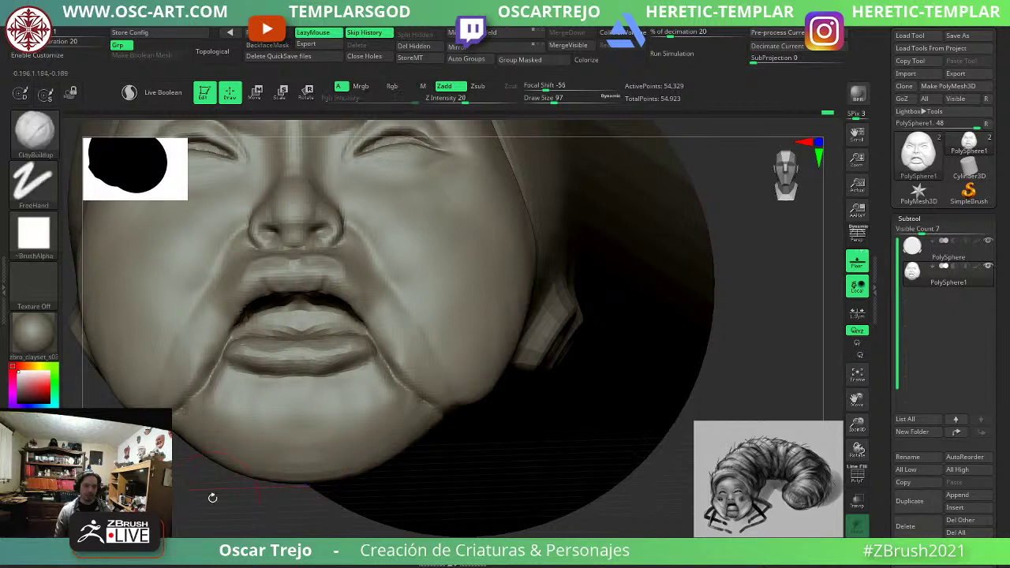
{"action": "mouse_move", "coordinate": [186, 504]}
{"action": "left_mouse_down", "text": "alt"}
{"action": "mouse_move", "coordinate": [266, 473]}
{"action": "mouse_move", "coordinate": [252, 476]}
{"action": "mouse_move", "coordinate": [234, 437]}
{"action": "mouse_move", "coordinate": [297, 509]}
{"action": "left_mouse_up", "text": "alt"}
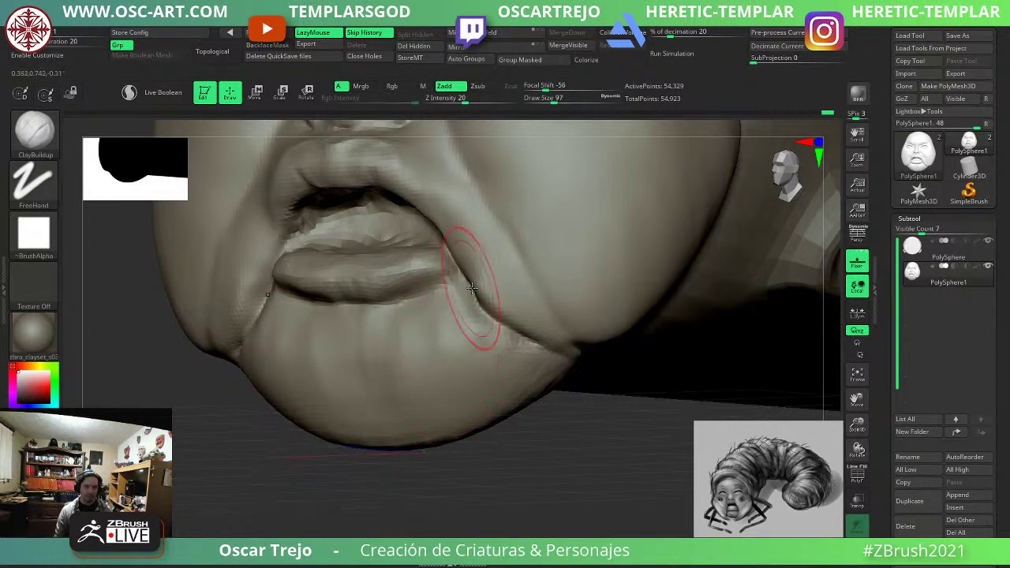
{"action": "key", "text": "b"}
{"action": "key", "text": "d"}
{"action": "key", "text": "s"}
{"action": "key", "text": "s"}
{"action": "mouse_move", "coordinate": [502, 330]}
{"action": "left_mouse_down"}
{"action": "mouse_move", "coordinate": [570, 343]}
{"action": "mouse_move", "coordinate": [540, 304]}
{"action": "left_mouse_up"}
{"action": "mouse_move", "coordinate": [509, 334]}
{"action": "left_mouse_down", "text": "shift"}
{"action": "mouse_move", "coordinate": [521, 352]}
{"action": "mouse_move", "coordinate": [476, 318]}
{"action": "mouse_move", "coordinate": [466, 272]}
{"action": "left_mouse_up", "text": "shift"}
Smooth the lower cheeks beside the mouth folds at draw size 65.
{"action": "mouse_move", "coordinate": [532, 436]}
{"action": "left_mouse_down", "text": "alt"}
{"action": "mouse_move", "coordinate": [489, 453]}
{"action": "mouse_move", "coordinate": [537, 434]}
{"action": "mouse_move", "coordinate": [511, 420]}
{"action": "mouse_move", "coordinate": [530, 505]}
{"action": "left_mouse_up", "text": "alt"}
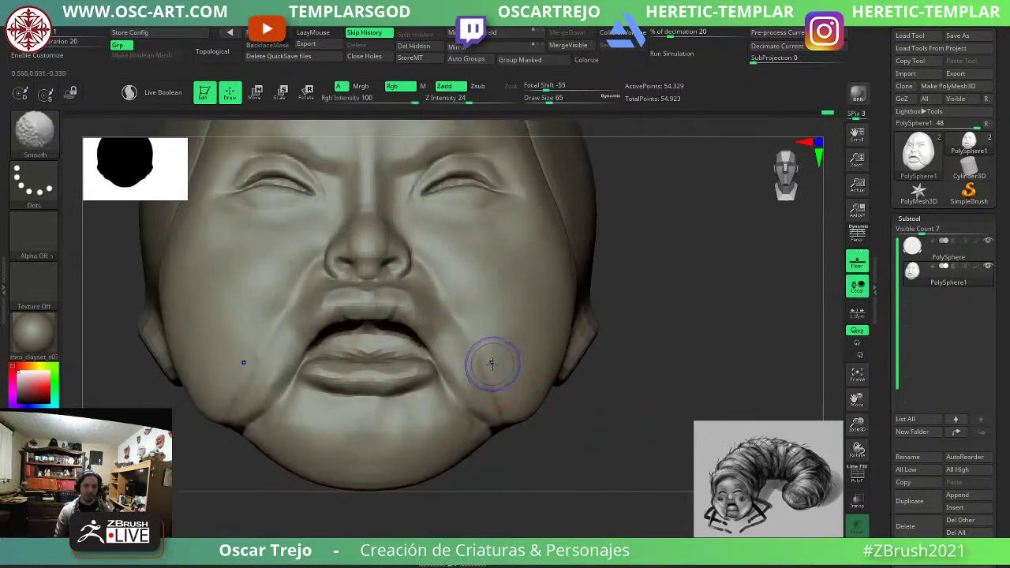
{"action": "mouse_move", "coordinate": [491, 363]}
{"action": "left_mouse_down", "text": "shift"}
{"action": "mouse_move", "coordinate": [482, 355]}
{"action": "mouse_move", "coordinate": [446, 387]}
{"action": "mouse_move", "coordinate": [474, 417]}
{"action": "mouse_move", "coordinate": [473, 392]}
{"action": "left_mouse_up", "text": "shift"}
{"action": "key", "text": "s"}
{"action": "left_click", "coordinate": [469, 390]}
Mask a round spot on each cheek with MaskPen at draw size 87.
{"action": "mouse_move", "coordinate": [663, 442]}
{"action": "left_mouse_down", "text": "alt"}
{"action": "mouse_move", "coordinate": [648, 329]}
{"action": "mouse_move", "coordinate": [676, 385]}
{"action": "left_mouse_up", "text": "alt"}
{"action": "key", "text": "s"}
{"action": "left_click", "coordinate": [518, 356]}
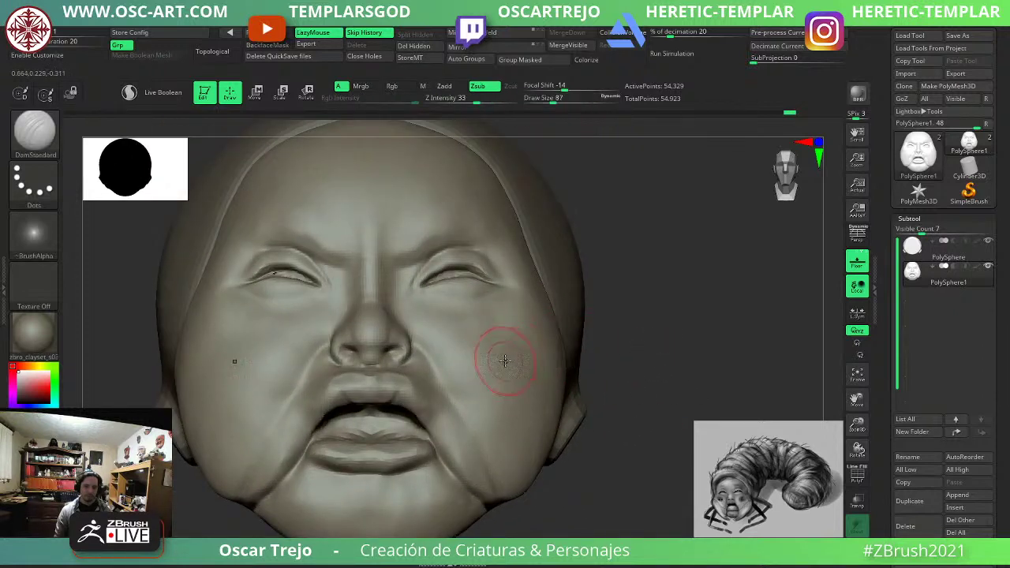
{"action": "left_click_drag", "start_coordinate": [497, 358], "coordinate": [500, 353], "text": "ctrl"}
Mask the slits of the closed eyes with MaskPen at draw size 27.
{"action": "left_click_drag", "start_coordinate": [643, 345], "coordinate": [639, 293], "text": "alt"}
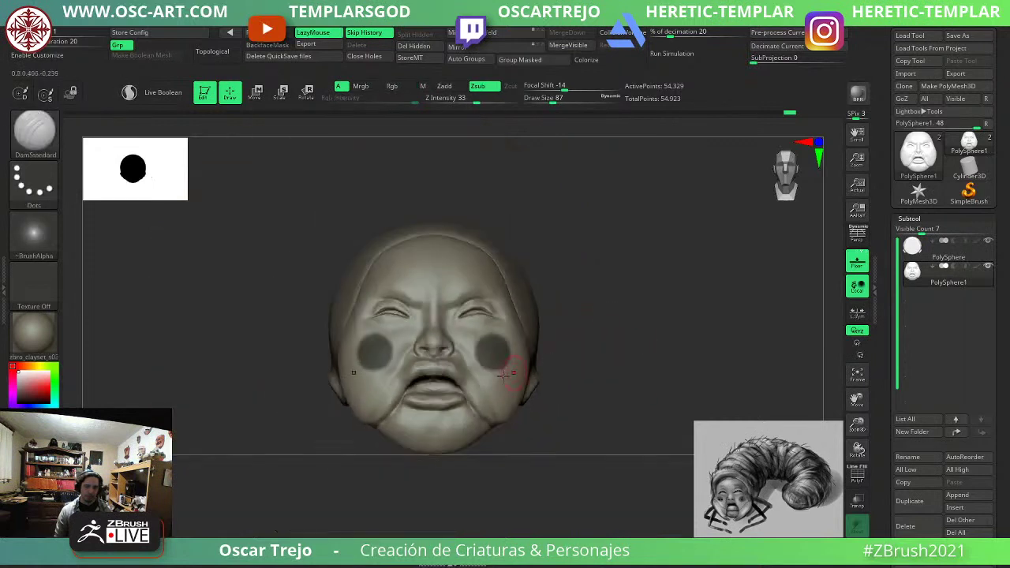
{"action": "key", "text": "s"}
{"action": "left_click_drag", "start_coordinate": [412, 394], "coordinate": [416, 395]}
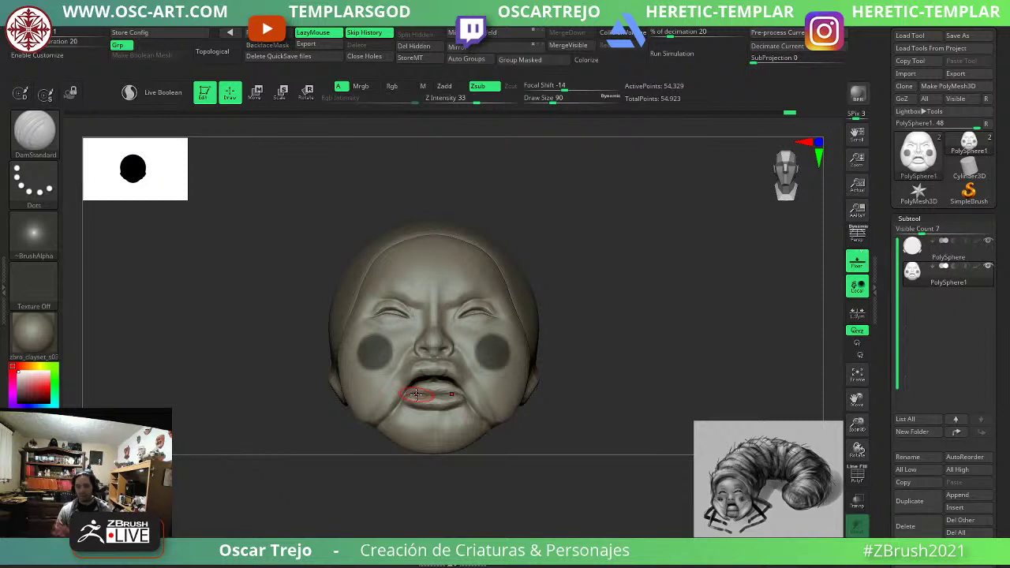
{"action": "mouse_move", "coordinate": [619, 295]}
{"action": "left_mouse_down"}
{"action": "mouse_move", "coordinate": [606, 295]}
{"action": "mouse_move", "coordinate": [642, 379]}
{"action": "left_mouse_up"}
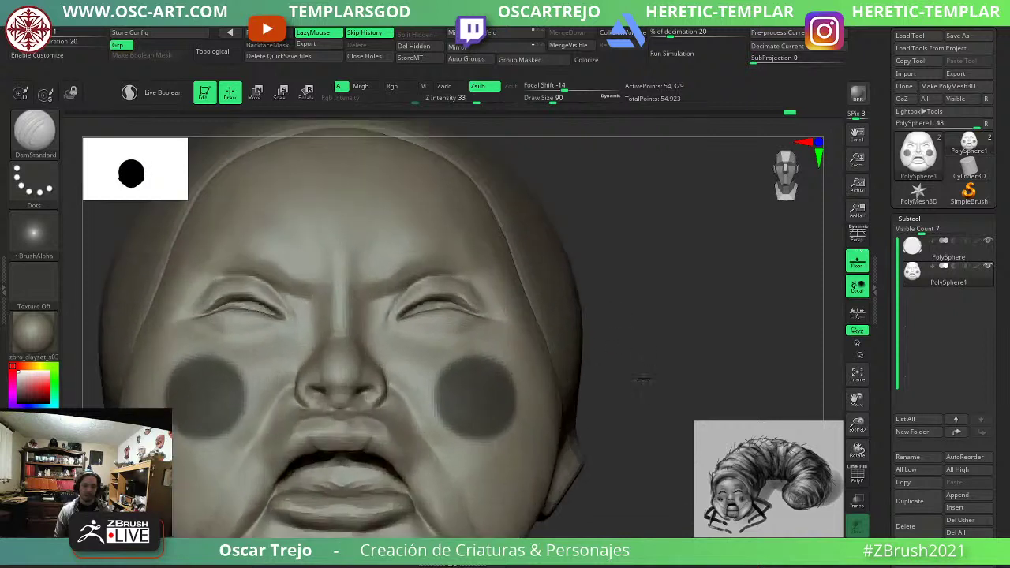
{"action": "key", "text": "s"}
{"action": "mouse_move", "coordinate": [432, 330]}
{"action": "left_mouse_down"}
{"action": "mouse_move", "coordinate": [413, 320]}
{"action": "mouse_move", "coordinate": [451, 303]}
{"action": "mouse_move", "coordinate": [480, 311]}
{"action": "left_mouse_up"}
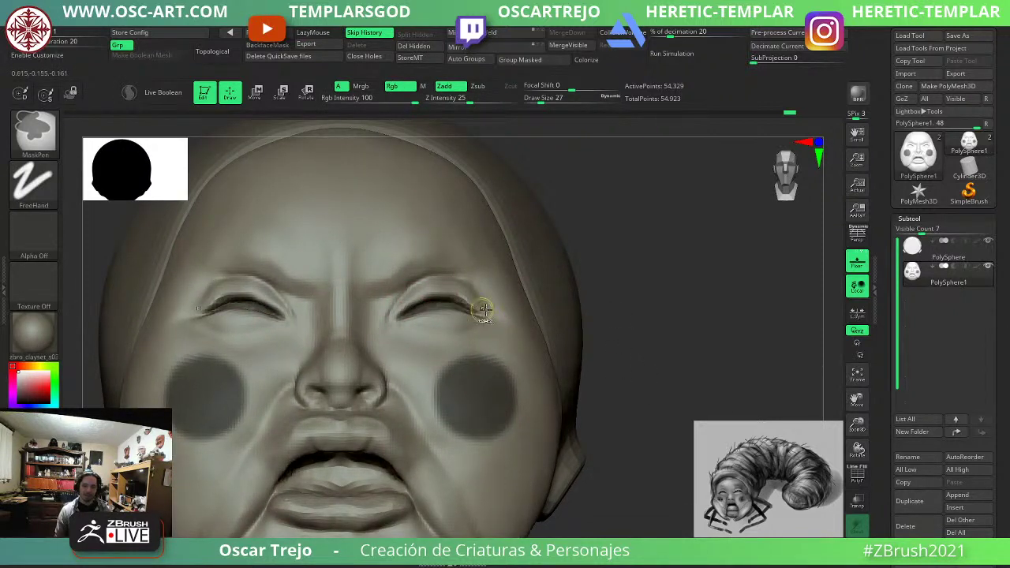
Mask the inside of the mouth with MaskPen at draw size 56 and invert the mask.
{"action": "mouse_move", "coordinate": [620, 370]}
{"action": "left_mouse_down", "text": "alt"}
{"action": "mouse_move", "coordinate": [625, 334]}
{"action": "mouse_move", "coordinate": [669, 289]}
{"action": "left_mouse_up", "text": "alt"}
{"action": "key", "text": "s"}
{"action": "mouse_move", "coordinate": [407, 377]}
{"action": "left_mouse_down"}
{"action": "mouse_move", "coordinate": [416, 376]}
{"action": "mouse_move", "coordinate": [369, 390]}
{"action": "left_mouse_up"}
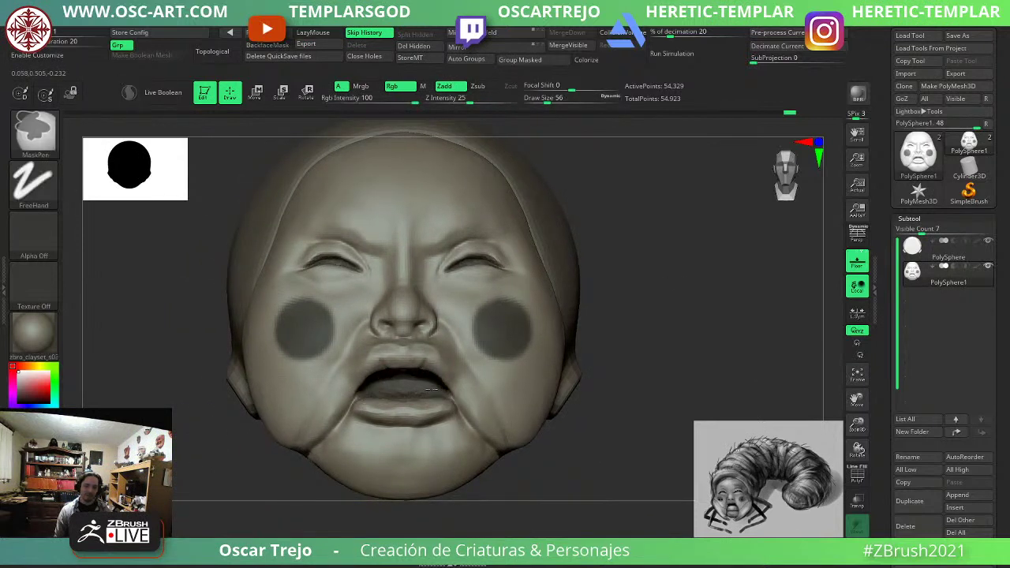
{"action": "mouse_move", "coordinate": [644, 440]}
{"action": "left_mouse_down", "text": "alt"}
{"action": "mouse_move", "coordinate": [620, 388]}
{"action": "mouse_move", "coordinate": [658, 436]}
{"action": "left_mouse_up", "text": "alt"}
{"action": "left_click", "coordinate": [659, 435], "text": "ctrl"}
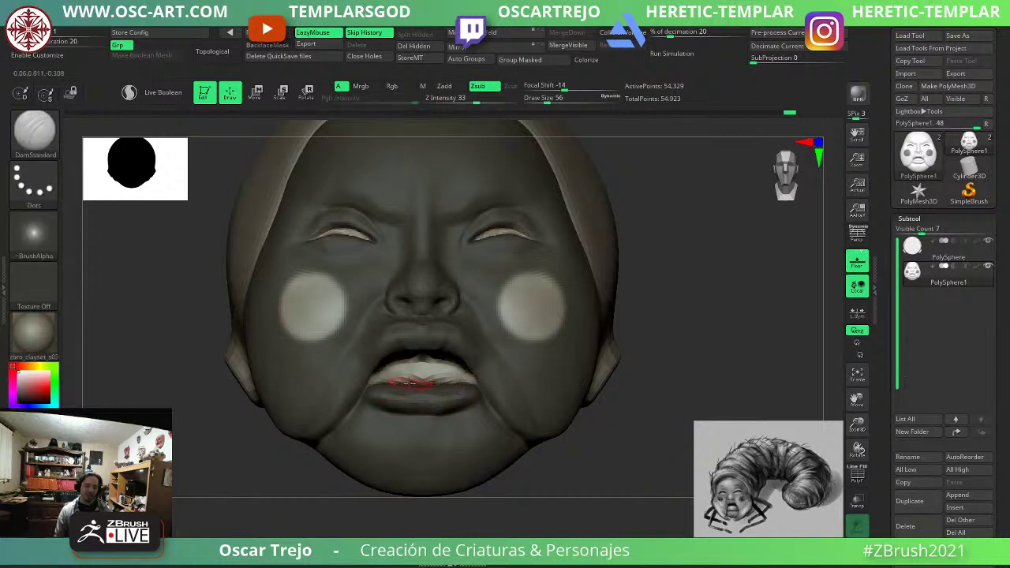
Fill out the unmasked tongue with the Clay brush at draw size 101.
{"action": "key", "text": "2"}
{"action": "key", "text": "3"}
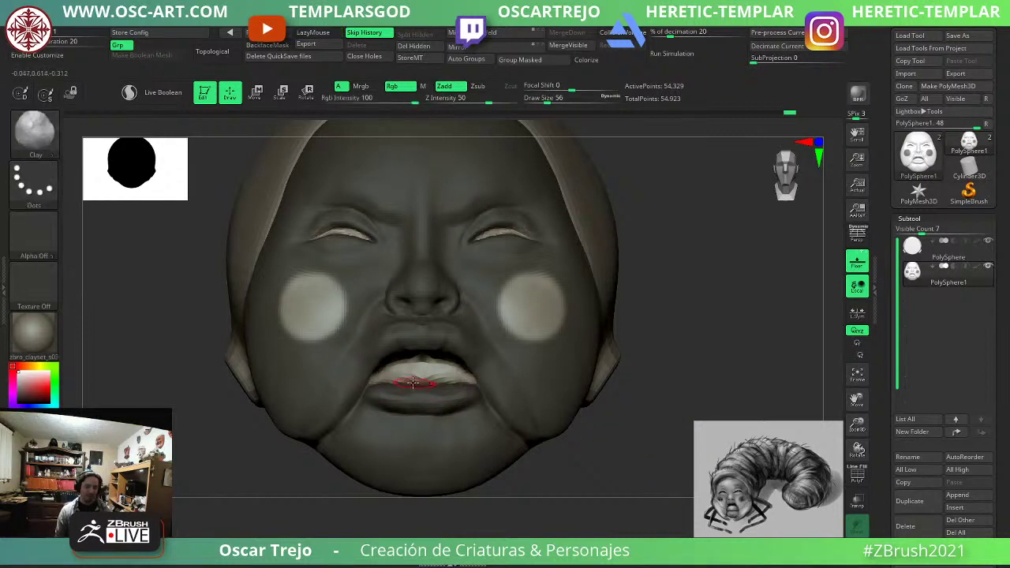
{"action": "key", "text": "bracketright"}
{"action": "mouse_move", "coordinate": [413, 383]}
{"action": "left_mouse_down"}
{"action": "mouse_move", "coordinate": [417, 367]}
{"action": "mouse_move", "coordinate": [450, 379]}
{"action": "left_mouse_up"}
Invert the mask back to the painted areas and clear it from the whole head.
{"action": "left_click_drag", "start_coordinate": [659, 439], "coordinate": [653, 475], "text": "ctrl"}
{"action": "left_click_drag", "start_coordinate": [653, 474], "coordinate": [608, 454]}
{"action": "key", "text": "ctrl+z"}
{"action": "left_click", "coordinate": [215, 472], "text": "ctrl"}
{"action": "left_click_drag", "start_coordinate": [206, 466], "coordinate": [202, 458], "text": "alt"}
{"action": "left_click_drag", "start_coordinate": [201, 466], "coordinate": [212, 468], "text": "shift"}
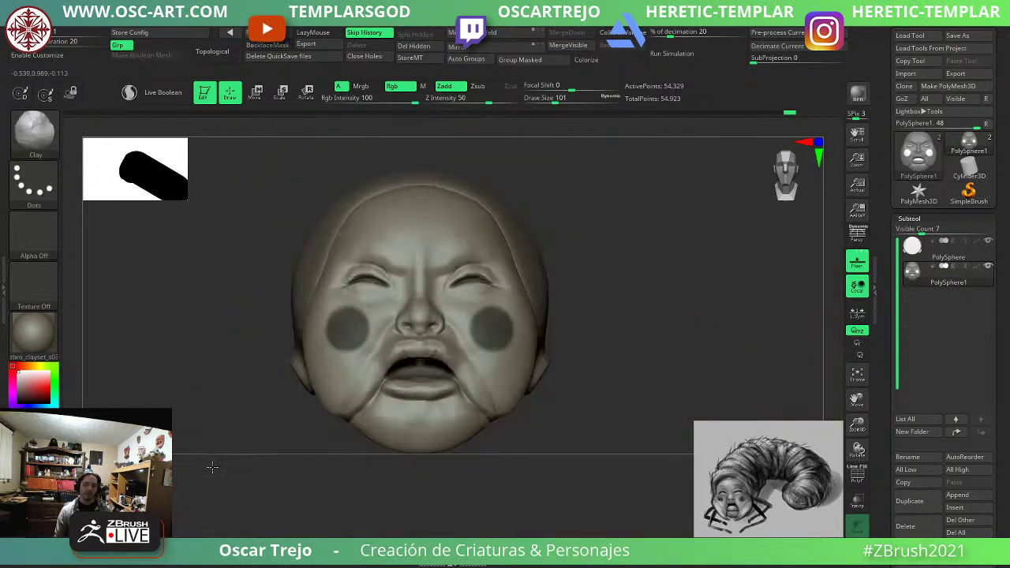
{"action": "left_click_drag", "start_coordinate": [611, 275], "coordinate": [650, 335]}
{"action": "mouse_move", "coordinate": [659, 355]}
{"action": "left_mouse_down", "text": "ctrl"}
{"action": "mouse_move", "coordinate": [665, 372]}
{"action": "mouse_move", "coordinate": [674, 360]}
{"action": "mouse_move", "coordinate": [674, 415]}
{"action": "mouse_move", "coordinate": [666, 404]}
{"action": "mouse_move", "coordinate": [652, 420]}
{"action": "mouse_move", "coordinate": [641, 458]}
{"action": "left_mouse_up", "text": "ctrl"}
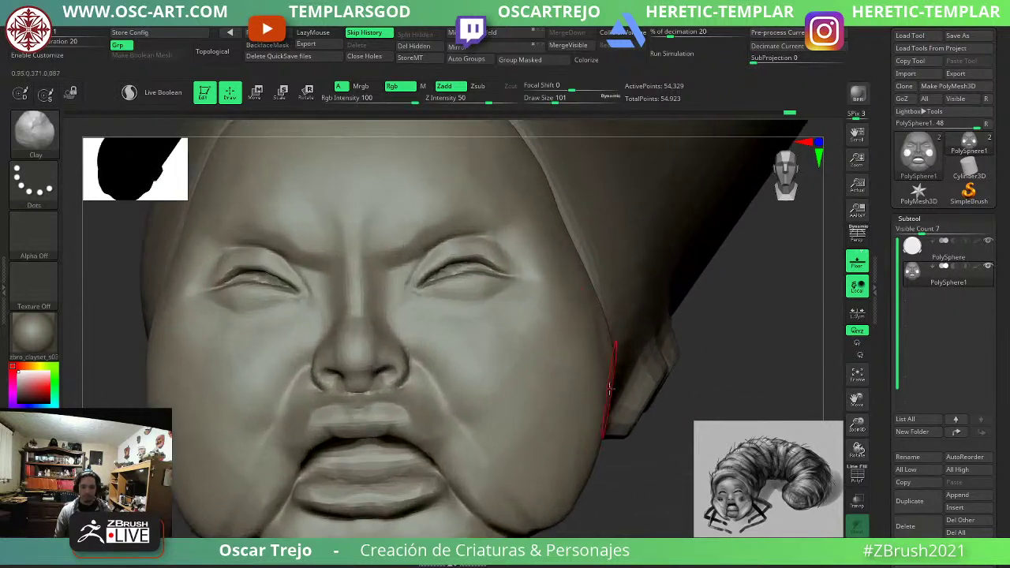
Mask thick eyebrow shapes on the forehead and a large round spot on each cheek.
{"action": "key", "text": "s"}
{"action": "mouse_move", "coordinate": [439, 190]}
{"action": "left_mouse_down"}
{"action": "mouse_move", "coordinate": [430, 189]}
{"action": "mouse_move", "coordinate": [472, 190]}
{"action": "mouse_move", "coordinate": [407, 204]}
{"action": "left_mouse_up"}
{"action": "mouse_move", "coordinate": [486, 361]}
{"action": "left_mouse_down", "text": "ctrl"}
{"action": "mouse_move", "coordinate": [509, 358]}
{"action": "mouse_move", "coordinate": [502, 362]}
{"action": "left_mouse_up", "text": "ctrl"}
Mask the mouth interior at draw size 44 and the closed-eye slits at draw size 23.
{"action": "key", "text": "s"}
{"action": "key", "text": "s"}
{"action": "left_click_drag", "start_coordinate": [465, 419], "coordinate": [453, 419]}
{"action": "mouse_move", "coordinate": [370, 456]}
{"action": "left_mouse_down", "text": "ctrl"}
{"action": "mouse_move", "coordinate": [385, 458]}
{"action": "mouse_move", "coordinate": [369, 463]}
{"action": "left_mouse_up", "text": "ctrl"}
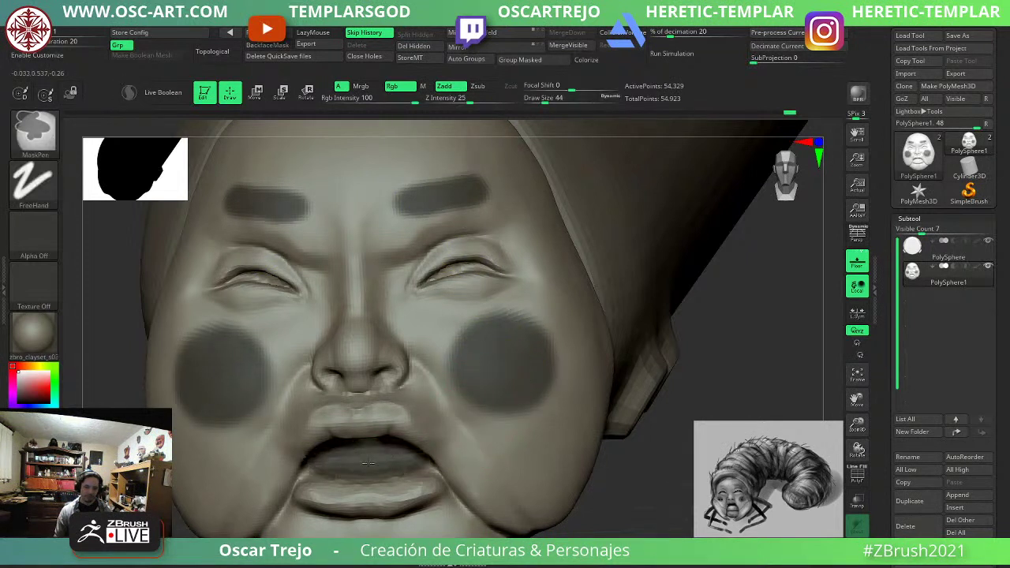
{"action": "key", "text": "s"}
{"action": "mouse_move", "coordinate": [472, 272]}
{"action": "left_mouse_down"}
{"action": "mouse_move", "coordinate": [451, 272]}
{"action": "mouse_move", "coordinate": [504, 275]}
{"action": "left_mouse_up"}
Insert a mirrored pair of capsules low on the head's sides with the IMM Primitives brush.
{"action": "mouse_move", "coordinate": [685, 479]}
{"action": "left_mouse_down", "text": "alt"}
{"action": "mouse_move", "coordinate": [624, 435]}
{"action": "mouse_move", "coordinate": [638, 433]}
{"action": "mouse_move", "coordinate": [634, 457]}
{"action": "mouse_move", "coordinate": [598, 446]}
{"action": "mouse_move", "coordinate": [605, 435]}
{"action": "mouse_move", "coordinate": [526, 429]}
{"action": "mouse_move", "coordinate": [537, 445]}
{"action": "mouse_move", "coordinate": [414, 437]}
{"action": "left_mouse_up", "text": "alt"}
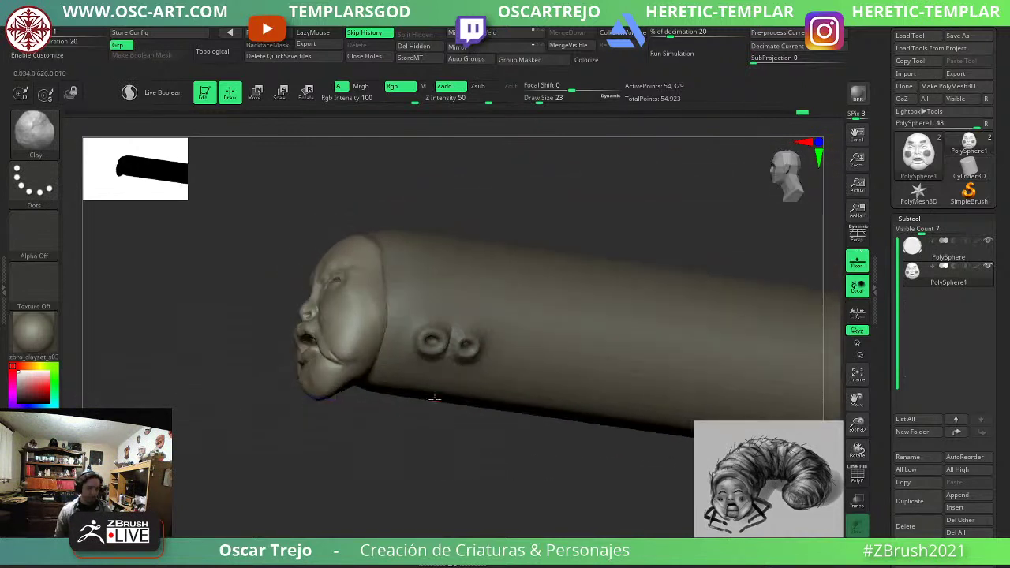
{"action": "key", "text": "b"}
{"action": "key", "text": "i"}
{"action": "key", "text": "p"}
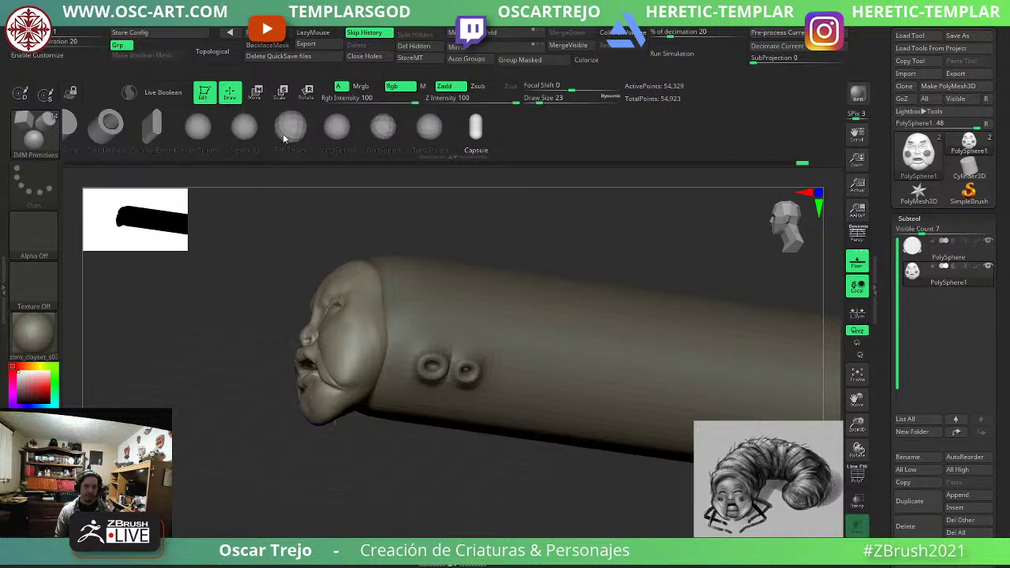
{"action": "left_click_drag", "start_coordinate": [235, 402], "coordinate": [224, 347]}
{"action": "mouse_move", "coordinate": [352, 369]}
{"action": "left_mouse_down"}
{"action": "mouse_move", "coordinate": [355, 395]}
{"action": "mouse_move", "coordinate": [348, 389]}
{"action": "left_mouse_up"}
Center the transform gizmo on the new capsule in front view and isolate the capsule pair.
{"action": "left_click_drag", "start_coordinate": [230, 410], "coordinate": [288, 409], "text": "shift"}
{"action": "key", "text": "w"}
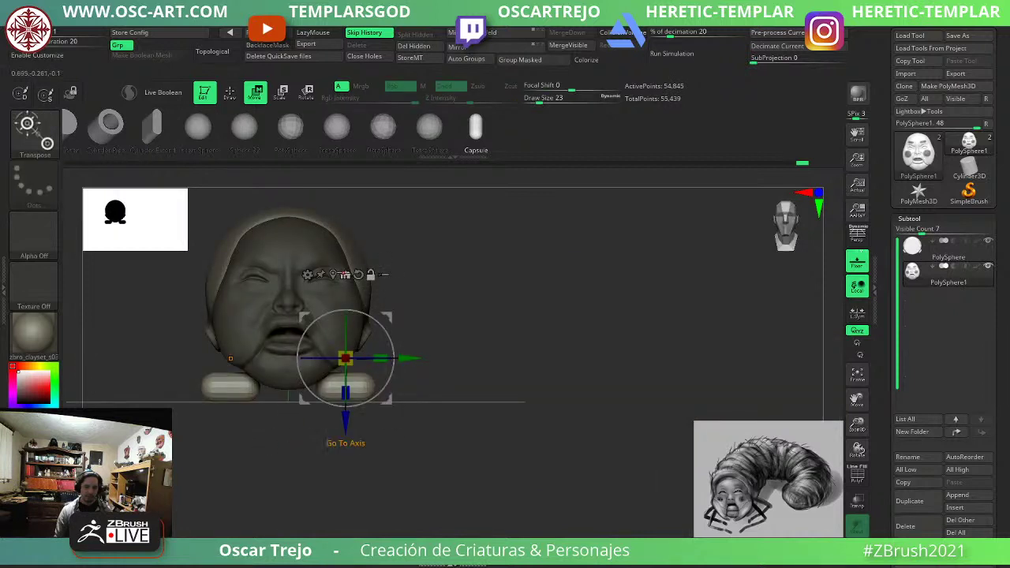
{"action": "left_click", "coordinate": [338, 274]}
{"action": "key", "text": "q"}
{"action": "left_click", "coordinate": [361, 369], "text": "ctrl+shift"}
{"action": "key", "text": "w"}
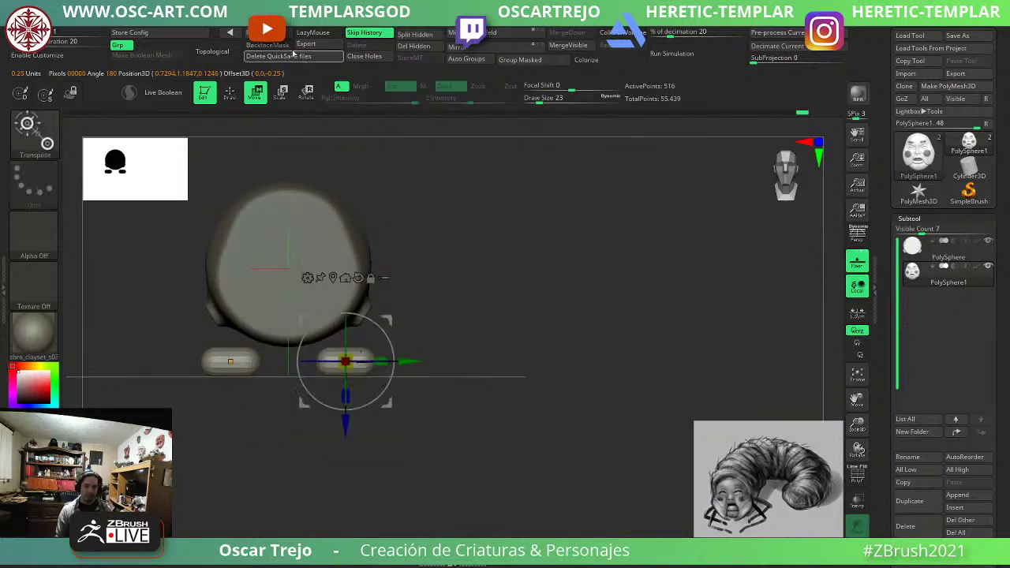
Split the capsule pair from the head into its own subtool and rotate the capsules upright.
{"action": "left_click", "coordinate": [416, 36]}
{"action": "key", "text": "q"}
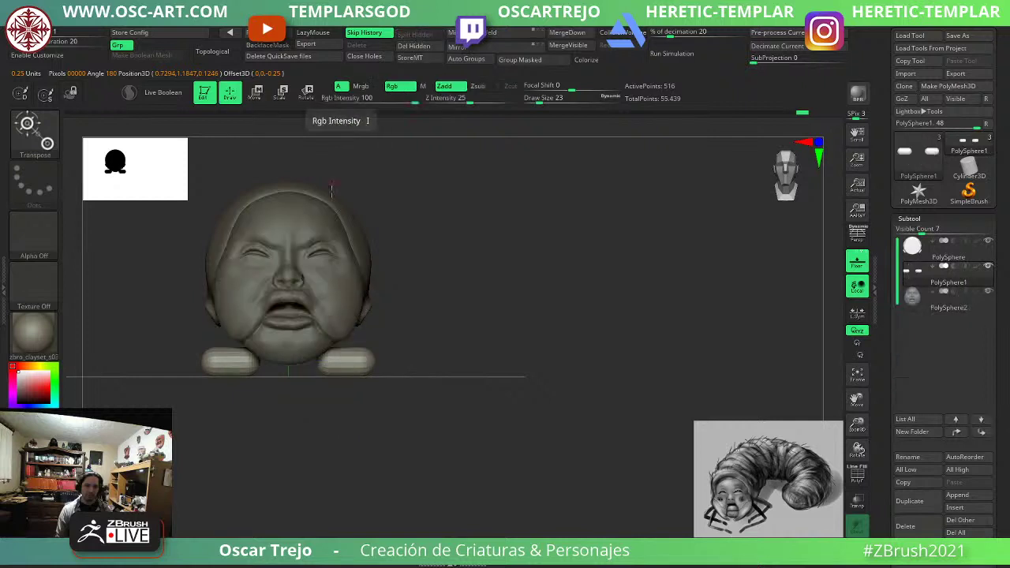
{"action": "key", "text": "w"}
{"action": "left_click_drag", "start_coordinate": [385, 325], "coordinate": [293, 281]}
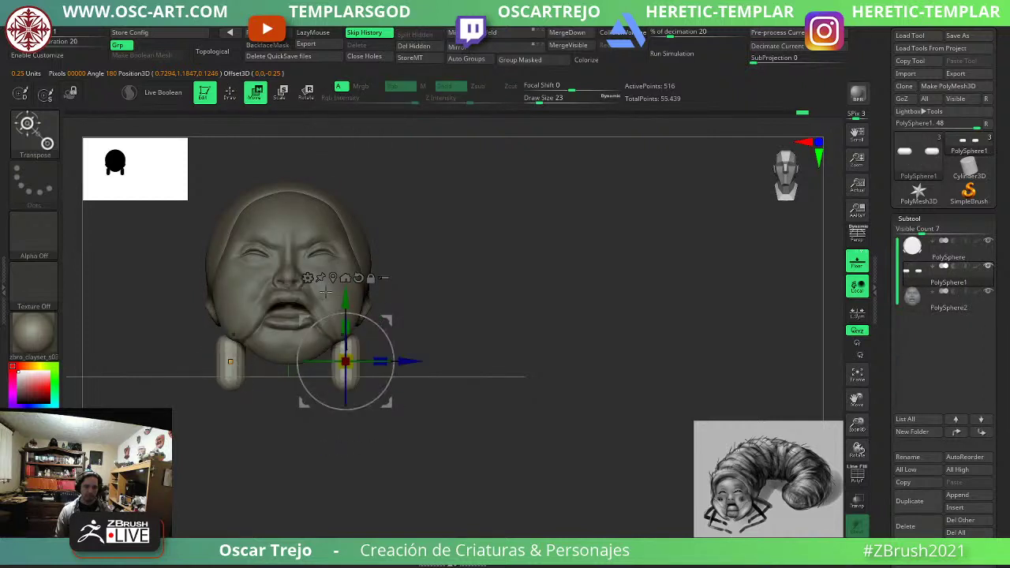
In side view, tilt the capsules diagonally, flatten them and place them against the lower jaw.
{"action": "left_click_drag", "start_coordinate": [588, 339], "coordinate": [492, 340], "text": "shift"}
{"action": "left_click_drag", "start_coordinate": [381, 328], "coordinate": [374, 302]}
{"action": "left_click_drag", "start_coordinate": [381, 311], "coordinate": [393, 345]}
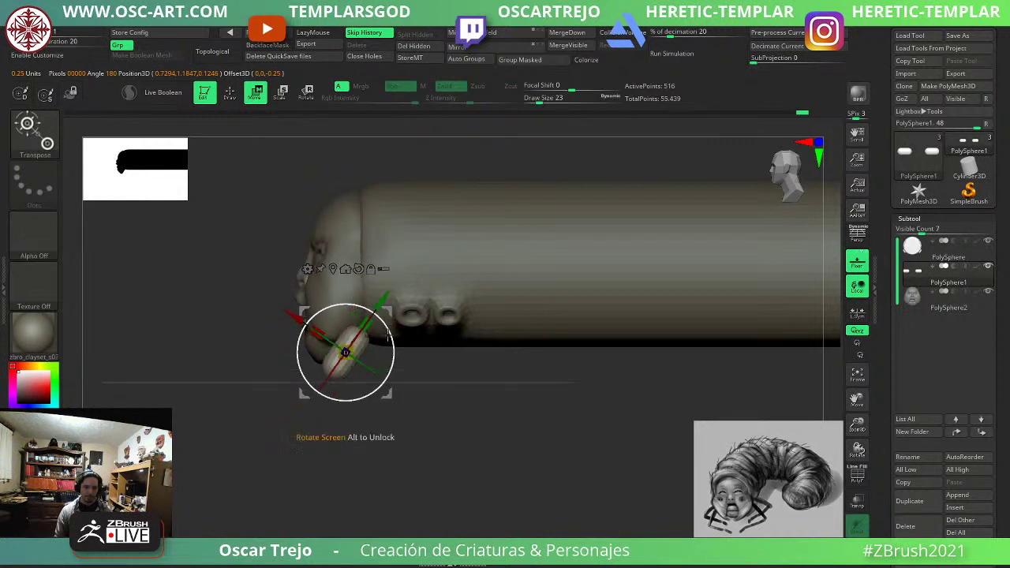
{"action": "left_click_drag", "start_coordinate": [320, 329], "coordinate": [334, 337]}
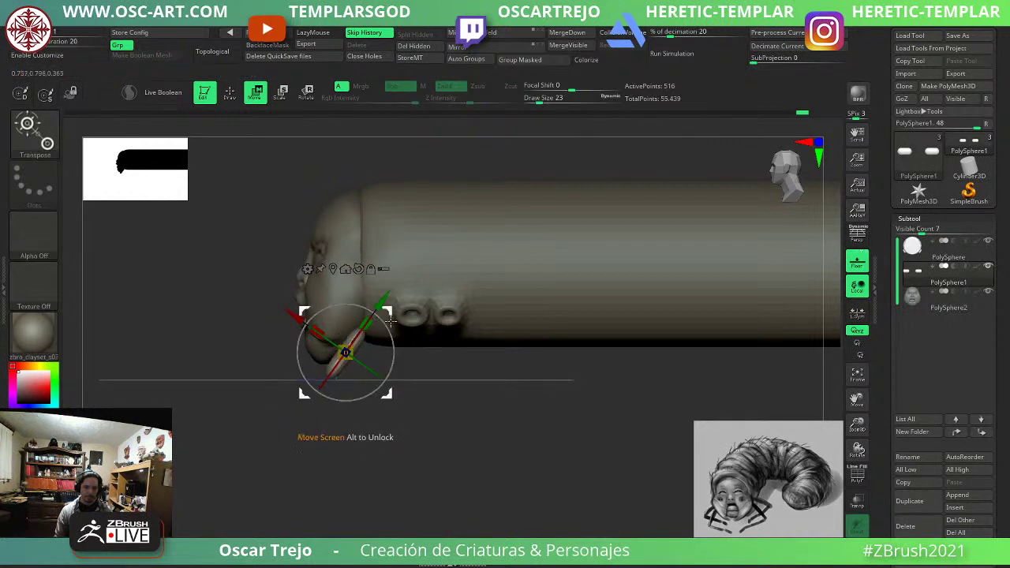
{"action": "left_click_drag", "start_coordinate": [384, 315], "coordinate": [375, 306]}
{"action": "key", "text": "q"}
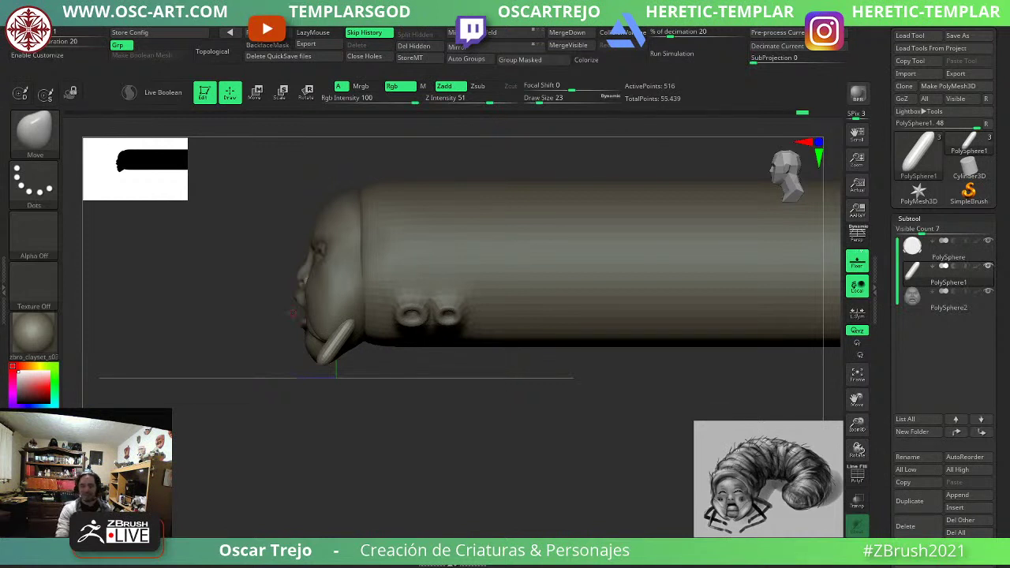
Shape the capsules beside the chin in front view with the Move brush, using draw sizes between 128 and 68.
{"action": "left_click_drag", "start_coordinate": [286, 423], "coordinate": [356, 414]}
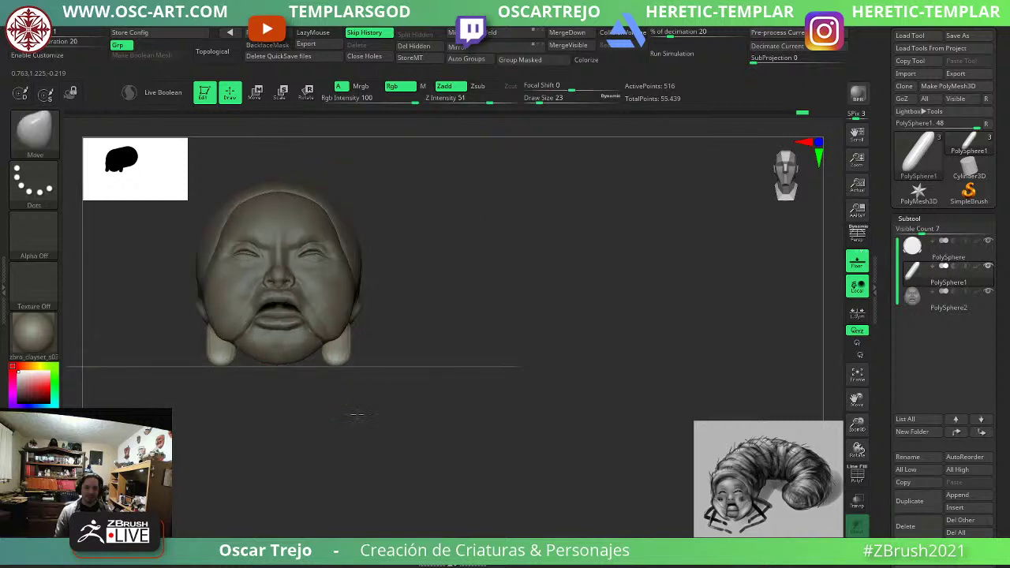
{"action": "key", "text": "s"}
{"action": "left_click_drag", "start_coordinate": [334, 370], "coordinate": [343, 370]}
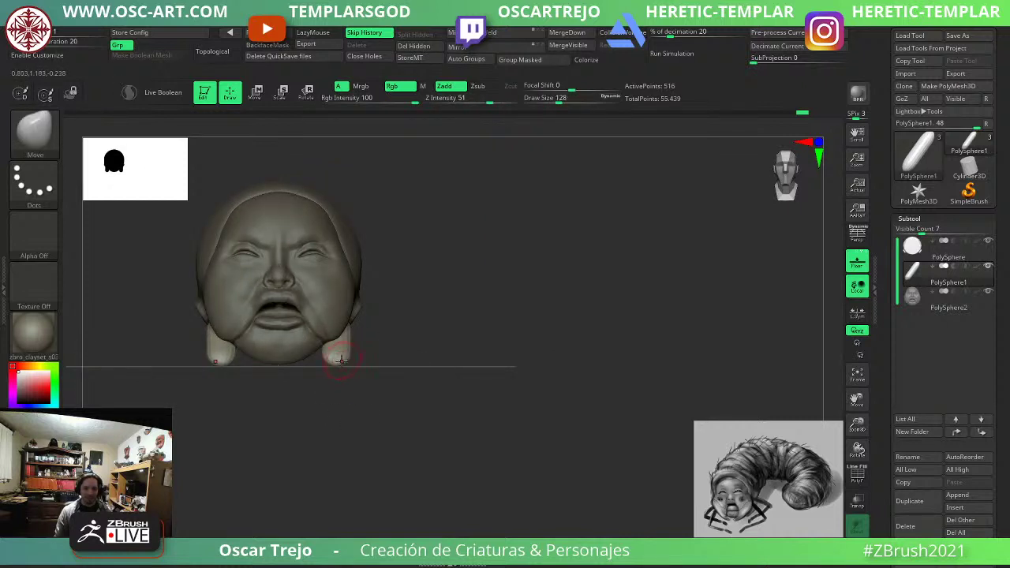
{"action": "left_click", "coordinate": [612, 100]}
{"action": "key", "text": "s"}
{"action": "left_click_drag", "start_coordinate": [489, 330], "coordinate": [442, 331]}
{"action": "mouse_move", "coordinate": [354, 354]}
{"action": "left_mouse_down"}
{"action": "mouse_move", "coordinate": [304, 385]}
{"action": "mouse_move", "coordinate": [359, 326]}
{"action": "left_mouse_up"}
{"action": "key", "text": "s"}
{"action": "mouse_move", "coordinate": [356, 347]}
{"action": "left_mouse_down"}
{"action": "mouse_move", "coordinate": [314, 380]}
{"action": "mouse_move", "coordinate": [324, 352]}
{"action": "left_mouse_up"}
Rotate the capsule pair in side view so the tips point more steeply downward beside the chin.
{"action": "left_click_drag", "start_coordinate": [377, 382], "coordinate": [284, 384]}
{"action": "key", "text": "w"}
{"action": "key", "text": "q"}
{"action": "key", "text": "w"}
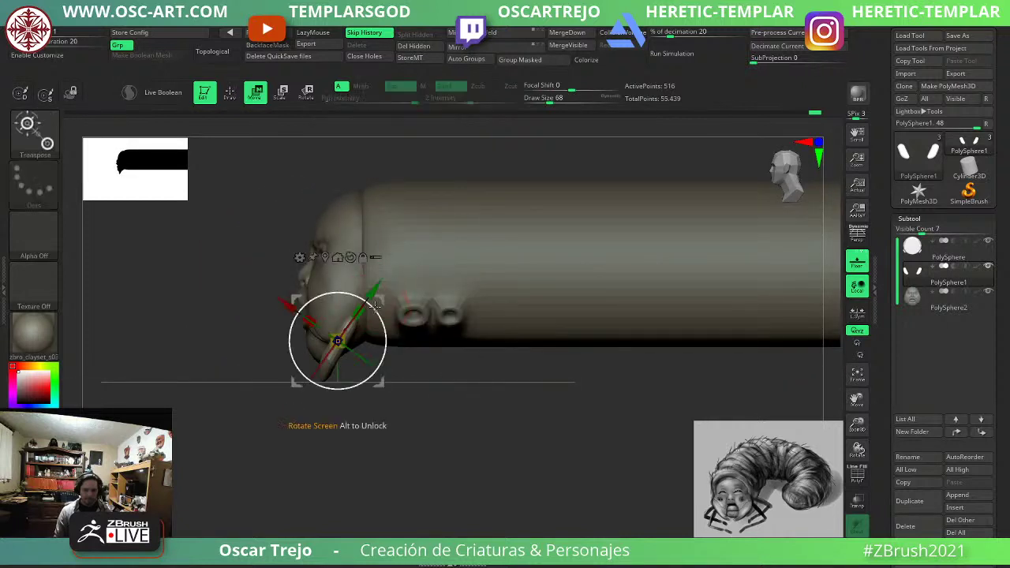
{"action": "left_click_drag", "start_coordinate": [380, 297], "coordinate": [367, 292]}
{"action": "key", "text": "q"}
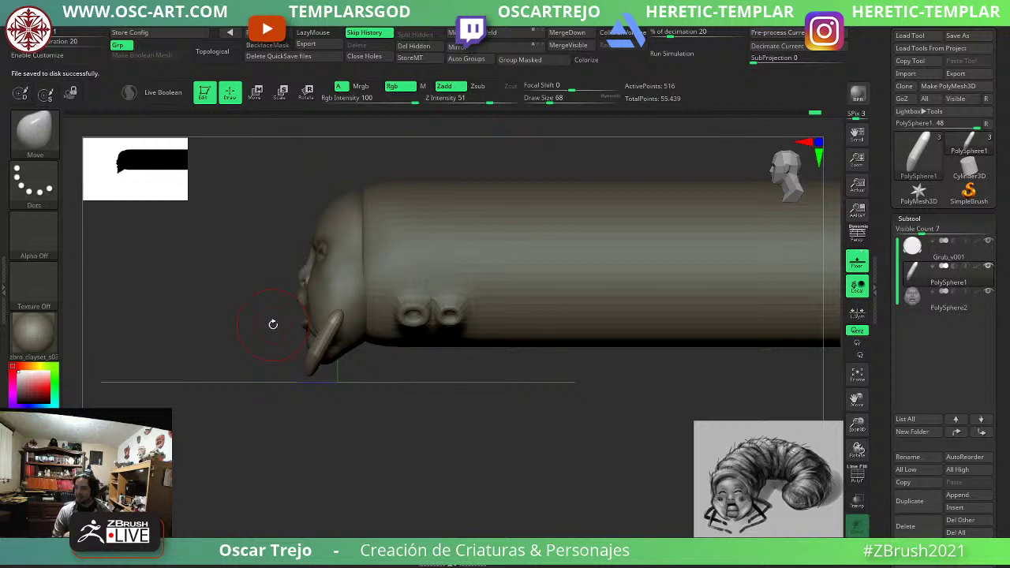
Bend the capsules into inward-curving tusks below the cheeks, using Move brush draw sizes 97 and 223.
{"action": "mouse_move", "coordinate": [216, 359]}
{"action": "left_mouse_down"}
{"action": "mouse_move", "coordinate": [212, 433]}
{"action": "mouse_move", "coordinate": [250, 426]}
{"action": "left_mouse_up"}
{"action": "mouse_move", "coordinate": [363, 353]}
{"action": "left_mouse_down", "text": "shift"}
{"action": "mouse_move", "coordinate": [379, 338]}
{"action": "mouse_move", "coordinate": [327, 381]}
{"action": "mouse_move", "coordinate": [285, 390]}
{"action": "mouse_move", "coordinate": [352, 369]}
{"action": "left_mouse_up", "text": "shift"}
{"action": "key", "text": "s"}
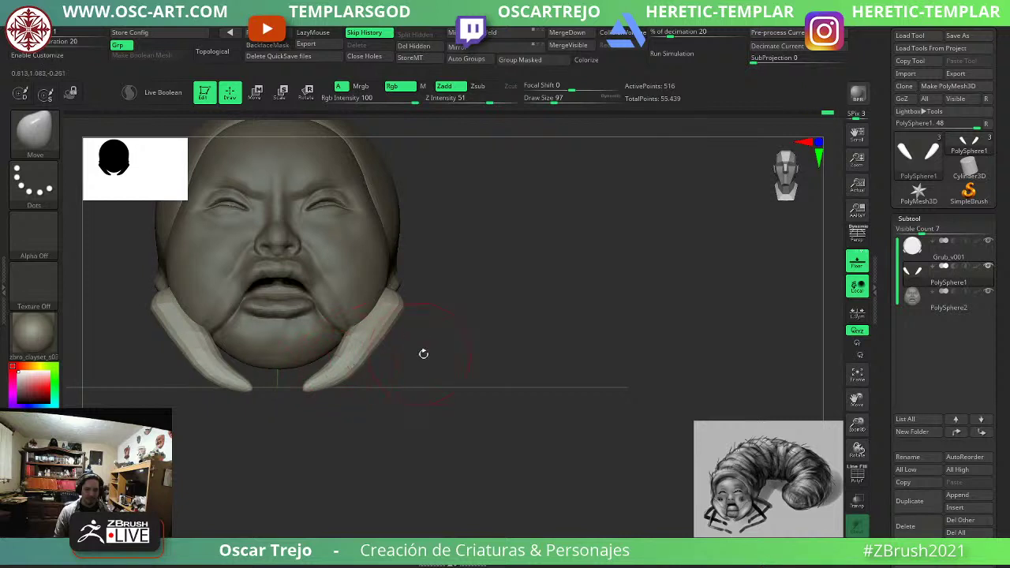
{"action": "mouse_move", "coordinate": [446, 393]}
{"action": "left_mouse_down"}
{"action": "mouse_move", "coordinate": [477, 449]}
{"action": "mouse_move", "coordinate": [463, 420]}
{"action": "left_mouse_up"}
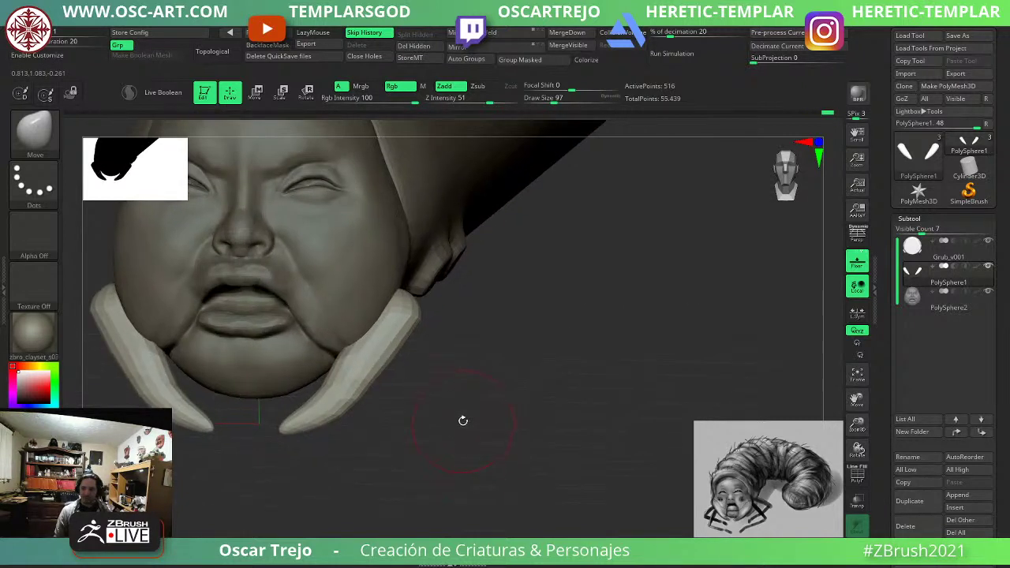
{"action": "left_click_drag", "start_coordinate": [428, 383], "coordinate": [462, 406], "text": "alt"}
{"action": "key", "text": "s"}
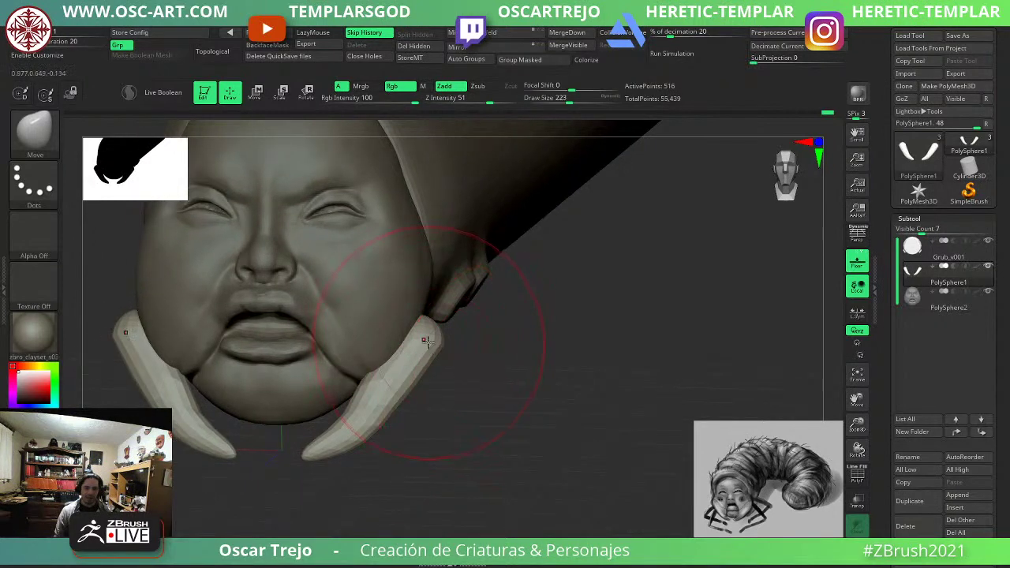
{"action": "mouse_move", "coordinate": [427, 341]}
{"action": "left_mouse_down"}
{"action": "mouse_move", "coordinate": [401, 339]}
{"action": "mouse_move", "coordinate": [401, 357]}
{"action": "mouse_move", "coordinate": [442, 400]}
{"action": "mouse_move", "coordinate": [405, 377]}
{"action": "mouse_move", "coordinate": [413, 360]}
{"action": "mouse_move", "coordinate": [440, 381]}
{"action": "mouse_move", "coordinate": [433, 369]}
{"action": "left_mouse_up"}
Refine the tusks' curve and tuck their upper ends under the cheeks with the Move brush at draw size 177.
{"action": "key", "text": "s"}
{"action": "left_click_drag", "start_coordinate": [286, 419], "coordinate": [366, 416]}
{"action": "key", "text": "s"}
{"action": "key", "text": "s"}
{"action": "mouse_move", "coordinate": [399, 427]}
{"action": "left_mouse_down"}
{"action": "mouse_move", "coordinate": [362, 437]}
{"action": "mouse_move", "coordinate": [398, 410]}
{"action": "left_mouse_up"}
{"action": "key", "text": "s"}
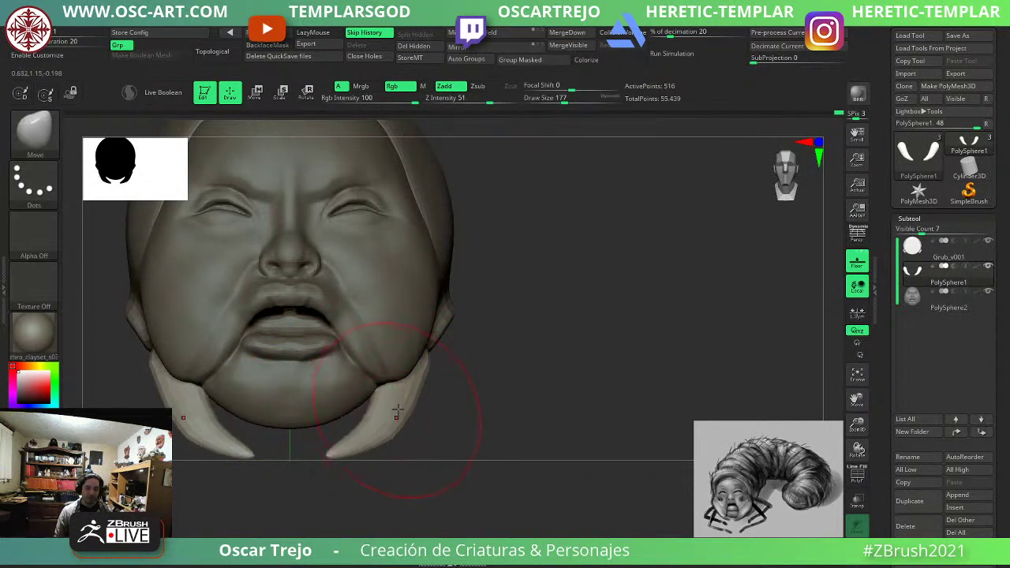
{"action": "left_click_drag", "start_coordinate": [422, 367], "coordinate": [409, 367]}
{"action": "left_click_drag", "start_coordinate": [447, 396], "coordinate": [421, 408], "text": "shift"}
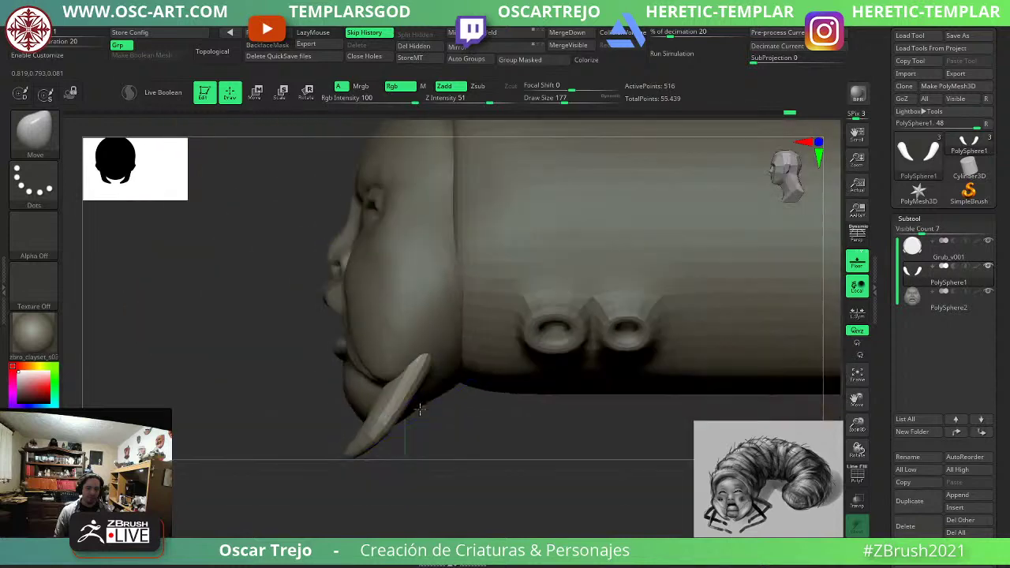
{"action": "mouse_move", "coordinate": [307, 401]}
{"action": "left_mouse_down"}
{"action": "mouse_move", "coordinate": [404, 430]}
{"action": "mouse_move", "coordinate": [448, 470]}
{"action": "mouse_move", "coordinate": [447, 447]}
{"action": "mouse_move", "coordinate": [437, 449]}
{"action": "mouse_move", "coordinate": [471, 435]}
{"action": "mouse_move", "coordinate": [503, 442]}
{"action": "mouse_move", "coordinate": [491, 435]}
{"action": "mouse_move", "coordinate": [497, 410]}
{"action": "mouse_move", "coordinate": [508, 429]}
{"action": "mouse_move", "coordinate": [473, 428]}
{"action": "left_mouse_up"}
{"action": "key", "text": "s"}
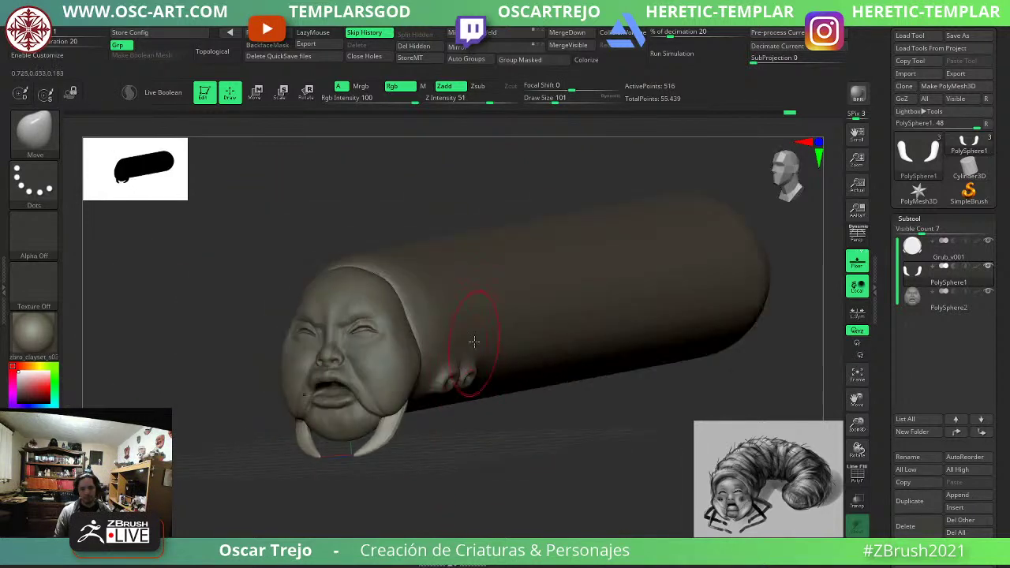
Select the grub body, display its polyframe and turn off its dynamic subdivision preview.
{"action": "left_click", "coordinate": [474, 342], "text": "alt"}
{"action": "left_click_drag", "start_coordinate": [613, 446], "coordinate": [348, 444], "text": "shift"}
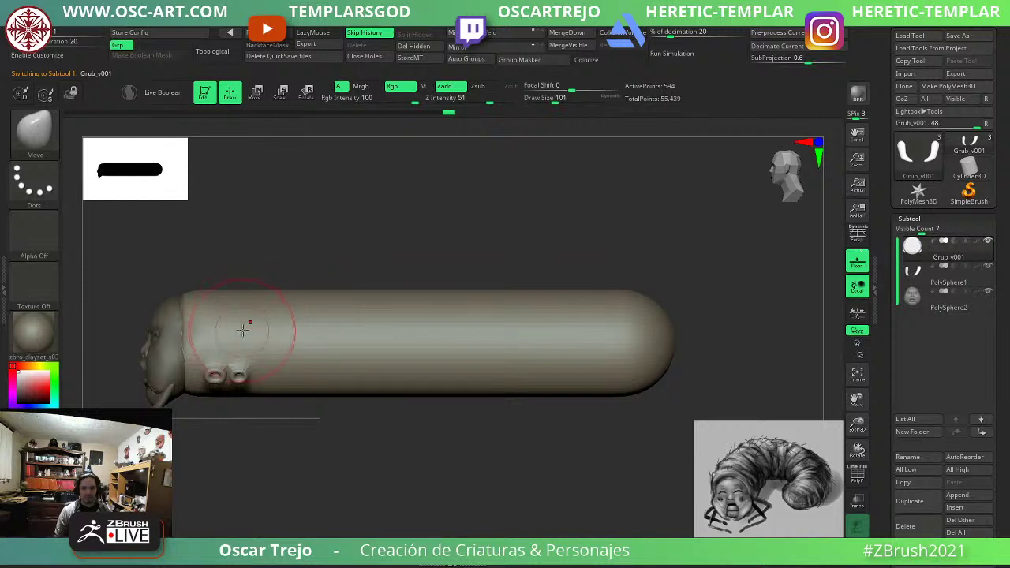
{"action": "left_click_drag", "start_coordinate": [337, 221], "coordinate": [379, 276], "text": "alt"}
{"action": "key", "text": "shift+f"}
{"action": "key", "text": "shift+d"}
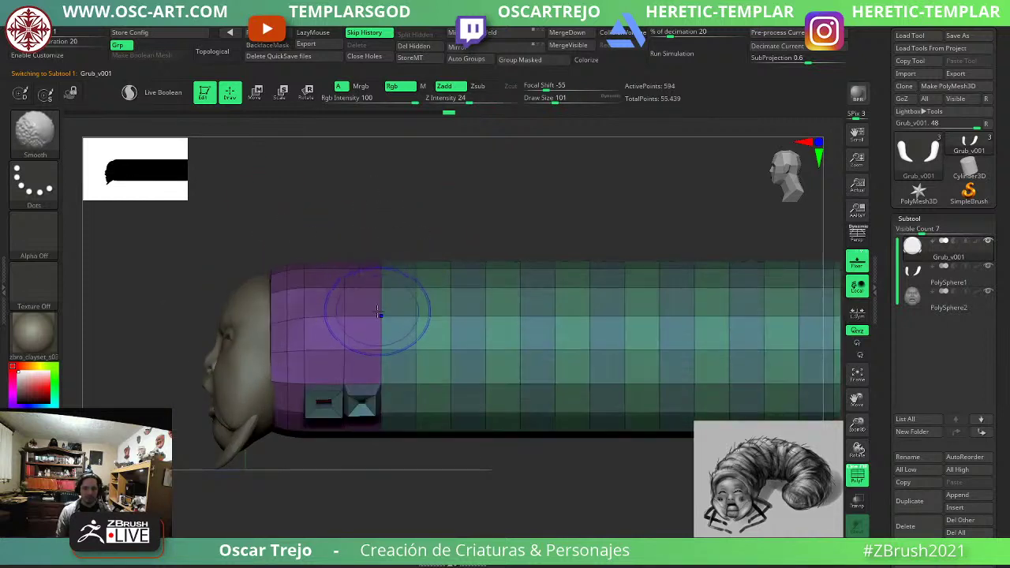
{"action": "mouse_move", "coordinate": [532, 193]}
{"action": "left_mouse_down", "text": "alt"}
{"action": "mouse_move", "coordinate": [480, 208]}
{"action": "mouse_move", "coordinate": [431, 194]}
{"action": "mouse_move", "coordinate": [445, 221]}
{"action": "mouse_move", "coordinate": [323, 221]}
{"action": "mouse_move", "coordinate": [347, 238]}
{"action": "mouse_move", "coordinate": [350, 256]}
{"action": "left_mouse_up", "text": "alt"}
{"action": "key", "text": "ctrl+w"}
{"action": "key", "text": "ctrl+z"}
{"action": "key", "text": "d"}
{"action": "key", "text": "shift+d"}
{"action": "left_click_drag", "start_coordinate": [277, 501], "coordinate": [268, 479]}
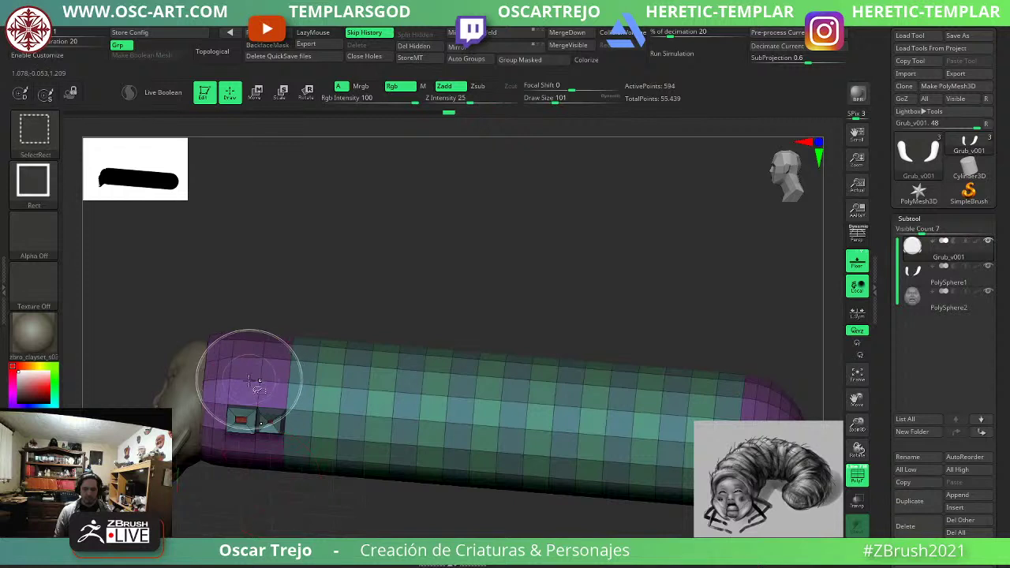
Isolate the leg stubs and the alternating body bands, then merge them into one polygroup.
{"action": "left_click", "coordinate": [240, 423], "text": "ctrl+shift"}
{"action": "key", "text": "ctrl+w"}
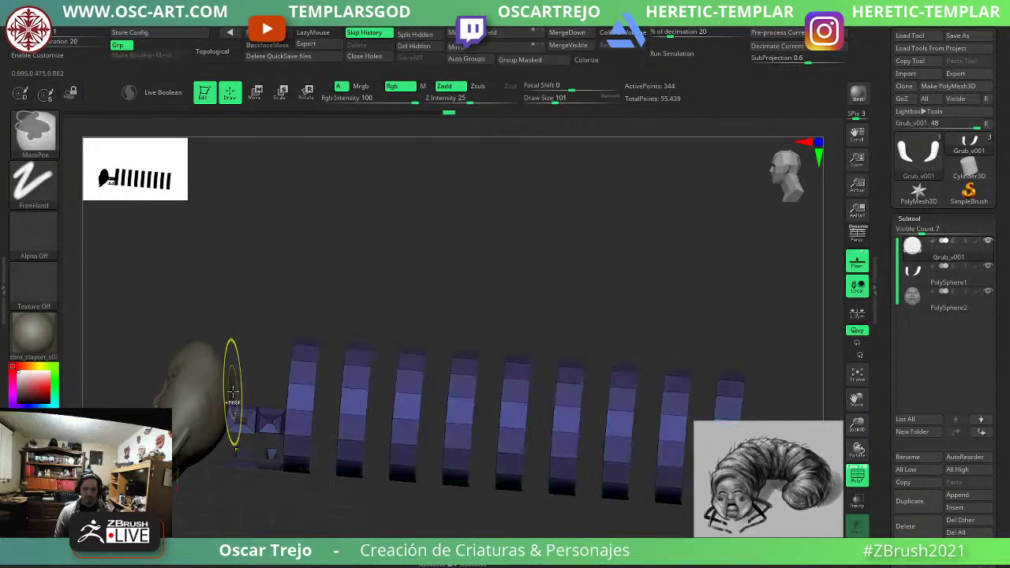
{"action": "left_click", "coordinate": [251, 360], "text": "ctrl+shift"}
{"action": "left_click", "coordinate": [258, 366], "text": "ctrl+shift"}
{"action": "left_click_drag", "start_coordinate": [397, 261], "coordinate": [403, 286], "text": "ctrl+shift"}
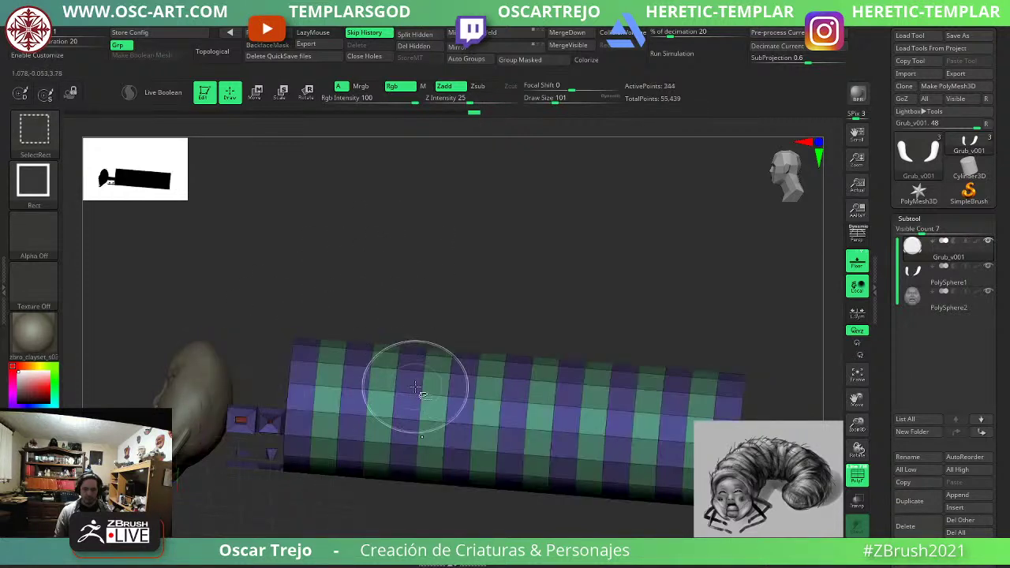
{"action": "left_click", "coordinate": [422, 404], "text": "ctrl+shift"}
{"action": "left_click", "coordinate": [416, 348], "text": "ctrl+shift"}
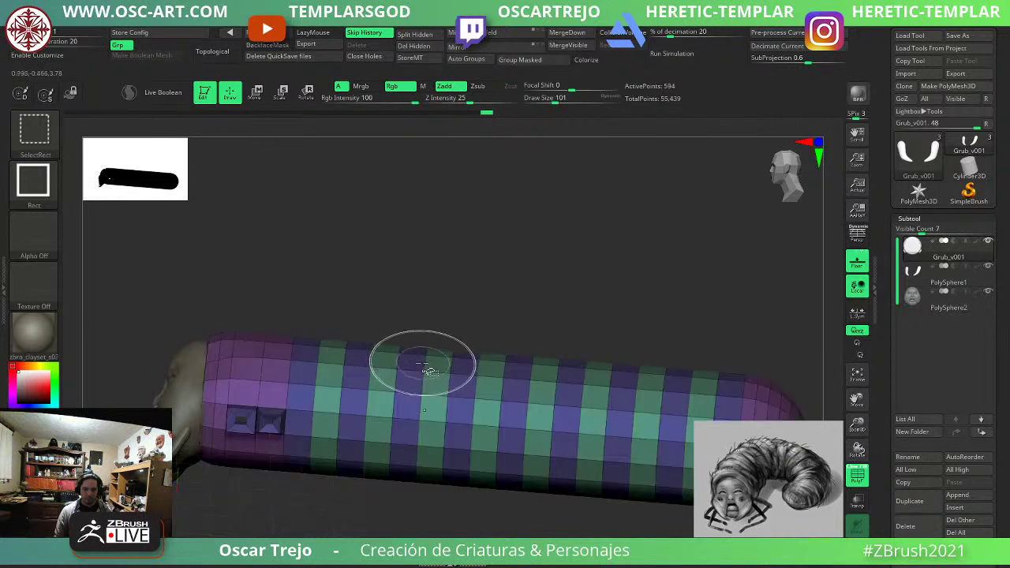
Hide the leg stubs and front section, and assign one polygroup to all the middle body bands.
{"action": "left_click", "coordinate": [265, 416], "text": "ctrl+shift"}
{"action": "left_click_drag", "start_coordinate": [249, 318], "coordinate": [268, 285]}
{"action": "left_click_drag", "start_coordinate": [193, 300], "coordinate": [279, 399], "text": "ctrl+shift"}
{"action": "key", "text": "ctrl+w"}
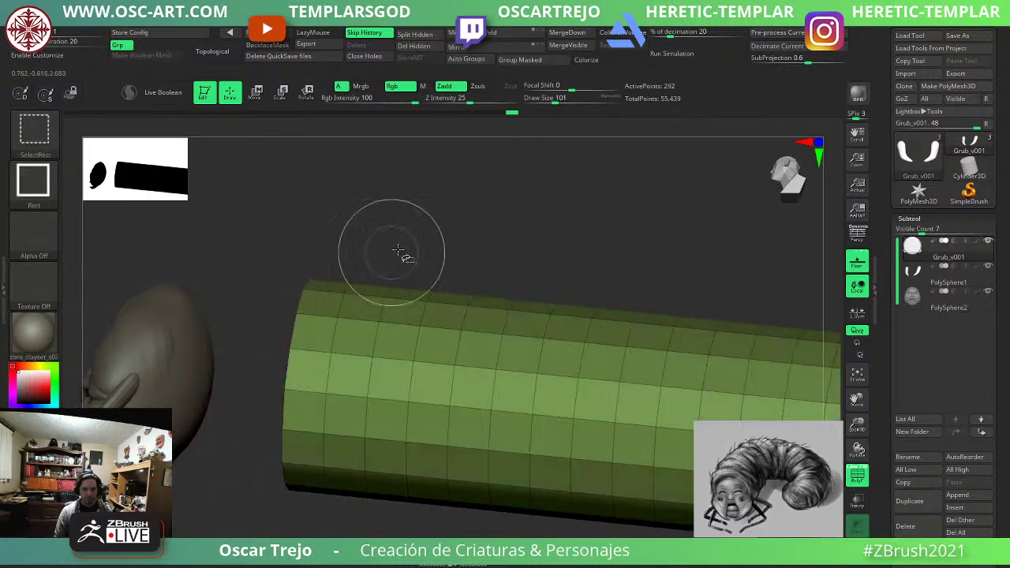
Hide the middle body polygroup so that only the leg stubs of the body remain displayed.
{"action": "left_click", "coordinate": [418, 237], "text": "ctrl+shift"}
{"action": "left_click_drag", "start_coordinate": [527, 208], "coordinate": [500, 215]}
{"action": "left_click", "coordinate": [249, 281], "text": "ctrl+shift"}
{"action": "left_click_drag", "start_coordinate": [420, 199], "coordinate": [424, 237], "text": "ctrl+shift"}
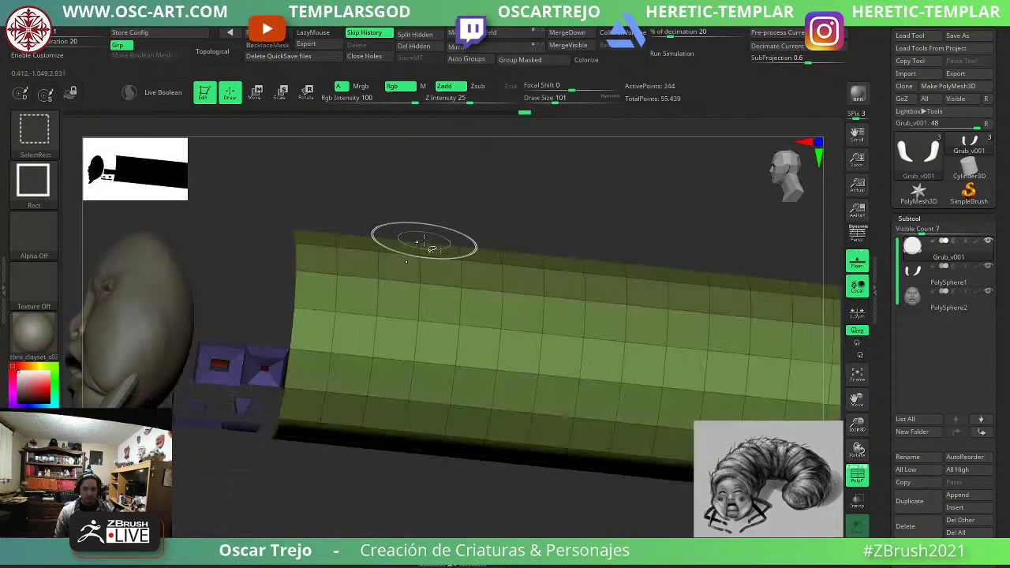
{"action": "left_click", "coordinate": [413, 262], "text": "ctrl+shift"}
{"action": "mouse_move", "coordinate": [585, 407]}
{"action": "left_mouse_down", "text": "alt"}
{"action": "mouse_move", "coordinate": [497, 361]}
{"action": "mouse_move", "coordinate": [509, 437]}
{"action": "left_mouse_up", "text": "alt"}
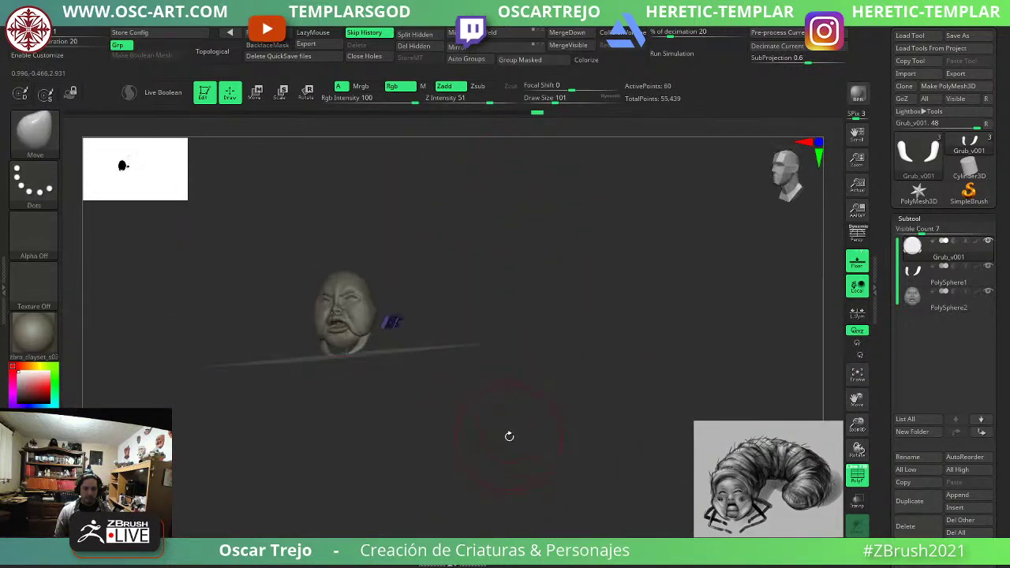
Combine the body shell into a single polygroup separate from the leg stubs.
{"action": "left_click", "coordinate": [552, 474], "text": "ctrl+shift"}
{"action": "mouse_move", "coordinate": [561, 481]}
{"action": "left_mouse_down"}
{"action": "mouse_move", "coordinate": [517, 480]}
{"action": "mouse_move", "coordinate": [534, 491]}
{"action": "mouse_move", "coordinate": [449, 444]}
{"action": "mouse_move", "coordinate": [463, 472]}
{"action": "mouse_move", "coordinate": [483, 483]}
{"action": "left_mouse_up"}
{"action": "key", "text": "ctrl+w"}
{"action": "left_click", "coordinate": [575, 483], "text": "ctrl+shift"}
{"action": "key", "text": "ctrl+z"}
{"action": "key", "text": "ctrl+z"}
{"action": "key", "text": "ctrl+w"}
Assign a separate polygroup to the body's front cap and show the whole body.
{"action": "left_click_drag", "start_coordinate": [238, 242], "coordinate": [287, 417], "text": "ctrl"}
{"action": "key", "text": "ctrl+w"}
{"action": "left_click_drag", "start_coordinate": [564, 450], "coordinate": [679, 464]}
{"action": "left_click", "coordinate": [530, 473], "text": "ctrl+shift"}
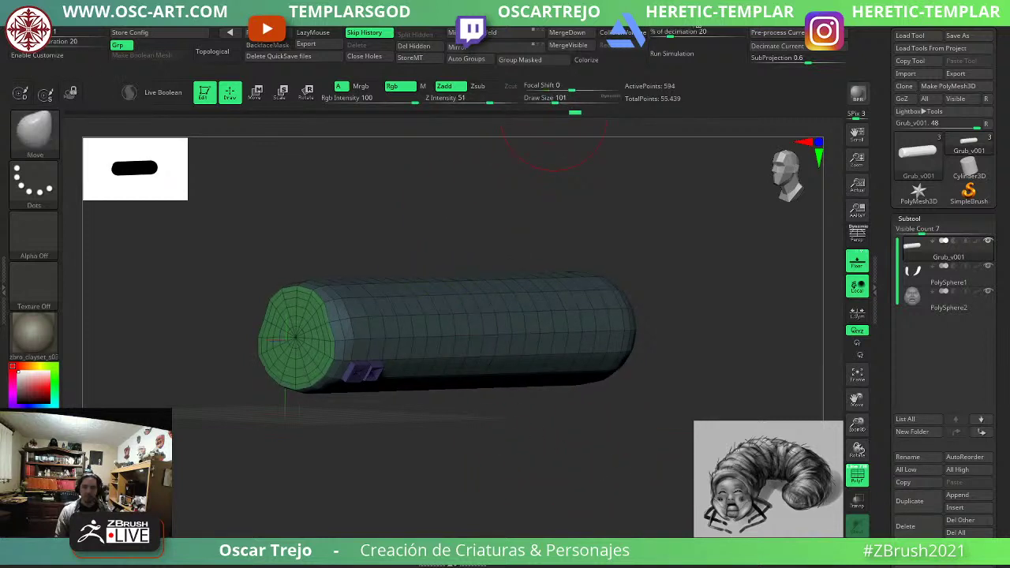
Unwrap the grub body in UV Master with Symmetry and Polygroups enabled.
{"action": "mouse_move", "coordinate": [676, 26]}
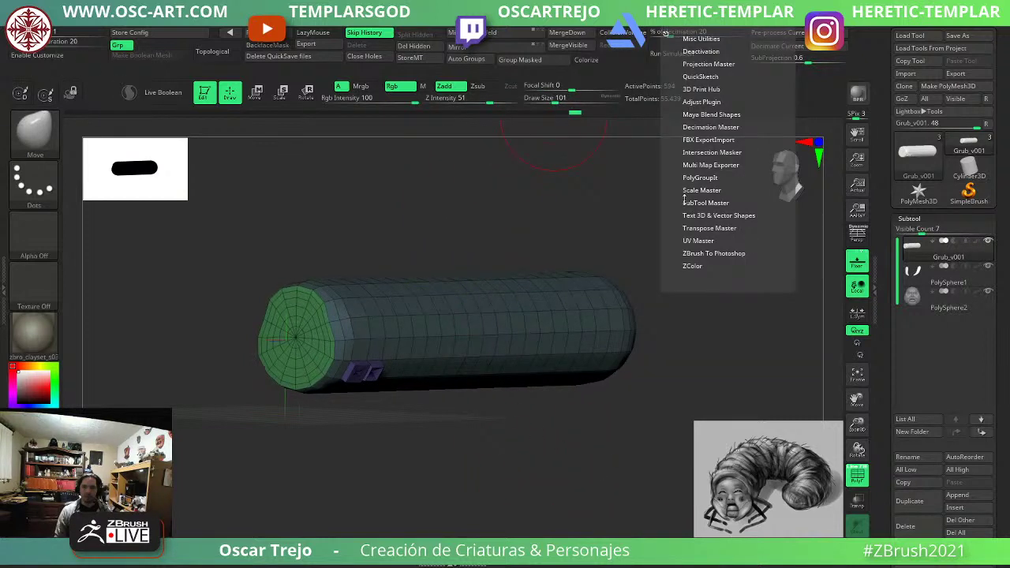
{"action": "left_click", "coordinate": [699, 241]}
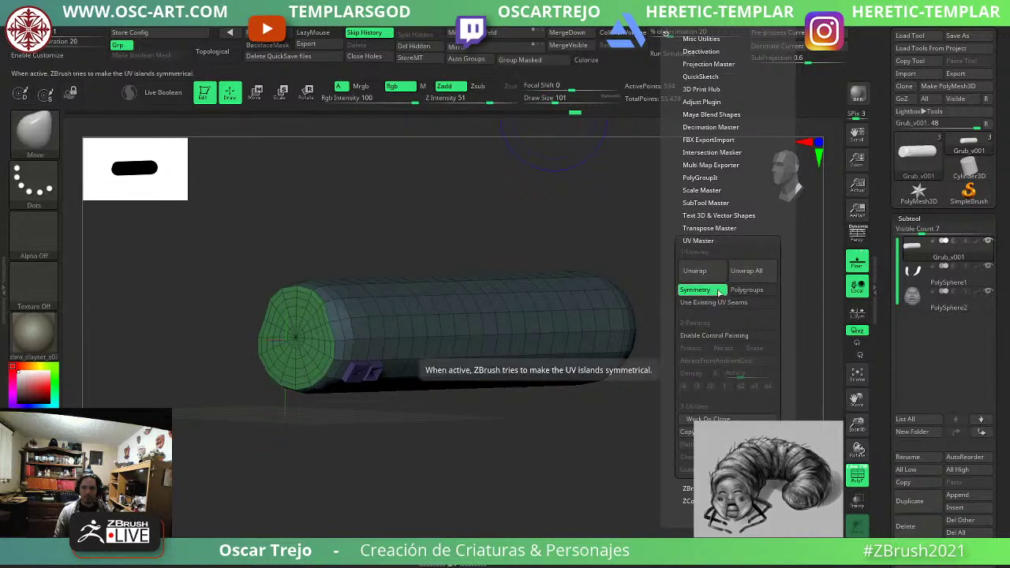
{"action": "left_click", "coordinate": [752, 290]}
{"action": "left_click", "coordinate": [719, 278]}
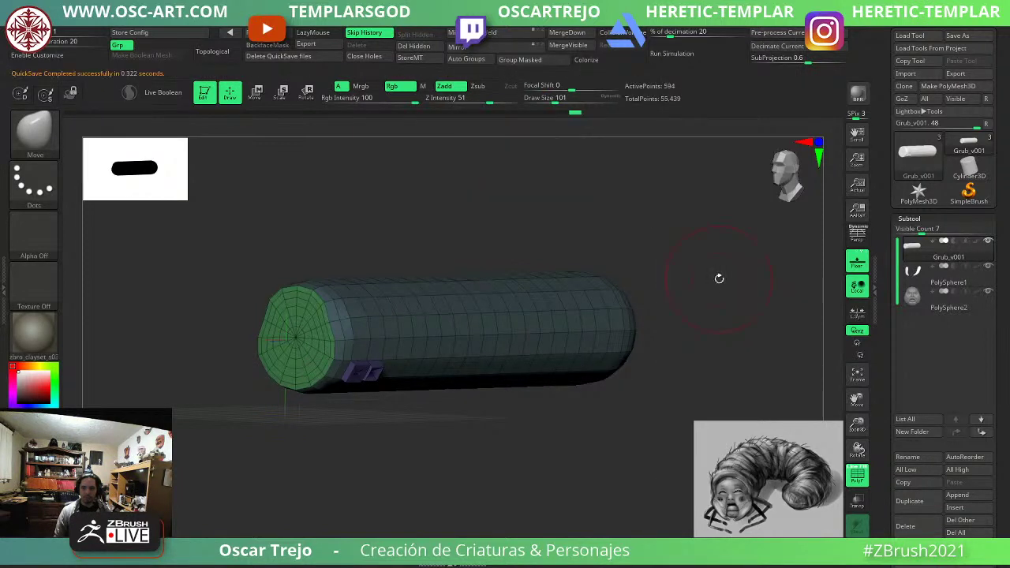
{"action": "mouse_move", "coordinate": [673, 25]}
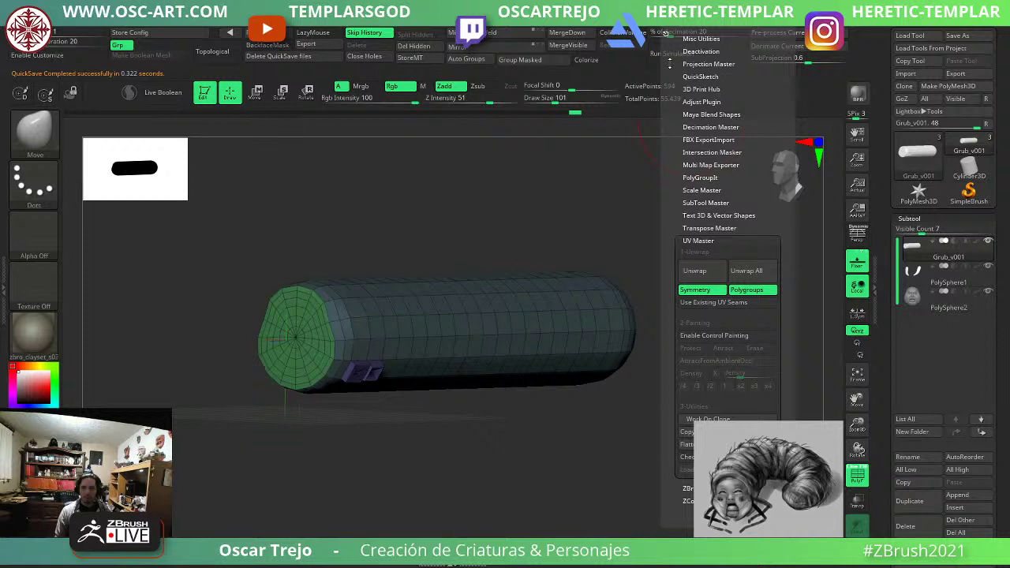
{"action": "left_click", "coordinate": [708, 273]}
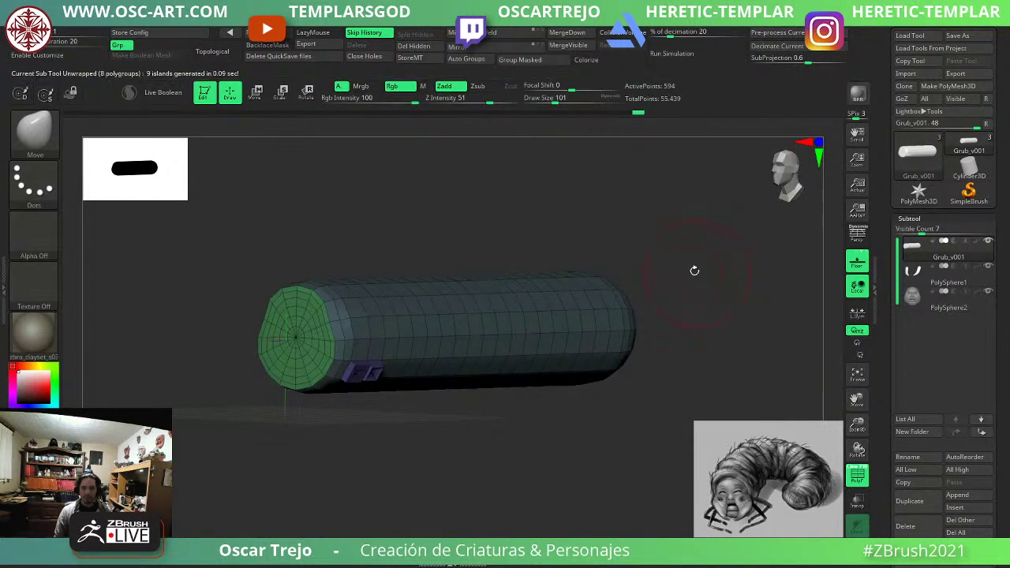
Flatten the body's UVs to examine the island layout, then return to the 3D mesh.
{"action": "left_click", "coordinate": [657, 31]}
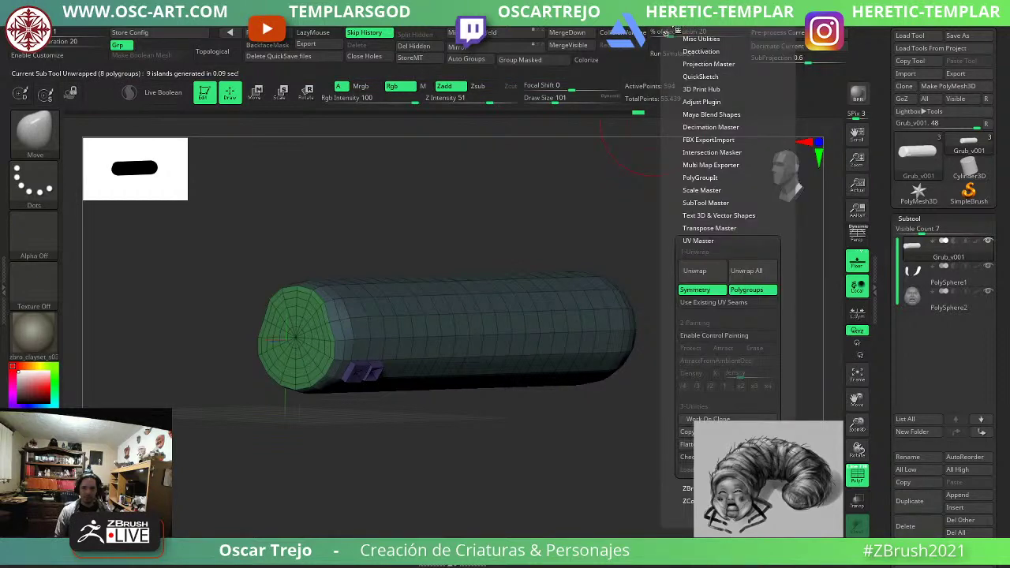
{"action": "left_click", "coordinate": [670, 30]}
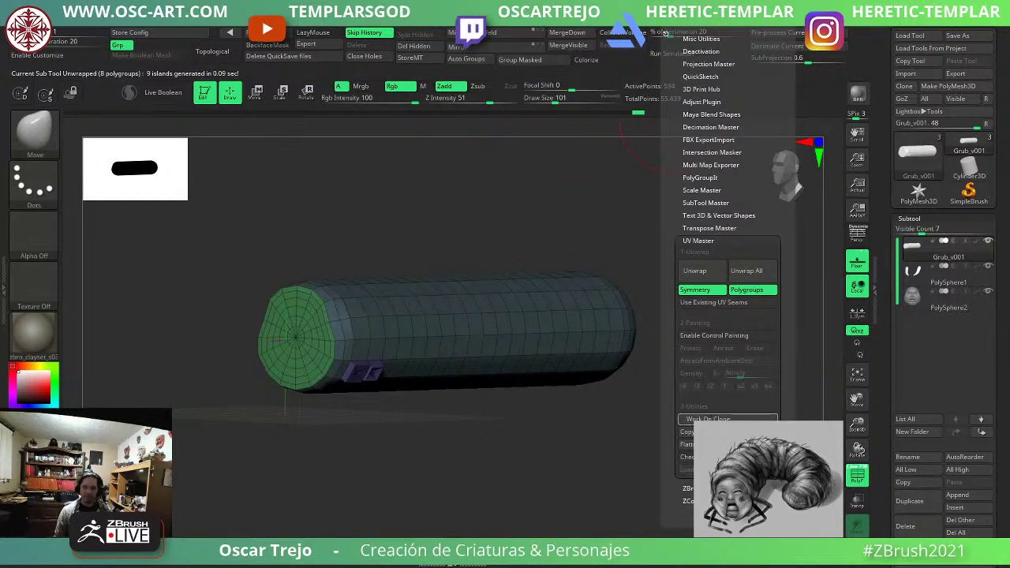
{"action": "left_click", "coordinate": [691, 444]}
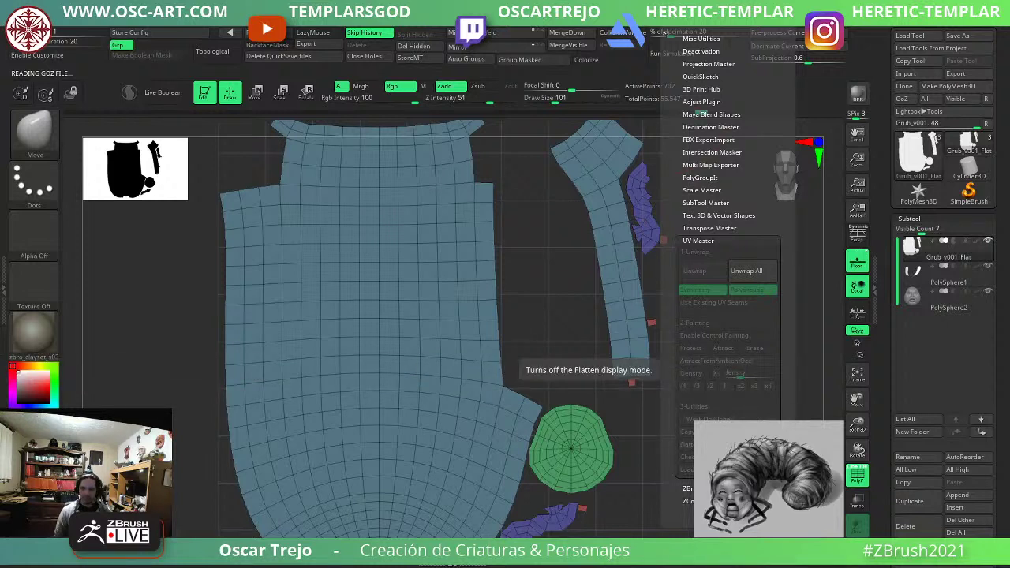
{"action": "left_click", "coordinate": [753, 444]}
Return to the side view and turn off Solo to display the head and tusks with the body.
{"action": "left_click_drag", "start_coordinate": [631, 473], "coordinate": [568, 406]}
{"action": "left_click", "coordinate": [443, 400], "text": "ctrl+shift"}
{"action": "left_click_drag", "start_coordinate": [631, 355], "coordinate": [617, 335]}
{"action": "left_click", "coordinate": [623, 258], "text": "ctrl+shift"}
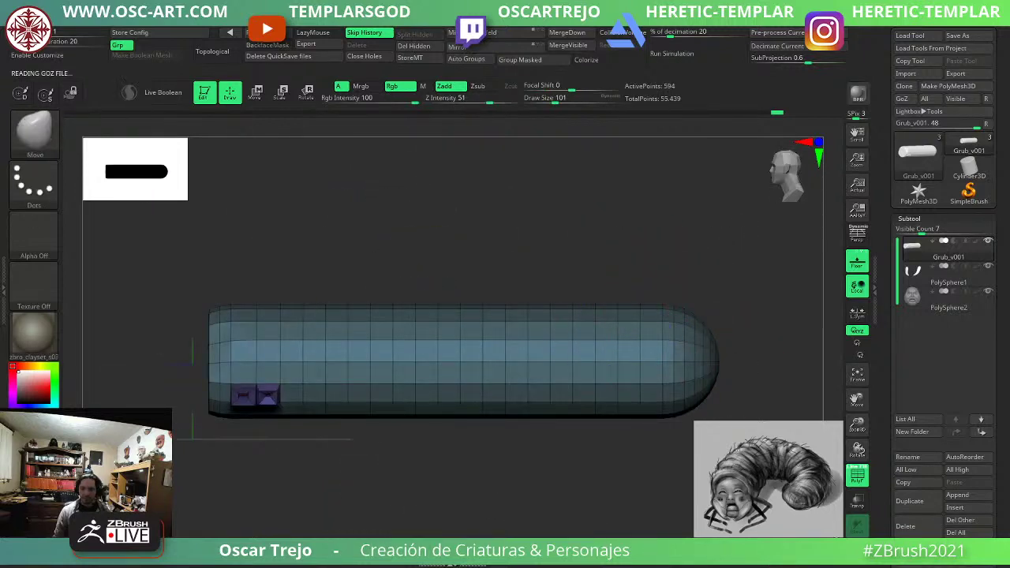
{"action": "left_click", "coordinate": [857, 550]}
{"action": "left_click_drag", "start_coordinate": [418, 498], "coordinate": [523, 523], "text": "alt"}
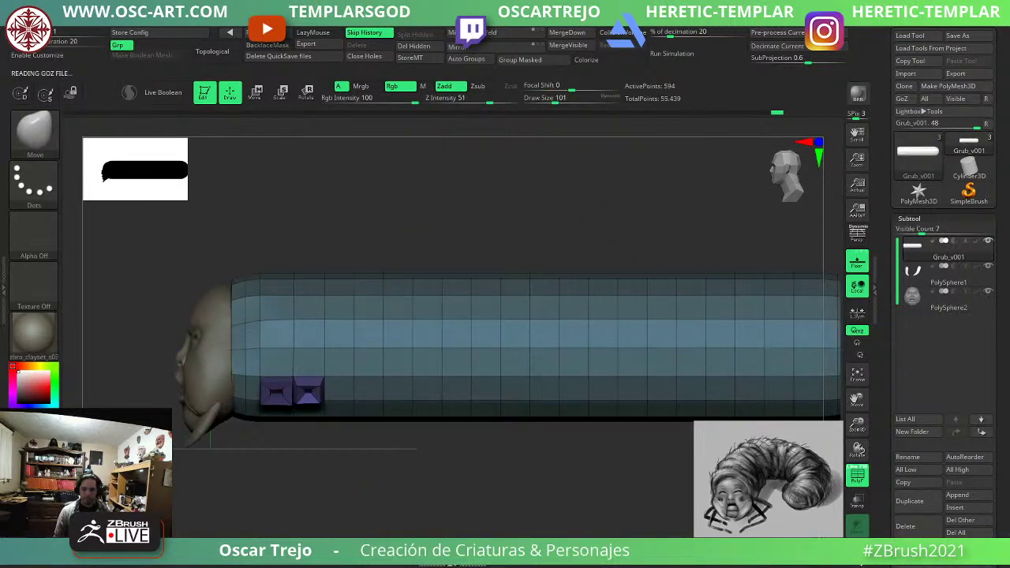
Switch to the ZModeler brush and delete four excess edge loops around the body's rounded rear end.
{"action": "mouse_move", "coordinate": [663, 517]}
{"action": "left_mouse_down", "text": "alt"}
{"action": "mouse_move", "coordinate": [383, 515]}
{"action": "mouse_move", "coordinate": [401, 501]}
{"action": "mouse_move", "coordinate": [466, 500]}
{"action": "left_mouse_up", "text": "alt"}
{"action": "key", "text": "b"}
{"action": "key", "text": "z"}
{"action": "key", "text": "m"}
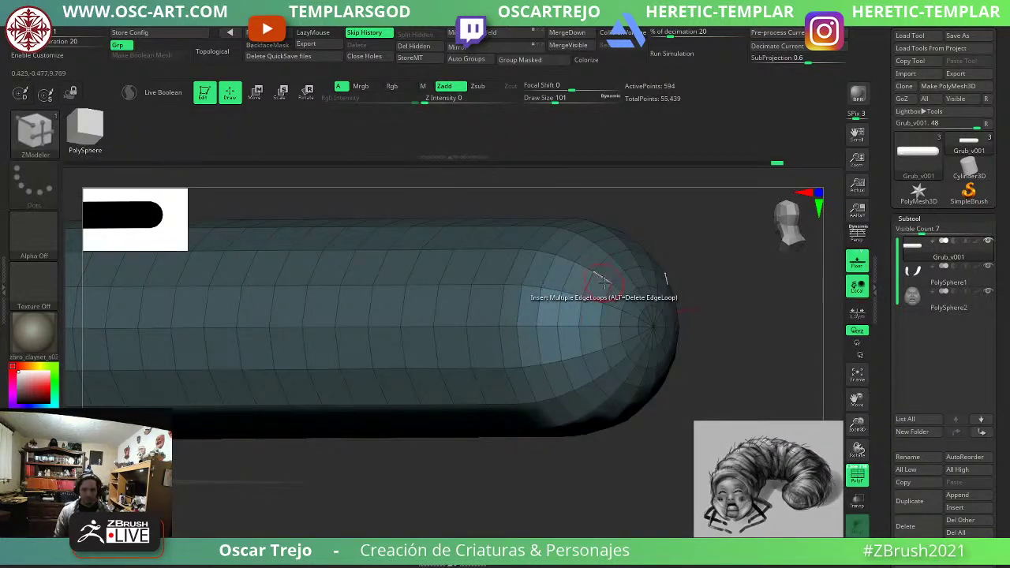
{"action": "left_click_drag", "start_coordinate": [715, 293], "coordinate": [580, 318], "text": "alt"}
{"action": "left_click_drag", "start_coordinate": [580, 317], "coordinate": [561, 333]}
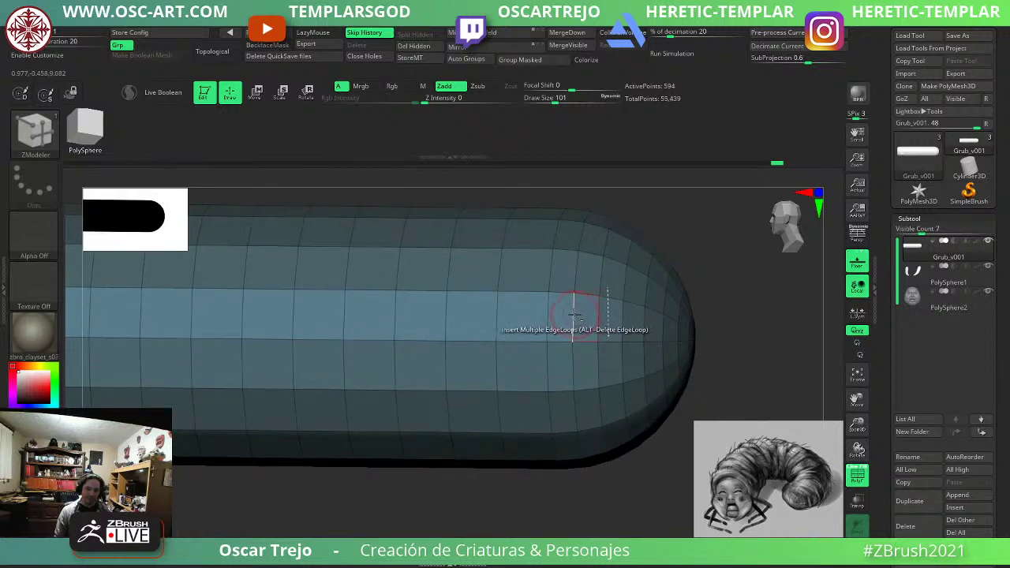
{"action": "left_click", "coordinate": [575, 316], "text": "alt"}
{"action": "left_click", "coordinate": [623, 324], "text": "alt"}
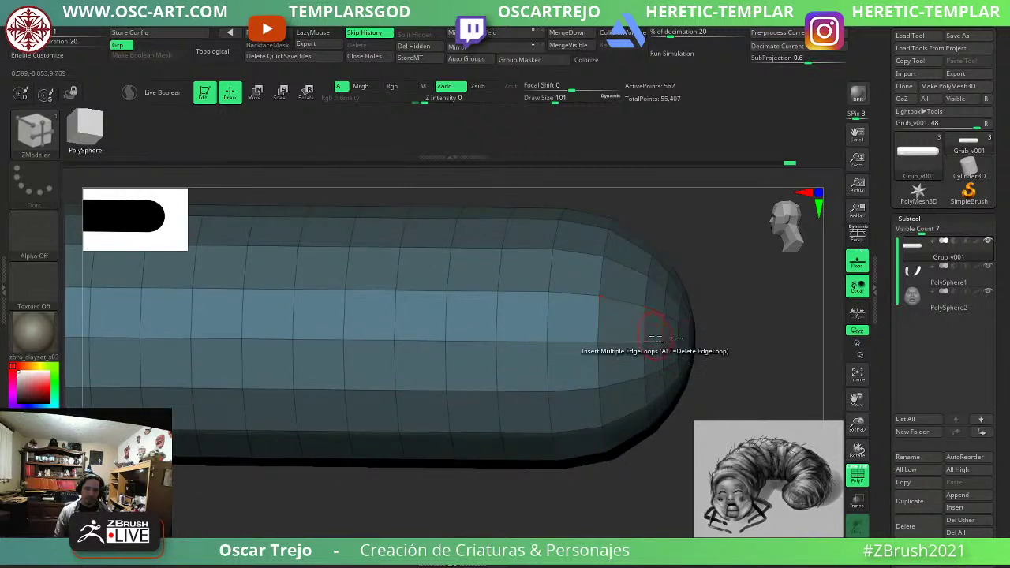
{"action": "left_click", "coordinate": [662, 332], "text": "alt"}
{"action": "left_click_drag", "start_coordinate": [716, 309], "coordinate": [663, 322]}
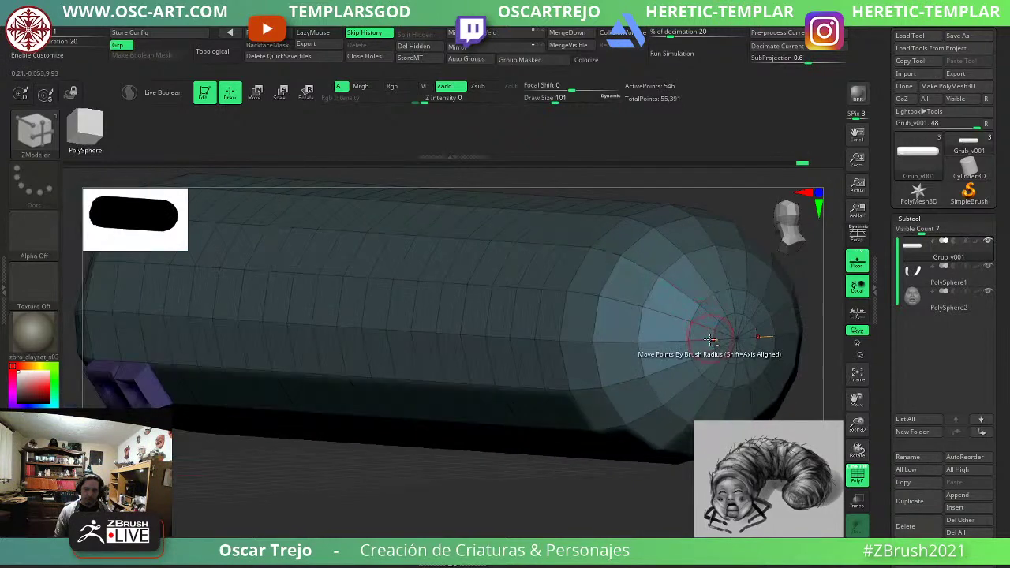
{"action": "left_click", "coordinate": [716, 338], "text": "alt"}
Delete three concentric edge loops from the green polygroup cap at the front of the body.
{"action": "left_click_drag", "start_coordinate": [417, 471], "coordinate": [505, 478], "text": "alt"}
{"action": "left_click_drag", "start_coordinate": [451, 199], "coordinate": [580, 343], "text": "alt"}
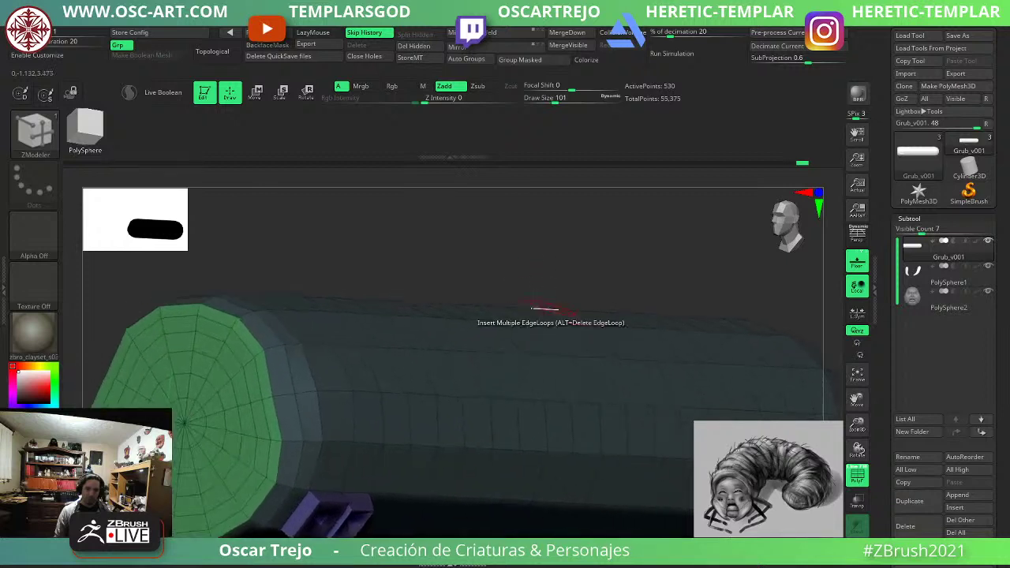
{"action": "left_click", "coordinate": [224, 418], "text": "alt"}
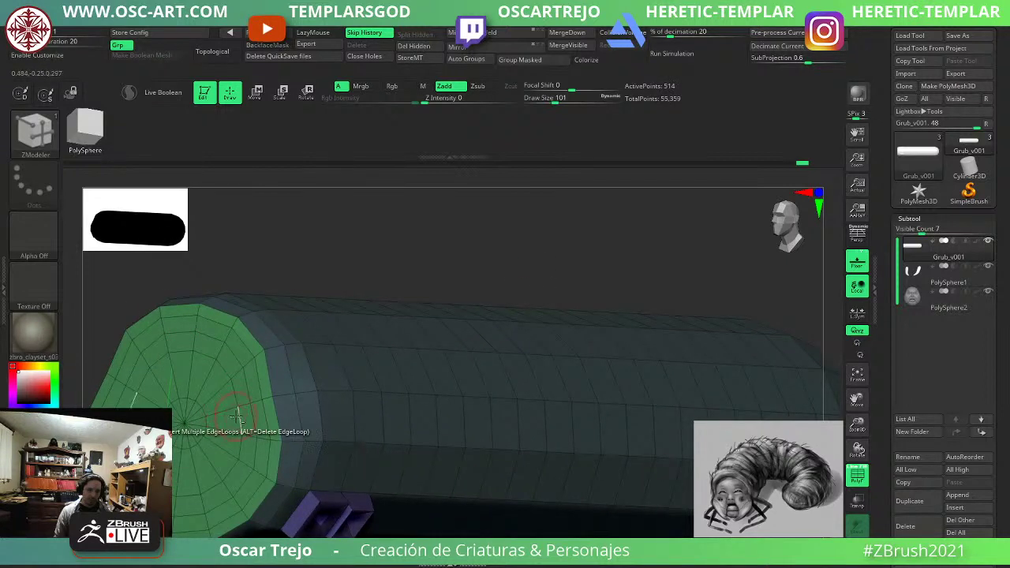
{"action": "left_click", "coordinate": [252, 419], "text": "alt"}
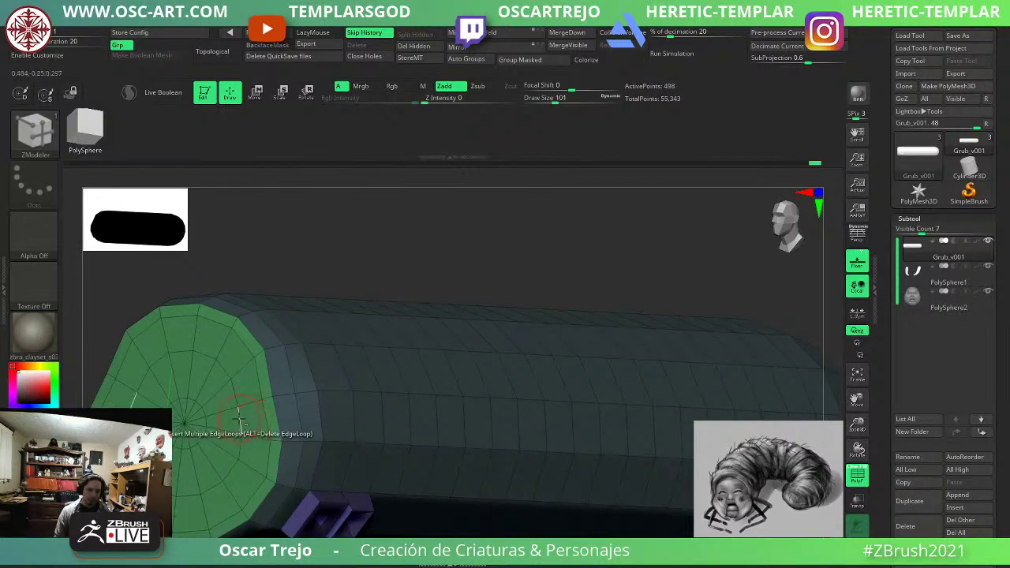
{"action": "left_click", "coordinate": [239, 421], "text": "alt"}
{"action": "mouse_move", "coordinate": [417, 293]}
{"action": "left_mouse_down", "text": "alt"}
{"action": "mouse_move", "coordinate": [408, 250]}
{"action": "mouse_move", "coordinate": [393, 303]}
{"action": "left_mouse_up", "text": "alt"}
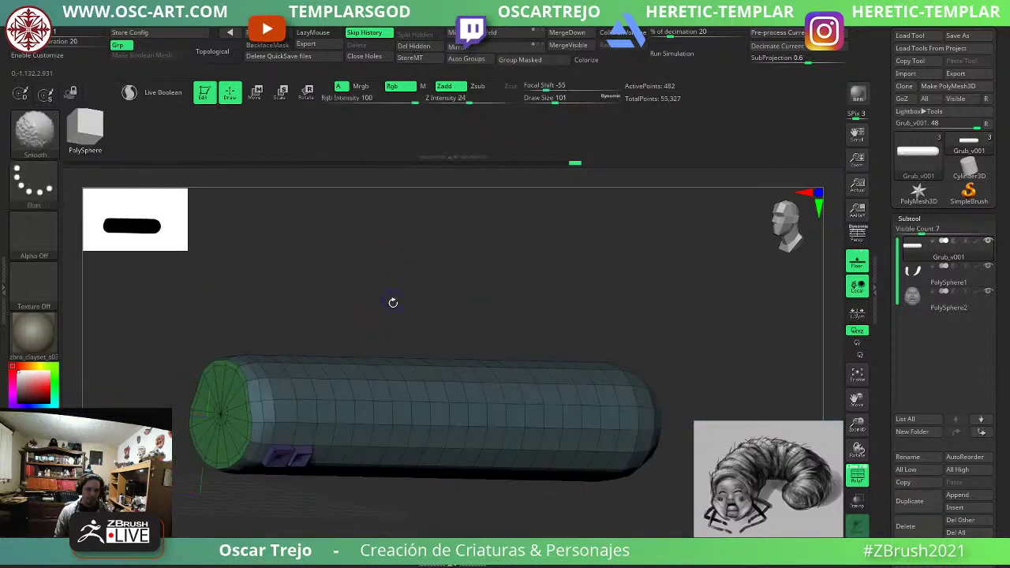
Check the simplified body with the wireframe off and on, and turn off Solo to display the head and tusks.
{"action": "key", "text": "shift+f"}
{"action": "key", "text": "shift+f"}
{"action": "key", "text": "shift+f"}
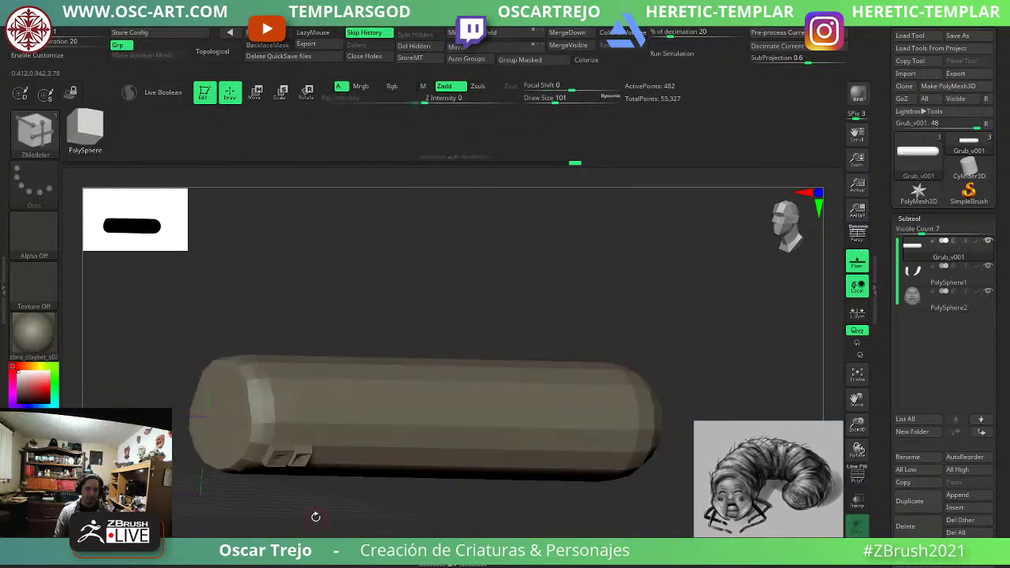
{"action": "left_click_drag", "start_coordinate": [316, 517], "coordinate": [296, 515]}
{"action": "key", "text": "shift+f"}
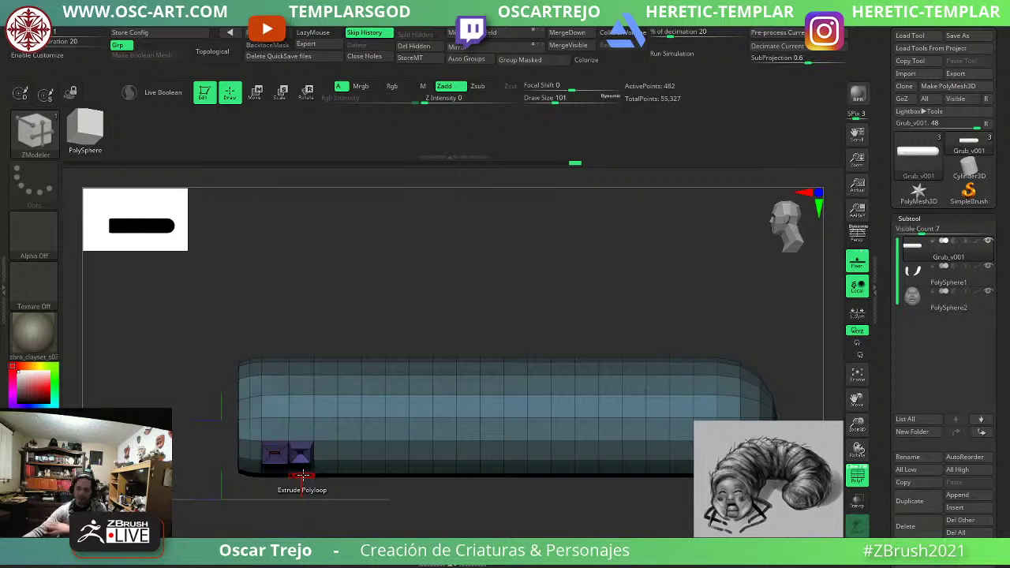
{"action": "left_click_drag", "start_coordinate": [163, 392], "coordinate": [217, 411]}
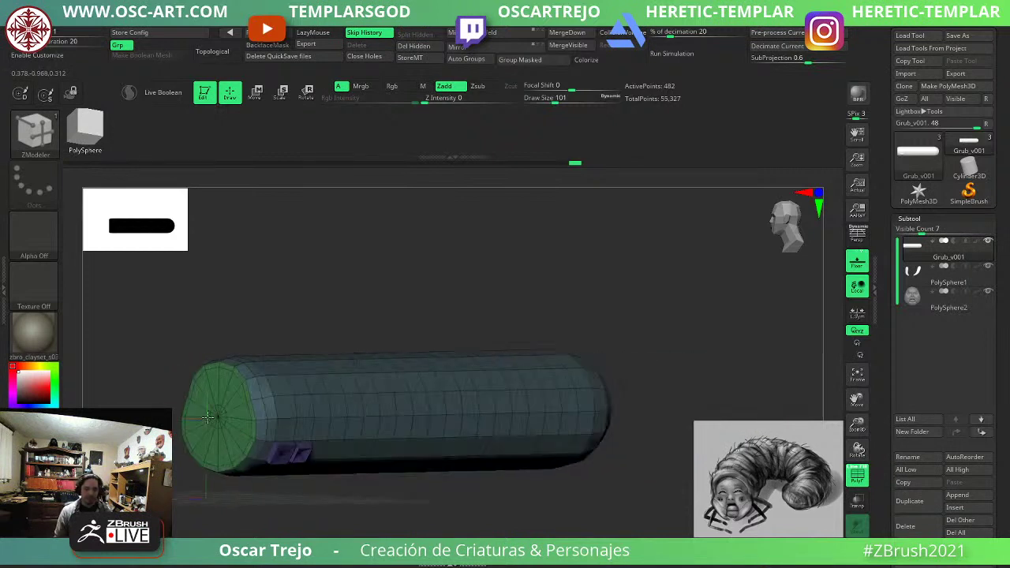
{"action": "left_click_drag", "start_coordinate": [216, 504], "coordinate": [393, 454], "text": "alt"}
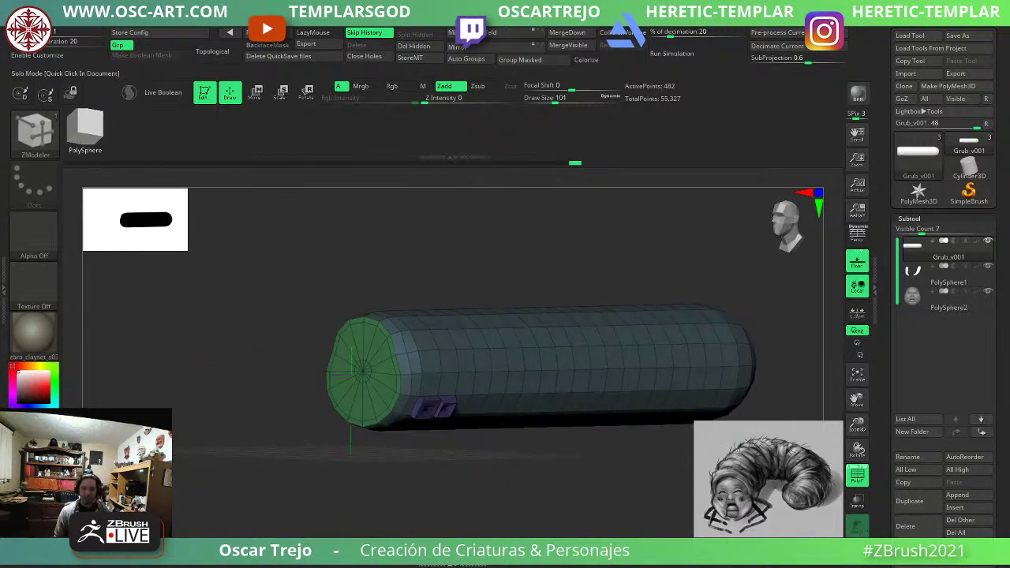
{"action": "left_click", "coordinate": [858, 552]}
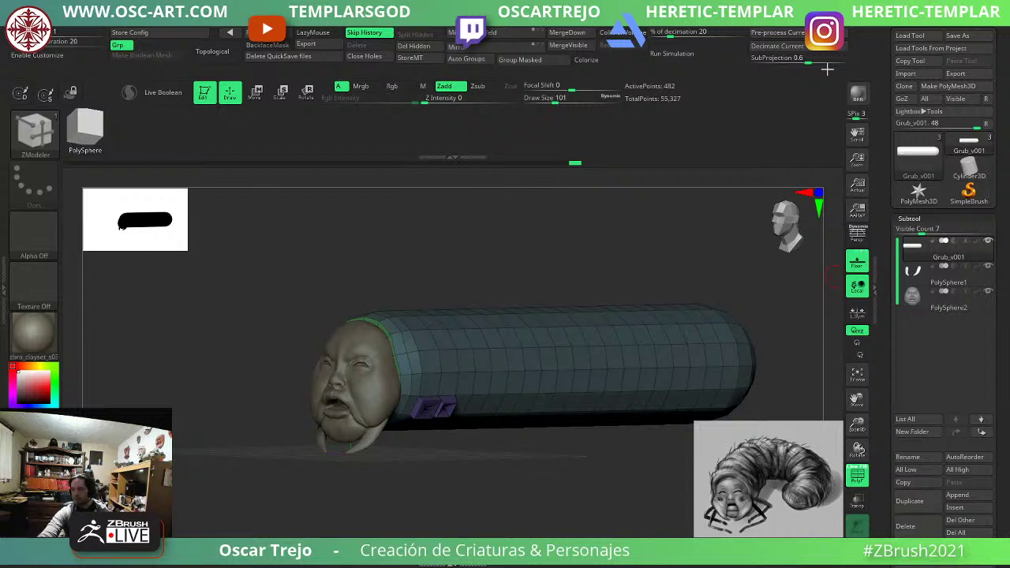
Examine from several angles how the head and tusks meet the front of the body.
{"action": "left_click_drag", "start_coordinate": [264, 354], "coordinate": [308, 433]}
{"action": "left_click_drag", "start_coordinate": [250, 411], "coordinate": [273, 415]}
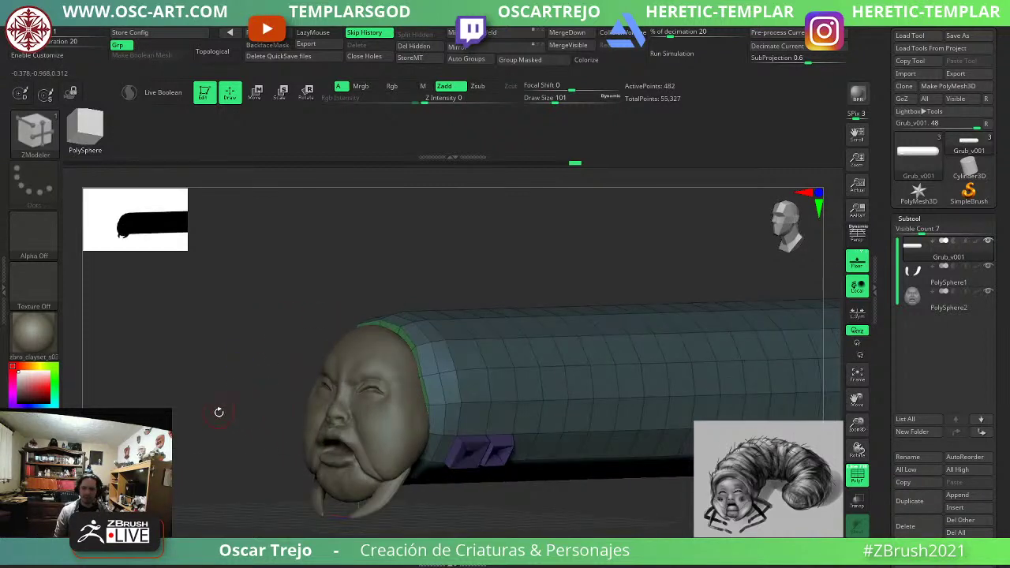
{"action": "left_click_drag", "start_coordinate": [213, 417], "coordinate": [196, 410], "text": "alt"}
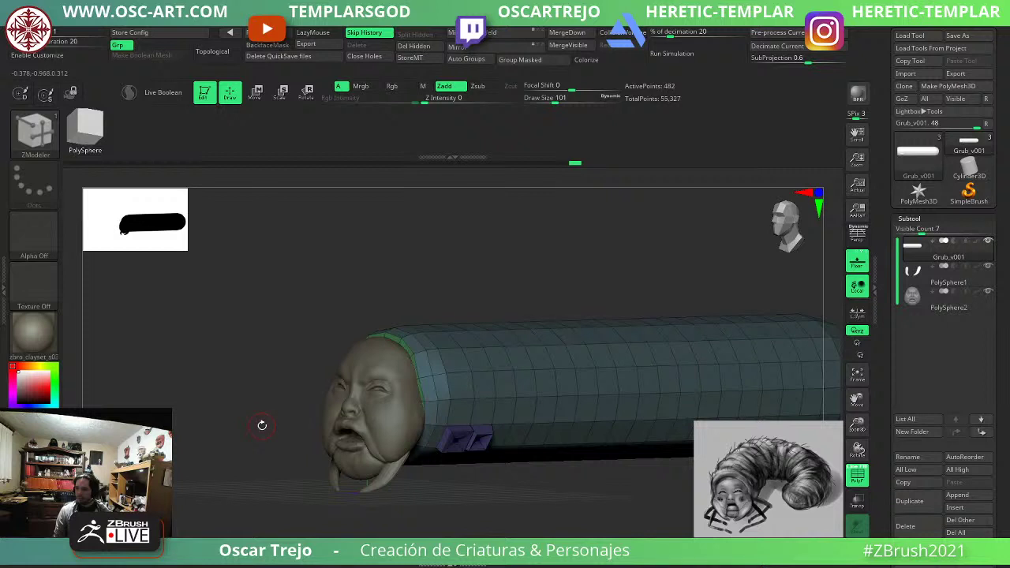
{"action": "mouse_move", "coordinate": [262, 419]}
{"action": "left_mouse_down", "text": "alt"}
{"action": "mouse_move", "coordinate": [293, 437]}
{"action": "mouse_move", "coordinate": [251, 410]}
{"action": "left_mouse_up", "text": "alt"}
{"action": "left_click_drag", "start_coordinate": [251, 410], "coordinate": [272, 418]}
{"action": "left_click_drag", "start_coordinate": [228, 348], "coordinate": [215, 380], "text": "alt"}
{"action": "left_click_drag", "start_coordinate": [215, 380], "coordinate": [238, 393]}
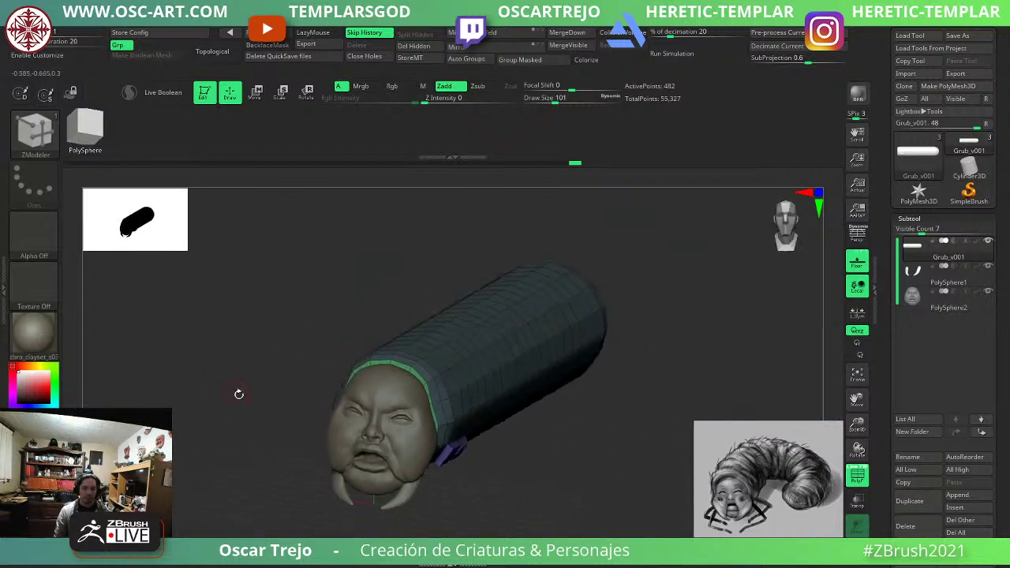
{"action": "left_click_drag", "start_coordinate": [571, 495], "coordinate": [556, 467], "text": "alt"}
{"action": "left_click_drag", "start_coordinate": [555, 467], "coordinate": [531, 487]}
{"action": "mouse_move", "coordinate": [531, 487]}
{"action": "left_mouse_down", "text": "alt"}
{"action": "mouse_move", "coordinate": [496, 463]}
{"action": "mouse_move", "coordinate": [517, 480]}
{"action": "left_mouse_up", "text": "alt"}
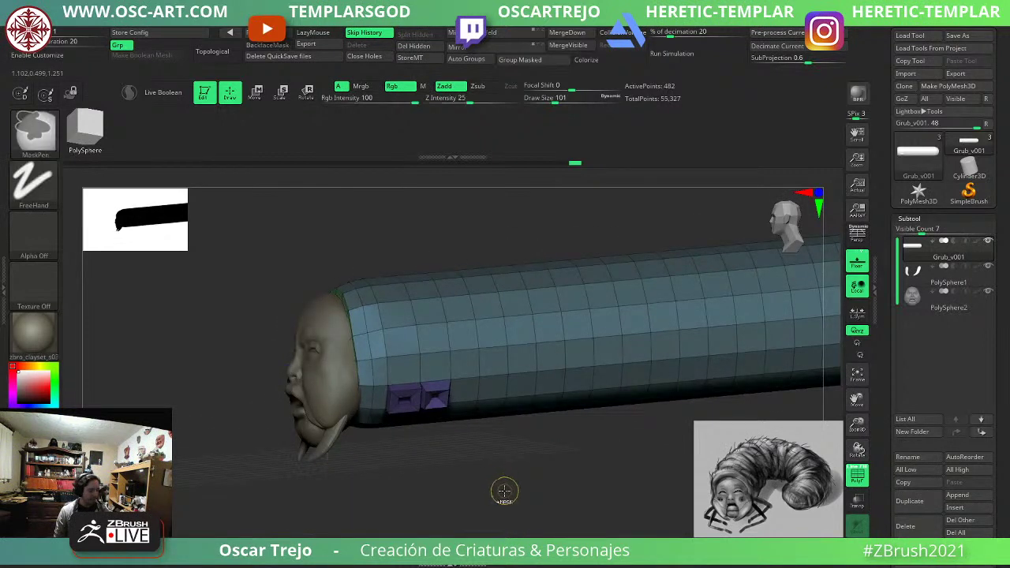
{"action": "key", "text": "ctrl"}
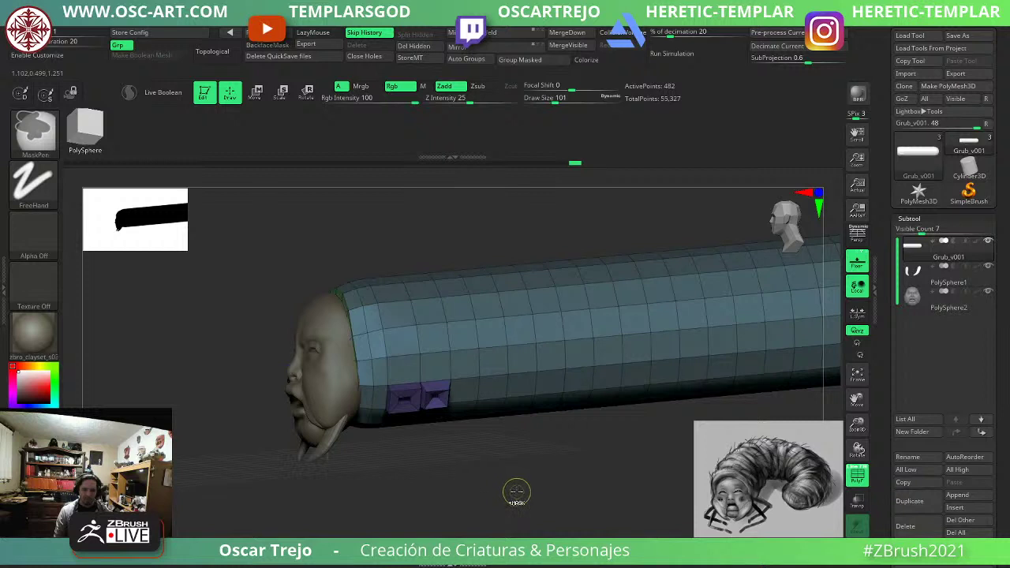
Subdivide the grub body to 31,234 active points, hide its polyframe wireframe, and snap to a side view.
{"action": "key", "text": "ctrl+d"}
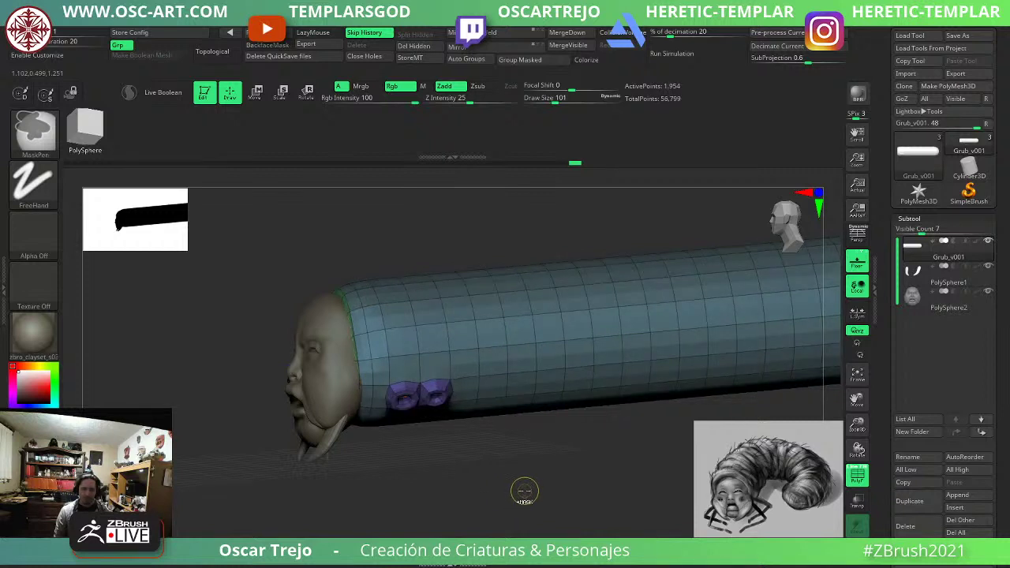
{"action": "key", "text": "ctrl+d"}
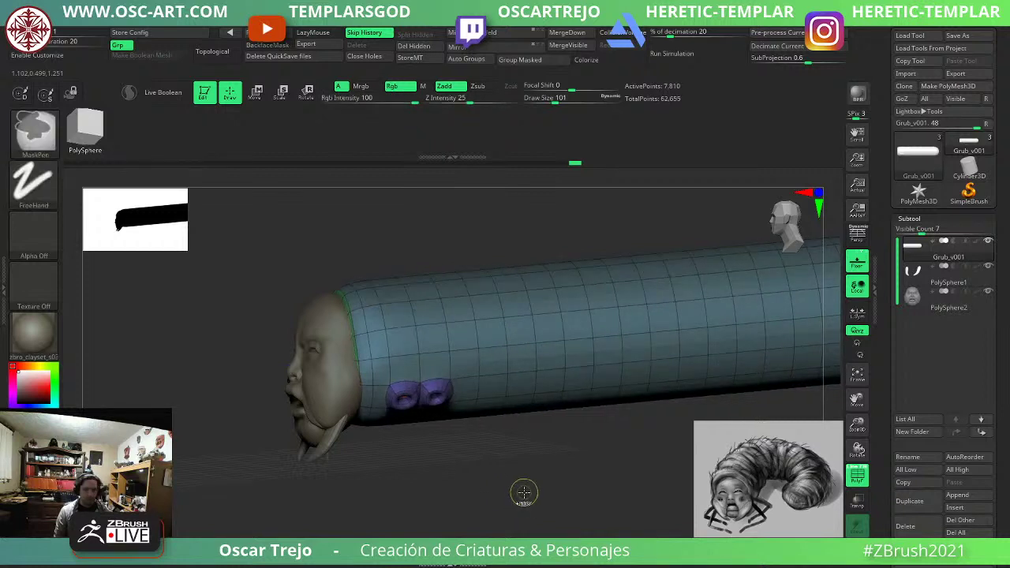
{"action": "left_click_drag", "start_coordinate": [514, 487], "coordinate": [527, 479]}
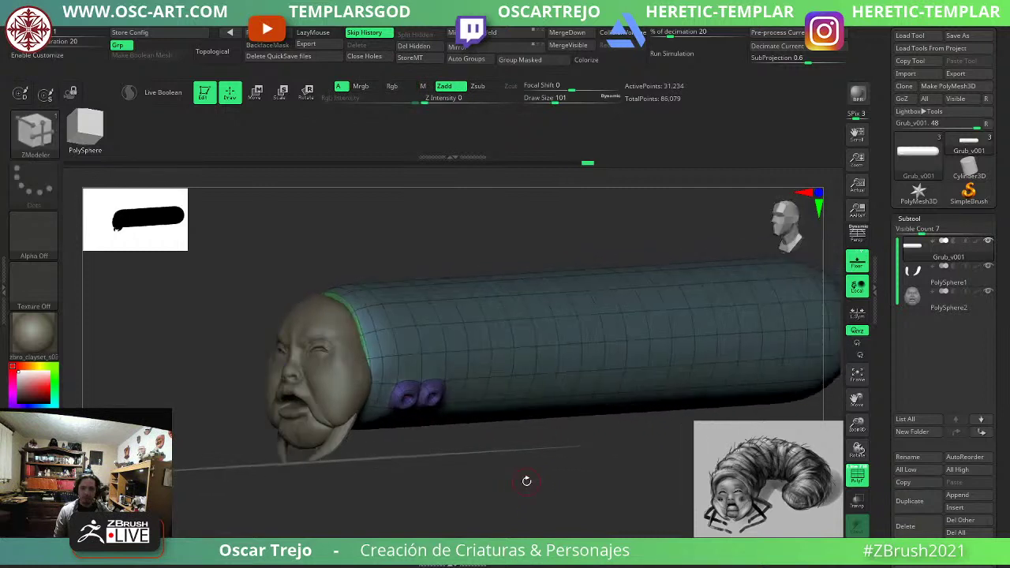
{"action": "key", "text": "shift+f"}
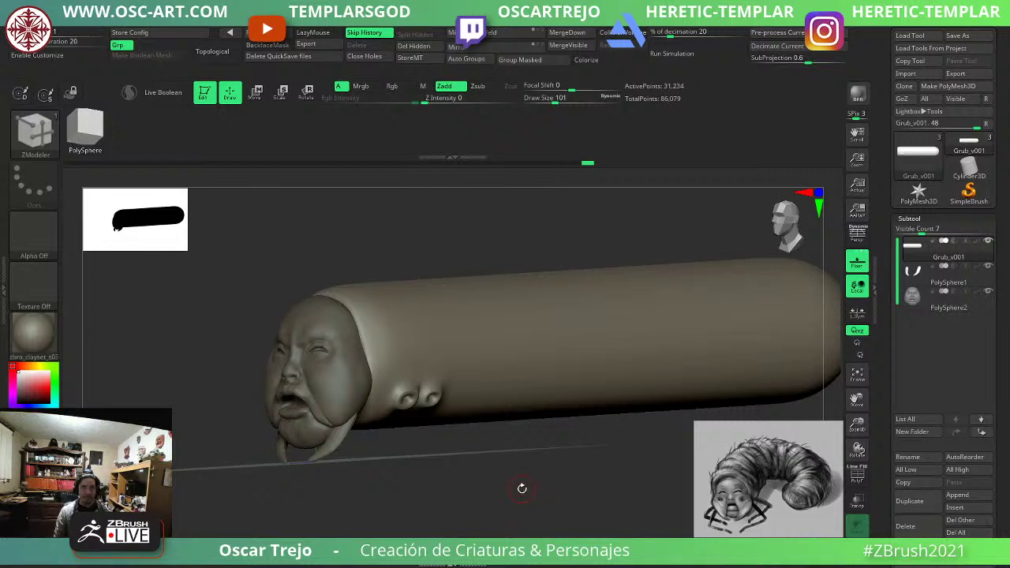
{"action": "left_click_drag", "start_coordinate": [519, 488], "coordinate": [498, 502], "text": "shift"}
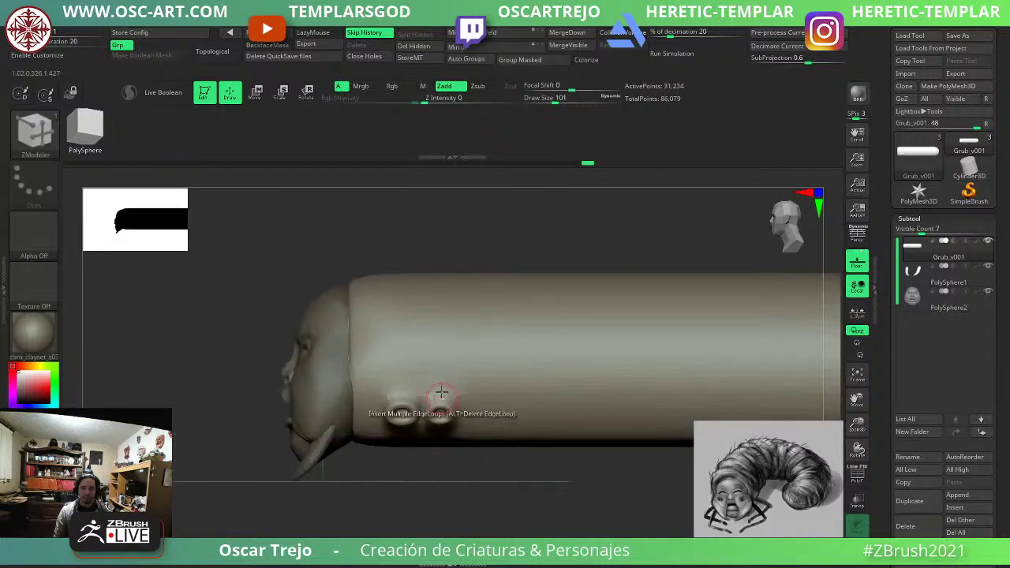
Build up raised ring folds around the body just behind the head with ClayBuildup at draw size 293.
{"action": "key", "text": "1"}
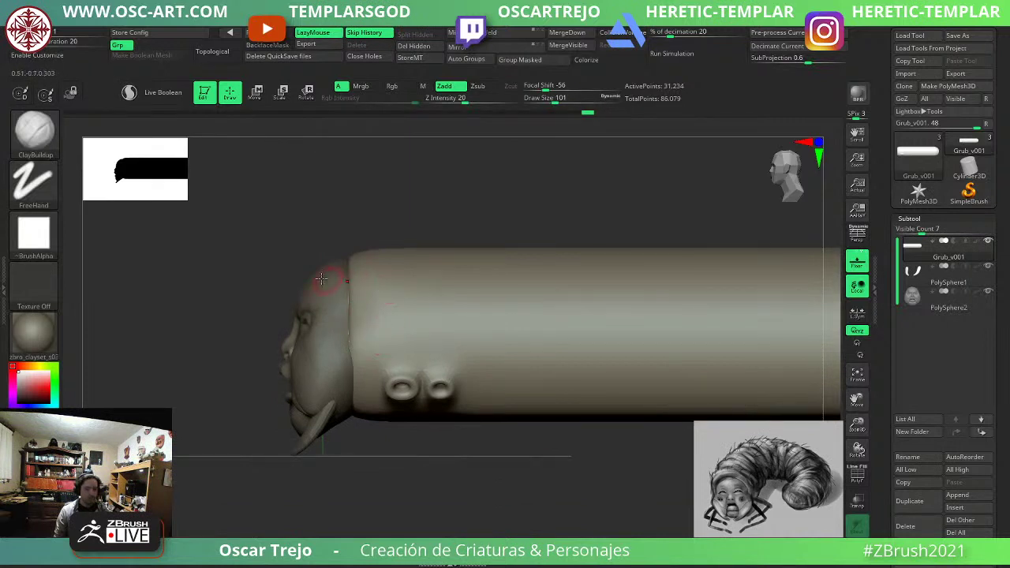
{"action": "mouse_move", "coordinate": [331, 279]}
{"action": "left_mouse_down"}
{"action": "mouse_move", "coordinate": [377, 269]}
{"action": "mouse_move", "coordinate": [357, 264]}
{"action": "left_mouse_up"}
{"action": "key", "text": "s"}
{"action": "key", "text": "s"}
{"action": "mouse_move", "coordinate": [367, 254]}
{"action": "left_mouse_down"}
{"action": "mouse_move", "coordinate": [352, 335]}
{"action": "mouse_move", "coordinate": [378, 331]}
{"action": "left_mouse_up"}
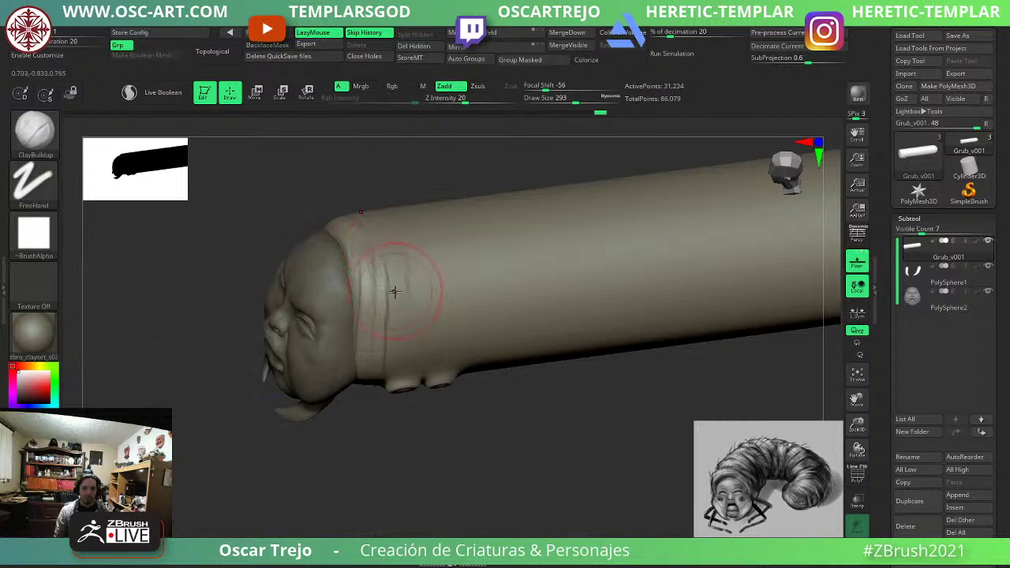
Hide the side openings' polygroup, mask the rest of the body, show everything, and invert the mask to protect the openings.
{"action": "left_click", "coordinate": [407, 389], "text": "ctrl+shift"}
{"action": "left_click_drag", "start_coordinate": [469, 426], "coordinate": [442, 418], "text": "ctrl+shift"}
{"action": "left_click_drag", "start_coordinate": [197, 237], "coordinate": [877, 505], "text": "ctrl"}
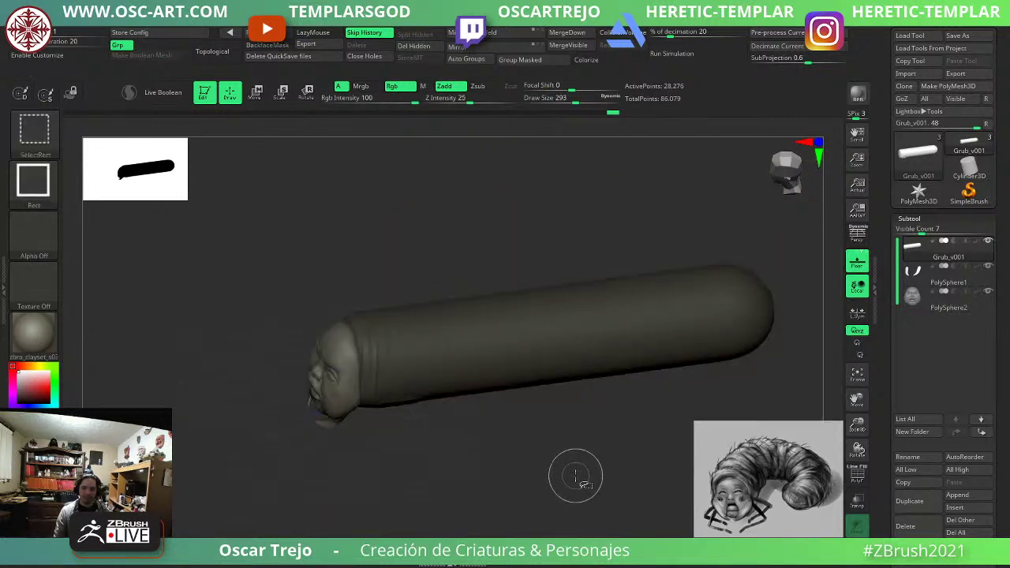
{"action": "left_click", "coordinate": [496, 477], "text": "ctrl+shift"}
{"action": "left_click_drag", "start_coordinate": [489, 477], "coordinate": [423, 444]}
{"action": "left_click", "coordinate": [502, 492], "text": "ctrl"}
{"action": "left_click", "coordinate": [425, 446], "text": "ctrl"}
{"action": "left_click", "coordinate": [469, 445], "text": "ctrl"}
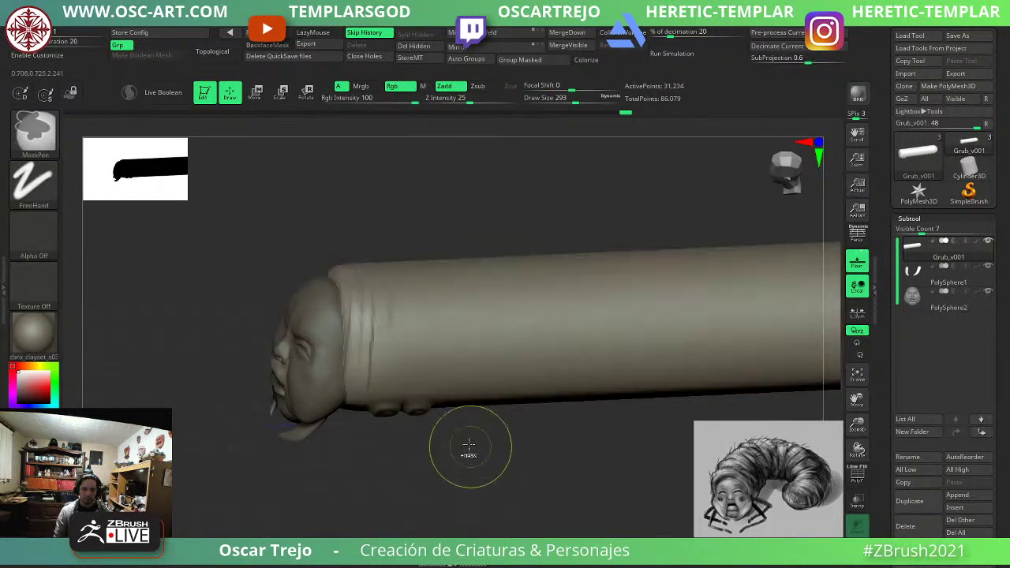
Sculpt ClayBuildup ring folds across the side of the grub's body from the neck toward the tail.
{"action": "left_click_drag", "start_coordinate": [388, 295], "coordinate": [388, 371]}
{"action": "mouse_move", "coordinate": [377, 276]}
{"action": "left_mouse_down"}
{"action": "mouse_move", "coordinate": [418, 339]}
{"action": "mouse_move", "coordinate": [461, 353]}
{"action": "mouse_move", "coordinate": [499, 322]}
{"action": "mouse_move", "coordinate": [557, 399]}
{"action": "mouse_move", "coordinate": [626, 315]}
{"action": "mouse_move", "coordinate": [620, 367]}
{"action": "left_mouse_up"}
{"action": "left_click_drag", "start_coordinate": [654, 429], "coordinate": [434, 471], "text": "alt"}
{"action": "mouse_move", "coordinate": [474, 339]}
{"action": "left_mouse_down"}
{"action": "mouse_move", "coordinate": [481, 431]}
{"action": "mouse_move", "coordinate": [540, 337]}
{"action": "mouse_move", "coordinate": [569, 405]}
{"action": "mouse_move", "coordinate": [646, 395]}
{"action": "mouse_move", "coordinate": [758, 398]}
{"action": "mouse_move", "coordinate": [621, 425]}
{"action": "mouse_move", "coordinate": [555, 329]}
{"action": "left_mouse_up"}
{"action": "left_click_drag", "start_coordinate": [593, 481], "coordinate": [466, 413]}
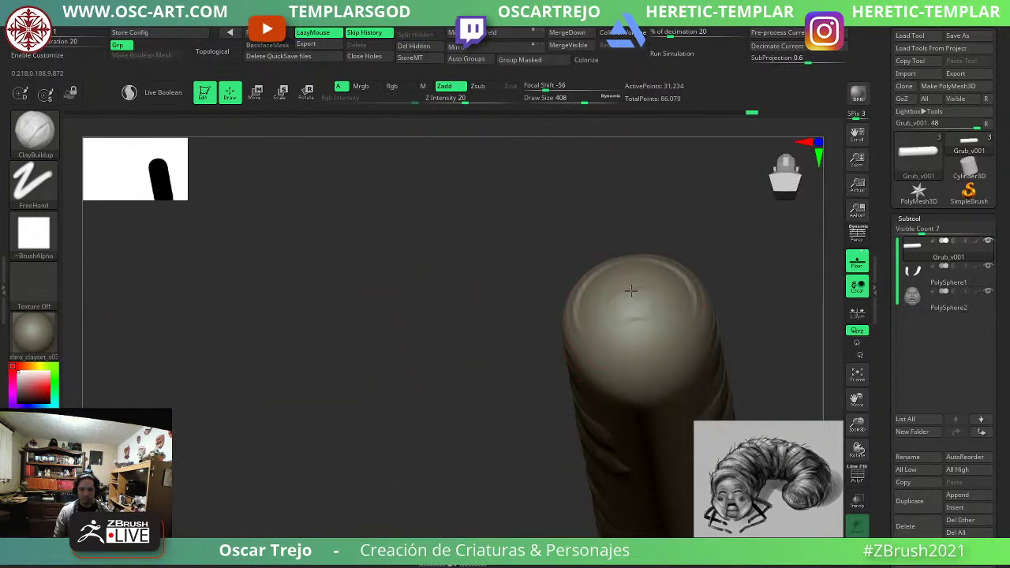
Sculpt ClayBuildup folds over the rounded tail end and along the rear underside, using draw size 550.
{"action": "left_click_drag", "start_coordinate": [629, 313], "coordinate": [643, 380]}
{"action": "left_click_drag", "start_coordinate": [419, 387], "coordinate": [505, 379]}
{"action": "left_click_drag", "start_coordinate": [584, 347], "coordinate": [390, 299], "text": "alt"}
{"action": "mouse_move", "coordinate": [474, 276]}
{"action": "left_mouse_down"}
{"action": "mouse_move", "coordinate": [509, 314]}
{"action": "mouse_move", "coordinate": [434, 325]}
{"action": "mouse_move", "coordinate": [549, 324]}
{"action": "mouse_move", "coordinate": [501, 387]}
{"action": "left_mouse_up"}
{"action": "left_click_drag", "start_coordinate": [576, 359], "coordinate": [536, 410]}
{"action": "left_click_drag", "start_coordinate": [604, 385], "coordinate": [564, 436]}
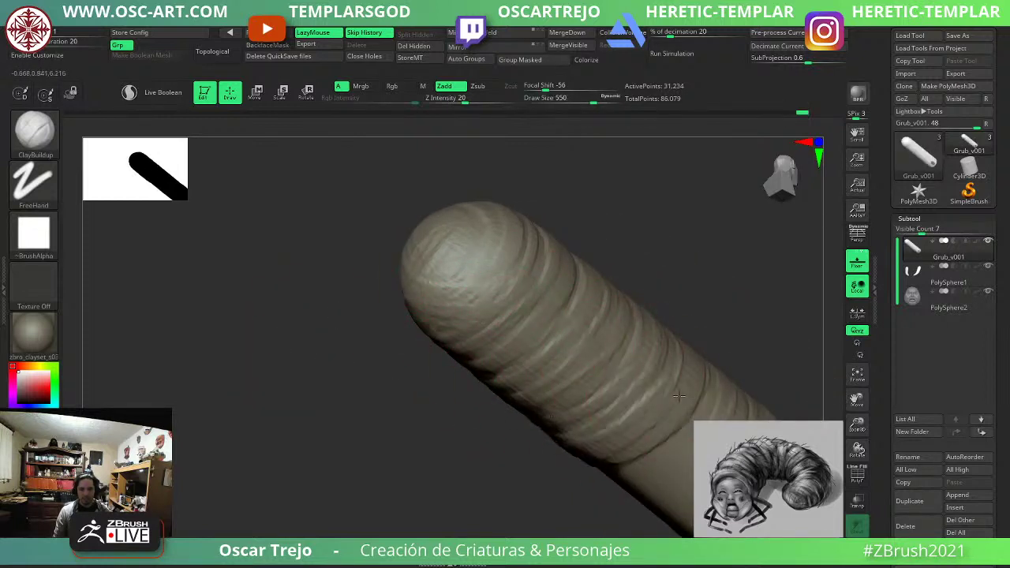
{"action": "left_click_drag", "start_coordinate": [663, 418], "coordinate": [631, 470]}
{"action": "left_click_drag", "start_coordinate": [702, 430], "coordinate": [658, 497]}
Continue the ClayBuildup ring folds along the middle of the body's underside toward the head at draw size 550.
{"action": "mouse_move", "coordinate": [438, 452]}
{"action": "left_mouse_down", "text": "alt"}
{"action": "mouse_move", "coordinate": [385, 379]}
{"action": "mouse_move", "coordinate": [303, 319]}
{"action": "left_mouse_up", "text": "alt"}
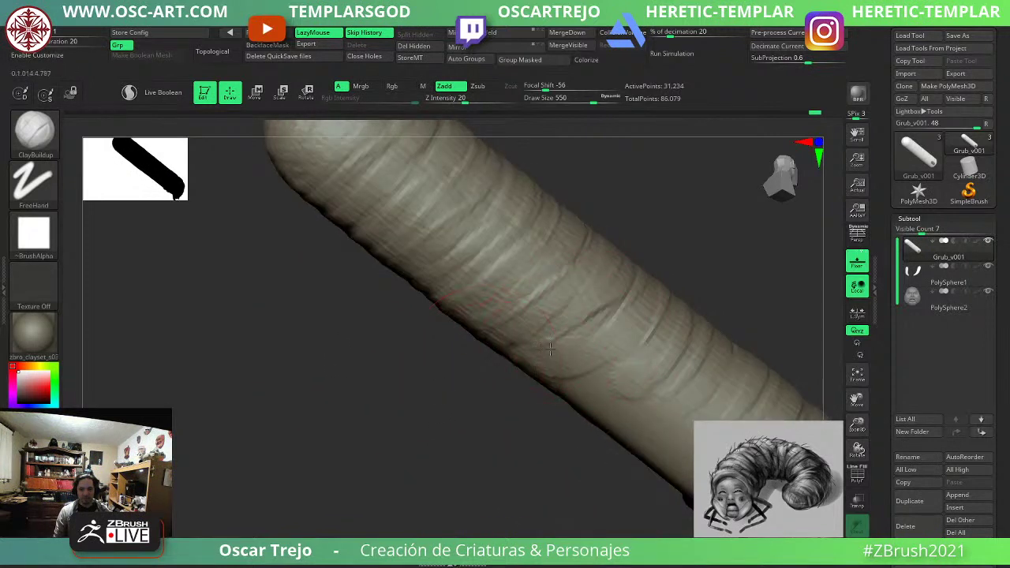
{"action": "left_click_drag", "start_coordinate": [596, 327], "coordinate": [524, 382]}
{"action": "left_click_drag", "start_coordinate": [634, 317], "coordinate": [564, 412]}
{"action": "left_click_drag", "start_coordinate": [656, 368], "coordinate": [590, 427]}
{"action": "mouse_move", "coordinate": [679, 393]}
{"action": "left_mouse_down"}
{"action": "mouse_move", "coordinate": [609, 445]}
{"action": "mouse_move", "coordinate": [633, 469]}
{"action": "left_mouse_up"}
{"action": "left_click_drag", "start_coordinate": [707, 418], "coordinate": [659, 483]}
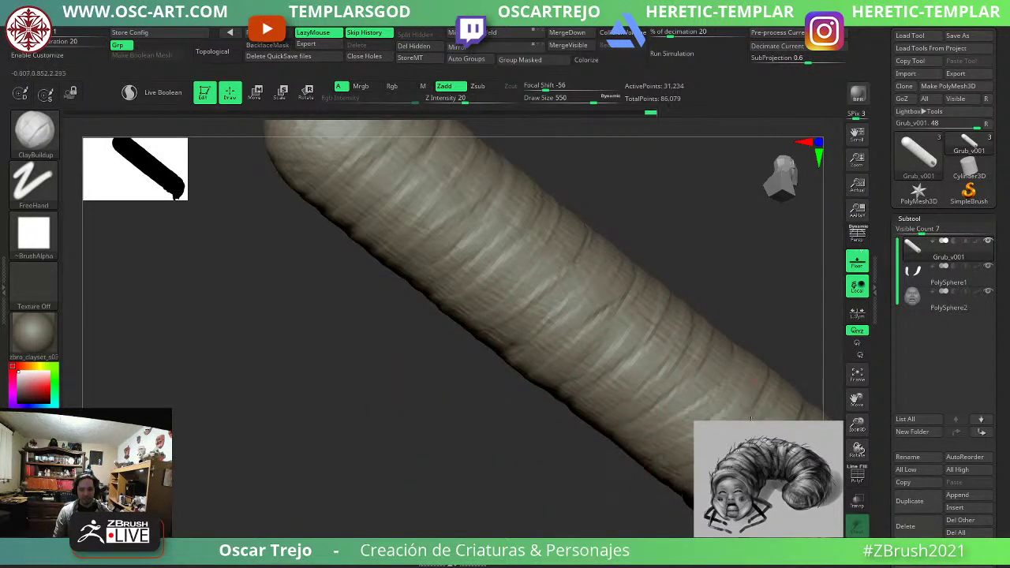
Invert the mask so the body is protected and the two side openings are editable.
{"action": "left_click_drag", "start_coordinate": [506, 428], "coordinate": [415, 318], "text": "alt"}
{"action": "left_click", "coordinate": [436, 399], "text": "ctrl"}
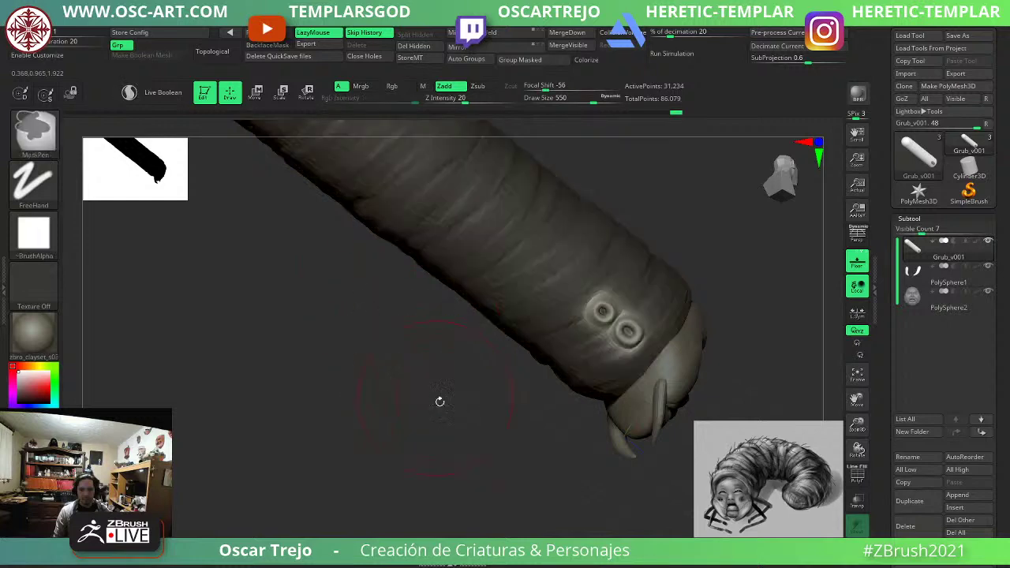
{"action": "left_click_drag", "start_coordinate": [440, 401], "coordinate": [392, 408], "text": "alt"}
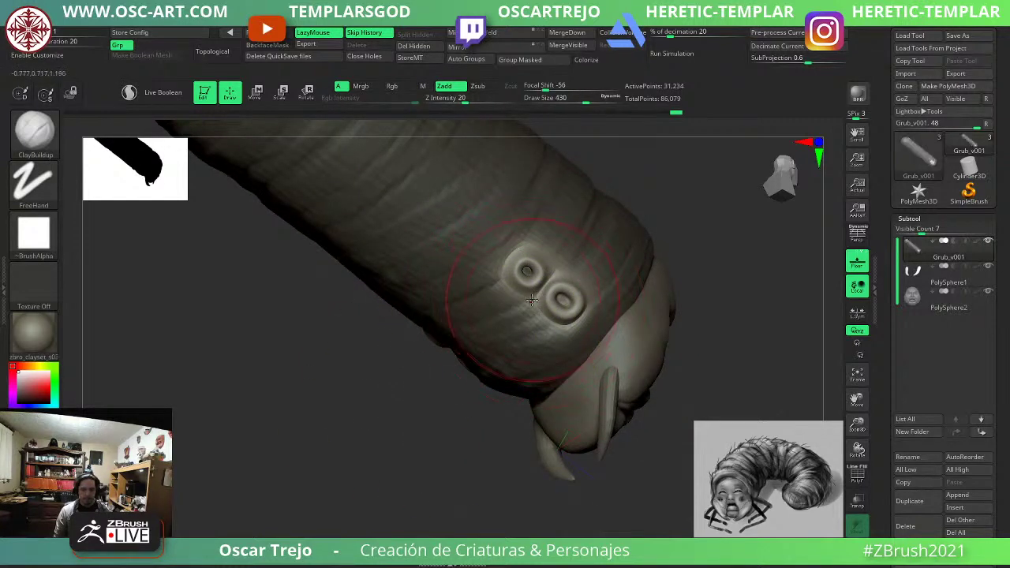
{"action": "key", "text": "b"}
{"action": "key", "text": "i"}
{"action": "key", "text": "m"}
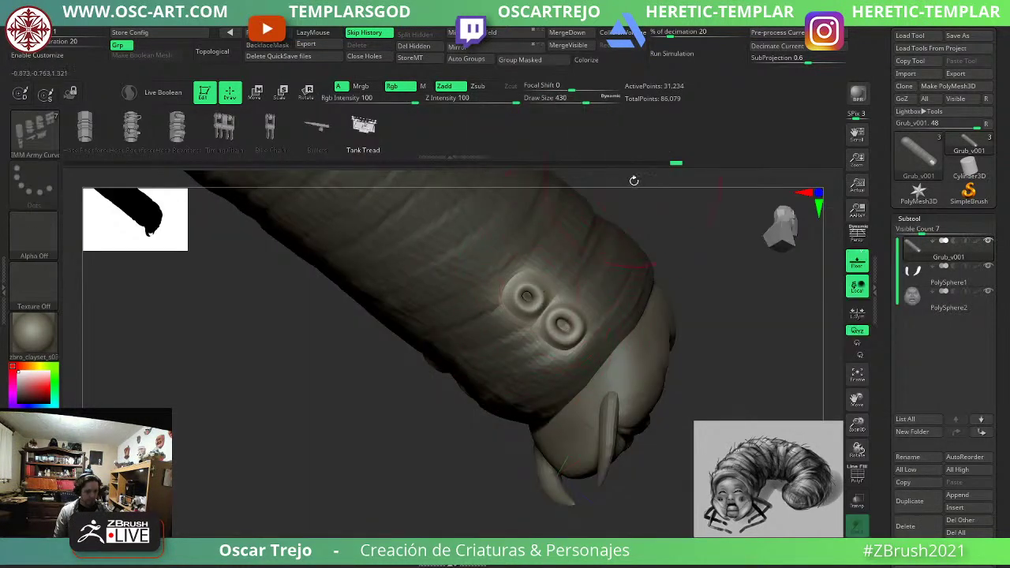
{"action": "key", "text": "2"}
Swell the rims of the two side openings with the Inflate brush at draw size 344, and clear the mask.
{"action": "key", "text": "b"}
{"action": "key", "text": "i"}
{"action": "key", "text": "n"}
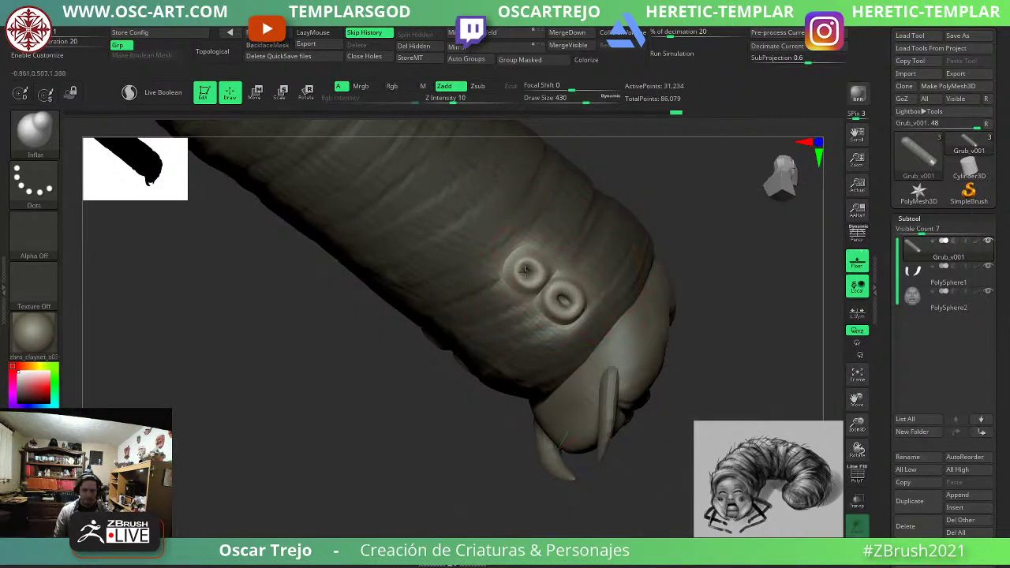
{"action": "left_click", "coordinate": [572, 306], "text": "shift"}
{"action": "key", "text": "s"}
{"action": "left_click_drag", "start_coordinate": [572, 306], "coordinate": [556, 294]}
{"action": "left_click_drag", "start_coordinate": [395, 380], "coordinate": [363, 386], "text": "ctrl"}
{"action": "left_click_drag", "start_coordinate": [359, 385], "coordinate": [388, 388]}
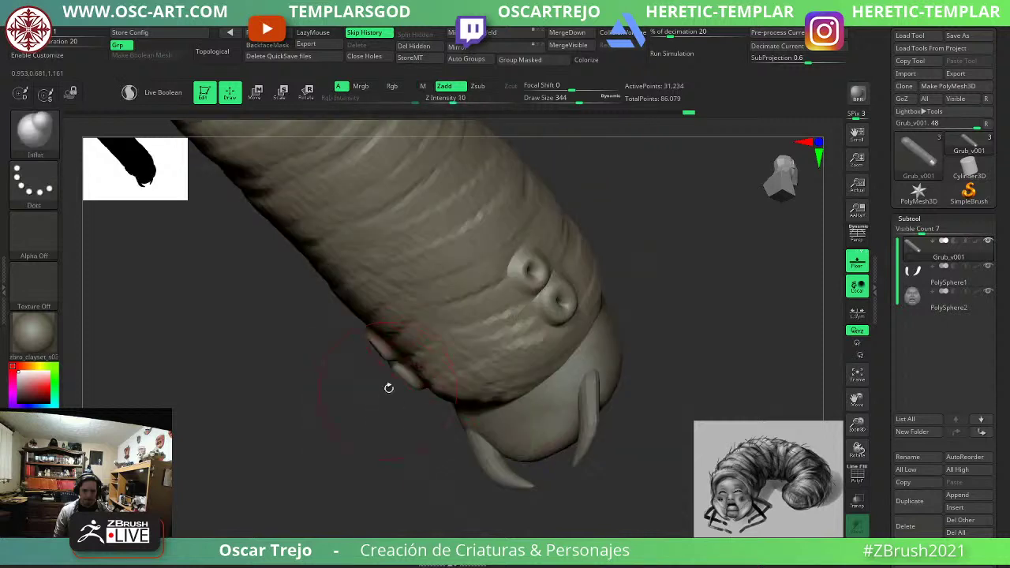
Build up clay folds around and beside the two side openings with ClayBuildup at draw size 187.
{"action": "key", "text": "1"}
{"action": "key", "text": "s"}
{"action": "mouse_move", "coordinate": [520, 287]}
{"action": "left_mouse_down"}
{"action": "mouse_move", "coordinate": [508, 276]}
{"action": "mouse_move", "coordinate": [508, 295]}
{"action": "left_mouse_up"}
{"action": "key", "text": "s"}
{"action": "left_click_drag", "start_coordinate": [509, 297], "coordinate": [466, 316]}
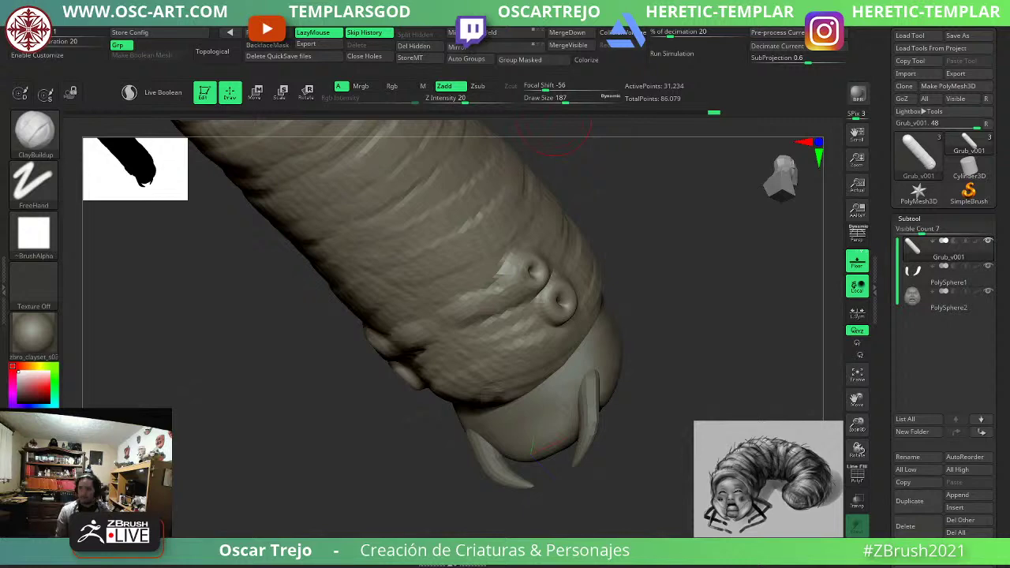
{"action": "left_click_drag", "start_coordinate": [555, 126], "coordinate": [197, 394]}
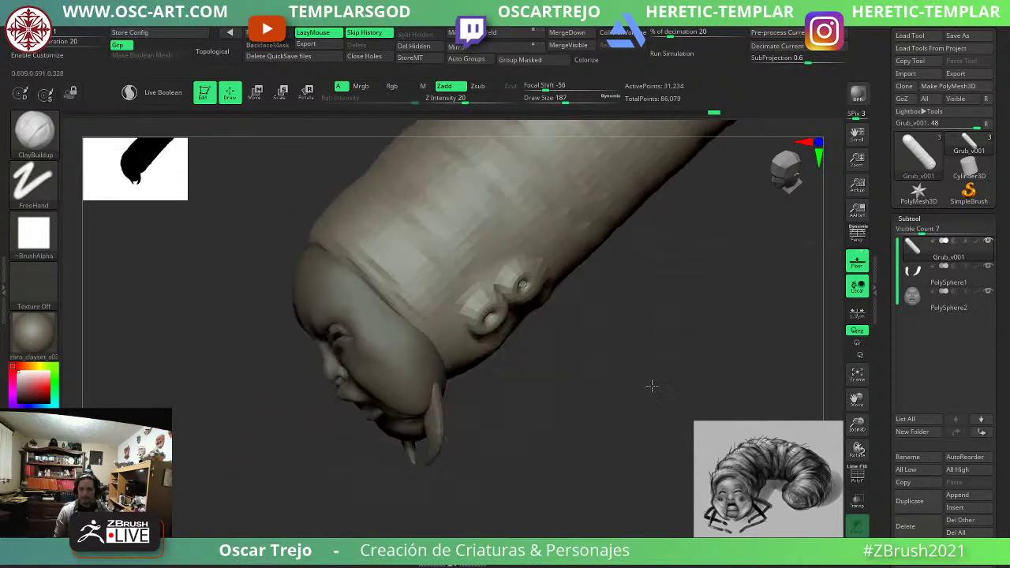
{"action": "mouse_move", "coordinate": [651, 386]}
{"action": "left_mouse_down"}
{"action": "mouse_move", "coordinate": [685, 467]}
{"action": "mouse_move", "coordinate": [671, 461]}
{"action": "left_mouse_up"}
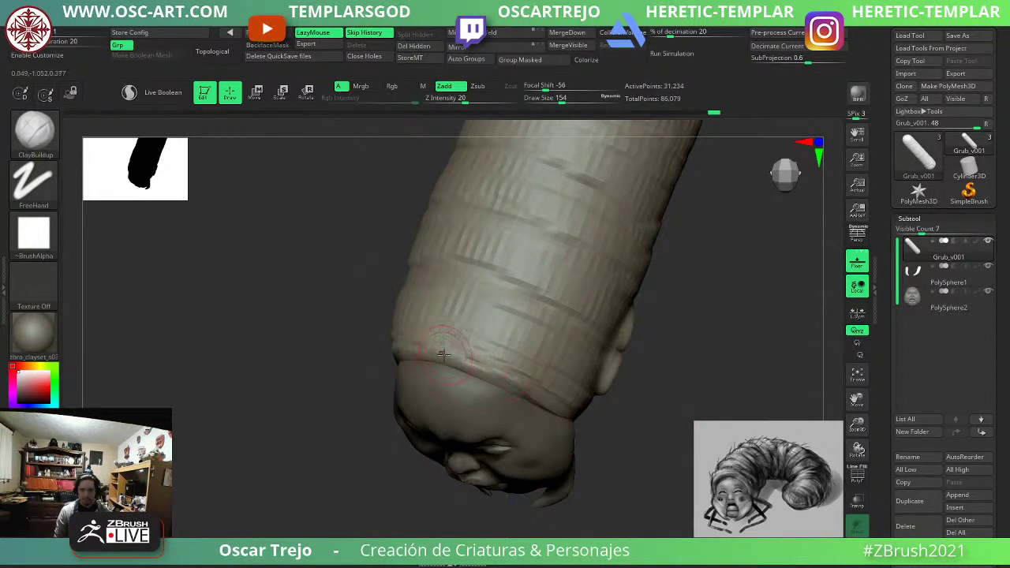
Carve creases across the top of the body directly behind the head with DamStandard at draw size 154.
{"action": "key", "text": "b"}
{"action": "key", "text": "d"}
{"action": "key", "text": "s"}
{"action": "left_click_drag", "start_coordinate": [425, 347], "coordinate": [532, 392]}
{"action": "mouse_move", "coordinate": [438, 318]}
{"action": "left_mouse_down"}
{"action": "mouse_move", "coordinate": [518, 351]}
{"action": "mouse_move", "coordinate": [559, 389]}
{"action": "left_mouse_up"}
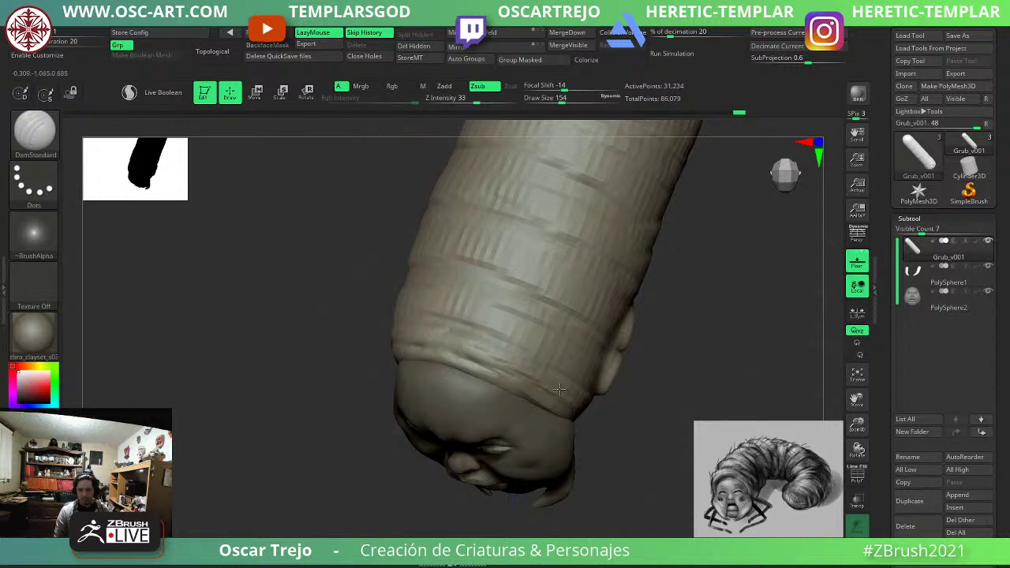
Carve further DamStandard creases across the upper neck, slightly farther back from the face.
{"action": "left_click_drag", "start_coordinate": [670, 343], "coordinate": [669, 381]}
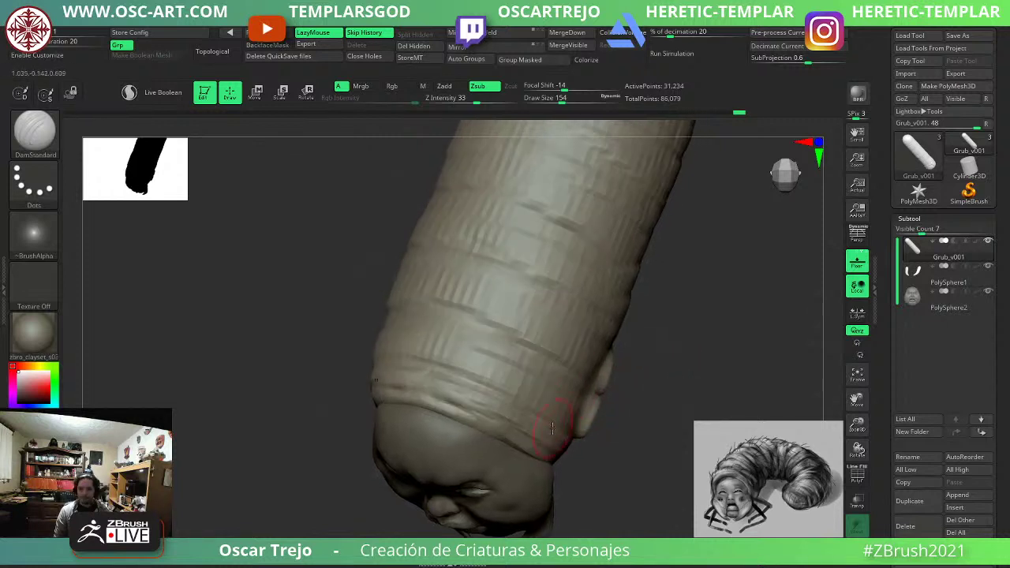
{"action": "right_click_drag", "start_coordinate": [550, 427], "coordinate": [561, 431]}
{"action": "mouse_move", "coordinate": [521, 395]}
{"action": "right_mouse_down", "text": "alt"}
{"action": "mouse_move", "coordinate": [510, 381]}
{"action": "mouse_move", "coordinate": [464, 375]}
{"action": "right_mouse_up", "text": "alt"}
{"action": "mouse_move", "coordinate": [473, 386]}
{"action": "left_mouse_down", "text": "ctrl"}
{"action": "mouse_move", "coordinate": [537, 350]}
{"action": "mouse_move", "coordinate": [523, 402]}
{"action": "mouse_move", "coordinate": [483, 403]}
{"action": "left_mouse_up", "text": "ctrl"}
{"action": "key", "text": "ctrl+z"}
{"action": "key", "text": "s"}
{"action": "left_click_drag", "start_coordinate": [445, 386], "coordinate": [518, 417]}
{"action": "left_click_drag", "start_coordinate": [446, 364], "coordinate": [518, 391]}
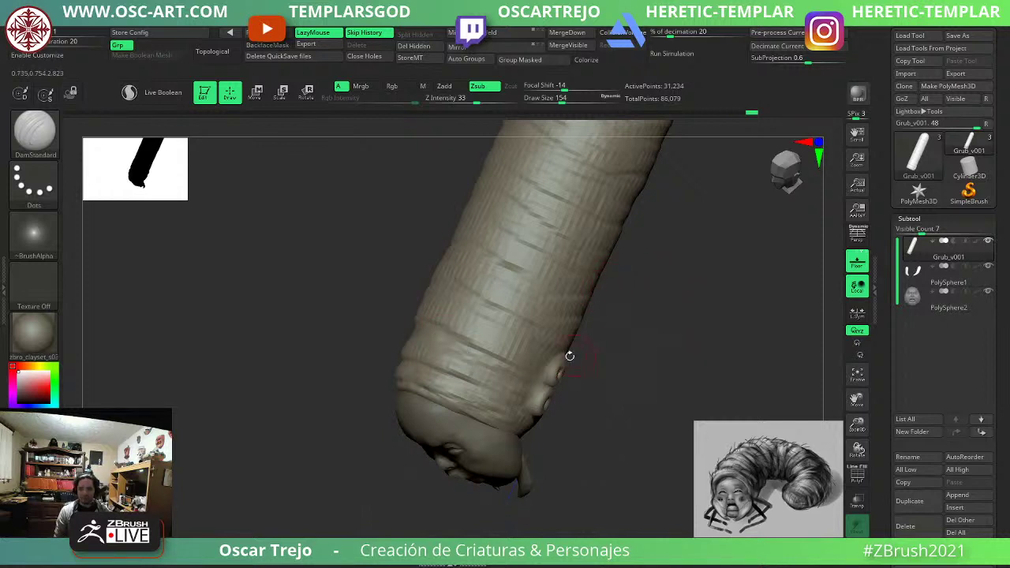
Carve DamStandard wrinkles running from the upper neck toward and around the two side openings.
{"action": "mouse_move", "coordinate": [468, 358]}
{"action": "left_mouse_down"}
{"action": "mouse_move", "coordinate": [541, 374]}
{"action": "mouse_move", "coordinate": [530, 371]}
{"action": "left_mouse_up"}
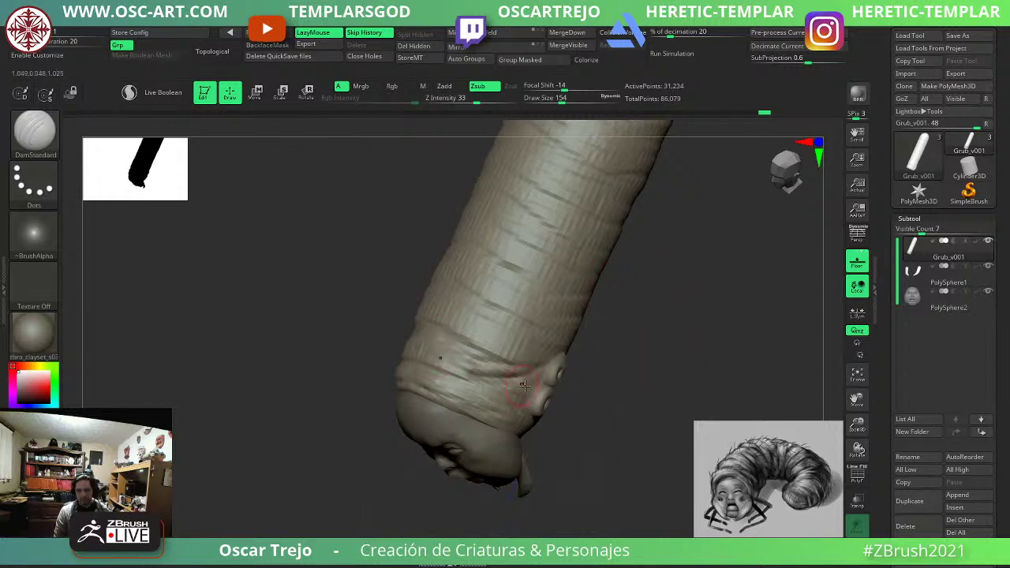
{"action": "right_click_drag", "start_coordinate": [575, 384], "coordinate": [521, 379]}
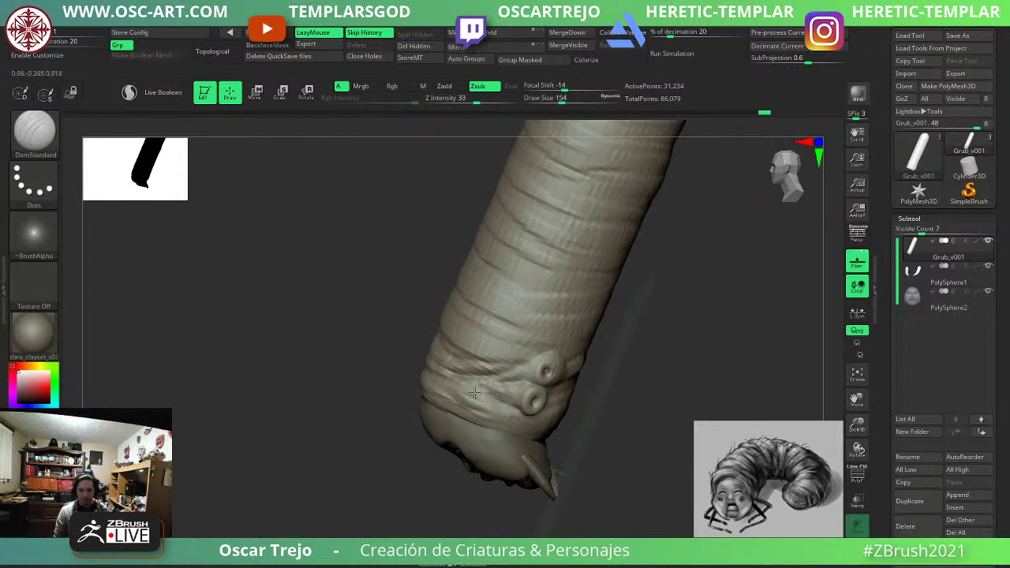
{"action": "left_click_drag", "start_coordinate": [474, 393], "coordinate": [544, 429]}
{"action": "left_click_drag", "start_coordinate": [442, 394], "coordinate": [465, 409]}
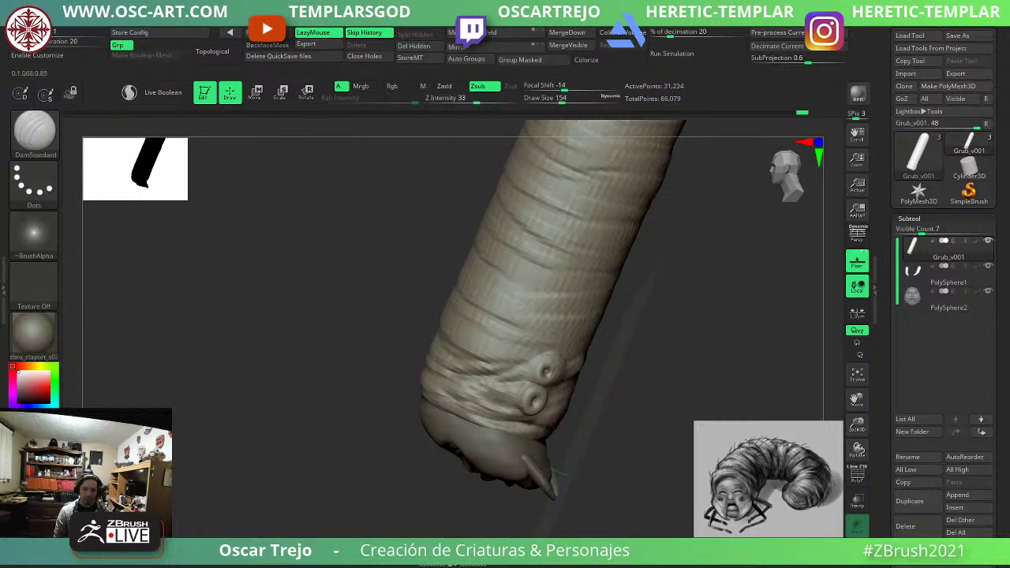
Carve creases into the neck's underside beside the openings with DamStandard at draw size 177.
{"action": "right_click_drag", "start_coordinate": [582, 392], "coordinate": [540, 393]}
{"action": "key", "text": "s"}
{"action": "left_click", "coordinate": [548, 405]}
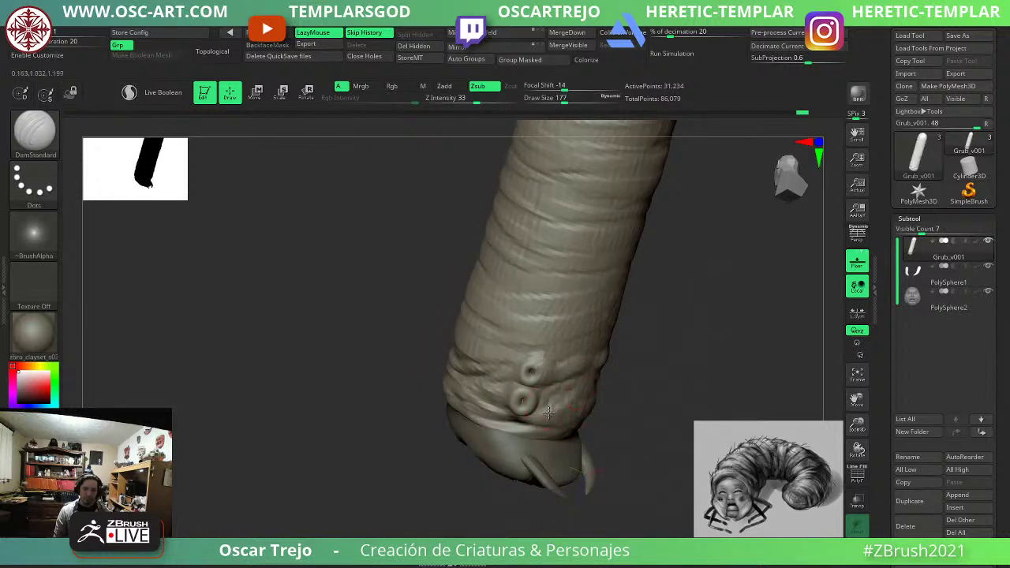
{"action": "left_click_drag", "start_coordinate": [549, 412], "coordinate": [578, 386]}
Carve broader wrinkles across the body behind the side openings, enlarging the DamStandard brush to draw size 251.
{"action": "left_click_drag", "start_coordinate": [395, 341], "coordinate": [418, 327]}
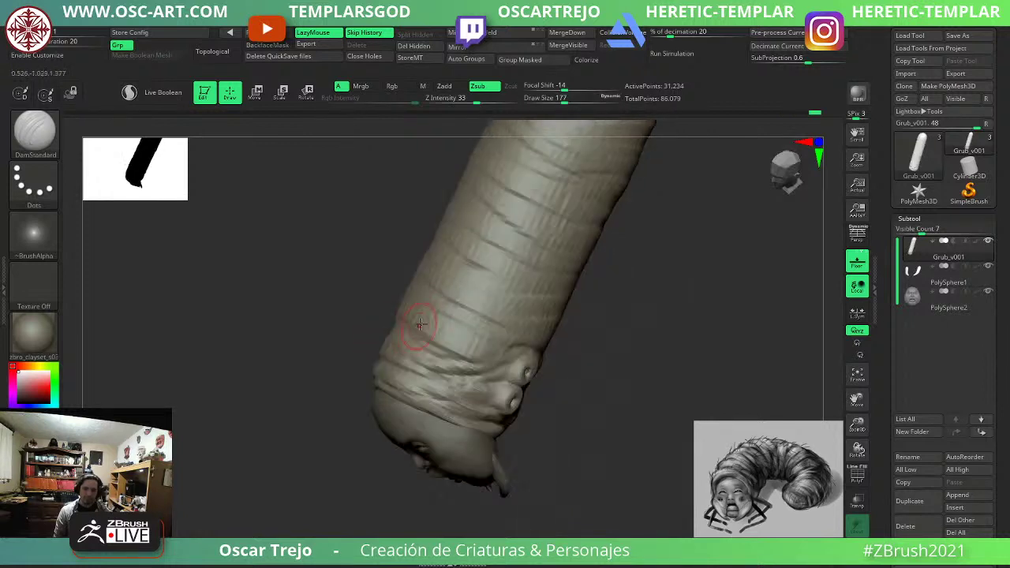
{"action": "mouse_move", "coordinate": [685, 333]}
{"action": "left_mouse_down", "text": "alt"}
{"action": "mouse_move", "coordinate": [632, 429]}
{"action": "mouse_move", "coordinate": [600, 347]}
{"action": "left_mouse_up", "text": "alt"}
{"action": "mouse_move", "coordinate": [494, 282]}
{"action": "left_mouse_down", "text": "ctrl"}
{"action": "mouse_move", "coordinate": [523, 235]}
{"action": "mouse_move", "coordinate": [546, 248]}
{"action": "mouse_move", "coordinate": [460, 302]}
{"action": "left_mouse_up", "text": "ctrl"}
{"action": "left_click_drag", "start_coordinate": [447, 352], "coordinate": [436, 417], "text": "ctrl"}
{"action": "mouse_move", "coordinate": [528, 405]}
{"action": "left_mouse_down", "text": "ctrl"}
{"action": "mouse_move", "coordinate": [550, 413]}
{"action": "mouse_move", "coordinate": [532, 350]}
{"action": "mouse_move", "coordinate": [590, 387]}
{"action": "left_mouse_up", "text": "ctrl"}
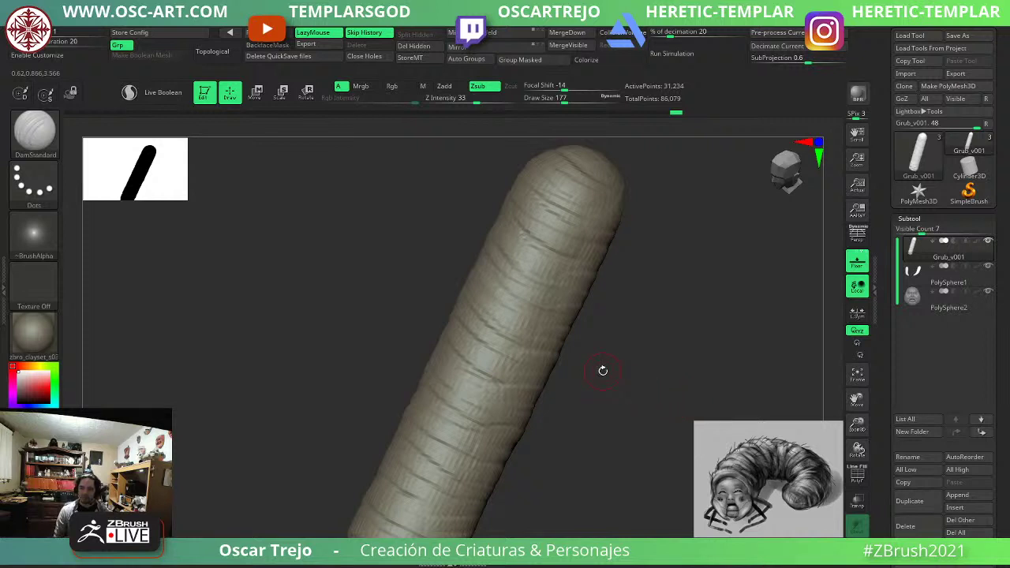
{"action": "left_click_drag", "start_coordinate": [562, 436], "coordinate": [550, 276], "text": "alt"}
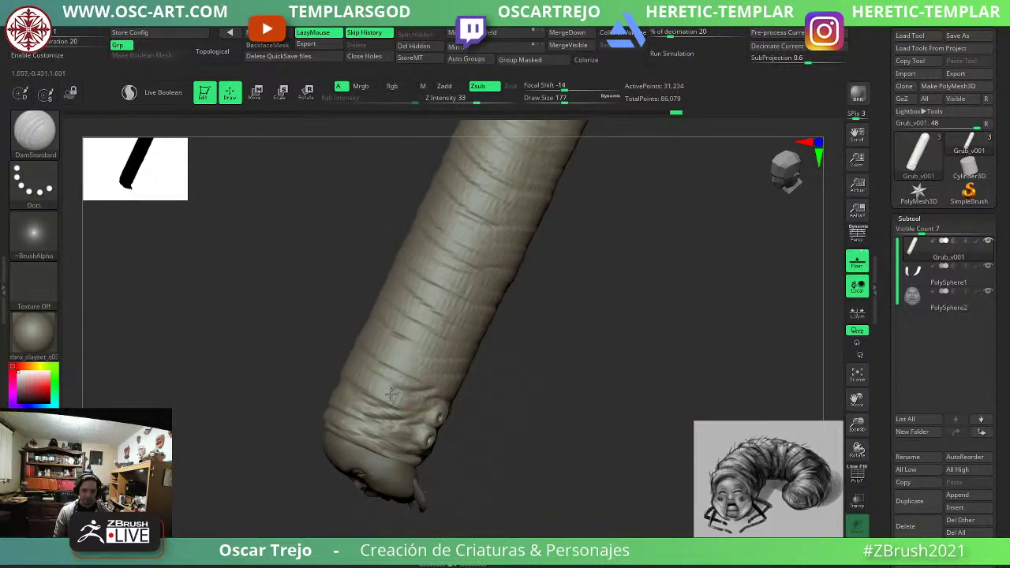
{"action": "mouse_move", "coordinate": [382, 389]}
{"action": "left_mouse_down"}
{"action": "mouse_move", "coordinate": [417, 404]}
{"action": "mouse_move", "coordinate": [409, 388]}
{"action": "mouse_move", "coordinate": [446, 390]}
{"action": "left_mouse_up"}
{"action": "key", "text": "bracketright"}
{"action": "mouse_move", "coordinate": [386, 366]}
{"action": "left_mouse_down"}
{"action": "mouse_move", "coordinate": [438, 376]}
{"action": "mouse_move", "coordinate": [370, 376]}
{"action": "mouse_move", "coordinate": [434, 377]}
{"action": "left_mouse_up"}
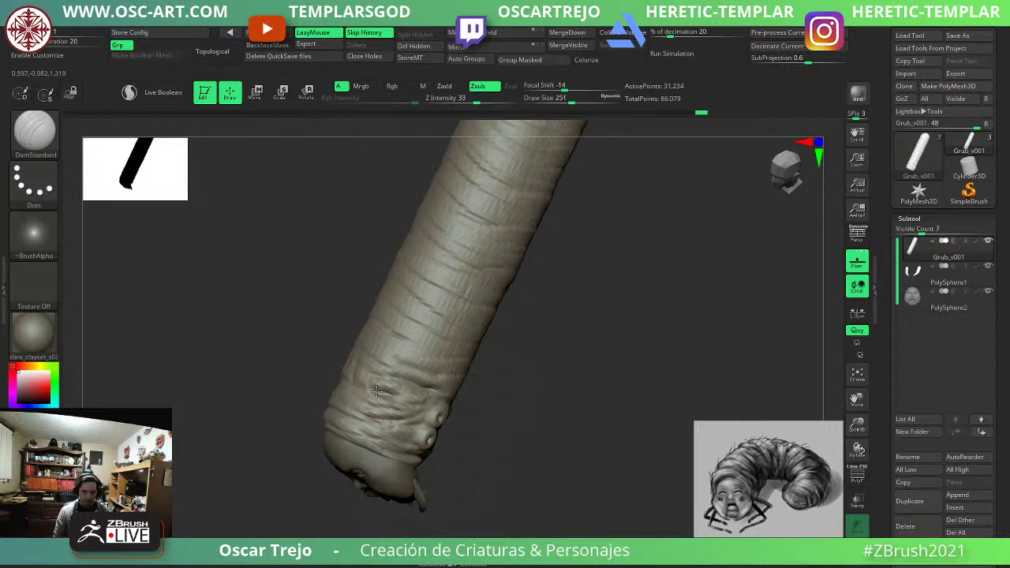
{"action": "left_click_drag", "start_coordinate": [331, 373], "coordinate": [392, 378]}
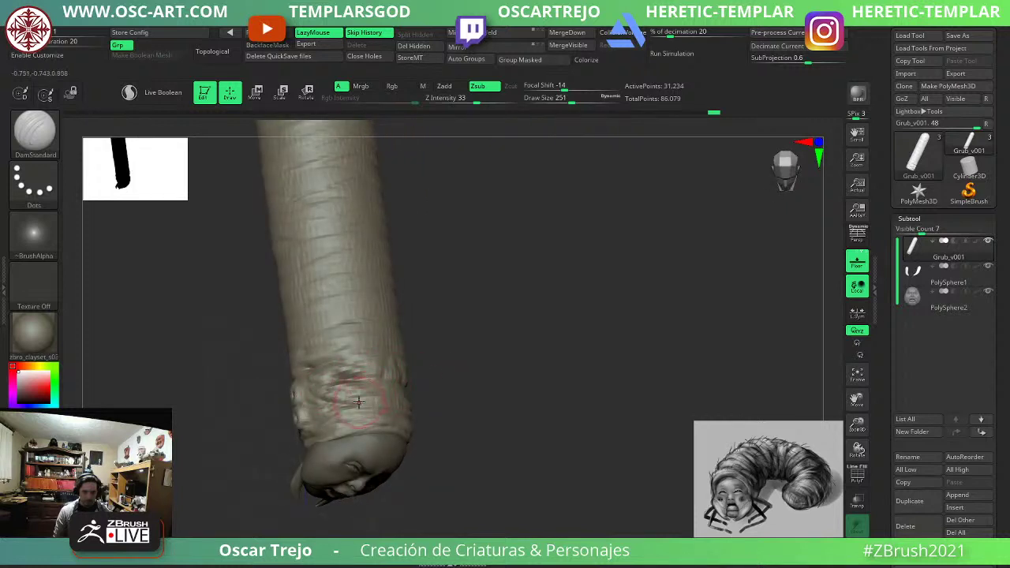
Carve fine DamStandard wrinkles around the side openings and neck at draw size 124.
{"action": "right_click_drag", "start_coordinate": [359, 403], "coordinate": [438, 390]}
{"action": "key", "text": "s"}
{"action": "left_click_drag", "start_coordinate": [438, 391], "coordinate": [424, 393]}
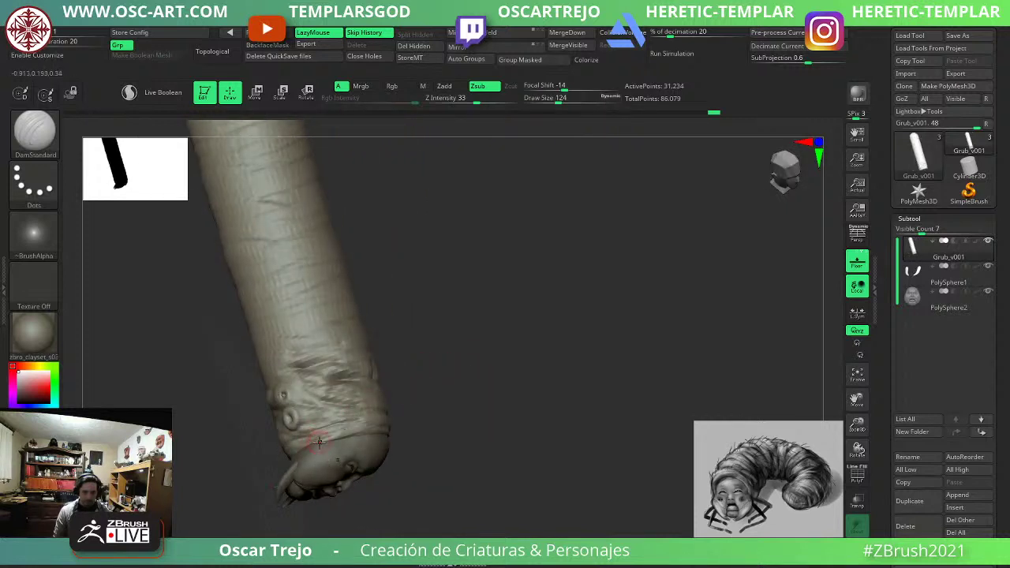
{"action": "right_click_drag", "start_coordinate": [339, 441], "coordinate": [453, 405]}
{"action": "mouse_move", "coordinate": [378, 416]}
{"action": "right_mouse_down", "text": "alt"}
{"action": "mouse_move", "coordinate": [500, 360]}
{"action": "mouse_move", "coordinate": [358, 434]}
{"action": "right_mouse_up", "text": "alt"}
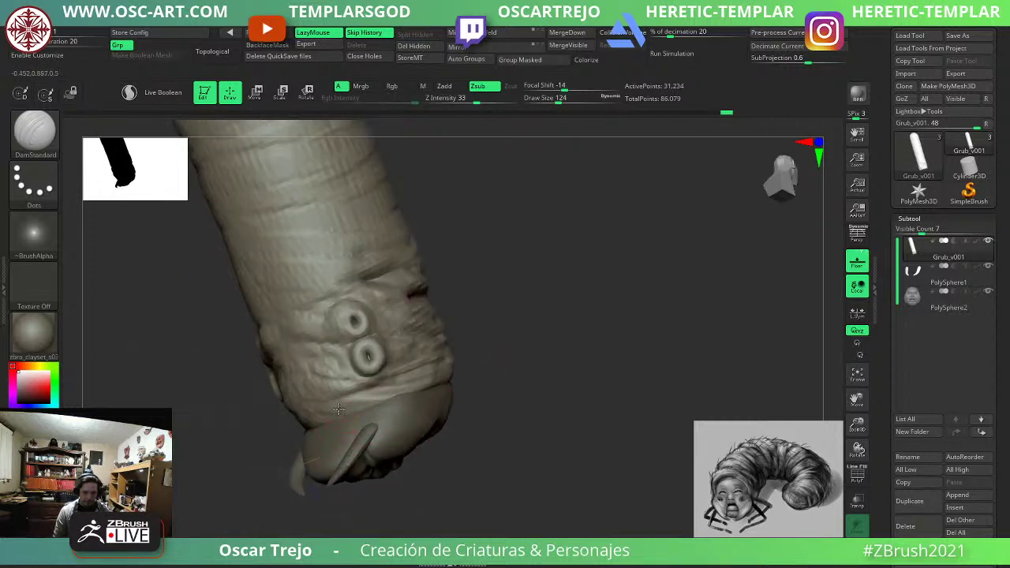
{"action": "mouse_move", "coordinate": [338, 410]}
{"action": "left_mouse_down"}
{"action": "mouse_move", "coordinate": [391, 386]}
{"action": "mouse_move", "coordinate": [333, 403]}
{"action": "mouse_move", "coordinate": [348, 381]}
{"action": "left_mouse_up"}
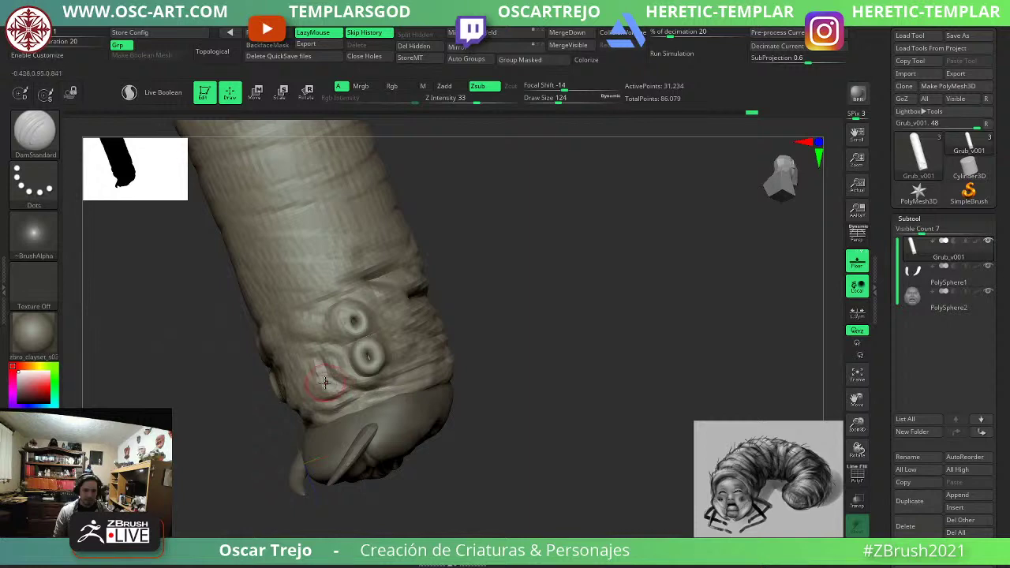
{"action": "right_click_drag", "start_coordinate": [415, 359], "coordinate": [371, 369]}
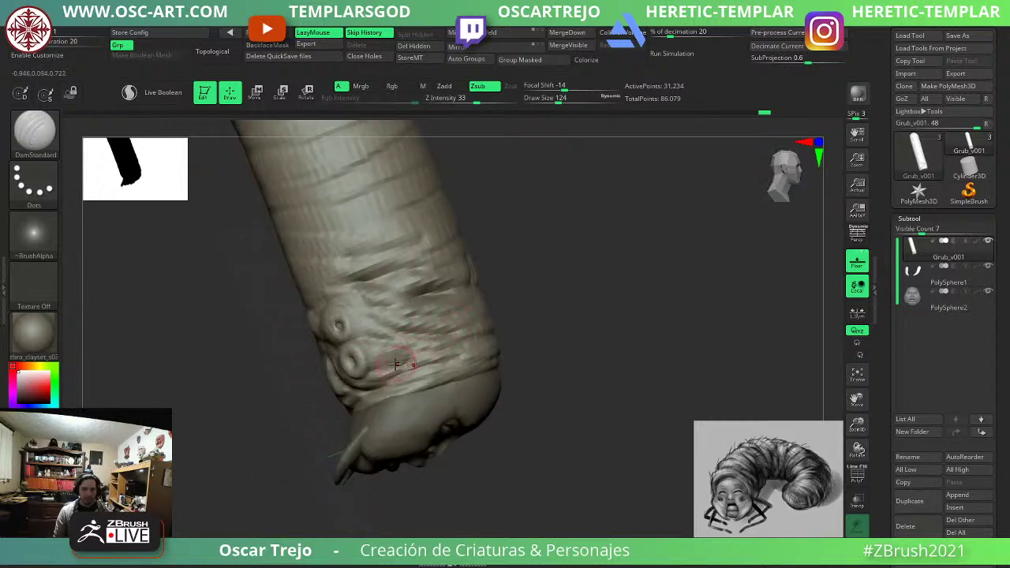
{"action": "left_click_drag", "start_coordinate": [412, 360], "coordinate": [461, 340]}
Carve broad DamStandard creases across the upper body just behind the neck at draw size 268.
{"action": "mouse_move", "coordinate": [540, 225]}
{"action": "right_mouse_down", "text": "alt"}
{"action": "mouse_move", "coordinate": [534, 333]}
{"action": "mouse_move", "coordinate": [483, 351]}
{"action": "right_mouse_up", "text": "alt"}
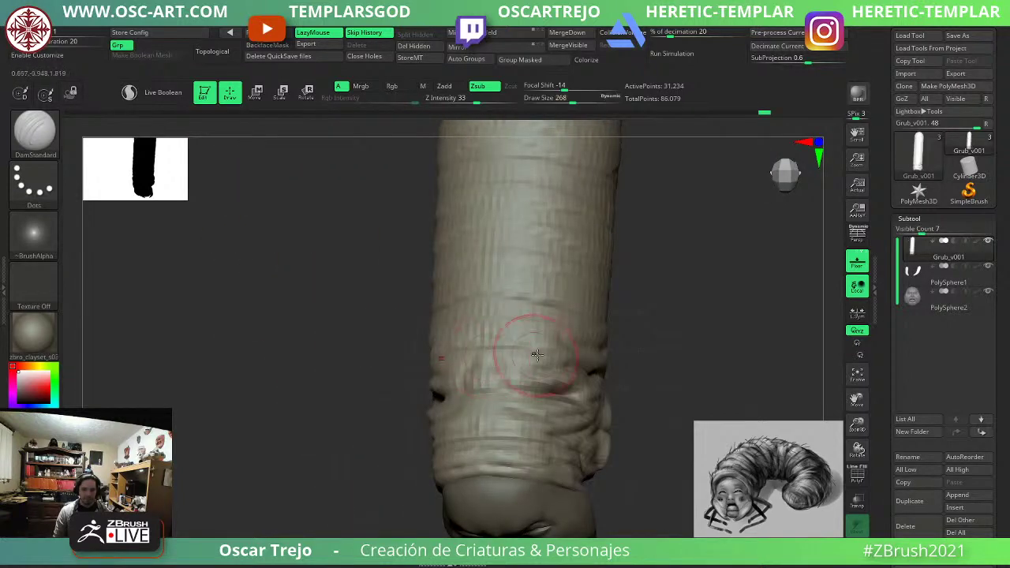
{"action": "mouse_move", "coordinate": [475, 348]}
{"action": "left_mouse_down"}
{"action": "mouse_move", "coordinate": [510, 349]}
{"action": "mouse_move", "coordinate": [436, 355]}
{"action": "left_mouse_up"}
{"action": "right_click_drag", "start_coordinate": [401, 370], "coordinate": [436, 354]}
{"action": "mouse_move", "coordinate": [512, 357]}
{"action": "left_mouse_down"}
{"action": "mouse_move", "coordinate": [616, 314]}
{"action": "mouse_move", "coordinate": [523, 324]}
{"action": "mouse_move", "coordinate": [591, 286]}
{"action": "left_mouse_up"}
{"action": "right_click_drag", "start_coordinate": [404, 306], "coordinate": [359, 405]}
{"action": "left_click_drag", "start_coordinate": [444, 368], "coordinate": [582, 340]}
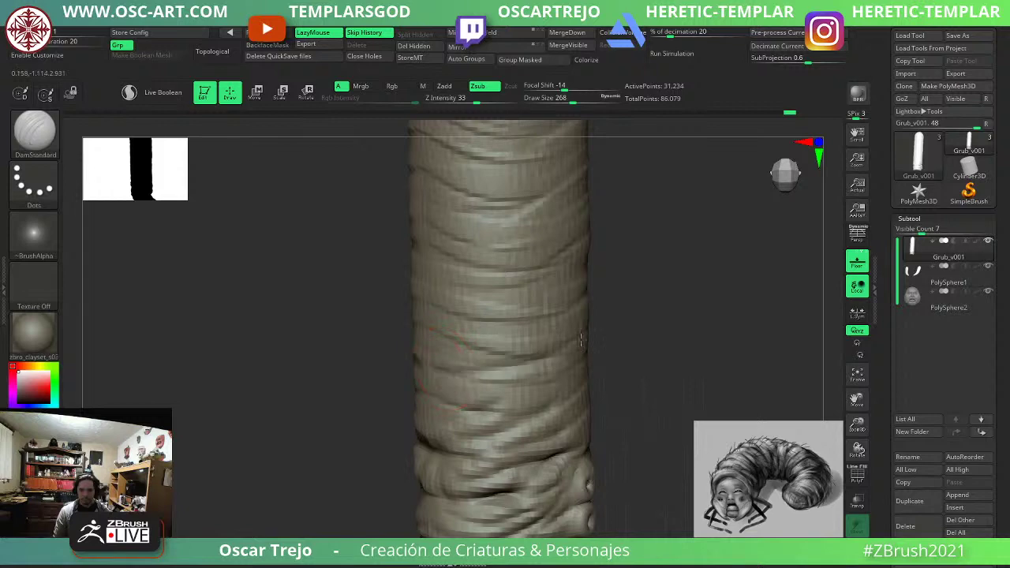
{"action": "left_click_drag", "start_coordinate": [423, 317], "coordinate": [575, 331]}
{"action": "mouse_move", "coordinate": [574, 332]}
{"action": "right_mouse_down"}
{"action": "mouse_move", "coordinate": [530, 390]}
{"action": "mouse_move", "coordinate": [631, 411]}
{"action": "mouse_move", "coordinate": [636, 479]}
{"action": "mouse_move", "coordinate": [667, 356]}
{"action": "right_mouse_up"}
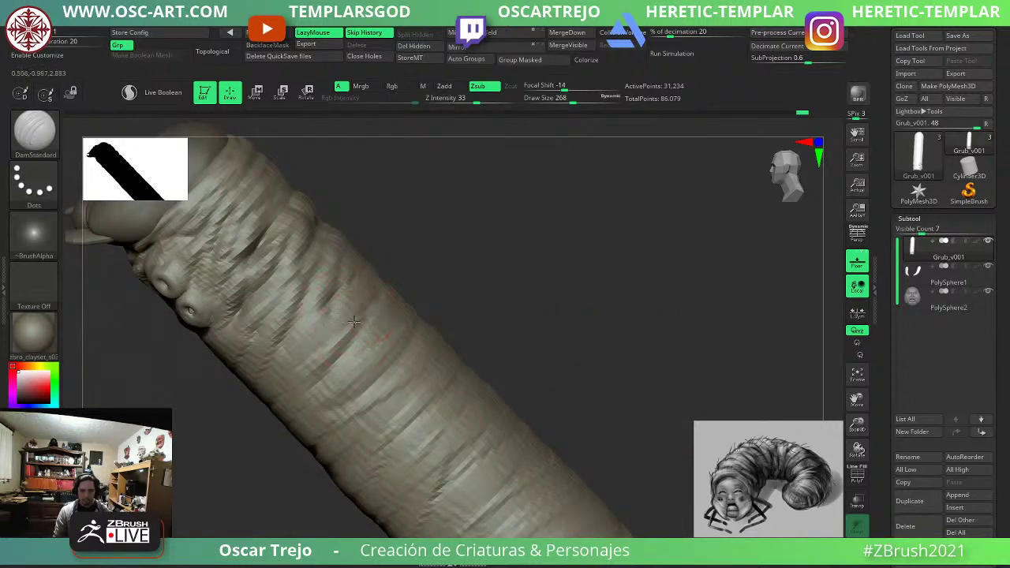
Carve creases wrapping around the body's side toward mid-length, reducing the DamStandard brush to draw size 217.
{"action": "mouse_move", "coordinate": [354, 321]}
{"action": "left_mouse_down"}
{"action": "mouse_move", "coordinate": [307, 382]}
{"action": "mouse_move", "coordinate": [410, 359]}
{"action": "mouse_move", "coordinate": [352, 405]}
{"action": "left_mouse_up"}
{"action": "mouse_move", "coordinate": [344, 453]}
{"action": "left_mouse_down"}
{"action": "mouse_move", "coordinate": [413, 417]}
{"action": "mouse_move", "coordinate": [360, 447]}
{"action": "mouse_move", "coordinate": [402, 428]}
{"action": "left_mouse_up"}
{"action": "mouse_move", "coordinate": [366, 492]}
{"action": "left_mouse_down"}
{"action": "mouse_move", "coordinate": [424, 480]}
{"action": "mouse_move", "coordinate": [397, 505]}
{"action": "mouse_move", "coordinate": [415, 495]}
{"action": "left_mouse_up"}
{"action": "left_click_drag", "start_coordinate": [586, 385], "coordinate": [543, 262], "text": "alt"}
{"action": "mouse_move", "coordinate": [377, 432]}
{"action": "left_mouse_down"}
{"action": "mouse_move", "coordinate": [440, 407]}
{"action": "mouse_move", "coordinate": [475, 366]}
{"action": "left_mouse_up"}
{"action": "left_click_drag", "start_coordinate": [475, 365], "coordinate": [420, 405]}
{"action": "left_click_drag", "start_coordinate": [562, 336], "coordinate": [592, 352]}
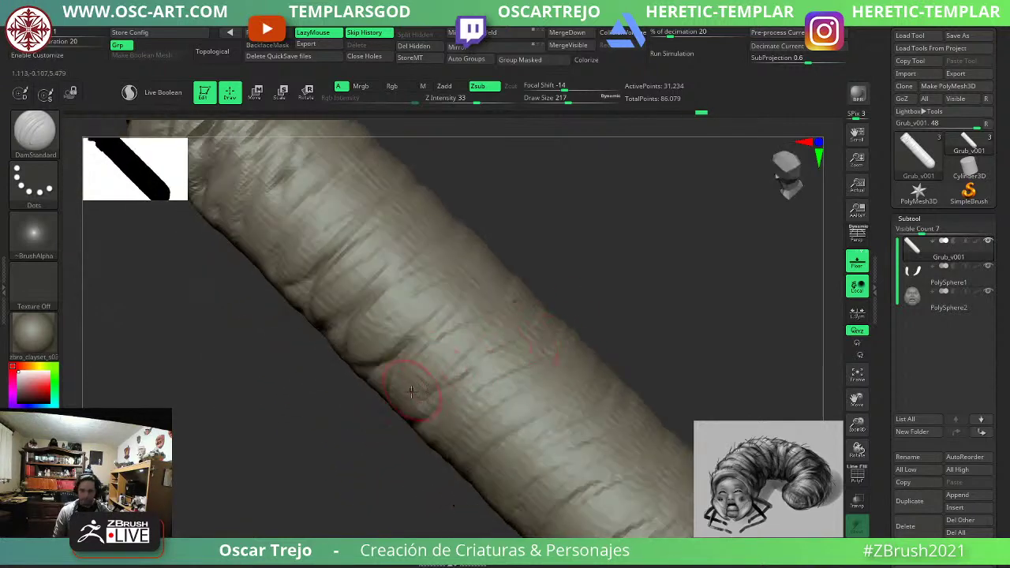
{"action": "mouse_move", "coordinate": [417, 387]}
{"action": "left_mouse_down"}
{"action": "mouse_move", "coordinate": [530, 333]}
{"action": "mouse_move", "coordinate": [458, 385]}
{"action": "left_mouse_up"}
{"action": "left_click_drag", "start_coordinate": [485, 286], "coordinate": [417, 336]}
Build up bulging ring folds between the mid-body creases with ClayBuildup, enlarging the brush to draw size 331.
{"action": "key", "text": "b"}
{"action": "key", "text": "c"}
{"action": "key", "text": "b"}
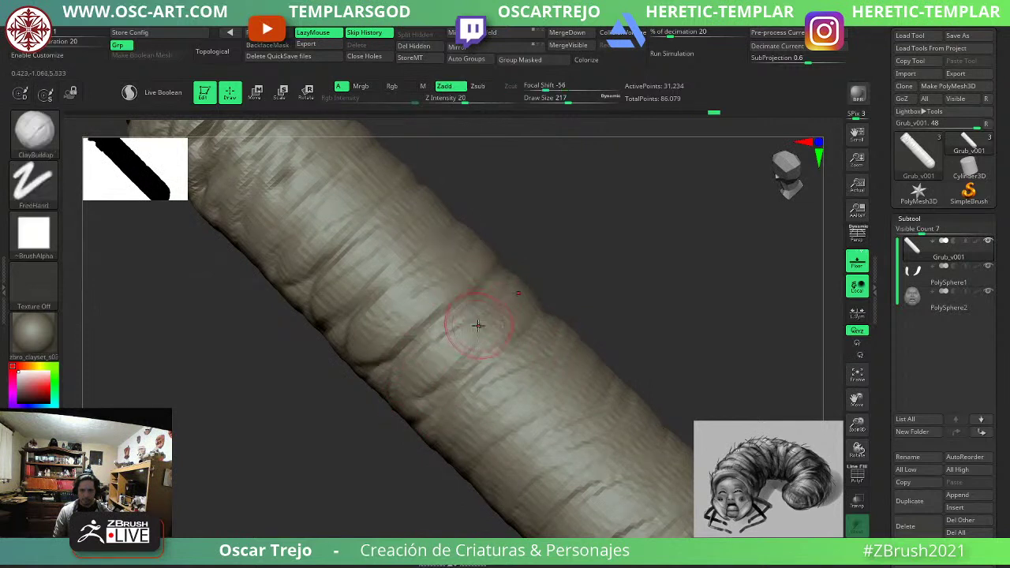
{"action": "mouse_move", "coordinate": [481, 324]}
{"action": "left_mouse_down"}
{"action": "mouse_move", "coordinate": [445, 367]}
{"action": "mouse_move", "coordinate": [479, 337]}
{"action": "left_mouse_up"}
{"action": "mouse_move", "coordinate": [505, 305]}
{"action": "left_mouse_down"}
{"action": "mouse_move", "coordinate": [435, 337]}
{"action": "mouse_move", "coordinate": [389, 383]}
{"action": "left_mouse_up"}
{"action": "mouse_move", "coordinate": [388, 383]}
{"action": "left_mouse_down"}
{"action": "mouse_move", "coordinate": [521, 304]}
{"action": "mouse_move", "coordinate": [397, 395]}
{"action": "left_mouse_up"}
{"action": "left_click_drag", "start_coordinate": [438, 283], "coordinate": [365, 326]}
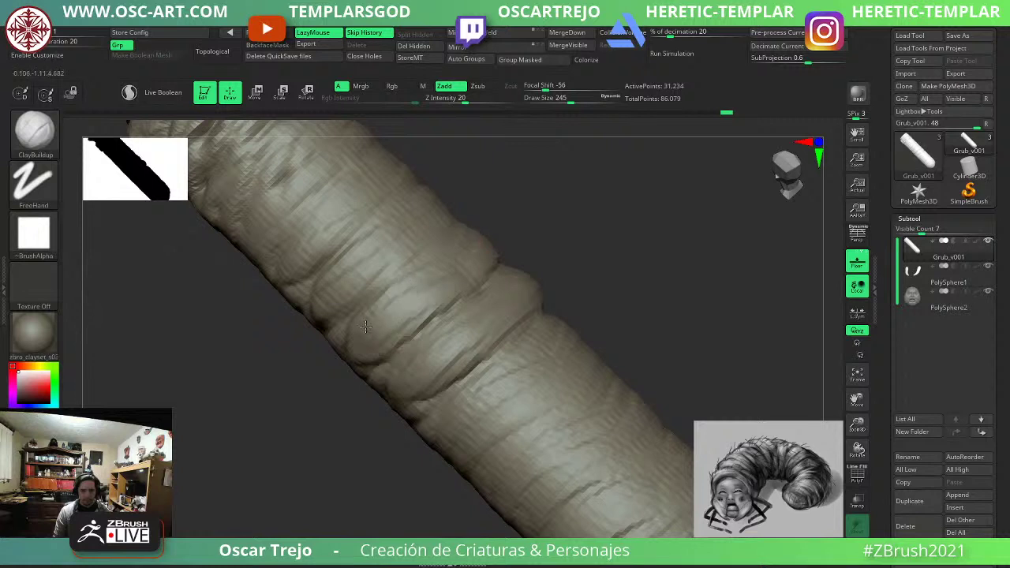
{"action": "left_click_drag", "start_coordinate": [446, 260], "coordinate": [375, 307]}
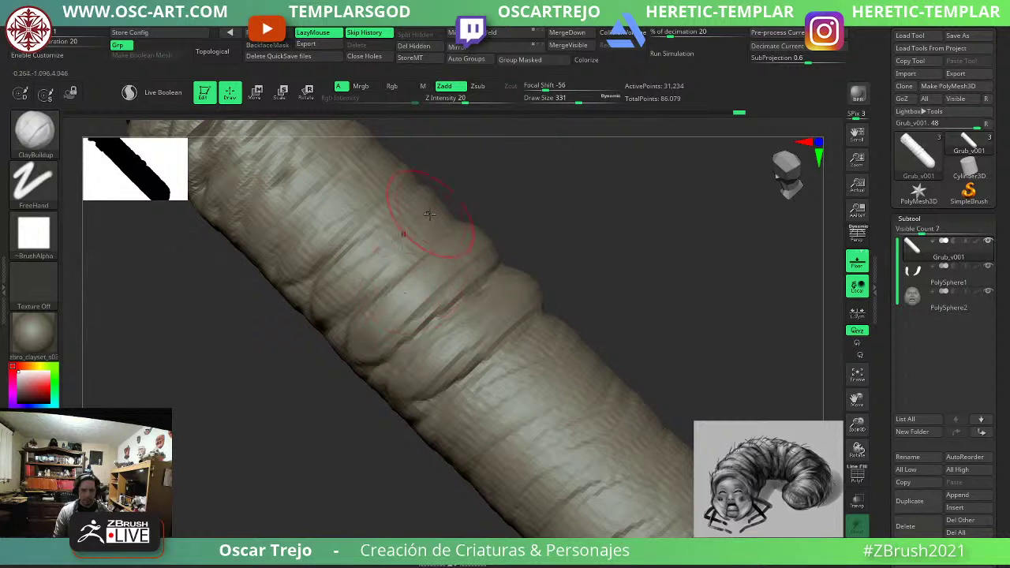
{"action": "mouse_move", "coordinate": [429, 214]}
{"action": "left_mouse_down"}
{"action": "mouse_move", "coordinate": [365, 257]}
{"action": "mouse_move", "coordinate": [361, 294]}
{"action": "left_mouse_up"}
{"action": "left_click_drag", "start_coordinate": [517, 328], "coordinate": [451, 385]}
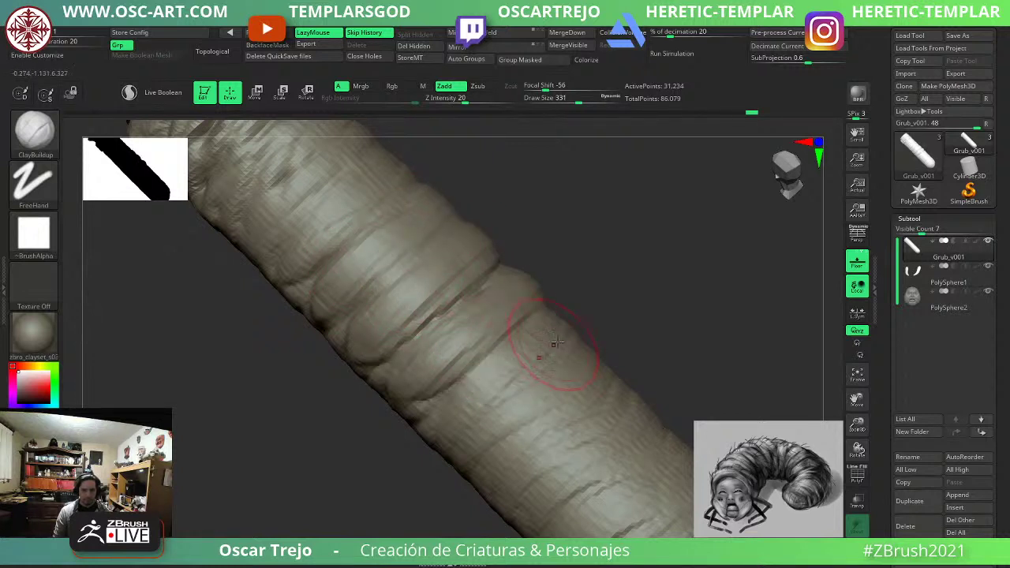
{"action": "left_click_drag", "start_coordinate": [550, 345], "coordinate": [486, 409]}
Sharpen the creases behind the built-up mid-body folds with DamStandard at draw sizes 311 and 234.
{"action": "key", "text": "b"}
{"action": "key", "text": "d"}
{"action": "key", "text": "s"}
{"action": "key", "text": "s"}
{"action": "left_click", "coordinate": [544, 363]}
{"action": "left_click_drag", "start_coordinate": [568, 338], "coordinate": [462, 415]}
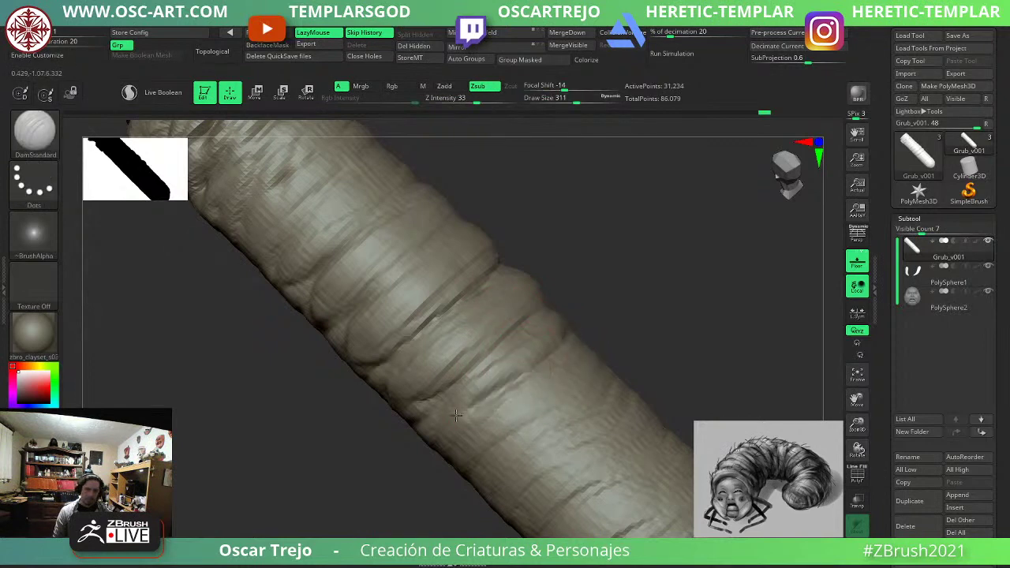
{"action": "left_click_drag", "start_coordinate": [522, 363], "coordinate": [441, 415]}
{"action": "key", "text": "s"}
{"action": "left_click_drag", "start_coordinate": [491, 364], "coordinate": [484, 366]}
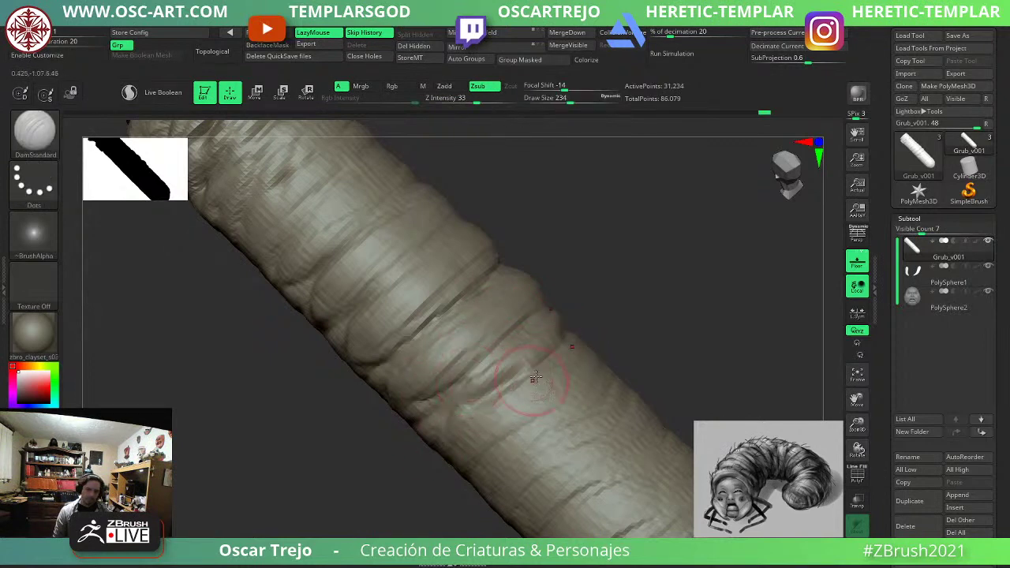
{"action": "left_click_drag", "start_coordinate": [537, 383], "coordinate": [480, 431]}
Carve DamStandard creases down the opposite side of the body, from the mid-body folds up toward the side openings.
{"action": "mouse_move", "coordinate": [631, 383]}
{"action": "left_mouse_down"}
{"action": "mouse_move", "coordinate": [577, 424]}
{"action": "mouse_move", "coordinate": [577, 390]}
{"action": "left_mouse_up"}
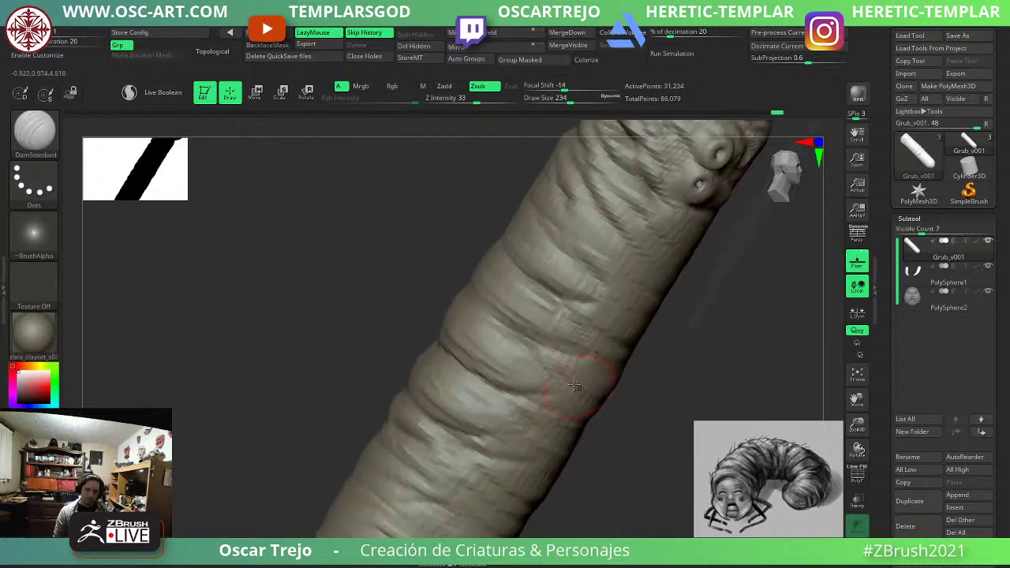
{"action": "left_click_drag", "start_coordinate": [506, 390], "coordinate": [575, 426]}
{"action": "left_click_drag", "start_coordinate": [565, 390], "coordinate": [530, 349]}
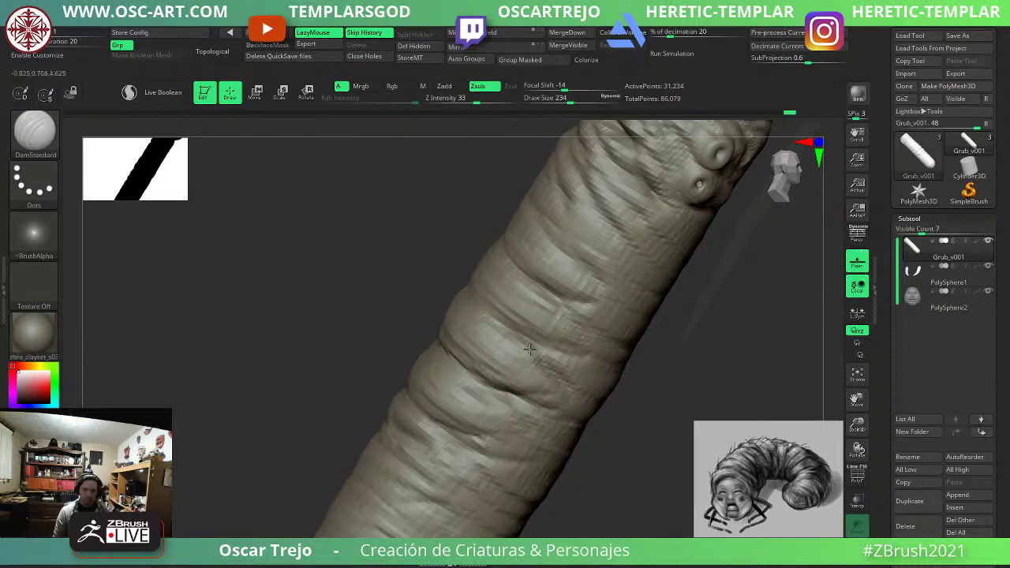
{"action": "left_click_drag", "start_coordinate": [642, 368], "coordinate": [621, 448], "text": "alt"}
{"action": "left_click_drag", "start_coordinate": [535, 335], "coordinate": [567, 362]}
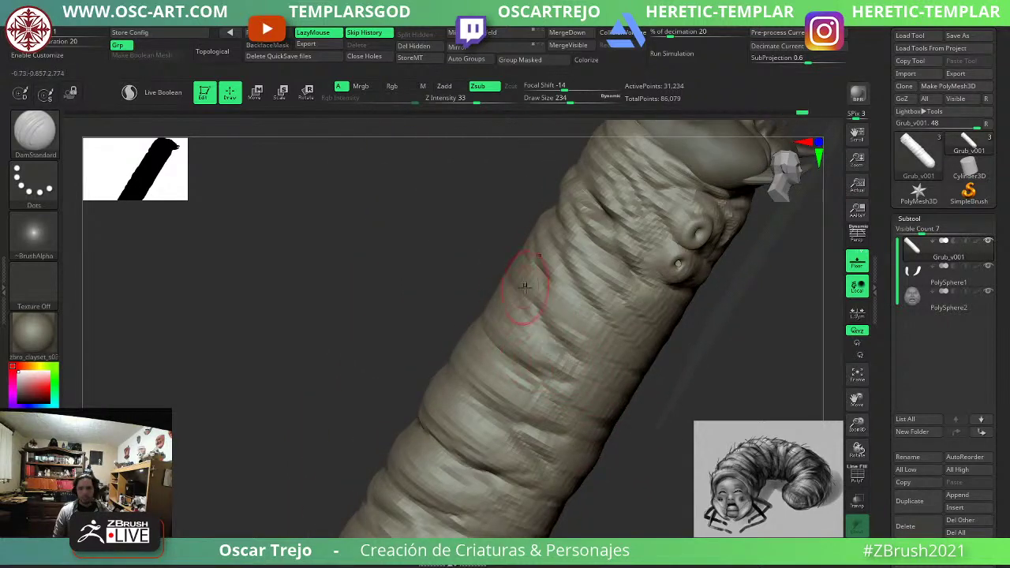
{"action": "left_click_drag", "start_coordinate": [525, 289], "coordinate": [578, 345]}
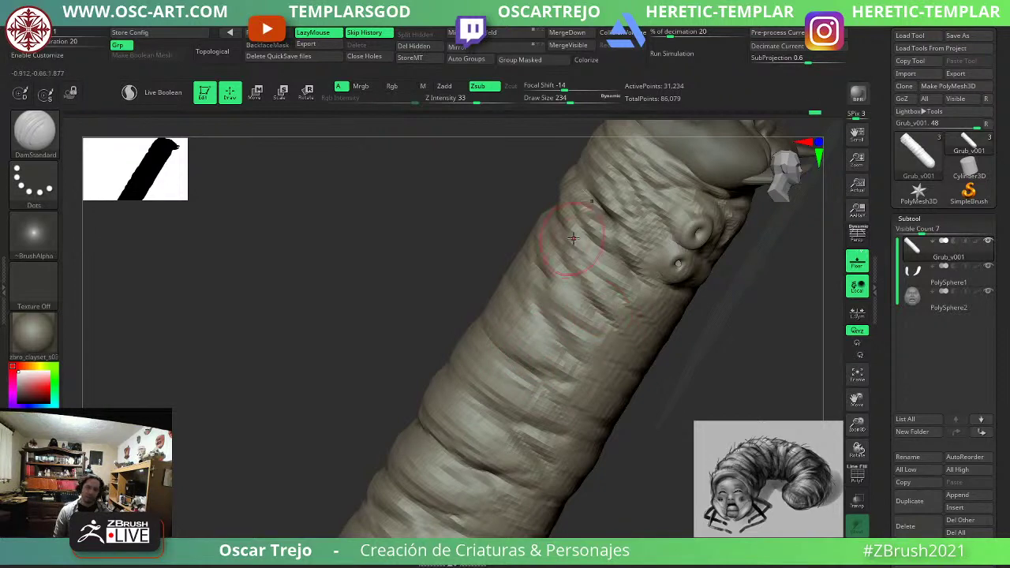
Carve more DamStandard creases where the folded mid-body meets the smoother rear half.
{"action": "left_click_drag", "start_coordinate": [755, 334], "coordinate": [562, 442]}
{"action": "left_click_drag", "start_coordinate": [531, 412], "coordinate": [316, 442], "text": "alt"}
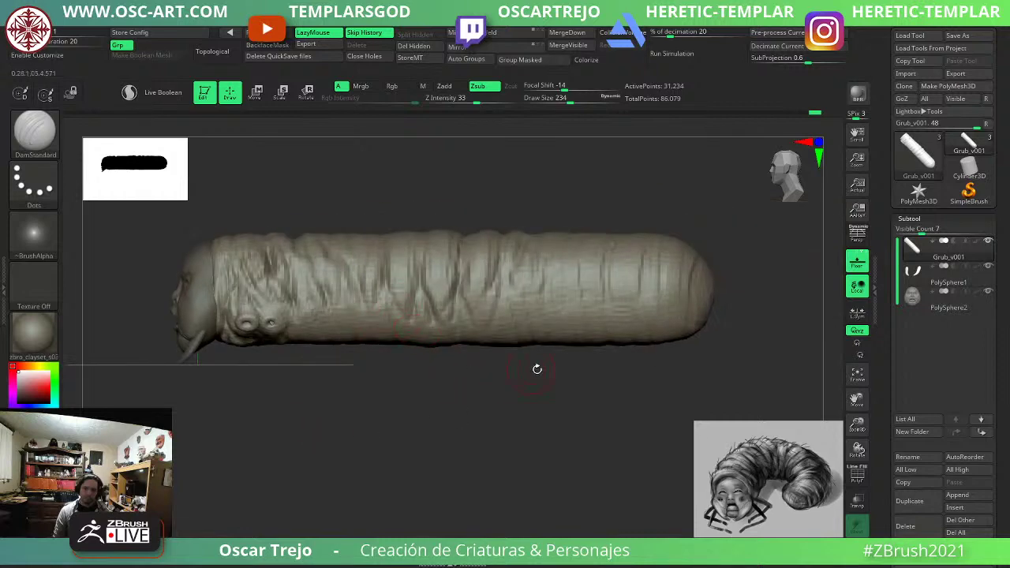
{"action": "left_click_drag", "start_coordinate": [538, 369], "coordinate": [403, 430], "text": "alt"}
{"action": "left_click_drag", "start_coordinate": [361, 322], "coordinate": [391, 378]}
{"action": "left_click_drag", "start_coordinate": [406, 319], "coordinate": [396, 363]}
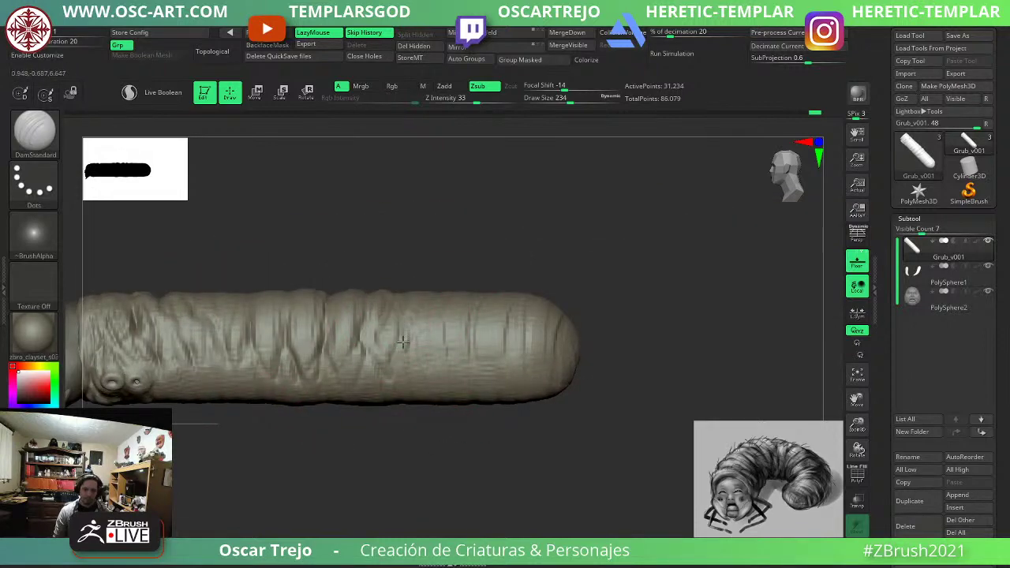
{"action": "left_click_drag", "start_coordinate": [412, 277], "coordinate": [430, 324]}
{"action": "left_click_drag", "start_coordinate": [425, 243], "coordinate": [415, 305]}
{"action": "left_click_drag", "start_coordinate": [398, 340], "coordinate": [402, 251]}
{"action": "left_click_drag", "start_coordinate": [443, 164], "coordinate": [456, 240], "text": "alt"}
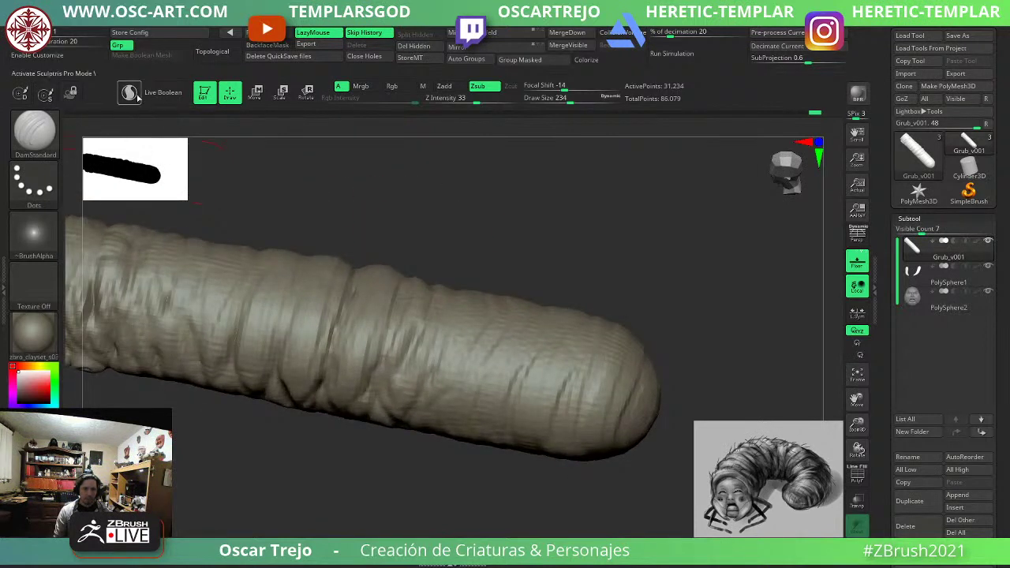
Lock the camera and carve a series of DamStandard ring creases along the rear half at draw size 280.
{"action": "left_click", "coordinate": [71, 93]}
{"action": "key", "text": "s"}
{"action": "left_click_drag", "start_coordinate": [444, 317], "coordinate": [419, 390]}
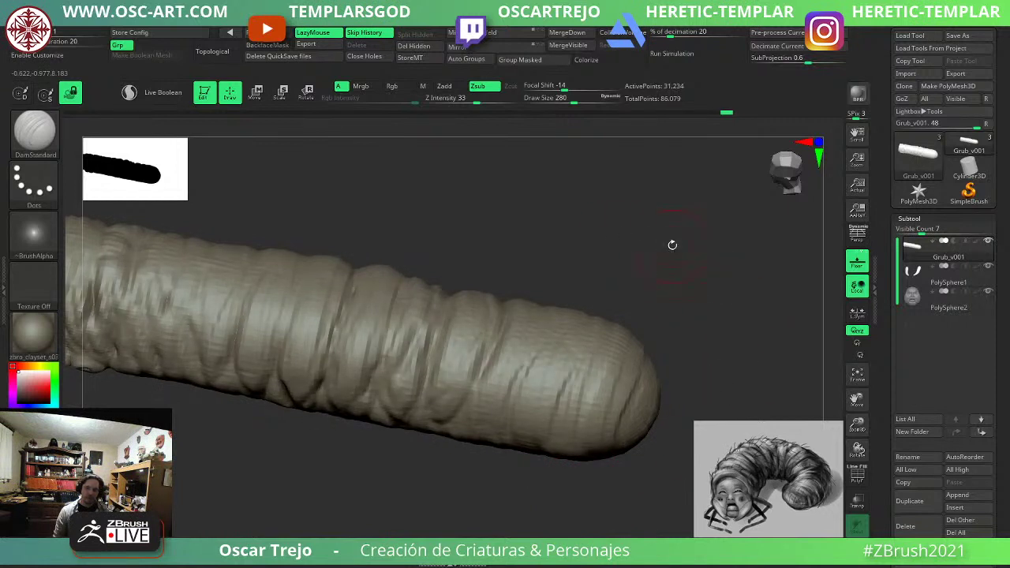
{"action": "left_click_drag", "start_coordinate": [507, 335], "coordinate": [489, 424]}
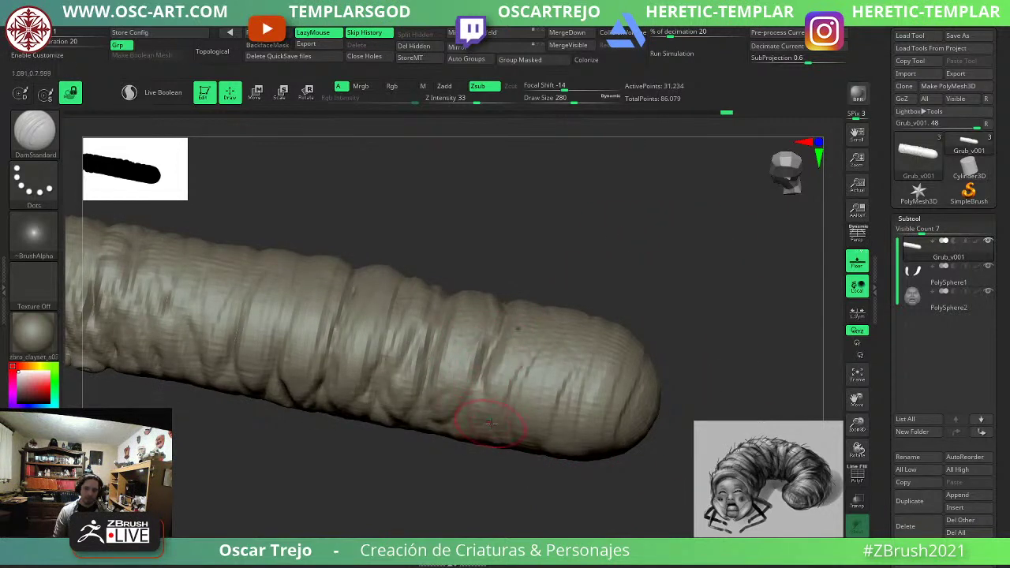
{"action": "left_click_drag", "start_coordinate": [538, 314], "coordinate": [517, 394]}
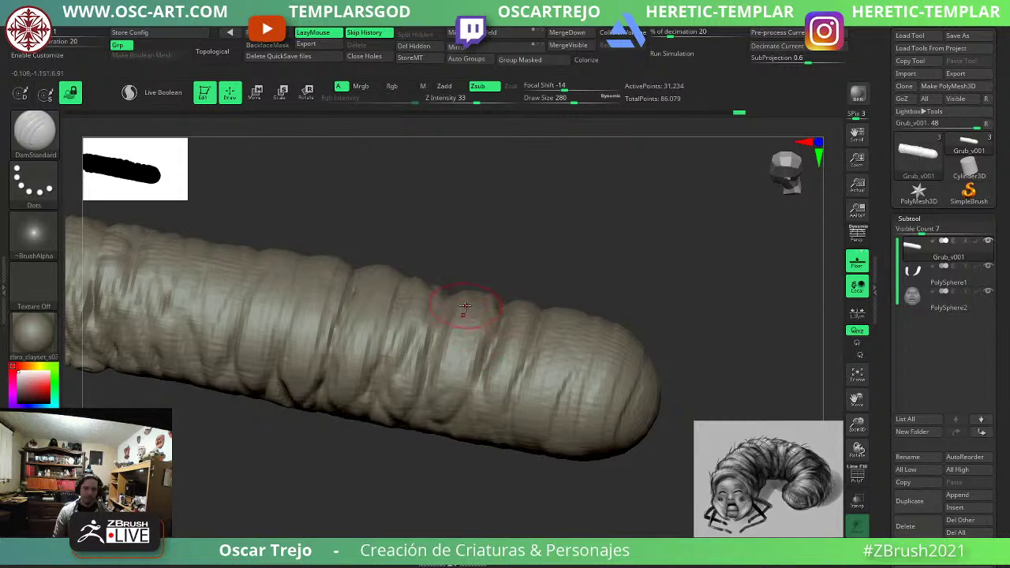
{"action": "left_click_drag", "start_coordinate": [575, 324], "coordinate": [552, 401]}
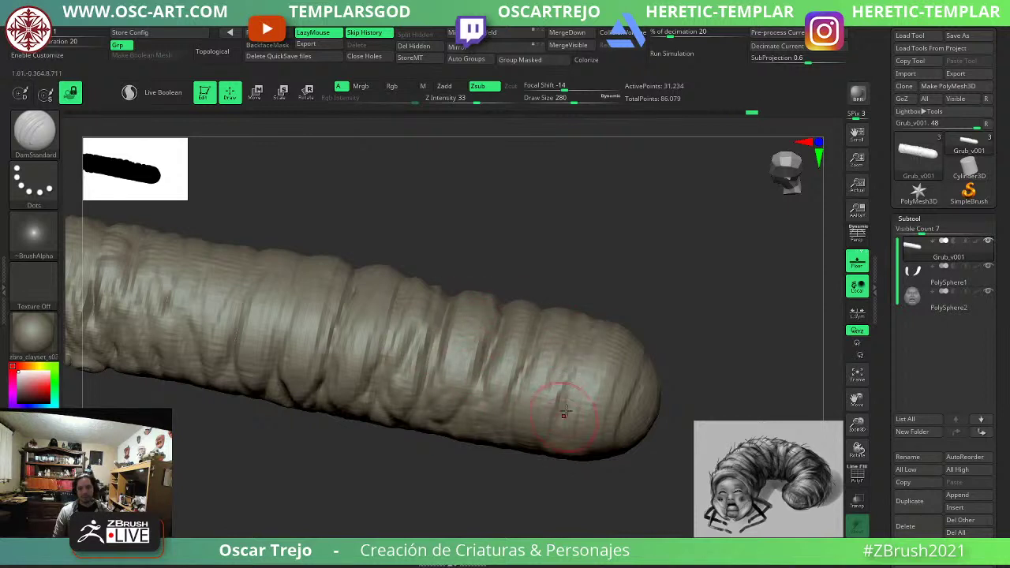
{"action": "left_click_drag", "start_coordinate": [593, 327], "coordinate": [556, 421]}
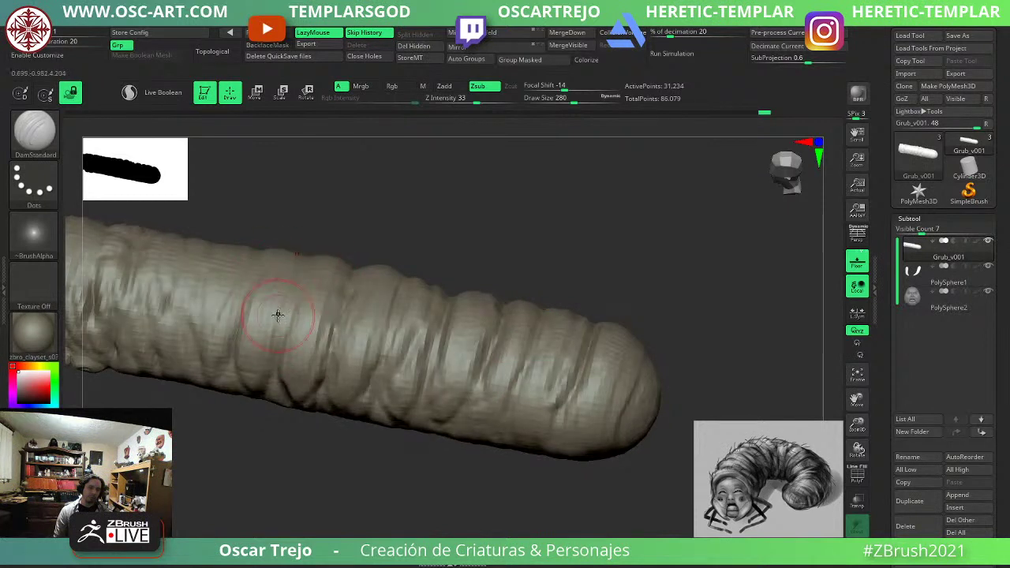
Carve a ring crease across the front half of the body, try another closer to the head, and undo that last stroke.
{"action": "left_click_drag", "start_coordinate": [299, 260], "coordinate": [272, 357]}
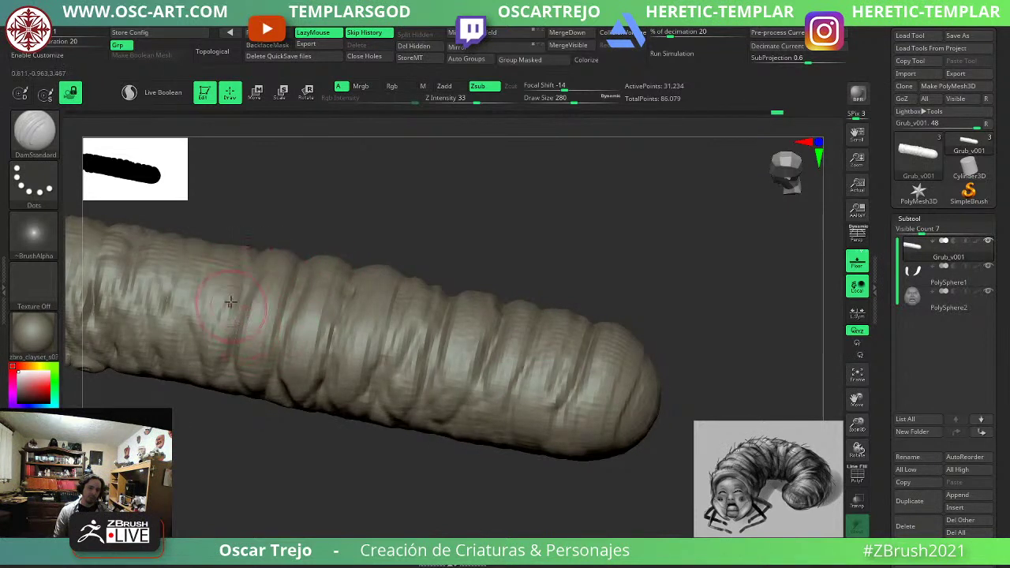
{"action": "left_click_drag", "start_coordinate": [213, 256], "coordinate": [192, 320]}
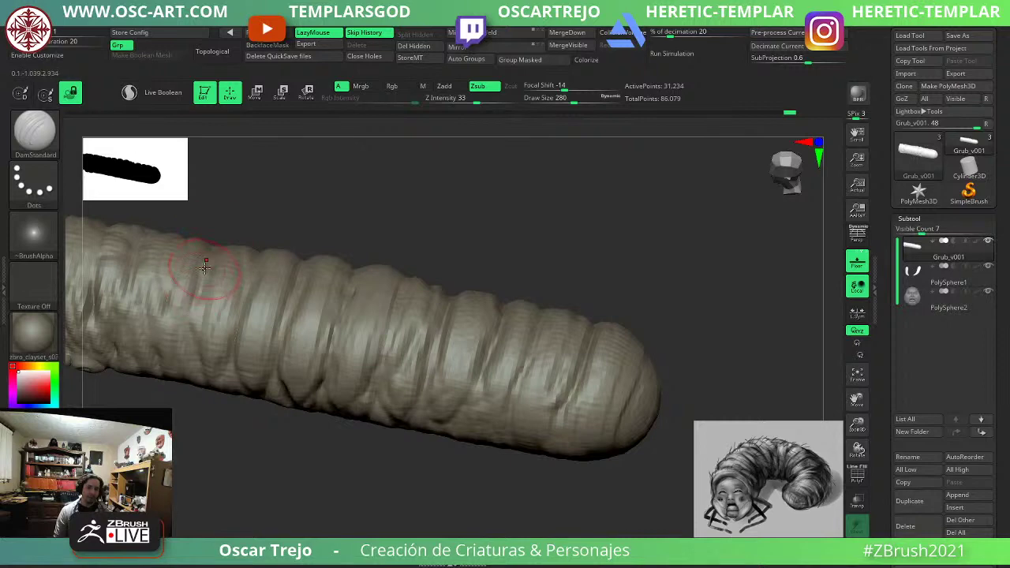
{"action": "key", "text": "ctrl+z"}
Unlock the camera, tilt the grub into a diagonal view of its rear end, and lock the camera again.
{"action": "left_click", "coordinate": [70, 92]}
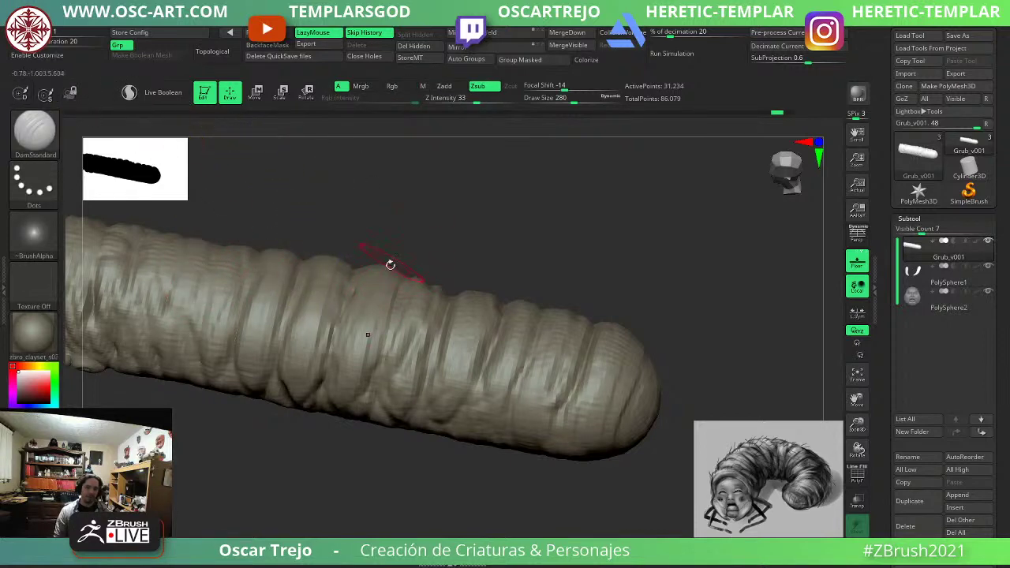
{"action": "left_click_drag", "start_coordinate": [397, 285], "coordinate": [402, 332]}
{"action": "left_click_drag", "start_coordinate": [458, 268], "coordinate": [521, 413]}
{"action": "key", "text": "ctrl+z"}
{"action": "mouse_move", "coordinate": [379, 478]}
{"action": "left_mouse_down"}
{"action": "mouse_move", "coordinate": [516, 291]}
{"action": "mouse_move", "coordinate": [531, 332]}
{"action": "left_mouse_up"}
{"action": "left_click_drag", "start_coordinate": [233, 378], "coordinate": [243, 432]}
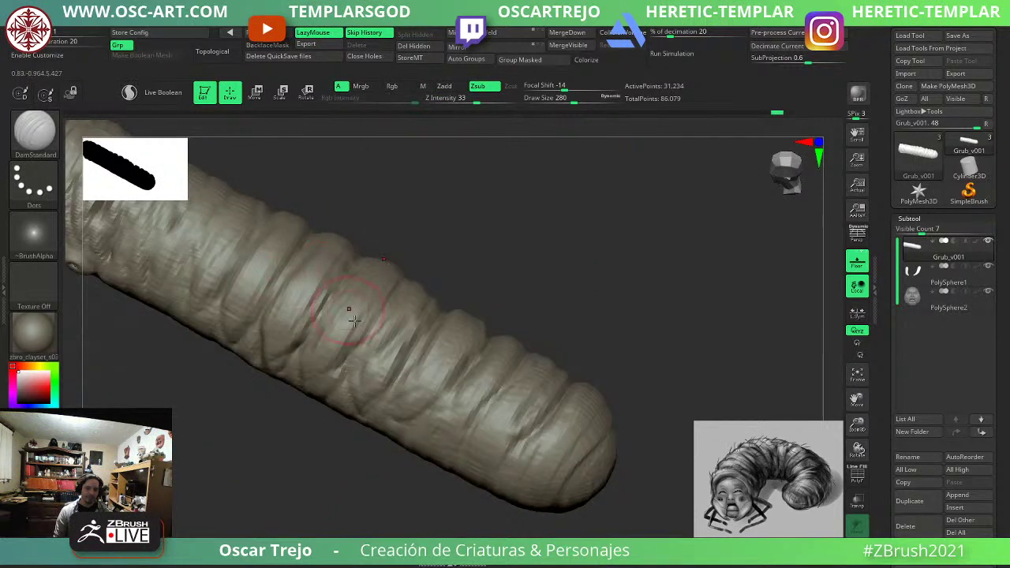
{"action": "left_click", "coordinate": [70, 93]}
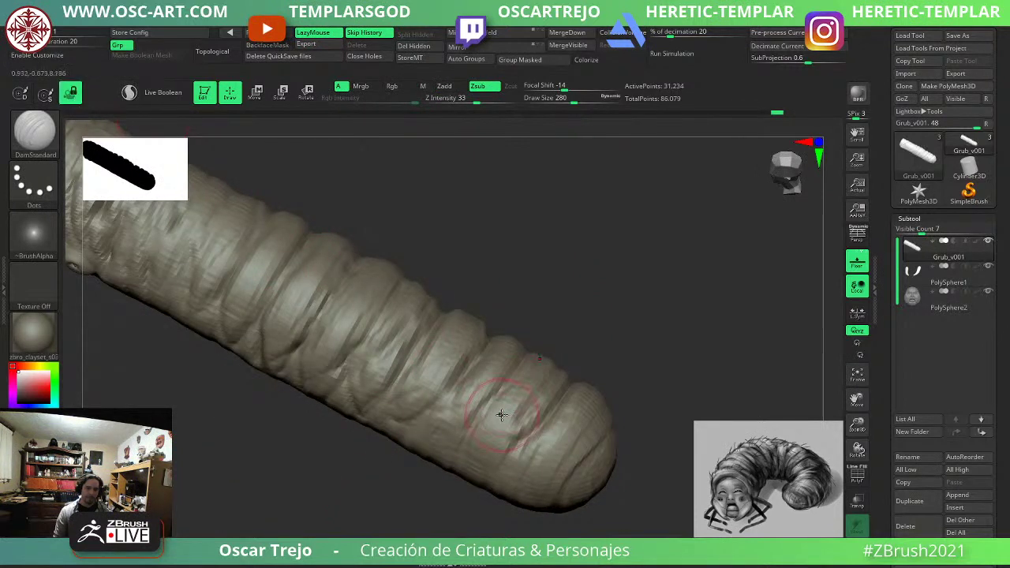
Carve DamStandard wrinkles across the rear tip and between the rear and mid-body ring folds at draw size 280.
{"action": "left_click_drag", "start_coordinate": [482, 446], "coordinate": [506, 382]}
{"action": "mouse_move", "coordinate": [527, 458]}
{"action": "left_mouse_down"}
{"action": "mouse_move", "coordinate": [577, 403]}
{"action": "mouse_move", "coordinate": [588, 412]}
{"action": "left_mouse_up"}
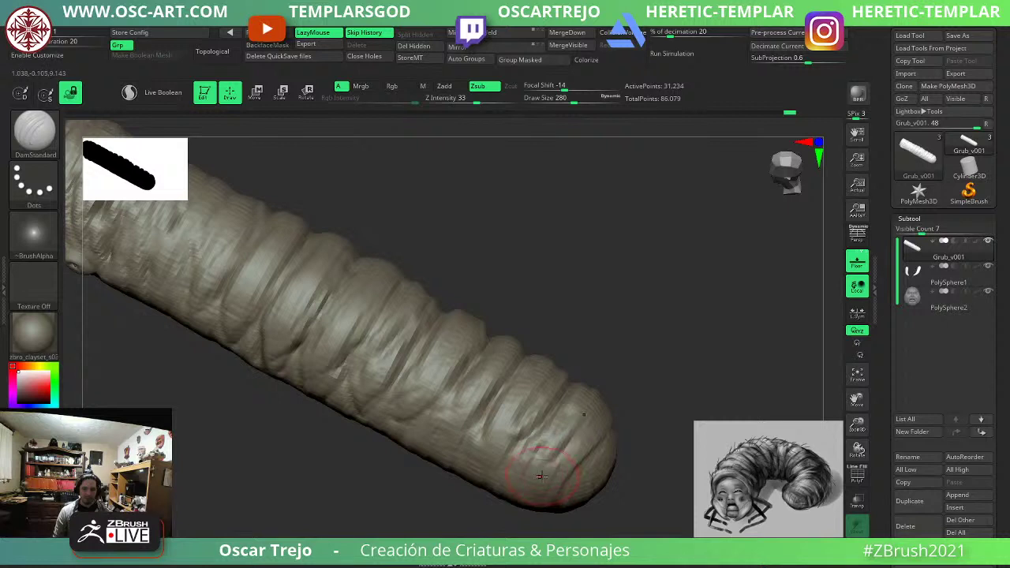
{"action": "left_click_drag", "start_coordinate": [543, 476], "coordinate": [593, 412]}
{"action": "left_click_drag", "start_coordinate": [528, 501], "coordinate": [465, 467]}
{"action": "left_click_drag", "start_coordinate": [458, 373], "coordinate": [444, 408]}
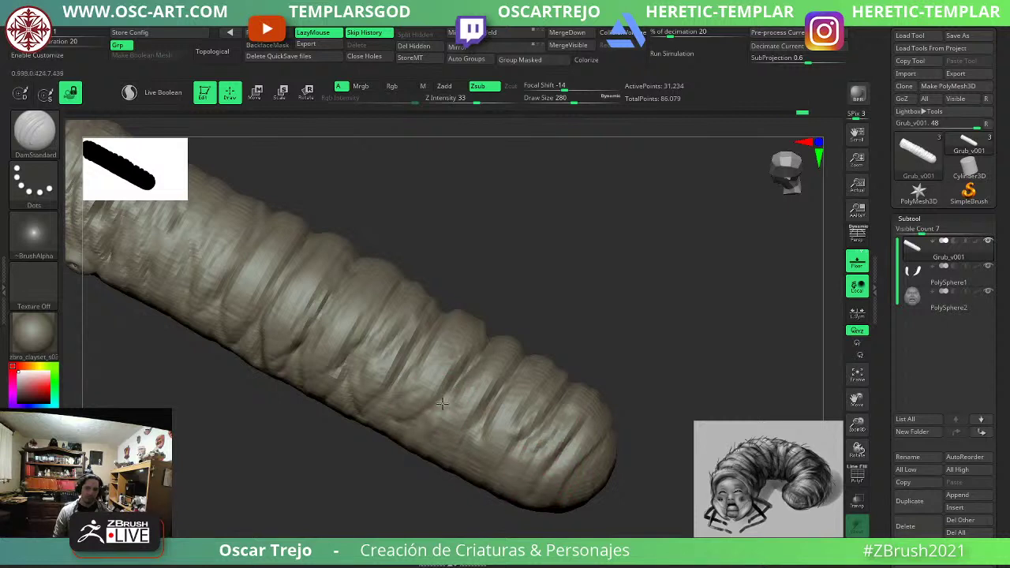
{"action": "mouse_move", "coordinate": [367, 312]}
{"action": "left_mouse_down"}
{"action": "mouse_move", "coordinate": [337, 371]}
{"action": "mouse_move", "coordinate": [379, 304]}
{"action": "left_mouse_up"}
{"action": "key", "text": "ctrl+z"}
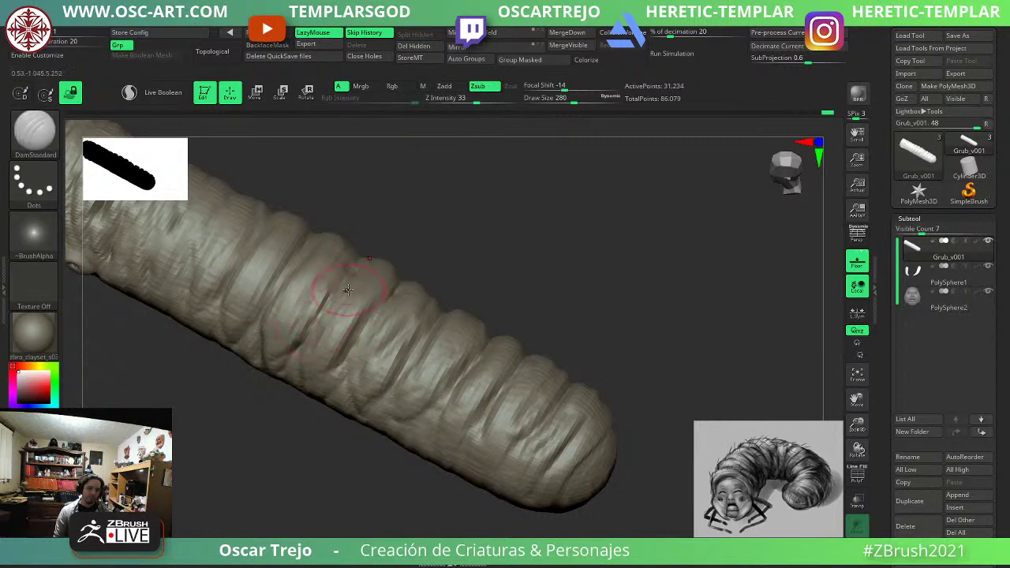
Build up the ring folds along the middle and rear of the body with ClayBuildup at draw size 415.
{"action": "key", "text": "b"}
{"action": "key", "text": "c"}
{"action": "key", "text": "b"}
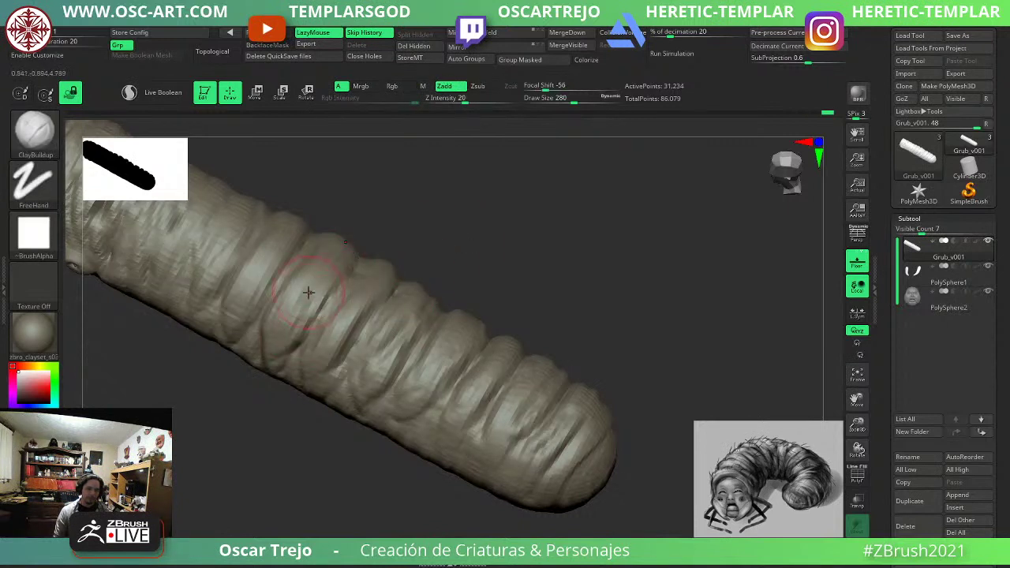
{"action": "key", "text": "bracketright"}
{"action": "mouse_move", "coordinate": [325, 280]}
{"action": "left_mouse_down"}
{"action": "mouse_move", "coordinate": [312, 319]}
{"action": "mouse_move", "coordinate": [348, 300]}
{"action": "mouse_move", "coordinate": [341, 334]}
{"action": "mouse_move", "coordinate": [353, 351]}
{"action": "left_mouse_up"}
{"action": "left_click_drag", "start_coordinate": [411, 298], "coordinate": [387, 352]}
{"action": "left_click_drag", "start_coordinate": [440, 311], "coordinate": [422, 369]}
{"action": "left_click_drag", "start_coordinate": [495, 333], "coordinate": [530, 438]}
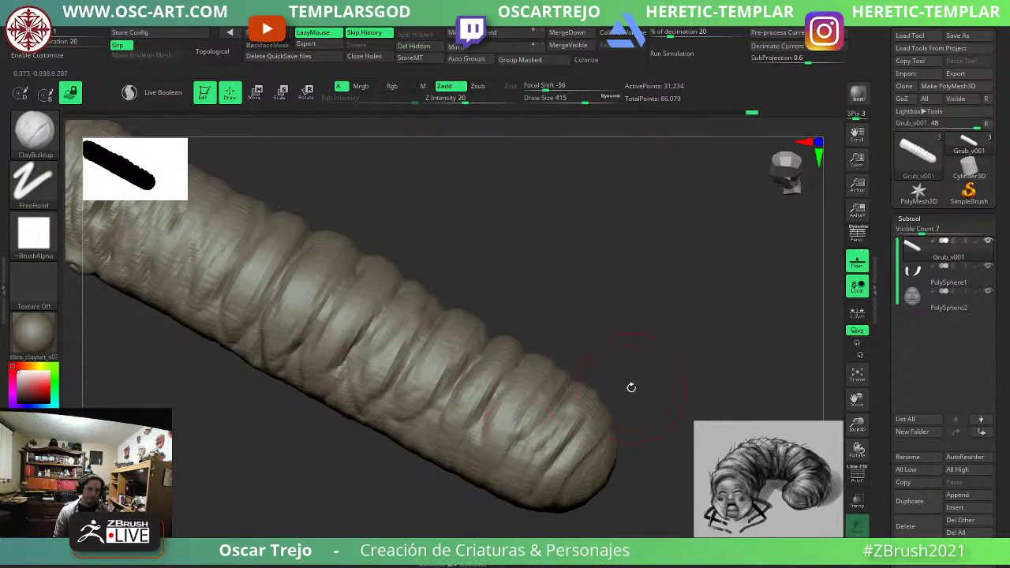
Unlock the camera and examine the whole grub at lower subdivision levels before returning to the highest one.
{"action": "left_click", "coordinate": [70, 93]}
{"action": "key", "text": "f"}
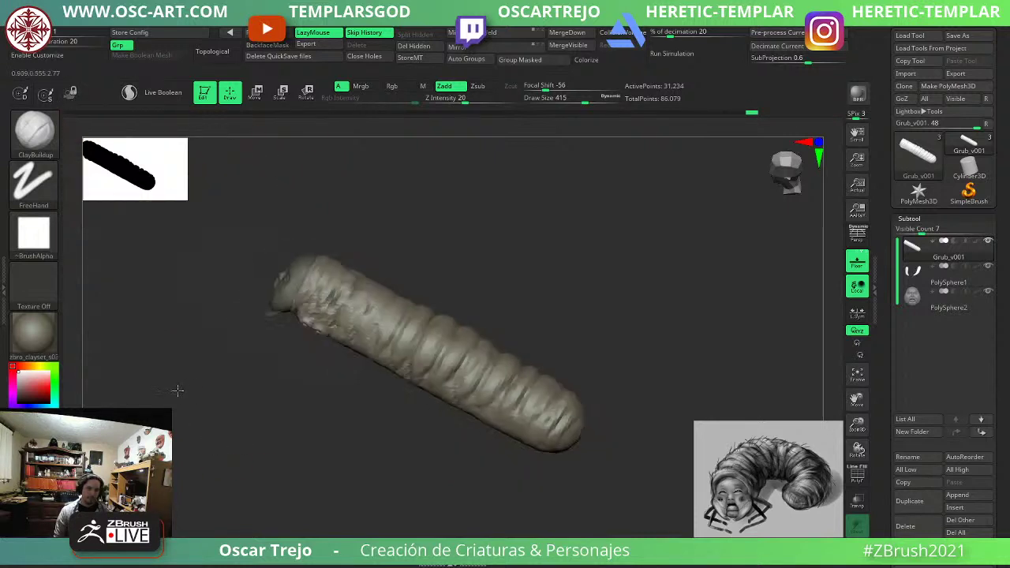
{"action": "mouse_move", "coordinate": [176, 390]}
{"action": "left_mouse_down"}
{"action": "mouse_move", "coordinate": [254, 446]}
{"action": "mouse_move", "coordinate": [240, 458]}
{"action": "mouse_move", "coordinate": [251, 444]}
{"action": "mouse_move", "coordinate": [237, 424]}
{"action": "mouse_move", "coordinate": [245, 473]}
{"action": "left_mouse_up"}
{"action": "key", "text": "shift+d"}
{"action": "key", "text": "shift+d"}
{"action": "key", "text": "shift+d"}
{"action": "key", "text": "d"}
{"action": "key", "text": "d"}
{"action": "key", "text": "d"}
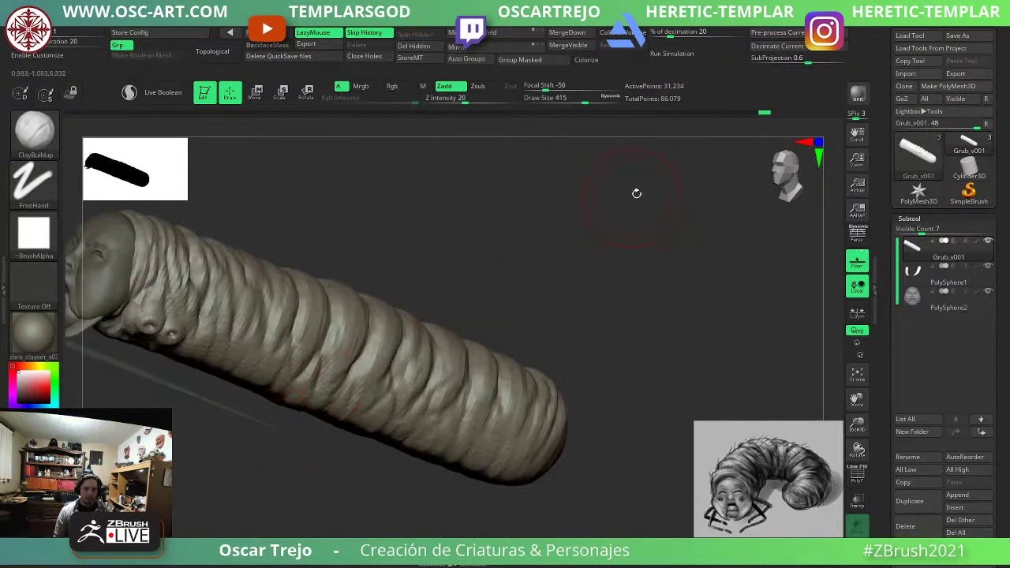
Save the tool and add a ClayBuildup stroke on the rear flank at draw size 280.
{"action": "left_click_drag", "start_coordinate": [636, 191], "coordinate": [599, 225], "text": "shift"}
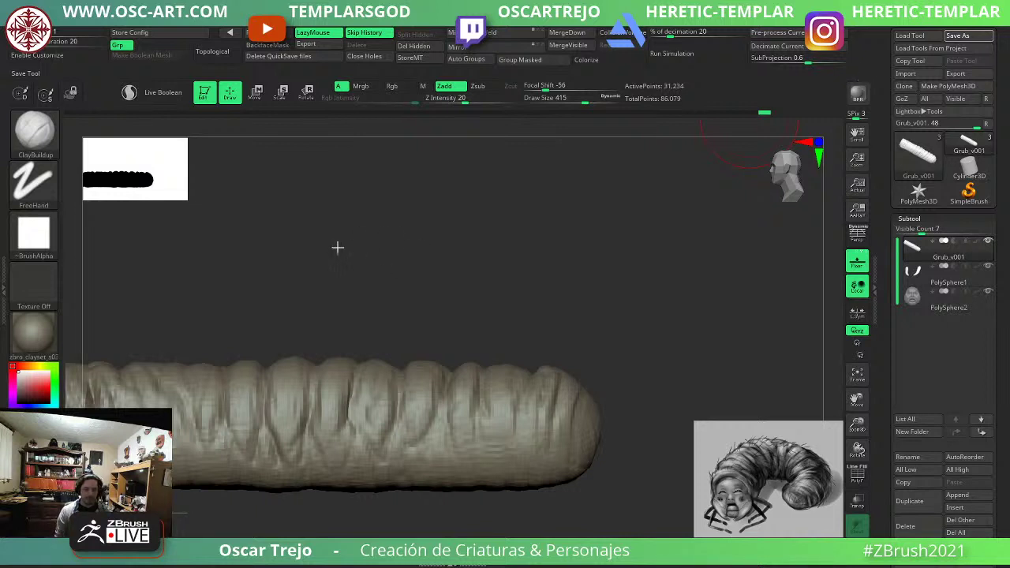
{"action": "left_click_drag", "start_coordinate": [371, 310], "coordinate": [570, 252], "text": "alt"}
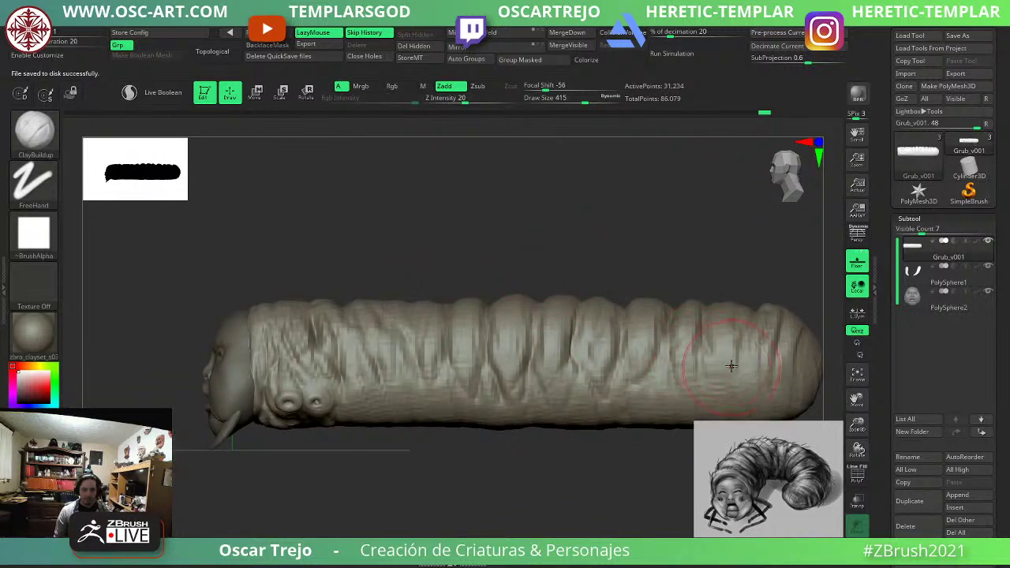
{"action": "key", "text": "bracketleft"}
{"action": "key", "text": "bracketleft"}
{"action": "mouse_move", "coordinate": [712, 340]}
{"action": "left_mouse_down"}
{"action": "mouse_move", "coordinate": [726, 357]}
{"action": "mouse_move", "coordinate": [723, 390]}
{"action": "left_mouse_up"}
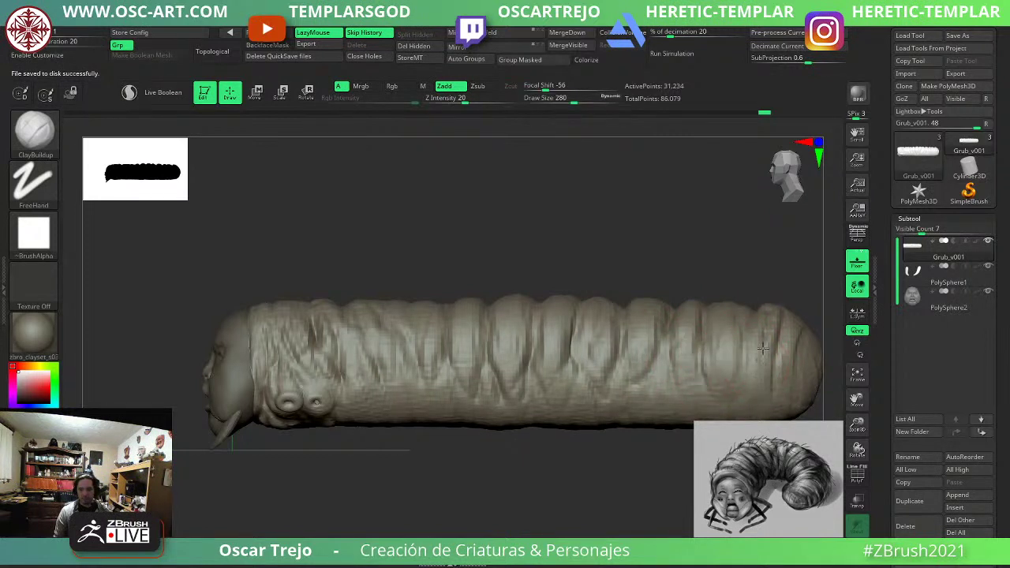
Check the body's side profile at lower subdivision levels and return to the highest level.
{"action": "key", "text": "shift"}
{"action": "key", "text": "shift+d"}
{"action": "key", "text": "shift+d"}
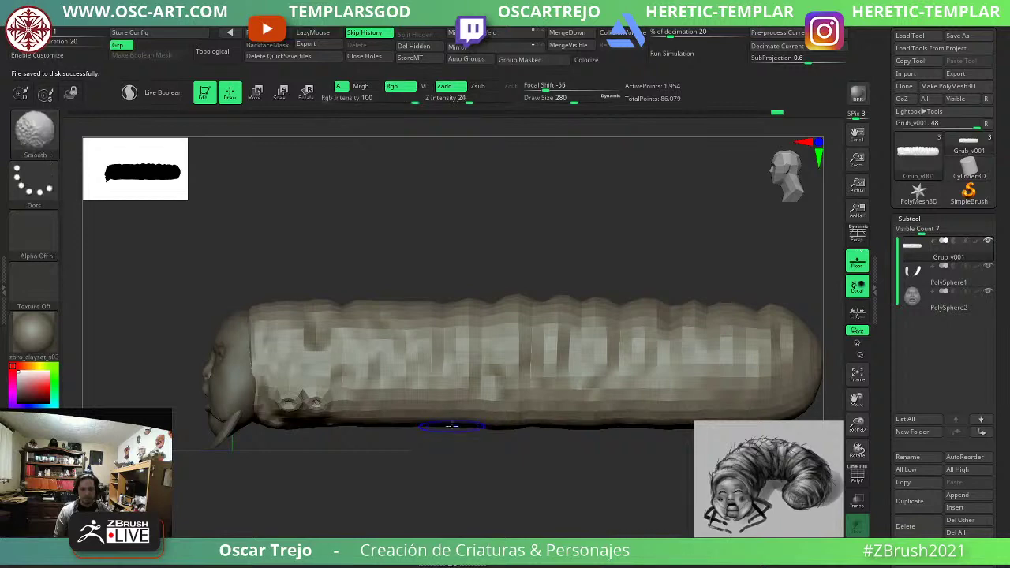
{"action": "key", "text": "shift+d"}
{"action": "key", "text": "d"}
{"action": "key", "text": "d"}
{"action": "key", "text": "d"}
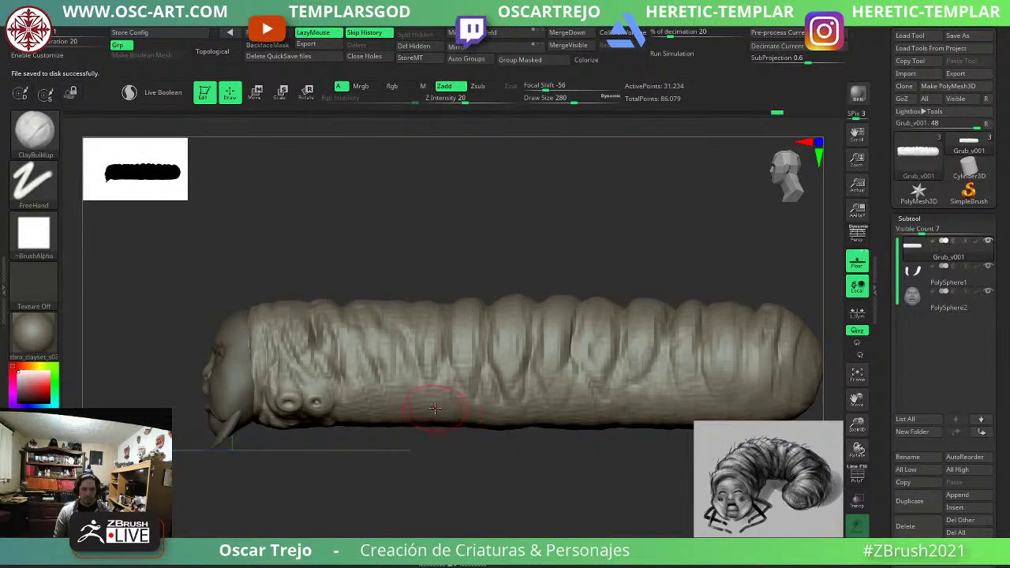
Choose the ClothPull brush and pull cloth-like wrinkles into the skin just behind the head at draw size 602.
{"action": "key", "text": "b"}
{"action": "key", "text": "c"}
{"action": "key", "text": "l"}
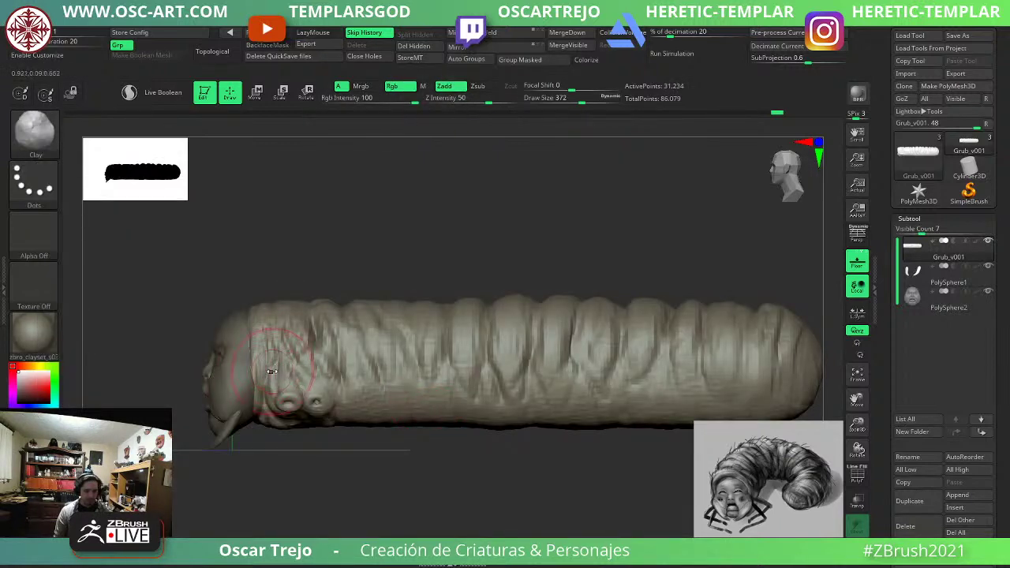
{"action": "key", "text": "b"}
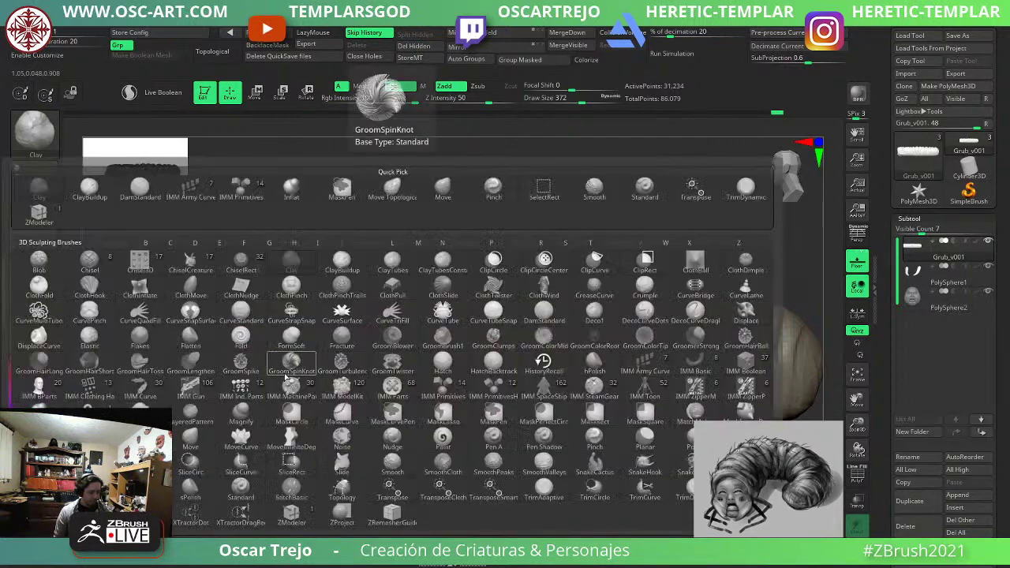
{"action": "key", "text": "c"}
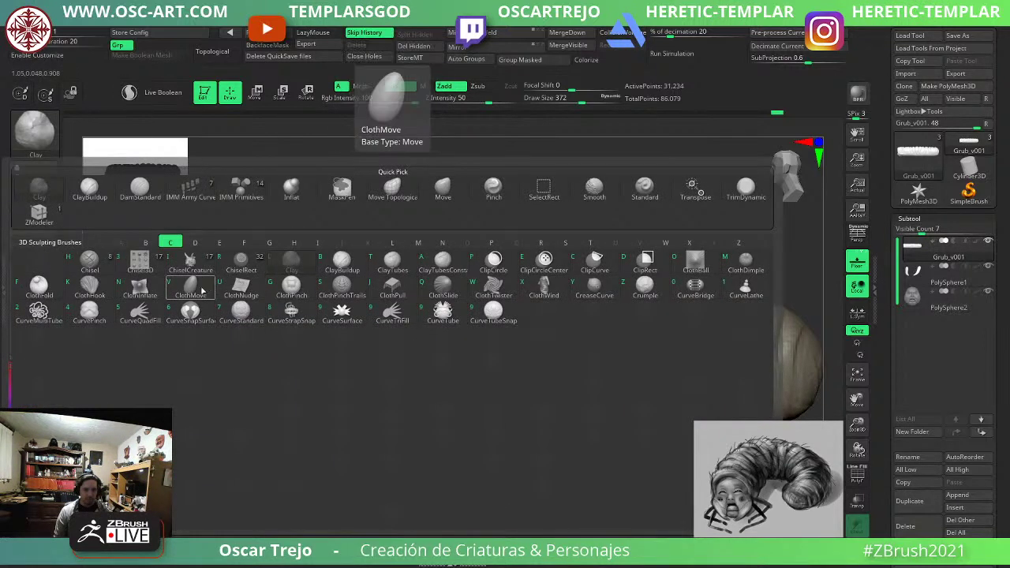
{"action": "left_click", "coordinate": [395, 289]}
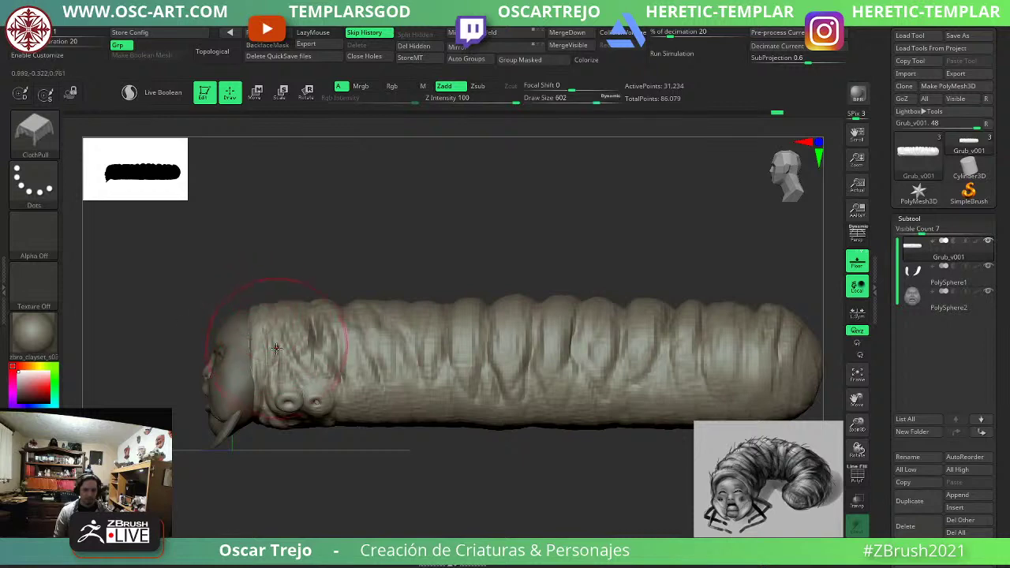
{"action": "left_click_drag", "start_coordinate": [277, 348], "coordinate": [326, 344]}
{"action": "left_click_drag", "start_coordinate": [347, 271], "coordinate": [388, 309]}
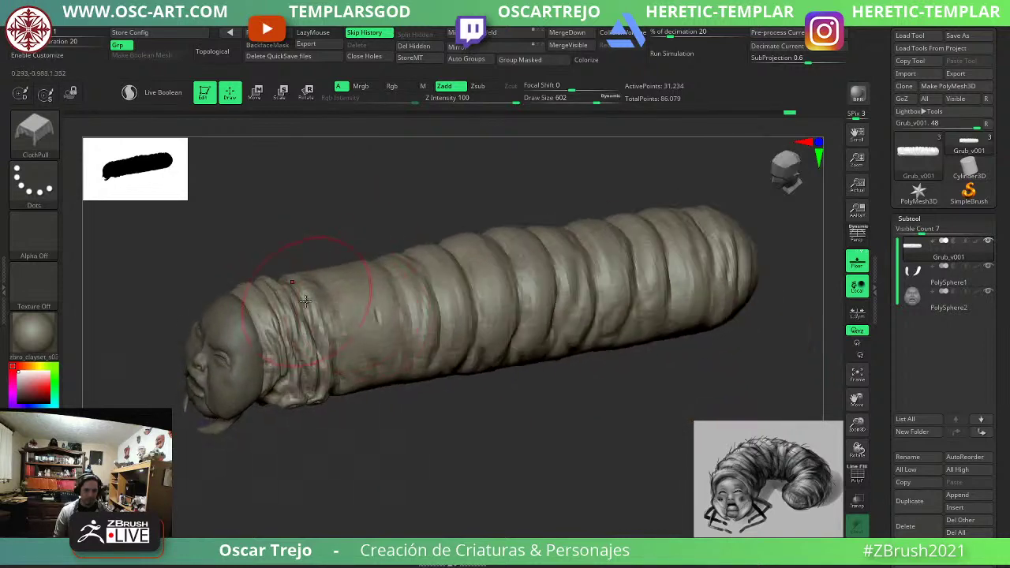
Try a ClothPull stroke across the front half of the body at a larger draw size and undo it.
{"action": "left_click_drag", "start_coordinate": [370, 250], "coordinate": [352, 253], "text": "shift"}
{"action": "key", "text": "s"}
{"action": "left_click_drag", "start_coordinate": [383, 323], "coordinate": [395, 322]}
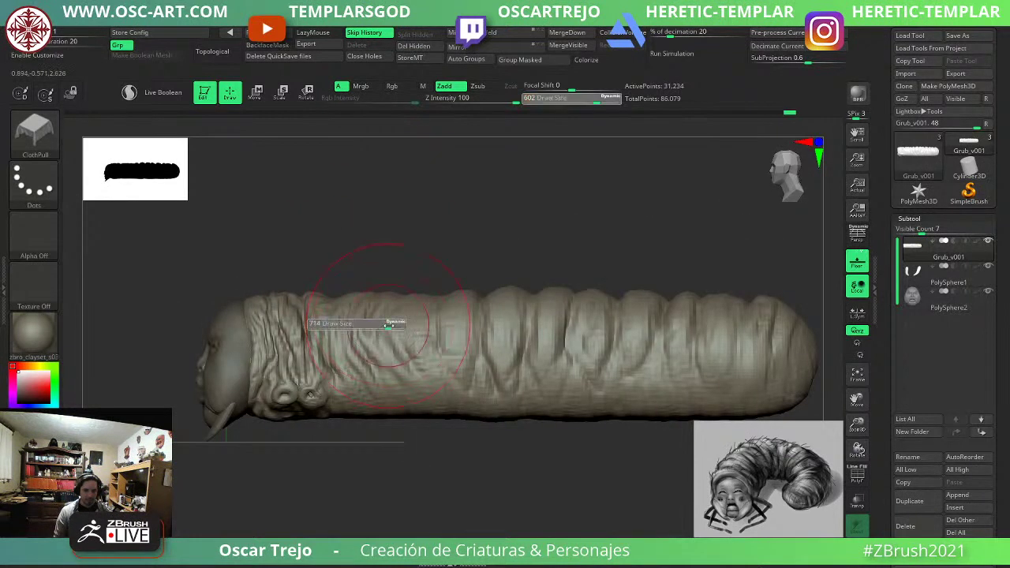
{"action": "left_click_drag", "start_coordinate": [508, 322], "coordinate": [408, 333]}
{"action": "key", "text": "ctrl+z"}
Pull ClothPull wrinkles into the middle, rear and front of the body, enlarging the draw size to 921.
{"action": "left_click_drag", "start_coordinate": [547, 347], "coordinate": [552, 349]}
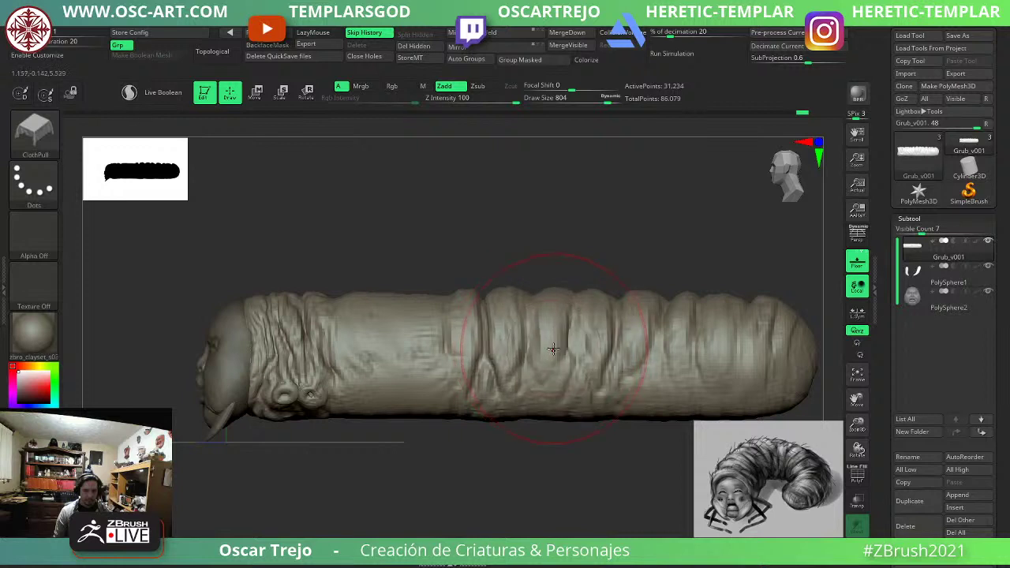
{"action": "left_click_drag", "start_coordinate": [629, 344], "coordinate": [624, 345]}
{"action": "mouse_move", "coordinate": [733, 342]}
{"action": "left_mouse_down"}
{"action": "mouse_move", "coordinate": [724, 343]}
{"action": "mouse_move", "coordinate": [780, 339]}
{"action": "mouse_move", "coordinate": [767, 345]}
{"action": "left_mouse_up"}
{"action": "key", "text": "s"}
{"action": "left_click_drag", "start_coordinate": [661, 351], "coordinate": [422, 336]}
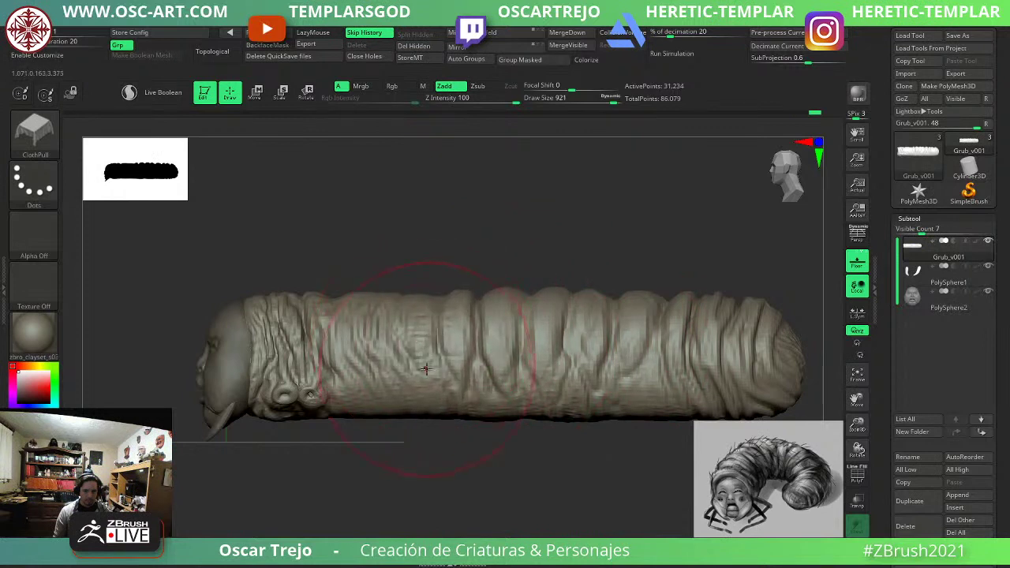
{"action": "mouse_move", "coordinate": [427, 374]}
{"action": "left_mouse_down"}
{"action": "mouse_move", "coordinate": [416, 377]}
{"action": "mouse_move", "coordinate": [421, 358]}
{"action": "left_mouse_up"}
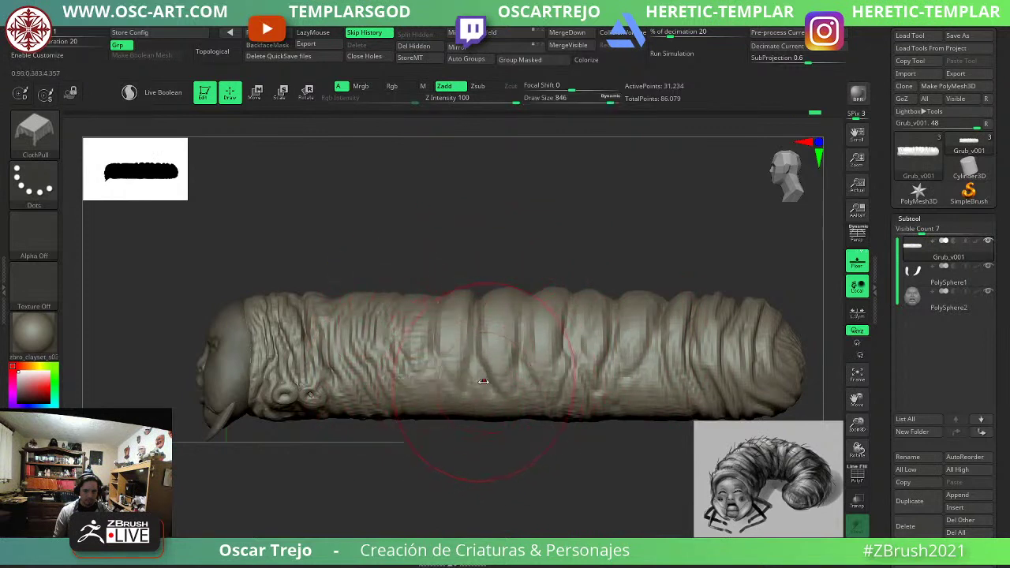
Pull ClothPull folds across the middle of the body and raise the draw size to 1000.
{"action": "left_click_drag", "start_coordinate": [506, 387], "coordinate": [487, 392]}
{"action": "key", "text": "s"}
{"action": "left_click_drag", "start_coordinate": [574, 368], "coordinate": [638, 353]}
{"action": "key", "text": "s"}
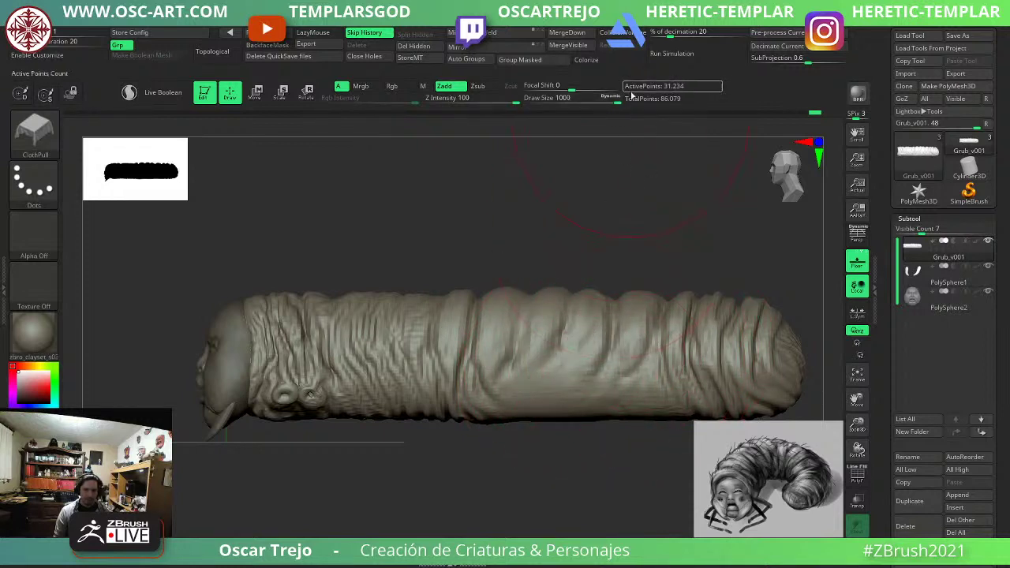
Try a very large ClothPull stroke on the rear half of the body and undo it.
{"action": "key", "text": "s"}
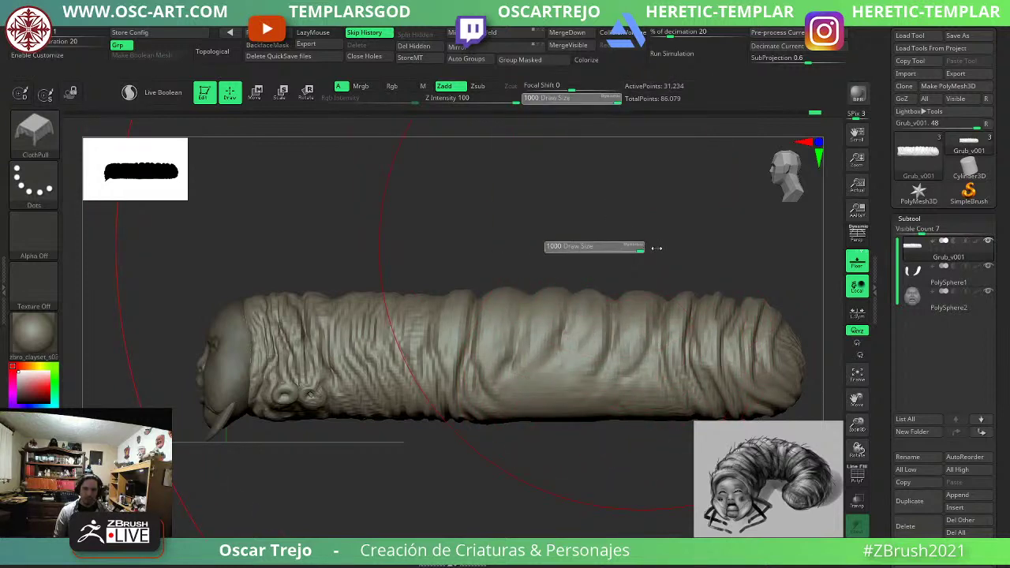
{"action": "mouse_move", "coordinate": [636, 356]}
{"action": "left_mouse_down"}
{"action": "mouse_move", "coordinate": [624, 357]}
{"action": "mouse_move", "coordinate": [671, 369]}
{"action": "left_mouse_up"}
{"action": "key", "text": "ctrl+z"}
{"action": "key", "text": "s"}
{"action": "key", "text": "ctrl+z"}
Pull further ClothPull wrinkles along the body at draw size 422, and reduce the draw size to 120.
{"action": "key", "text": "s"}
{"action": "key", "text": "s"}
{"action": "left_click_drag", "start_coordinate": [405, 330], "coordinate": [415, 327]}
{"action": "mouse_move", "coordinate": [440, 271]}
{"action": "left_mouse_down"}
{"action": "mouse_move", "coordinate": [490, 266]}
{"action": "mouse_move", "coordinate": [482, 368]}
{"action": "mouse_move", "coordinate": [575, 190]}
{"action": "mouse_move", "coordinate": [620, 218]}
{"action": "mouse_move", "coordinate": [556, 250]}
{"action": "left_mouse_up"}
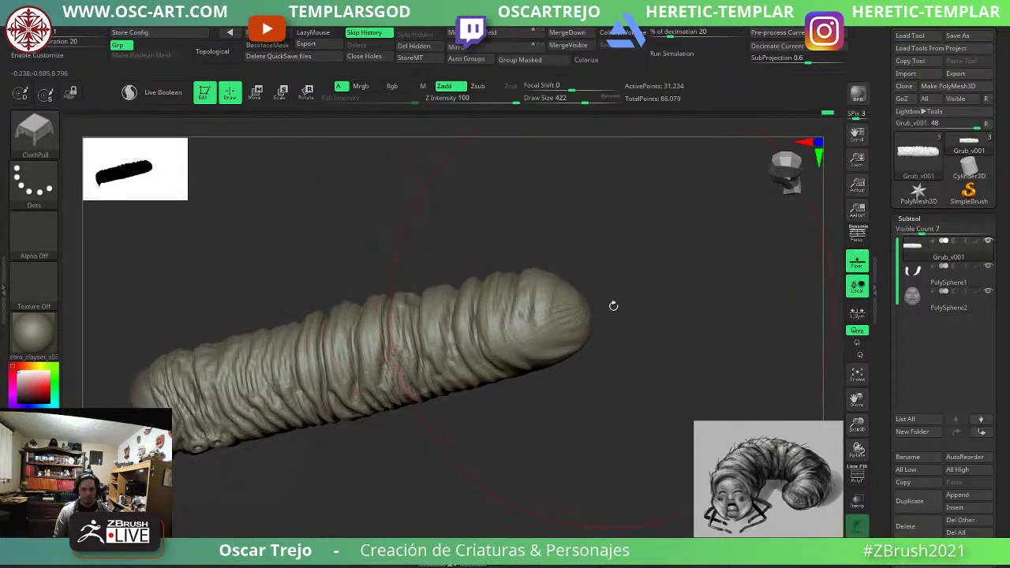
{"action": "key", "text": "s"}
{"action": "left_click_drag", "start_coordinate": [614, 306], "coordinate": [586, 305]}
{"action": "left_click_drag", "start_coordinate": [590, 347], "coordinate": [637, 376]}
{"action": "right_click_drag", "start_coordinate": [637, 376], "coordinate": [631, 379]}
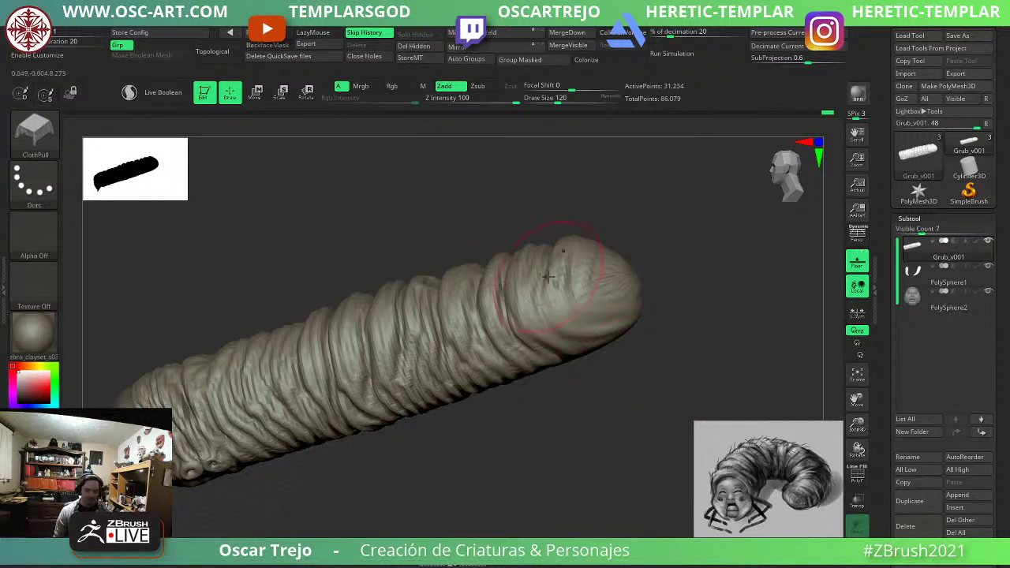
Switch to DamStandard and carve creases near the rear tip at draw size 65.
{"action": "key", "text": "b"}
{"action": "key", "text": "d"}
{"action": "key", "text": "s"}
{"action": "key", "text": "shift+d"}
{"action": "key", "text": "s"}
{"action": "left_click_drag", "start_coordinate": [564, 330], "coordinate": [580, 334]}
{"action": "key", "text": "d"}
{"action": "left_click_drag", "start_coordinate": [557, 287], "coordinate": [585, 326]}
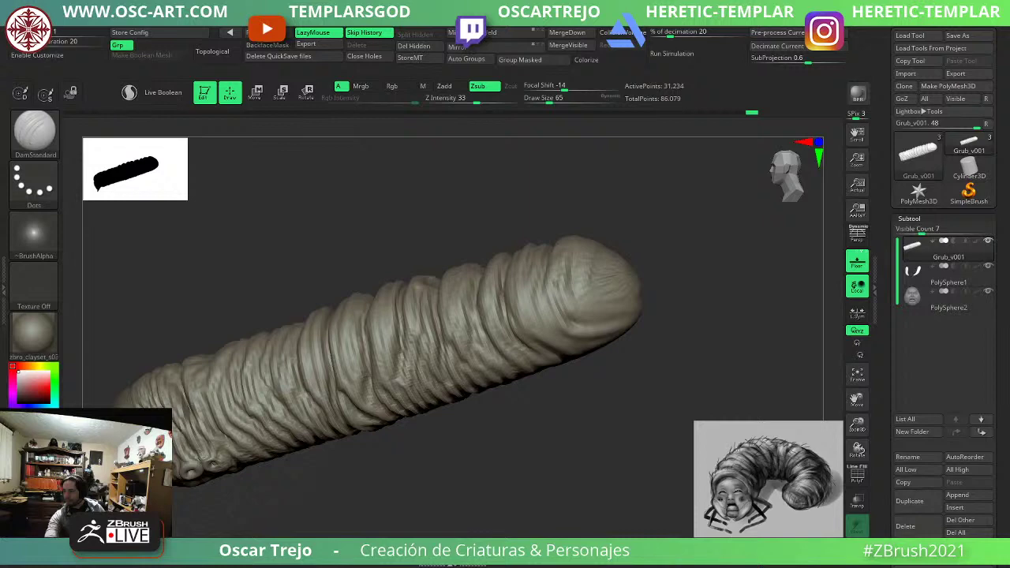
Switch to ClayBuildup and check the body's folds at lower subdivision levels before returning to the highest level.
{"action": "mouse_move", "coordinate": [365, 446]}
{"action": "left_mouse_down"}
{"action": "mouse_move", "coordinate": [395, 474]}
{"action": "mouse_move", "coordinate": [520, 416]}
{"action": "mouse_move", "coordinate": [571, 476]}
{"action": "mouse_move", "coordinate": [546, 445]}
{"action": "left_mouse_up"}
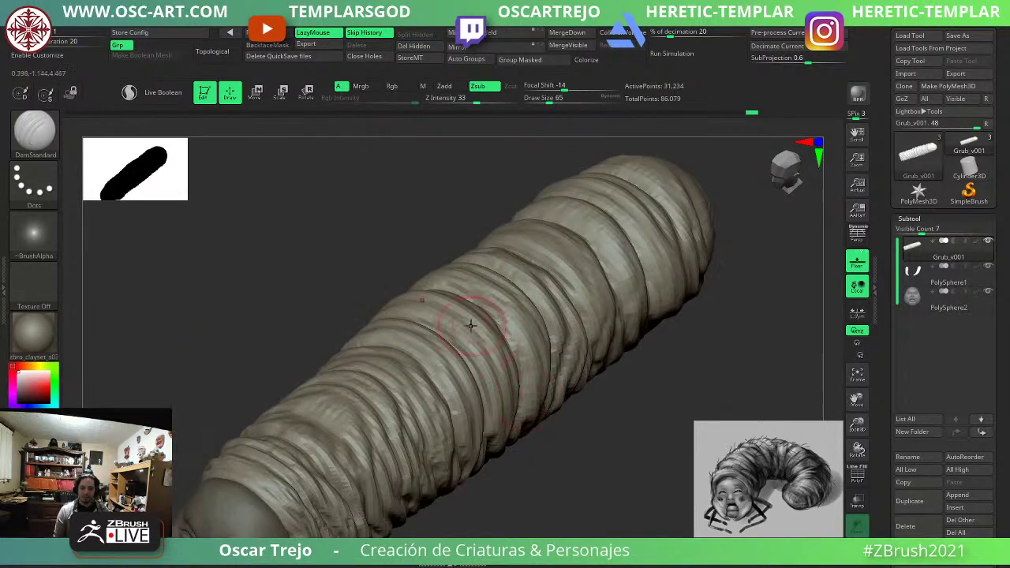
{"action": "key", "text": "b"}
{"action": "key", "text": "c"}
{"action": "key", "text": "b"}
{"action": "key", "text": "shift+d"}
{"action": "key", "text": "shift+d"}
{"action": "key", "text": "shift+d"}
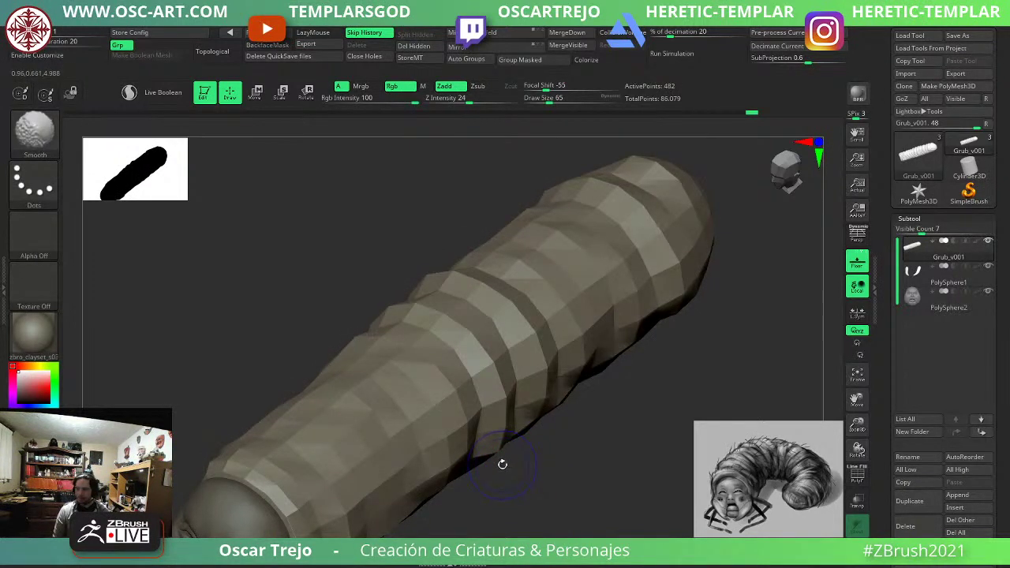
{"action": "key", "text": "d"}
{"action": "key", "text": "d"}
{"action": "key", "text": "d"}
Build up the ring folds on the front half of the body with ClayBuildup strokes at draw size 65.
{"action": "left_click_drag", "start_coordinate": [503, 467], "coordinate": [314, 320]}
{"action": "left_click_drag", "start_coordinate": [397, 378], "coordinate": [416, 293]}
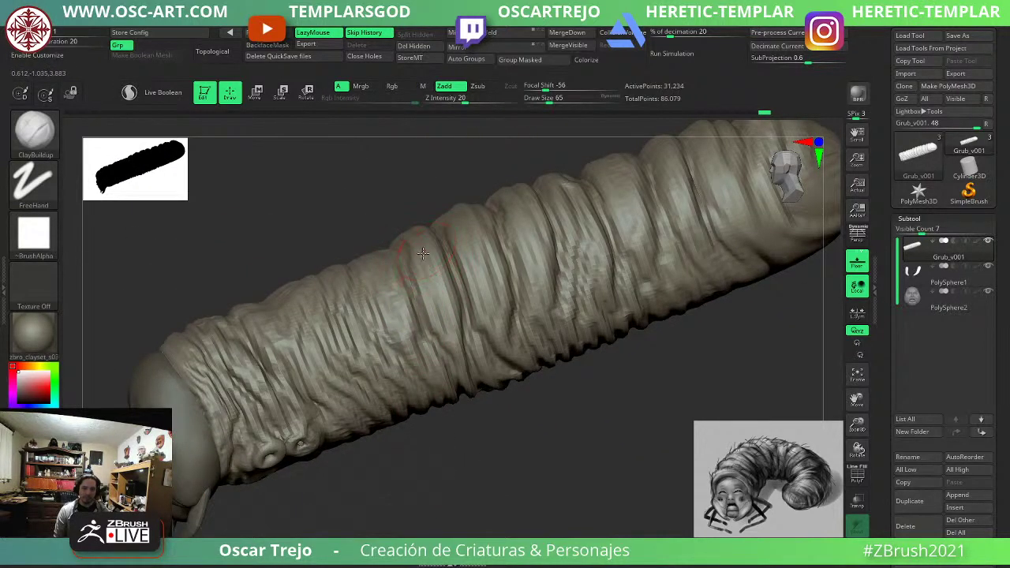
{"action": "left_click_drag", "start_coordinate": [430, 283], "coordinate": [440, 314]}
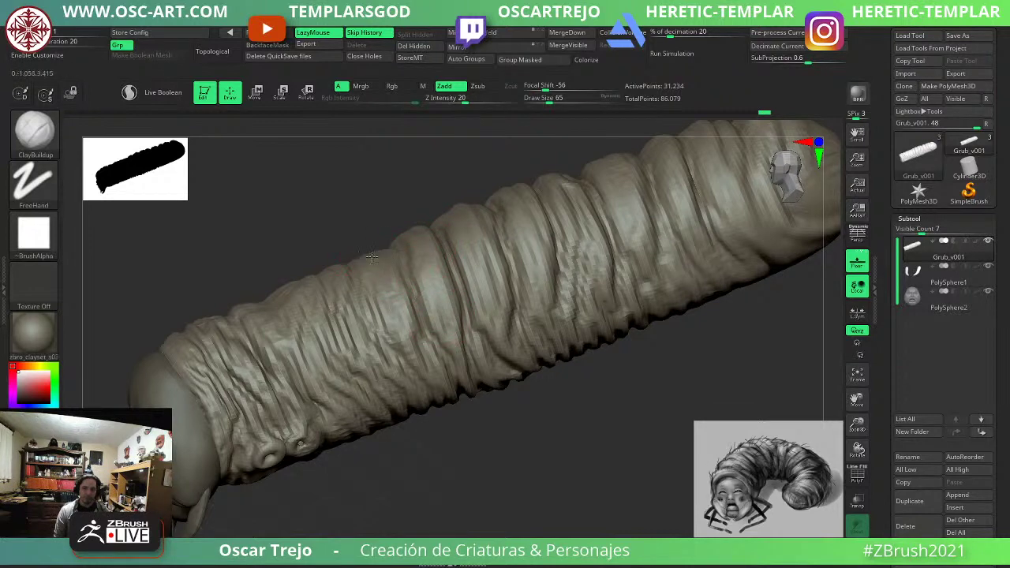
{"action": "left_click_drag", "start_coordinate": [385, 270], "coordinate": [398, 329]}
Switch to DamStandard and carve wrinkles below the two round stubs behind the head at draw size 39.
{"action": "left_click_drag", "start_coordinate": [353, 207], "coordinate": [386, 291]}
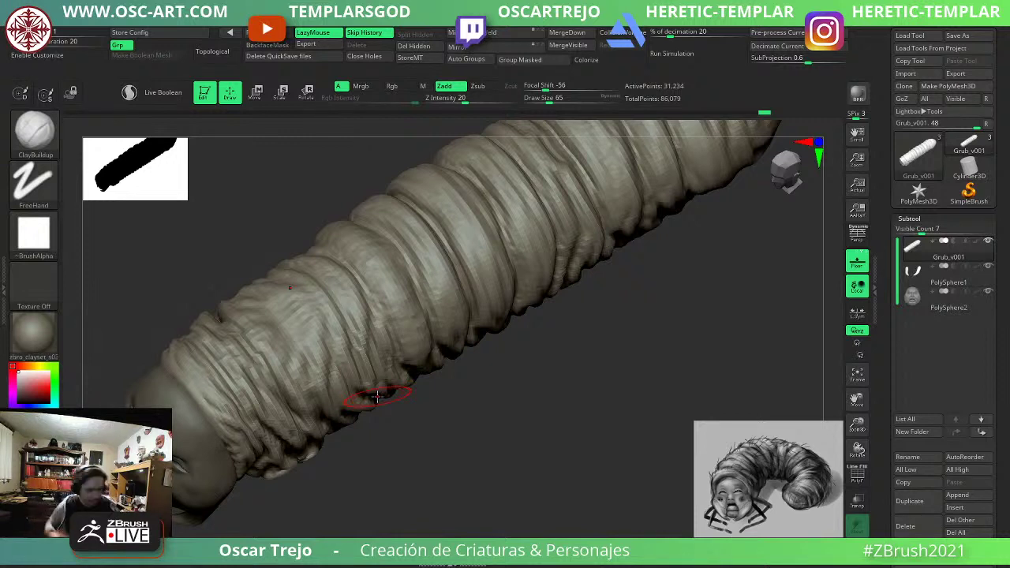
{"action": "mouse_move", "coordinate": [483, 499]}
{"action": "left_mouse_down"}
{"action": "mouse_move", "coordinate": [498, 481]}
{"action": "mouse_move", "coordinate": [481, 487]}
{"action": "mouse_move", "coordinate": [469, 468]}
{"action": "mouse_move", "coordinate": [490, 467]}
{"action": "mouse_move", "coordinate": [471, 488]}
{"action": "left_mouse_up"}
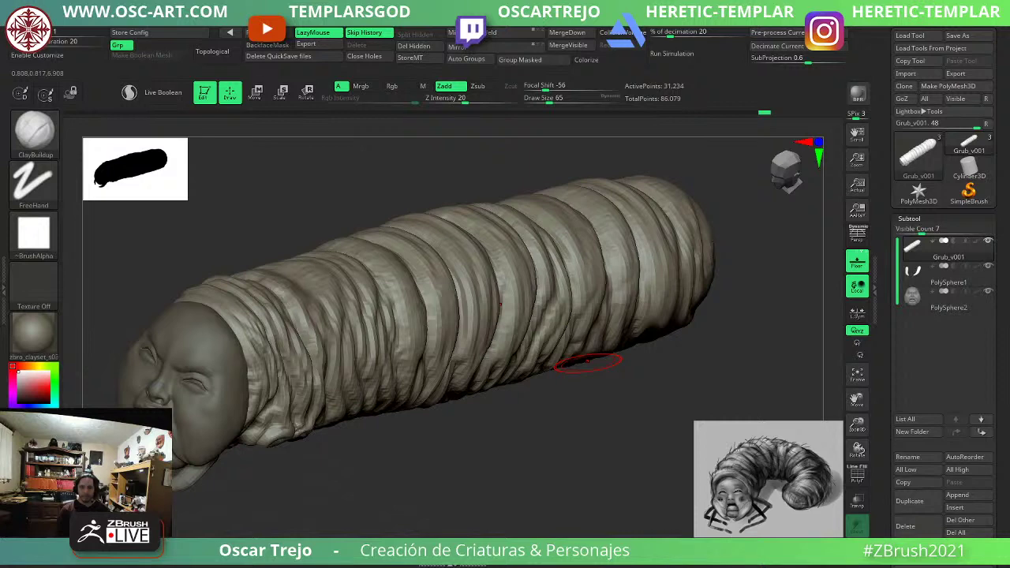
{"action": "left_click_drag", "start_coordinate": [588, 363], "coordinate": [481, 457]}
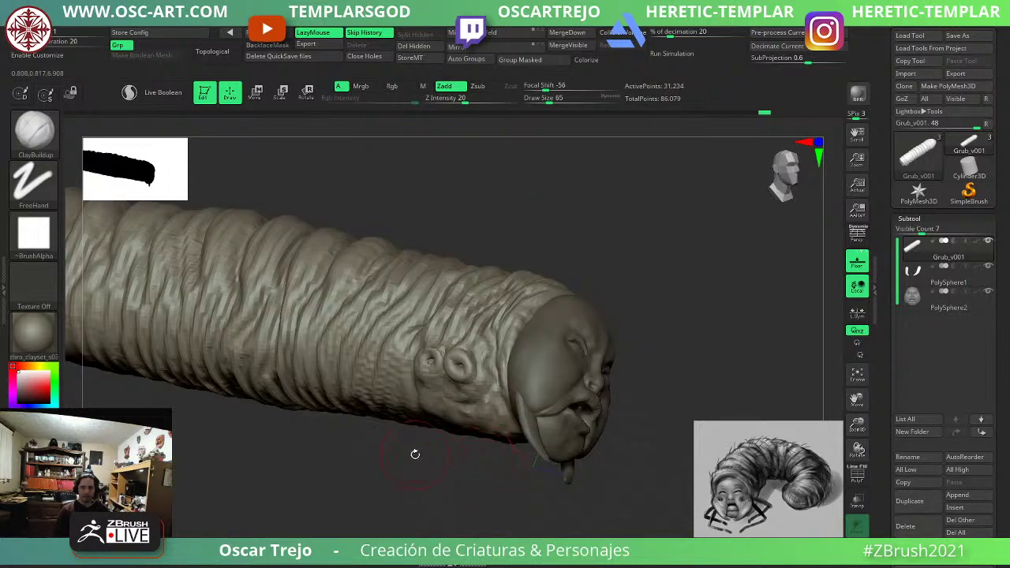
{"action": "left_click_drag", "start_coordinate": [381, 458], "coordinate": [402, 420]}
{"action": "key", "text": "b"}
{"action": "key", "text": "d"}
{"action": "key", "text": "s"}
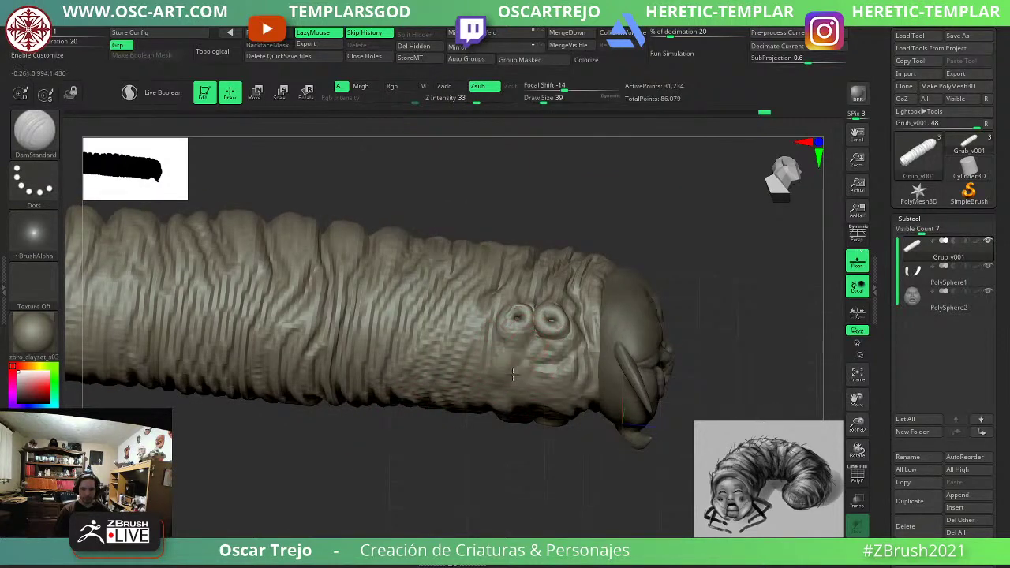
{"action": "mouse_move", "coordinate": [532, 335]}
{"action": "left_mouse_down"}
{"action": "mouse_move", "coordinate": [513, 376]}
{"action": "mouse_move", "coordinate": [569, 380]}
{"action": "left_mouse_up"}
Carve a row of DamStandard creases across the lower flank of the rear end at draw size 62.
{"action": "key", "text": "s"}
{"action": "left_click_drag", "start_coordinate": [354, 430], "coordinate": [509, 472], "text": "alt"}
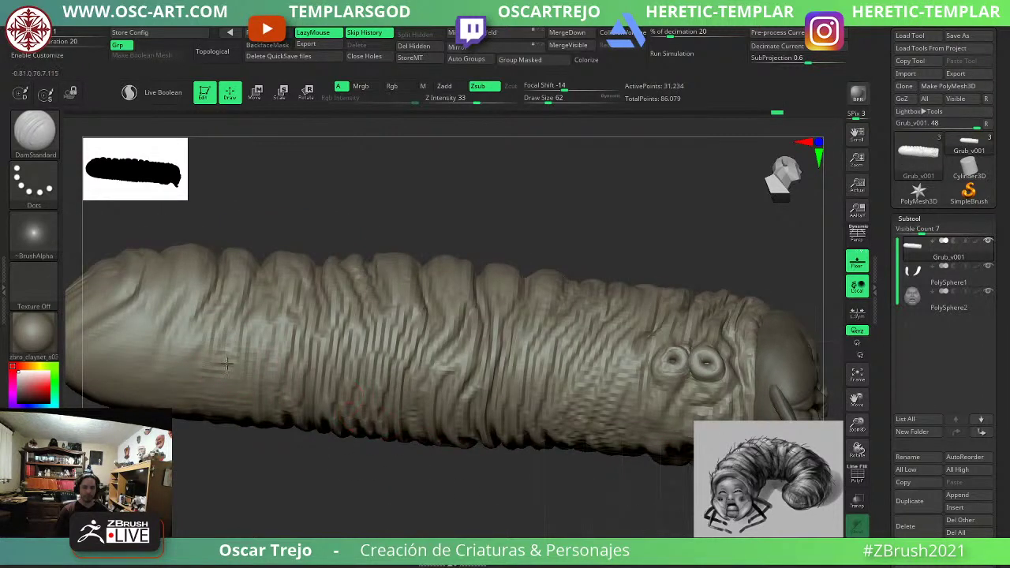
{"action": "left_click_drag", "start_coordinate": [227, 355], "coordinate": [224, 410]}
{"action": "left_click_drag", "start_coordinate": [190, 341], "coordinate": [180, 400]}
{"action": "left_click_drag", "start_coordinate": [167, 402], "coordinate": [180, 309]}
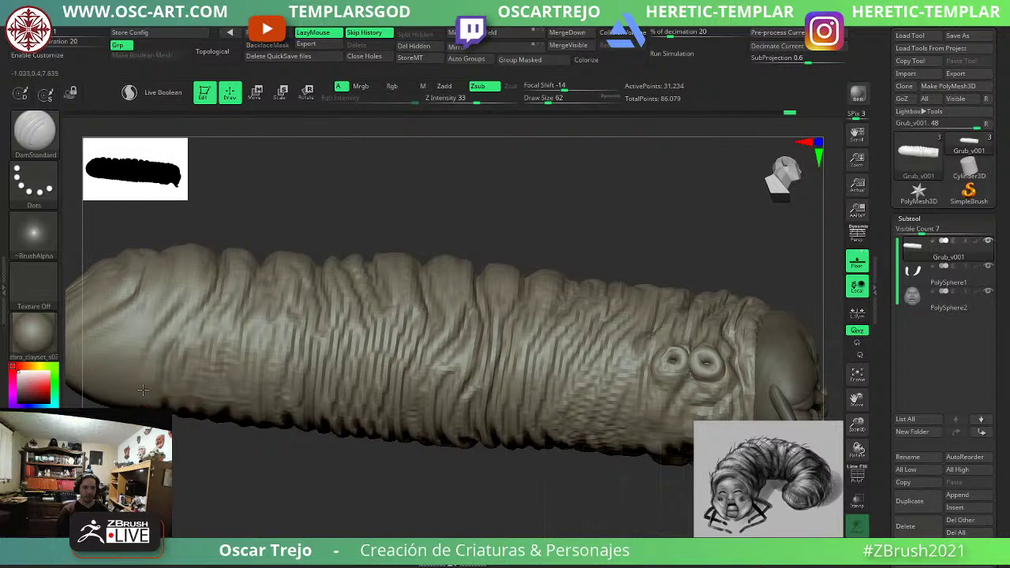
{"action": "left_click_drag", "start_coordinate": [138, 403], "coordinate": [142, 328]}
{"action": "mouse_move", "coordinate": [119, 389]}
{"action": "left_mouse_down"}
{"action": "mouse_move", "coordinate": [131, 319]}
{"action": "mouse_move", "coordinate": [111, 325]}
{"action": "left_mouse_up"}
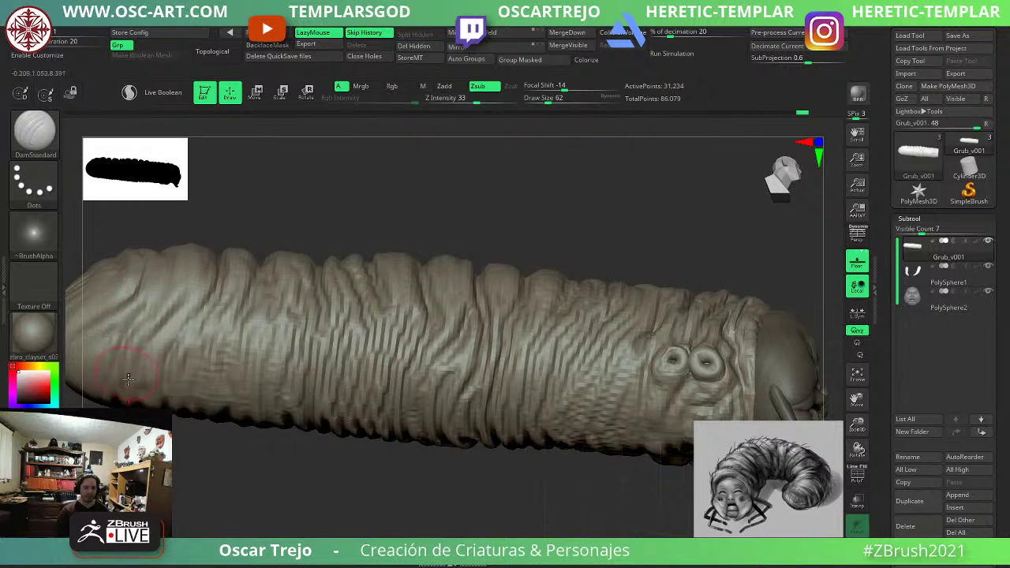
Carve diagonal DamStandard wrinkles sweeping up across the rear tip at draw size 62.
{"action": "left_click_drag", "start_coordinate": [75, 401], "coordinate": [205, 423], "text": "alt"}
{"action": "left_click_drag", "start_coordinate": [234, 357], "coordinate": [246, 339]}
{"action": "left_click_drag", "start_coordinate": [216, 398], "coordinate": [284, 323]}
{"action": "left_click_drag", "start_coordinate": [261, 395], "coordinate": [333, 310]}
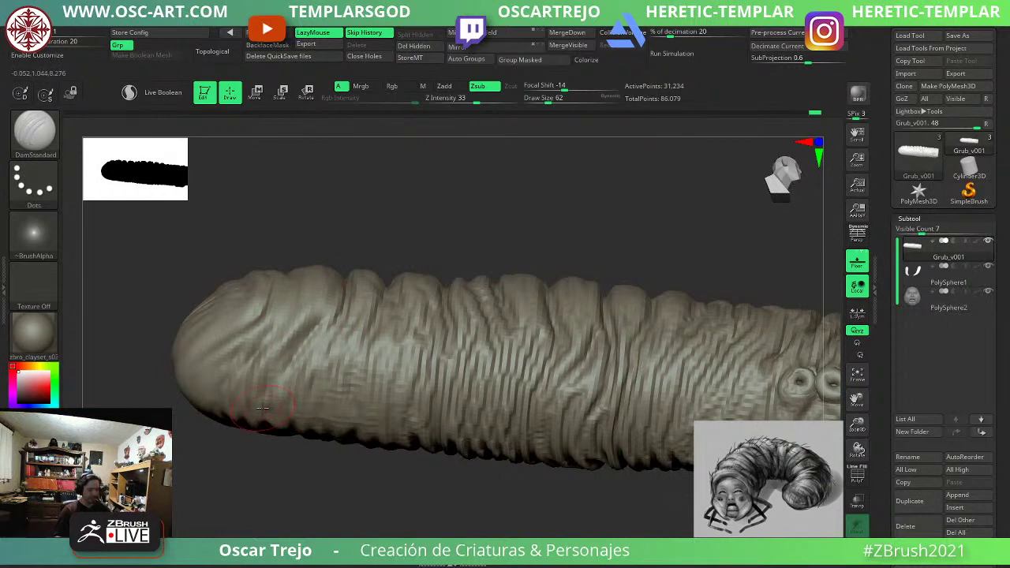
Examine the ring folds from the rear end to the front, stepping the body through its lower and higher subdivision levels.
{"action": "left_click_drag", "start_coordinate": [544, 257], "coordinate": [355, 381]}
{"action": "left_click_drag", "start_coordinate": [238, 385], "coordinate": [312, 402], "text": "alt"}
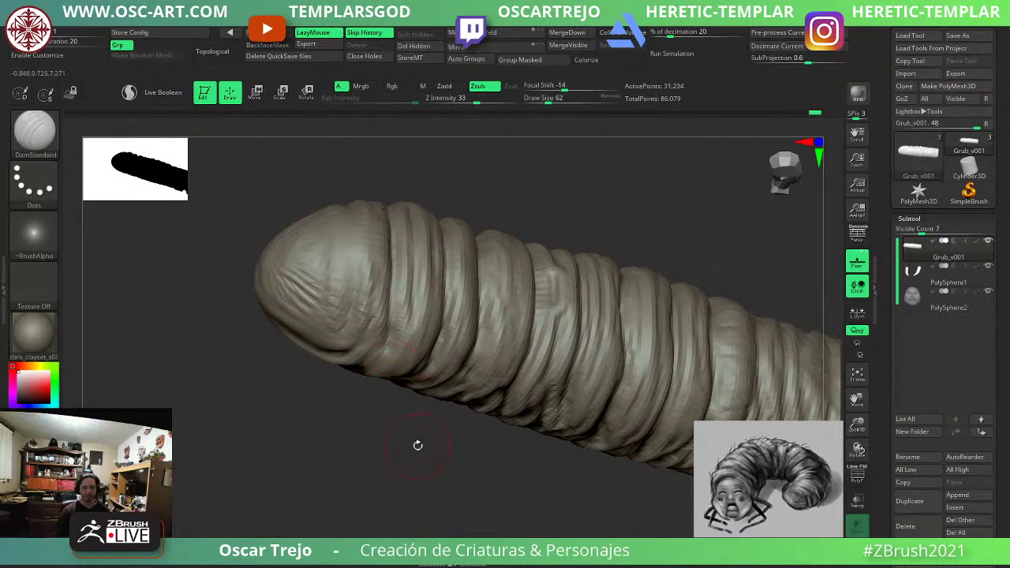
{"action": "key", "text": "shift+d"}
{"action": "key", "text": "shift+d"}
{"action": "key", "text": "shift+d"}
{"action": "key", "text": "d"}
{"action": "key", "text": "d"}
{"action": "key", "text": "d"}
{"action": "left_click_drag", "start_coordinate": [359, 475], "coordinate": [91, 442], "text": "alt"}
{"action": "left_click_drag", "start_coordinate": [548, 263], "coordinate": [540, 271]}
{"action": "left_click_drag", "start_coordinate": [611, 256], "coordinate": [533, 324], "text": "alt"}
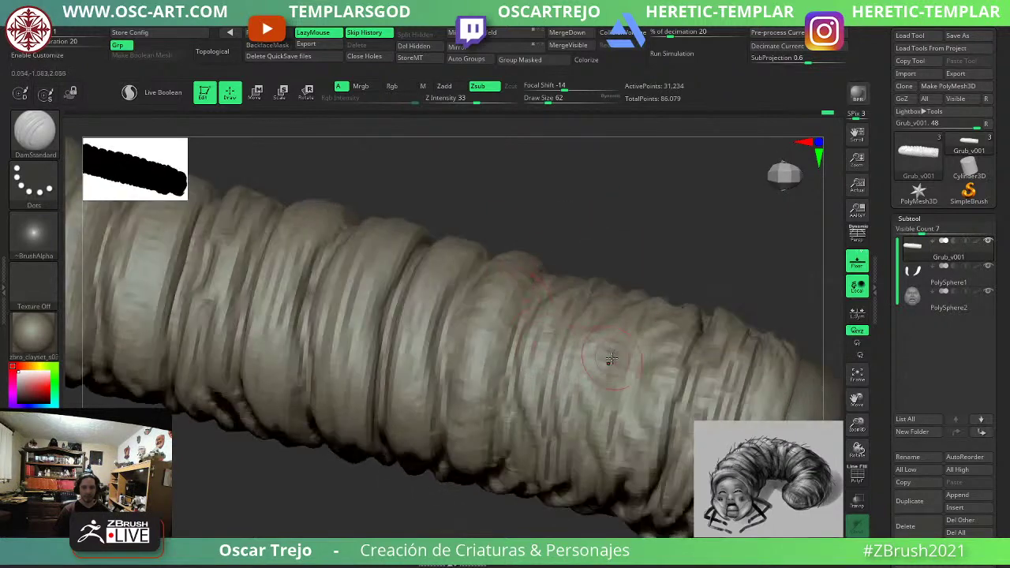
Carve DamStandard creases across the front ring folds on the back at draw size 46 and smooth the edge.
{"action": "left_click_drag", "start_coordinate": [641, 333], "coordinate": [612, 447]}
{"action": "key", "text": "s"}
{"action": "left_click", "coordinate": [621, 434]}
{"action": "key", "text": "ctrl+z"}
{"action": "left_click_drag", "start_coordinate": [624, 347], "coordinate": [612, 442]}
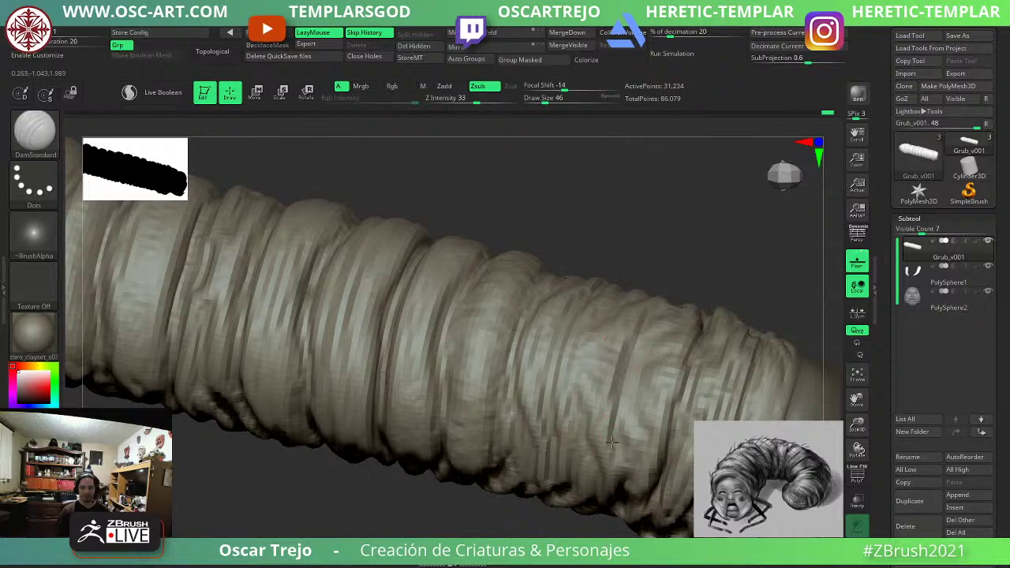
{"action": "left_click_drag", "start_coordinate": [613, 373], "coordinate": [606, 458]}
{"action": "left_click_drag", "start_coordinate": [641, 353], "coordinate": [622, 420]}
{"action": "left_click_drag", "start_coordinate": [633, 379], "coordinate": [623, 456], "text": "shift"}
Carve broader DamStandard creases between the front folds of the back at draw size 80.
{"action": "key", "text": "s"}
{"action": "left_click_drag", "start_coordinate": [624, 456], "coordinate": [632, 456]}
{"action": "key", "text": "s"}
{"action": "left_click_drag", "start_coordinate": [629, 417], "coordinate": [630, 421]}
{"action": "key", "text": "s"}
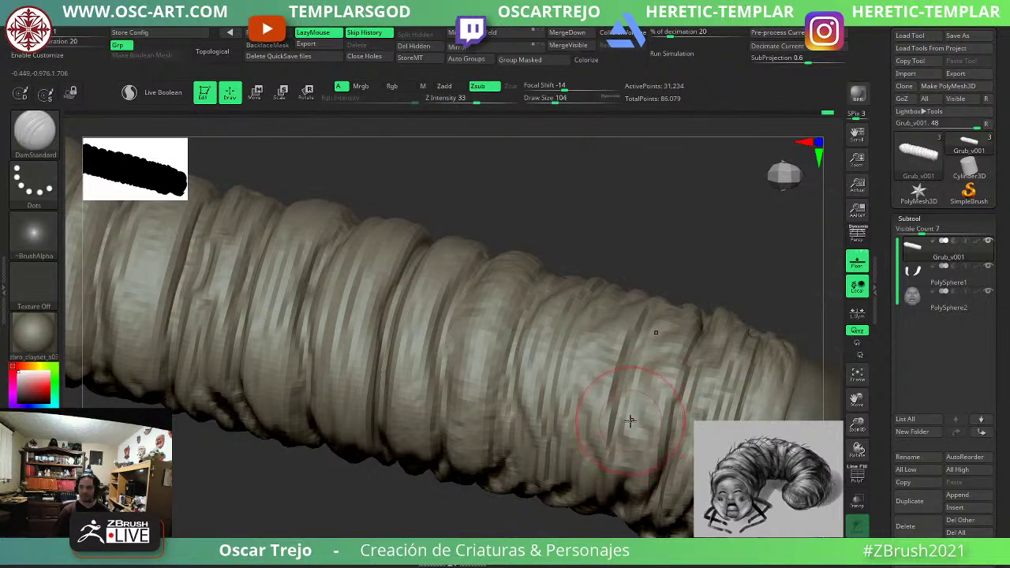
{"action": "key", "text": "s"}
{"action": "left_click_drag", "start_coordinate": [551, 340], "coordinate": [588, 397]}
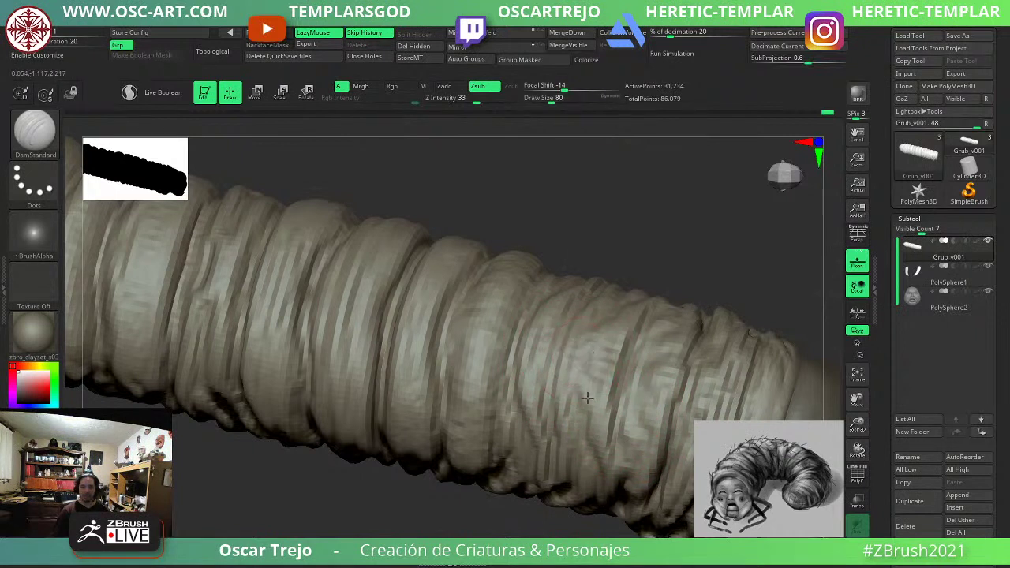
{"action": "left_click_drag", "start_coordinate": [590, 348], "coordinate": [586, 411]}
{"action": "left_click_drag", "start_coordinate": [589, 374], "coordinate": [582, 446]}
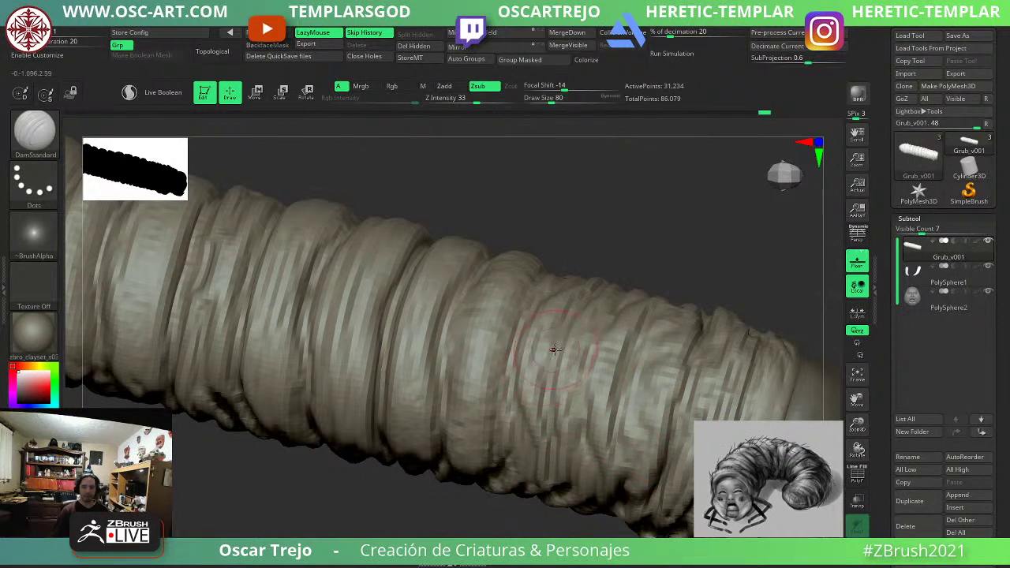
Deepen the grooves between the ring folds toward the middle of the back with DamStandard at draw size 68.
{"action": "key", "text": "bracketleft"}
{"action": "left_click_drag", "start_coordinate": [556, 348], "coordinate": [550, 407]}
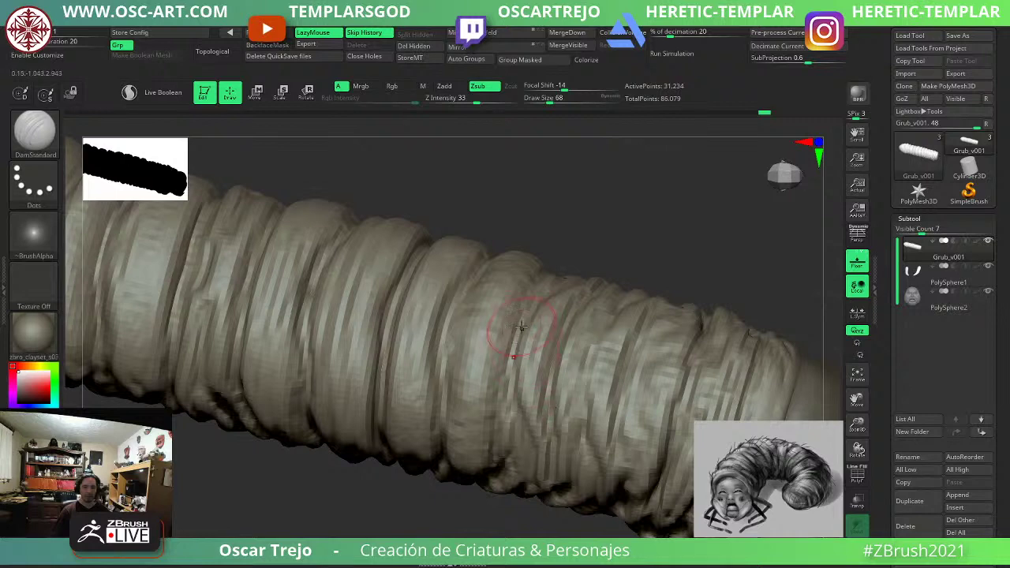
{"action": "mouse_move", "coordinate": [521, 326]}
{"action": "left_mouse_down"}
{"action": "mouse_move", "coordinate": [508, 372]}
{"action": "mouse_move", "coordinate": [513, 406]}
{"action": "mouse_move", "coordinate": [492, 432]}
{"action": "left_mouse_up"}
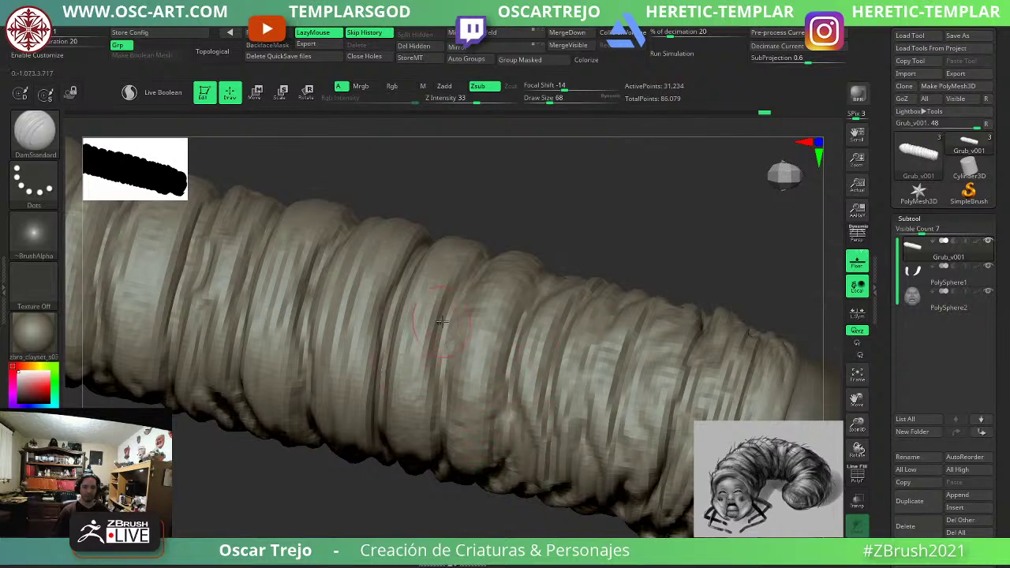
{"action": "left_click_drag", "start_coordinate": [442, 322], "coordinate": [430, 422]}
Drop the body one subdivision level, swell its side folds with the Inflat brush at draw size 299, and return to the higher level.
{"action": "mouse_move", "coordinate": [337, 509]}
{"action": "left_mouse_down"}
{"action": "mouse_move", "coordinate": [410, 371]}
{"action": "mouse_move", "coordinate": [489, 273]}
{"action": "mouse_move", "coordinate": [512, 259]}
{"action": "mouse_move", "coordinate": [548, 262]}
{"action": "mouse_move", "coordinate": [531, 303]}
{"action": "left_mouse_up"}
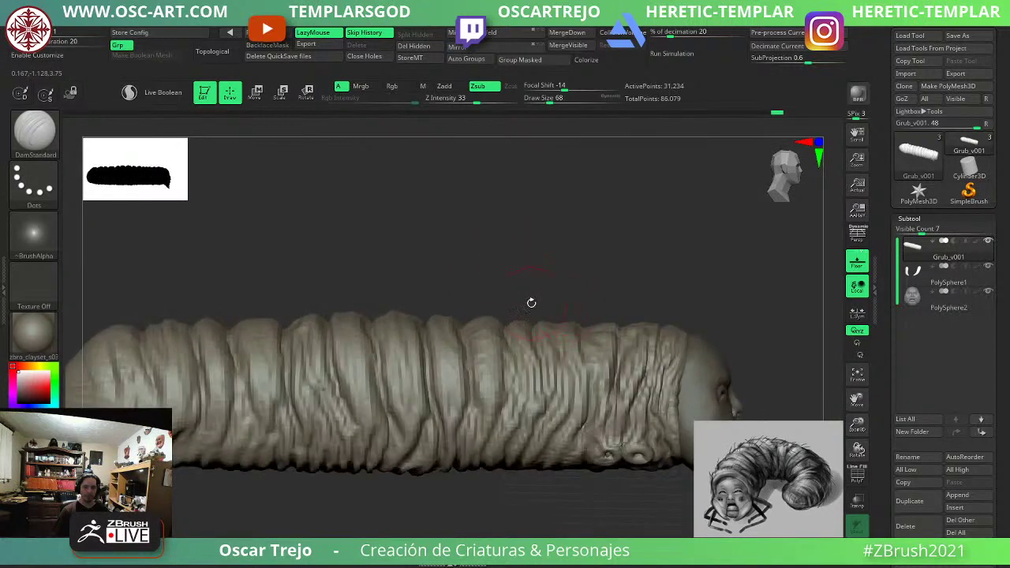
{"action": "key", "text": "b"}
{"action": "key", "text": "i"}
{"action": "key", "text": "n"}
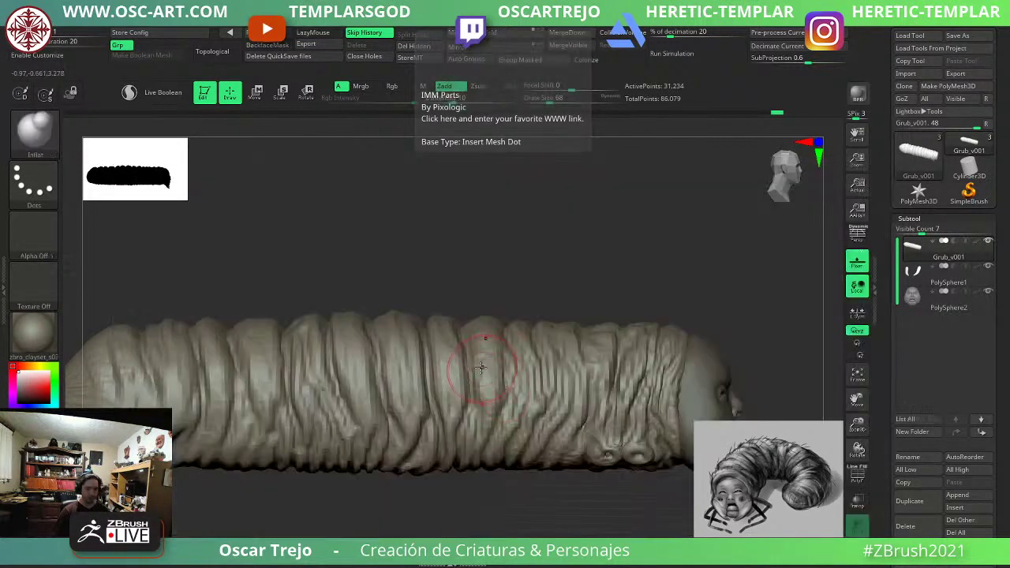
{"action": "key", "text": "s"}
{"action": "left_click_drag", "start_coordinate": [450, 362], "coordinate": [467, 363]}
{"action": "key", "text": "shift+d"}
{"action": "key", "text": "s"}
{"action": "mouse_move", "coordinate": [382, 343]}
{"action": "left_mouse_down"}
{"action": "mouse_move", "coordinate": [393, 344]}
{"action": "mouse_move", "coordinate": [269, 337]}
{"action": "mouse_move", "coordinate": [520, 350]}
{"action": "left_mouse_up"}
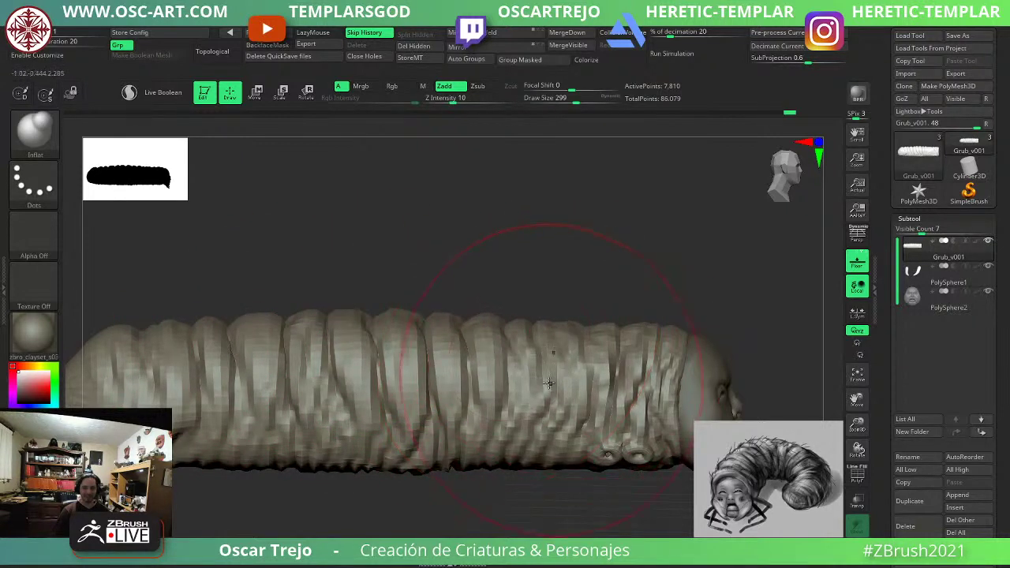
{"action": "left_click_drag", "start_coordinate": [550, 382], "coordinate": [425, 427]}
{"action": "left_click_drag", "start_coordinate": [251, 427], "coordinate": [212, 374]}
{"action": "key", "text": "d"}
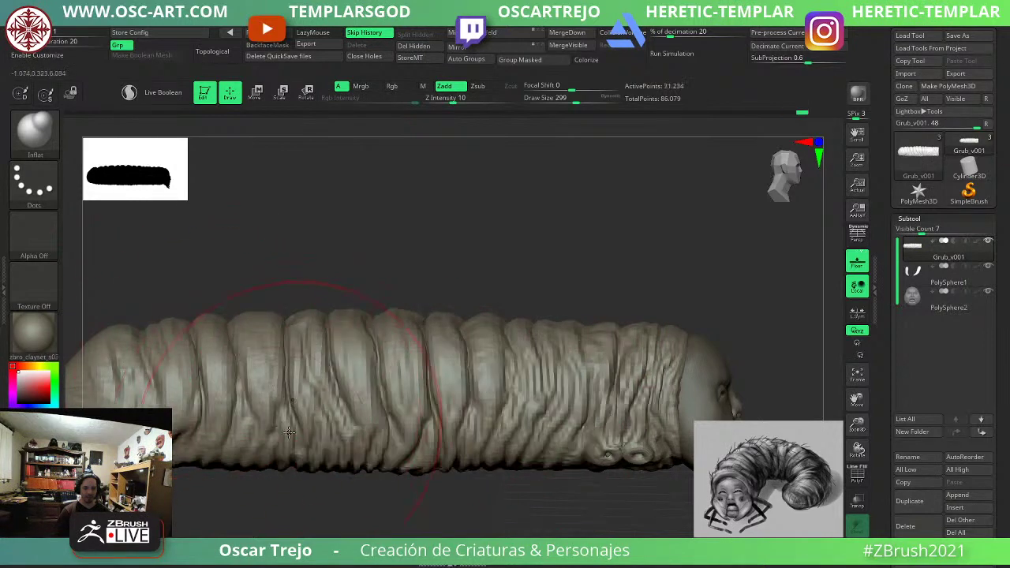
{"action": "left_click_drag", "start_coordinate": [528, 273], "coordinate": [545, 277]}
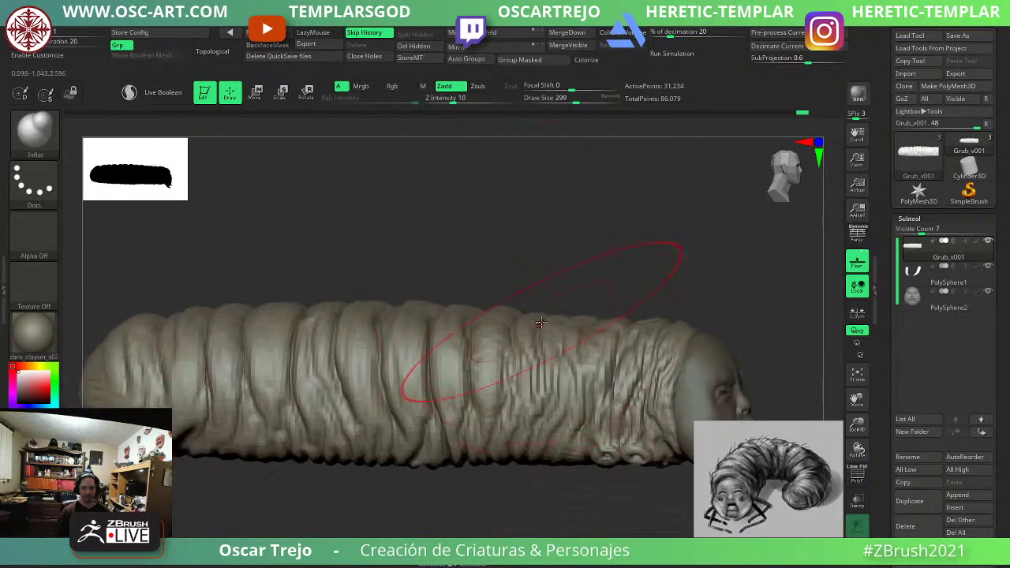
{"action": "left_click_drag", "start_coordinate": [607, 272], "coordinate": [490, 285]}
{"action": "key", "text": "b"}
{"action": "key", "text": "d"}
{"action": "key", "text": "s"}
{"action": "mouse_move", "coordinate": [486, 476]}
{"action": "left_mouse_down"}
{"action": "mouse_move", "coordinate": [447, 418]}
{"action": "mouse_move", "coordinate": [492, 413]}
{"action": "left_mouse_up"}
{"action": "key", "text": "s"}
{"action": "left_click", "coordinate": [434, 415]}
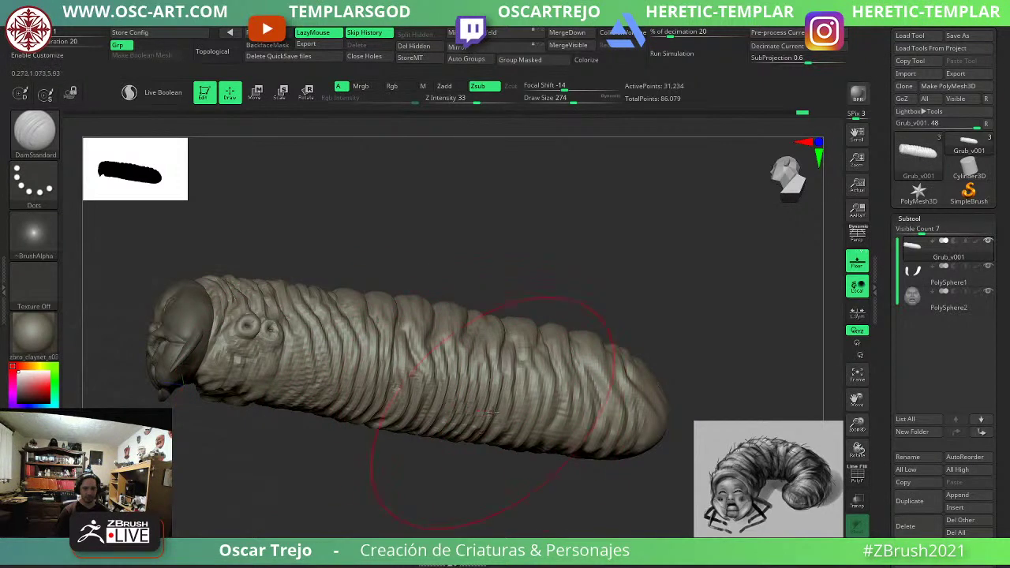
{"action": "key", "text": "b"}
{"action": "key", "text": "i"}
{"action": "key", "text": "n"}
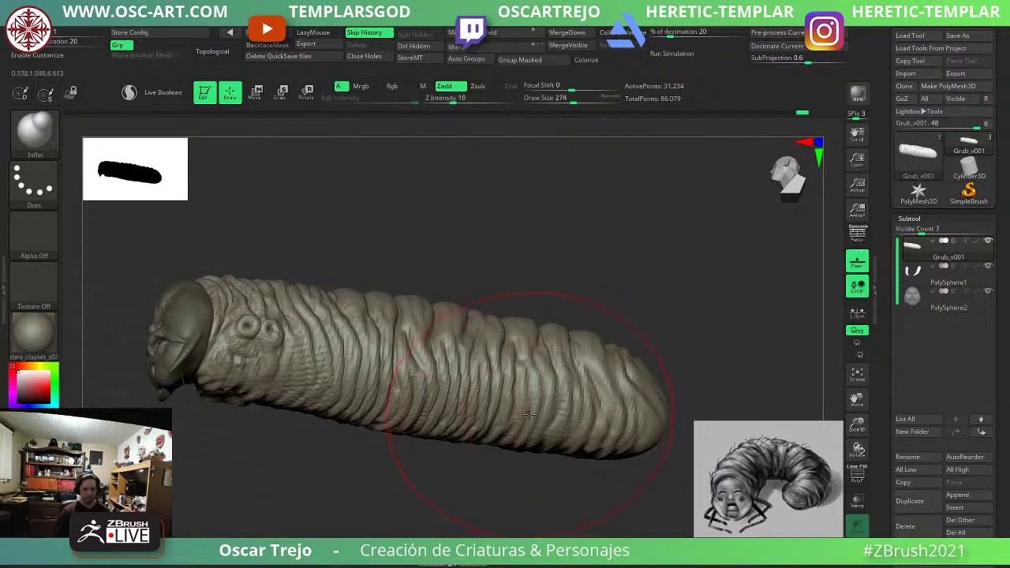
Examine the overall fold shapes behind the head at the lowest subdivision level and back at the detailed level.
{"action": "left_click_drag", "start_coordinate": [532, 161], "coordinate": [552, 329]}
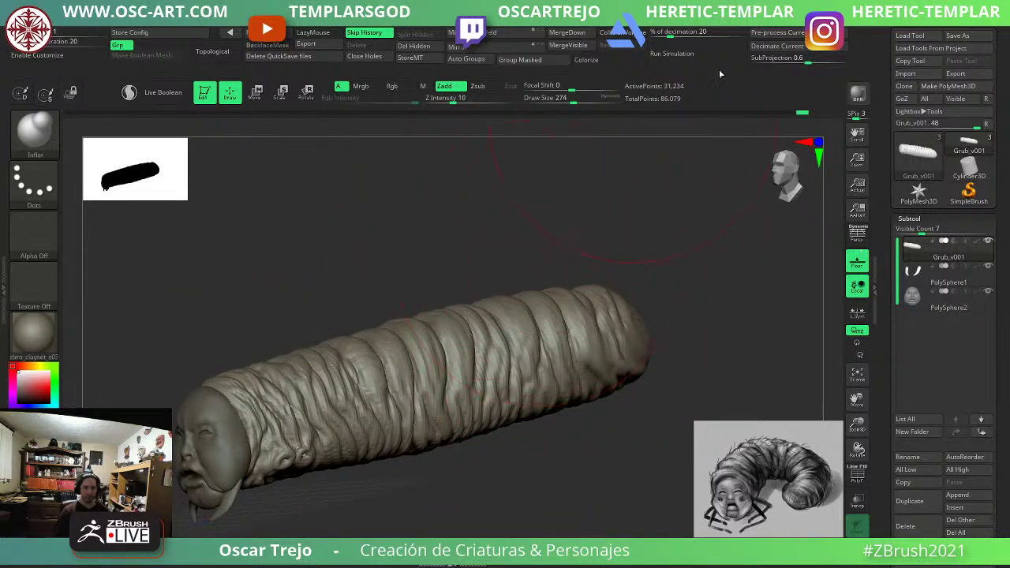
{"action": "left_click_drag", "start_coordinate": [424, 239], "coordinate": [499, 346], "text": "alt"}
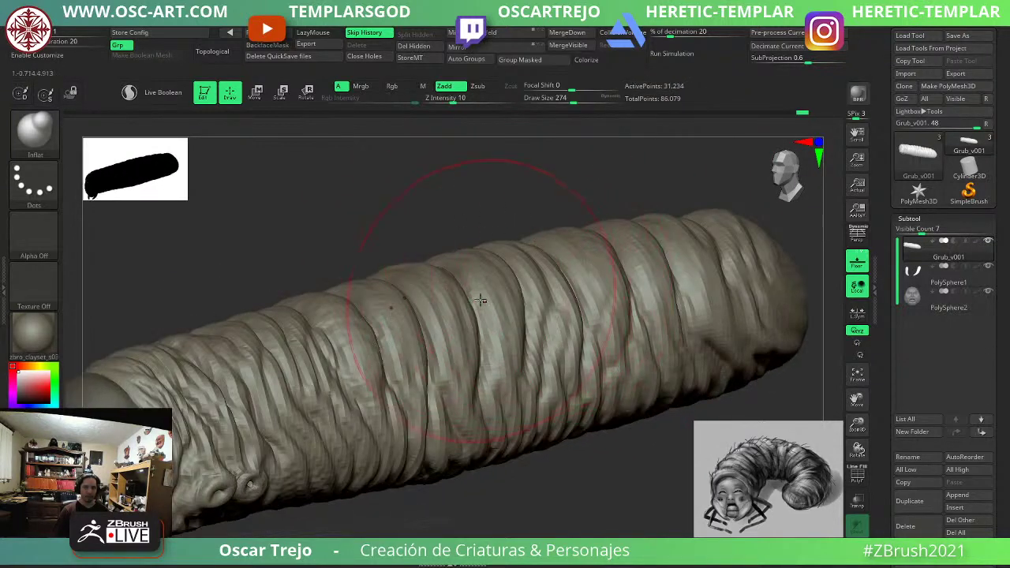
{"action": "left_click_drag", "start_coordinate": [371, 209], "coordinate": [423, 231], "text": "alt"}
{"action": "key", "text": "shift+d"}
{"action": "key", "text": "shift+d"}
{"action": "key", "text": "shift+d"}
{"action": "key", "text": "shift+d"}
{"action": "key", "text": "shift+d"}
{"action": "key", "text": "shift+d"}
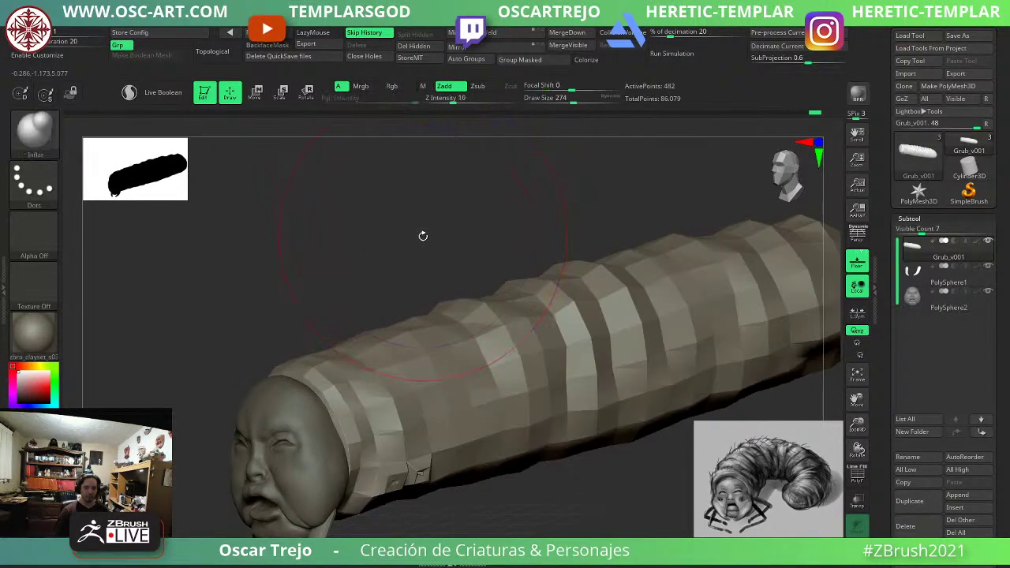
{"action": "key", "text": "d"}
{"action": "key", "text": "d"}
{"action": "key", "text": "d"}
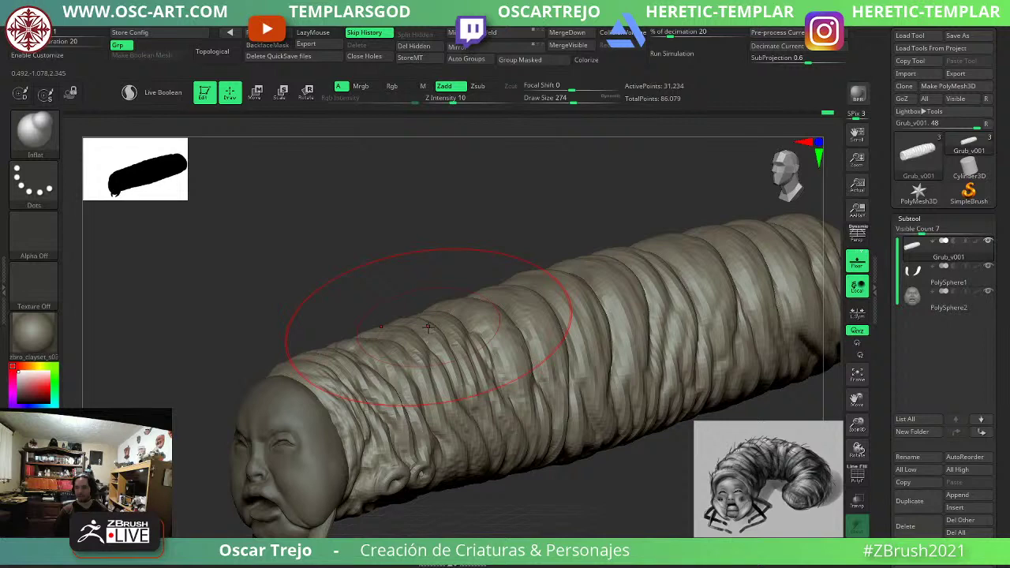
Check the side profile at a lower subdivision level and add another subdivision level to the body for finer detail.
{"action": "left_click_drag", "start_coordinate": [444, 197], "coordinate": [446, 245], "text": "shift"}
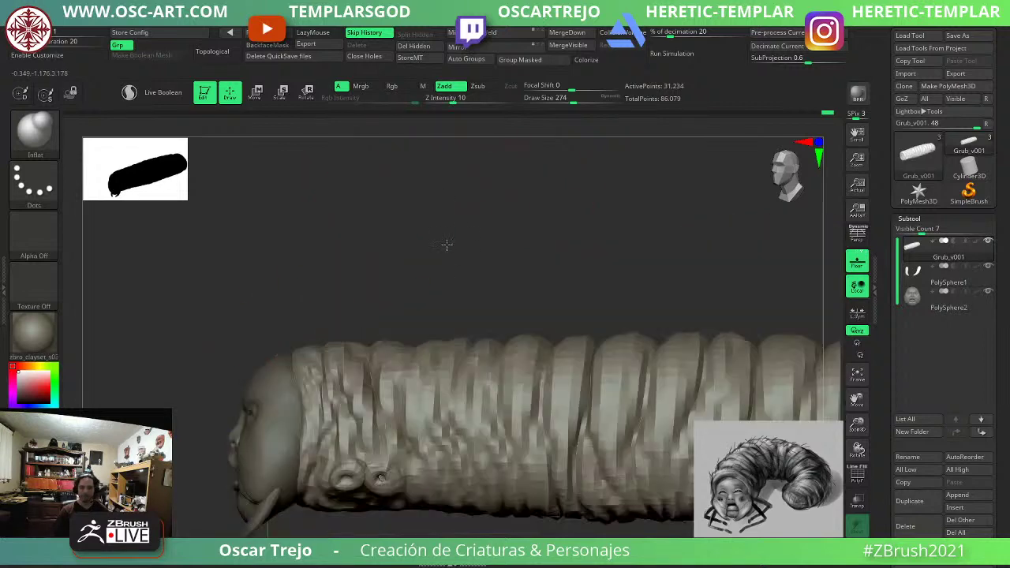
{"action": "key", "text": "shift+d"}
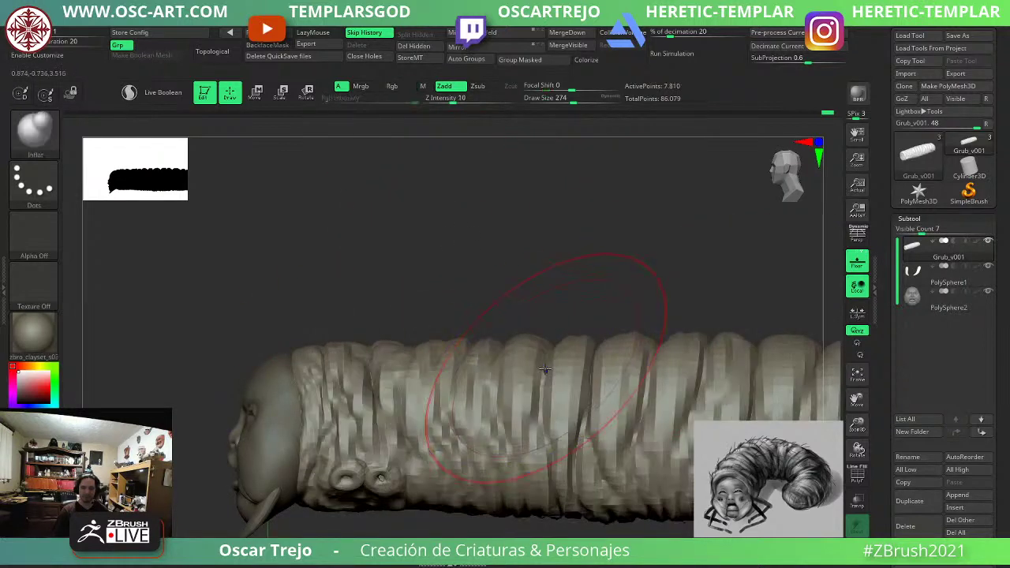
{"action": "key", "text": "d"}
{"action": "key", "text": "d"}
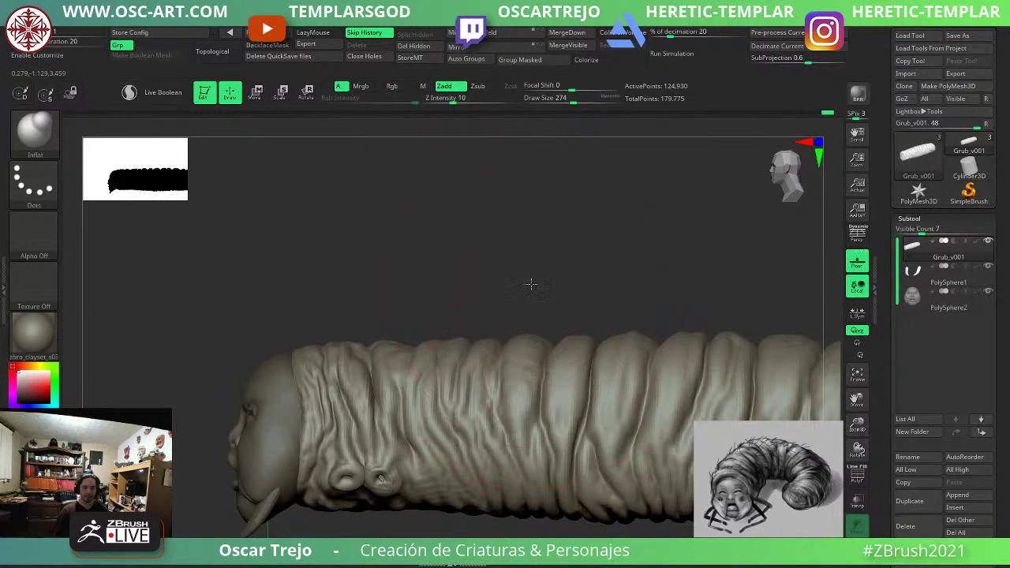
Carve DamStandard wrinkles behind the face, above the round stubs and down the neighbouring ring folds at draw size 59.
{"action": "left_click_drag", "start_coordinate": [530, 284], "coordinate": [548, 291]}
{"action": "mouse_move", "coordinate": [431, 274]}
{"action": "left_mouse_down"}
{"action": "mouse_move", "coordinate": [443, 254]}
{"action": "mouse_move", "coordinate": [427, 315]}
{"action": "left_mouse_up"}
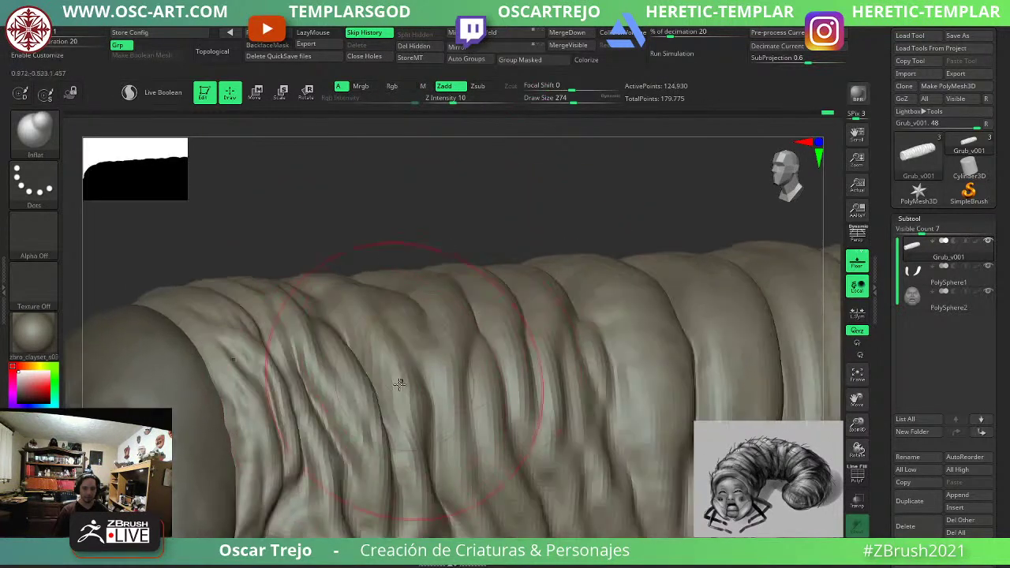
{"action": "key", "text": "b"}
{"action": "key", "text": "d"}
{"action": "key", "text": "s"}
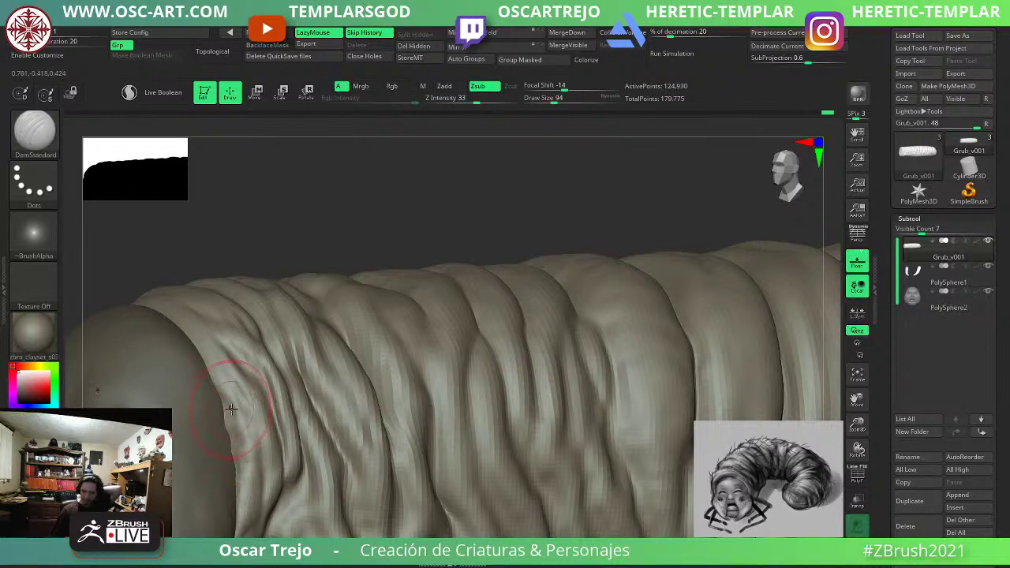
{"action": "key", "text": "s"}
{"action": "left_click_drag", "start_coordinate": [254, 447], "coordinate": [267, 498]}
{"action": "left_click_drag", "start_coordinate": [321, 272], "coordinate": [315, 398]}
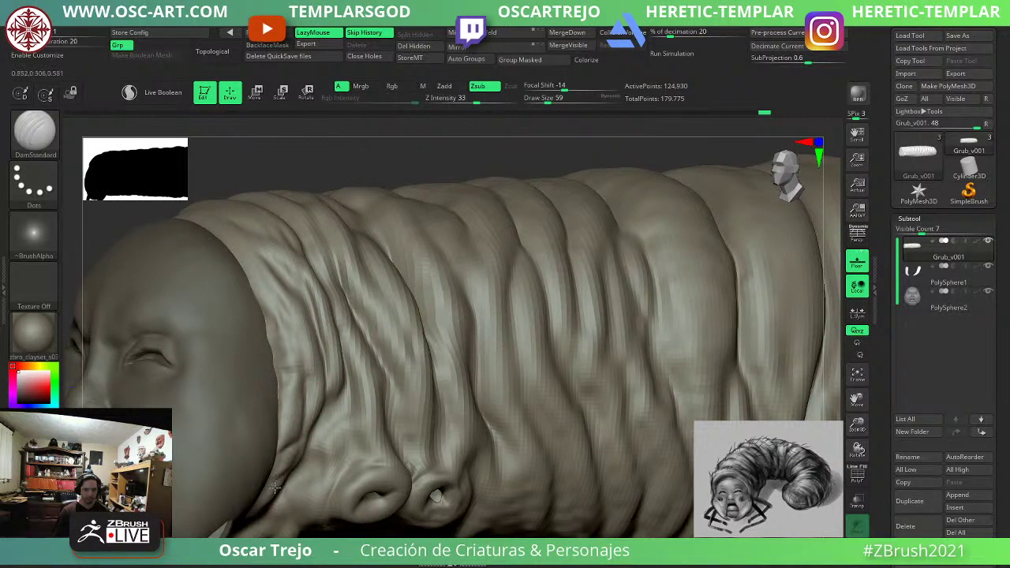
{"action": "mouse_move", "coordinate": [313, 444]}
{"action": "left_mouse_down"}
{"action": "mouse_move", "coordinate": [324, 452]}
{"action": "mouse_move", "coordinate": [345, 399]}
{"action": "left_mouse_up"}
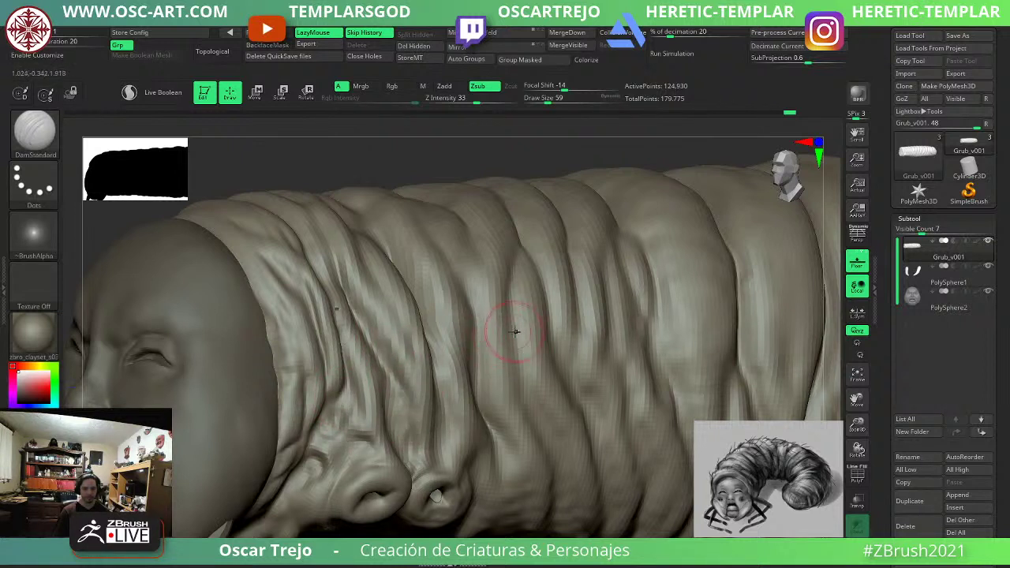
{"action": "mouse_move", "coordinate": [525, 247]}
{"action": "left_mouse_down"}
{"action": "mouse_move", "coordinate": [512, 309]}
{"action": "mouse_move", "coordinate": [531, 403]}
{"action": "mouse_move", "coordinate": [550, 436]}
{"action": "left_mouse_up"}
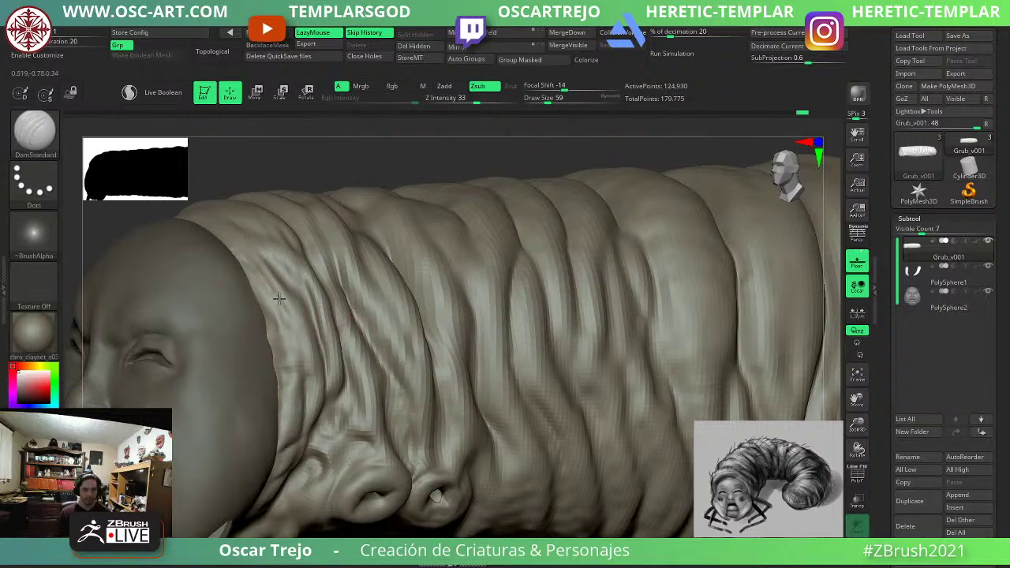
Carve a series of fine DamStandard creases across the neck folds behind the top of the head at draw size 59.
{"action": "right_click_drag", "start_coordinate": [236, 237], "coordinate": [244, 318]}
{"action": "left_click_drag", "start_coordinate": [220, 281], "coordinate": [282, 334]}
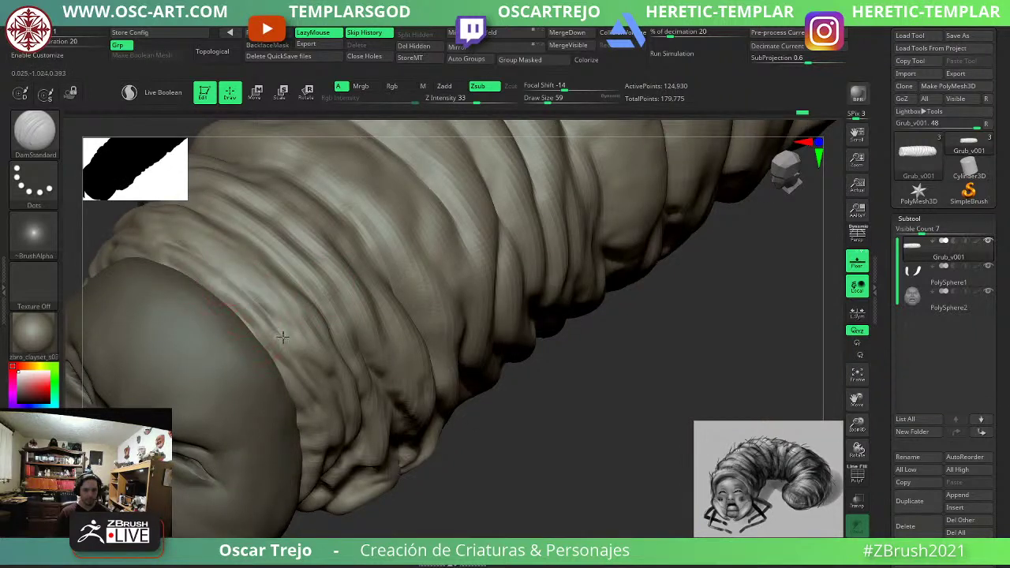
{"action": "left_click_drag", "start_coordinate": [207, 265], "coordinate": [295, 316]}
{"action": "mouse_move", "coordinate": [246, 266]}
{"action": "left_mouse_down"}
{"action": "mouse_move", "coordinate": [307, 327]}
{"action": "mouse_move", "coordinate": [316, 304]}
{"action": "left_mouse_up"}
{"action": "left_click_drag", "start_coordinate": [286, 262], "coordinate": [328, 301]}
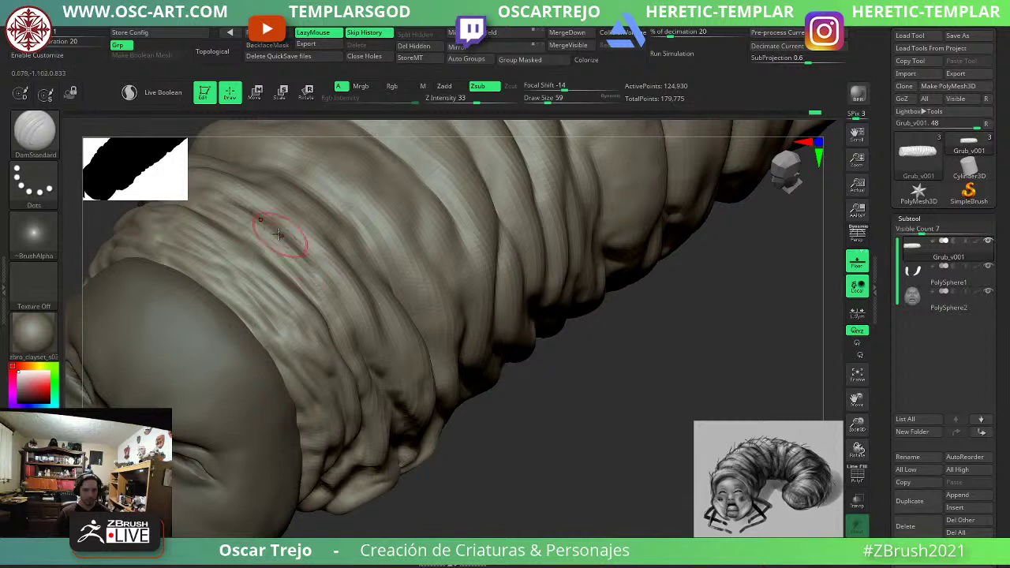
Switch to ClayBuildup, turn on BackfaceMask and build up the ring fold behind the neck wrinkles at draw size 140.
{"action": "key", "text": "b"}
{"action": "key", "text": "c"}
{"action": "key", "text": "b"}
{"action": "left_click_drag", "start_coordinate": [285, 227], "coordinate": [344, 291]}
{"action": "key", "text": "ctrl+z"}
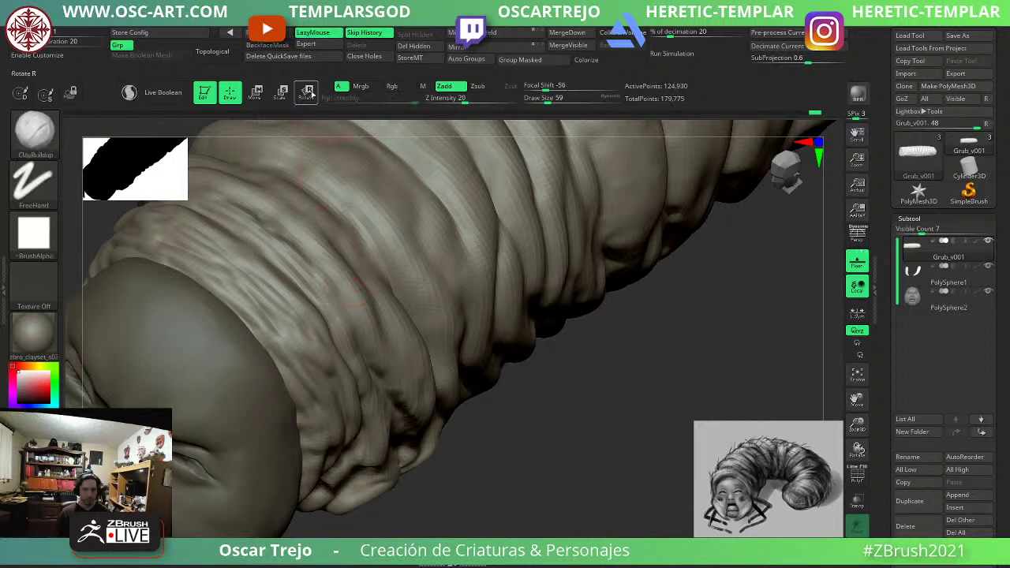
{"action": "left_click", "coordinate": [272, 47]}
{"action": "left_click_drag", "start_coordinate": [543, 435], "coordinate": [542, 541], "text": "alt"}
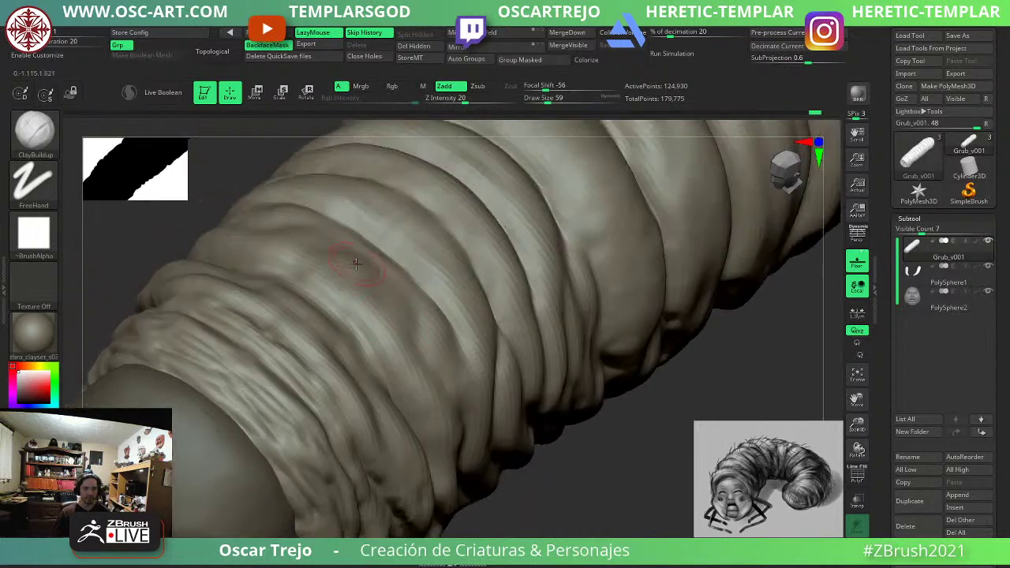
{"action": "key", "text": "bracketright"}
{"action": "left_click_drag", "start_coordinate": [369, 314], "coordinate": [378, 327]}
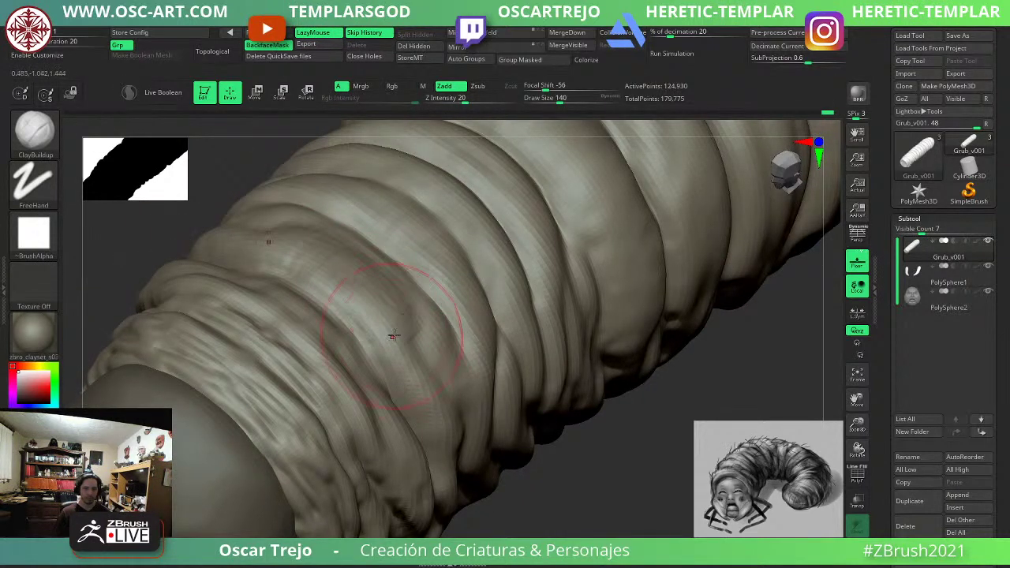
Switch to DamStandard and sharpen the crease along the built-up fold behind the neck at draw size 104.
{"action": "key", "text": "b"}
{"action": "key", "text": "d"}
{"action": "key", "text": "s"}
{"action": "left_click_drag", "start_coordinate": [407, 296], "coordinate": [423, 345]}
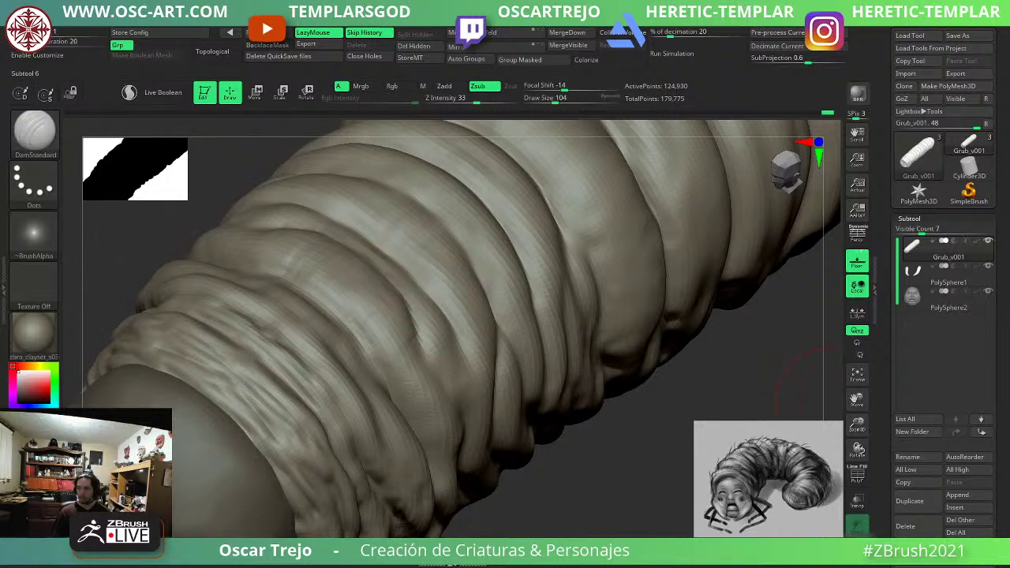
{"action": "left_click_drag", "start_coordinate": [668, 462], "coordinate": [512, 500], "text": "alt"}
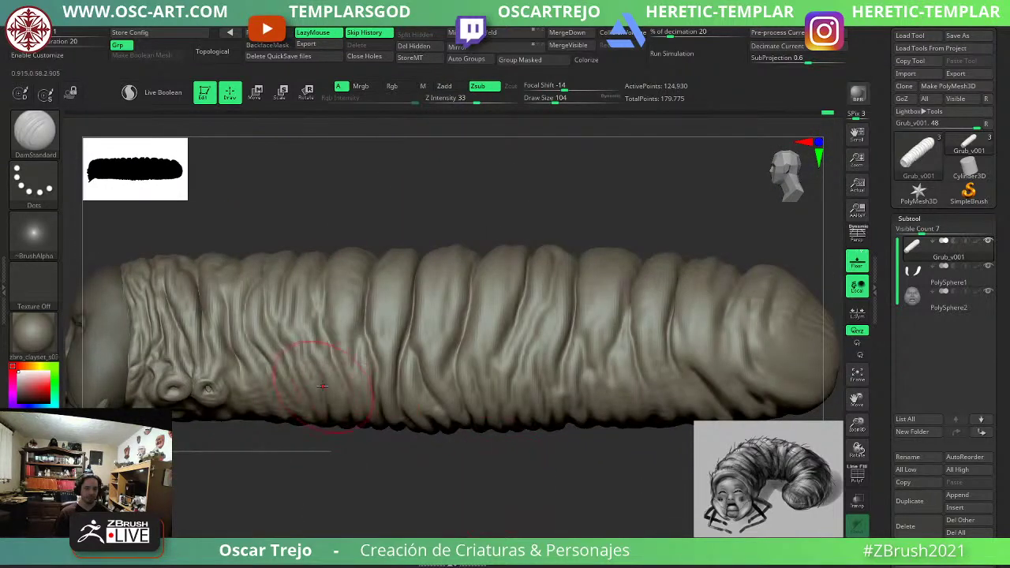
{"action": "left_click_drag", "start_coordinate": [342, 187], "coordinate": [505, 339], "text": "alt"}
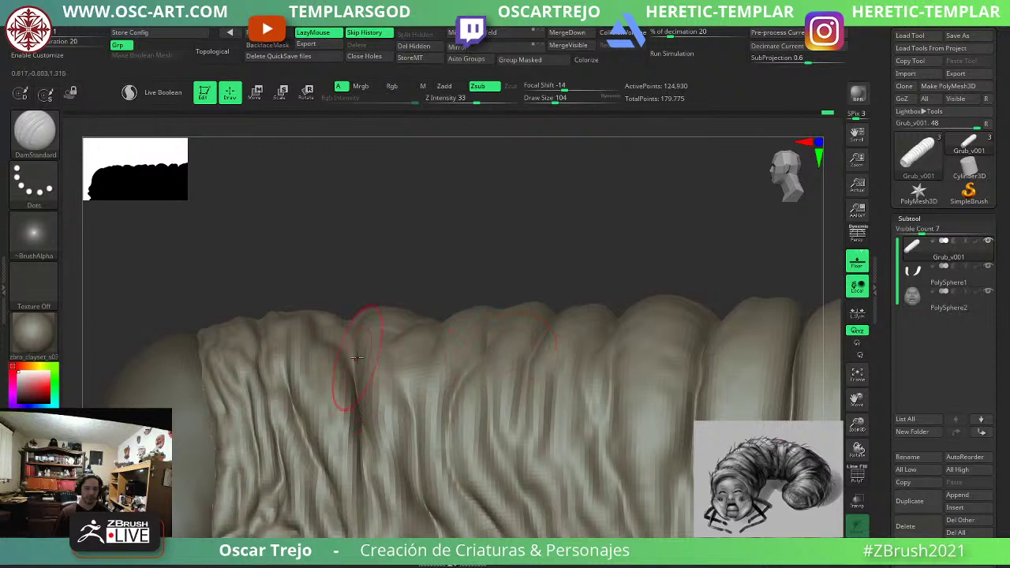
Carve another DamStandard crease along the ring fold behind the neck wrinkles.
{"action": "mouse_move", "coordinate": [534, 231]}
{"action": "left_mouse_down"}
{"action": "mouse_move", "coordinate": [505, 292]}
{"action": "mouse_move", "coordinate": [208, 419]}
{"action": "mouse_move", "coordinate": [118, 430]}
{"action": "left_mouse_up"}
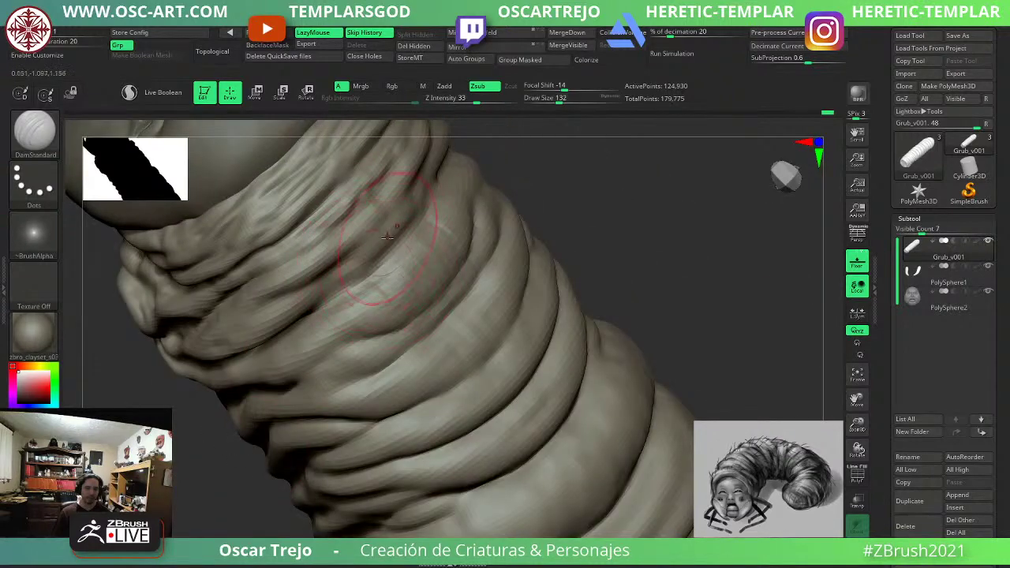
{"action": "key", "text": "s"}
{"action": "mouse_move", "coordinate": [391, 237]}
{"action": "left_mouse_down"}
{"action": "mouse_move", "coordinate": [361, 247]}
{"action": "mouse_move", "coordinate": [329, 289]}
{"action": "left_mouse_up"}
{"action": "key", "text": "s"}
Examine the body's polyframe from underneath and from the side, checking the neighbouring subdivision level.
{"action": "key", "text": "shift+f"}
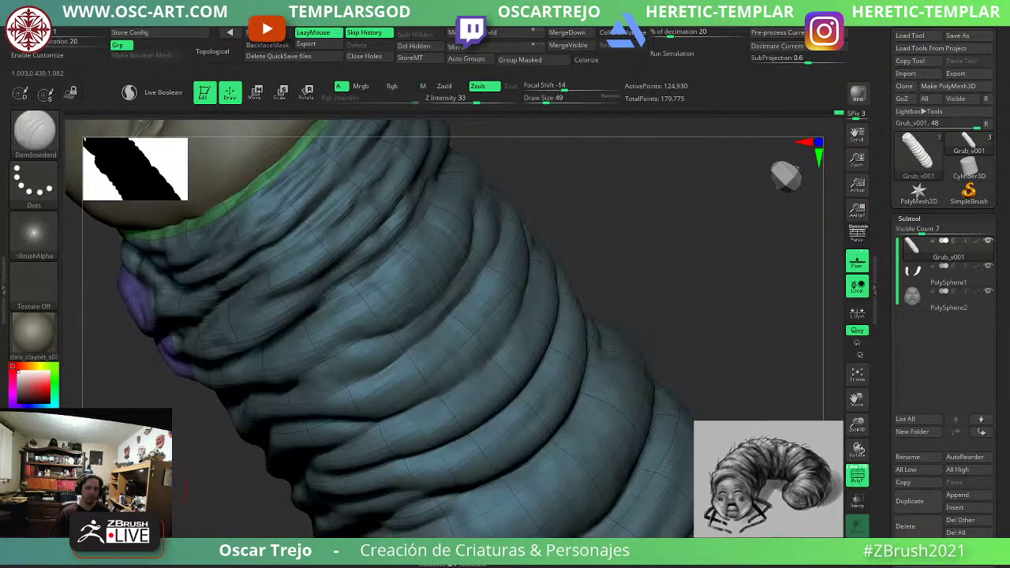
{"action": "left_click_drag", "start_coordinate": [162, 491], "coordinate": [521, 325], "text": "alt"}
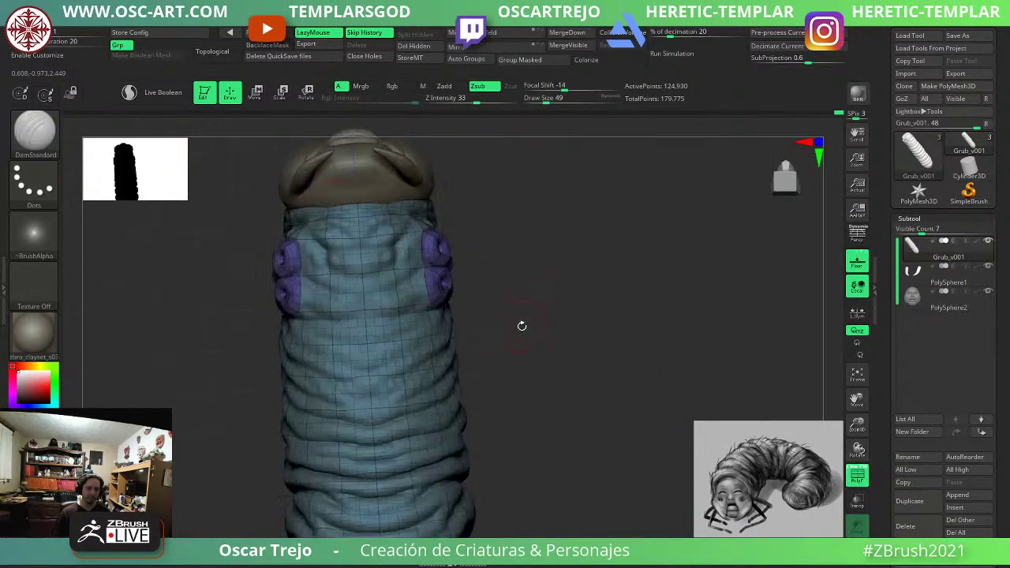
{"action": "left_click_drag", "start_coordinate": [559, 407], "coordinate": [557, 250], "text": "alt"}
{"action": "mouse_move", "coordinate": [586, 310]}
{"action": "left_mouse_down"}
{"action": "mouse_move", "coordinate": [566, 340]}
{"action": "mouse_move", "coordinate": [550, 421]}
{"action": "mouse_move", "coordinate": [472, 449]}
{"action": "left_mouse_up"}
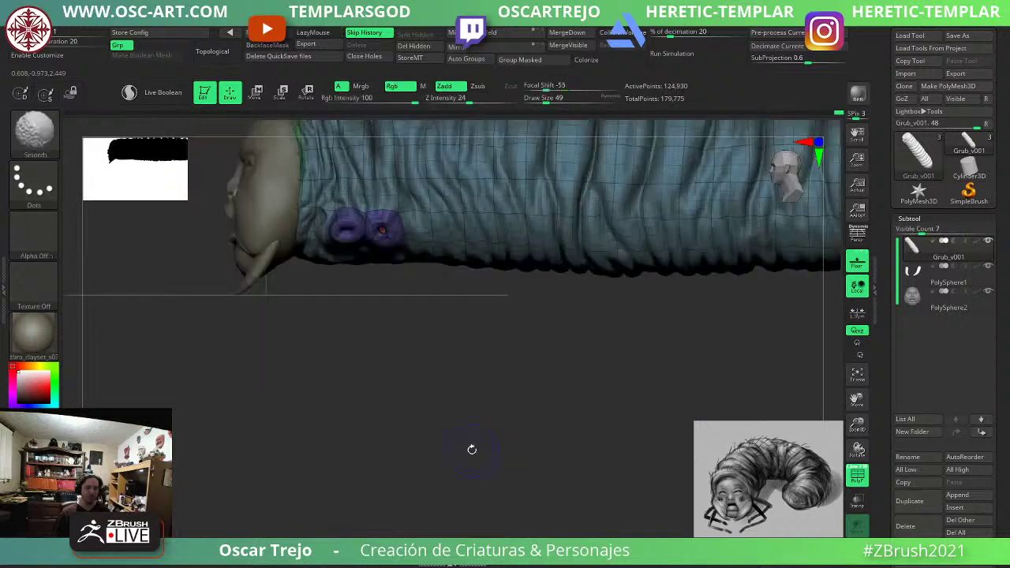
{"action": "left_click_drag", "start_coordinate": [383, 428], "coordinate": [400, 480], "text": "alt"}
{"action": "mouse_move", "coordinate": [484, 387]}
{"action": "left_mouse_down", "text": "alt"}
{"action": "mouse_move", "coordinate": [424, 416]}
{"action": "mouse_move", "coordinate": [398, 442]}
{"action": "mouse_move", "coordinate": [345, 457]}
{"action": "mouse_move", "coordinate": [319, 442]}
{"action": "mouse_move", "coordinate": [319, 497]}
{"action": "left_mouse_up", "text": "alt"}
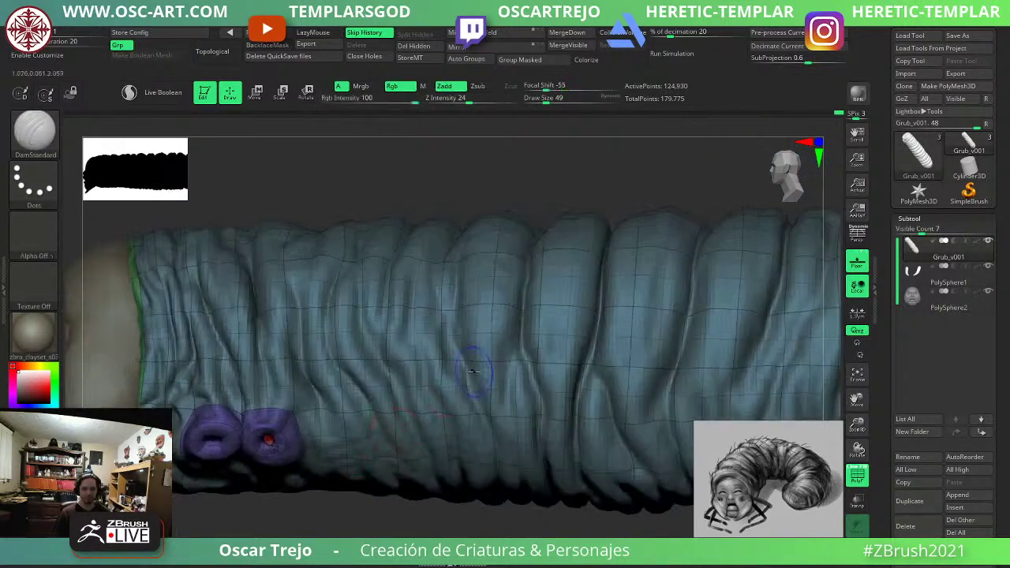
{"action": "key", "text": "shift+d"}
{"action": "key", "text": "d"}
{"action": "key", "text": "shift+f"}
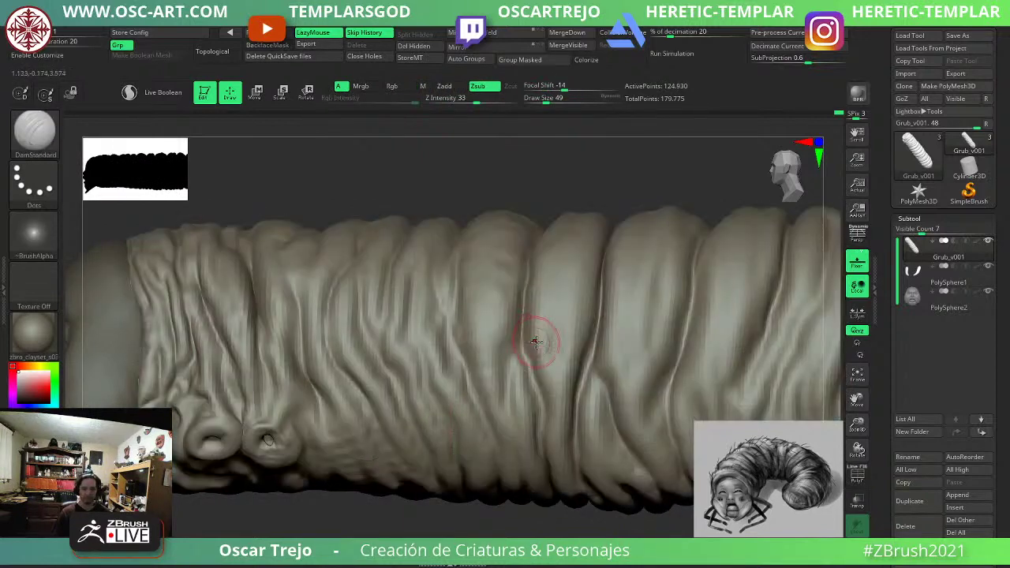
Carve DamStandard creases down the sides of the mid-body ring folds, varying the draw size between 49 and 80.
{"action": "mouse_move", "coordinate": [546, 325]}
{"action": "left_mouse_down"}
{"action": "mouse_move", "coordinate": [539, 382]}
{"action": "mouse_move", "coordinate": [578, 372]}
{"action": "mouse_move", "coordinate": [568, 288]}
{"action": "left_mouse_up"}
{"action": "left_click_drag", "start_coordinate": [569, 339], "coordinate": [565, 280]}
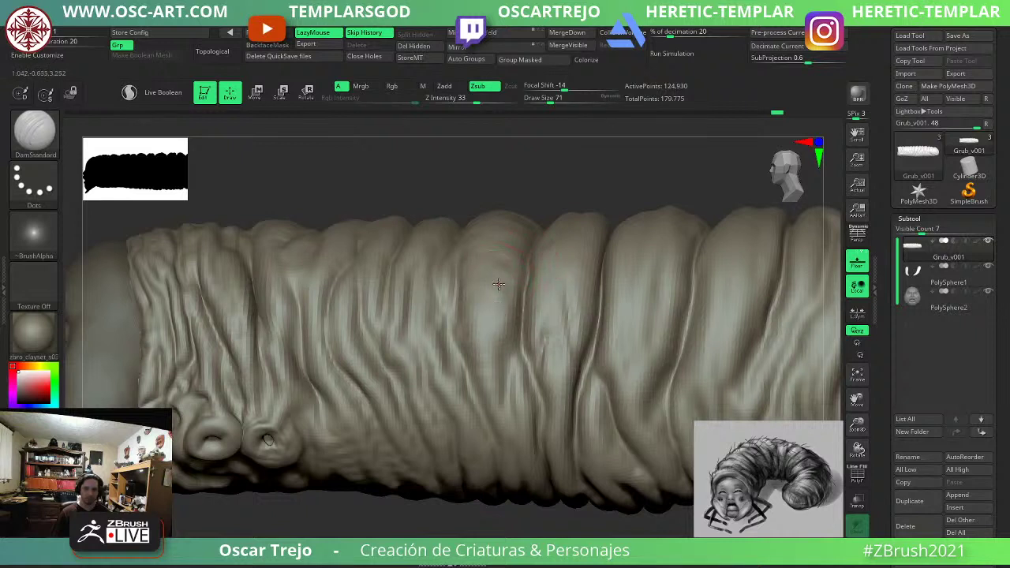
{"action": "key", "text": "s"}
{"action": "mouse_move", "coordinate": [516, 328]}
{"action": "left_mouse_down"}
{"action": "mouse_move", "coordinate": [517, 357]}
{"action": "mouse_move", "coordinate": [522, 348]}
{"action": "mouse_move", "coordinate": [508, 374]}
{"action": "left_mouse_up"}
{"action": "key", "text": "s"}
{"action": "key", "text": "s"}
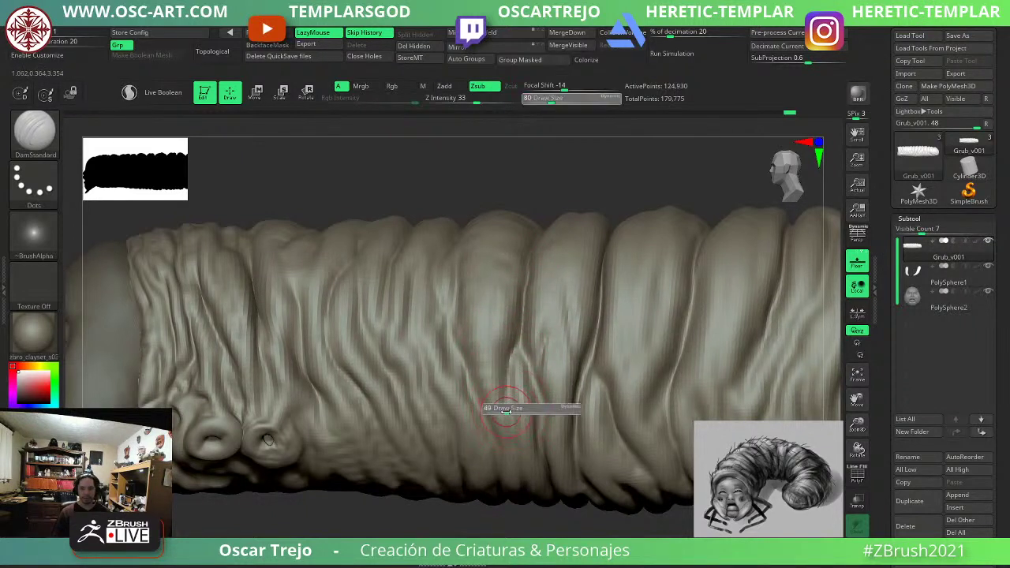
{"action": "left_click_drag", "start_coordinate": [507, 409], "coordinate": [502, 409]}
{"action": "left_click_drag", "start_coordinate": [506, 387], "coordinate": [513, 435]}
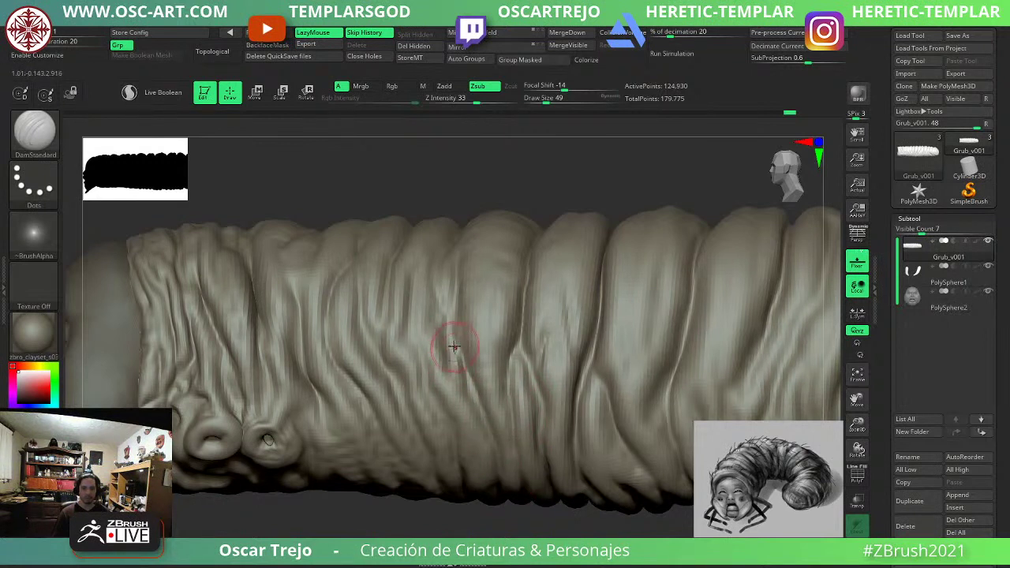
Switch to ClayBuildup and thicken the creased ring folds on the side at draw sizes 41 to 59.
{"action": "key", "text": "b"}
{"action": "key", "text": "c"}
{"action": "key", "text": "b"}
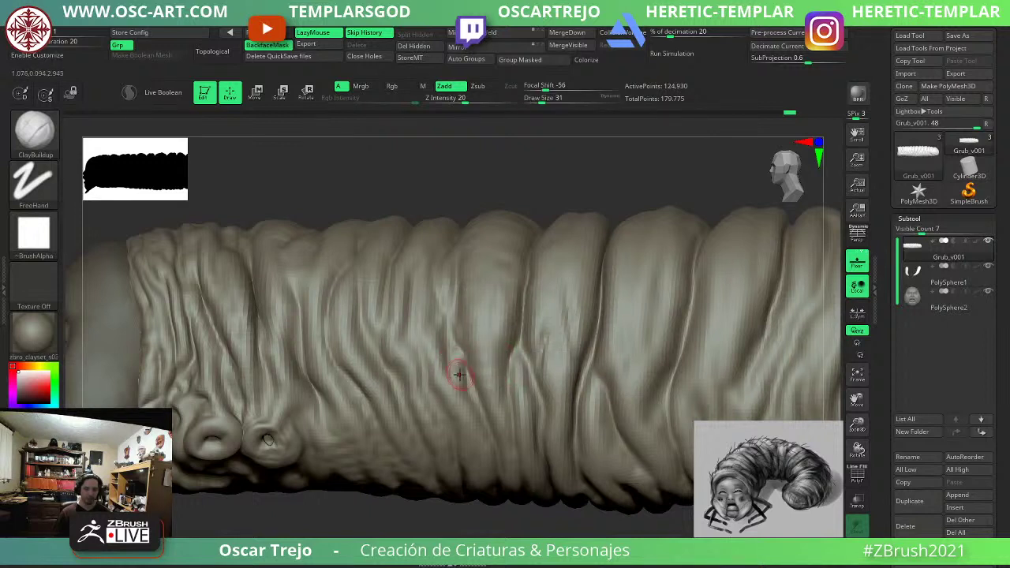
{"action": "left_click_drag", "start_coordinate": [459, 375], "coordinate": [459, 358]}
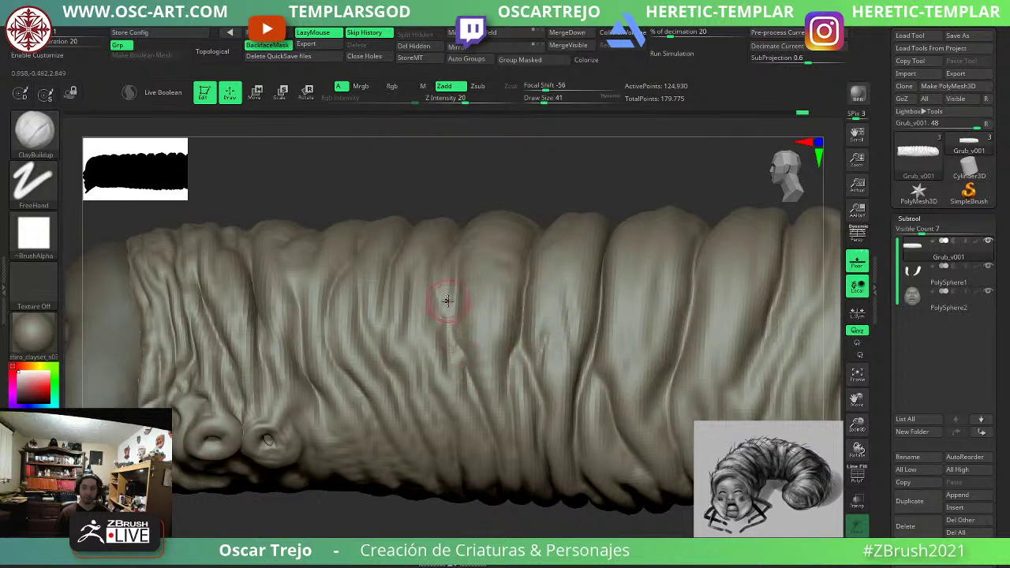
{"action": "left_click_drag", "start_coordinate": [483, 297], "coordinate": [489, 363]}
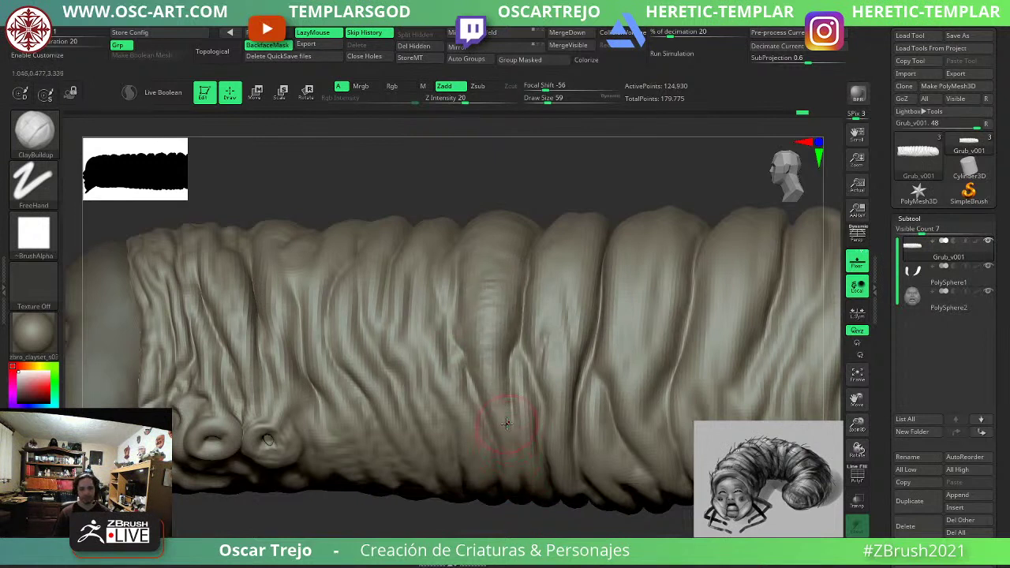
Build up the ring folds across the back with ClayBuildup, using draw size 120 and 94.
{"action": "key", "text": "b"}
{"action": "key", "text": "d"}
{"action": "key", "text": "s"}
{"action": "left_click_drag", "start_coordinate": [471, 186], "coordinate": [315, 420]}
{"action": "key", "text": "b"}
{"action": "key", "text": "c"}
{"action": "key", "text": "b"}
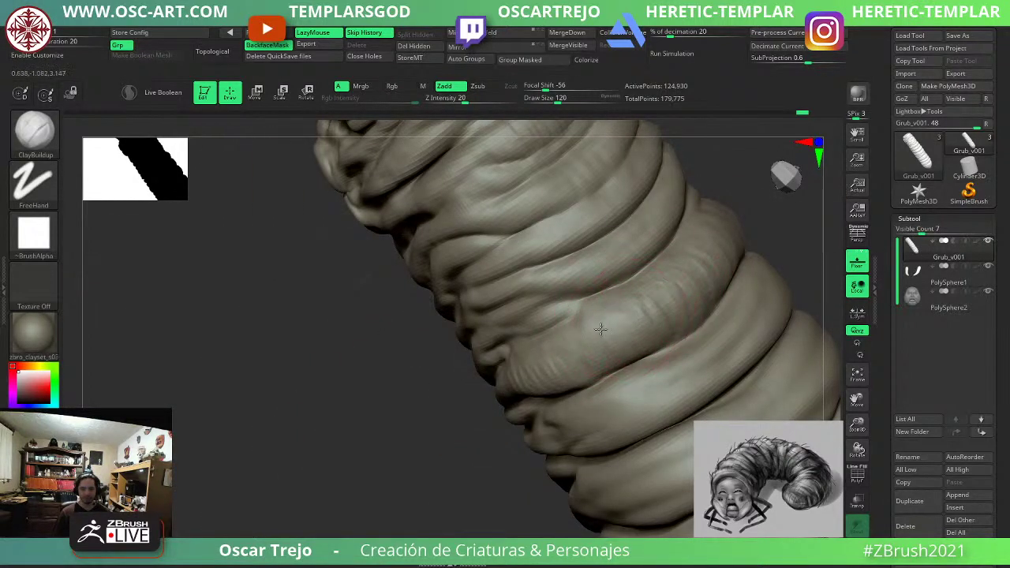
{"action": "left_click_drag", "start_coordinate": [348, 454], "coordinate": [277, 472], "text": "alt"}
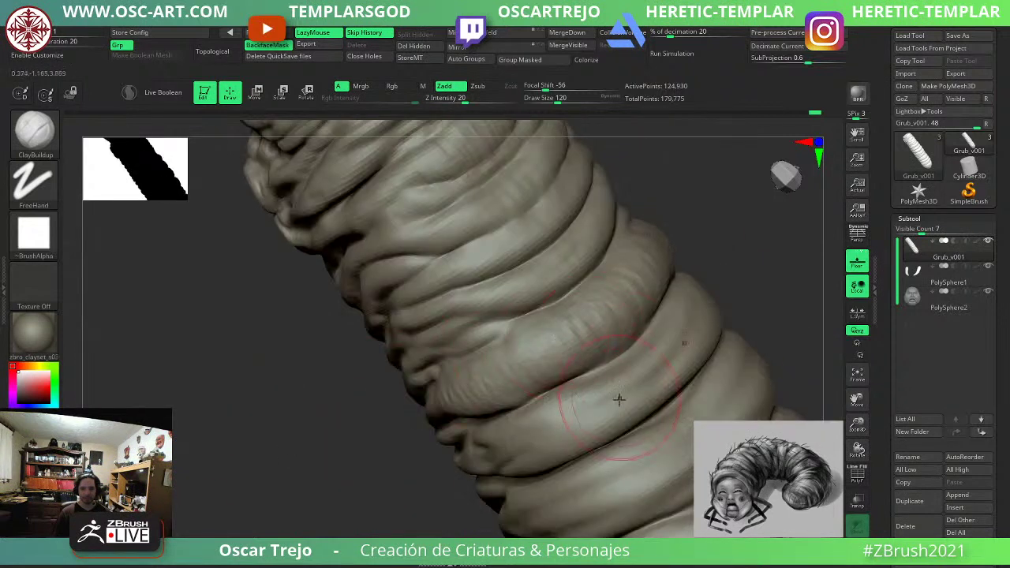
{"action": "key", "text": "["}
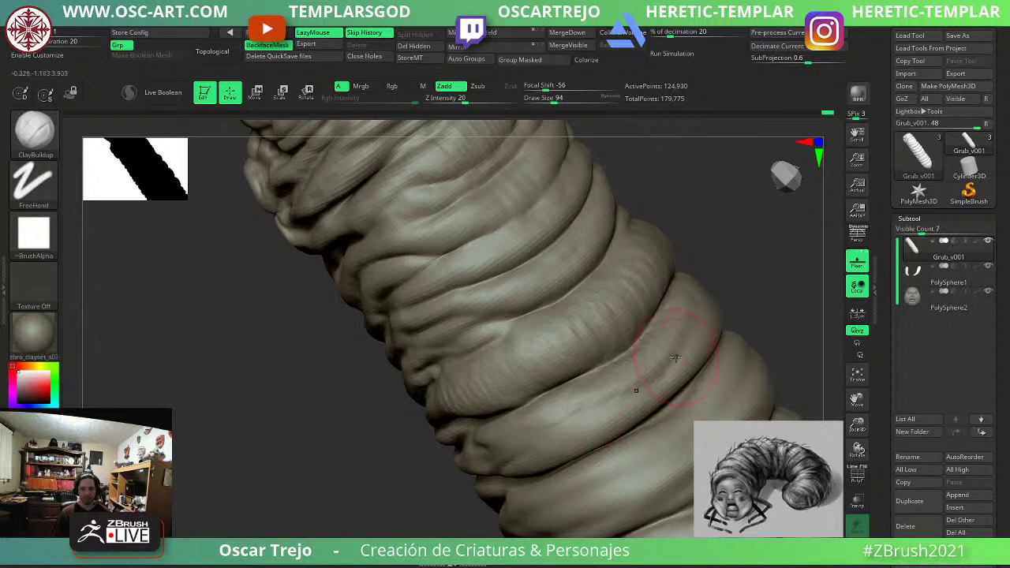
Switch to DamStandard and sharpen the grooves between the built-up ring folds at draw sizes 94 and 74, smoothing where needed.
{"action": "key", "text": "b"}
{"action": "key", "text": "d"}
{"action": "key", "text": "s"}
{"action": "left_click_drag", "start_coordinate": [637, 388], "coordinate": [670, 366], "text": "shift"}
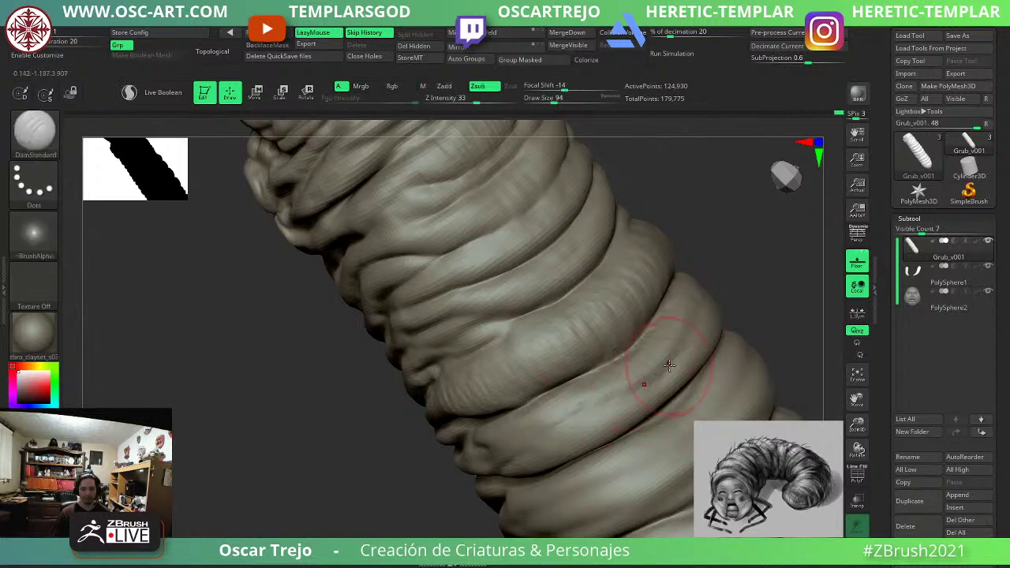
{"action": "left_click_drag", "start_coordinate": [575, 419], "coordinate": [546, 433]}
{"action": "left_click_drag", "start_coordinate": [435, 466], "coordinate": [475, 459]}
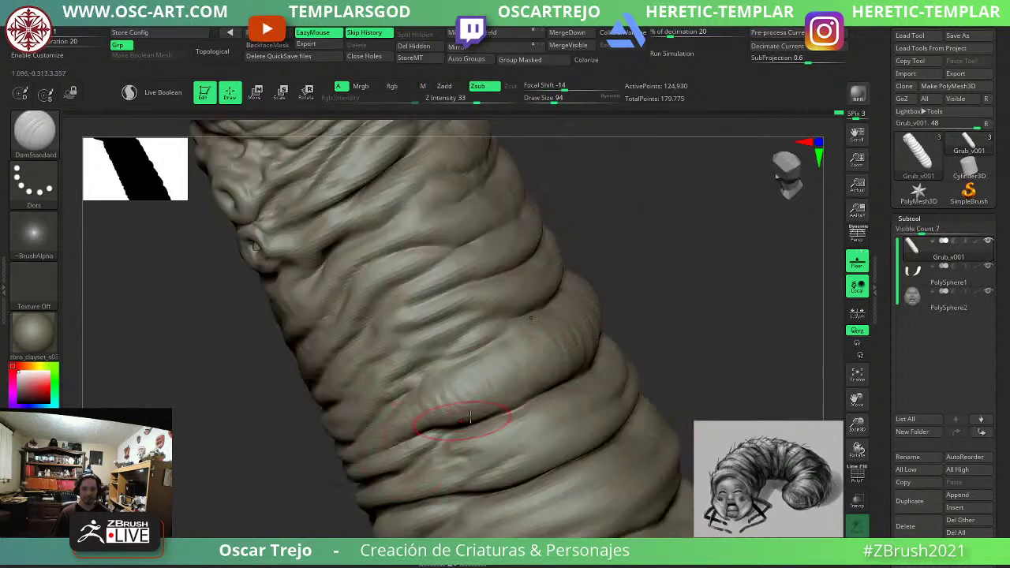
{"action": "mouse_move", "coordinate": [464, 418]}
{"action": "left_mouse_down", "text": "shift"}
{"action": "mouse_move", "coordinate": [423, 407]}
{"action": "mouse_move", "coordinate": [563, 341]}
{"action": "left_mouse_up", "text": "shift"}
{"action": "key", "text": "s"}
{"action": "left_click_drag", "start_coordinate": [484, 417], "coordinate": [476, 418]}
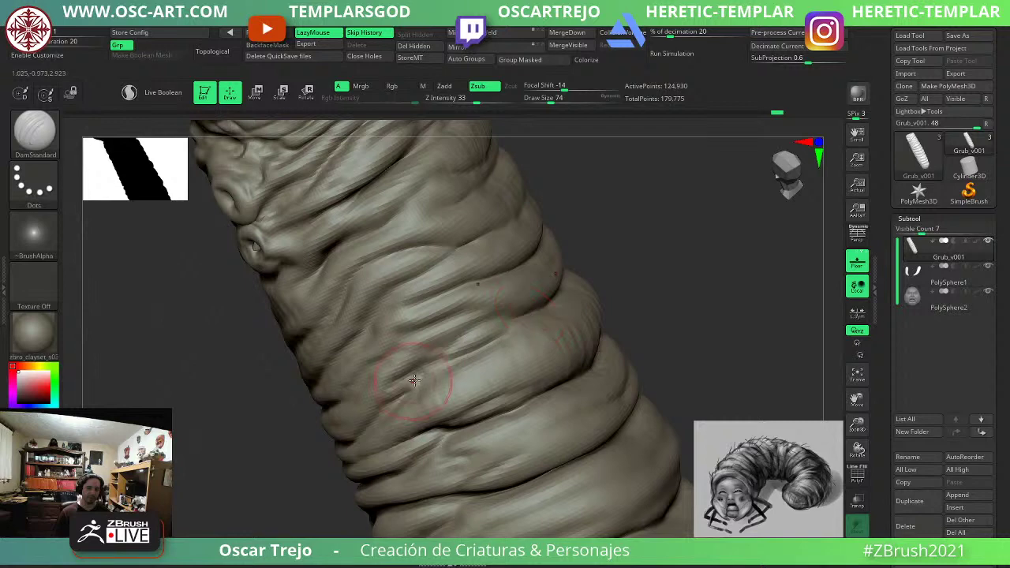
Compare the body's subdivision levels in polyframe view, going down four levels and back up to the highest.
{"action": "left_click_drag", "start_coordinate": [273, 453], "coordinate": [270, 435], "text": "alt"}
{"action": "key", "text": "shift+f"}
{"action": "key", "text": "shift+d"}
{"action": "key", "text": "shift+d"}
{"action": "key", "text": "shift+d"}
{"action": "key", "text": "shift+d"}
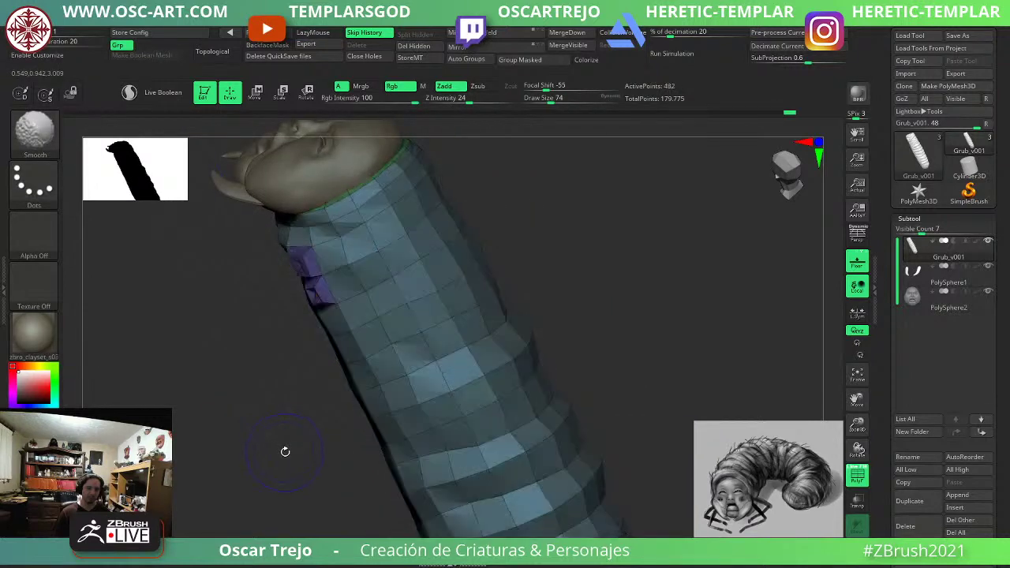
{"action": "key", "text": "d"}
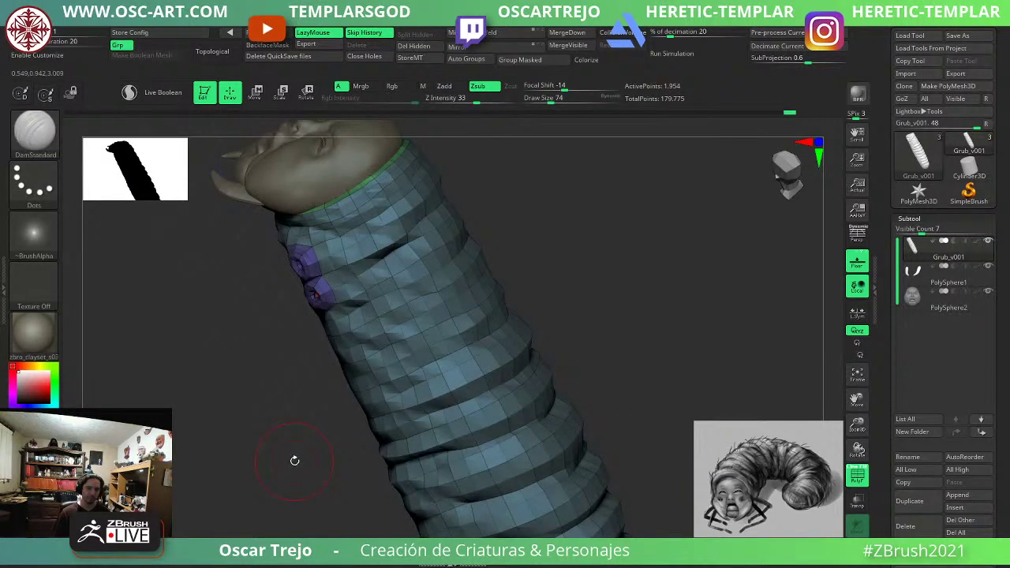
{"action": "key", "text": "d"}
{"action": "key", "text": "d"}
{"action": "key", "text": "d"}
{"action": "key", "text": "shift+f"}
Carve DamStandard wrinkles across the belly folds behind the round stubs at draw sizes 71 and 31.
{"action": "left_click_drag", "start_coordinate": [296, 456], "coordinate": [330, 438]}
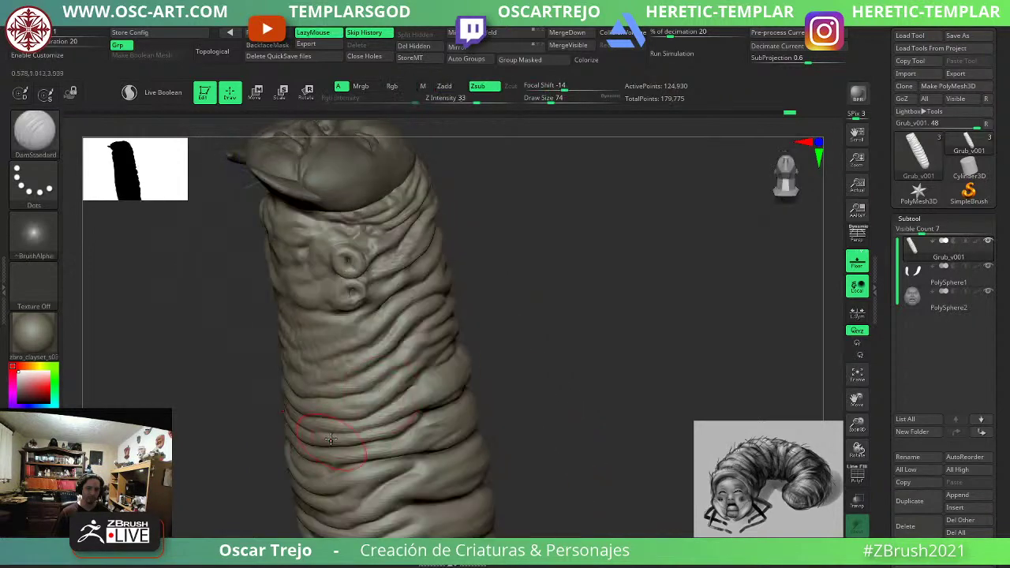
{"action": "left_click_drag", "start_coordinate": [501, 341], "coordinate": [553, 312]}
{"action": "key", "text": "s"}
{"action": "mouse_move", "coordinate": [353, 339]}
{"action": "left_mouse_down"}
{"action": "mouse_move", "coordinate": [339, 338]}
{"action": "mouse_move", "coordinate": [395, 312]}
{"action": "left_mouse_up"}
{"action": "key", "text": "s"}
{"action": "left_click_drag", "start_coordinate": [332, 331], "coordinate": [382, 303]}
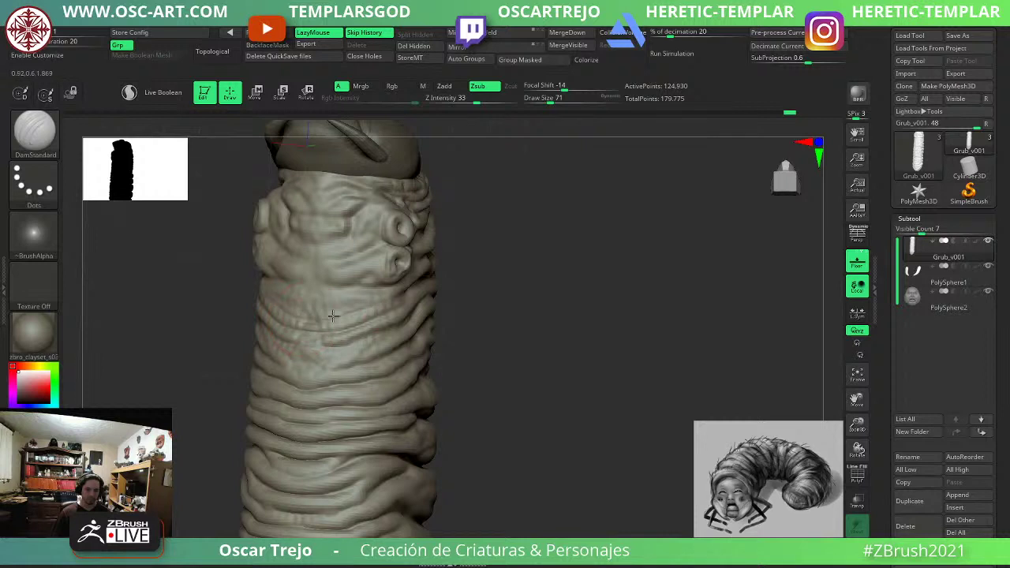
{"action": "mouse_move", "coordinate": [311, 306]}
{"action": "left_mouse_down"}
{"action": "mouse_move", "coordinate": [372, 299]}
{"action": "mouse_move", "coordinate": [342, 297]}
{"action": "left_mouse_up"}
{"action": "key", "text": "s"}
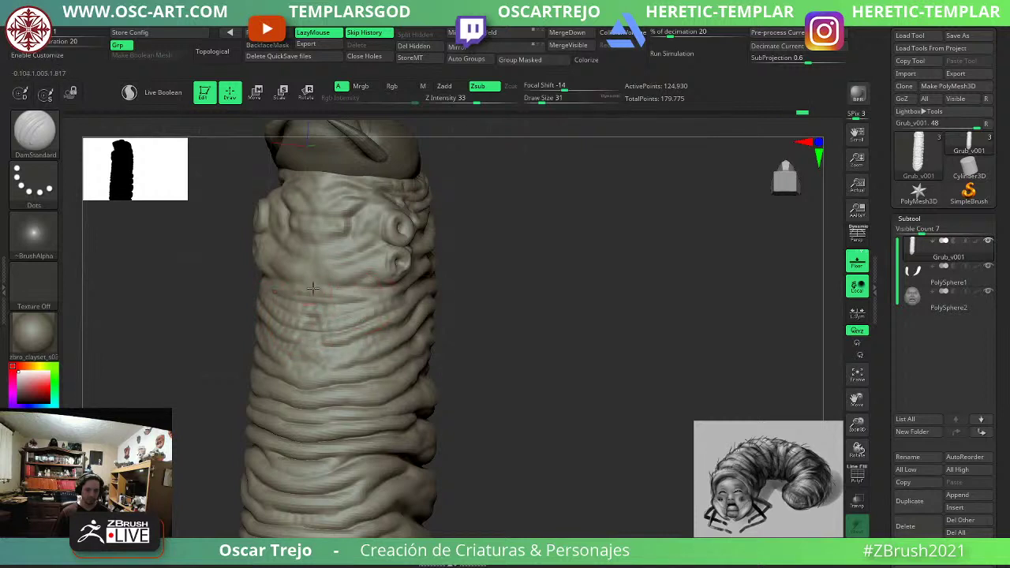
Smooth the wrinkles along the belly folds at draw size 74.
{"action": "key", "text": "shift"}
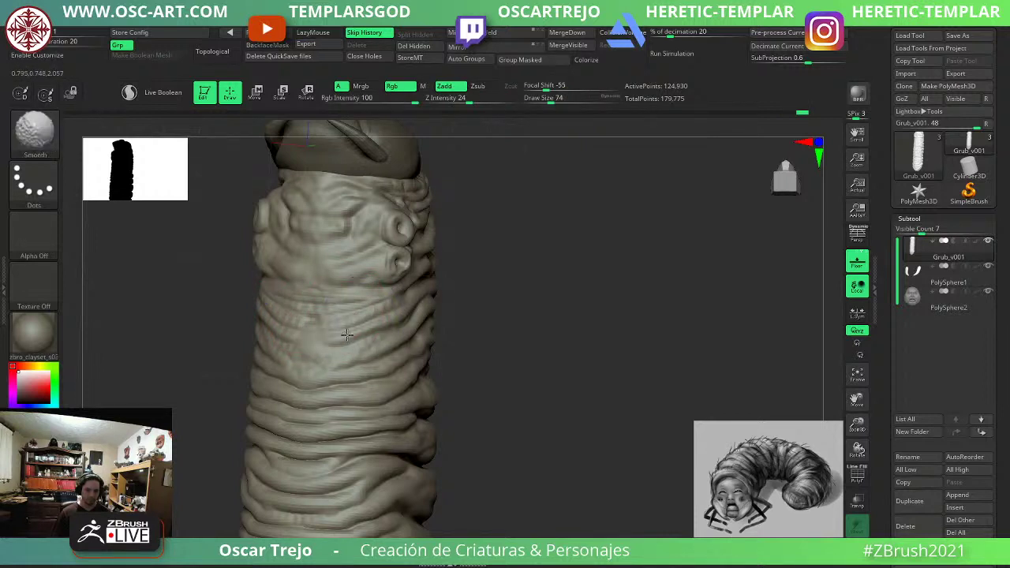
{"action": "mouse_move", "coordinate": [314, 460]}
{"action": "left_mouse_down", "text": "shift"}
{"action": "mouse_move", "coordinate": [311, 448]}
{"action": "mouse_move", "coordinate": [347, 453]}
{"action": "left_mouse_up", "text": "shift"}
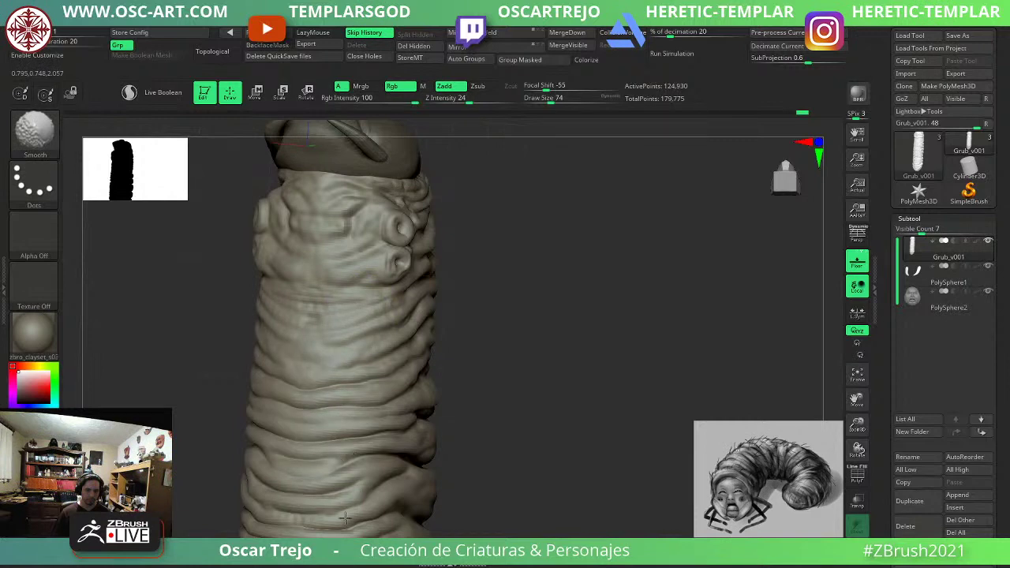
{"action": "left_click_drag", "start_coordinate": [466, 517], "coordinate": [464, 393], "text": "alt"}
{"action": "left_click_drag", "start_coordinate": [304, 473], "coordinate": [331, 458], "text": "shift"}
{"action": "left_click_drag", "start_coordinate": [363, 415], "coordinate": [375, 355], "text": "shift"}
{"action": "mouse_move", "coordinate": [524, 428]}
{"action": "left_mouse_down"}
{"action": "mouse_move", "coordinate": [557, 482]}
{"action": "mouse_move", "coordinate": [552, 442]}
{"action": "mouse_move", "coordinate": [532, 469]}
{"action": "mouse_move", "coordinate": [402, 500]}
{"action": "mouse_move", "coordinate": [502, 430]}
{"action": "mouse_move", "coordinate": [395, 407]}
{"action": "left_mouse_up"}
{"action": "left_click_drag", "start_coordinate": [395, 406], "coordinate": [491, 419], "text": "alt"}
{"action": "left_click", "coordinate": [474, 426], "text": "alt"}
{"action": "left_click_drag", "start_coordinate": [568, 431], "coordinate": [439, 491]}
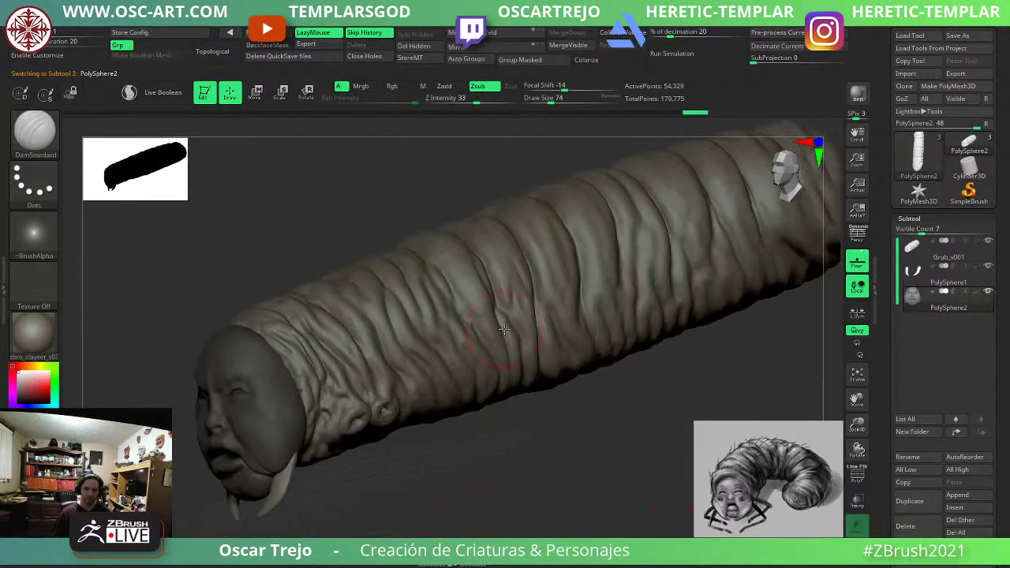
{"action": "left_click", "coordinate": [516, 383], "text": "alt"}
Examine the whole grub from the side, three-quarter and front views against the reference sketch.
{"action": "left_click_drag", "start_coordinate": [567, 463], "coordinate": [526, 486]}
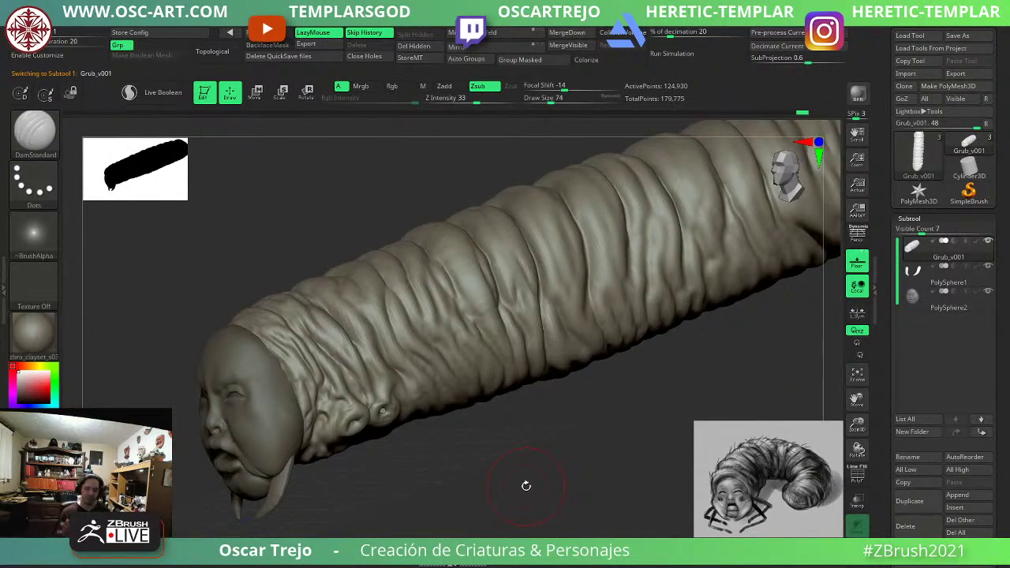
{"action": "mouse_move", "coordinate": [509, 419]}
{"action": "left_mouse_down", "text": "alt"}
{"action": "mouse_move", "coordinate": [438, 427]}
{"action": "mouse_move", "coordinate": [335, 511]}
{"action": "left_mouse_up", "text": "alt"}
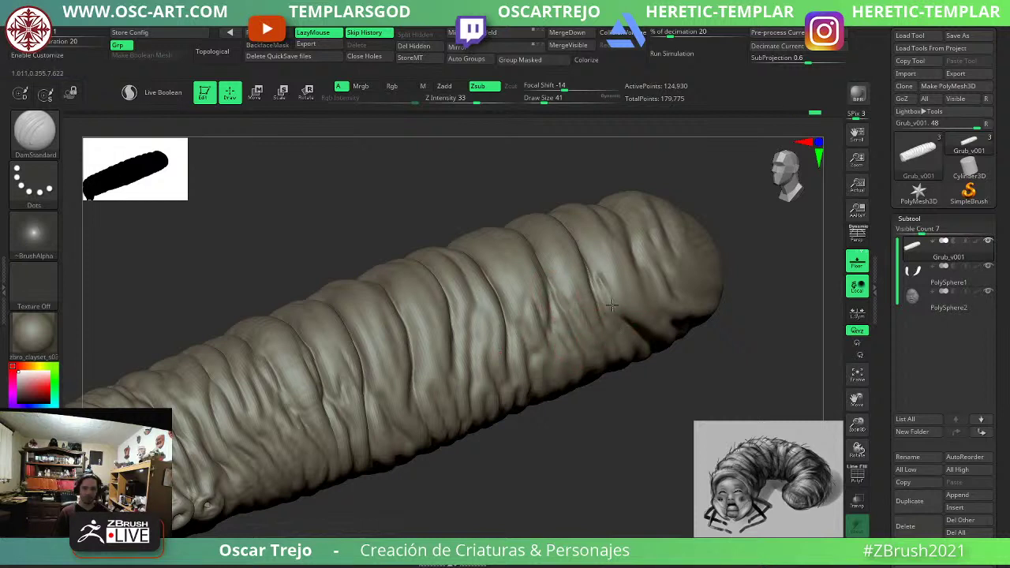
{"action": "key", "text": "shift"}
{"action": "left_click_drag", "start_coordinate": [657, 447], "coordinate": [579, 443], "text": "alt"}
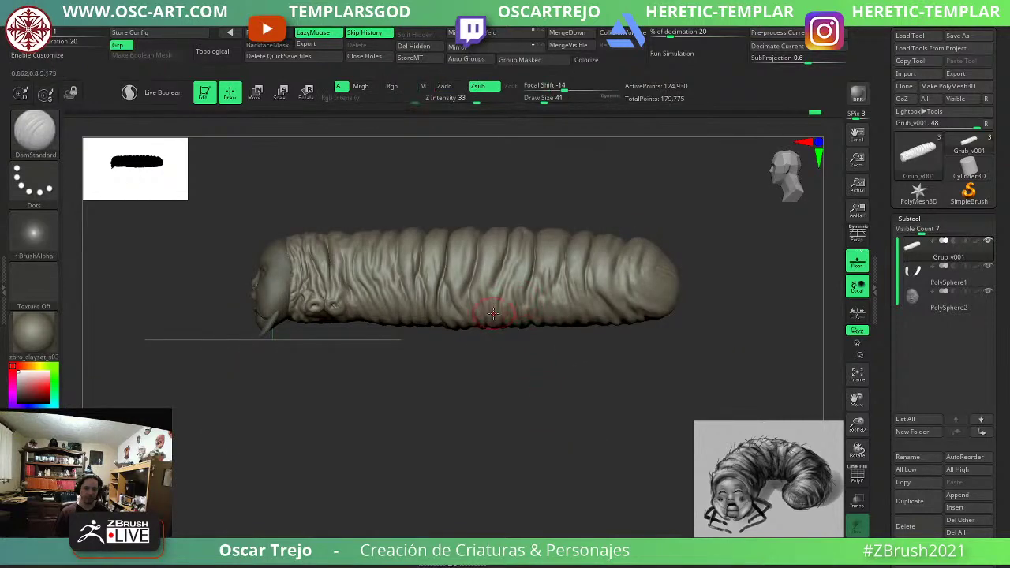
{"action": "left_click_drag", "start_coordinate": [501, 398], "coordinate": [524, 462], "text": "alt"}
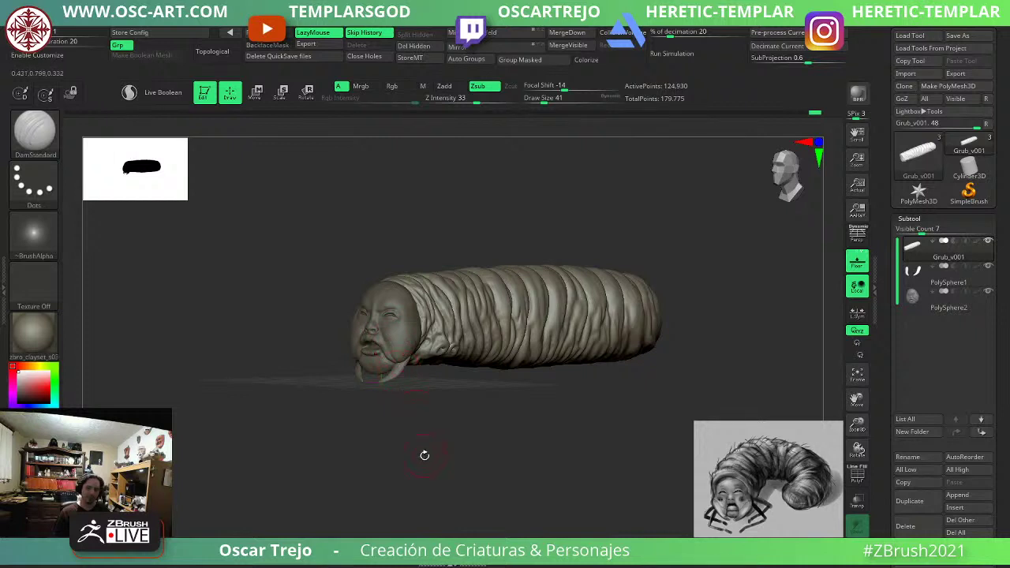
{"action": "left_click_drag", "start_coordinate": [425, 456], "coordinate": [557, 465]}
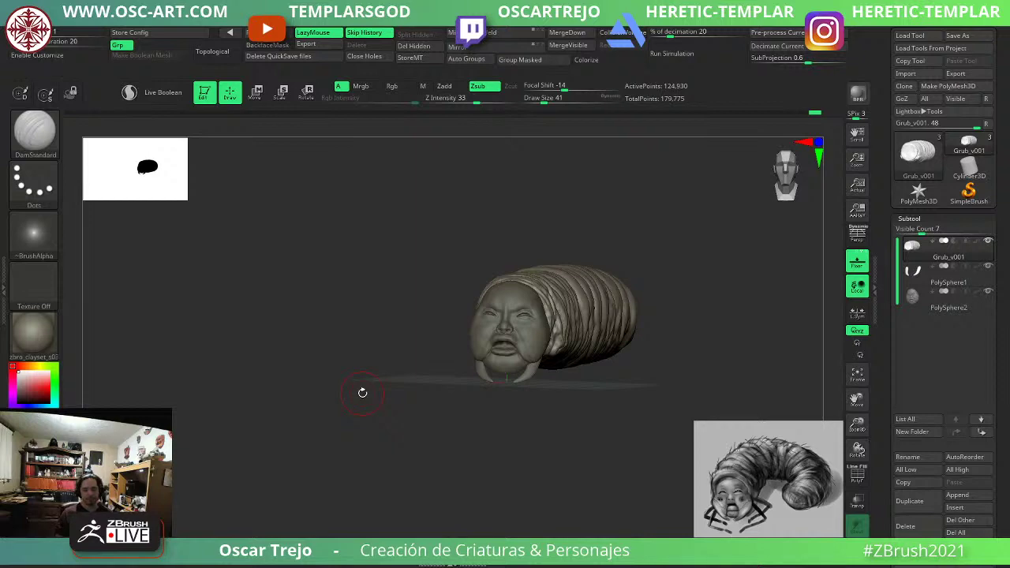
{"action": "left_click_drag", "start_coordinate": [380, 338], "coordinate": [372, 428], "text": "alt"}
Make the baby face the active subtool and switch to the Clay brush at draw size 83.
{"action": "left_click", "coordinate": [226, 447], "text": "alt"}
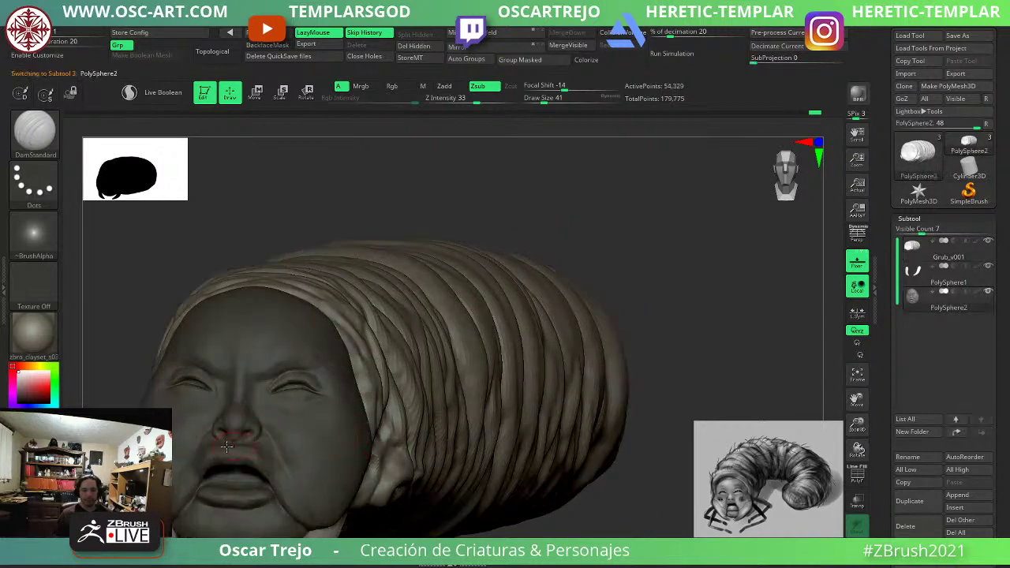
{"action": "mouse_move", "coordinate": [77, 392]}
{"action": "left_mouse_down", "text": "alt"}
{"action": "mouse_move", "coordinate": [300, 334]}
{"action": "mouse_move", "coordinate": [442, 338]}
{"action": "left_mouse_up", "text": "alt"}
{"action": "key", "text": "b"}
{"action": "key", "text": "c"}
{"action": "key", "text": "l"}
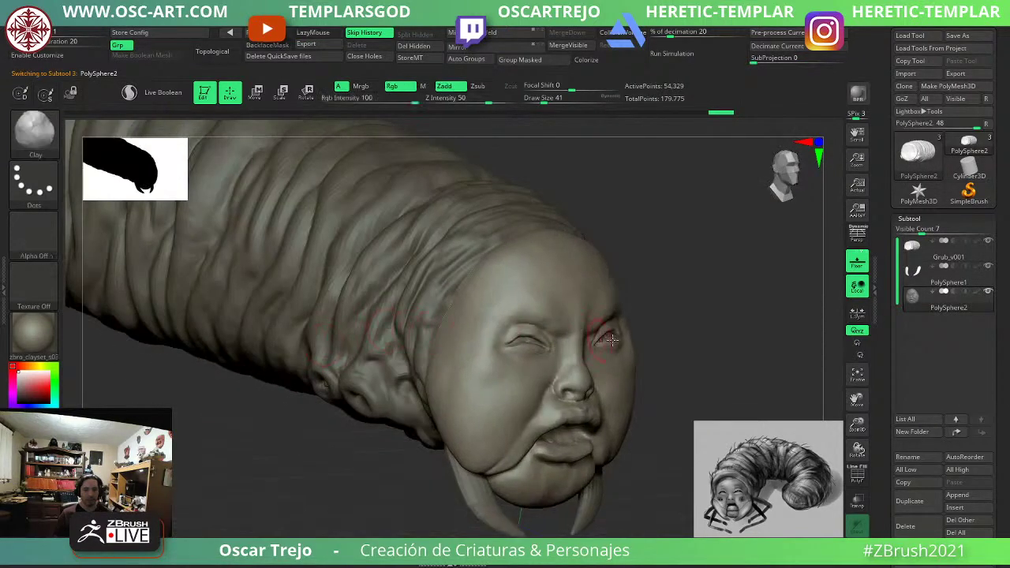
{"action": "left_click_drag", "start_coordinate": [797, 331], "coordinate": [739, 334]}
{"action": "mouse_move", "coordinate": [680, 430]}
{"action": "left_mouse_down", "text": "alt"}
{"action": "mouse_move", "coordinate": [604, 451]}
{"action": "mouse_move", "coordinate": [613, 509]}
{"action": "left_mouse_up", "text": "alt"}
{"action": "key", "text": "]"}
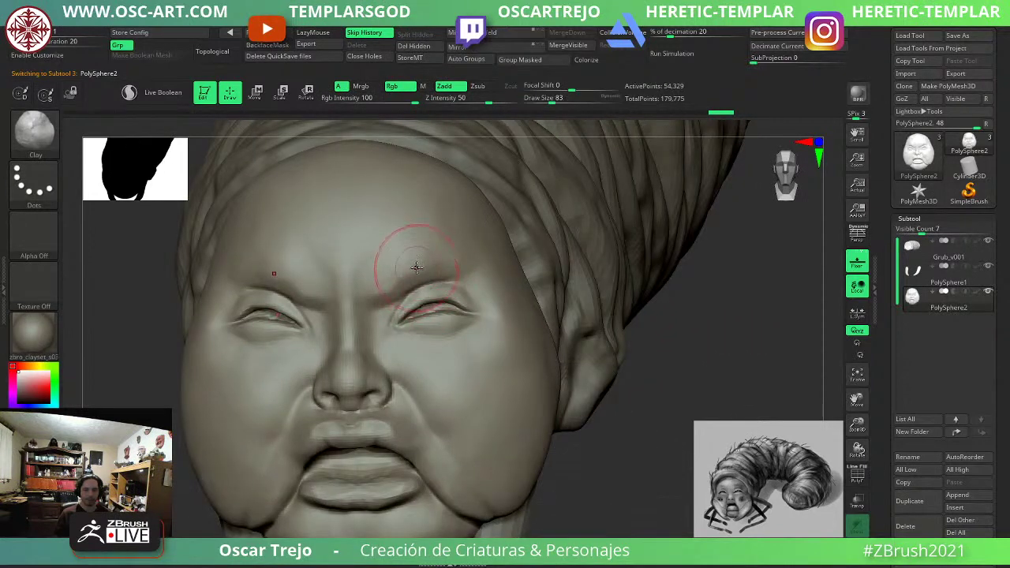
Try building up the outer brows and forehead with the Clay brush at draw sizes 68 to 90.
{"action": "left_click_drag", "start_coordinate": [415, 263], "coordinate": [414, 269]}
{"action": "key", "text": "ctrl+z"}
{"action": "key", "text": "["}
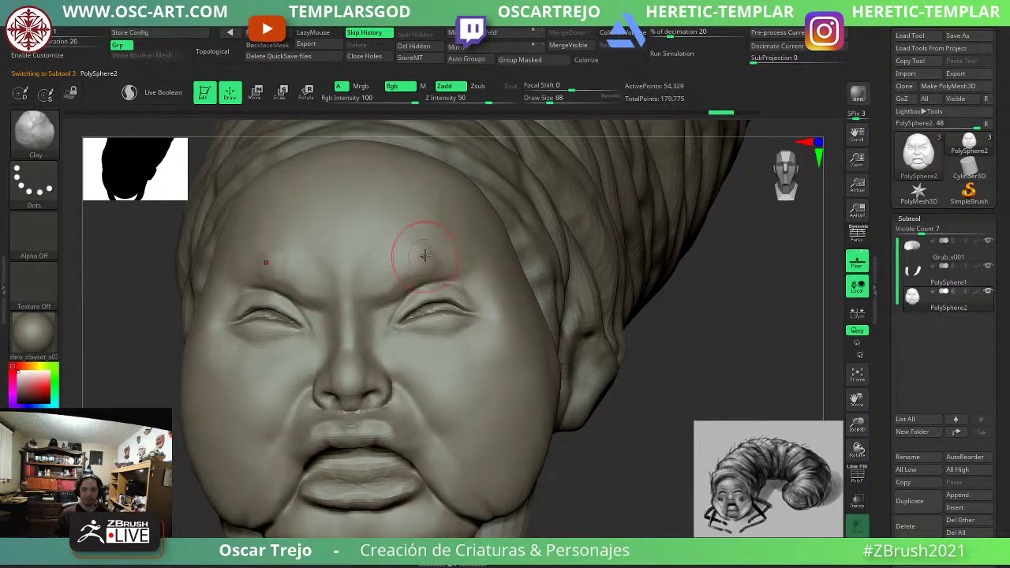
{"action": "left_click_drag", "start_coordinate": [446, 246], "coordinate": [456, 261]}
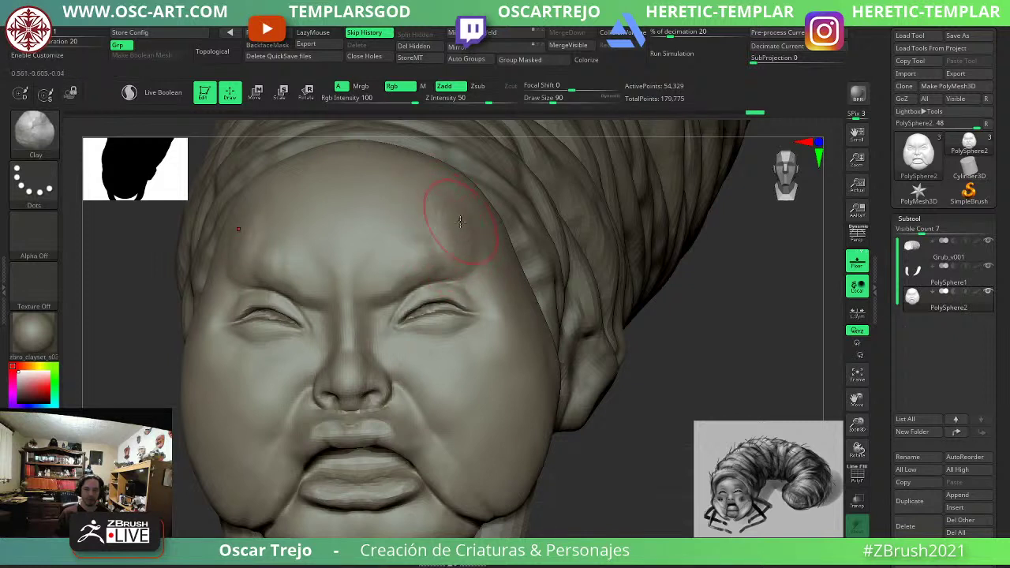
{"action": "left_click_drag", "start_coordinate": [427, 242], "coordinate": [376, 210]}
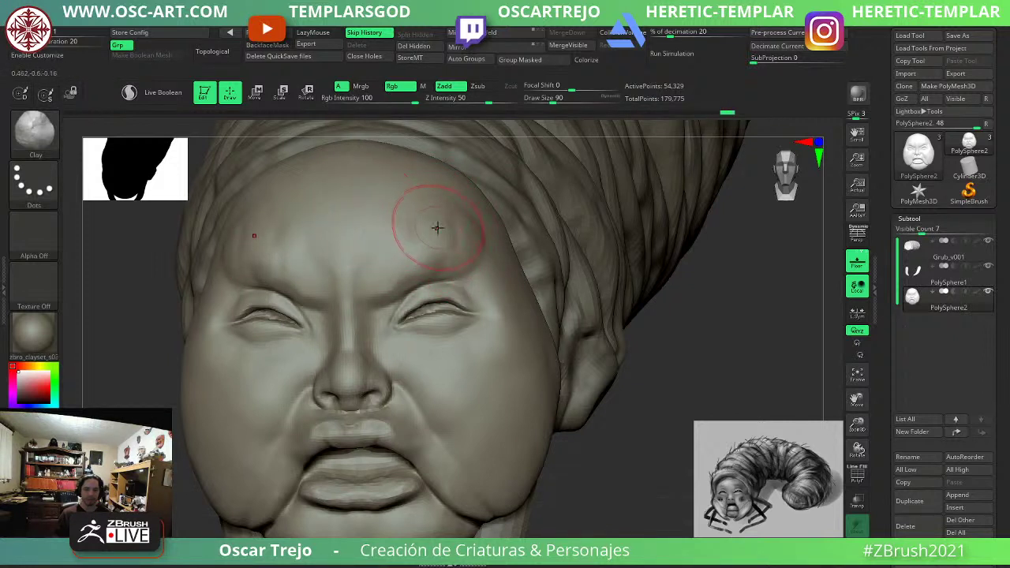
{"action": "mouse_move", "coordinate": [455, 237]}
{"action": "left_mouse_down", "text": "ctrl"}
{"action": "mouse_move", "coordinate": [433, 217]}
{"action": "mouse_move", "coordinate": [430, 227]}
{"action": "mouse_move", "coordinate": [406, 229]}
{"action": "left_mouse_up", "text": "ctrl"}
Undo the Clay strokes on the brows and clear the mask covering the face, accepting the loss of the undo history.
{"action": "key", "text": "ctrl+z"}
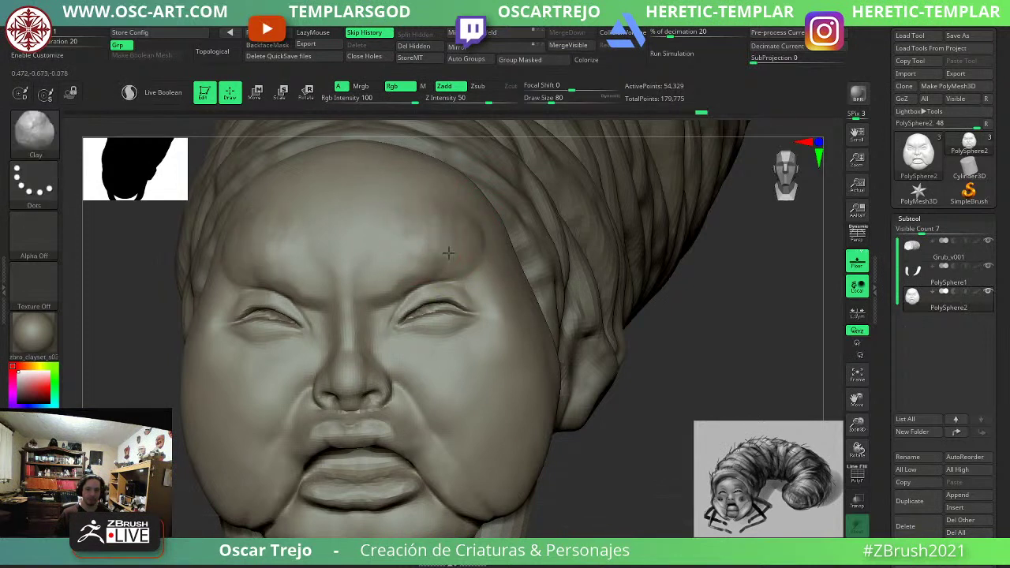
{"action": "key", "text": "ctrl+z"}
{"action": "key", "text": "ctrl+z"}
{"action": "key", "text": "ctrl+z"}
{"action": "key", "text": "ctrl+z"}
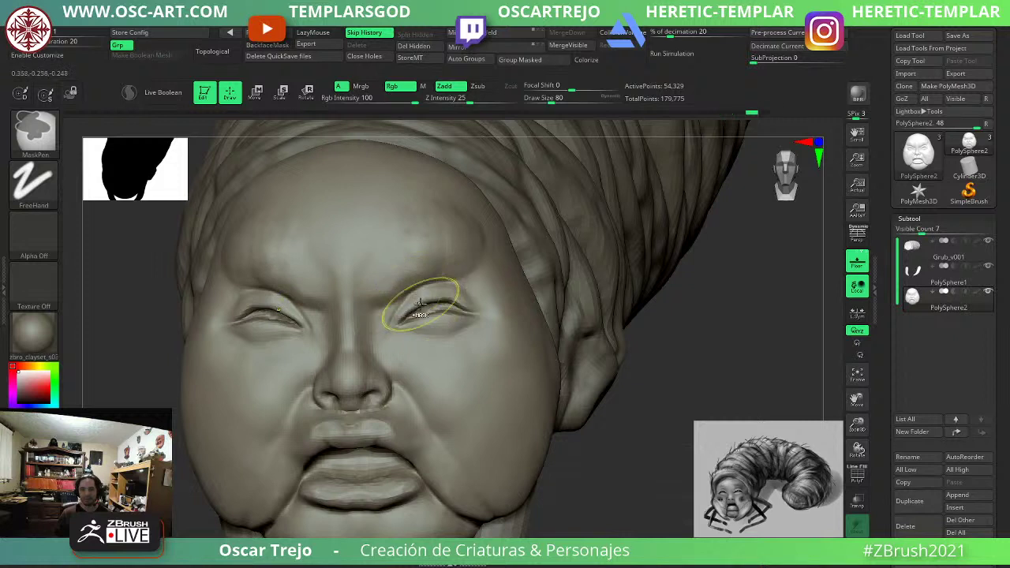
{"action": "key", "text": "ctrl+z"}
{"action": "key", "text": "ctrl+z"}
{"action": "key", "text": "ctrl+z"}
{"action": "key", "text": "ctrl+z"}
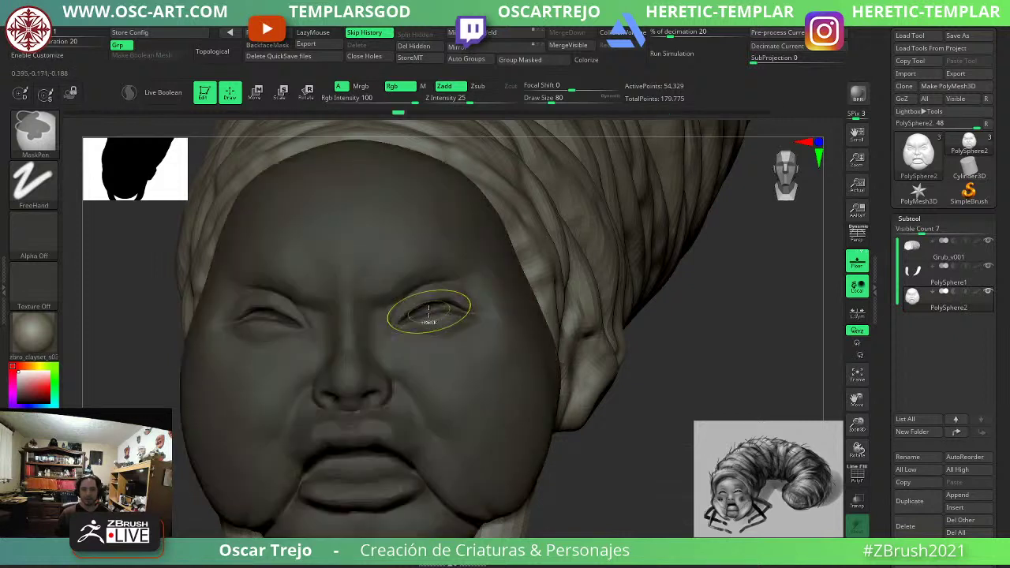
{"action": "key", "text": "ctrl+z"}
{"action": "left_click_drag", "start_coordinate": [103, 376], "coordinate": [140, 383], "text": "ctrl"}
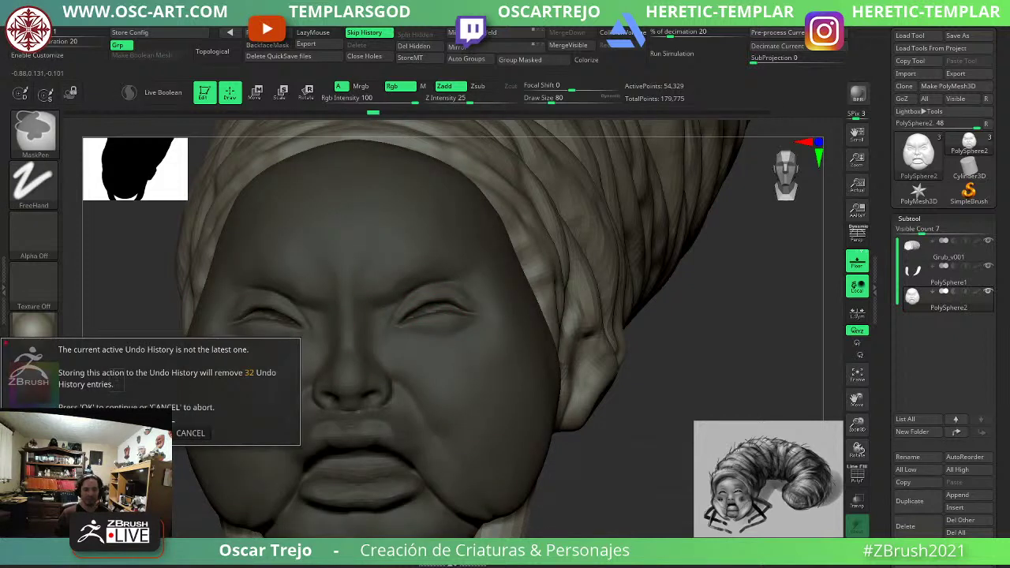
{"action": "left_click", "coordinate": [110, 434]}
Try raising folds above the outer brows and down the cheeks with the Standard brush at draw size 46.
{"action": "key", "text": "s"}
{"action": "left_click", "coordinate": [420, 284]}
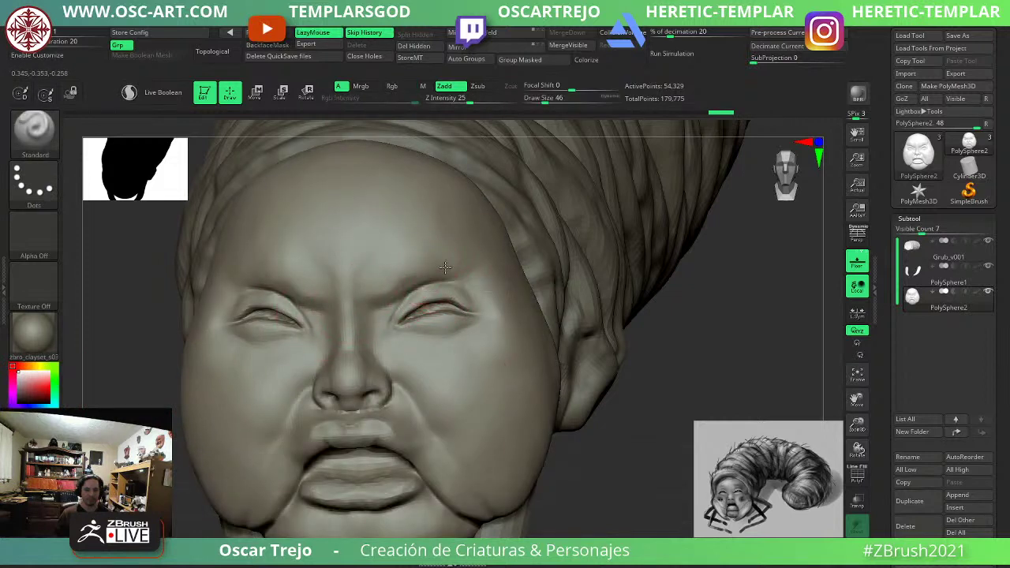
{"action": "left_click_drag", "start_coordinate": [432, 277], "coordinate": [478, 232]}
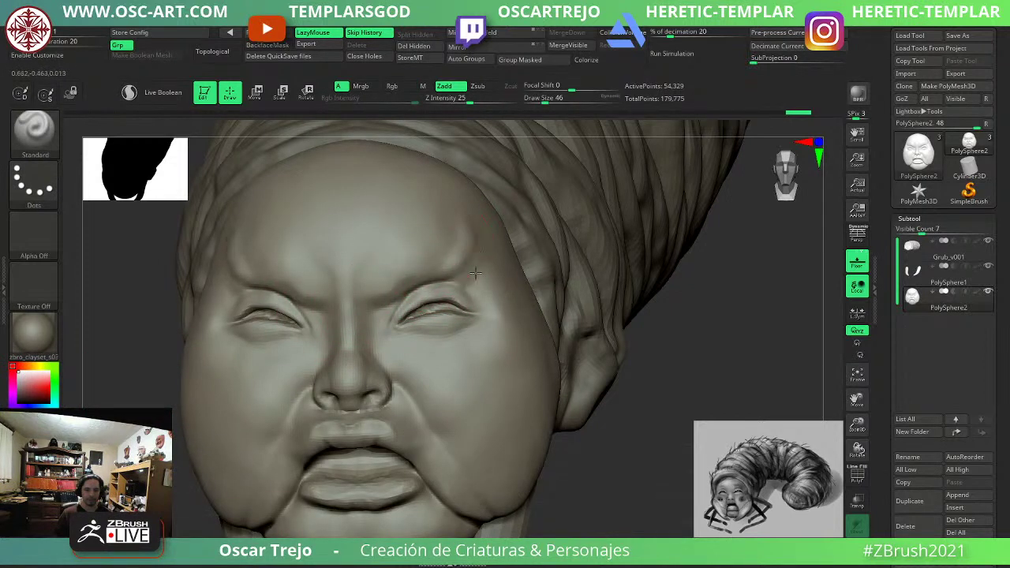
{"action": "left_click_drag", "start_coordinate": [483, 386], "coordinate": [475, 434]}
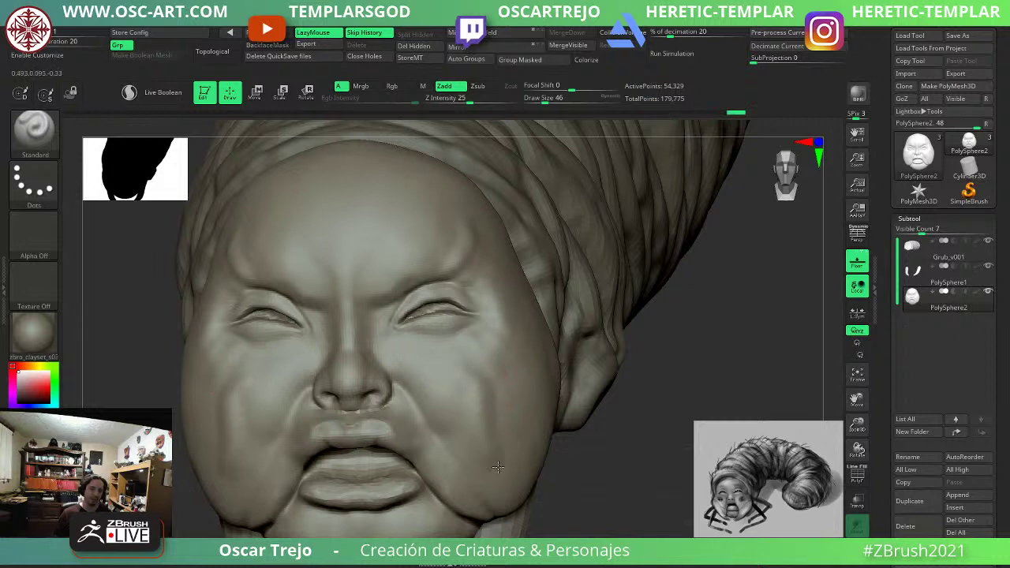
Undo the Standard brush folds on the brows and cheeks.
{"action": "key", "text": "ctrl+z"}
{"action": "key", "text": "ctrl+z"}
{"action": "key", "text": "ctrl+z"}
{"action": "key", "text": "ctrl+z"}
{"action": "key", "text": "ctrl+z"}
{"action": "key", "text": "ctrl+z"}
{"action": "key", "text": "ctrl+z"}
{"action": "key", "text": "ctrl+z"}
{"action": "key", "text": "ctrl+z"}
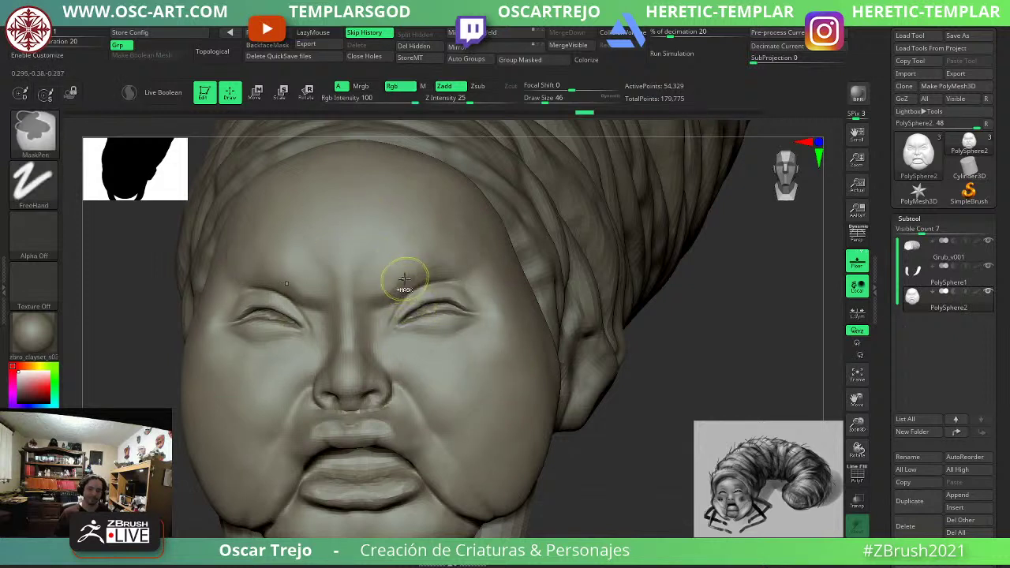
{"action": "key", "text": "ctrl+z"}
{"action": "key", "text": "ctrl+z"}
Build up the frown above the inner brows with the Clay brush.
{"action": "key", "text": "b"}
{"action": "key", "text": "c"}
{"action": "key", "text": "l"}
{"action": "key", "text": "s"}
{"action": "left_click_drag", "start_coordinate": [391, 248], "coordinate": [401, 246]}
{"action": "key", "text": "s"}
{"action": "mouse_move", "coordinate": [412, 210]}
{"action": "left_mouse_down"}
{"action": "mouse_move", "coordinate": [405, 225]}
{"action": "mouse_move", "coordinate": [446, 239]}
{"action": "mouse_move", "coordinate": [413, 275]}
{"action": "mouse_move", "coordinate": [476, 220]}
{"action": "mouse_move", "coordinate": [383, 293]}
{"action": "left_mouse_up"}
Try outlining round shapes on both sides of the forehead with the Standard brush at draw size 31, and undo them.
{"action": "key", "text": "b"}
{"action": "key", "text": "s"}
{"action": "key", "text": "t"}
{"action": "key", "text": "s"}
{"action": "key", "text": "ctrl+z"}
{"action": "left_click_drag", "start_coordinate": [473, 224], "coordinate": [357, 293]}
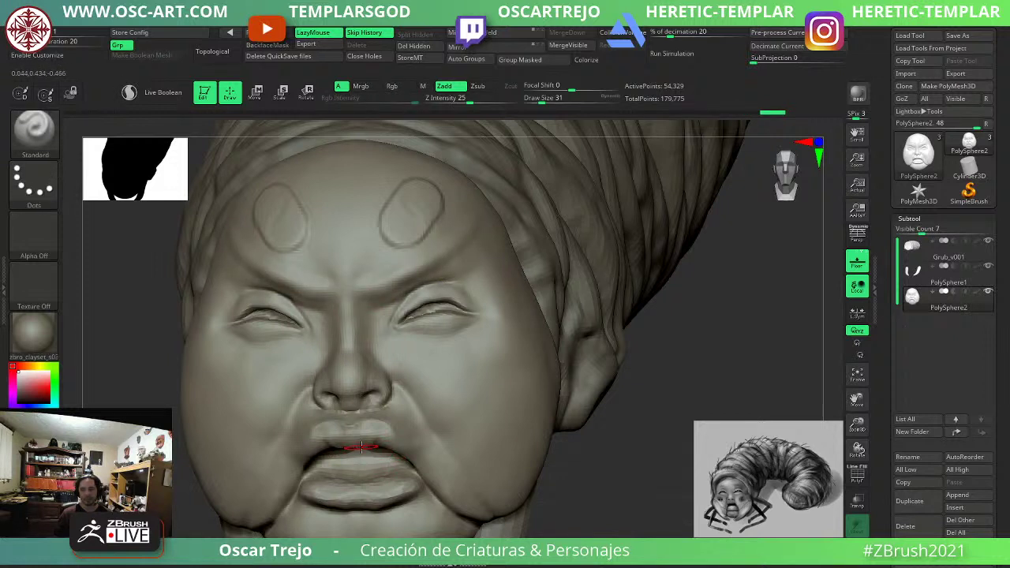
{"action": "key", "text": "ctrl+z"}
{"action": "key", "text": "ctrl+z"}
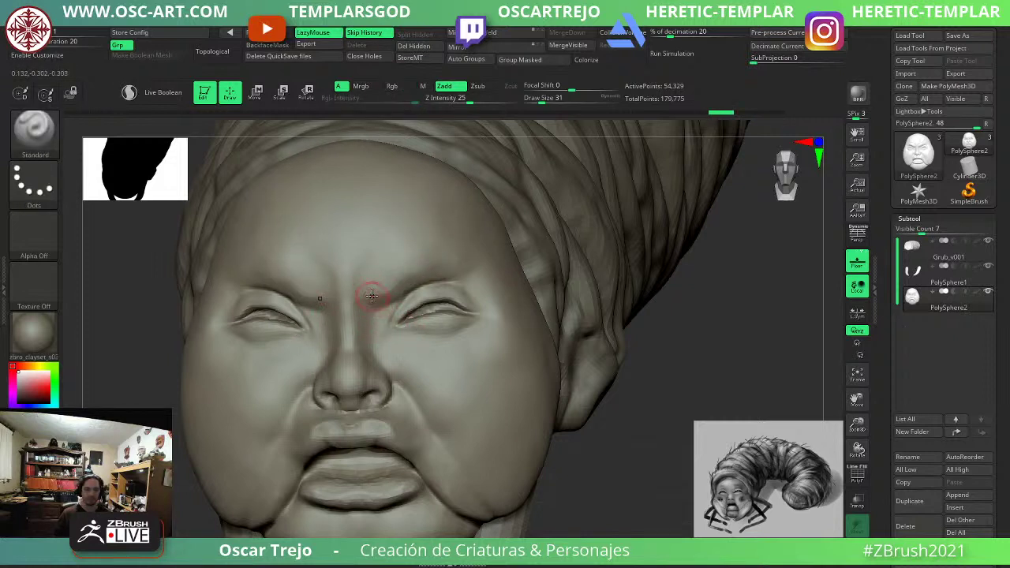
Mark small dots on both cheeks with the mask brush at draw size 8, and clear the mask.
{"action": "key", "text": "s"}
{"action": "left_click_drag", "start_coordinate": [372, 296], "coordinate": [382, 297]}
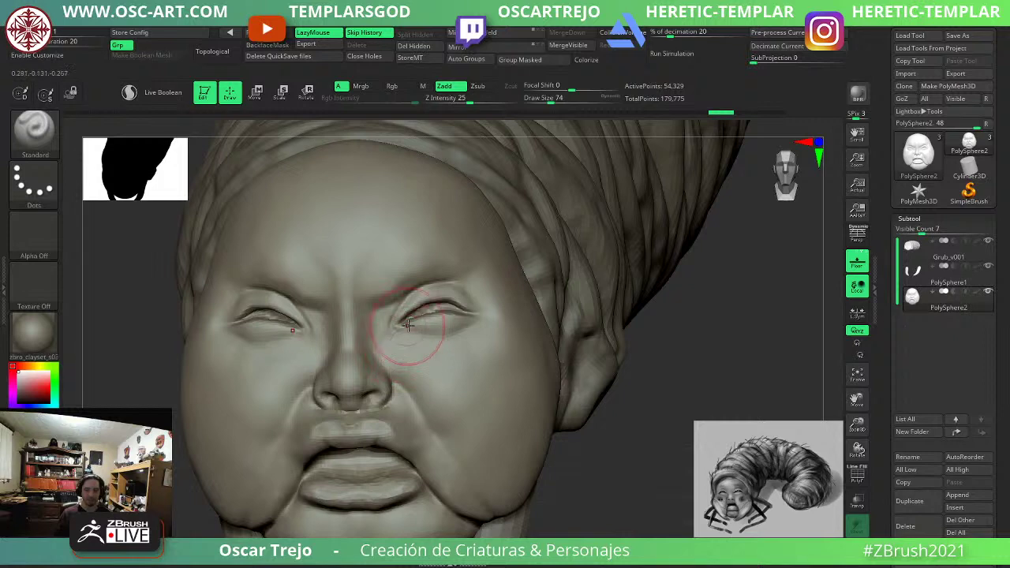
{"action": "key", "text": "s"}
{"action": "left_click_drag", "start_coordinate": [387, 469], "coordinate": [381, 470]}
{"action": "mouse_move", "coordinate": [580, 511]}
{"action": "left_mouse_down", "text": "alt"}
{"action": "mouse_move", "coordinate": [588, 491]}
{"action": "mouse_move", "coordinate": [571, 464]}
{"action": "left_mouse_up", "text": "alt"}
{"action": "key", "text": "s"}
{"action": "left_click_drag", "start_coordinate": [497, 354], "coordinate": [490, 354]}
{"action": "key", "text": "s"}
{"action": "left_click_drag", "start_coordinate": [466, 317], "coordinate": [458, 317]}
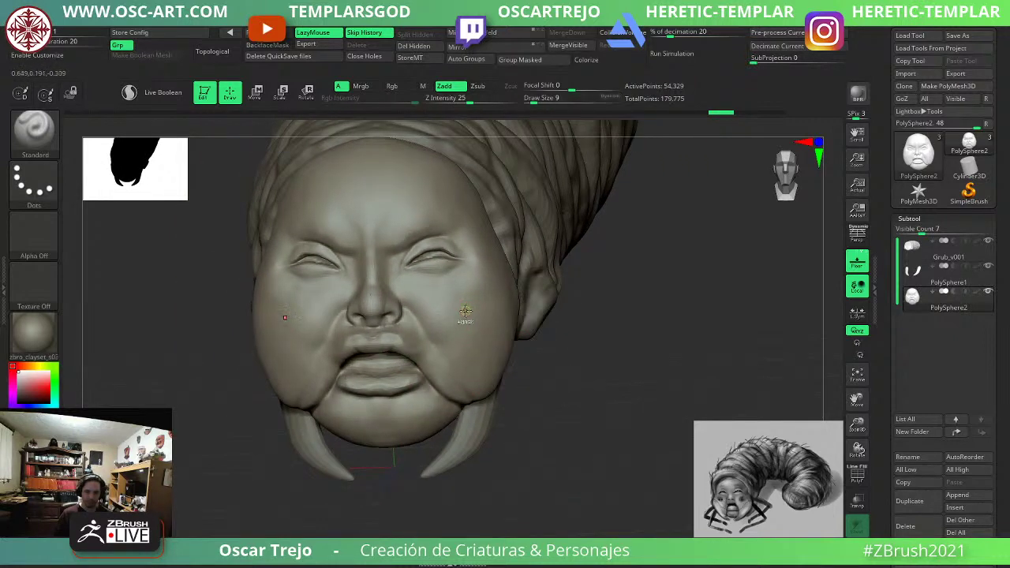
{"action": "left_click", "coordinate": [465, 311], "text": "ctrl"}
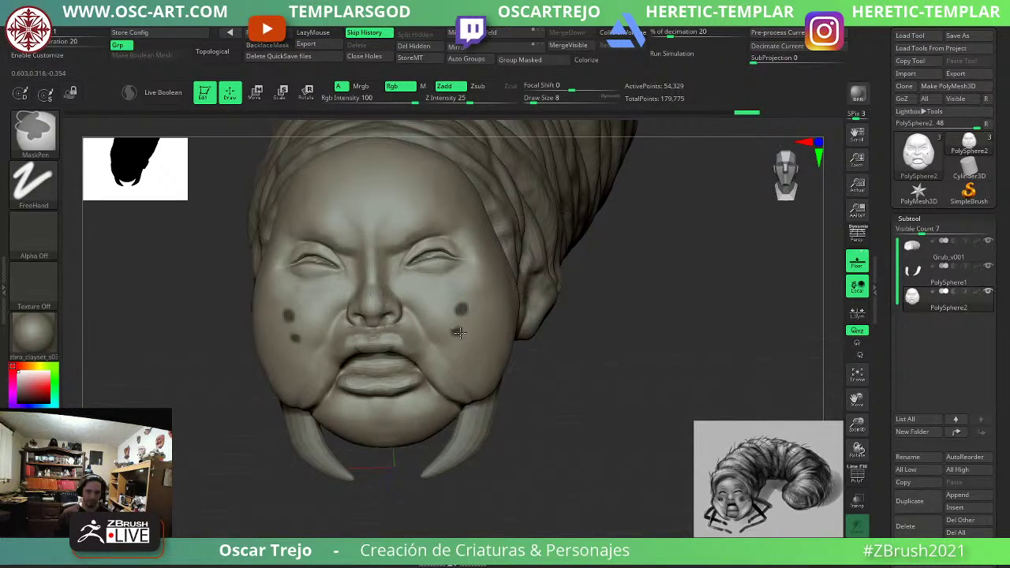
{"action": "mouse_move", "coordinate": [563, 443]}
{"action": "left_mouse_down", "text": "alt"}
{"action": "mouse_move", "coordinate": [573, 413]}
{"action": "mouse_move", "coordinate": [600, 411]}
{"action": "mouse_move", "coordinate": [547, 409]}
{"action": "mouse_move", "coordinate": [603, 409]}
{"action": "left_mouse_up", "text": "alt"}
{"action": "mouse_move", "coordinate": [570, 405]}
{"action": "left_mouse_down", "text": "ctrl"}
{"action": "mouse_move", "coordinate": [553, 409]}
{"action": "mouse_move", "coordinate": [584, 409]}
{"action": "left_mouse_up", "text": "ctrl"}
Choose the Move brush at draw size 492 and tilt the face with the gizmo in side view so the chin juts forward.
{"action": "key", "text": "b"}
{"action": "key", "text": "m"}
{"action": "key", "text": "v"}
{"action": "key", "text": "s"}
{"action": "left_click", "coordinate": [512, 352]}
{"action": "left_click_drag", "start_coordinate": [512, 352], "coordinate": [530, 351]}
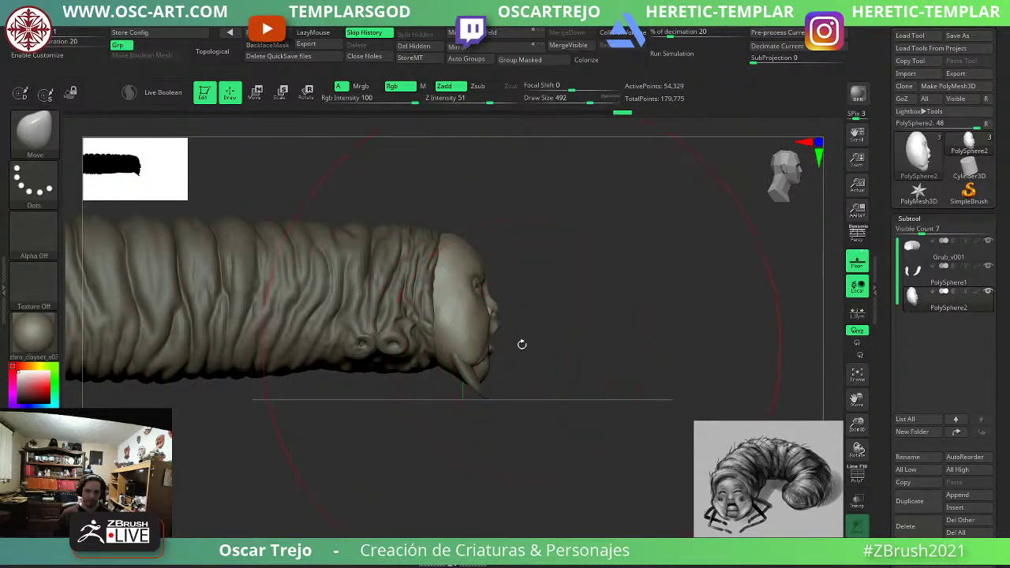
{"action": "key", "text": "w"}
{"action": "mouse_move", "coordinate": [453, 383]}
{"action": "left_mouse_down", "text": "alt"}
{"action": "mouse_move", "coordinate": [469, 338]}
{"action": "mouse_move", "coordinate": [464, 310]}
{"action": "left_mouse_up", "text": "alt"}
{"action": "mouse_move", "coordinate": [511, 284]}
{"action": "left_mouse_down"}
{"action": "mouse_move", "coordinate": [502, 271]}
{"action": "mouse_move", "coordinate": [512, 259]}
{"action": "mouse_move", "coordinate": [546, 273]}
{"action": "mouse_move", "coordinate": [521, 278]}
{"action": "left_mouse_up"}
{"action": "key", "text": "q"}
Try reworking the inside of the open mouth from below with a smaller brush, and undo the change.
{"action": "key", "text": "s"}
{"action": "mouse_move", "coordinate": [594, 384]}
{"action": "left_mouse_down"}
{"action": "mouse_move", "coordinate": [562, 389]}
{"action": "mouse_move", "coordinate": [595, 407]}
{"action": "mouse_move", "coordinate": [598, 477]}
{"action": "left_mouse_up"}
{"action": "key", "text": "s"}
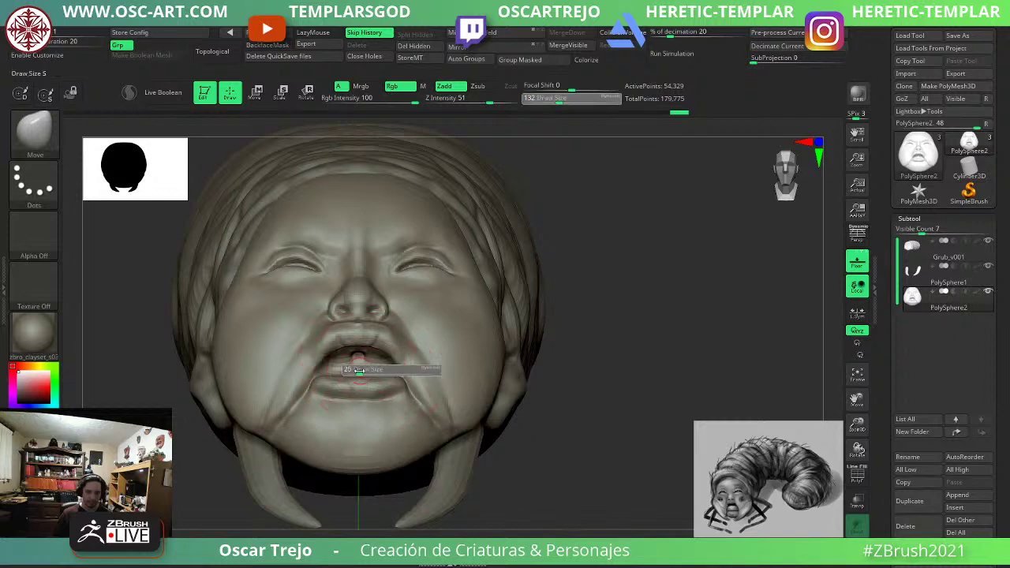
{"action": "key", "text": "b"}
{"action": "key", "text": "c"}
{"action": "key", "text": "l"}
{"action": "left_click_drag", "start_coordinate": [366, 369], "coordinate": [360, 361]}
{"action": "key", "text": "s"}
{"action": "left_click_drag", "start_coordinate": [671, 356], "coordinate": [206, 422]}
{"action": "key", "text": "ctrl+z"}
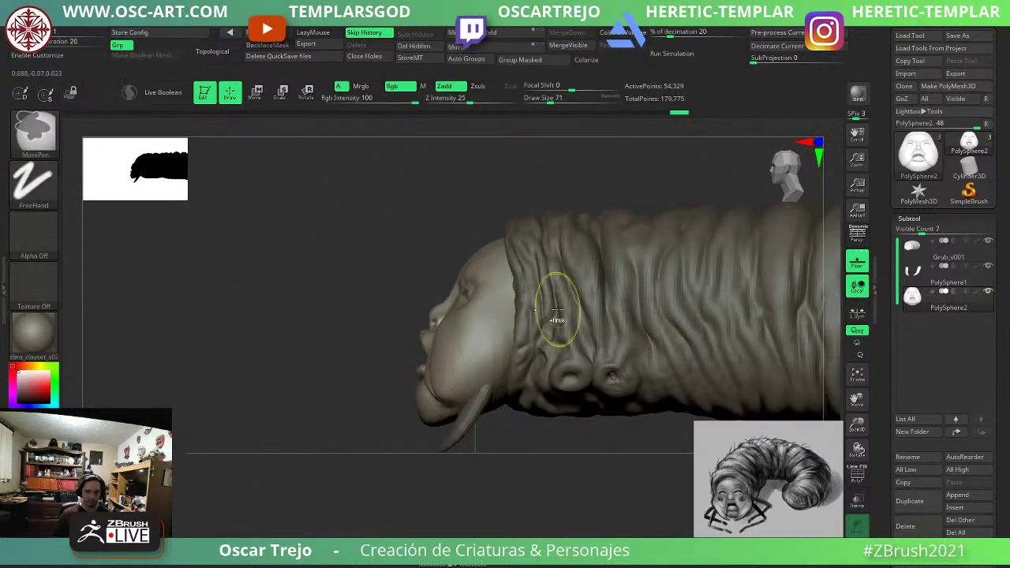
Adjust the tilt of the face against the body with the gizmo in side view.
{"action": "key", "text": "w"}
{"action": "left_click_drag", "start_coordinate": [522, 314], "coordinate": [519, 305]}
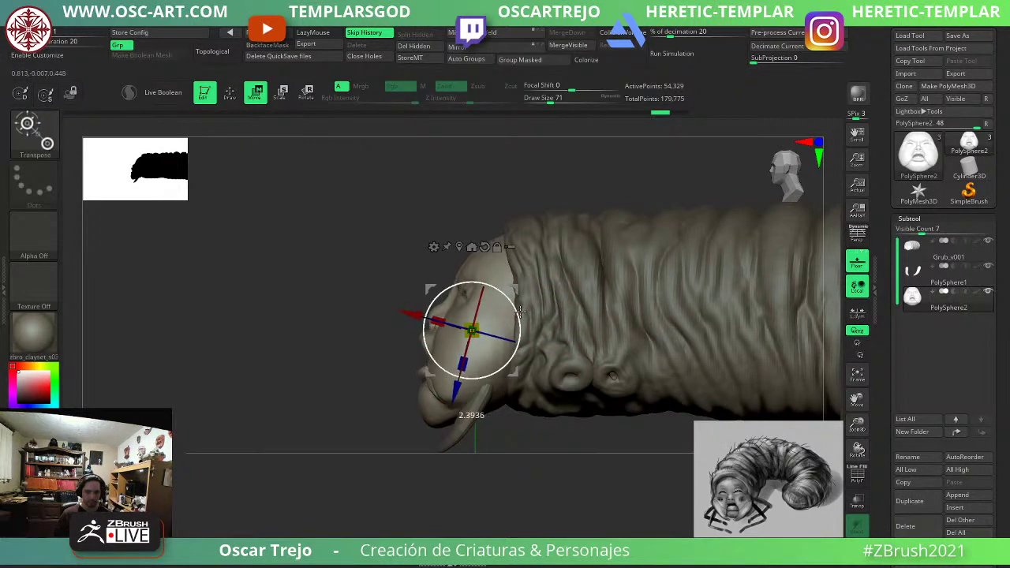
{"action": "key", "text": "q"}
{"action": "mouse_move", "coordinate": [324, 347]}
{"action": "left_mouse_down"}
{"action": "mouse_move", "coordinate": [408, 381]}
{"action": "mouse_move", "coordinate": [313, 451]}
{"action": "mouse_move", "coordinate": [323, 481]}
{"action": "left_mouse_up"}
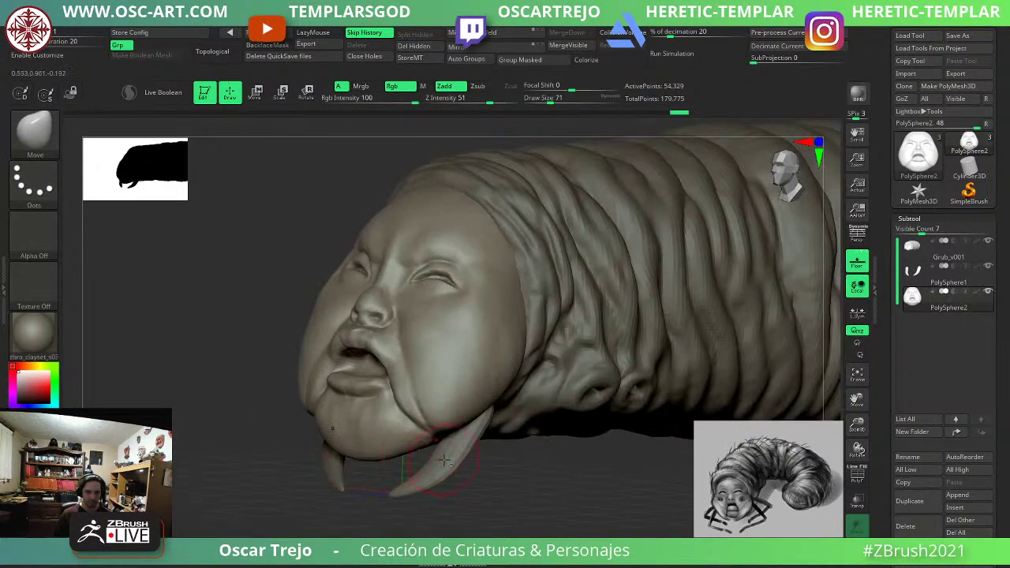
Make the fangs the active subtool and rotate them with the gizmo in side view.
{"action": "left_click", "coordinate": [447, 462], "text": "alt"}
{"action": "left_click_drag", "start_coordinate": [494, 487], "coordinate": [466, 482], "text": "shift"}
{"action": "key", "text": "w"}
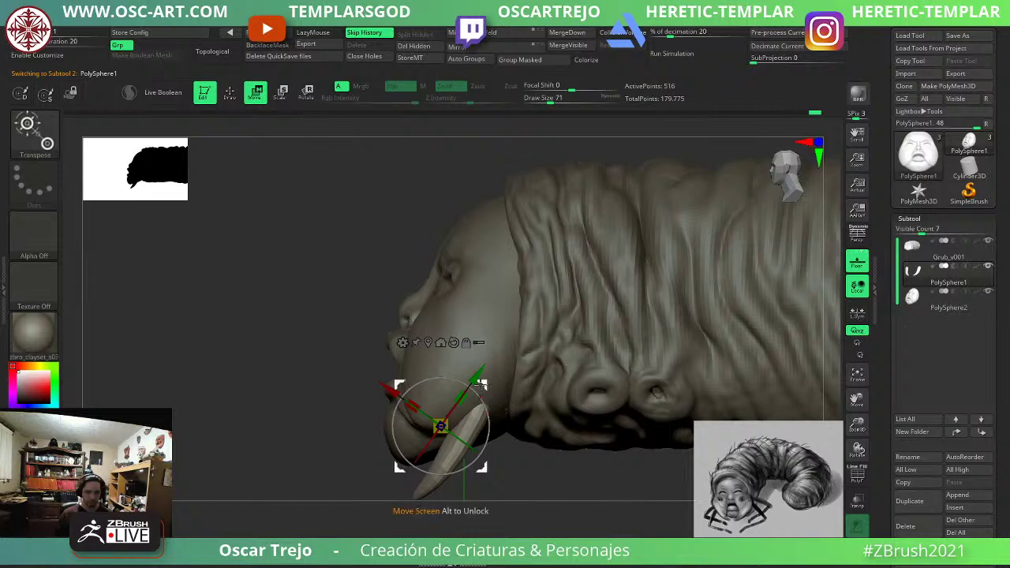
{"action": "mouse_move", "coordinate": [484, 385]}
{"action": "left_mouse_down"}
{"action": "mouse_move", "coordinate": [462, 416]}
{"action": "mouse_move", "coordinate": [470, 404]}
{"action": "left_mouse_up"}
{"action": "key", "text": "q"}
{"action": "mouse_move", "coordinate": [314, 448]}
{"action": "left_mouse_down"}
{"action": "mouse_move", "coordinate": [333, 442]}
{"action": "mouse_move", "coordinate": [387, 479]}
{"action": "left_mouse_up"}
{"action": "mouse_move", "coordinate": [470, 509]}
{"action": "left_mouse_down", "text": "alt"}
{"action": "mouse_move", "coordinate": [480, 482]}
{"action": "mouse_move", "coordinate": [463, 514]}
{"action": "mouse_move", "coordinate": [439, 505]}
{"action": "left_mouse_up", "text": "alt"}
Reset the gizmo's orientation, centre it on the unmasked mesh and reposition the fangs under the jaw.
{"action": "key", "text": "w"}
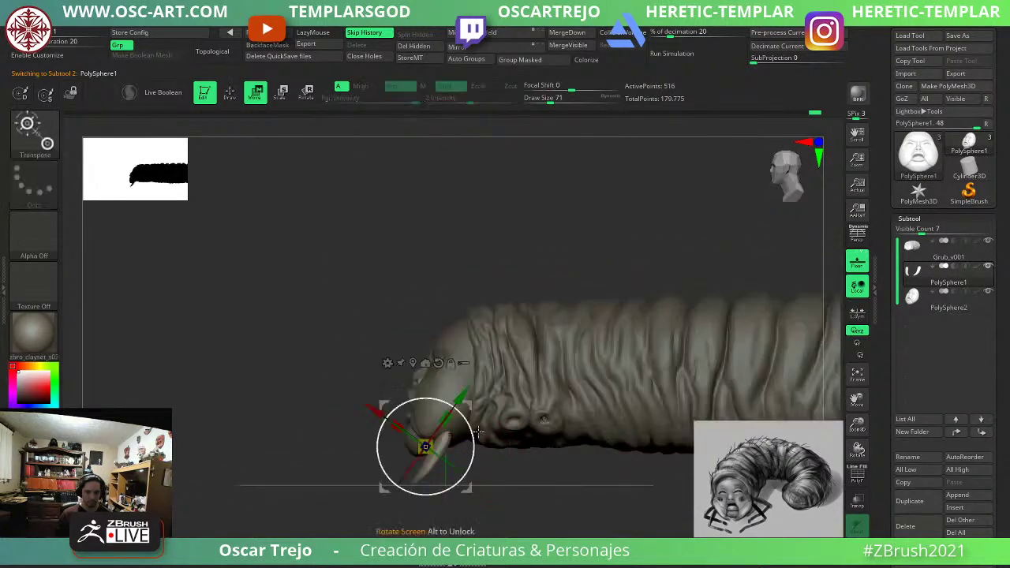
{"action": "left_click", "coordinate": [438, 364]}
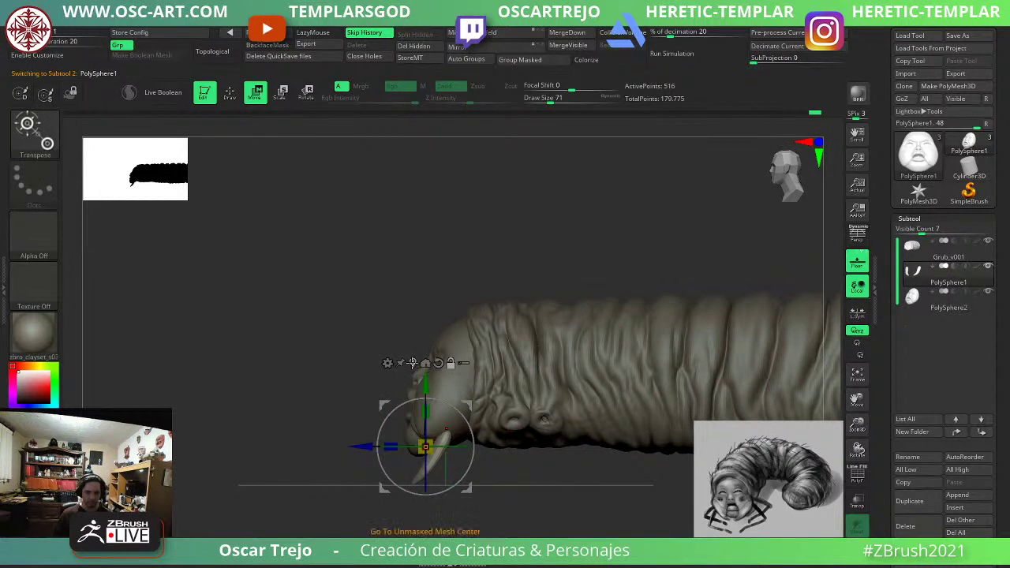
{"action": "left_click", "coordinate": [413, 364]}
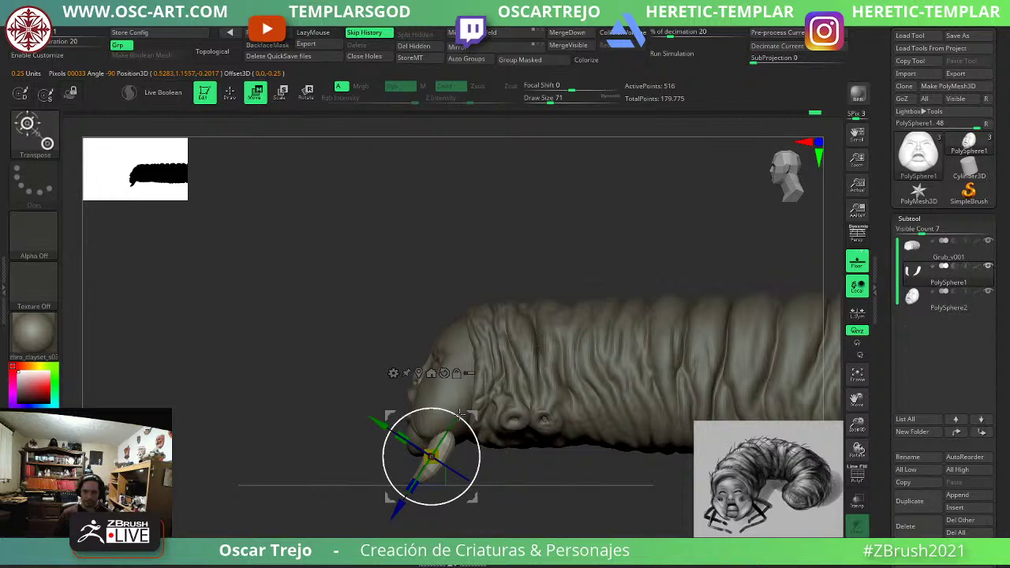
Shape the curved fangs with the Move brush at draw sizes 132 and 77.
{"action": "key", "text": "q"}
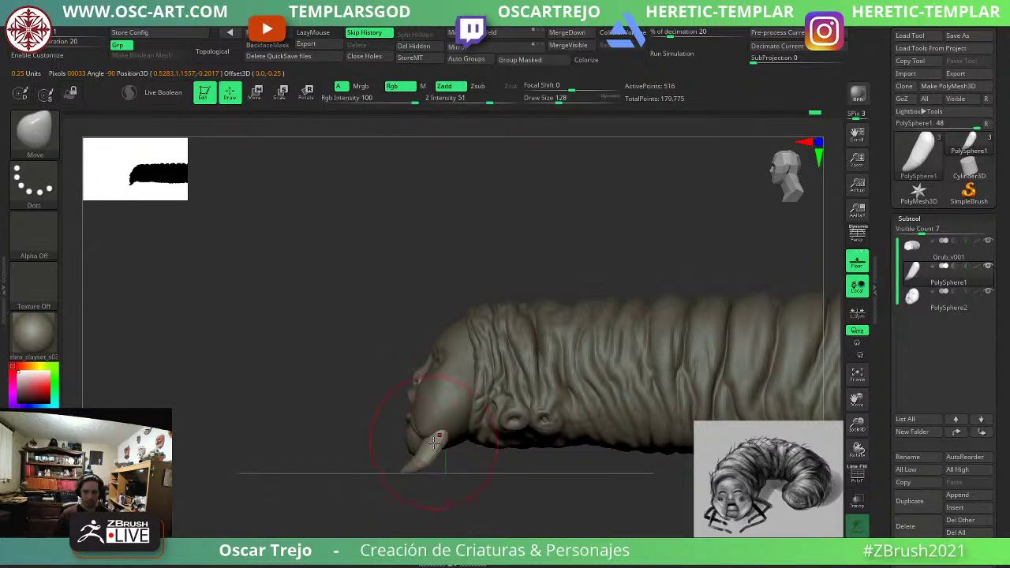
{"action": "left_click_drag", "start_coordinate": [365, 494], "coordinate": [481, 499]}
{"action": "mouse_move", "coordinate": [527, 458]}
{"action": "left_mouse_down"}
{"action": "mouse_move", "coordinate": [514, 469]}
{"action": "mouse_move", "coordinate": [508, 428]}
{"action": "mouse_move", "coordinate": [471, 449]}
{"action": "left_mouse_up"}
{"action": "key", "text": "s"}
{"action": "left_click_drag", "start_coordinate": [415, 433], "coordinate": [416, 433]}
{"action": "left_click_drag", "start_coordinate": [397, 428], "coordinate": [384, 443]}
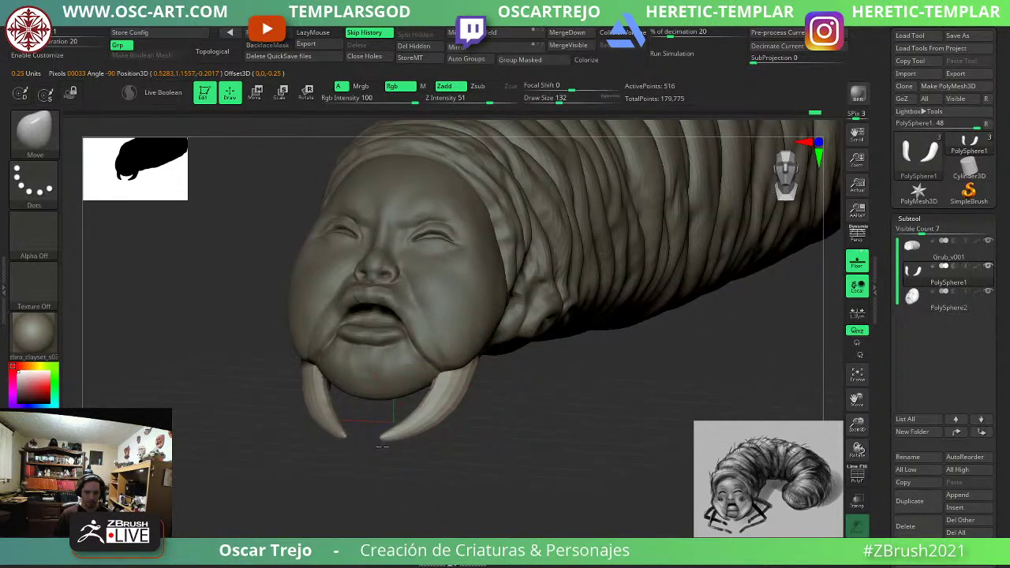
{"action": "mouse_move", "coordinate": [471, 442]}
{"action": "left_mouse_down"}
{"action": "mouse_move", "coordinate": [453, 408]}
{"action": "mouse_move", "coordinate": [531, 452]}
{"action": "mouse_move", "coordinate": [551, 440]}
{"action": "mouse_move", "coordinate": [473, 442]}
{"action": "mouse_move", "coordinate": [516, 439]}
{"action": "mouse_move", "coordinate": [491, 428]}
{"action": "left_mouse_up"}
{"action": "key", "text": "shift+f"}
{"action": "key", "text": "shift+f"}
{"action": "key", "text": "s"}
{"action": "left_click_drag", "start_coordinate": [494, 424], "coordinate": [485, 423]}
{"action": "left_click_drag", "start_coordinate": [473, 464], "coordinate": [502, 457]}
Pull a small pointed spur from the inner edge of each fang with the SnakeHook brush.
{"action": "key", "text": "b"}
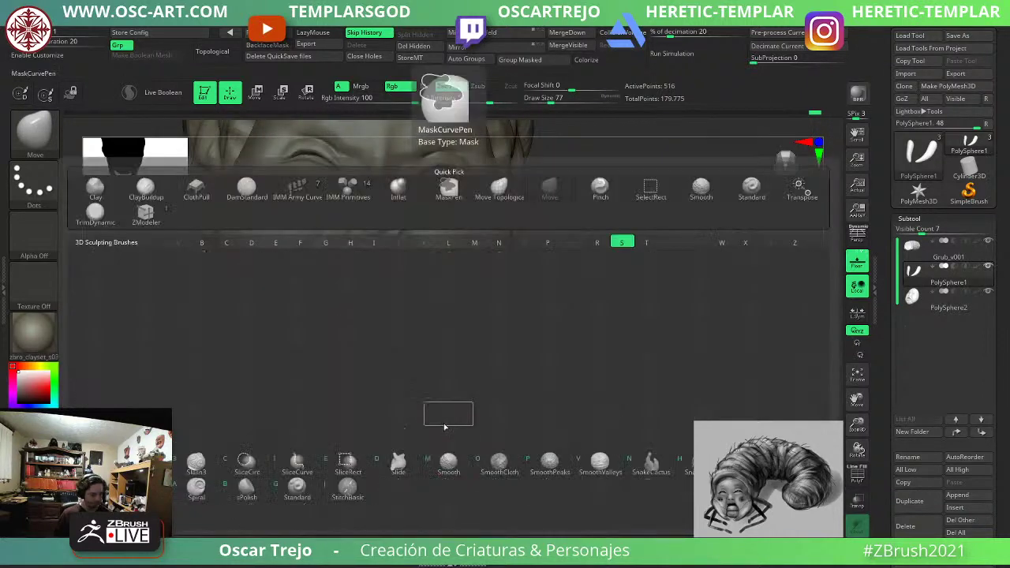
{"action": "key", "text": "s"}
{"action": "key", "text": "h"}
{"action": "key", "text": "s"}
{"action": "mouse_move", "coordinate": [415, 403]}
{"action": "left_mouse_down"}
{"action": "mouse_move", "coordinate": [391, 400]}
{"action": "mouse_move", "coordinate": [459, 383]}
{"action": "left_mouse_up"}
{"action": "key", "text": "s"}
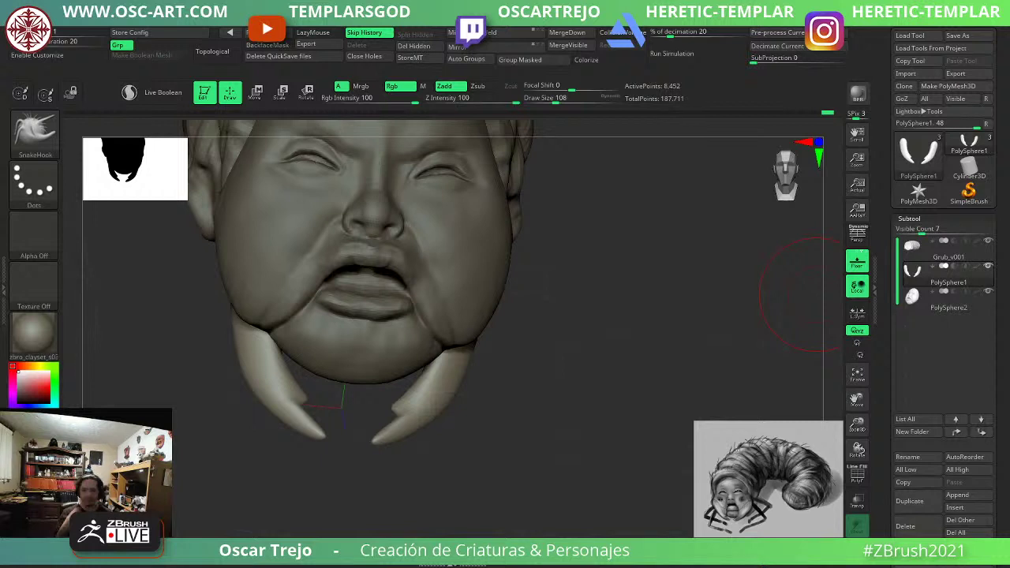
{"action": "left_click_drag", "start_coordinate": [536, 392], "coordinate": [527, 382]}
Make the face the active subtool and fill the open mouth with a rounded tongue using the Clay brush at draw size 68.
{"action": "left_click", "coordinate": [395, 324], "text": "alt"}
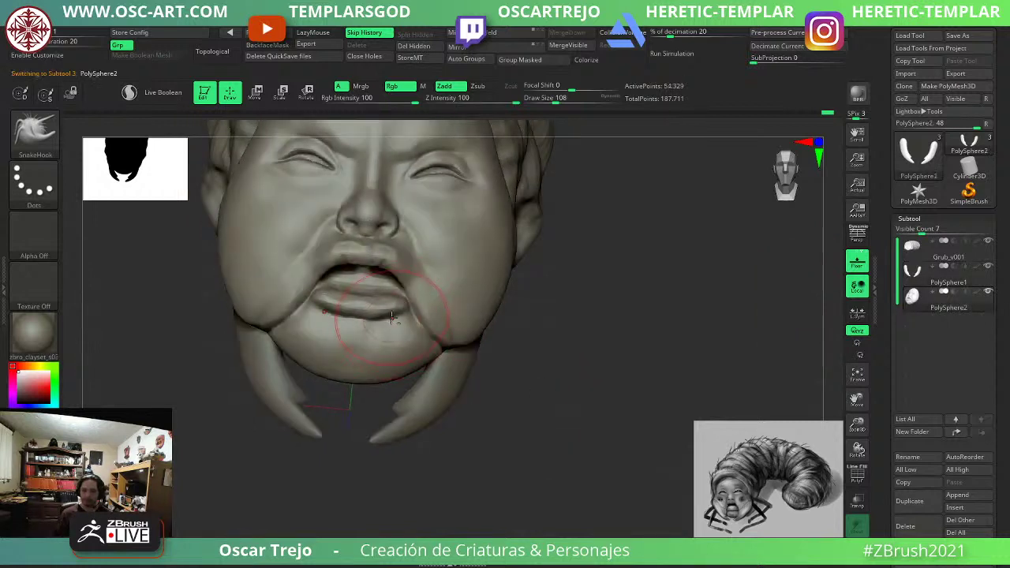
{"action": "key", "text": "b"}
{"action": "key", "text": "c"}
{"action": "key", "text": "l"}
{"action": "key", "text": "s"}
{"action": "mouse_move", "coordinate": [375, 288]}
{"action": "left_mouse_down"}
{"action": "mouse_move", "coordinate": [386, 278]}
{"action": "mouse_move", "coordinate": [374, 278]}
{"action": "mouse_move", "coordinate": [392, 284]}
{"action": "mouse_move", "coordinate": [354, 279]}
{"action": "mouse_move", "coordinate": [395, 285]}
{"action": "left_mouse_up"}
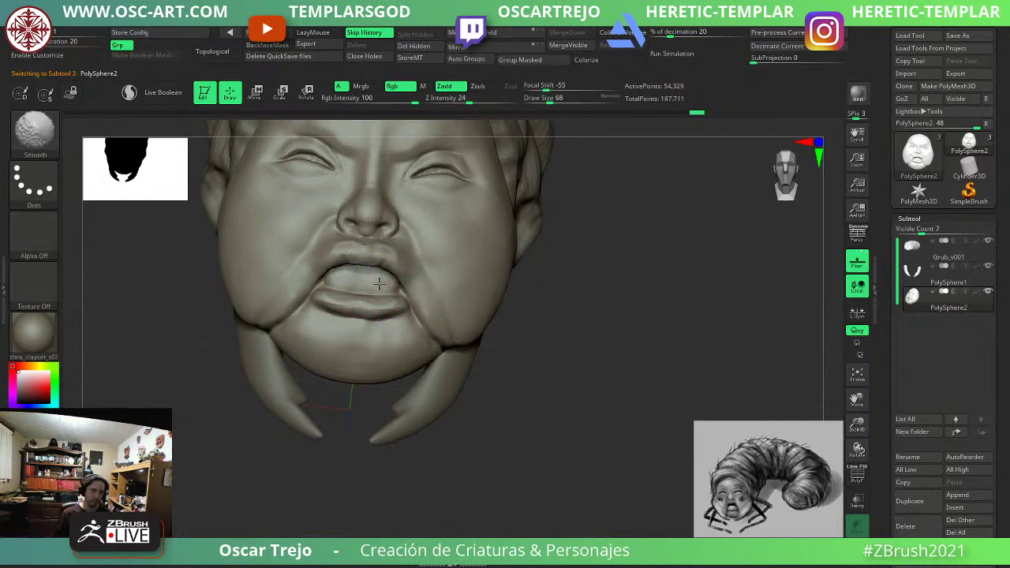
{"action": "mouse_move", "coordinate": [510, 421]}
{"action": "left_mouse_down", "text": "alt"}
{"action": "mouse_move", "coordinate": [489, 396]}
{"action": "mouse_move", "coordinate": [495, 401]}
{"action": "left_mouse_up", "text": "alt"}
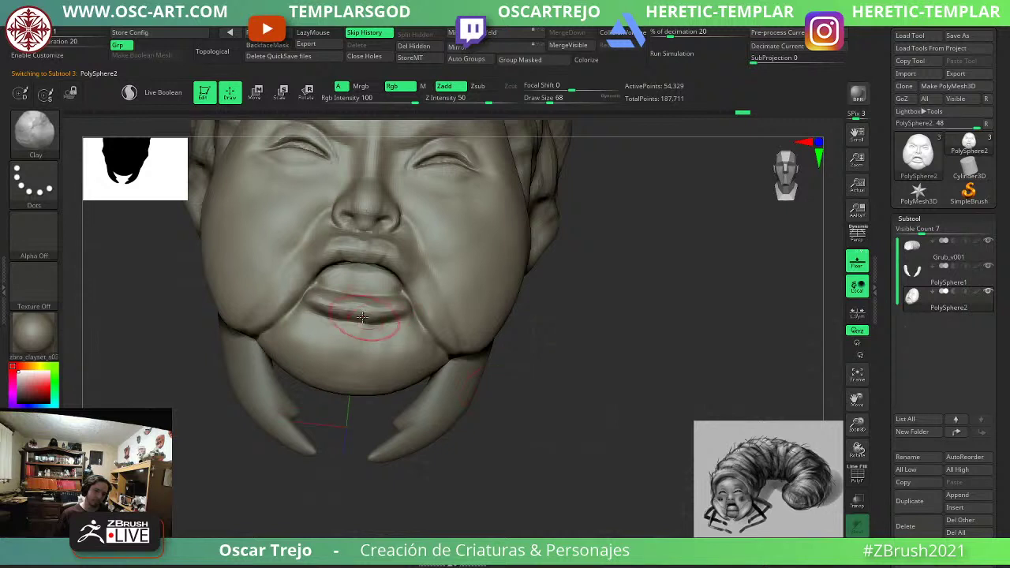
Flatten the lower lip and the area just beneath it with the TrimDynamic brush at draw size 59.
{"action": "key", "text": "b"}
{"action": "key", "text": "t"}
{"action": "key", "text": "d"}
{"action": "mouse_move", "coordinate": [336, 301]}
{"action": "left_mouse_down"}
{"action": "mouse_move", "coordinate": [327, 299]}
{"action": "mouse_move", "coordinate": [387, 314]}
{"action": "mouse_move", "coordinate": [323, 317]}
{"action": "left_mouse_up"}
{"action": "key", "text": "bracketleft"}
{"action": "key", "text": "bracketleft"}
{"action": "key", "text": "bracketleft"}
{"action": "key", "text": "bracketleft"}
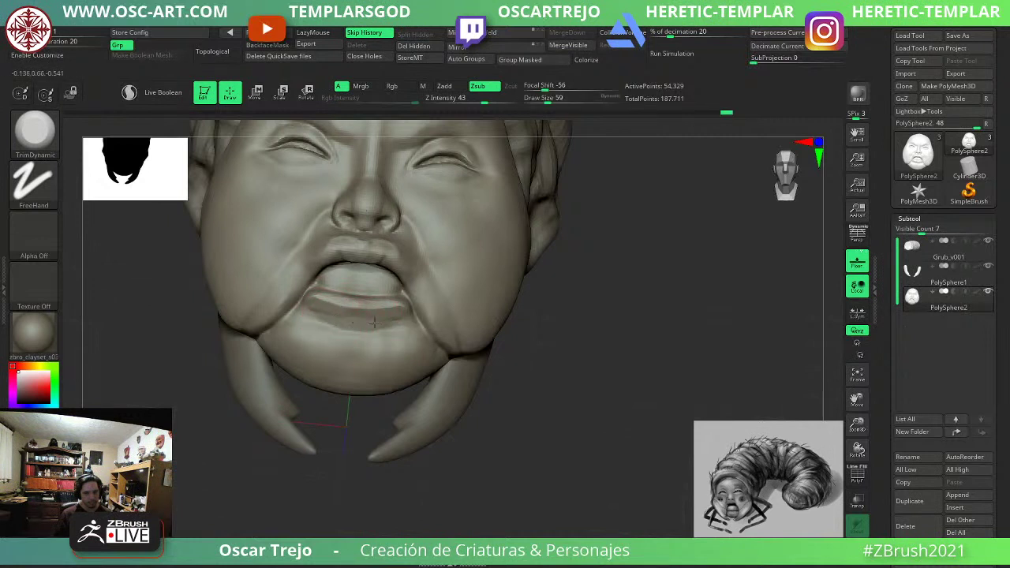
{"action": "left_click_drag", "start_coordinate": [394, 320], "coordinate": [371, 322]}
Flatten planes across the chin with the TrimDynamic brush at draw size 94.
{"action": "key", "text": "s"}
{"action": "left_click_drag", "start_coordinate": [347, 360], "coordinate": [414, 364]}
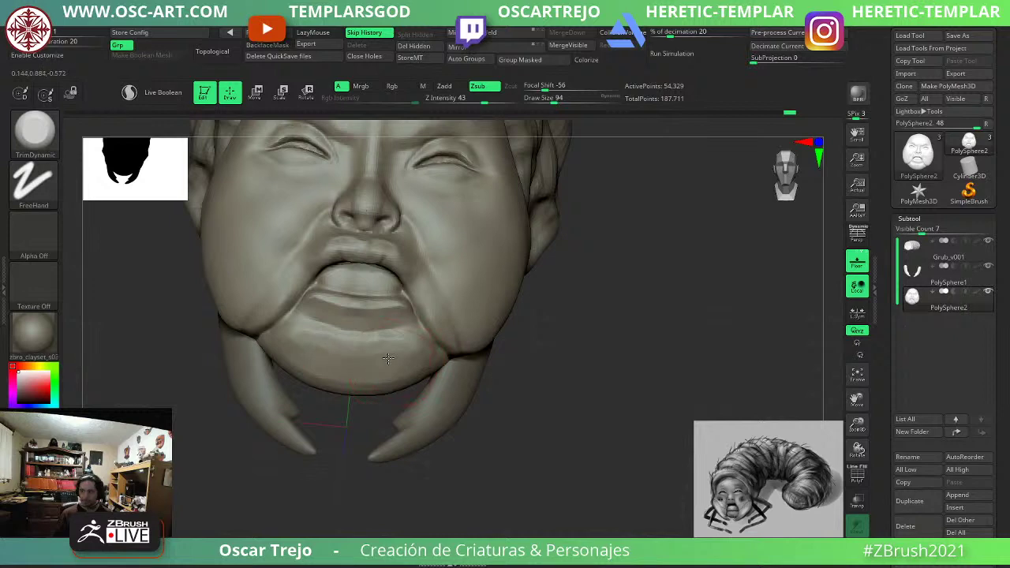
{"action": "left_click_drag", "start_coordinate": [372, 373], "coordinate": [386, 377]}
{"action": "mouse_move", "coordinate": [513, 395]}
{"action": "left_mouse_down", "text": "alt"}
{"action": "mouse_move", "coordinate": [564, 416]}
{"action": "mouse_move", "coordinate": [545, 407]}
{"action": "mouse_move", "coordinate": [552, 415]}
{"action": "left_mouse_up", "text": "alt"}
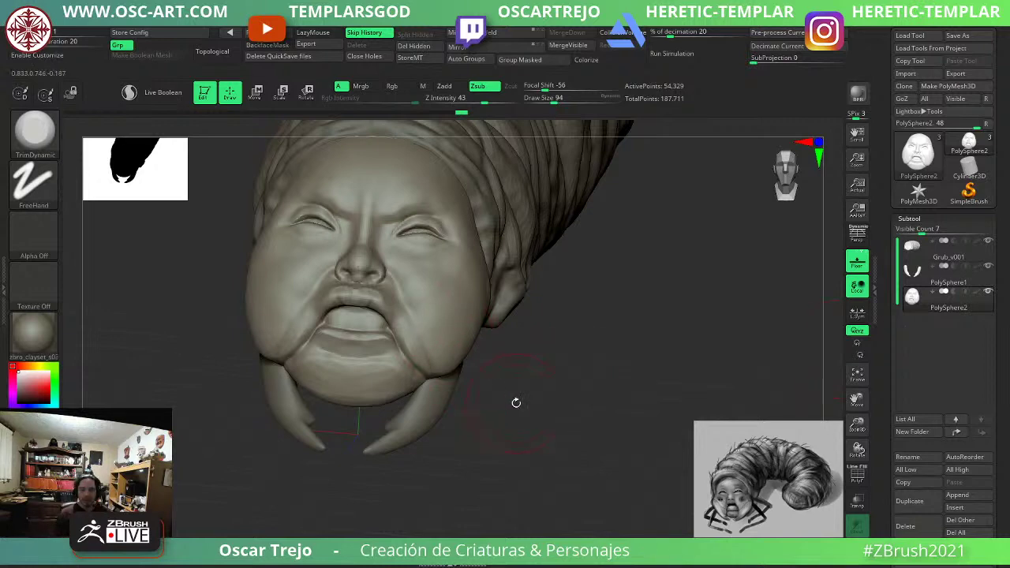
Switch to the reference board and examine the beetle and grub head photos, focusing on the mandibles.
{"action": "left_click_drag", "start_coordinate": [513, 401], "coordinate": [550, 420]}
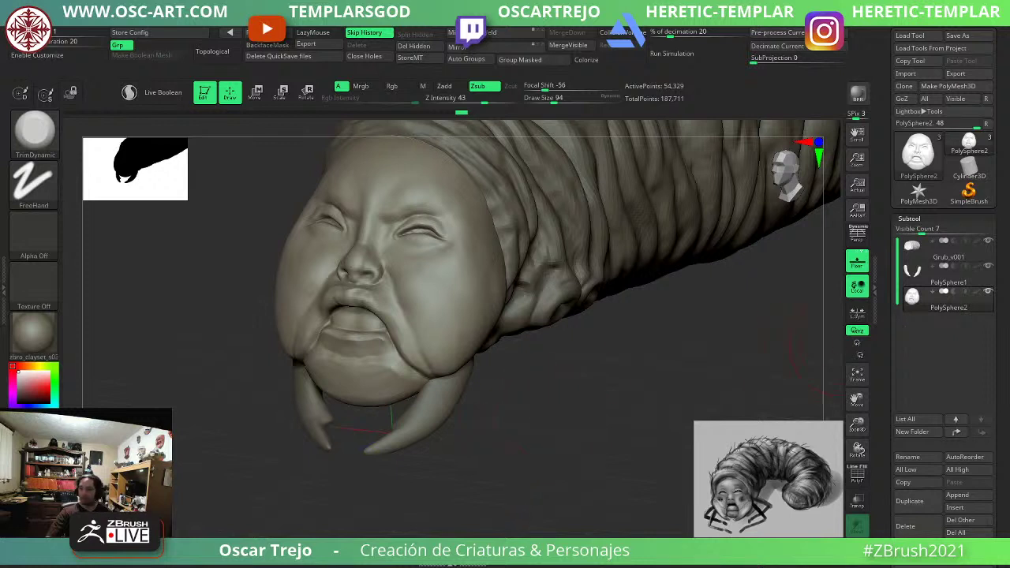
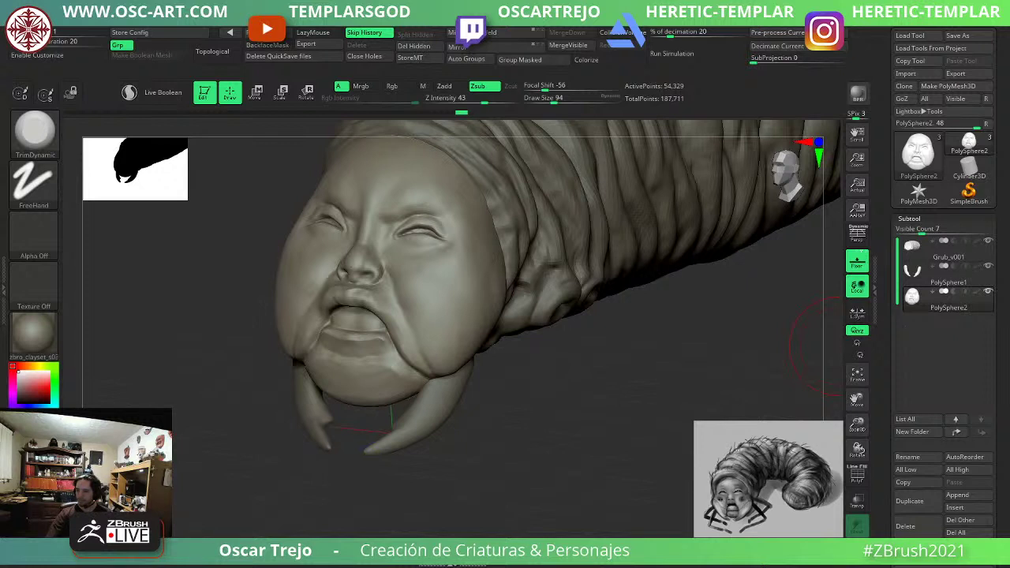
{"action": "key", "text": "alt+Tab"}
{"action": "scroll", "coordinate": [209, 222], "scroll_direction": "down", "scroll_amount": 2}
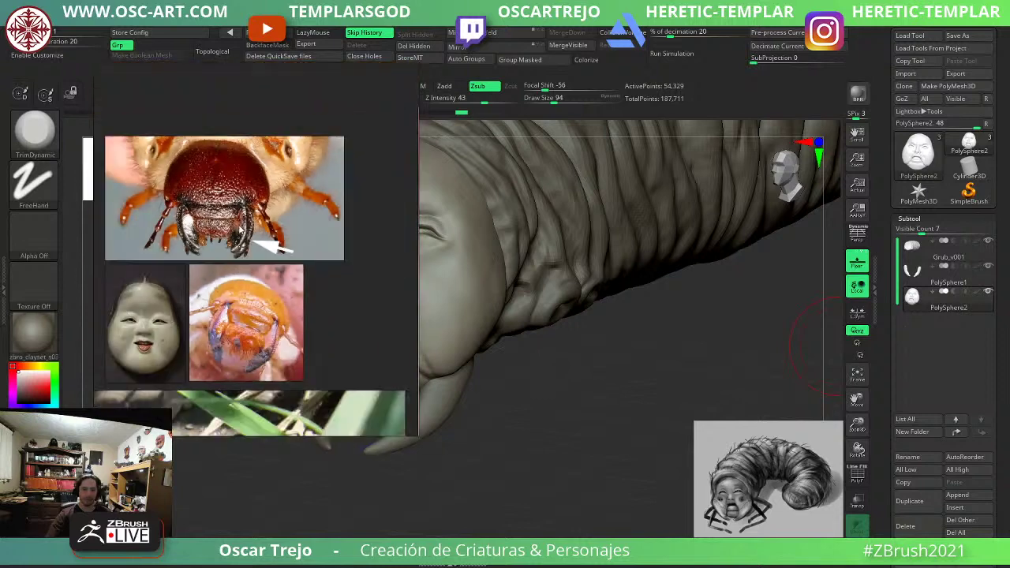
{"action": "middle_click_drag", "start_coordinate": [243, 252], "coordinate": [313, 220]}
{"action": "mouse_move", "coordinate": [274, 247]}
{"action": "middle_mouse_down"}
{"action": "mouse_move", "coordinate": [311, 226]}
{"action": "mouse_move", "coordinate": [283, 235]}
{"action": "mouse_move", "coordinate": [337, 249]}
{"action": "middle_mouse_up"}
{"action": "scroll", "coordinate": [337, 250], "scroll_direction": "down", "scroll_amount": 2}
{"action": "middle_click_drag", "start_coordinate": [400, 237], "coordinate": [296, 212]}
{"action": "scroll", "coordinate": [287, 178], "scroll_direction": "up", "scroll_amount": 4}
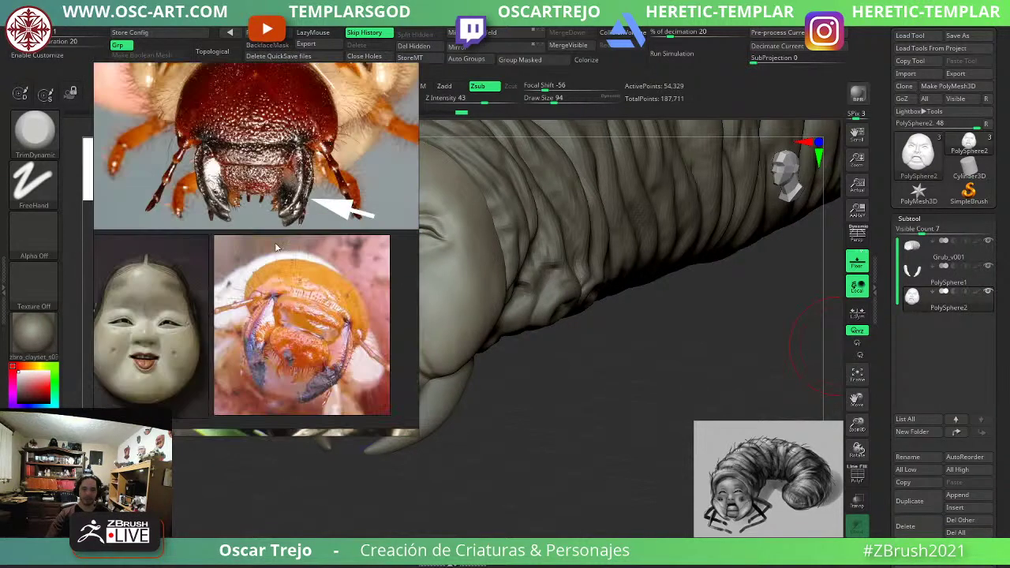
Examine the reference photo of the dark curled grub on the ground, including its head, legs and segments.
{"action": "scroll", "coordinate": [278, 286], "scroll_direction": "down", "scroll_amount": 6}
{"action": "middle_click_drag", "start_coordinate": [287, 341], "coordinate": [348, 125]}
{"action": "scroll", "coordinate": [235, 231], "scroll_direction": "up", "scroll_amount": 5}
{"action": "middle_click_drag", "start_coordinate": [235, 232], "coordinate": [267, 242]}
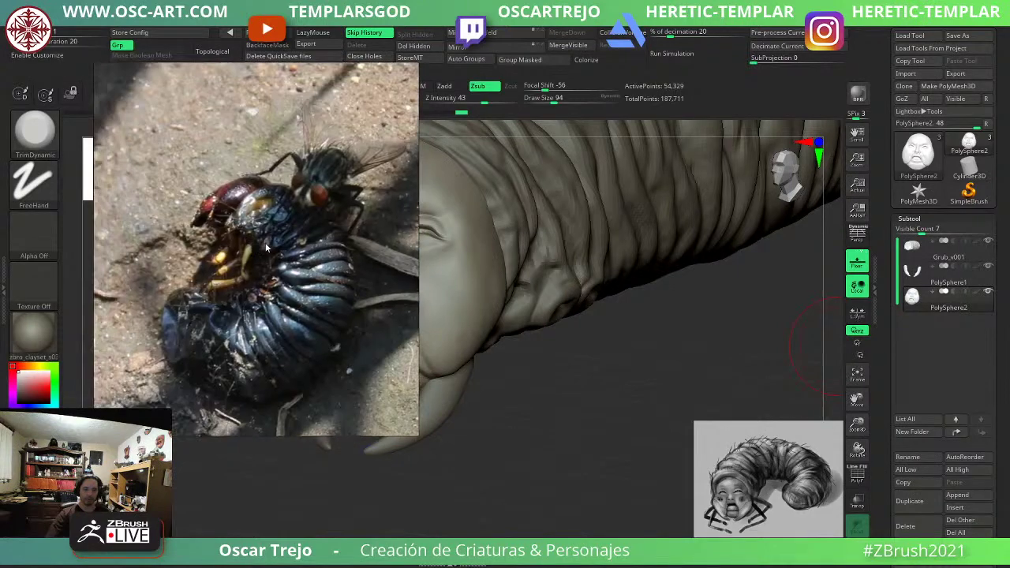
{"action": "scroll", "coordinate": [267, 242], "scroll_direction": "down", "scroll_amount": 2}
{"action": "scroll", "coordinate": [265, 253], "scroll_direction": "down", "scroll_amount": 5}
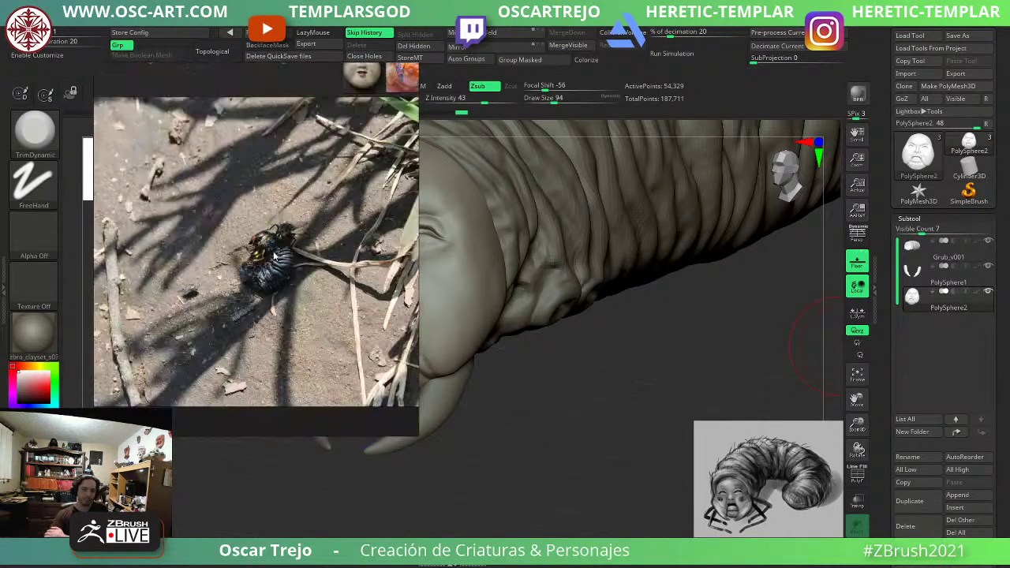
{"action": "scroll", "coordinate": [257, 268], "scroll_direction": "up", "scroll_amount": 4}
{"action": "scroll", "coordinate": [207, 306], "scroll_direction": "up", "scroll_amount": 3}
{"action": "scroll", "coordinate": [352, 216], "scroll_direction": "down", "scroll_amount": 1}
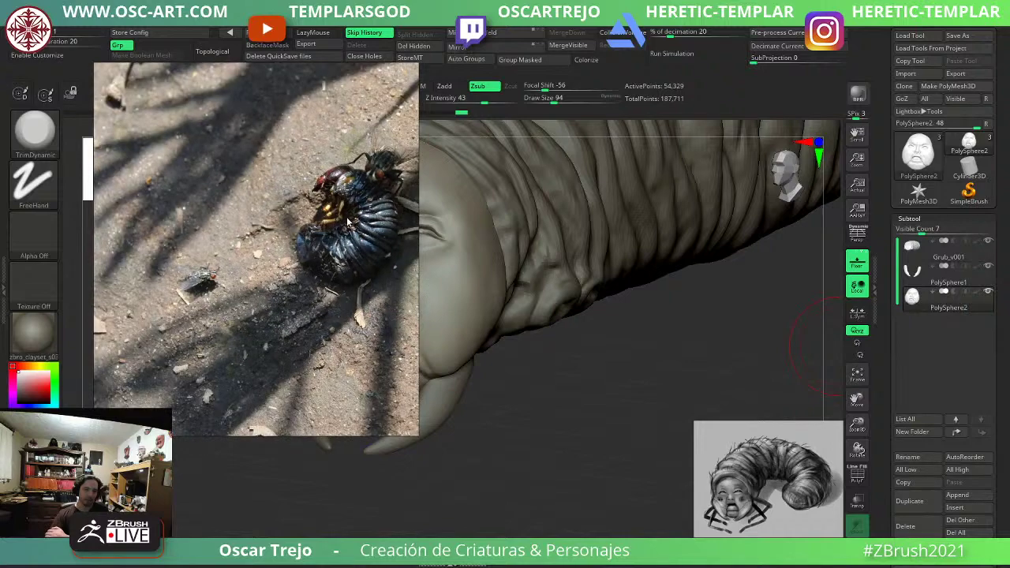
{"action": "scroll", "coordinate": [349, 222], "scroll_direction": "down", "scroll_amount": 3}
Examine the close-up grub photo for skin folds, side openings and fine hairs along the body.
{"action": "middle_click_drag", "start_coordinate": [395, 249], "coordinate": [150, 256]}
{"action": "middle_click_drag", "start_coordinate": [403, 244], "coordinate": [95, 318]}
{"action": "middle_click_drag", "start_coordinate": [331, 225], "coordinate": [243, 363]}
{"action": "scroll", "coordinate": [269, 292], "scroll_direction": "up", "scroll_amount": 3}
{"action": "scroll", "coordinate": [249, 319], "scroll_direction": "up", "scroll_amount": 2}
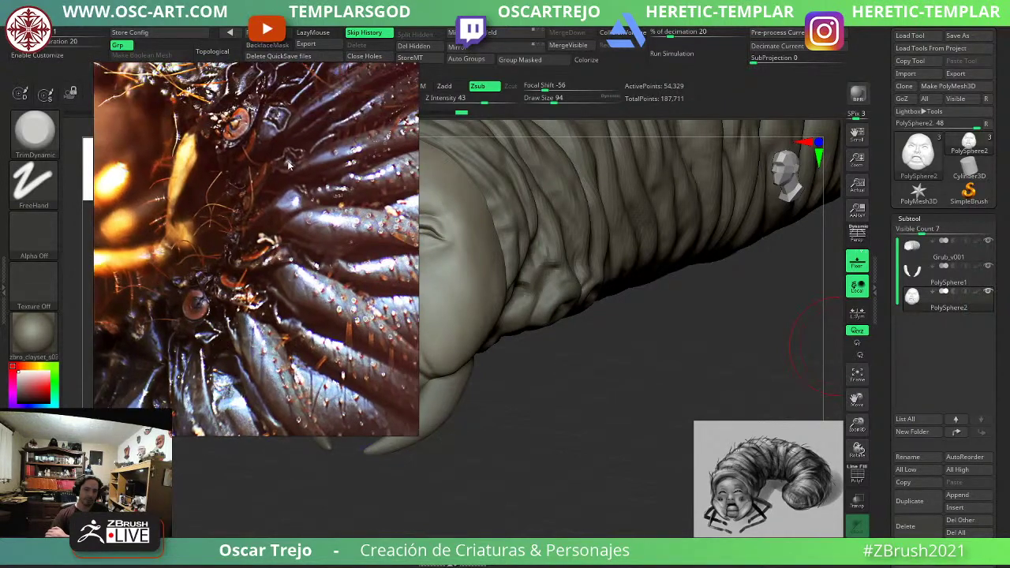
{"action": "middle_click_drag", "start_coordinate": [279, 208], "coordinate": [263, 268]}
{"action": "scroll", "coordinate": [251, 244], "scroll_direction": "up", "scroll_amount": 3}
{"action": "scroll", "coordinate": [249, 241], "scroll_direction": "down", "scroll_amount": 4}
{"action": "scroll", "coordinate": [249, 242], "scroll_direction": "down", "scroll_amount": 3}
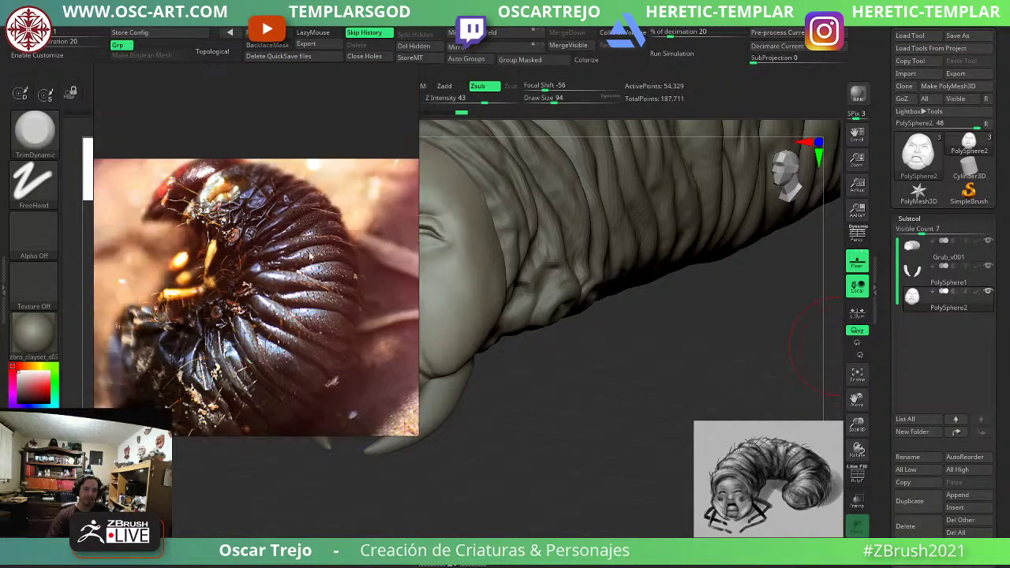
{"action": "scroll", "coordinate": [300, 281], "scroll_direction": "up", "scroll_amount": 4}
{"action": "scroll", "coordinate": [297, 286], "scroll_direction": "down", "scroll_amount": 3}
{"action": "scroll", "coordinate": [308, 308], "scroll_direction": "up", "scroll_amount": 3}
{"action": "scroll", "coordinate": [308, 309], "scroll_direction": "down", "scroll_amount": 10}
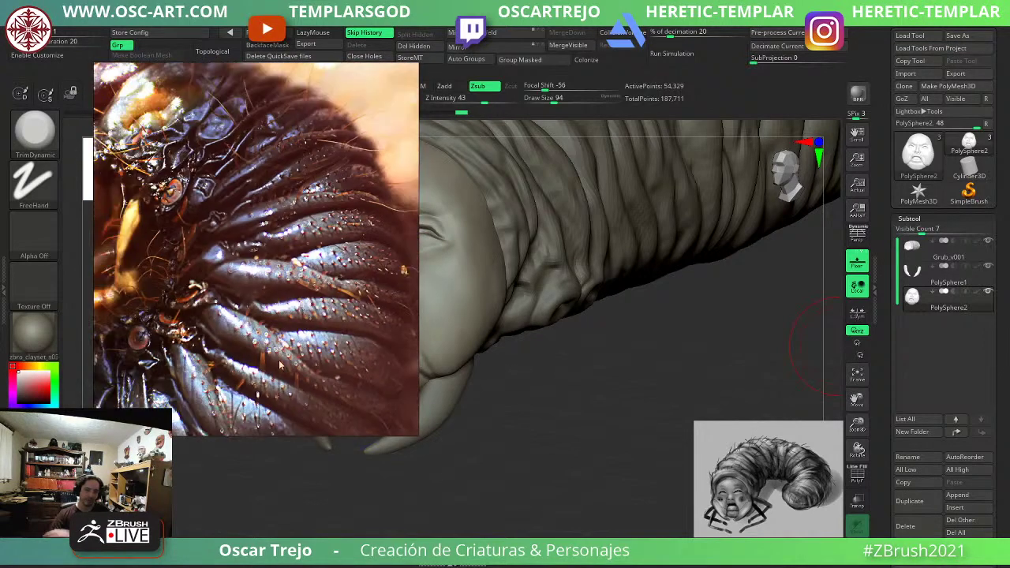
{"action": "scroll", "coordinate": [221, 298], "scroll_direction": "up", "scroll_amount": 8}
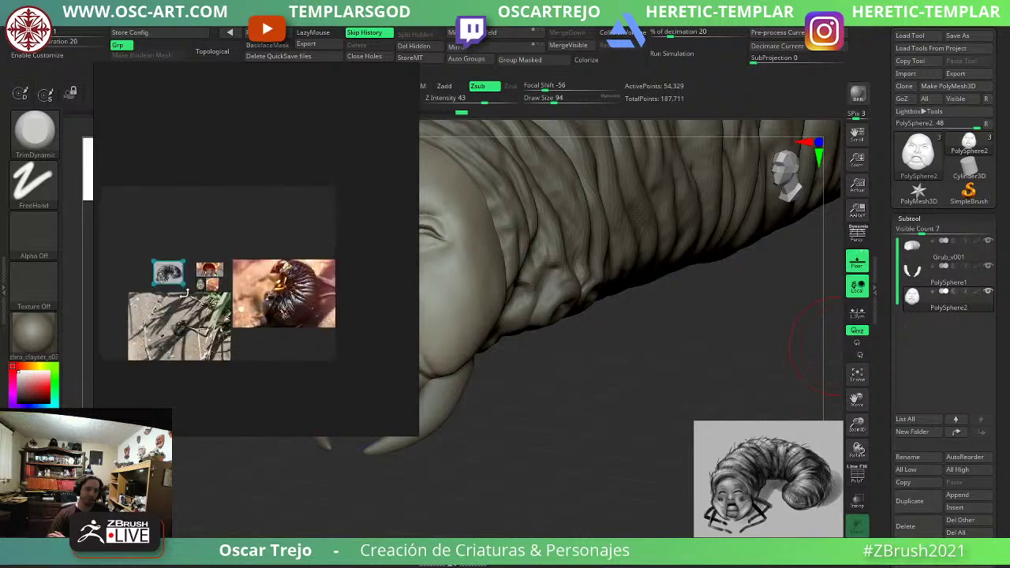
Study the smiling mask photo and the grub concept sketch on the reference board, and return to ZBrush.
{"action": "middle_click_drag", "start_coordinate": [346, 292], "coordinate": [298, 272]}
{"action": "scroll", "coordinate": [361, 294], "scroll_direction": "up", "scroll_amount": 8}
{"action": "scroll", "coordinate": [308, 246], "scroll_direction": "down", "scroll_amount": 3}
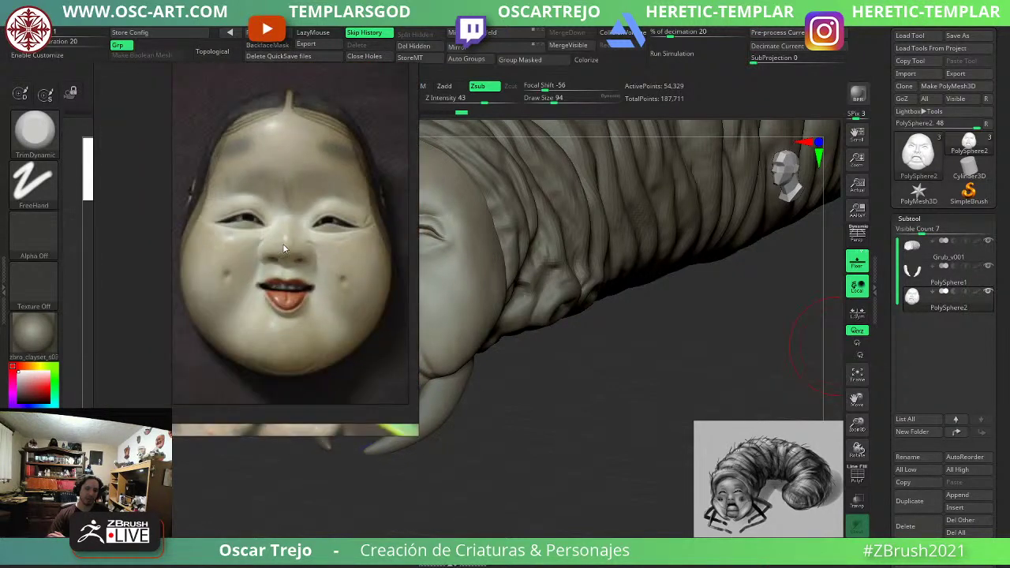
{"action": "scroll", "coordinate": [284, 248], "scroll_direction": "down", "scroll_amount": 8}
{"action": "mouse_move", "coordinate": [118, 213]}
{"action": "middle_mouse_down"}
{"action": "mouse_move", "coordinate": [217, 212]}
{"action": "mouse_move", "coordinate": [235, 240]}
{"action": "middle_mouse_up"}
{"action": "scroll", "coordinate": [213, 210], "scroll_direction": "up", "scroll_amount": 7}
{"action": "scroll", "coordinate": [213, 199], "scroll_direction": "down", "scroll_amount": 2}
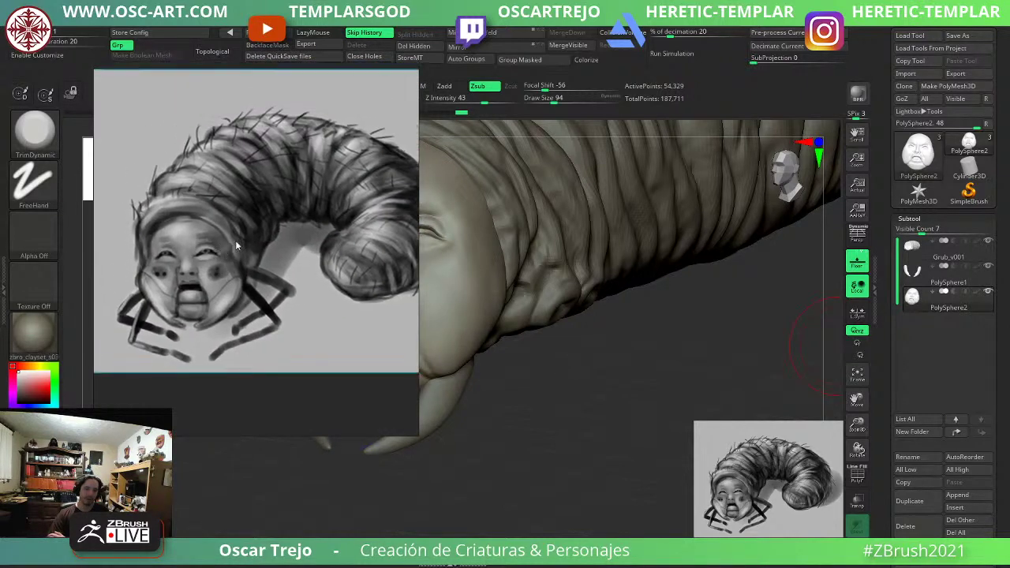
{"action": "scroll", "coordinate": [236, 239], "scroll_direction": "down", "scroll_amount": 4}
{"action": "left_click", "coordinate": [284, 348]}
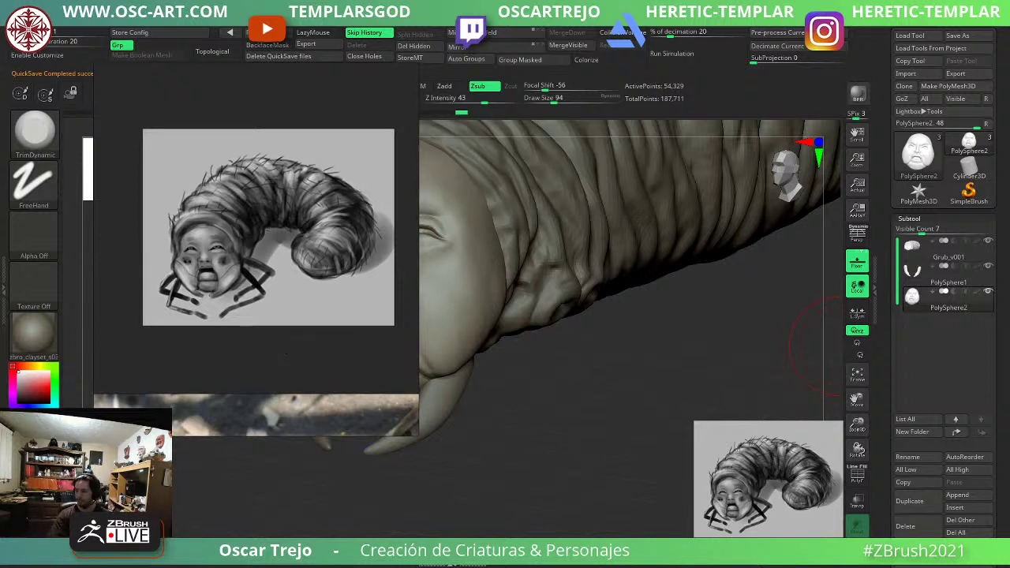
{"action": "key", "text": "alt+Tab"}
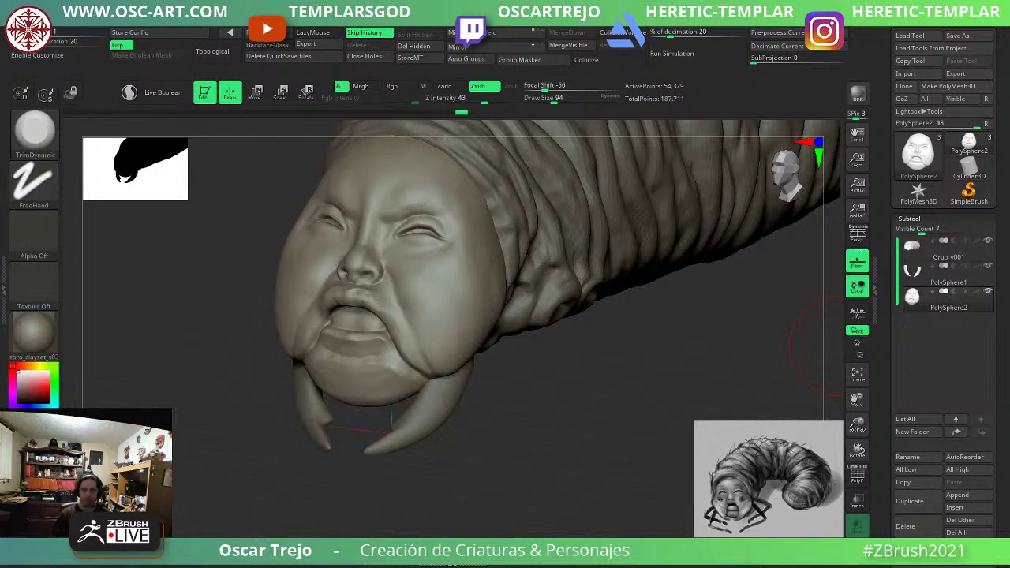
Build up the inner brows above the eyes with the ClayBuildup brush at draw sizes from 46 to 62, and smooth them.
{"action": "left_click_drag", "start_coordinate": [838, 345], "coordinate": [900, 346]}
{"action": "key", "text": "s"}
{"action": "mouse_move", "coordinate": [507, 350]}
{"action": "left_mouse_down"}
{"action": "mouse_move", "coordinate": [495, 348]}
{"action": "mouse_move", "coordinate": [534, 419]}
{"action": "mouse_move", "coordinate": [541, 456]}
{"action": "left_mouse_up"}
{"action": "key", "text": "b"}
{"action": "key", "text": "c"}
{"action": "key", "text": "b"}
{"action": "mouse_move", "coordinate": [449, 260]}
{"action": "left_mouse_down"}
{"action": "mouse_move", "coordinate": [434, 271]}
{"action": "mouse_move", "coordinate": [416, 256]}
{"action": "mouse_move", "coordinate": [449, 272]}
{"action": "mouse_move", "coordinate": [433, 279]}
{"action": "mouse_move", "coordinate": [449, 298]}
{"action": "mouse_move", "coordinate": [484, 302]}
{"action": "mouse_move", "coordinate": [498, 321]}
{"action": "mouse_move", "coordinate": [467, 302]}
{"action": "mouse_move", "coordinate": [442, 314]}
{"action": "mouse_move", "coordinate": [478, 311]}
{"action": "mouse_move", "coordinate": [464, 294]}
{"action": "left_mouse_up"}
{"action": "key", "text": "s"}
{"action": "key", "text": "s"}
{"action": "key", "text": "s"}
{"action": "left_click_drag", "start_coordinate": [464, 290], "coordinate": [493, 297]}
{"action": "mouse_move", "coordinate": [481, 212]}
{"action": "right_mouse_down", "text": "alt"}
{"action": "mouse_move", "coordinate": [475, 261]}
{"action": "mouse_move", "coordinate": [491, 314]}
{"action": "right_mouse_up", "text": "alt"}
{"action": "key", "text": "s"}
{"action": "left_click_drag", "start_coordinate": [488, 314], "coordinate": [427, 312]}
{"action": "key", "text": "s"}
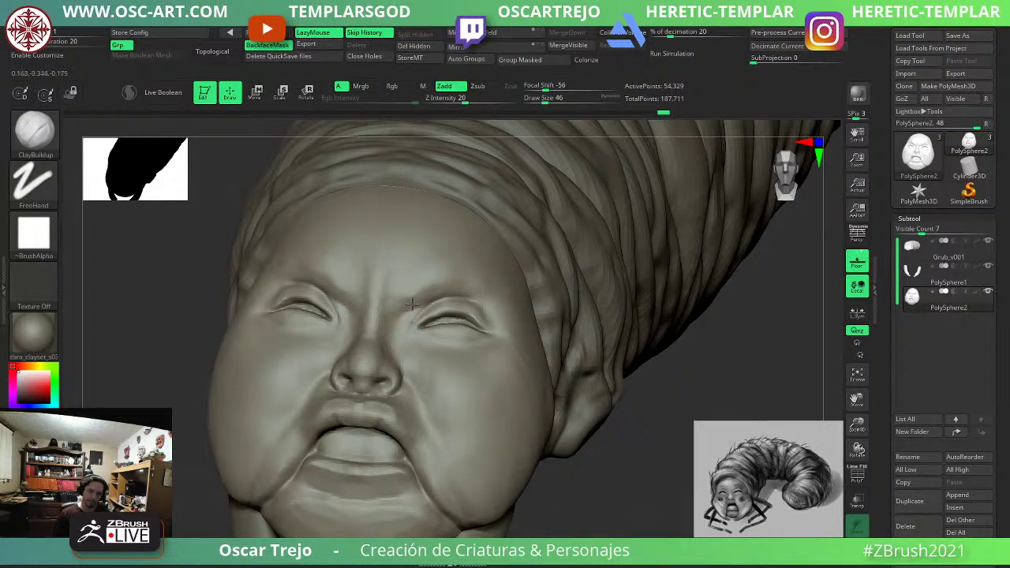
{"action": "mouse_move", "coordinate": [412, 304]}
{"action": "left_mouse_down"}
{"action": "mouse_move", "coordinate": [397, 324]}
{"action": "mouse_move", "coordinate": [402, 297]}
{"action": "left_mouse_up"}
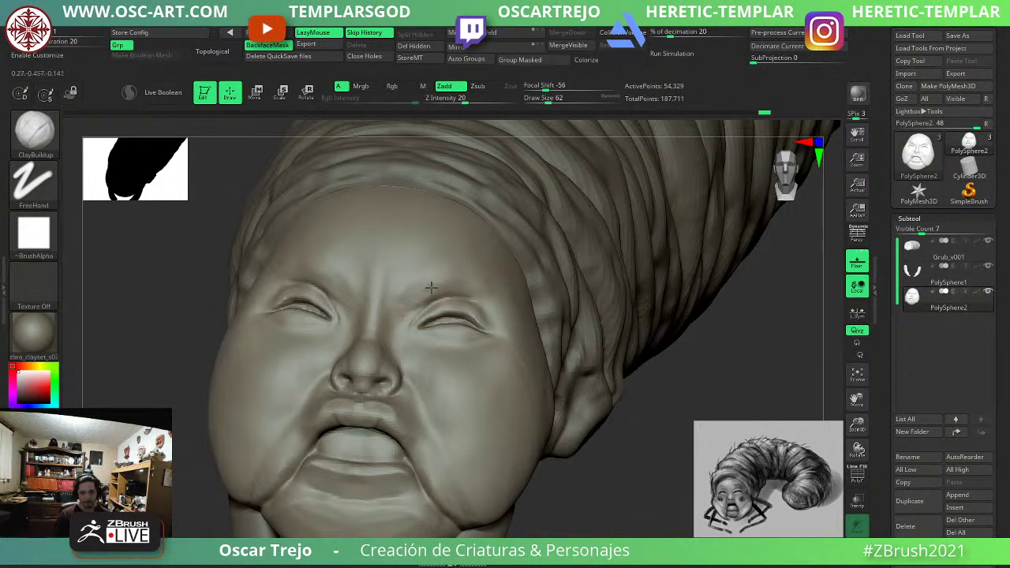
{"action": "key", "text": "shift"}
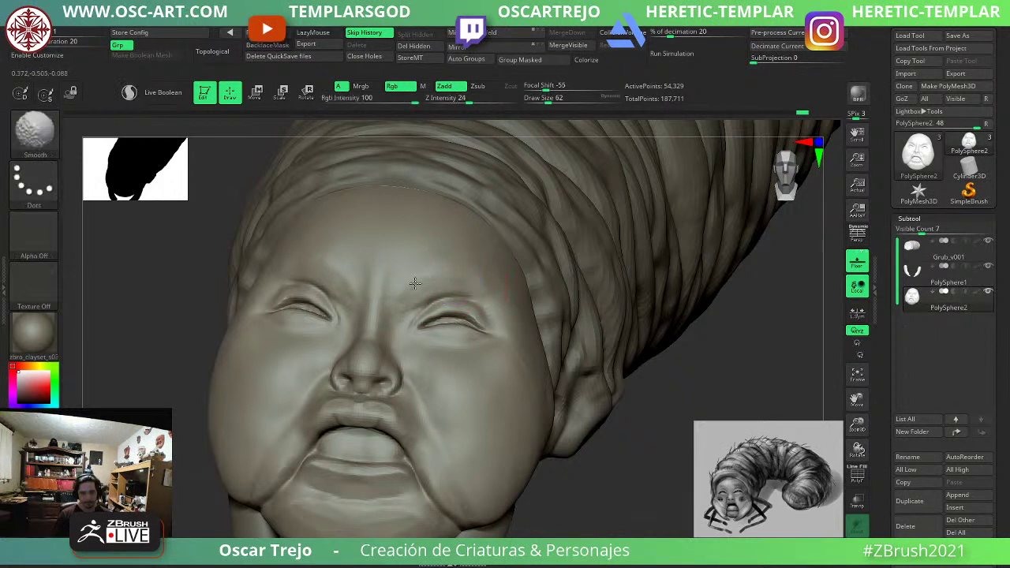
{"action": "left_click_drag", "start_coordinate": [410, 287], "coordinate": [412, 300], "text": "shift"}
Add volume to the tongue inside the open mouth with the ClayBuildup brush.
{"action": "mouse_move", "coordinate": [604, 473]}
{"action": "left_mouse_down"}
{"action": "mouse_move", "coordinate": [592, 478]}
{"action": "mouse_move", "coordinate": [597, 493]}
{"action": "mouse_move", "coordinate": [616, 450]}
{"action": "left_mouse_up"}
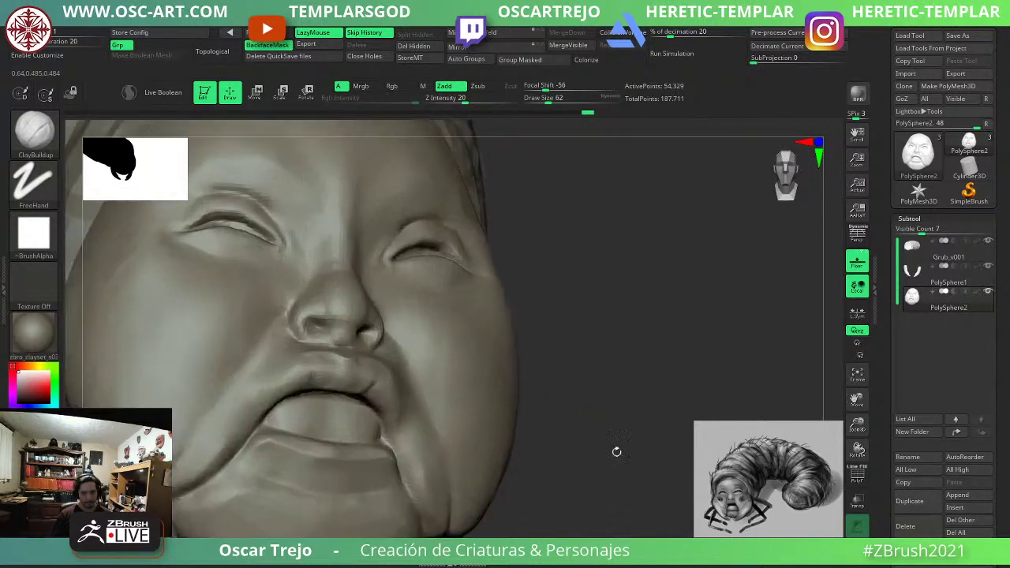
{"action": "mouse_move", "coordinate": [317, 394]}
{"action": "left_mouse_down"}
{"action": "mouse_move", "coordinate": [344, 403]}
{"action": "mouse_move", "coordinate": [316, 415]}
{"action": "mouse_move", "coordinate": [337, 430]}
{"action": "mouse_move", "coordinate": [372, 419]}
{"action": "mouse_move", "coordinate": [387, 431]}
{"action": "mouse_move", "coordinate": [338, 418]}
{"action": "mouse_move", "coordinate": [322, 433]}
{"action": "left_mouse_up"}
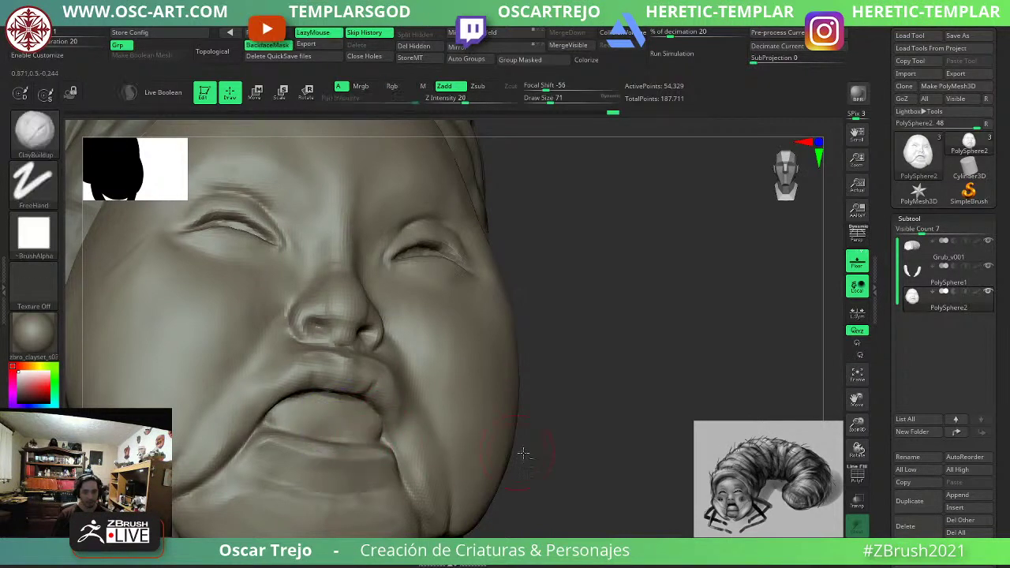
{"action": "left_click_drag", "start_coordinate": [523, 454], "coordinate": [450, 384], "text": "alt"}
{"action": "left_click_drag", "start_coordinate": [580, 428], "coordinate": [506, 452]}
{"action": "left_click_drag", "start_coordinate": [268, 464], "coordinate": [481, 431], "text": "alt"}
Carve the cheek fold running beside the mouth down to the jaw with the DamStandard brush at draw size 71.
{"action": "key", "text": "b"}
{"action": "key", "text": "d"}
{"action": "key", "text": "s"}
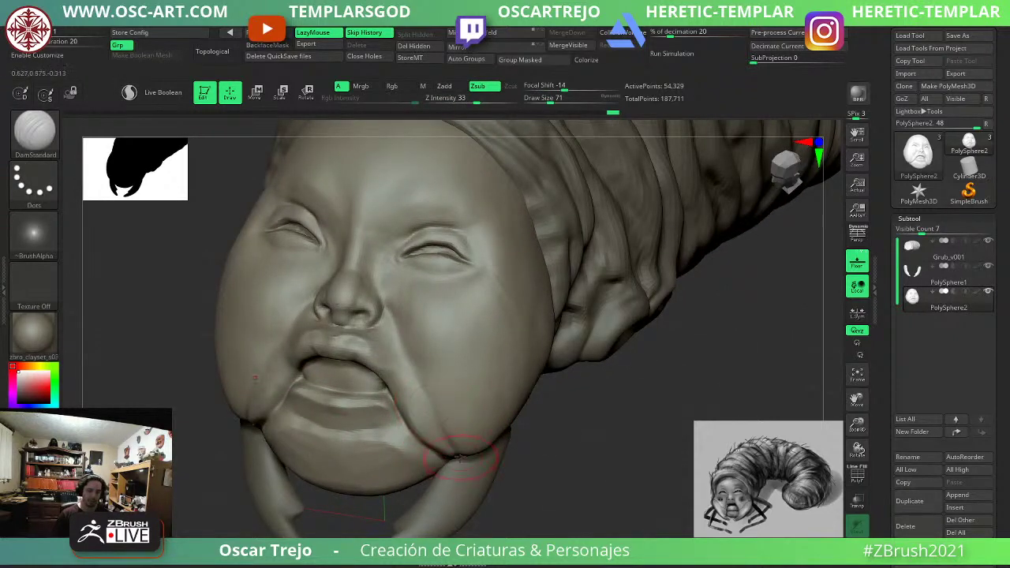
{"action": "mouse_move", "coordinate": [407, 355]}
{"action": "left_mouse_down"}
{"action": "mouse_move", "coordinate": [428, 390]}
{"action": "mouse_move", "coordinate": [419, 383]}
{"action": "left_mouse_up"}
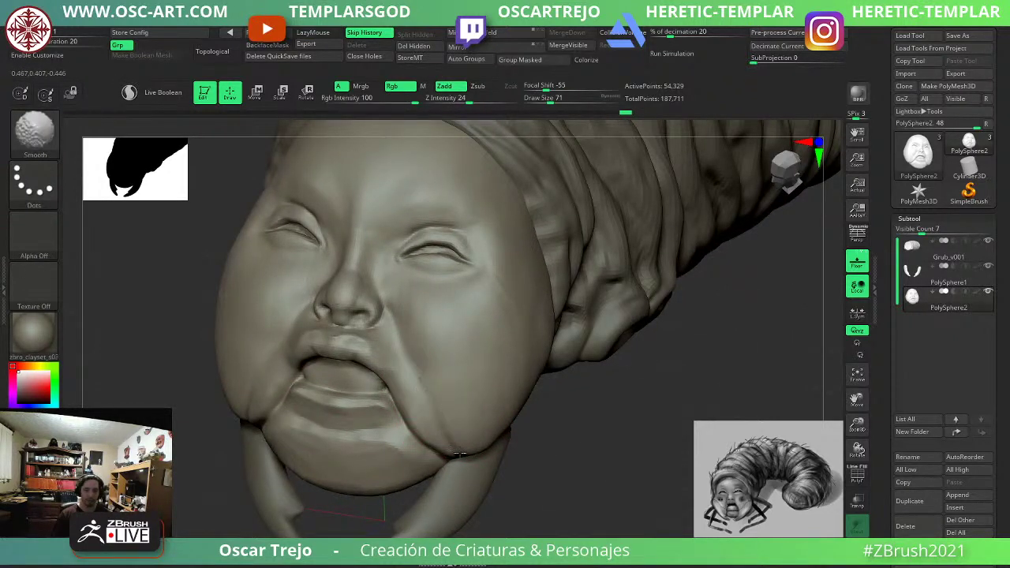
{"action": "mouse_move", "coordinate": [508, 459]}
{"action": "left_mouse_down", "text": "alt"}
{"action": "mouse_move", "coordinate": [542, 447]}
{"action": "mouse_move", "coordinate": [532, 474]}
{"action": "mouse_move", "coordinate": [462, 439]}
{"action": "left_mouse_up", "text": "alt"}
{"action": "left_click_drag", "start_coordinate": [462, 439], "coordinate": [454, 466], "text": "alt"}
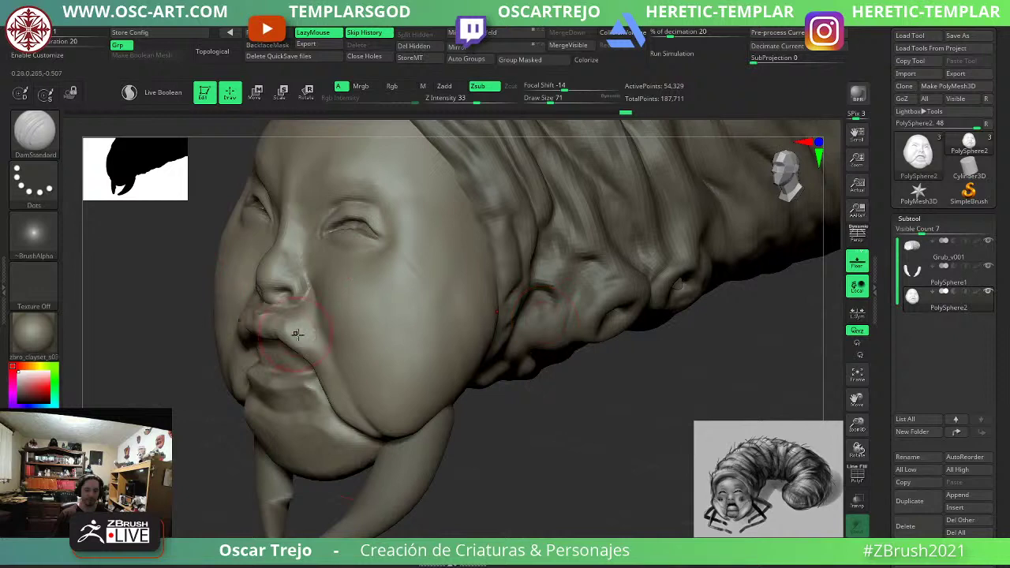
Try marking a spot on the cheek with the MaskPen brush at draw size 31, and clear the mask.
{"action": "key", "text": "s"}
{"action": "left_click_drag", "start_coordinate": [379, 300], "coordinate": [372, 300]}
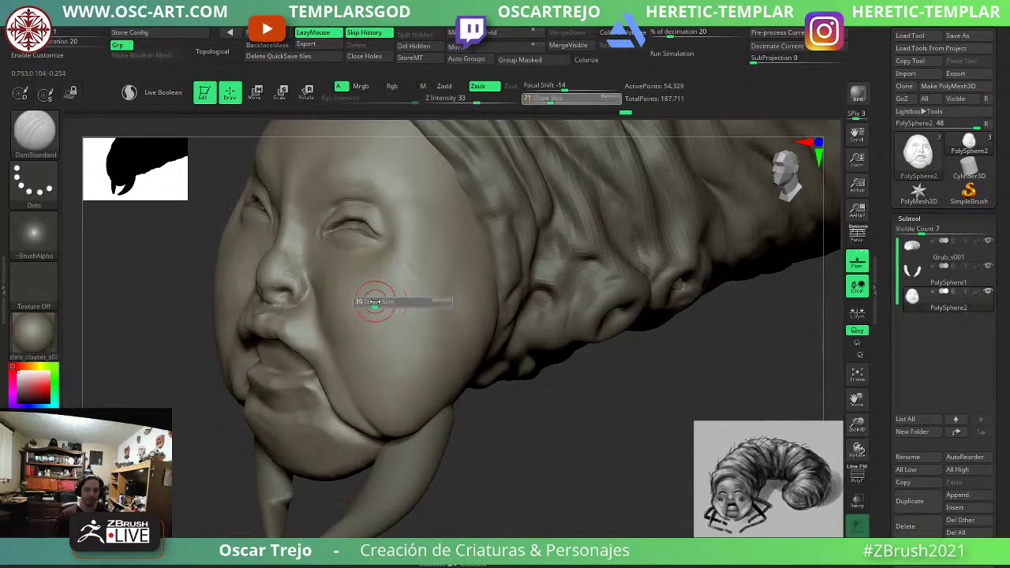
{"action": "right_click_drag", "start_coordinate": [292, 342], "coordinate": [310, 338]}
{"action": "key", "text": "s"}
{"action": "left_click_drag", "start_coordinate": [311, 338], "coordinate": [308, 338]}
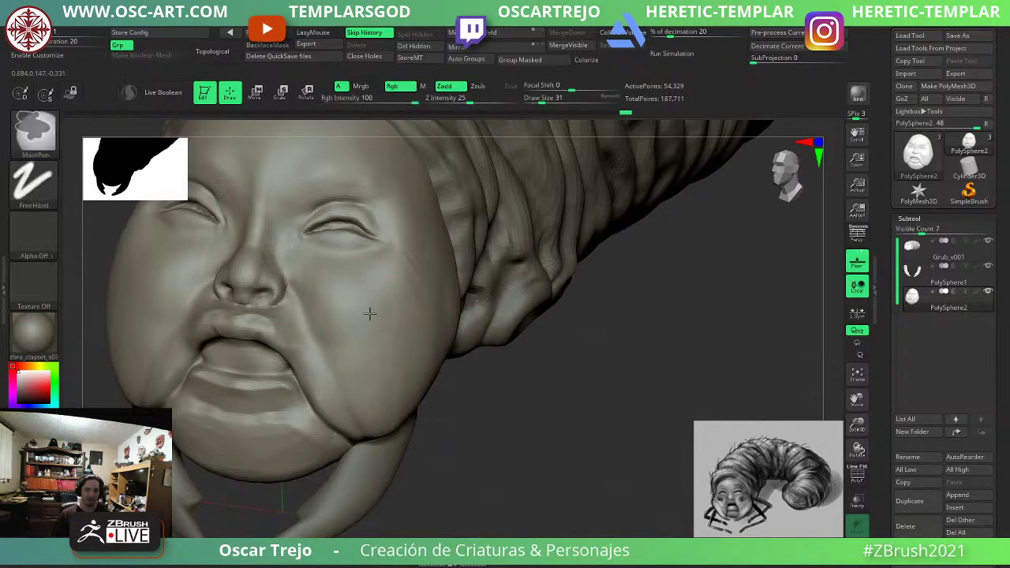
{"action": "left_click_drag", "start_coordinate": [370, 314], "coordinate": [376, 313], "text": "ctrl"}
{"action": "left_click_drag", "start_coordinate": [354, 350], "coordinate": [392, 344], "text": "ctrl"}
{"action": "right_click_drag", "start_coordinate": [520, 444], "coordinate": [499, 431], "text": "ctrl"}
{"action": "right_click_drag", "start_coordinate": [499, 430], "coordinate": [486, 417]}
{"action": "left_click_drag", "start_coordinate": [476, 406], "coordinate": [479, 420], "text": "ctrl"}
{"action": "mouse_move", "coordinate": [478, 420]}
{"action": "right_mouse_down"}
{"action": "mouse_move", "coordinate": [462, 436]}
{"action": "mouse_move", "coordinate": [474, 475]}
{"action": "right_mouse_up"}
Insert a small sphere on each cheek with the IMM Primitives brush, using the Insert Sphere mesh.
{"action": "key", "text": "b"}
{"action": "key", "text": "i"}
{"action": "key", "text": "p"}
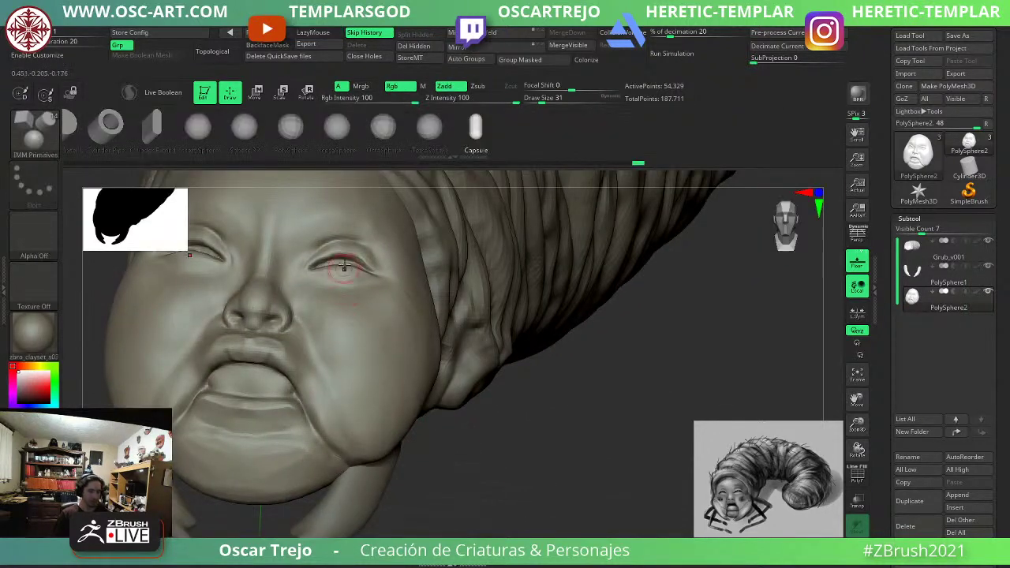
{"action": "left_click", "coordinate": [190, 128]}
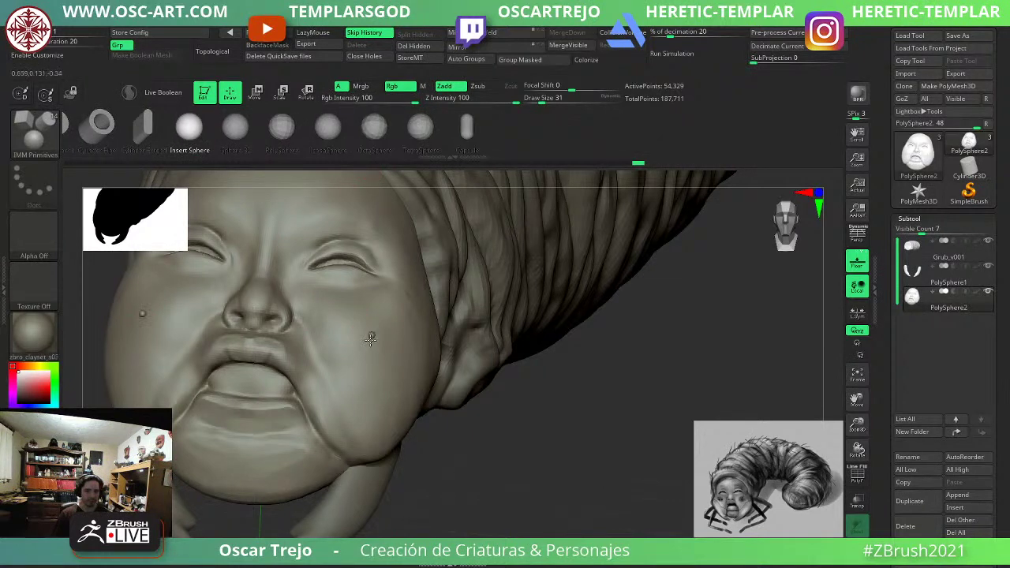
{"action": "left_click_drag", "start_coordinate": [370, 339], "coordinate": [361, 354]}
Push the inserted spheres back along the Z axis so they sit partly sunk into the cheeks.
{"action": "left_click_drag", "start_coordinate": [497, 471], "coordinate": [395, 461]}
{"action": "key", "text": "w"}
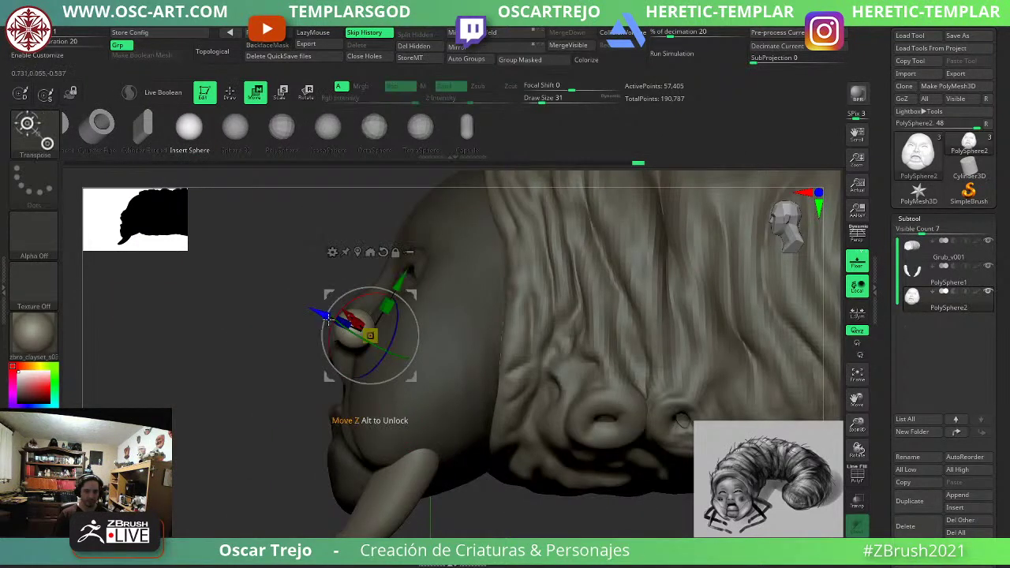
{"action": "left_click_drag", "start_coordinate": [325, 313], "coordinate": [353, 327]}
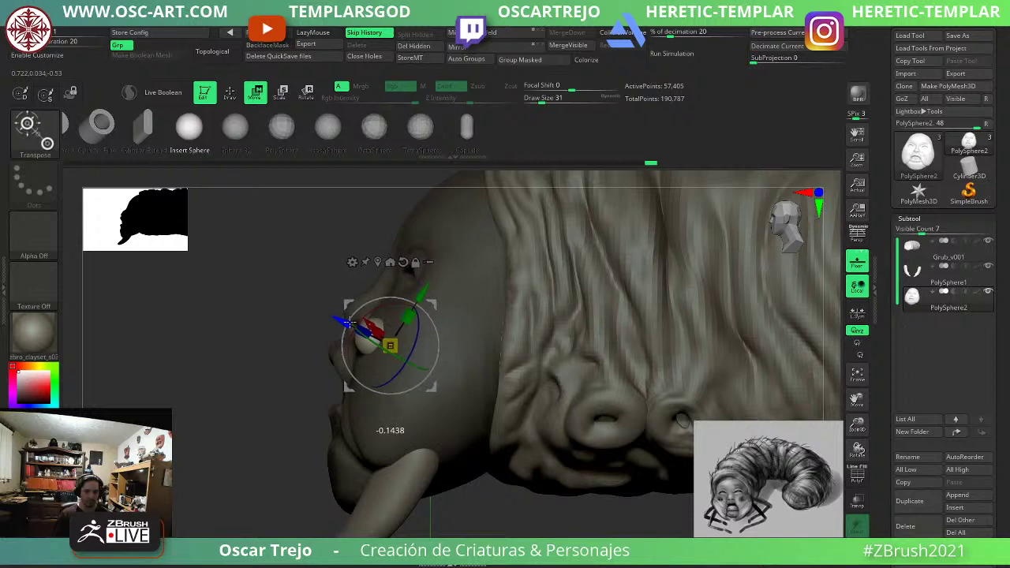
{"action": "key", "text": "q"}
Isolate the cheek spheres and split the hidden face into its own subtool.
{"action": "left_click_drag", "start_coordinate": [189, 382], "coordinate": [300, 387]}
{"action": "left_click", "coordinate": [404, 307], "text": "ctrl+shift"}
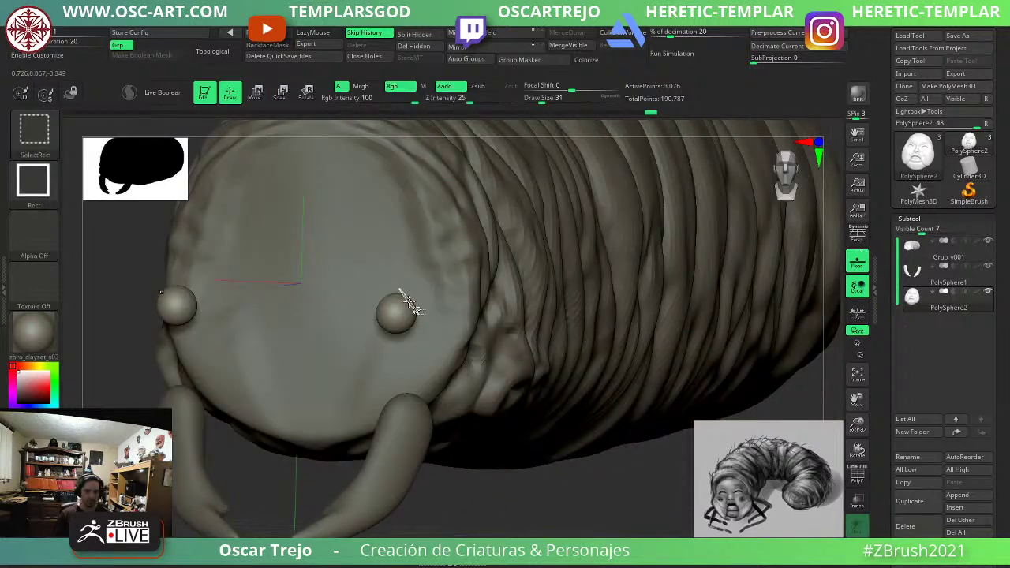
{"action": "left_click", "coordinate": [415, 35]}
{"action": "left_click_drag", "start_coordinate": [535, 473], "coordinate": [494, 415]}
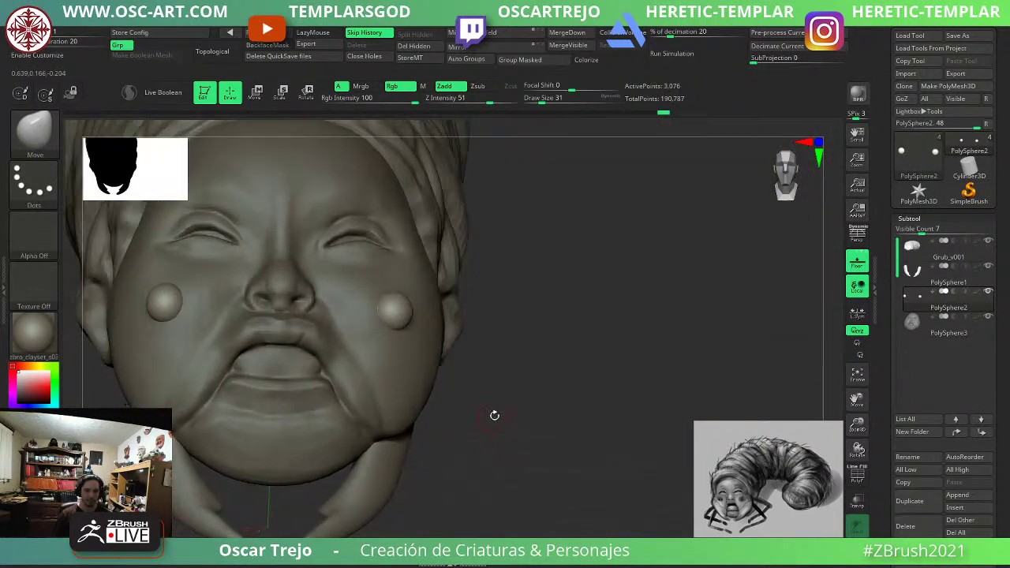
Move the cheek spheres outward and slightly down, sinking them further into the sides of the cheeks.
{"action": "key", "text": "w"}
{"action": "mouse_move", "coordinate": [385, 315]}
{"action": "left_mouse_down"}
{"action": "mouse_move", "coordinate": [356, 301]}
{"action": "mouse_move", "coordinate": [366, 305]}
{"action": "left_mouse_up"}
{"action": "key", "text": "q"}
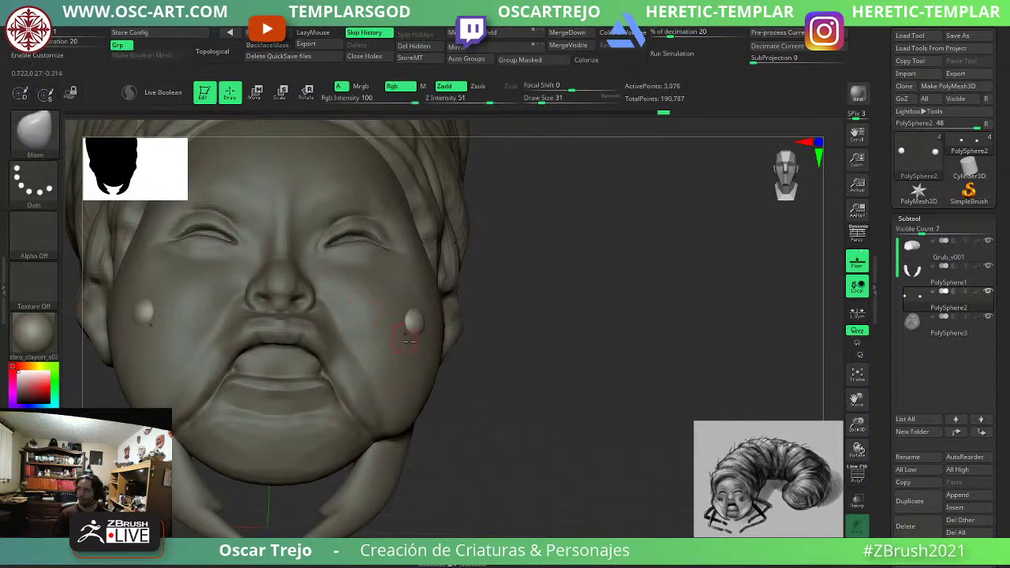
{"action": "left_click_drag", "start_coordinate": [544, 420], "coordinate": [514, 425]}
{"action": "key", "text": "w"}
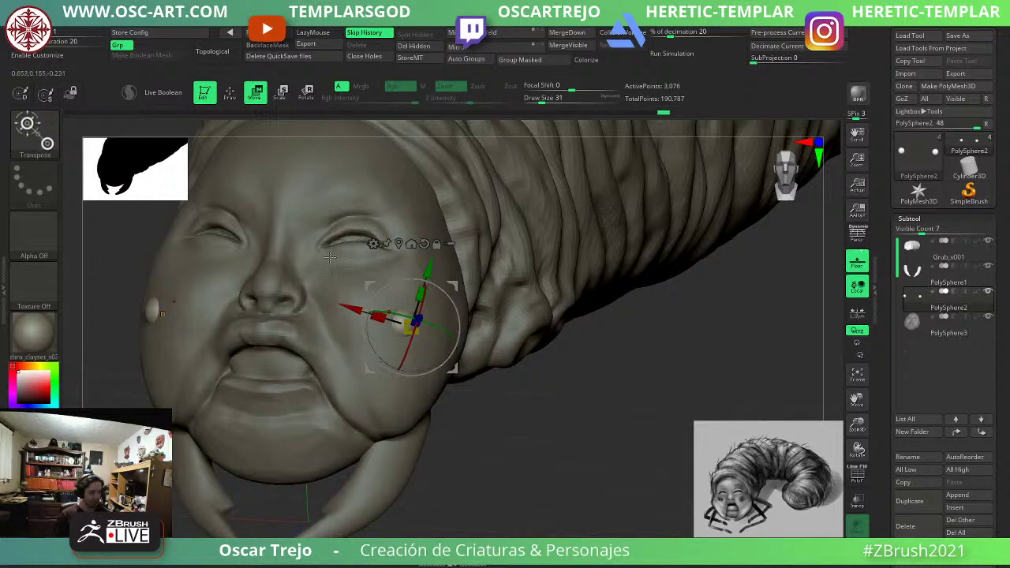
Switch from the transpose gizmo to the Move brush and choose the ToyPlastic material.
{"action": "key", "text": "b"}
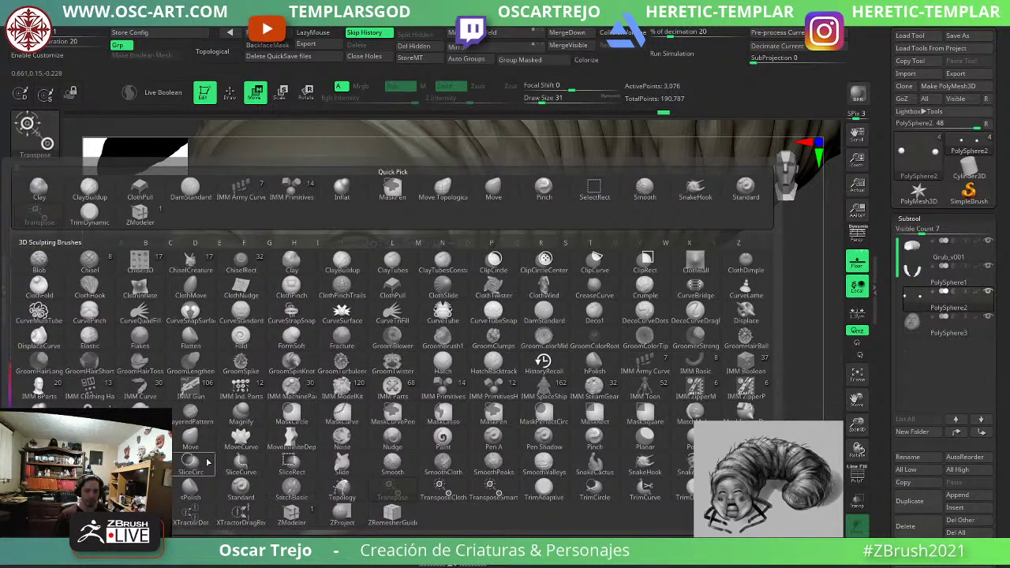
{"action": "left_click", "coordinate": [191, 441]}
{"action": "key", "text": "q"}
{"action": "key", "text": "n"}
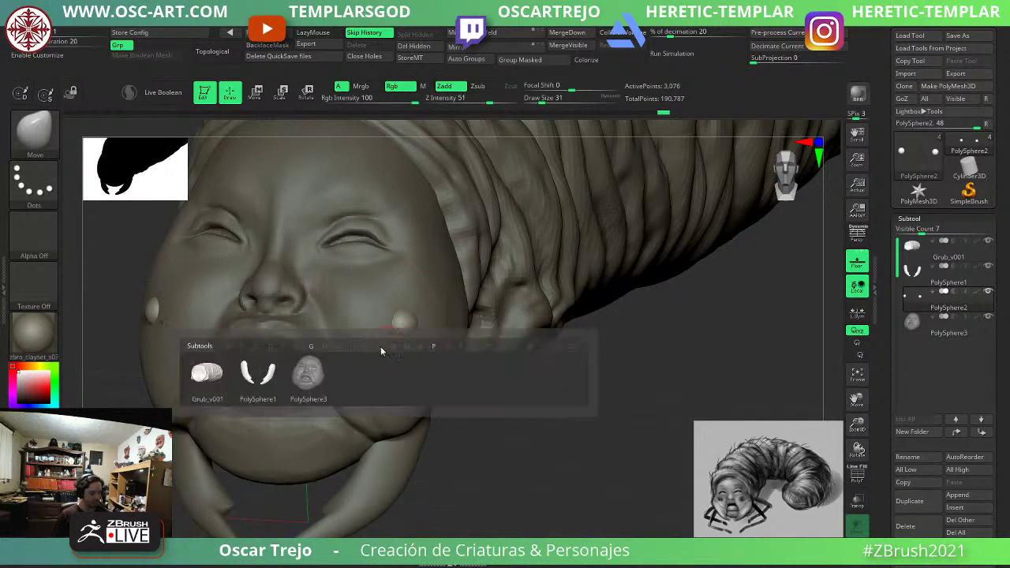
{"action": "key", "text": "b"}
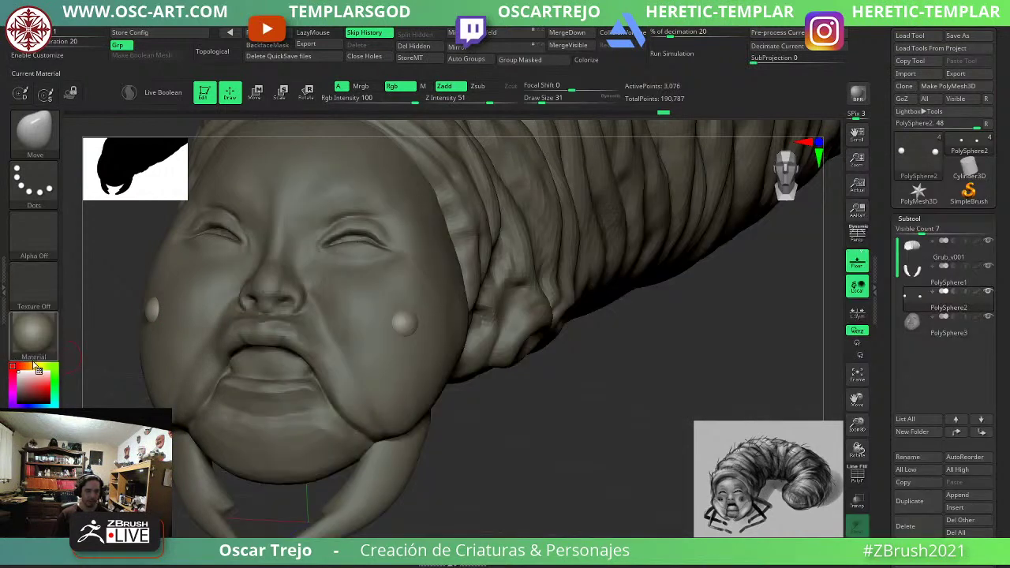
{"action": "left_click", "coordinate": [42, 347]}
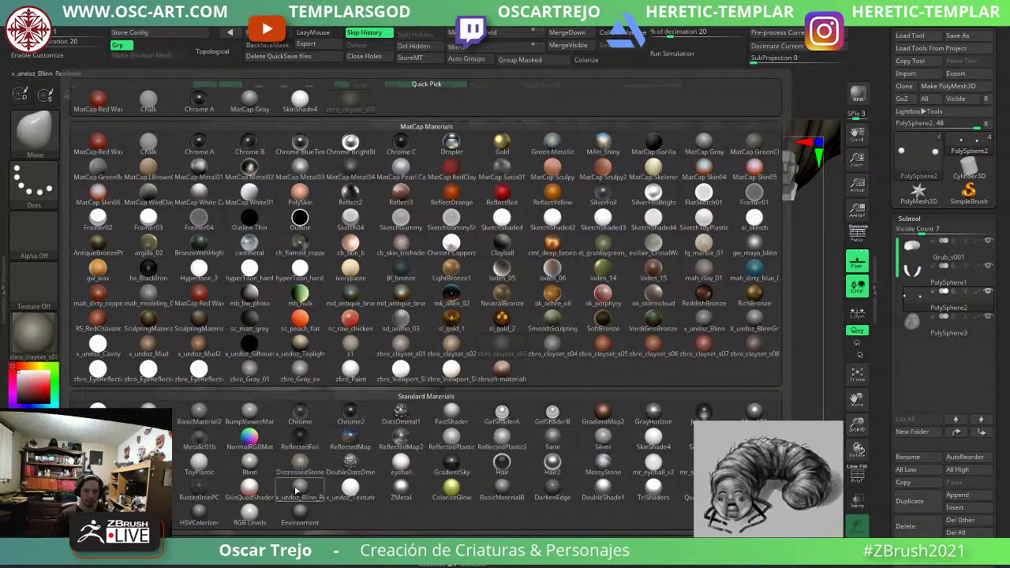
{"action": "left_click", "coordinate": [199, 463]}
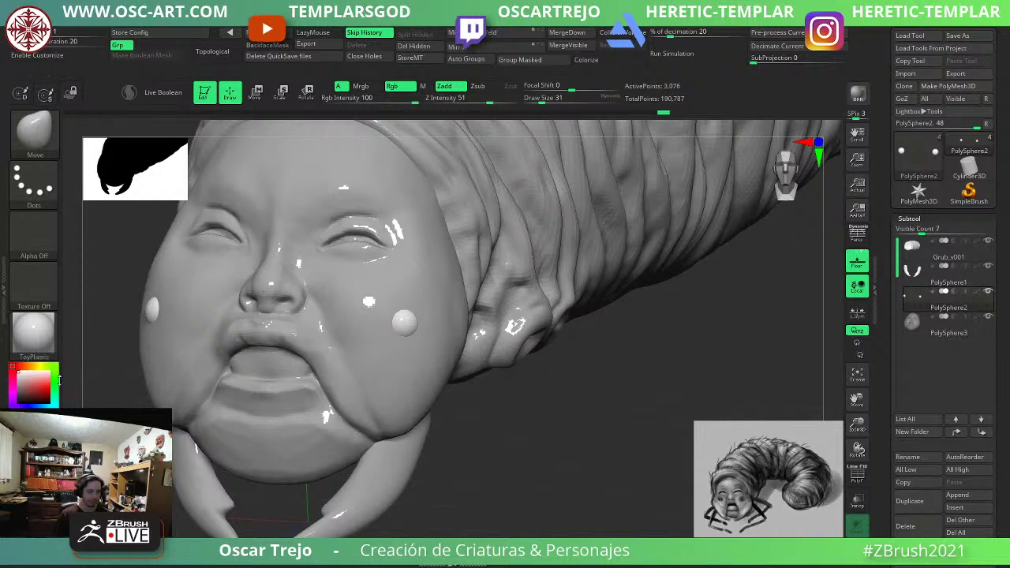
Fill the cheek spheres with black using both material and colour (Mrgb), and restore white as the active colour.
{"action": "left_click", "coordinate": [21, 401]}
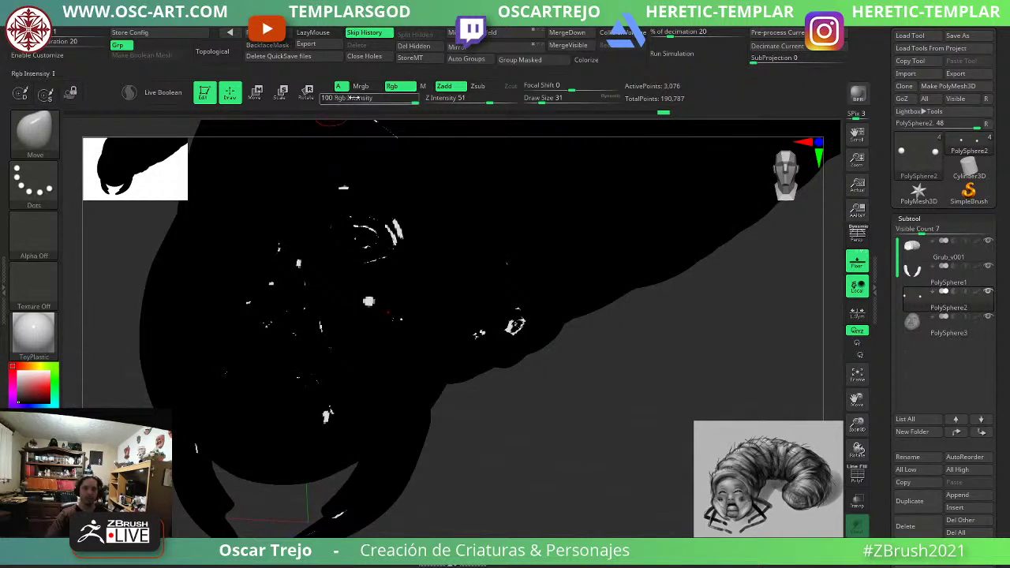
{"action": "left_click", "coordinate": [362, 87]}
{"action": "left_click", "coordinate": [270, 33]}
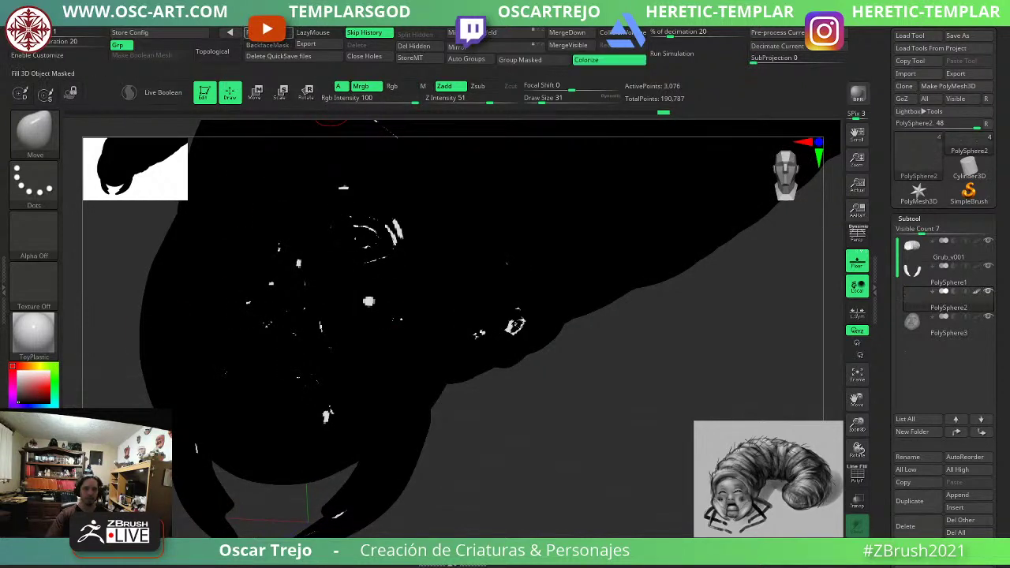
{"action": "key", "text": "v"}
{"action": "key", "text": "shift+f"}
{"action": "key", "text": "shift+f"}
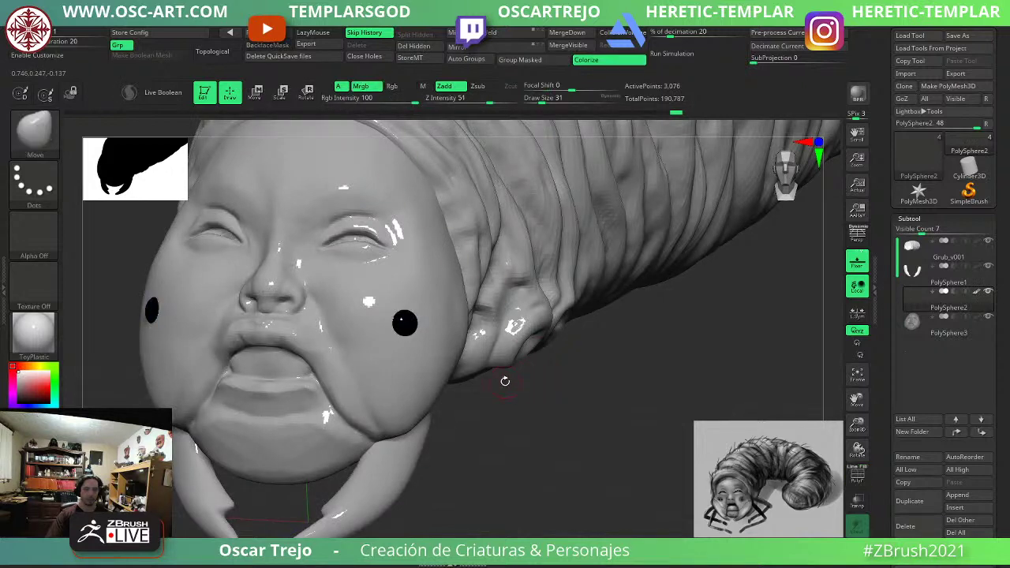
Set the active material for the rest of the model to zbro_clayset_s02.
{"action": "left_click", "coordinate": [63, 333]}
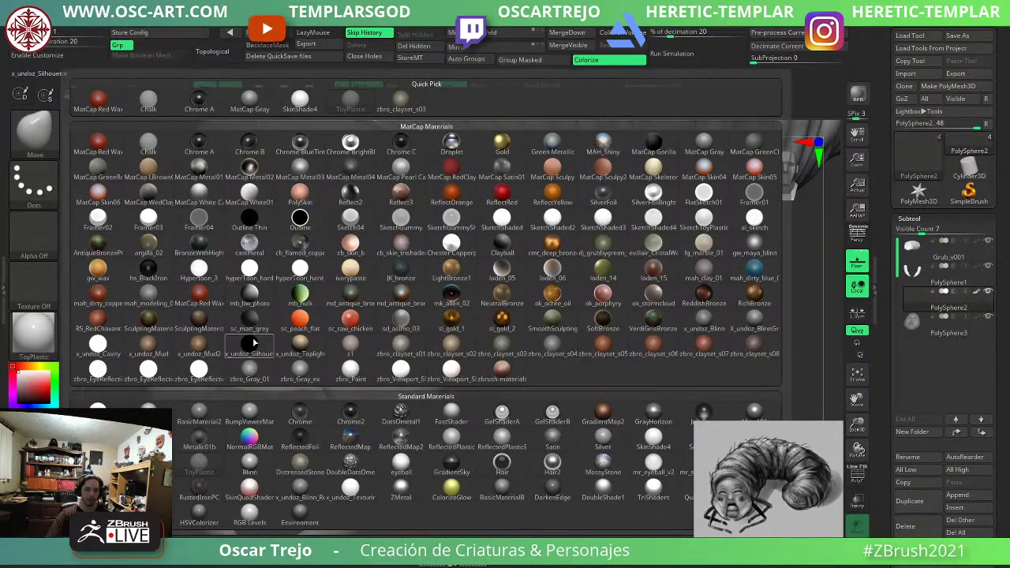
{"action": "left_click", "coordinate": [521, 346]}
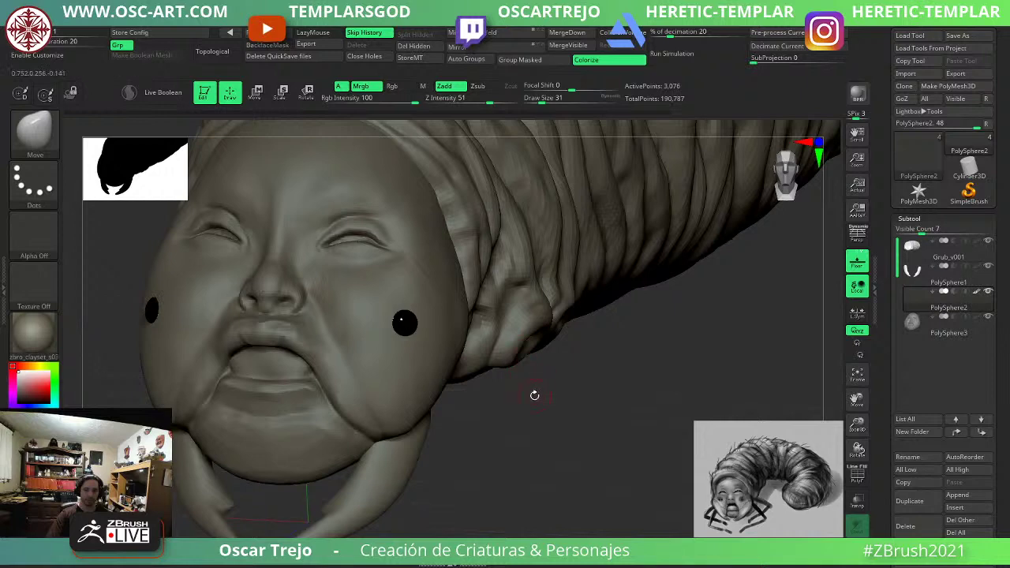
{"action": "left_click_drag", "start_coordinate": [538, 464], "coordinate": [499, 421], "text": "alt"}
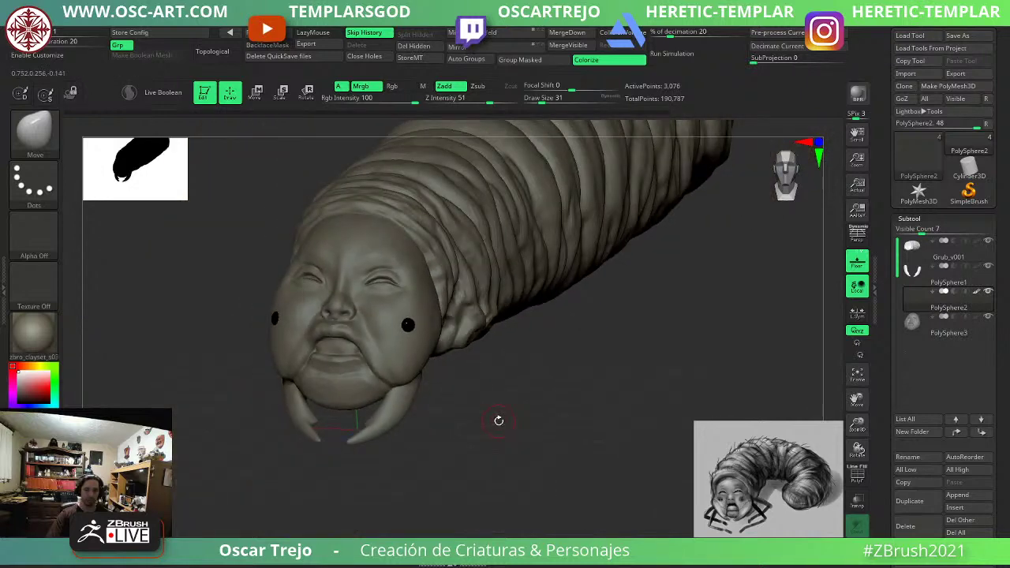
{"action": "left_click", "coordinate": [30, 357]}
{"action": "left_click", "coordinate": [453, 349]}
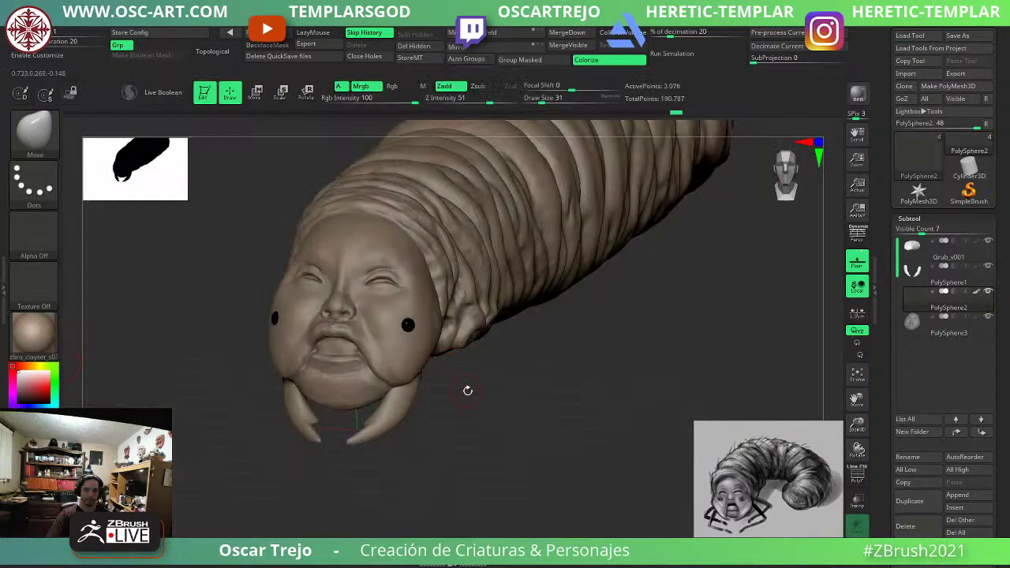
Duplicate the black cheek spheres with the move gizmo and place the copies just below the originals.
{"action": "left_click_drag", "start_coordinate": [513, 402], "coordinate": [492, 391]}
{"action": "mouse_move", "coordinate": [158, 392]}
{"action": "left_mouse_down"}
{"action": "mouse_move", "coordinate": [210, 383]}
{"action": "mouse_move", "coordinate": [160, 392]}
{"action": "left_mouse_up"}
{"action": "left_click_drag", "start_coordinate": [181, 398], "coordinate": [232, 454], "text": "alt"}
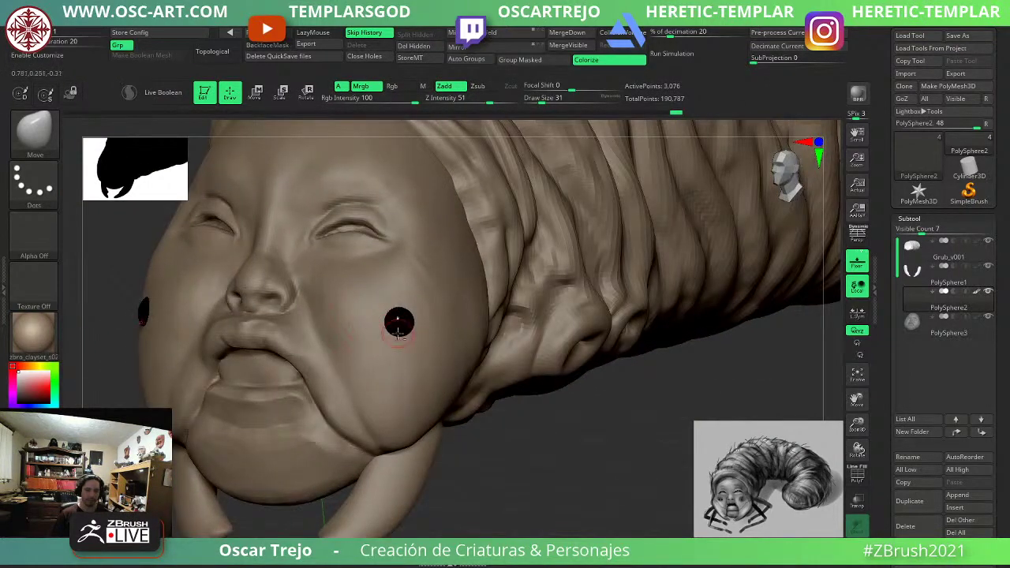
{"action": "left_click_drag", "start_coordinate": [483, 443], "coordinate": [509, 451]}
{"action": "key", "text": "shift+f"}
{"action": "left_click_drag", "start_coordinate": [506, 476], "coordinate": [408, 337]}
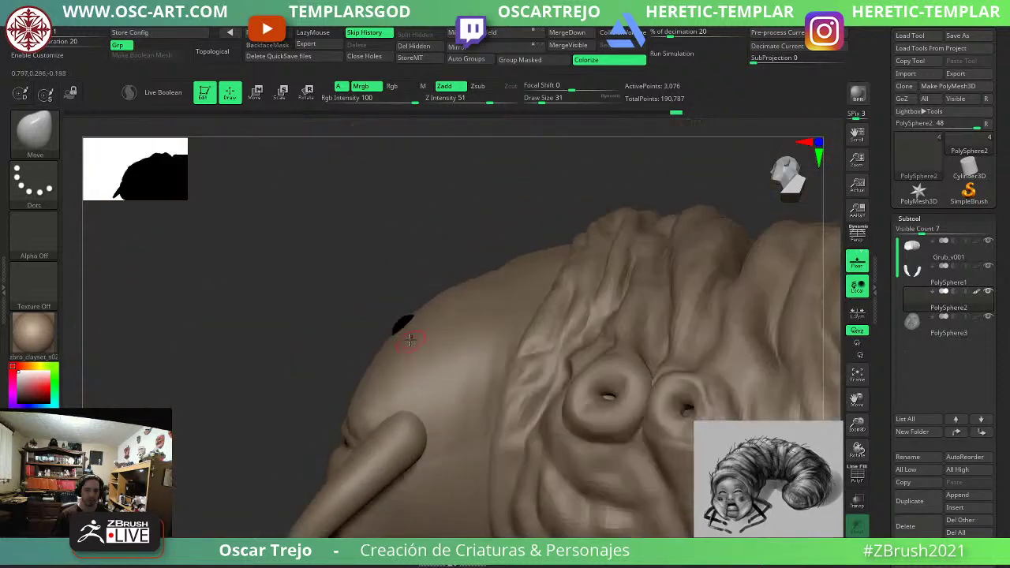
{"action": "key", "text": "w"}
{"action": "left_click_drag", "start_coordinate": [339, 276], "coordinate": [324, 322]}
{"action": "left_click_drag", "start_coordinate": [465, 293], "coordinate": [443, 323], "text": "ctrl"}
{"action": "left_click_drag", "start_coordinate": [150, 394], "coordinate": [237, 421]}
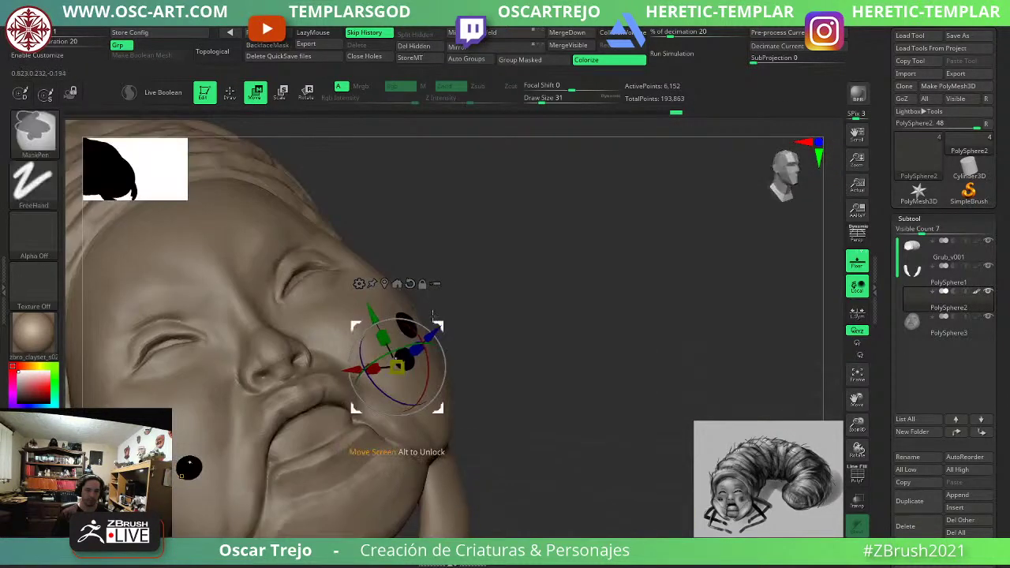
Duplicate the spheres once more toward the nose to complete a cluster of three on each cheek.
{"action": "left_click_drag", "start_coordinate": [442, 324], "coordinate": [430, 308], "text": "ctrl"}
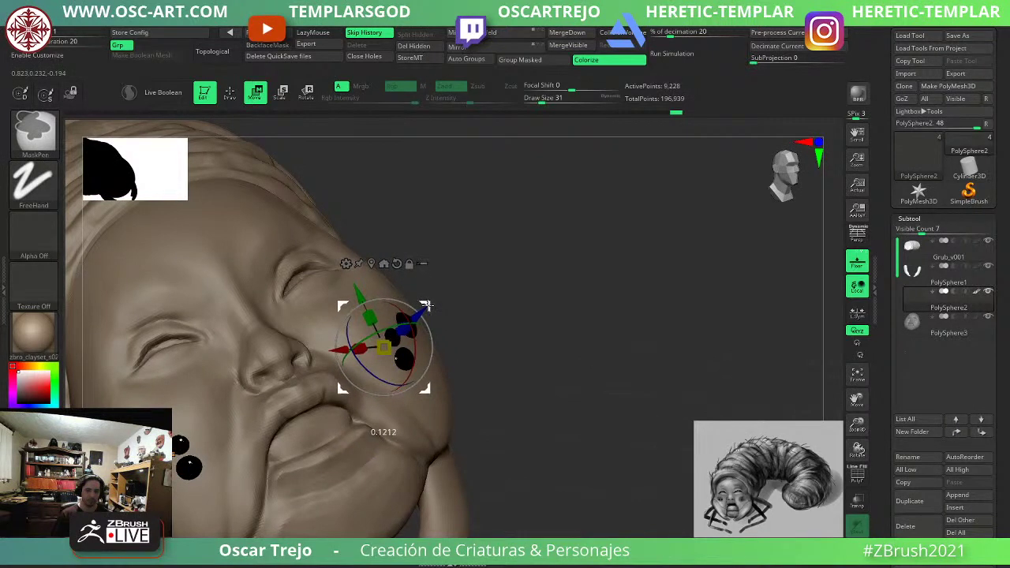
{"action": "key", "text": "q"}
{"action": "left_click_drag", "start_coordinate": [563, 401], "coordinate": [471, 326], "text": "alt"}
{"action": "mouse_move", "coordinate": [536, 364]}
{"action": "left_mouse_down", "text": "shift"}
{"action": "mouse_move", "coordinate": [495, 376]}
{"action": "mouse_move", "coordinate": [500, 415]}
{"action": "mouse_move", "coordinate": [442, 435]}
{"action": "mouse_move", "coordinate": [416, 431]}
{"action": "mouse_move", "coordinate": [487, 459]}
{"action": "mouse_move", "coordinate": [458, 469]}
{"action": "mouse_move", "coordinate": [449, 460]}
{"action": "left_mouse_up", "text": "shift"}
{"action": "key", "text": "w"}
{"action": "key", "text": "q"}
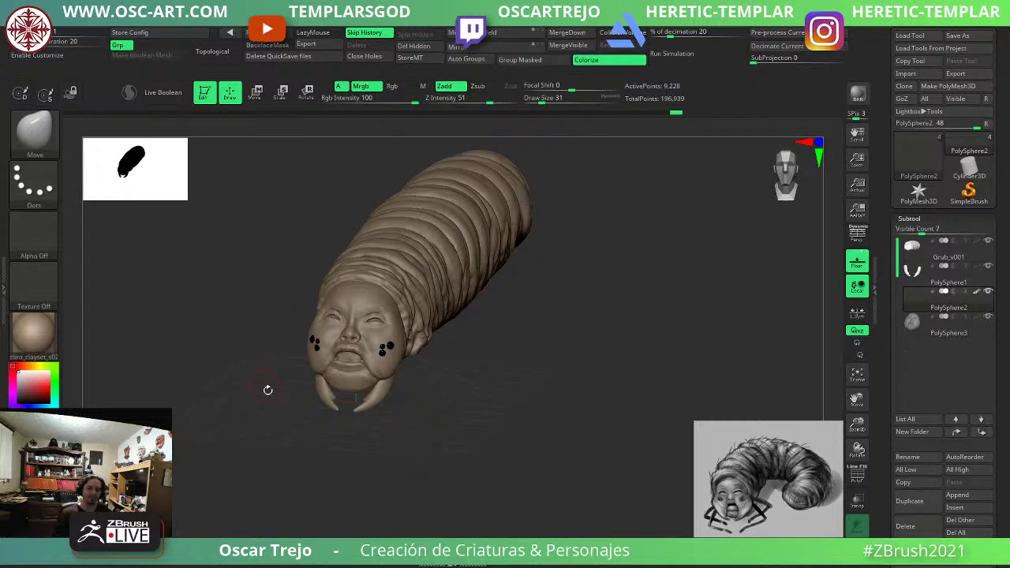
Switch to the DamStandard brush and make the baby face the active subtool.
{"action": "left_click_drag", "start_coordinate": [223, 389], "coordinate": [473, 414], "text": "alt"}
{"action": "left_click_drag", "start_coordinate": [567, 416], "coordinate": [620, 367]}
{"action": "key", "text": "b"}
{"action": "key", "text": "d"}
{"action": "key", "text": "s"}
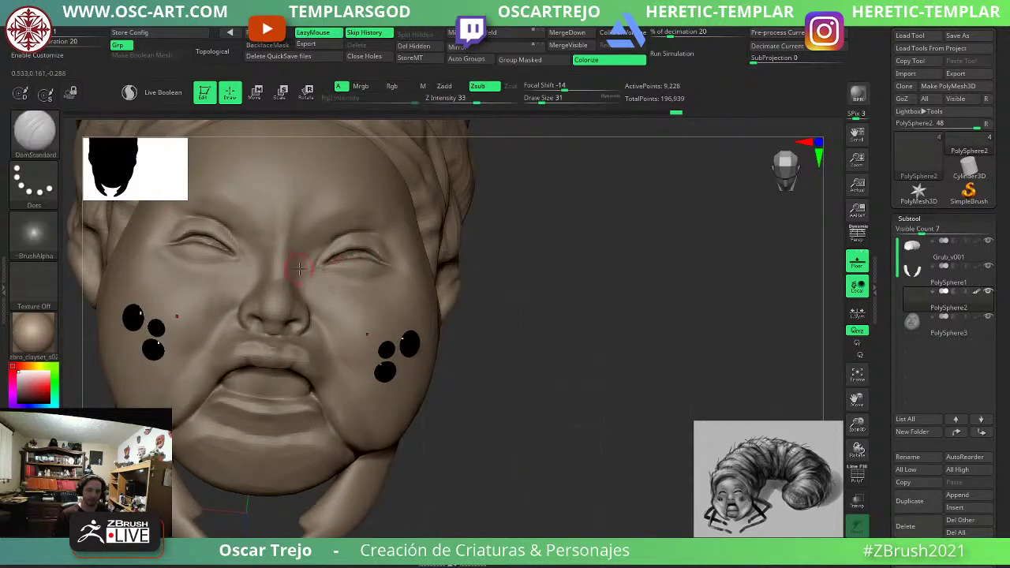
{"action": "left_click", "coordinate": [309, 266], "text": "alt"}
{"action": "key", "text": "s"}
{"action": "left_click", "coordinate": [308, 273]}
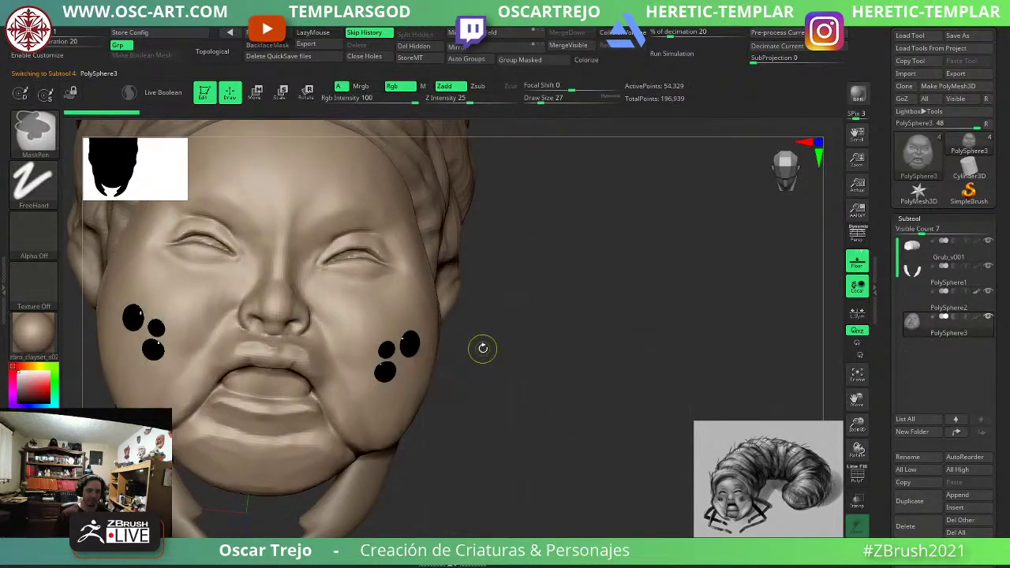
Try a larger brush stroke between the nose bridge and inner eye corner, and undo the strokes.
{"action": "key", "text": "bracketright"}
{"action": "key", "text": "bracketright"}
{"action": "left_click", "coordinate": [298, 267]}
{"action": "left_click_drag", "start_coordinate": [303, 268], "coordinate": [313, 268]}
{"action": "key", "text": "ctrl+z"}
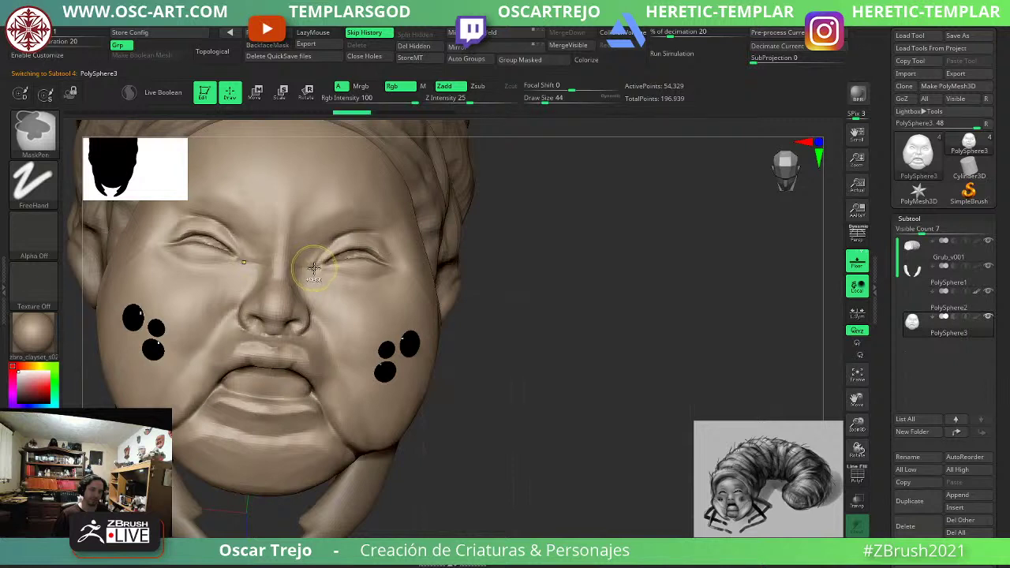
{"action": "key", "text": "ctrl+z"}
{"action": "key", "text": "ctrl+z"}
{"action": "key", "text": "ctrl+z"}
{"action": "key", "text": "ctrl+z"}
{"action": "key", "text": "ctrl+z"}
{"action": "key", "text": "ctrl+z"}
Carve the crease between the closed eyelids with DamStandard at draw size 27 and smooth its inner corner.
{"action": "left_click_drag", "start_coordinate": [564, 353], "coordinate": [502, 357]}
{"action": "key", "text": "s"}
{"action": "left_click_drag", "start_coordinate": [361, 258], "coordinate": [356, 257]}
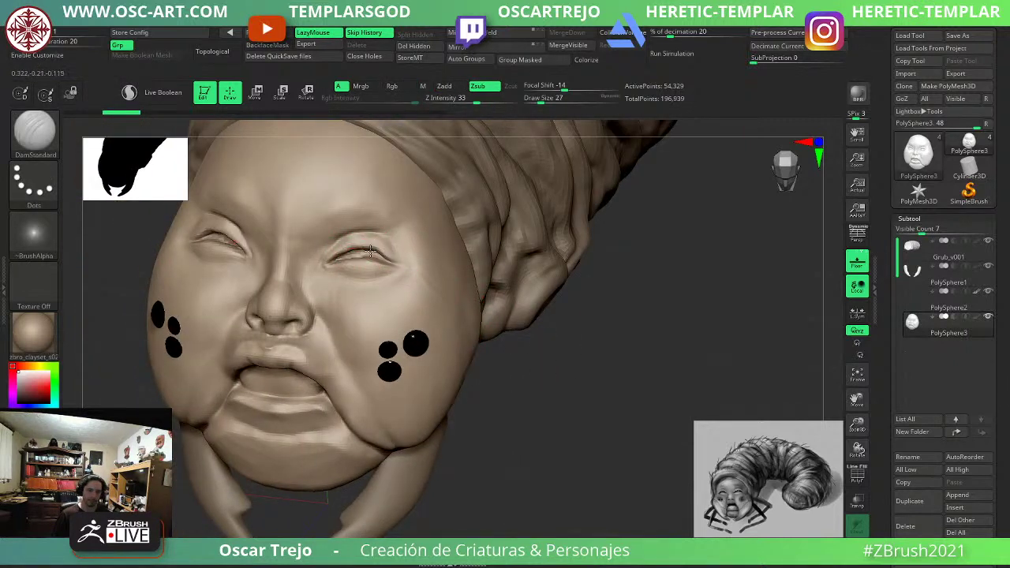
{"action": "key", "text": "shift"}
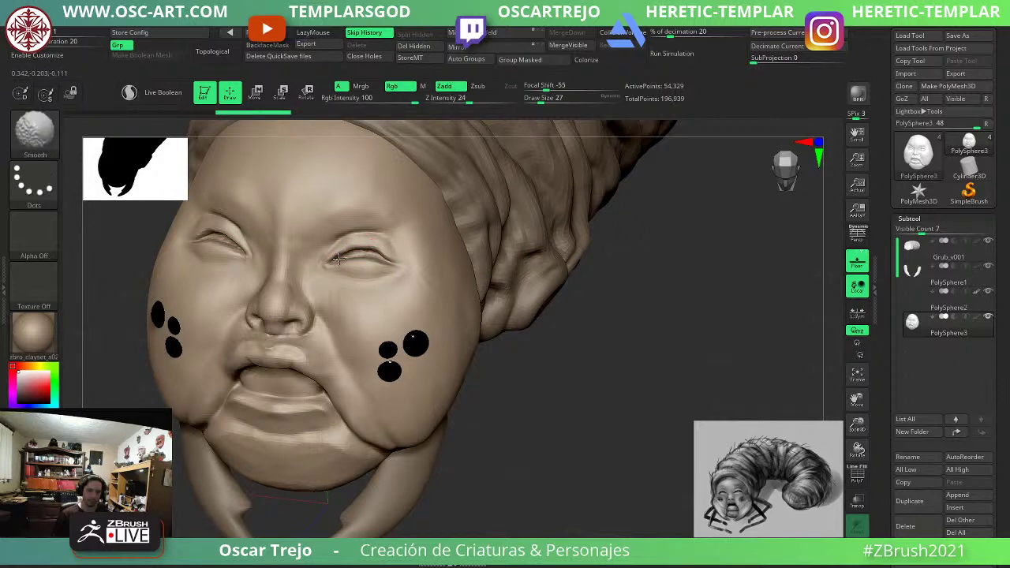
Deepen the creases around the lips and chin with DamStandard, raising the draw size to 44.
{"action": "mouse_move", "coordinate": [587, 431]}
{"action": "left_mouse_down"}
{"action": "mouse_move", "coordinate": [602, 419]}
{"action": "mouse_move", "coordinate": [533, 374]}
{"action": "mouse_move", "coordinate": [477, 379]}
{"action": "left_mouse_up"}
{"action": "key", "text": "s"}
{"action": "left_click_drag", "start_coordinate": [269, 358], "coordinate": [275, 358]}
{"action": "mouse_move", "coordinate": [530, 472]}
{"action": "left_mouse_down", "text": "alt"}
{"action": "mouse_move", "coordinate": [528, 413]}
{"action": "mouse_move", "coordinate": [546, 412]}
{"action": "mouse_move", "coordinate": [477, 414]}
{"action": "left_mouse_up", "text": "alt"}
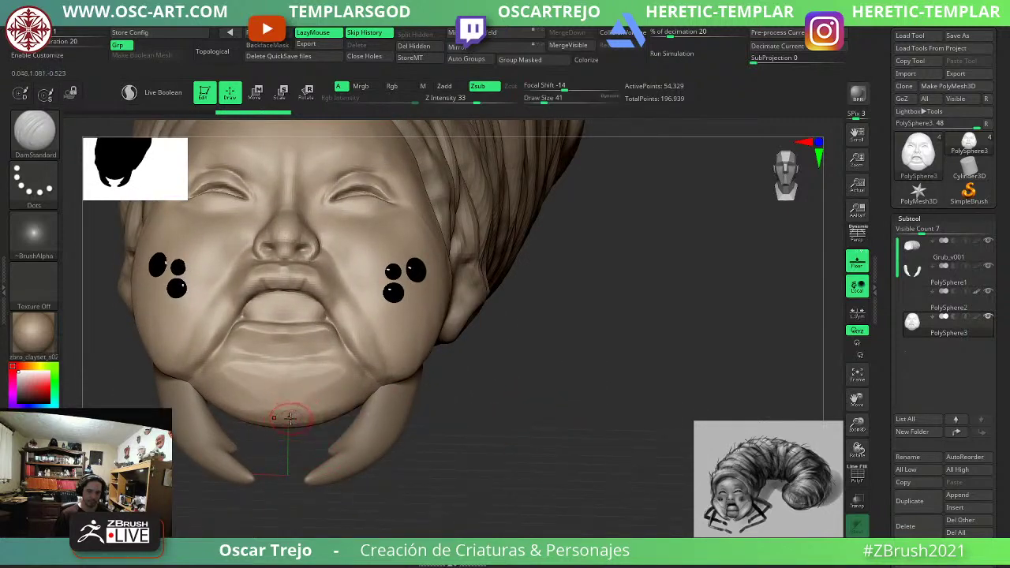
{"action": "key", "text": "s"}
{"action": "left_click_drag", "start_coordinate": [277, 424], "coordinate": [283, 424]}
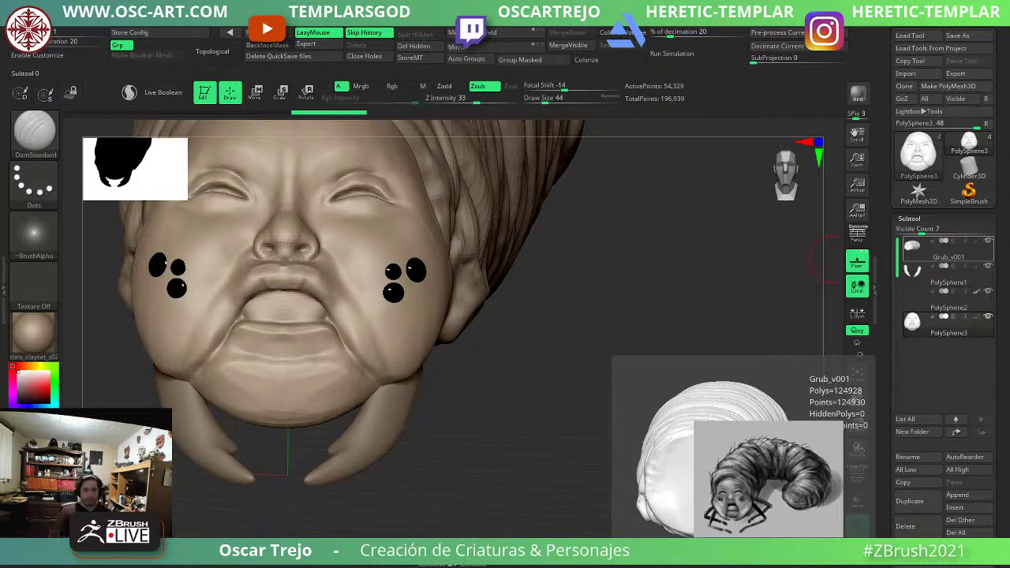
Deepen the fold lines where the cheeks meet the chin with DamStandard at draw size 54.
{"action": "mouse_move", "coordinate": [525, 434]}
{"action": "left_mouse_down"}
{"action": "mouse_move", "coordinate": [539, 439]}
{"action": "mouse_move", "coordinate": [479, 439]}
{"action": "mouse_move", "coordinate": [503, 437]}
{"action": "left_mouse_up"}
{"action": "key", "text": "s"}
{"action": "left_click_drag", "start_coordinate": [324, 403], "coordinate": [425, 374]}
{"action": "key", "text": "s"}
{"action": "left_click", "coordinate": [428, 351]}
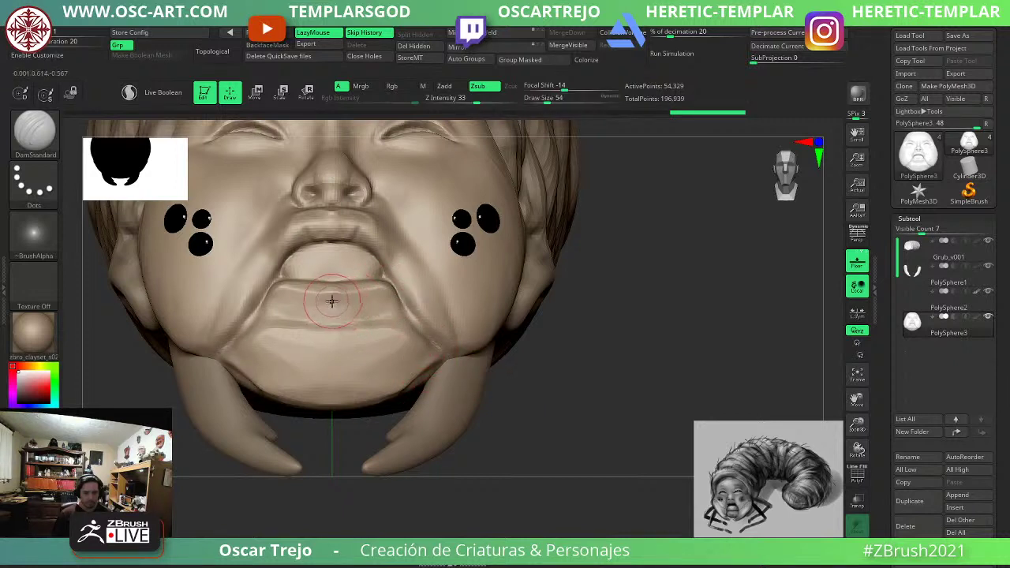
Flatten the planes of the lower lip with the TrimDynamic brush at draw size 54.
{"action": "key", "text": "b"}
{"action": "key", "text": "t"}
{"action": "key", "text": "d"}
{"action": "left_click_drag", "start_coordinate": [317, 307], "coordinate": [376, 300]}
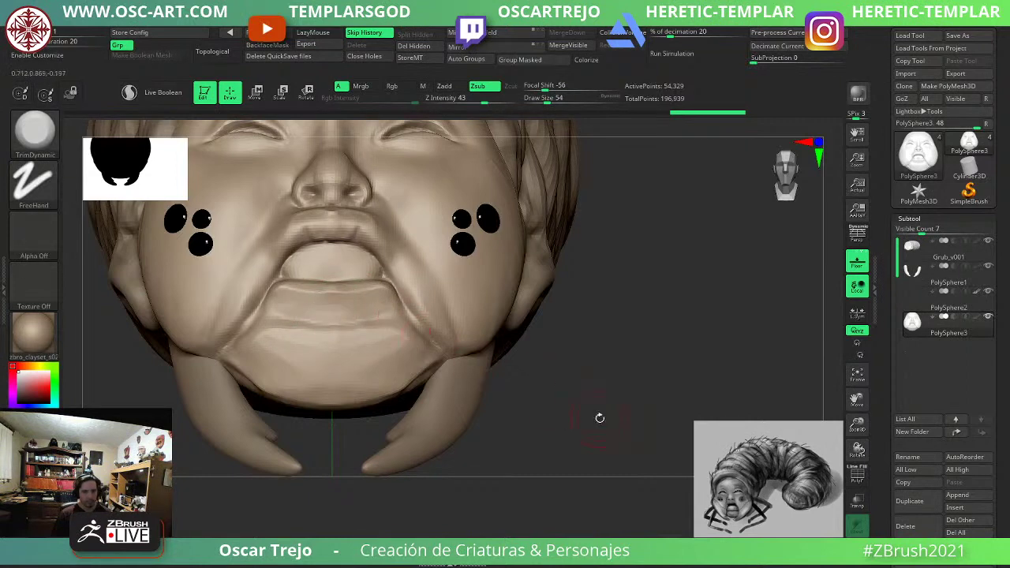
{"action": "mouse_move", "coordinate": [600, 418]}
{"action": "left_mouse_down"}
{"action": "mouse_move", "coordinate": [331, 306]}
{"action": "mouse_move", "coordinate": [322, 284]}
{"action": "mouse_move", "coordinate": [294, 283]}
{"action": "mouse_move", "coordinate": [329, 285]}
{"action": "left_mouse_up"}
Flatten the upper lip and its corner with TrimDynamic, comparing before and after by undoing and redoing the strokes.
{"action": "left_click_drag", "start_coordinate": [494, 378], "coordinate": [450, 353]}
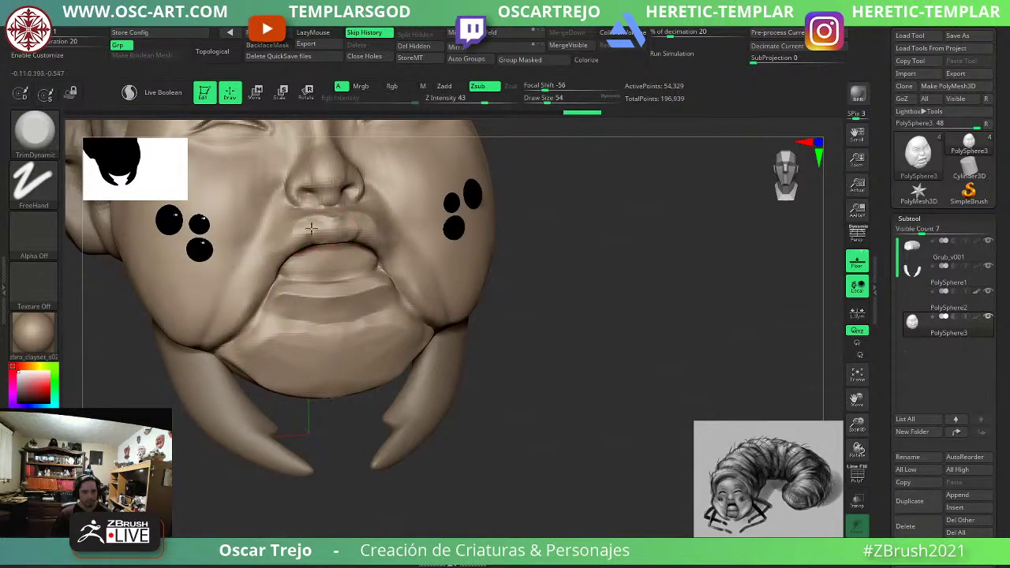
{"action": "mouse_move", "coordinate": [311, 228]}
{"action": "left_mouse_down"}
{"action": "mouse_move", "coordinate": [310, 239]}
{"action": "mouse_move", "coordinate": [306, 230]}
{"action": "left_mouse_up"}
{"action": "mouse_move", "coordinate": [479, 340]}
{"action": "left_mouse_down"}
{"action": "mouse_move", "coordinate": [514, 309]}
{"action": "mouse_move", "coordinate": [512, 336]}
{"action": "mouse_move", "coordinate": [392, 319]}
{"action": "left_mouse_up"}
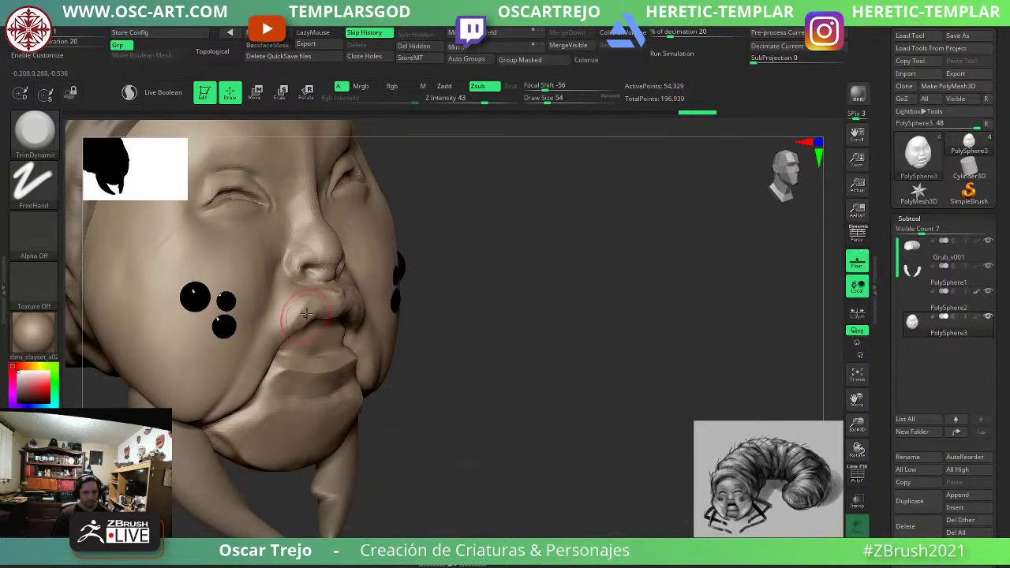
{"action": "left_click_drag", "start_coordinate": [296, 331], "coordinate": [310, 325]}
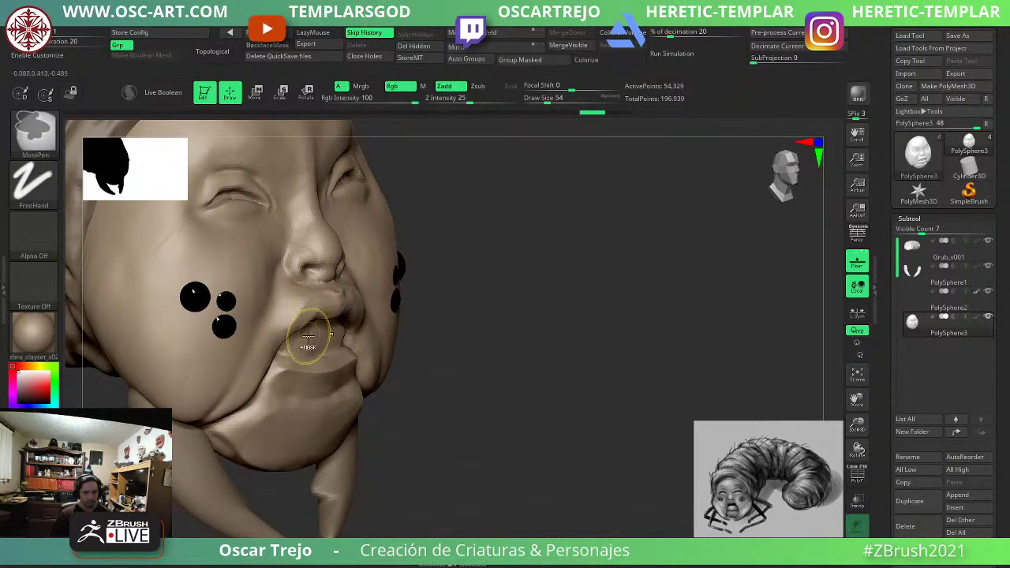
{"action": "key", "text": "ctrl+z"}
{"action": "key", "text": "ctrl+z"}
{"action": "key", "text": "ctrl+shift+z"}
{"action": "key", "text": "ctrl+shift+z"}
Reshape the lower lip and mouth with the Move brush at draw size 68.
{"action": "left_click_drag", "start_coordinate": [531, 356], "coordinate": [517, 314], "text": "alt"}
{"action": "mouse_move", "coordinate": [518, 315]}
{"action": "left_mouse_down"}
{"action": "mouse_move", "coordinate": [465, 314]}
{"action": "mouse_move", "coordinate": [552, 373]}
{"action": "mouse_move", "coordinate": [565, 284]}
{"action": "mouse_move", "coordinate": [527, 325]}
{"action": "mouse_move", "coordinate": [550, 355]}
{"action": "mouse_move", "coordinate": [539, 397]}
{"action": "mouse_move", "coordinate": [523, 359]}
{"action": "mouse_move", "coordinate": [570, 344]}
{"action": "left_mouse_up"}
{"action": "key", "text": "b"}
{"action": "key", "text": "m"}
{"action": "key", "text": "v"}
{"action": "key", "text": "s"}
{"action": "left_click", "coordinate": [325, 361]}
{"action": "left_click_drag", "start_coordinate": [302, 367], "coordinate": [301, 354]}
{"action": "mouse_move", "coordinate": [506, 423]}
{"action": "left_mouse_down"}
{"action": "mouse_move", "coordinate": [529, 431]}
{"action": "mouse_move", "coordinate": [532, 445]}
{"action": "left_mouse_up"}
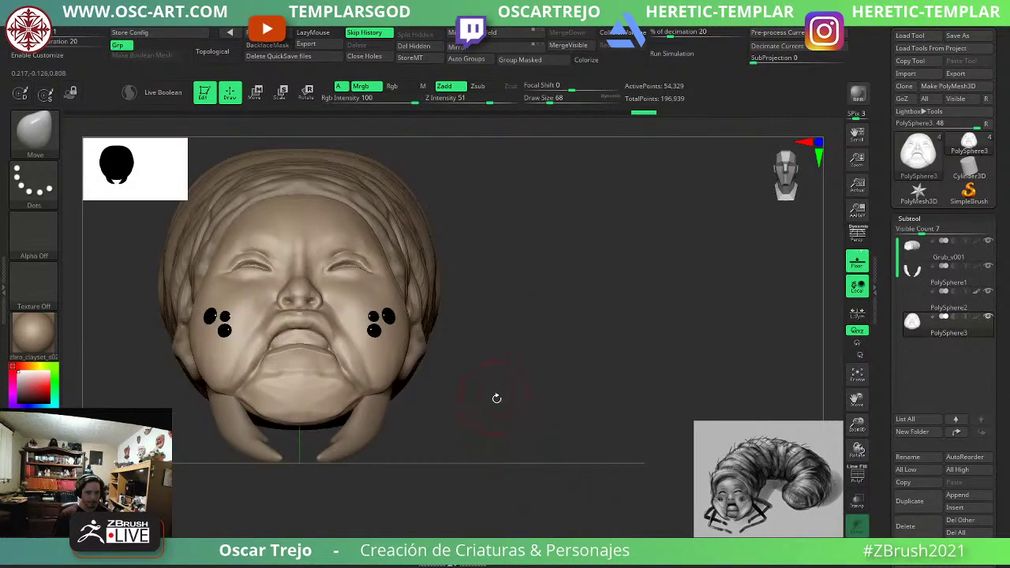
Try to build up cheek flesh around the base of the mandible with the Clay brush.
{"action": "mouse_move", "coordinate": [496, 399]}
{"action": "left_mouse_down"}
{"action": "mouse_move", "coordinate": [505, 403]}
{"action": "mouse_move", "coordinate": [478, 390]}
{"action": "mouse_move", "coordinate": [194, 433]}
{"action": "mouse_move", "coordinate": [176, 457]}
{"action": "mouse_move", "coordinate": [189, 505]}
{"action": "left_mouse_up"}
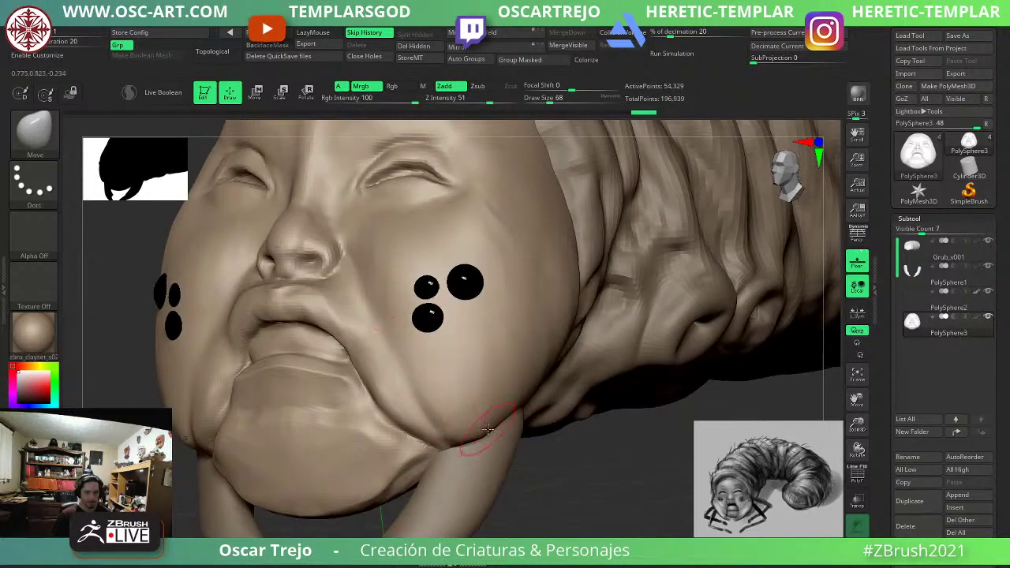
{"action": "left_click_drag", "start_coordinate": [604, 471], "coordinate": [525, 479]}
{"action": "key", "text": "b"}
{"action": "key", "text": "c"}
{"action": "key", "text": "l"}
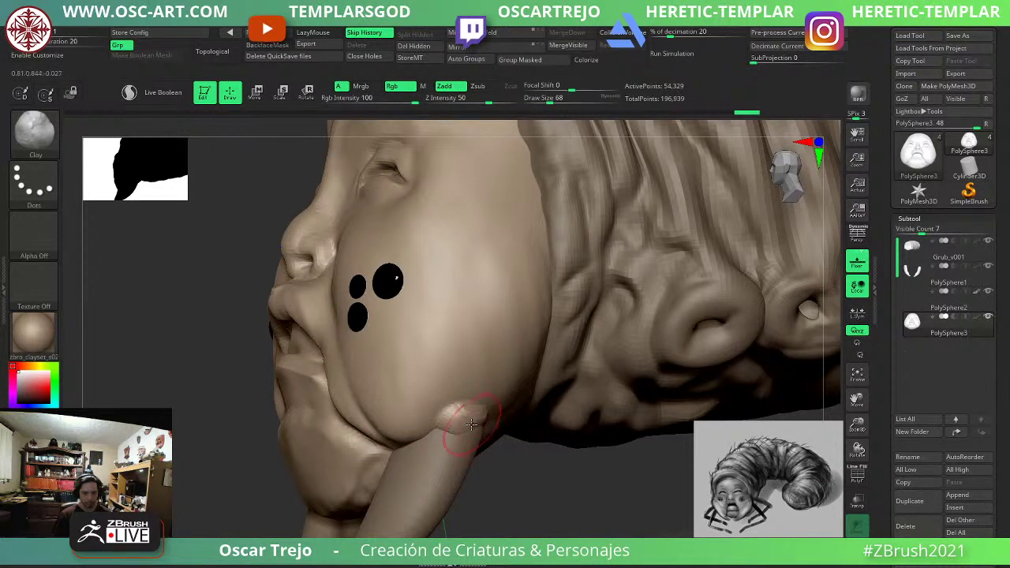
{"action": "left_click_drag", "start_coordinate": [472, 424], "coordinate": [484, 425]}
{"action": "mouse_move", "coordinate": [529, 486]}
{"action": "left_mouse_down"}
{"action": "mouse_move", "coordinate": [459, 459]}
{"action": "mouse_move", "coordinate": [487, 439]}
{"action": "left_mouse_up"}
Undo the Clay strokes around the mandible's base.
{"action": "key", "text": "ctrl+z"}
{"action": "key", "text": "ctrl+z"}
{"action": "key", "text": "ctrl+z"}
{"action": "key", "text": "ctrl+z"}
{"action": "key", "text": "ctrl+z"}
{"action": "key", "text": "ctrl+z"}
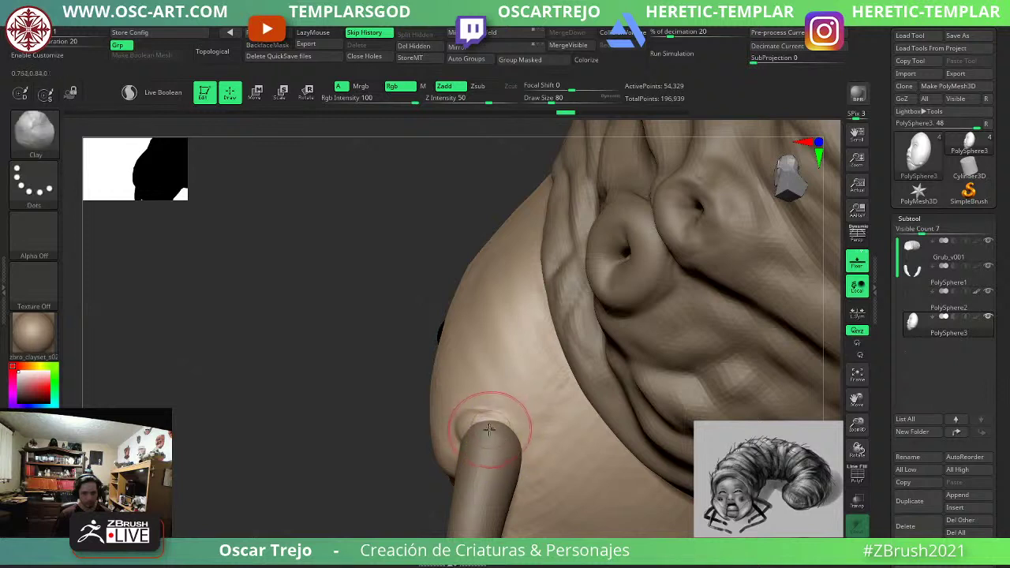
{"action": "key", "text": "ctrl+z"}
{"action": "key", "text": "ctrl+z"}
{"action": "key", "text": "ctrl+z"}
{"action": "key", "text": "s"}
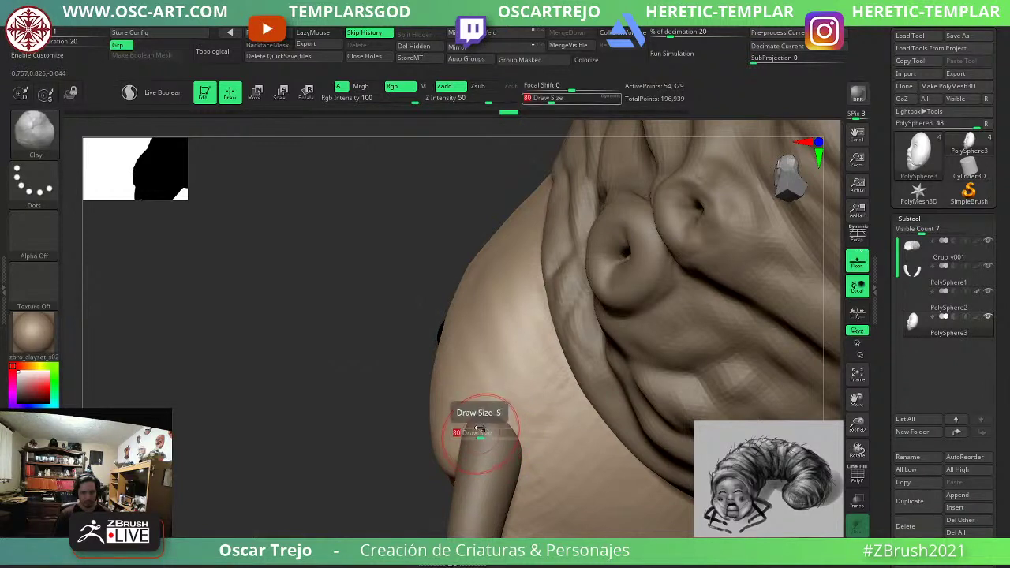
{"action": "mouse_move", "coordinate": [480, 432]}
{"action": "left_mouse_down"}
{"action": "mouse_move", "coordinate": [490, 429]}
{"action": "mouse_move", "coordinate": [486, 411]}
{"action": "mouse_move", "coordinate": [482, 422]}
{"action": "left_mouse_up"}
{"action": "left_click_drag", "start_coordinate": [355, 430], "coordinate": [463, 429]}
{"action": "key", "text": "b"}
{"action": "key", "text": "d"}
{"action": "key", "text": "s"}
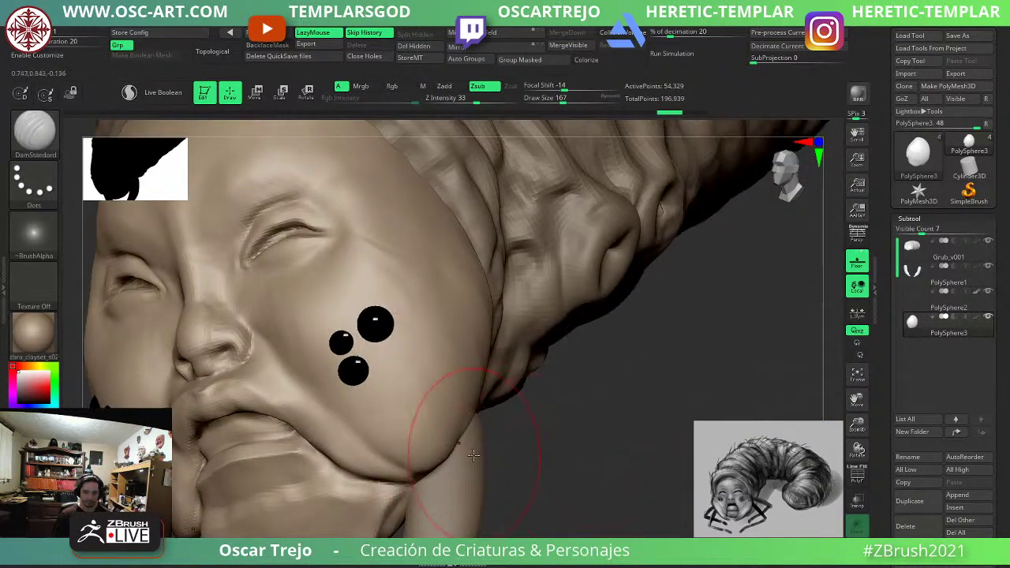
Select the mandibles and reshape their thick upper arms with the Move brush, starting at draw size 212.
{"action": "left_click", "coordinate": [471, 436], "text": "alt"}
{"action": "mouse_move", "coordinate": [527, 460]}
{"action": "left_mouse_down", "text": "shift"}
{"action": "mouse_move", "coordinate": [492, 438]}
{"action": "mouse_move", "coordinate": [471, 456]}
{"action": "left_mouse_up", "text": "shift"}
{"action": "key", "text": "b"}
{"action": "key", "text": "m"}
{"action": "key", "text": "v"}
{"action": "key", "text": "s"}
{"action": "mouse_move", "coordinate": [455, 460]}
{"action": "left_mouse_down"}
{"action": "mouse_move", "coordinate": [513, 428]}
{"action": "mouse_move", "coordinate": [468, 453]}
{"action": "mouse_move", "coordinate": [405, 460]}
{"action": "left_mouse_up"}
{"action": "key", "text": "s"}
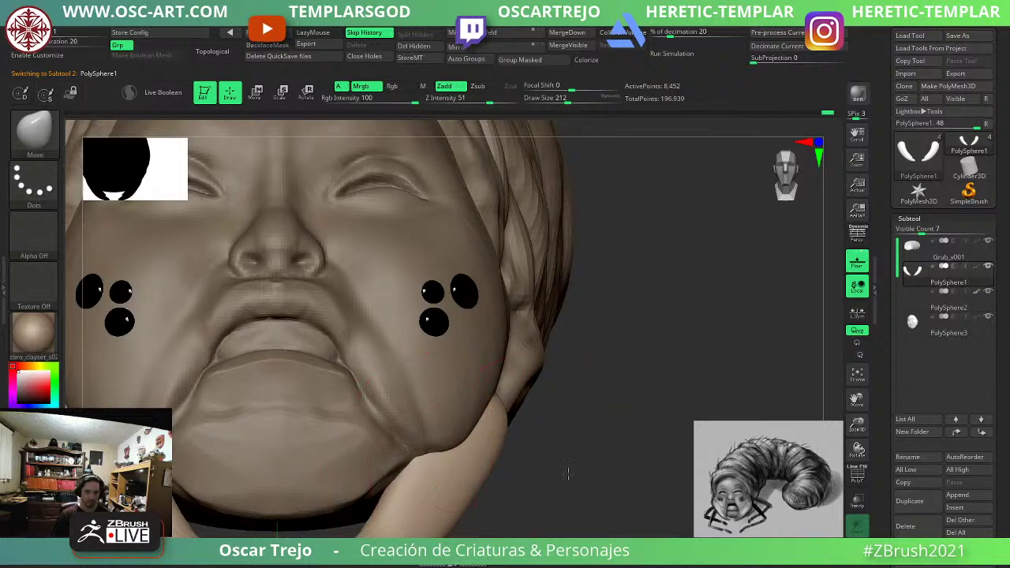
{"action": "left_click_drag", "start_coordinate": [567, 474], "coordinate": [503, 428], "text": "alt"}
{"action": "key", "text": "s"}
{"action": "left_click_drag", "start_coordinate": [476, 465], "coordinate": [442, 480]}
Pull out a small inner tooth near each mandible's tip with the Move brush at draw sizes 90 and 72.
{"action": "key", "text": "s"}
{"action": "mouse_move", "coordinate": [418, 473]}
{"action": "left_mouse_down"}
{"action": "mouse_move", "coordinate": [410, 478]}
{"action": "mouse_move", "coordinate": [422, 478]}
{"action": "left_mouse_up"}
{"action": "key", "text": "s"}
{"action": "left_click_drag", "start_coordinate": [503, 498], "coordinate": [478, 462], "text": "alt"}
{"action": "left_click_drag", "start_coordinate": [341, 409], "coordinate": [345, 398], "text": "shift"}
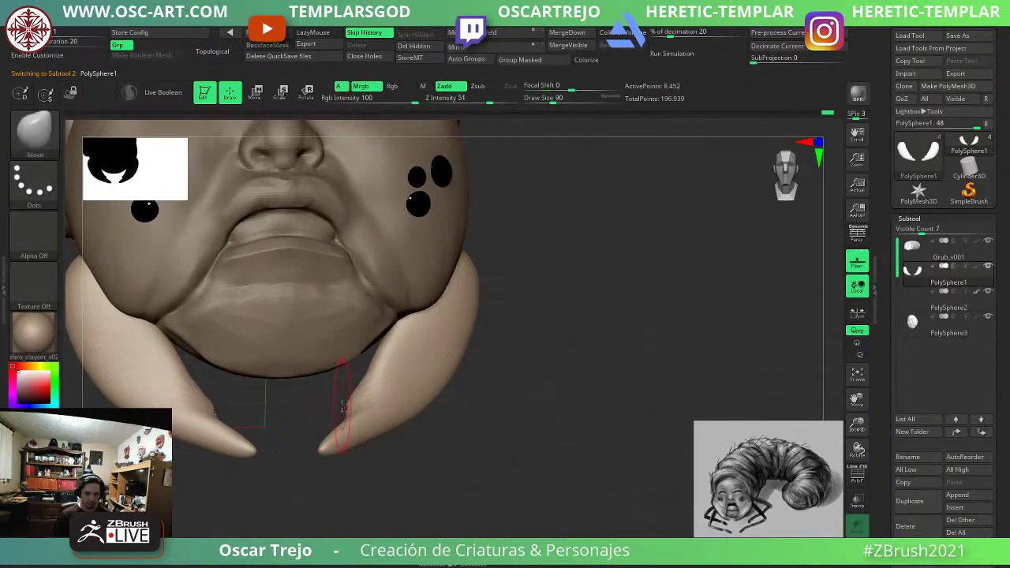
{"action": "mouse_move", "coordinate": [505, 462]}
{"action": "left_mouse_down"}
{"action": "mouse_move", "coordinate": [457, 462]}
{"action": "mouse_move", "coordinate": [525, 462]}
{"action": "left_mouse_up"}
{"action": "key", "text": "s"}
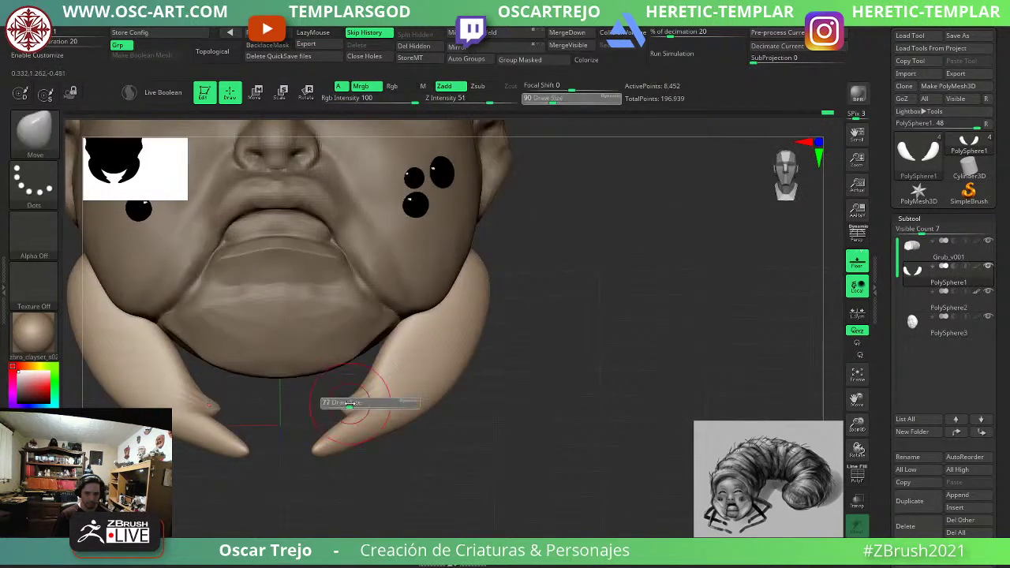
{"action": "left_click_drag", "start_coordinate": [349, 407], "coordinate": [342, 407]}
{"action": "left_click_drag", "start_coordinate": [354, 397], "coordinate": [319, 393]}
Refine the mandibles' inner edge, flattening it with TrimDynamic and smoothing the surface.
{"action": "left_click_drag", "start_coordinate": [517, 461], "coordinate": [525, 461], "text": "shift"}
{"action": "key", "text": "s"}
{"action": "mouse_move", "coordinate": [360, 354]}
{"action": "left_mouse_down"}
{"action": "mouse_move", "coordinate": [409, 335]}
{"action": "mouse_move", "coordinate": [399, 352]}
{"action": "mouse_move", "coordinate": [421, 361]}
{"action": "mouse_move", "coordinate": [458, 307]}
{"action": "left_mouse_up"}
{"action": "key", "text": "b"}
{"action": "key", "text": "t"}
{"action": "key", "text": "d"}
{"action": "mouse_move", "coordinate": [400, 402]}
{"action": "left_mouse_down"}
{"action": "mouse_move", "coordinate": [348, 429]}
{"action": "mouse_move", "coordinate": [389, 423]}
{"action": "left_mouse_up"}
{"action": "mouse_move", "coordinate": [387, 379]}
{"action": "left_mouse_down", "text": "shift"}
{"action": "mouse_move", "coordinate": [363, 395]}
{"action": "mouse_move", "coordinate": [434, 346]}
{"action": "left_mouse_up", "text": "shift"}
{"action": "mouse_move", "coordinate": [505, 363]}
{"action": "left_mouse_down", "text": "alt"}
{"action": "mouse_move", "coordinate": [530, 381]}
{"action": "mouse_move", "coordinate": [537, 406]}
{"action": "mouse_move", "coordinate": [527, 405]}
{"action": "left_mouse_up", "text": "alt"}
Adjust the mandibles' bases from the front and side with the Move brush at draw sizes 112 to 158.
{"action": "key", "text": "b"}
{"action": "key", "text": "m"}
{"action": "key", "text": "v"}
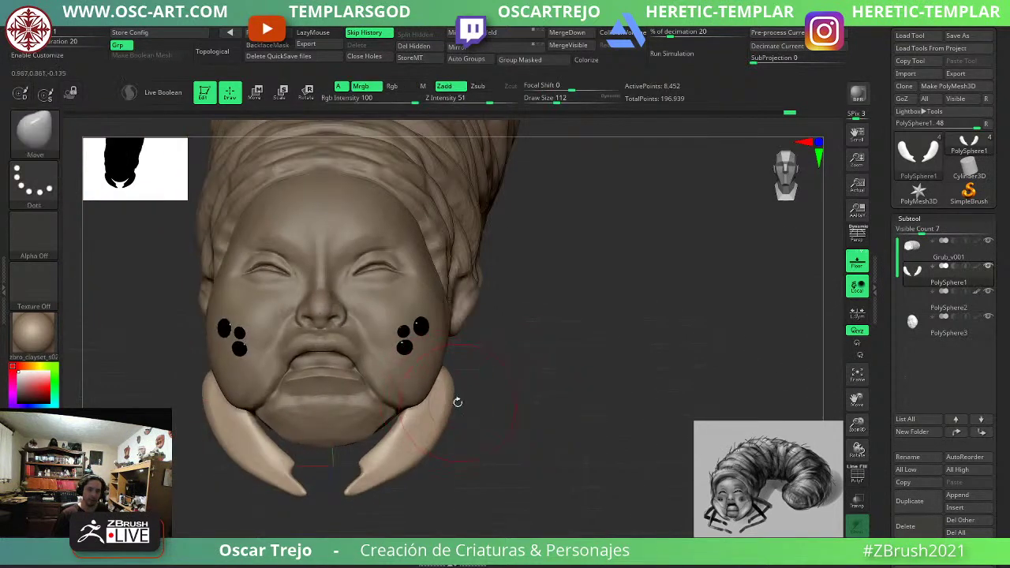
{"action": "left_click_drag", "start_coordinate": [452, 401], "coordinate": [459, 403]}
{"action": "mouse_move", "coordinate": [498, 393]}
{"action": "left_mouse_down"}
{"action": "mouse_move", "coordinate": [475, 409]}
{"action": "mouse_move", "coordinate": [442, 399]}
{"action": "mouse_move", "coordinate": [439, 383]}
{"action": "left_mouse_up"}
{"action": "key", "text": "]"}
{"action": "left_click_drag", "start_coordinate": [352, 379], "coordinate": [369, 381], "text": "shift"}
{"action": "key", "text": "s"}
{"action": "mouse_move", "coordinate": [414, 382]}
{"action": "left_mouse_down"}
{"action": "mouse_move", "coordinate": [454, 367]}
{"action": "mouse_move", "coordinate": [458, 392]}
{"action": "mouse_move", "coordinate": [466, 375]}
{"action": "left_mouse_up"}
{"action": "key", "text": "s"}
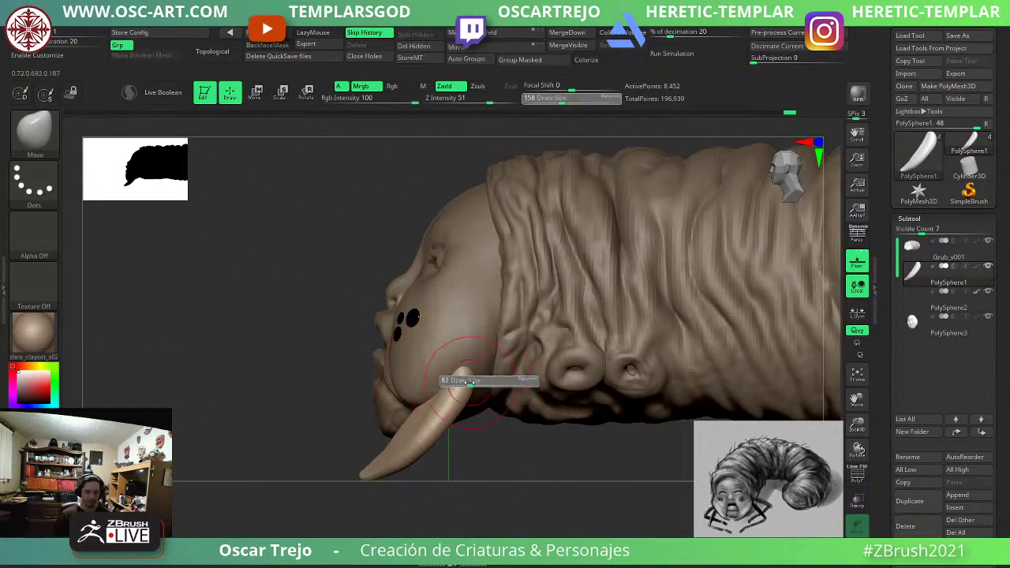
Flatten the mandibles' side planes with TrimDynamic and smooth the transitions.
{"action": "key", "text": "b"}
{"action": "key", "text": "t"}
{"action": "key", "text": "d"}
{"action": "mouse_move", "coordinate": [341, 383]}
{"action": "left_mouse_down"}
{"action": "mouse_move", "coordinate": [423, 390]}
{"action": "mouse_move", "coordinate": [433, 411]}
{"action": "left_mouse_up"}
{"action": "key", "text": "s"}
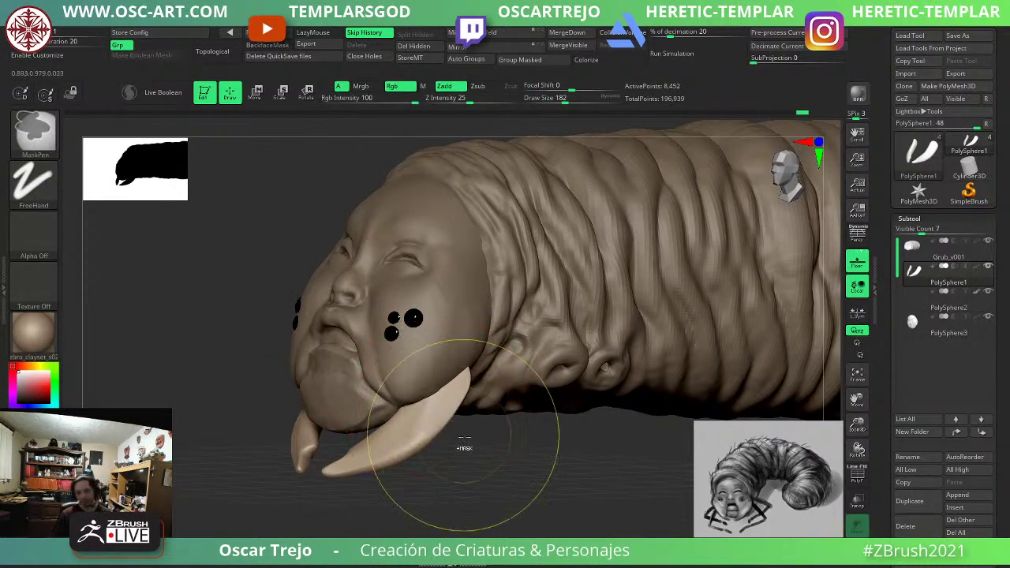
{"action": "mouse_move", "coordinate": [463, 444]}
{"action": "left_mouse_down"}
{"action": "mouse_move", "coordinate": [468, 466]}
{"action": "mouse_move", "coordinate": [461, 444]}
{"action": "left_mouse_up"}
{"action": "mouse_move", "coordinate": [433, 403]}
{"action": "left_mouse_down"}
{"action": "mouse_move", "coordinate": [411, 427]}
{"action": "mouse_move", "coordinate": [431, 424]}
{"action": "left_mouse_up"}
{"action": "mouse_move", "coordinate": [452, 459]}
{"action": "left_mouse_down", "text": "shift"}
{"action": "mouse_move", "coordinate": [474, 469]}
{"action": "mouse_move", "coordinate": [426, 422]}
{"action": "mouse_move", "coordinate": [424, 438]}
{"action": "left_mouse_up", "text": "shift"}
{"action": "key", "text": "s"}
{"action": "left_click_drag", "start_coordinate": [424, 438], "coordinate": [404, 439]}
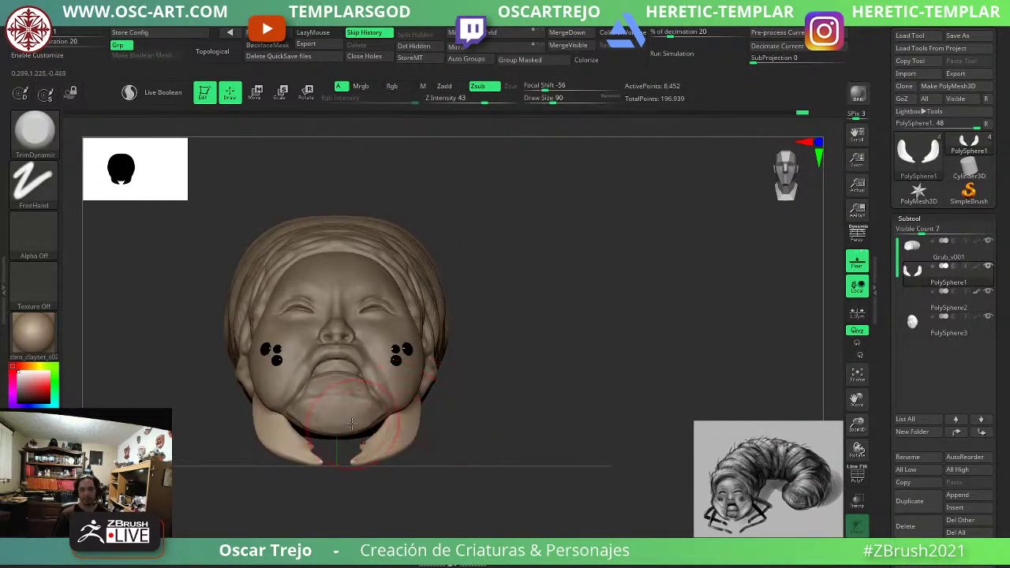
Nudge the chin's lower edge upward with the Move brush at draw size 90 and reselect the mandibles.
{"action": "left_click", "coordinate": [343, 421], "text": "alt"}
{"action": "key", "text": "b"}
{"action": "key", "text": "m"}
{"action": "key", "text": "v"}
{"action": "left_click_drag", "start_coordinate": [348, 426], "coordinate": [346, 418]}
{"action": "mouse_move", "coordinate": [458, 442]}
{"action": "left_mouse_down"}
{"action": "mouse_move", "coordinate": [473, 442]}
{"action": "mouse_move", "coordinate": [454, 472]}
{"action": "left_mouse_up"}
{"action": "left_click_drag", "start_coordinate": [454, 472], "coordinate": [415, 449], "text": "alt"}
{"action": "left_click", "coordinate": [393, 446], "text": "alt"}
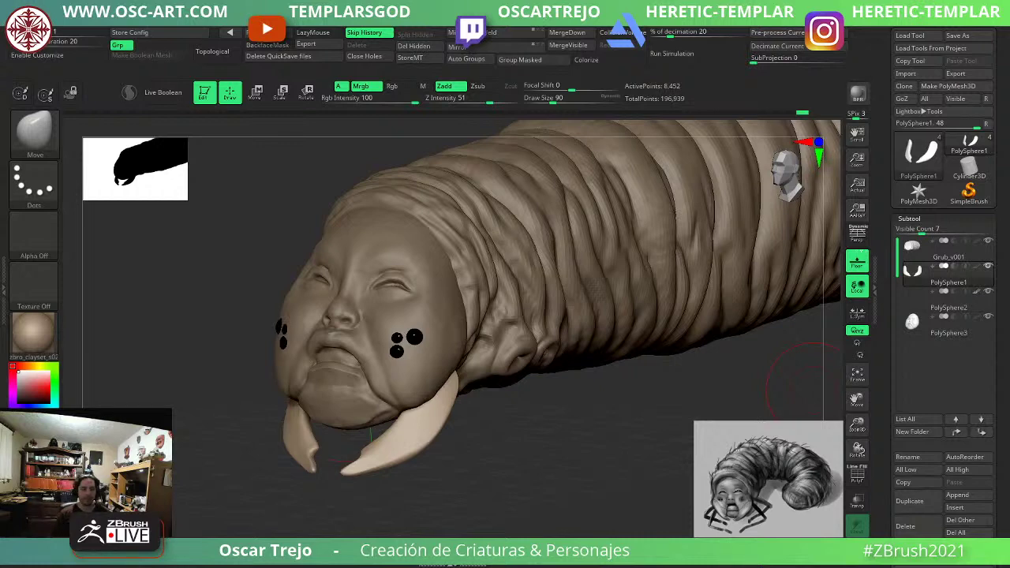
Select the grub body and deepen a skin fold behind the head with DamStandard at draw size 46.
{"action": "left_click_drag", "start_coordinate": [523, 434], "coordinate": [489, 453]}
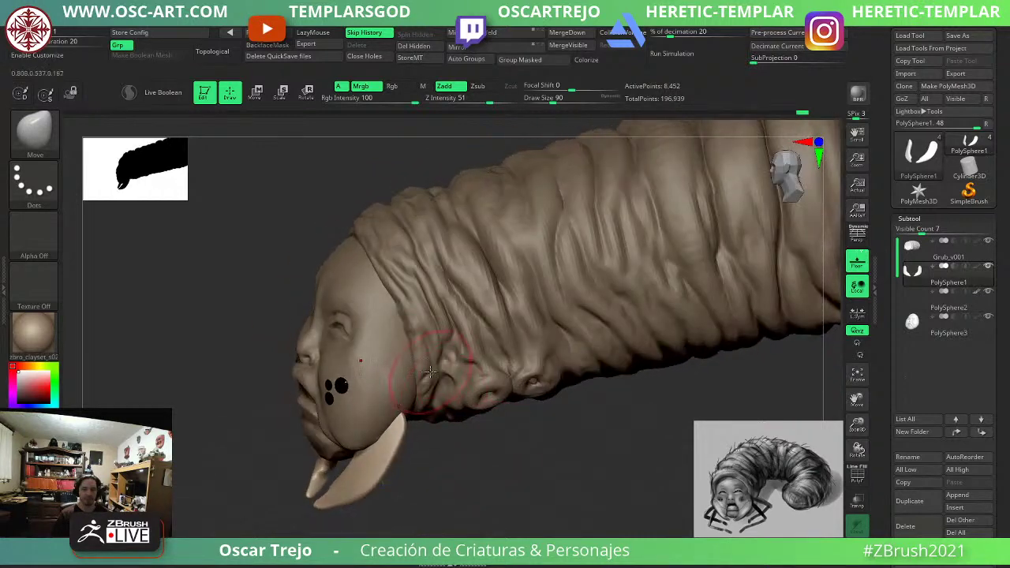
{"action": "left_click", "coordinate": [452, 372], "text": "alt"}
{"action": "key", "text": "["}
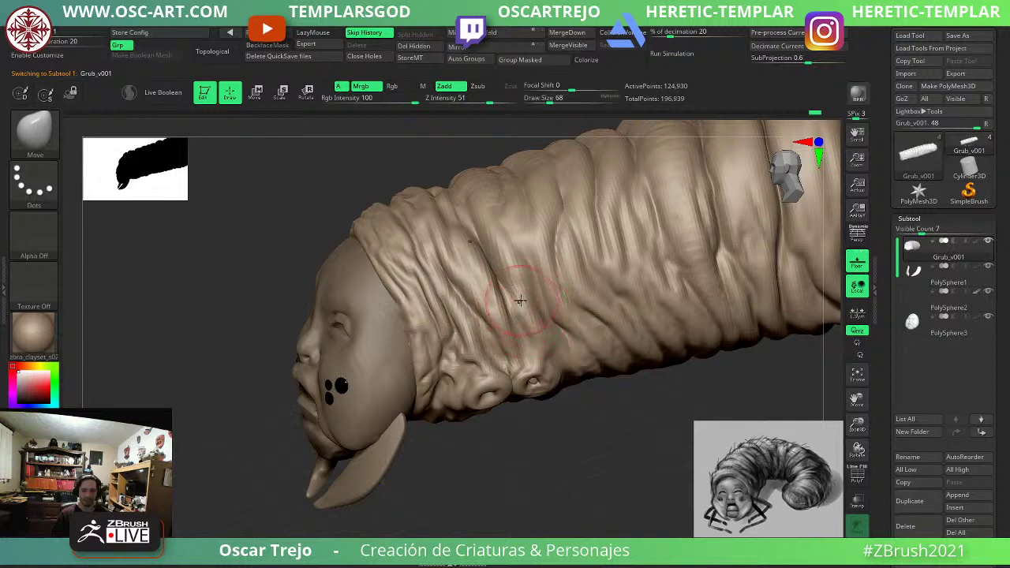
{"action": "key", "text": "b"}
{"action": "key", "text": "d"}
{"action": "key", "text": "s"}
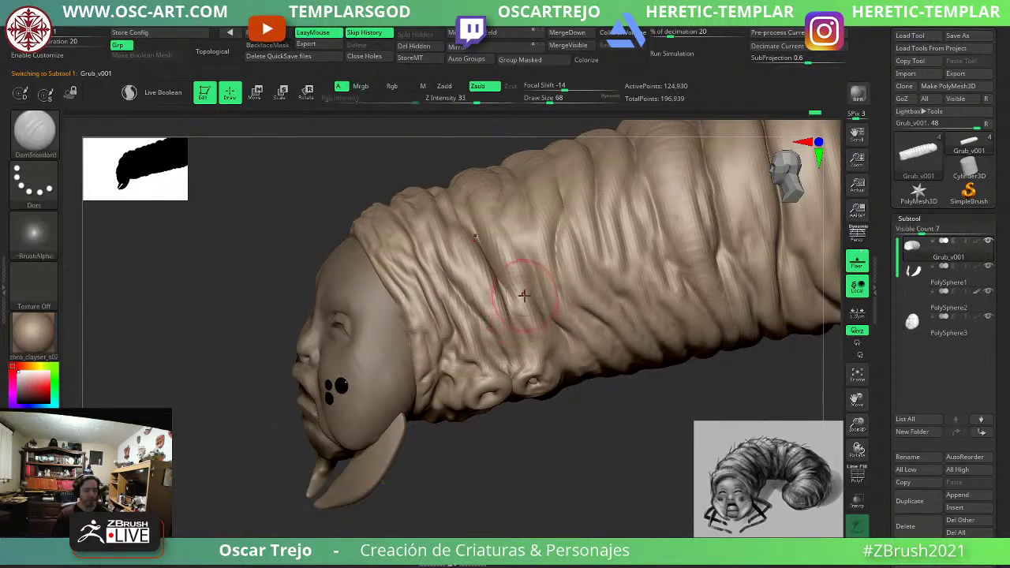
{"action": "key", "text": "s"}
{"action": "left_click_drag", "start_coordinate": [529, 320], "coordinate": [526, 343]}
{"action": "mouse_move", "coordinate": [605, 451]}
{"action": "left_mouse_down", "text": "alt"}
{"action": "mouse_move", "coordinate": [537, 413]}
{"action": "mouse_move", "coordinate": [383, 442]}
{"action": "mouse_move", "coordinate": [403, 436]}
{"action": "left_mouse_up", "text": "alt"}
Select the head and pull the cheek flesh over the mandible's base with the Move brush.
{"action": "left_click", "coordinate": [325, 434], "text": "alt"}
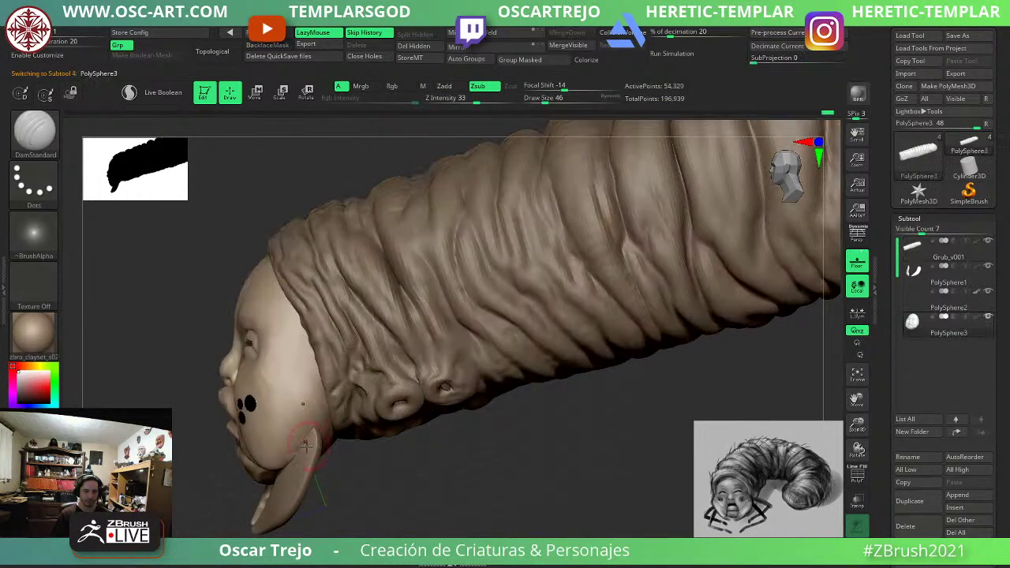
{"action": "left_click_drag", "start_coordinate": [212, 481], "coordinate": [257, 456]}
{"action": "key", "text": "b"}
{"action": "key", "text": "m"}
{"action": "key", "text": "v"}
{"action": "key", "text": "s"}
{"action": "mouse_move", "coordinate": [333, 444]}
{"action": "left_mouse_down"}
{"action": "mouse_move", "coordinate": [347, 464]}
{"action": "mouse_move", "coordinate": [318, 439]}
{"action": "left_mouse_up"}
Try to build up the flesh at the mandible's base with ClayBuildup at draw size 59, and undo the stroke.
{"action": "key", "text": "b"}
{"action": "key", "text": "c"}
{"action": "key", "text": "b"}
{"action": "key", "text": "s"}
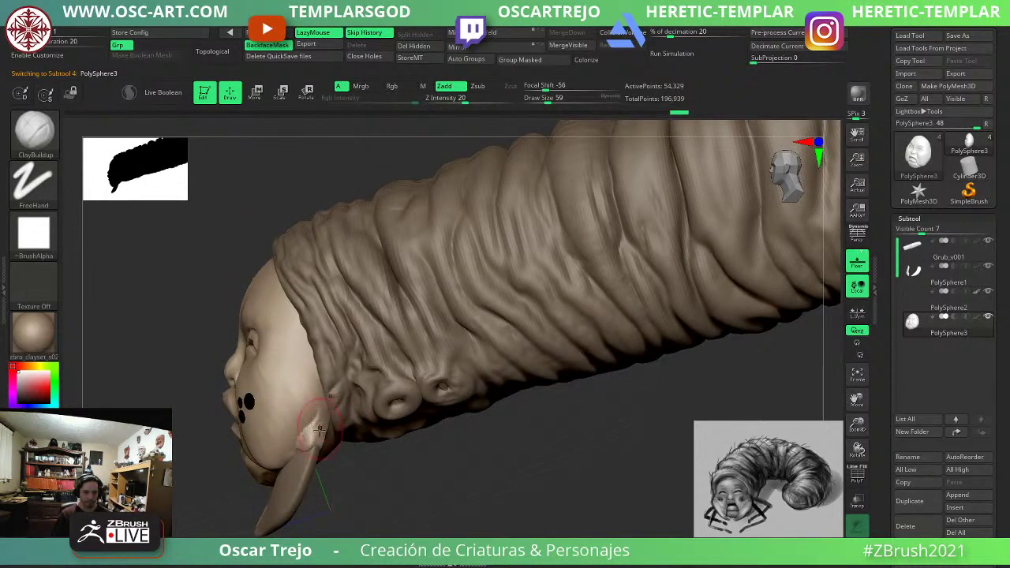
{"action": "key", "text": "b"}
{"action": "key", "text": "m"}
{"action": "key", "text": "v"}
{"action": "key", "text": "ctrl+z"}
Shape the flesh collar around the mandible's base with the Move brush at draw size 80 and flatten it with TrimDynamic at 62.
{"action": "mouse_move", "coordinate": [328, 475]}
{"action": "left_mouse_down"}
{"action": "mouse_move", "coordinate": [365, 468]}
{"action": "mouse_move", "coordinate": [375, 479]}
{"action": "mouse_move", "coordinate": [355, 465]}
{"action": "left_mouse_up"}
{"action": "left_click_drag", "start_coordinate": [433, 442], "coordinate": [391, 450]}
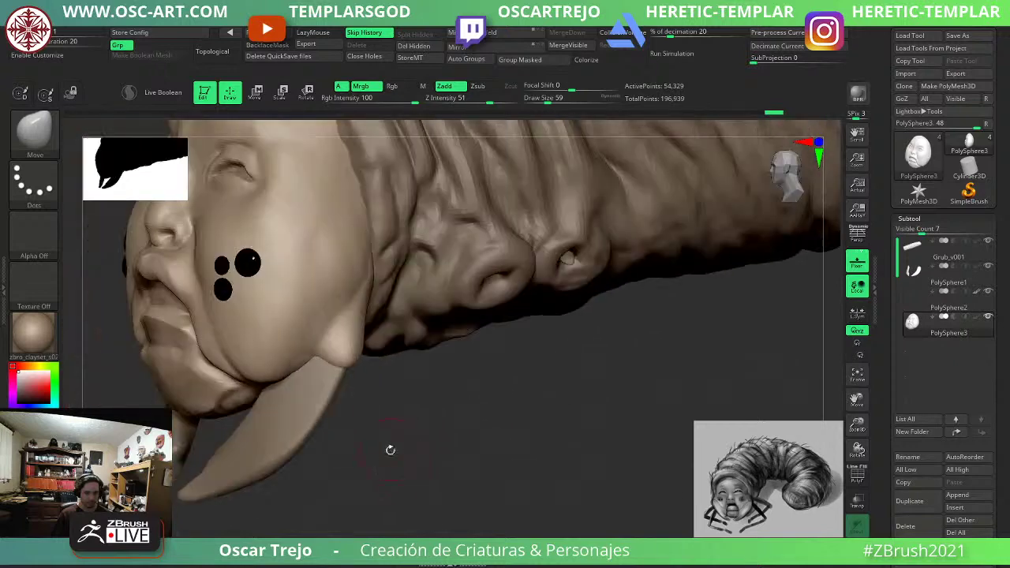
{"action": "key", "text": "]"}
{"action": "key", "text": "]"}
{"action": "key", "text": "]"}
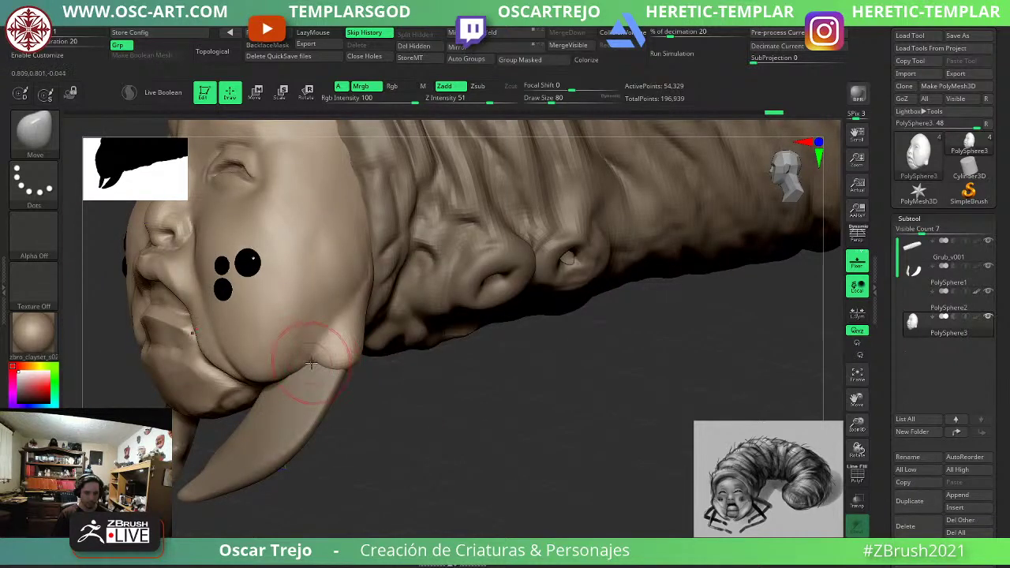
{"action": "left_click_drag", "start_coordinate": [312, 363], "coordinate": [306, 372]}
{"action": "key", "text": "b"}
{"action": "key", "text": "t"}
{"action": "key", "text": "d"}
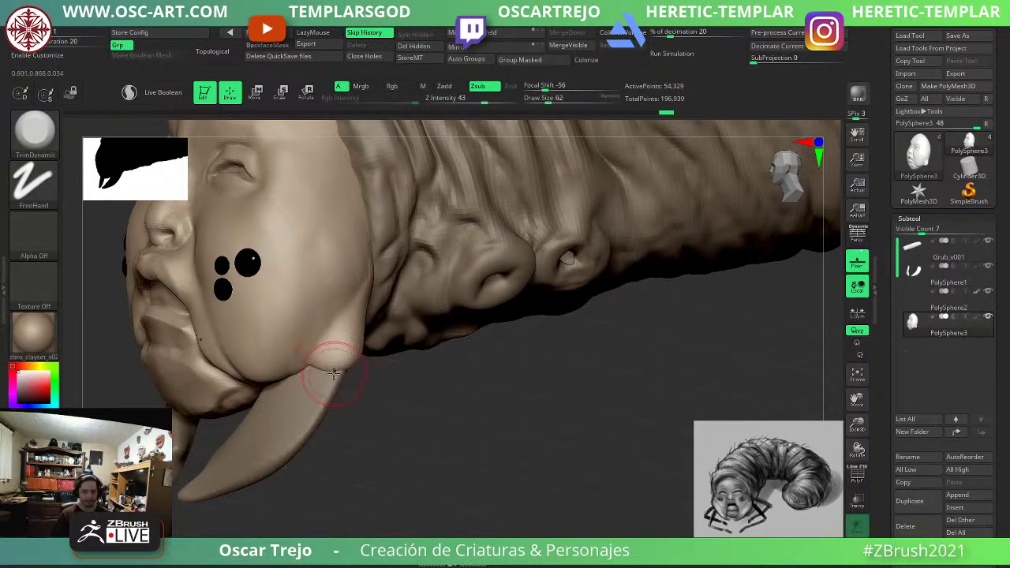
{"action": "mouse_move", "coordinate": [398, 382]}
{"action": "left_mouse_down"}
{"action": "mouse_move", "coordinate": [359, 355]}
{"action": "mouse_move", "coordinate": [371, 377]}
{"action": "left_mouse_up"}
Build up the back of the cheek around the mandible's base with ClayBuildup.
{"action": "key", "text": "b"}
{"action": "key", "text": "c"}
{"action": "key", "text": "b"}
{"action": "mouse_move", "coordinate": [383, 367]}
{"action": "left_mouse_down"}
{"action": "mouse_move", "coordinate": [357, 370]}
{"action": "mouse_move", "coordinate": [374, 374]}
{"action": "left_mouse_up"}
{"action": "key", "text": "s"}
{"action": "mouse_move", "coordinate": [374, 374]}
{"action": "left_mouse_down"}
{"action": "mouse_move", "coordinate": [347, 360]}
{"action": "mouse_move", "coordinate": [366, 359]}
{"action": "left_mouse_up"}
{"action": "key", "text": "s"}
{"action": "mouse_move", "coordinate": [359, 352]}
{"action": "left_mouse_down"}
{"action": "mouse_move", "coordinate": [353, 337]}
{"action": "mouse_move", "coordinate": [361, 328]}
{"action": "mouse_move", "coordinate": [368, 339]}
{"action": "left_mouse_up"}
{"action": "right_click_drag", "start_coordinate": [366, 339], "coordinate": [268, 371]}
Flatten the built-up flesh behind and around the mandible's base with TrimDynamic at draw sizes 94 and 59.
{"action": "key", "text": "b"}
{"action": "key", "text": "t"}
{"action": "key", "text": "d"}
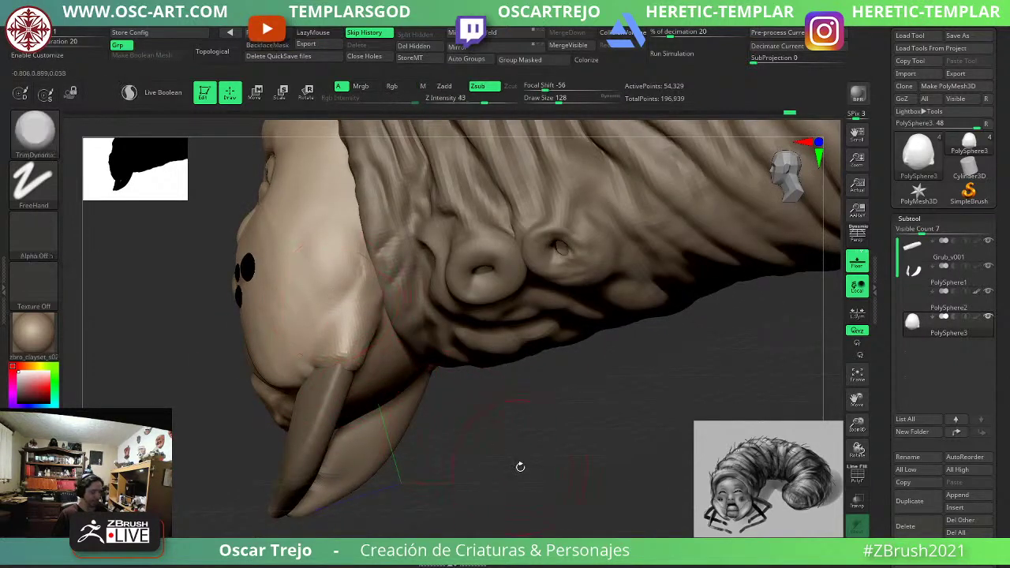
{"action": "left_click_drag", "start_coordinate": [556, 490], "coordinate": [465, 450]}
{"action": "key", "text": "s"}
{"action": "left_click_drag", "start_coordinate": [397, 385], "coordinate": [385, 385]}
{"action": "mouse_move", "coordinate": [350, 350]}
{"action": "left_mouse_down"}
{"action": "mouse_move", "coordinate": [360, 334]}
{"action": "mouse_move", "coordinate": [355, 347]}
{"action": "mouse_move", "coordinate": [376, 352]}
{"action": "left_mouse_up"}
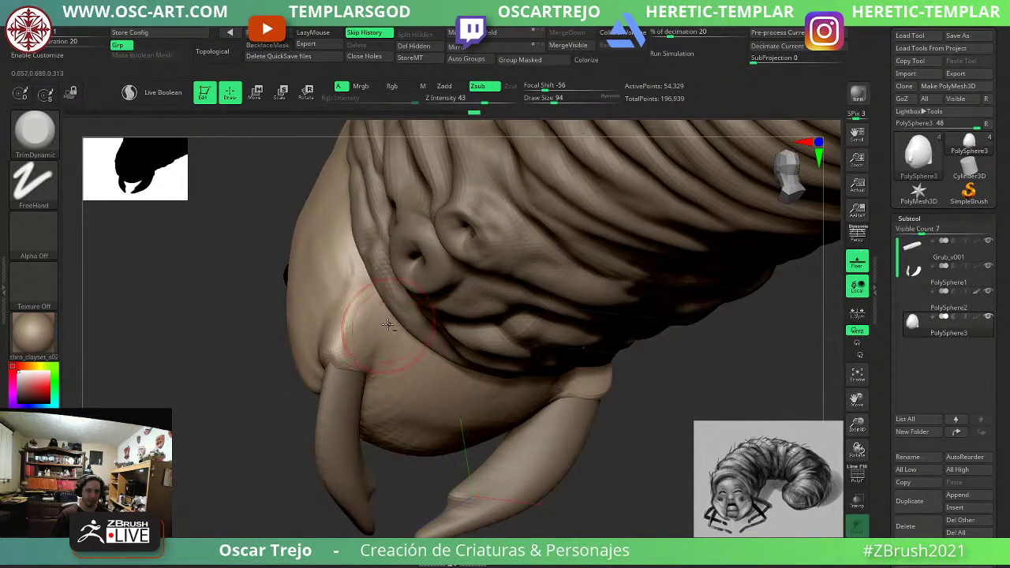
{"action": "mouse_move", "coordinate": [225, 426]}
{"action": "left_mouse_down"}
{"action": "mouse_move", "coordinate": [243, 433]}
{"action": "mouse_move", "coordinate": [347, 402]}
{"action": "mouse_move", "coordinate": [352, 382]}
{"action": "left_mouse_up"}
{"action": "key", "text": "s"}
{"action": "left_click_drag", "start_coordinate": [434, 439], "coordinate": [423, 436]}
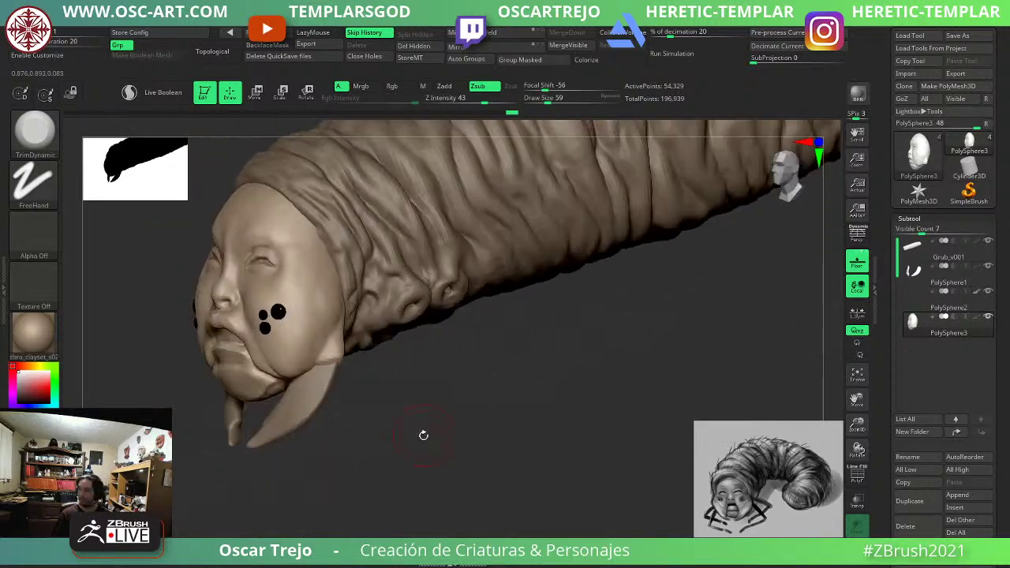
{"action": "left_click_drag", "start_coordinate": [391, 403], "coordinate": [445, 420]}
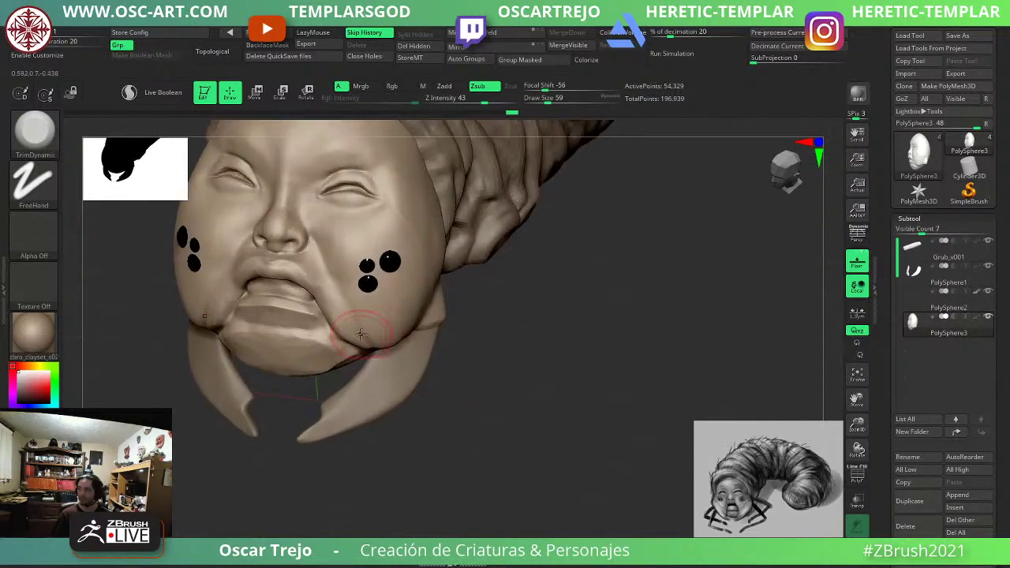
Select the mandibles and fit their upper arms against the cheeks with the Move brush, smoothing the result.
{"action": "key", "text": "b"}
{"action": "key", "text": "m"}
{"action": "key", "text": "v"}
{"action": "key", "text": "s"}
{"action": "mouse_move", "coordinate": [361, 381]}
{"action": "left_mouse_down"}
{"action": "mouse_move", "coordinate": [387, 383]}
{"action": "mouse_move", "coordinate": [358, 376]}
{"action": "left_mouse_up"}
{"action": "left_click", "coordinate": [396, 383], "text": "alt"}
{"action": "key", "text": "s"}
{"action": "left_click_drag", "start_coordinate": [426, 416], "coordinate": [458, 409]}
{"action": "key", "text": "s"}
{"action": "left_click_drag", "start_coordinate": [398, 384], "coordinate": [400, 384]}
{"action": "left_click_drag", "start_coordinate": [475, 400], "coordinate": [366, 381]}
{"action": "left_click_drag", "start_coordinate": [418, 361], "coordinate": [330, 422], "text": "shift"}
Refine the mandibles' curve in proportion to the whole body with the Move brush, reducing the draw size to 71.
{"action": "left_click_drag", "start_coordinate": [276, 458], "coordinate": [251, 414], "text": "alt"}
{"action": "left_click_drag", "start_coordinate": [256, 465], "coordinate": [354, 482]}
{"action": "left_click_drag", "start_coordinate": [442, 472], "coordinate": [381, 460]}
{"action": "key", "text": "s"}
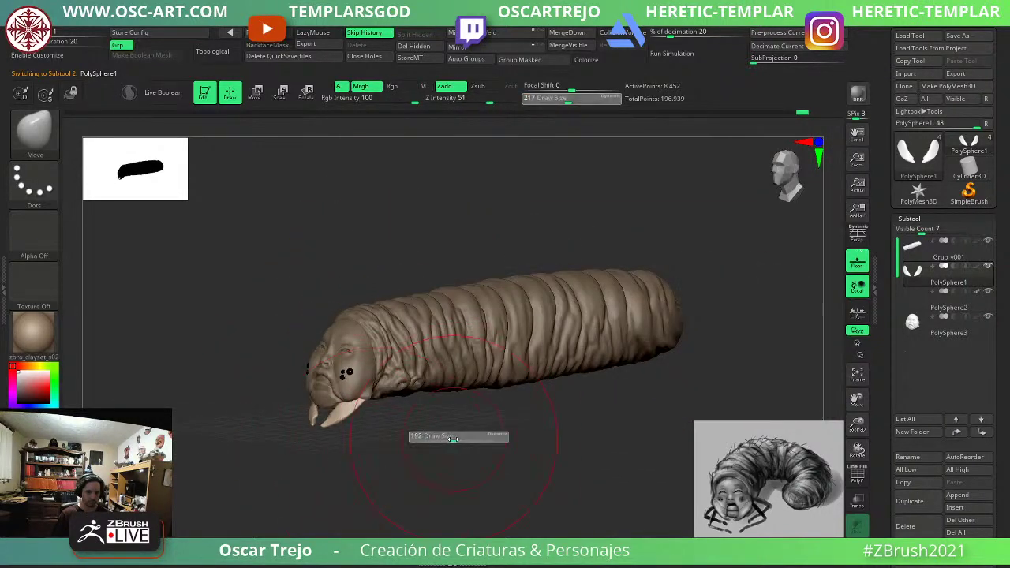
{"action": "left_click_drag", "start_coordinate": [459, 441], "coordinate": [453, 442]}
{"action": "mouse_move", "coordinate": [411, 454]}
{"action": "left_mouse_down"}
{"action": "mouse_move", "coordinate": [451, 455]}
{"action": "mouse_move", "coordinate": [545, 519]}
{"action": "left_mouse_up"}
{"action": "key", "text": "s"}
{"action": "left_click_drag", "start_coordinate": [361, 363], "coordinate": [352, 363]}
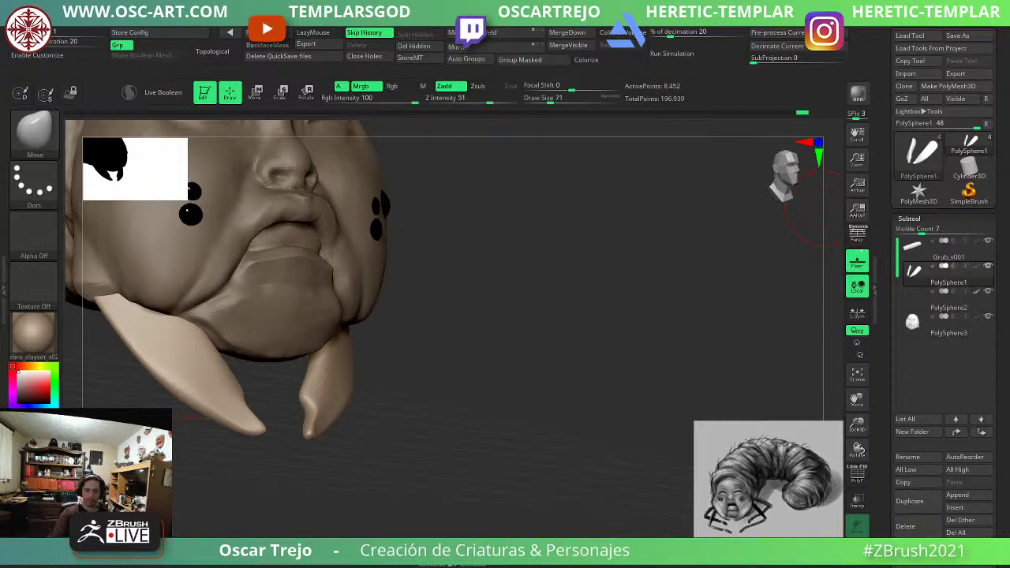
Select the head and flatten the cheek's lower edge above the mandible's base with TrimDynamic at draw size 71.
{"action": "left_click_drag", "start_coordinate": [823, 208], "coordinate": [449, 360], "text": "shift"}
{"action": "key", "text": "s"}
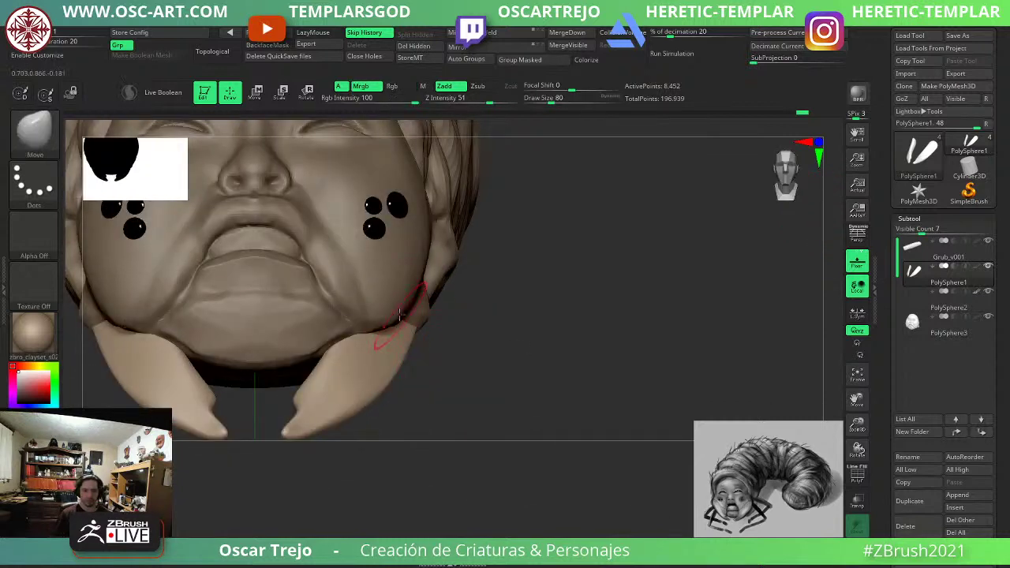
{"action": "key", "text": "s"}
{"action": "left_click", "coordinate": [401, 316]}
{"action": "left_click", "coordinate": [403, 320], "text": "alt"}
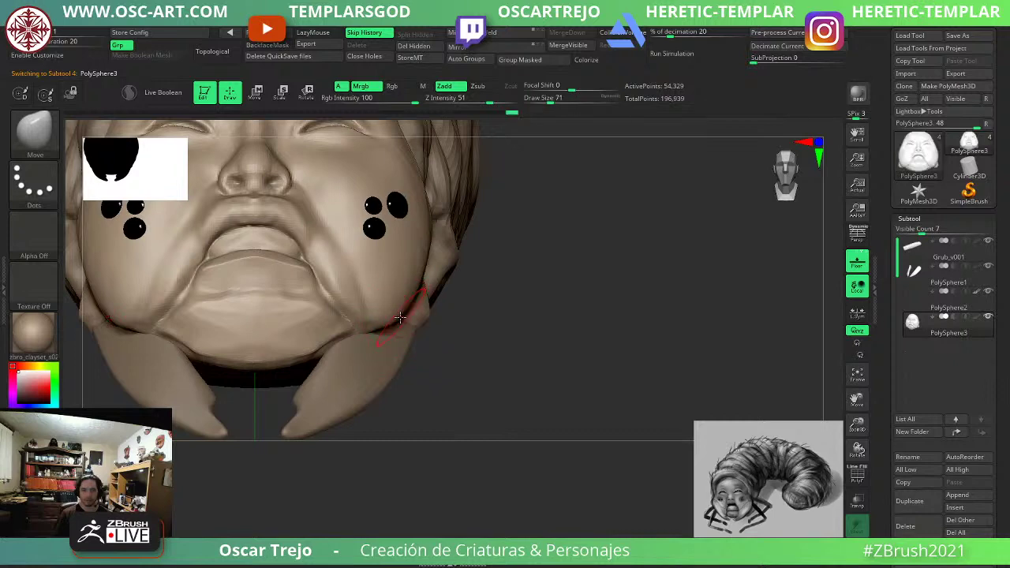
{"action": "left_click_drag", "start_coordinate": [485, 345], "coordinate": [426, 350]}
{"action": "key", "text": "b"}
{"action": "key", "text": "t"}
{"action": "key", "text": "d"}
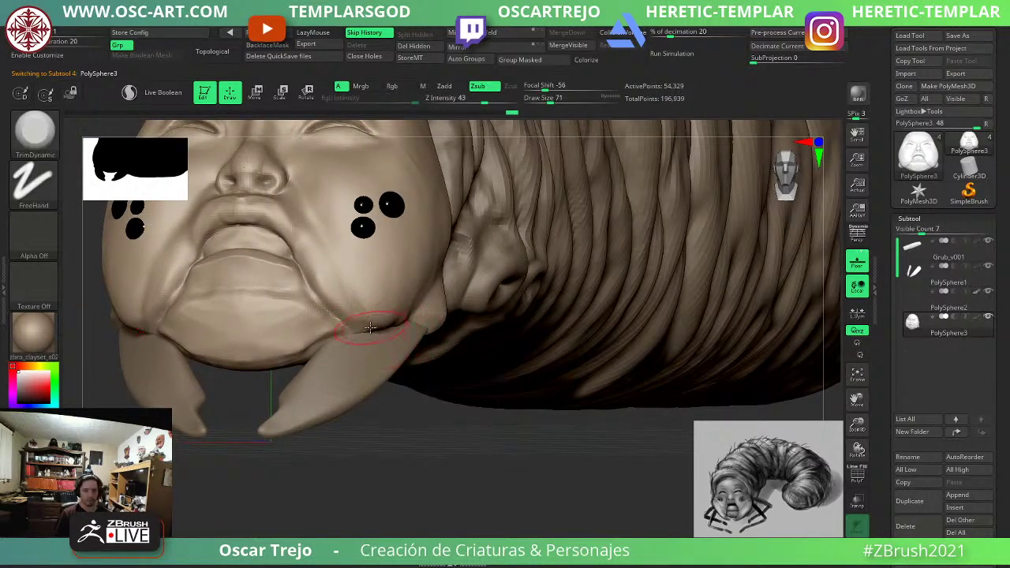
{"action": "left_click_drag", "start_coordinate": [371, 324], "coordinate": [424, 306]}
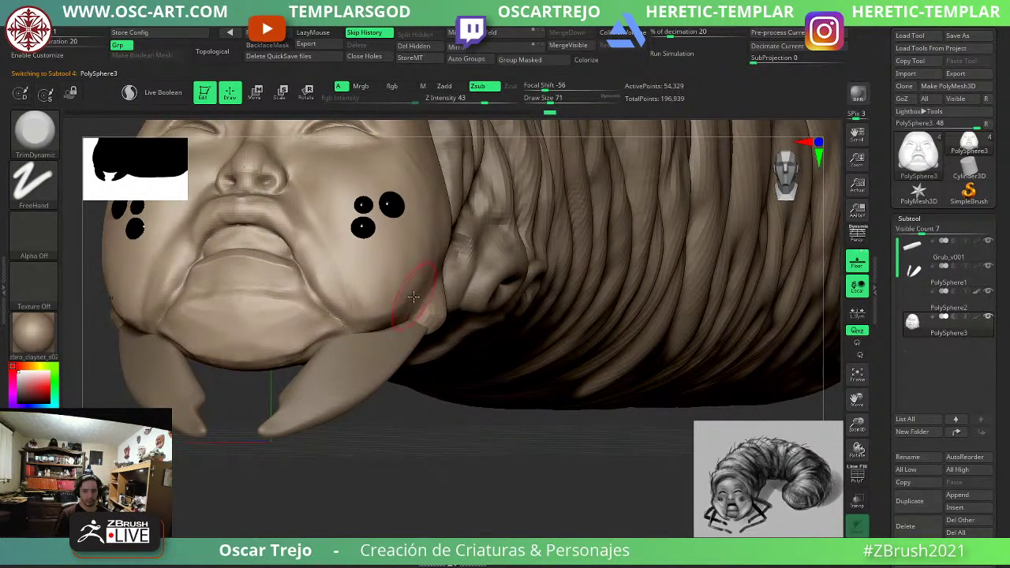
{"action": "left_click_drag", "start_coordinate": [465, 440], "coordinate": [525, 402]}
Adjust the corners of the crying mouth with the Move brush at draw size 41 and smooth the lower lip.
{"action": "key", "text": "b"}
{"action": "key", "text": "m"}
{"action": "key", "text": "v"}
{"action": "mouse_move", "coordinate": [210, 397]}
{"action": "left_mouse_down"}
{"action": "mouse_move", "coordinate": [228, 383]}
{"action": "mouse_move", "coordinate": [248, 387]}
{"action": "left_mouse_up"}
{"action": "key", "text": "s"}
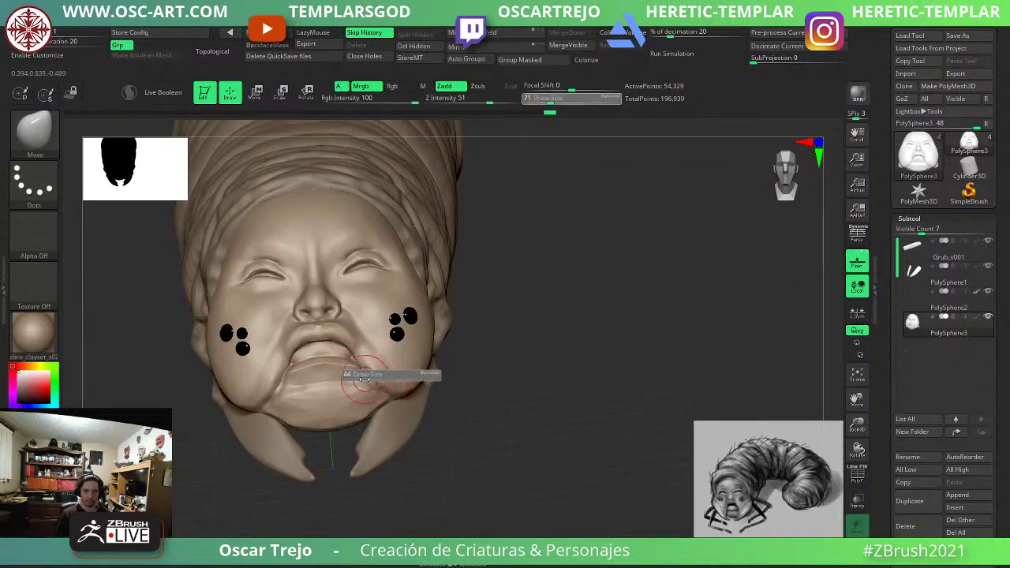
{"action": "left_click_drag", "start_coordinate": [361, 378], "coordinate": [349, 378]}
{"action": "left_click_drag", "start_coordinate": [488, 394], "coordinate": [508, 429], "text": "alt"}
{"action": "key", "text": "["}
{"action": "key", "text": "["}
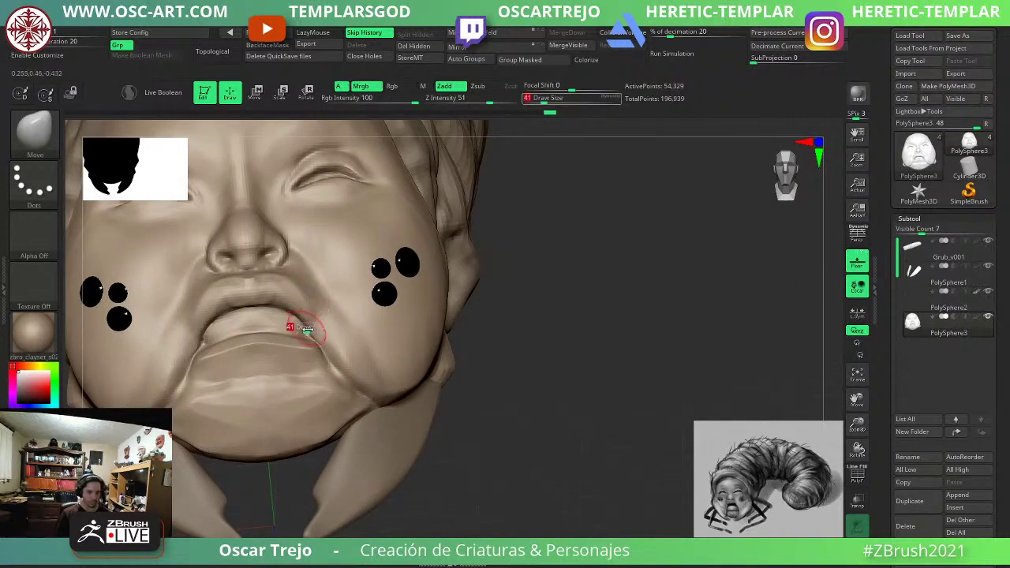
{"action": "mouse_move", "coordinate": [291, 326]}
{"action": "left_mouse_down", "text": "shift"}
{"action": "mouse_move", "coordinate": [309, 333]}
{"action": "mouse_move", "coordinate": [252, 331]}
{"action": "left_mouse_up", "text": "shift"}
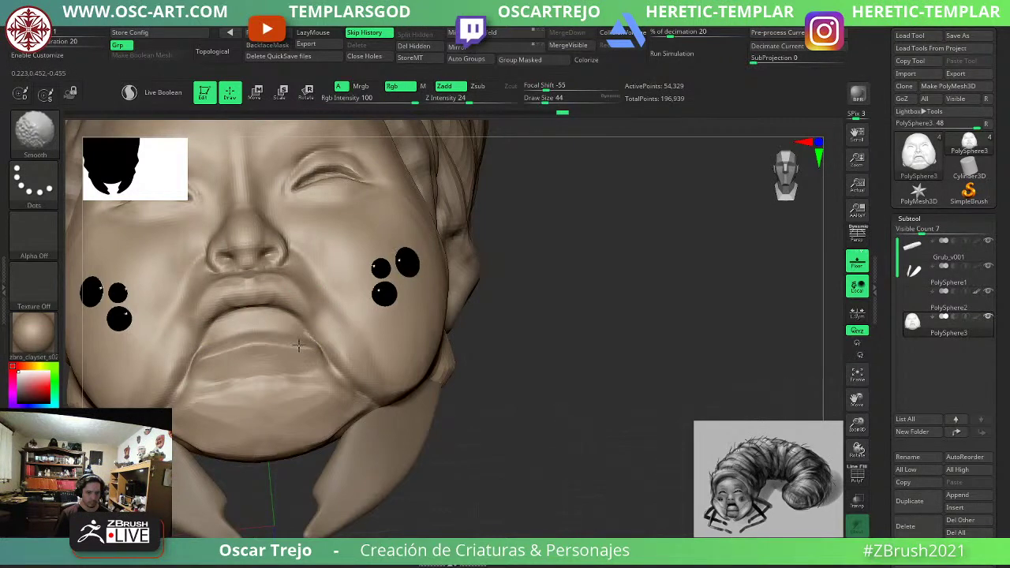
Carve the crease running from the mouth corner down along the cheek with DamStandard at draw size 44.
{"action": "mouse_move", "coordinate": [506, 410]}
{"action": "left_mouse_down"}
{"action": "mouse_move", "coordinate": [476, 433]}
{"action": "mouse_move", "coordinate": [483, 388]}
{"action": "mouse_move", "coordinate": [463, 373]}
{"action": "mouse_move", "coordinate": [473, 388]}
{"action": "left_mouse_up"}
{"action": "left_click_drag", "start_coordinate": [473, 388], "coordinate": [521, 450], "text": "alt"}
{"action": "key", "text": "b"}
{"action": "key", "text": "d"}
{"action": "key", "text": "s"}
{"action": "mouse_move", "coordinate": [306, 289]}
{"action": "left_mouse_down"}
{"action": "mouse_move", "coordinate": [332, 301]}
{"action": "mouse_move", "coordinate": [337, 293]}
{"action": "mouse_move", "coordinate": [361, 338]}
{"action": "left_mouse_up"}
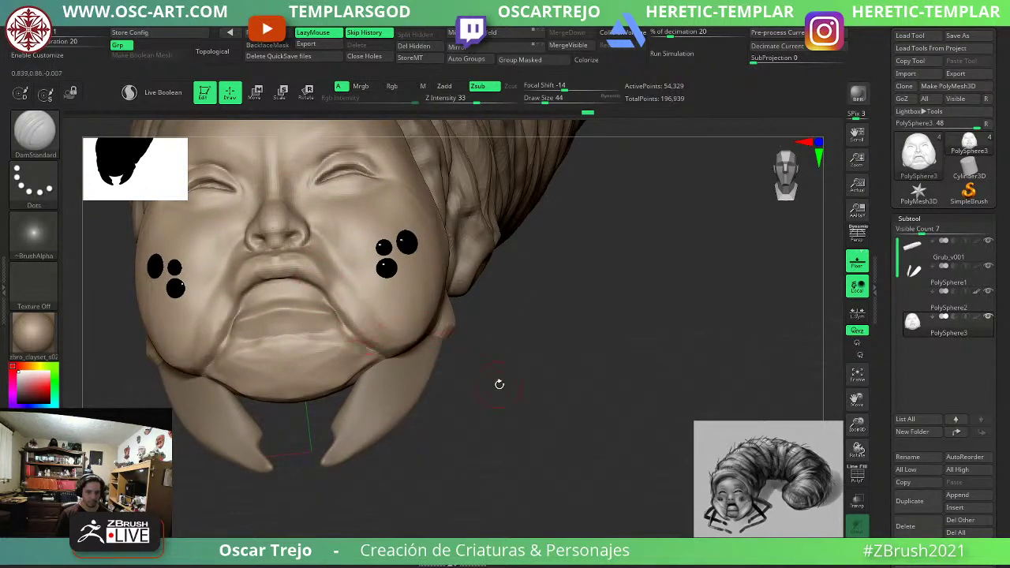
{"action": "left_click_drag", "start_coordinate": [499, 384], "coordinate": [473, 379]}
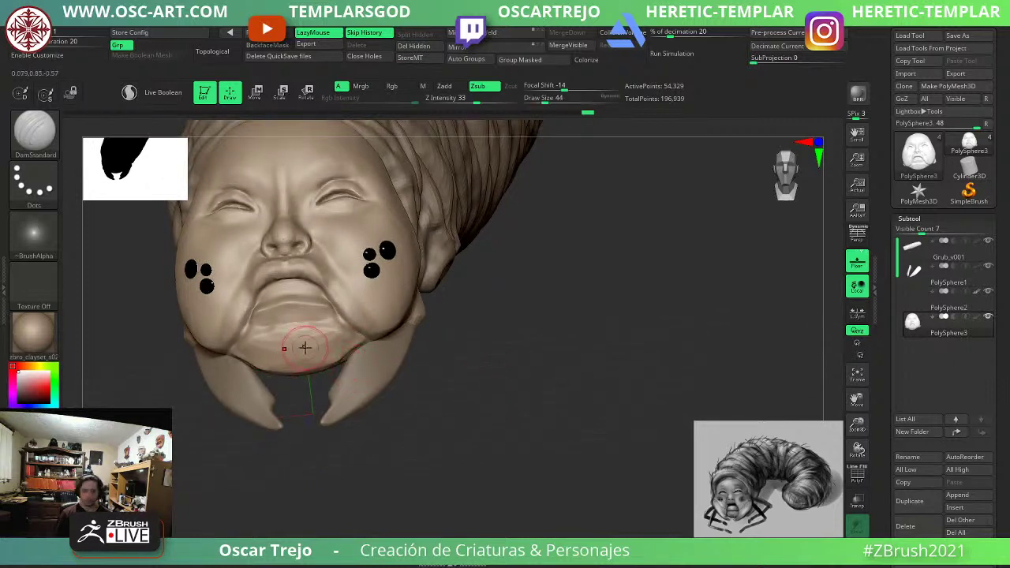
Flatten the side of the chin beside the cheek crease with TrimDynamic at draw size 44.
{"action": "key", "text": "b"}
{"action": "key", "text": "t"}
{"action": "key", "text": "d"}
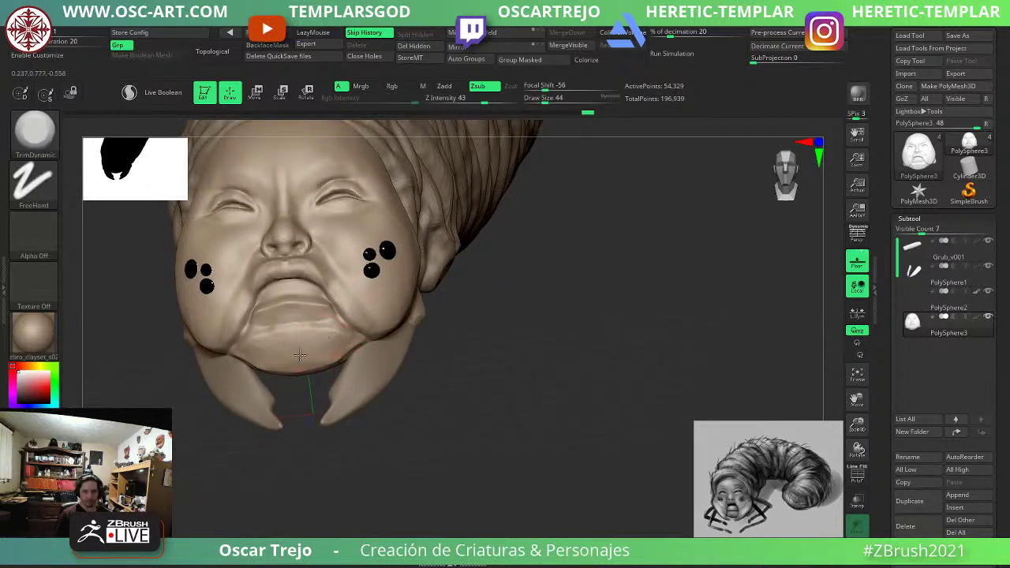
{"action": "left_click_drag", "start_coordinate": [345, 344], "coordinate": [347, 341]}
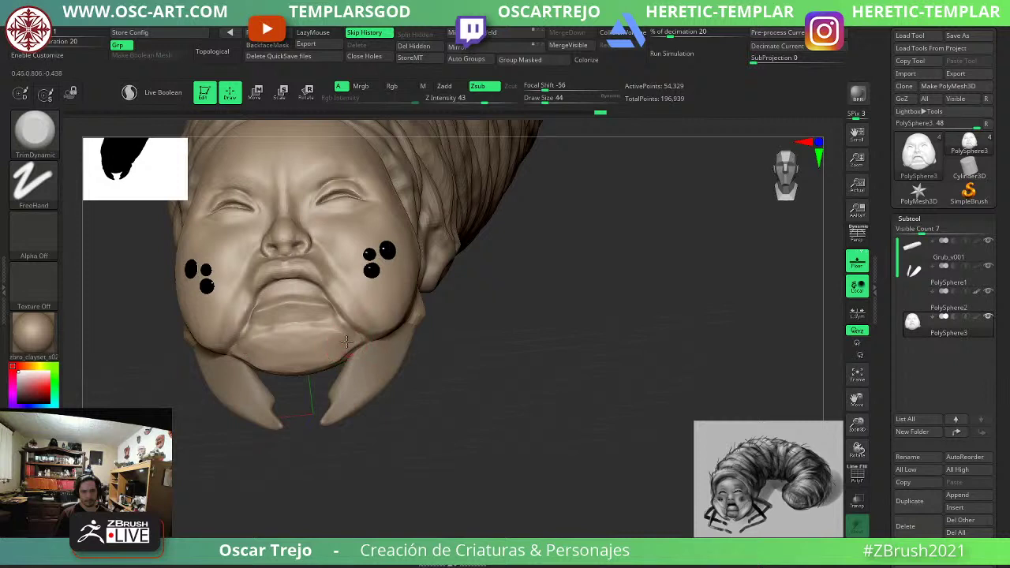
Deepen the fold between the chin's outer corner and the cheek with DamStandard, reducing the draw size to 35.
{"action": "key", "text": "b"}
{"action": "key", "text": "m"}
{"action": "key", "text": "t"}
{"action": "key", "text": "b"}
{"action": "key", "text": "d"}
{"action": "key", "text": "s"}
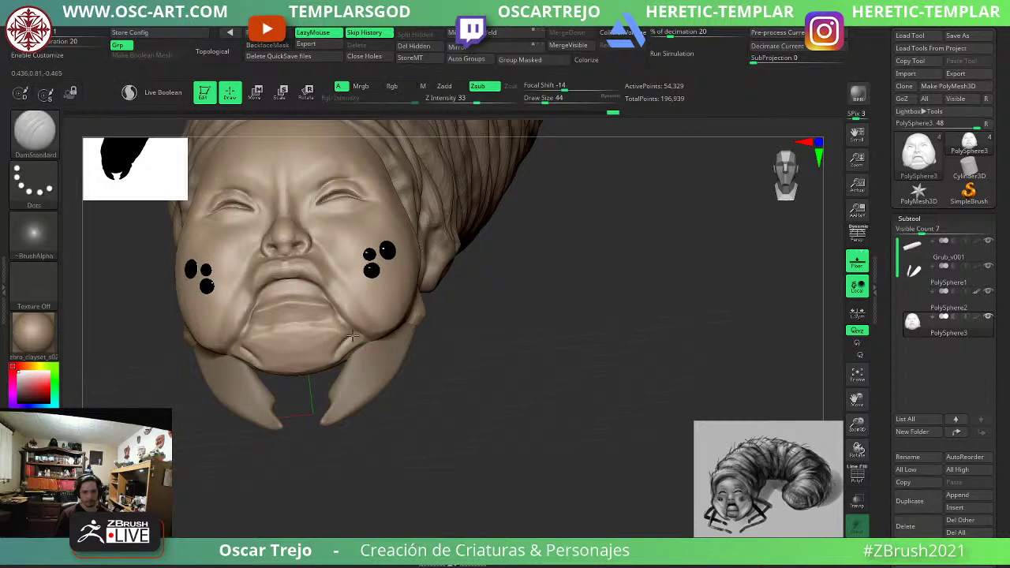
{"action": "mouse_move", "coordinate": [352, 335]}
{"action": "left_mouse_down"}
{"action": "mouse_move", "coordinate": [339, 356]}
{"action": "mouse_move", "coordinate": [345, 341]}
{"action": "left_mouse_up"}
{"action": "key", "text": "s"}
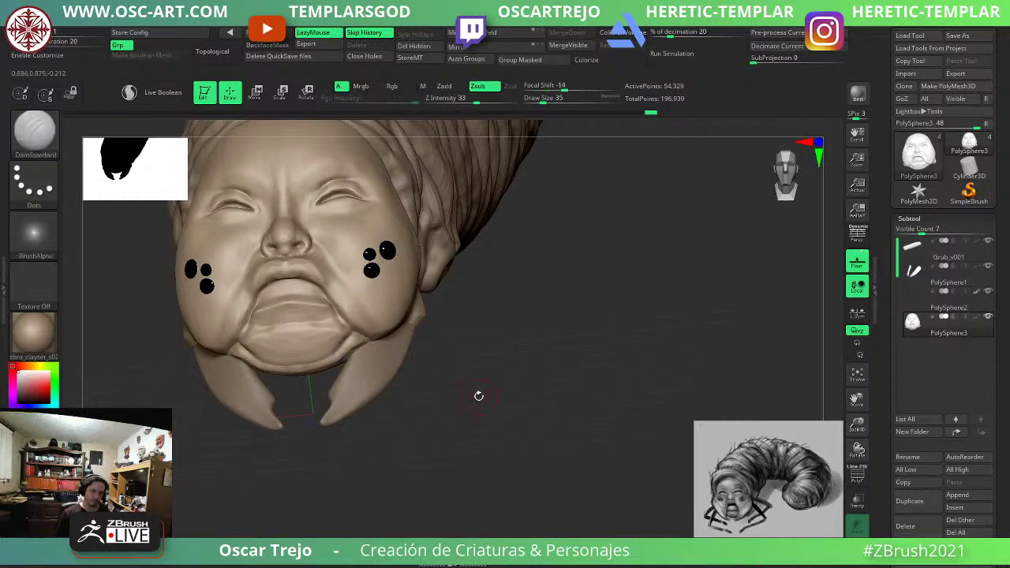
Flatten the planes of the lower lip with TrimDynamic and raise the draw size to 71.
{"action": "mouse_move", "coordinate": [478, 397]}
{"action": "left_mouse_down"}
{"action": "mouse_move", "coordinate": [473, 372]}
{"action": "mouse_move", "coordinate": [497, 342]}
{"action": "mouse_move", "coordinate": [482, 323]}
{"action": "mouse_move", "coordinate": [539, 386]}
{"action": "left_mouse_up"}
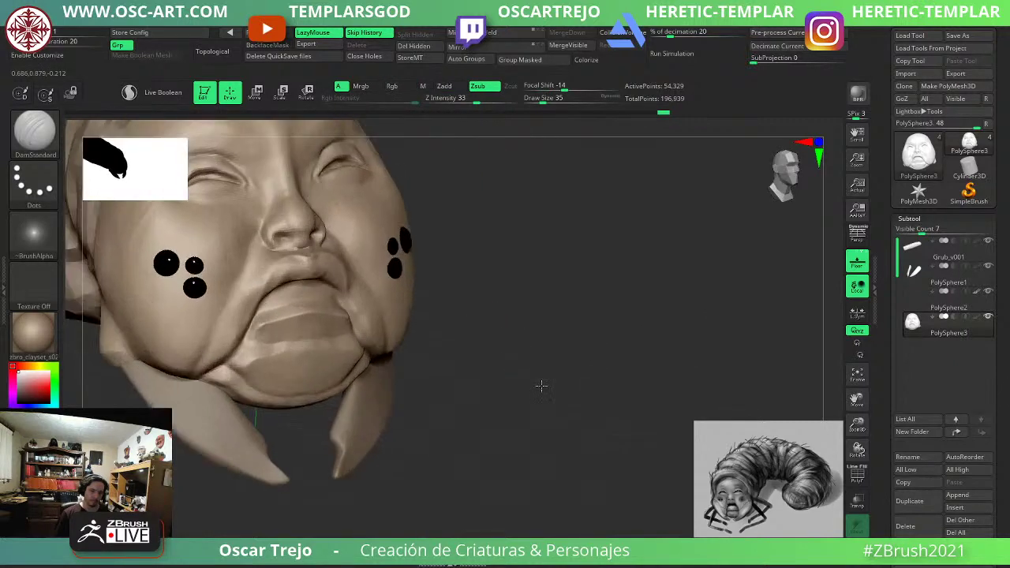
{"action": "key", "text": "b"}
{"action": "key", "text": "t"}
{"action": "key", "text": "d"}
{"action": "mouse_move", "coordinate": [266, 325]}
{"action": "left_mouse_down"}
{"action": "mouse_move", "coordinate": [308, 315]}
{"action": "mouse_move", "coordinate": [275, 331]}
{"action": "mouse_move", "coordinate": [326, 330]}
{"action": "left_mouse_up"}
{"action": "key", "text": "s"}
{"action": "left_click_drag", "start_coordinate": [452, 410], "coordinate": [463, 380], "text": "alt"}
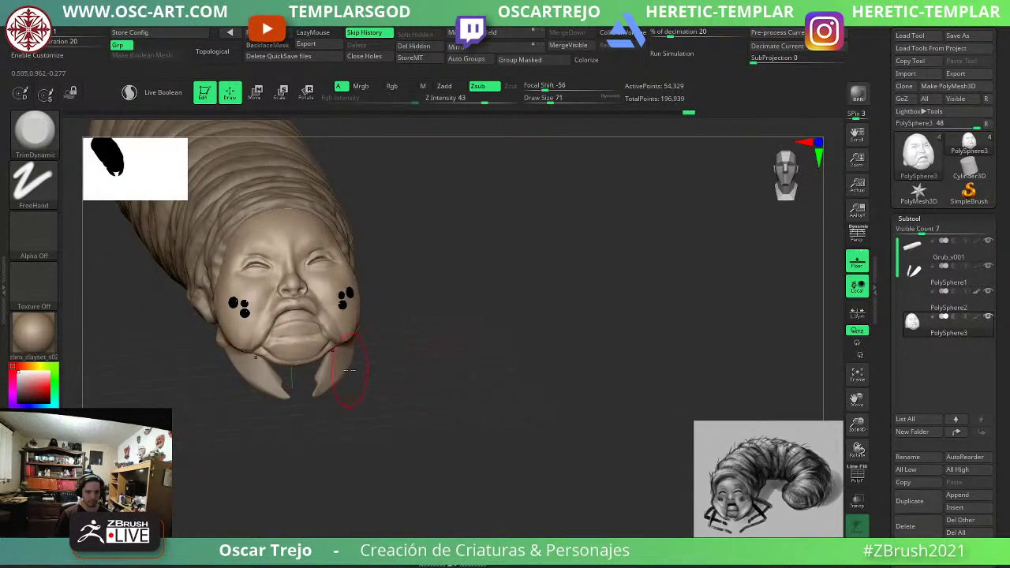
Review the face against the whole body and save the creature as Grub_v002.
{"action": "left_click_drag", "start_coordinate": [396, 362], "coordinate": [490, 363]}
{"action": "left_click_drag", "start_coordinate": [489, 363], "coordinate": [500, 343], "text": "alt"}
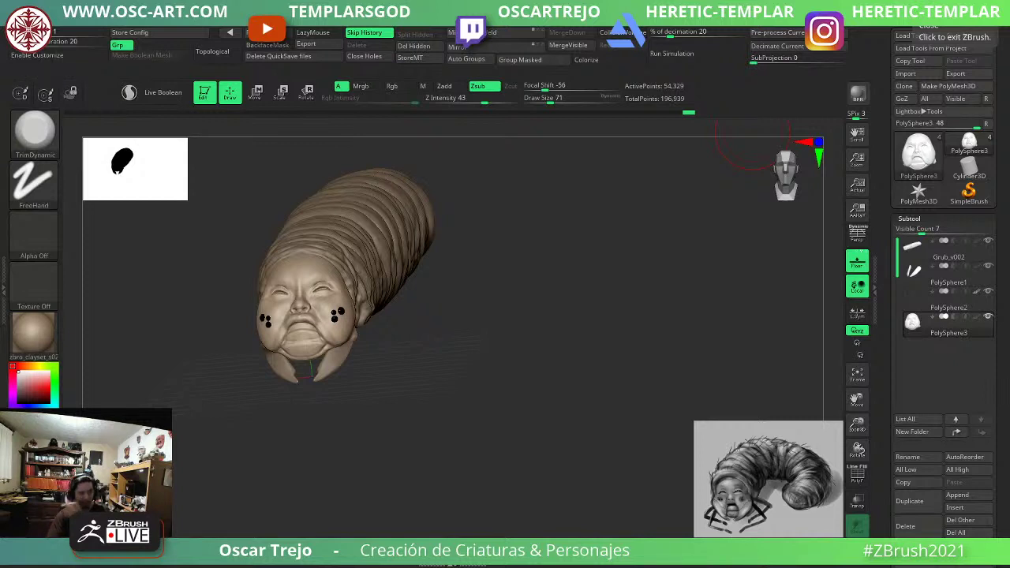
{"action": "left_click_drag", "start_coordinate": [537, 382], "coordinate": [515, 375]}
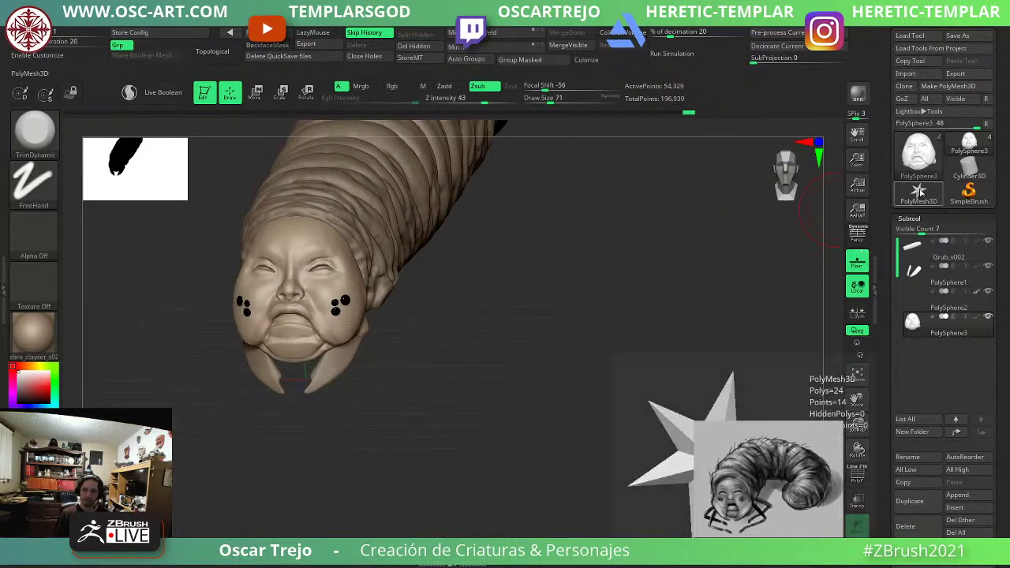
Switch to the PolyMesh3D star tool and insert a Capsule over it with the IMM Primitives brush.
{"action": "left_click", "coordinate": [920, 193]}
{"action": "left_click", "coordinate": [922, 193]}
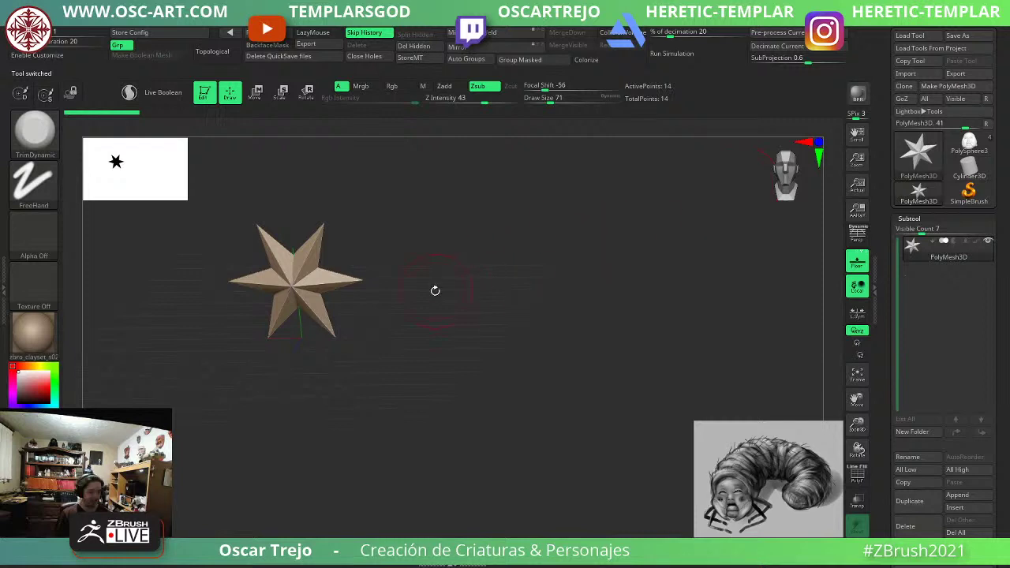
{"action": "key", "text": "b"}
{"action": "key", "text": "i"}
{"action": "key", "text": "p"}
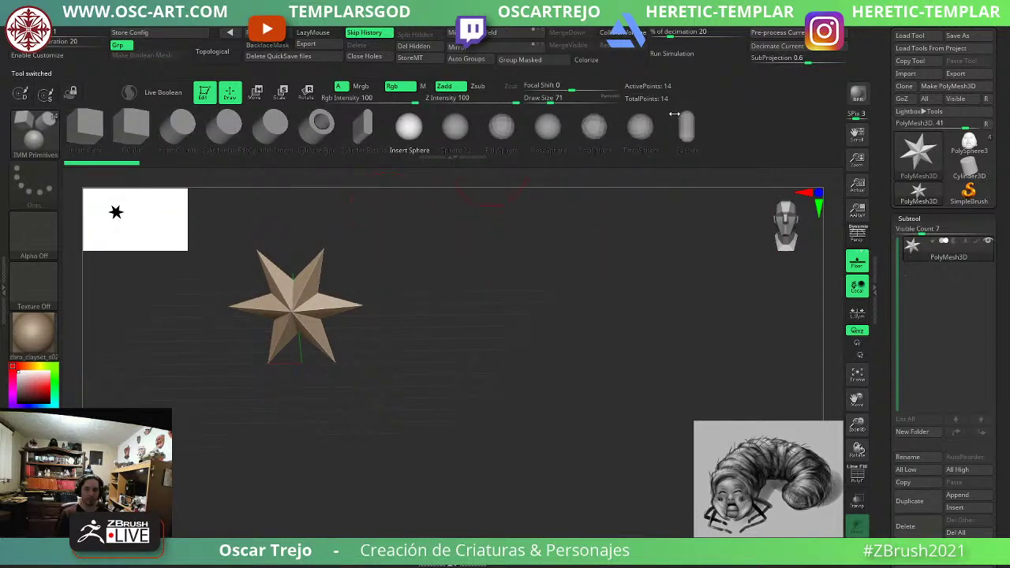
{"action": "left_click", "coordinate": [687, 127]}
{"action": "left_click_drag", "start_coordinate": [286, 312], "coordinate": [287, 360]}
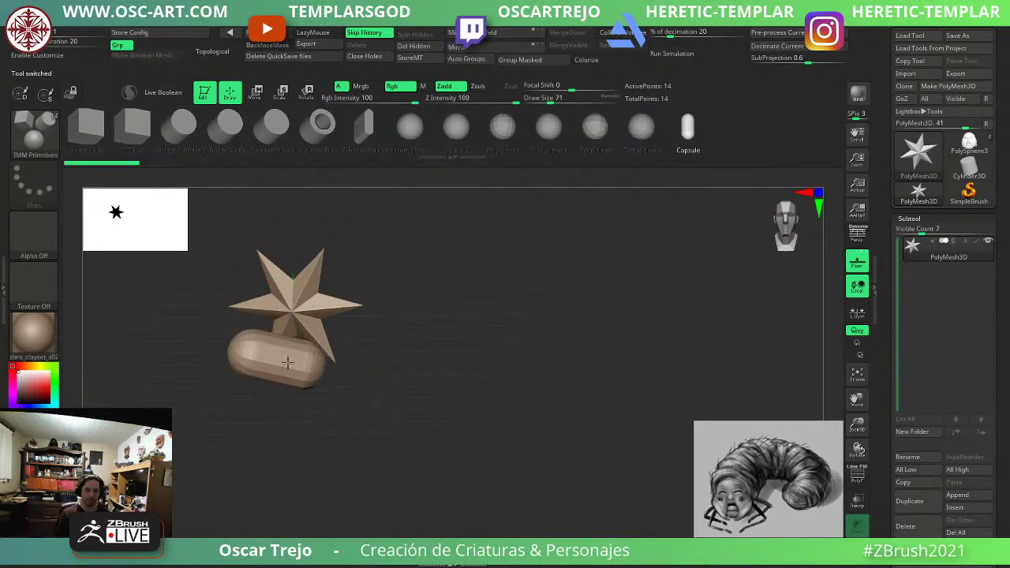
Reset the capsule's orientation so it stands upright, isolate it and delete the hidden star.
{"action": "left_click_drag", "start_coordinate": [434, 339], "coordinate": [450, 336], "text": "shift"}
{"action": "key", "text": "w"}
{"action": "left_click", "coordinate": [272, 229]}
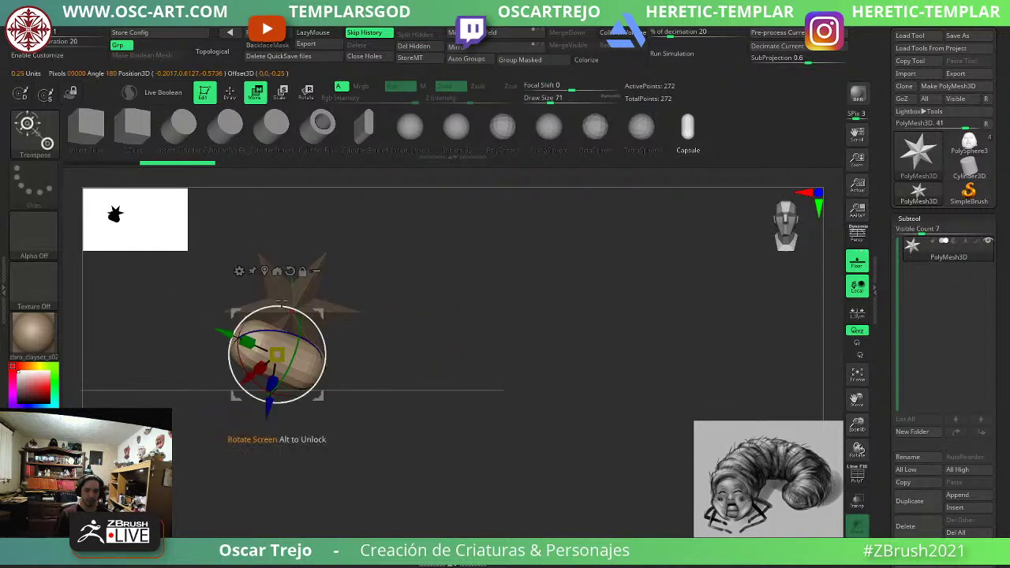
{"action": "left_click", "coordinate": [290, 270]}
{"action": "key", "text": "q"}
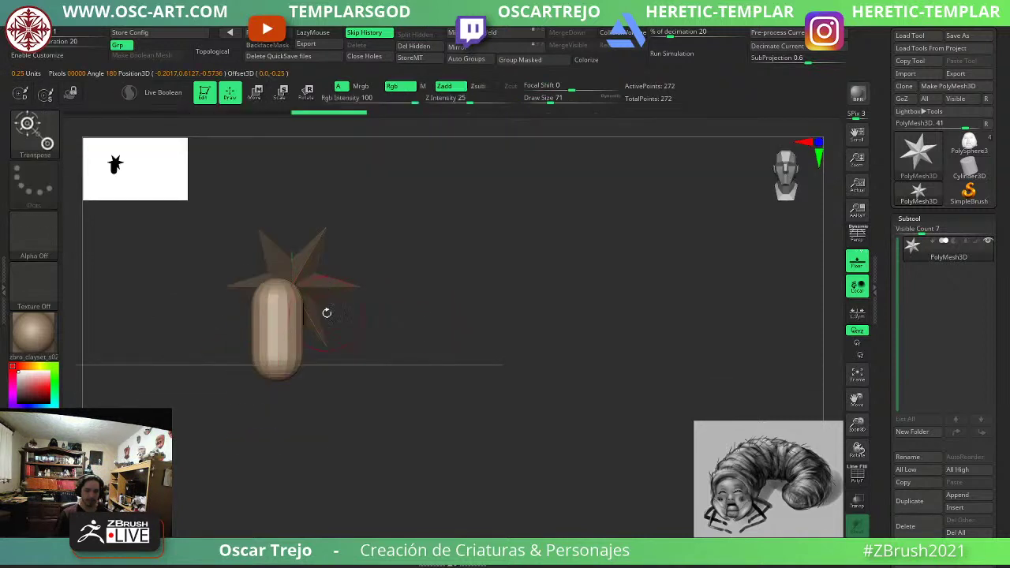
{"action": "left_click", "coordinate": [317, 303], "text": "ctrl+shift"}
{"action": "left_click_drag", "start_coordinate": [402, 272], "coordinate": [411, 245], "text": "ctrl+shift"}
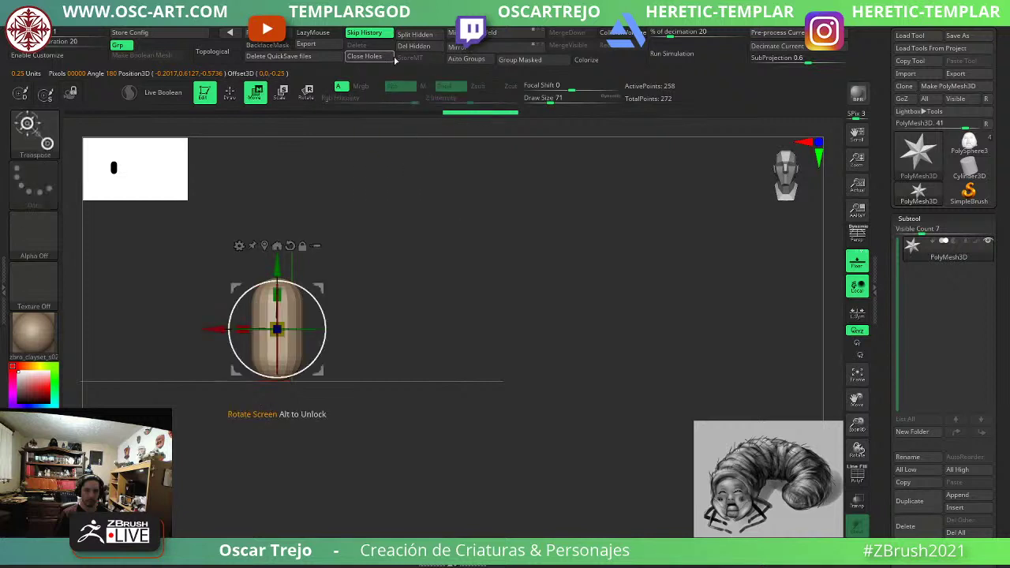
{"action": "left_click", "coordinate": [417, 47]}
Lengthen the capsule by masking its upper part and moving the lower end down, and clear the mask.
{"action": "key", "text": "q"}
{"action": "left_click_drag", "start_coordinate": [397, 288], "coordinate": [524, 316], "text": "alt"}
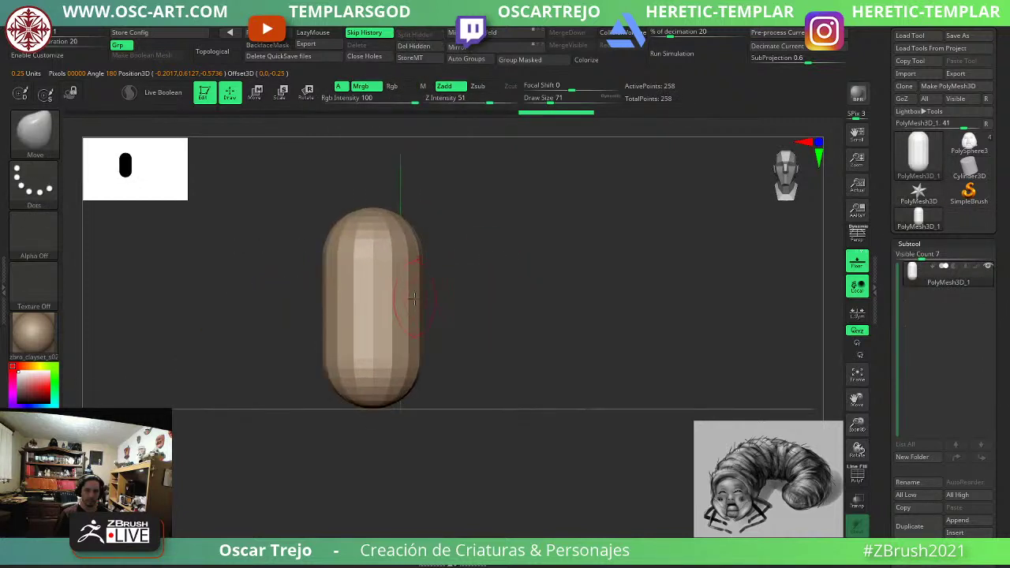
{"action": "left_click_drag", "start_coordinate": [482, 272], "coordinate": [492, 343], "text": "shift"}
{"action": "key", "text": "w"}
{"action": "mouse_move", "coordinate": [419, 353]}
{"action": "left_mouse_down", "text": "alt"}
{"action": "mouse_move", "coordinate": [447, 273]}
{"action": "mouse_move", "coordinate": [532, 248]}
{"action": "mouse_move", "coordinate": [536, 298]}
{"action": "mouse_move", "coordinate": [532, 274]}
{"action": "left_mouse_up", "text": "alt"}
{"action": "key", "text": "q"}
{"action": "left_click_drag", "start_coordinate": [532, 293], "coordinate": [319, 409], "text": "ctrl"}
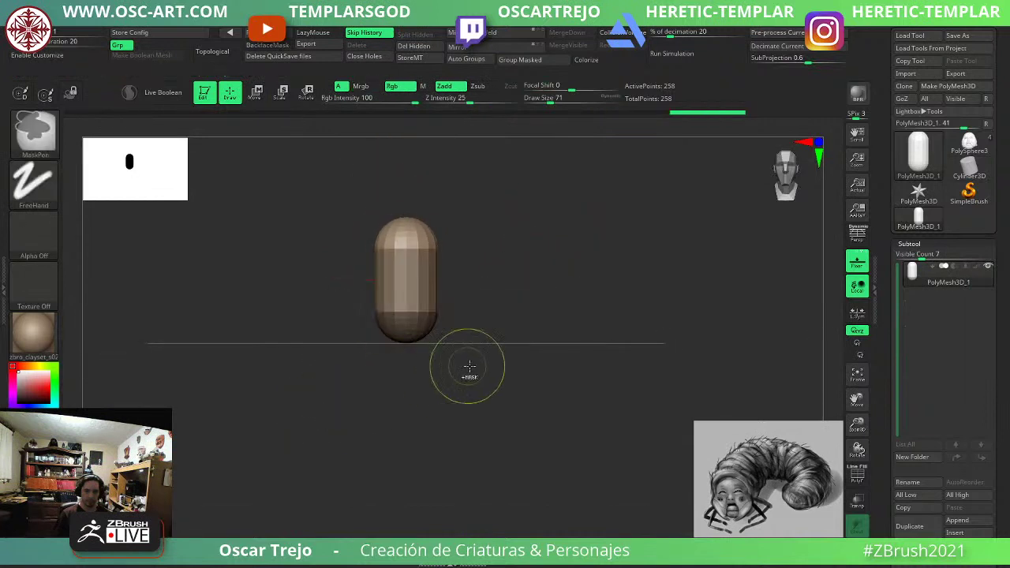
{"action": "left_click", "coordinate": [469, 368], "text": "ctrl"}
{"action": "key", "text": "w"}
{"action": "left_click_drag", "start_coordinate": [409, 213], "coordinate": [409, 330]}
{"action": "left_click_drag", "start_coordinate": [510, 282], "coordinate": [519, 328], "text": "ctrl"}
{"action": "key", "text": "q"}
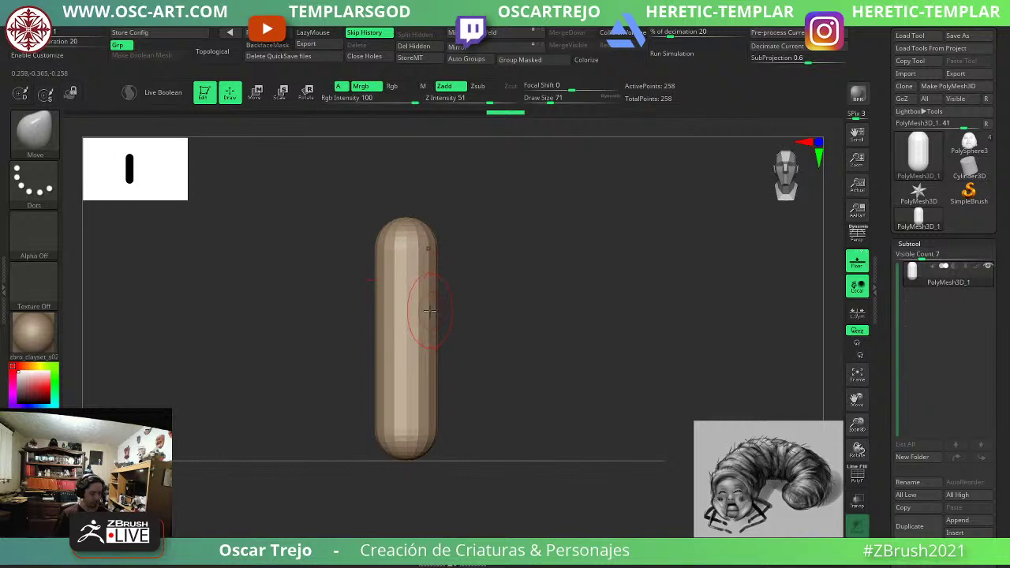
Show the polyframe and insert multiple evenly spaced edge loops along the capsule's straight section with ZModeler.
{"action": "key", "text": "b"}
{"action": "key", "text": "z"}
{"action": "key", "text": "m"}
{"action": "key", "text": "shift+f"}
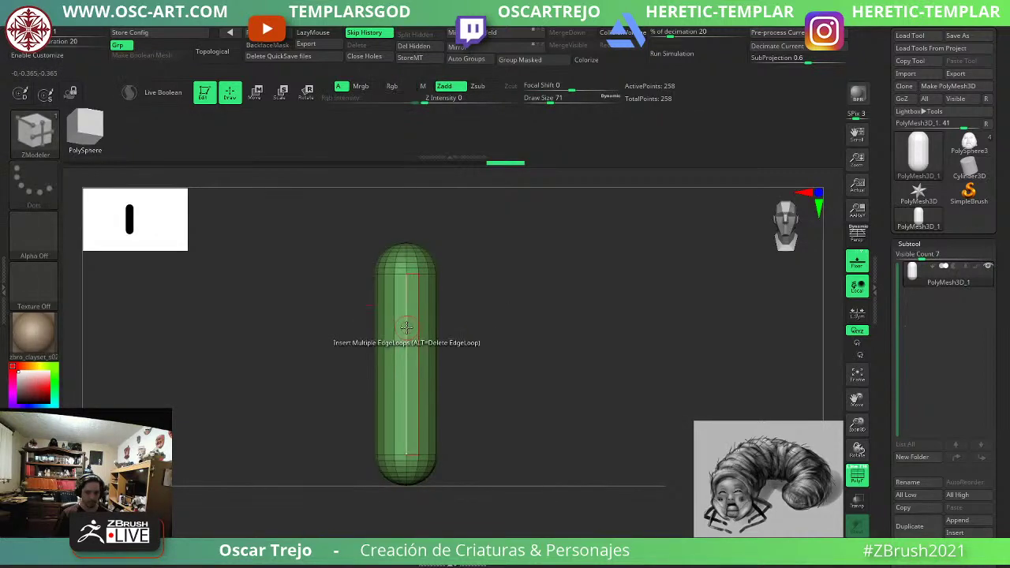
{"action": "left_click_drag", "start_coordinate": [406, 328], "coordinate": [409, 281]}
Choose the Move brush and open the symmetry settings for the capsule.
{"action": "key", "text": "b"}
{"action": "key", "text": "m"}
{"action": "key", "text": "v"}
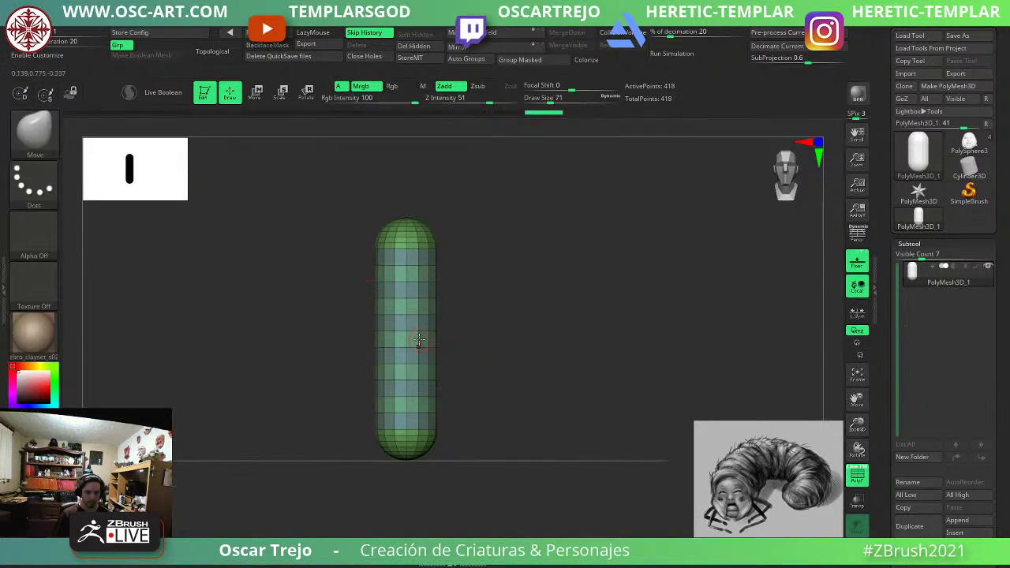
{"action": "left_click", "coordinate": [626, 19]}
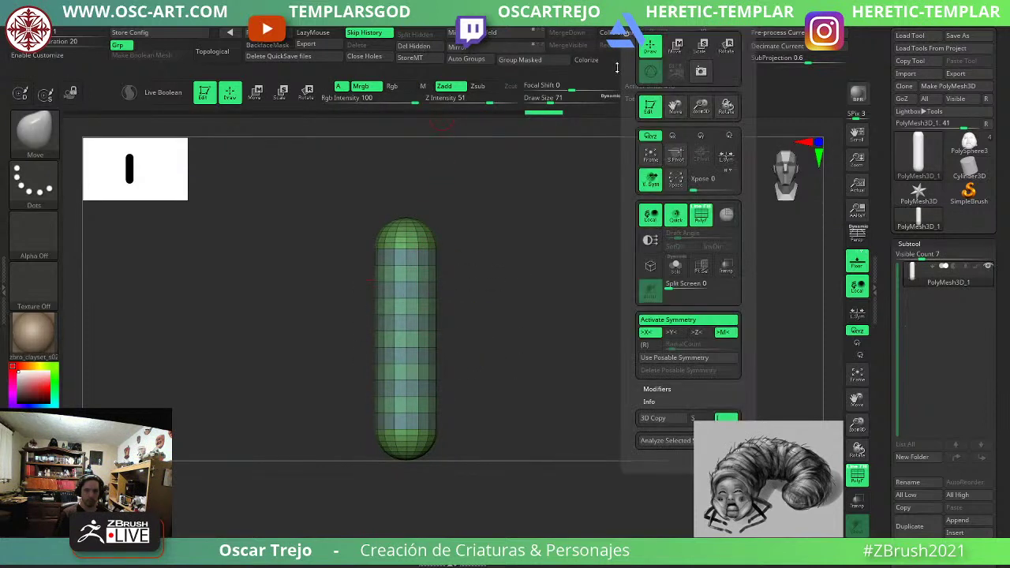
Turn on radial symmetry around the Y axis only, with a radial count of 8.
{"action": "left_click", "coordinate": [654, 346]}
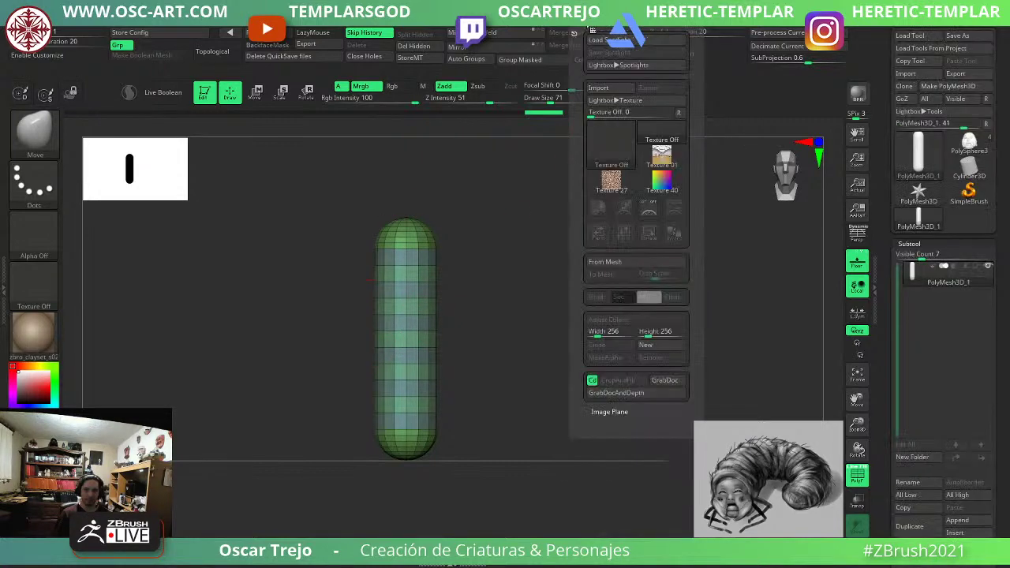
{"action": "mouse_move", "coordinate": [623, 28]}
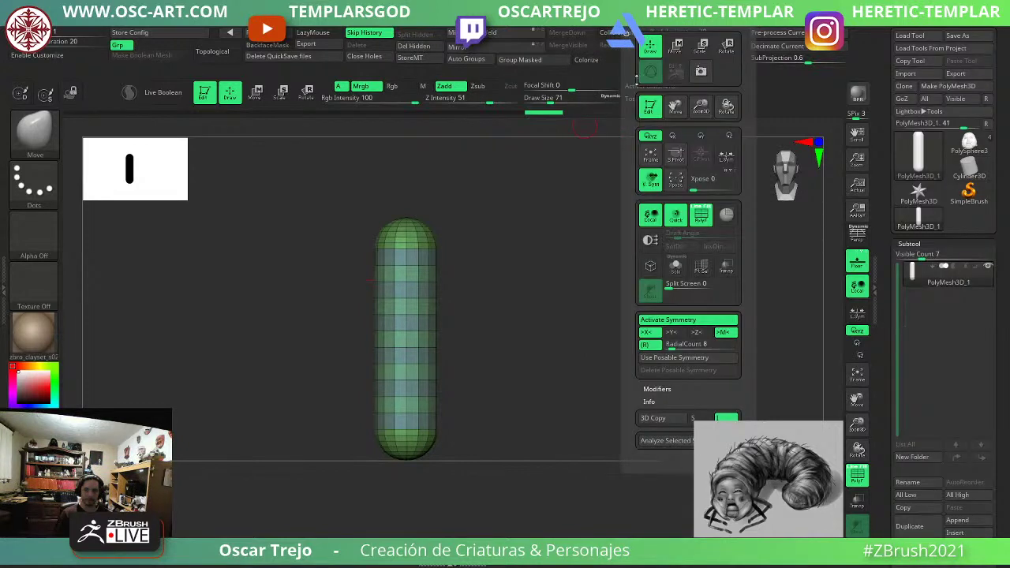
{"action": "left_click", "coordinate": [697, 333]}
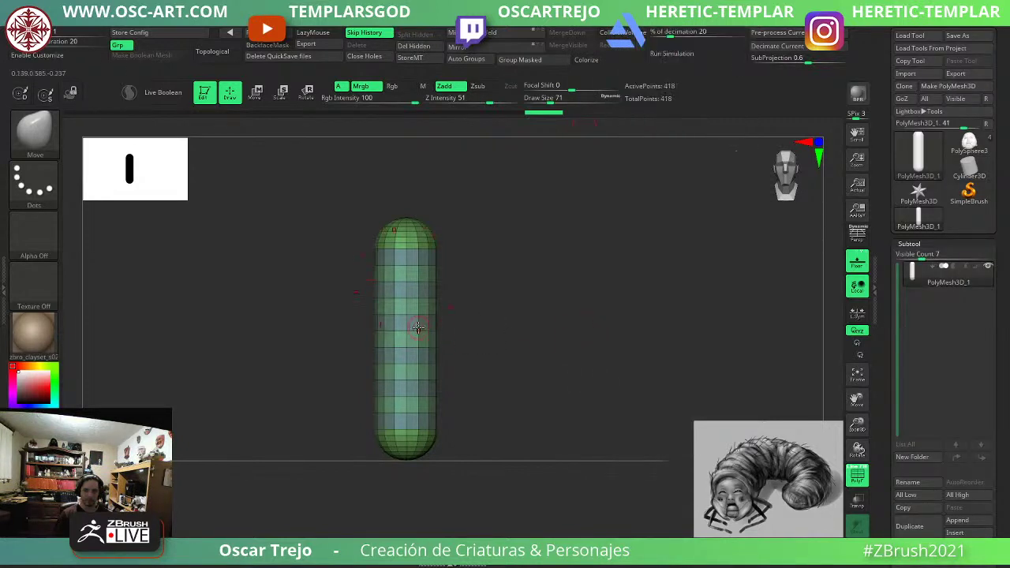
{"action": "mouse_move", "coordinate": [628, 32]}
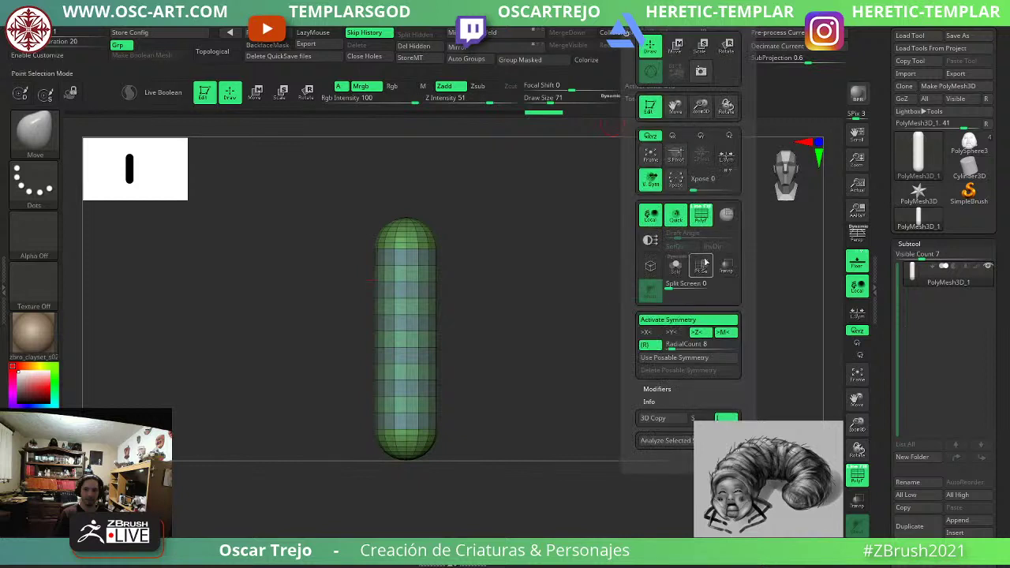
{"action": "left_click", "coordinate": [699, 335]}
{"action": "left_click", "coordinate": [672, 336]}
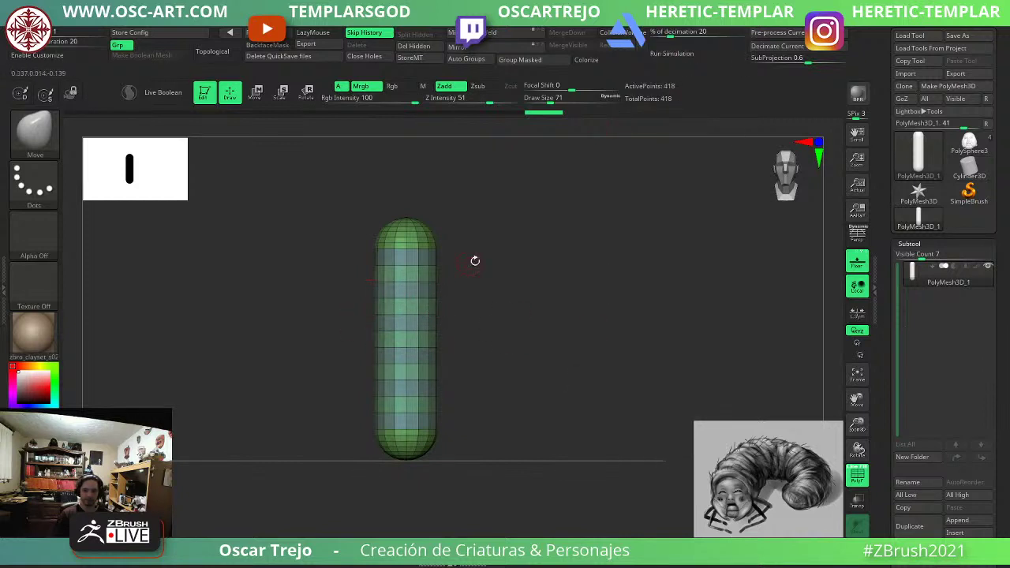
Narrow the capsule's middle with the Move brush at draw size 274 and smooth the transition to its upper end.
{"action": "key", "text": "s"}
{"action": "left_click", "coordinate": [444, 303]}
{"action": "mouse_move", "coordinate": [421, 296]}
{"action": "left_mouse_down", "text": "shift"}
{"action": "mouse_move", "coordinate": [421, 412]}
{"action": "mouse_move", "coordinate": [429, 252]}
{"action": "left_mouse_up", "text": "shift"}
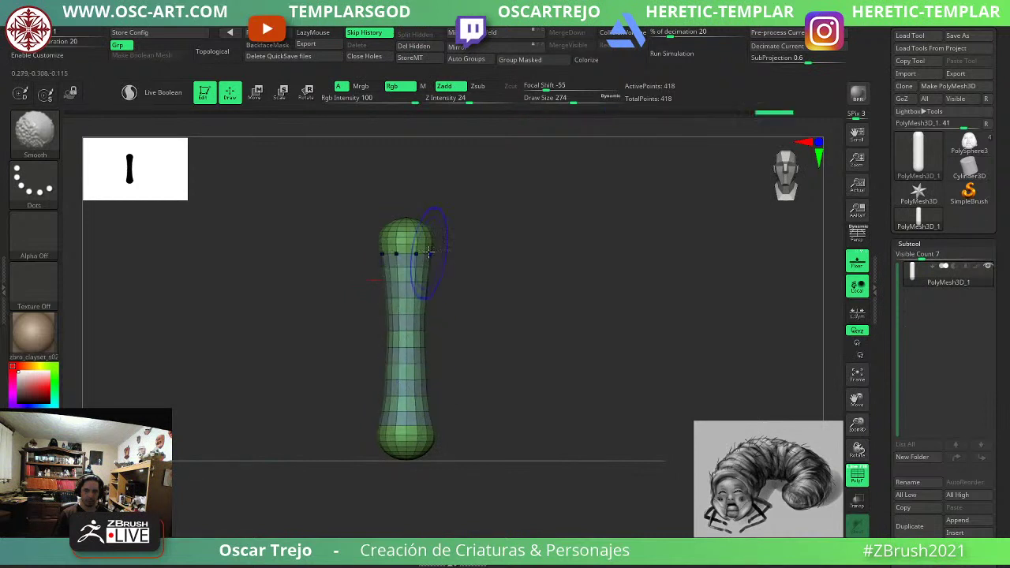
{"action": "left_click_drag", "start_coordinate": [487, 208], "coordinate": [480, 304], "text": "alt"}
{"action": "key", "text": "shift+f"}
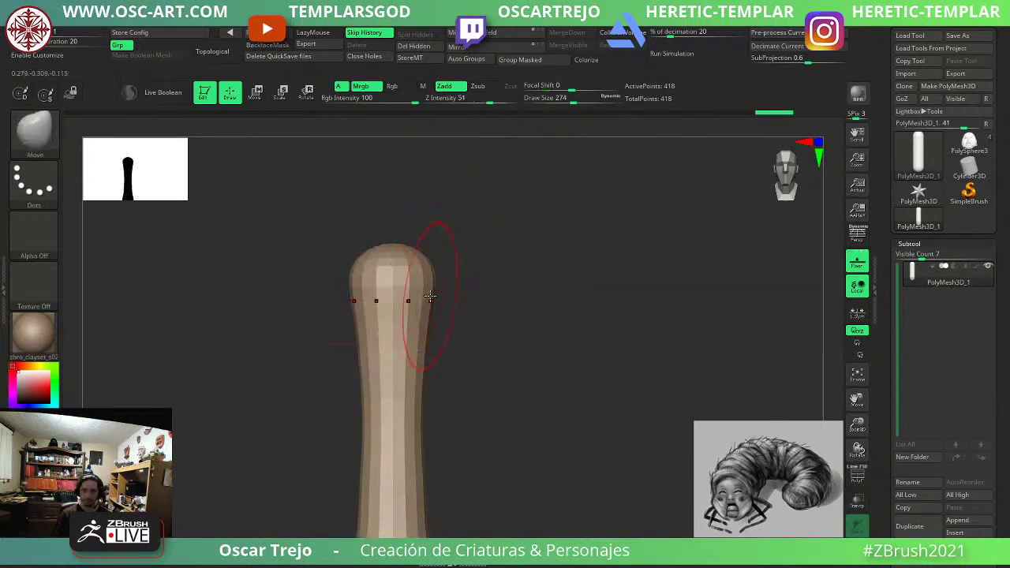
Build up clay lengthwise along the capsule's shaft with the ClayBuildup brush at draw size 163.
{"action": "key", "text": "s"}
{"action": "left_click", "coordinate": [427, 297]}
{"action": "key", "text": "b"}
{"action": "key", "text": "c"}
{"action": "key", "text": "b"}
{"action": "key", "text": "s"}
{"action": "left_click", "coordinate": [415, 279]}
{"action": "mouse_move", "coordinate": [401, 278]}
{"action": "left_mouse_down"}
{"action": "mouse_move", "coordinate": [414, 288]}
{"action": "mouse_move", "coordinate": [412, 430]}
{"action": "left_mouse_up"}
{"action": "left_click_drag", "start_coordinate": [489, 433], "coordinate": [463, 273], "text": "alt"}
{"action": "mouse_move", "coordinate": [385, 298]}
{"action": "left_mouse_down"}
{"action": "mouse_move", "coordinate": [374, 460]}
{"action": "mouse_move", "coordinate": [374, 440]}
{"action": "left_mouse_up"}
{"action": "key", "text": "shift+f"}
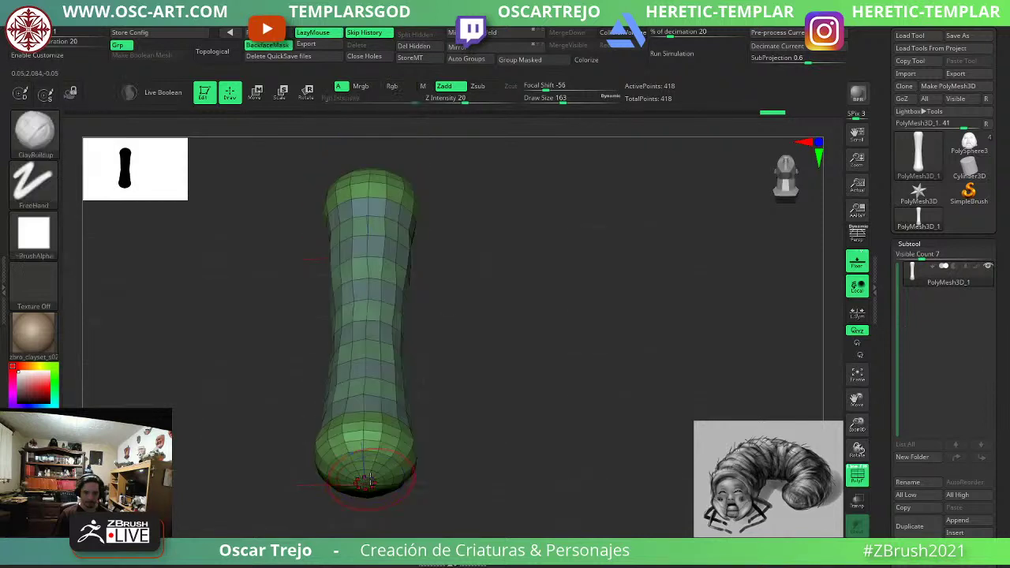
{"action": "mouse_move", "coordinate": [376, 479]}
{"action": "left_mouse_down", "text": "alt"}
{"action": "mouse_move", "coordinate": [368, 468]}
{"action": "mouse_move", "coordinate": [380, 472]}
{"action": "left_mouse_up", "text": "alt"}
Delete the extra edge loops on the lower and upper end caps with the ZModeler brush.
{"action": "left_click_drag", "start_coordinate": [478, 482], "coordinate": [466, 421], "text": "alt"}
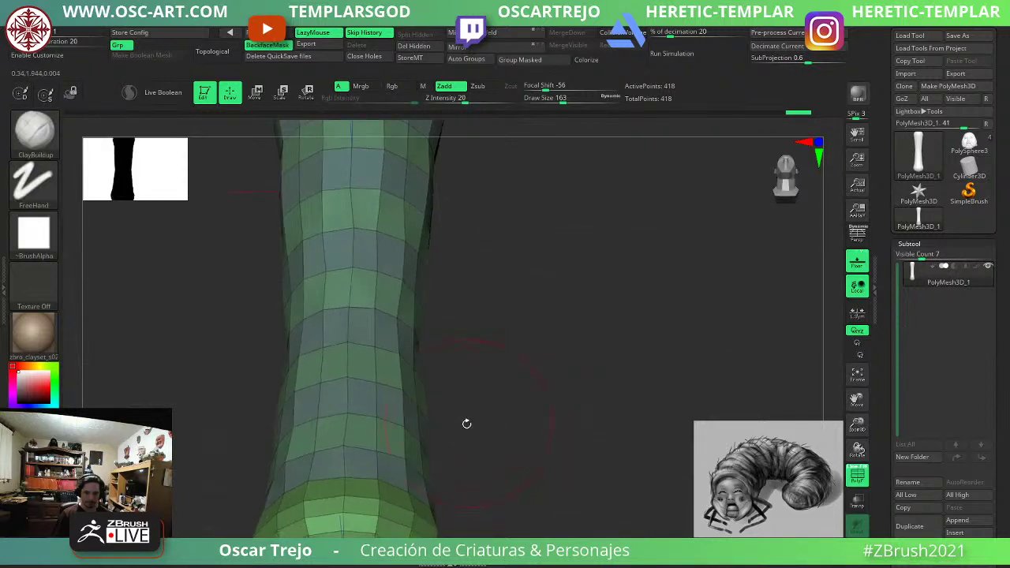
{"action": "mouse_move", "coordinate": [501, 464]}
{"action": "left_mouse_down", "text": "alt"}
{"action": "mouse_move", "coordinate": [478, 387]}
{"action": "mouse_move", "coordinate": [521, 302]}
{"action": "left_mouse_up", "text": "alt"}
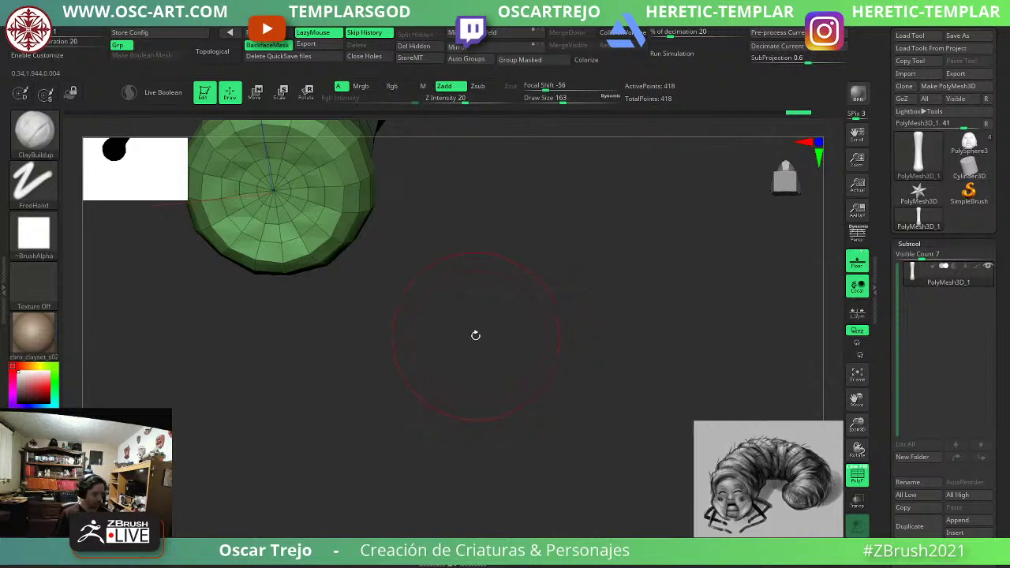
{"action": "key", "text": "b"}
{"action": "key", "text": "z"}
{"action": "key", "text": "m"}
{"action": "left_click", "coordinate": [323, 238], "text": "alt"}
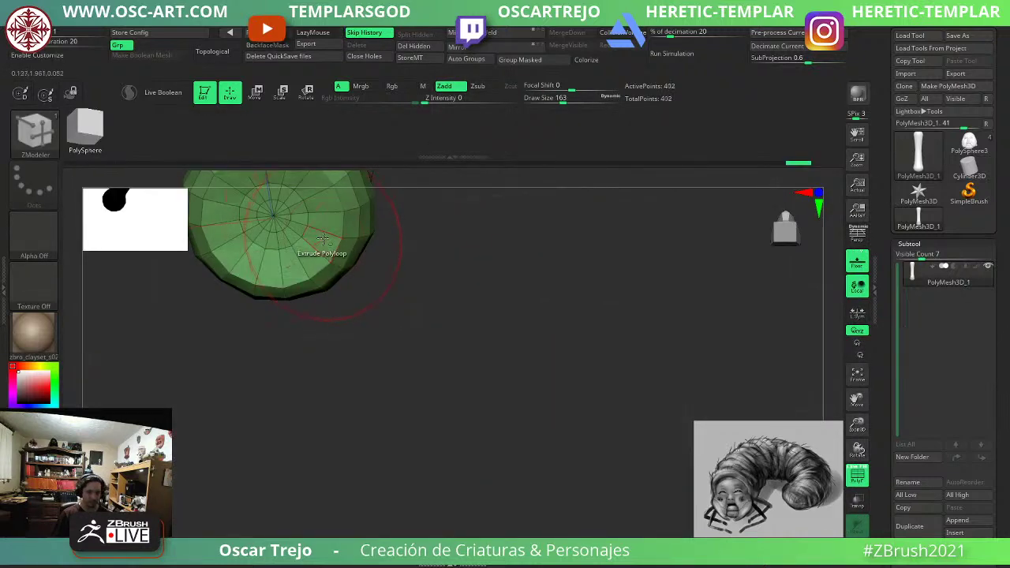
{"action": "left_click_drag", "start_coordinate": [460, 346], "coordinate": [462, 405]}
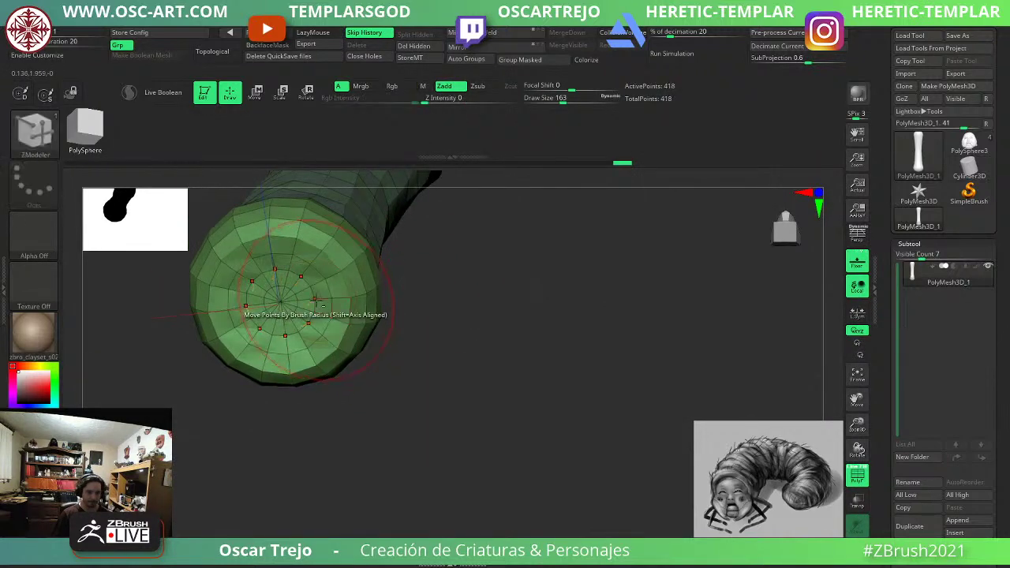
{"action": "key", "text": "ctrl+z"}
{"action": "mouse_move", "coordinate": [502, 319]}
{"action": "left_mouse_down"}
{"action": "mouse_move", "coordinate": [505, 444]}
{"action": "mouse_move", "coordinate": [485, 337]}
{"action": "mouse_move", "coordinate": [467, 353]}
{"action": "mouse_move", "coordinate": [565, 345]}
{"action": "left_mouse_up"}
{"action": "key", "text": "ctrl+shift+z"}
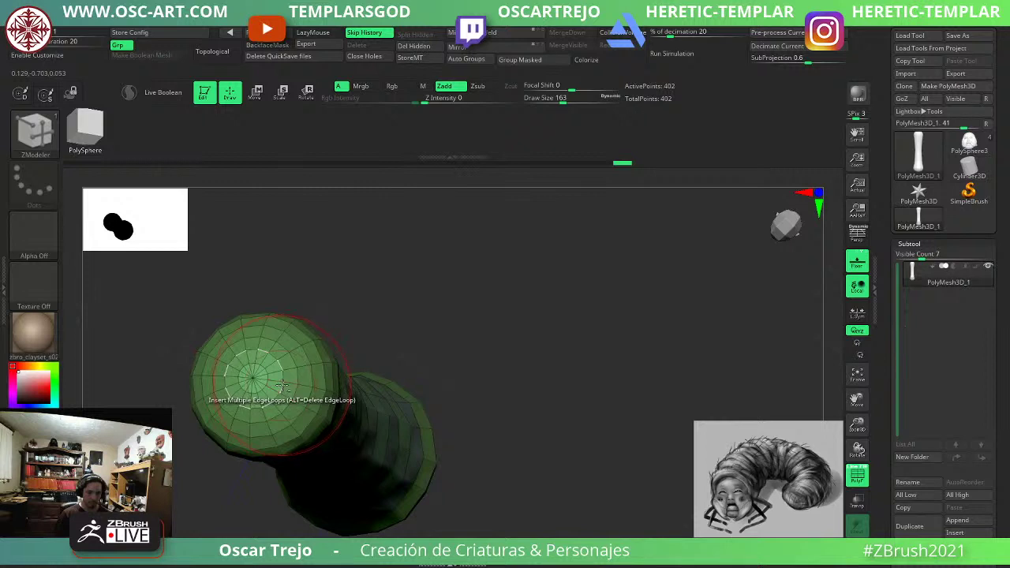
{"action": "left_click", "coordinate": [281, 385], "text": "alt"}
{"action": "left_click", "coordinate": [311, 396], "text": "alt"}
Push the centre of the upper end cap inward with the Move brush to flatten the rounded end.
{"action": "mouse_move", "coordinate": [466, 355]}
{"action": "left_mouse_down"}
{"action": "mouse_move", "coordinate": [521, 284]}
{"action": "mouse_move", "coordinate": [384, 349]}
{"action": "left_mouse_up"}
{"action": "key", "text": "b"}
{"action": "key", "text": "m"}
{"action": "key", "text": "v"}
{"action": "key", "text": "s"}
{"action": "mouse_move", "coordinate": [270, 369]}
{"action": "left_mouse_down"}
{"action": "mouse_move", "coordinate": [274, 348]}
{"action": "mouse_move", "coordinate": [260, 379]}
{"action": "left_mouse_up"}
{"action": "mouse_move", "coordinate": [351, 375]}
{"action": "left_mouse_down", "text": "alt"}
{"action": "mouse_move", "coordinate": [352, 341]}
{"action": "mouse_move", "coordinate": [379, 341]}
{"action": "left_mouse_up", "text": "alt"}
{"action": "left_click_drag", "start_coordinate": [382, 342], "coordinate": [407, 250], "text": "alt"}
{"action": "mouse_move", "coordinate": [309, 363]}
{"action": "left_mouse_down", "text": "shift"}
{"action": "mouse_move", "coordinate": [320, 422]}
{"action": "mouse_move", "coordinate": [464, 343]}
{"action": "left_mouse_up", "text": "shift"}
Try subdividing the mesh once, switch to the ClayBuildup brush and undo the subdivision.
{"action": "key", "text": "shift+f"}
{"action": "key", "text": "ctrl+d"}
{"action": "key", "text": "bracketleft"}
{"action": "key", "text": "bracketleft"}
{"action": "key", "text": "bracketleft"}
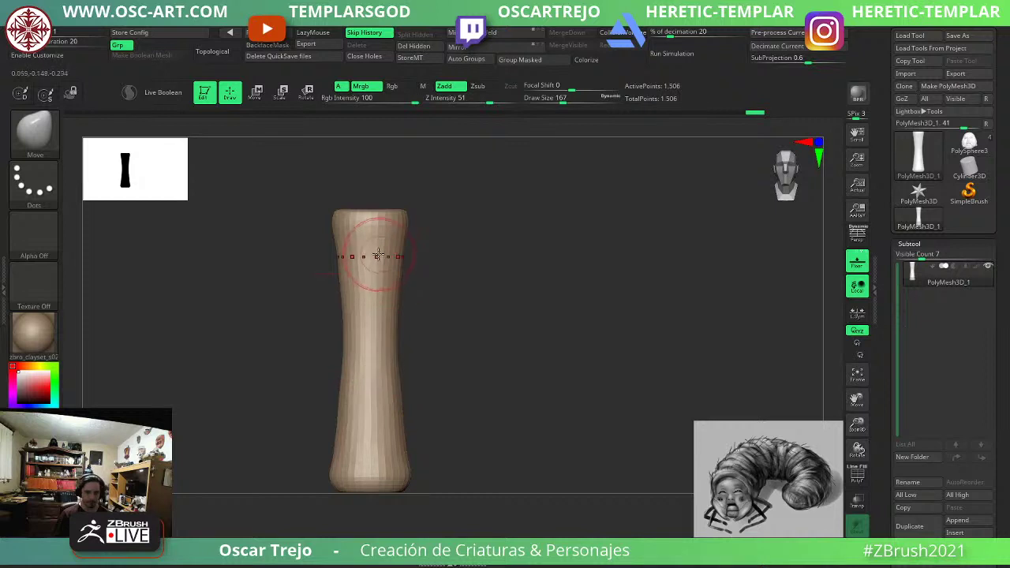
{"action": "key", "text": "b"}
{"action": "key", "text": "c"}
{"action": "key", "text": "b"}
{"action": "key", "text": "s"}
{"action": "key", "text": "ctrl+z"}
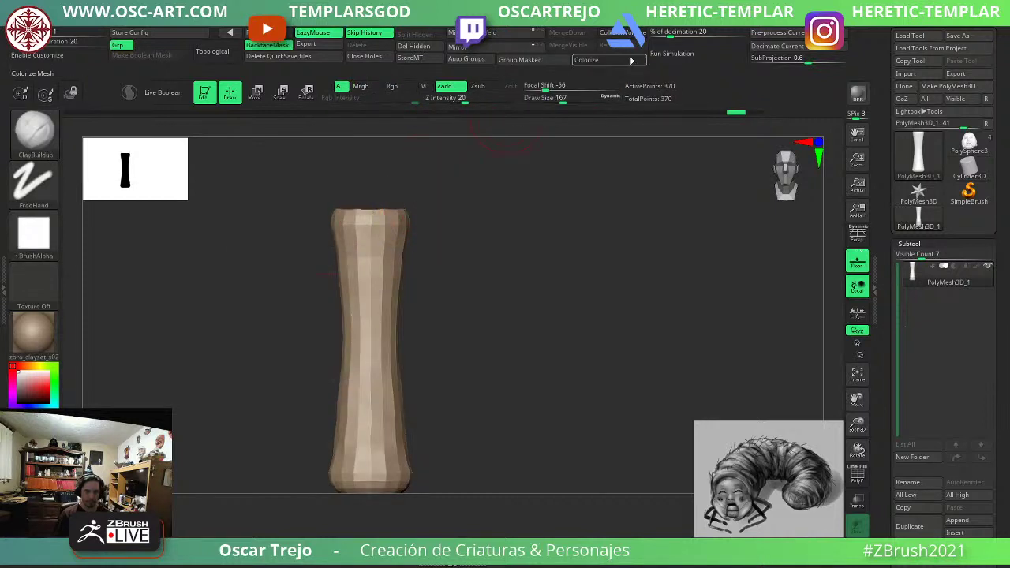
Assign the whole mesh to a single polygroup and unwrap its UVs with UV Master.
{"action": "key", "text": "shift+f"}
{"action": "key", "text": "ctrl+w"}
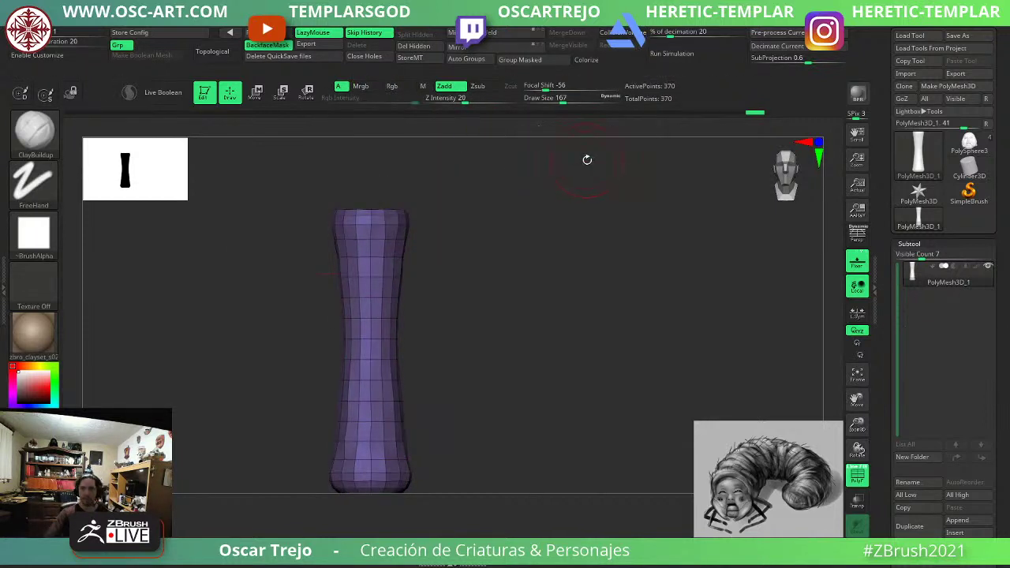
{"action": "left_click", "coordinate": [677, 31]}
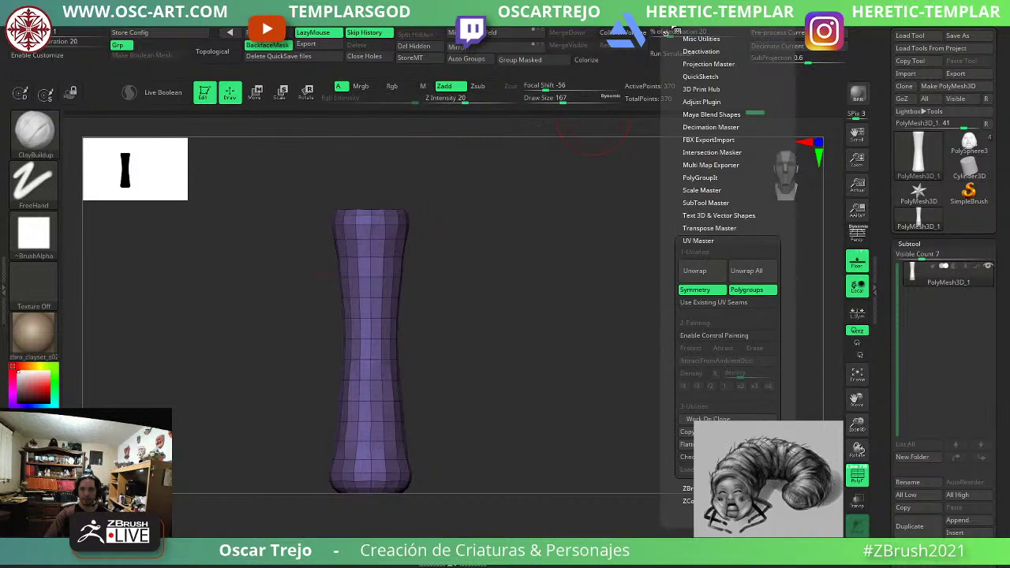
{"action": "left_click", "coordinate": [695, 271]}
Examine the flattened UV layout of the mesh and return to the 3D shape.
{"action": "left_click", "coordinate": [678, 31]}
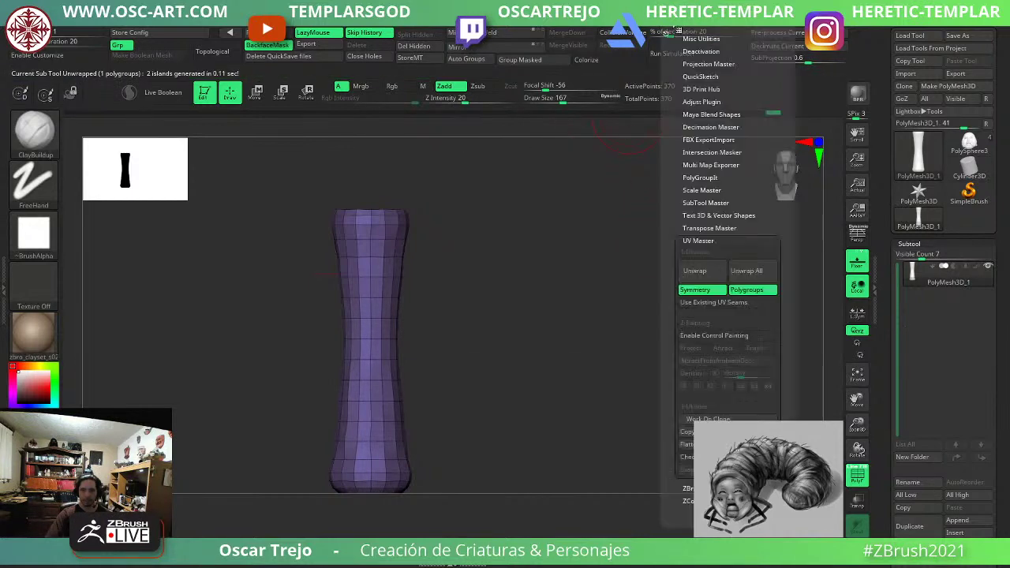
{"action": "left_click", "coordinate": [688, 445]}
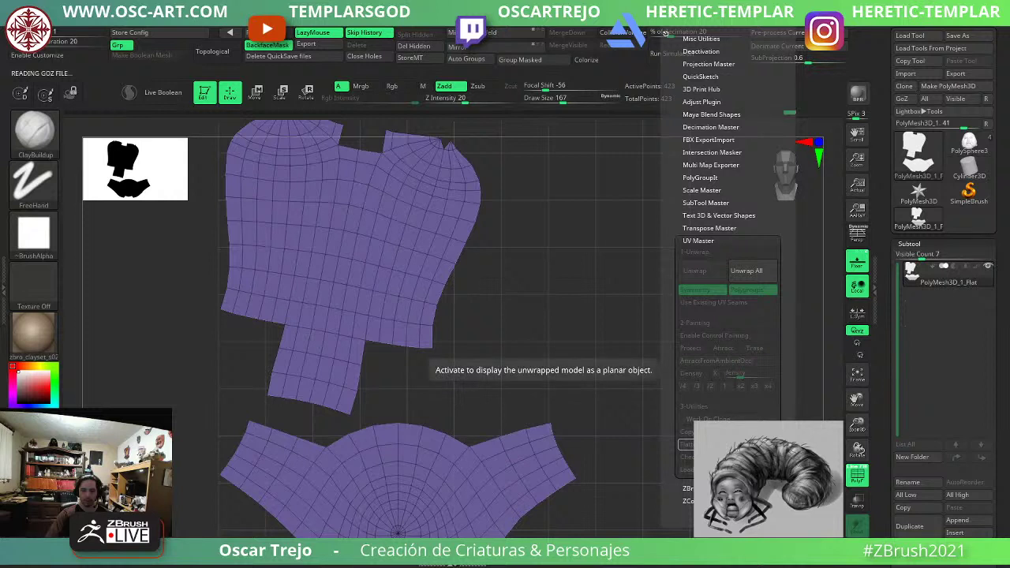
{"action": "left_click", "coordinate": [735, 444]}
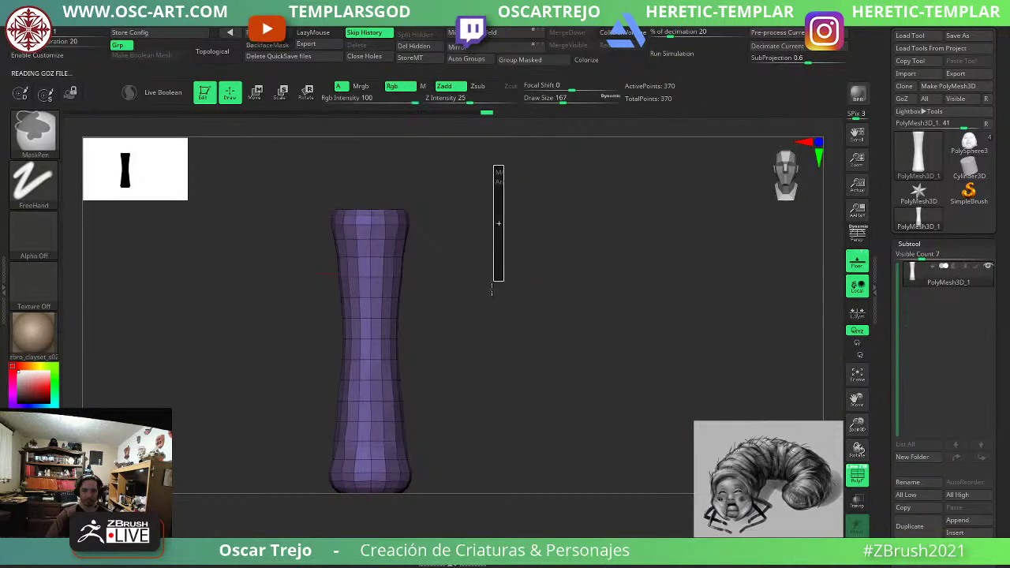
Isolate one lengthwise half of the mesh, give it its own polygroup and show the whole mesh again.
{"action": "left_click_drag", "start_coordinate": [455, 337], "coordinate": [484, 352], "text": "ctrl"}
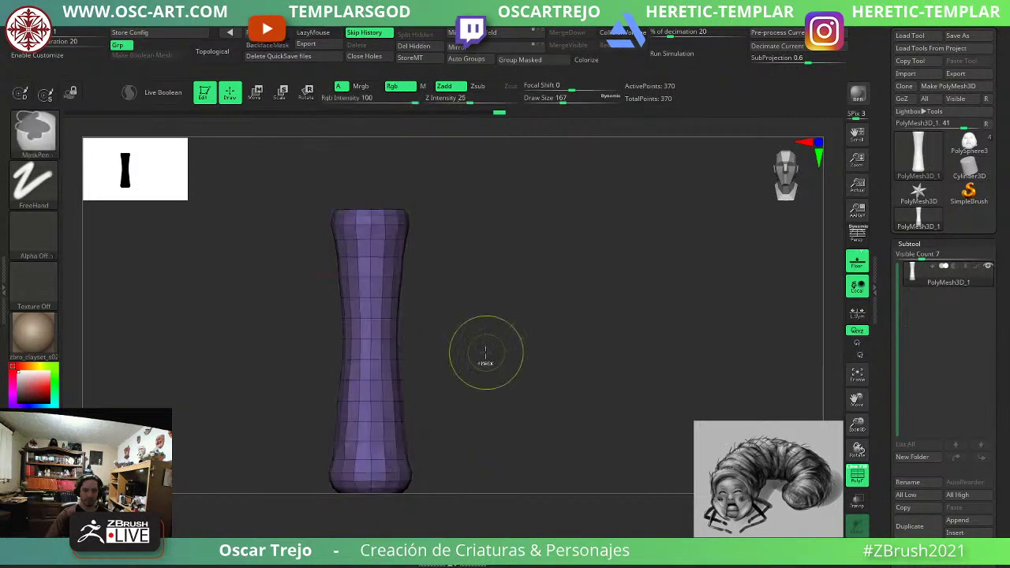
{"action": "left_click_drag", "start_coordinate": [467, 193], "coordinate": [370, 545], "text": "ctrl+shift"}
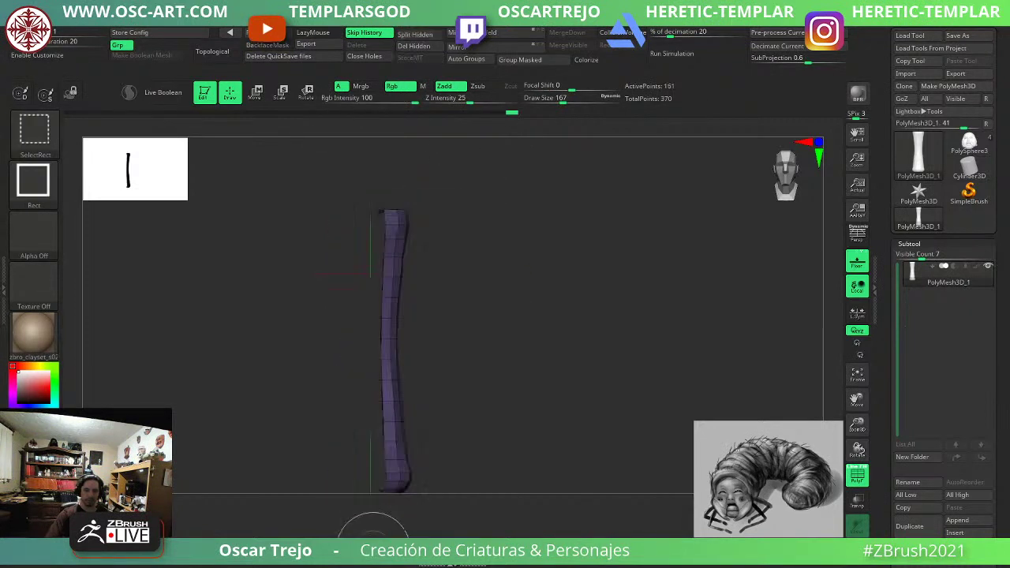
{"action": "left_click_drag", "start_coordinate": [493, 300], "coordinate": [528, 376]}
{"action": "left_click_drag", "start_coordinate": [515, 326], "coordinate": [505, 363]}
{"action": "left_click_drag", "start_coordinate": [505, 273], "coordinate": [660, 452], "text": "alt"}
{"action": "left_click_drag", "start_coordinate": [557, 122], "coordinate": [369, 532], "text": "ctrl+shift"}
{"action": "key", "text": "ctrl+w"}
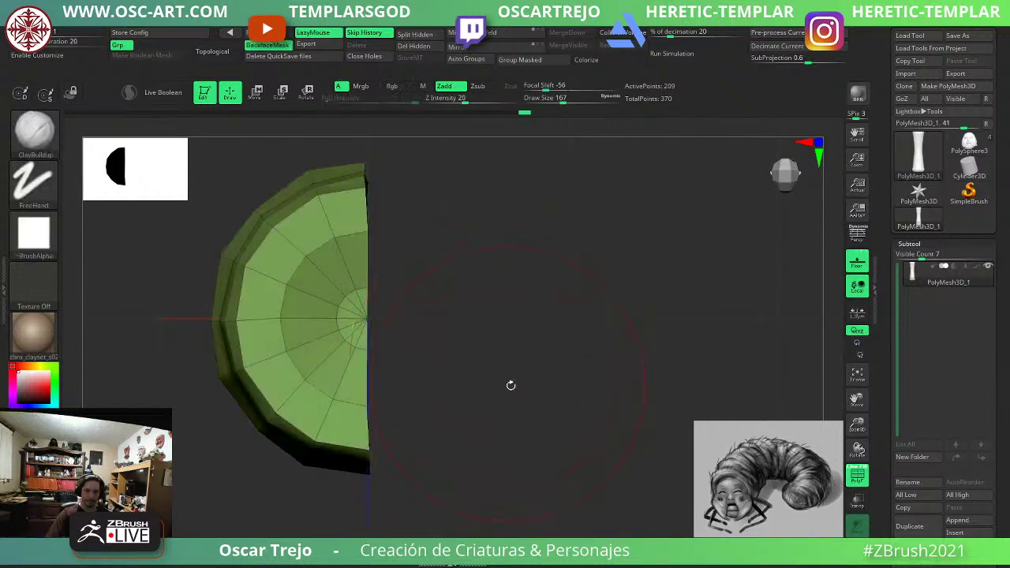
{"action": "left_click", "coordinate": [516, 402], "text": "ctrl+shift"}
{"action": "left_click_drag", "start_coordinate": [542, 479], "coordinate": [565, 363], "text": "shift"}
{"action": "key", "text": "f"}
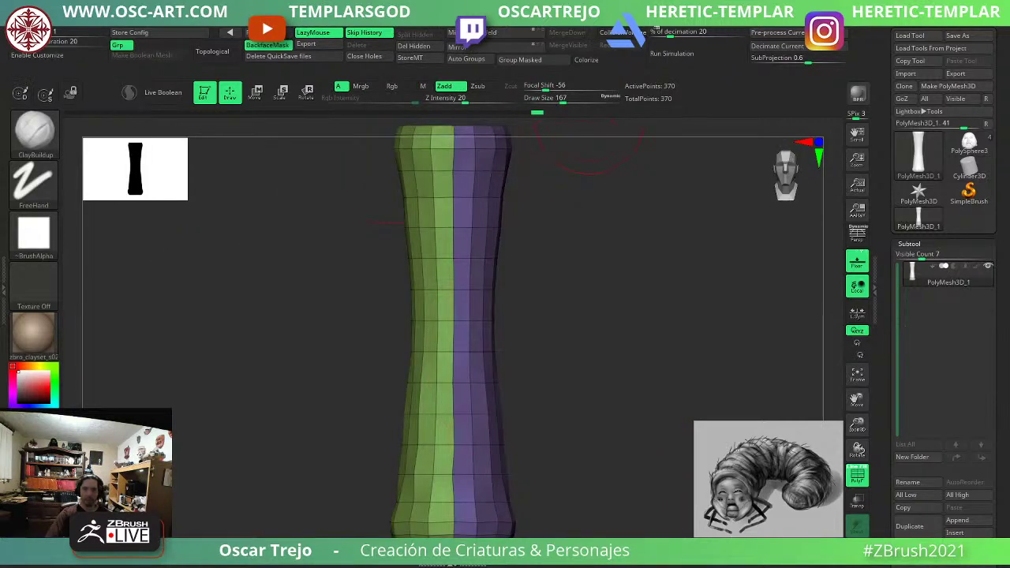
Unwrap the UVs again using the two polygroups and check the flattened layout.
{"action": "left_click", "coordinate": [678, 23]}
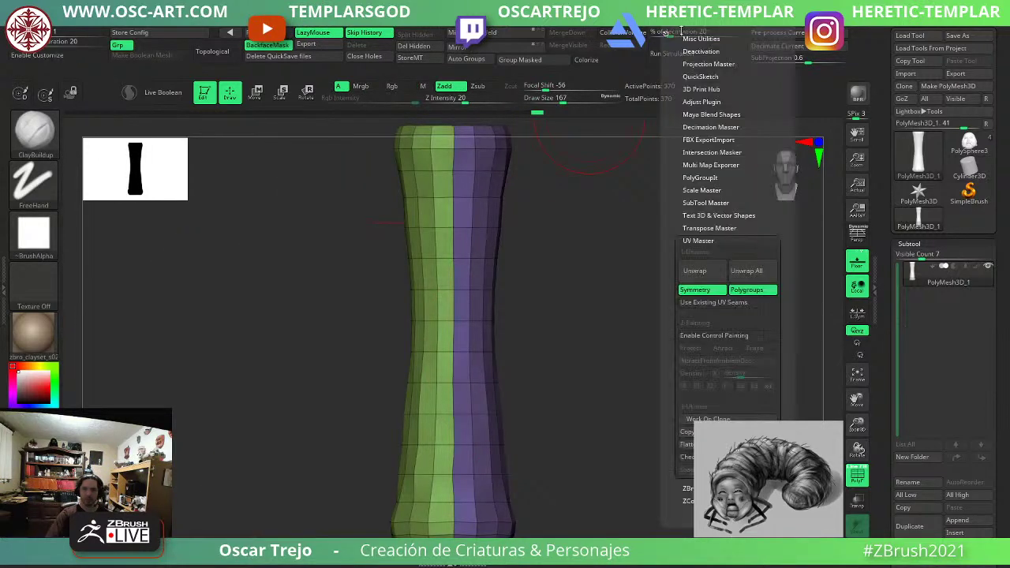
{"action": "left_click", "coordinate": [716, 271]}
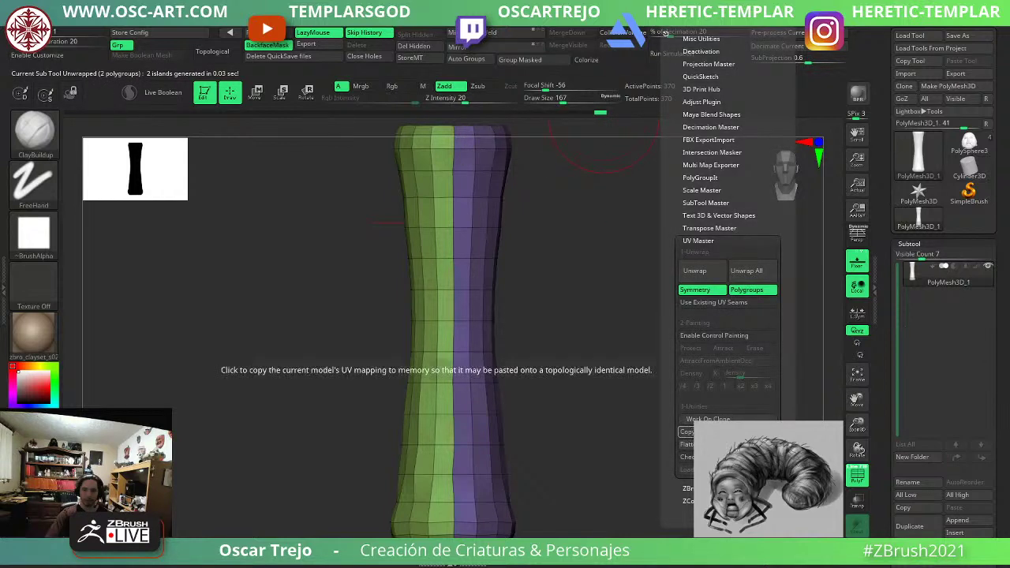
{"action": "left_click", "coordinate": [686, 445]}
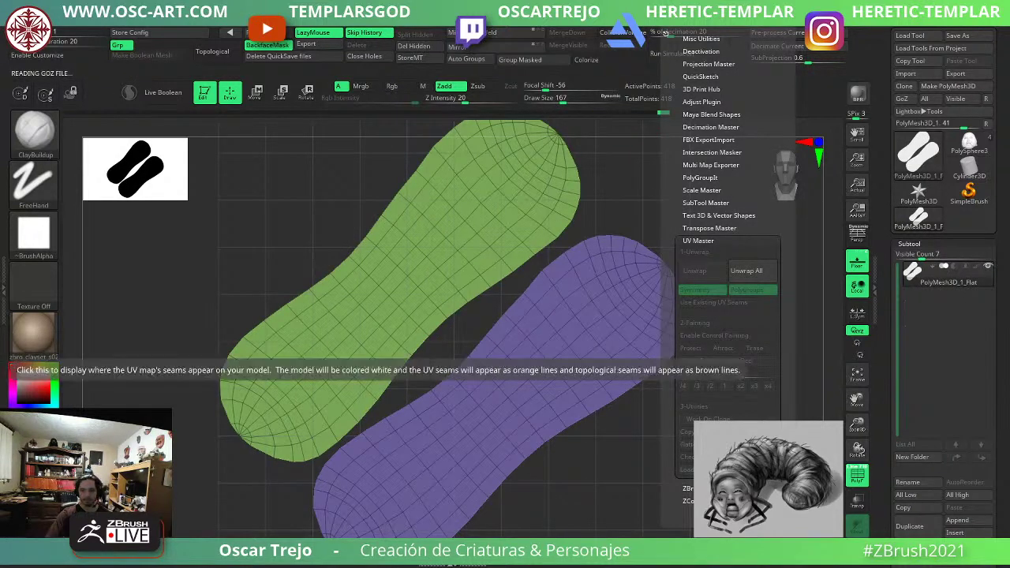
{"action": "left_click", "coordinate": [748, 444]}
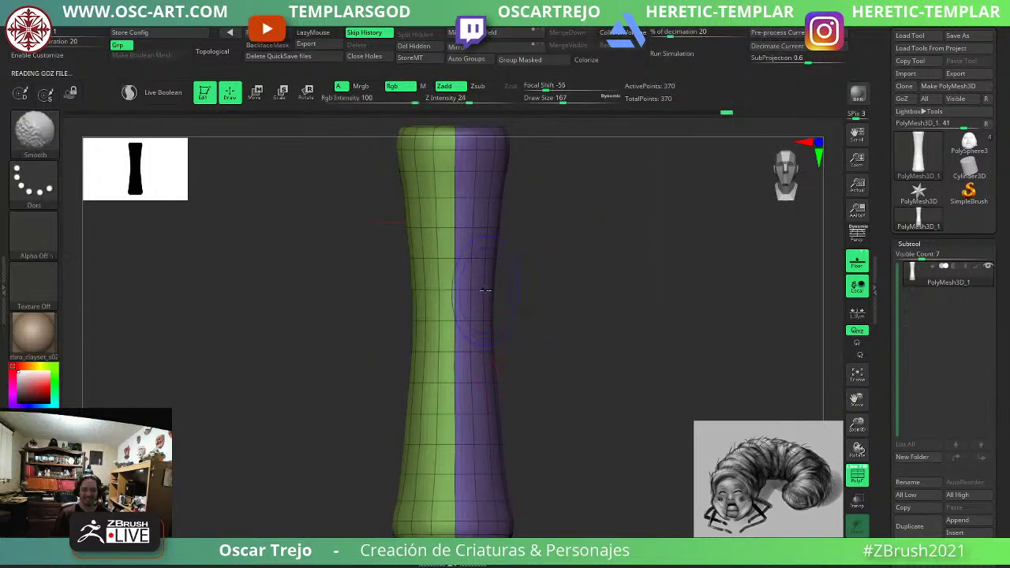
Hide the polyframe, turn off the Dynamic Subdiv preview and subdivide the mesh once.
{"action": "key", "text": "shift+f"}
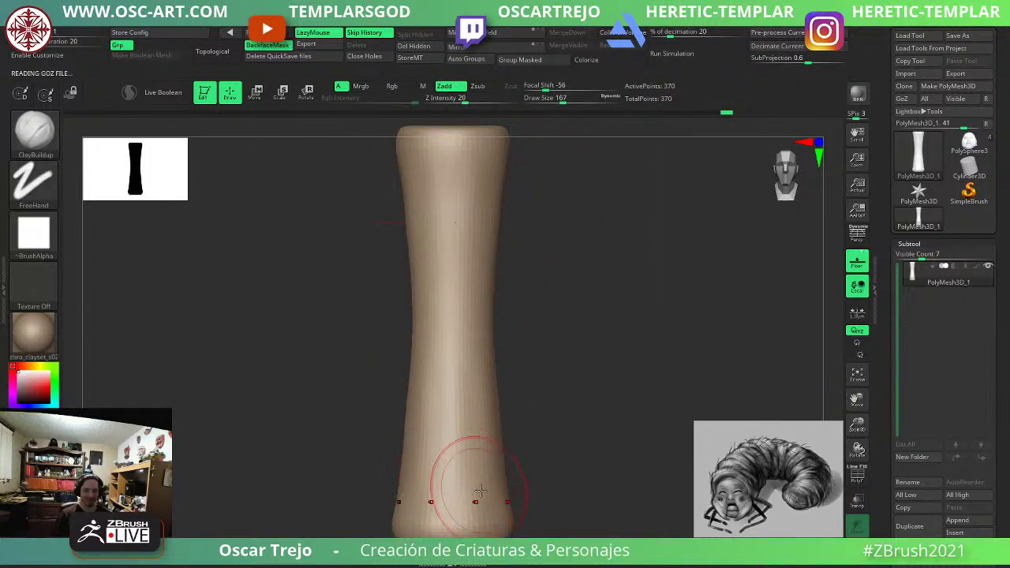
{"action": "key", "text": "f"}
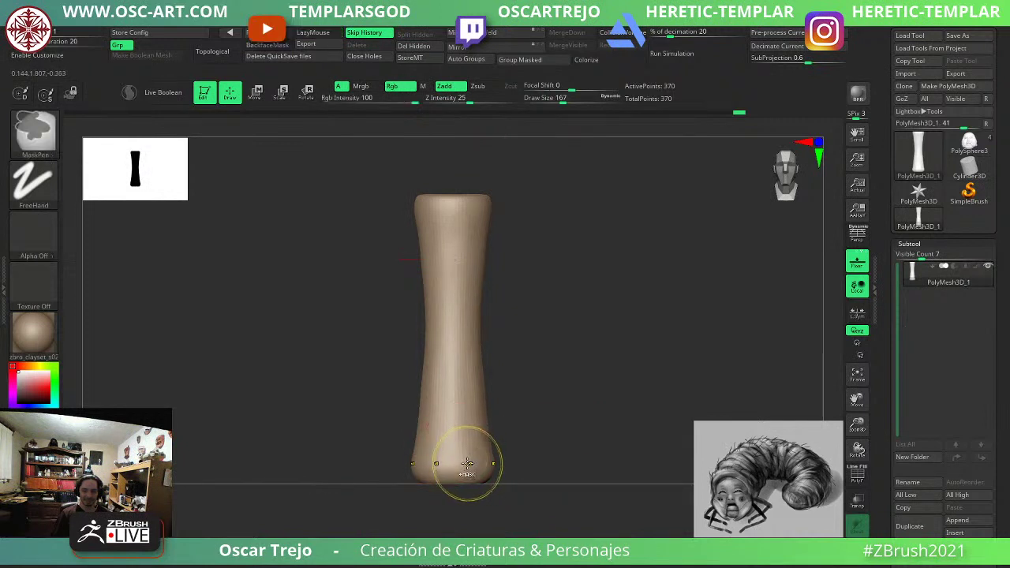
{"action": "key", "text": "shift+d"}
{"action": "key", "text": "ctrl+d"}
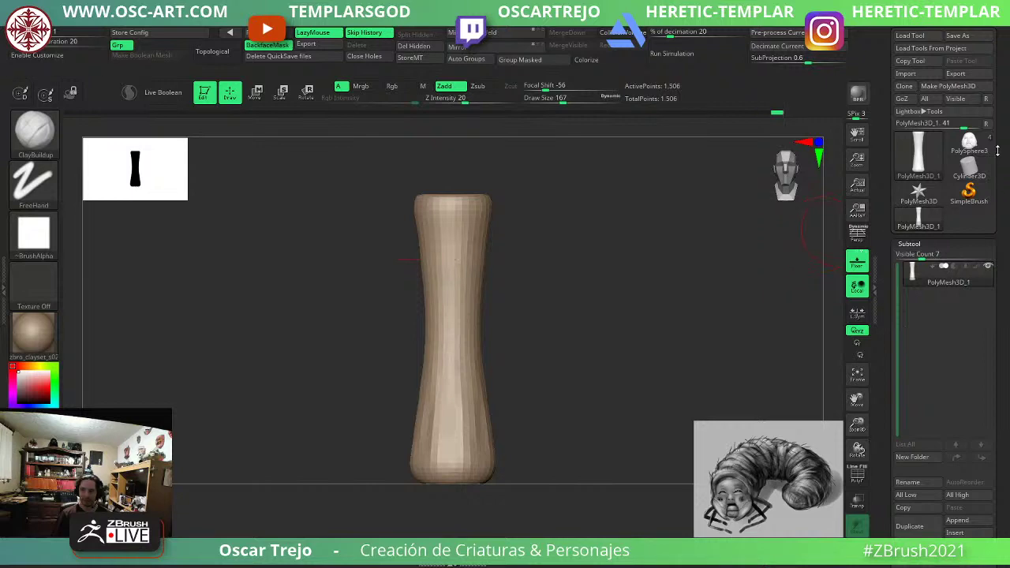
Examine the grub model in the PolySphere3 tool and return to the PolyMesh3D_1 tool.
{"action": "left_click", "coordinate": [971, 145]}
{"action": "key", "text": "f"}
{"action": "left_click_drag", "start_coordinate": [628, 337], "coordinate": [422, 433]}
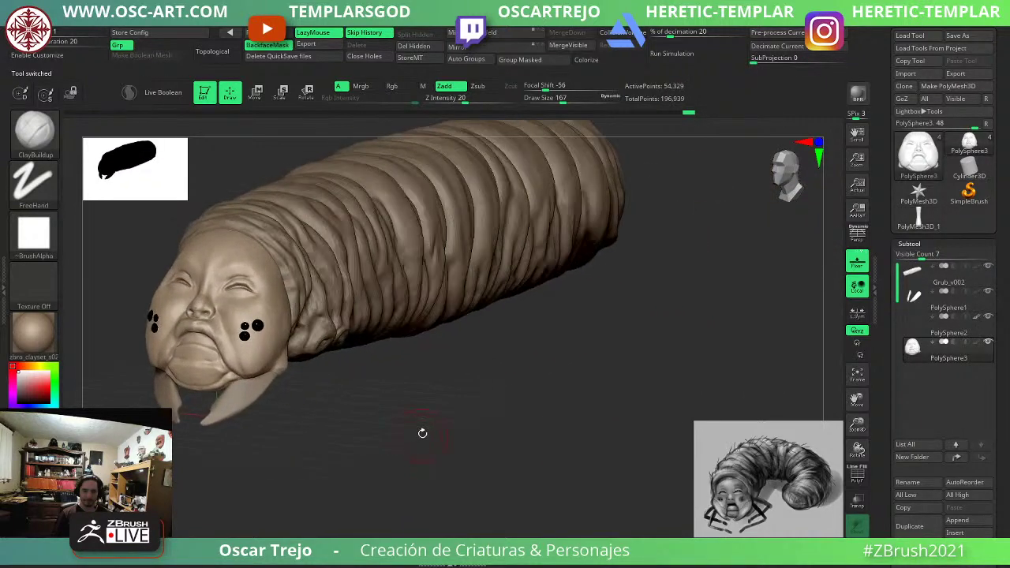
{"action": "left_click", "coordinate": [917, 220]}
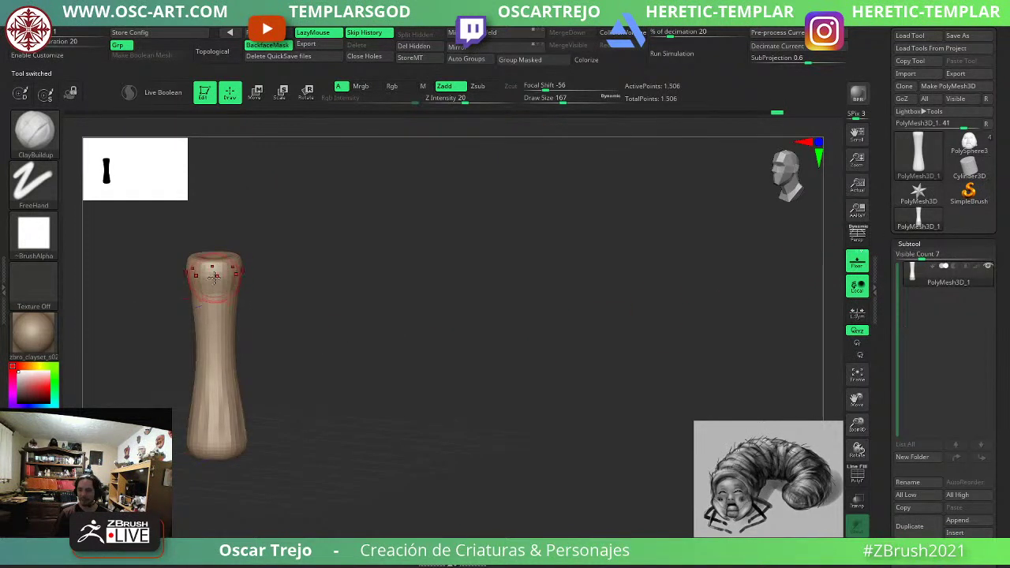
Try a ClayBuildup stroke near the mesh's upper end and undo the sculpting.
{"action": "left_click_drag", "start_coordinate": [215, 277], "coordinate": [220, 282]}
{"action": "key", "text": "ctrl+z"}
{"action": "key", "text": "ctrl+z"}
{"action": "key", "text": "ctrl+z"}
{"action": "key", "text": "ctrl+z"}
{"action": "key", "text": "ctrl+z"}
{"action": "key", "text": "ctrl+z"}
{"action": "key", "text": "ctrl+z"}
{"action": "key", "text": "ctrl+z"}
{"action": "key", "text": "ctrl+z"}
{"action": "key", "text": "ctrl+z"}
{"action": "key", "text": "ctrl+z"}
{"action": "key", "text": "ctrl+z"}
{"action": "key", "text": "ctrl+z"}
{"action": "key", "text": "ctrl+z"}
{"action": "key", "text": "ctrl+z"}
{"action": "key", "text": "ctrl+z"}
{"action": "key", "text": "ctrl+z"}
{"action": "key", "text": "ctrl+z"}
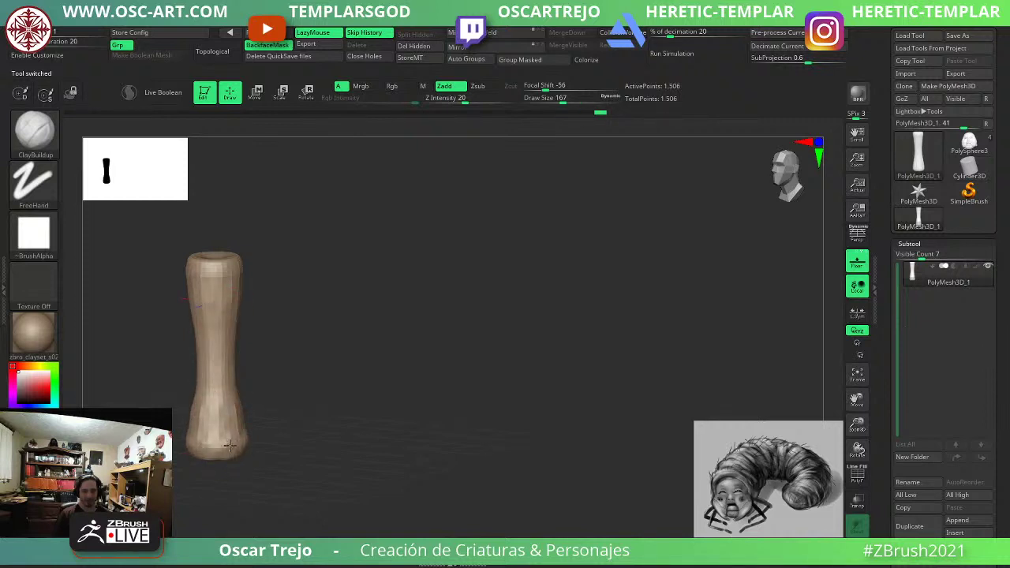
Build up and smooth the column's shaft and upper end with ClayBuildup and Smooth strokes.
{"action": "mouse_move", "coordinate": [228, 396]}
{"action": "left_mouse_down"}
{"action": "mouse_move", "coordinate": [222, 270]}
{"action": "mouse_move", "coordinate": [220, 282]}
{"action": "left_mouse_up"}
{"action": "left_click_drag", "start_coordinate": [228, 381], "coordinate": [227, 284]}
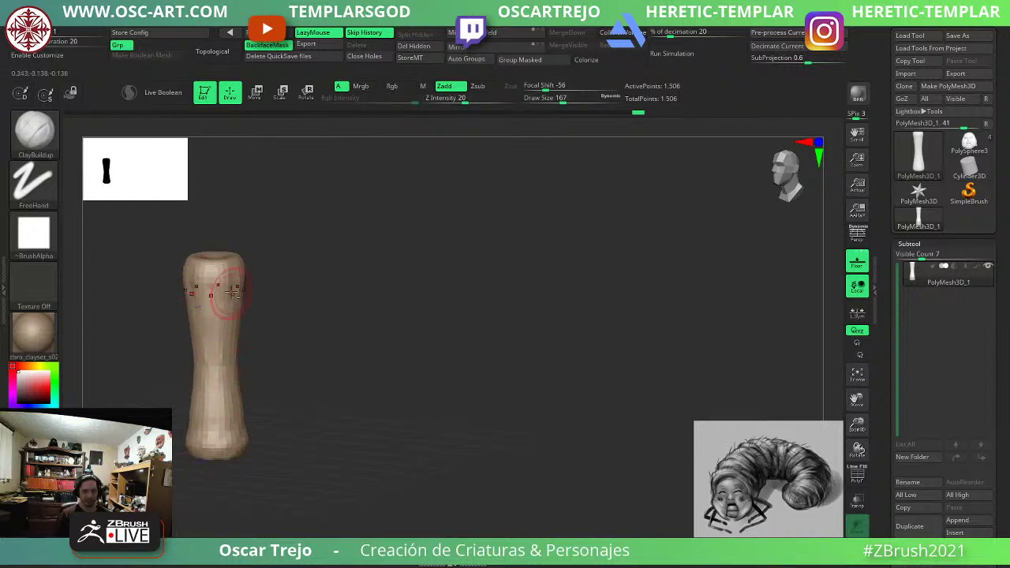
{"action": "left_click_drag", "start_coordinate": [217, 334], "coordinate": [221, 415], "text": "shift"}
{"action": "left_click_drag", "start_coordinate": [290, 386], "coordinate": [307, 366], "text": "shift"}
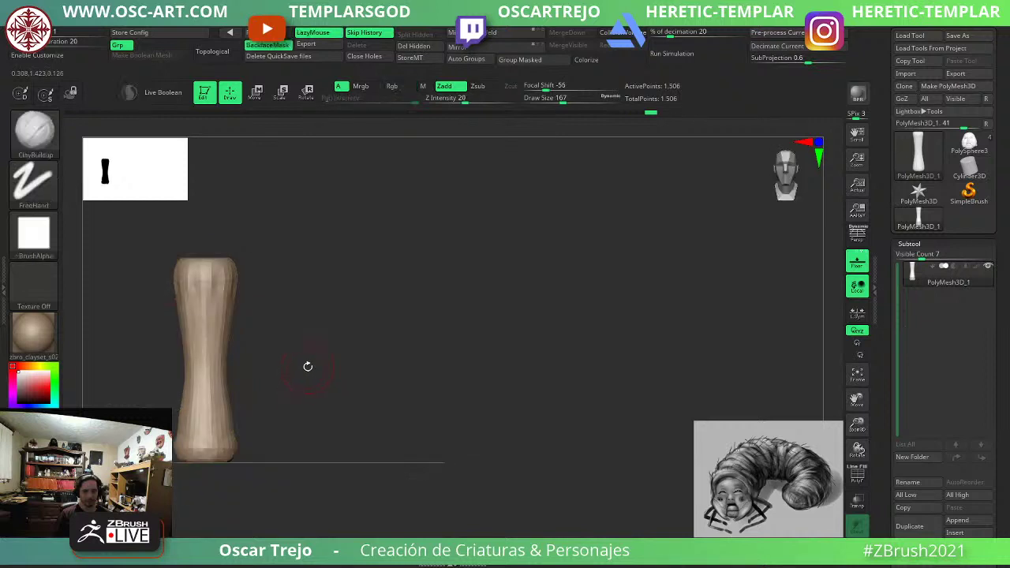
{"action": "key", "text": "shift+d"}
{"action": "key", "text": "d"}
{"action": "mouse_move", "coordinate": [225, 440]}
{"action": "left_mouse_down"}
{"action": "mouse_move", "coordinate": [203, 444]}
{"action": "mouse_move", "coordinate": [199, 422]}
{"action": "left_mouse_up"}
{"action": "left_click_drag", "start_coordinate": [201, 382], "coordinate": [207, 319]}
{"action": "left_click_drag", "start_coordinate": [221, 282], "coordinate": [213, 336]}
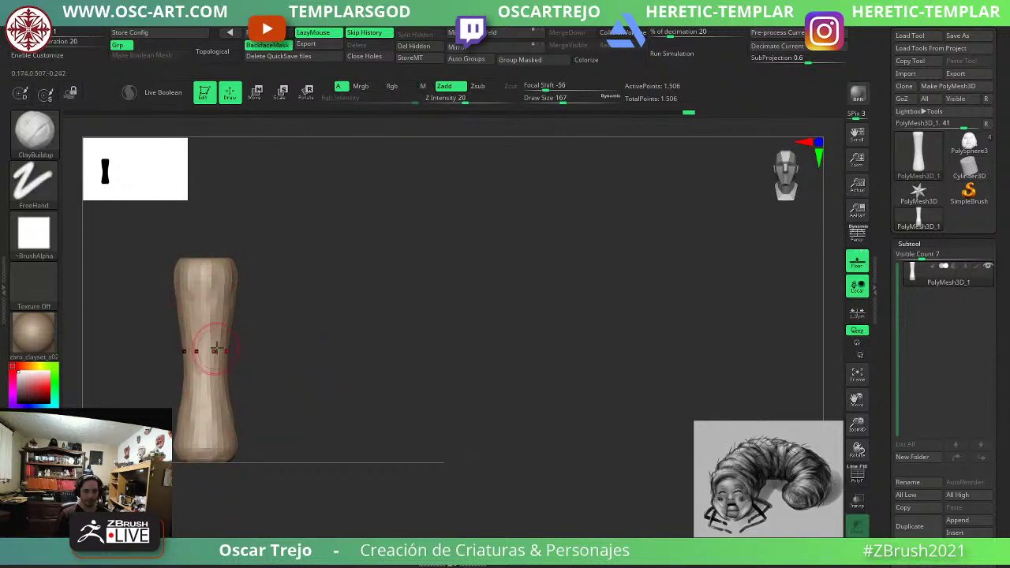
Recenter the transform gizmo on the column and stretch the mesh lengthwise along its Y axis.
{"action": "key", "text": "w"}
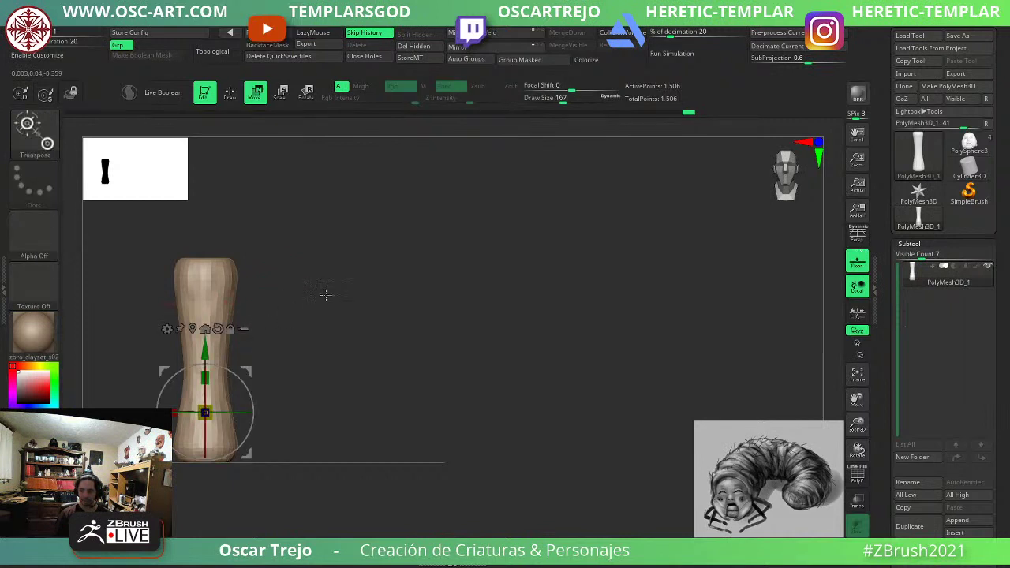
{"action": "left_click_drag", "start_coordinate": [326, 295], "coordinate": [404, 305], "text": "alt"}
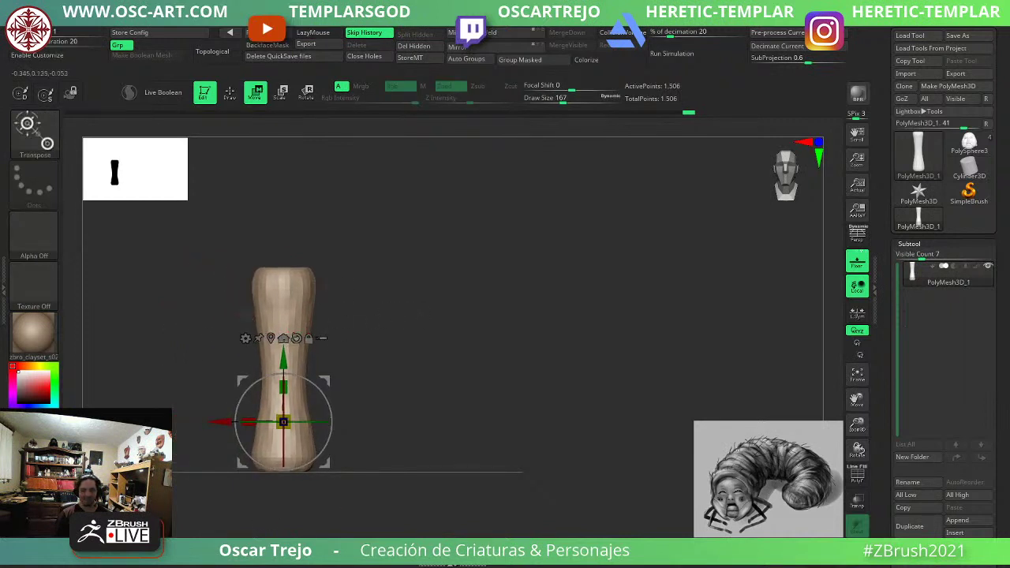
{"action": "left_click", "coordinate": [271, 338]}
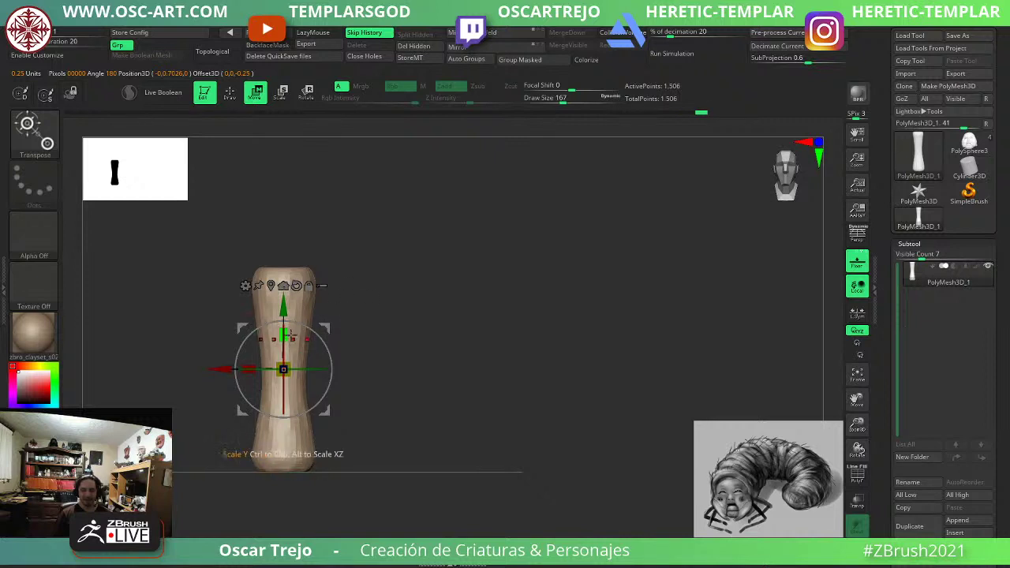
{"action": "left_click_drag", "start_coordinate": [289, 335], "coordinate": [290, 315]}
{"action": "key", "text": "q"}
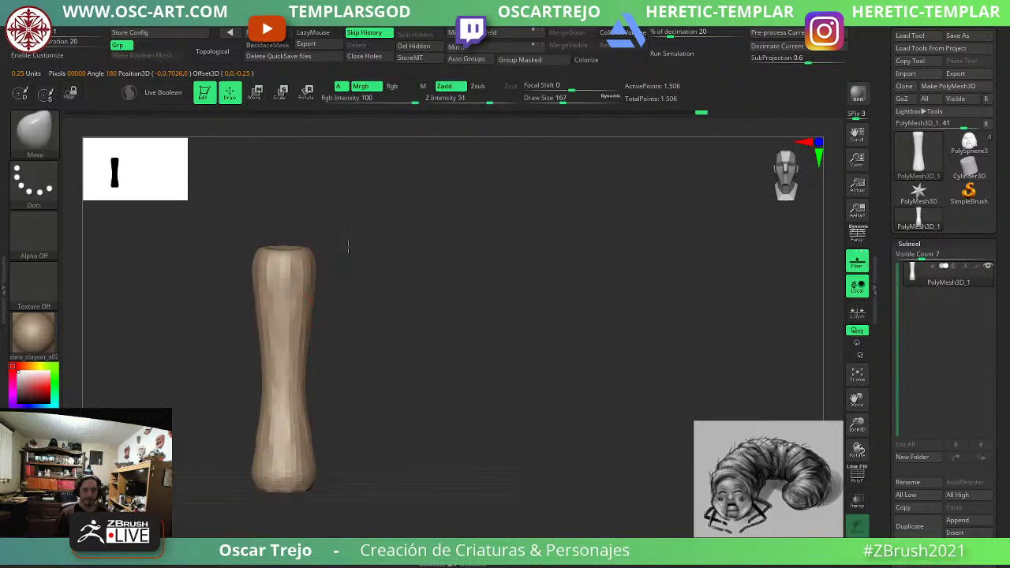
Sculpt the column's two end caps with the Clay brush.
{"action": "left_click_drag", "start_coordinate": [348, 247], "coordinate": [347, 275]}
{"action": "key", "text": "b"}
{"action": "key", "text": "c"}
{"action": "key", "text": "l"}
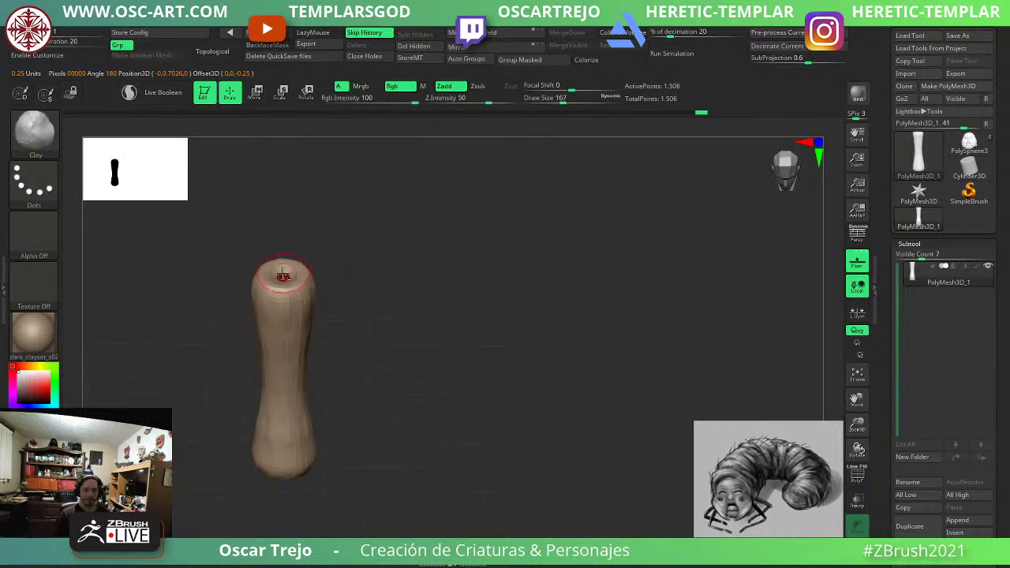
{"action": "left_click_drag", "start_coordinate": [282, 275], "coordinate": [306, 273]}
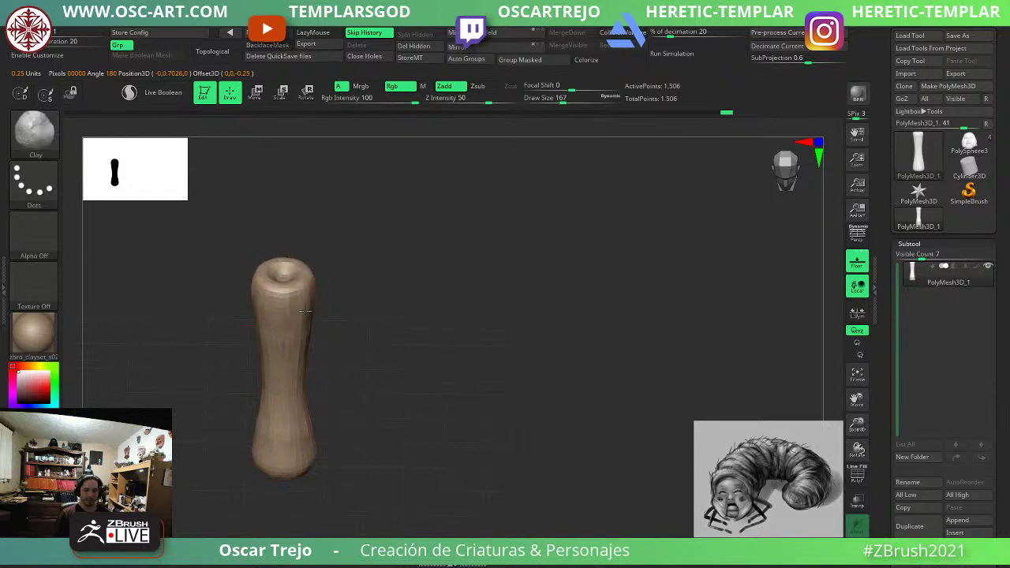
{"action": "left_click_drag", "start_coordinate": [337, 416], "coordinate": [333, 288]}
{"action": "mouse_move", "coordinate": [298, 464]}
{"action": "left_mouse_down"}
{"action": "mouse_move", "coordinate": [295, 491]}
{"action": "mouse_move", "coordinate": [310, 472]}
{"action": "left_mouse_up"}
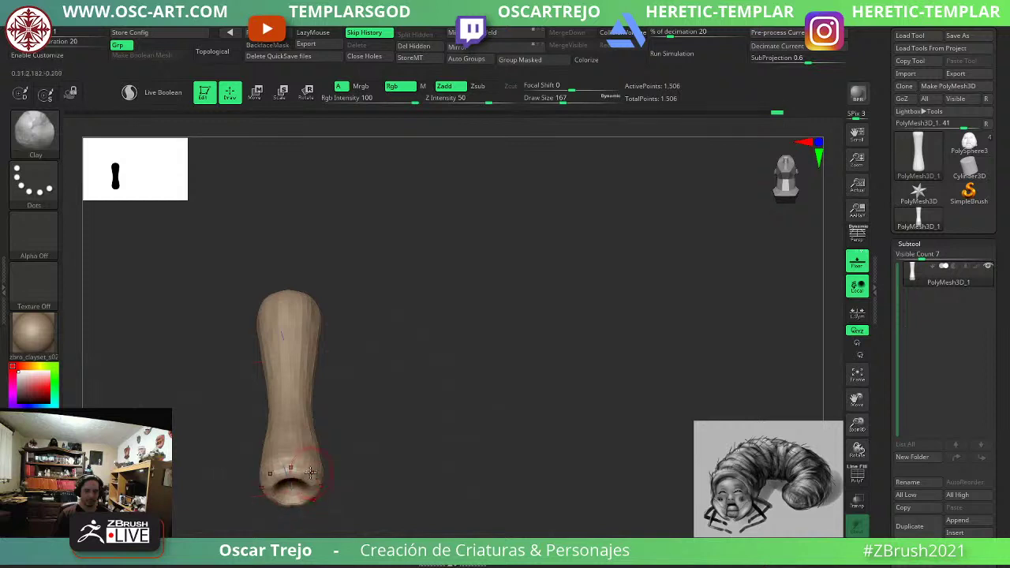
{"action": "left_click_drag", "start_coordinate": [381, 371], "coordinate": [395, 415], "text": "shift"}
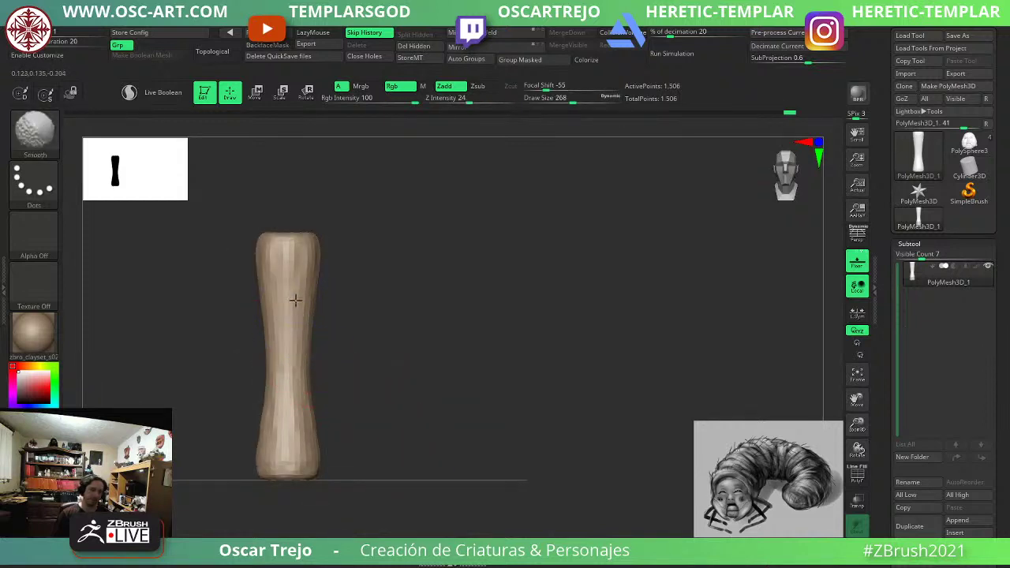
Switch to the Move brush with a draw size of 318.
{"action": "key", "text": "b"}
{"action": "key", "text": "m"}
{"action": "key", "text": "v"}
{"action": "key", "text": "s"}
{"action": "mouse_move", "coordinate": [288, 321]}
{"action": "left_mouse_down"}
{"action": "mouse_move", "coordinate": [303, 320]}
{"action": "mouse_move", "coordinate": [303, 284]}
{"action": "left_mouse_up"}
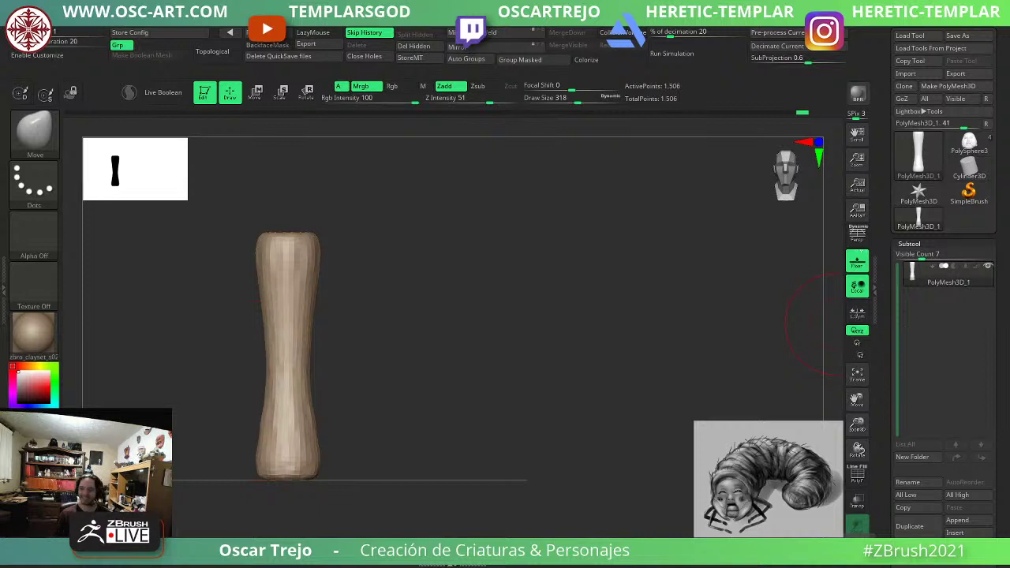
Switch to the PolySphere3 grub tool and insert the PolyMesh3D_1 column as a new subtool.
{"action": "left_click", "coordinate": [969, 143]}
{"action": "key", "text": "f"}
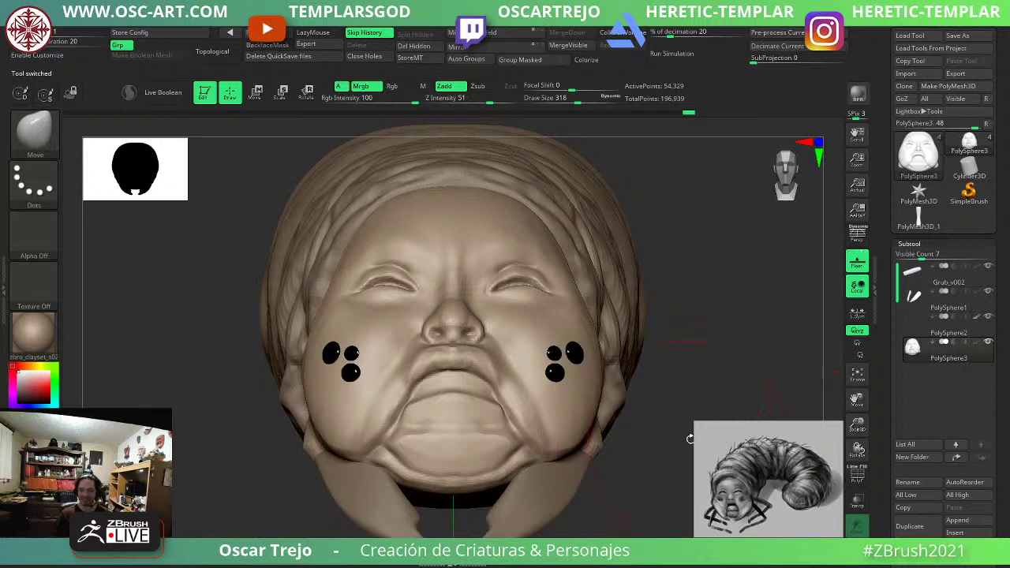
{"action": "left_click_drag", "start_coordinate": [884, 413], "coordinate": [881, 359]}
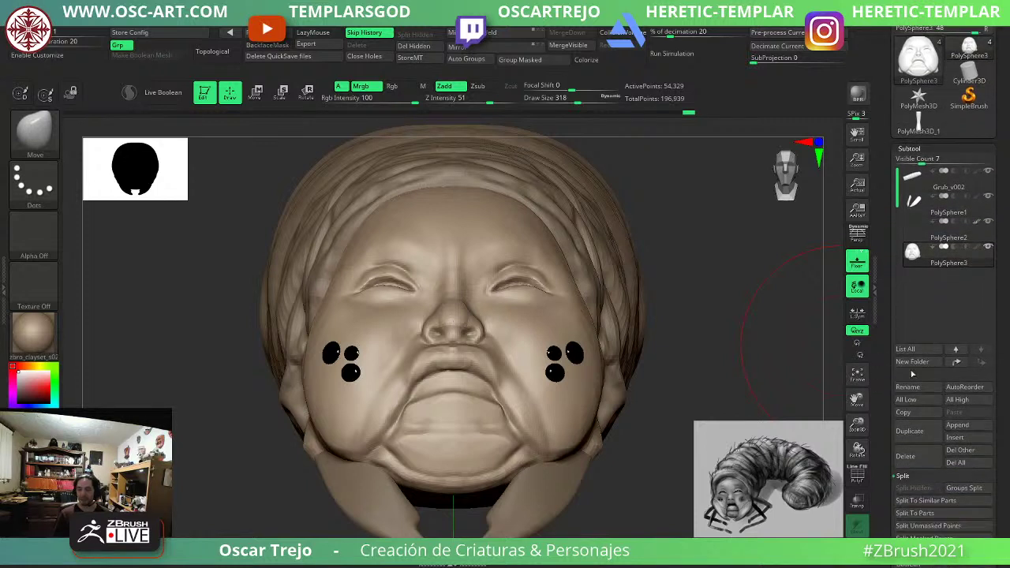
{"action": "left_click", "coordinate": [964, 439]}
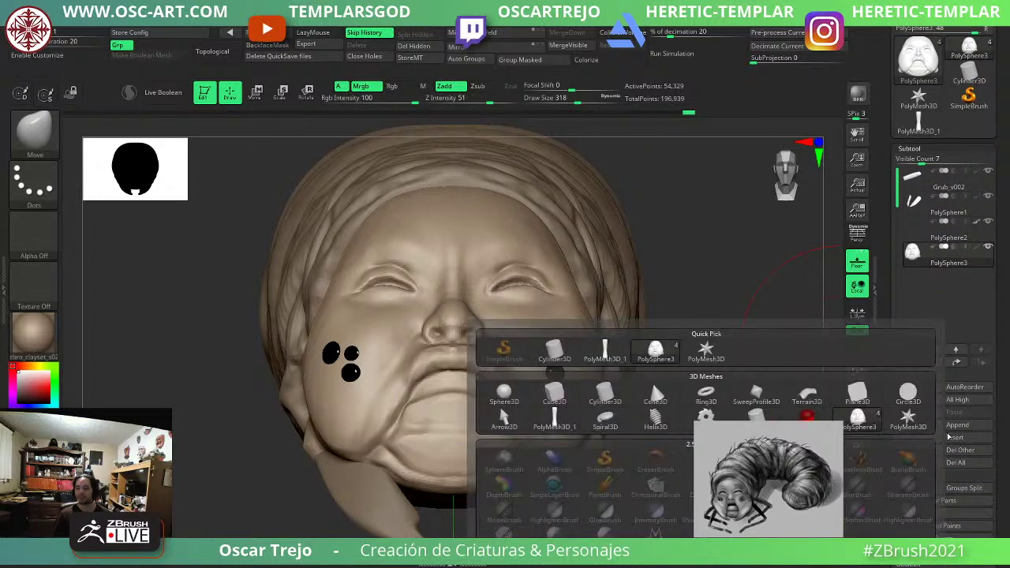
{"action": "left_click", "coordinate": [603, 353]}
{"action": "left_click_drag", "start_coordinate": [687, 399], "coordinate": [594, 358], "text": "alt"}
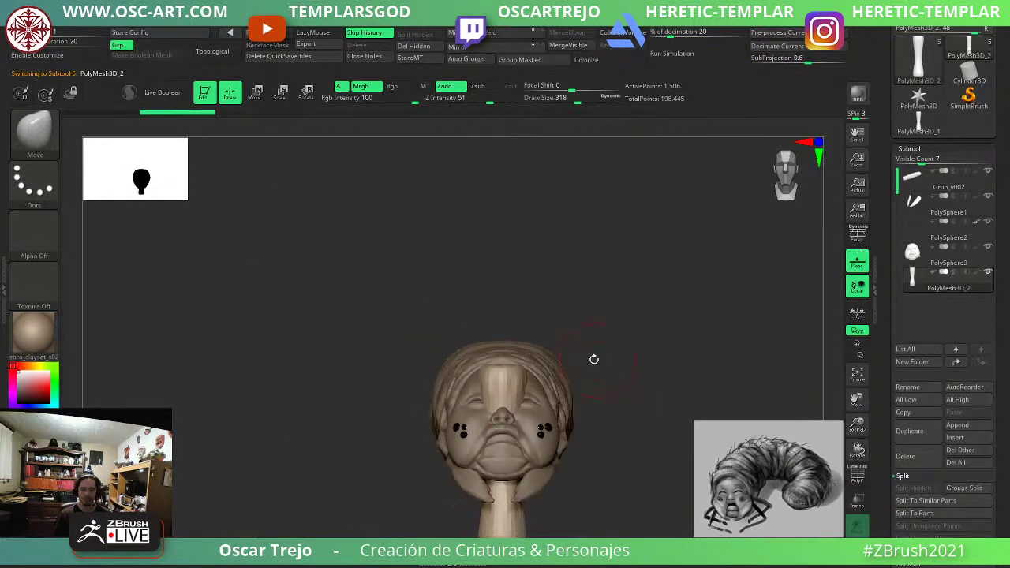
Turn off radial and Y-axis symmetry for the inserted column and activate X-axis symmetry.
{"action": "key", "text": "w"}
{"action": "left_click_drag", "start_coordinate": [640, 413], "coordinate": [597, 352], "text": "alt"}
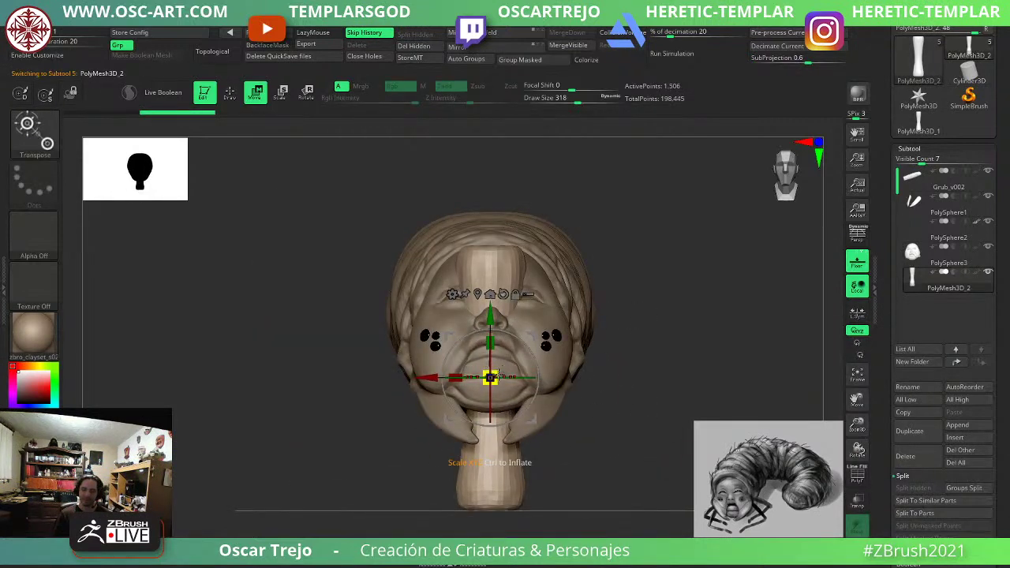
{"action": "left_click", "coordinate": [626, 32]}
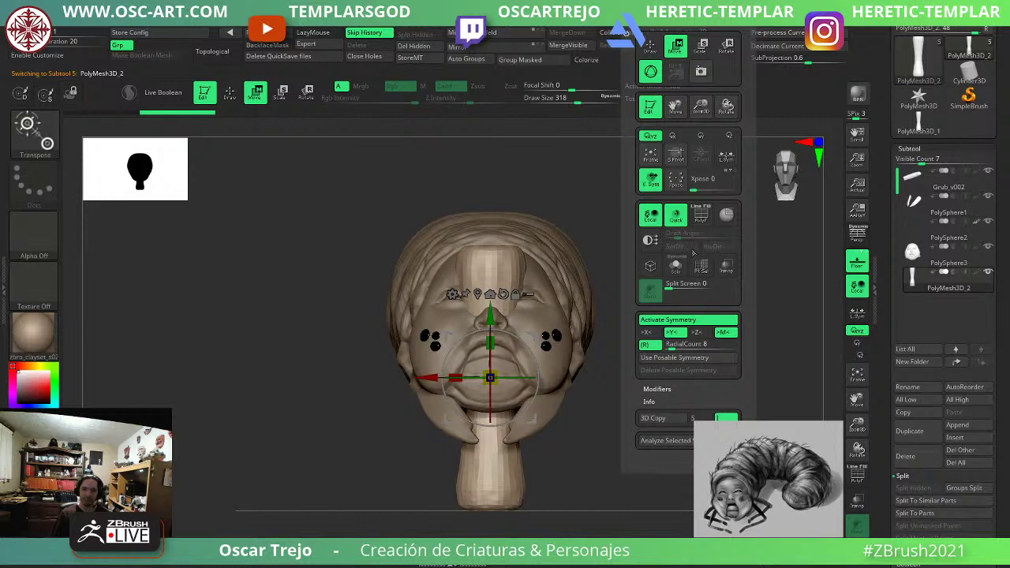
{"action": "left_click", "coordinate": [647, 345]}
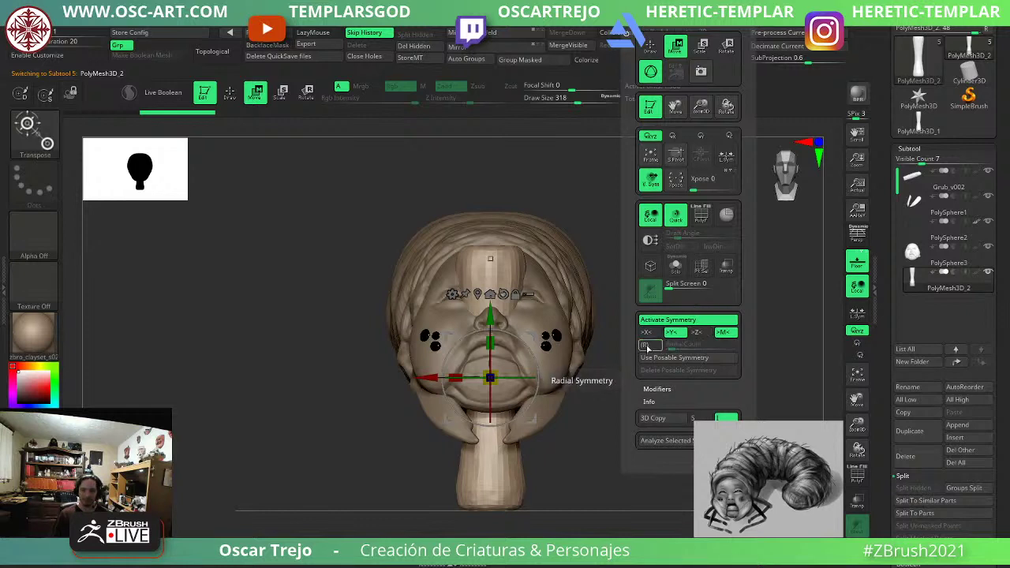
{"action": "left_click", "coordinate": [669, 334]}
{"action": "left_click", "coordinate": [652, 334]}
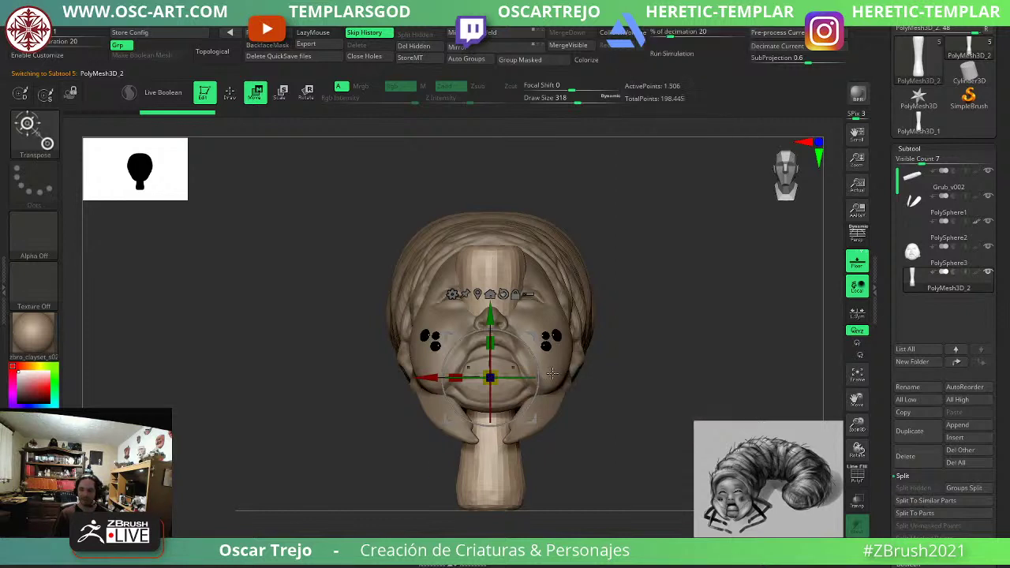
Scale the inserted column down uniformly and move it out beside the jaw, just outside the mandible.
{"action": "left_click_drag", "start_coordinate": [491, 377], "coordinate": [408, 408]}
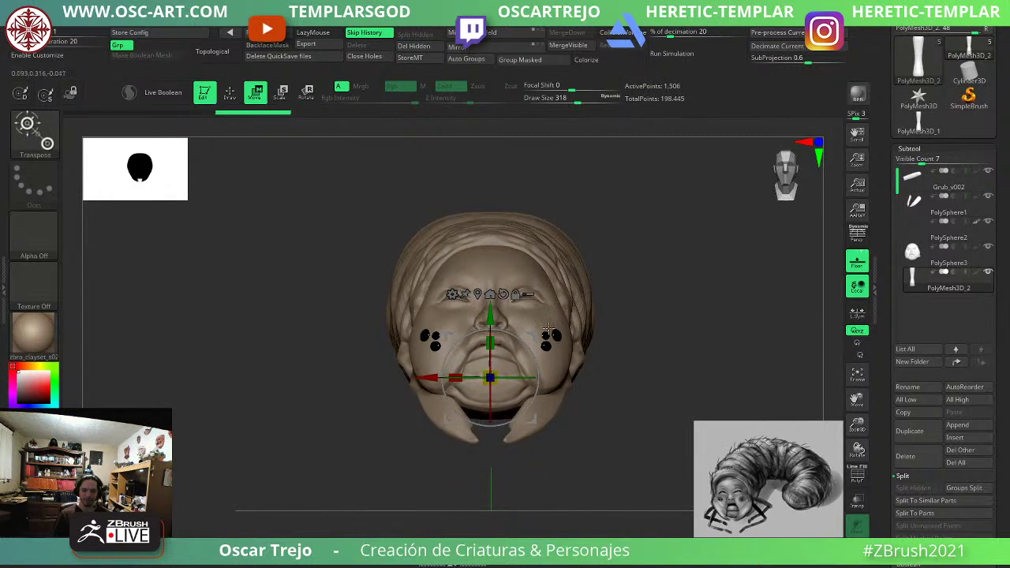
{"action": "left_click_drag", "start_coordinate": [534, 332], "coordinate": [657, 380]}
{"action": "key", "text": "ctrl+z"}
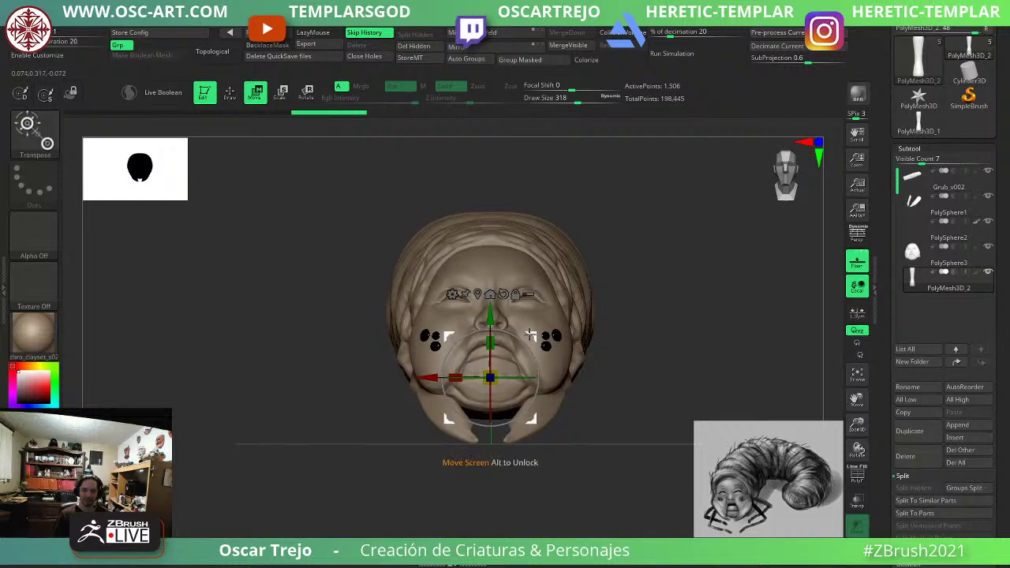
{"action": "left_click_drag", "start_coordinate": [535, 336], "coordinate": [626, 368]}
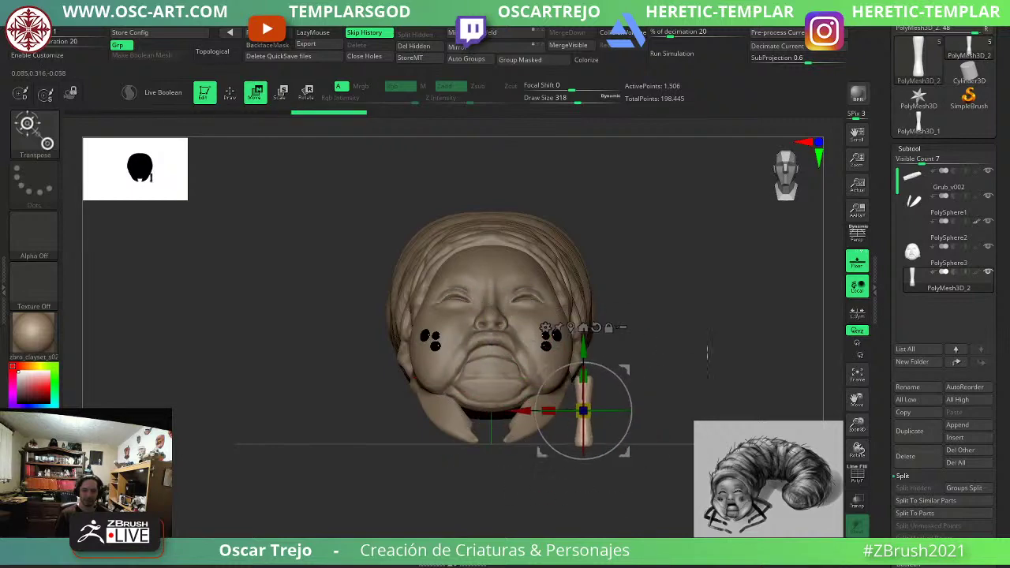
Move the column back to the grub's front leg stub behind the head and rotate it to slant outward.
{"action": "left_click_drag", "start_coordinate": [705, 352], "coordinate": [635, 364], "text": "shift"}
{"action": "left_click_drag", "start_coordinate": [367, 436], "coordinate": [251, 433], "text": "alt"}
{"action": "left_click_drag", "start_coordinate": [505, 443], "coordinate": [384, 451]}
{"action": "left_click_drag", "start_coordinate": [459, 325], "coordinate": [628, 311]}
{"action": "left_click_drag", "start_coordinate": [288, 446], "coordinate": [385, 443], "text": "shift"}
{"action": "left_click_drag", "start_coordinate": [544, 469], "coordinate": [525, 431], "text": "alt"}
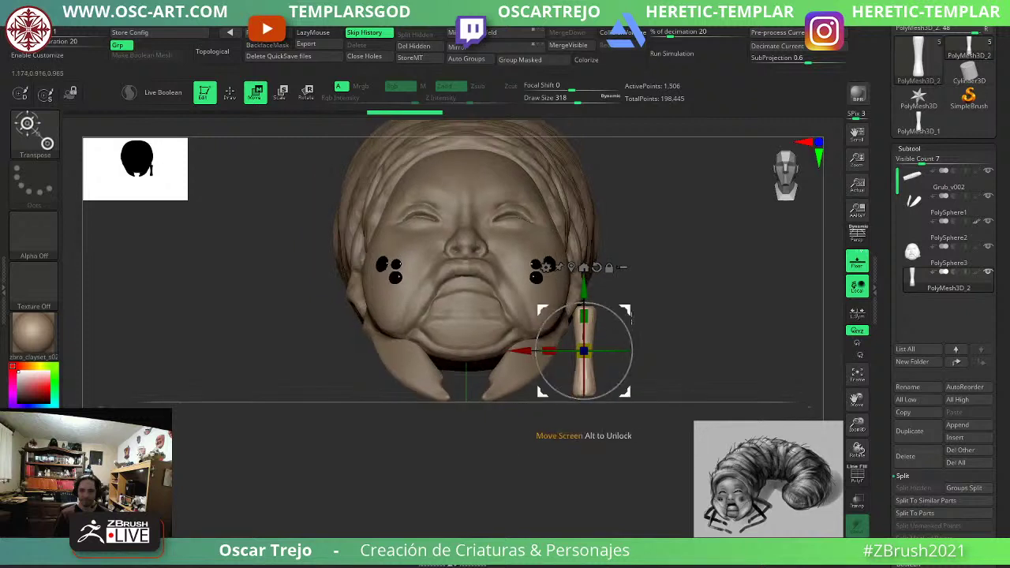
{"action": "left_click_drag", "start_coordinate": [632, 349], "coordinate": [645, 292]}
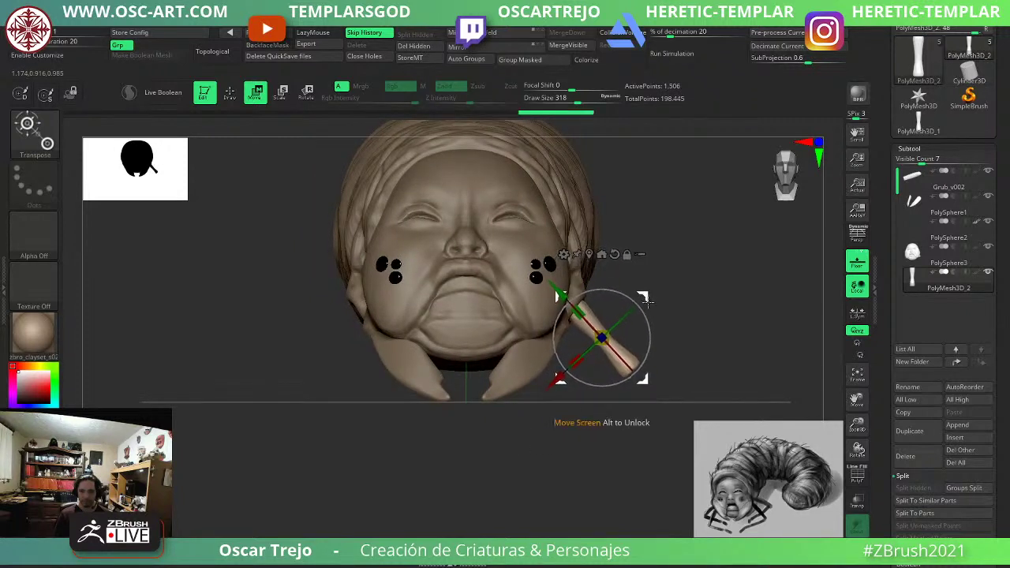
{"action": "key", "text": "shift+d"}
{"action": "key", "text": "d"}
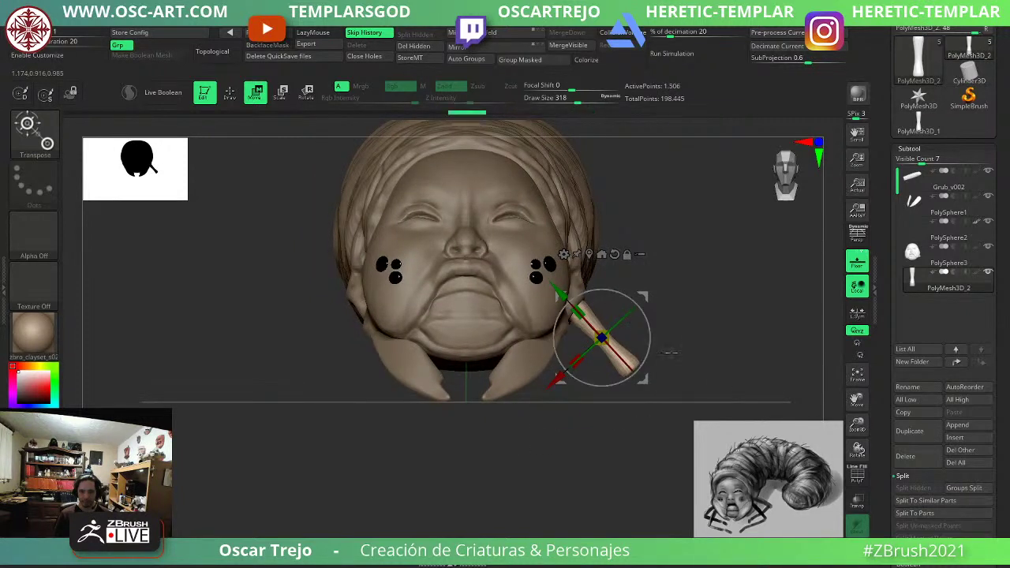
{"action": "key", "text": "shift+d"}
{"action": "left_click_drag", "start_coordinate": [876, 500], "coordinate": [875, 429]}
{"action": "key", "text": "d"}
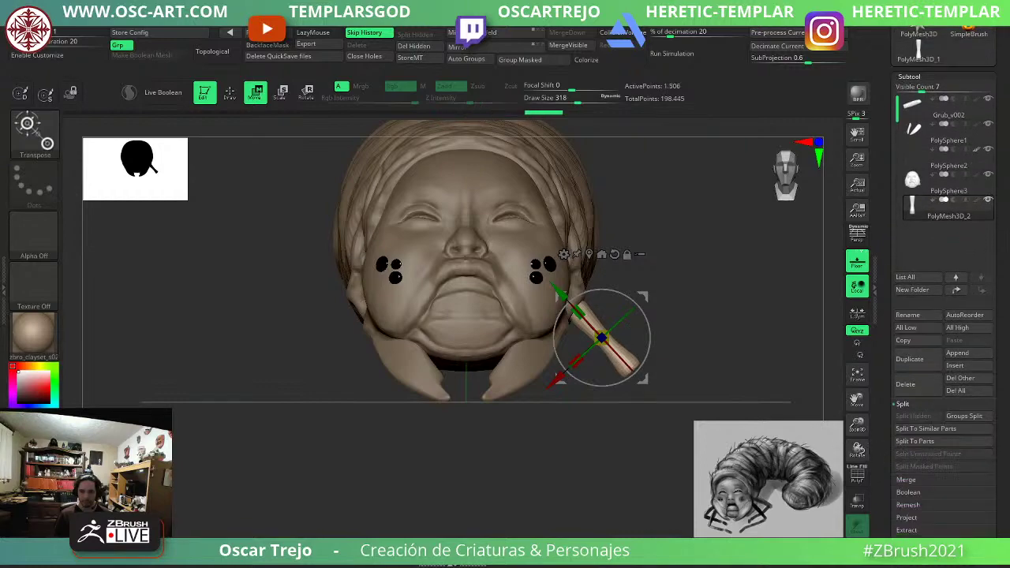
{"action": "mouse_move", "coordinate": [711, 392]}
{"action": "left_mouse_down"}
{"action": "mouse_move", "coordinate": [692, 397]}
{"action": "mouse_move", "coordinate": [713, 396]}
{"action": "left_mouse_up"}
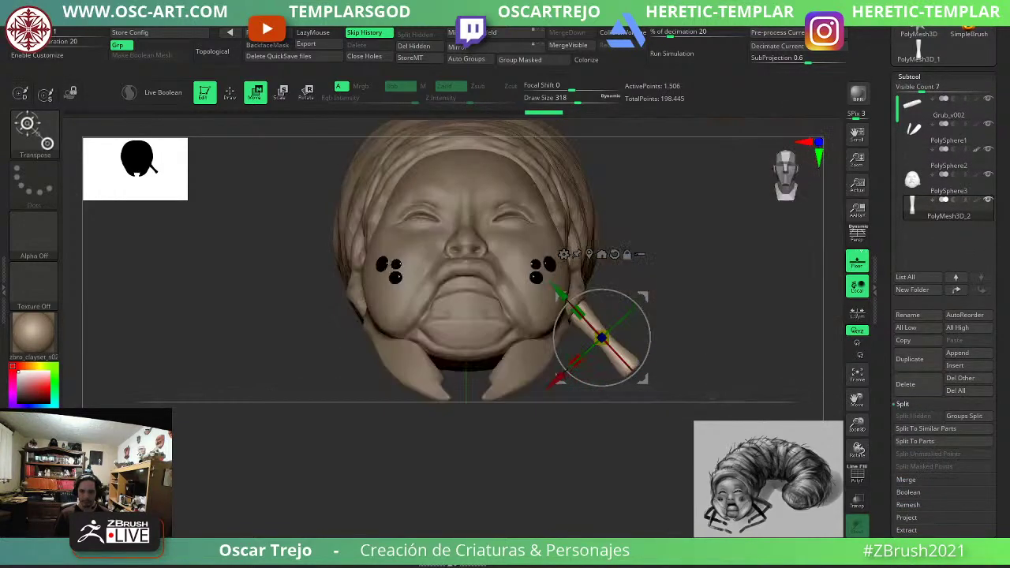
Try adding a second leg segment by sliding a duplicate beyond the first one's lower end, and delete the copy.
{"action": "left_click", "coordinate": [906, 363]}
{"action": "left_click_drag", "start_coordinate": [564, 292], "coordinate": [623, 356]}
{"action": "mouse_move", "coordinate": [722, 379]}
{"action": "left_mouse_down"}
{"action": "mouse_move", "coordinate": [518, 431]}
{"action": "mouse_move", "coordinate": [584, 437]}
{"action": "mouse_move", "coordinate": [637, 398]}
{"action": "left_mouse_up"}
{"action": "key", "text": "q"}
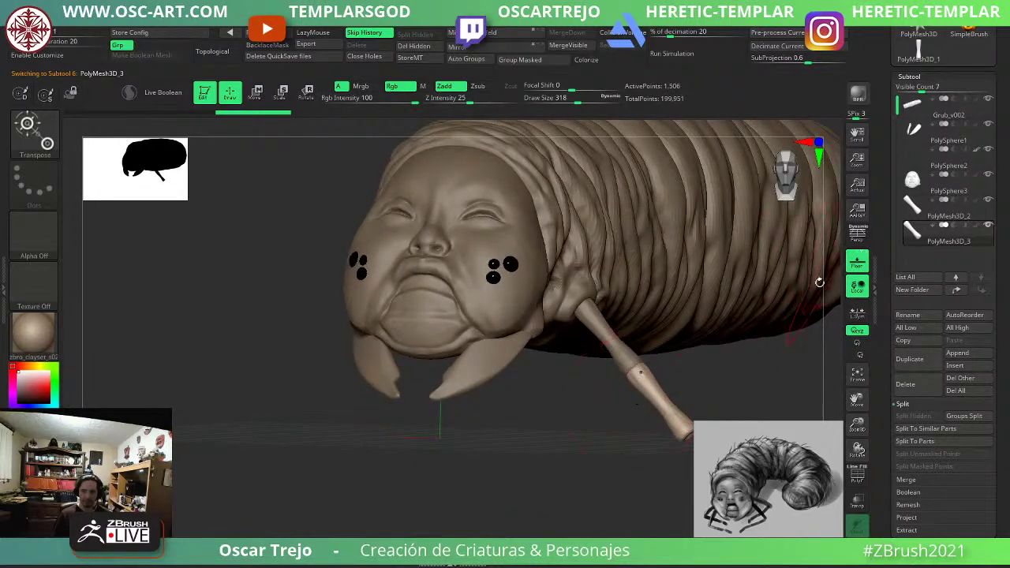
{"action": "mouse_move", "coordinate": [738, 401]}
{"action": "left_mouse_down"}
{"action": "mouse_move", "coordinate": [751, 384]}
{"action": "mouse_move", "coordinate": [720, 386]}
{"action": "mouse_move", "coordinate": [721, 358]}
{"action": "mouse_move", "coordinate": [621, 402]}
{"action": "mouse_move", "coordinate": [568, 473]}
{"action": "mouse_move", "coordinate": [586, 469]}
{"action": "left_mouse_up"}
{"action": "key", "text": "w"}
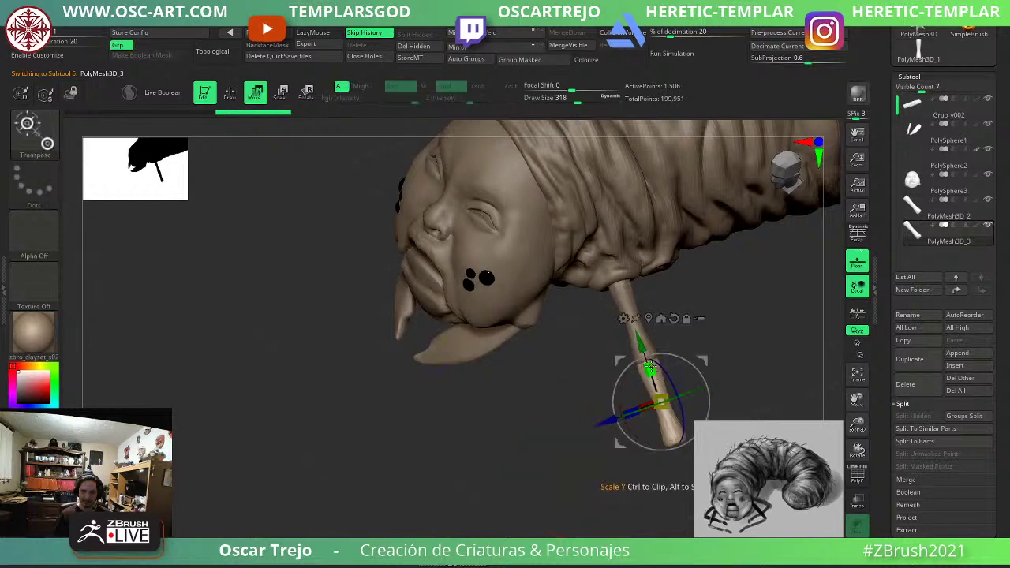
{"action": "left_click_drag", "start_coordinate": [641, 345], "coordinate": [645, 358]}
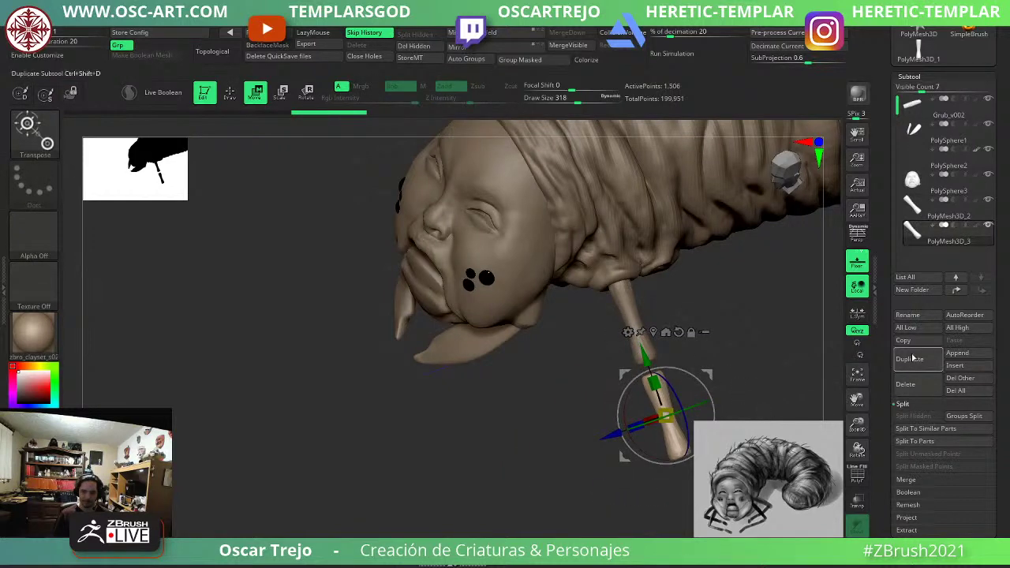
{"action": "left_click", "coordinate": [906, 389]}
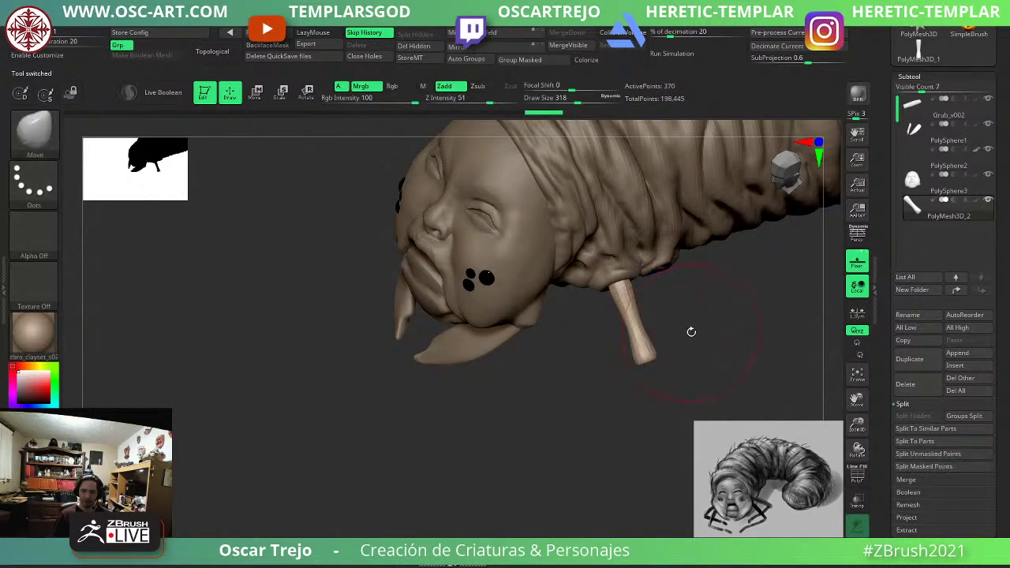
Display the polyframe on the remaining leg segment in a close-up view.
{"action": "left_click_drag", "start_coordinate": [691, 331], "coordinate": [726, 386], "text": "alt"}
{"action": "left_click_drag", "start_coordinate": [880, 429], "coordinate": [882, 323]}
{"action": "left_click_drag", "start_coordinate": [833, 444], "coordinate": [521, 382], "text": "alt"}
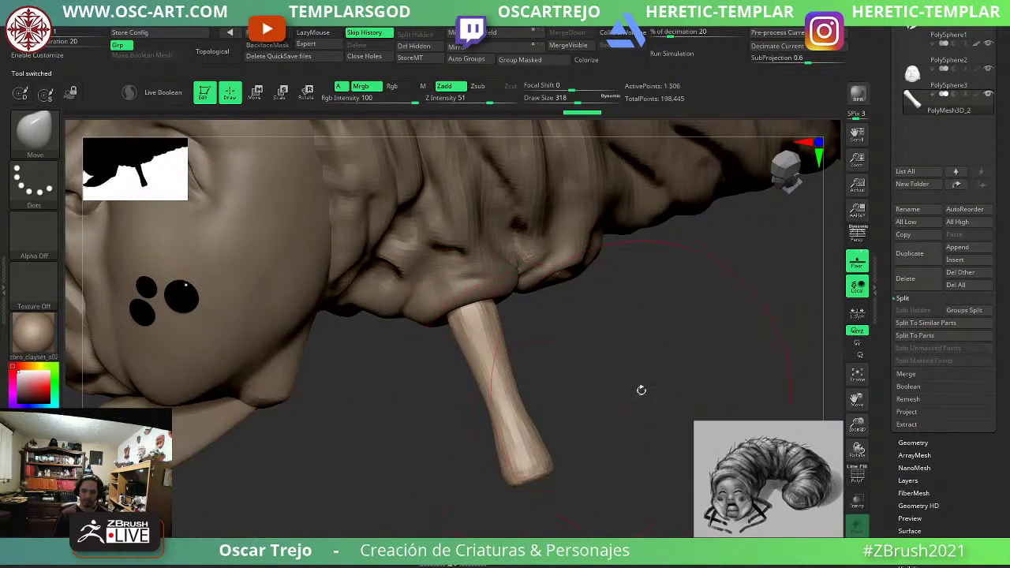
{"action": "key", "text": "shift+f"}
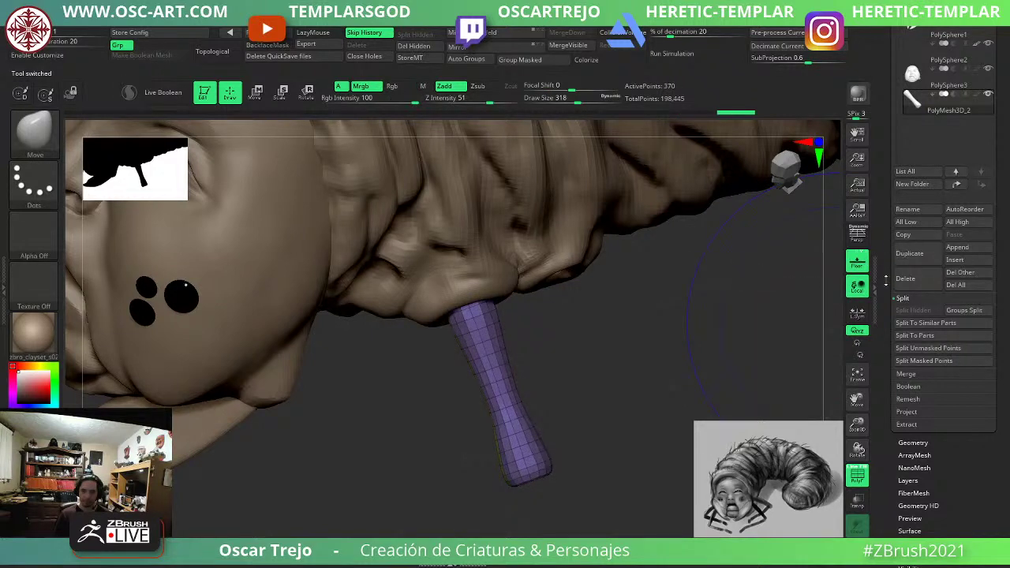
{"action": "left_click_drag", "start_coordinate": [882, 288], "coordinate": [875, 302]}
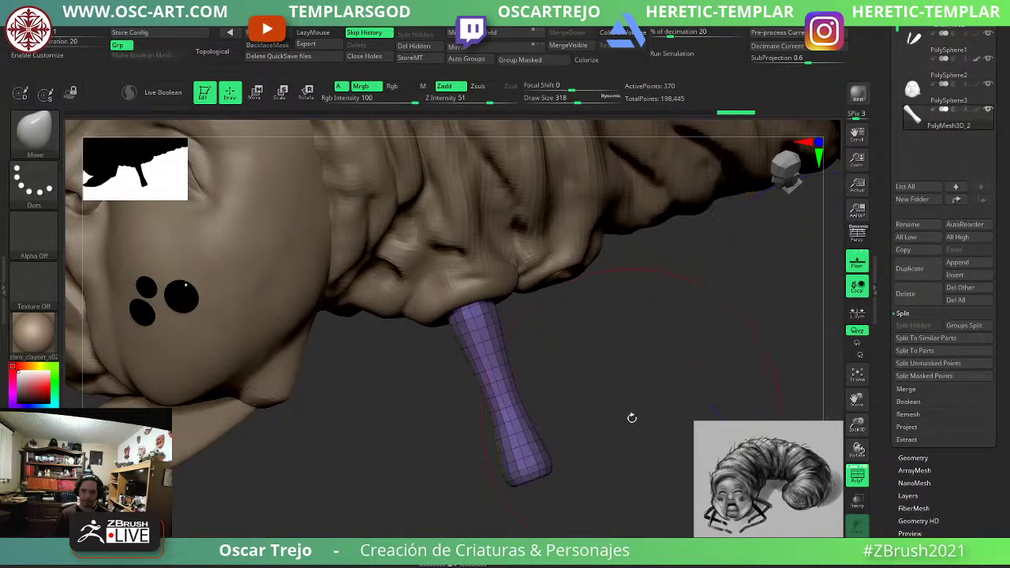
Try subdividing the front leg segment once and applying Mirror And Weld to copy it to the grub's other side.
{"action": "left_click_drag", "start_coordinate": [632, 419], "coordinate": [651, 360]}
{"action": "key", "text": "ctrl+d"}
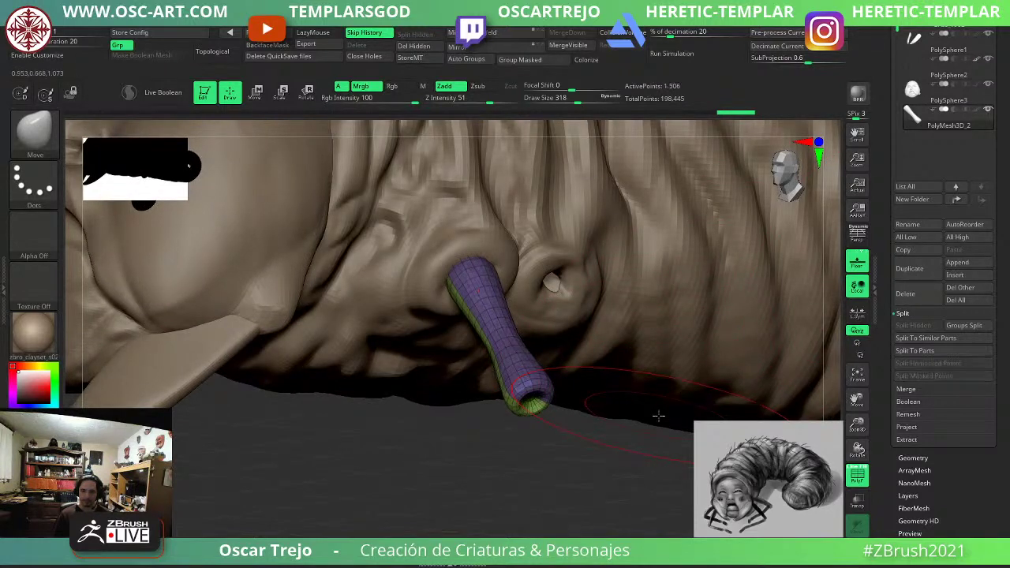
{"action": "key", "text": "shift+f"}
{"action": "mouse_move", "coordinate": [598, 478]}
{"action": "left_mouse_down", "text": "alt"}
{"action": "mouse_move", "coordinate": [574, 467]}
{"action": "mouse_move", "coordinate": [588, 464]}
{"action": "left_mouse_up", "text": "alt"}
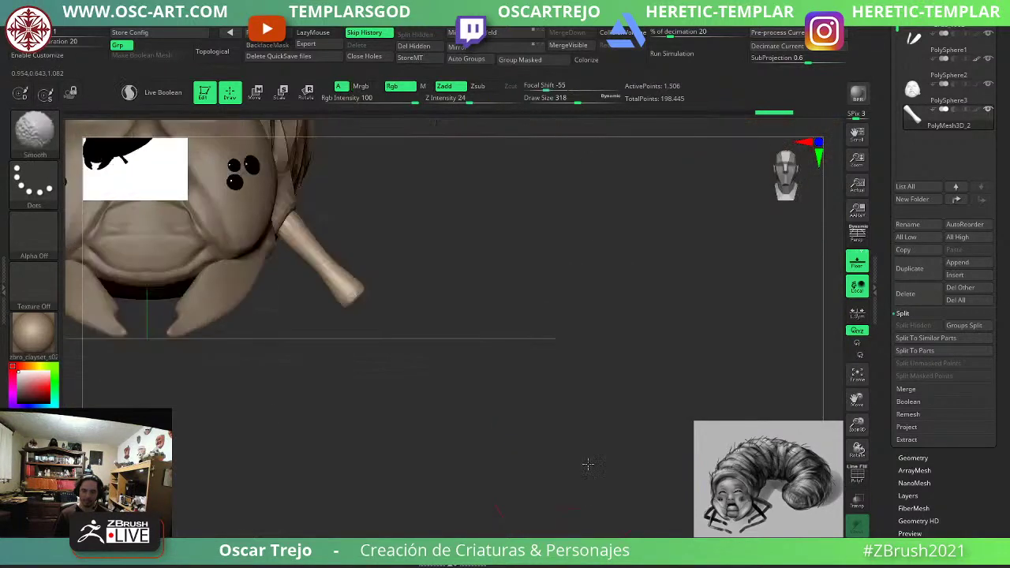
{"action": "left_click_drag", "start_coordinate": [544, 409], "coordinate": [627, 418], "text": "alt"}
{"action": "left_click", "coordinate": [498, 32]}
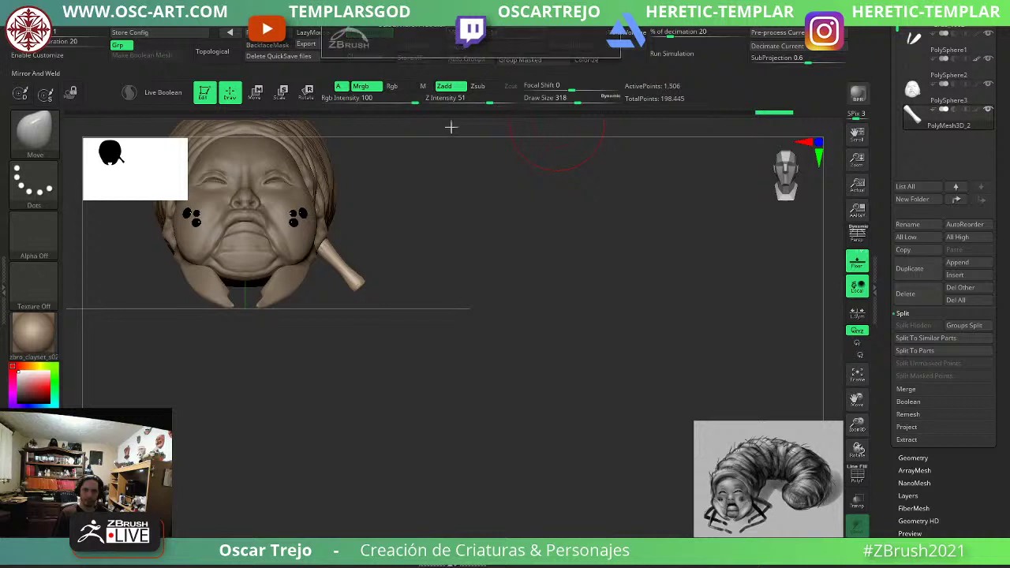
{"action": "left_click_drag", "start_coordinate": [459, 242], "coordinate": [548, 322], "text": "alt"}
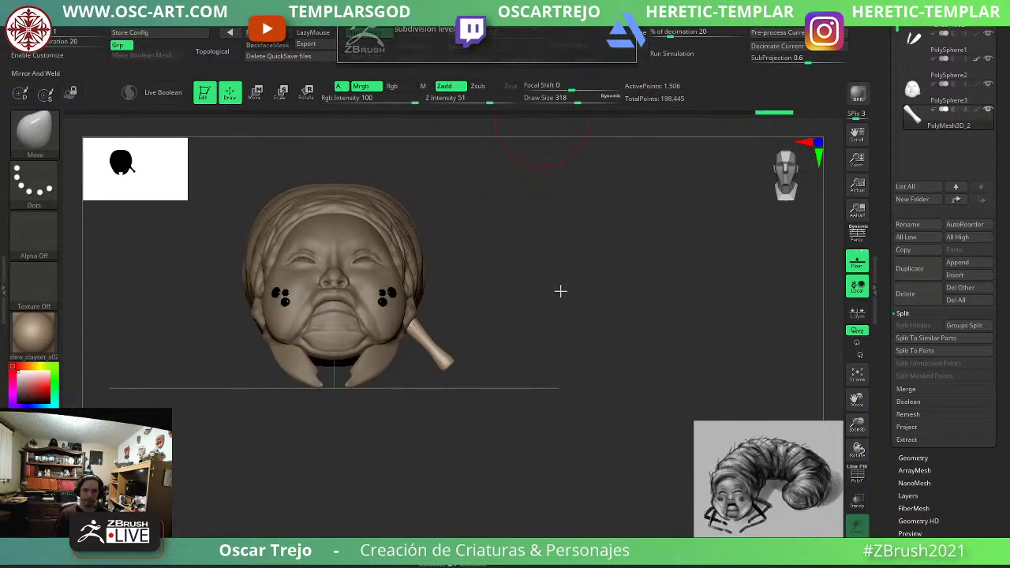
Return the leg segment to its lowest subdivision level and delete its higher subdivision levels.
{"action": "left_click_drag", "start_coordinate": [882, 466], "coordinate": [891, 311]}
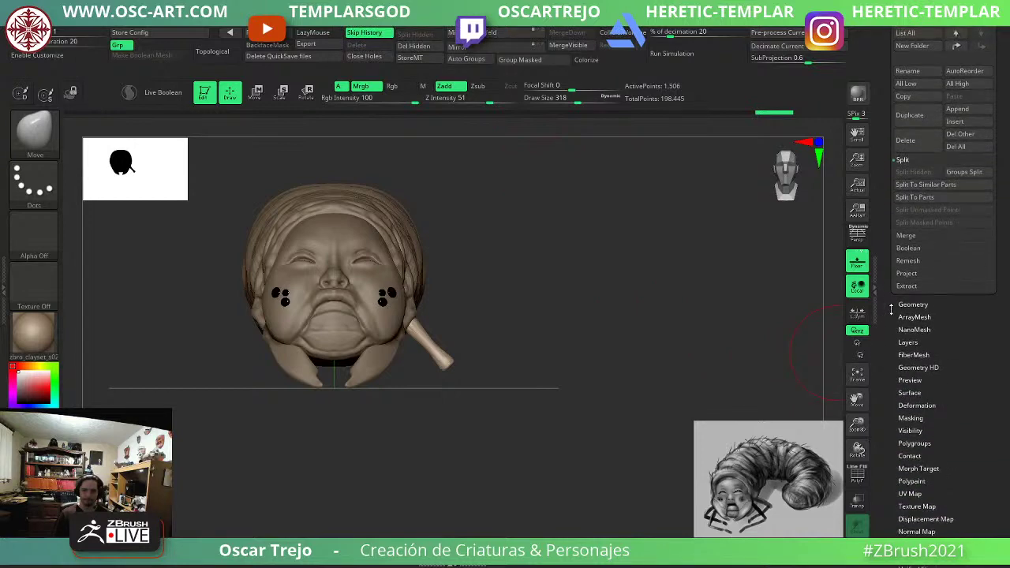
{"action": "left_click_drag", "start_coordinate": [577, 338], "coordinate": [530, 348], "text": "alt"}
{"action": "key", "text": "shift+f"}
{"action": "key", "text": "shift+d"}
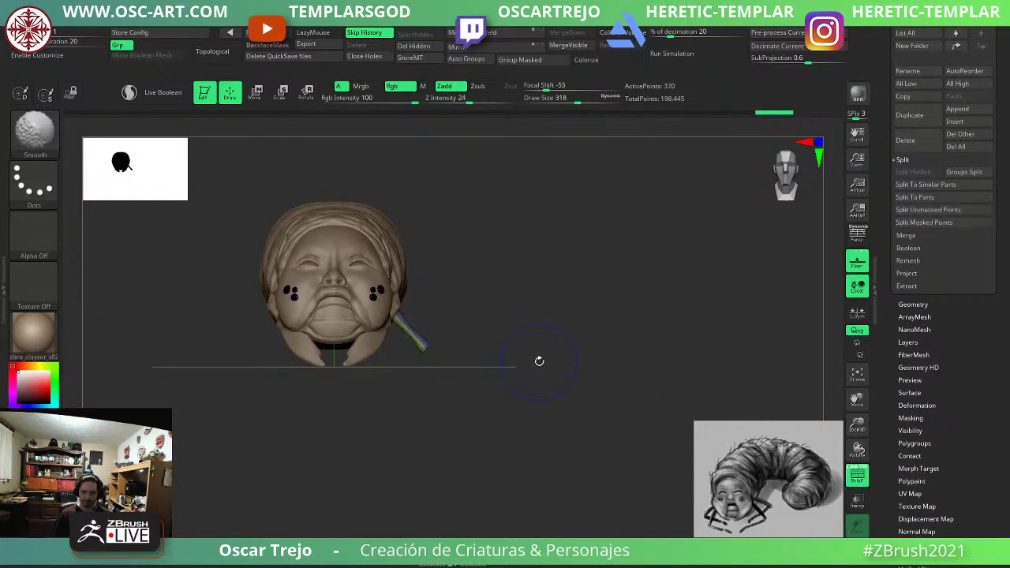
{"action": "key", "text": "f"}
{"action": "key", "text": "d"}
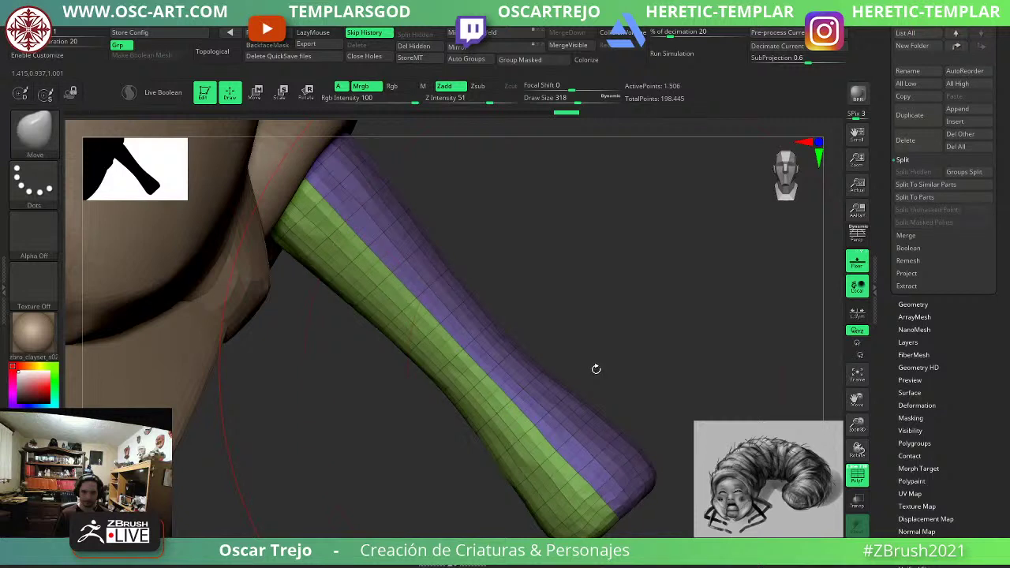
{"action": "key", "text": "shift+d"}
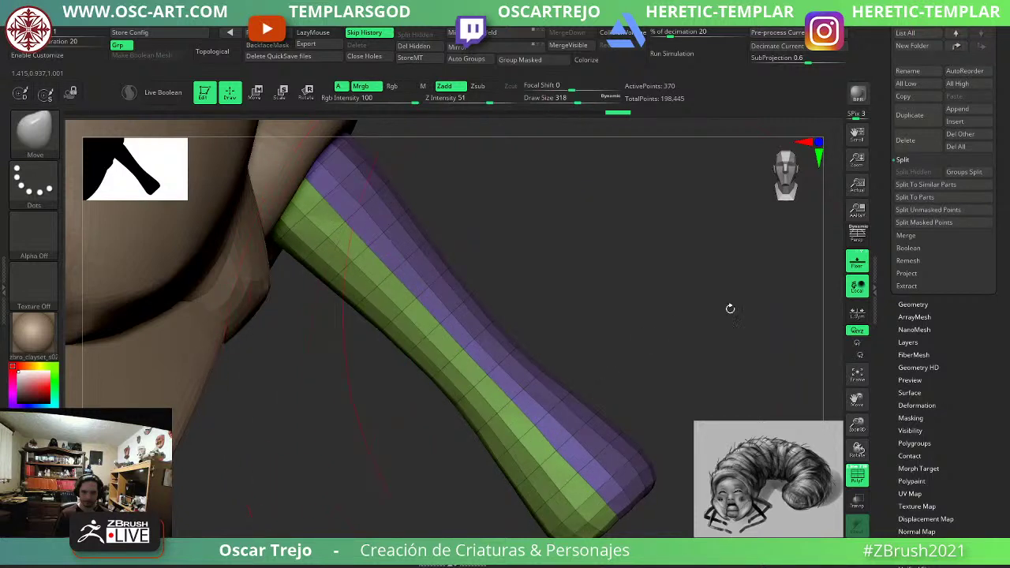
{"action": "left_click", "coordinate": [904, 313]}
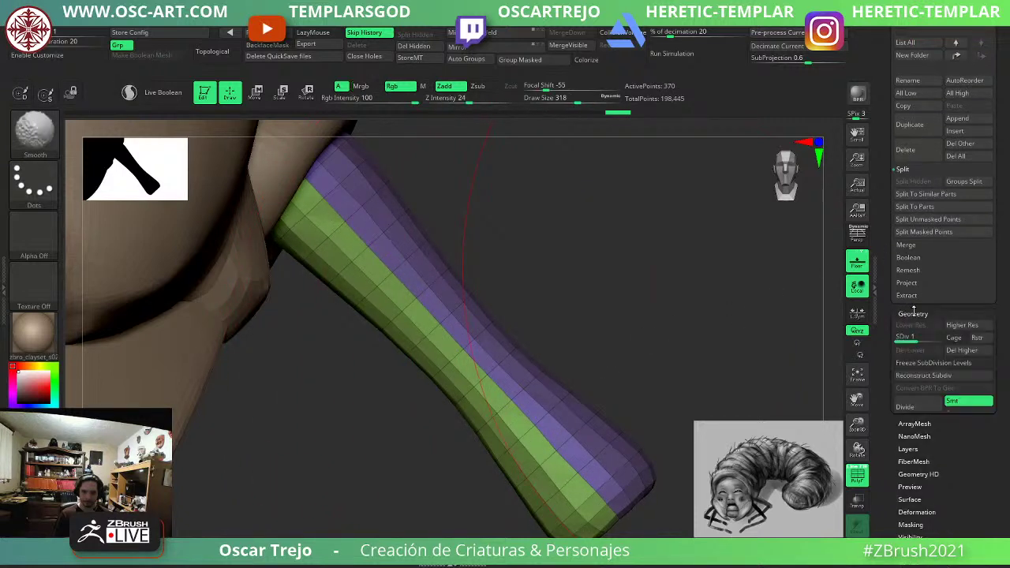
{"action": "left_click", "coordinate": [950, 350]}
{"action": "left_click_drag", "start_coordinate": [615, 339], "coordinate": [589, 276], "text": "alt"}
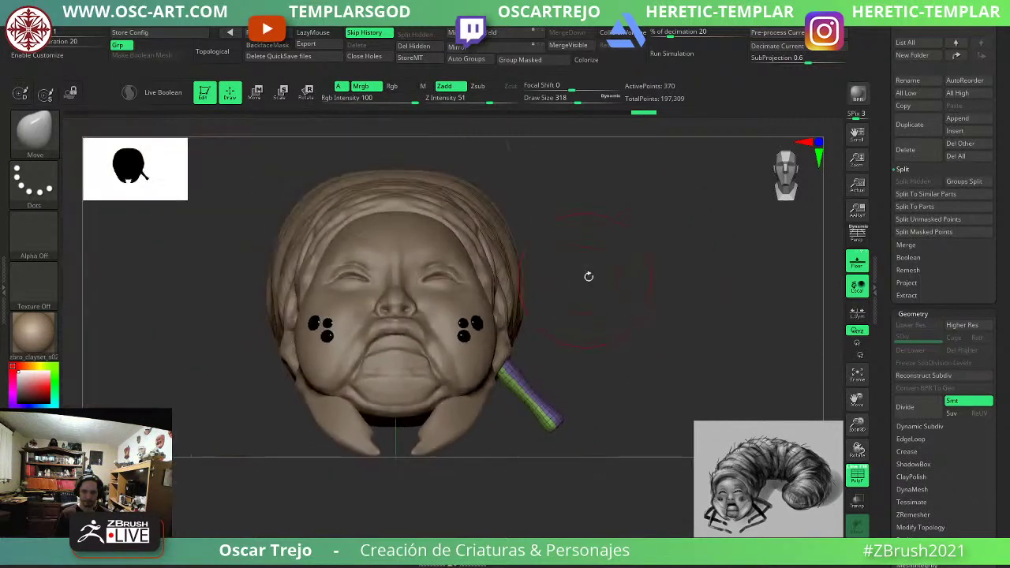
Insert a PolySphere from the IMM Primitives brush at the leg segment's lower end as a joint ball.
{"action": "key", "text": "w"}
{"action": "mouse_move", "coordinate": [643, 344]}
{"action": "left_mouse_down", "text": "alt"}
{"action": "mouse_move", "coordinate": [537, 246]}
{"action": "mouse_move", "coordinate": [541, 309]}
{"action": "left_mouse_up", "text": "alt"}
{"action": "key", "text": "q"}
{"action": "left_click_drag", "start_coordinate": [615, 316], "coordinate": [541, 323]}
{"action": "key", "text": "b"}
{"action": "key", "text": "i"}
{"action": "key", "text": "p"}
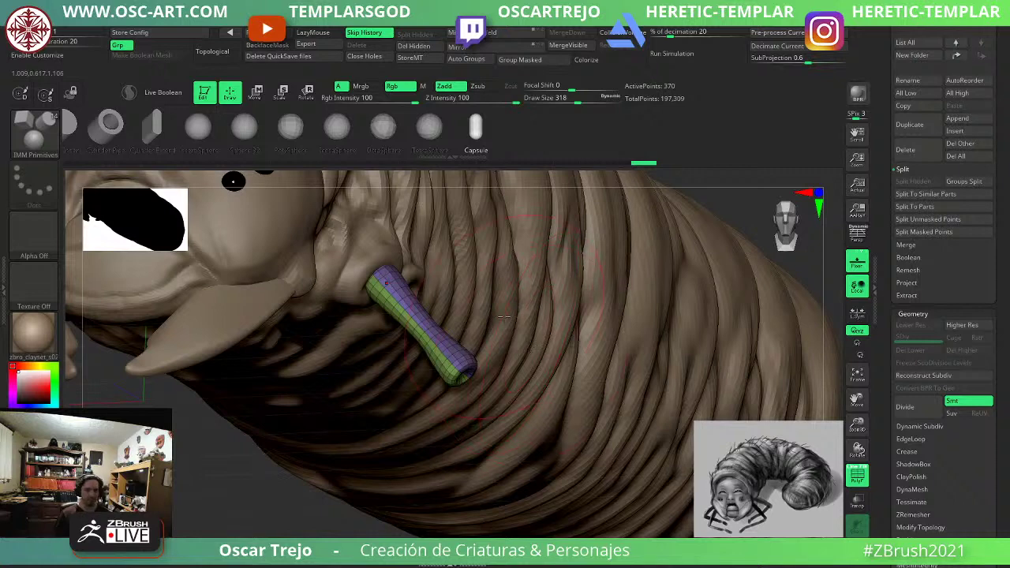
{"action": "left_click", "coordinate": [294, 139]}
{"action": "left_click_drag", "start_coordinate": [284, 483], "coordinate": [235, 400]}
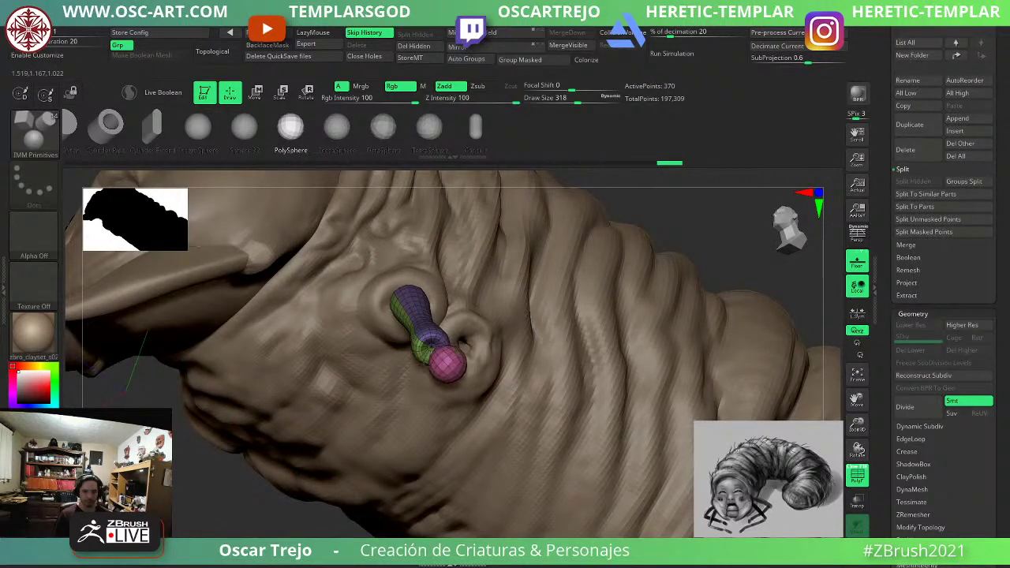
{"action": "left_click_drag", "start_coordinate": [217, 485], "coordinate": [295, 454], "text": "shift"}
Scale the joint ball down slightly and centre it on the open lower end of the leg segment.
{"action": "key", "text": "w"}
{"action": "left_click_drag", "start_coordinate": [573, 352], "coordinate": [507, 363]}
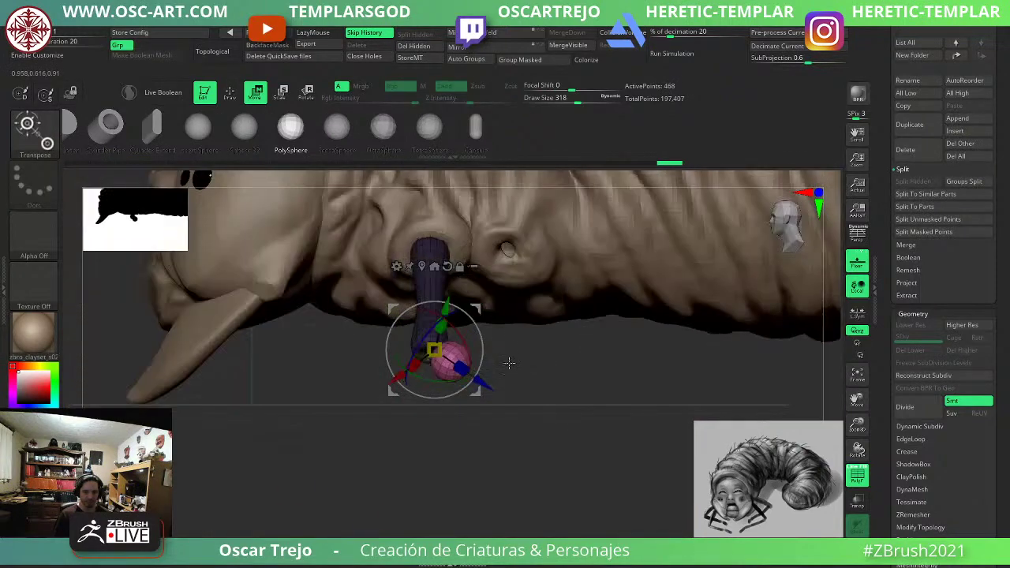
{"action": "left_click_drag", "start_coordinate": [475, 309], "coordinate": [457, 310]}
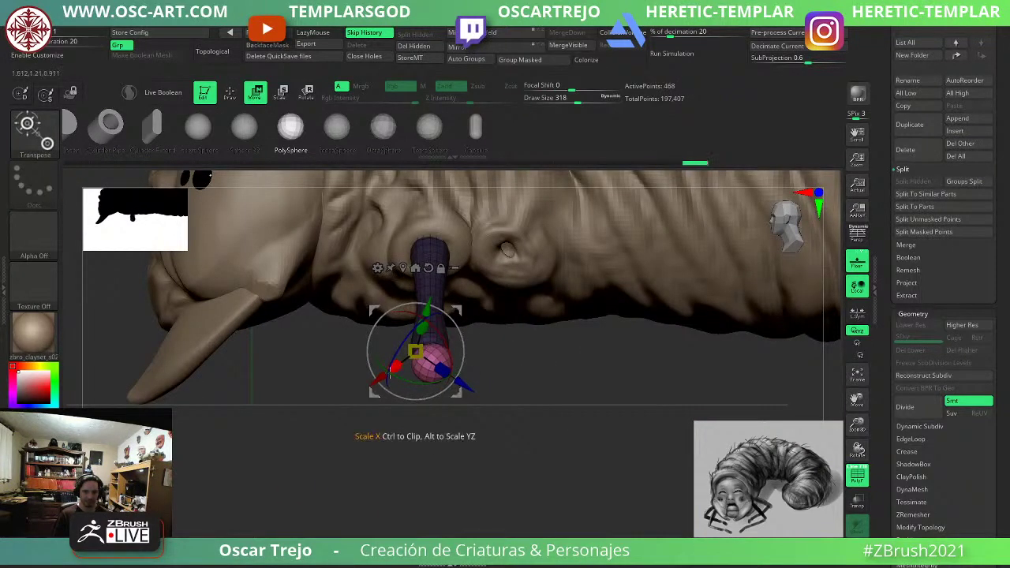
{"action": "left_click_drag", "start_coordinate": [347, 451], "coordinate": [385, 491]}
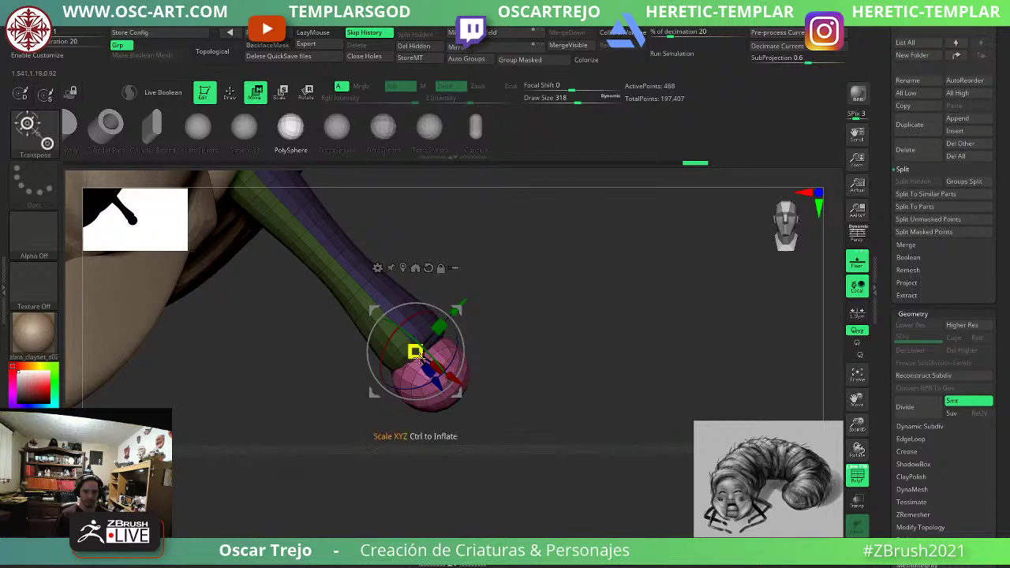
{"action": "left_click_drag", "start_coordinate": [415, 352], "coordinate": [408, 356]}
{"action": "left_click_drag", "start_coordinate": [579, 357], "coordinate": [489, 344]}
{"action": "left_click_drag", "start_coordinate": [455, 310], "coordinate": [459, 310]}
{"action": "key", "text": "q"}
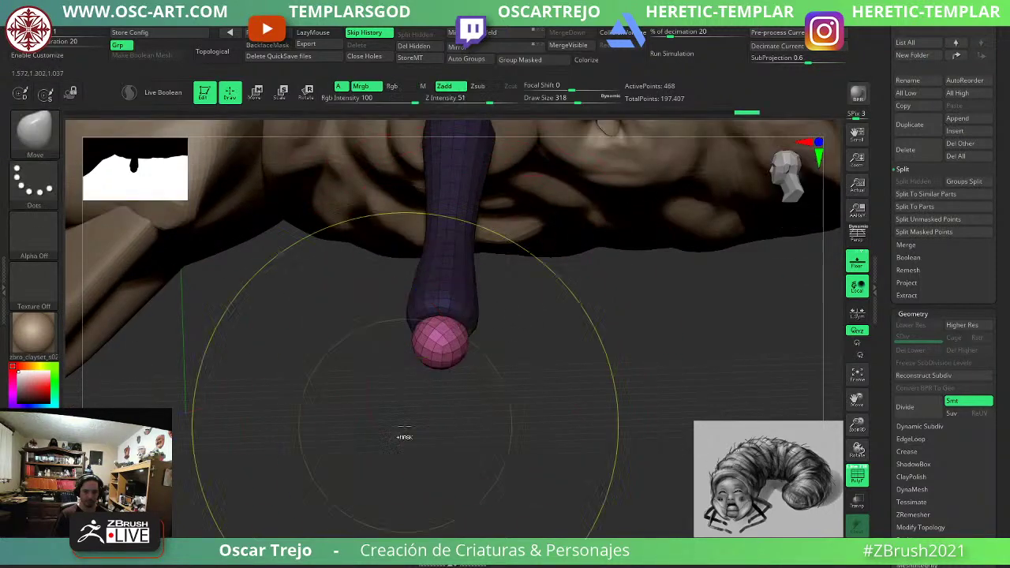
Mask the joint ball, duplicate the leg segment along its own axis beyond the ball, and clear the mask.
{"action": "mouse_move", "coordinate": [403, 435]}
{"action": "left_mouse_down"}
{"action": "mouse_move", "coordinate": [380, 444]}
{"action": "mouse_move", "coordinate": [465, 427]}
{"action": "left_mouse_up"}
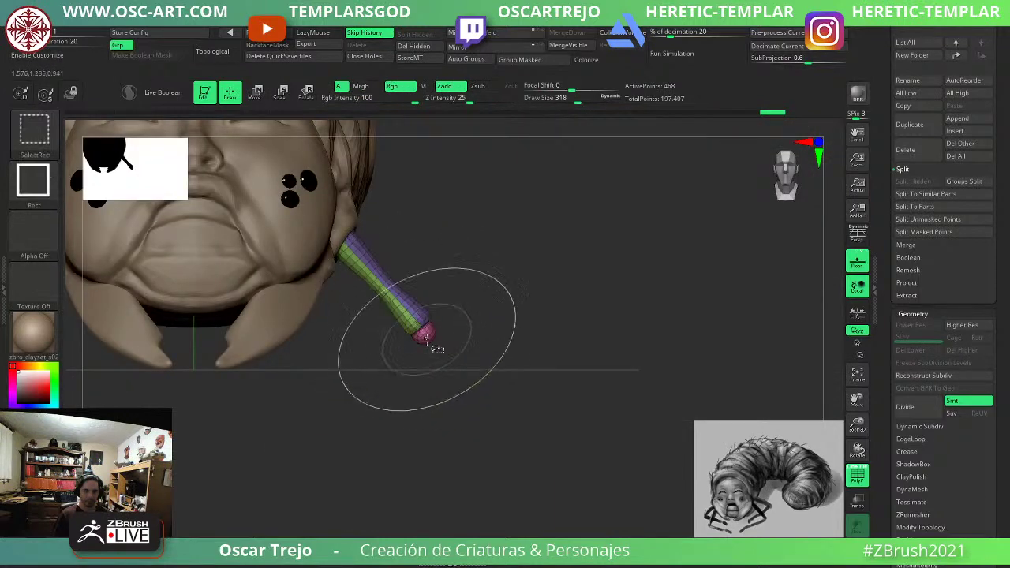
{"action": "left_click", "coordinate": [427, 340], "text": "ctrl+shift"}
{"action": "left_click_drag", "start_coordinate": [527, 277], "coordinate": [353, 396], "text": "ctrl"}
{"action": "left_click", "coordinate": [509, 379], "text": "ctrl+shift"}
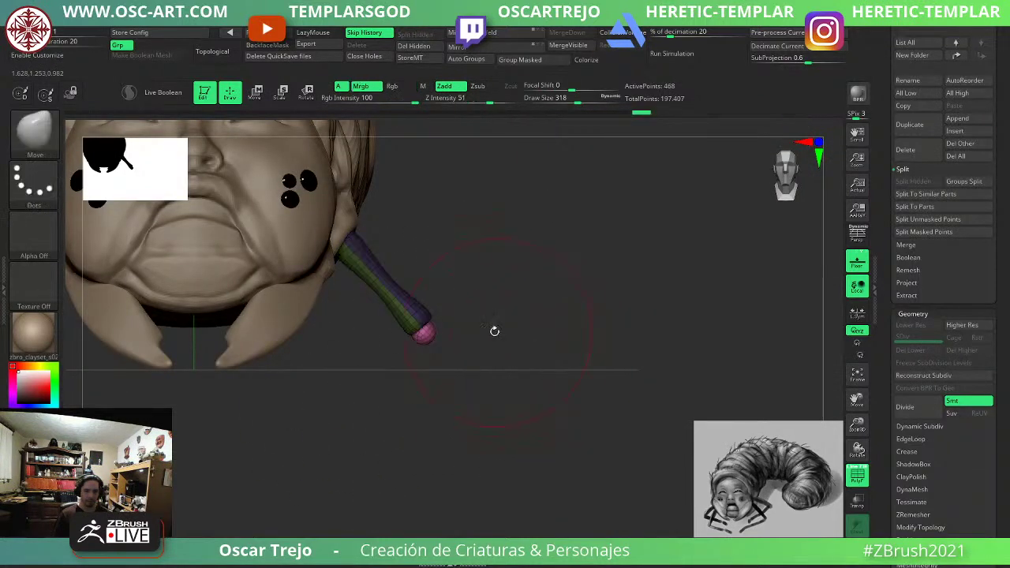
{"action": "key", "text": "w"}
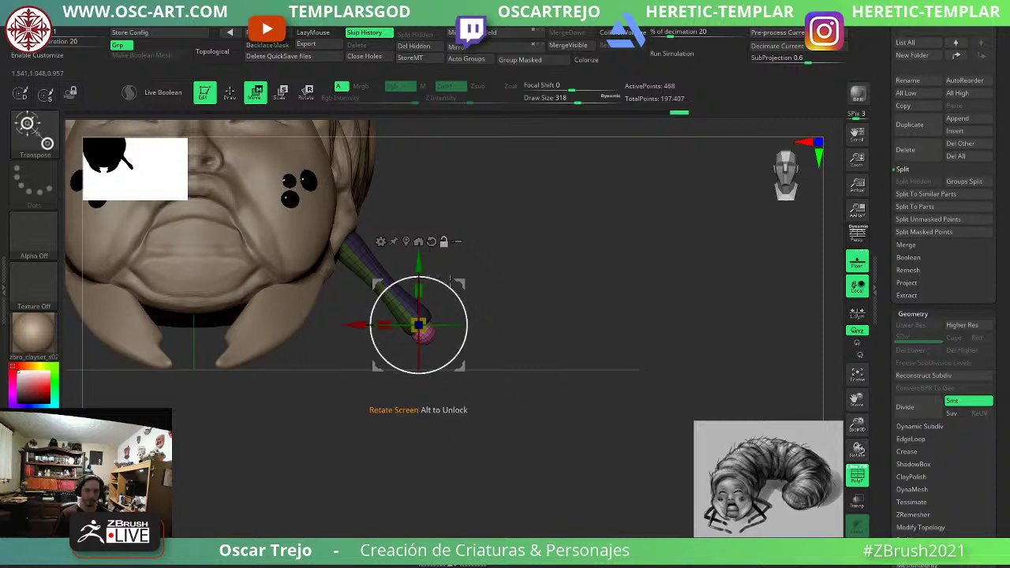
{"action": "left_click", "coordinate": [519, 351], "text": "ctrl"}
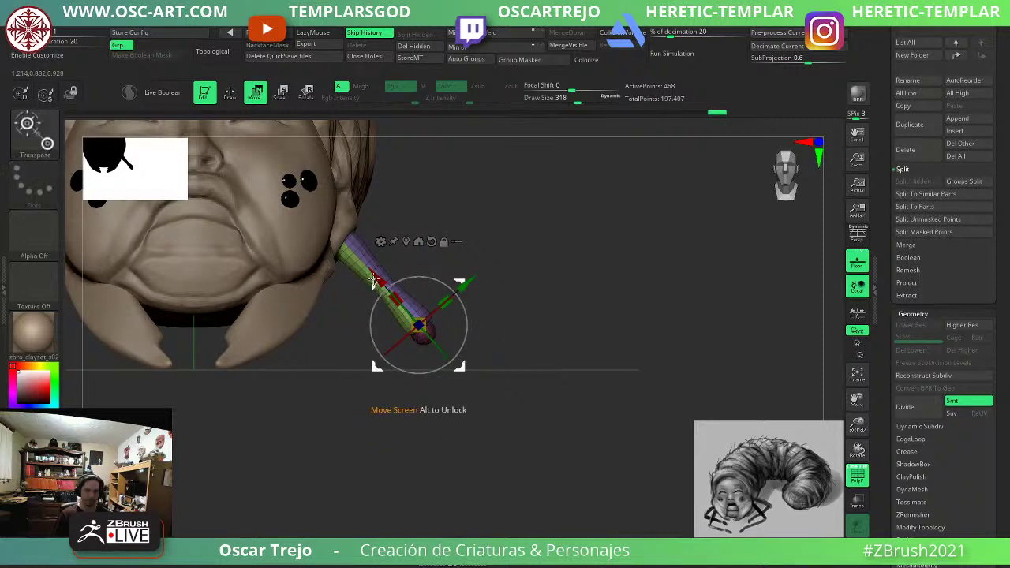
{"action": "left_click_drag", "start_coordinate": [376, 282], "coordinate": [464, 382], "text": "ctrl"}
{"action": "left_click_drag", "start_coordinate": [515, 296], "coordinate": [530, 339], "text": "ctrl"}
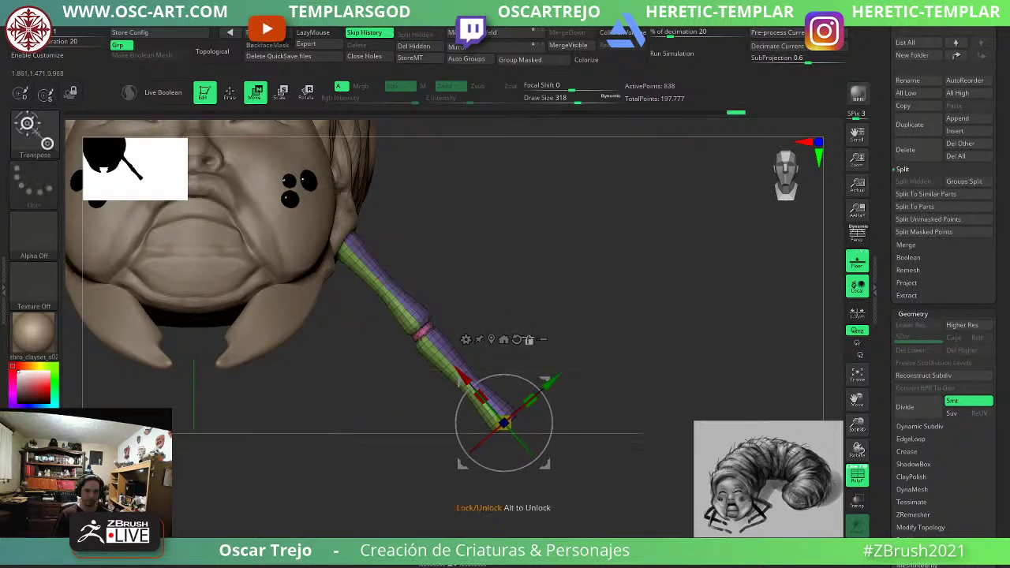
Hide the polyframe and mirror and weld the two-segment leg onto the other side of the grub.
{"action": "key", "text": "q"}
{"action": "key", "text": "shift+f"}
{"action": "mouse_move", "coordinate": [514, 307]}
{"action": "right_mouse_down", "text": "ctrl"}
{"action": "mouse_move", "coordinate": [537, 318]}
{"action": "mouse_move", "coordinate": [505, 343]}
{"action": "mouse_move", "coordinate": [494, 299]}
{"action": "right_mouse_up", "text": "ctrl"}
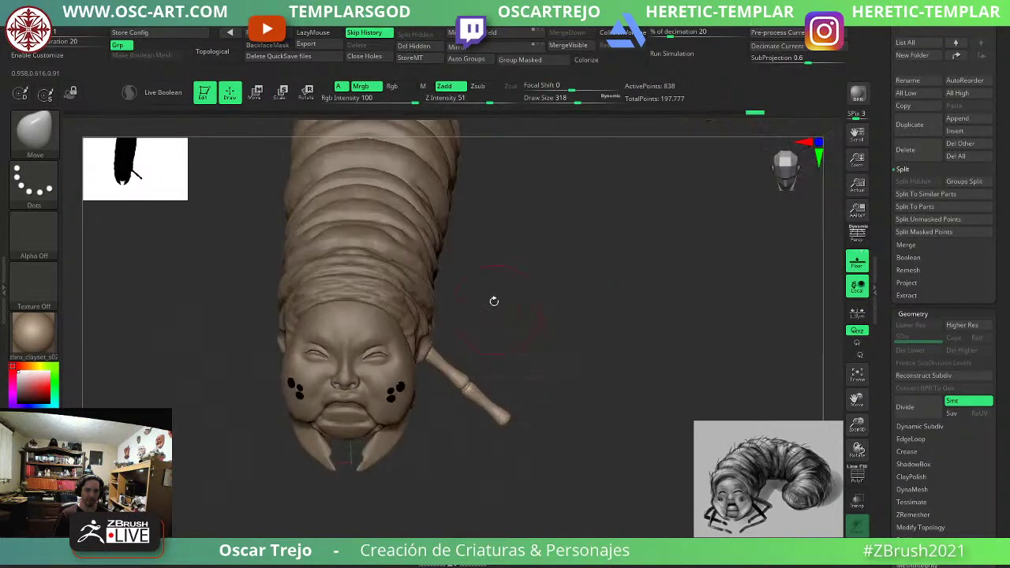
{"action": "left_click", "coordinate": [497, 34]}
Duplicate the mirrored pair of legs straight back to the second pair of leg stubs and clear the mask.
{"action": "right_click_drag", "start_coordinate": [551, 336], "coordinate": [505, 280]}
{"action": "right_click_drag", "start_coordinate": [579, 497], "coordinate": [496, 419], "text": "ctrl"}
{"action": "key", "text": "w"}
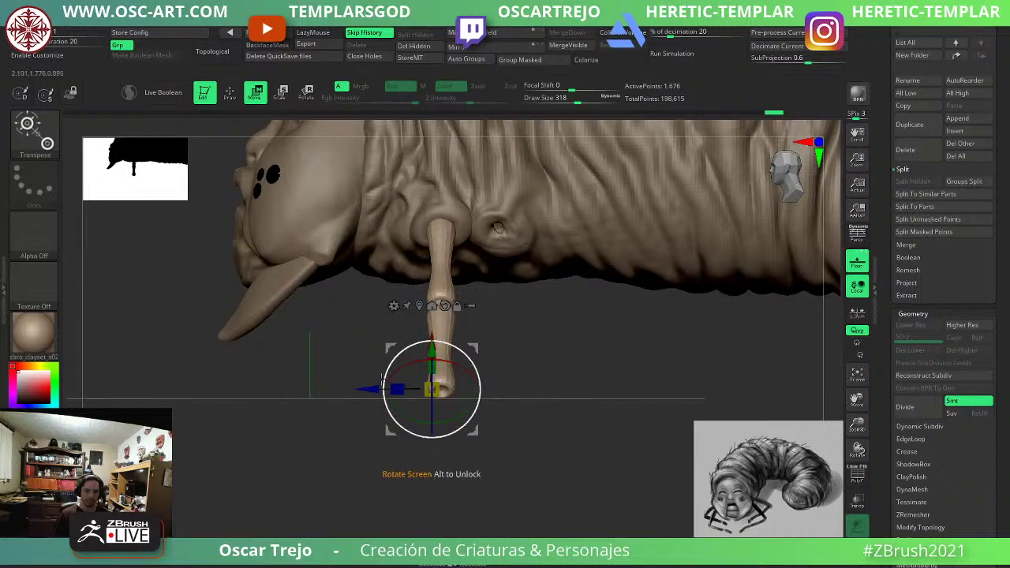
{"action": "left_click_drag", "start_coordinate": [373, 389], "coordinate": [425, 389], "text": "ctrl"}
{"action": "left_click_drag", "start_coordinate": [277, 433], "coordinate": [285, 448], "text": "ctrl"}
{"action": "mouse_move", "coordinate": [285, 448]}
{"action": "right_mouse_down", "text": "ctrl"}
{"action": "mouse_move", "coordinate": [289, 487]}
{"action": "mouse_move", "coordinate": [333, 473]}
{"action": "right_mouse_up", "text": "ctrl"}
{"action": "key", "text": "q"}
{"action": "left_click_drag", "start_coordinate": [333, 474], "coordinate": [311, 479]}
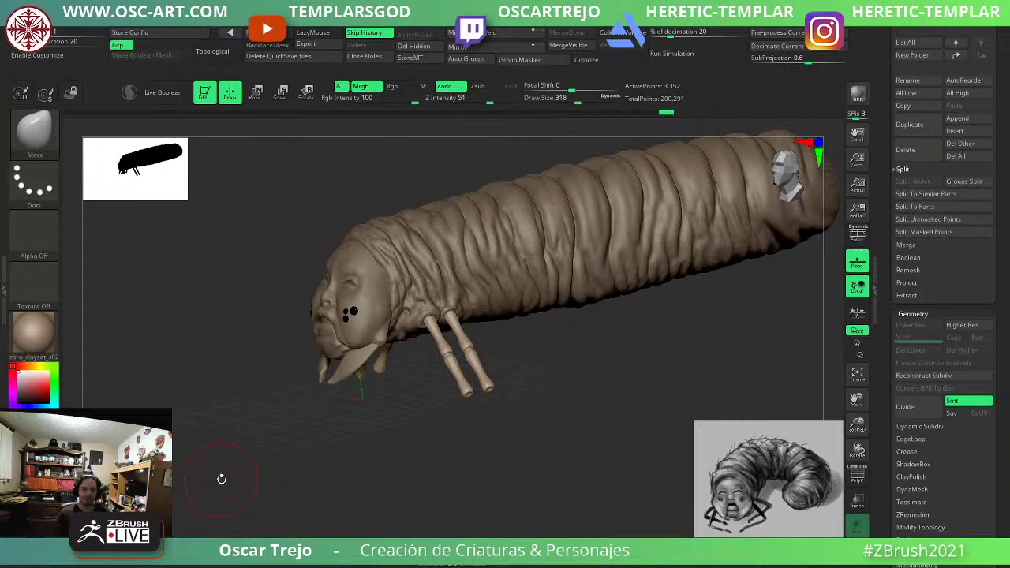
Switch to the grub body subtool and set up the DamStandard brush with a draw size of 120.
{"action": "mouse_move", "coordinate": [265, 275]}
{"action": "left_mouse_down", "text": "alt"}
{"action": "mouse_move", "coordinate": [273, 361]}
{"action": "mouse_move", "coordinate": [304, 410]}
{"action": "left_mouse_up", "text": "alt"}
{"action": "key", "text": "s"}
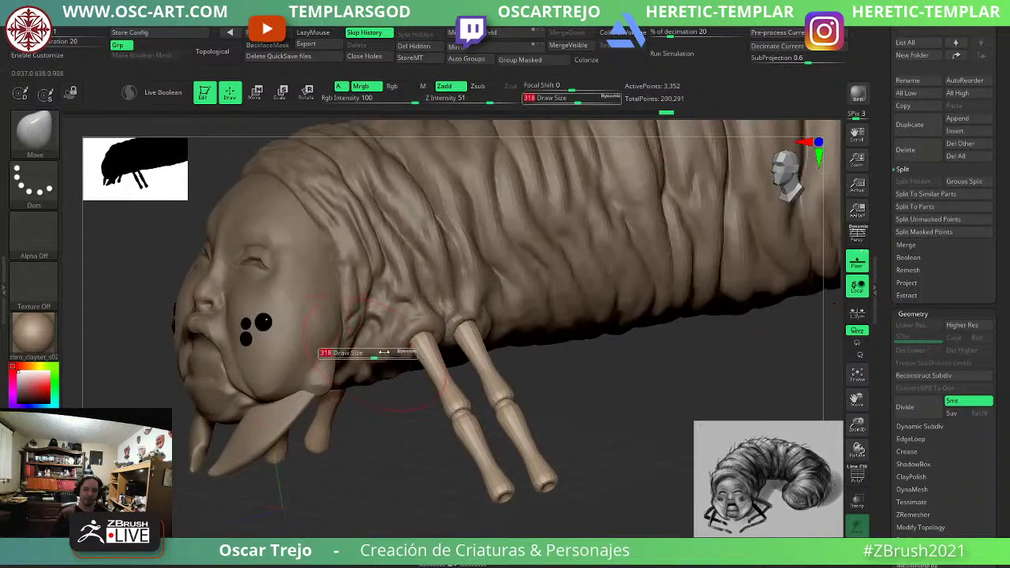
{"action": "left_click", "coordinate": [366, 355]}
{"action": "key", "text": "s"}
{"action": "left_click", "coordinate": [356, 288]}
{"action": "left_click", "coordinate": [345, 268], "text": "alt"}
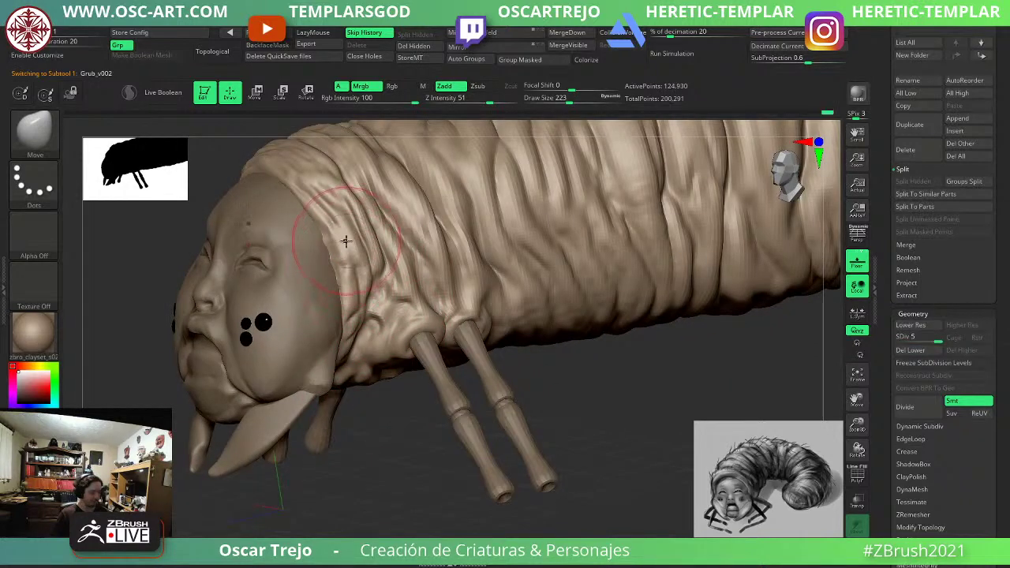
{"action": "key", "text": "b"}
{"action": "key", "text": "d"}
{"action": "key", "text": "s"}
{"action": "key", "text": "s"}
{"action": "left_click", "coordinate": [346, 258]}
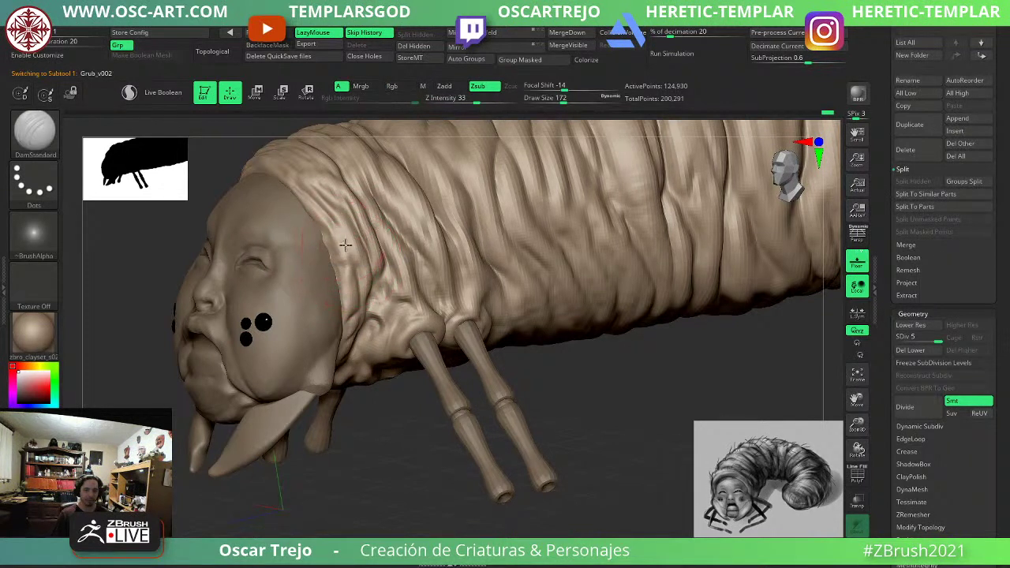
{"action": "key", "text": "s"}
{"action": "left_click", "coordinate": [351, 276]}
Carve a crease down the body's front fold where it meets the cheek, undoing the first strokes and redrawing it.
{"action": "left_click_drag", "start_coordinate": [331, 225], "coordinate": [351, 264]}
{"action": "left_click_drag", "start_coordinate": [321, 228], "coordinate": [339, 291]}
{"action": "key", "text": "ctrl+z"}
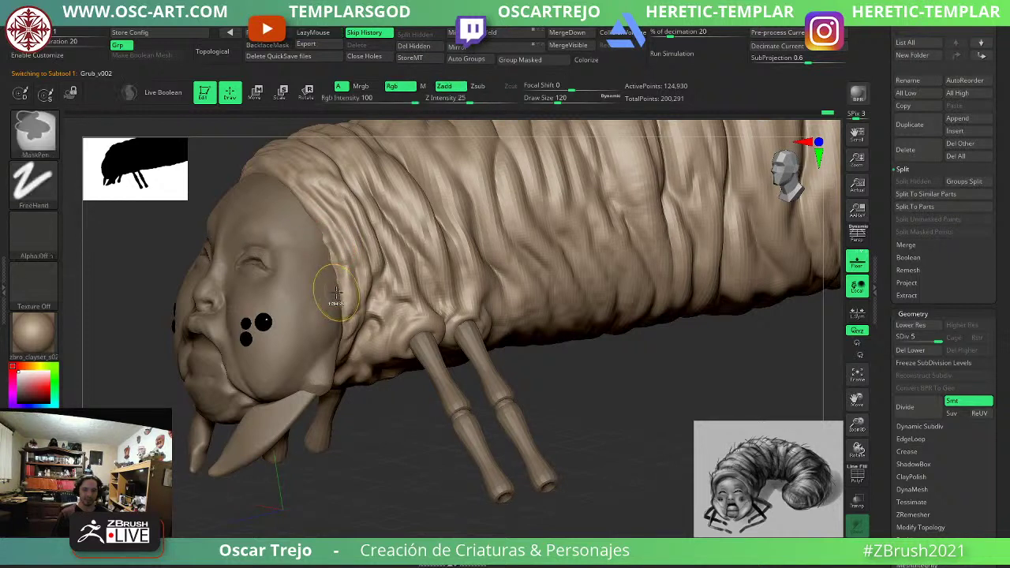
{"action": "key", "text": "ctrl+z"}
{"action": "left_click_drag", "start_coordinate": [312, 228], "coordinate": [341, 297]}
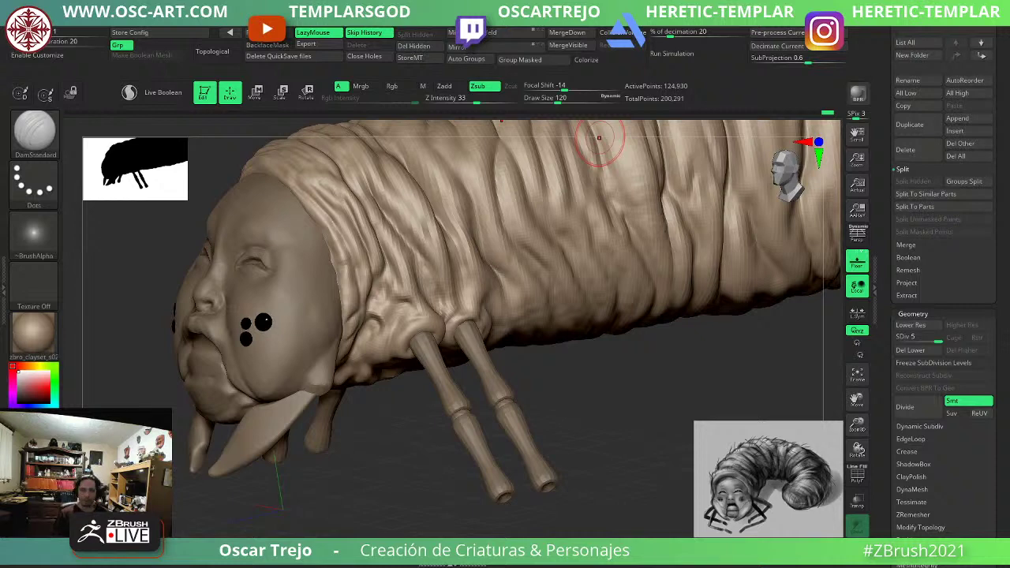
Select the head subtool and carve a crosswise crease under the chin between the mandible tips at draw size 94.
{"action": "left_click_drag", "start_coordinate": [272, 499], "coordinate": [369, 478]}
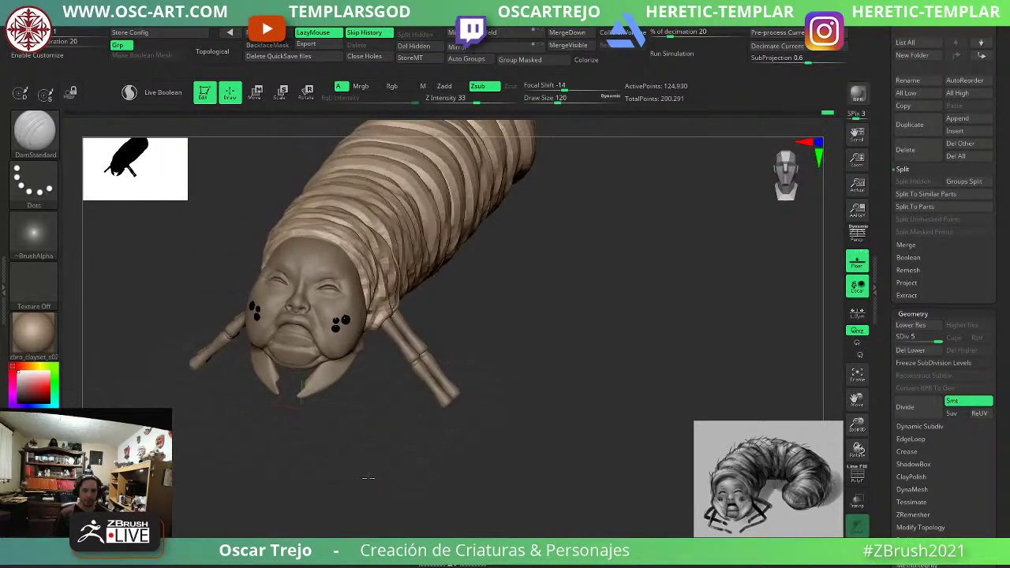
{"action": "left_click_drag", "start_coordinate": [354, 417], "coordinate": [377, 453], "text": "alt"}
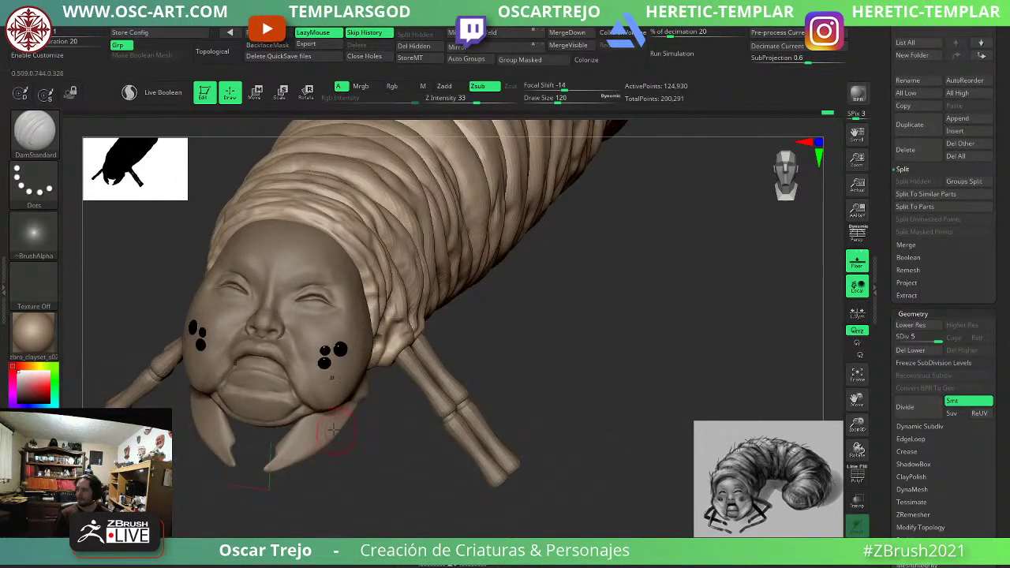
{"action": "left_click", "coordinate": [294, 345], "text": "alt"}
{"action": "mouse_move", "coordinate": [565, 341]}
{"action": "left_mouse_down"}
{"action": "mouse_move", "coordinate": [585, 346]}
{"action": "mouse_move", "coordinate": [595, 368]}
{"action": "mouse_move", "coordinate": [571, 383]}
{"action": "mouse_move", "coordinate": [579, 276]}
{"action": "mouse_move", "coordinate": [553, 250]}
{"action": "mouse_move", "coordinate": [559, 272]}
{"action": "left_mouse_up"}
{"action": "key", "text": "shift+f"}
{"action": "key", "text": "shift+f"}
{"action": "key", "text": "s"}
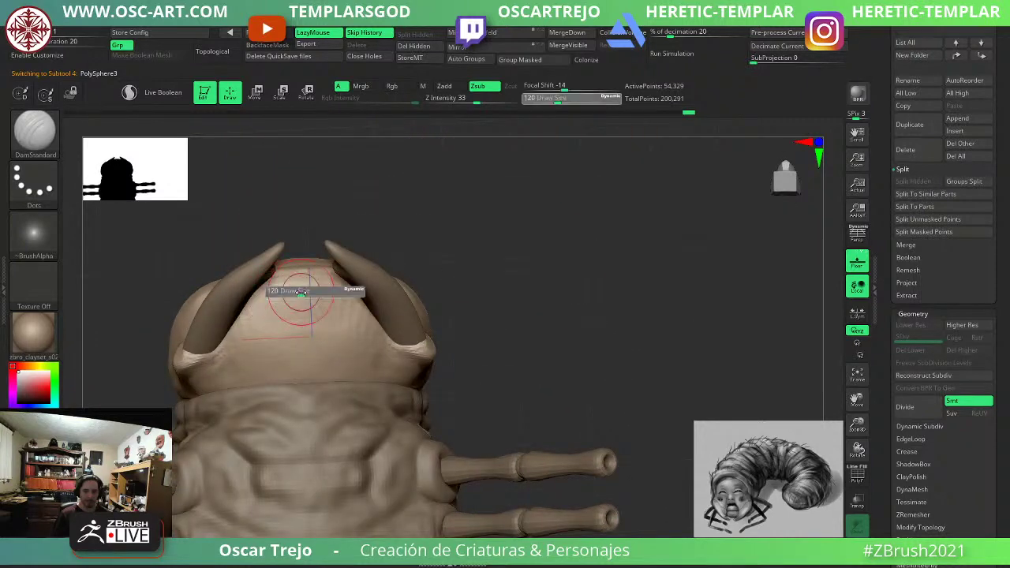
{"action": "left_click_drag", "start_coordinate": [300, 296], "coordinate": [295, 296]}
{"action": "left_click_drag", "start_coordinate": [281, 286], "coordinate": [344, 289]}
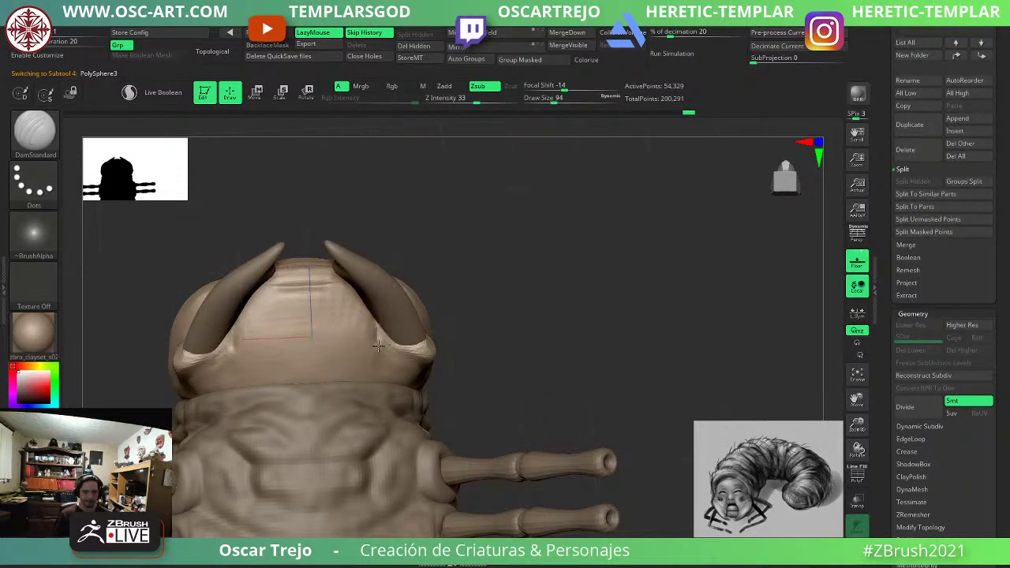
Carve curved grooves on the head's underside from the mandible bases toward the neck, deepening them at draw size 83.
{"action": "left_click_drag", "start_coordinate": [378, 345], "coordinate": [341, 378]}
{"action": "key", "text": "s"}
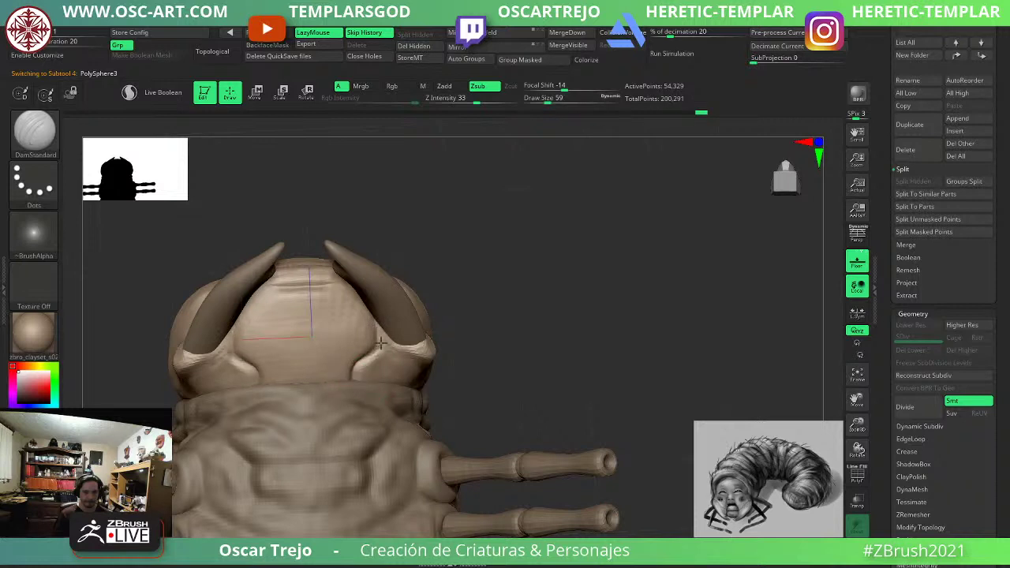
{"action": "key", "text": "s"}
{"action": "mouse_move", "coordinate": [380, 342]}
{"action": "left_mouse_down"}
{"action": "mouse_move", "coordinate": [381, 325]}
{"action": "mouse_move", "coordinate": [359, 329]}
{"action": "mouse_move", "coordinate": [348, 368]}
{"action": "left_mouse_up"}
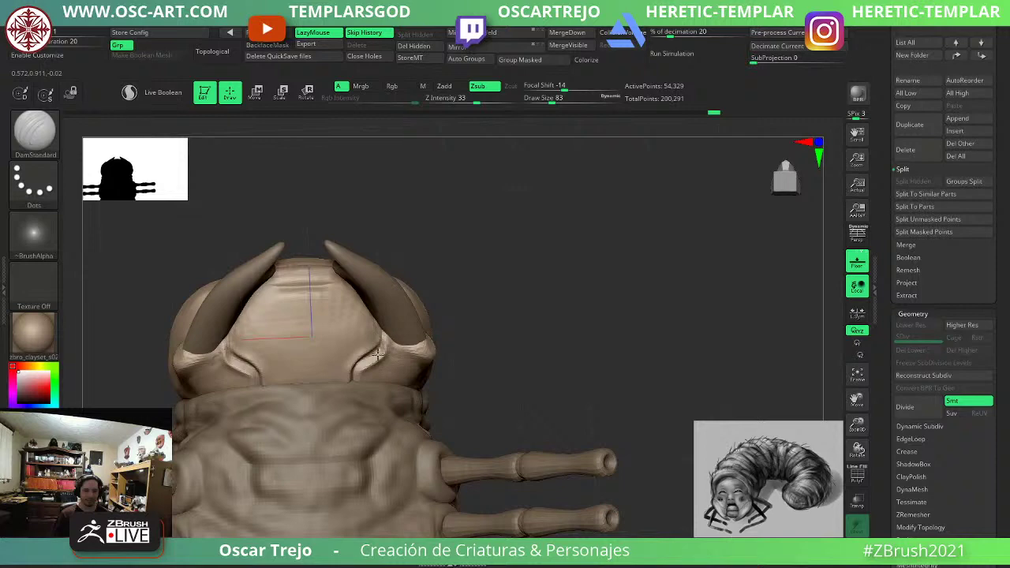
Deepen the curved groove at the mandible base on the head's underside and check it from the side and front.
{"action": "left_click_drag", "start_coordinate": [377, 355], "coordinate": [357, 379]}
{"action": "mouse_move", "coordinate": [647, 300]}
{"action": "left_mouse_down"}
{"action": "mouse_move", "coordinate": [551, 313]}
{"action": "mouse_move", "coordinate": [474, 347]}
{"action": "left_mouse_up"}
{"action": "left_click_drag", "start_coordinate": [169, 348], "coordinate": [359, 336]}
{"action": "mouse_move", "coordinate": [279, 369]}
{"action": "left_mouse_down"}
{"action": "mouse_move", "coordinate": [289, 439]}
{"action": "mouse_move", "coordinate": [417, 334]}
{"action": "left_mouse_up"}
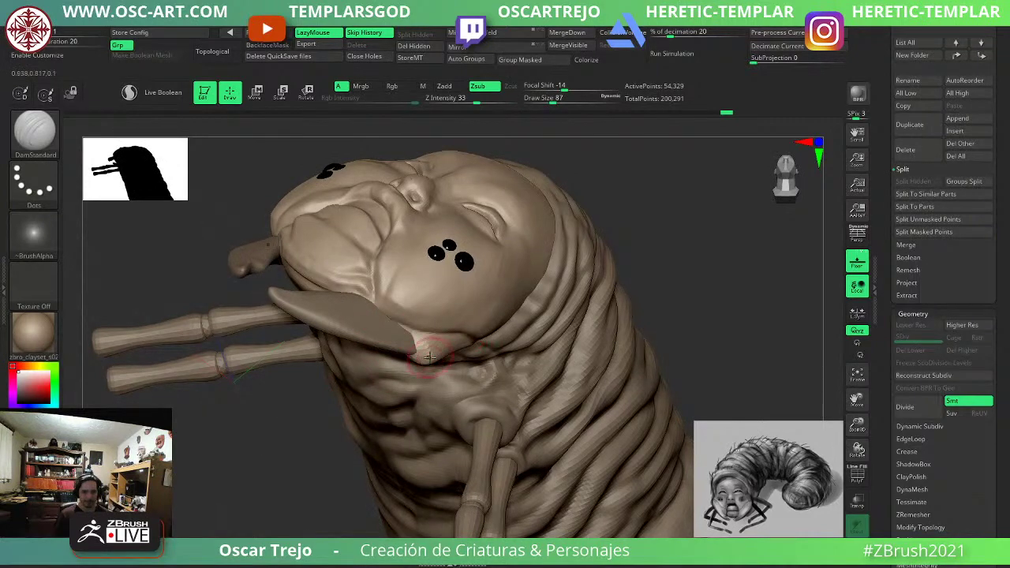
{"action": "left_click_drag", "start_coordinate": [257, 461], "coordinate": [378, 410]}
{"action": "left_click_drag", "start_coordinate": [562, 328], "coordinate": [548, 439]}
Sculpt small bumps along the outer parts of the chin's crosswise crease at draw size 51, undoing the first attempt and smoothing the ends.
{"action": "key", "text": "s"}
{"action": "key", "text": "s"}
{"action": "key", "text": "s"}
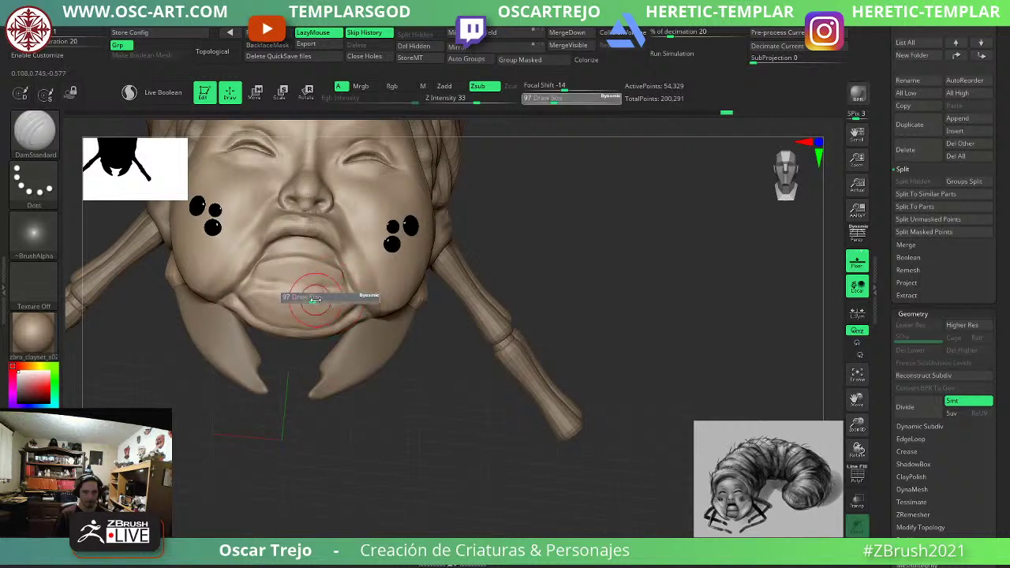
{"action": "left_click_drag", "start_coordinate": [315, 300], "coordinate": [306, 299]}
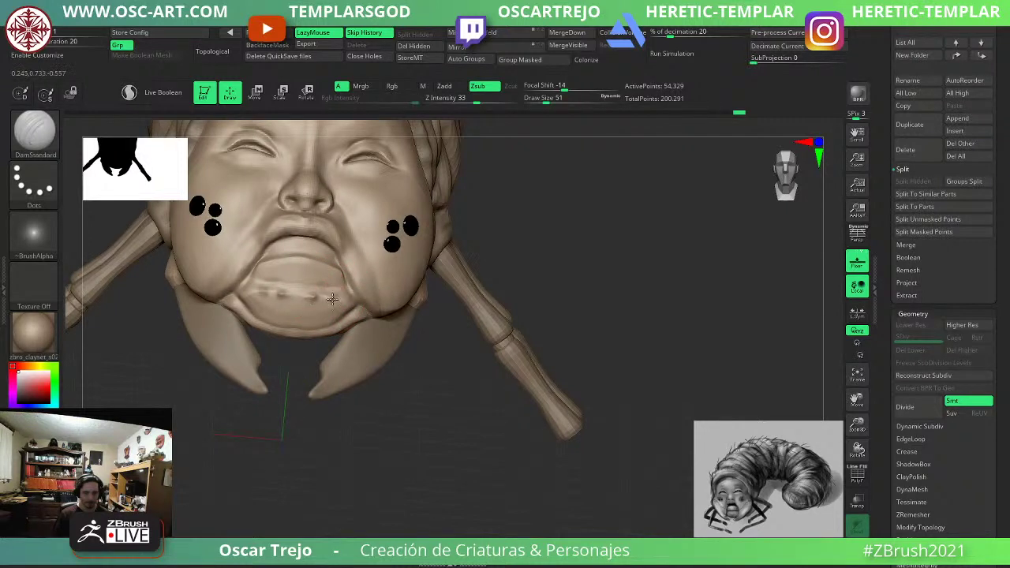
{"action": "key", "text": "ctrl+z"}
{"action": "key", "text": "ctrl+z"}
{"action": "left_click_drag", "start_coordinate": [400, 407], "coordinate": [404, 454], "text": "alt"}
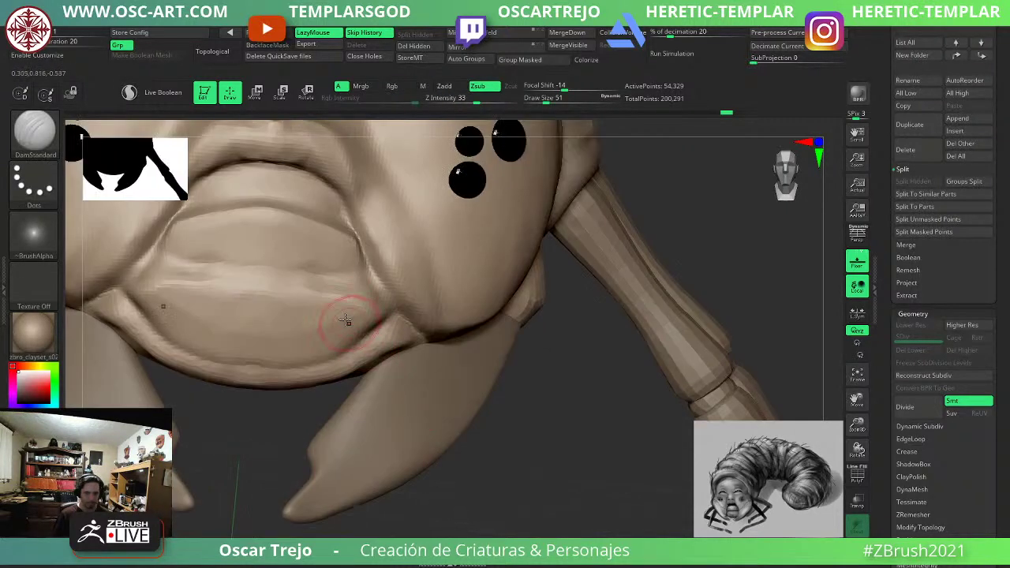
{"action": "mouse_move", "coordinate": [313, 296]}
{"action": "left_mouse_down"}
{"action": "mouse_move", "coordinate": [352, 301]}
{"action": "mouse_move", "coordinate": [375, 319]}
{"action": "left_mouse_up"}
{"action": "left_click_drag", "start_coordinate": [487, 451], "coordinate": [483, 386], "text": "alt"}
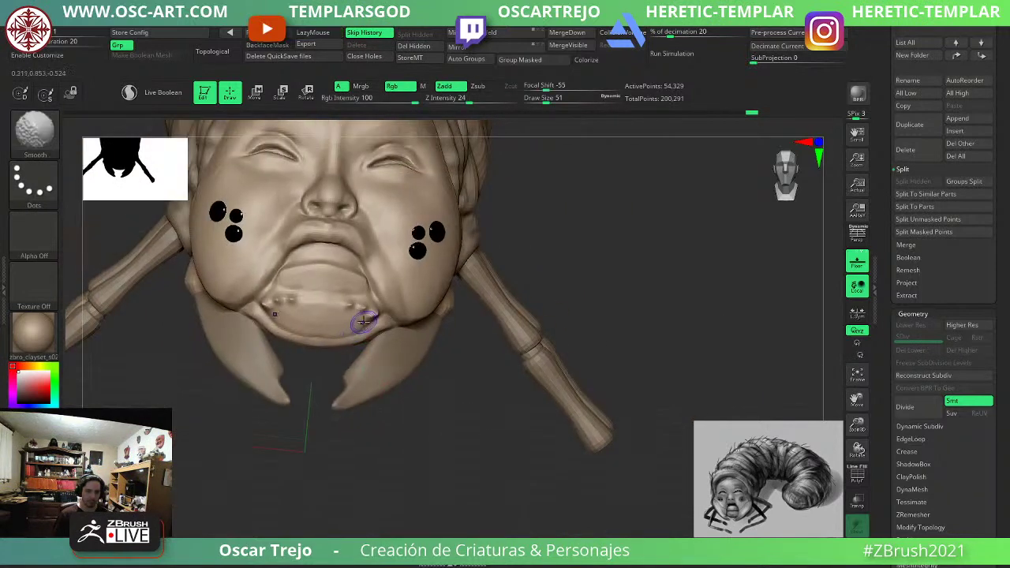
{"action": "left_click_drag", "start_coordinate": [382, 320], "coordinate": [380, 313], "text": "shift"}
Add small tooth-like bumps near the corners of the chin's lower rim at draw size 56.
{"action": "mouse_move", "coordinate": [457, 398]}
{"action": "left_mouse_down", "text": "shift"}
{"action": "mouse_move", "coordinate": [489, 428]}
{"action": "mouse_move", "coordinate": [412, 372]}
{"action": "mouse_move", "coordinate": [407, 442]}
{"action": "left_mouse_up", "text": "shift"}
{"action": "key", "text": "s"}
{"action": "left_click", "coordinate": [326, 355]}
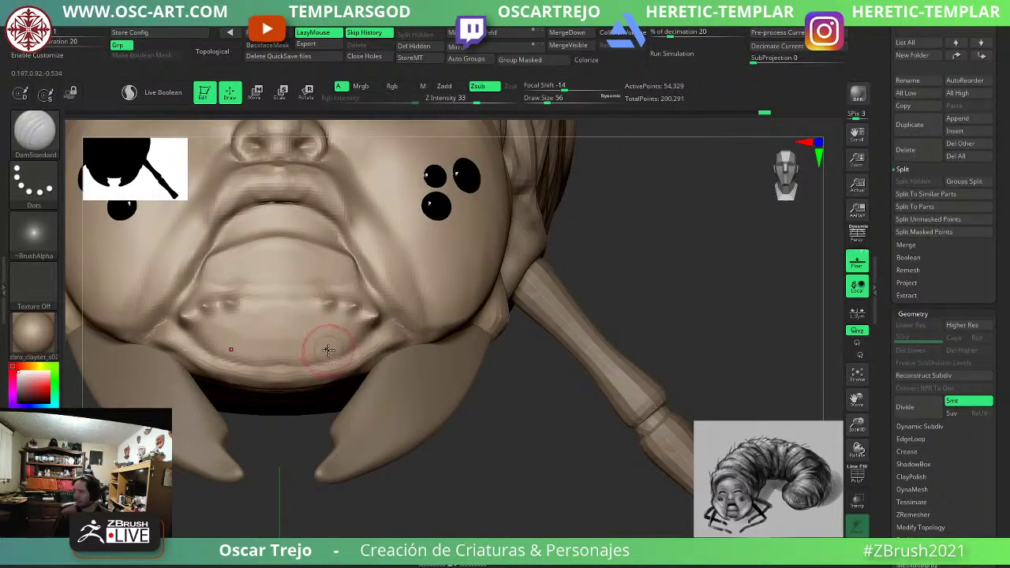
{"action": "left_click_drag", "start_coordinate": [332, 349], "coordinate": [332, 361]}
{"action": "mouse_move", "coordinate": [339, 345]}
{"action": "left_mouse_down"}
{"action": "mouse_move", "coordinate": [358, 353]}
{"action": "mouse_move", "coordinate": [386, 326]}
{"action": "mouse_move", "coordinate": [364, 277]}
{"action": "left_mouse_up"}
Try rows of small bumps beneath the lower lip and across the middle of the chin crease at draw size 41.
{"action": "key", "text": "bracketleft"}
{"action": "key", "text": "bracketleft"}
{"action": "key", "text": "bracketleft"}
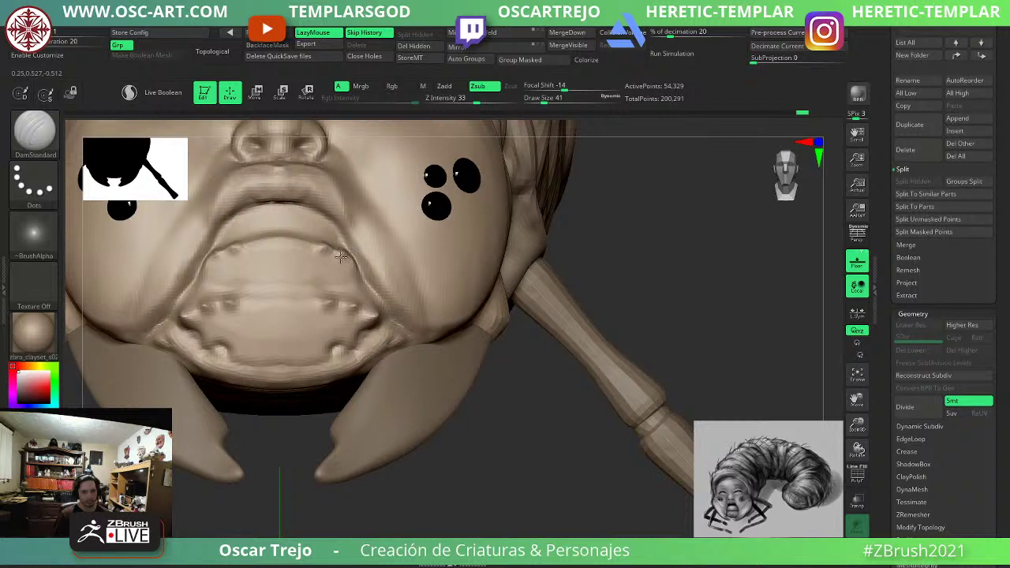
{"action": "left_click_drag", "start_coordinate": [341, 256], "coordinate": [296, 246]}
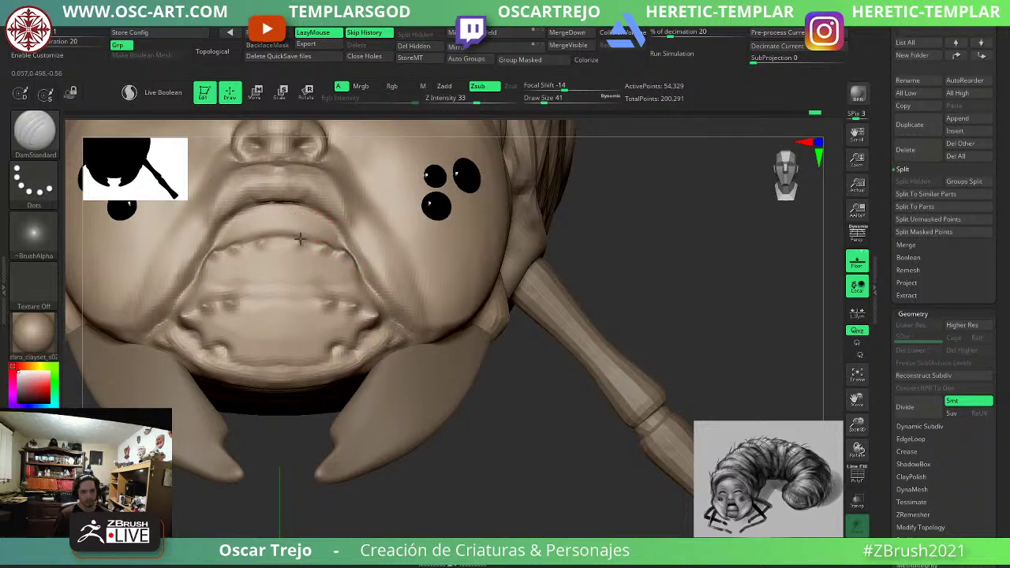
{"action": "left_click_drag", "start_coordinate": [291, 300], "coordinate": [315, 247]}
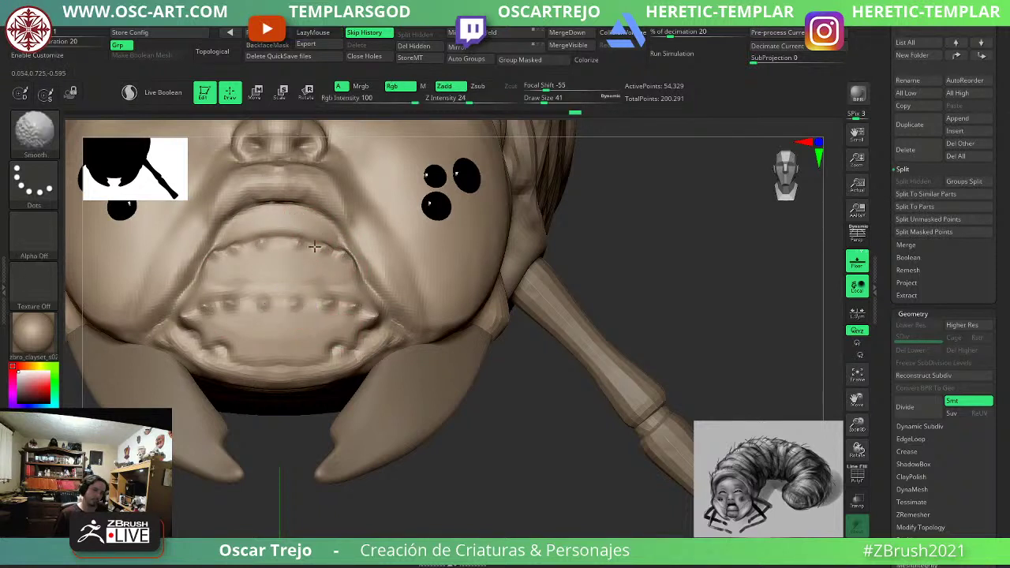
Undo the bumps beneath the lip and at the chin's centre, and rework the crosswise chin crease at draw size 56.
{"action": "left_click_drag", "start_coordinate": [484, 394], "coordinate": [497, 299], "text": "alt"}
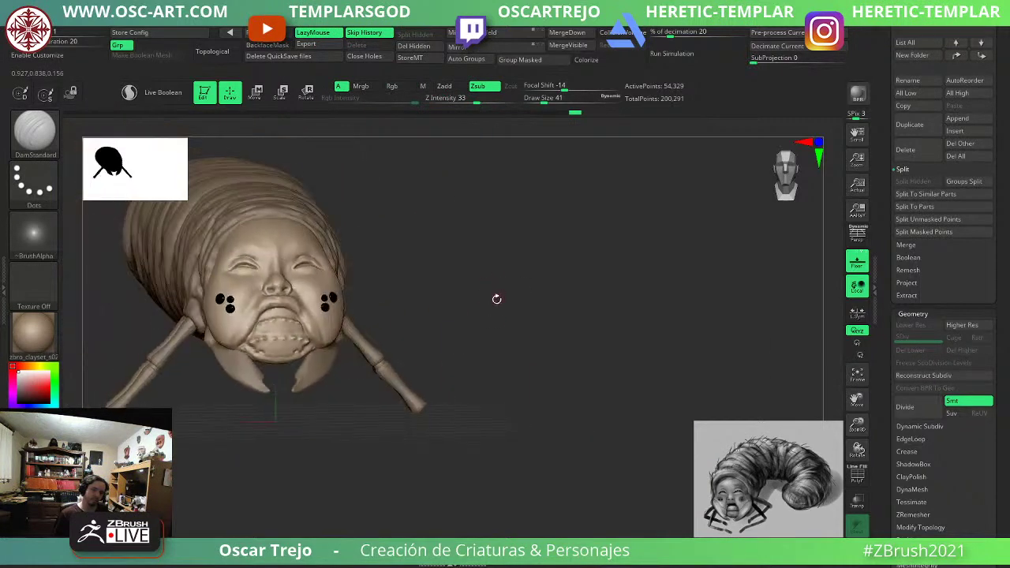
{"action": "key", "text": "ctrl"}
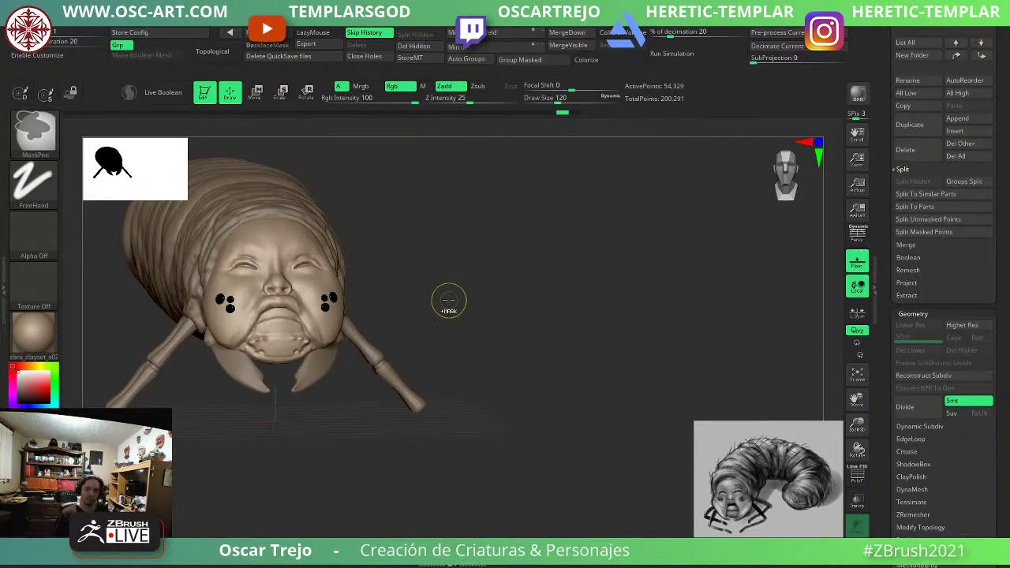
{"action": "right_click_drag", "start_coordinate": [416, 316], "coordinate": [508, 354], "text": "ctrl"}
{"action": "key", "text": "s"}
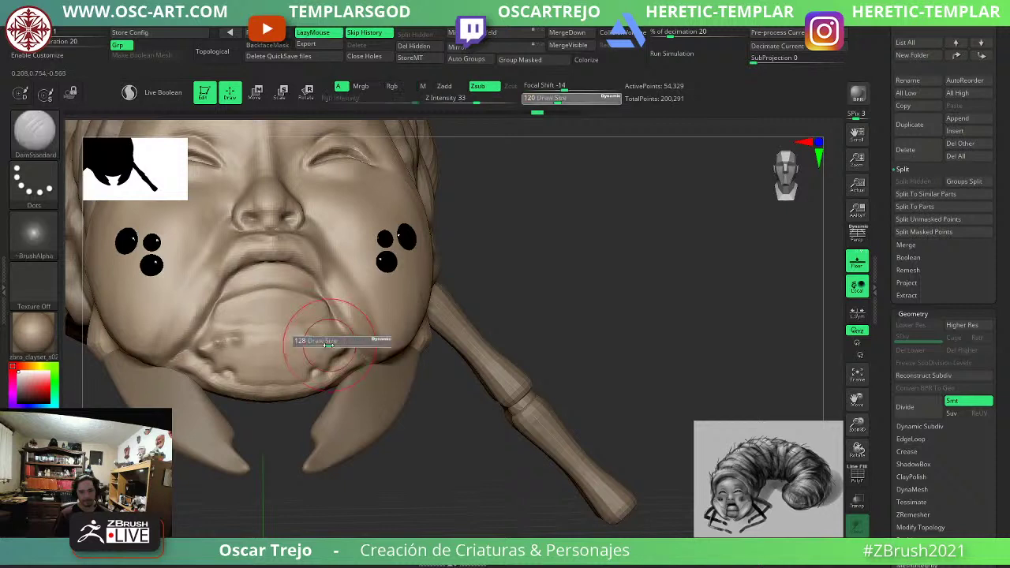
{"action": "left_click_drag", "start_coordinate": [328, 345], "coordinate": [323, 342]}
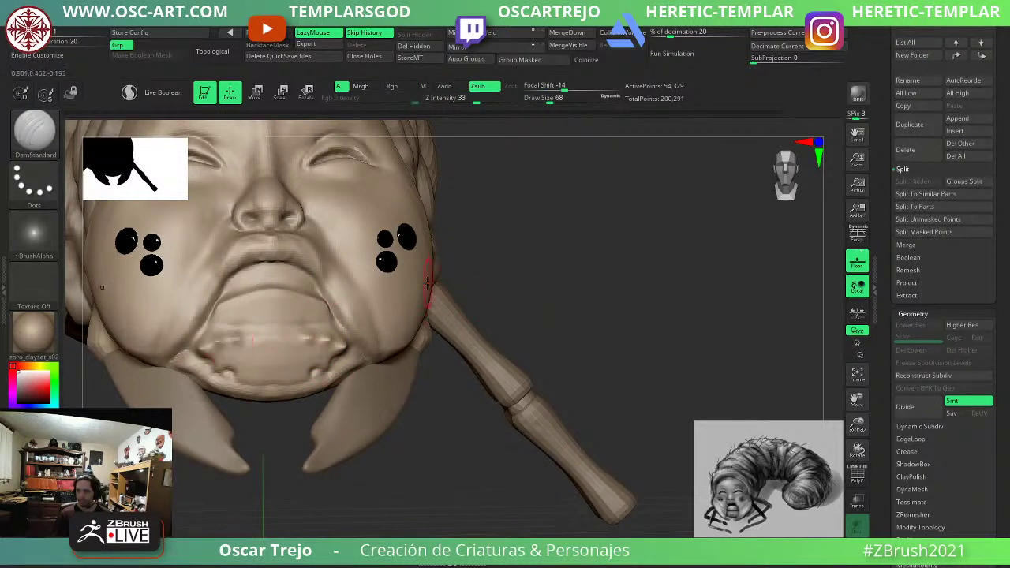
{"action": "key", "text": "shift"}
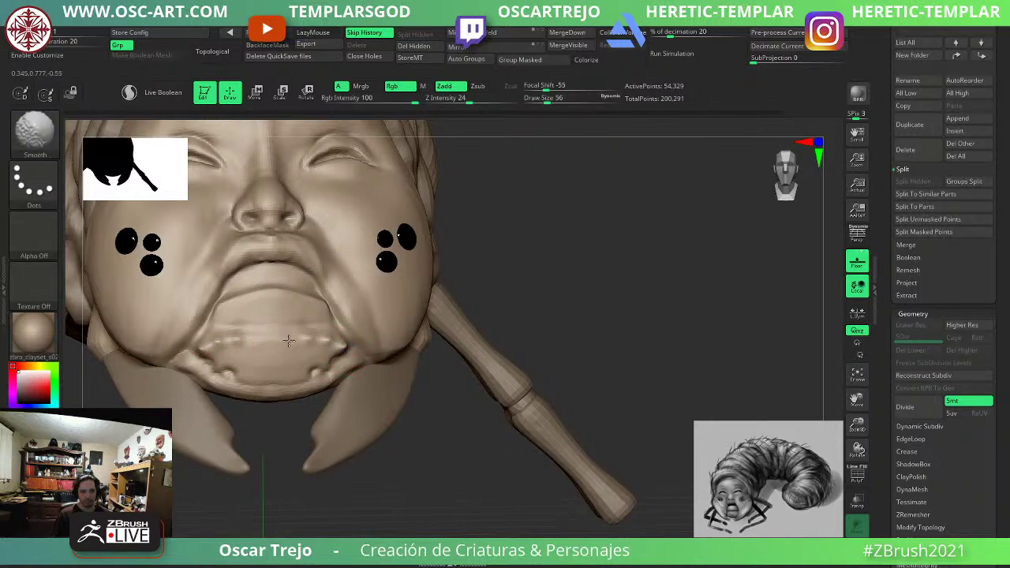
Carve a curved crease along the chin's lower edge above the mandible tips at draw size 56.
{"action": "right_click_drag", "start_coordinate": [408, 446], "coordinate": [394, 371], "text": "ctrl"}
{"action": "right_click_drag", "start_coordinate": [386, 517], "coordinate": [384, 480]}
{"action": "right_click_drag", "start_coordinate": [502, 260], "coordinate": [521, 339], "text": "ctrl"}
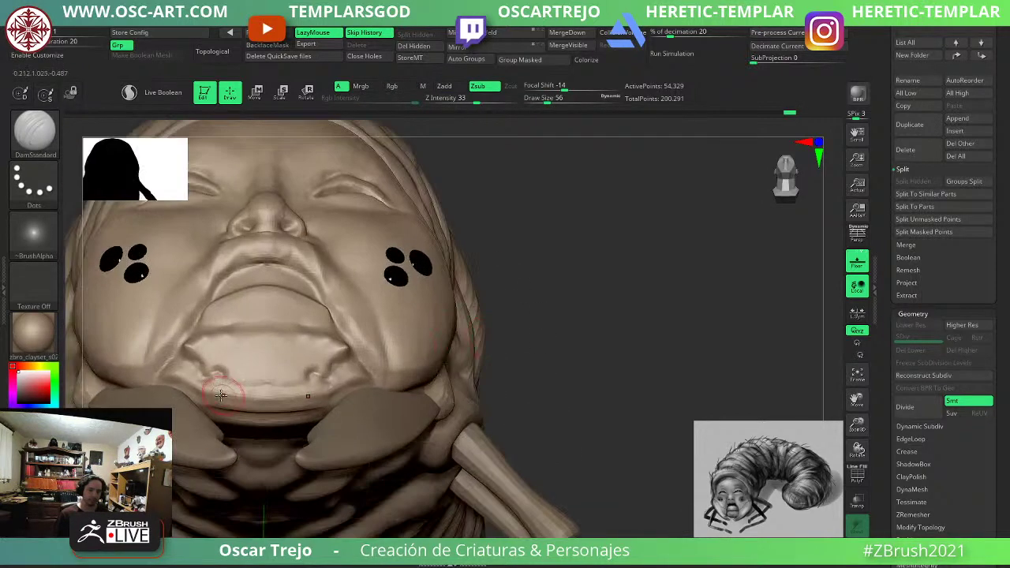
{"action": "left_click_drag", "start_coordinate": [220, 394], "coordinate": [332, 393]}
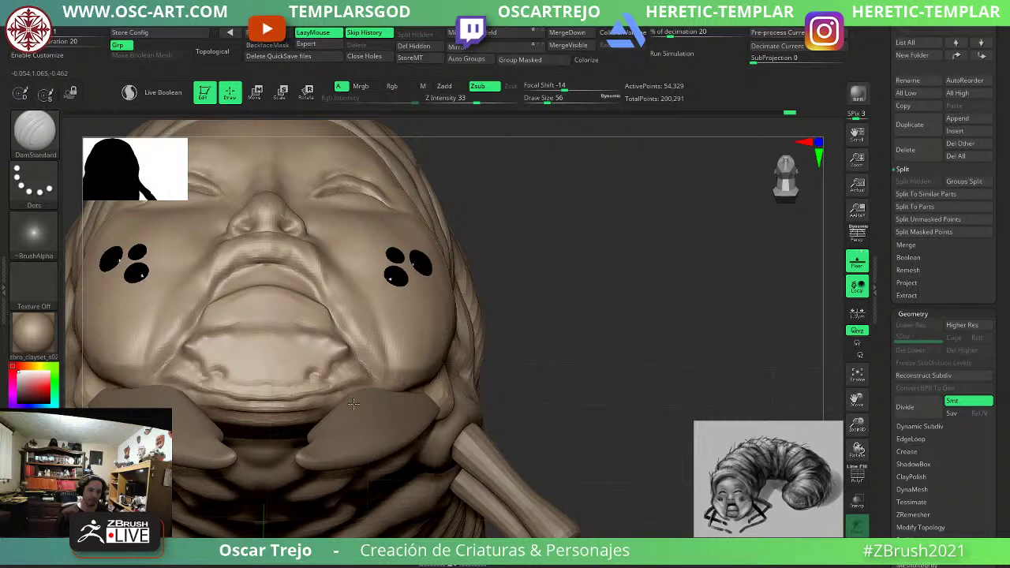
{"action": "left_click_drag", "start_coordinate": [522, 334], "coordinate": [451, 267]}
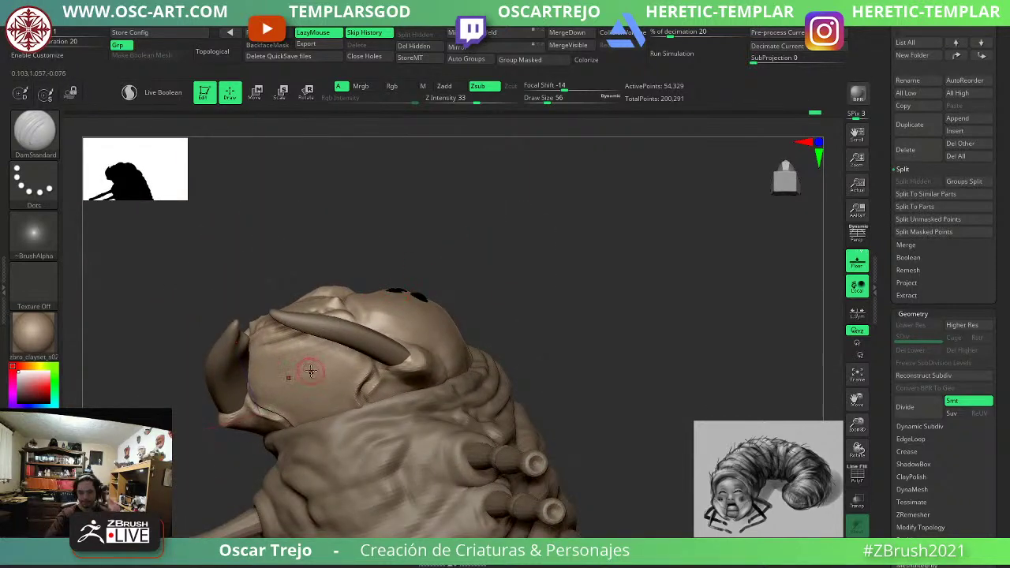
Select the mandible subtool, return it to its highest subdivision level and delete the lower levels.
{"action": "left_click", "coordinate": [374, 343], "text": "alt"}
{"action": "left_click_drag", "start_coordinate": [537, 276], "coordinate": [540, 407]}
{"action": "key", "text": "shift+d"}
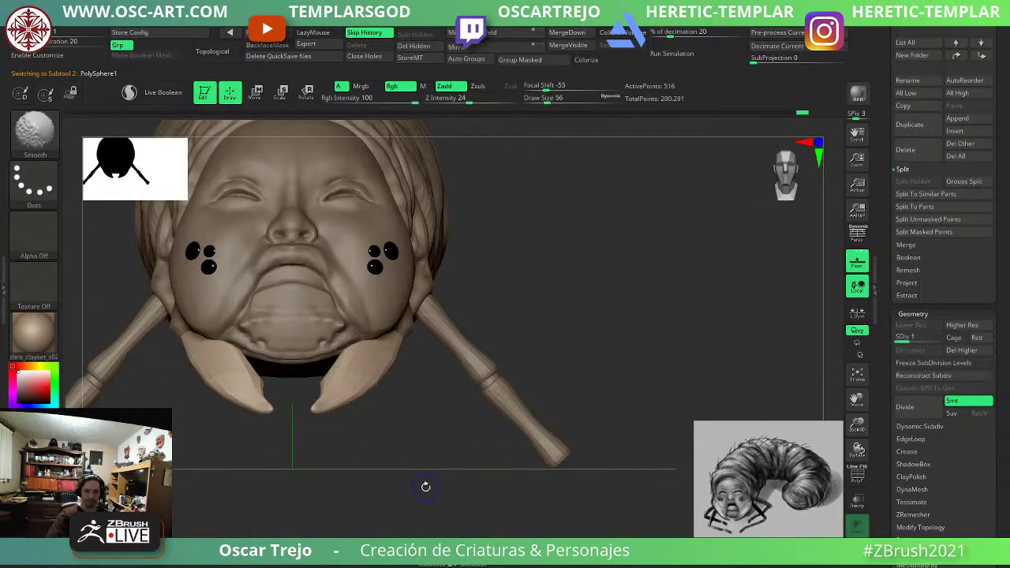
{"action": "key", "text": "d"}
{"action": "left_click", "coordinate": [928, 352]}
{"action": "left_click_drag", "start_coordinate": [451, 512], "coordinate": [490, 347]}
Duplicate the mandible pair with the Move gizmo, offset the copy toward the neck and split it into its own subtool.
{"action": "key", "text": "w"}
{"action": "left_click", "coordinate": [373, 233], "text": "alt"}
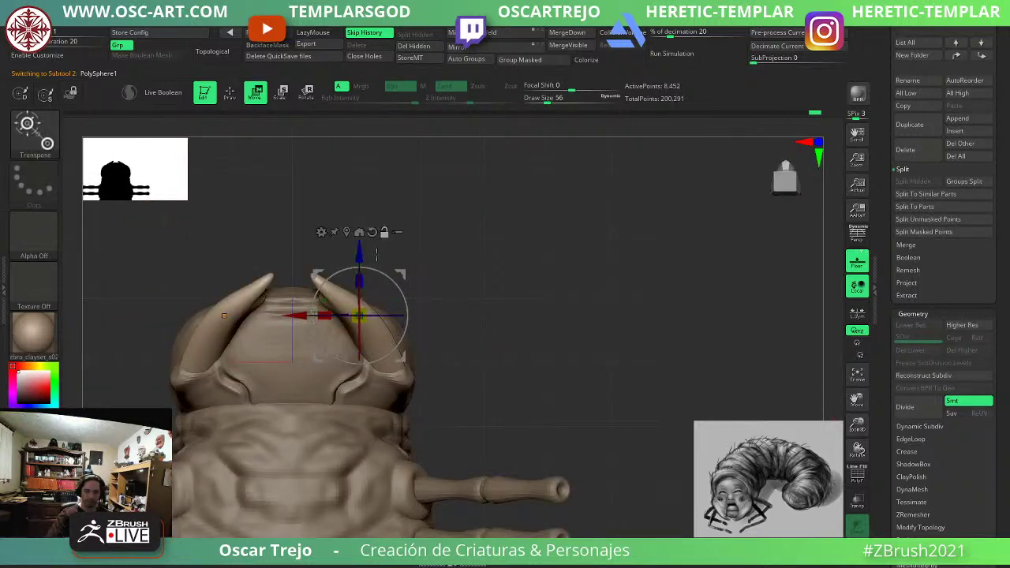
{"action": "left_click_drag", "start_coordinate": [402, 277], "coordinate": [396, 302], "text": "ctrl"}
{"action": "key", "text": "q"}
{"action": "left_click", "coordinate": [379, 366], "text": "ctrl+shift"}
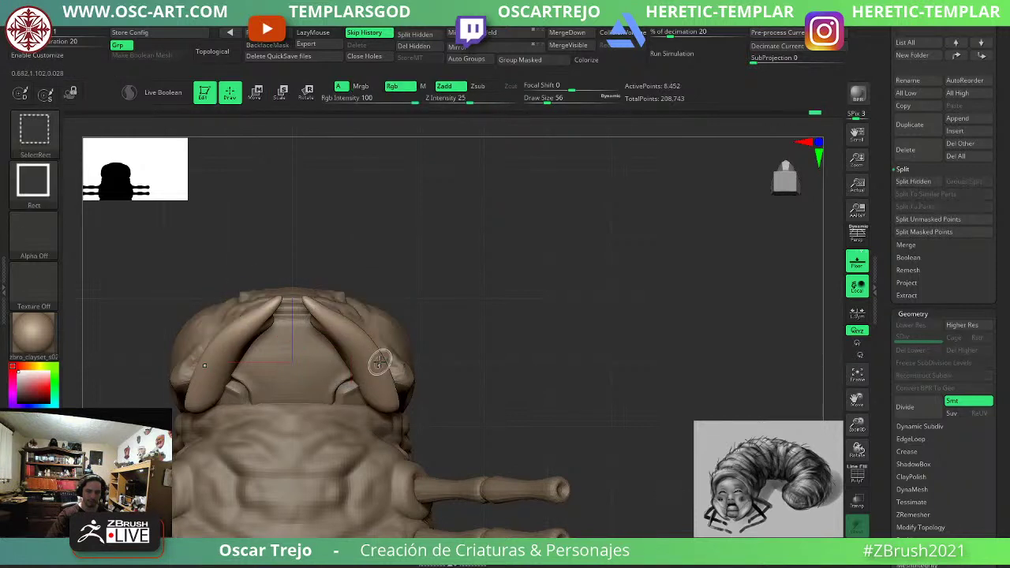
{"action": "left_click", "coordinate": [424, 37]}
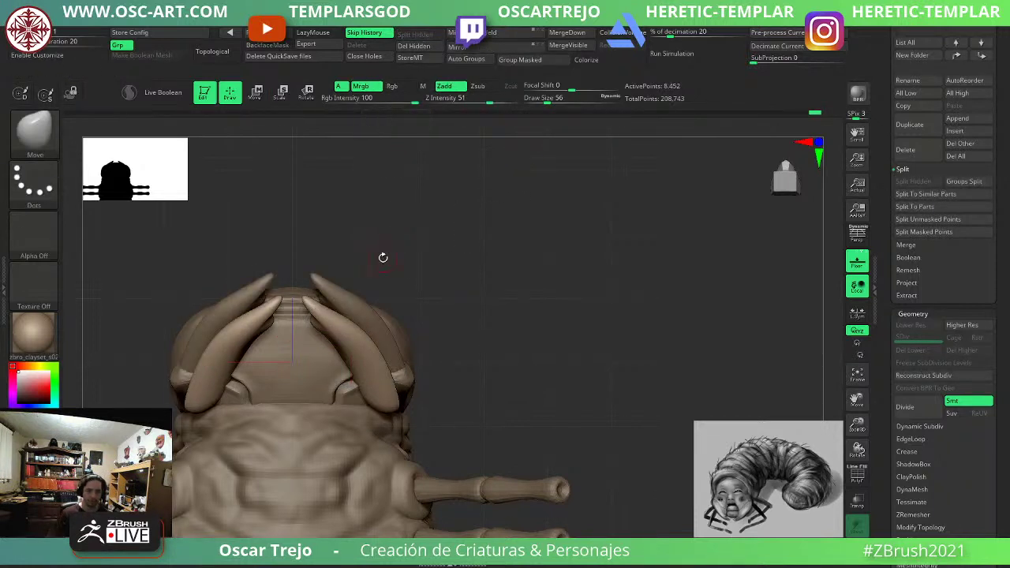
Move and rotate the copied mandible pair so it sits beneath the original pair on the head's underside.
{"action": "key", "text": "w"}
{"action": "left_click_drag", "start_coordinate": [375, 338], "coordinate": [406, 329]}
{"action": "left_click_drag", "start_coordinate": [465, 319], "coordinate": [323, 325]}
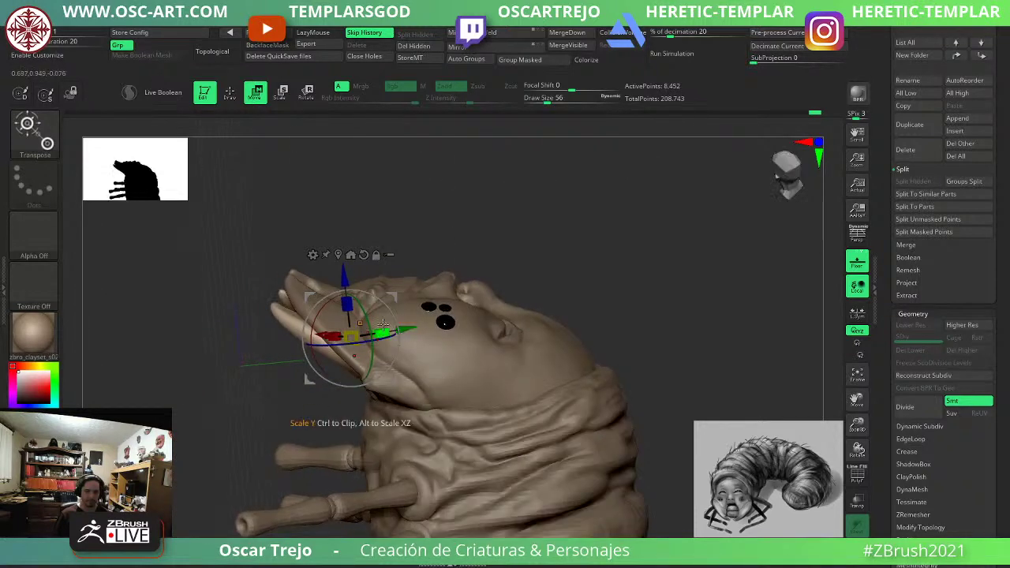
{"action": "left_click_drag", "start_coordinate": [389, 305], "coordinate": [401, 327]}
{"action": "left_click_drag", "start_coordinate": [217, 320], "coordinate": [326, 328]}
Pull the tips and bases of the copied mandibles inward toward the midline with the Move brush.
{"action": "key", "text": "q"}
{"action": "key", "text": "s"}
{"action": "key", "text": "s"}
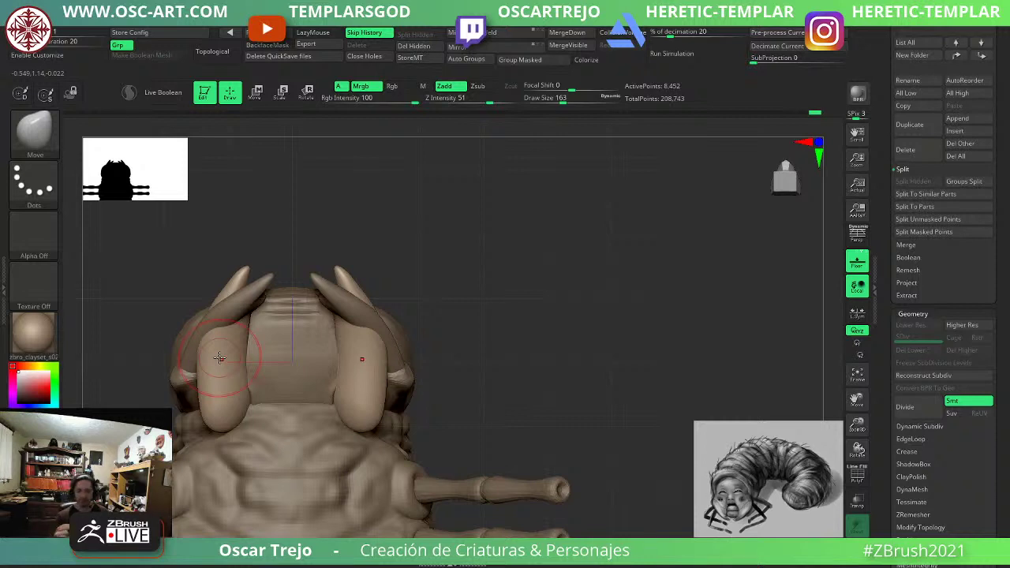
{"action": "key", "text": "s"}
{"action": "mouse_move", "coordinate": [314, 310]}
{"action": "left_mouse_down"}
{"action": "mouse_move", "coordinate": [355, 294]}
{"action": "mouse_move", "coordinate": [322, 333]}
{"action": "mouse_move", "coordinate": [330, 364]}
{"action": "left_mouse_up"}
{"action": "key", "text": "s"}
{"action": "key", "text": "s"}
{"action": "left_click_drag", "start_coordinate": [340, 405], "coordinate": [319, 402]}
Taper the inner mandibles by widening their middles and drawing their bases together with the Move and Smooth brushes.
{"action": "key", "text": "s"}
{"action": "mouse_move", "coordinate": [322, 402]}
{"action": "left_mouse_down"}
{"action": "mouse_move", "coordinate": [312, 402]}
{"action": "mouse_move", "coordinate": [337, 401]}
{"action": "mouse_move", "coordinate": [315, 403]}
{"action": "left_mouse_up"}
{"action": "key", "text": "s"}
{"action": "left_click", "coordinate": [326, 403]}
{"action": "key", "text": "s"}
{"action": "key", "text": "shift"}
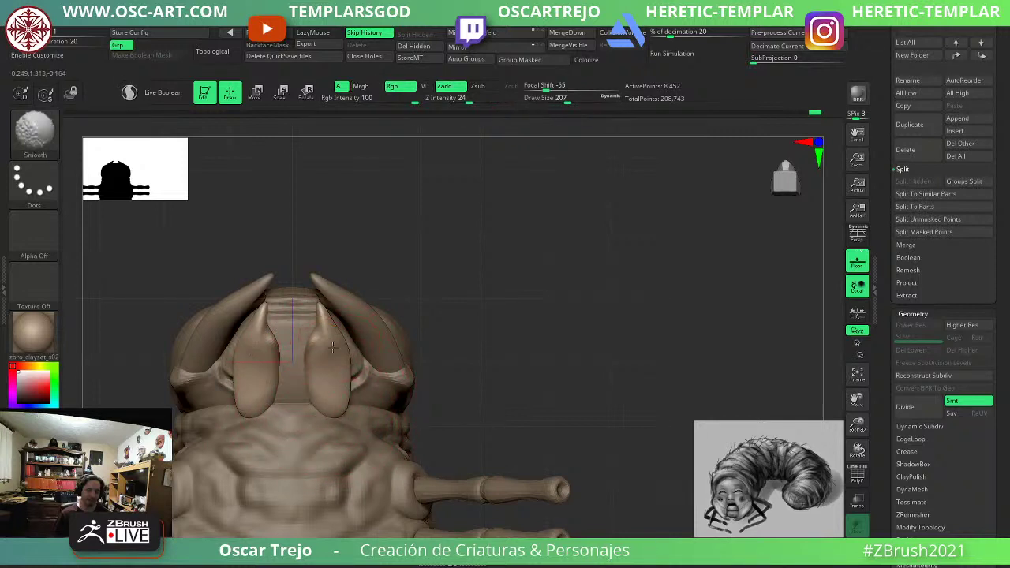
{"action": "key", "text": "s"}
{"action": "left_click_drag", "start_coordinate": [317, 345], "coordinate": [342, 342]}
{"action": "left_click_drag", "start_coordinate": [336, 402], "coordinate": [325, 408]}
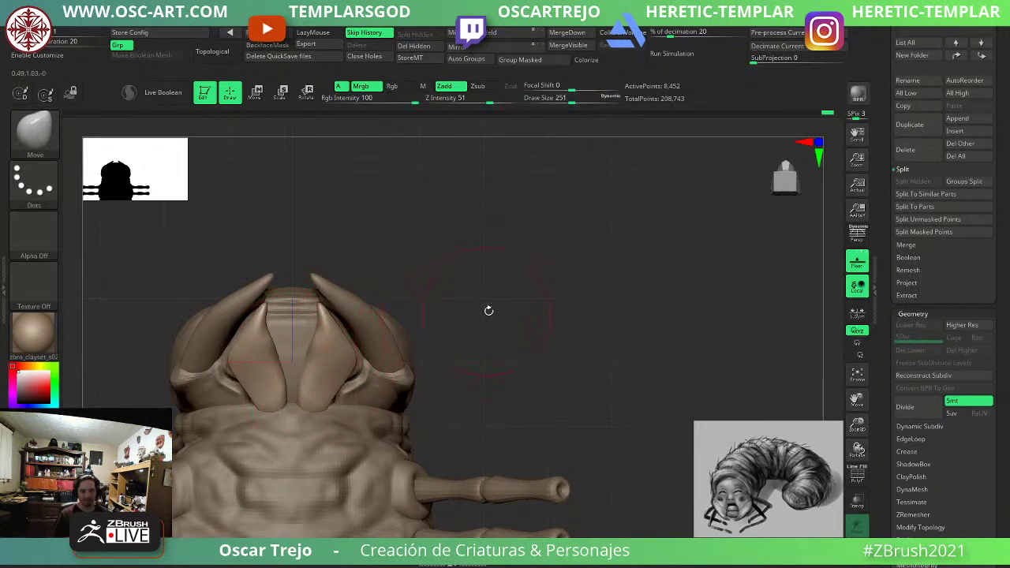
Reshape the inner mandibles' bases and outer sides at draw size 140, undoing the first pull and smoothing the surface.
{"action": "mouse_move", "coordinate": [489, 311]}
{"action": "left_mouse_down"}
{"action": "mouse_move", "coordinate": [500, 401]}
{"action": "mouse_move", "coordinate": [402, 465]}
{"action": "mouse_move", "coordinate": [211, 486]}
{"action": "mouse_move", "coordinate": [356, 355]}
{"action": "mouse_move", "coordinate": [449, 336]}
{"action": "left_mouse_up"}
{"action": "left_click_drag", "start_coordinate": [298, 338], "coordinate": [283, 345]}
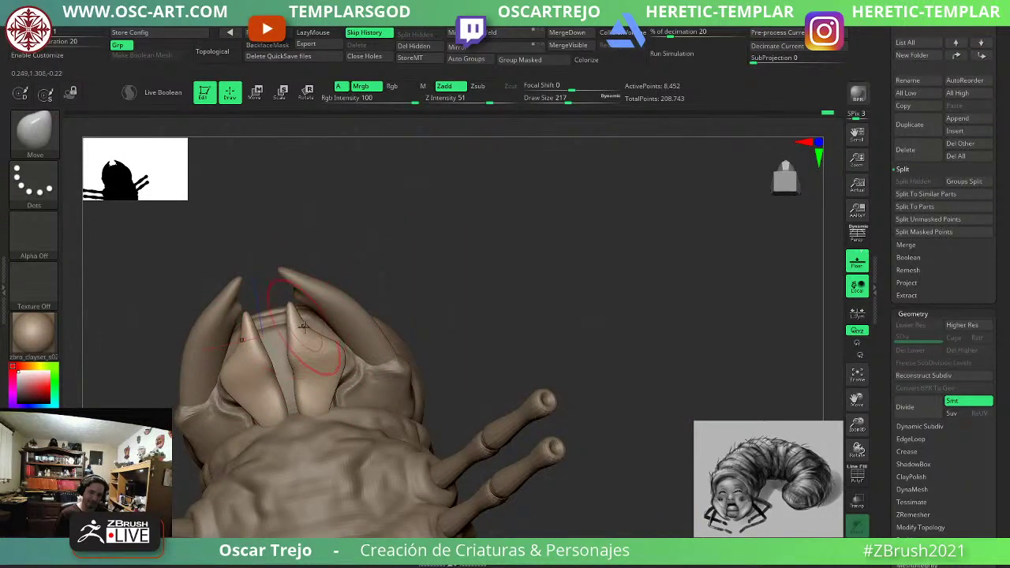
{"action": "key", "text": "ctrl+z"}
{"action": "key", "text": "s"}
{"action": "left_click_drag", "start_coordinate": [313, 387], "coordinate": [329, 384], "text": "shift"}
{"action": "left_click_drag", "start_coordinate": [318, 399], "coordinate": [332, 411]}
{"action": "key", "text": "s"}
{"action": "key", "text": "s"}
{"action": "left_click_drag", "start_coordinate": [337, 410], "coordinate": [333, 411]}
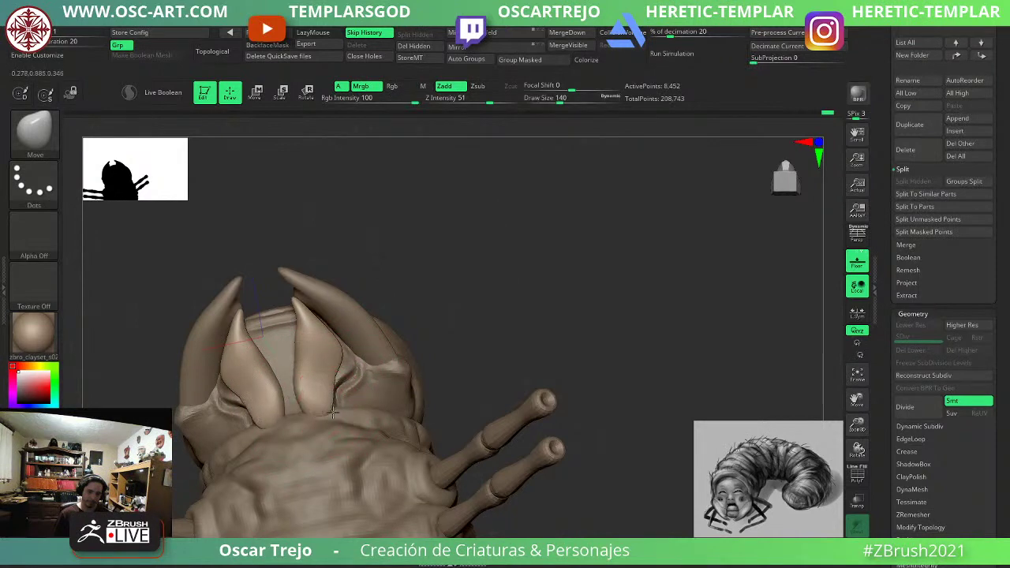
{"action": "left_click_drag", "start_coordinate": [337, 357], "coordinate": [353, 371]}
Push the inner mandibles closer to the head in side view, using a draw size of 262 for the tips.
{"action": "left_click_drag", "start_coordinate": [517, 282], "coordinate": [465, 282]}
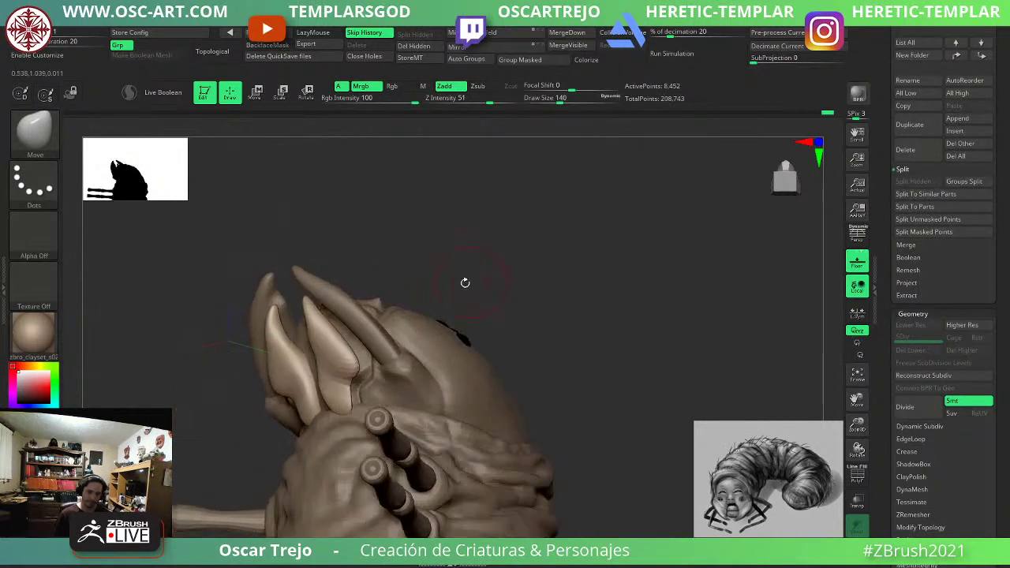
{"action": "key", "text": "s"}
{"action": "left_click_drag", "start_coordinate": [351, 322], "coordinate": [359, 322]}
{"action": "left_click_drag", "start_coordinate": [457, 246], "coordinate": [386, 261]}
{"action": "key", "text": "s"}
{"action": "left_click_drag", "start_coordinate": [310, 302], "coordinate": [315, 301]}
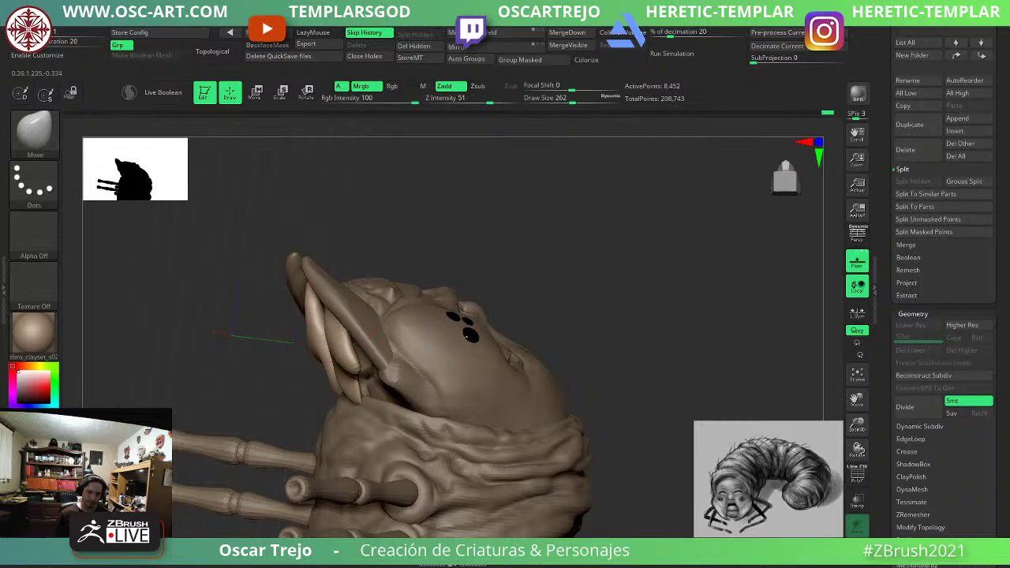
Shape the inner mandible's tip from below at draw size 197, undoing the first pull.
{"action": "left_click_drag", "start_coordinate": [444, 242], "coordinate": [426, 355]}
{"action": "left_click_drag", "start_coordinate": [189, 362], "coordinate": [258, 350]}
{"action": "mouse_move", "coordinate": [336, 291]}
{"action": "left_mouse_down"}
{"action": "mouse_move", "coordinate": [324, 274]}
{"action": "mouse_move", "coordinate": [319, 303]}
{"action": "mouse_move", "coordinate": [334, 281]}
{"action": "mouse_move", "coordinate": [314, 298]}
{"action": "left_mouse_up"}
{"action": "key", "text": "ctrl+z"}
{"action": "key", "text": "s"}
{"action": "key", "text": "s"}
{"action": "key", "text": "s"}
{"action": "key", "text": "s"}
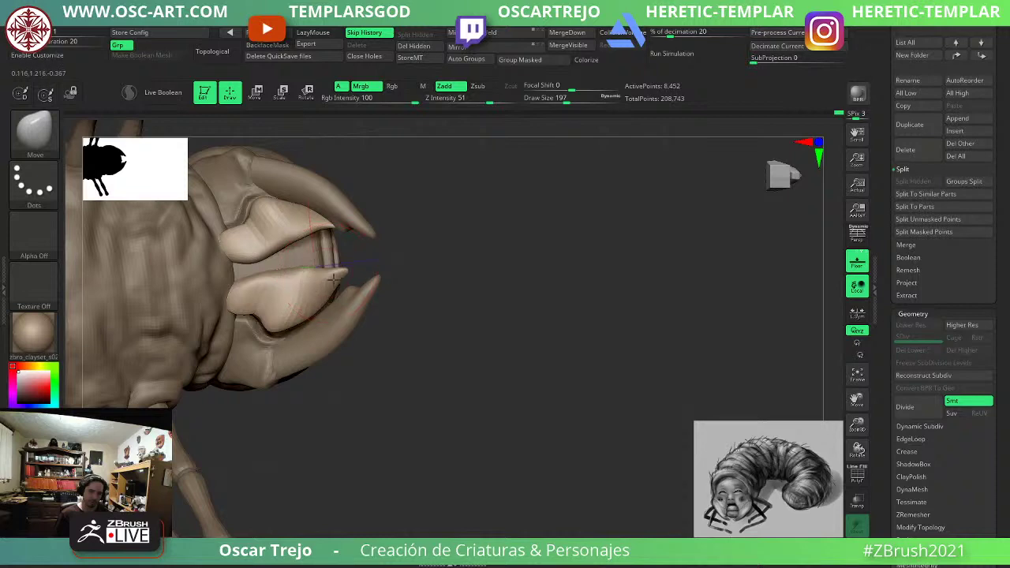
Flip the inner mandibles and apply Mirror And Weld to match both sides, undoing the first mirror attempt.
{"action": "left_click", "coordinate": [484, 33]}
{"action": "key", "text": "ctrl+z"}
{"action": "left_click", "coordinate": [471, 47]}
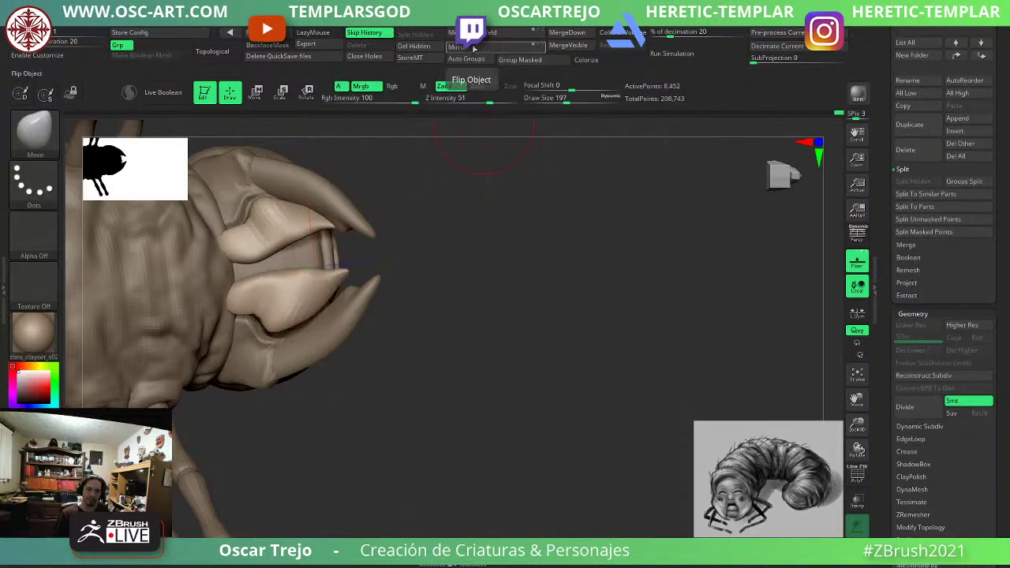
{"action": "left_click", "coordinate": [483, 33]}
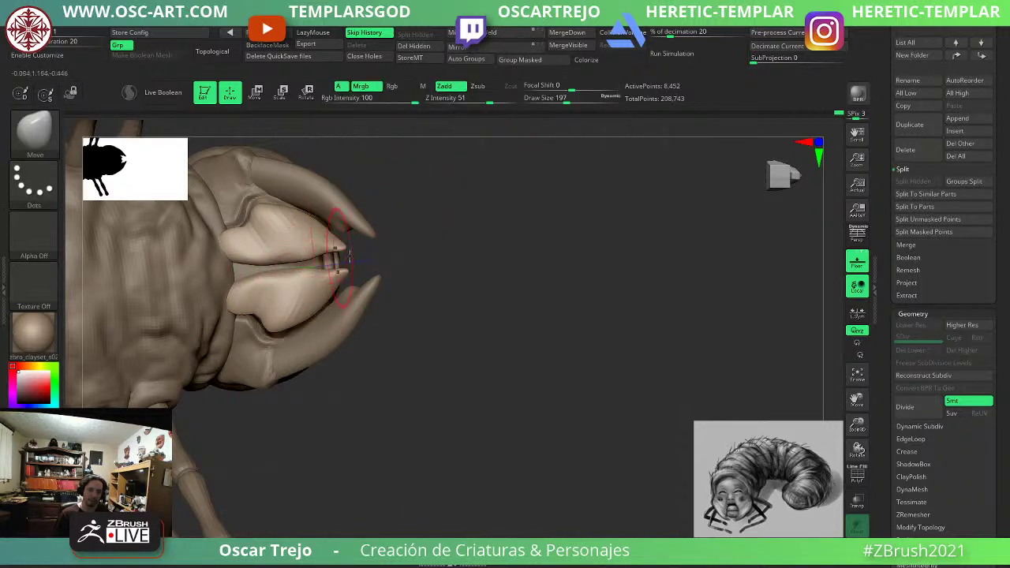
Reshape the inner mandibles' tips just below the chin with the Move brush at draw size 101, smoothing the pull.
{"action": "left_click_drag", "start_coordinate": [349, 254], "coordinate": [414, 404]}
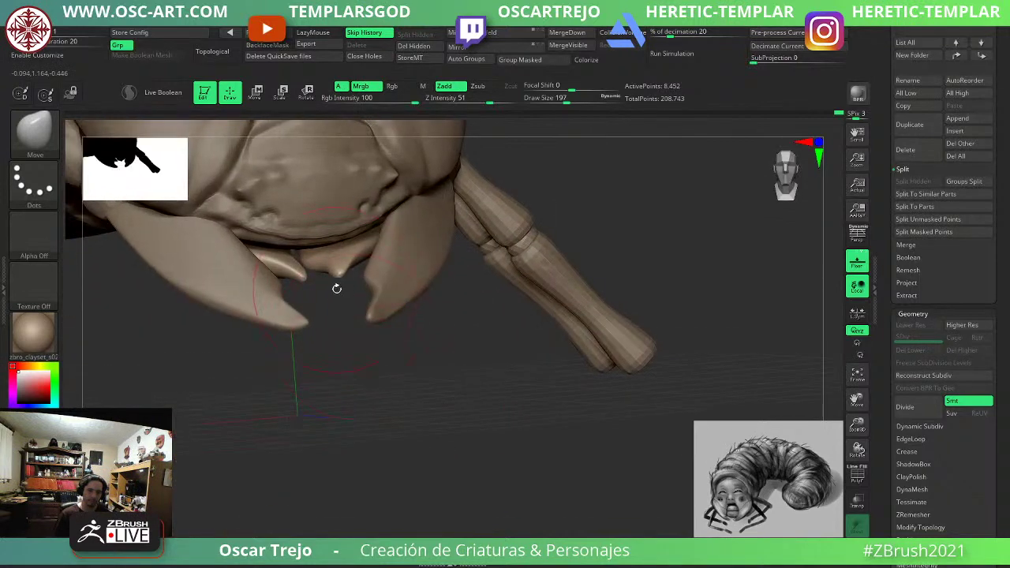
{"action": "key", "text": "["}
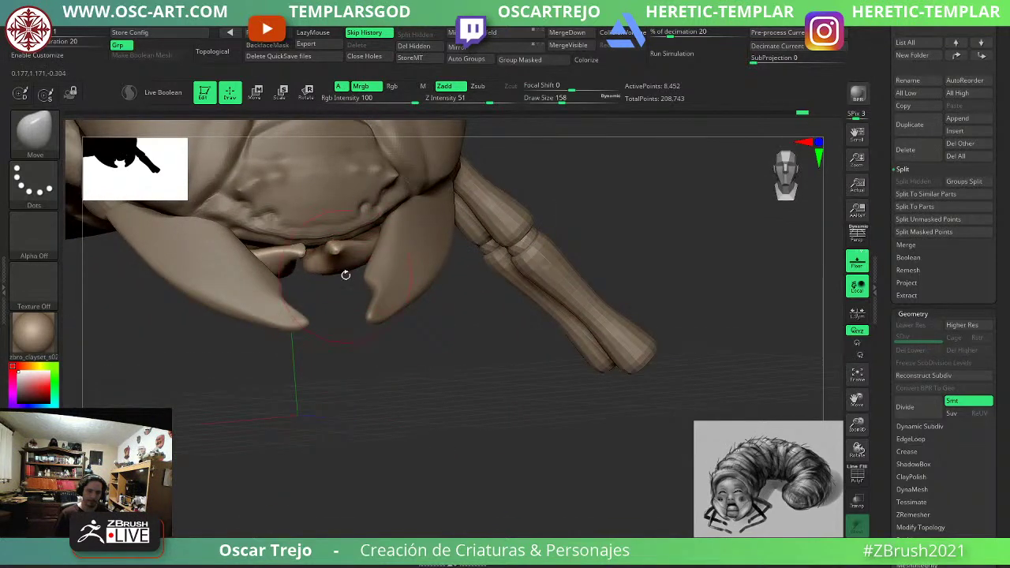
{"action": "key", "text": "s"}
{"action": "left_click_drag", "start_coordinate": [348, 265], "coordinate": [340, 265]}
{"action": "left_click_drag", "start_coordinate": [339, 260], "coordinate": [340, 267]}
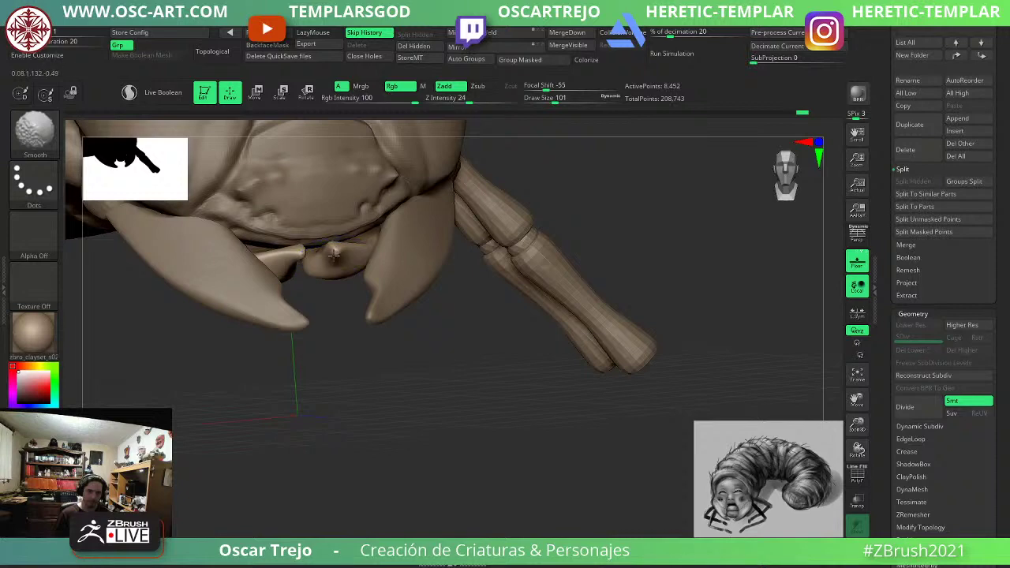
{"action": "left_click_drag", "start_coordinate": [350, 345], "coordinate": [336, 265]}
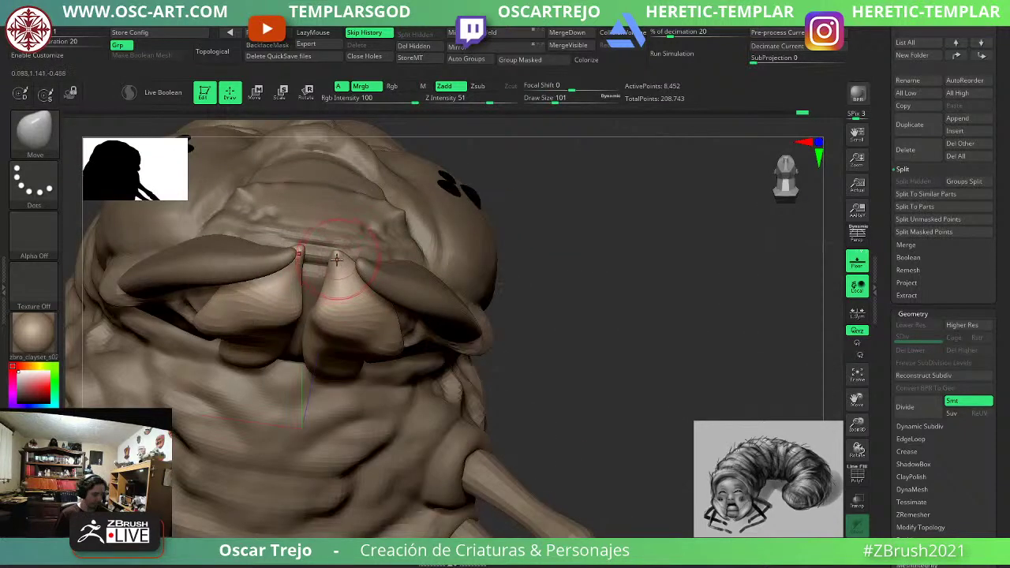
Flatten the underside of the inner mandible with the TrimDynamic brush at draw size 101.
{"action": "key", "text": "b"}
{"action": "key", "text": "t"}
{"action": "key", "text": "d"}
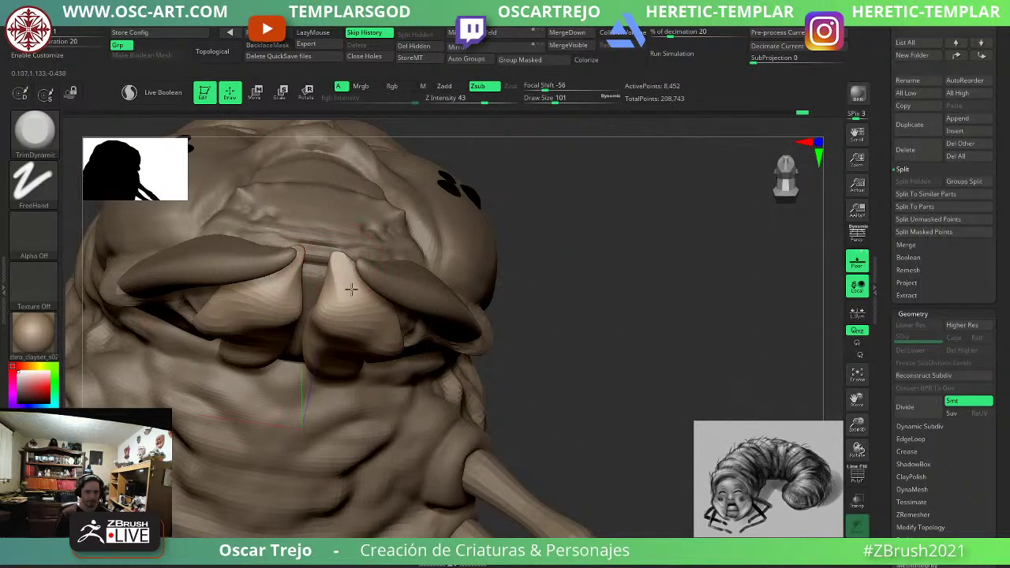
{"action": "mouse_move", "coordinate": [356, 322]}
{"action": "left_mouse_down"}
{"action": "mouse_move", "coordinate": [365, 309]}
{"action": "mouse_move", "coordinate": [345, 305]}
{"action": "mouse_move", "coordinate": [367, 320]}
{"action": "left_mouse_up"}
{"action": "mouse_move", "coordinate": [564, 296]}
{"action": "left_mouse_down"}
{"action": "mouse_move", "coordinate": [576, 373]}
{"action": "mouse_move", "coordinate": [478, 371]}
{"action": "left_mouse_up"}
Adjust the inner mandibles between the outer pair in front view with the Move brush at draw size 197, smoothing their surface.
{"action": "key", "text": "b"}
{"action": "key", "text": "m"}
{"action": "key", "text": "v"}
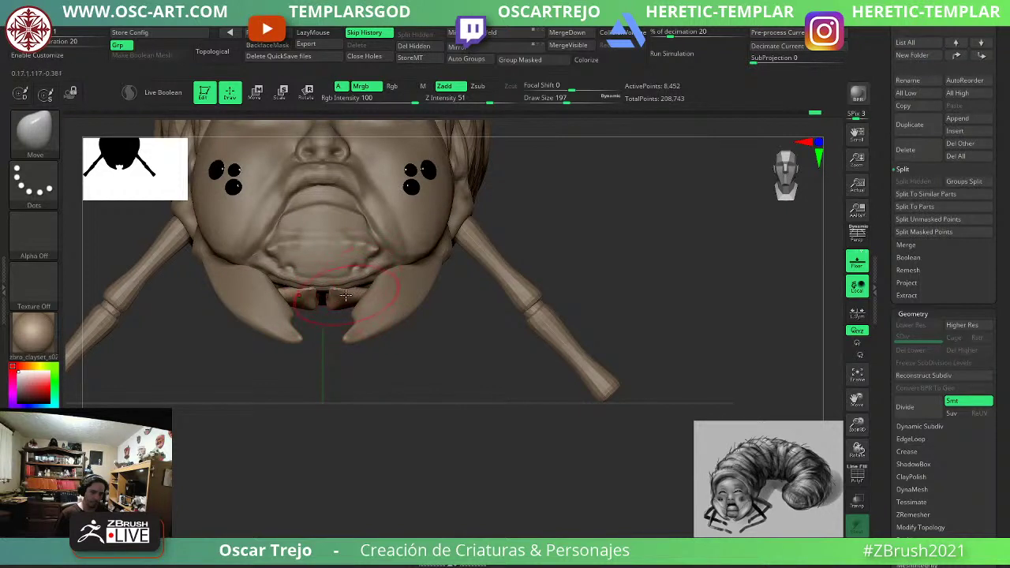
{"action": "key", "text": "shift"}
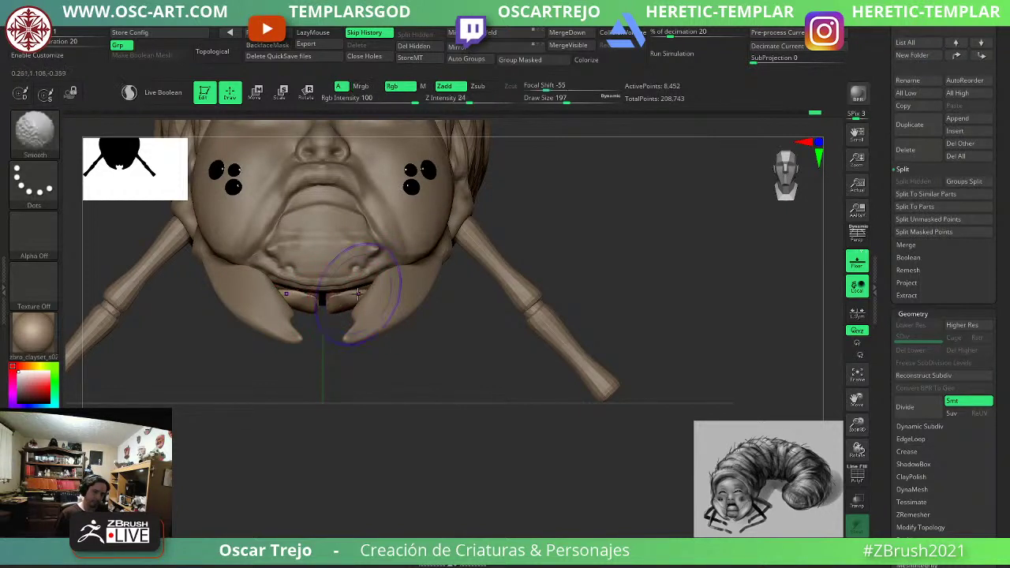
Reselect the inner mandibles and reshape the rear end of their bases from below at draw size 124.
{"action": "mouse_move", "coordinate": [429, 360]}
{"action": "left_mouse_down", "text": "alt"}
{"action": "mouse_move", "coordinate": [421, 453]}
{"action": "mouse_move", "coordinate": [553, 297]}
{"action": "left_mouse_up", "text": "alt"}
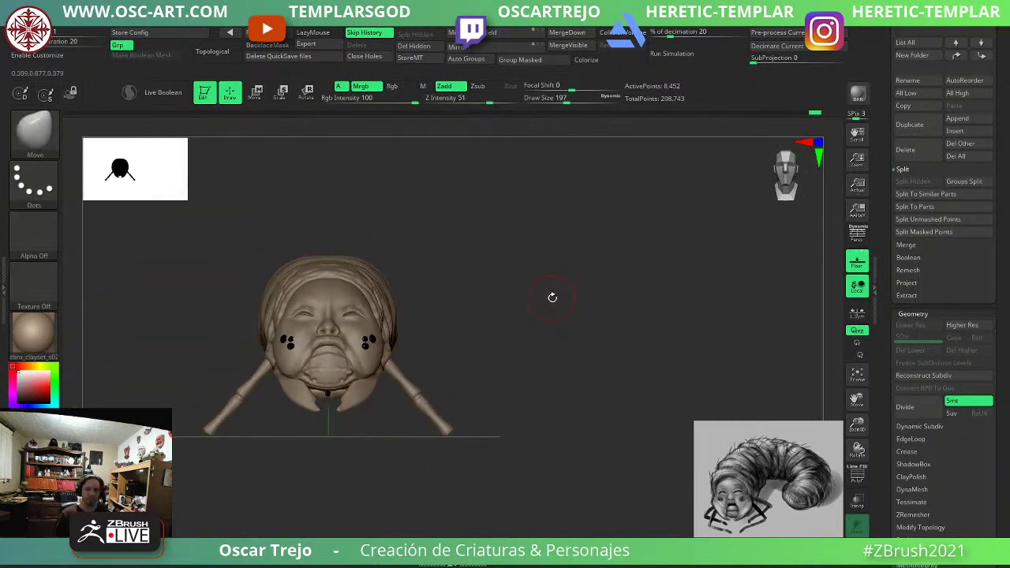
{"action": "left_click", "coordinate": [368, 373], "text": "alt"}
{"action": "left_click_drag", "start_coordinate": [429, 331], "coordinate": [497, 378]}
{"action": "left_click_drag", "start_coordinate": [529, 341], "coordinate": [532, 422], "text": "alt"}
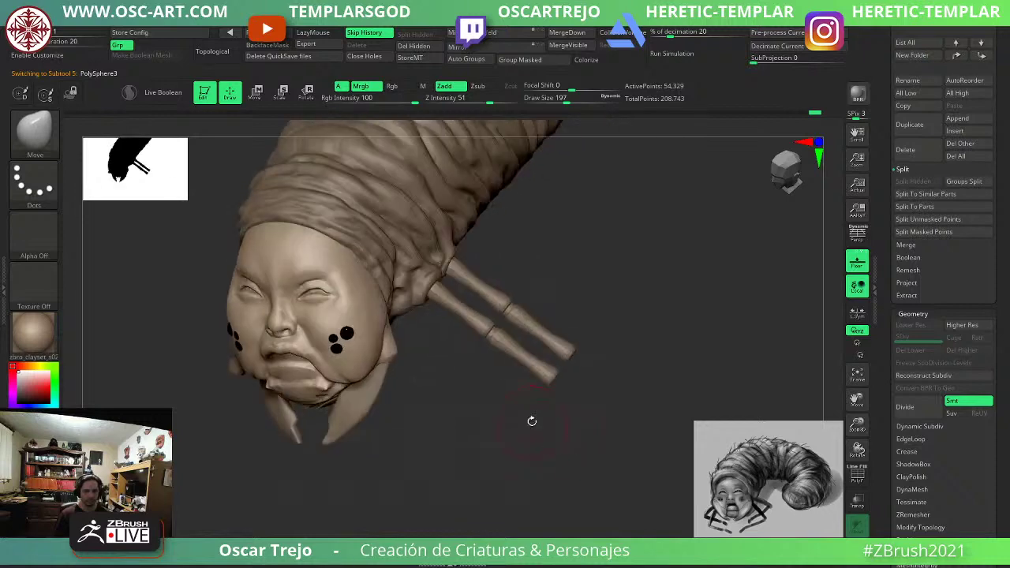
{"action": "left_click_drag", "start_coordinate": [435, 430], "coordinate": [561, 350], "text": "alt"}
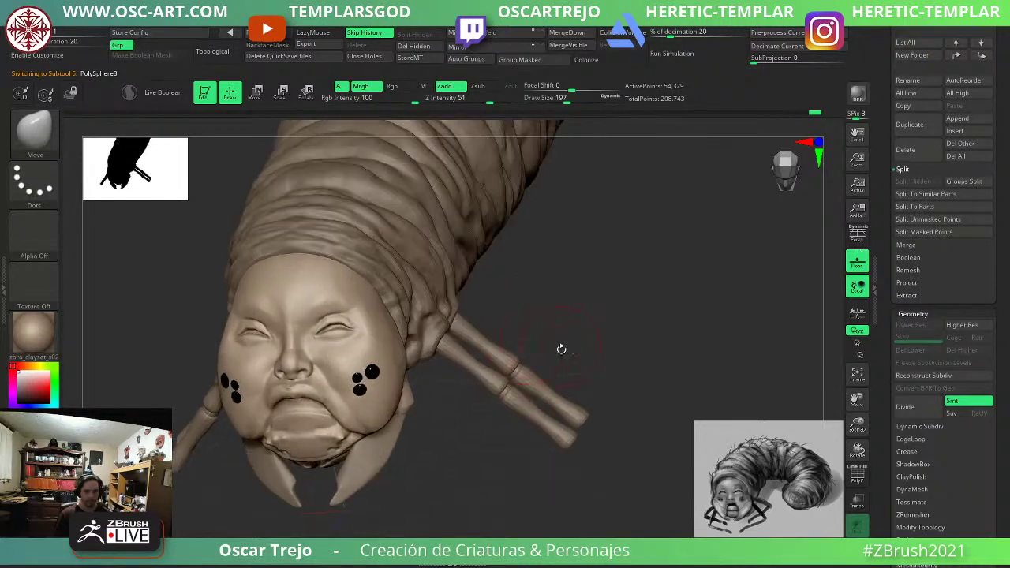
{"action": "left_click_drag", "start_coordinate": [467, 474], "coordinate": [433, 361]}
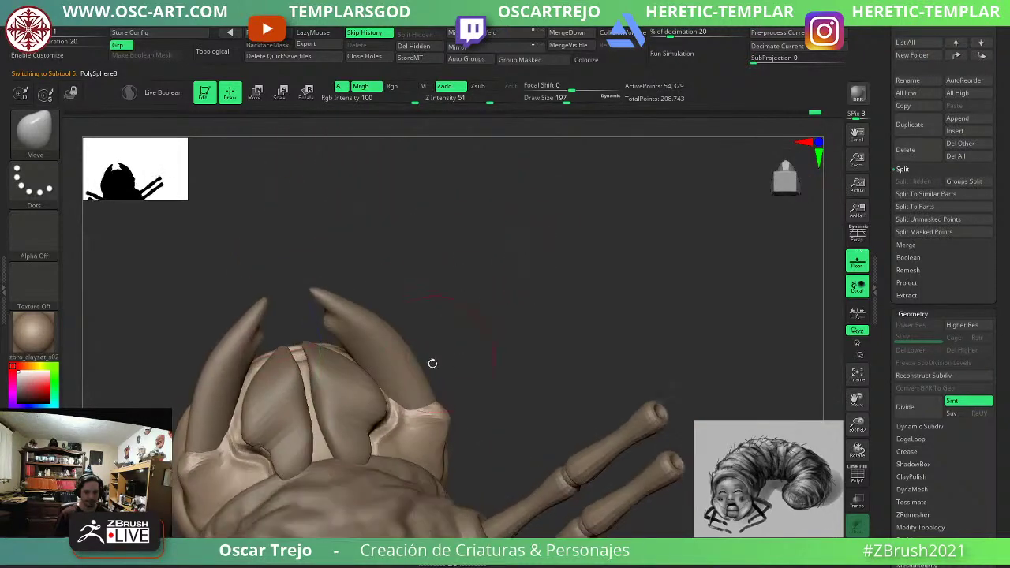
{"action": "left_click", "coordinate": [352, 459], "text": "alt"}
{"action": "left_click_drag", "start_coordinate": [564, 313], "coordinate": [489, 319]}
{"action": "key", "text": "s"}
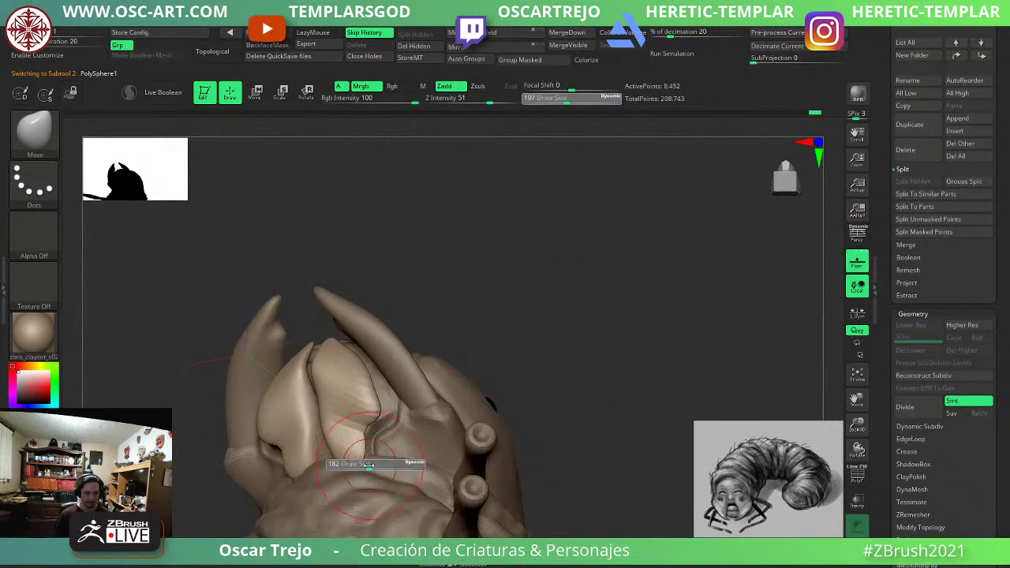
{"action": "left_click_drag", "start_coordinate": [370, 464], "coordinate": [363, 464]}
{"action": "mouse_move", "coordinate": [359, 464]}
{"action": "left_mouse_down"}
{"action": "mouse_move", "coordinate": [347, 453]}
{"action": "mouse_move", "coordinate": [366, 455]}
{"action": "left_mouse_up"}
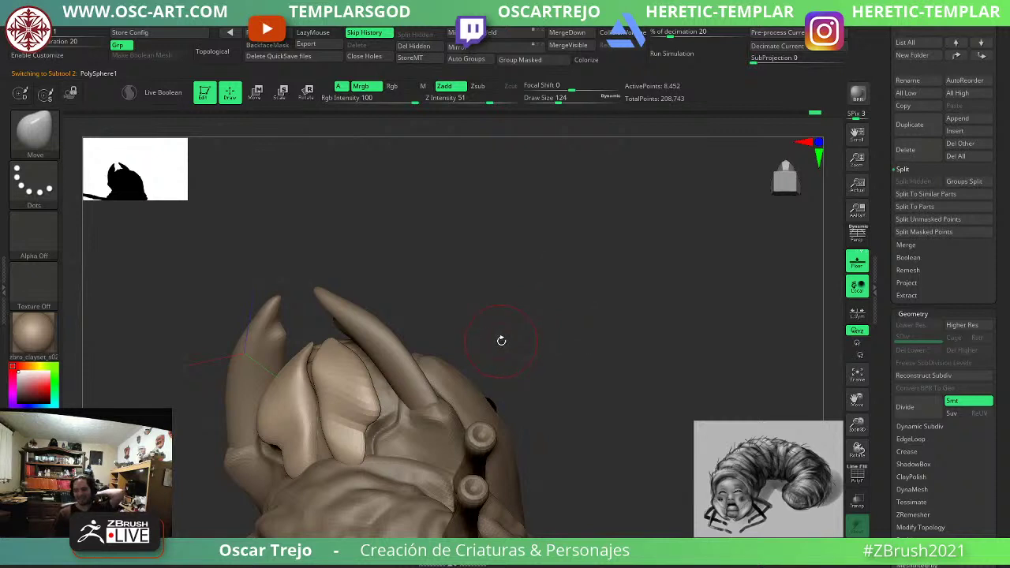
Refine how the inner mandibles' bases sit against the neck from below and the side, using draw sizes 223 and 128.
{"action": "left_click_drag", "start_coordinate": [501, 340], "coordinate": [467, 392]}
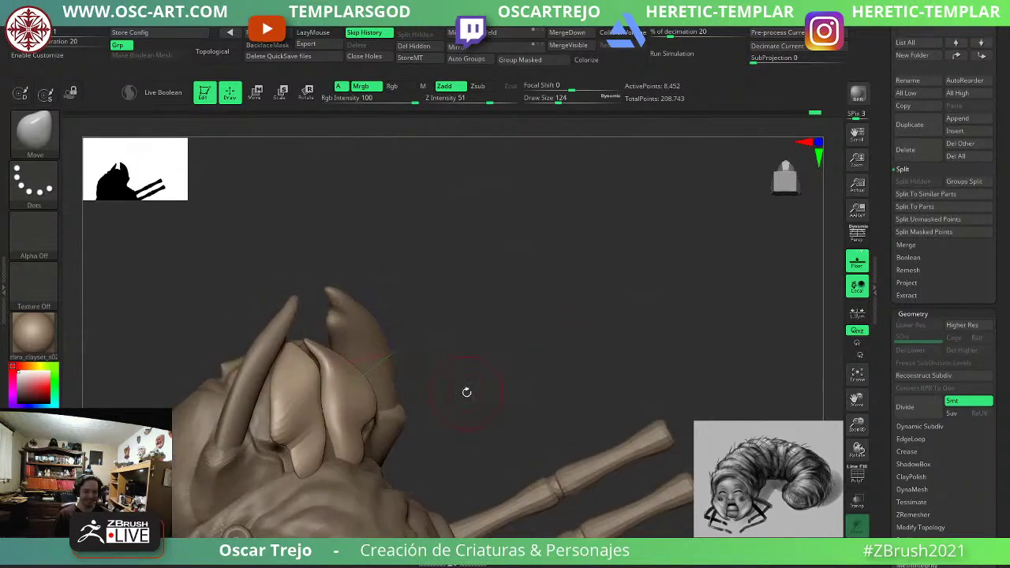
{"action": "key", "text": "s"}
{"action": "left_click_drag", "start_coordinate": [323, 447], "coordinate": [334, 446]}
{"action": "left_click_drag", "start_coordinate": [469, 363], "coordinate": [548, 336]}
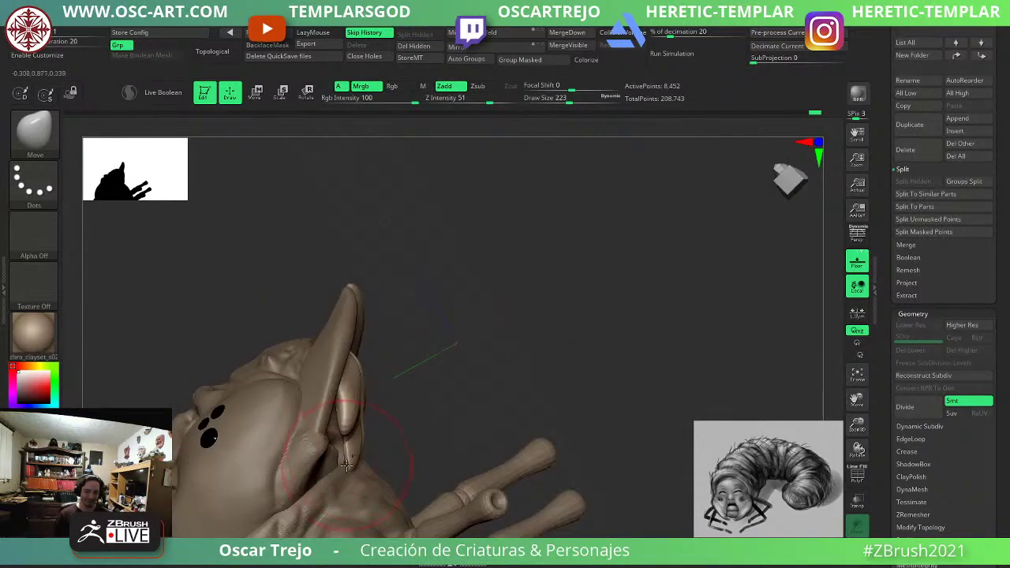
{"action": "left_click_drag", "start_coordinate": [509, 394], "coordinate": [431, 402]}
{"action": "key", "text": "s"}
{"action": "key", "text": "s"}
{"action": "mouse_move", "coordinate": [400, 449]}
{"action": "left_mouse_down"}
{"action": "mouse_move", "coordinate": [388, 450]}
{"action": "mouse_move", "coordinate": [387, 464]}
{"action": "left_mouse_up"}
Select the Grub_v002 body and build up its neck edge beneath the mandibles with ClayBuildup at draw size 68.
{"action": "left_click", "coordinate": [416, 464], "text": "alt"}
{"action": "left_click_drag", "start_coordinate": [552, 387], "coordinate": [467, 434]}
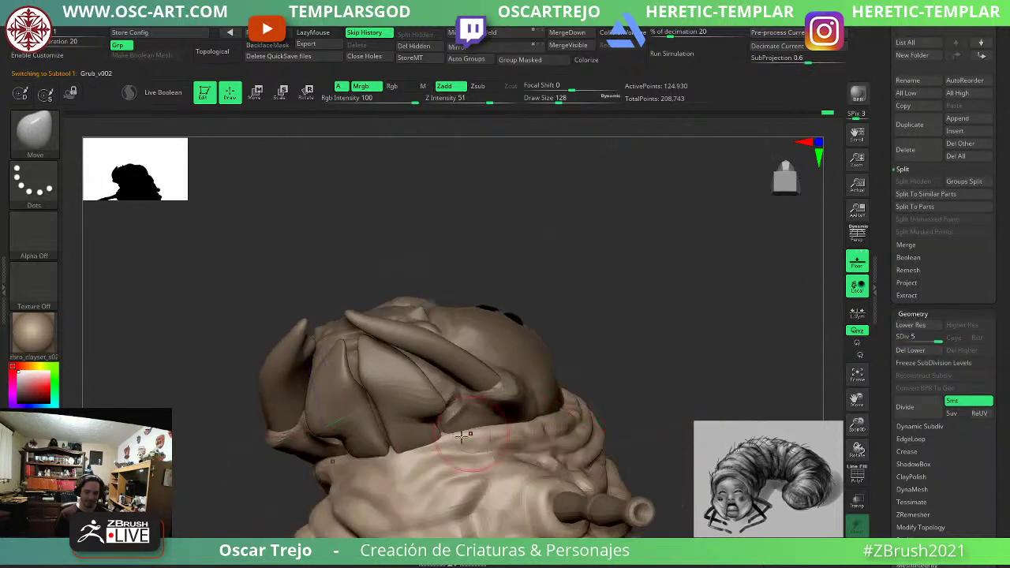
{"action": "key", "text": "b"}
{"action": "key", "text": "c"}
{"action": "key", "text": "b"}
{"action": "key", "text": "s"}
{"action": "left_click", "coordinate": [417, 456]}
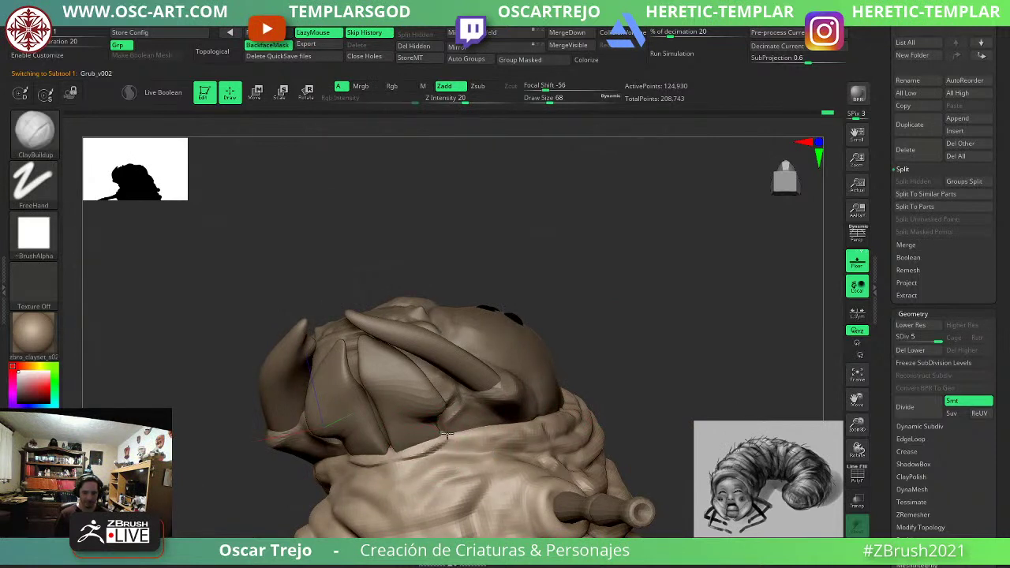
{"action": "left_click_drag", "start_coordinate": [447, 435], "coordinate": [479, 427]}
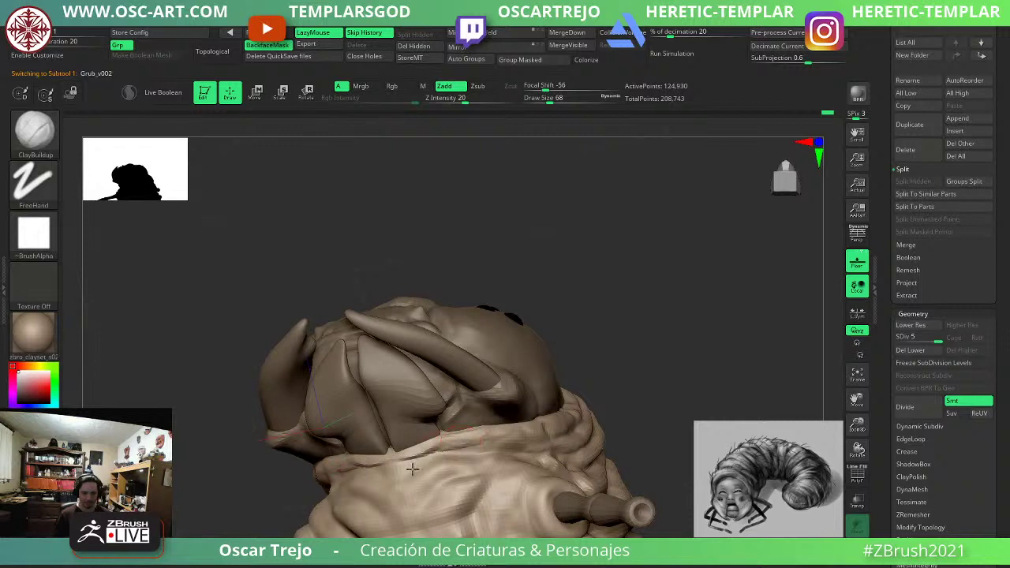
Carve wrinkles into the body's underside below the neck with DamStandard at draw size 68.
{"action": "key", "text": "b"}
{"action": "key", "text": "d"}
{"action": "key", "text": "s"}
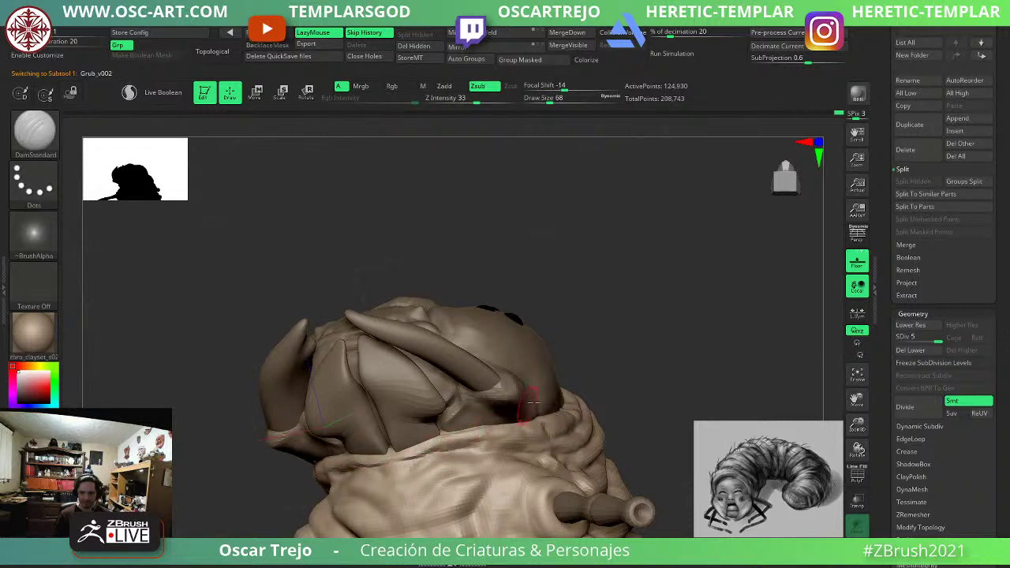
{"action": "right_click_drag", "start_coordinate": [529, 403], "coordinate": [582, 293]}
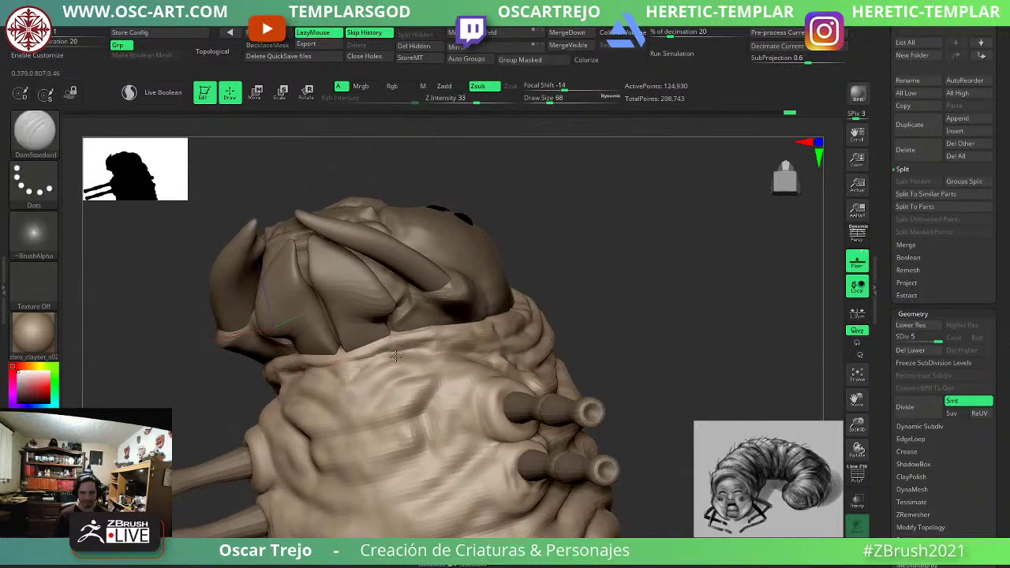
{"action": "left_click_drag", "start_coordinate": [434, 382], "coordinate": [361, 433]}
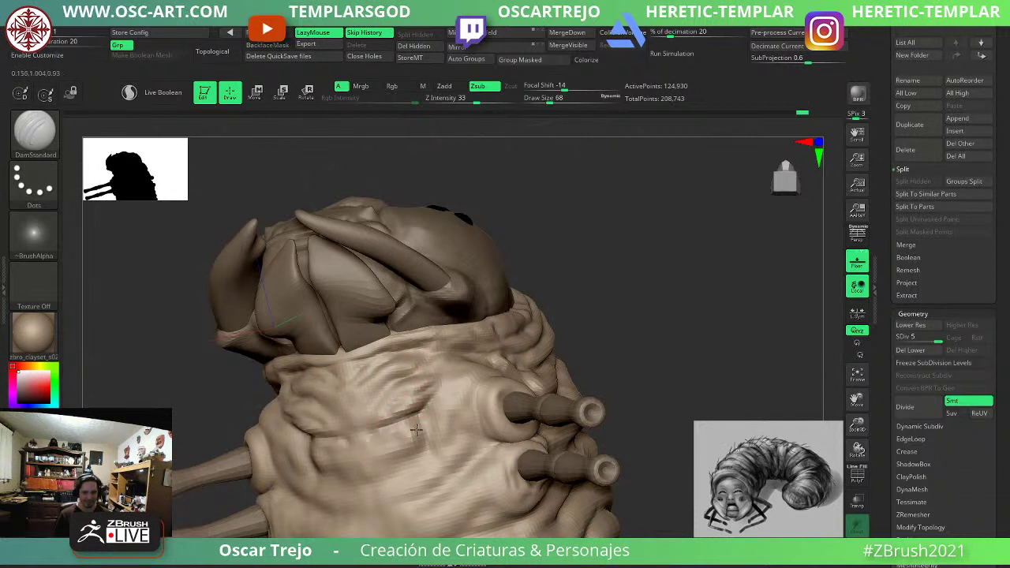
{"action": "mouse_move", "coordinate": [420, 423]}
{"action": "left_mouse_down"}
{"action": "mouse_move", "coordinate": [393, 460]}
{"action": "mouse_move", "coordinate": [403, 496]}
{"action": "mouse_move", "coordinate": [386, 511]}
{"action": "left_mouse_up"}
Deepen the folds between the throat and the front leg with the DamStandard brush.
{"action": "mouse_move", "coordinate": [616, 328]}
{"action": "left_mouse_down"}
{"action": "mouse_move", "coordinate": [634, 341]}
{"action": "mouse_move", "coordinate": [633, 367]}
{"action": "left_mouse_up"}
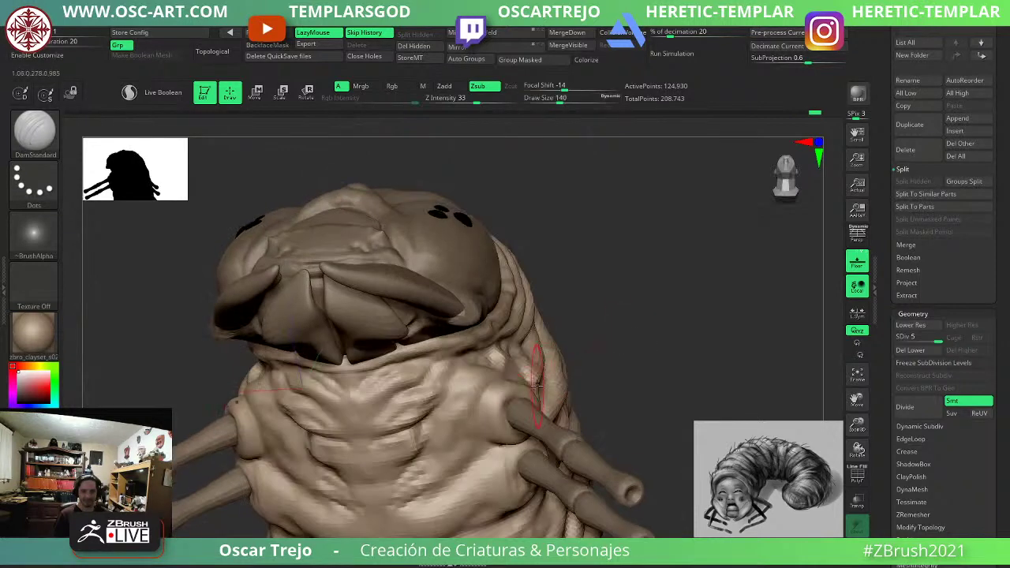
{"action": "left_click_drag", "start_coordinate": [571, 352], "coordinate": [570, 399]}
{"action": "key", "text": "s"}
{"action": "left_click_drag", "start_coordinate": [465, 402], "coordinate": [470, 402]}
{"action": "key", "text": "s"}
{"action": "mouse_move", "coordinate": [457, 411]}
{"action": "left_mouse_down"}
{"action": "mouse_move", "coordinate": [434, 412]}
{"action": "mouse_move", "coordinate": [454, 429]}
{"action": "mouse_move", "coordinate": [442, 432]}
{"action": "left_mouse_up"}
Build up the skin folds on the chest beside the front leg with ClayBuildup at draw size 94, smoothing them.
{"action": "key", "text": "s"}
{"action": "key", "text": "b"}
{"action": "key", "text": "c"}
{"action": "key", "text": "b"}
{"action": "key", "text": "s"}
{"action": "left_click_drag", "start_coordinate": [463, 418], "coordinate": [447, 437]}
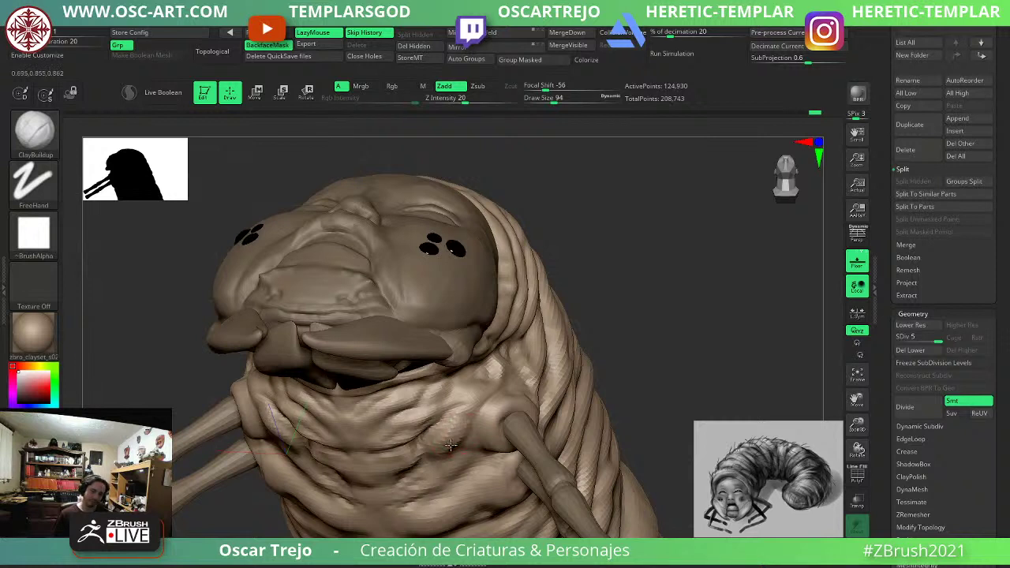
{"action": "key", "text": "shift"}
{"action": "left_click_drag", "start_coordinate": [477, 453], "coordinate": [439, 475]}
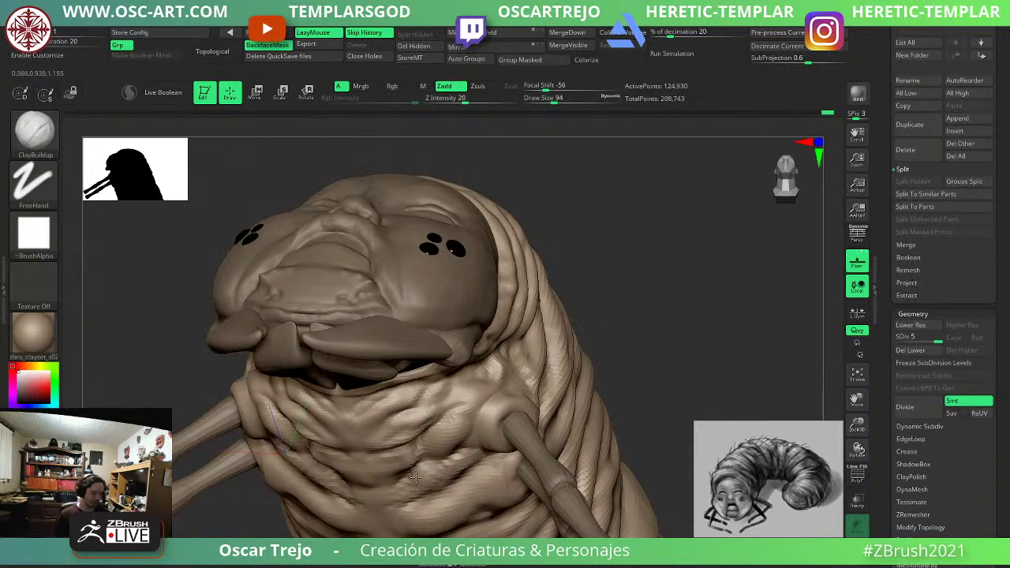
{"action": "key", "text": "shift"}
Carve creases into the body's side above and behind the legs with DamStandard at draw size 94.
{"action": "mouse_move", "coordinate": [704, 356]}
{"action": "left_mouse_down", "text": "alt"}
{"action": "mouse_move", "coordinate": [667, 329]}
{"action": "mouse_move", "coordinate": [602, 402]}
{"action": "left_mouse_up", "text": "alt"}
{"action": "mouse_move", "coordinate": [359, 499]}
{"action": "left_mouse_down"}
{"action": "mouse_move", "coordinate": [323, 464]}
{"action": "mouse_move", "coordinate": [544, 387]}
{"action": "left_mouse_up"}
{"action": "left_click_drag", "start_coordinate": [618, 482], "coordinate": [570, 480]}
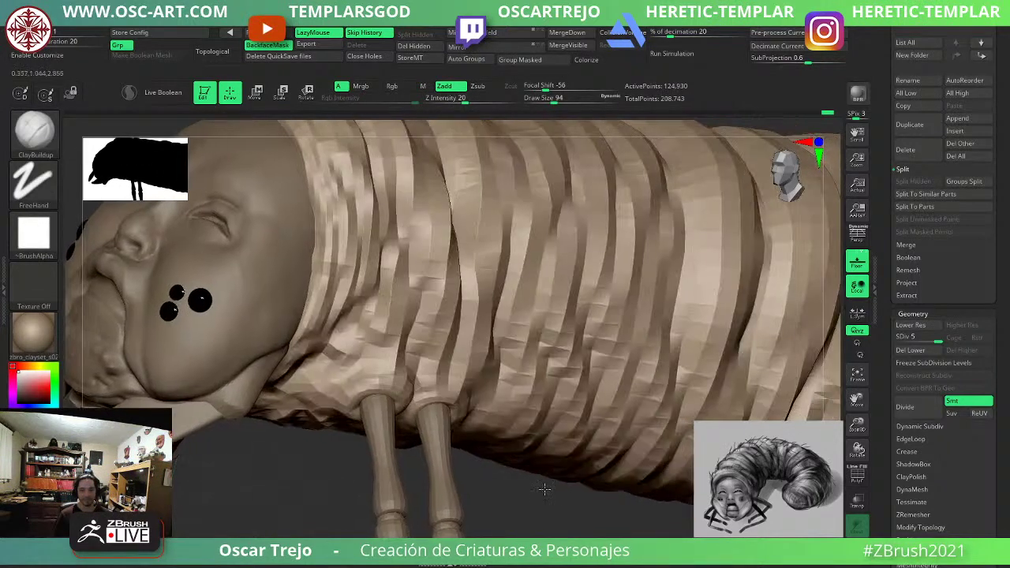
{"action": "key", "text": "b"}
{"action": "key", "text": "d"}
{"action": "key", "text": "s"}
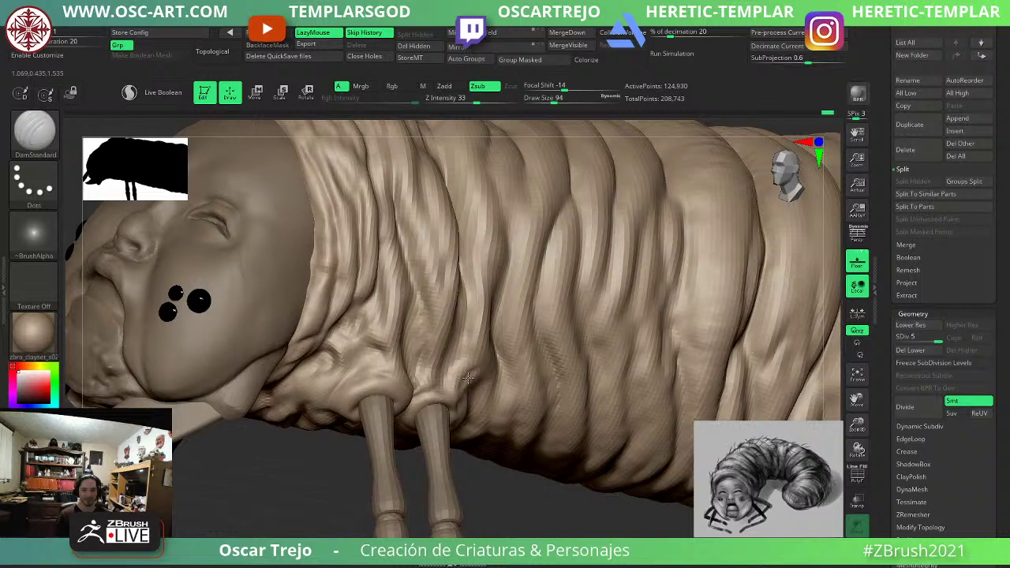
{"action": "left_click_drag", "start_coordinate": [461, 355], "coordinate": [466, 272]}
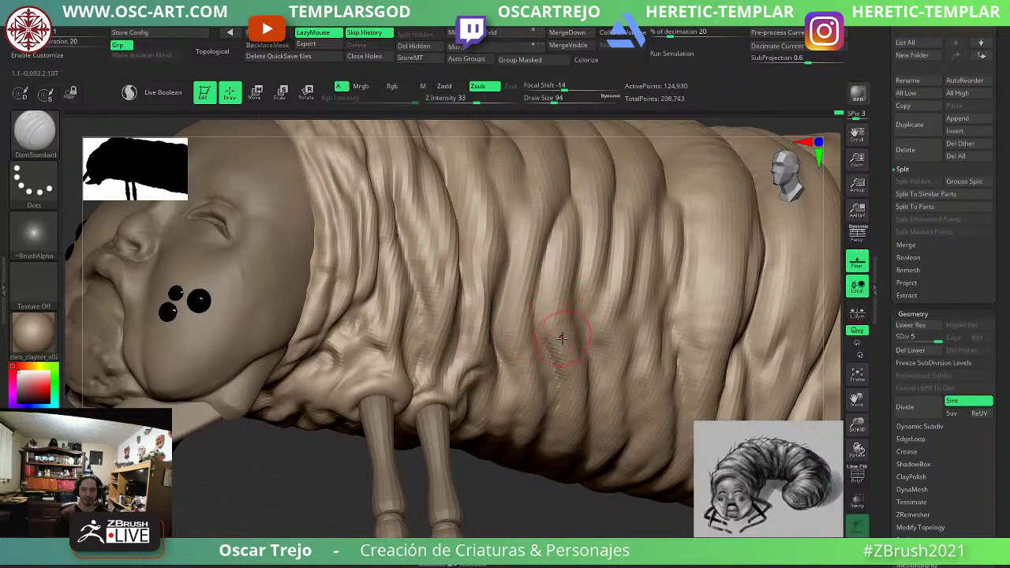
Inspect the whole body at its lower subdivision levels and return to level 5.
{"action": "key", "text": "f"}
{"action": "key", "text": "shift+f"}
{"action": "key", "text": "shift+f"}
{"action": "key", "text": "shift+d"}
{"action": "key", "text": "shift+d"}
{"action": "key", "text": "shift+d"}
{"action": "key", "text": "shift+d"}
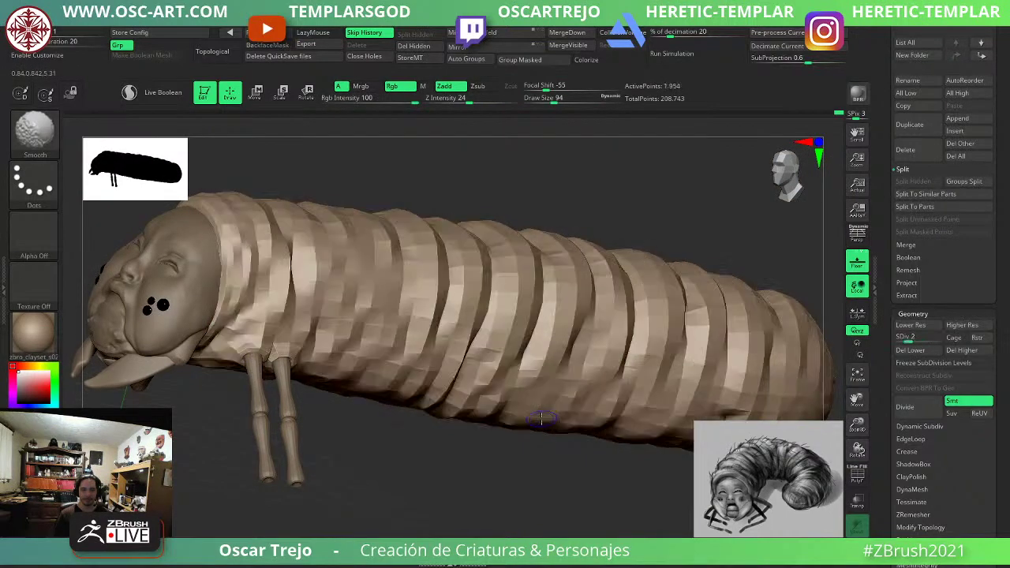
{"action": "key", "text": "d"}
{"action": "key", "text": "d"}
{"action": "key", "text": "d"}
{"action": "key", "text": "d"}
Select the head and carve a small crease around a bump on the lower cheek with DamStandard at draw size 59.
{"action": "left_click", "coordinate": [181, 318], "text": "alt"}
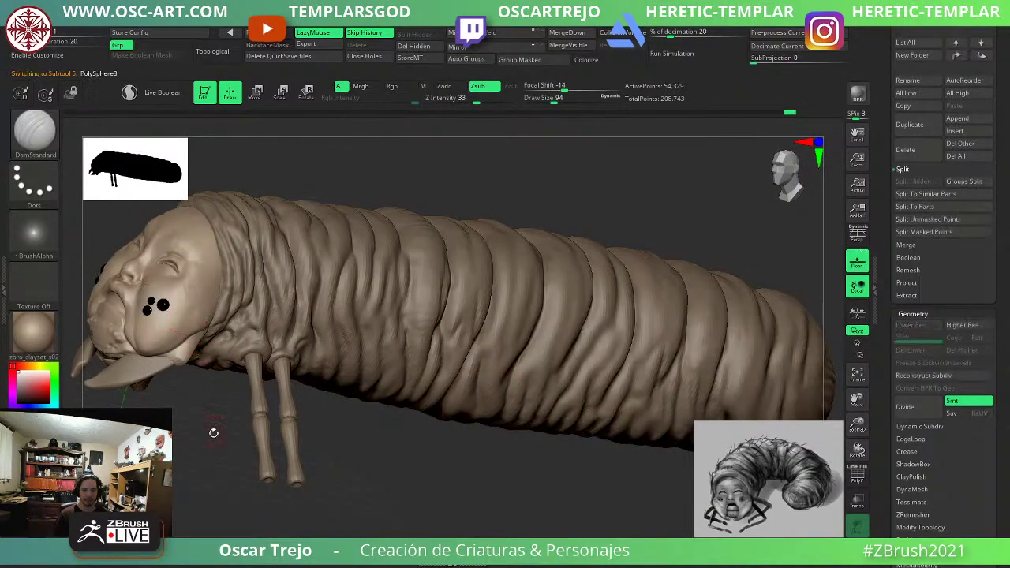
{"action": "left_click_drag", "start_coordinate": [214, 431], "coordinate": [189, 481]}
{"action": "key", "text": "s"}
{"action": "mouse_move", "coordinate": [262, 369]}
{"action": "left_mouse_down"}
{"action": "mouse_move", "coordinate": [253, 373]}
{"action": "mouse_move", "coordinate": [277, 379]}
{"action": "left_mouse_up"}
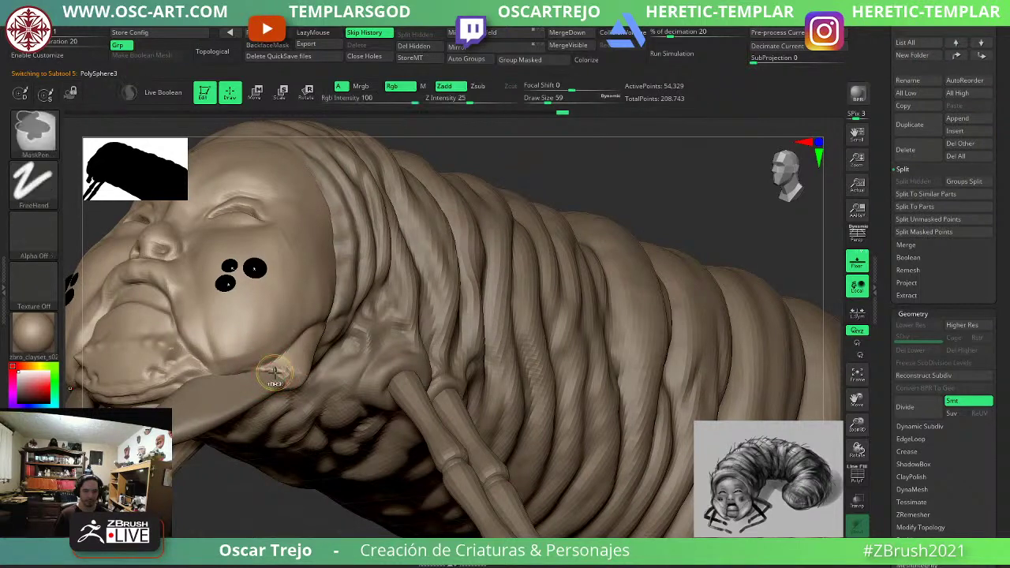
{"action": "key", "text": "f"}
{"action": "left_click_drag", "start_coordinate": [173, 451], "coordinate": [210, 449]}
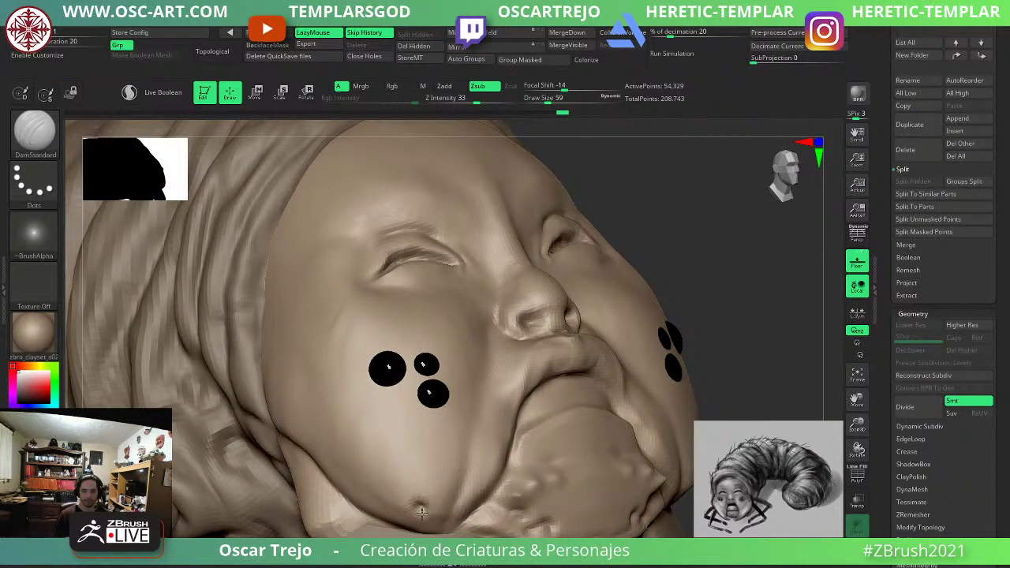
{"action": "left_click_drag", "start_coordinate": [397, 509], "coordinate": [412, 509]}
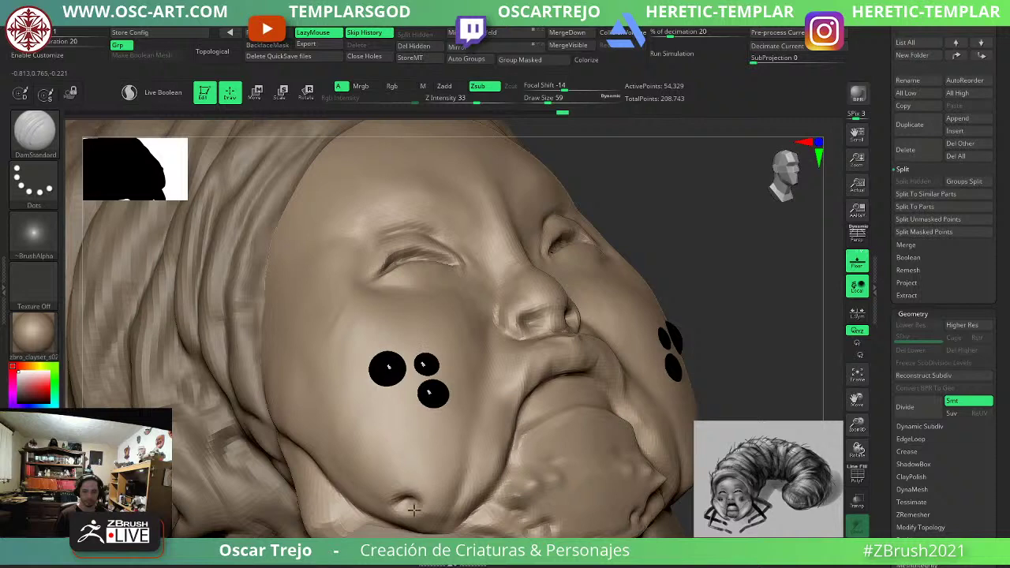
{"action": "key", "text": "f"}
{"action": "left_click_drag", "start_coordinate": [636, 509], "coordinate": [522, 501]}
{"action": "mouse_move", "coordinate": [622, 298]}
{"action": "left_mouse_down"}
{"action": "mouse_move", "coordinate": [570, 295]}
{"action": "mouse_move", "coordinate": [645, 338]}
{"action": "mouse_move", "coordinate": [625, 350]}
{"action": "left_mouse_up"}
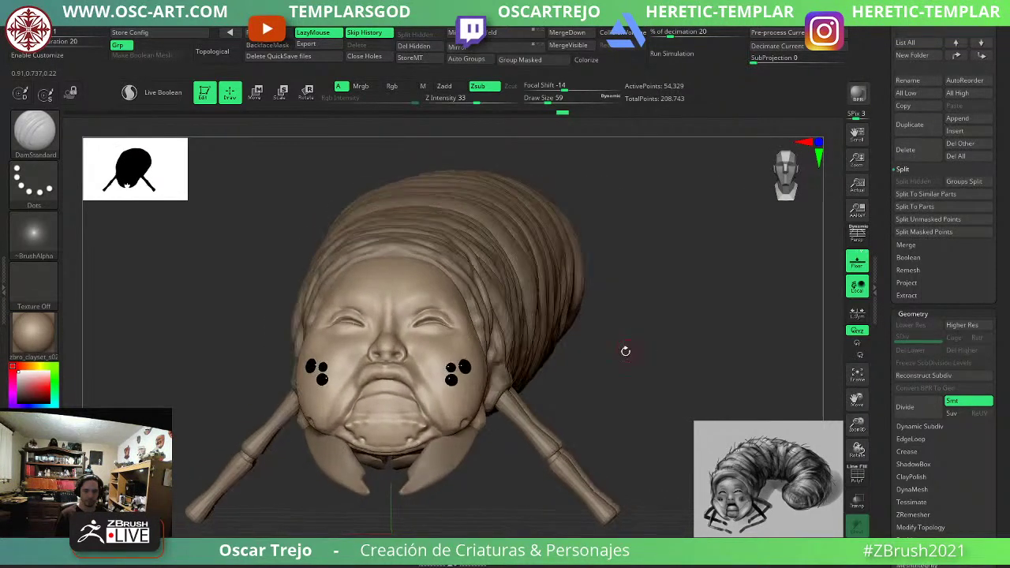
Adjust the head's lower cheeks with the Move brush at draw size 172, and select the small black eyes.
{"action": "key", "text": "b"}
{"action": "key", "text": "m"}
{"action": "key", "text": "v"}
{"action": "left_click_drag", "start_coordinate": [422, 419], "coordinate": [411, 417]}
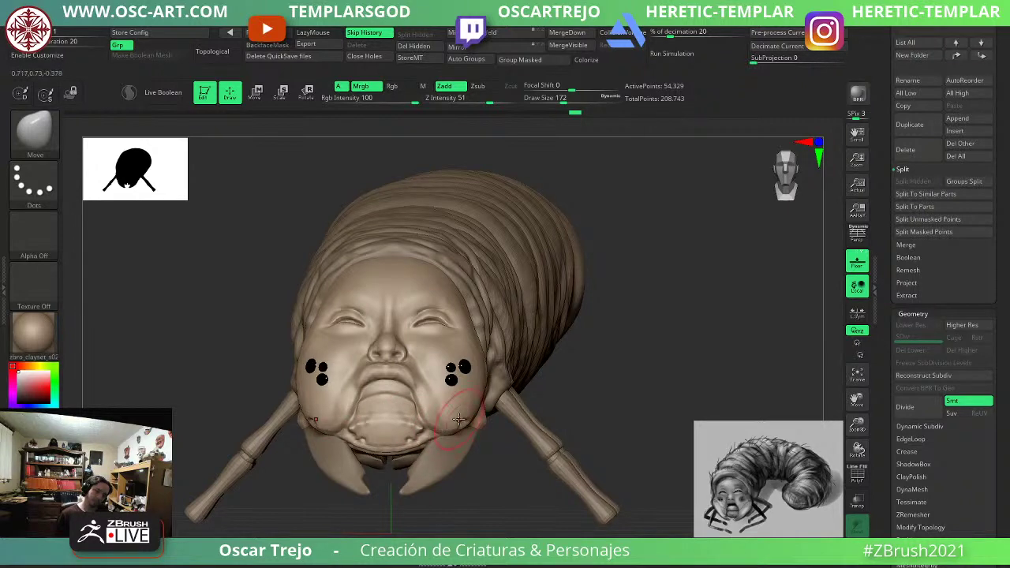
{"action": "left_click_drag", "start_coordinate": [523, 471], "coordinate": [540, 352]}
{"action": "left_click", "coordinate": [448, 371], "text": "alt"}
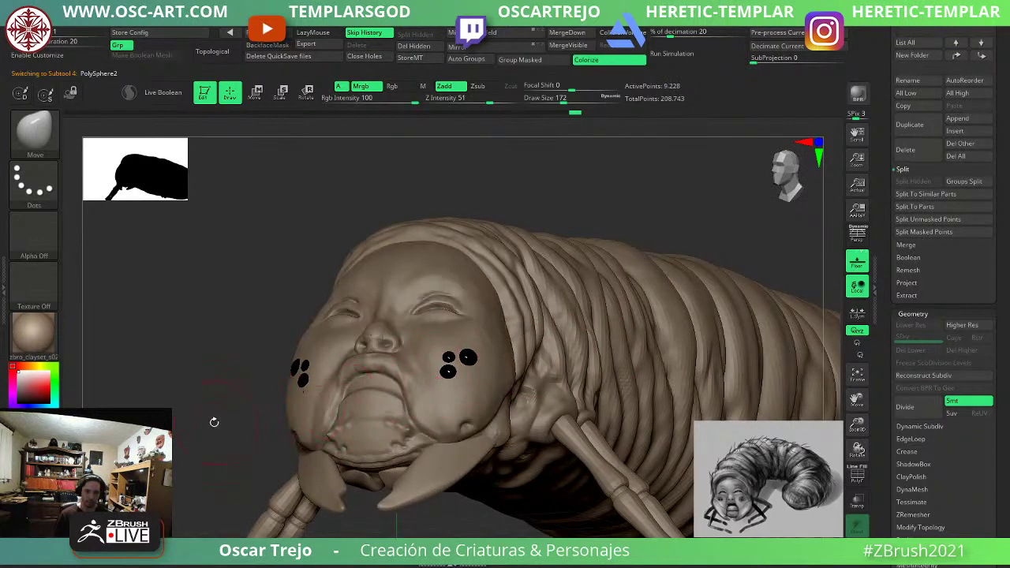
Auto-group the small black eyes and duplicate the outer one down onto the lower cheek with the Transpose gizmo.
{"action": "left_click_drag", "start_coordinate": [214, 422], "coordinate": [264, 407]}
{"action": "key", "text": "shift+f"}
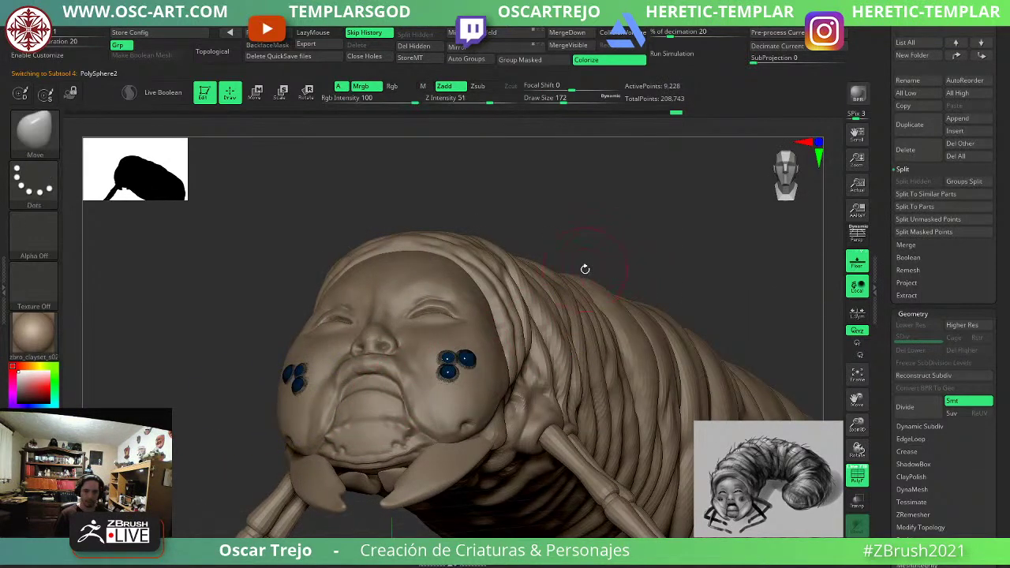
{"action": "left_click", "coordinate": [465, 60]}
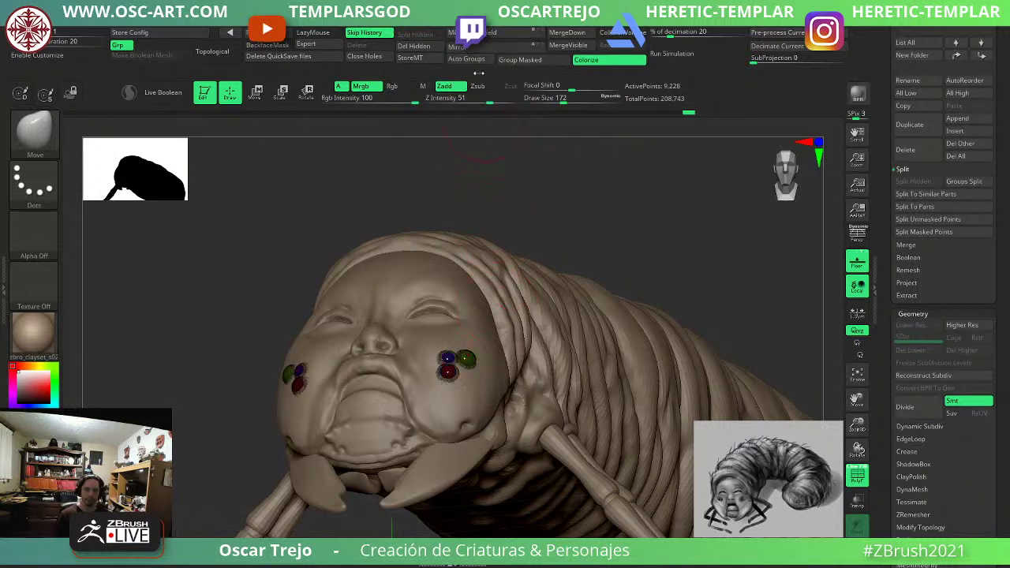
{"action": "key", "text": "w"}
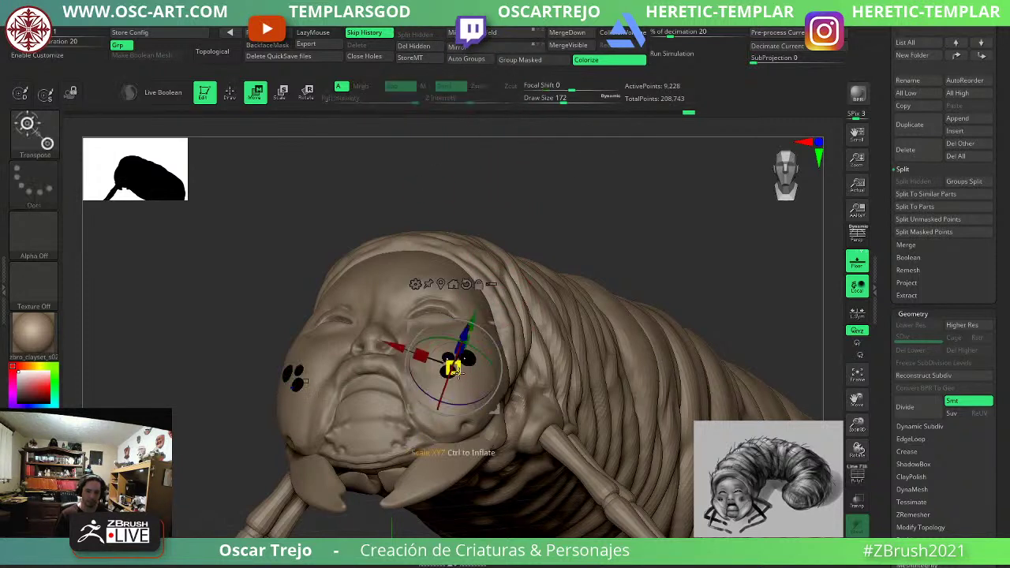
{"action": "left_click", "coordinate": [471, 361], "text": "alt"}
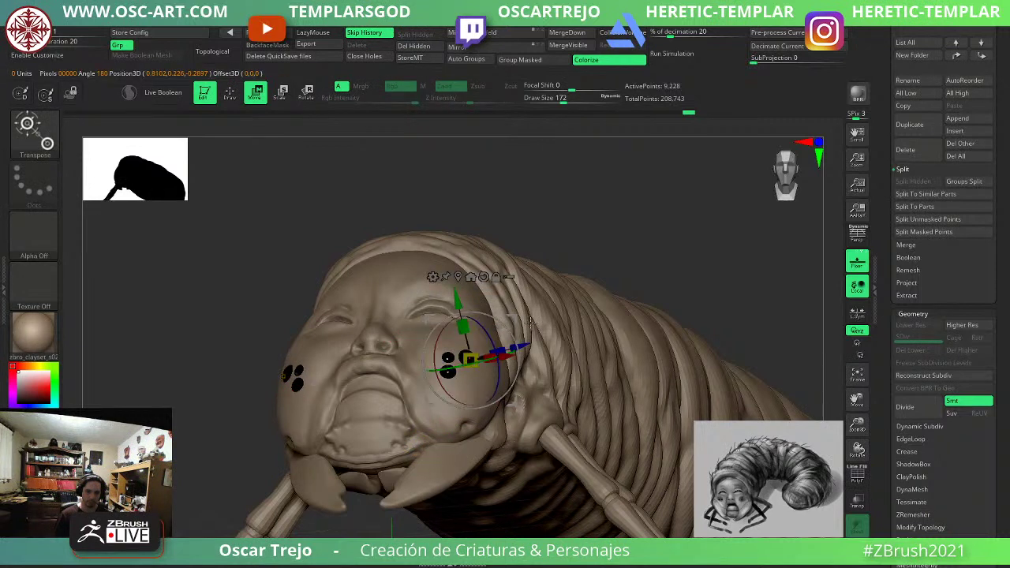
{"action": "left_click_drag", "start_coordinate": [514, 318], "coordinate": [512, 379]}
{"action": "key", "text": "ctrl+z"}
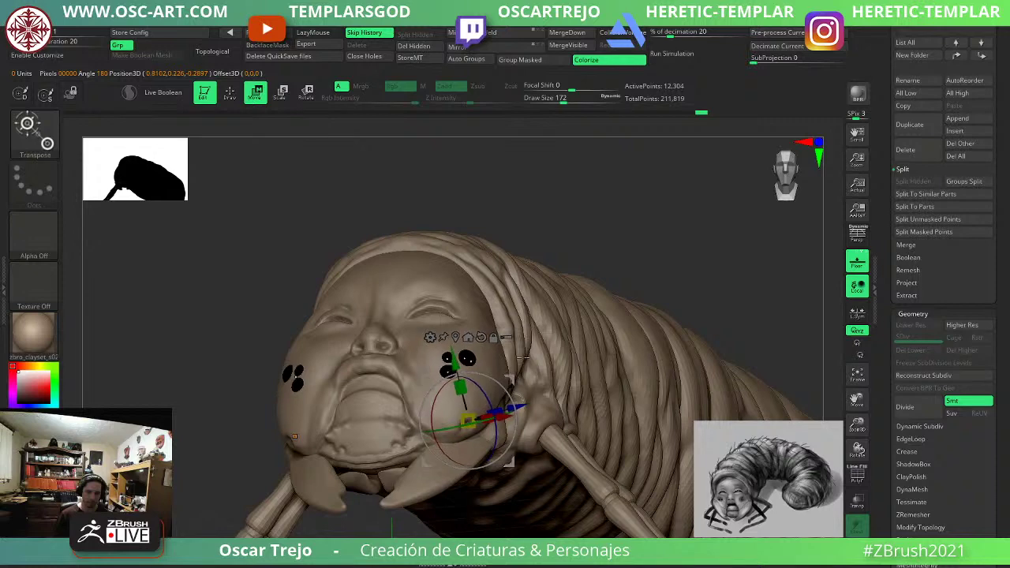
Move the copied black eye into the bump on the lower cheek, checking its depth from several angles, and return to sculpting.
{"action": "left_click_drag", "start_coordinate": [651, 253], "coordinate": [670, 275]}
{"action": "left_click_drag", "start_coordinate": [511, 379], "coordinate": [519, 387]}
{"action": "left_click_drag", "start_coordinate": [569, 365], "coordinate": [608, 366]}
{"action": "left_click_drag", "start_coordinate": [520, 386], "coordinate": [527, 383]}
{"action": "left_click_drag", "start_coordinate": [553, 431], "coordinate": [546, 430]}
{"action": "left_click_drag", "start_coordinate": [657, 369], "coordinate": [598, 366]}
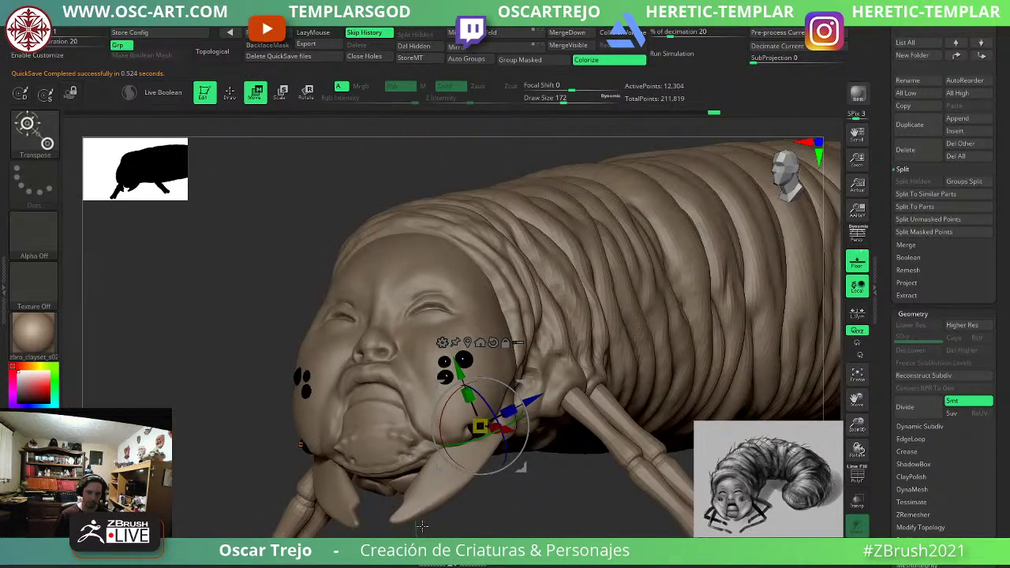
{"action": "left_click_drag", "start_coordinate": [422, 526], "coordinate": [363, 529]}
{"action": "left_click_drag", "start_coordinate": [363, 473], "coordinate": [363, 523], "text": "alt"}
{"action": "left_click_drag", "start_coordinate": [522, 314], "coordinate": [494, 302]}
{"action": "left_click_drag", "start_coordinate": [185, 339], "coordinate": [264, 335]}
{"action": "left_click_drag", "start_coordinate": [502, 306], "coordinate": [483, 313]}
{"action": "key", "text": "q"}
Examine the face and its new lower eyes from the front, side and below, and select the outer mandibles with Move at draw size 140.
{"action": "mouse_move", "coordinate": [602, 292]}
{"action": "left_mouse_down", "text": "alt"}
{"action": "mouse_move", "coordinate": [512, 266]}
{"action": "mouse_move", "coordinate": [548, 315]}
{"action": "mouse_move", "coordinate": [596, 314]}
{"action": "left_mouse_up", "text": "alt"}
{"action": "mouse_move", "coordinate": [660, 347]}
{"action": "left_mouse_down"}
{"action": "mouse_move", "coordinate": [627, 349]}
{"action": "mouse_move", "coordinate": [517, 466]}
{"action": "left_mouse_up"}
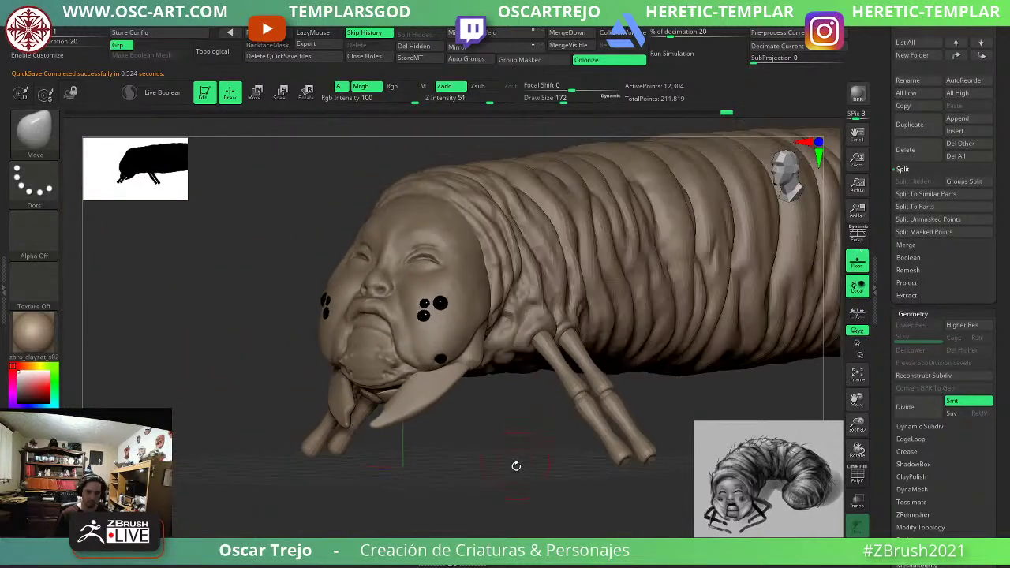
{"action": "mouse_move", "coordinate": [516, 465]}
{"action": "right_mouse_down"}
{"action": "mouse_move", "coordinate": [458, 478]}
{"action": "mouse_move", "coordinate": [475, 505]}
{"action": "mouse_move", "coordinate": [421, 492]}
{"action": "mouse_move", "coordinate": [463, 471]}
{"action": "mouse_move", "coordinate": [438, 448]}
{"action": "mouse_move", "coordinate": [449, 430]}
{"action": "right_mouse_up"}
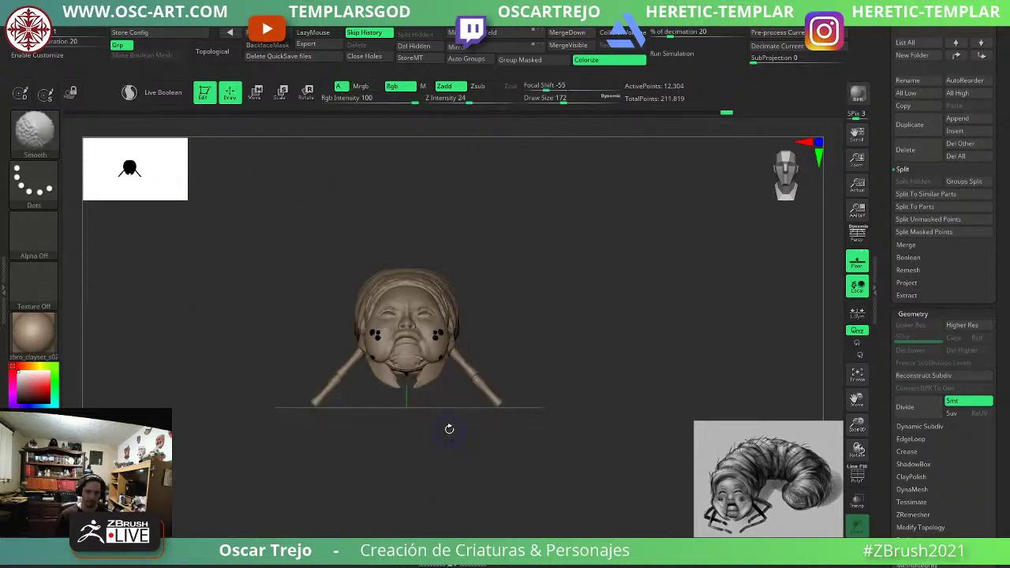
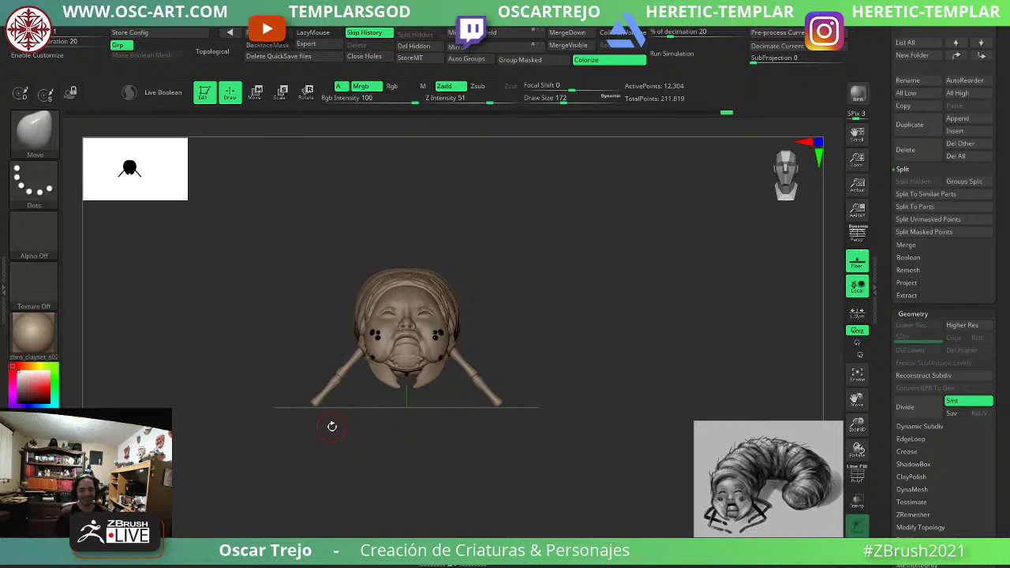
{"action": "left_click_drag", "start_coordinate": [538, 315], "coordinate": [517, 410], "text": "alt"}
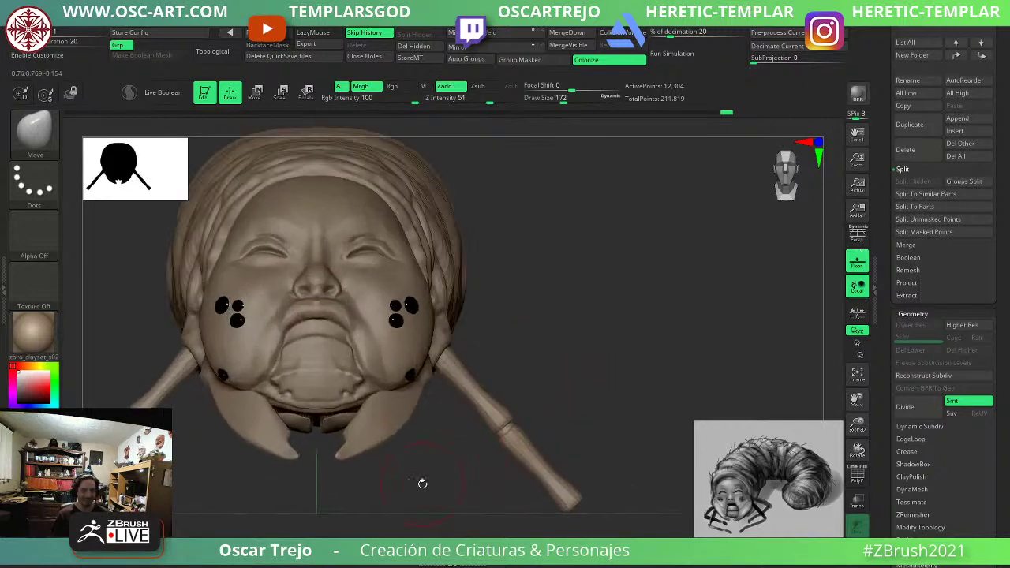
{"action": "left_click_drag", "start_coordinate": [422, 482], "coordinate": [380, 449]}
{"action": "left_click", "coordinate": [295, 426], "text": "alt"}
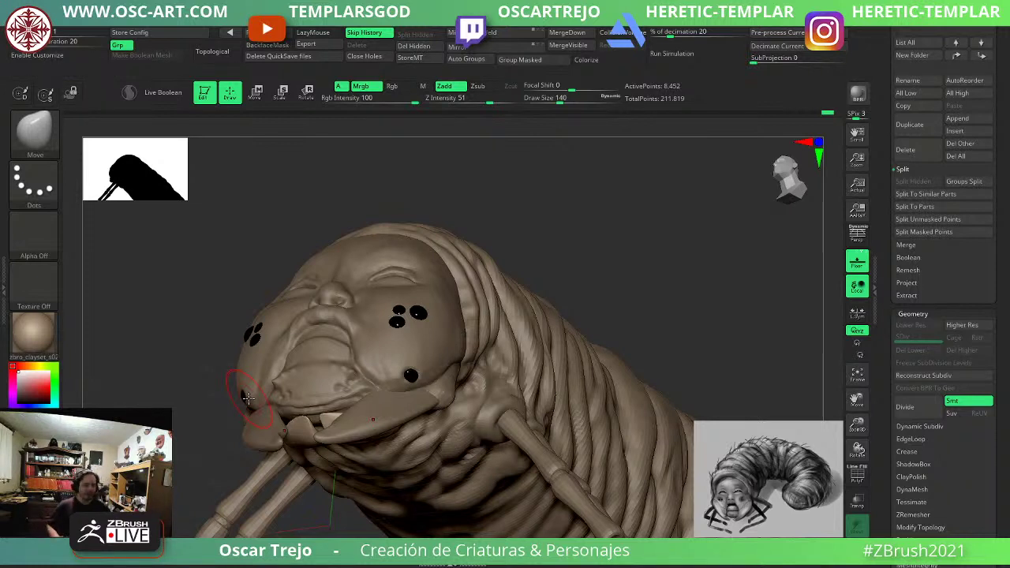
{"action": "right_click_drag", "start_coordinate": [307, 369], "coordinate": [427, 355]}
{"action": "right_click_drag", "start_coordinate": [551, 294], "coordinate": [611, 306]}
Select the head and carve a crease around the lower cheek eye with DamStandard at draw size 56.
{"action": "left_click", "coordinate": [255, 382], "text": "alt"}
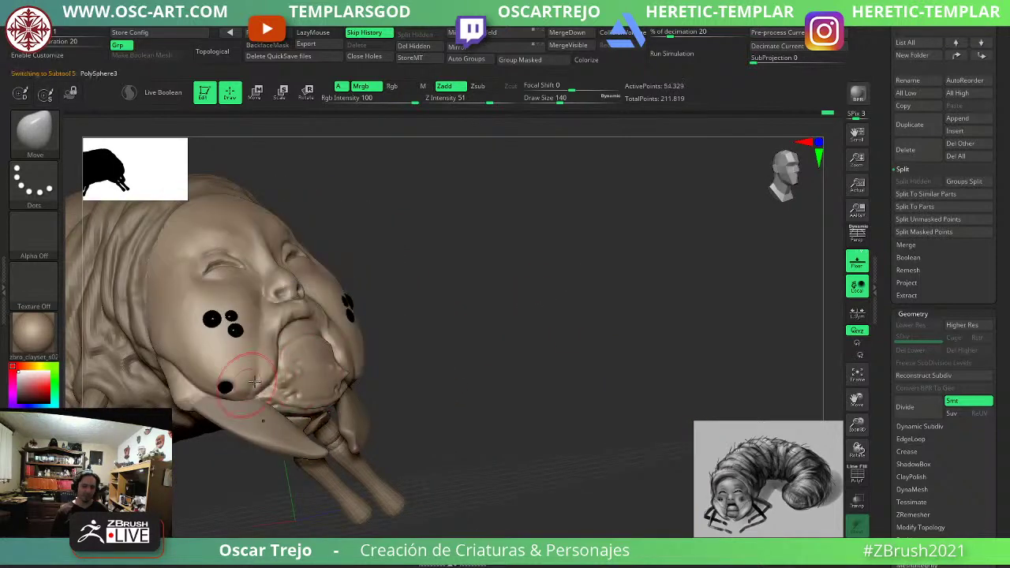
{"action": "right_click_drag", "start_coordinate": [474, 293], "coordinate": [475, 347], "text": "ctrl"}
{"action": "key", "text": "b"}
{"action": "key", "text": "d"}
{"action": "key", "text": "s"}
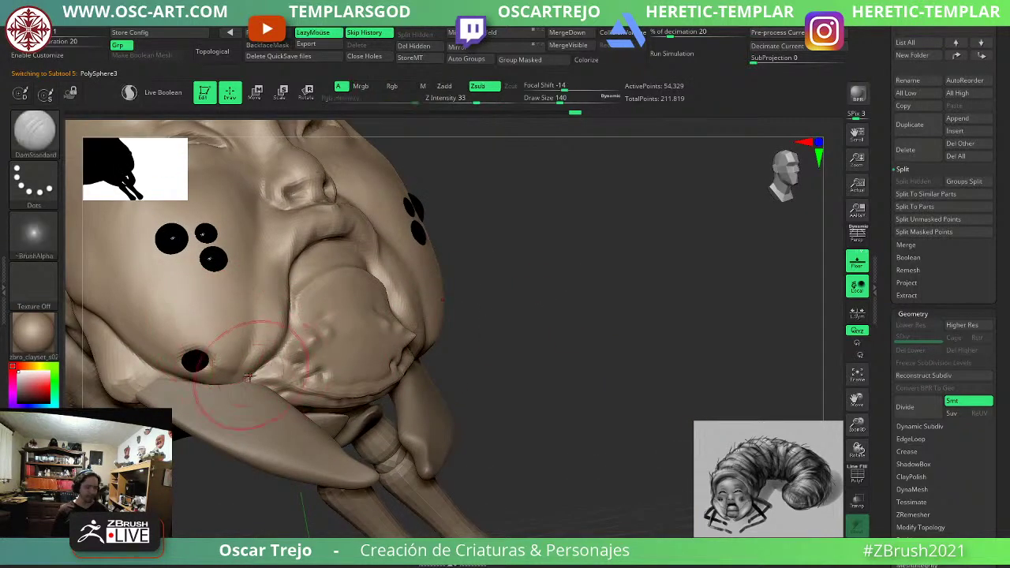
{"action": "key", "text": "s"}
{"action": "left_click_drag", "start_coordinate": [192, 361], "coordinate": [178, 357]}
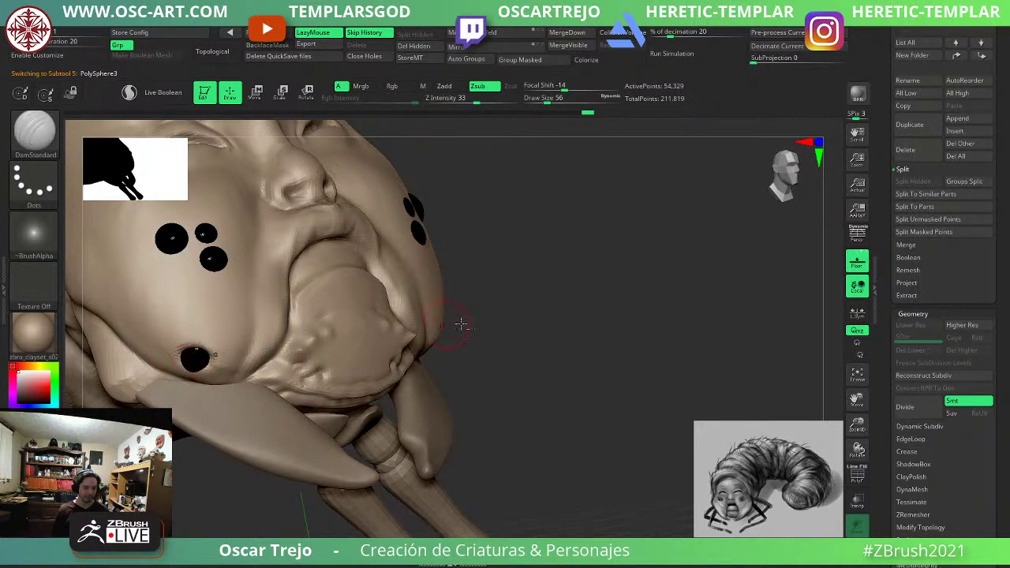
Carve the crease at the outer corner of the closed eyelids with DamStandard at draw size 44.
{"action": "mouse_move", "coordinate": [461, 324]}
{"action": "right_mouse_down", "text": "ctrl"}
{"action": "mouse_move", "coordinate": [439, 219]}
{"action": "mouse_move", "coordinate": [458, 268]}
{"action": "mouse_move", "coordinate": [503, 303]}
{"action": "mouse_move", "coordinate": [501, 324]}
{"action": "mouse_move", "coordinate": [560, 263]}
{"action": "mouse_move", "coordinate": [545, 294]}
{"action": "right_mouse_up", "text": "ctrl"}
{"action": "mouse_move", "coordinate": [535, 188]}
{"action": "right_mouse_down", "text": "alt"}
{"action": "mouse_move", "coordinate": [557, 221]}
{"action": "mouse_move", "coordinate": [545, 269]}
{"action": "right_mouse_up", "text": "alt"}
{"action": "key", "text": "["}
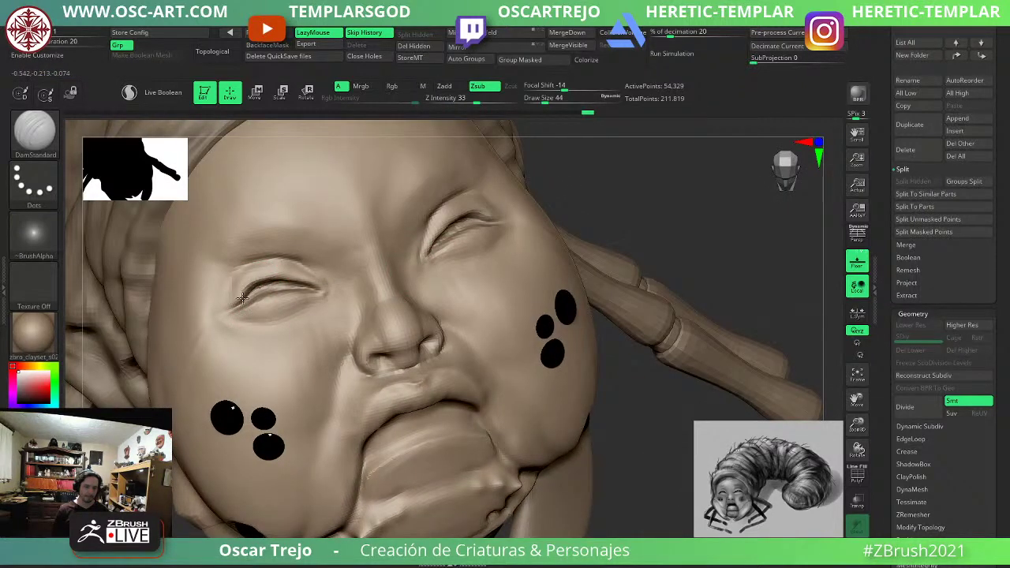
{"action": "left_click_drag", "start_coordinate": [242, 298], "coordinate": [233, 309]}
Insert a PolySphere from IMM Primitives into the eye openings and split the spheres into their own subtool.
{"action": "key", "text": "1"}
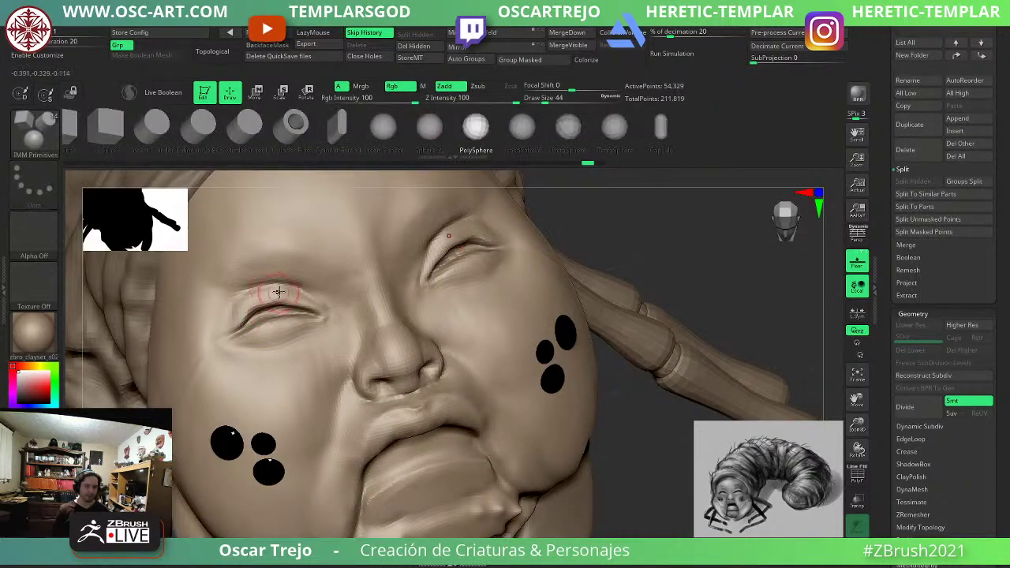
{"action": "left_click_drag", "start_coordinate": [272, 322], "coordinate": [273, 330]}
{"action": "left_click", "coordinate": [272, 311], "text": "ctrl+shift"}
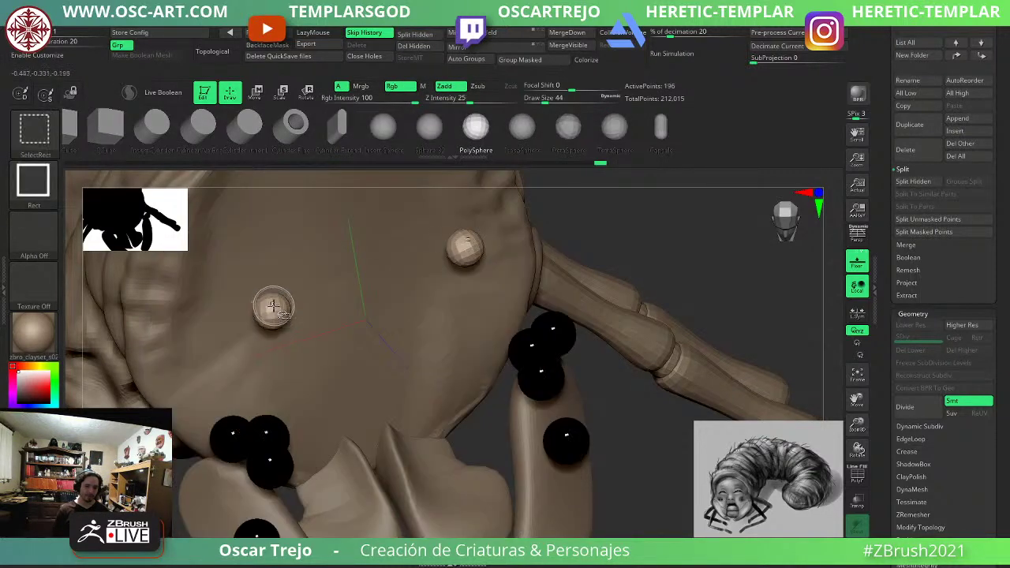
{"action": "left_click", "coordinate": [431, 33]}
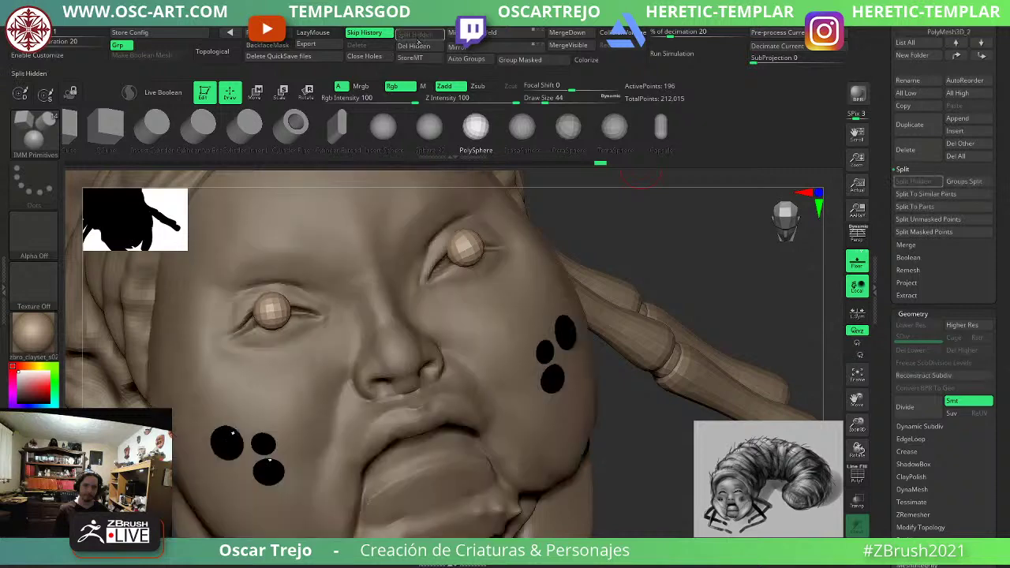
Push the new eyeballs back into the sockets with the Move brush at draw size 112.
{"action": "left_click_drag", "start_coordinate": [640, 227], "coordinate": [691, 226]}
{"action": "key", "text": "2"}
{"action": "key", "text": "s"}
{"action": "left_click_drag", "start_coordinate": [309, 295], "coordinate": [320, 295]}
{"action": "left_click_drag", "start_coordinate": [520, 248], "coordinate": [299, 278]}
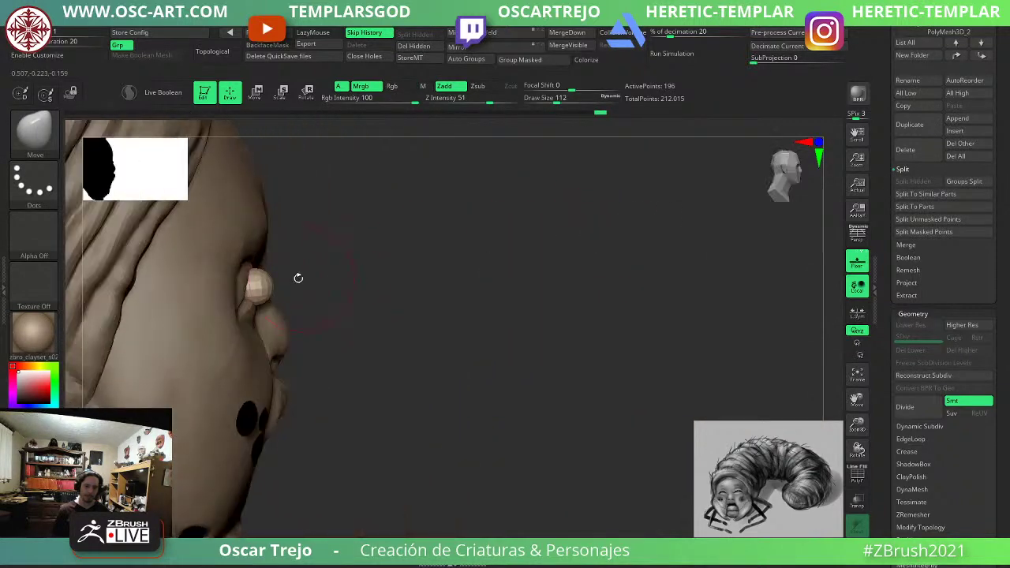
{"action": "left_click_drag", "start_coordinate": [612, 234], "coordinate": [475, 262]}
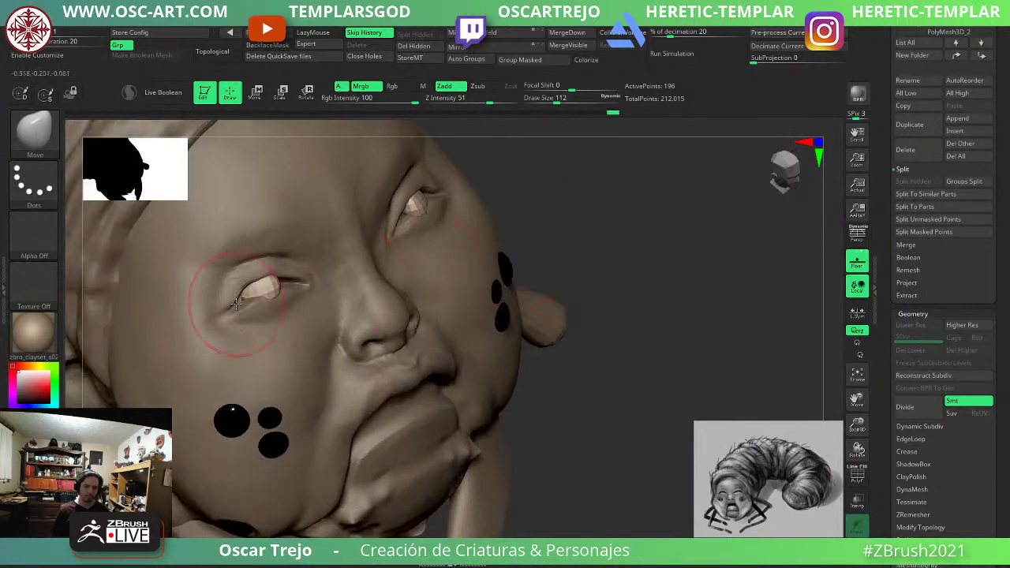
Shape the eyeballs to fit the eyelid openings with the Move brush at draw size 90.
{"action": "key", "text": "s"}
{"action": "left_click_drag", "start_coordinate": [250, 303], "coordinate": [246, 303]}
{"action": "left_click_drag", "start_coordinate": [602, 208], "coordinate": [505, 229]}
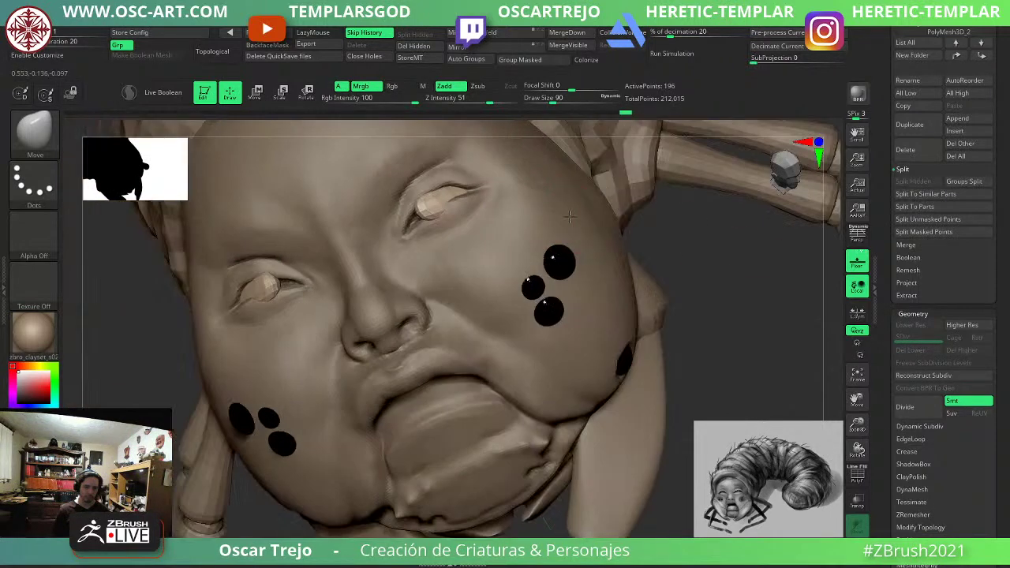
{"action": "left_click_drag", "start_coordinate": [409, 229], "coordinate": [424, 215]}
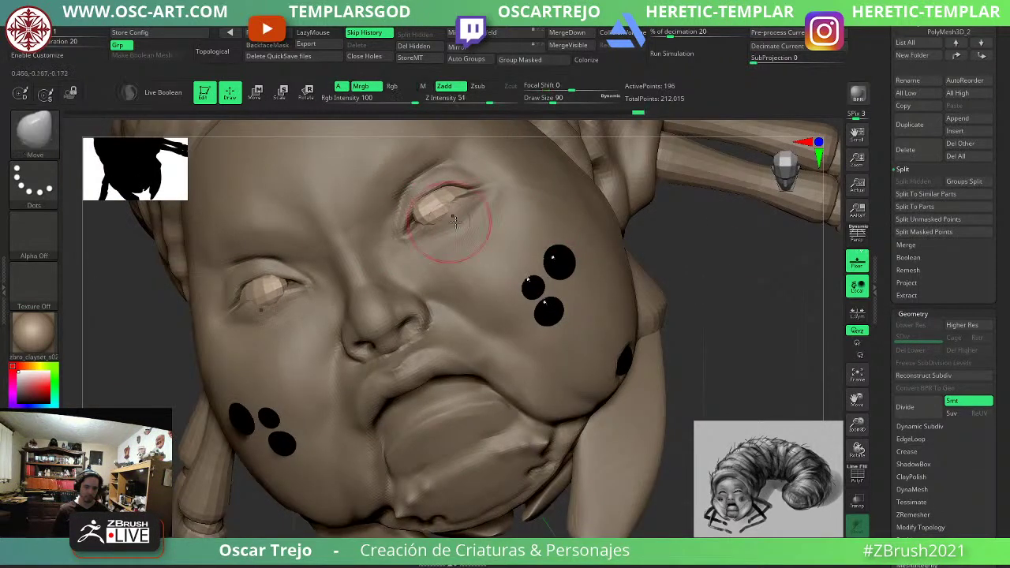
{"action": "left_click_drag", "start_coordinate": [722, 334], "coordinate": [801, 339]}
{"action": "left_click_drag", "start_coordinate": [420, 222], "coordinate": [412, 227]}
{"action": "left_click_drag", "start_coordinate": [580, 195], "coordinate": [500, 189]}
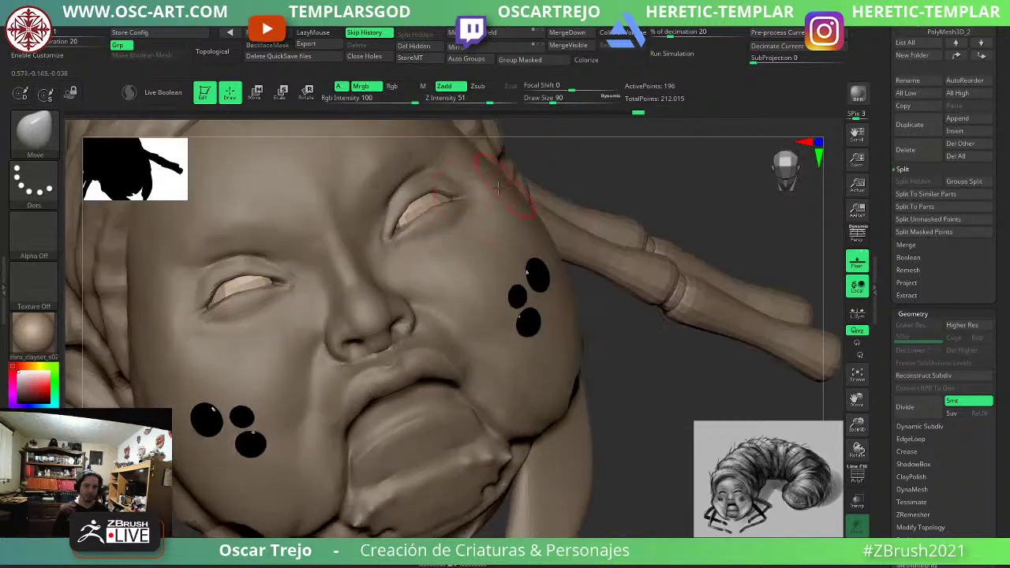
{"action": "mouse_move", "coordinate": [434, 210]}
{"action": "left_mouse_down"}
{"action": "mouse_move", "coordinate": [444, 202]}
{"action": "mouse_move", "coordinate": [431, 214]}
{"action": "left_mouse_up"}
{"action": "key", "text": "v"}
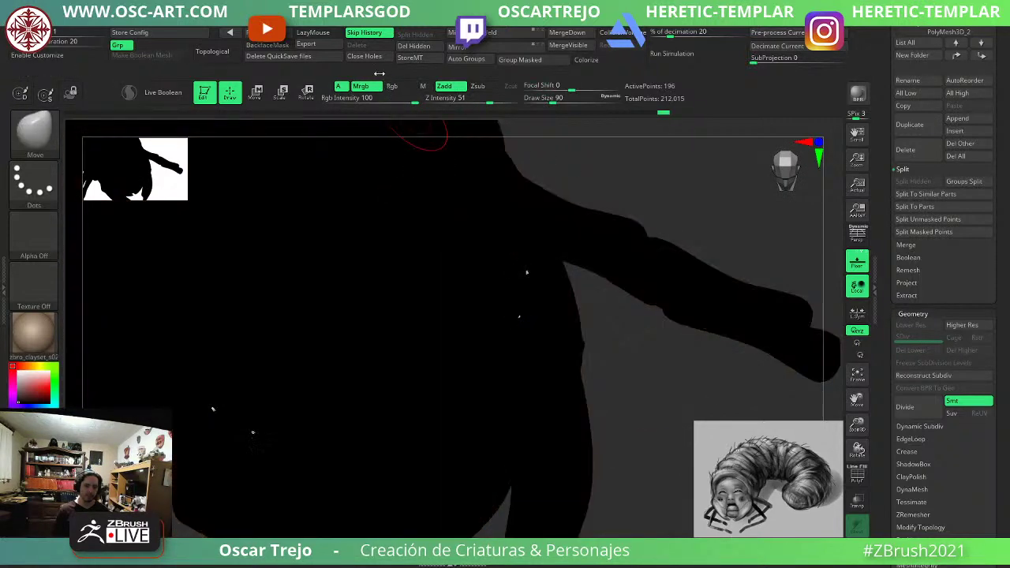
{"action": "left_click", "coordinate": [280, 33]}
{"action": "key", "text": "v"}
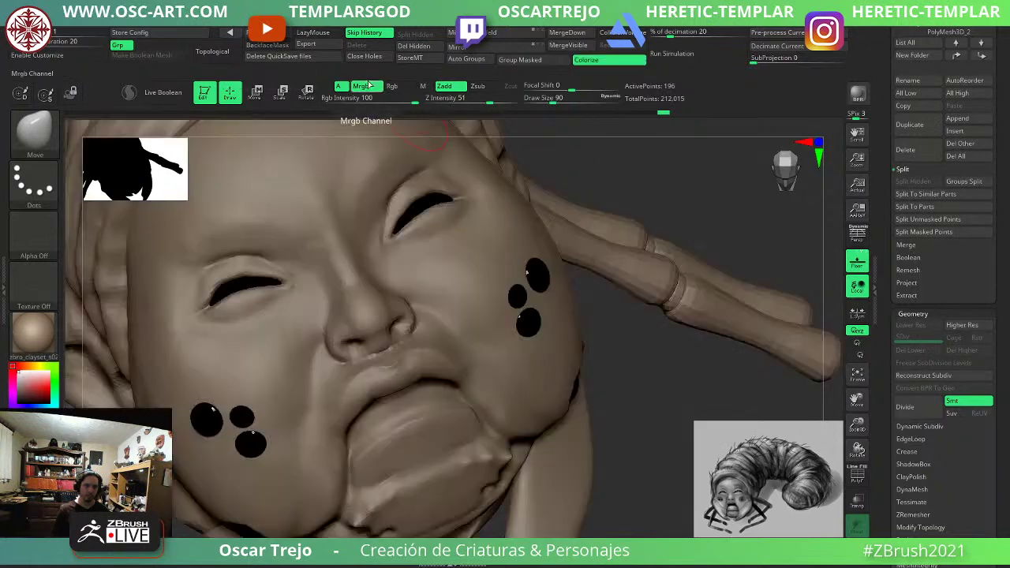
{"action": "key", "text": "ctrl+z"}
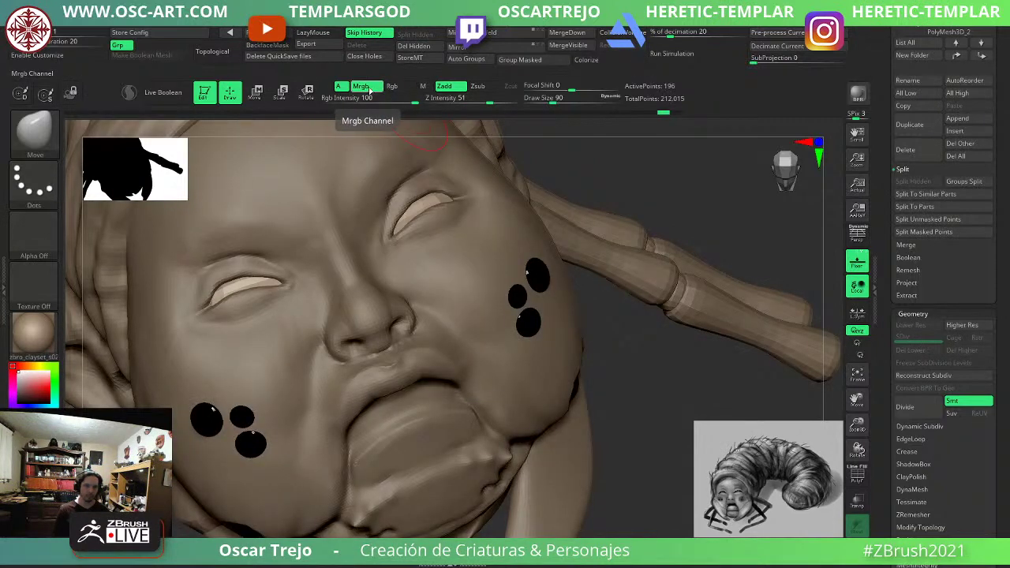
Fill the eyeballs with black in Rgb mode only and restore the previous colour.
{"action": "key", "text": "v"}
{"action": "left_click", "coordinate": [388, 87]}
{"action": "left_click", "coordinate": [281, 33]}
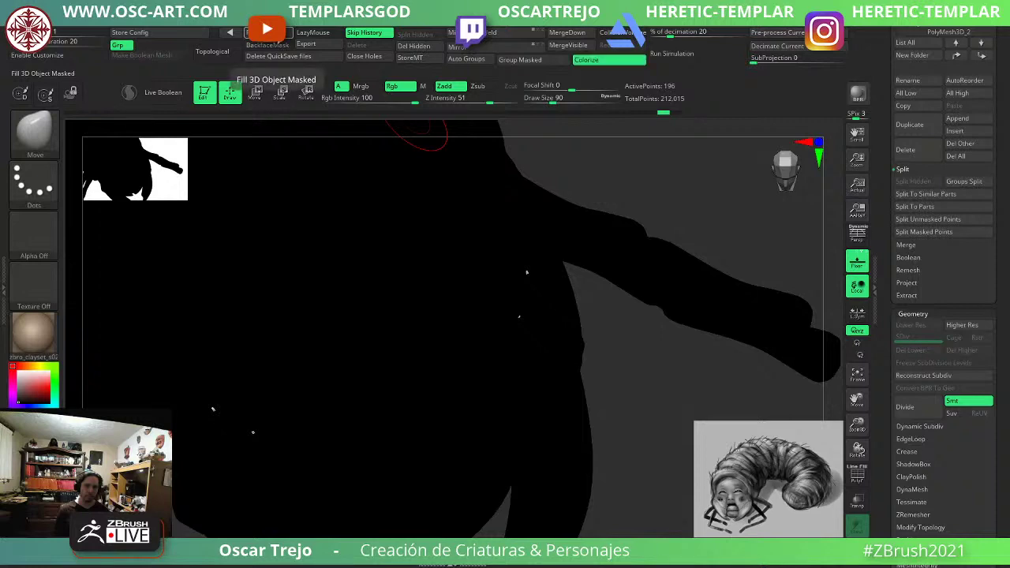
{"action": "key", "text": "v"}
Subdivide the black eyeballs to level 3 with the polyframe shown.
{"action": "mouse_move", "coordinate": [664, 163]}
{"action": "left_mouse_down"}
{"action": "mouse_move", "coordinate": [643, 210]}
{"action": "mouse_move", "coordinate": [577, 198]}
{"action": "mouse_move", "coordinate": [541, 99]}
{"action": "mouse_move", "coordinate": [633, 203]}
{"action": "left_mouse_up"}
{"action": "left_click_drag", "start_coordinate": [180, 332], "coordinate": [203, 359]}
{"action": "left_click_drag", "start_coordinate": [325, 416], "coordinate": [432, 426]}
{"action": "left_click_drag", "start_coordinate": [421, 259], "coordinate": [514, 261]}
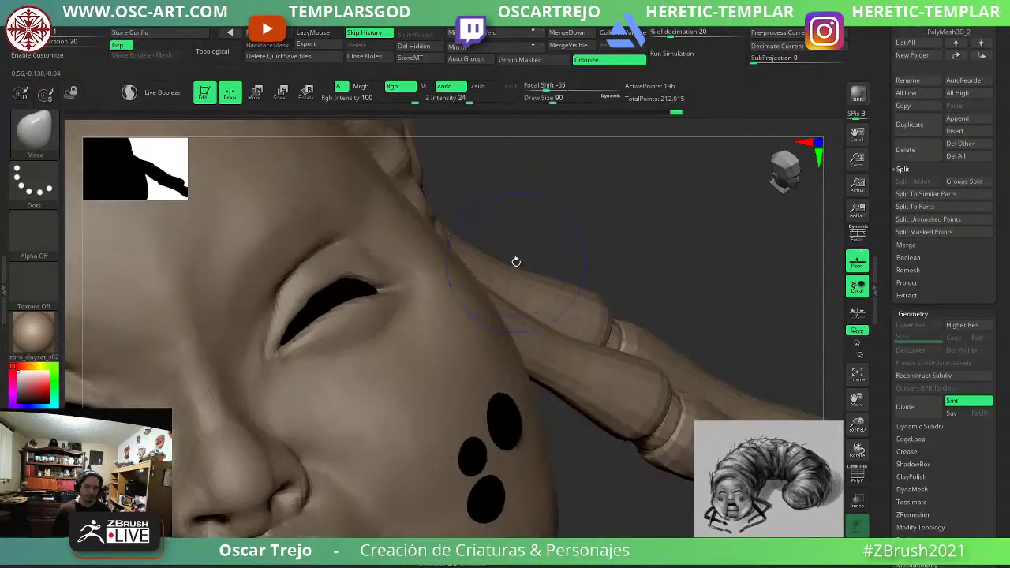
{"action": "key", "text": "shift+f"}
{"action": "key", "text": "ctrl+d"}
{"action": "key", "text": "ctrl+d"}
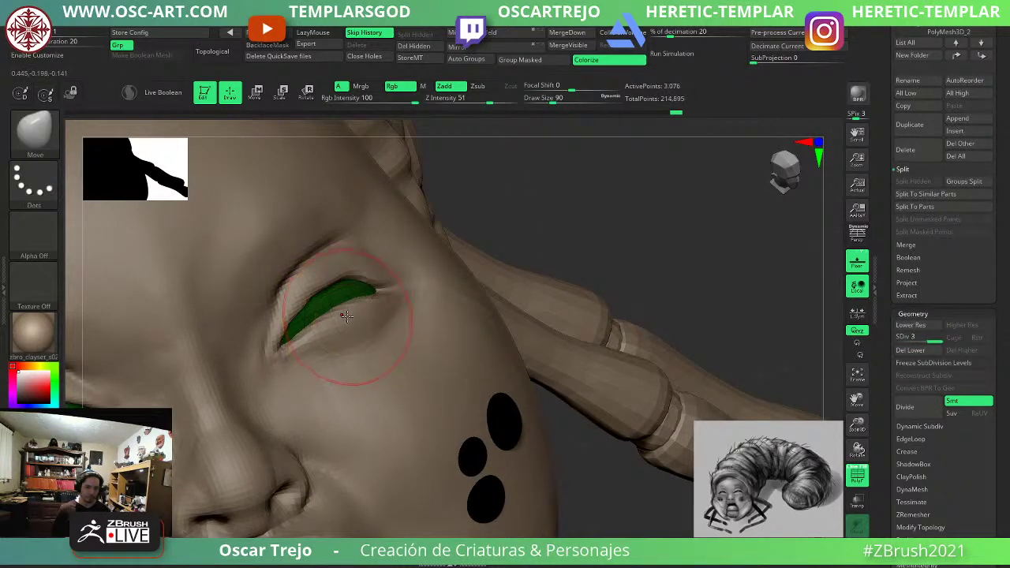
Try painting a light iris area on the eyeballs with the Paint brush at draw size 14.
{"action": "key", "text": "b"}
{"action": "key", "text": "p"}
{"action": "key", "text": "a"}
{"action": "key", "text": "v"}
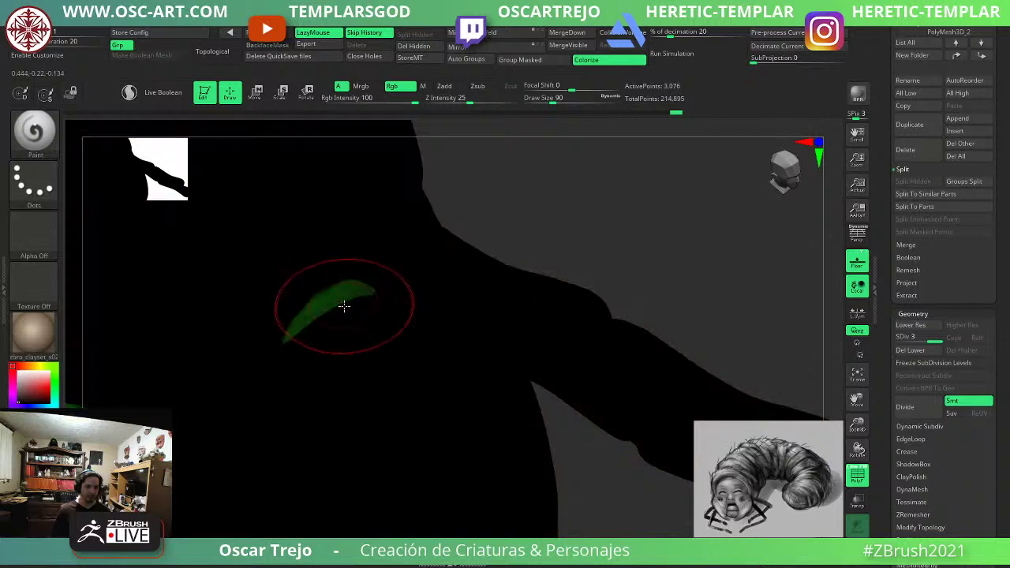
{"action": "key", "text": "s"}
{"action": "left_click_drag", "start_coordinate": [344, 305], "coordinate": [328, 307]}
{"action": "left_click_drag", "start_coordinate": [501, 206], "coordinate": [618, 196], "text": "alt"}
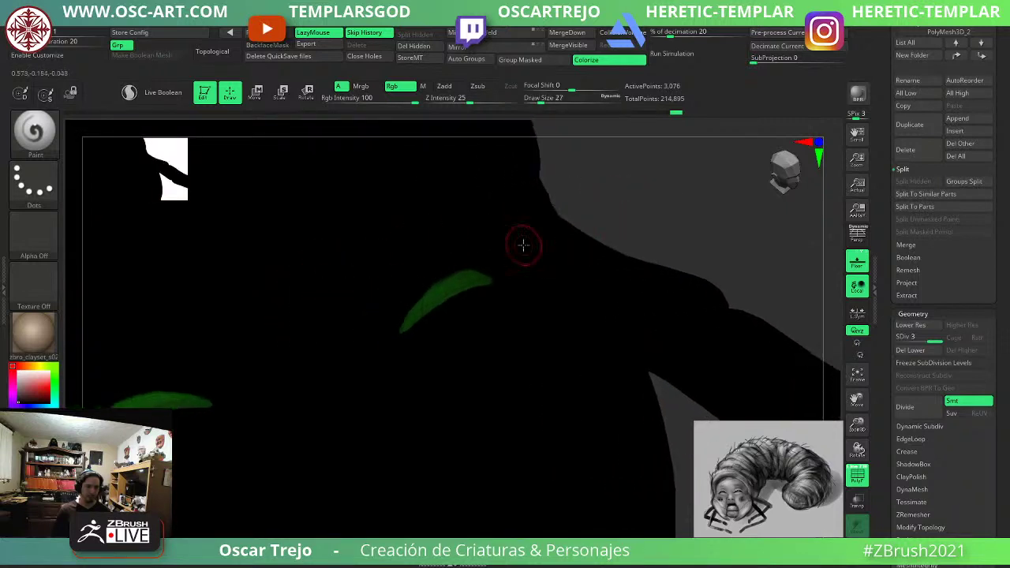
{"action": "key", "text": "shift+f"}
{"action": "key", "text": "v"}
{"action": "key", "text": "["}
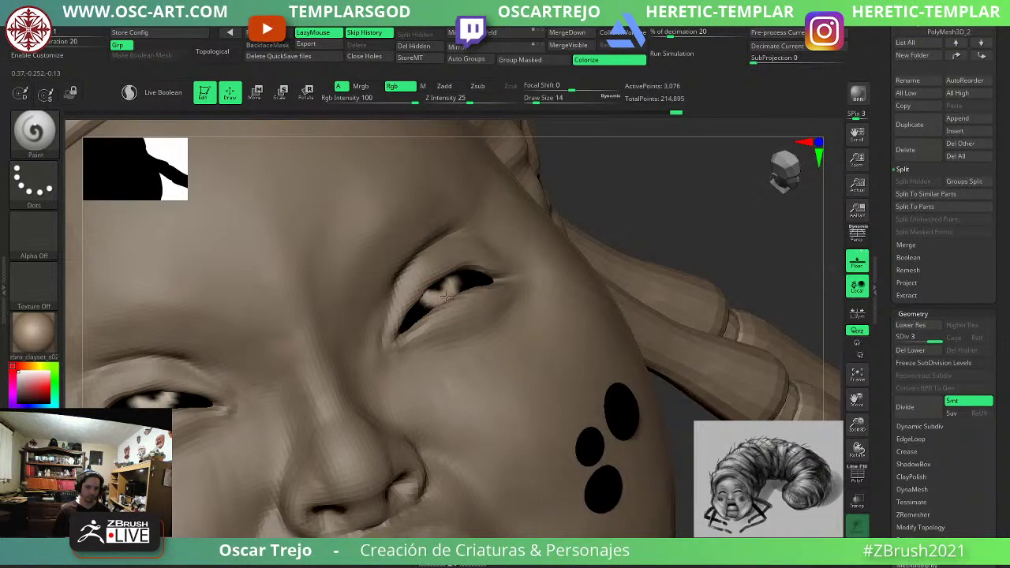
Subdivide the eyeballs to level 4, paint a light iris with a dark pupil on them, and frame the whole creature.
{"action": "key", "text": "d"}
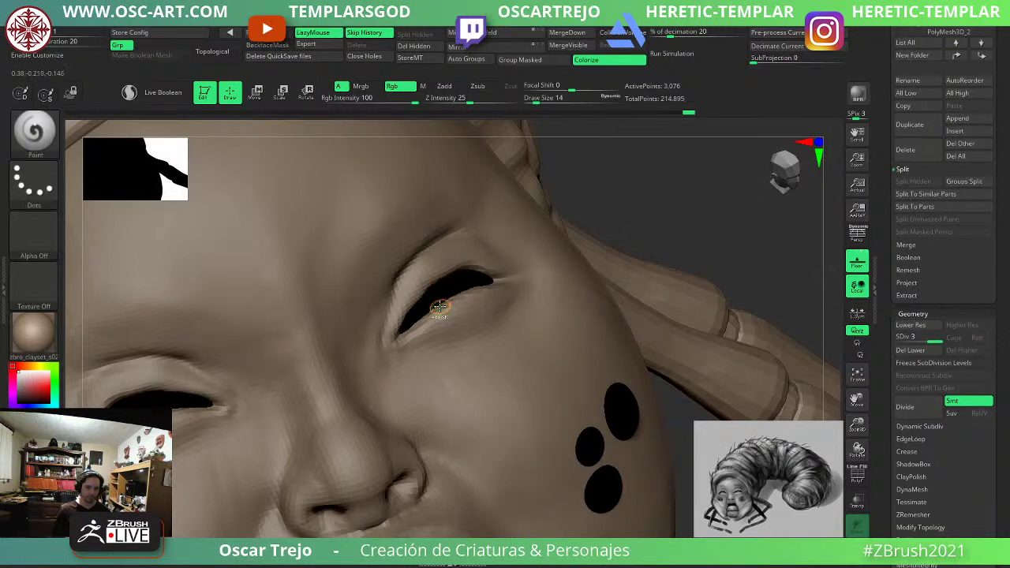
{"action": "left_click_drag", "start_coordinate": [449, 289], "coordinate": [449, 283]}
{"action": "key", "text": "v"}
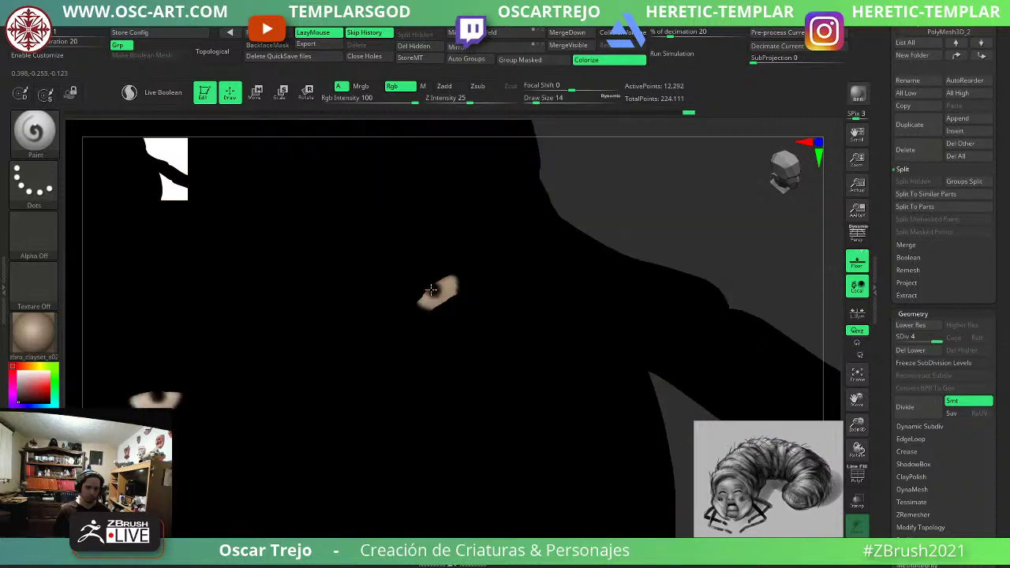
{"action": "key", "text": "f"}
{"action": "key", "text": "f"}
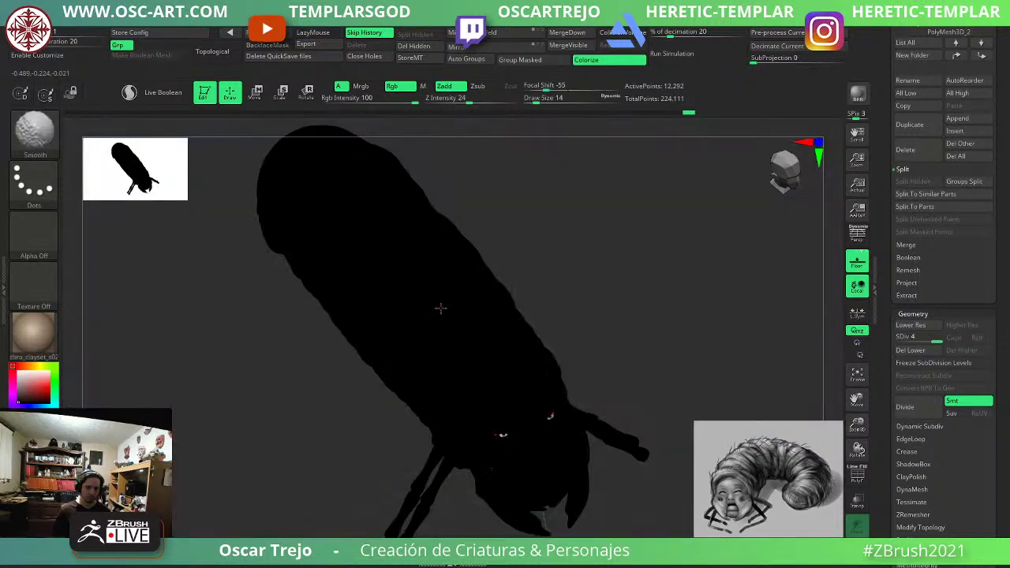
Switch back to the light colour and make the face the active subtool.
{"action": "key", "text": "shift+f"}
{"action": "key", "text": "shift+f"}
{"action": "key", "text": "v"}
{"action": "left_click_drag", "start_coordinate": [651, 323], "coordinate": [426, 316]}
{"action": "left_click_drag", "start_coordinate": [197, 378], "coordinate": [242, 387]}
{"action": "mouse_move", "coordinate": [591, 293]}
{"action": "left_mouse_down"}
{"action": "mouse_move", "coordinate": [599, 288]}
{"action": "mouse_move", "coordinate": [564, 303]}
{"action": "mouse_move", "coordinate": [592, 294]}
{"action": "left_mouse_up"}
{"action": "key", "text": "s"}
{"action": "left_click_drag", "start_coordinate": [383, 353], "coordinate": [394, 353]}
{"action": "left_click_drag", "start_coordinate": [556, 279], "coordinate": [533, 341], "text": "alt"}
{"action": "left_click", "coordinate": [425, 348], "text": "alt"}
Try reshaping the outer corners of the eyes with the Move brush at draw size 41.
{"action": "key", "text": "s"}
{"action": "left_click_drag", "start_coordinate": [438, 349], "coordinate": [486, 354]}
{"action": "key", "text": "b"}
{"action": "key", "text": "m"}
{"action": "key", "text": "v"}
{"action": "key", "text": "s"}
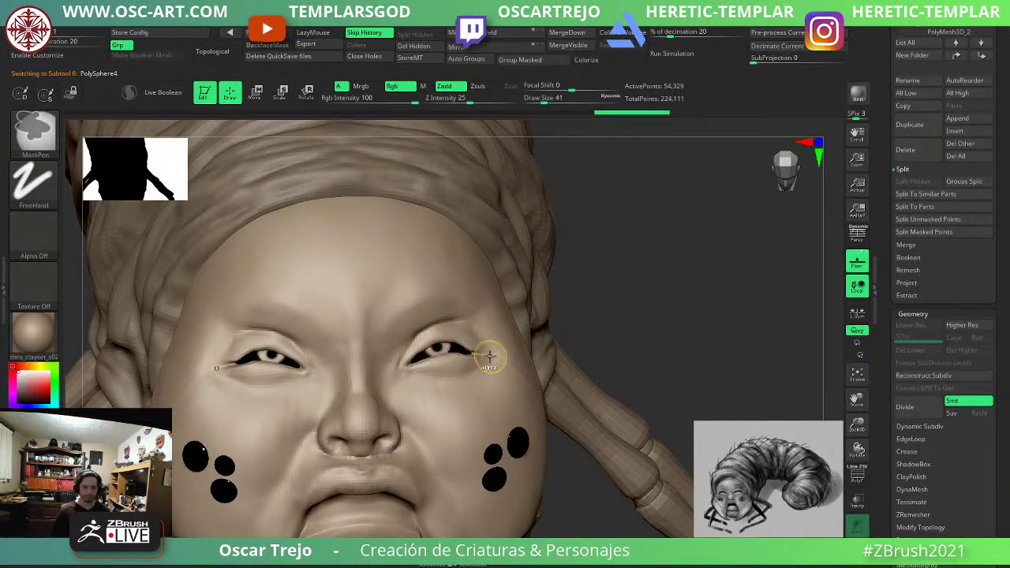
{"action": "key", "text": "ctrl+z"}
{"action": "key", "text": "ctrl+z"}
{"action": "key", "text": "ctrl+z"}
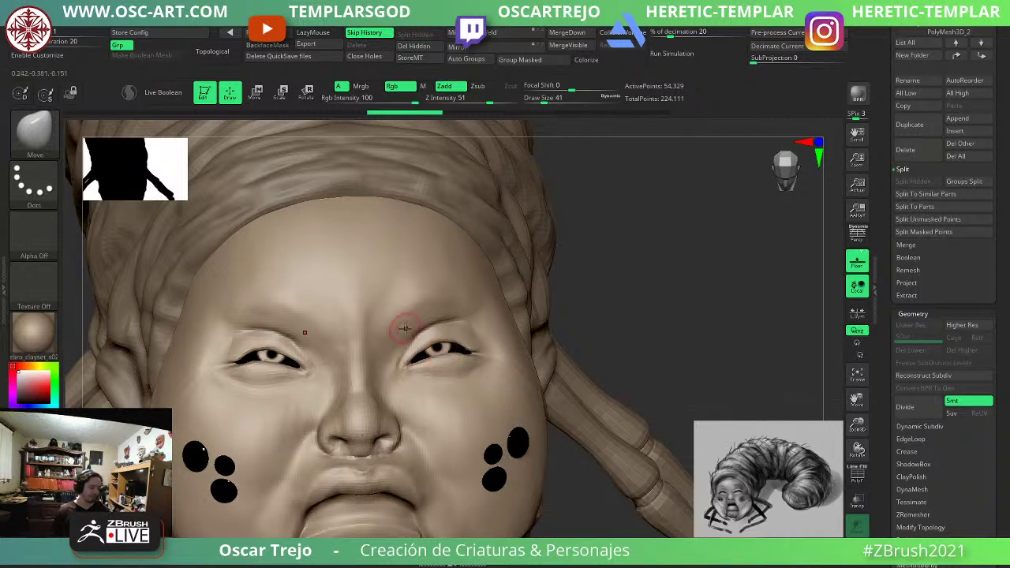
Reshape the upper eyelids near their inner corners with the Move Topological brush at draw size 62.
{"action": "key", "text": "b"}
{"action": "key", "text": "m"}
{"action": "key", "text": "t"}
{"action": "key", "text": "s"}
{"action": "left_click_drag", "start_coordinate": [415, 354], "coordinate": [418, 354]}
{"action": "mouse_move", "coordinate": [416, 354]}
{"action": "left_mouse_down"}
{"action": "mouse_move", "coordinate": [410, 367]}
{"action": "mouse_move", "coordinate": [438, 338]}
{"action": "mouse_move", "coordinate": [430, 340]}
{"action": "mouse_move", "coordinate": [480, 360]}
{"action": "mouse_move", "coordinate": [453, 335]}
{"action": "mouse_move", "coordinate": [420, 333]}
{"action": "left_mouse_up"}
{"action": "key", "text": "shift"}
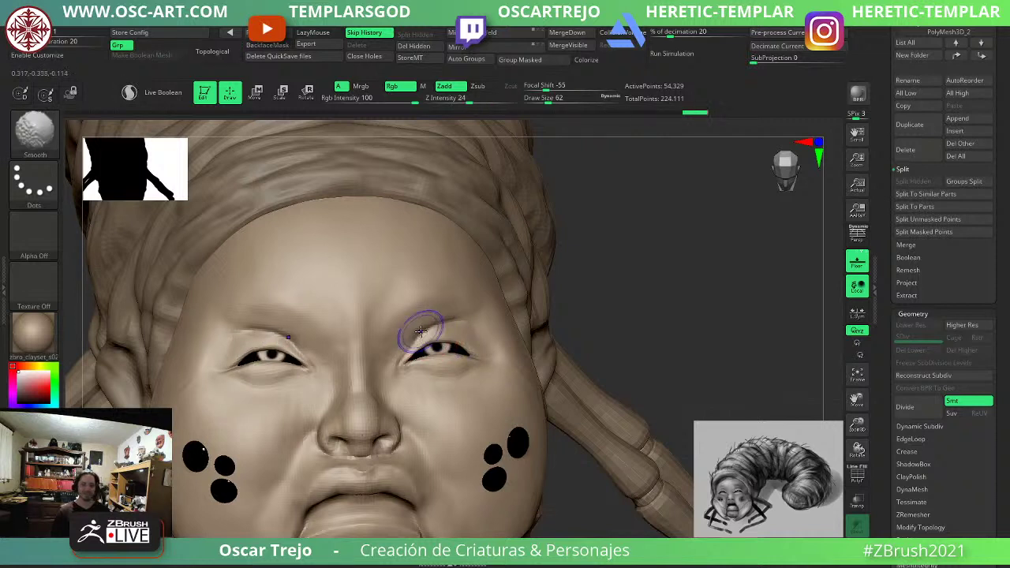
Build up and cut in the inner eye folds with the Standard brush at draw size 54, and smooth the brow above.
{"action": "key", "text": "b"}
{"action": "key", "text": "s"}
{"action": "key", "text": "t"}
{"action": "key", "text": "s"}
{"action": "left_click", "coordinate": [420, 338]}
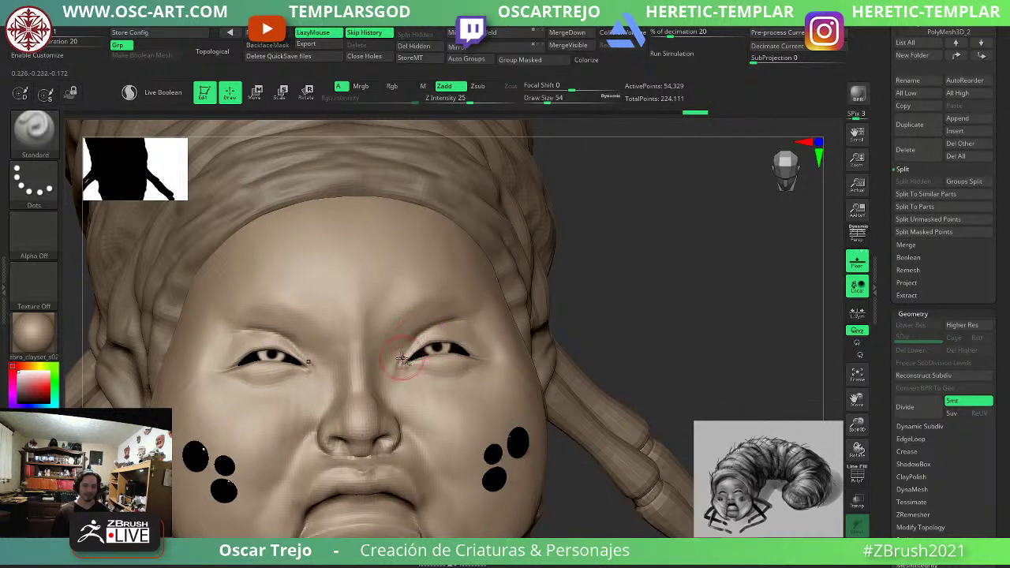
{"action": "mouse_move", "coordinate": [401, 368]}
{"action": "left_mouse_down", "text": "alt"}
{"action": "mouse_move", "coordinate": [415, 344]}
{"action": "mouse_move", "coordinate": [402, 374]}
{"action": "mouse_move", "coordinate": [397, 367]}
{"action": "left_mouse_up", "text": "alt"}
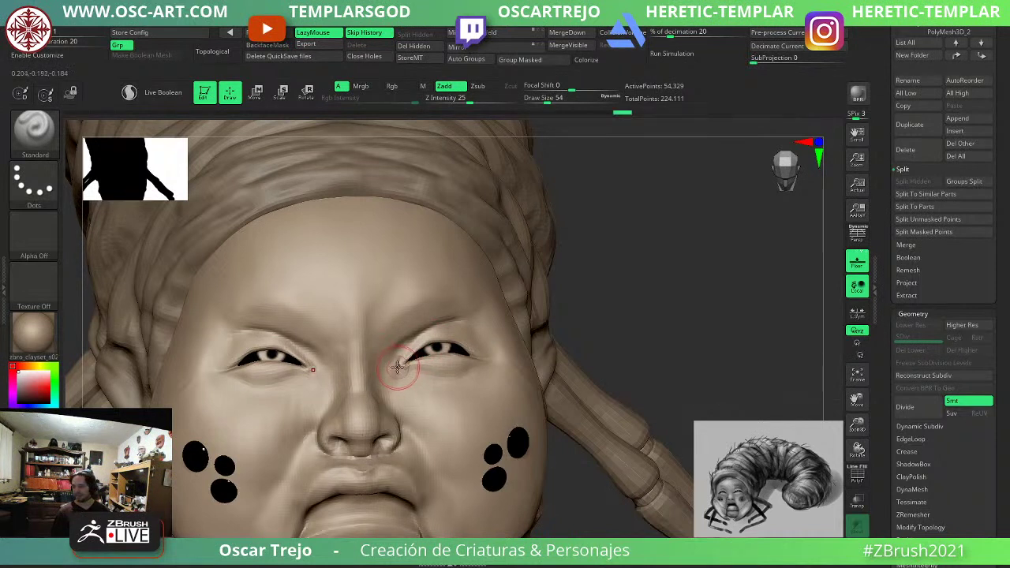
{"action": "key", "text": "shift"}
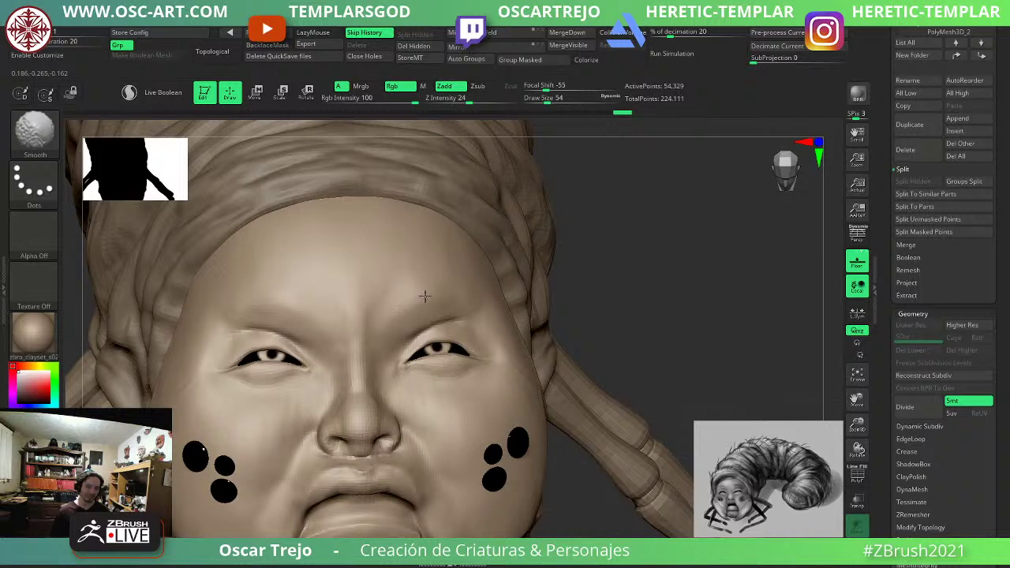
{"action": "mouse_move", "coordinate": [424, 296]}
{"action": "left_mouse_down", "text": "shift"}
{"action": "mouse_move", "coordinate": [439, 321]}
{"action": "mouse_move", "coordinate": [461, 320]}
{"action": "left_mouse_up", "text": "shift"}
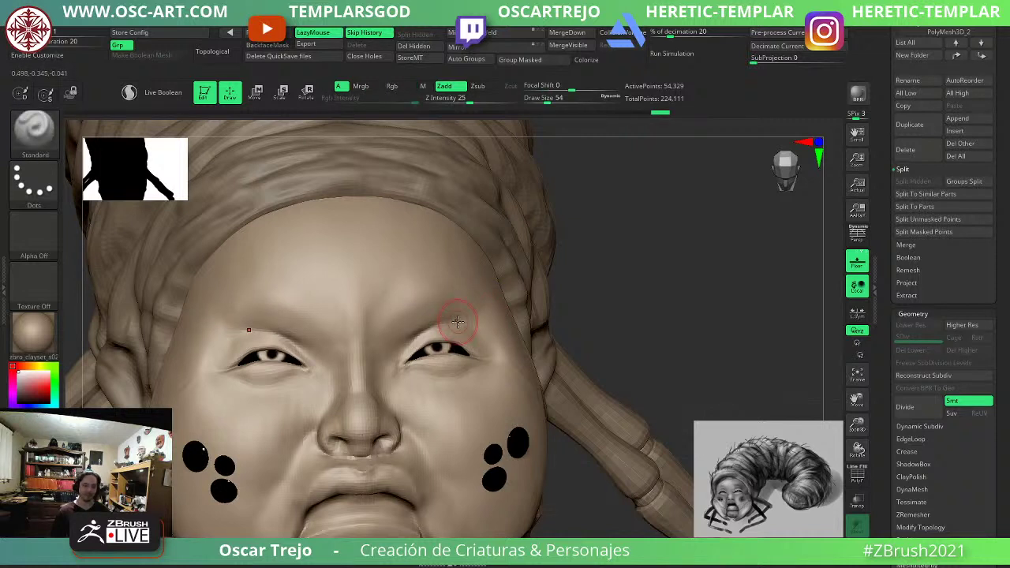
Refine the folds under the eyes with the Move brush and set up the DamStandard brush at draw size 49.
{"action": "key", "text": "b"}
{"action": "key", "text": "m"}
{"action": "key", "text": "v"}
{"action": "key", "text": "s"}
{"action": "mouse_move", "coordinate": [239, 378]}
{"action": "left_mouse_down"}
{"action": "mouse_move", "coordinate": [289, 382]}
{"action": "mouse_move", "coordinate": [275, 385]}
{"action": "left_mouse_up"}
{"action": "key", "text": "b"}
{"action": "key", "text": "d"}
{"action": "key", "text": "s"}
{"action": "key", "text": "s"}
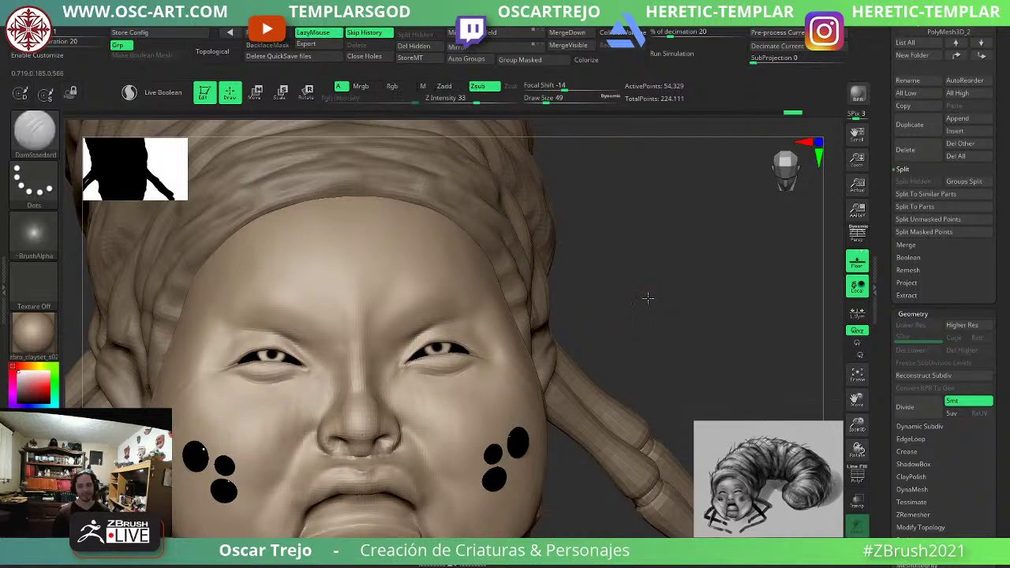
Carve the crease along the rear edge of the face with the DamStandard brush at draw size 74.
{"action": "mouse_move", "coordinate": [647, 298]}
{"action": "left_mouse_down", "text": "alt"}
{"action": "mouse_move", "coordinate": [471, 291]}
{"action": "mouse_move", "coordinate": [486, 286]}
{"action": "mouse_move", "coordinate": [484, 273]}
{"action": "mouse_move", "coordinate": [523, 347]}
{"action": "mouse_move", "coordinate": [503, 379]}
{"action": "mouse_move", "coordinate": [378, 341]}
{"action": "mouse_move", "coordinate": [361, 347]}
{"action": "mouse_move", "coordinate": [357, 381]}
{"action": "left_mouse_up", "text": "alt"}
{"action": "key", "text": "s"}
{"action": "left_click_drag", "start_coordinate": [131, 387], "coordinate": [137, 387]}
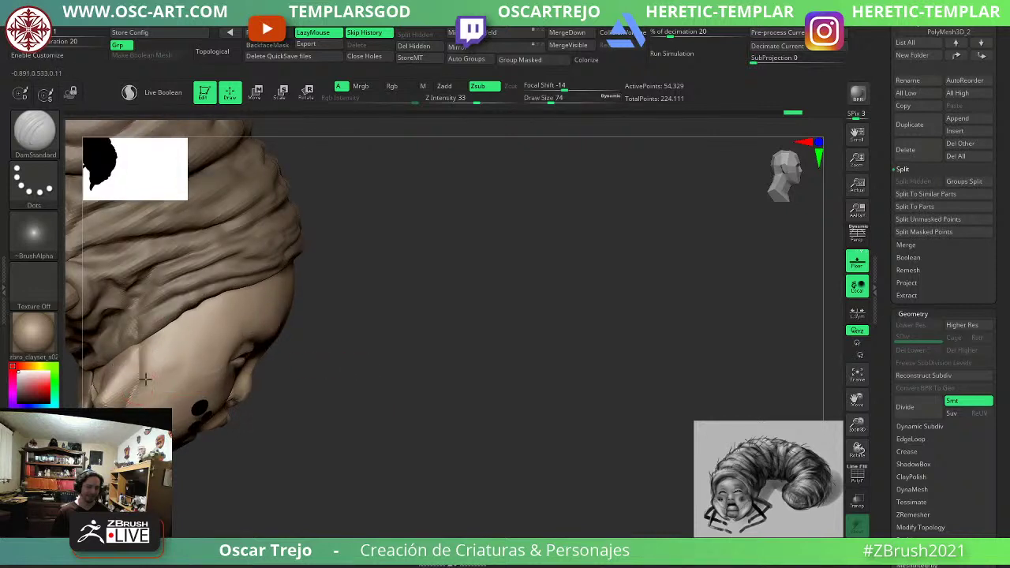
{"action": "mouse_move", "coordinate": [384, 316]}
{"action": "left_mouse_down"}
{"action": "mouse_move", "coordinate": [343, 298]}
{"action": "mouse_move", "coordinate": [337, 262]}
{"action": "mouse_move", "coordinate": [323, 363]}
{"action": "left_mouse_up"}
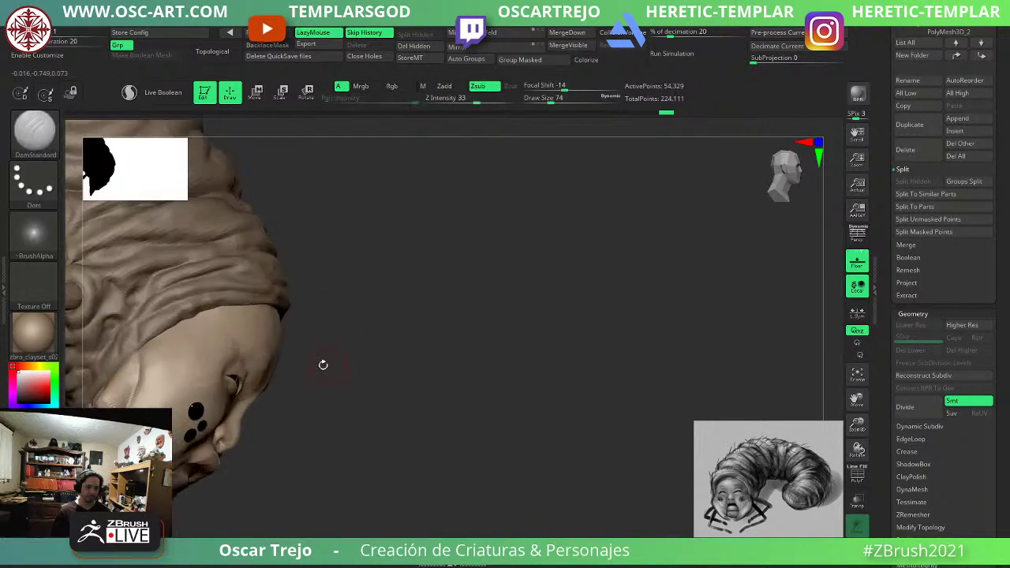
{"action": "left_click_drag", "start_coordinate": [135, 377], "coordinate": [137, 361]}
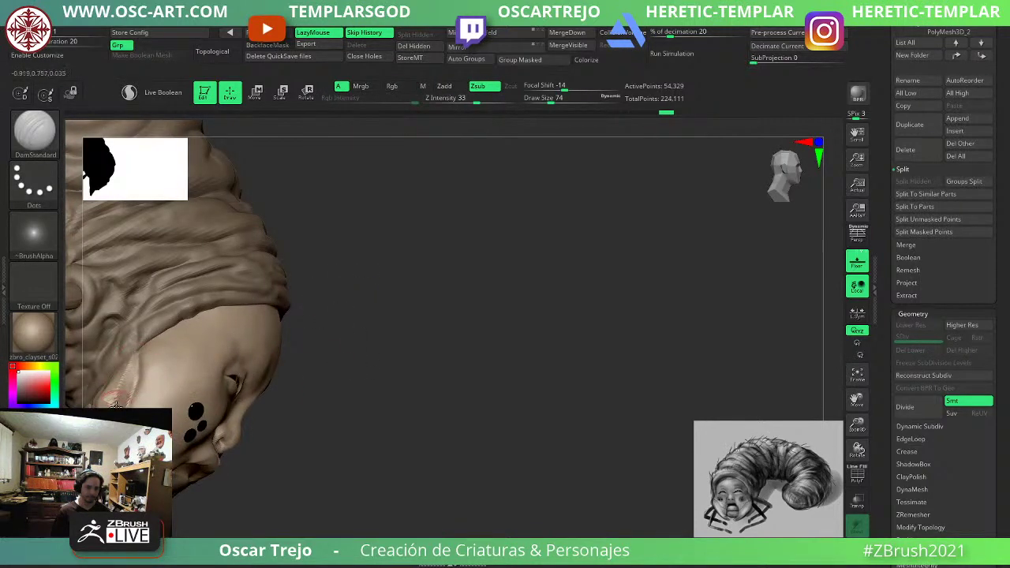
{"action": "left_click_drag", "start_coordinate": [361, 379], "coordinate": [326, 369], "text": "shift"}
Try carving a crease from the brow down to the inner eye corner with the DamStandard brush.
{"action": "key", "text": "s"}
{"action": "left_click", "coordinate": [227, 345]}
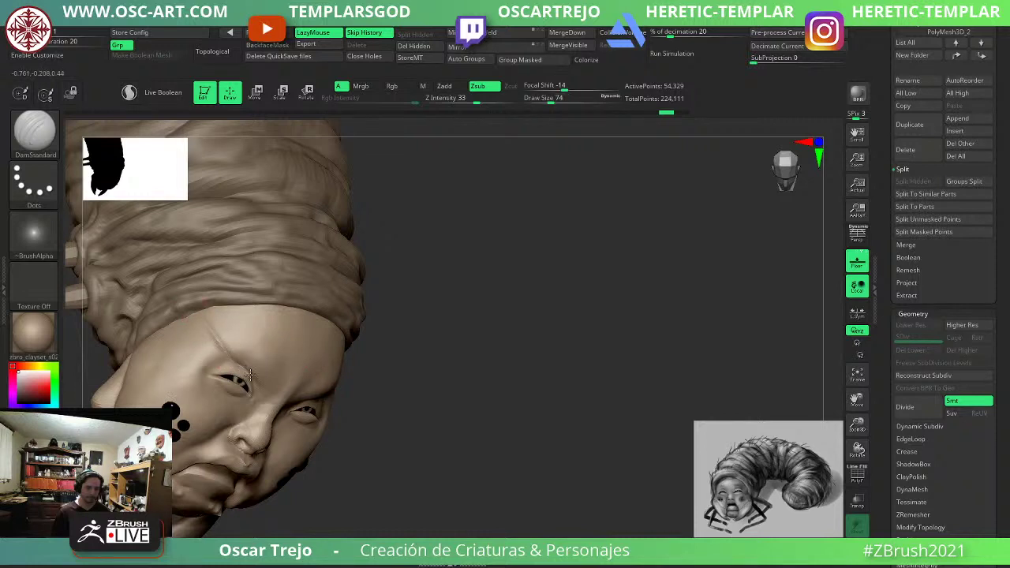
{"action": "left_click_drag", "start_coordinate": [265, 400], "coordinate": [273, 406]}
{"action": "mouse_move", "coordinate": [403, 416]}
{"action": "left_mouse_down", "text": "alt"}
{"action": "mouse_move", "coordinate": [418, 377]}
{"action": "mouse_move", "coordinate": [401, 355]}
{"action": "mouse_move", "coordinate": [481, 315]}
{"action": "mouse_move", "coordinate": [473, 365]}
{"action": "mouse_move", "coordinate": [435, 457]}
{"action": "mouse_move", "coordinate": [473, 378]}
{"action": "mouse_move", "coordinate": [489, 374]}
{"action": "left_mouse_up", "text": "alt"}
{"action": "left_click_drag", "start_coordinate": [386, 469], "coordinate": [410, 517]}
{"action": "key", "text": "ctrl+z"}
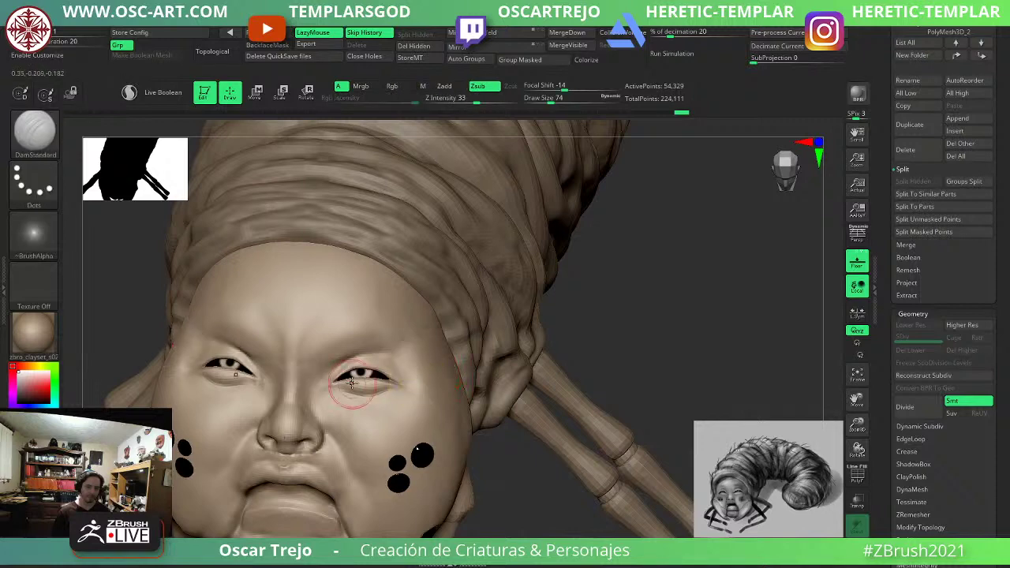
Mask thick eyebrows and round cheek patches on the face at draw size 54, and blur the mask.
{"action": "key", "text": "f"}
{"action": "key", "text": "f"}
{"action": "mouse_move", "coordinate": [255, 426]}
{"action": "left_mouse_down", "text": "alt"}
{"action": "mouse_move", "coordinate": [187, 325]}
{"action": "mouse_move", "coordinate": [203, 352]}
{"action": "mouse_move", "coordinate": [158, 407]}
{"action": "mouse_move", "coordinate": [161, 442]}
{"action": "left_mouse_up", "text": "alt"}
{"action": "key", "text": "s"}
{"action": "mouse_move", "coordinate": [349, 269]}
{"action": "left_mouse_down"}
{"action": "mouse_move", "coordinate": [348, 279]}
{"action": "mouse_move", "coordinate": [365, 278]}
{"action": "left_mouse_up"}
{"action": "key", "text": "s"}
{"action": "mouse_move", "coordinate": [390, 359]}
{"action": "left_mouse_down", "text": "ctrl"}
{"action": "mouse_move", "coordinate": [399, 354]}
{"action": "mouse_move", "coordinate": [388, 355]}
{"action": "mouse_move", "coordinate": [389, 368]}
{"action": "mouse_move", "coordinate": [402, 348]}
{"action": "left_mouse_up", "text": "ctrl"}
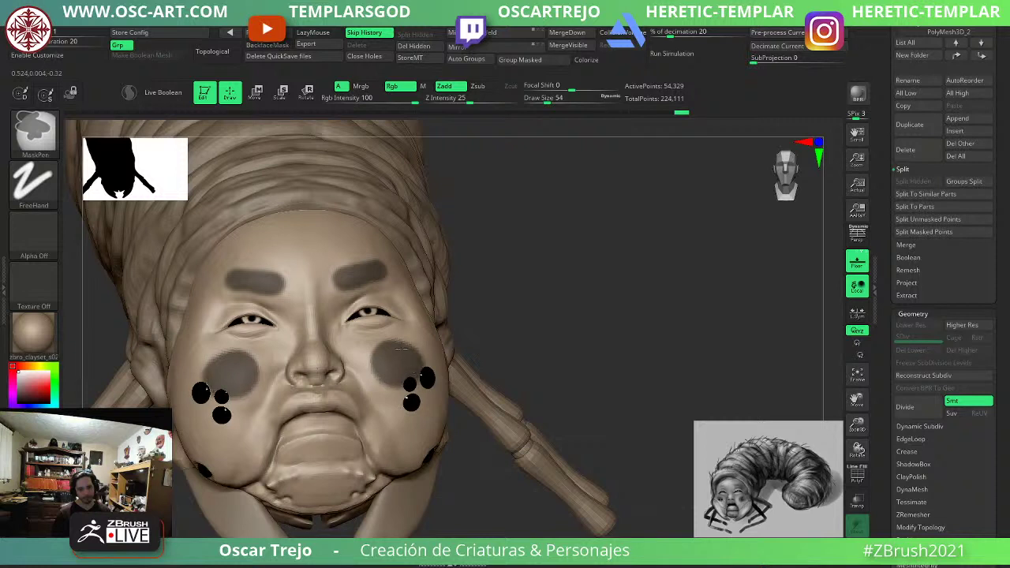
{"action": "left_click", "coordinate": [406, 400], "text": "ctrl"}
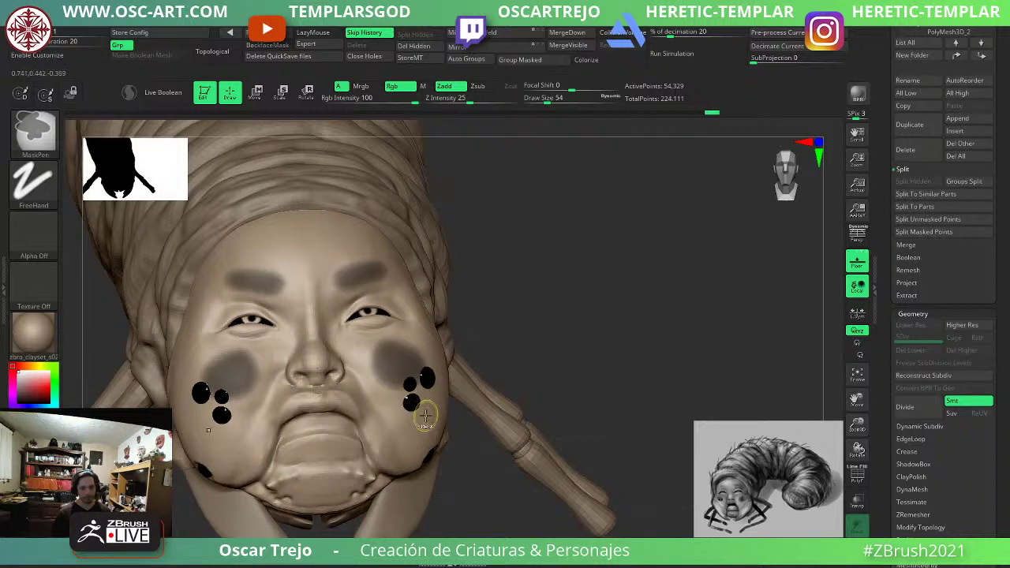
Isolate the three upper cheek eyes on each side and split the hidden lower eyes into a separate subtool.
{"action": "left_click", "coordinate": [426, 379], "text": "alt"}
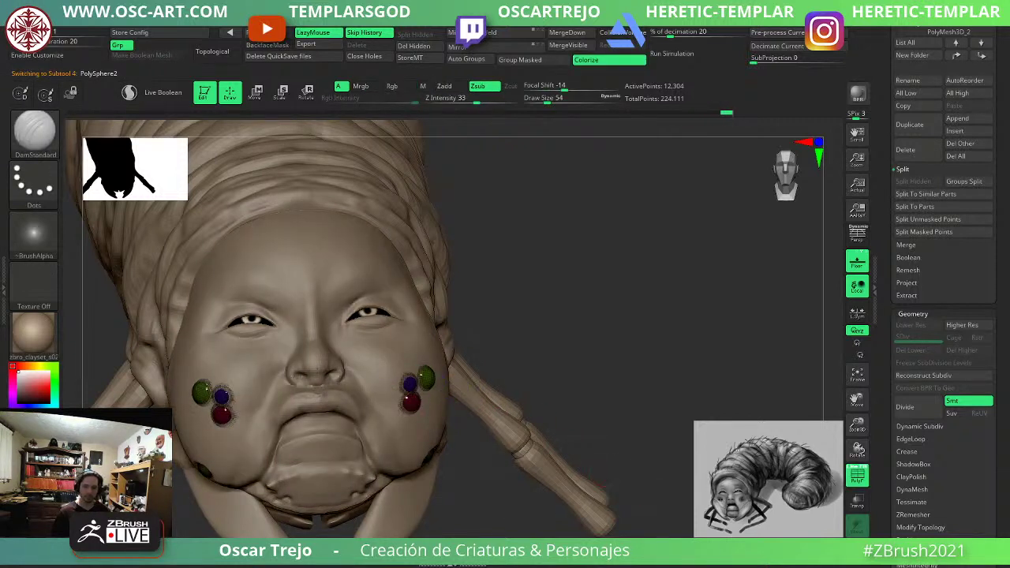
{"action": "left_click", "coordinate": [629, 513]}
{"action": "left_click_drag", "start_coordinate": [629, 512], "coordinate": [611, 505], "text": "shift"}
{"action": "left_click_drag", "start_coordinate": [506, 417], "coordinate": [308, 514], "text": "ctrl+shift"}
{"action": "left_click", "coordinate": [417, 35]}
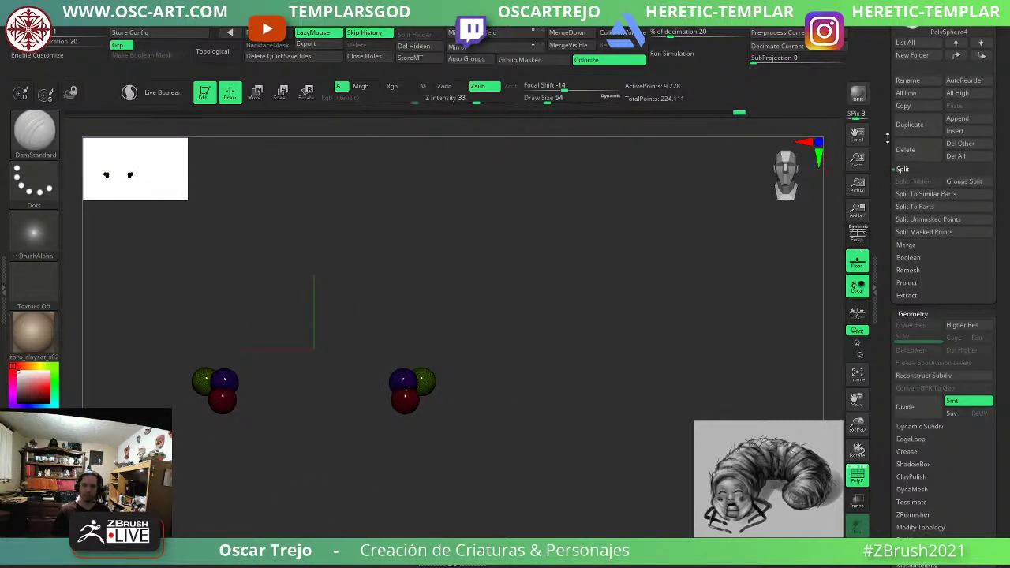
Hide the three-eye clusters on the cheeks, turn off the polyframe and make the face the active subtool.
{"action": "left_click_drag", "start_coordinate": [881, 112], "coordinate": [881, 273]}
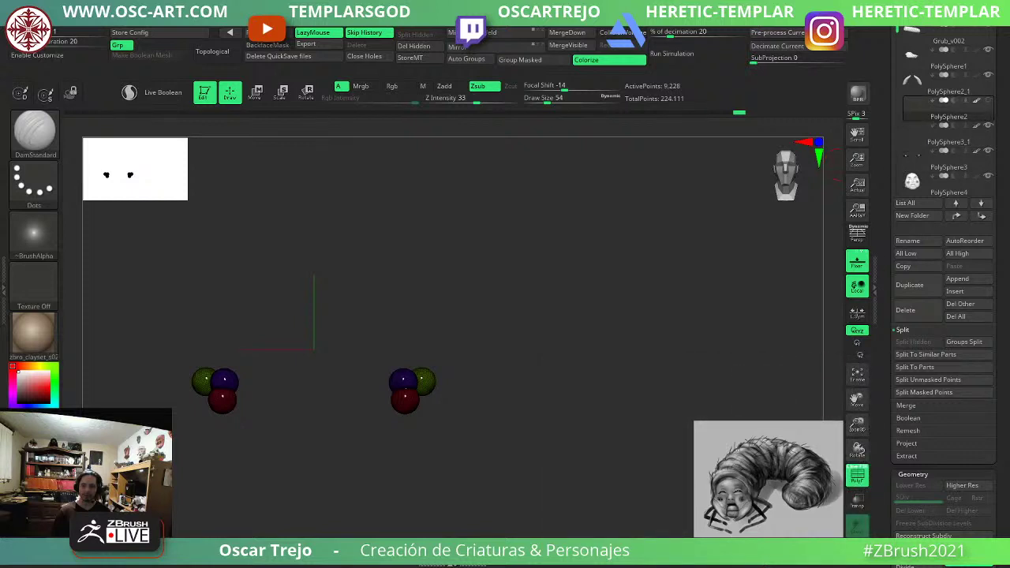
{"action": "left_click", "coordinate": [857, 551]}
{"action": "key", "text": "shift+f"}
{"action": "left_click", "coordinate": [406, 429], "text": "alt"}
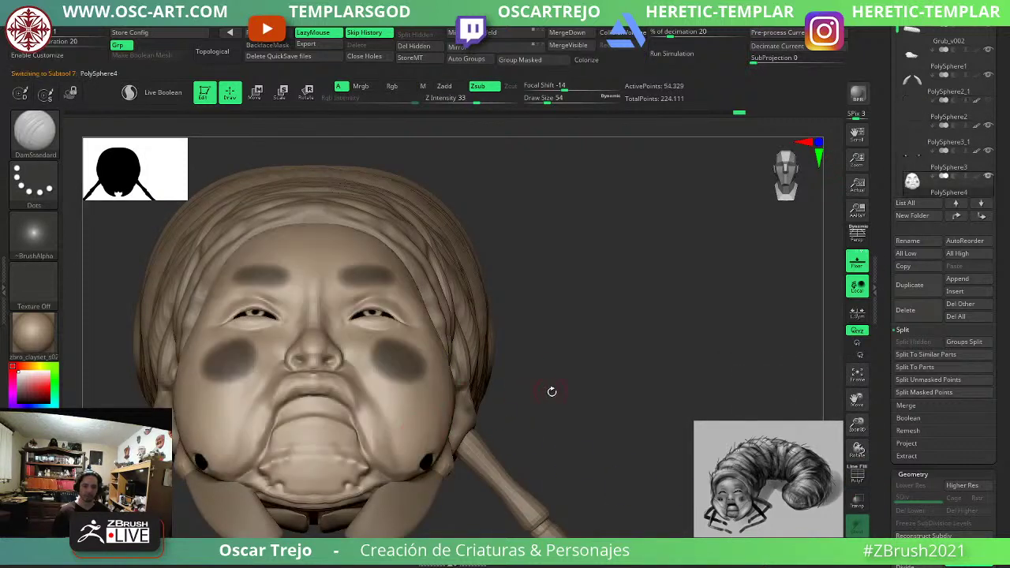
Enlarge the cheek mask patches at draw size 120, trim them with the mask inverted, and invert the mask back.
{"action": "mouse_move", "coordinate": [552, 391]}
{"action": "left_mouse_down", "text": "alt"}
{"action": "mouse_move", "coordinate": [539, 316]}
{"action": "mouse_move", "coordinate": [451, 329]}
{"action": "mouse_move", "coordinate": [483, 352]}
{"action": "mouse_move", "coordinate": [583, 349]}
{"action": "mouse_move", "coordinate": [592, 318]}
{"action": "mouse_move", "coordinate": [588, 370]}
{"action": "left_mouse_up", "text": "alt"}
{"action": "left_click_drag", "start_coordinate": [387, 393], "coordinate": [413, 397], "text": "ctrl"}
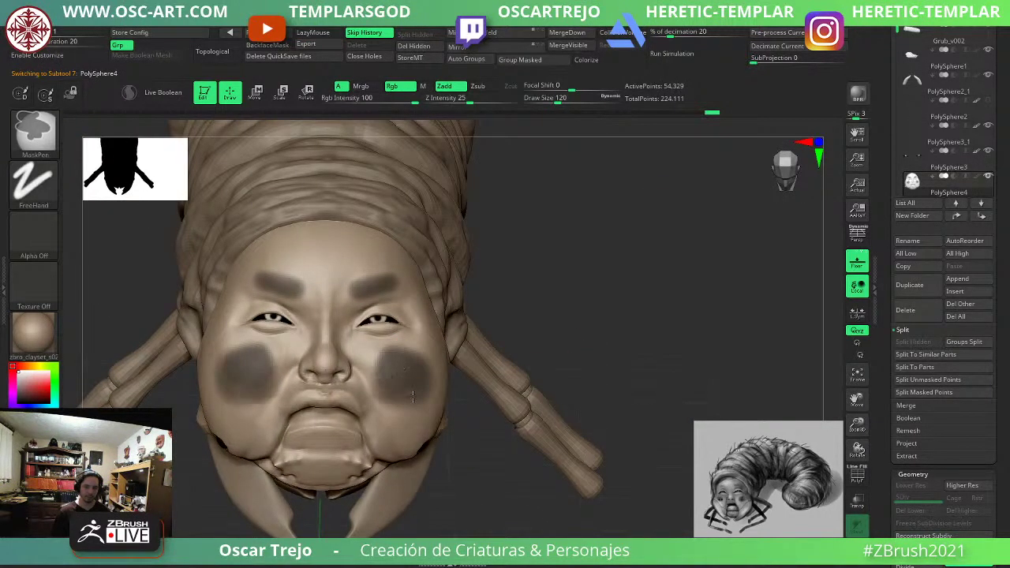
{"action": "left_click", "coordinate": [594, 315], "text": "ctrl"}
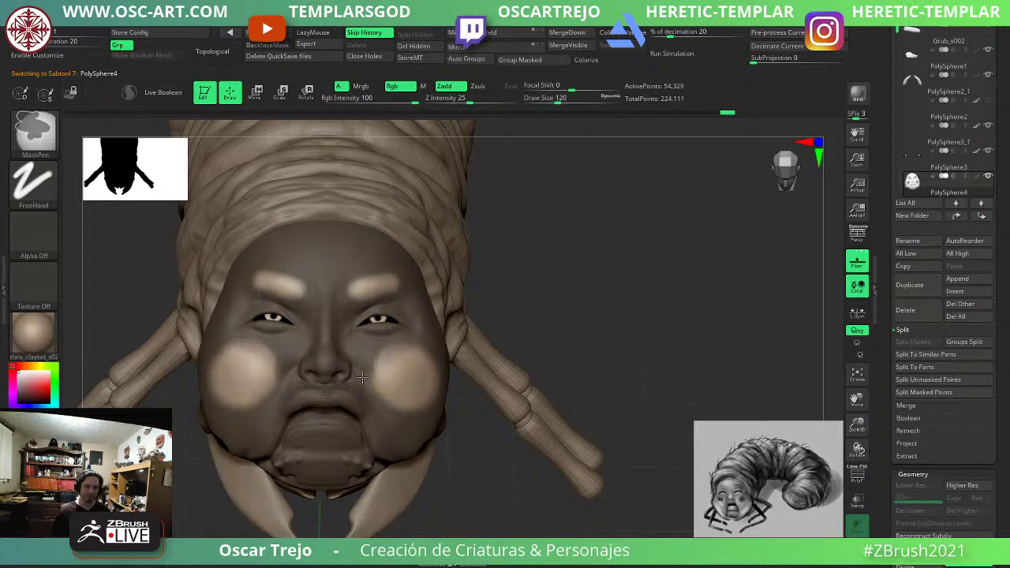
{"action": "mouse_move", "coordinate": [363, 378]}
{"action": "left_mouse_down", "text": "ctrl"}
{"action": "mouse_move", "coordinate": [430, 345]}
{"action": "mouse_move", "coordinate": [426, 410]}
{"action": "mouse_move", "coordinate": [399, 406]}
{"action": "mouse_move", "coordinate": [413, 385]}
{"action": "left_mouse_up", "text": "ctrl"}
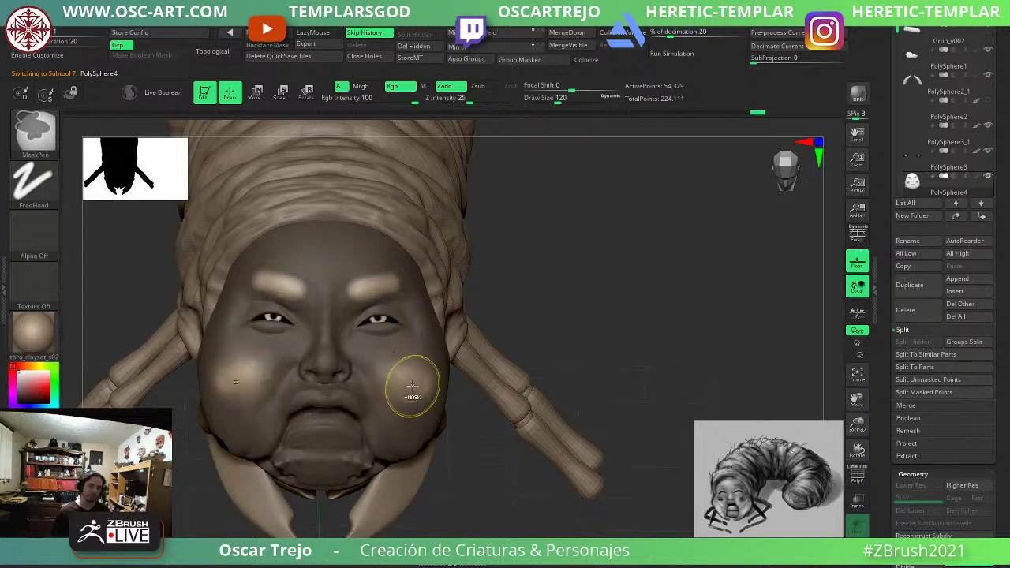
{"action": "left_click", "coordinate": [598, 327], "text": "ctrl"}
Duplicate the remaining lower cheek eye and move the copy up and back along the jaw.
{"action": "left_click_drag", "start_coordinate": [597, 327], "coordinate": [590, 272], "text": "alt"}
{"action": "mouse_move", "coordinate": [590, 347]}
{"action": "left_mouse_down"}
{"action": "mouse_move", "coordinate": [587, 279]}
{"action": "mouse_move", "coordinate": [592, 322]}
{"action": "mouse_move", "coordinate": [616, 348]}
{"action": "mouse_move", "coordinate": [609, 363]}
{"action": "mouse_move", "coordinate": [529, 371]}
{"action": "mouse_move", "coordinate": [543, 305]}
{"action": "left_mouse_up"}
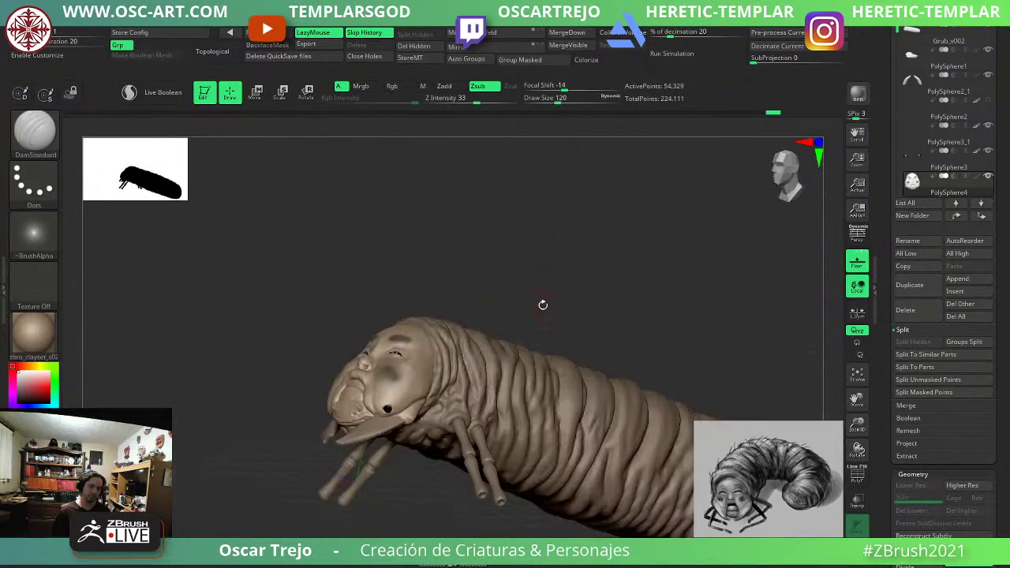
{"action": "left_click_drag", "start_coordinate": [544, 252], "coordinate": [489, 308]}
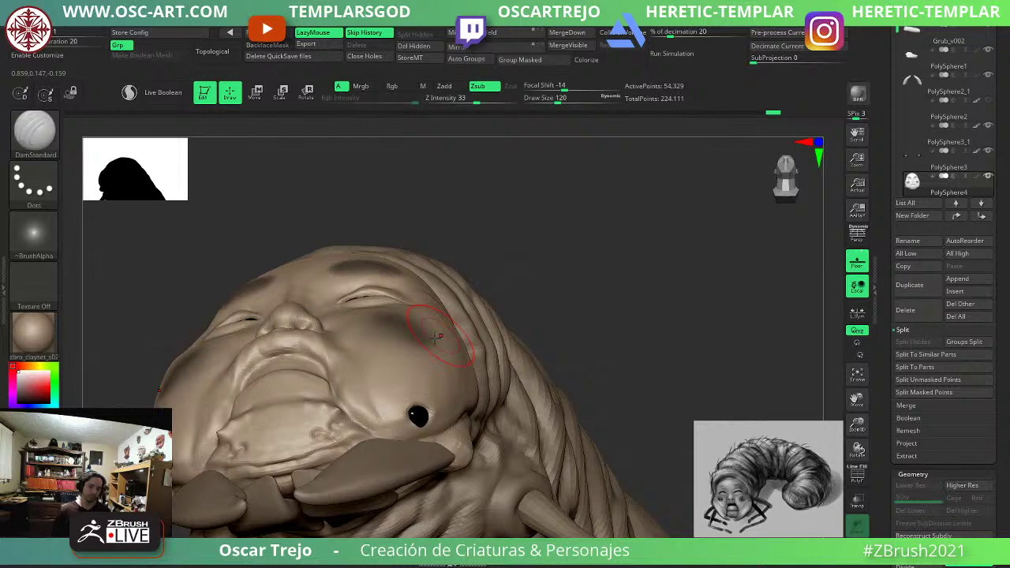
{"action": "left_click", "coordinate": [418, 416], "text": "alt"}
{"action": "left_click_drag", "start_coordinate": [595, 312], "coordinate": [530, 347]}
{"action": "key", "text": "w"}
{"action": "left_click_drag", "start_coordinate": [457, 378], "coordinate": [476, 367]}
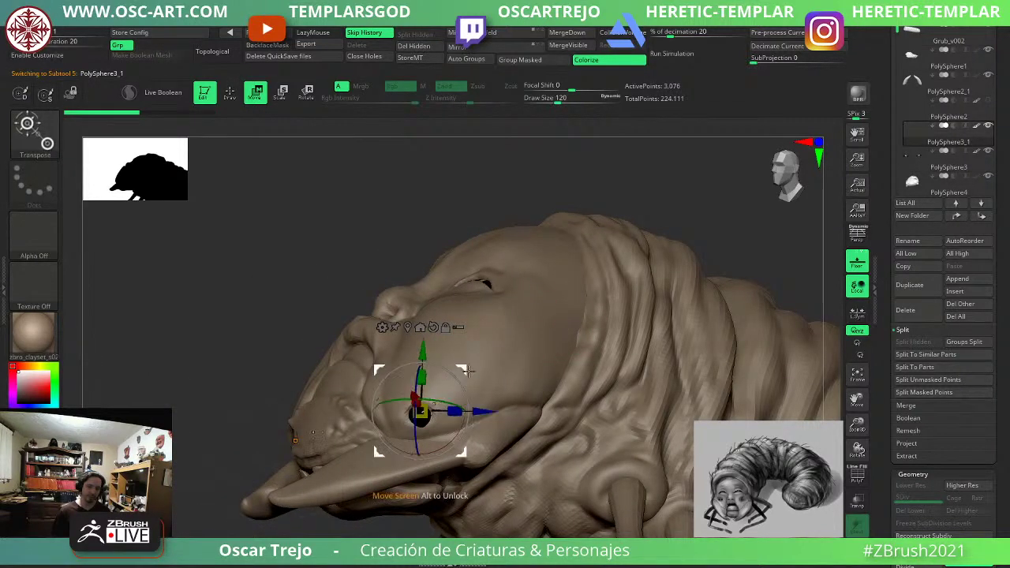
{"action": "left_click_drag", "start_coordinate": [461, 370], "coordinate": [487, 353]}
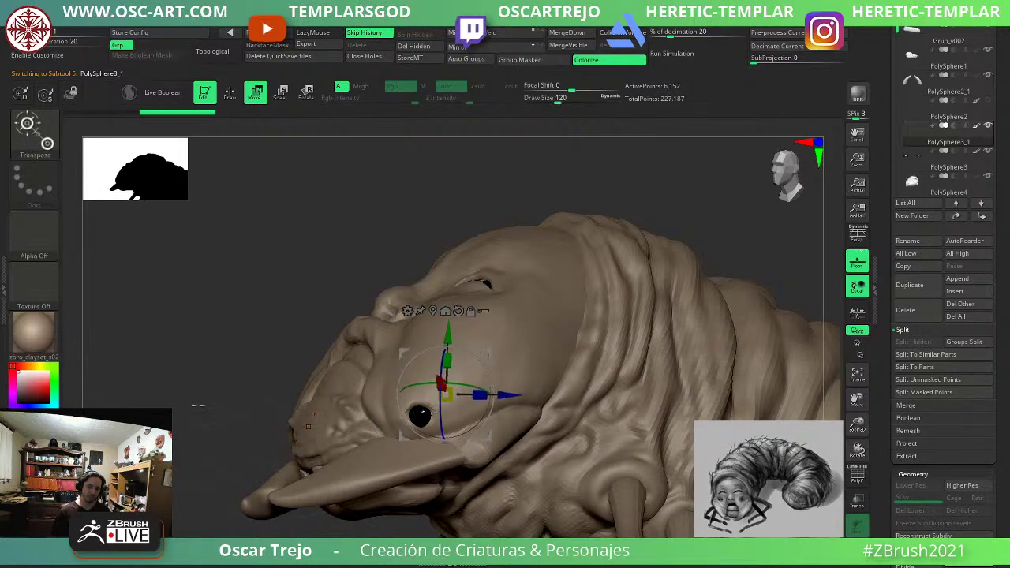
{"action": "left_click_drag", "start_coordinate": [315, 324], "coordinate": [494, 353]}
{"action": "key", "text": "q"}
{"action": "key", "text": "w"}
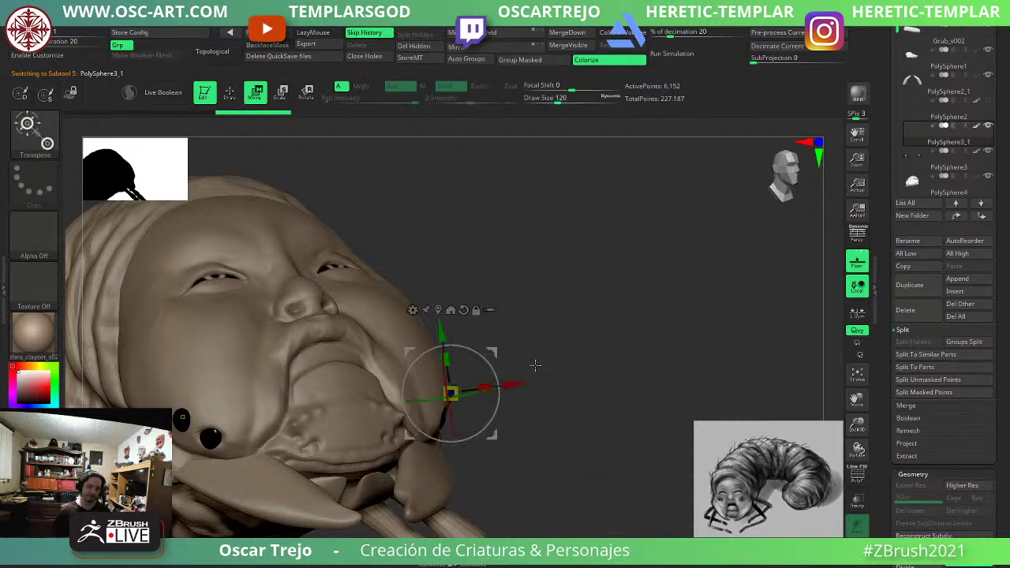
Carve sockets into the face around the two lower cheek eyes with the DamStandard brush, reducing its draw size to 54.
{"action": "key", "text": "q"}
{"action": "mouse_move", "coordinate": [615, 357]}
{"action": "left_mouse_down"}
{"action": "mouse_move", "coordinate": [568, 348]}
{"action": "mouse_move", "coordinate": [466, 370]}
{"action": "left_mouse_up"}
{"action": "left_click", "coordinate": [437, 390], "text": "alt"}
{"action": "key", "text": "b"}
{"action": "key", "text": "d"}
{"action": "key", "text": "s"}
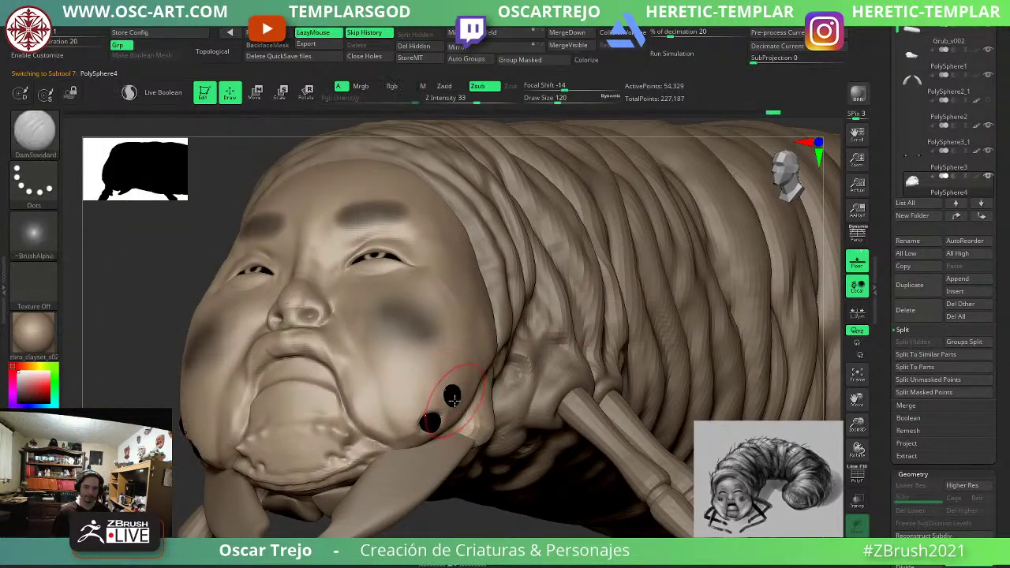
{"action": "key", "text": "bracketleft"}
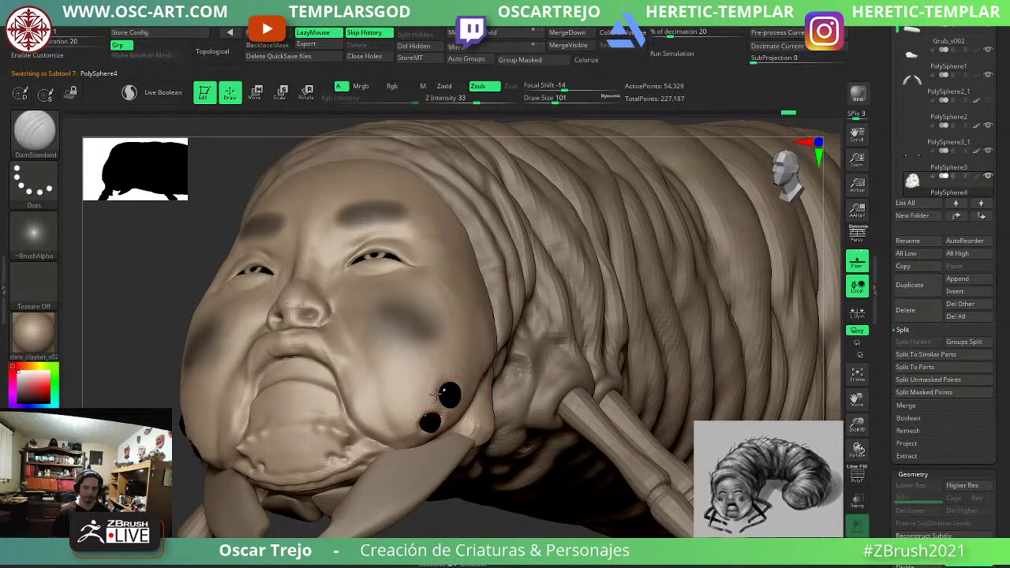
{"action": "key", "text": "s"}
{"action": "left_click", "coordinate": [452, 389]}
{"action": "left_click_drag", "start_coordinate": [442, 388], "coordinate": [443, 386]}
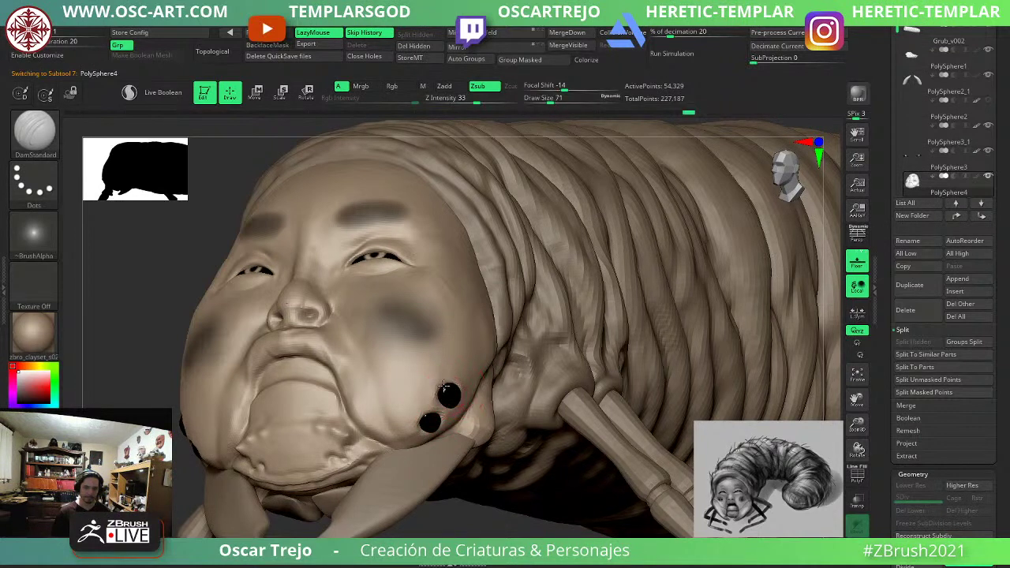
{"action": "key", "text": "bracketleft"}
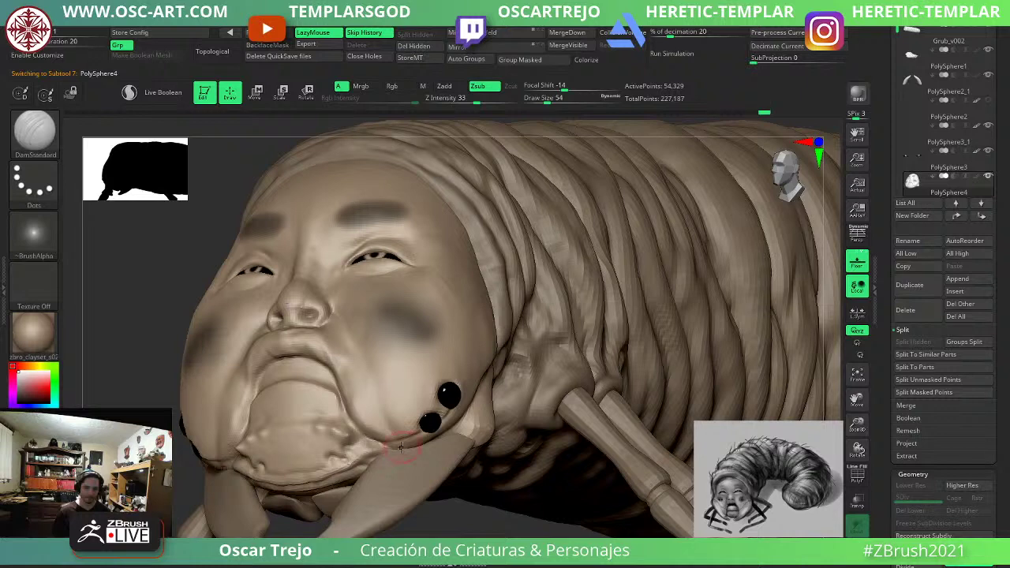
Carve a fine crease from the upper jaw eye along the face's rear edge with the DamStandard brush at draw size 37.
{"action": "right_click_drag", "start_coordinate": [273, 450], "coordinate": [250, 435]}
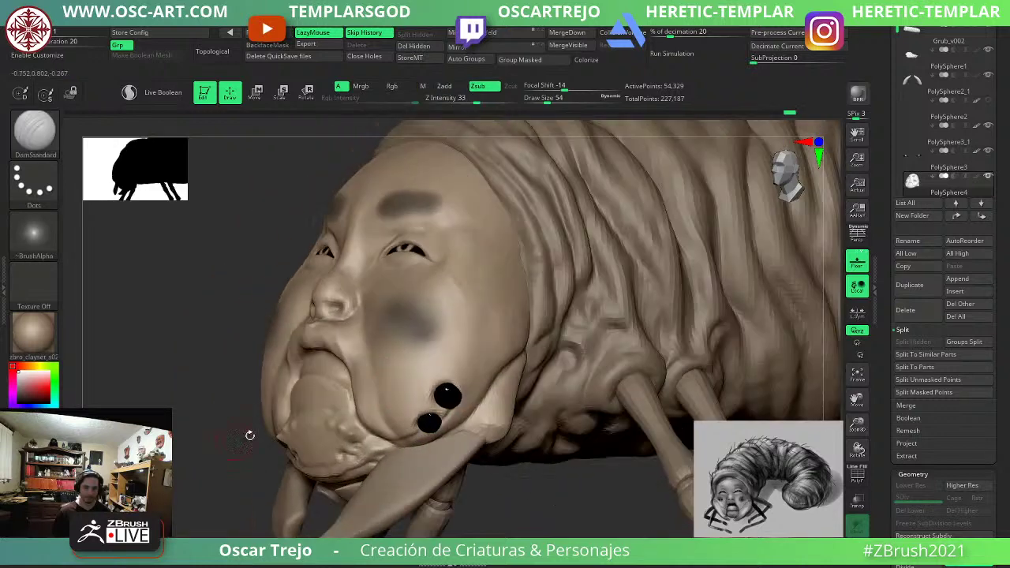
{"action": "key", "text": "bracketleft"}
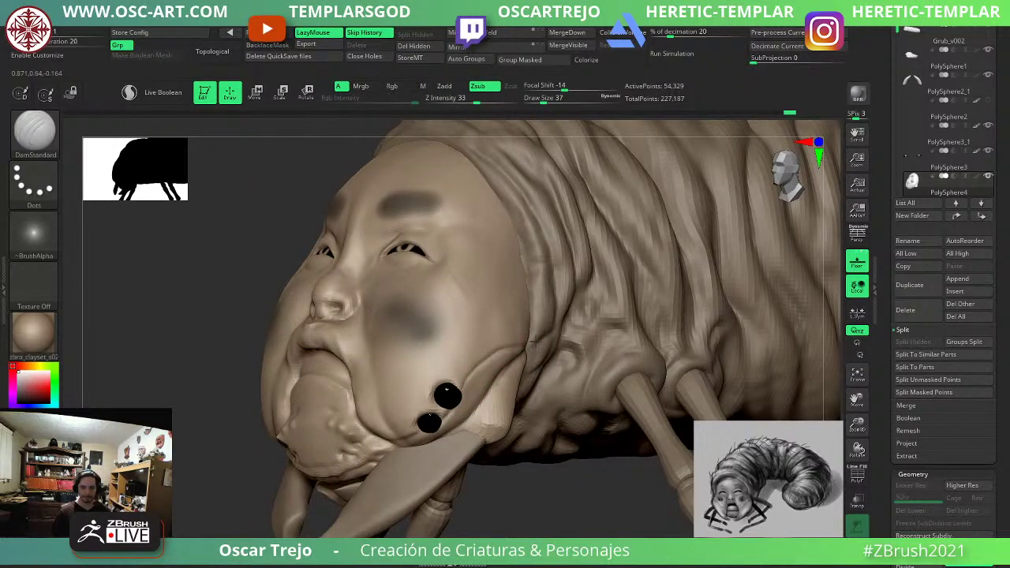
{"action": "key", "text": "shift"}
{"action": "mouse_move", "coordinate": [194, 439]}
{"action": "left_mouse_down"}
{"action": "mouse_move", "coordinate": [230, 453]}
{"action": "mouse_move", "coordinate": [192, 456]}
{"action": "mouse_move", "coordinate": [287, 483]}
{"action": "left_mouse_up"}
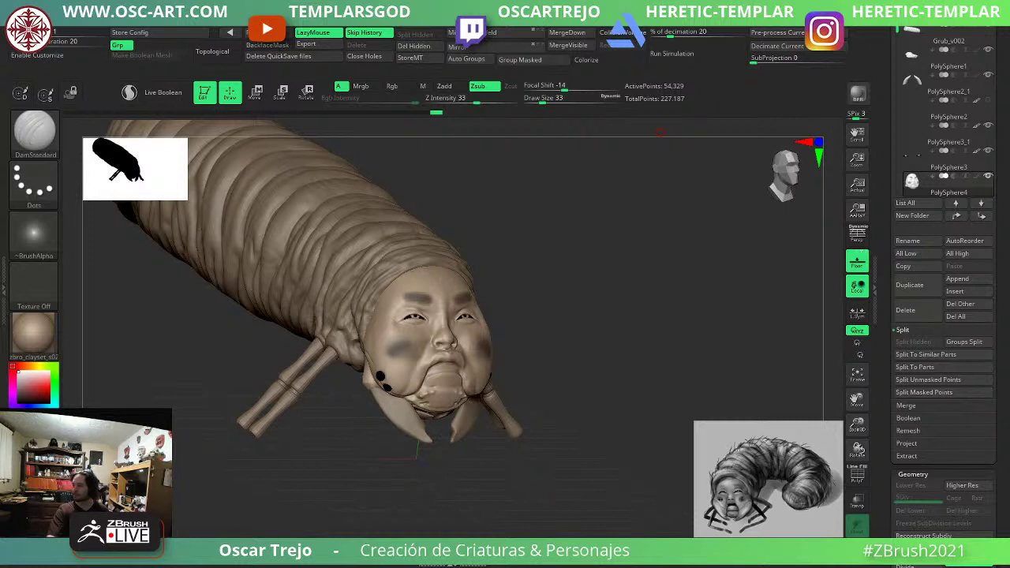
{"action": "left_click_drag", "start_coordinate": [573, 386], "coordinate": [415, 437]}
{"action": "left_click_drag", "start_coordinate": [181, 448], "coordinate": [404, 444]}
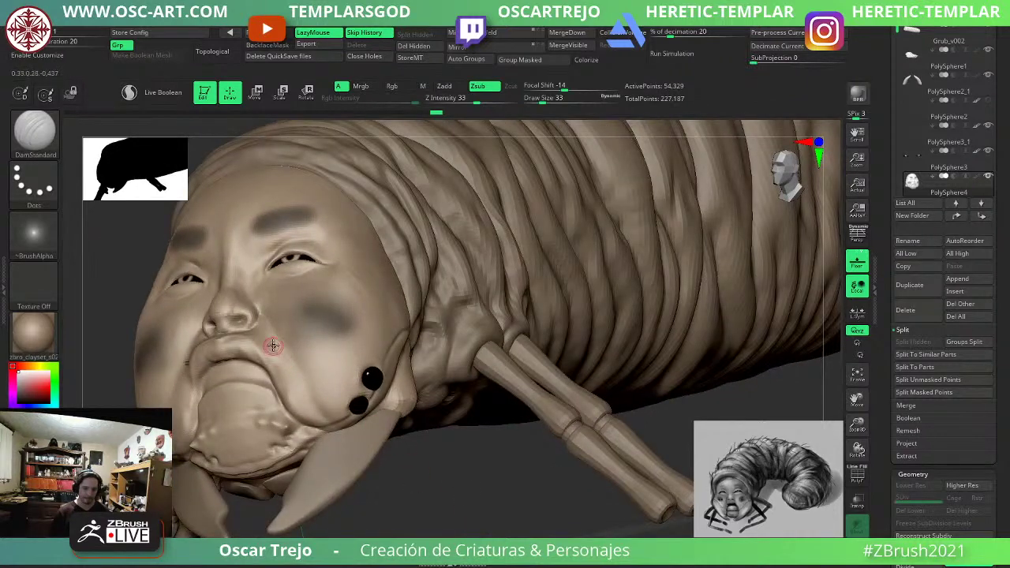
Set the draw size to 41 and soften the crease beside the corner of the mouth.
{"action": "key", "text": "s"}
{"action": "left_click_drag", "start_coordinate": [261, 322], "coordinate": [263, 321]}
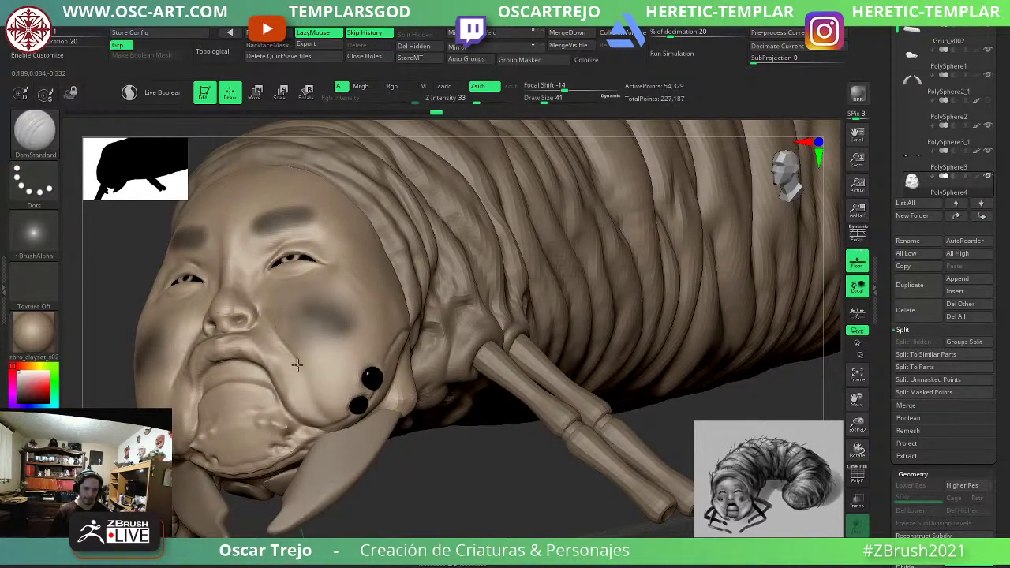
{"action": "left_click_drag", "start_coordinate": [457, 500], "coordinate": [481, 513]}
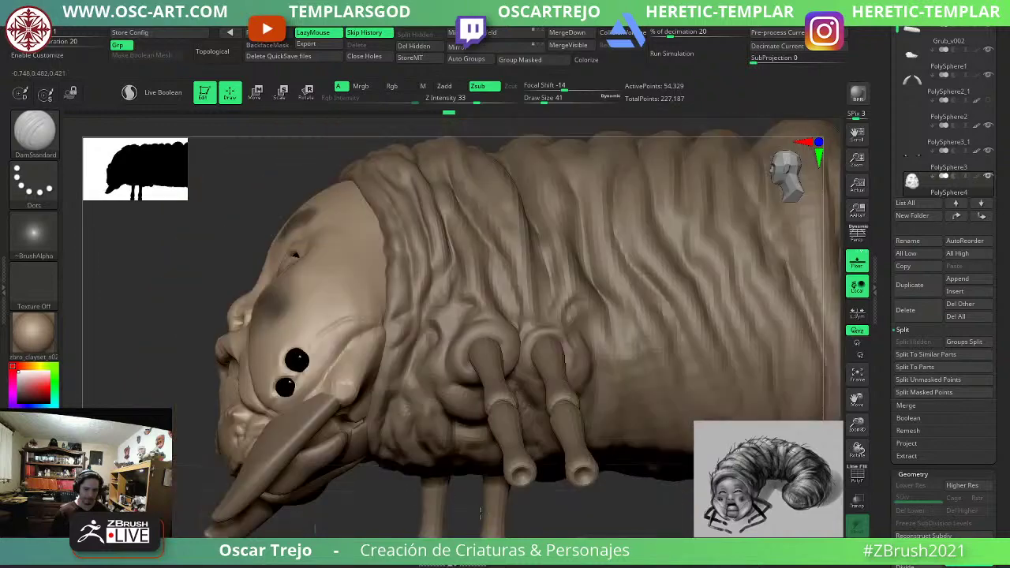
{"action": "left_click_drag", "start_coordinate": [315, 505], "coordinate": [698, 346]}
{"action": "mouse_move", "coordinate": [772, 377]}
{"action": "left_mouse_down"}
{"action": "mouse_move", "coordinate": [589, 318]}
{"action": "mouse_move", "coordinate": [614, 323]}
{"action": "mouse_move", "coordinate": [600, 345]}
{"action": "left_mouse_up"}
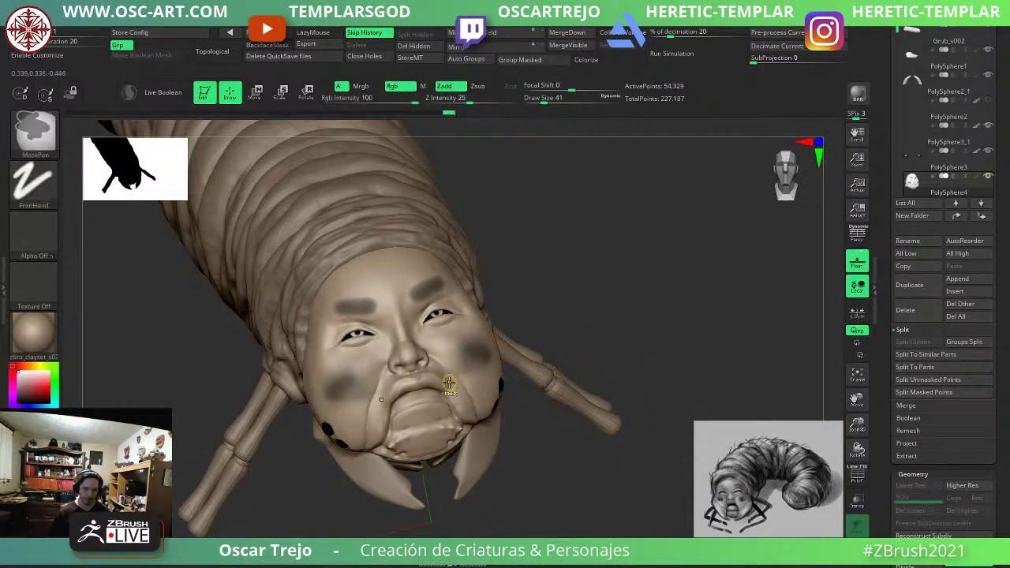
{"action": "left_click_drag", "start_coordinate": [445, 384], "coordinate": [459, 392], "text": "shift"}
Carve the cheek folds running past the mouth corners with the DamStandard brush at draw size 65 and smooth their edges.
{"action": "mouse_move", "coordinate": [345, 445]}
{"action": "left_mouse_down"}
{"action": "mouse_move", "coordinate": [247, 447]}
{"action": "mouse_move", "coordinate": [228, 513]}
{"action": "mouse_move", "coordinate": [207, 470]}
{"action": "mouse_move", "coordinate": [257, 460]}
{"action": "left_mouse_up"}
{"action": "key", "text": "bracketright"}
{"action": "key", "text": "bracketright"}
{"action": "key", "text": "bracketright"}
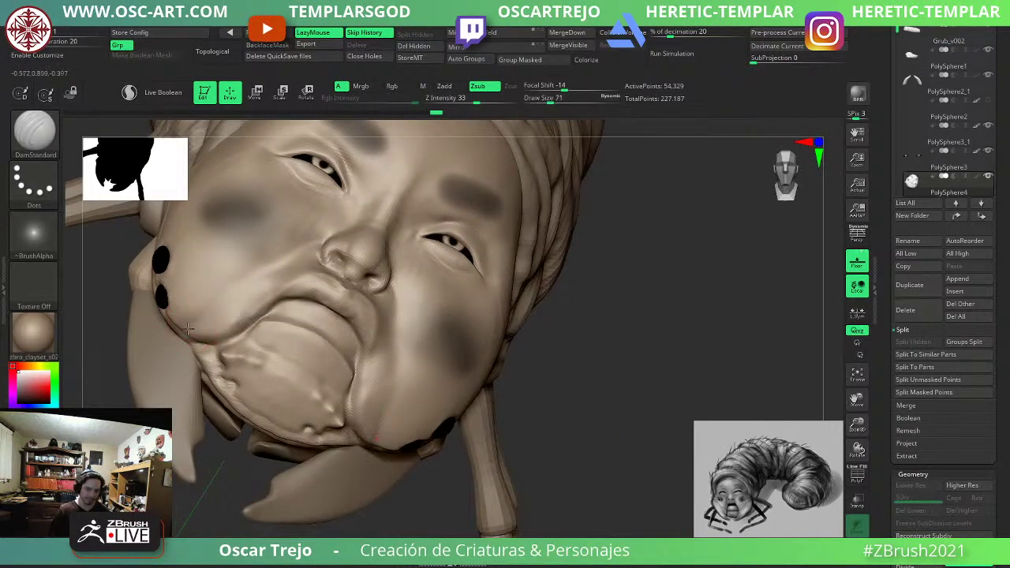
{"action": "left_click_drag", "start_coordinate": [224, 297], "coordinate": [256, 273]}
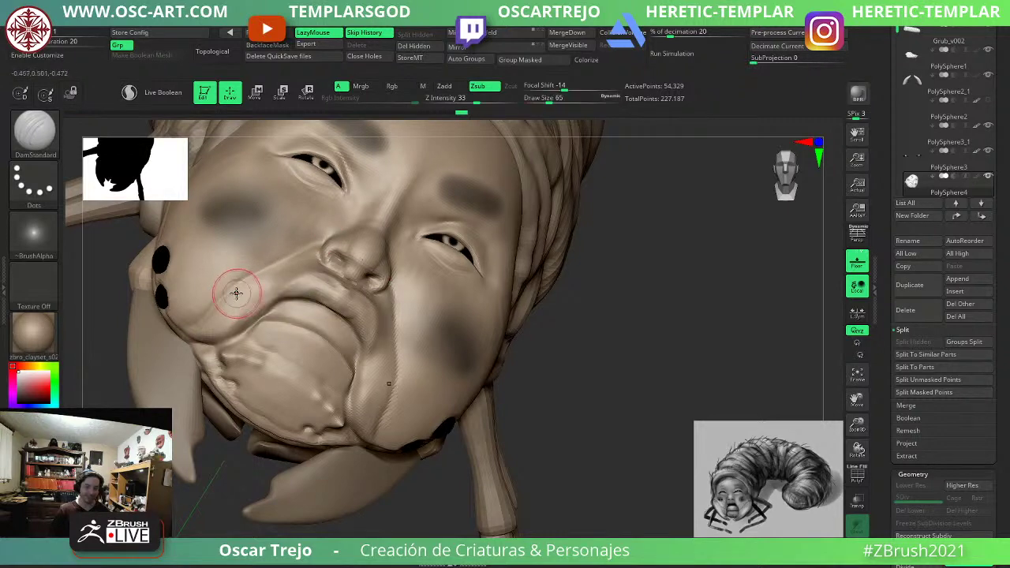
{"action": "left_click_drag", "start_coordinate": [222, 304], "coordinate": [198, 317], "text": "shift"}
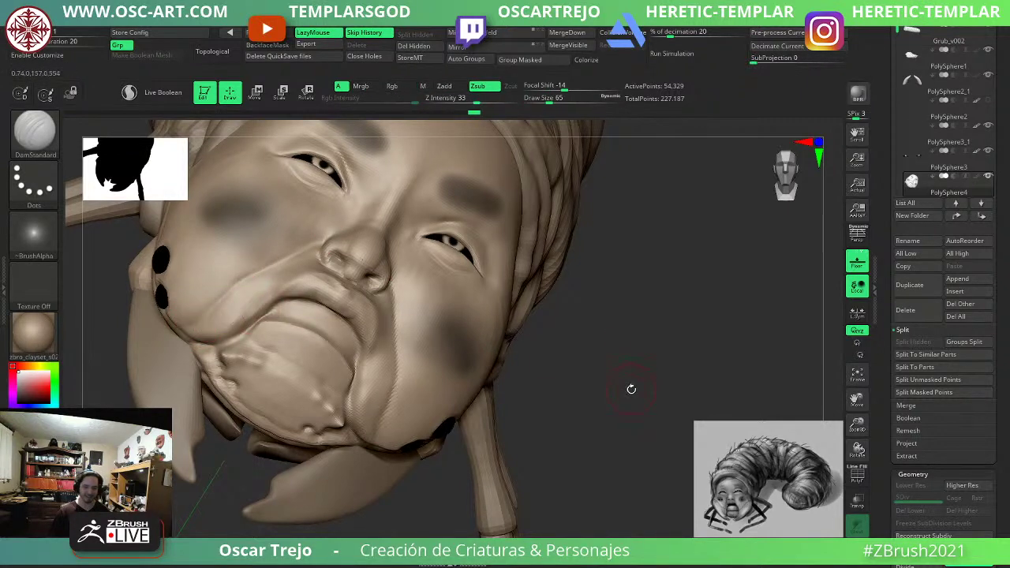
{"action": "left_click_drag", "start_coordinate": [631, 387], "coordinate": [559, 383]}
{"action": "left_click_drag", "start_coordinate": [479, 299], "coordinate": [477, 315], "text": "shift"}
{"action": "mouse_move", "coordinate": [456, 268]}
{"action": "left_mouse_down"}
{"action": "mouse_move", "coordinate": [465, 279]}
{"action": "mouse_move", "coordinate": [468, 263]}
{"action": "left_mouse_up"}
Select the small black jaw eyes and give each sphere its own polygroup with Auto Groups.
{"action": "left_click_drag", "start_coordinate": [140, 355], "coordinate": [147, 397], "text": "alt"}
{"action": "mouse_move", "coordinate": [147, 395]}
{"action": "left_mouse_down"}
{"action": "mouse_move", "coordinate": [212, 385]}
{"action": "mouse_move", "coordinate": [223, 366]}
{"action": "mouse_move", "coordinate": [339, 359]}
{"action": "mouse_move", "coordinate": [316, 355]}
{"action": "left_mouse_up"}
{"action": "left_click_drag", "start_coordinate": [568, 295], "coordinate": [515, 253]}
{"action": "left_click_drag", "start_coordinate": [514, 253], "coordinate": [580, 370], "text": "alt"}
{"action": "left_click", "coordinate": [372, 384], "text": "alt"}
{"action": "left_click_drag", "start_coordinate": [615, 325], "coordinate": [629, 327]}
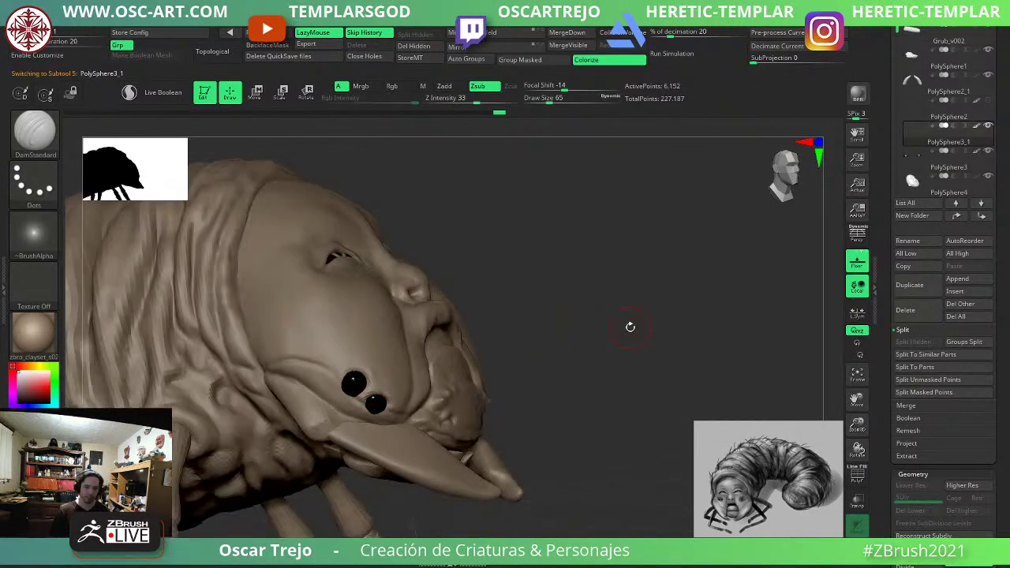
{"action": "key", "text": "shift+f"}
{"action": "key", "text": "shift+f"}
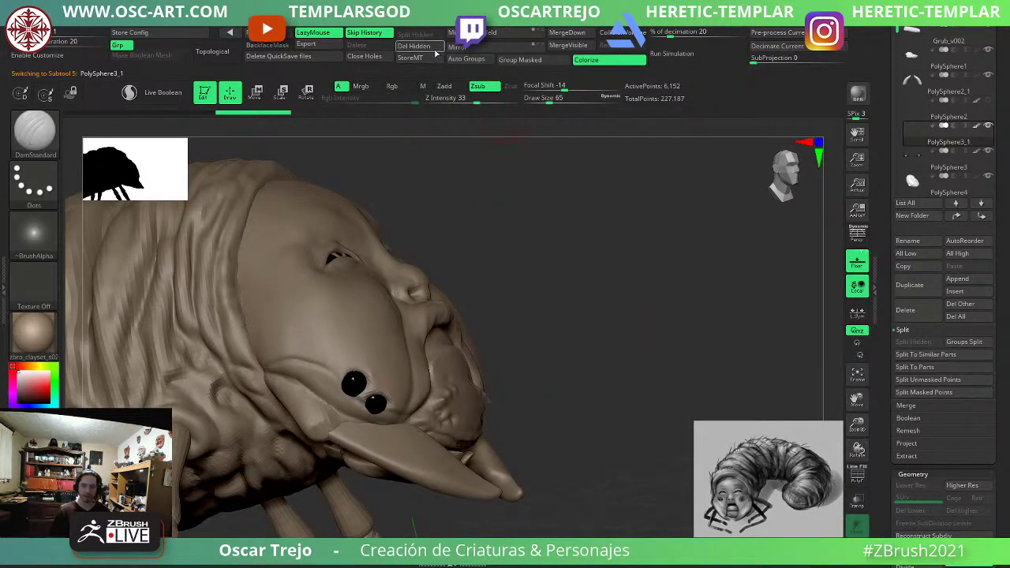
{"action": "left_click", "coordinate": [472, 64]}
{"action": "left_click", "coordinate": [473, 34]}
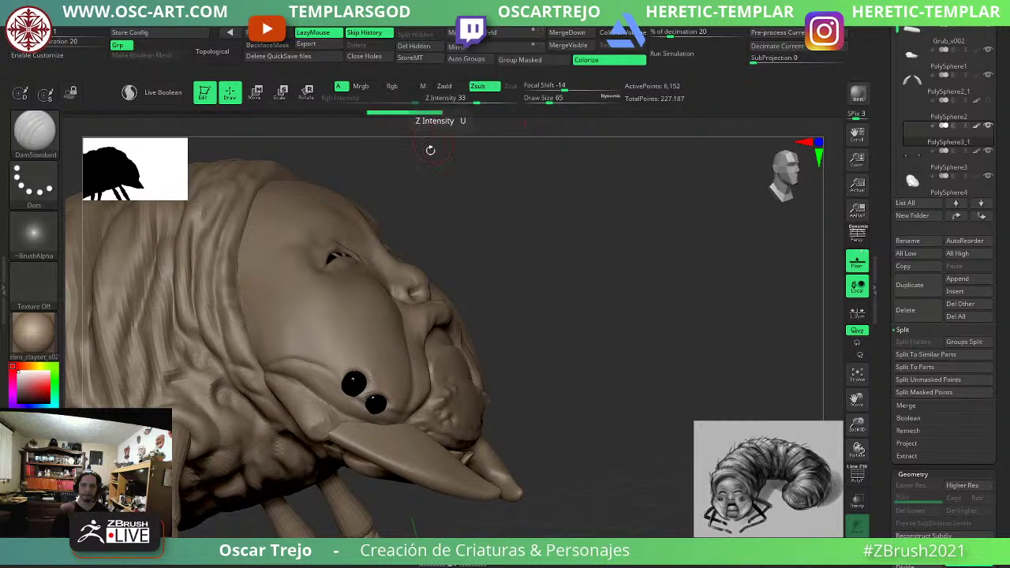
Clear the masks on the jaw eyes, isolate the upper one with the transform gizmo, and duplicate it.
{"action": "key", "text": "w"}
{"action": "left_click", "coordinate": [356, 382], "text": "ctrl"}
{"action": "key", "text": "q"}
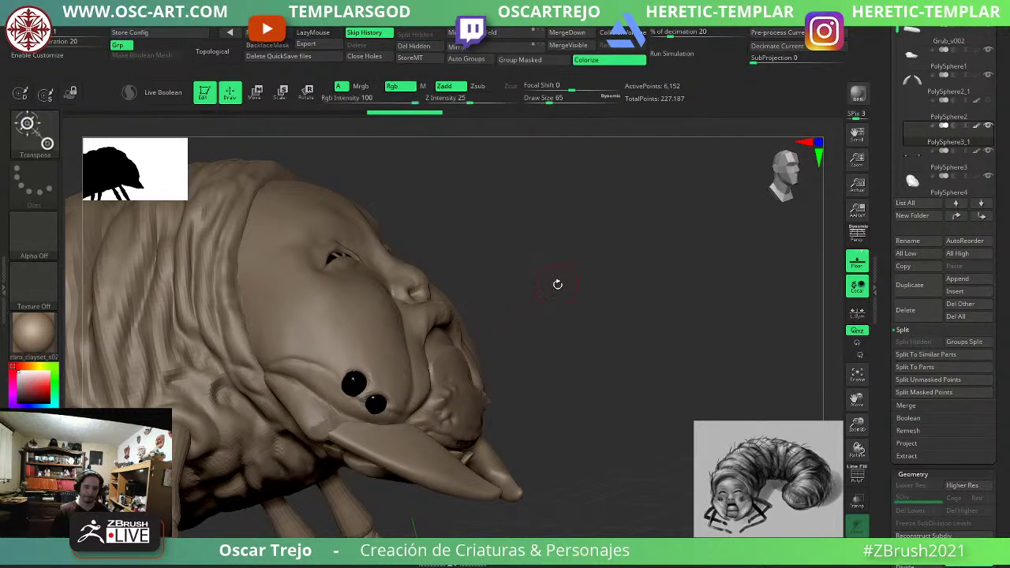
{"action": "left_click_drag", "start_coordinate": [557, 284], "coordinate": [584, 309], "text": "ctrl"}
{"action": "key", "text": "w"}
{"action": "key", "text": "q"}
{"action": "key", "text": "w"}
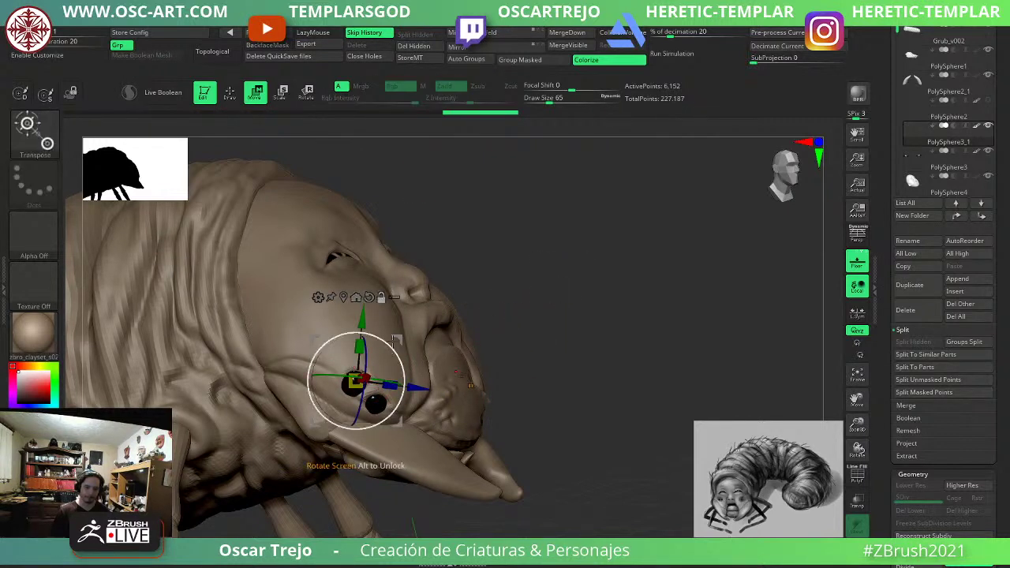
{"action": "left_click_drag", "start_coordinate": [467, 273], "coordinate": [510, 380], "text": "ctrl"}
{"action": "left_click", "coordinate": [353, 384], "text": "ctrl"}
{"action": "left_click_drag", "start_coordinate": [402, 337], "coordinate": [424, 334], "text": "ctrl"}
Position the copied eye on the cheek in front of the other two, forming a tight cluster of three.
{"action": "left_click_drag", "start_coordinate": [675, 285], "coordinate": [592, 327]}
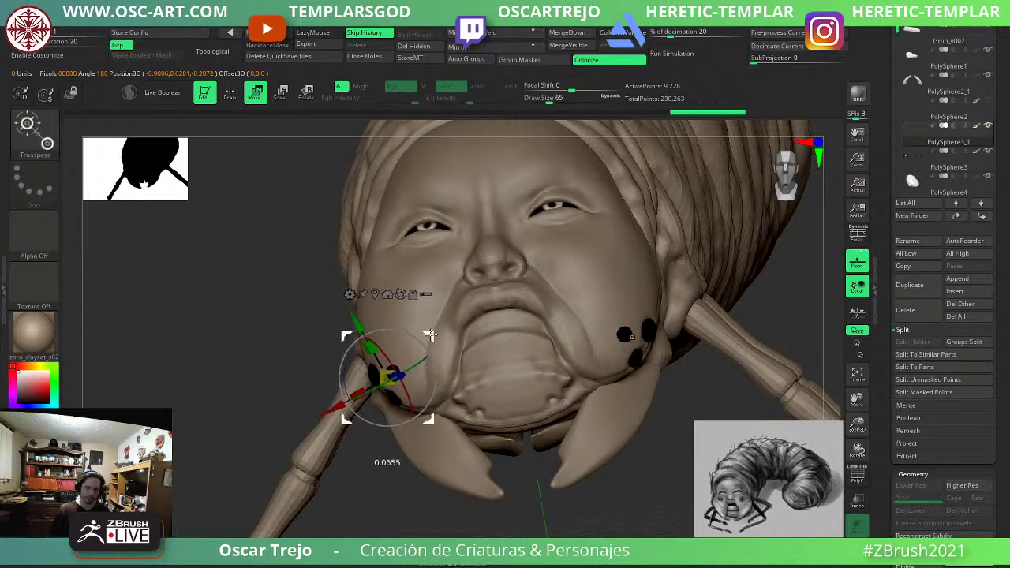
{"action": "left_click_drag", "start_coordinate": [430, 336], "coordinate": [424, 344]}
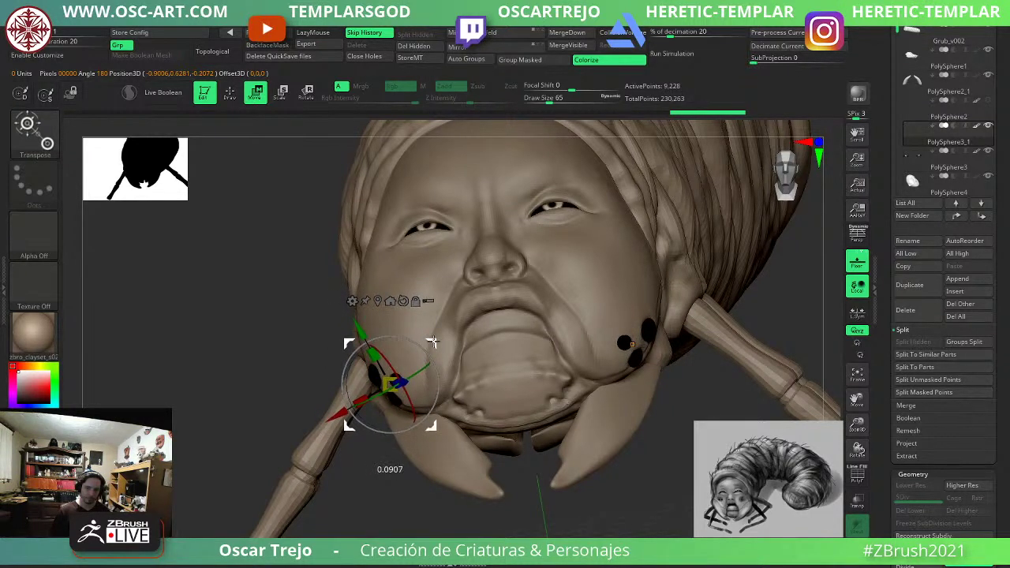
{"action": "key", "text": "q"}
{"action": "left_click_drag", "start_coordinate": [296, 437], "coordinate": [414, 414]}
{"action": "mouse_move", "coordinate": [580, 371]}
{"action": "left_mouse_down"}
{"action": "mouse_move", "coordinate": [563, 345]}
{"action": "mouse_move", "coordinate": [525, 343]}
{"action": "mouse_move", "coordinate": [561, 374]}
{"action": "mouse_move", "coordinate": [556, 403]}
{"action": "mouse_move", "coordinate": [369, 491]}
{"action": "mouse_move", "coordinate": [450, 473]}
{"action": "left_mouse_up"}
{"action": "key", "text": "w"}
{"action": "key", "text": "q"}
{"action": "key", "text": "f"}
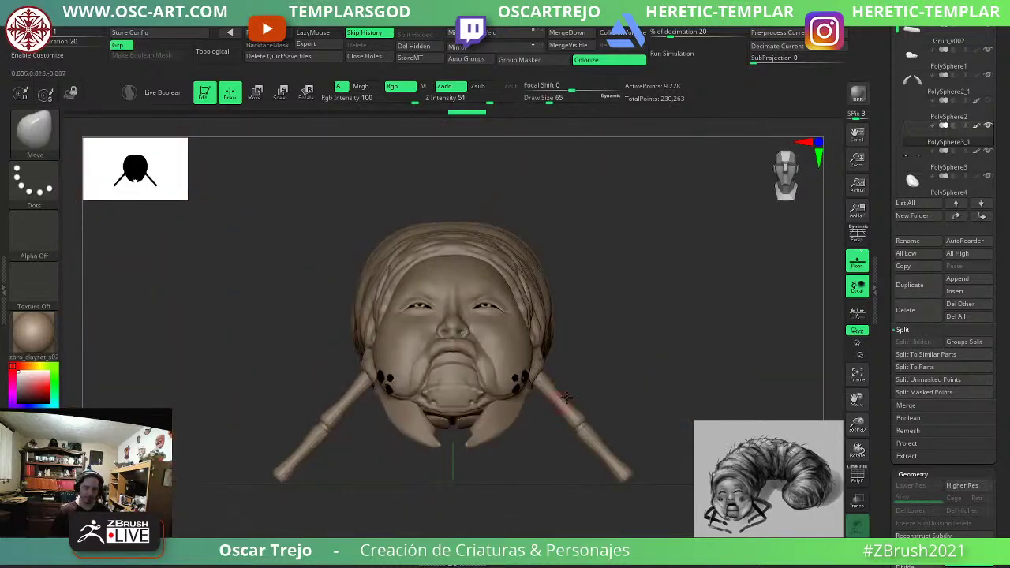
{"action": "left_click_drag", "start_coordinate": [628, 316], "coordinate": [515, 354]}
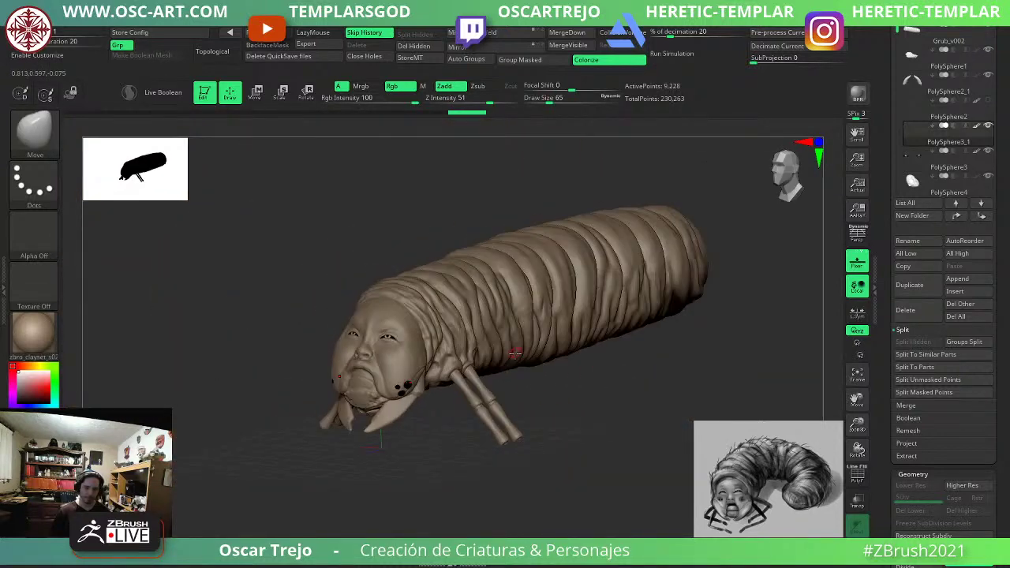
{"action": "left_click_drag", "start_coordinate": [398, 453], "coordinate": [368, 452], "text": "alt"}
Select the mandibles and examine them with the face from several angles, setting the Move brush's draw size to 132.
{"action": "left_click", "coordinate": [395, 397], "text": "alt"}
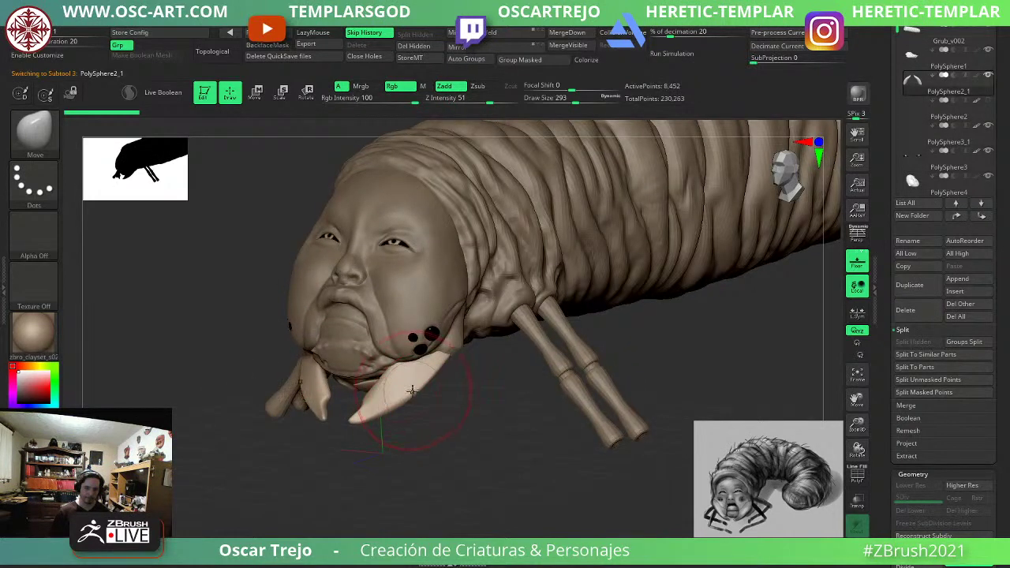
{"action": "key", "text": "s"}
{"action": "left_click_drag", "start_coordinate": [420, 405], "coordinate": [411, 405]}
{"action": "mouse_move", "coordinate": [387, 445]}
{"action": "left_mouse_down"}
{"action": "mouse_move", "coordinate": [417, 471]}
{"action": "mouse_move", "coordinate": [434, 472]}
{"action": "left_mouse_up"}
{"action": "mouse_move", "coordinate": [434, 471]}
{"action": "left_mouse_down", "text": "alt"}
{"action": "mouse_move", "coordinate": [359, 436]}
{"action": "mouse_move", "coordinate": [341, 476]}
{"action": "mouse_move", "coordinate": [462, 434]}
{"action": "mouse_move", "coordinate": [568, 354]}
{"action": "mouse_move", "coordinate": [476, 408]}
{"action": "mouse_move", "coordinate": [347, 453]}
{"action": "left_mouse_up", "text": "alt"}
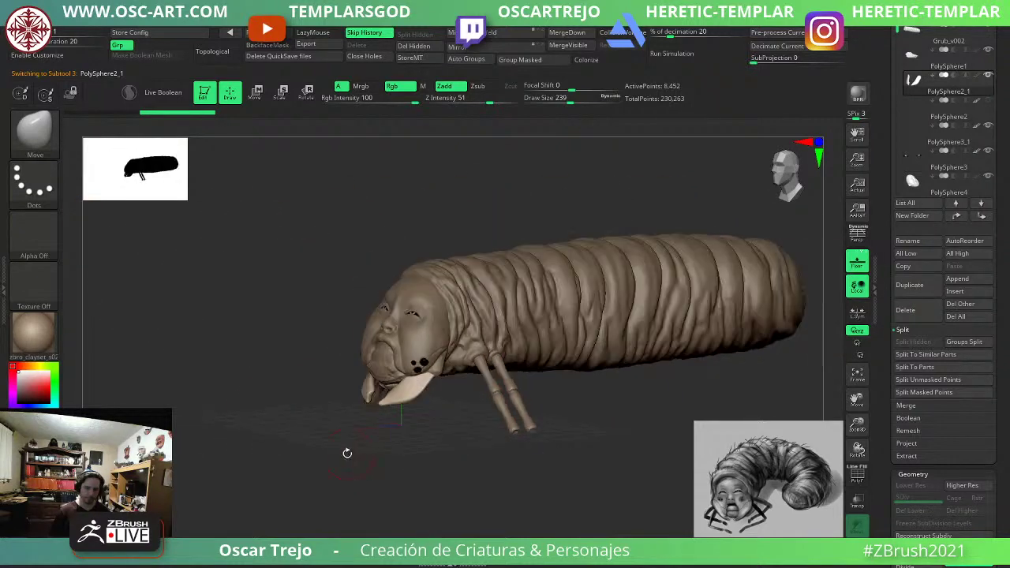
{"action": "left_click_drag", "start_coordinate": [209, 348], "coordinate": [582, 434]}
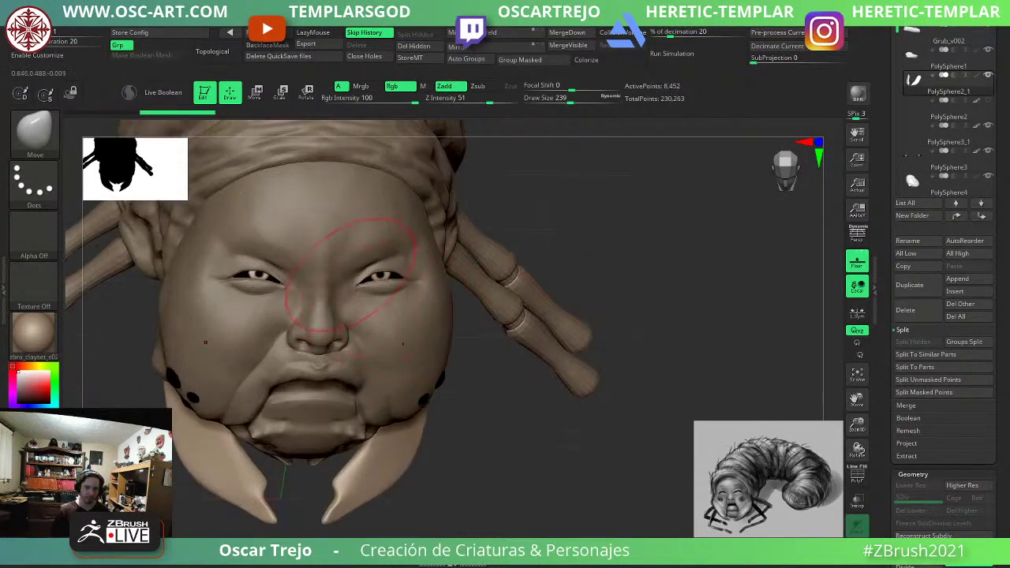
{"action": "mouse_move", "coordinate": [533, 268]}
{"action": "left_mouse_down"}
{"action": "mouse_move", "coordinate": [562, 262]}
{"action": "mouse_move", "coordinate": [565, 320]}
{"action": "left_mouse_up"}
{"action": "key", "text": "s"}
{"action": "left_click_drag", "start_coordinate": [452, 356], "coordinate": [438, 358]}
{"action": "key", "text": "shift+f"}
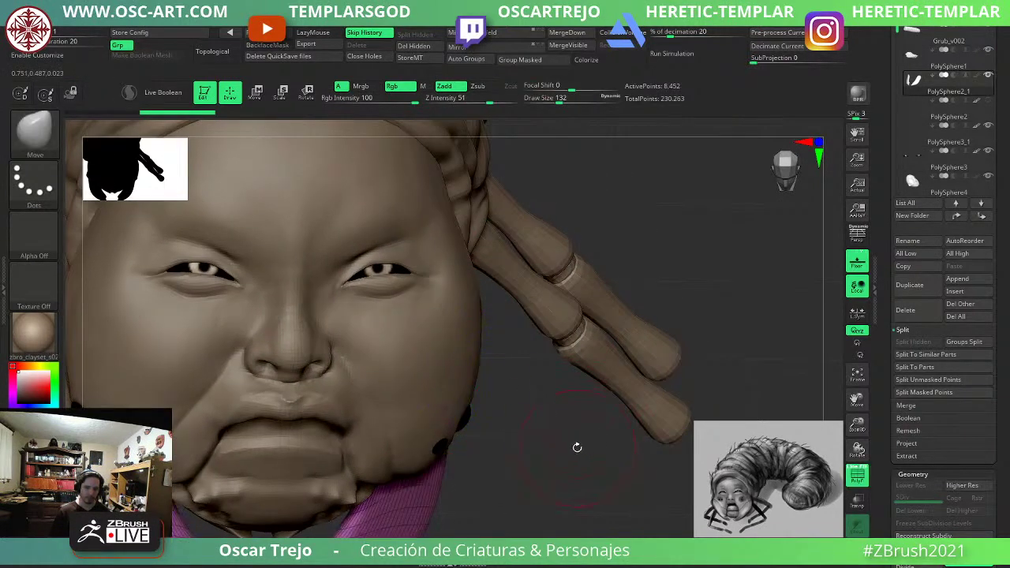
Select the face and duplicate it as a separate subtool.
{"action": "left_click", "coordinate": [438, 390], "text": "alt"}
{"action": "left_click_drag", "start_coordinate": [547, 467], "coordinate": [511, 384], "text": "alt"}
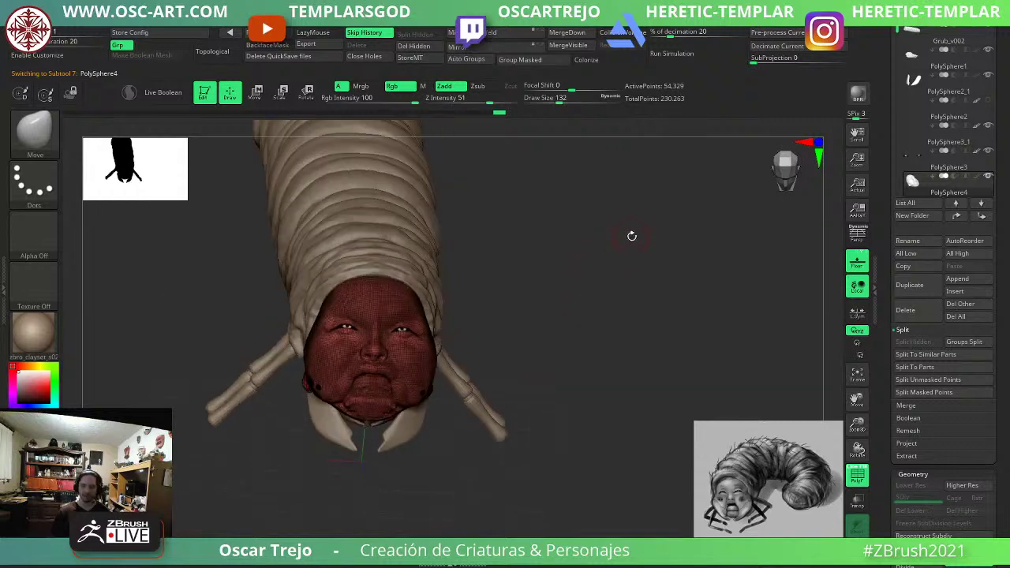
{"action": "left_click", "coordinate": [910, 290]}
{"action": "scroll", "coordinate": [940, 331], "scroll_direction": "down", "scroll_amount": 5}
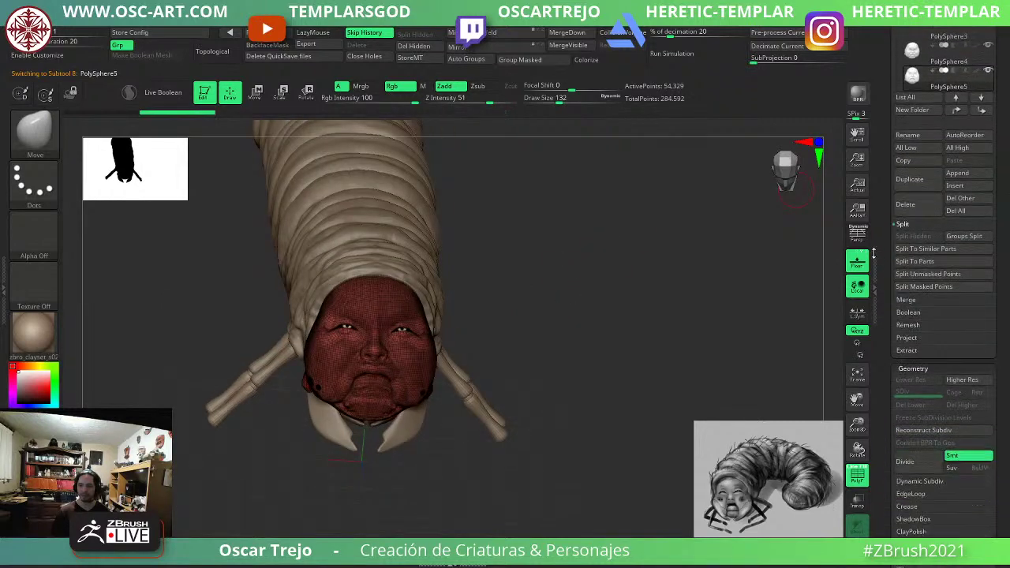
Remesh the duplicate face with ZRemesher at a Target Polygons Count of 5 with Adapt on, and isolate it.
{"action": "scroll", "coordinate": [895, 142], "scroll_direction": "up", "scroll_amount": 5}
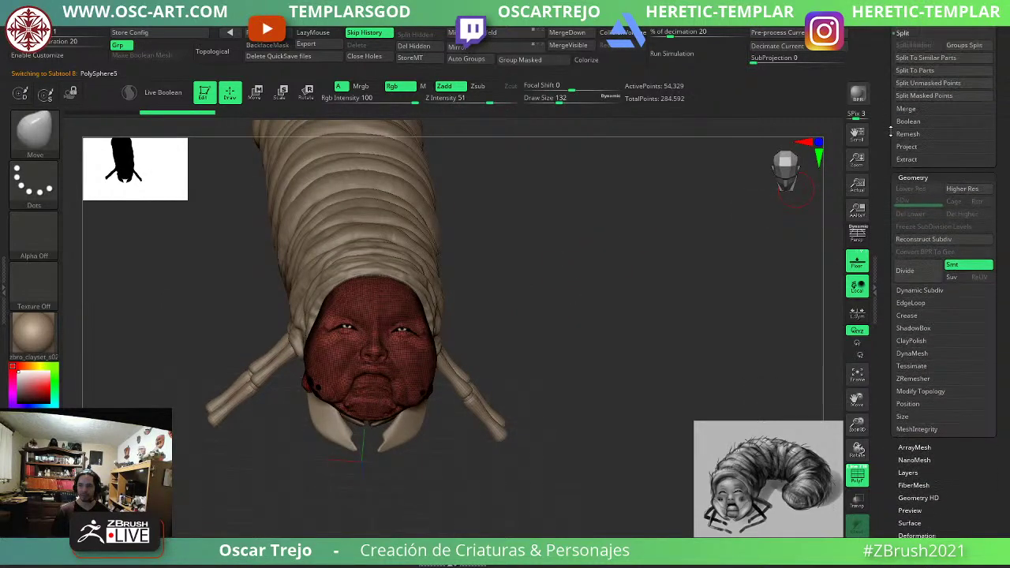
{"action": "mouse_move", "coordinate": [890, 359]}
{"action": "left_mouse_down"}
{"action": "mouse_move", "coordinate": [888, 217]}
{"action": "mouse_move", "coordinate": [889, 235]}
{"action": "left_mouse_up"}
{"action": "left_click", "coordinate": [912, 198]}
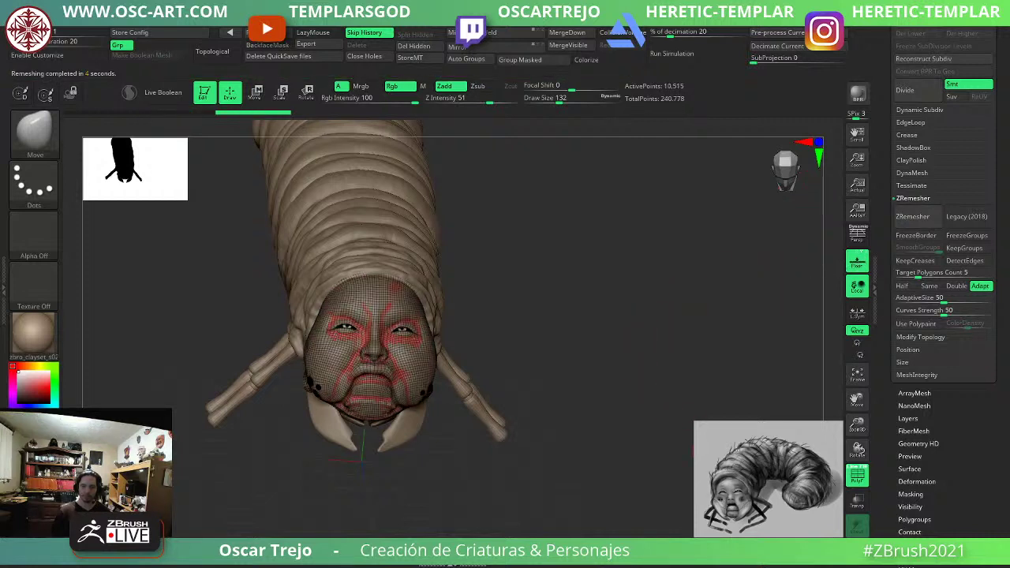
{"action": "left_click", "coordinate": [857, 550]}
{"action": "key", "text": "f"}
{"action": "left_click_drag", "start_coordinate": [656, 364], "coordinate": [655, 390]}
{"action": "key", "text": "shift+f"}
{"action": "key", "text": "shift+f"}
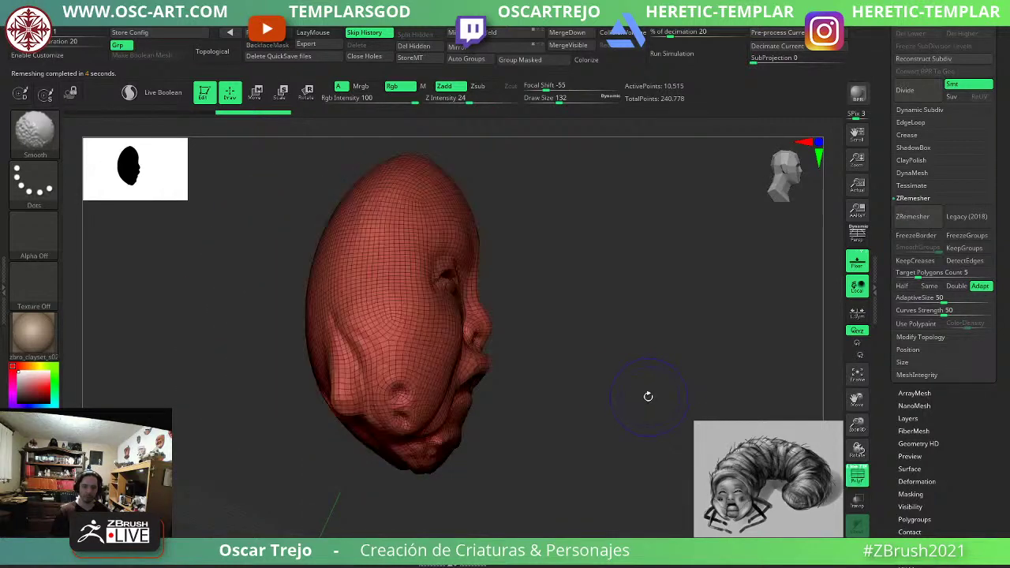
Remesh the duplicate face again with ZRemesher's Half option and compare it with the previous mesh through undo and redo.
{"action": "left_click", "coordinate": [902, 286]}
{"action": "left_click", "coordinate": [924, 218]}
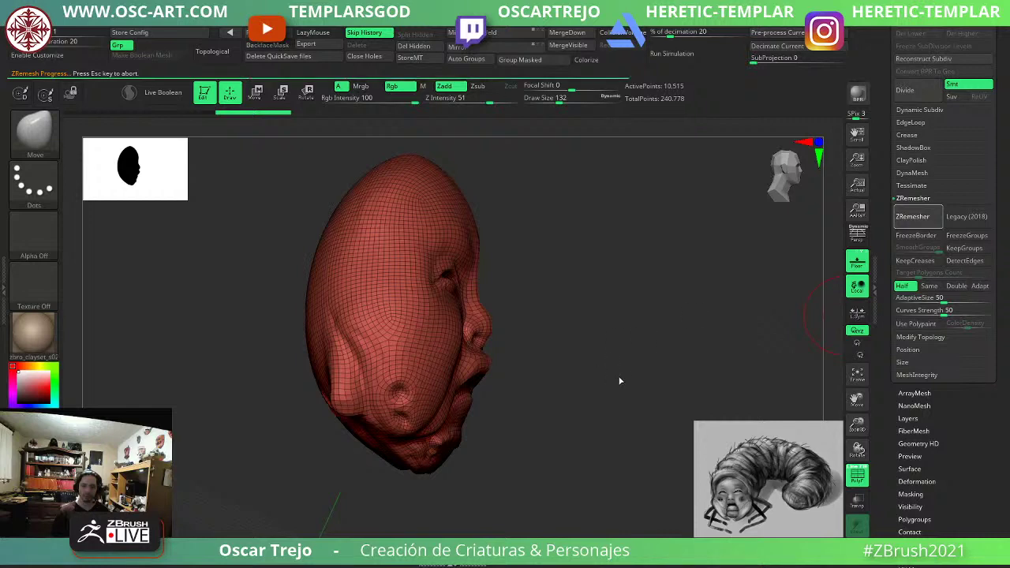
{"action": "left_click_drag", "start_coordinate": [644, 397], "coordinate": [609, 391]}
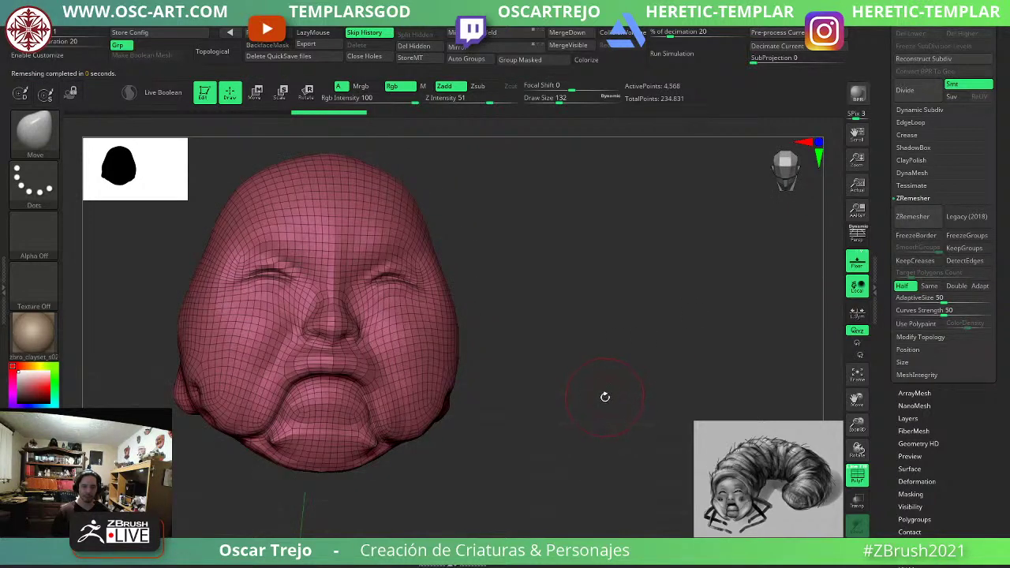
{"action": "key", "text": "ctrl+z"}
{"action": "key", "text": "shift+f"}
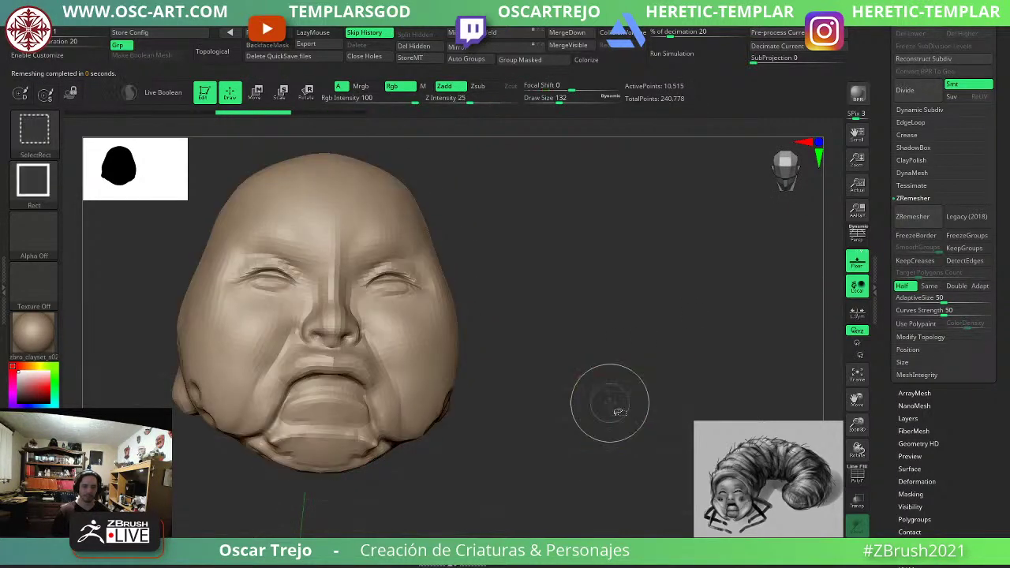
{"action": "key", "text": "ctrl+shift+z"}
{"action": "key", "text": "shift+f"}
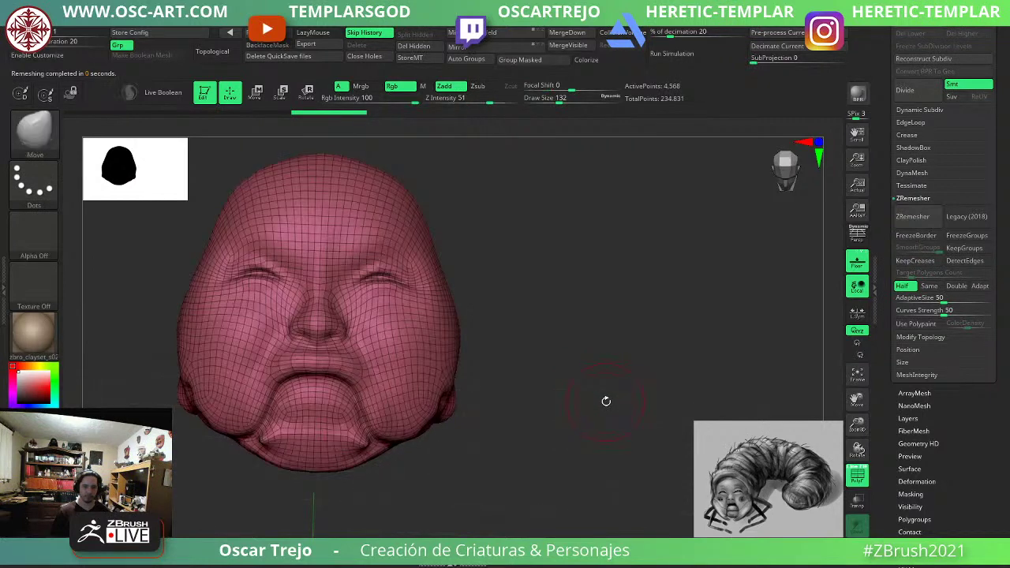
{"action": "key", "text": "shift+f"}
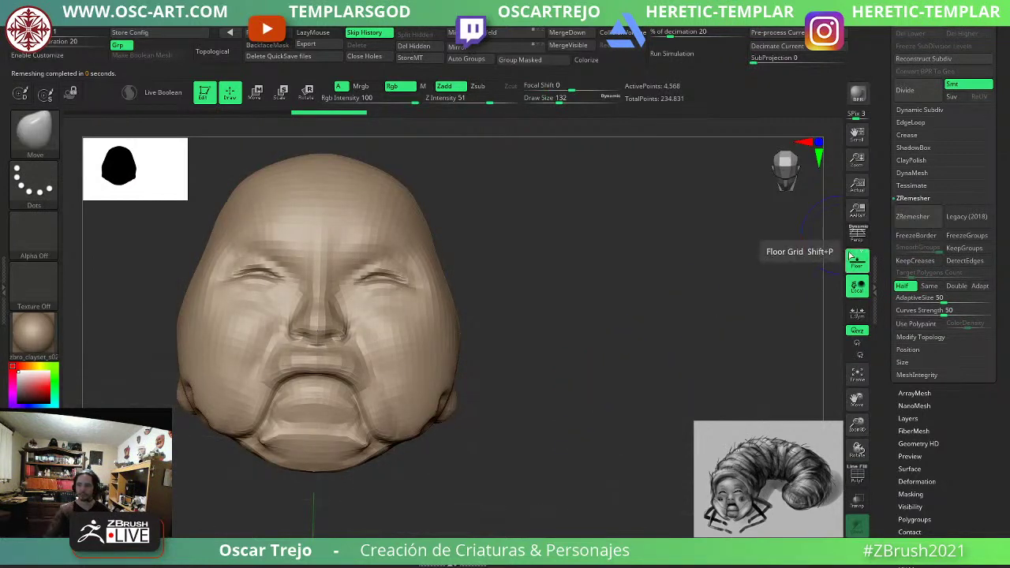
Switch to the original detailed face to compare its shape with the low-poly duplicate.
{"action": "left_click_drag", "start_coordinate": [889, 173], "coordinate": [888, 269]}
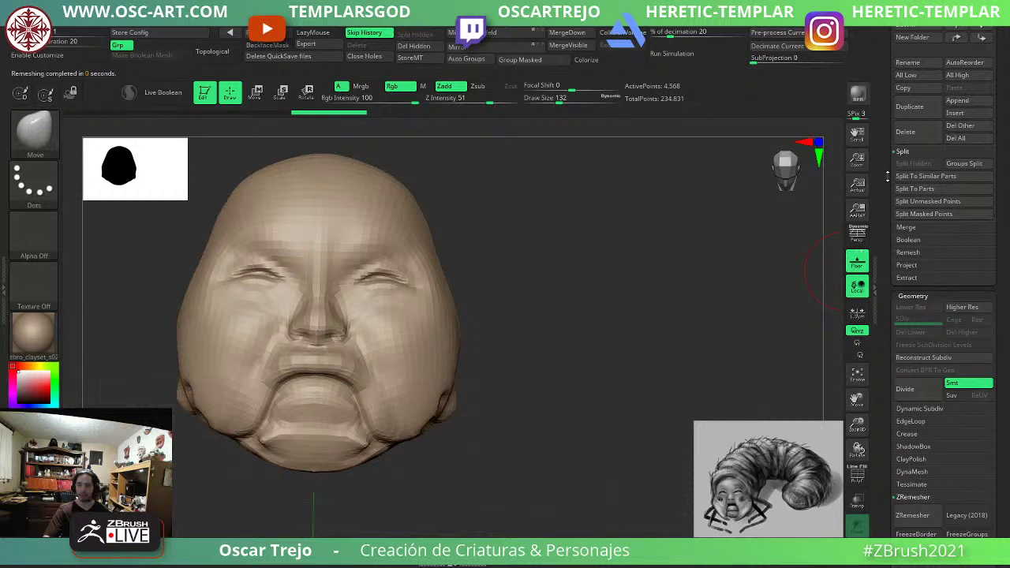
{"action": "left_click_drag", "start_coordinate": [888, 177], "coordinate": [878, 244]}
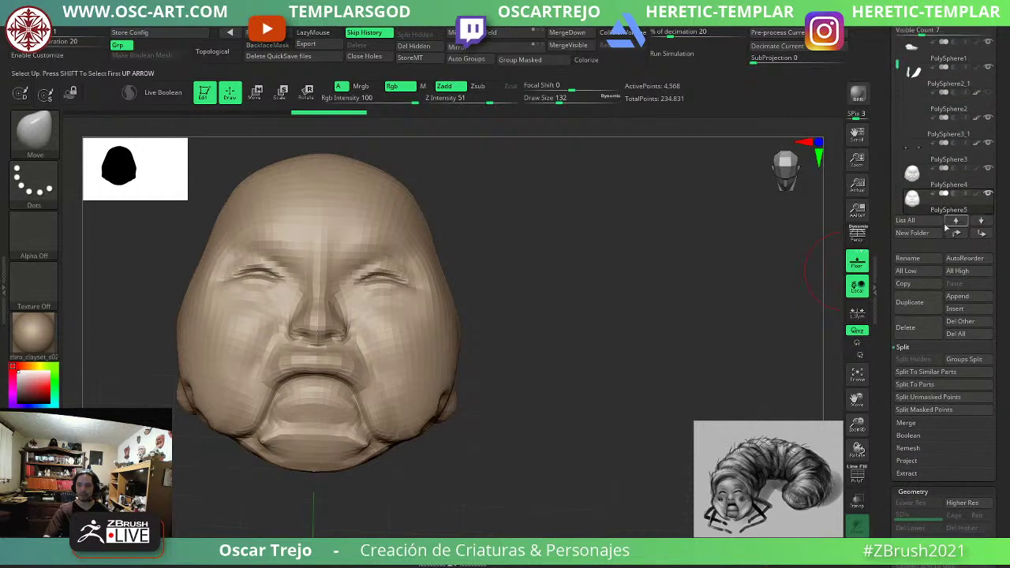
{"action": "left_click", "coordinate": [987, 171]}
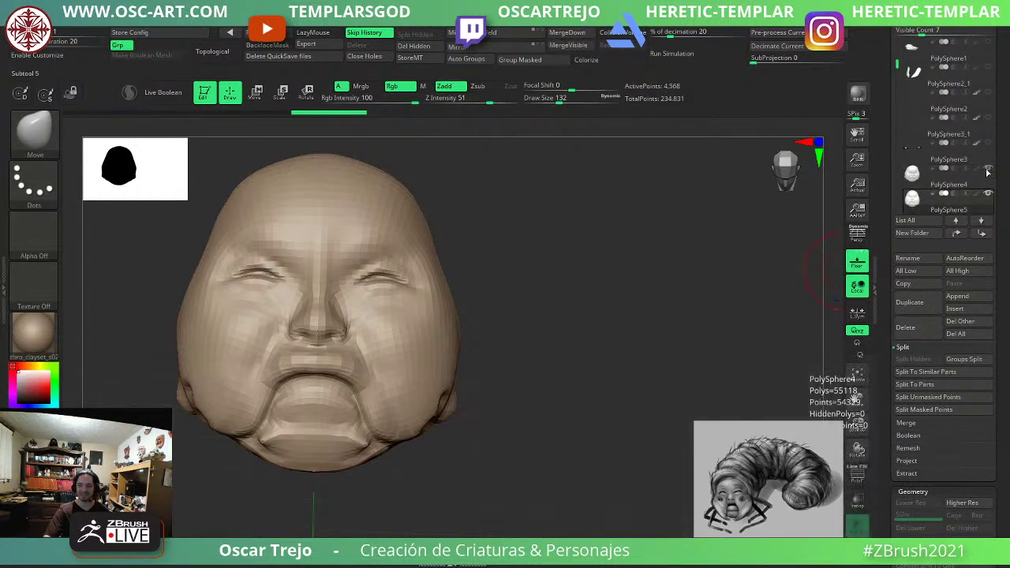
{"action": "left_click", "coordinate": [918, 176]}
{"action": "key", "text": "shift+f"}
{"action": "key", "text": "shift+f"}
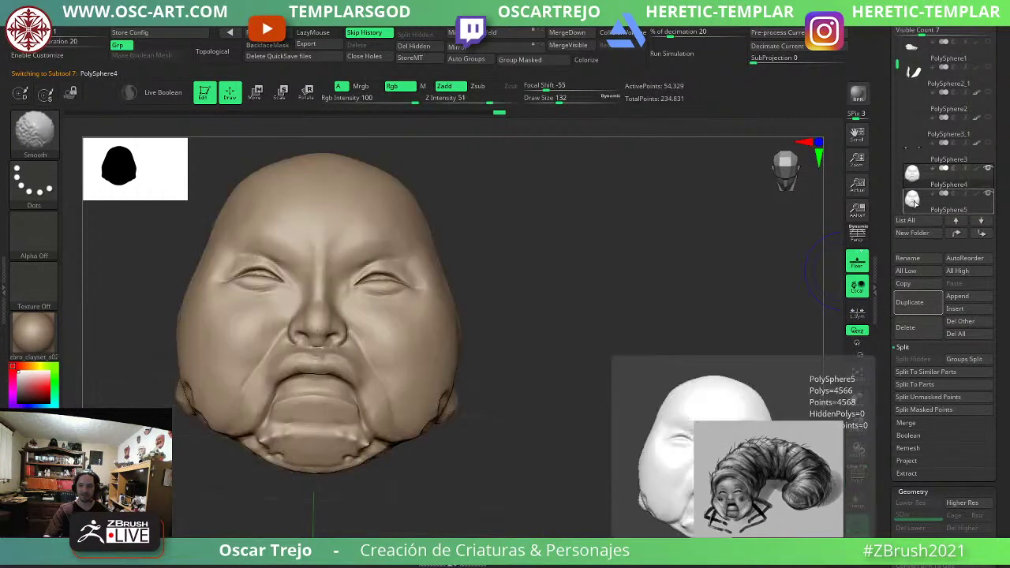
Select the low-poly face duplicate, show its wireframe, and unwrap its UVs with UV Master using Symmetry and Polygroups.
{"action": "left_click", "coordinate": [913, 201]}
{"action": "scroll", "coordinate": [943, 237], "scroll_direction": "down", "scroll_amount": 3}
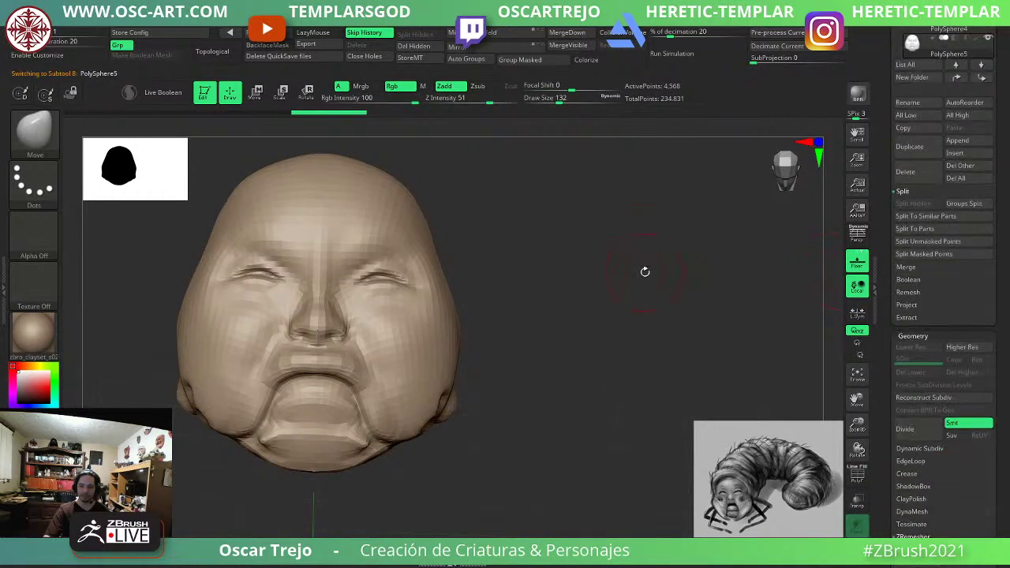
{"action": "key", "text": "shift+f"}
{"action": "mouse_move", "coordinate": [658, 28]}
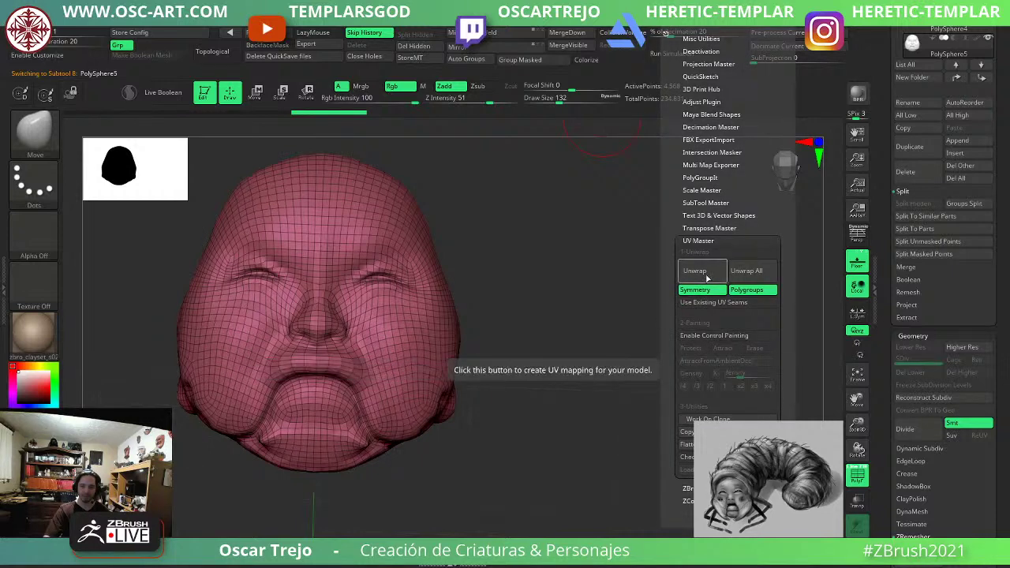
{"action": "left_click", "coordinate": [704, 274]}
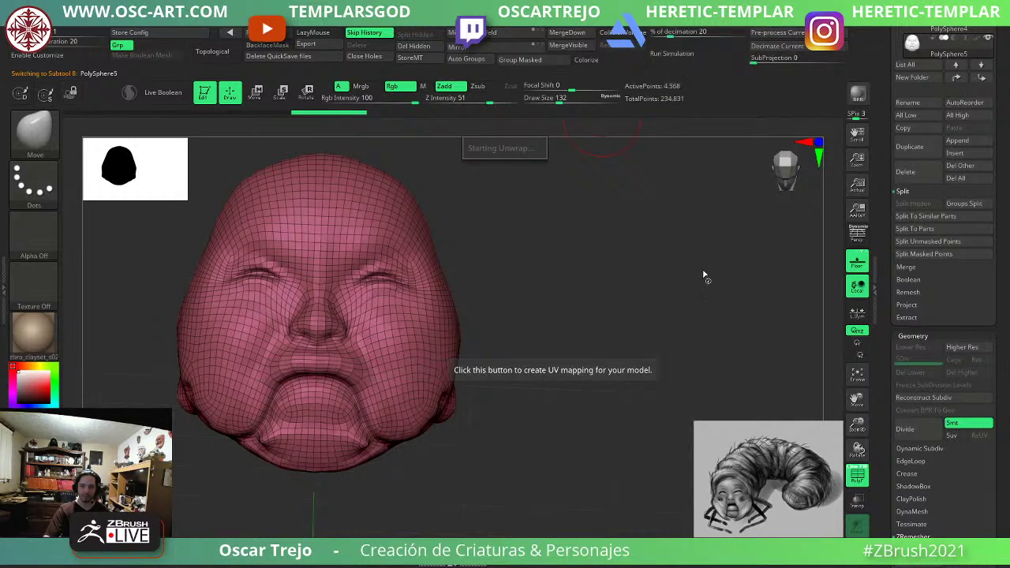
Flatten the unwrapped face to inspect its UV layout, and restore the 3D mesh.
{"action": "left_click", "coordinate": [671, 32]}
{"action": "left_click", "coordinate": [700, 445]}
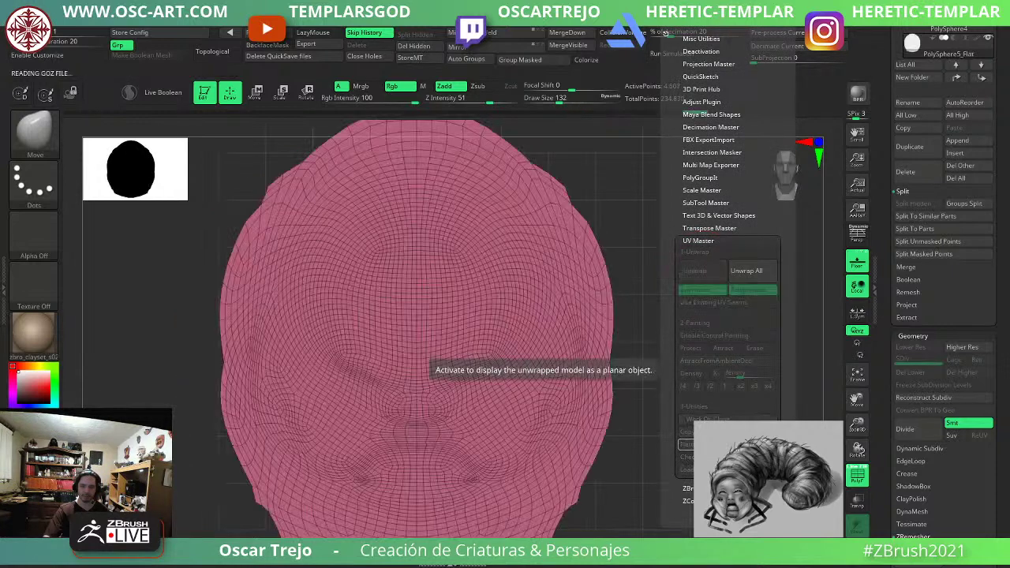
{"action": "left_click", "coordinate": [750, 444]}
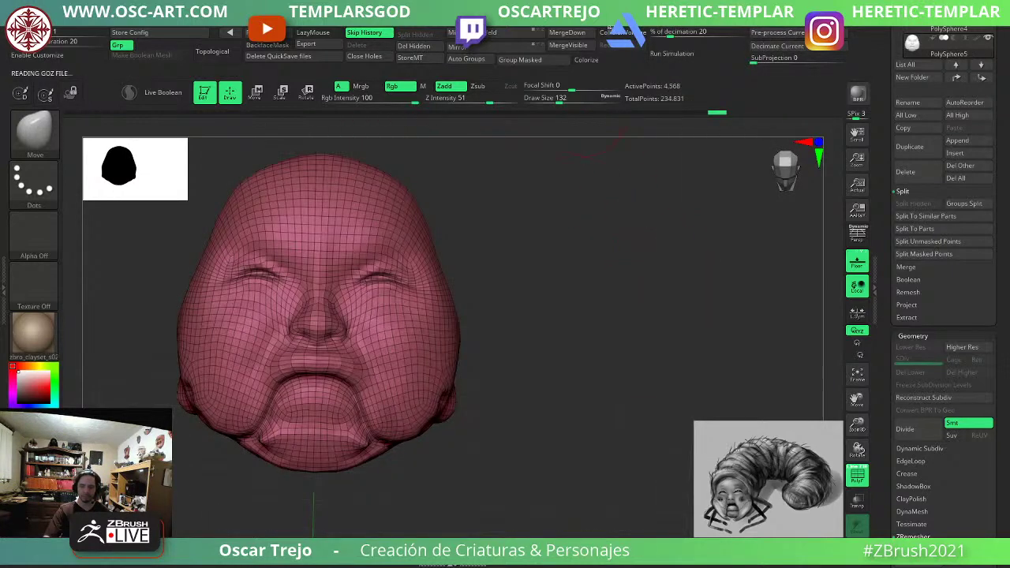
{"action": "left_click", "coordinate": [673, 32]}
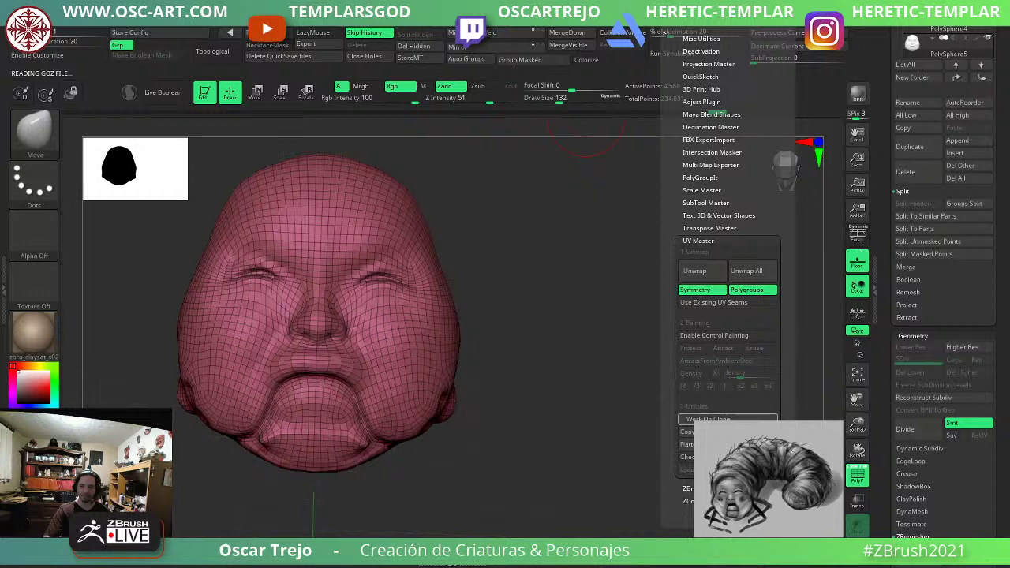
{"action": "left_click", "coordinate": [699, 432]}
Subdivide the low-poly face to level 3 and project the original face's details onto it with ProjectAll.
{"action": "left_click", "coordinate": [909, 307]}
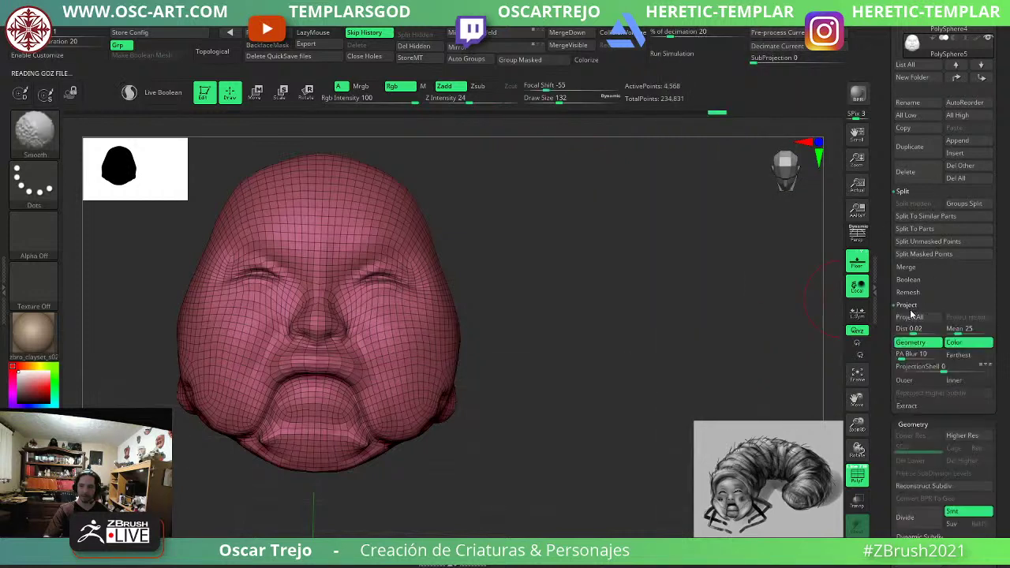
{"action": "key", "text": "ctrl+d"}
{"action": "left_click", "coordinate": [910, 317]}
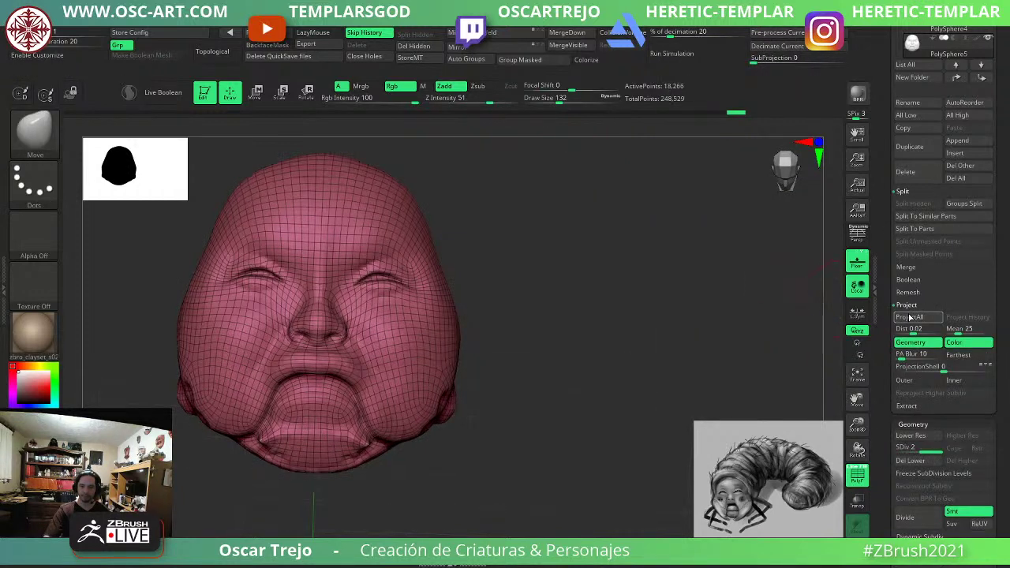
{"action": "key", "text": "ctrl+d"}
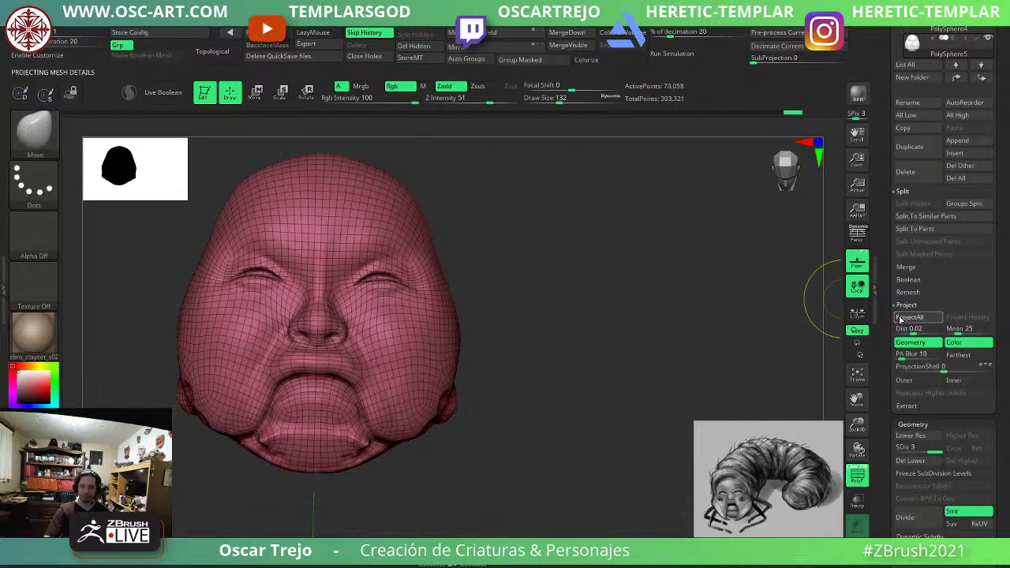
{"action": "key", "text": "shift+f"}
{"action": "left_click_drag", "start_coordinate": [535, 254], "coordinate": [564, 302], "text": "alt"}
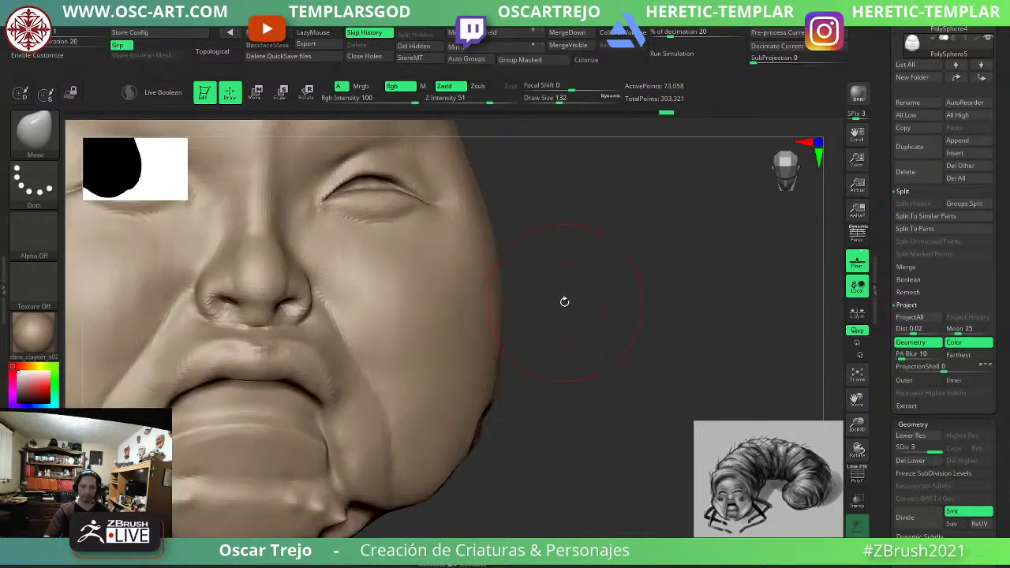
Subdivide the face to level 4, compare it with level 3, and continue to level 5 with the details projected.
{"action": "key", "text": "ctrl+d"}
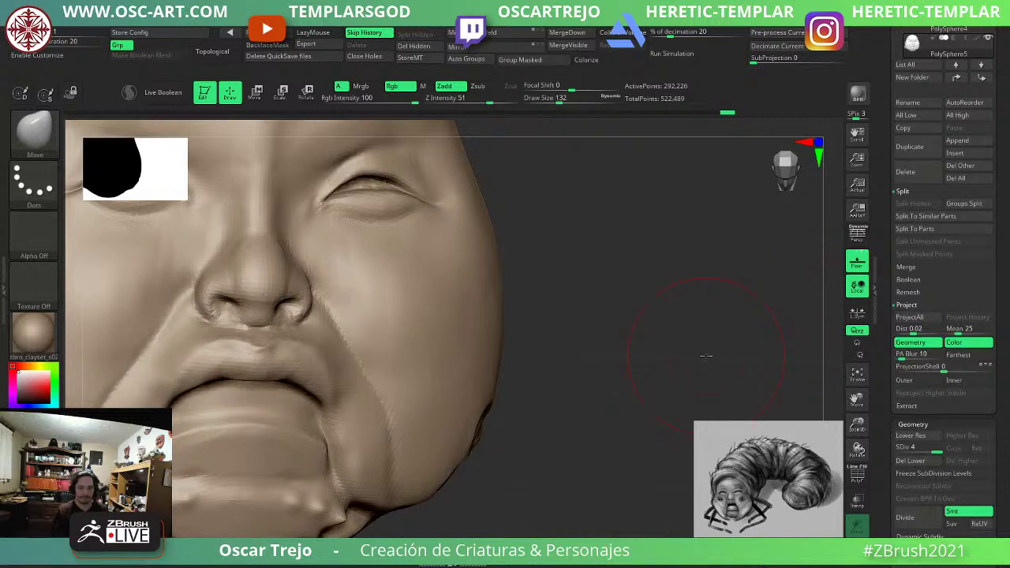
{"action": "left_click_drag", "start_coordinate": [529, 361], "coordinate": [568, 366]}
{"action": "key", "text": "shift+f"}
{"action": "key", "text": "shift+f"}
{"action": "key", "text": "shift+d"}
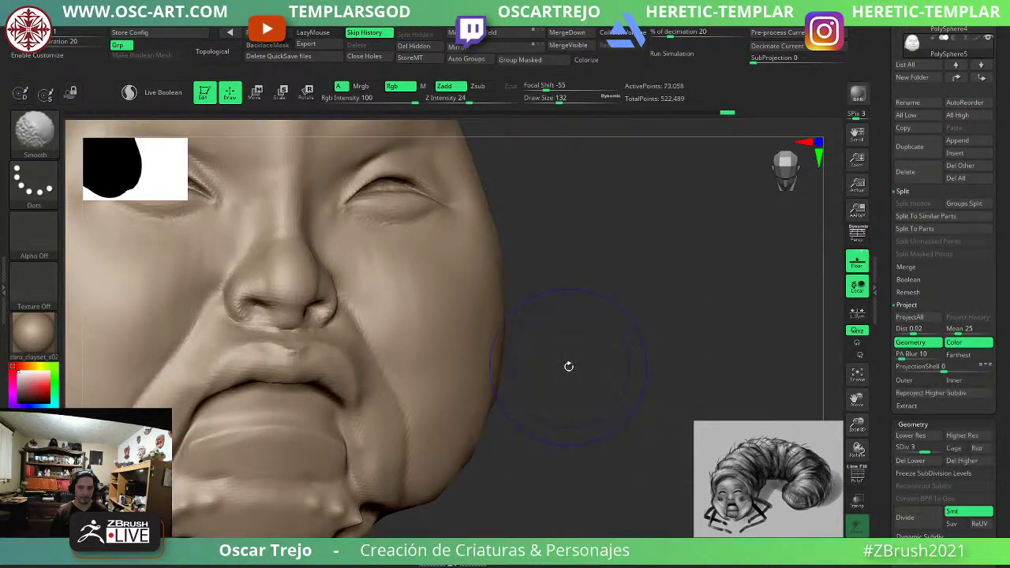
{"action": "key", "text": "d"}
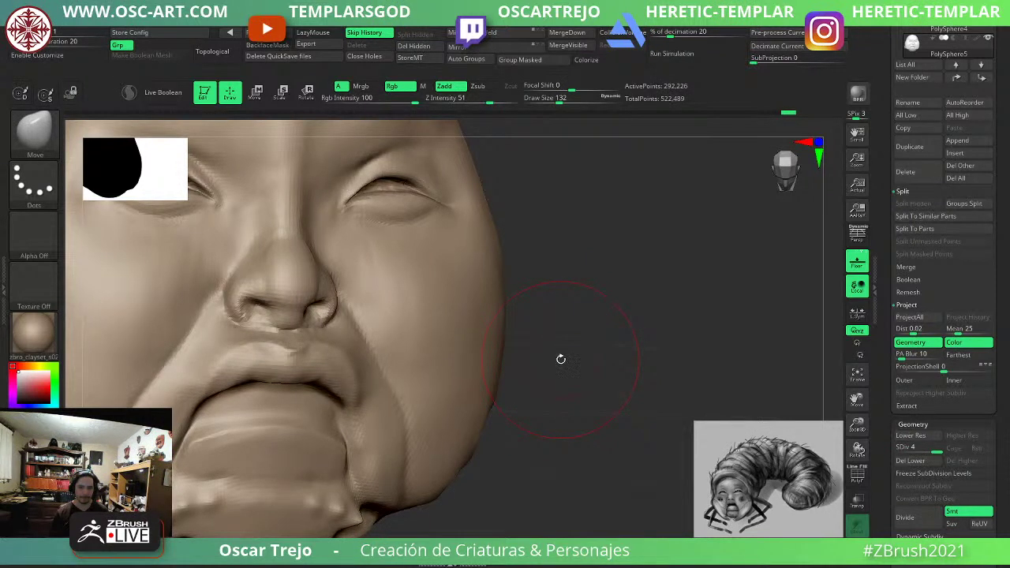
{"action": "key", "text": "d"}
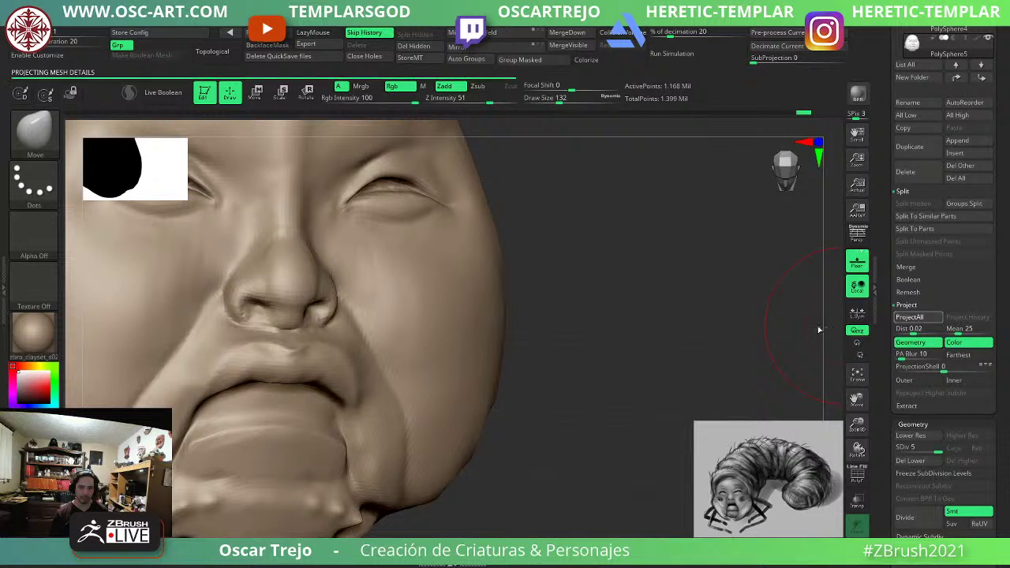
Smooth the projection artifacts on the nose, around the eyes, and along the mouth corners.
{"action": "left_click_drag", "start_coordinate": [600, 267], "coordinate": [667, 358], "text": "alt"}
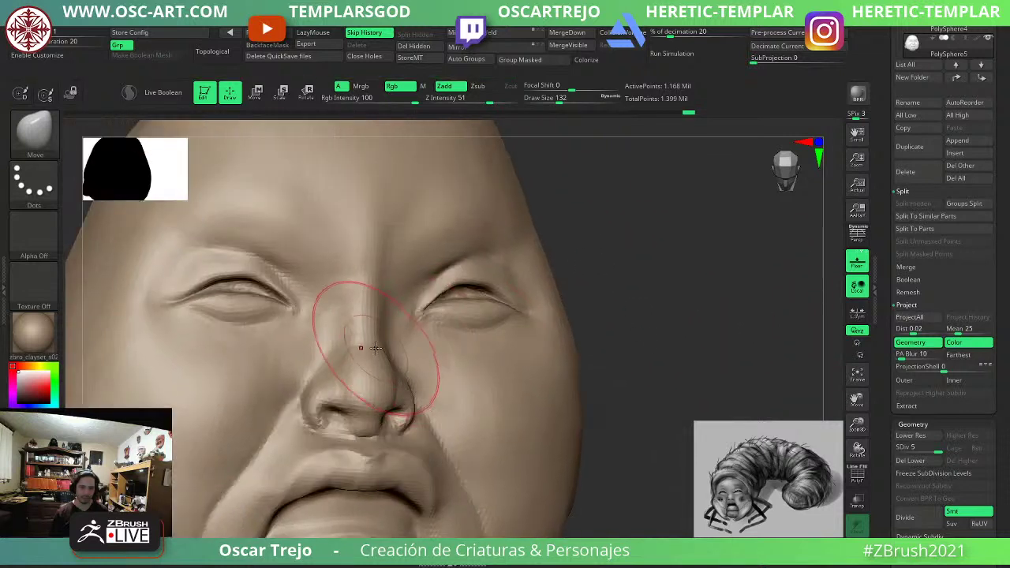
{"action": "left_click_drag", "start_coordinate": [361, 369], "coordinate": [337, 384], "text": "shift"}
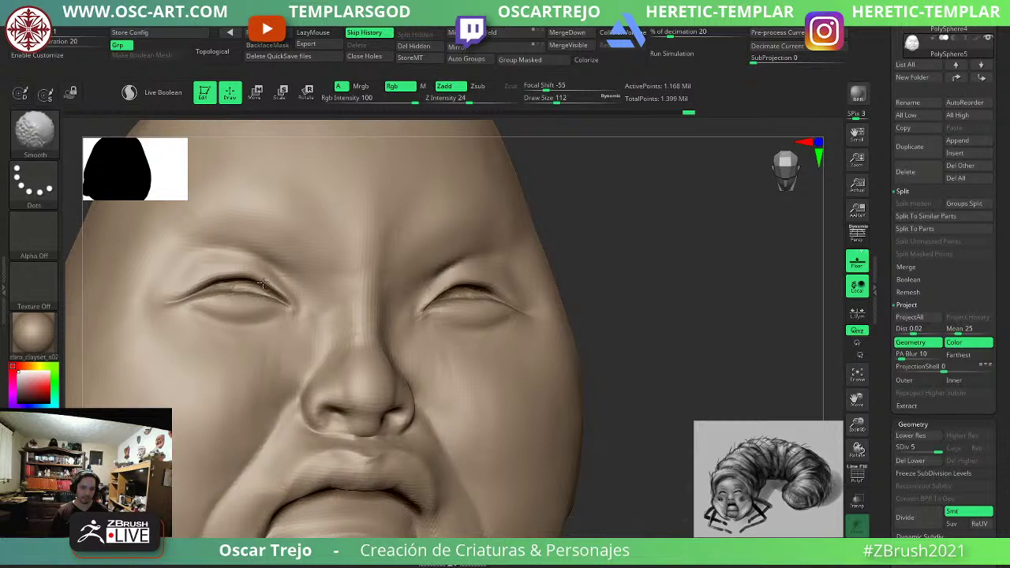
{"action": "mouse_move", "coordinate": [426, 321]}
{"action": "left_mouse_down", "text": "shift"}
{"action": "mouse_move", "coordinate": [345, 321]}
{"action": "mouse_move", "coordinate": [325, 387]}
{"action": "left_mouse_up", "text": "shift"}
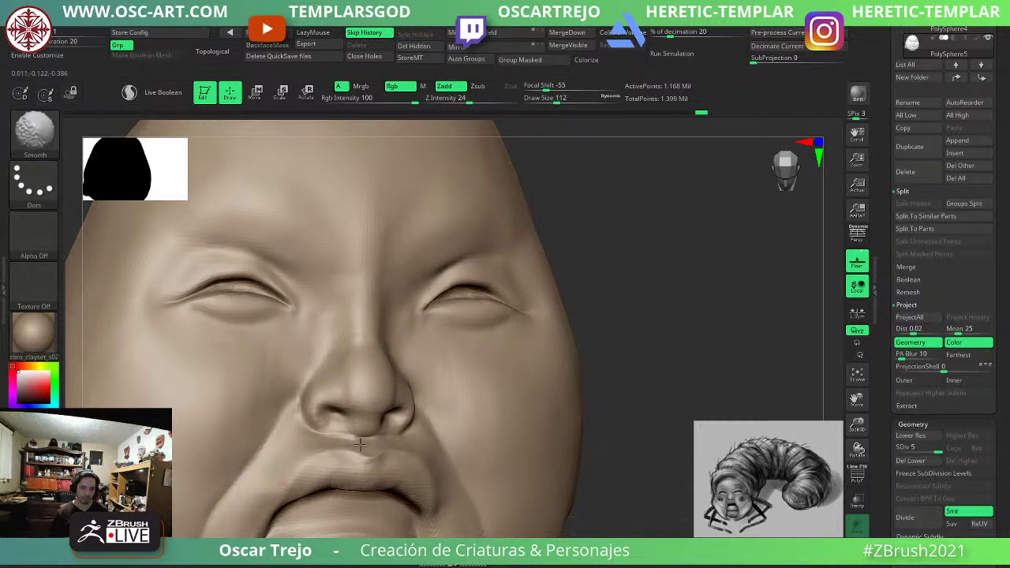
{"action": "mouse_move", "coordinate": [623, 466]}
{"action": "left_mouse_down", "text": "alt"}
{"action": "mouse_move", "coordinate": [589, 313]}
{"action": "mouse_move", "coordinate": [565, 290]}
{"action": "left_mouse_up", "text": "alt"}
{"action": "left_click_drag", "start_coordinate": [417, 347], "coordinate": [372, 391], "text": "shift"}
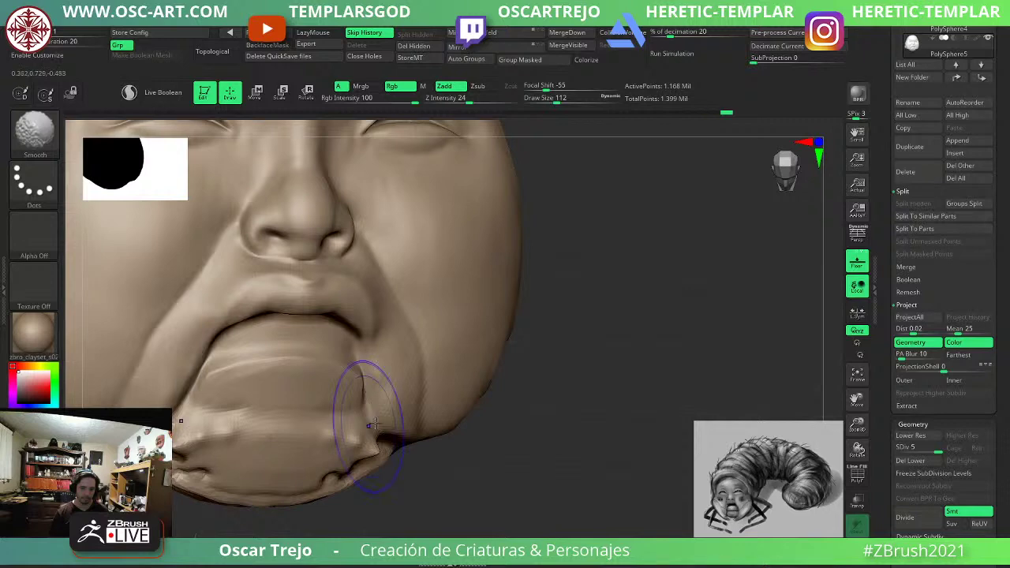
Build up the upper lip's outer edge with the Standard brush at draw size 33.
{"action": "left_click_drag", "start_coordinate": [601, 283], "coordinate": [562, 457], "text": "alt"}
{"action": "left_click_drag", "start_coordinate": [564, 295], "coordinate": [606, 293]}
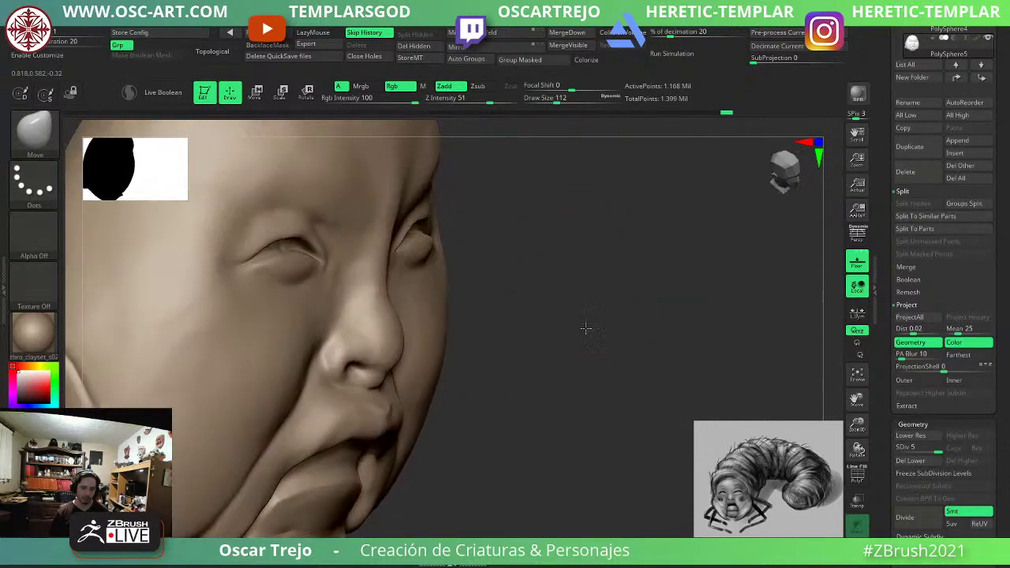
{"action": "left_click_drag", "start_coordinate": [586, 328], "coordinate": [580, 360], "text": "alt"}
{"action": "key", "text": "b"}
{"action": "key", "text": "s"}
{"action": "key", "text": "t"}
{"action": "key", "text": "s"}
{"action": "left_click_drag", "start_coordinate": [363, 417], "coordinate": [346, 417]}
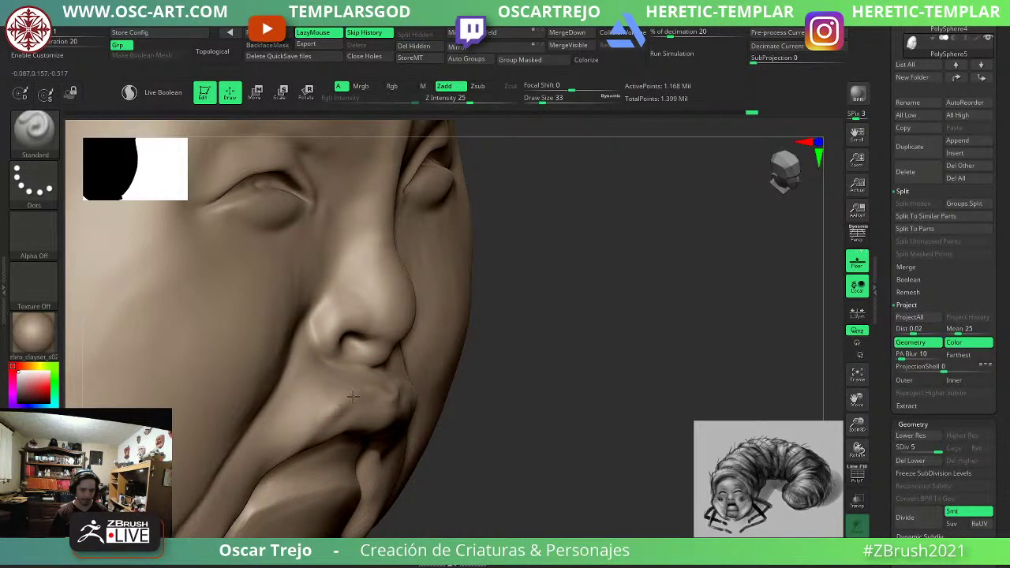
{"action": "right_click_drag", "start_coordinate": [579, 403], "coordinate": [450, 402]}
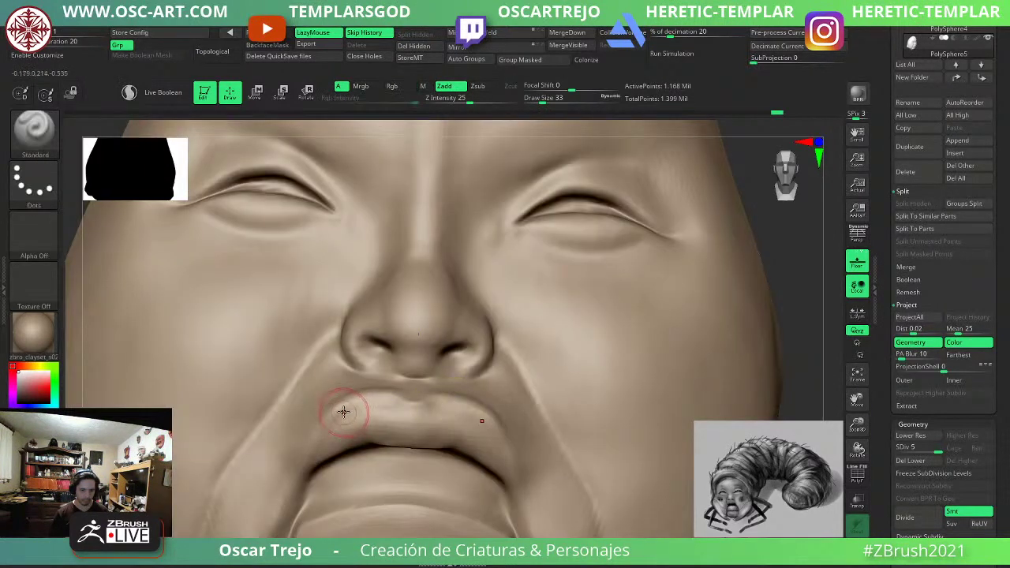
Flatten the upper lip's surface and edge with the TrimDynamic brush at draw size 49.
{"action": "key", "text": "b"}
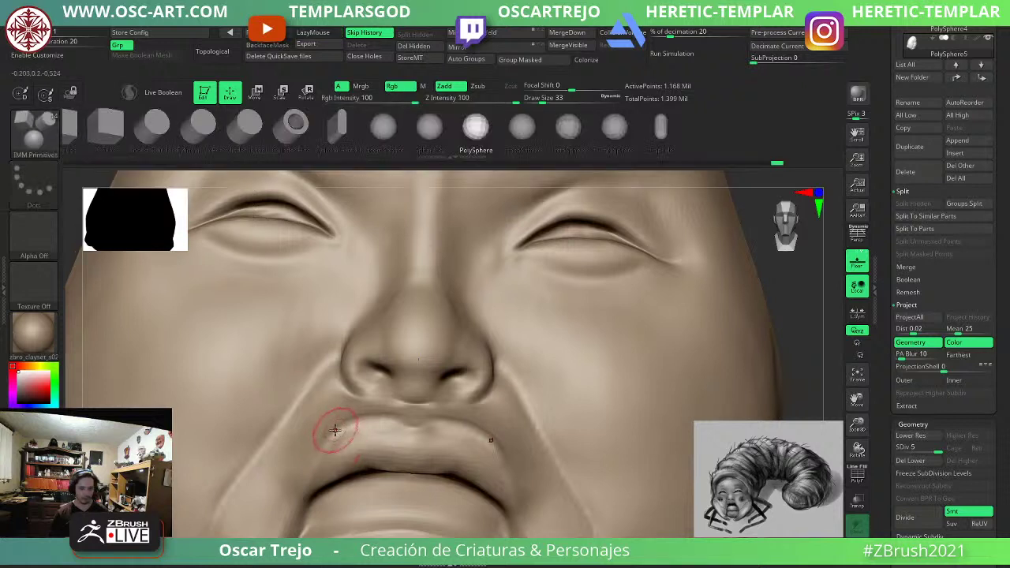
{"action": "key", "text": "t"}
{"action": "key", "text": "d"}
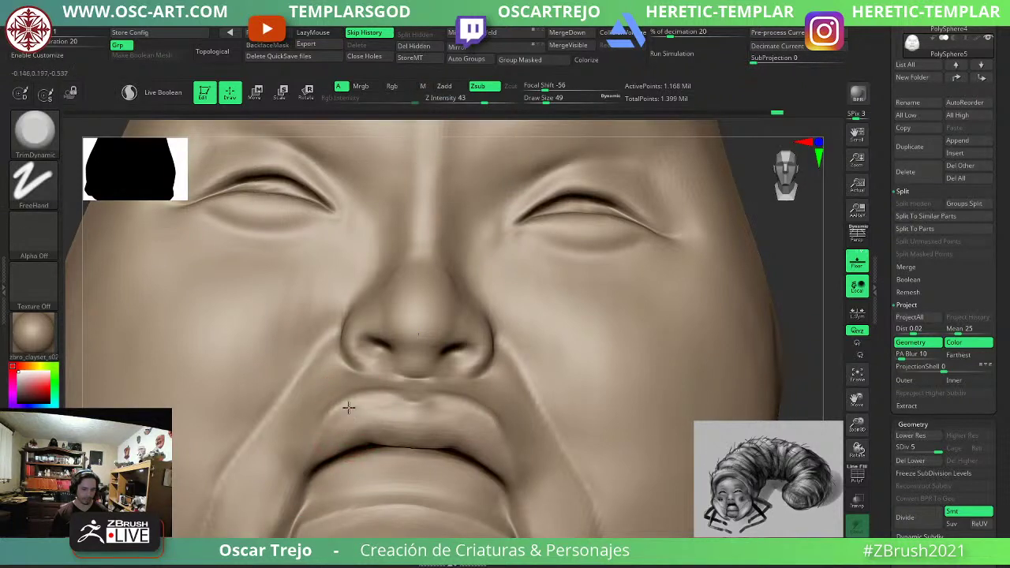
{"action": "mouse_move", "coordinate": [349, 407]}
{"action": "left_mouse_down"}
{"action": "mouse_move", "coordinate": [334, 421]}
{"action": "mouse_move", "coordinate": [364, 416]}
{"action": "mouse_move", "coordinate": [321, 434]}
{"action": "mouse_move", "coordinate": [356, 409]}
{"action": "left_mouse_up"}
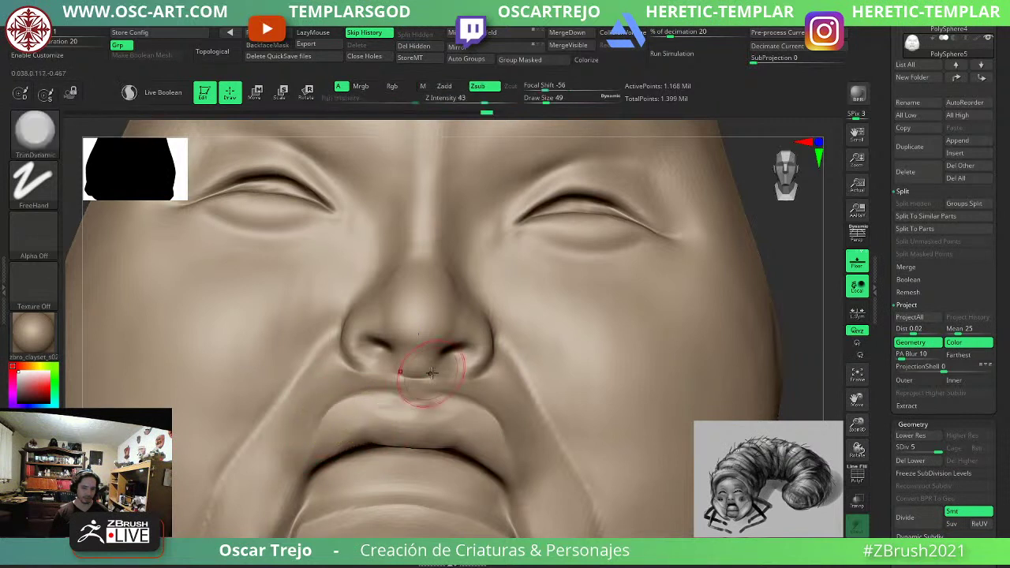
Sculpt the insides of the nostrils with the Clay brush at draw size 16.
{"action": "key", "text": "b"}
{"action": "key", "text": "c"}
{"action": "key", "text": "b"}
{"action": "key", "text": "s"}
{"action": "mouse_move", "coordinate": [454, 360]}
{"action": "left_mouse_down"}
{"action": "mouse_move", "coordinate": [439, 358]}
{"action": "mouse_move", "coordinate": [448, 358]}
{"action": "left_mouse_up"}
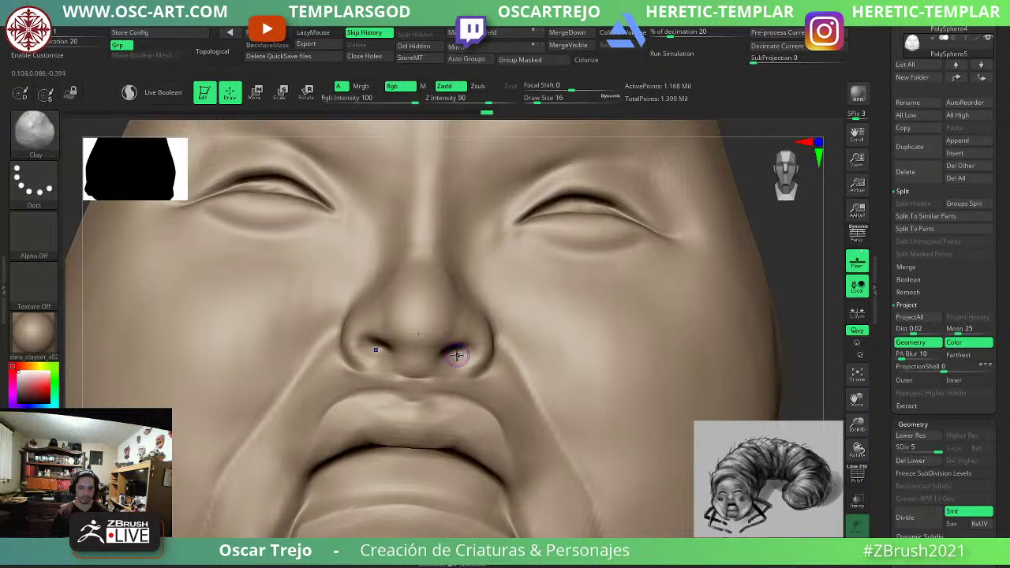
Drop to subdivision level 3, step up to level 4, and smooth the sculpted nostrils.
{"action": "key", "text": "shift+d"}
{"action": "key", "text": "shift+d"}
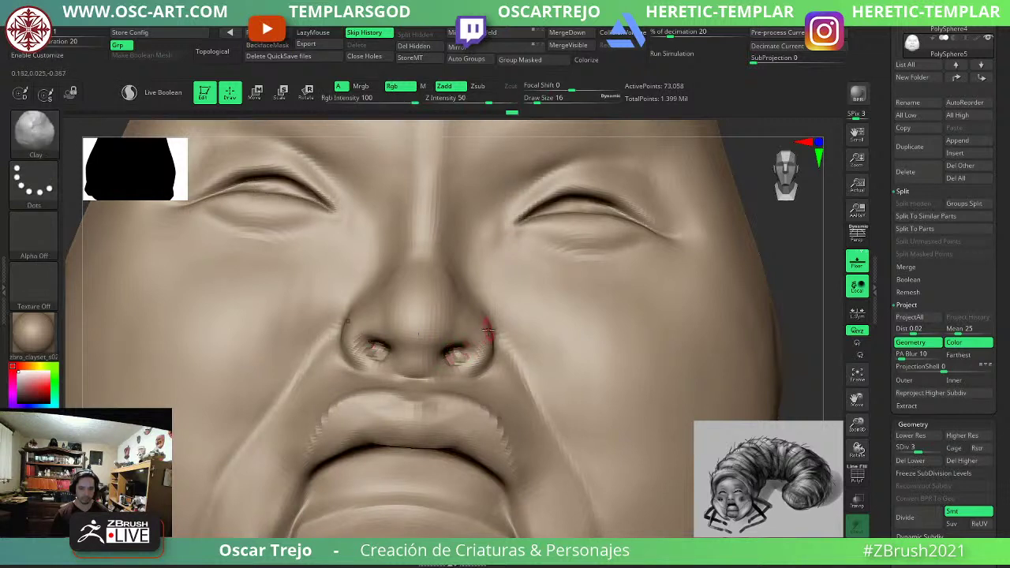
{"action": "key", "text": "ctrl+d"}
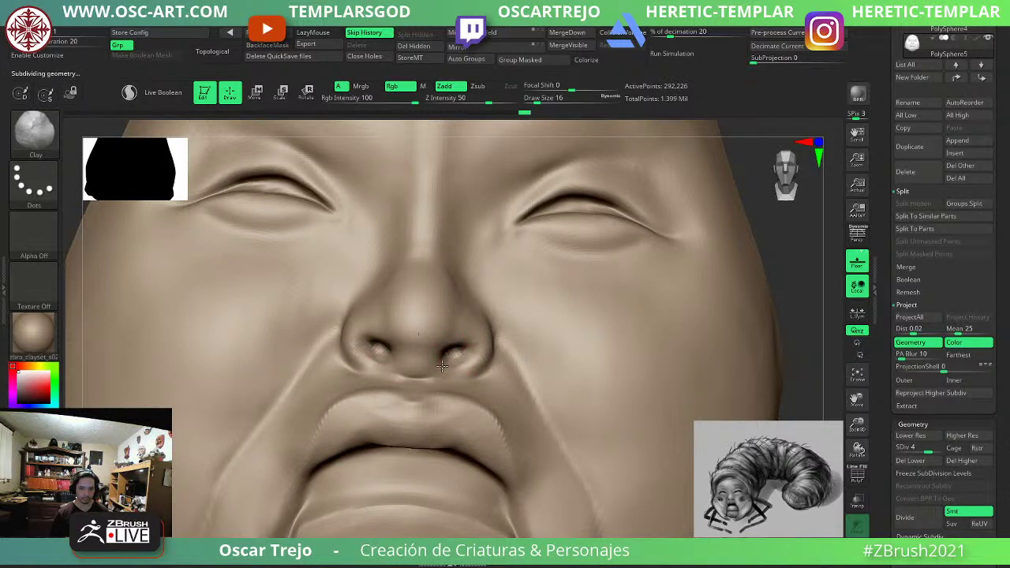
{"action": "key", "text": "shift"}
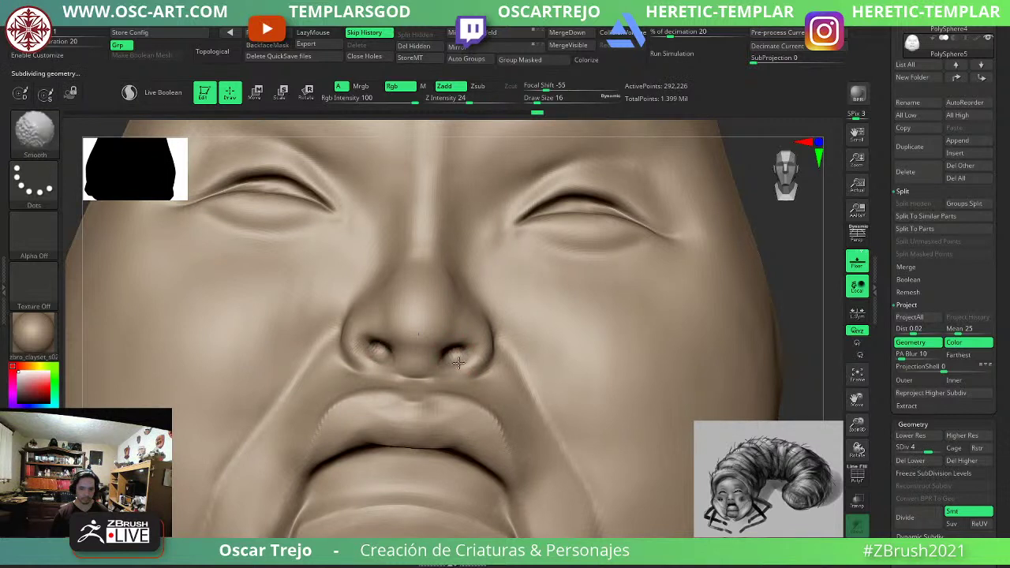
{"action": "left_click_drag", "start_coordinate": [459, 363], "coordinate": [457, 354], "text": "shift"}
Add volume to the lower eyelids with the Standard brush at draw size 33 and smooth the strokes.
{"action": "key", "text": "f"}
{"action": "mouse_move", "coordinate": [721, 335]}
{"action": "left_mouse_down"}
{"action": "mouse_move", "coordinate": [731, 379]}
{"action": "mouse_move", "coordinate": [691, 357]}
{"action": "mouse_move", "coordinate": [693, 335]}
{"action": "left_mouse_up"}
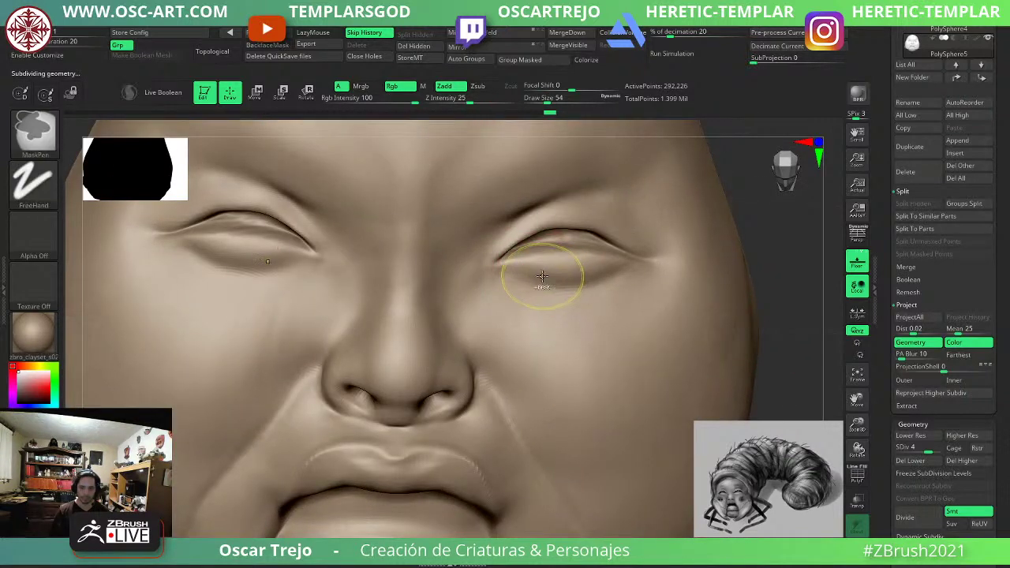
{"action": "key", "text": "b"}
{"action": "key", "text": "s"}
{"action": "key", "text": "t"}
{"action": "key", "text": "s"}
{"action": "left_click_drag", "start_coordinate": [526, 279], "coordinate": [586, 277]}
{"action": "mouse_move", "coordinate": [524, 277]}
{"action": "left_mouse_down"}
{"action": "mouse_move", "coordinate": [609, 271]}
{"action": "mouse_move", "coordinate": [534, 271]}
{"action": "left_mouse_up"}
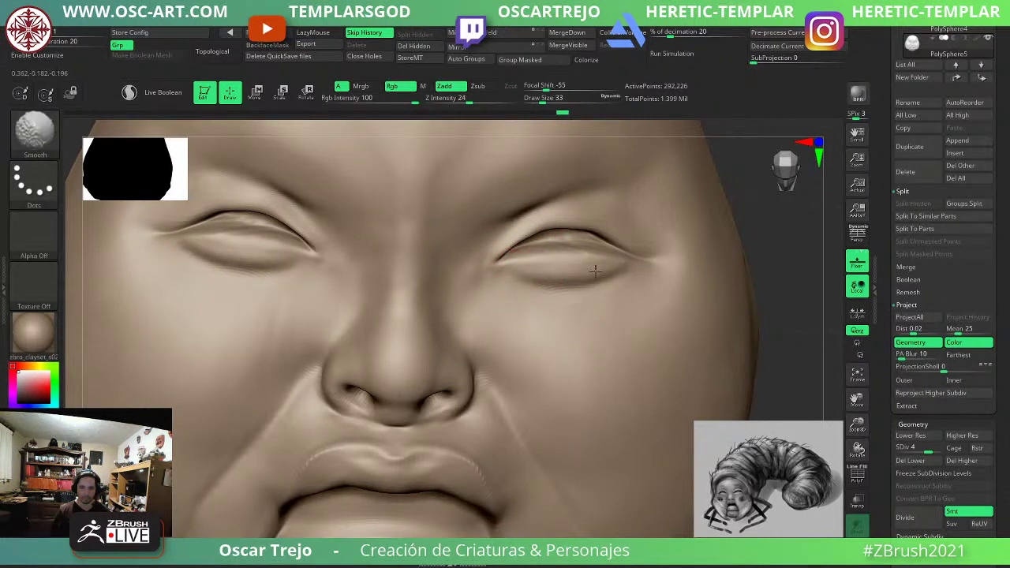
Carve the crease around the nostril wings with DamStandard at subdivision level 3, soften it, and return to level 5.
{"action": "left_click_drag", "start_coordinate": [772, 319], "coordinate": [698, 319]}
{"action": "key", "text": "shift+d"}
{"action": "key", "text": "b"}
{"action": "key", "text": "d"}
{"action": "key", "text": "s"}
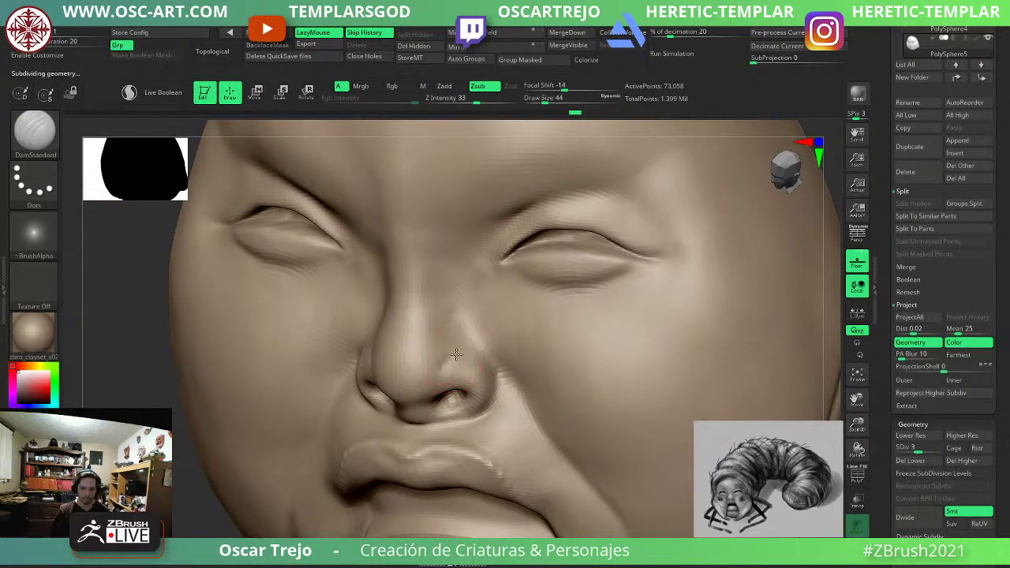
{"action": "mouse_move", "coordinate": [470, 350]}
{"action": "left_mouse_down"}
{"action": "mouse_move", "coordinate": [499, 378]}
{"action": "mouse_move", "coordinate": [445, 358]}
{"action": "left_mouse_up"}
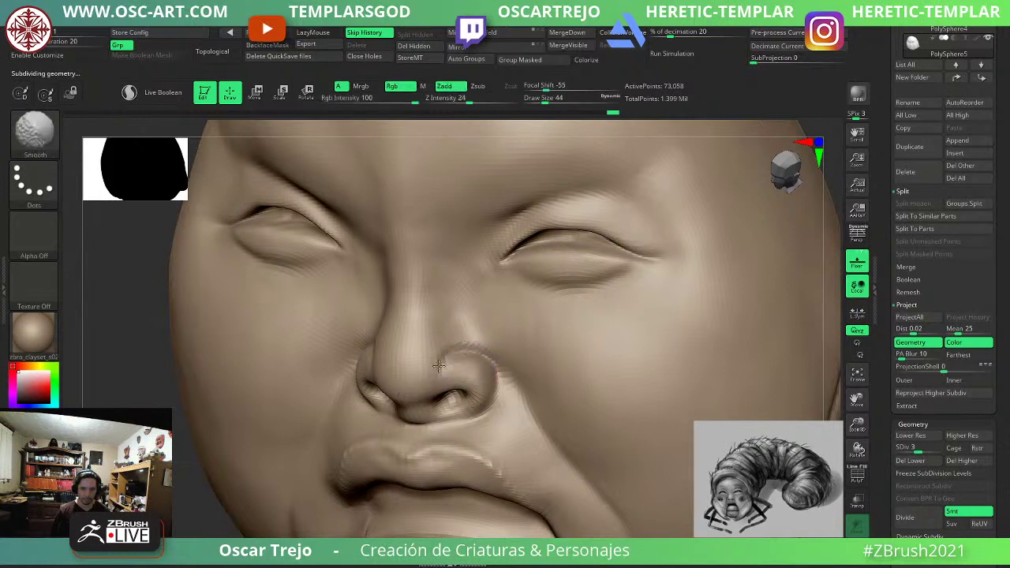
{"action": "key", "text": "f"}
{"action": "key", "text": "d"}
{"action": "key", "text": "d"}
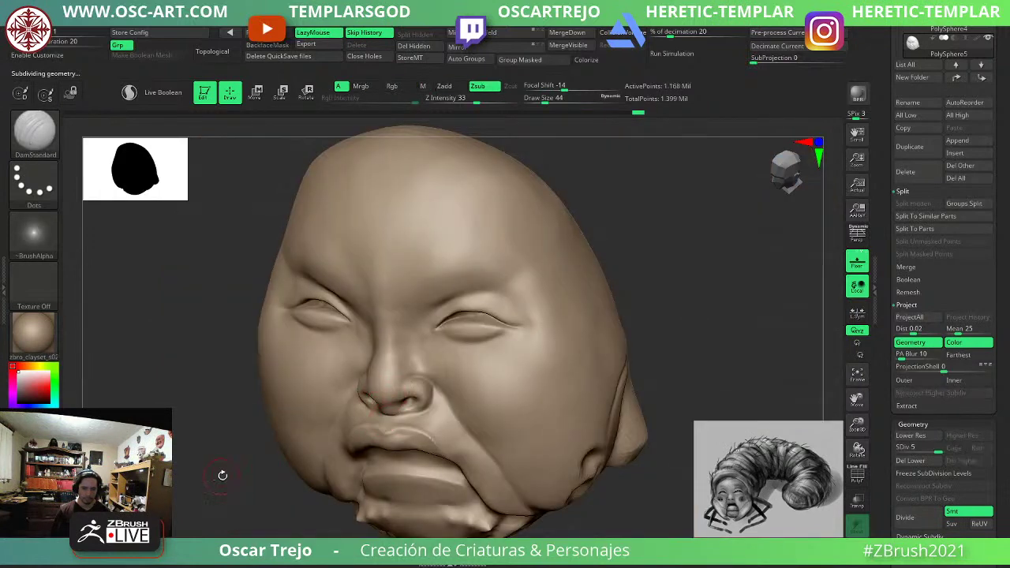
Carve the folds running from the nostrils down the cheeks with DamStandard, and soften them.
{"action": "left_click_drag", "start_coordinate": [222, 475], "coordinate": [272, 461], "text": "shift"}
{"action": "mouse_move", "coordinate": [676, 371]}
{"action": "left_mouse_down", "text": "alt"}
{"action": "mouse_move", "coordinate": [645, 245]}
{"action": "mouse_move", "coordinate": [656, 319]}
{"action": "left_mouse_up", "text": "alt"}
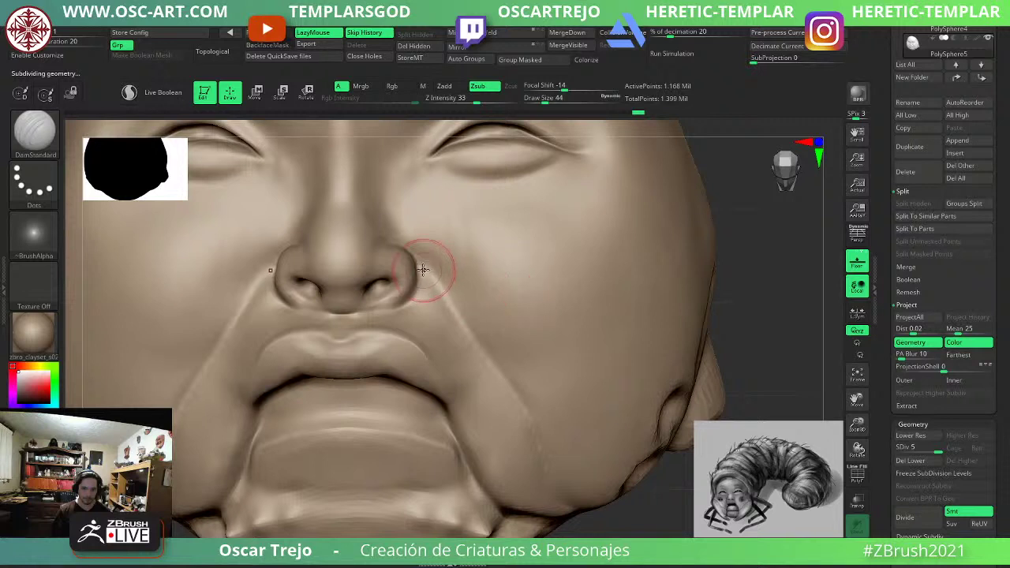
{"action": "key", "text": "["}
{"action": "left_click_drag", "start_coordinate": [420, 270], "coordinate": [495, 366]}
{"action": "left_click_drag", "start_coordinate": [477, 330], "coordinate": [492, 351], "text": "shift"}
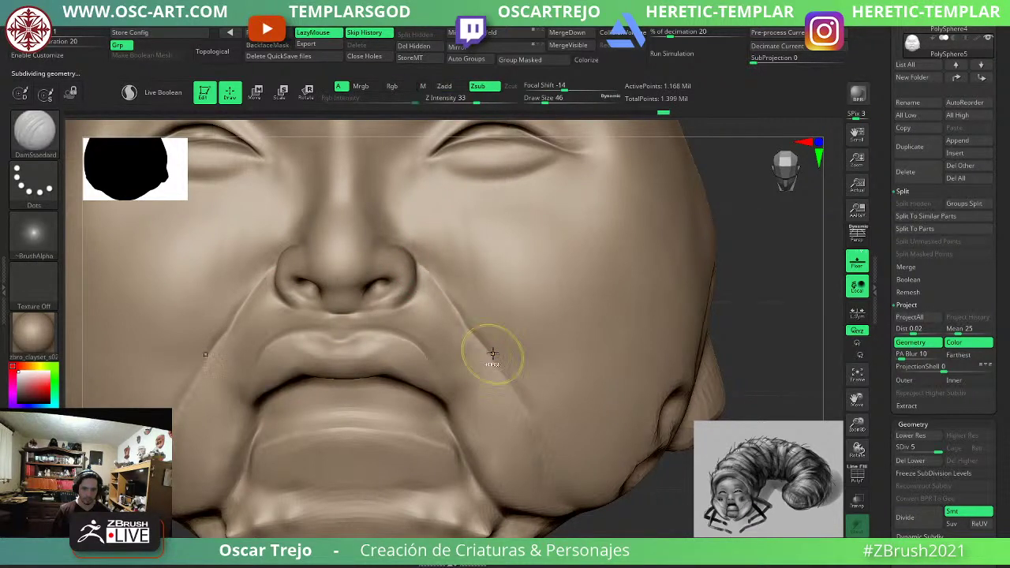
Undo the last fold strokes, drop to subdivision level 4, and recarve and soften the nostril-to-cheek folds with DamStandard.
{"action": "key", "text": "ctrl+z"}
{"action": "key", "text": "ctrl+z"}
{"action": "key", "text": "shift+d"}
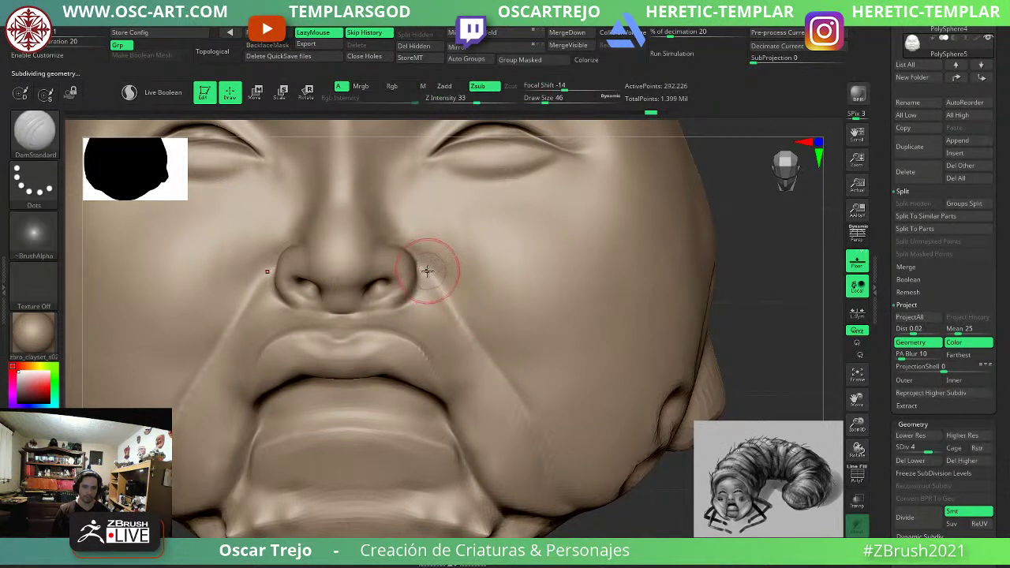
{"action": "mouse_move", "coordinate": [429, 274]}
{"action": "left_mouse_down"}
{"action": "mouse_move", "coordinate": [418, 260]}
{"action": "mouse_move", "coordinate": [535, 418]}
{"action": "mouse_move", "coordinate": [532, 408]}
{"action": "left_mouse_up"}
{"action": "key", "text": "shift"}
{"action": "left_click_drag", "start_coordinate": [485, 337], "coordinate": [455, 293], "text": "shift"}
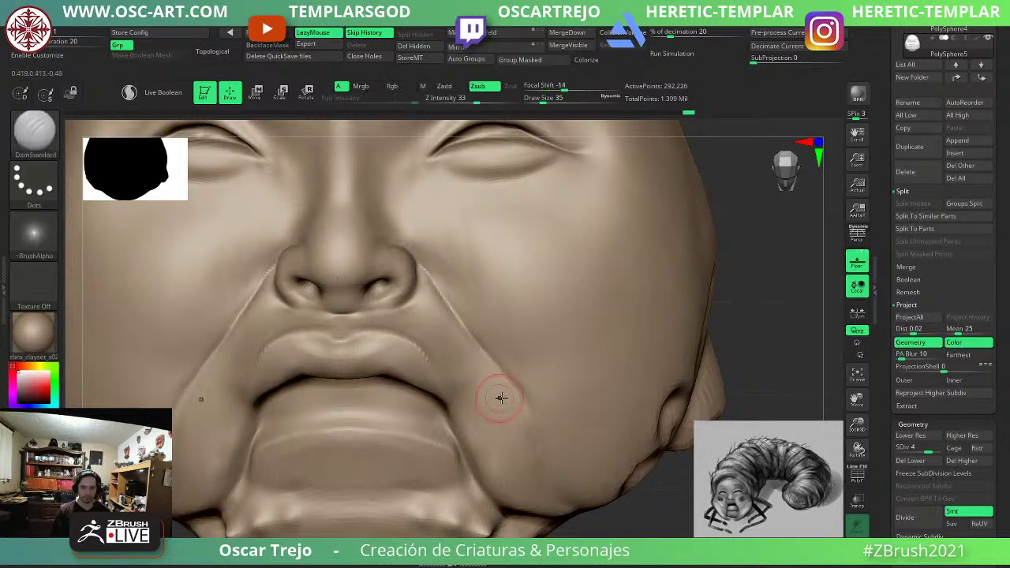
{"action": "left_click_drag", "start_coordinate": [729, 294], "coordinate": [694, 307]}
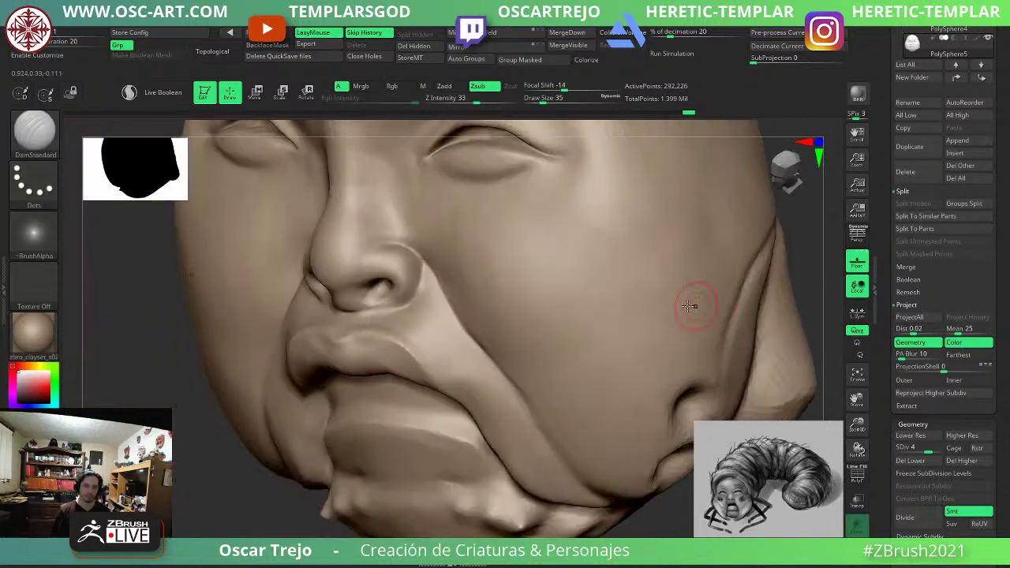
Build up the form around the nostril wing with the Clay brush at draw size 35.
{"action": "key", "text": "b"}
{"action": "key", "text": "c"}
{"action": "key", "text": "l"}
{"action": "mouse_move", "coordinate": [411, 260]}
{"action": "left_mouse_down"}
{"action": "mouse_move", "coordinate": [408, 278]}
{"action": "mouse_move", "coordinate": [400, 254]}
{"action": "mouse_move", "coordinate": [401, 272]}
{"action": "left_mouse_up"}
{"action": "mouse_move", "coordinate": [130, 316]}
{"action": "left_mouse_down", "text": "alt"}
{"action": "mouse_move", "coordinate": [128, 383]}
{"action": "mouse_move", "coordinate": [228, 376]}
{"action": "left_mouse_up", "text": "alt"}
{"action": "left_click_drag", "start_coordinate": [596, 289], "coordinate": [624, 286]}
Select the old overlapping PolySphere4 face subtool, check its wireframe, and delete it.
{"action": "left_click", "coordinate": [858, 550]}
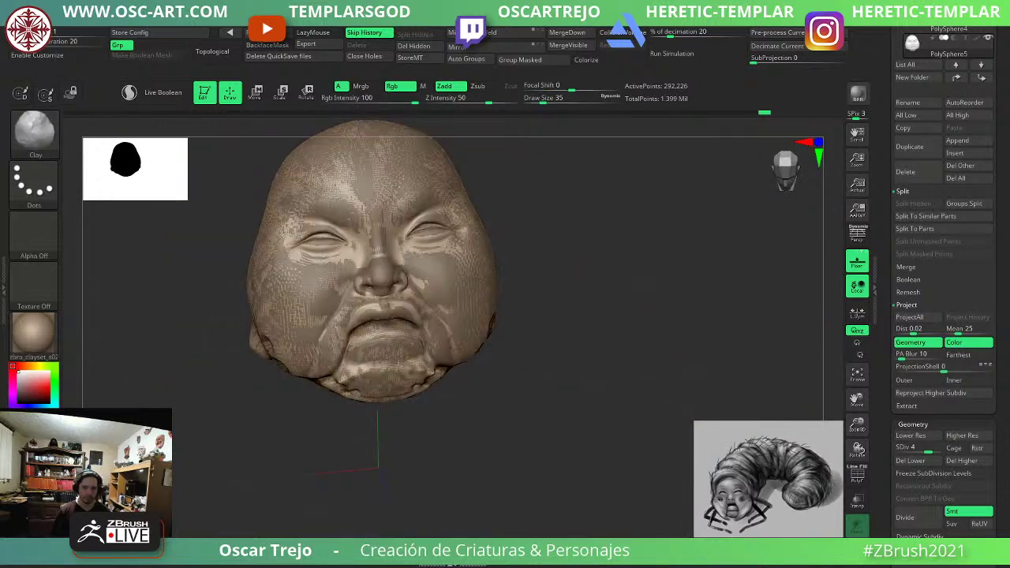
{"action": "left_click_drag", "start_coordinate": [889, 126], "coordinate": [889, 197]}
{"action": "left_click", "coordinate": [947, 156]}
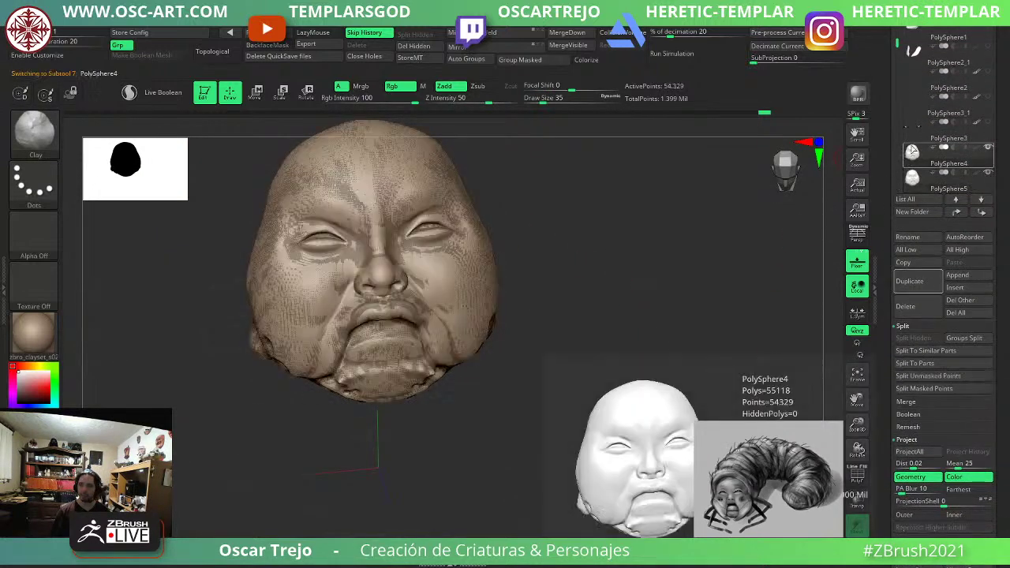
{"action": "left_click_drag", "start_coordinate": [888, 153], "coordinate": [889, 270]}
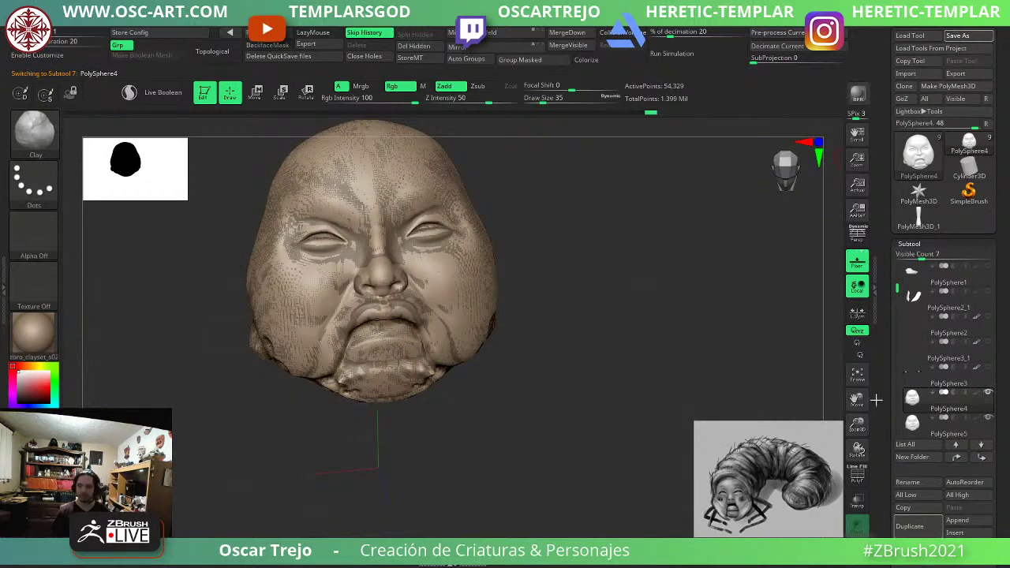
{"action": "key", "text": "shift+f"}
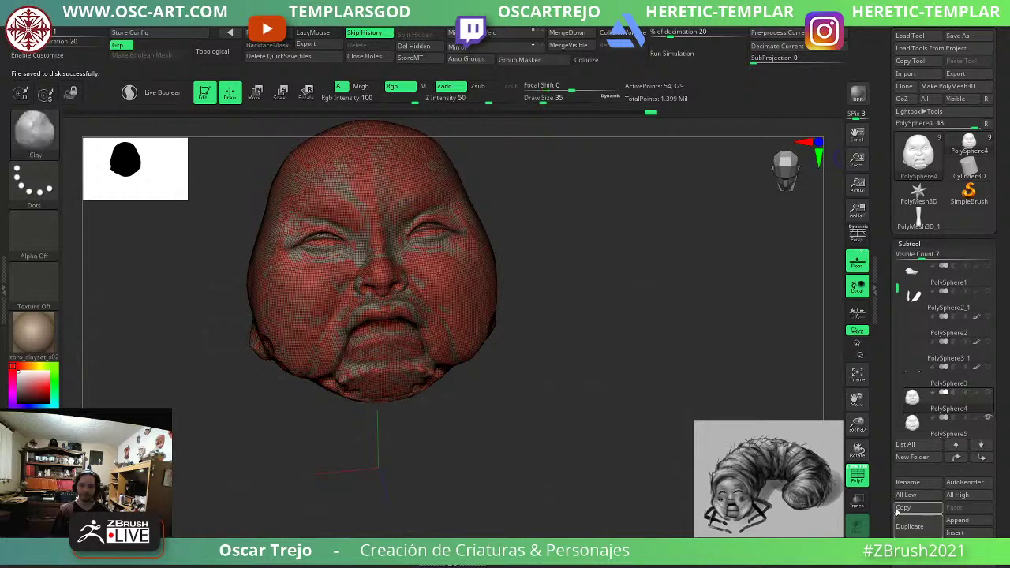
{"action": "left_click", "coordinate": [910, 551]}
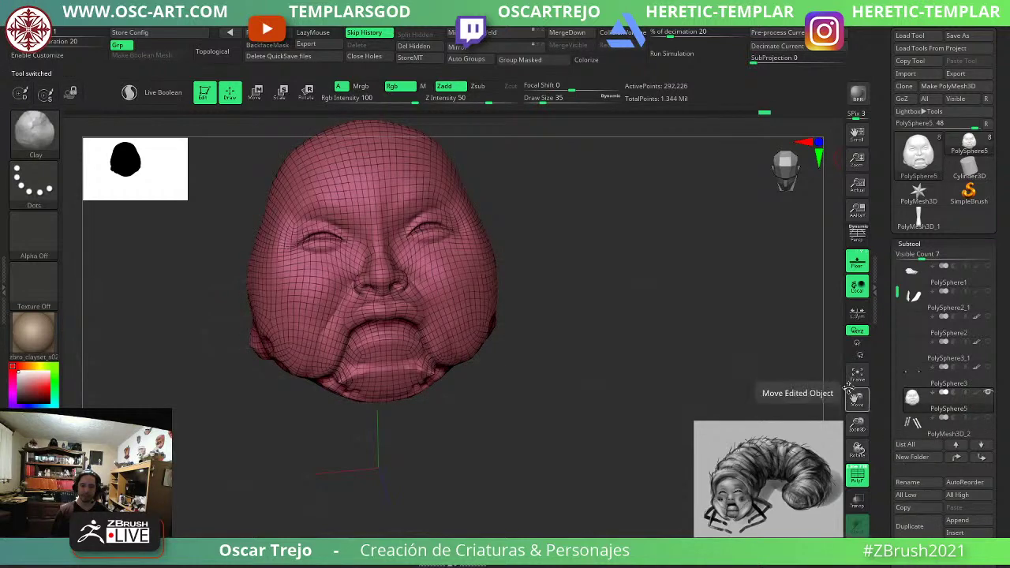
{"action": "key", "text": "shift+f"}
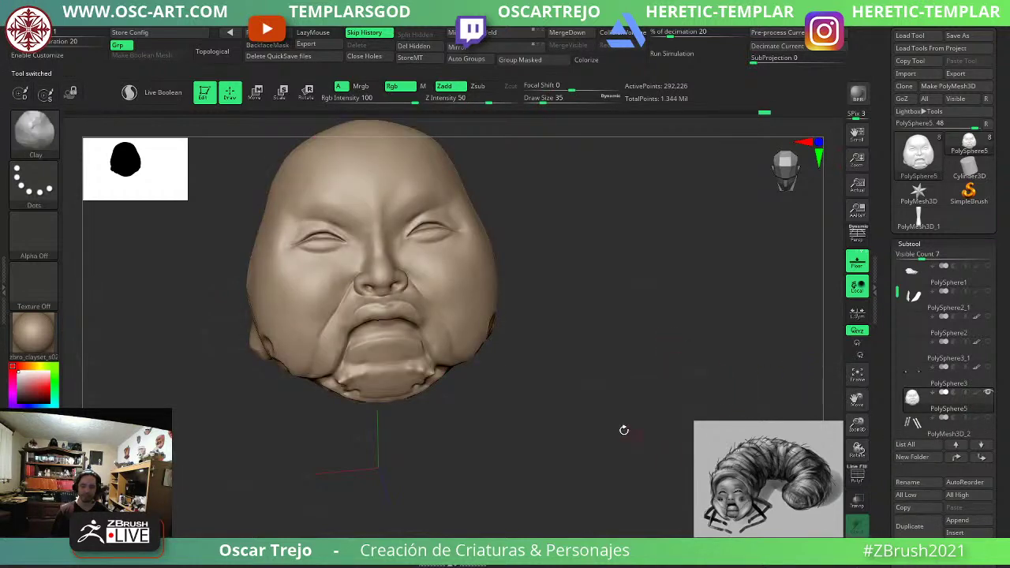
Show all the creature's subtools, hide the PolySphere2 cheek eyes, and reselect the PolySphere5 face.
{"action": "left_click", "coordinate": [989, 392], "text": "shift"}
{"action": "left_click_drag", "start_coordinate": [658, 309], "coordinate": [652, 269]}
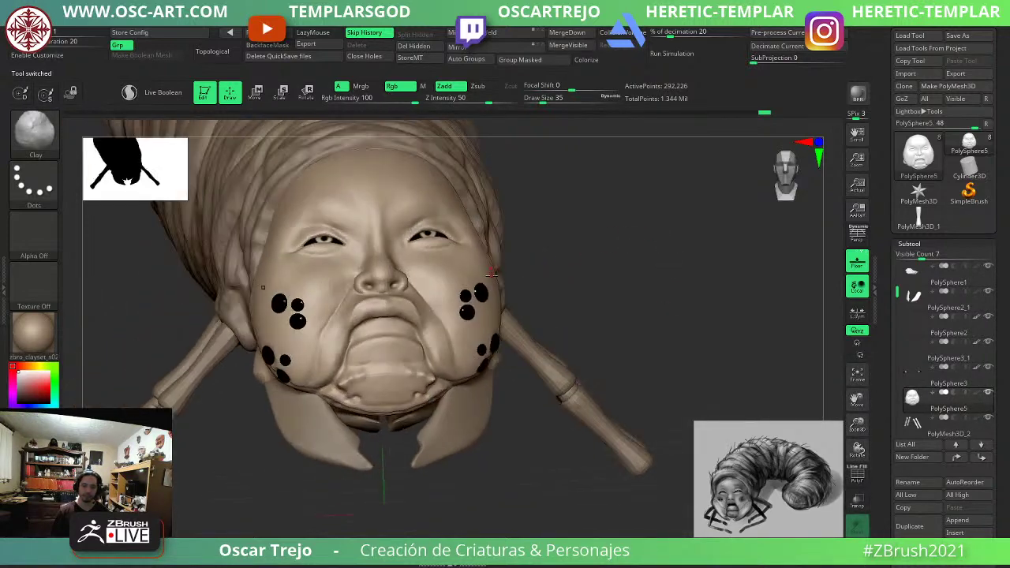
{"action": "left_click", "coordinate": [280, 303], "text": "alt"}
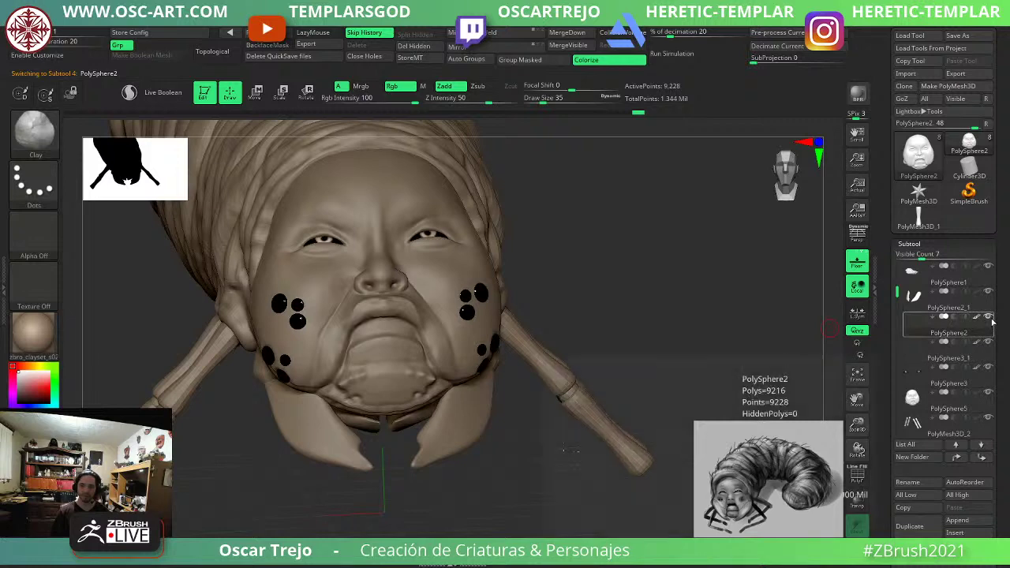
{"action": "left_click", "coordinate": [462, 273], "text": "alt"}
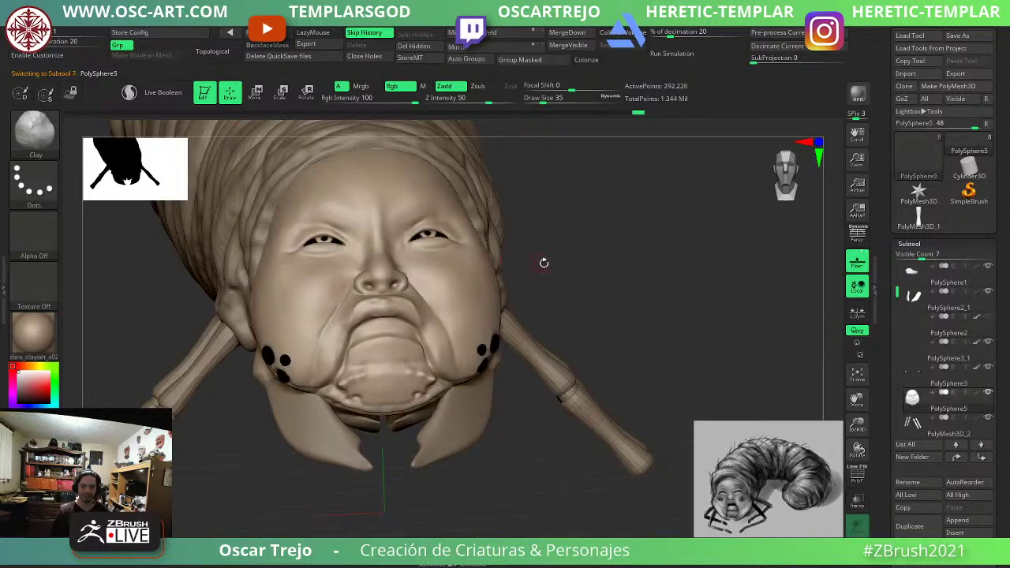
Fill out the cheek fold beside the mouth with the Clay brush, and smooth the mouth corner at draw size 33.
{"action": "left_click_drag", "start_coordinate": [544, 261], "coordinate": [515, 274], "text": "alt"}
{"action": "left_click_drag", "start_coordinate": [325, 291], "coordinate": [344, 293]}
{"action": "left_click_drag", "start_coordinate": [688, 296], "coordinate": [597, 412], "text": "alt"}
{"action": "left_click_drag", "start_coordinate": [460, 494], "coordinate": [481, 491]}
{"action": "mouse_move", "coordinate": [608, 356]}
{"action": "left_mouse_down", "text": "alt"}
{"action": "mouse_move", "coordinate": [627, 390]}
{"action": "mouse_move", "coordinate": [636, 361]}
{"action": "mouse_move", "coordinate": [663, 374]}
{"action": "mouse_move", "coordinate": [628, 371]}
{"action": "left_mouse_up", "text": "alt"}
{"action": "key", "text": "s"}
{"action": "left_click_drag", "start_coordinate": [268, 340], "coordinate": [205, 364]}
{"action": "key", "text": "s"}
{"action": "mouse_move", "coordinate": [246, 430]}
{"action": "left_mouse_down", "text": "shift"}
{"action": "mouse_move", "coordinate": [235, 436]}
{"action": "mouse_move", "coordinate": [232, 415]}
{"action": "left_mouse_up", "text": "shift"}
Add volume just under the upper lip with the Clay brush at draw size 33, and smooth it.
{"action": "key", "text": "b"}
{"action": "key", "text": "d"}
{"action": "key", "text": "s"}
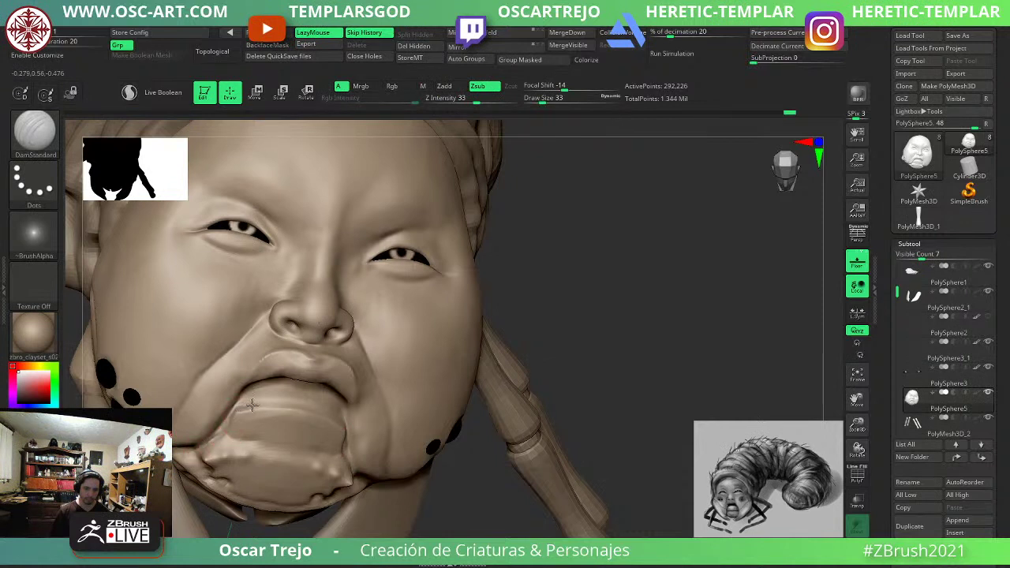
{"action": "key", "text": "ctrl"}
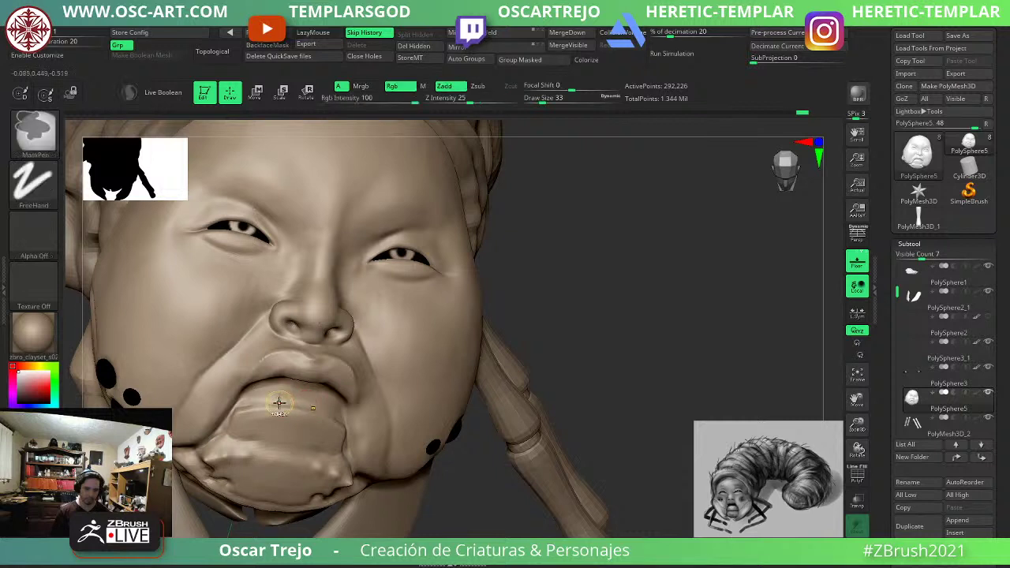
{"action": "key", "text": "b"}
{"action": "key", "text": "c"}
{"action": "key", "text": "l"}
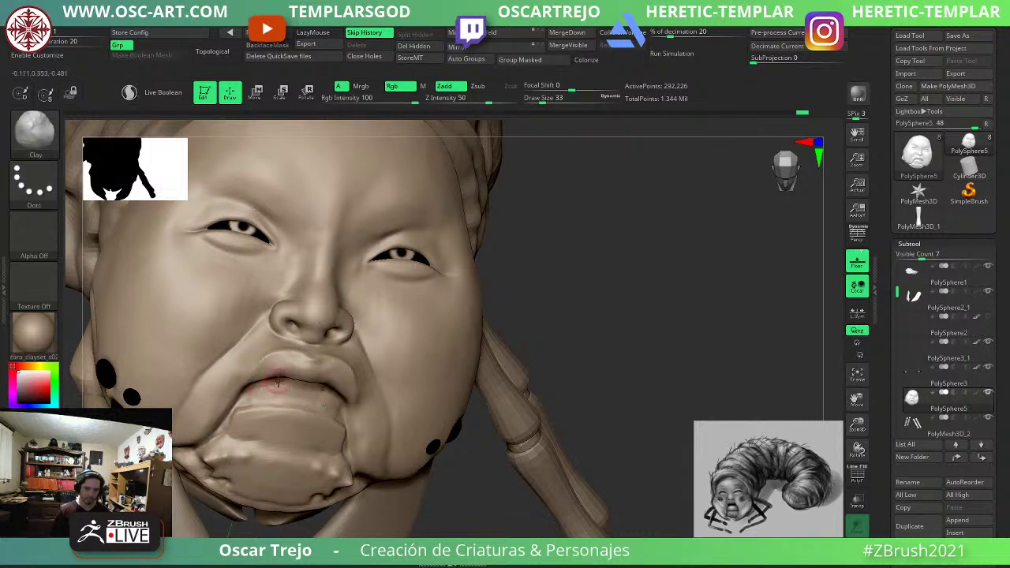
{"action": "mouse_move", "coordinate": [277, 384]}
{"action": "left_mouse_down"}
{"action": "mouse_move", "coordinate": [287, 400]}
{"action": "mouse_move", "coordinate": [304, 403]}
{"action": "mouse_move", "coordinate": [299, 395]}
{"action": "left_mouse_up"}
{"action": "key", "text": "s"}
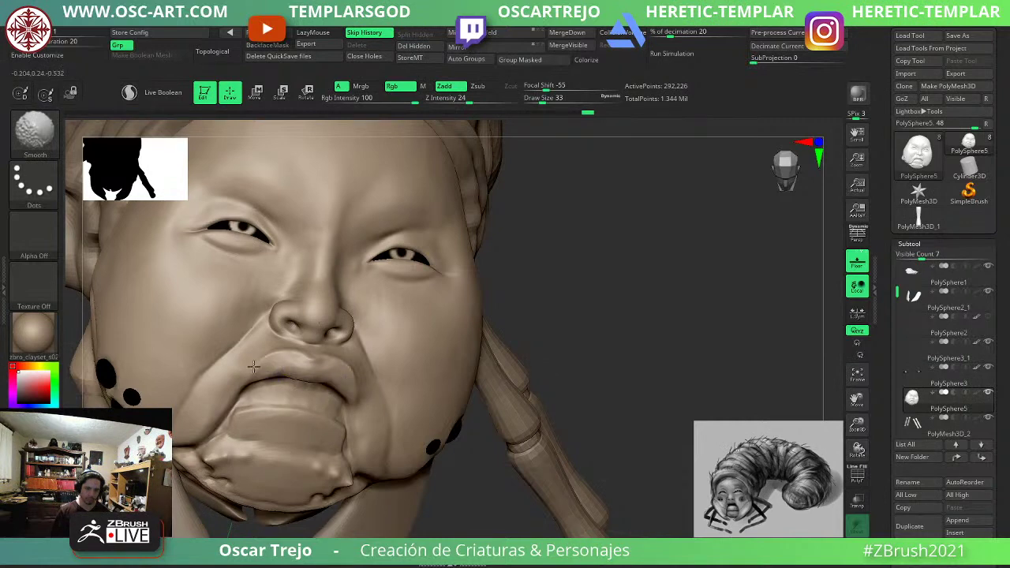
{"action": "mouse_move", "coordinate": [523, 291]}
{"action": "left_mouse_down"}
{"action": "mouse_move", "coordinate": [589, 349]}
{"action": "mouse_move", "coordinate": [476, 326]}
{"action": "left_mouse_up"}
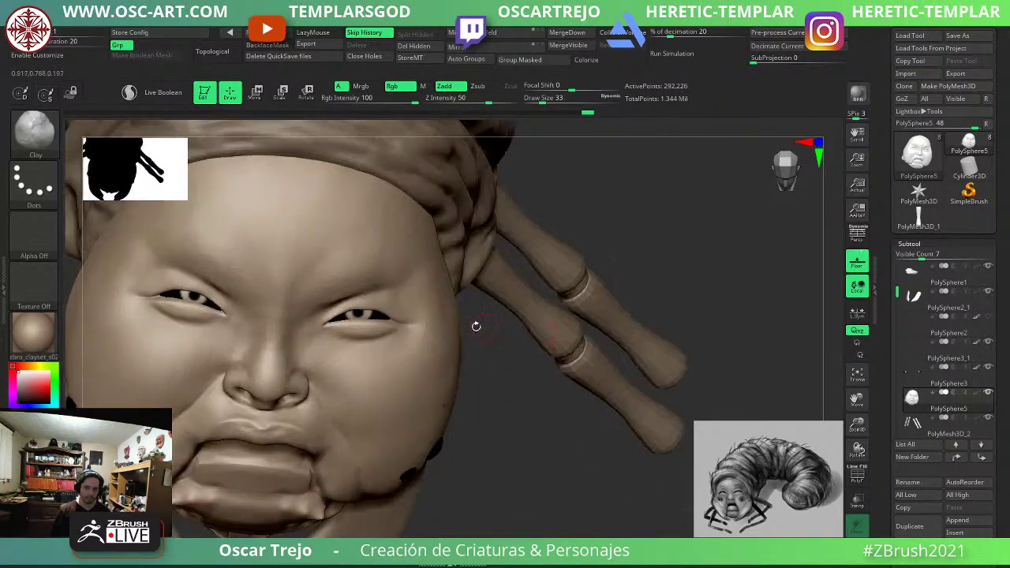
Smooth the upper eyelid folds above both eyes on the face.
{"action": "left_click_drag", "start_coordinate": [506, 440], "coordinate": [623, 394]}
{"action": "key", "text": "b"}
{"action": "key", "text": "s"}
{"action": "key", "text": "t"}
{"action": "key", "text": "s"}
{"action": "mouse_move", "coordinate": [427, 229]}
{"action": "left_mouse_down"}
{"action": "mouse_move", "coordinate": [424, 240]}
{"action": "mouse_move", "coordinate": [459, 240]}
{"action": "mouse_move", "coordinate": [422, 236]}
{"action": "mouse_move", "coordinate": [431, 212]}
{"action": "mouse_move", "coordinate": [469, 188]}
{"action": "mouse_move", "coordinate": [515, 185]}
{"action": "left_mouse_up"}
{"action": "key", "text": "b"}
{"action": "key", "text": "d"}
{"action": "key", "text": "s"}
{"action": "key", "text": "s"}
{"action": "mouse_move", "coordinate": [565, 232]}
{"action": "left_mouse_down"}
{"action": "mouse_move", "coordinate": [533, 188]}
{"action": "mouse_move", "coordinate": [555, 211]}
{"action": "left_mouse_up"}
{"action": "key", "text": "f"}
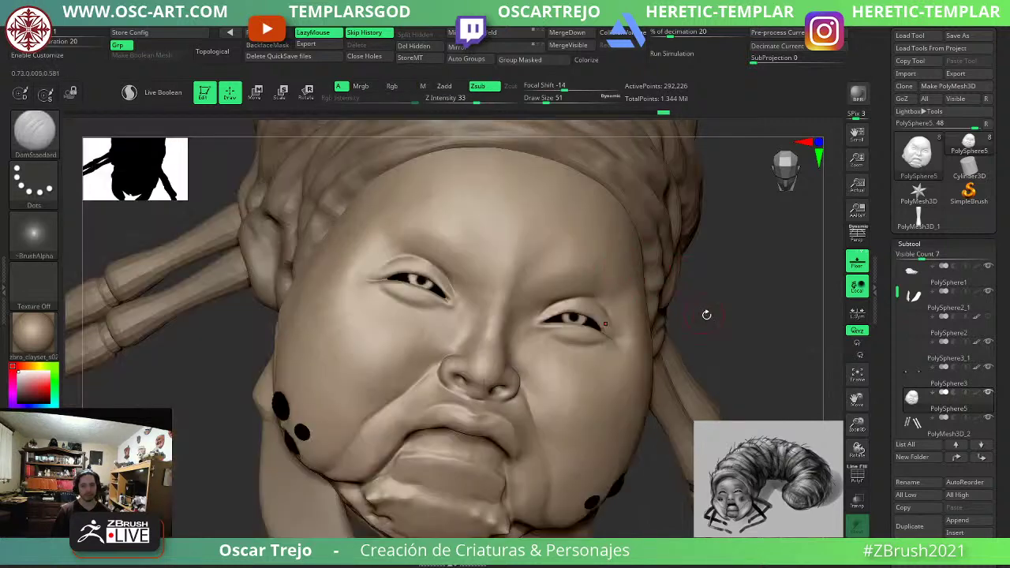
{"action": "left_click_drag", "start_coordinate": [404, 260], "coordinate": [444, 276], "text": "shift"}
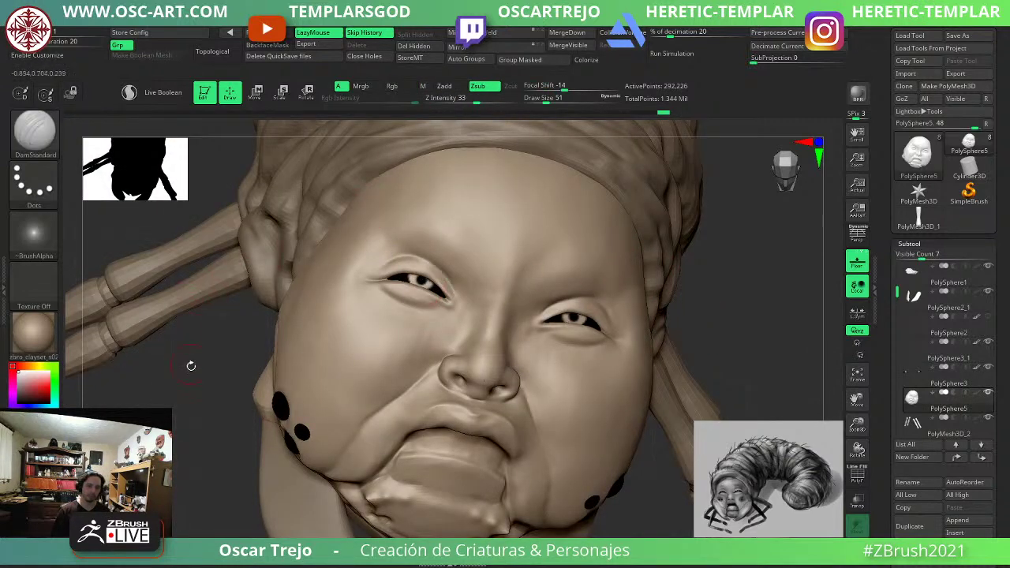
Carve the upper eyelid edge down to the inner corner and the outer corner crease with DamStandard at draw size 25.
{"action": "left_click_drag", "start_coordinate": [191, 365], "coordinate": [209, 442], "text": "alt"}
{"action": "key", "text": "s"}
{"action": "left_click_drag", "start_coordinate": [344, 297], "coordinate": [347, 303]}
{"action": "key", "text": "s"}
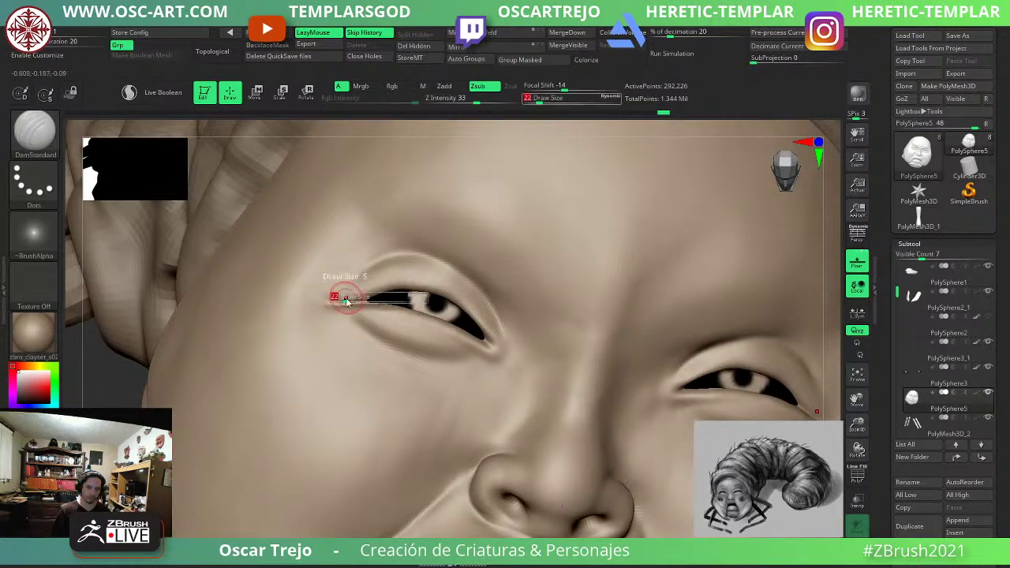
{"action": "key", "text": "Return"}
{"action": "left_click_drag", "start_coordinate": [441, 292], "coordinate": [490, 339]}
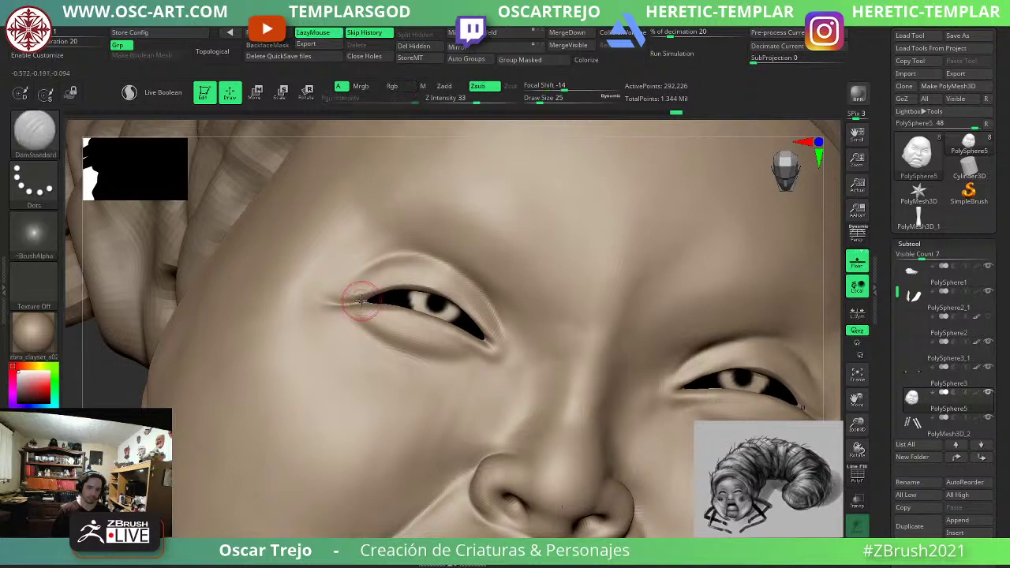
{"action": "left_click_drag", "start_coordinate": [378, 295], "coordinate": [336, 304]}
Tighten the outer eye corners with the Pinch brush at a lower subdivision level and restore the highest level.
{"action": "key", "text": "shift+d"}
{"action": "key", "text": "shift+d"}
{"action": "key", "text": "shift+d"}
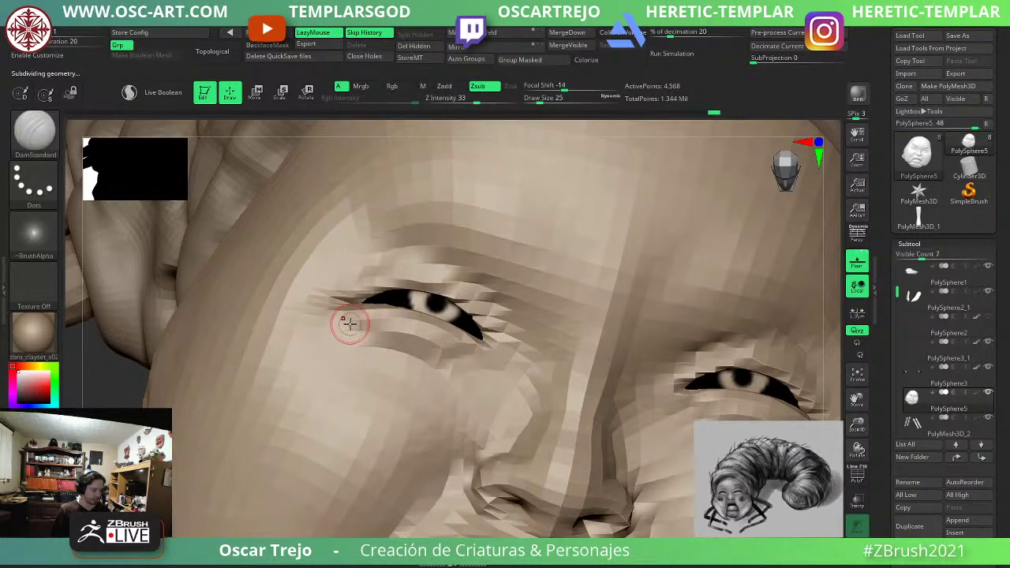
{"action": "key", "text": "b"}
{"action": "key", "text": "p"}
{"action": "key", "text": "i"}
{"action": "mouse_move", "coordinate": [340, 305]}
{"action": "left_mouse_down"}
{"action": "mouse_move", "coordinate": [352, 302]}
{"action": "mouse_move", "coordinate": [335, 304]}
{"action": "left_mouse_up"}
{"action": "key", "text": "]"}
{"action": "key", "text": "d"}
{"action": "key", "text": "d"}
{"action": "key", "text": "d"}
{"action": "key", "text": "d"}
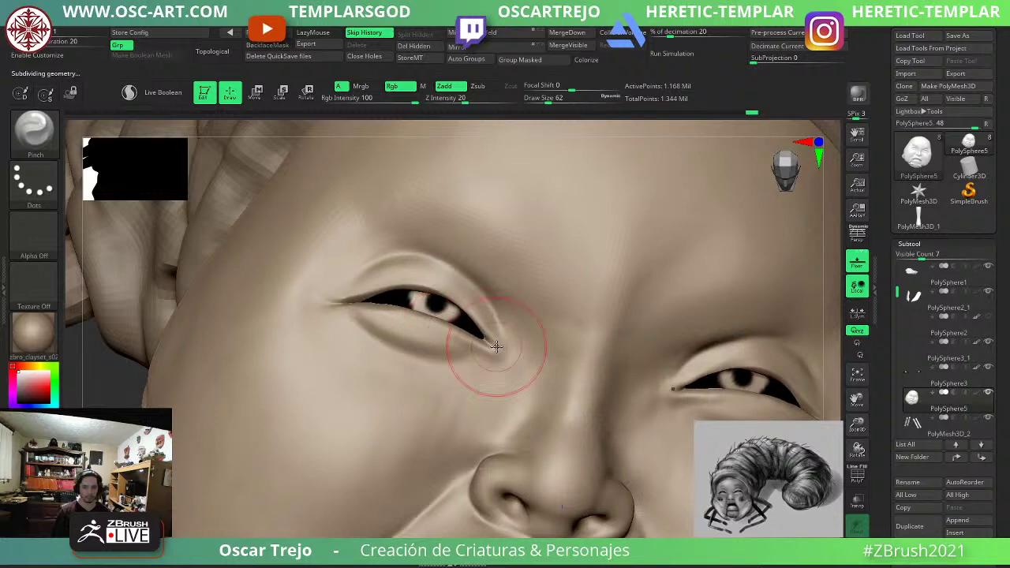
Smooth the forehead surface above the brows and out to its edge along the body folds.
{"action": "key", "text": "f"}
{"action": "left_click_drag", "start_coordinate": [573, 420], "coordinate": [548, 332]}
{"action": "mouse_move", "coordinate": [272, 325]}
{"action": "left_mouse_down", "text": "alt"}
{"action": "mouse_move", "coordinate": [255, 316]}
{"action": "mouse_move", "coordinate": [260, 336]}
{"action": "left_mouse_up", "text": "alt"}
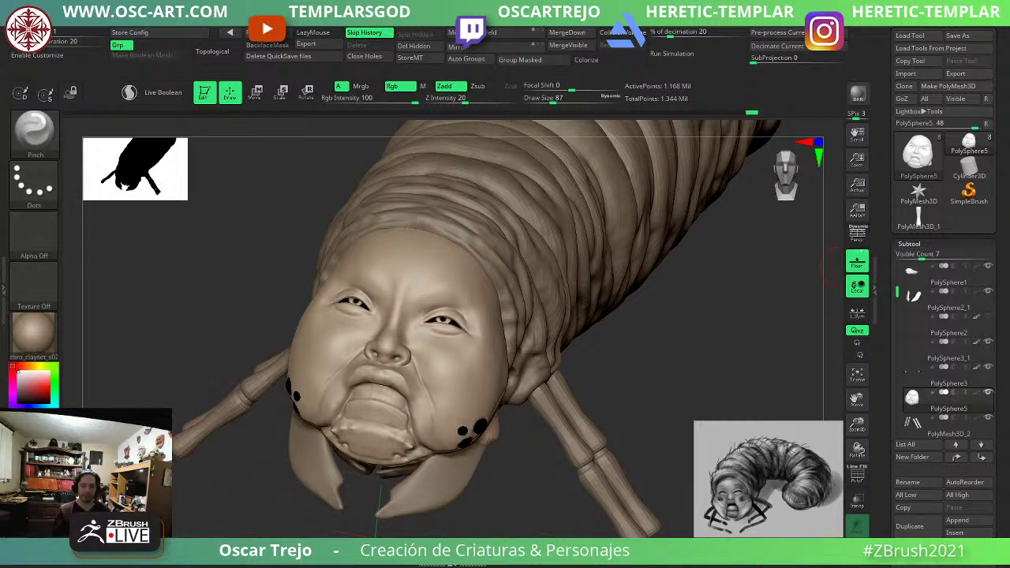
{"action": "left_click_drag", "start_coordinate": [209, 306], "coordinate": [273, 317]}
{"action": "left_click_drag", "start_coordinate": [586, 346], "coordinate": [602, 369]}
{"action": "left_click_drag", "start_coordinate": [374, 385], "coordinate": [316, 410], "text": "shift"}
{"action": "left_click_drag", "start_coordinate": [624, 320], "coordinate": [567, 318]}
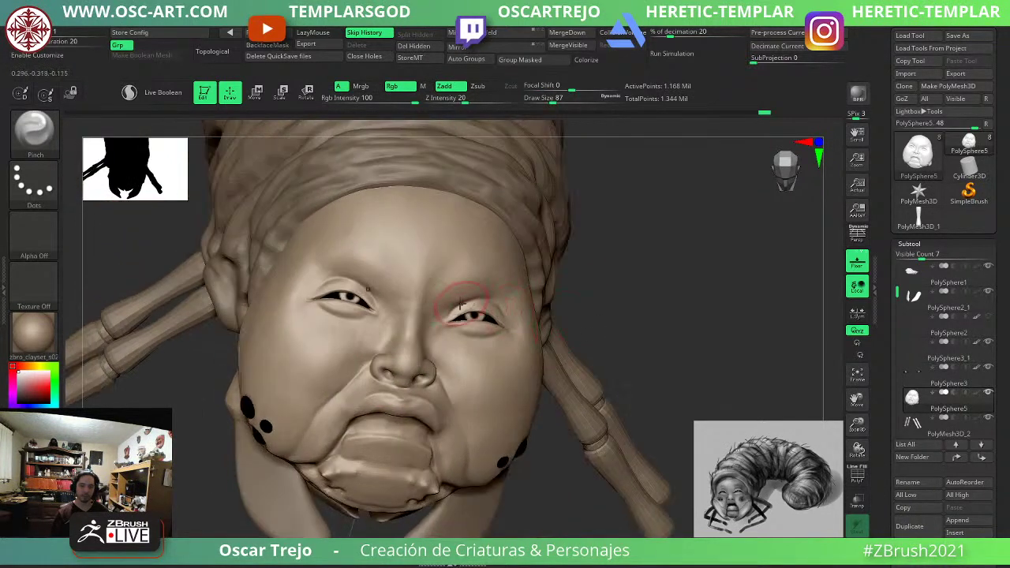
{"action": "left_click_drag", "start_coordinate": [652, 293], "coordinate": [602, 306], "text": "alt"}
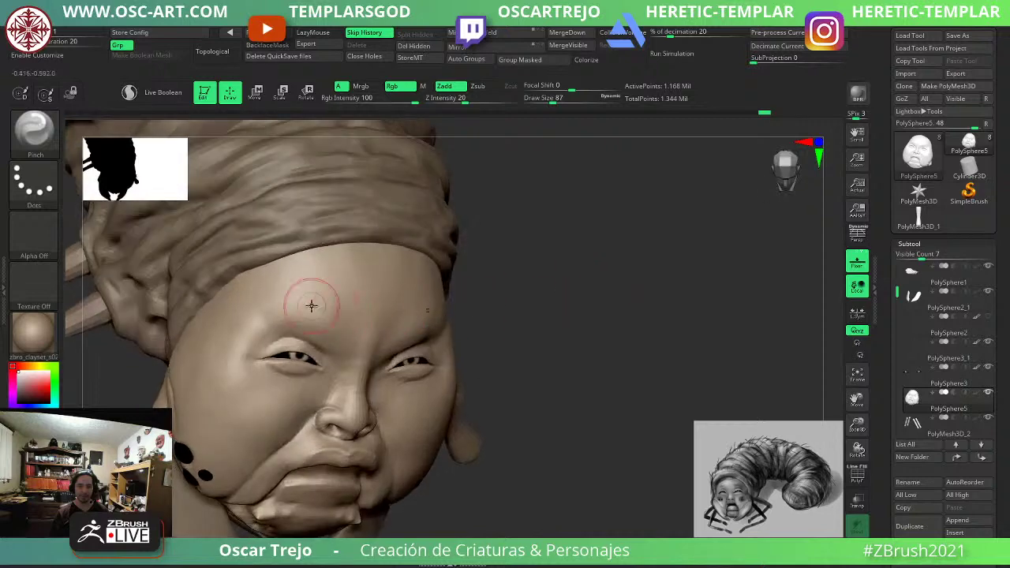
{"action": "left_click_drag", "start_coordinate": [312, 306], "coordinate": [292, 306], "text": "shift"}
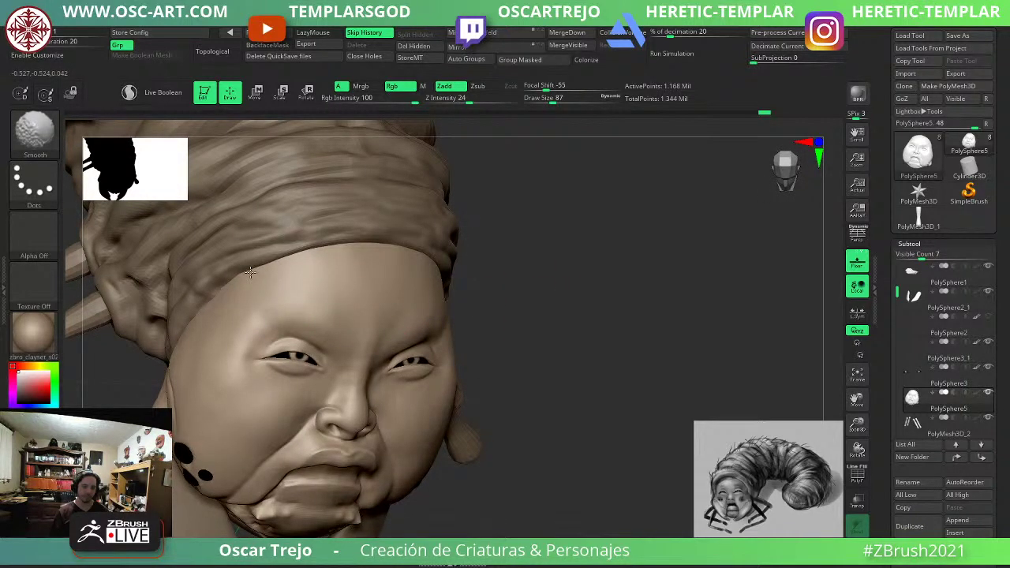
{"action": "left_click_drag", "start_coordinate": [250, 272], "coordinate": [232, 282], "text": "shift"}
{"action": "left_click_drag", "start_coordinate": [544, 332], "coordinate": [647, 327]}
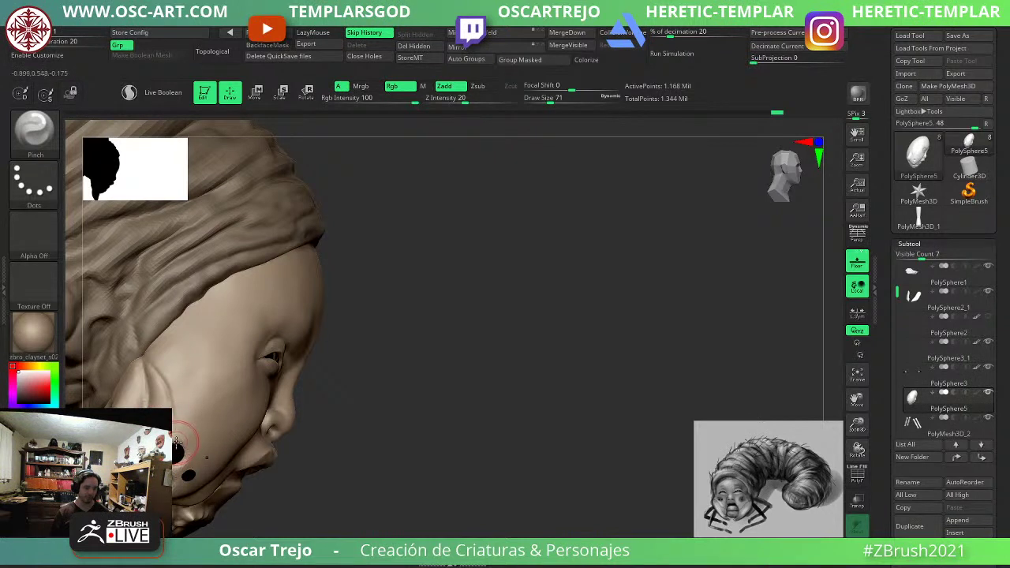
Refine the skin around the small black eyes on the side of the cheek with the Smooth and Clay brushes.
{"action": "left_click_drag", "start_coordinate": [177, 443], "coordinate": [181, 448], "text": "shift"}
{"action": "key", "text": "b"}
{"action": "key", "text": "d"}
{"action": "key", "text": "s"}
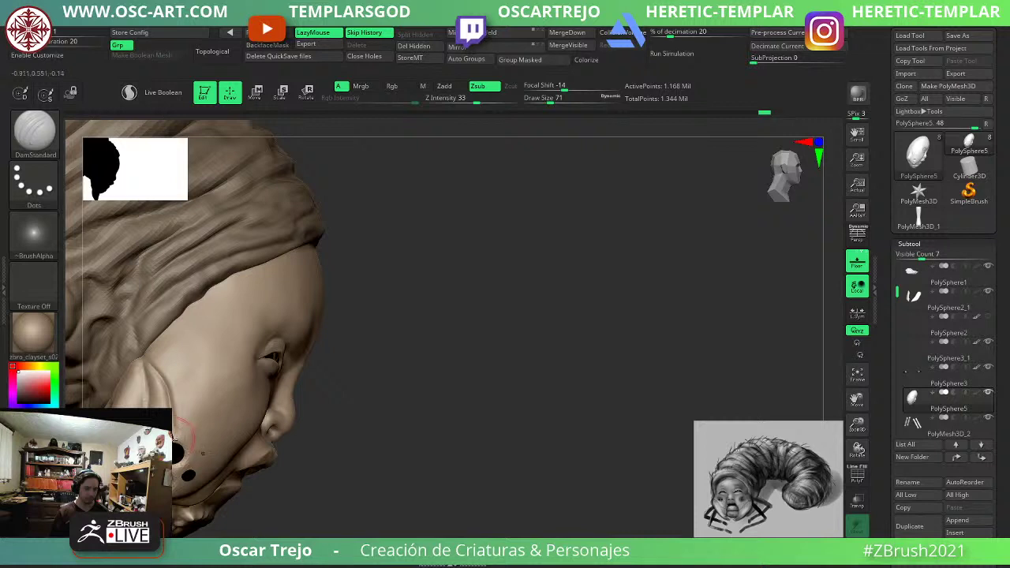
{"action": "key", "text": "b"}
{"action": "key", "text": "c"}
{"action": "key", "text": "l"}
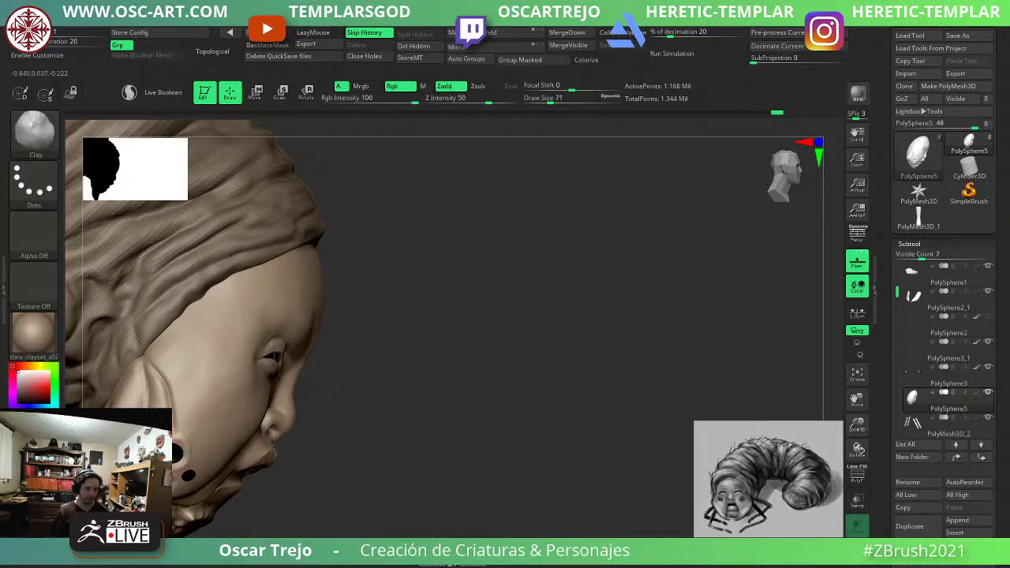
{"action": "key", "text": "shift"}
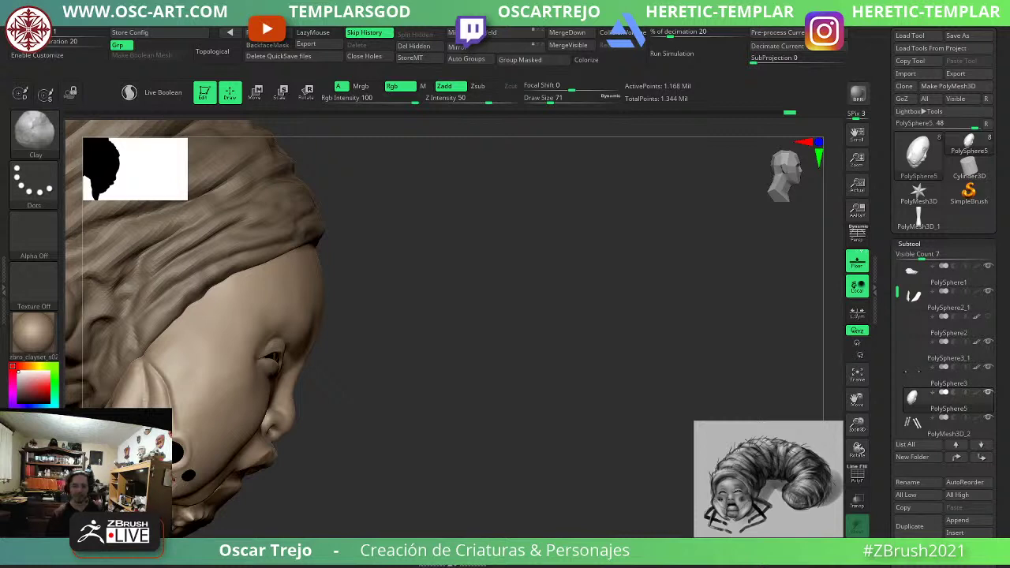
{"action": "key", "text": "shift"}
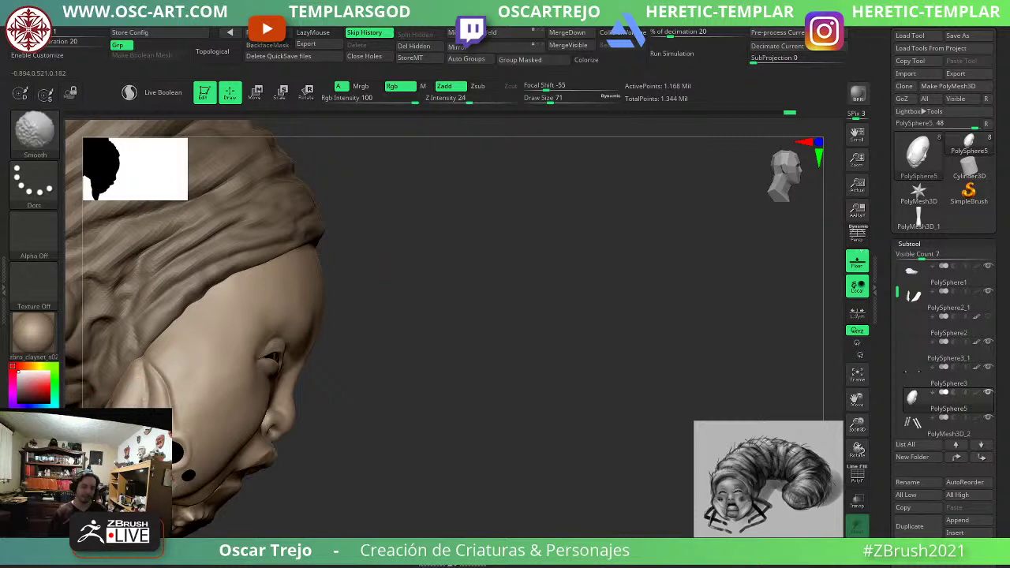
Flatten the fleshy fold behind the cheek with TrimDynamic and smooth it.
{"action": "key", "text": "b"}
{"action": "key", "text": "t"}
{"action": "key", "text": "d"}
{"action": "mouse_move", "coordinate": [129, 387]}
{"action": "left_mouse_down"}
{"action": "mouse_move", "coordinate": [105, 384]}
{"action": "mouse_move", "coordinate": [113, 401]}
{"action": "left_mouse_up"}
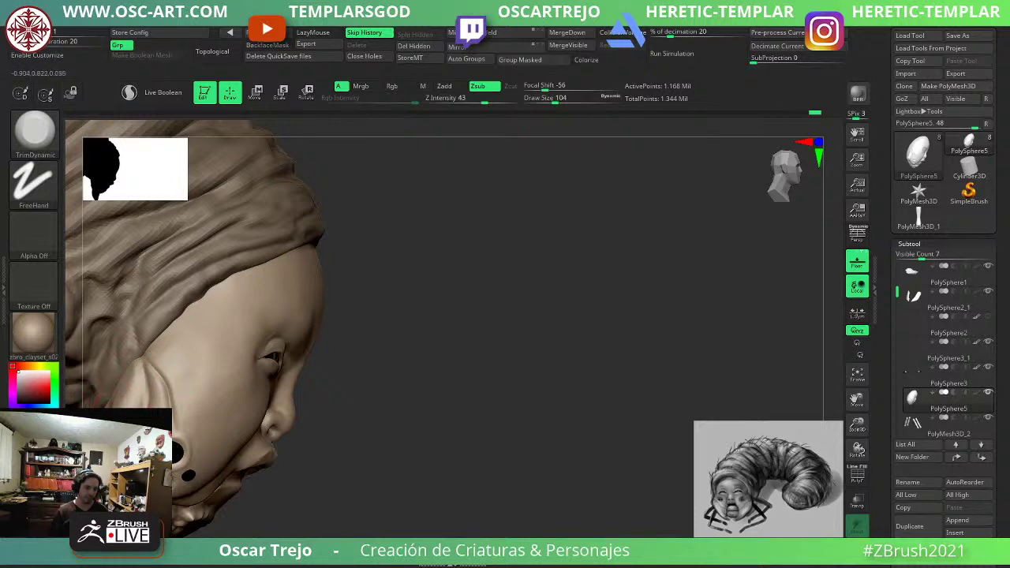
{"action": "key", "text": "shift"}
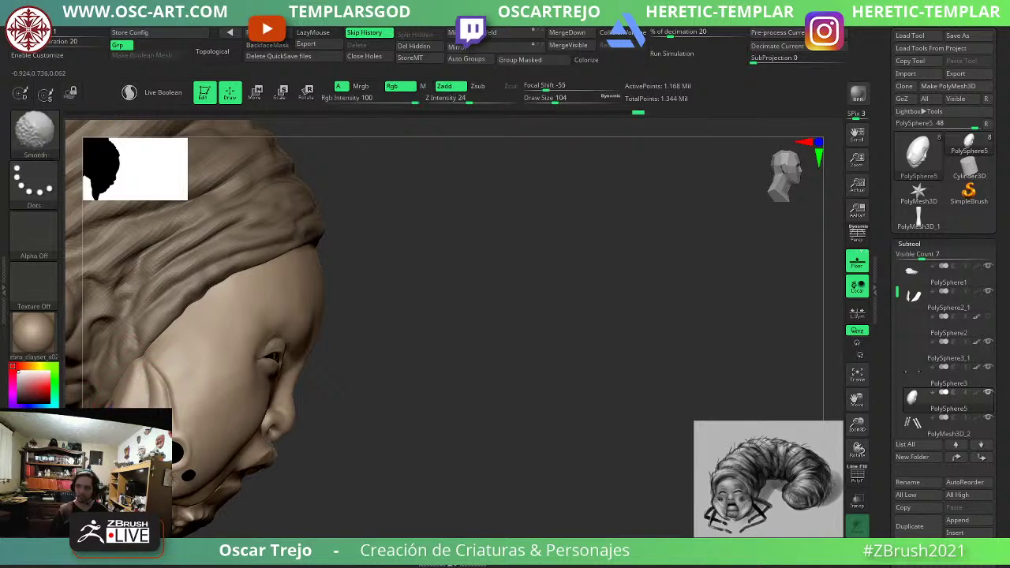
Sculpt the area between the brows with the Standard brush at draw size 80.
{"action": "left_click_drag", "start_coordinate": [487, 445], "coordinate": [444, 439]}
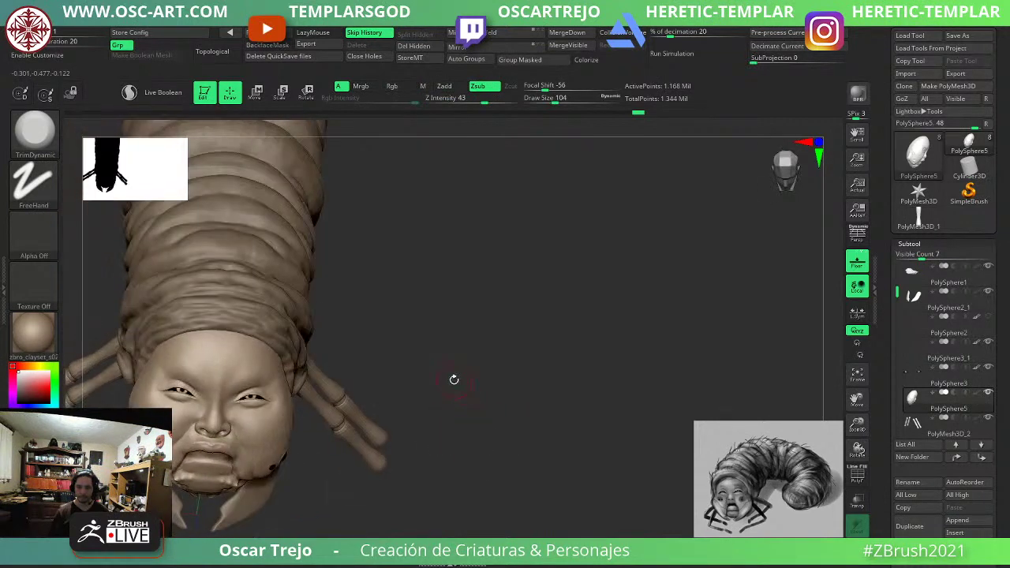
{"action": "left_click_drag", "start_coordinate": [454, 380], "coordinate": [434, 384], "text": "alt"}
{"action": "key", "text": "b"}
{"action": "key", "text": "s"}
{"action": "key", "text": "t"}
{"action": "key", "text": "s"}
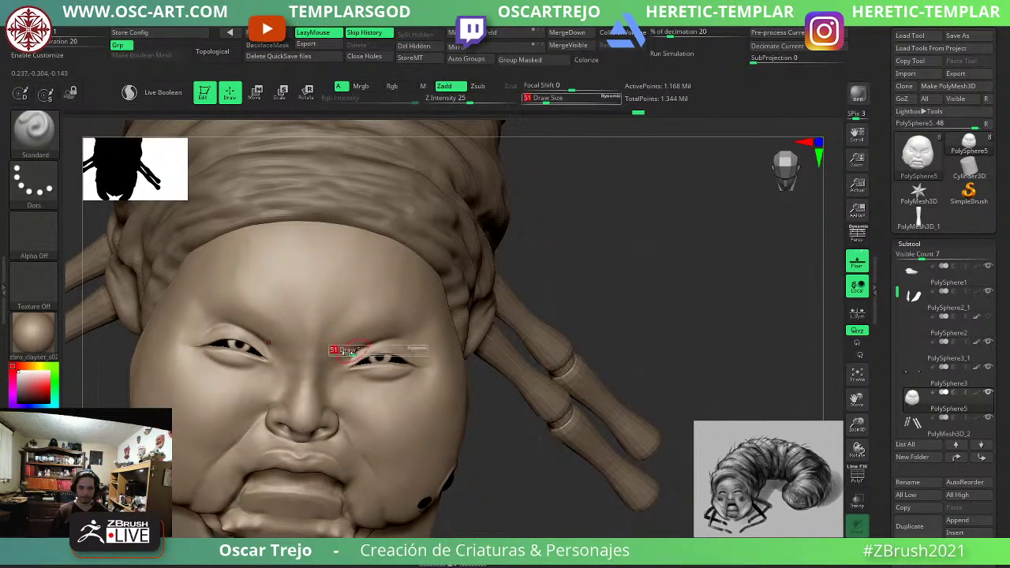
{"action": "left_click_drag", "start_coordinate": [347, 353], "coordinate": [345, 354]}
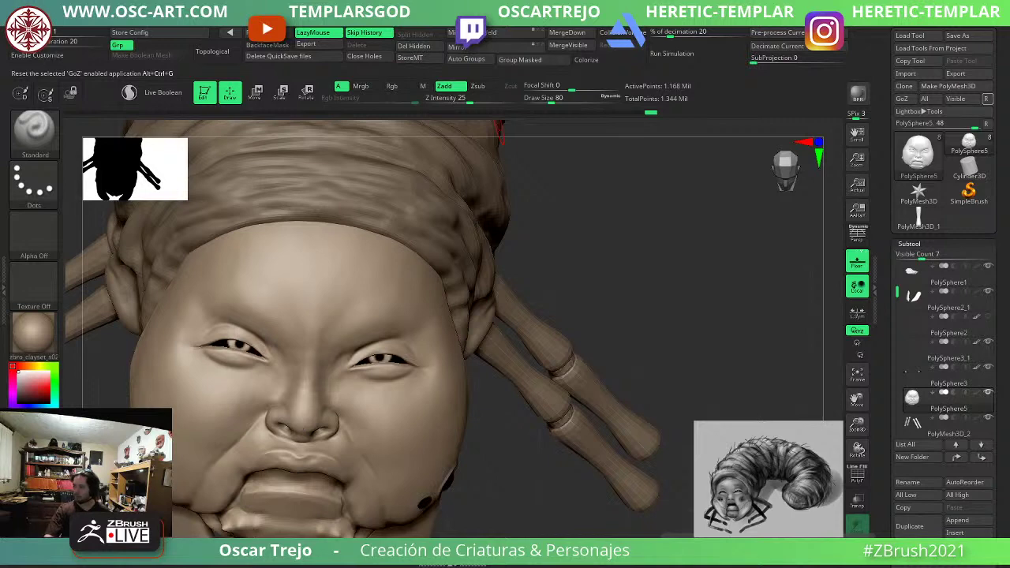
{"action": "left_click_drag", "start_coordinate": [573, 275], "coordinate": [532, 282]}
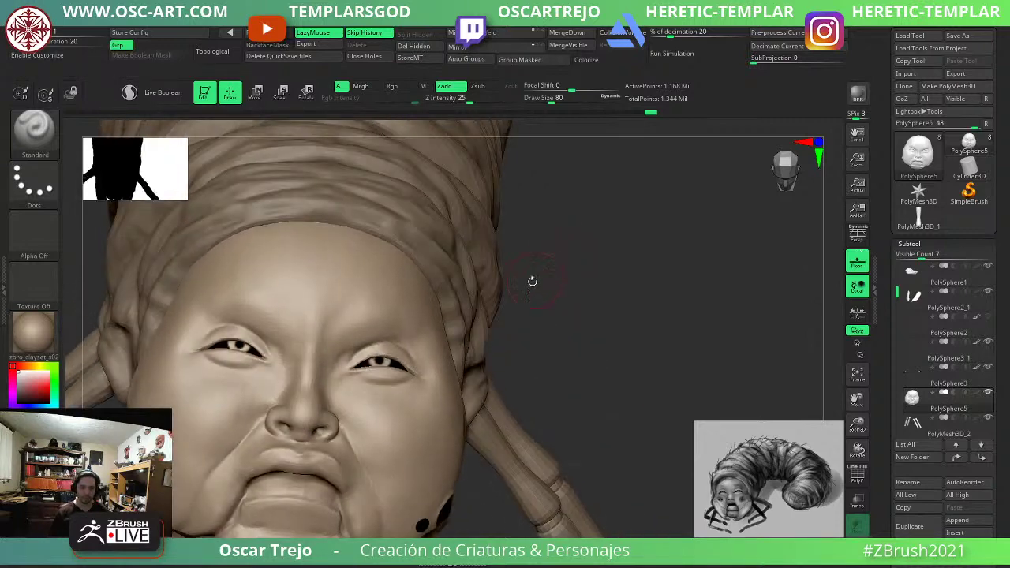
Mask thick eyebrow shapes above the eyes and a large round patch on each cheek.
{"action": "mouse_move", "coordinate": [361, 306]}
{"action": "left_mouse_down", "text": "ctrl"}
{"action": "mouse_move", "coordinate": [406, 320]}
{"action": "mouse_move", "coordinate": [359, 314]}
{"action": "mouse_move", "coordinate": [396, 345]}
{"action": "left_mouse_up", "text": "ctrl"}
{"action": "key", "text": "ctrl+z"}
{"action": "key", "text": "s"}
{"action": "key", "text": "s"}
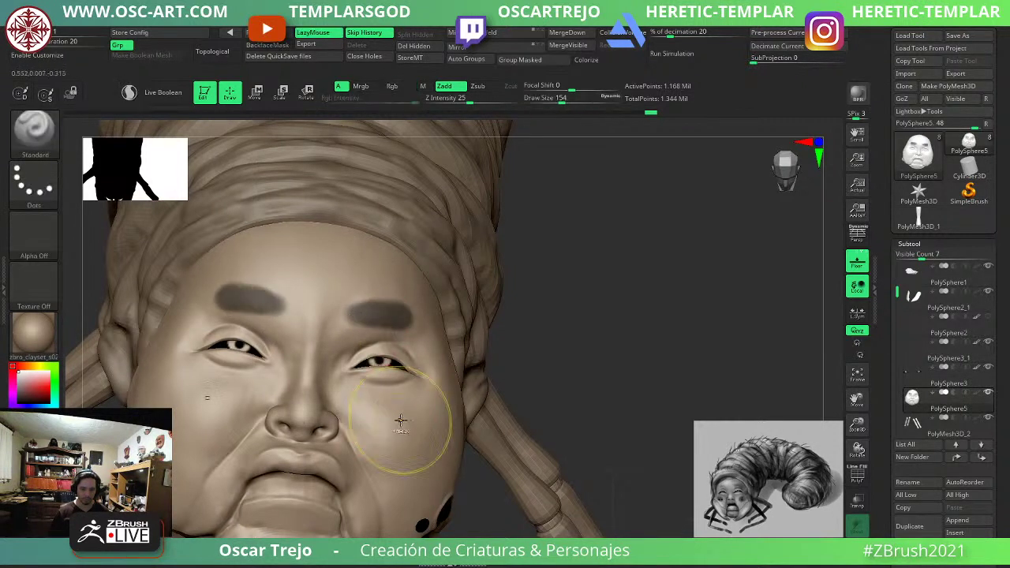
{"action": "left_click_drag", "start_coordinate": [393, 422], "coordinate": [405, 433], "text": "ctrl"}
Invert the face mask, paint out the centre of each cheek patch at draw size 80, and invert the mask back.
{"action": "mouse_move", "coordinate": [610, 393]}
{"action": "left_mouse_down", "text": "alt"}
{"action": "mouse_move", "coordinate": [544, 363]}
{"action": "mouse_move", "coordinate": [560, 356]}
{"action": "mouse_move", "coordinate": [584, 391]}
{"action": "mouse_move", "coordinate": [526, 408]}
{"action": "mouse_move", "coordinate": [612, 441]}
{"action": "left_mouse_up", "text": "alt"}
{"action": "key", "text": "s"}
{"action": "left_click", "coordinate": [205, 418], "text": "ctrl"}
{"action": "key", "text": "s"}
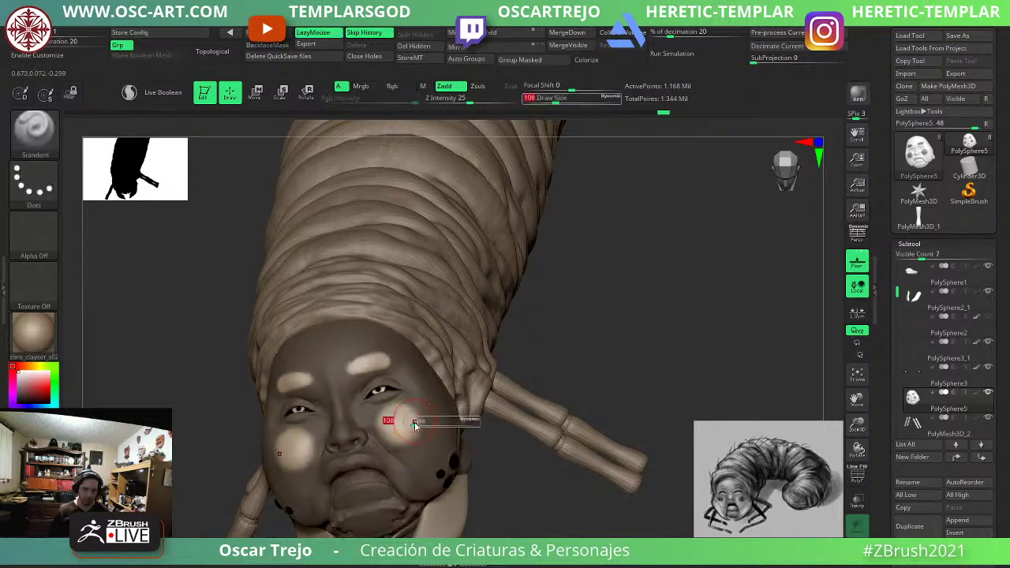
{"action": "mouse_move", "coordinate": [417, 424]}
{"action": "left_mouse_down"}
{"action": "mouse_move", "coordinate": [391, 423]}
{"action": "mouse_move", "coordinate": [403, 425]}
{"action": "left_mouse_up"}
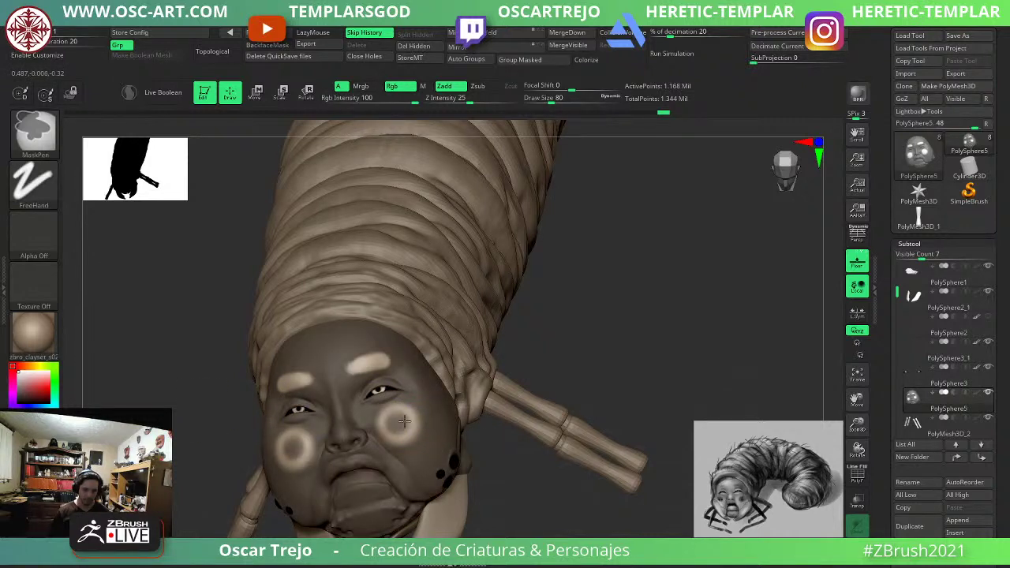
{"action": "left_click", "coordinate": [606, 353], "text": "ctrl"}
Select the grub body and paint a row of mask spots along its side at draw size 140.
{"action": "mouse_move", "coordinate": [605, 357]}
{"action": "left_mouse_down"}
{"action": "mouse_move", "coordinate": [589, 312]}
{"action": "mouse_move", "coordinate": [555, 320]}
{"action": "mouse_move", "coordinate": [528, 367]}
{"action": "mouse_move", "coordinate": [568, 385]}
{"action": "mouse_move", "coordinate": [559, 379]}
{"action": "mouse_move", "coordinate": [615, 355]}
{"action": "mouse_move", "coordinate": [610, 348]}
{"action": "mouse_move", "coordinate": [665, 344]}
{"action": "mouse_move", "coordinate": [650, 340]}
{"action": "mouse_move", "coordinate": [678, 329]}
{"action": "mouse_move", "coordinate": [678, 340]}
{"action": "mouse_move", "coordinate": [709, 313]}
{"action": "mouse_move", "coordinate": [718, 328]}
{"action": "mouse_move", "coordinate": [755, 303]}
{"action": "mouse_move", "coordinate": [757, 311]}
{"action": "mouse_move", "coordinate": [712, 326]}
{"action": "mouse_move", "coordinate": [753, 300]}
{"action": "left_mouse_up"}
{"action": "key", "text": "s"}
{"action": "left_click", "coordinate": [561, 382], "text": "alt"}
{"action": "left_click", "coordinate": [475, 289], "text": "ctrl"}
{"action": "left_click", "coordinate": [647, 458], "text": "ctrl"}
{"action": "key", "text": "ctrl+z"}
{"action": "left_click", "coordinate": [703, 229], "text": "ctrl"}
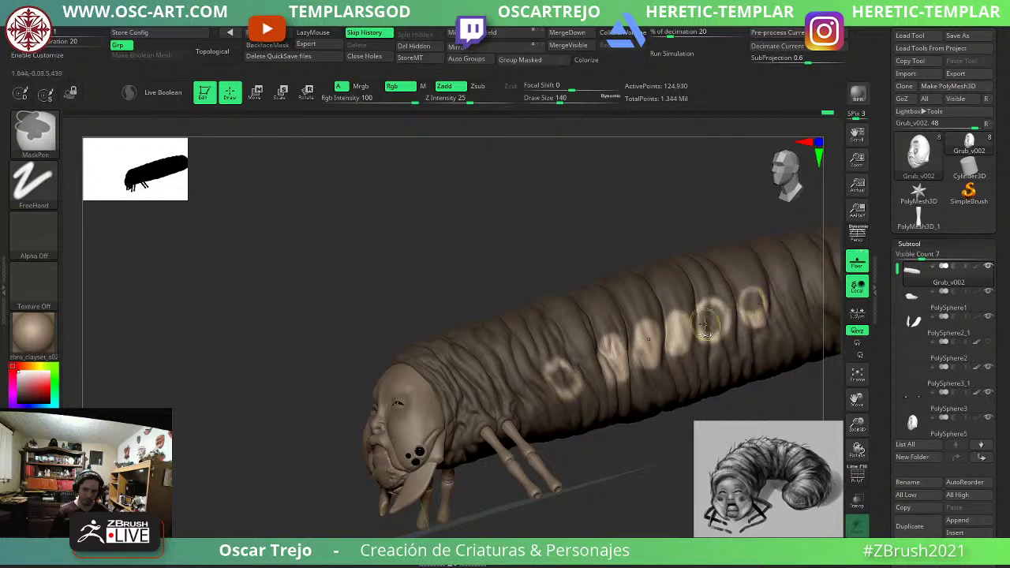
{"action": "left_click_drag", "start_coordinate": [682, 338], "coordinate": [615, 350], "text": "ctrl"}
{"action": "left_click", "coordinate": [575, 241], "text": "ctrl"}
{"action": "left_click_drag", "start_coordinate": [579, 215], "coordinate": [219, 379], "text": "alt"}
{"action": "left_click", "coordinate": [597, 325], "text": "ctrl"}
Reselect the face, touch up the cheek patches, and mask the upper edge of the forehead at draw size 116.
{"action": "left_click", "coordinate": [514, 336], "text": "alt"}
{"action": "left_click_drag", "start_coordinate": [586, 439], "coordinate": [594, 428]}
{"action": "mouse_move", "coordinate": [501, 325]}
{"action": "left_mouse_down", "text": "ctrl"}
{"action": "mouse_move", "coordinate": [506, 314]}
{"action": "mouse_move", "coordinate": [518, 329]}
{"action": "mouse_move", "coordinate": [496, 315]}
{"action": "mouse_move", "coordinate": [512, 337]}
{"action": "mouse_move", "coordinate": [528, 327]}
{"action": "mouse_move", "coordinate": [517, 317]}
{"action": "left_mouse_up", "text": "ctrl"}
{"action": "key", "text": "s"}
{"action": "left_click", "coordinate": [590, 408], "text": "ctrl"}
{"action": "left_click", "coordinate": [611, 408], "text": "ctrl"}
{"action": "key", "text": "s"}
{"action": "mouse_move", "coordinate": [497, 226]}
{"action": "left_mouse_down"}
{"action": "mouse_move", "coordinate": [483, 225]}
{"action": "mouse_move", "coordinate": [499, 213]}
{"action": "mouse_move", "coordinate": [519, 243]}
{"action": "left_mouse_up"}
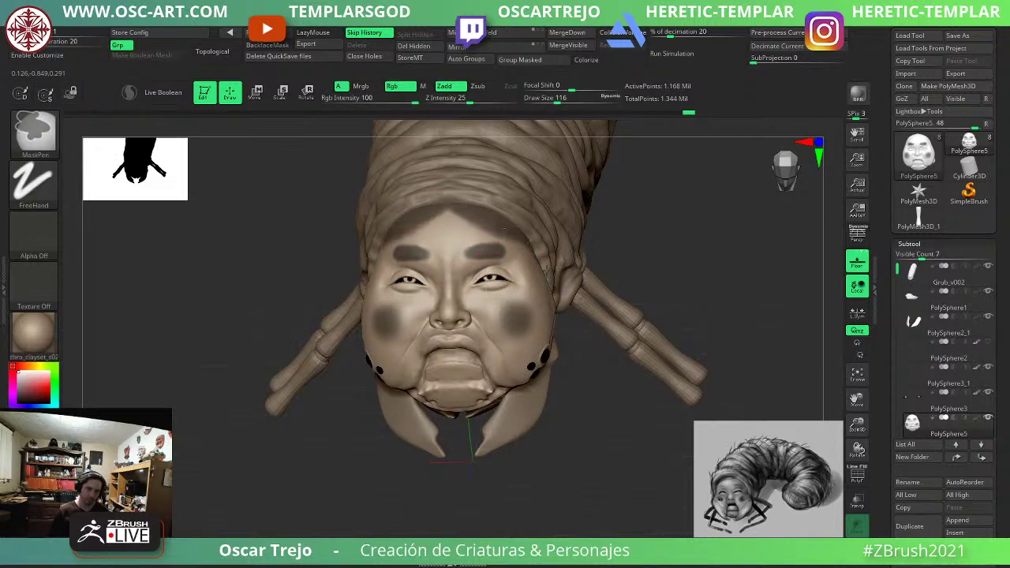
{"action": "left_click_drag", "start_coordinate": [649, 447], "coordinate": [539, 392]}
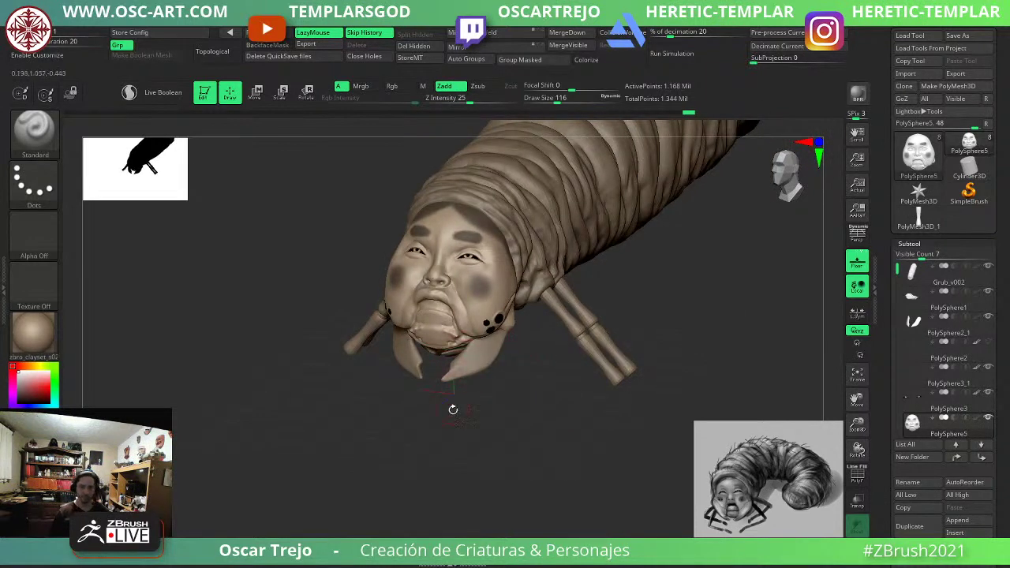
{"action": "left_click_drag", "start_coordinate": [453, 410], "coordinate": [403, 393]}
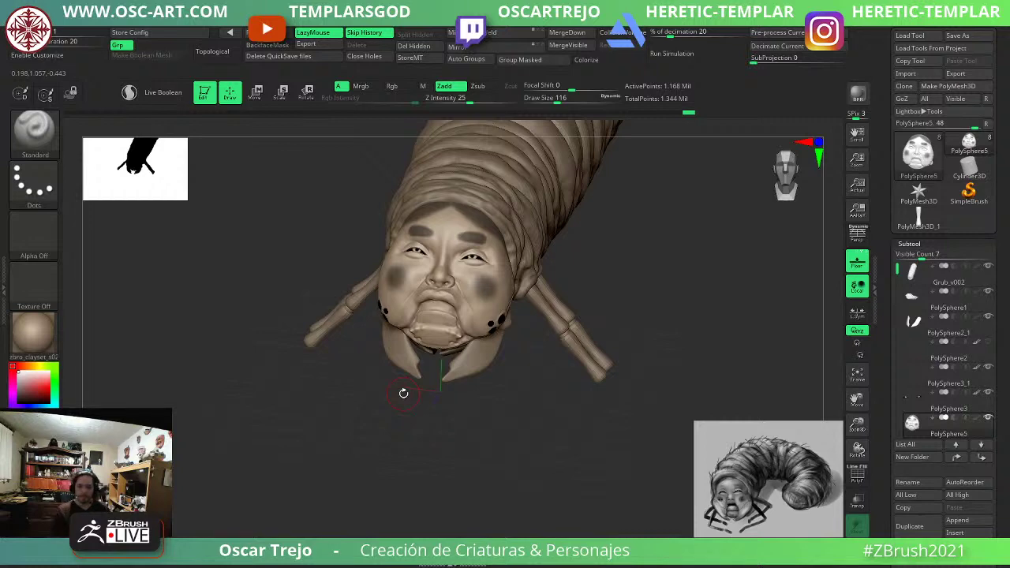
{"action": "left_click_drag", "start_coordinate": [391, 367], "coordinate": [617, 430]}
{"action": "left_click", "coordinate": [620, 428], "text": "alt"}
{"action": "left_click", "coordinate": [408, 385], "text": "alt"}
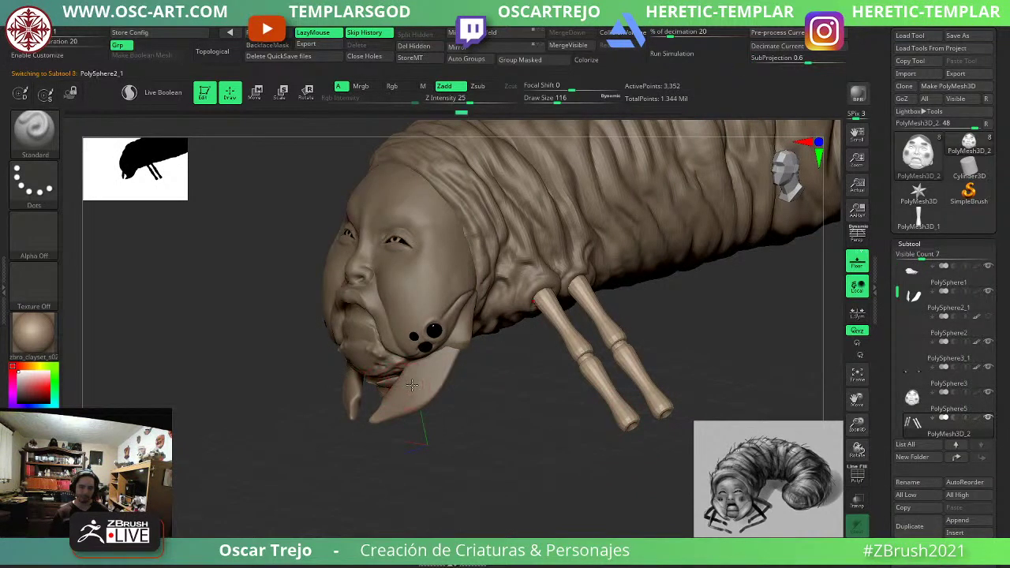
{"action": "left_click_drag", "start_coordinate": [473, 434], "coordinate": [477, 386]}
{"action": "key", "text": "b"}
{"action": "key", "text": "i"}
{"action": "key", "text": "p"}
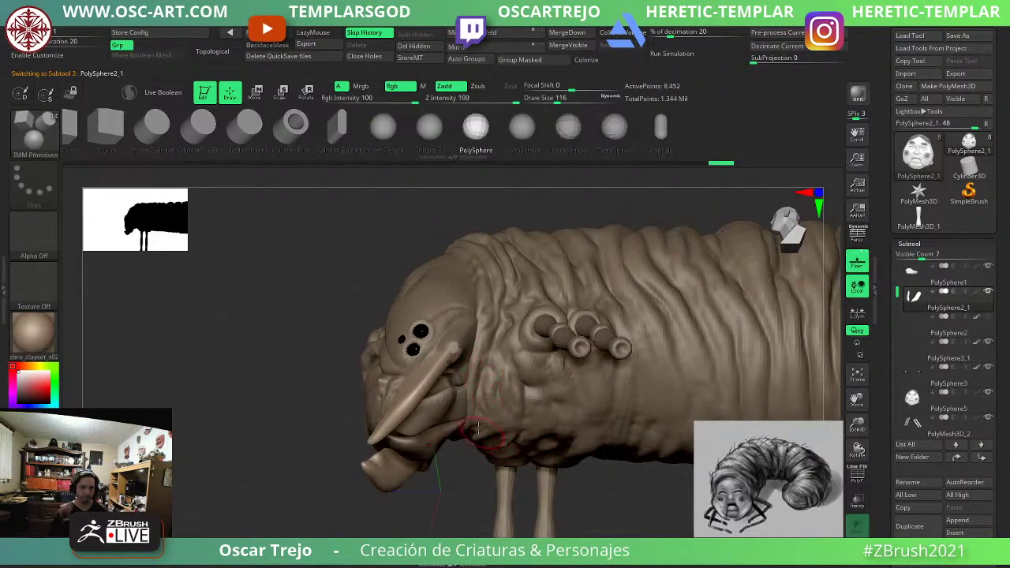
{"action": "left_click_drag", "start_coordinate": [349, 431], "coordinate": [334, 232], "text": "alt"}
{"action": "left_click_drag", "start_coordinate": [546, 381], "coordinate": [514, 415], "text": "alt"}
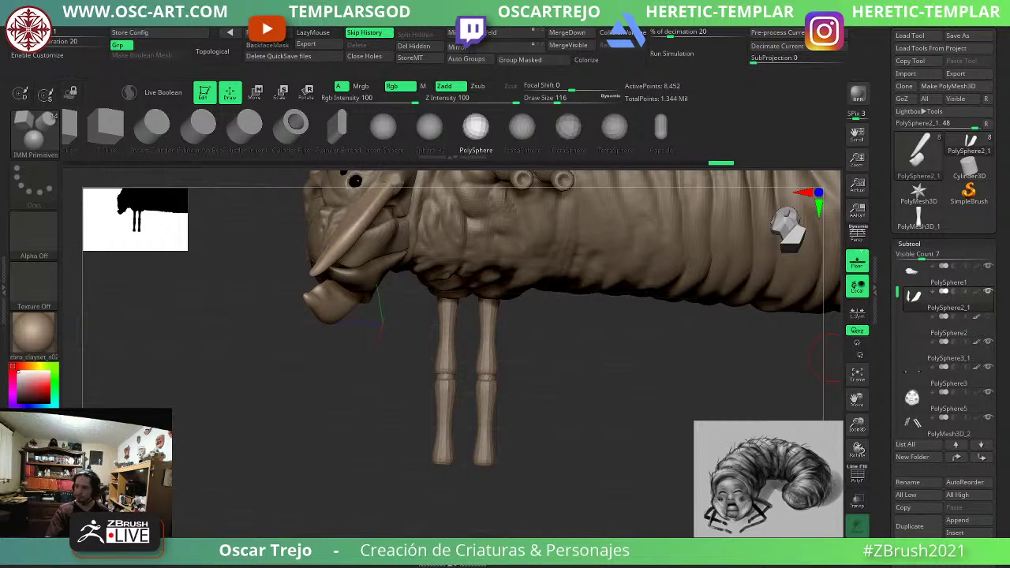
{"action": "left_click", "coordinate": [661, 128]}
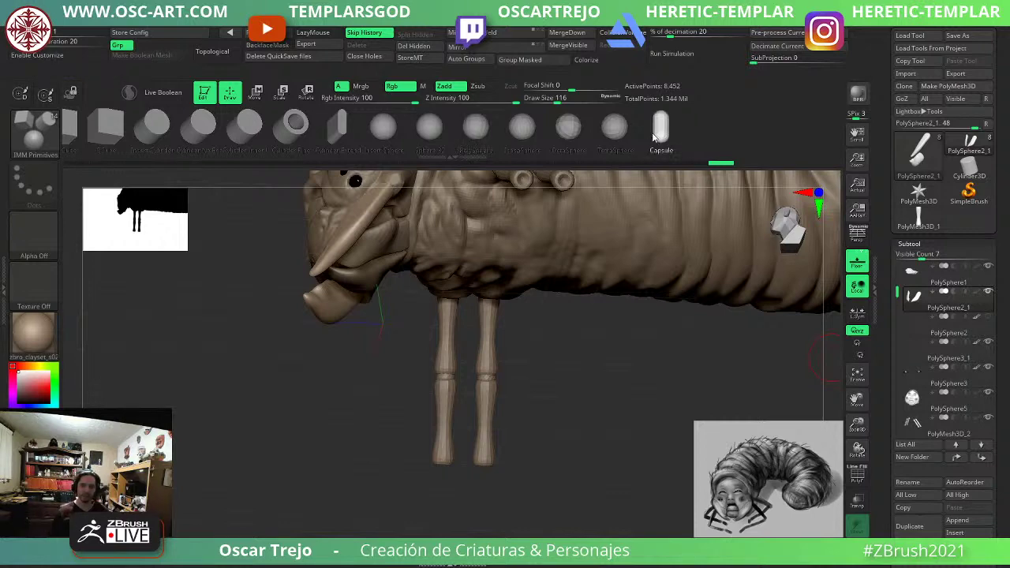
{"action": "left_click_drag", "start_coordinate": [591, 431], "coordinate": [561, 329]}
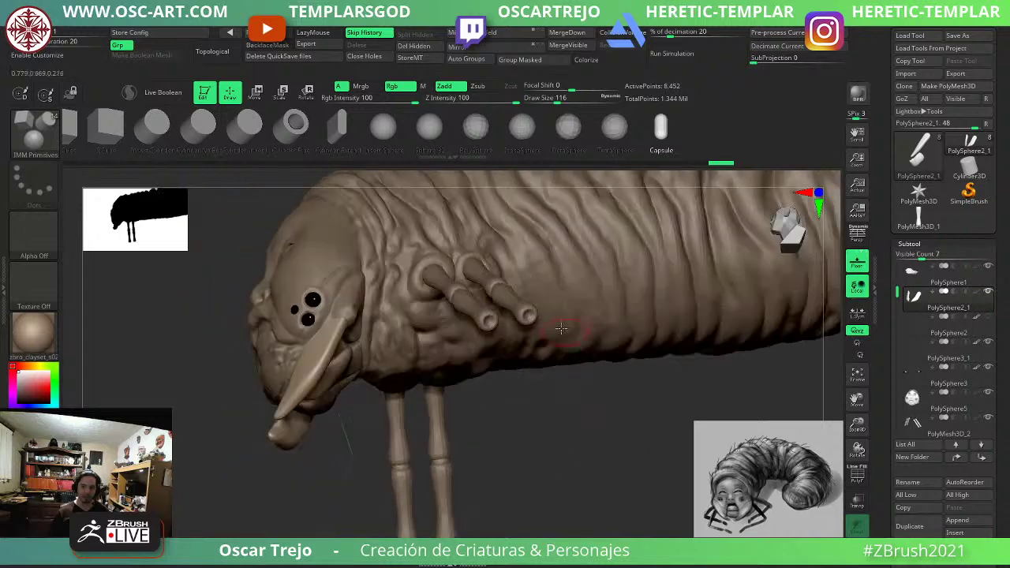
Select the legs subtool with the Move brush active and display its polygroup wireframe.
{"action": "key", "text": "b"}
{"action": "key", "text": "m"}
{"action": "key", "text": "v"}
{"action": "left_click", "coordinate": [487, 300], "text": "alt"}
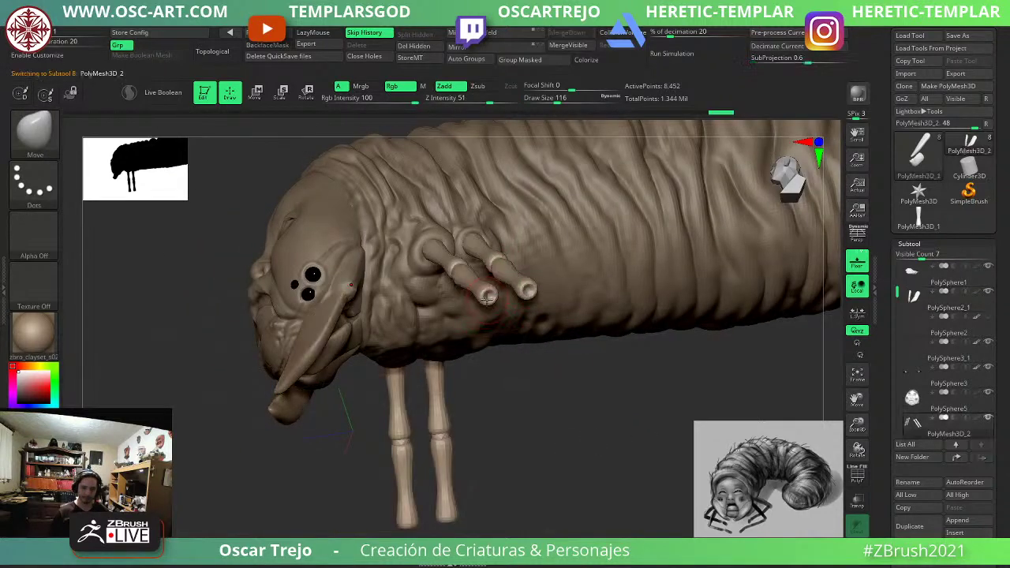
{"action": "key", "text": "shift+f"}
{"action": "mouse_move", "coordinate": [561, 407]}
{"action": "left_mouse_down"}
{"action": "mouse_move", "coordinate": [555, 471]}
{"action": "mouse_move", "coordinate": [542, 463]}
{"action": "left_mouse_up"}
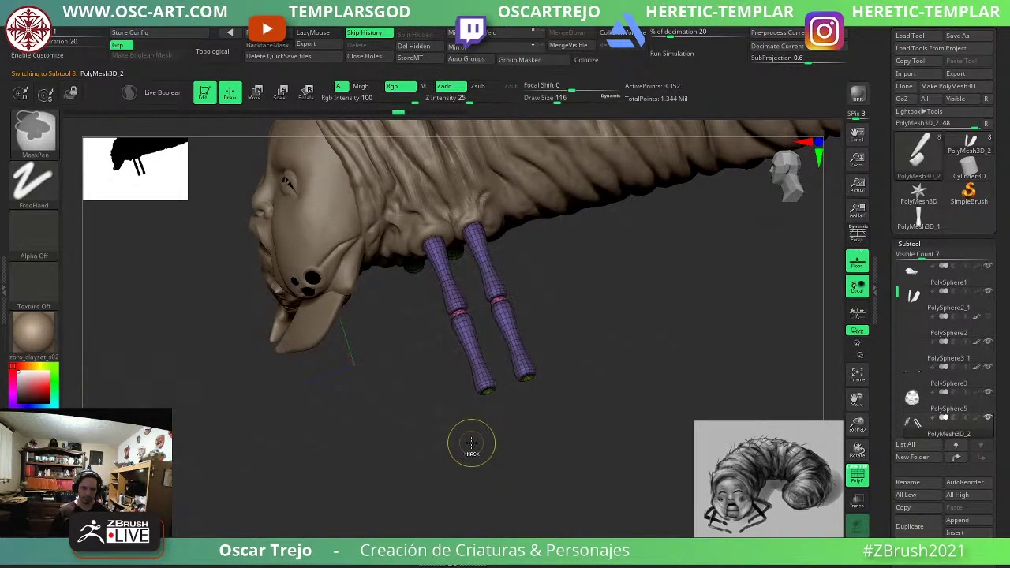
Step back through the legs' edit history to the single two-segment leg, before its copies were made.
{"action": "left_click_drag", "start_coordinate": [464, 446], "coordinate": [493, 437]}
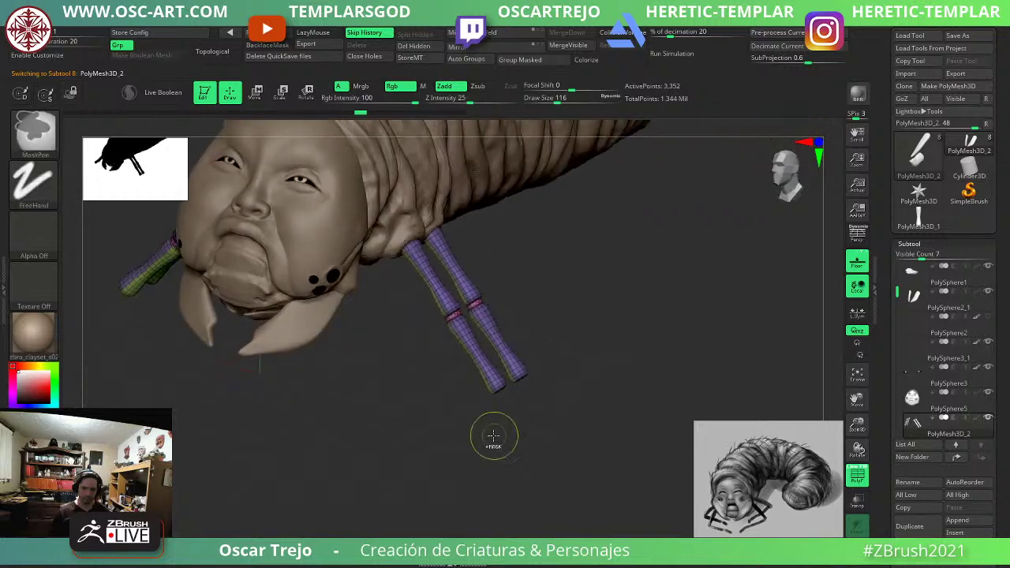
{"action": "key", "text": "ctrl+z"}
{"action": "key", "text": "ctrl+z"}
{"action": "key", "text": "ctrl+z"}
{"action": "key", "text": "ctrl+z"}
{"action": "key", "text": "ctrl+z"}
{"action": "key", "text": "ctrl+z"}
{"action": "key", "text": "ctrl+z"}
{"action": "key", "text": "ctrl+z"}
{"action": "left_click", "coordinate": [494, 440], "text": "ctrl+shift"}
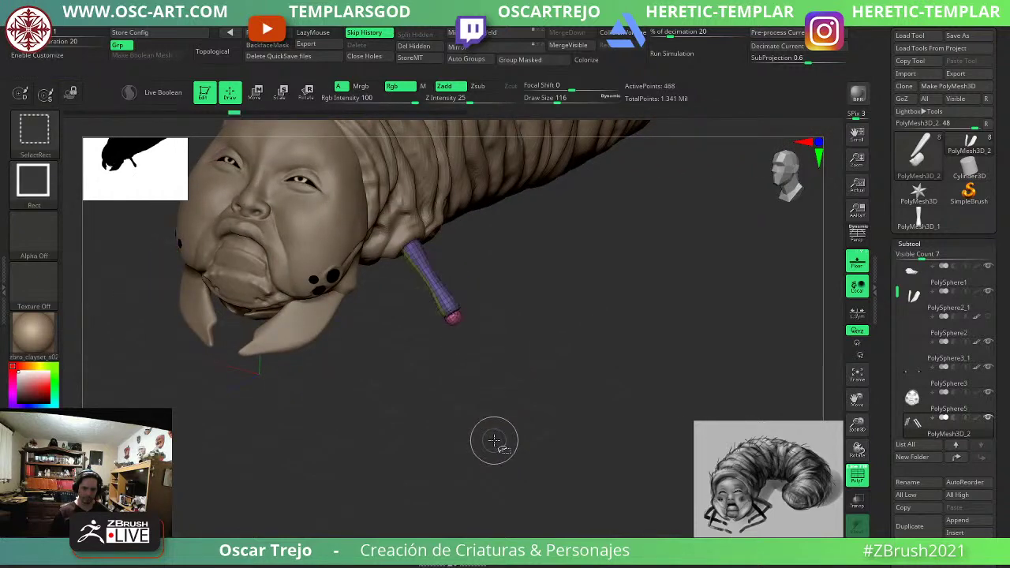
{"action": "key", "text": "ctrl+shift+z"}
{"action": "key", "text": "ctrl+shift+z"}
{"action": "key", "text": "ctrl+shift+z"}
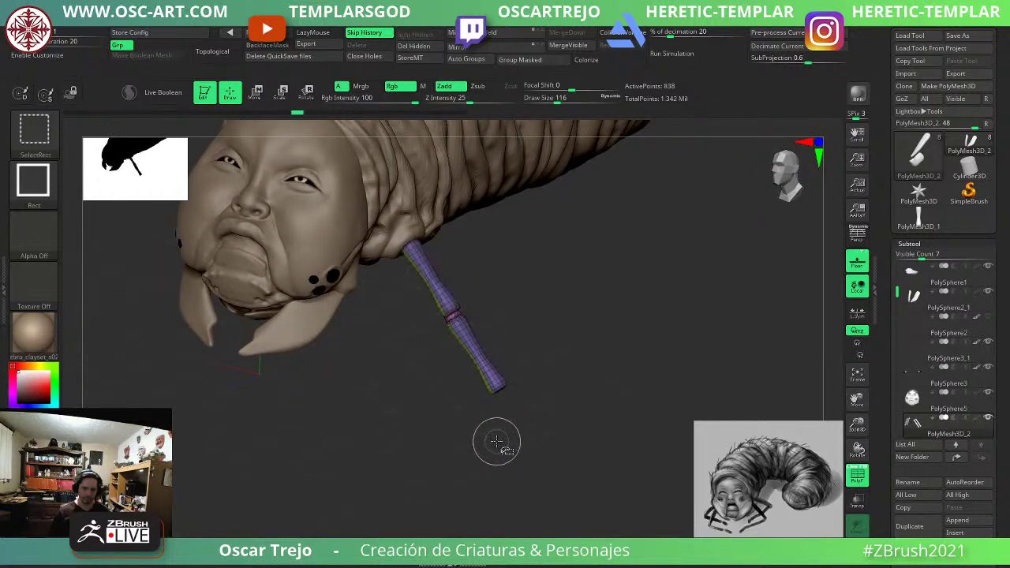
Insert a Capsule primitive at the free end of the leg, then resize and align it as a third segment.
{"action": "mouse_move", "coordinate": [489, 439]}
{"action": "left_mouse_down"}
{"action": "mouse_move", "coordinate": [411, 355]}
{"action": "mouse_move", "coordinate": [426, 354]}
{"action": "left_mouse_up"}
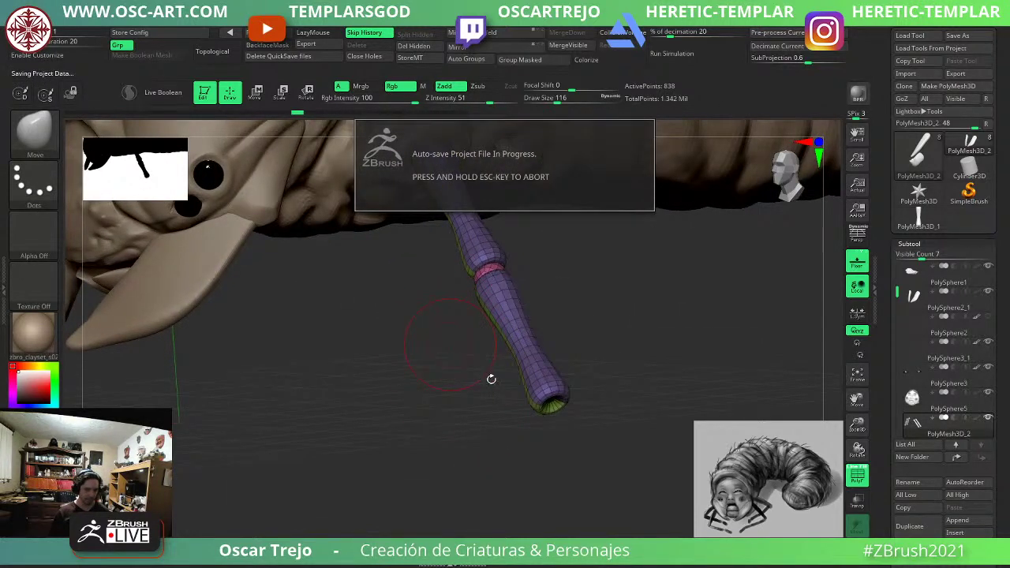
{"action": "key", "text": "b"}
{"action": "key", "text": "i"}
{"action": "key", "text": "p"}
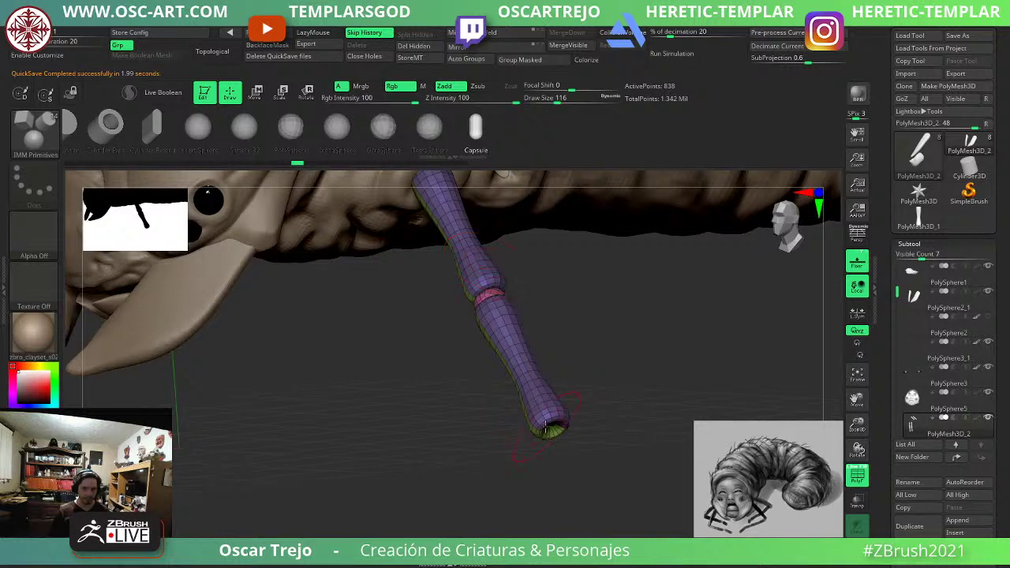
{"action": "left_click_drag", "start_coordinate": [546, 424], "coordinate": [570, 472]}
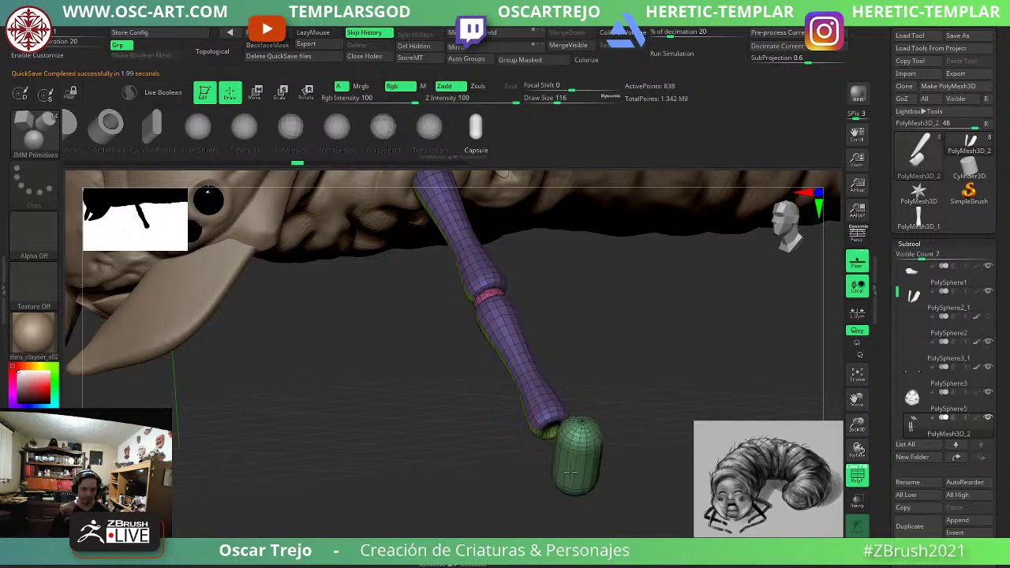
{"action": "left_click", "coordinate": [577, 517]}
{"action": "left_click_drag", "start_coordinate": [636, 485], "coordinate": [549, 387]}
{"action": "key", "text": "w"}
{"action": "left_click", "coordinate": [537, 344]}
{"action": "key", "text": "q"}
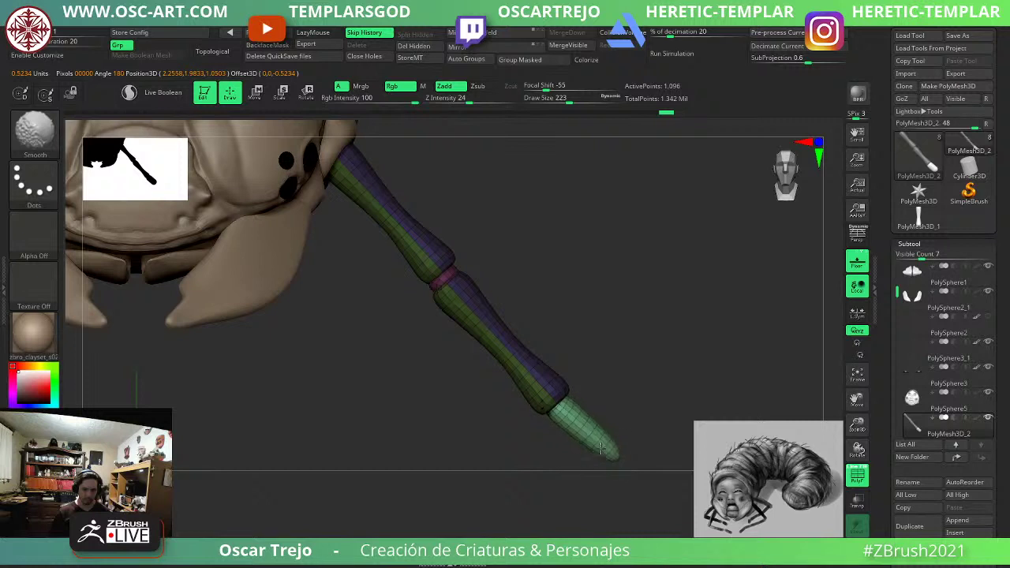
{"action": "key", "text": "w"}
{"action": "key", "text": "q"}
Bend the capsule into a pointed, downward-curving claw with the Move brush at draw size 177.
{"action": "key", "text": "b"}
{"action": "key", "text": "m"}
{"action": "key", "text": "v"}
{"action": "mouse_move", "coordinate": [613, 456]}
{"action": "left_mouse_down"}
{"action": "mouse_move", "coordinate": [593, 477]}
{"action": "mouse_move", "coordinate": [599, 457]}
{"action": "left_mouse_up"}
{"action": "key", "text": "s"}
{"action": "left_click_drag", "start_coordinate": [586, 444], "coordinate": [594, 440]}
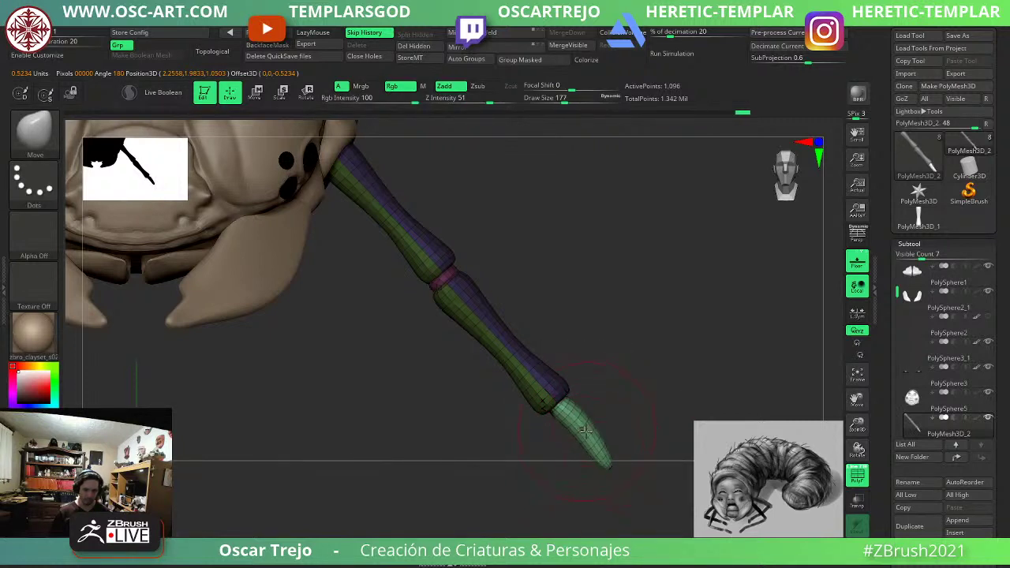
{"action": "left_click_drag", "start_coordinate": [600, 455], "coordinate": [604, 480]}
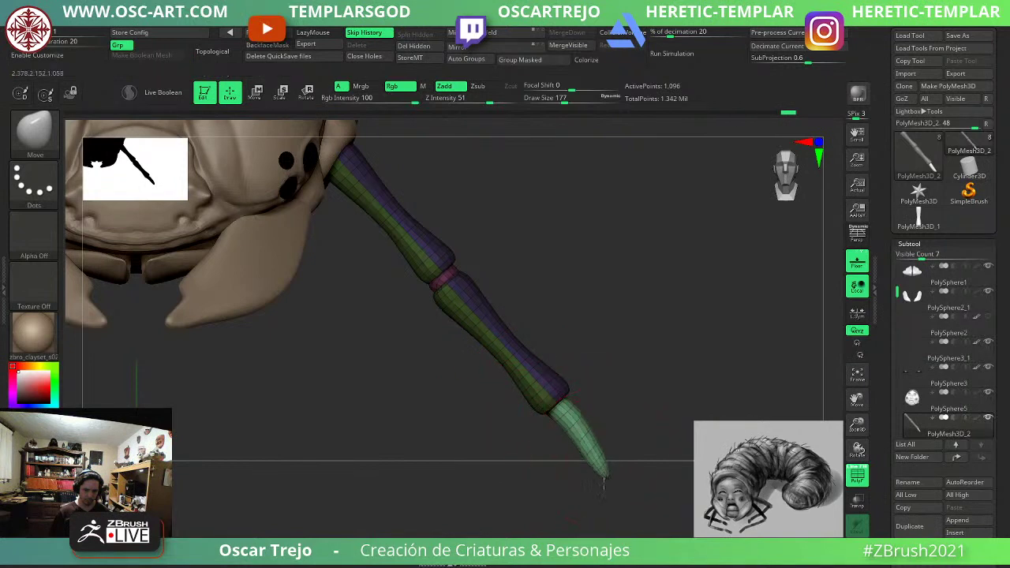
Inflate the claw with the Inflat brush and smooth its surface.
{"action": "key", "text": "b"}
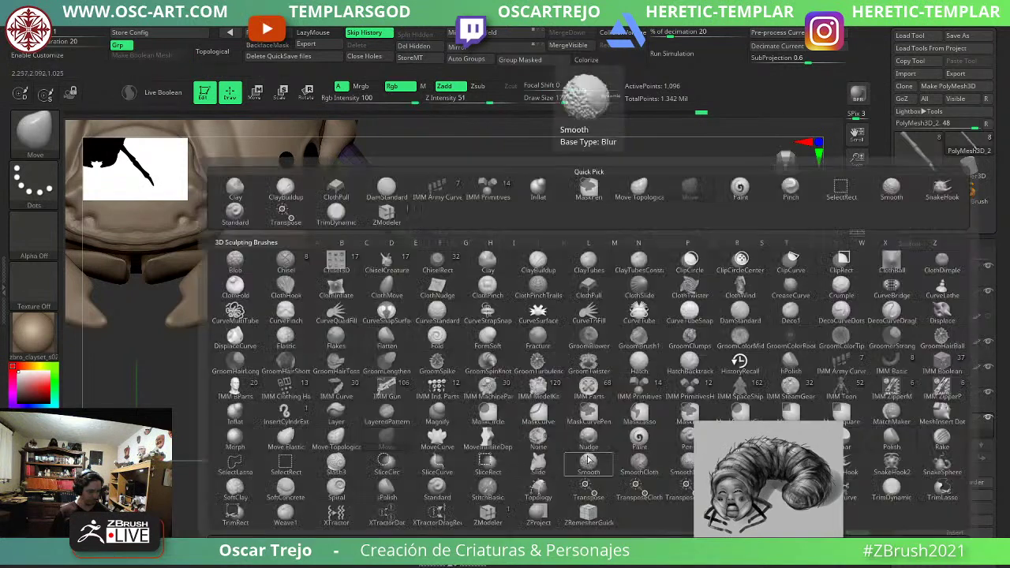
{"action": "key", "text": "i"}
{"action": "key", "text": "n"}
{"action": "left_click_drag", "start_coordinate": [598, 463], "coordinate": [597, 463]}
{"action": "key", "text": "shift"}
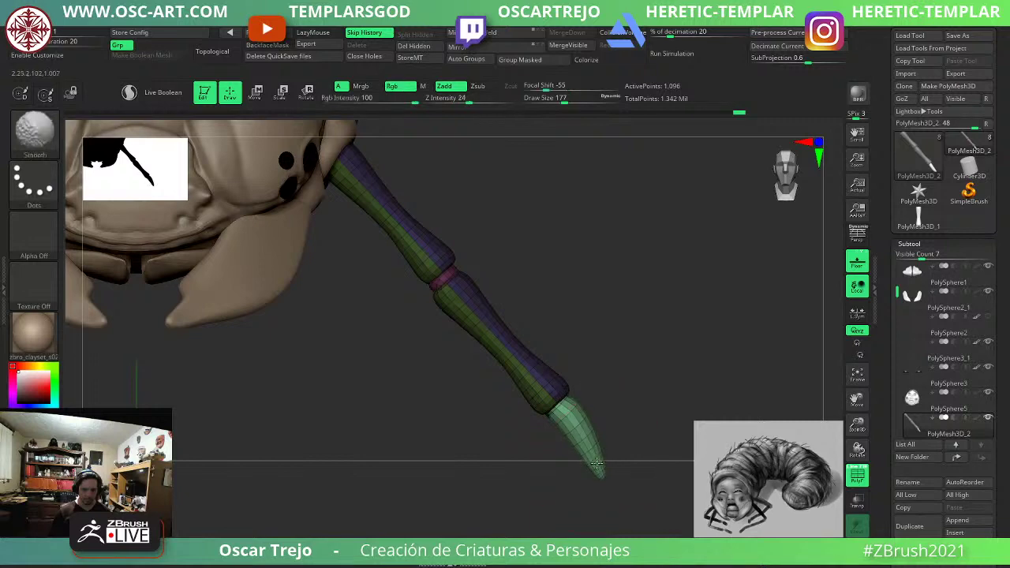
{"action": "left_click_drag", "start_coordinate": [572, 432], "coordinate": [583, 442], "text": "shift"}
Hide the wireframe and reposition the unmasked claw so that it lines up with the end of the leg.
{"action": "key", "text": "shift+f"}
{"action": "mouse_move", "coordinate": [629, 408]}
{"action": "left_mouse_down", "text": "alt"}
{"action": "mouse_move", "coordinate": [579, 366]}
{"action": "mouse_move", "coordinate": [671, 377]}
{"action": "mouse_move", "coordinate": [640, 360]}
{"action": "mouse_move", "coordinate": [565, 374]}
{"action": "mouse_move", "coordinate": [693, 382]}
{"action": "mouse_move", "coordinate": [682, 399]}
{"action": "mouse_move", "coordinate": [623, 412]}
{"action": "left_mouse_up", "text": "alt"}
{"action": "key", "text": "b"}
{"action": "key", "text": "m"}
{"action": "key", "text": "v"}
{"action": "left_click_drag", "start_coordinate": [656, 477], "coordinate": [646, 509], "text": "alt"}
{"action": "left_click", "coordinate": [556, 371], "text": "ctrl"}
{"action": "key", "text": "w"}
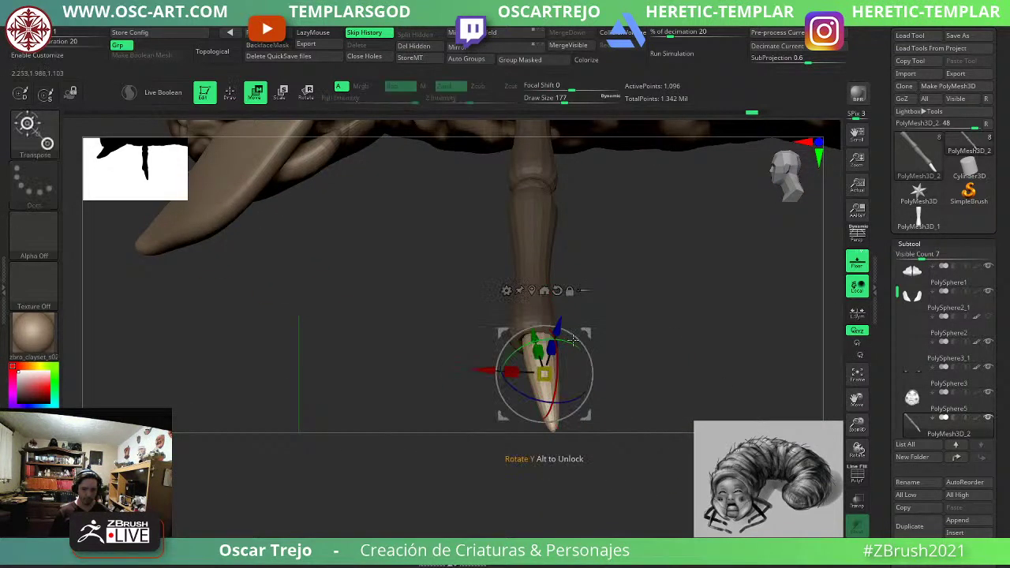
{"action": "left_click_drag", "start_coordinate": [589, 393], "coordinate": [578, 415]}
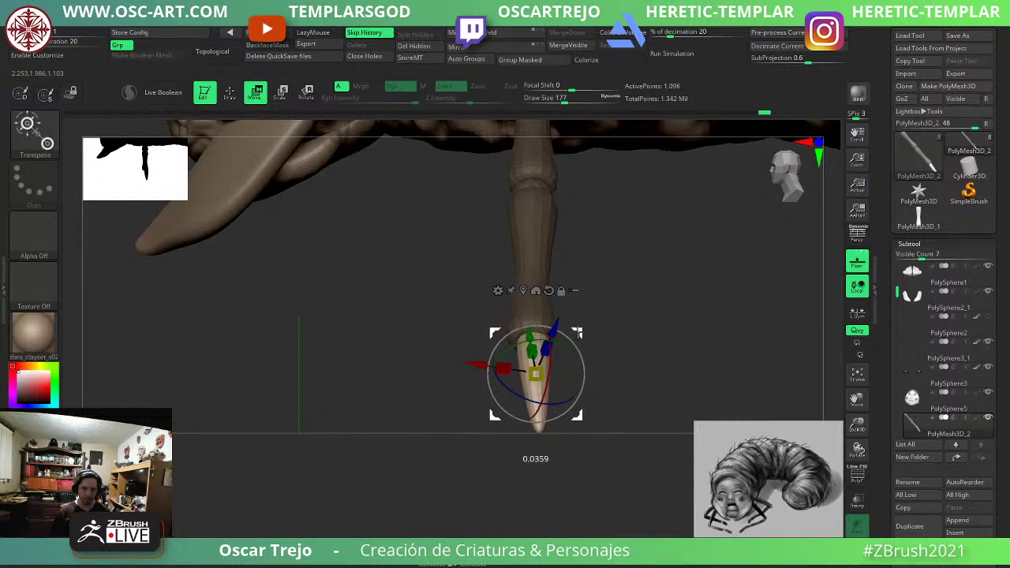
{"action": "key", "text": "q"}
{"action": "mouse_move", "coordinate": [428, 463]}
{"action": "left_mouse_down"}
{"action": "mouse_move", "coordinate": [426, 429]}
{"action": "mouse_move", "coordinate": [472, 457]}
{"action": "mouse_move", "coordinate": [428, 487]}
{"action": "mouse_move", "coordinate": [413, 474]}
{"action": "left_mouse_up"}
{"action": "key", "text": "f"}
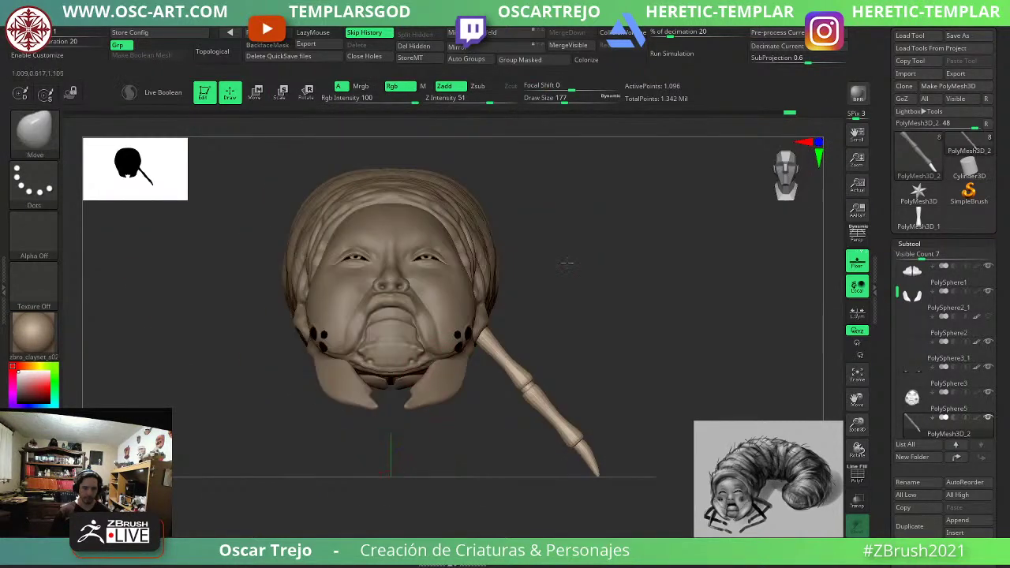
Select the face and smooth the rear edge of the cheek fold beside the small spots at draw size 77.
{"action": "mouse_move", "coordinate": [565, 261]}
{"action": "left_mouse_down", "text": "alt"}
{"action": "mouse_move", "coordinate": [579, 263]}
{"action": "mouse_move", "coordinate": [580, 296]}
{"action": "left_mouse_up", "text": "alt"}
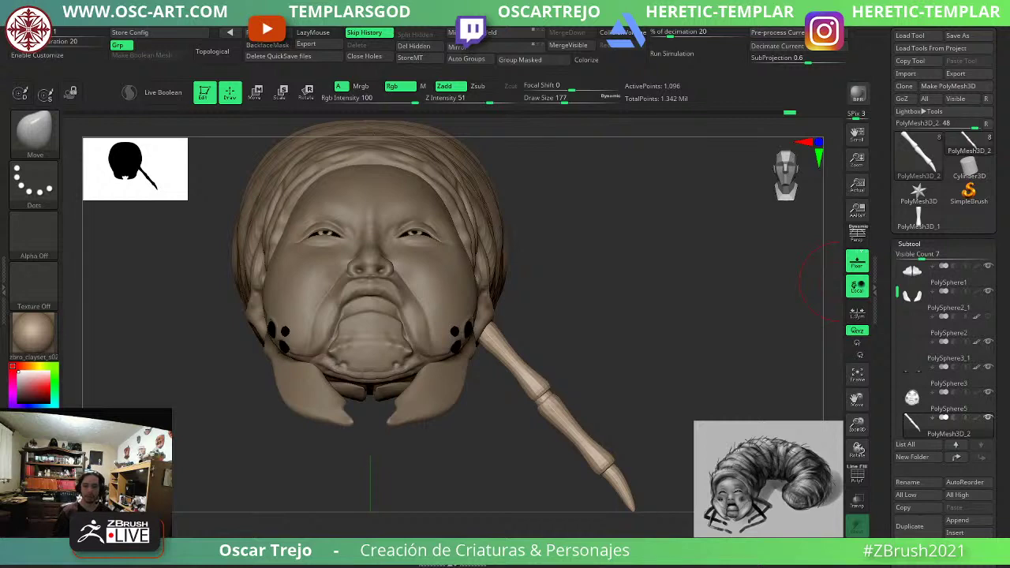
{"action": "left_click_drag", "start_coordinate": [604, 305], "coordinate": [631, 338]}
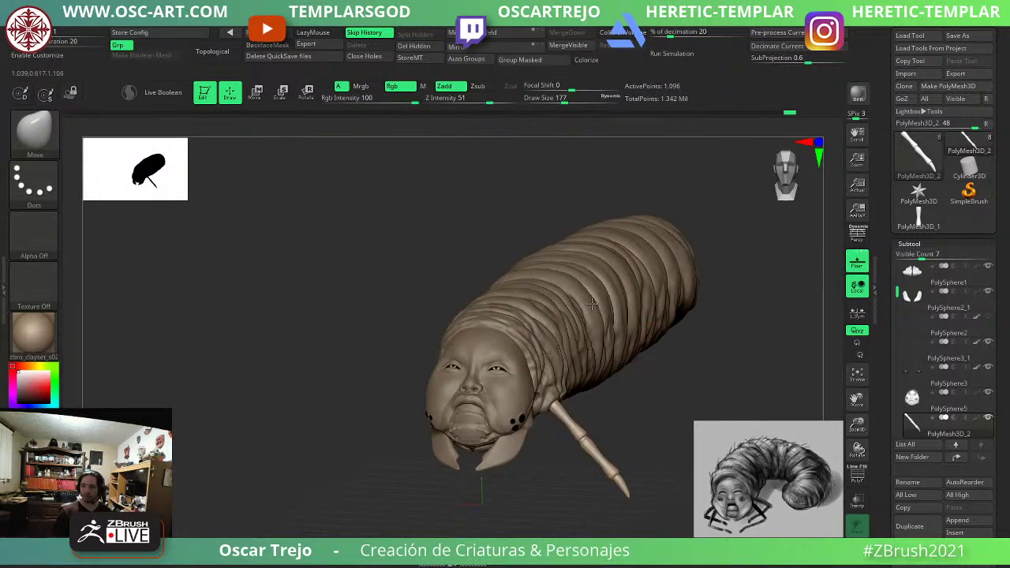
{"action": "left_click_drag", "start_coordinate": [374, 285], "coordinate": [422, 316], "text": "alt"}
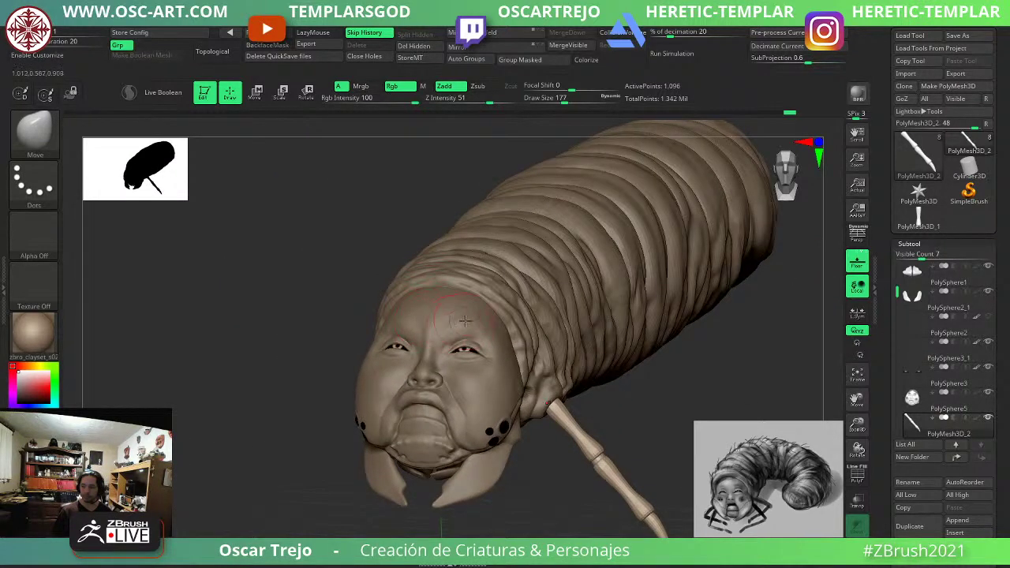
{"action": "left_click", "coordinate": [497, 318], "text": "alt"}
{"action": "left_click_drag", "start_coordinate": [296, 323], "coordinate": [410, 335]}
{"action": "left_click_drag", "start_coordinate": [663, 332], "coordinate": [561, 355], "text": "alt"}
{"action": "left_click_drag", "start_coordinate": [396, 332], "coordinate": [407, 386], "text": "alt"}
{"action": "key", "text": "s"}
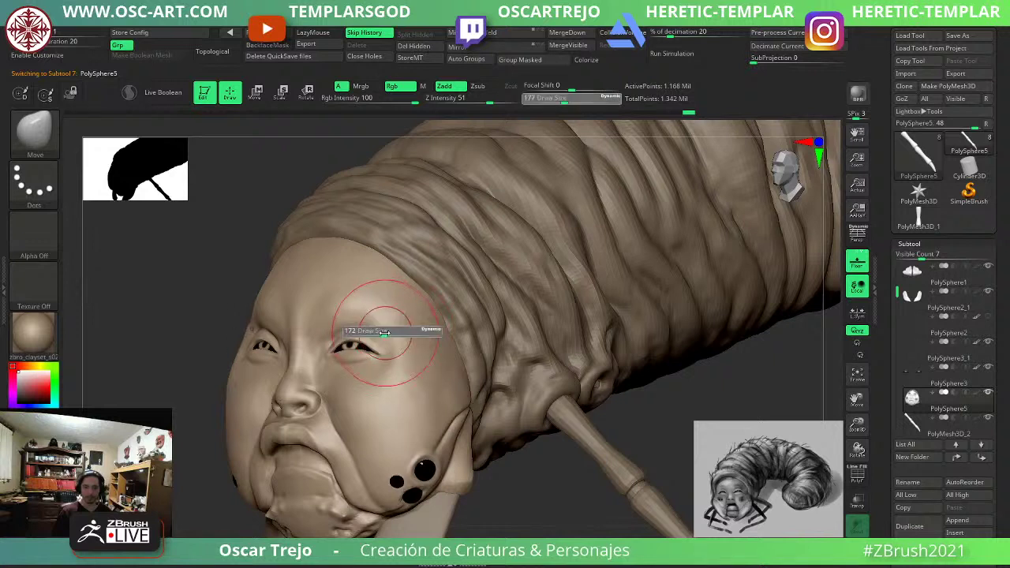
{"action": "left_click_drag", "start_coordinate": [388, 332], "coordinate": [310, 319]}
{"action": "key", "text": "b"}
{"action": "key", "text": "s"}
{"action": "key", "text": "t"}
{"action": "key", "text": "s"}
{"action": "left_click_drag", "start_coordinate": [146, 384], "coordinate": [411, 312], "text": "alt"}
{"action": "mouse_move", "coordinate": [411, 312]}
{"action": "left_mouse_down", "text": "alt"}
{"action": "mouse_move", "coordinate": [462, 291]}
{"action": "mouse_move", "coordinate": [494, 300]}
{"action": "mouse_move", "coordinate": [506, 284]}
{"action": "mouse_move", "coordinate": [471, 273]}
{"action": "mouse_move", "coordinate": [523, 328]}
{"action": "mouse_move", "coordinate": [536, 379]}
{"action": "left_mouse_up", "text": "alt"}
{"action": "left_click_drag", "start_coordinate": [274, 388], "coordinate": [259, 387], "text": "shift"}
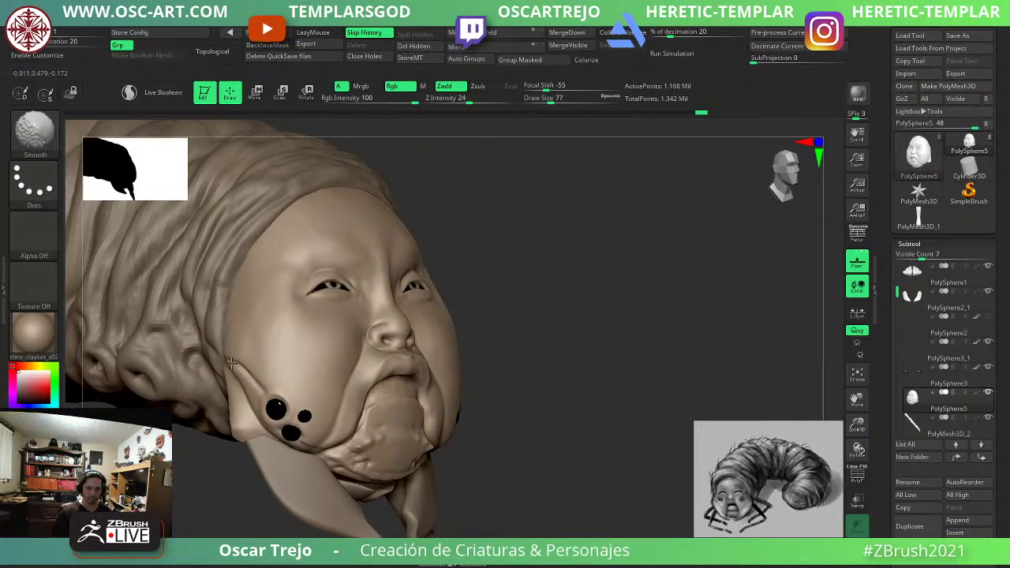
Carve the crease at the back of the cheek fold with DamStandard and soften it.
{"action": "right_click_drag", "start_coordinate": [332, 354], "coordinate": [389, 341]}
{"action": "key", "text": "b"}
{"action": "key", "text": "d"}
{"action": "key", "text": "s"}
{"action": "left_click_drag", "start_coordinate": [211, 361], "coordinate": [194, 357]}
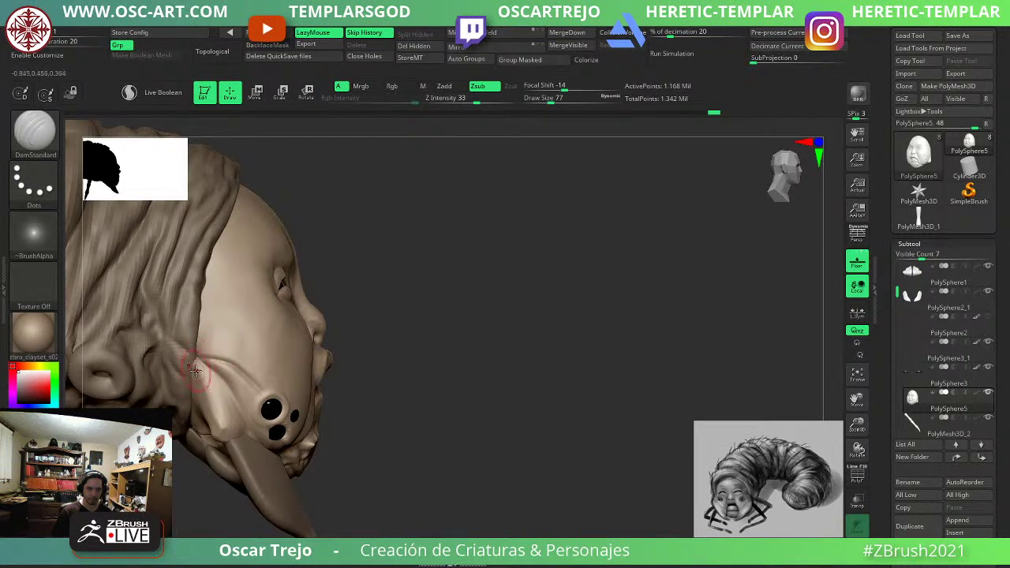
{"action": "left_click_drag", "start_coordinate": [207, 400], "coordinate": [199, 373], "text": "shift"}
Refine the cheek's lower rear edge above the mandible with the Standard and DamStandard brushes at draw size 56.
{"action": "key", "text": "b"}
{"action": "key", "text": "s"}
{"action": "key", "text": "t"}
{"action": "key", "text": "s"}
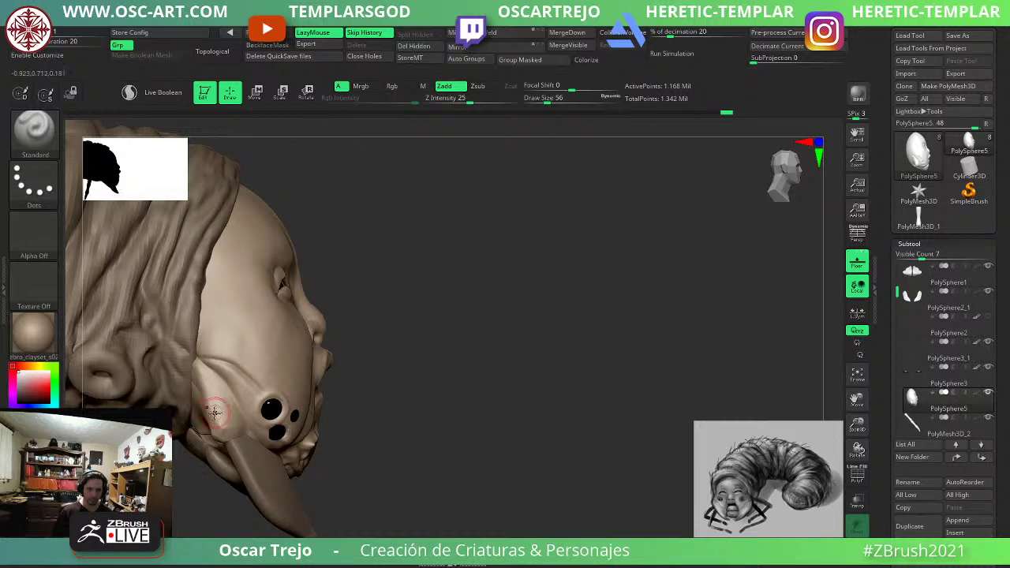
{"action": "key", "text": "b"}
{"action": "key", "text": "d"}
{"action": "key", "text": "s"}
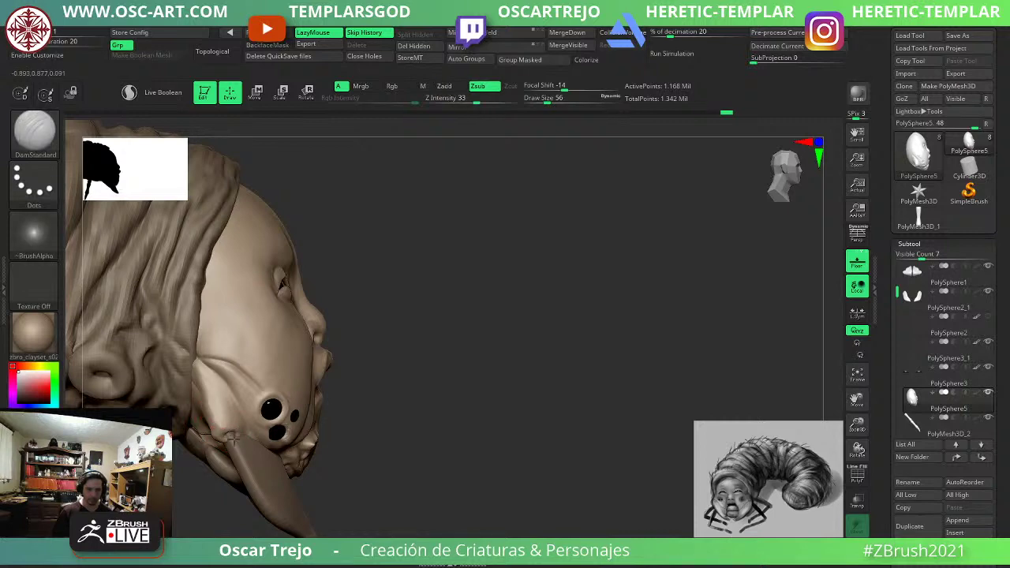
{"action": "left_click_drag", "start_coordinate": [505, 469], "coordinate": [371, 468]}
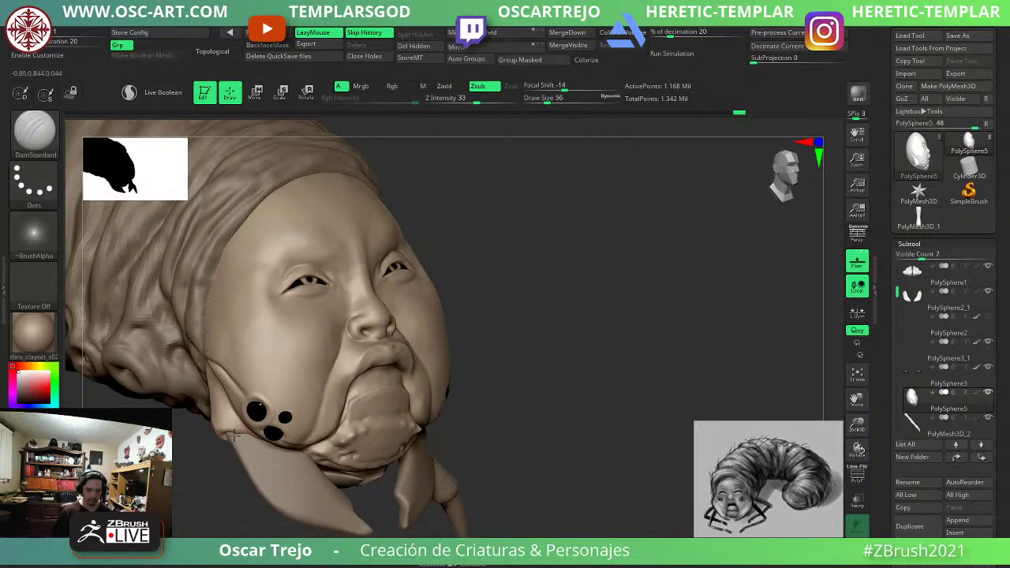
{"action": "key", "text": "shift"}
{"action": "left_click_drag", "start_coordinate": [580, 399], "coordinate": [502, 394]}
Smooth the face's side edge at a lower subdivision level and return to the highest level.
{"action": "key", "text": "shift+d"}
{"action": "key", "text": "shift+d"}
{"action": "key", "text": "shift+d"}
{"action": "key", "text": "shift+d"}
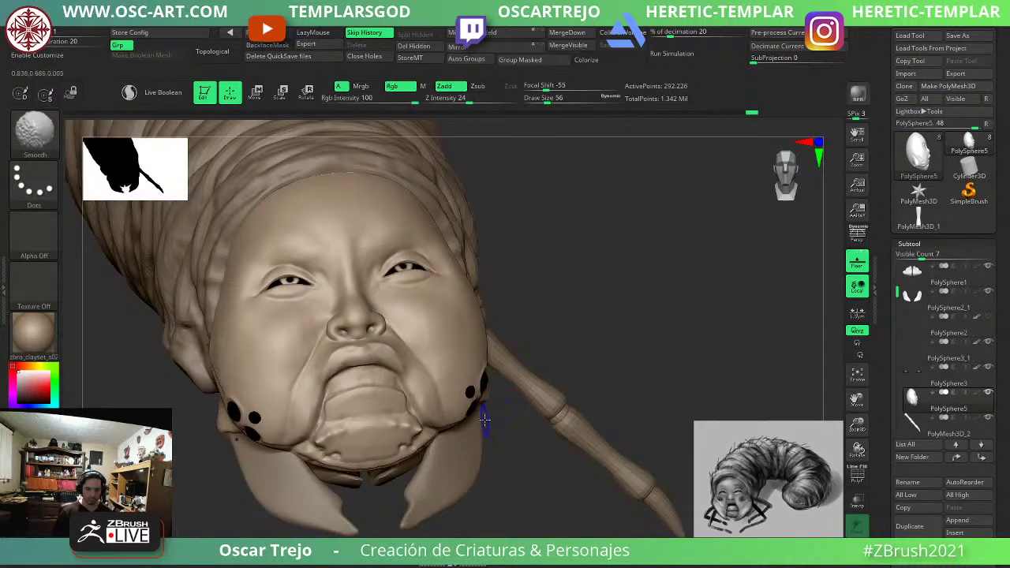
{"action": "left_click_drag", "start_coordinate": [527, 260], "coordinate": [574, 285]}
{"action": "key", "text": "d"}
{"action": "key", "text": "d"}
{"action": "key", "text": "d"}
{"action": "key", "text": "d"}
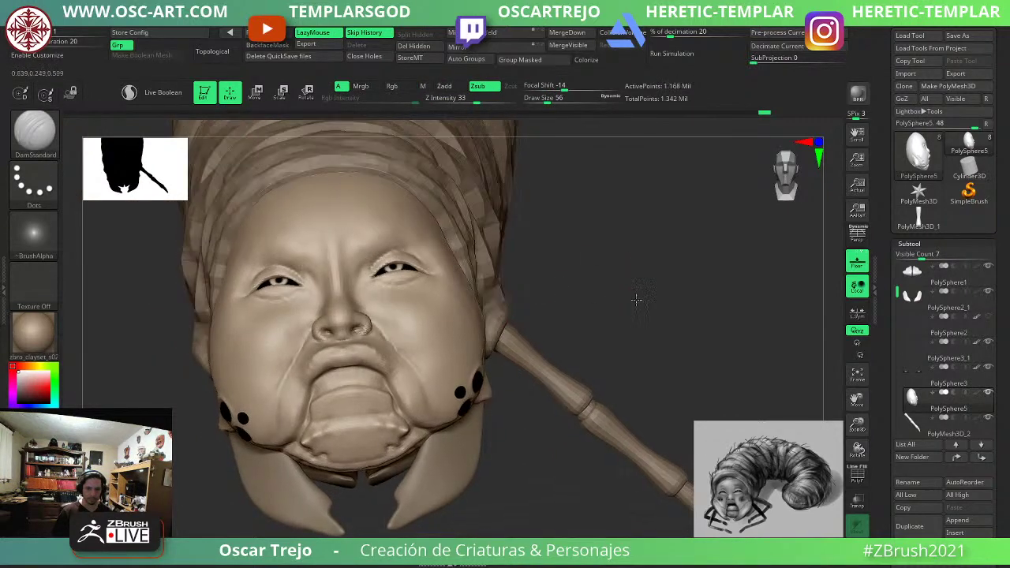
Select the mandibles subtool and display its polygroup wireframe.
{"action": "mouse_move", "coordinate": [636, 300]}
{"action": "left_mouse_down", "text": "alt"}
{"action": "mouse_move", "coordinate": [566, 291]}
{"action": "mouse_move", "coordinate": [588, 320]}
{"action": "mouse_move", "coordinate": [567, 342]}
{"action": "mouse_move", "coordinate": [554, 397]}
{"action": "left_mouse_up", "text": "alt"}
{"action": "mouse_move", "coordinate": [497, 283]}
{"action": "left_mouse_down", "text": "alt"}
{"action": "mouse_move", "coordinate": [503, 238]}
{"action": "mouse_move", "coordinate": [450, 190]}
{"action": "mouse_move", "coordinate": [462, 219]}
{"action": "left_mouse_up", "text": "alt"}
{"action": "left_click_drag", "start_coordinate": [322, 444], "coordinate": [365, 442], "text": "alt"}
{"action": "left_click_drag", "start_coordinate": [237, 422], "coordinate": [341, 473]}
{"action": "left_click", "coordinate": [319, 379], "text": "alt"}
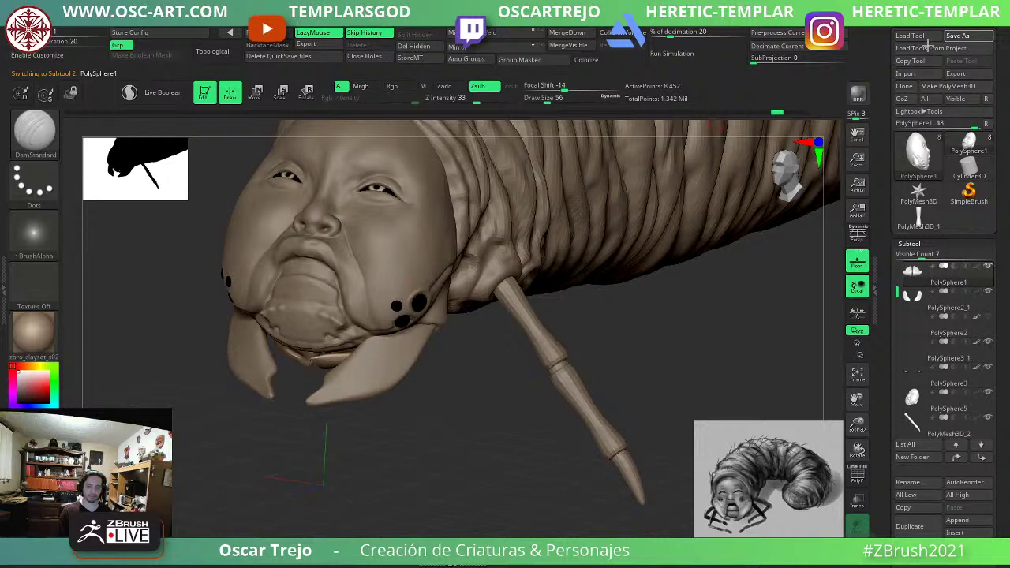
{"action": "left_click", "coordinate": [357, 372], "text": "alt"}
{"action": "key", "text": "shift+f"}
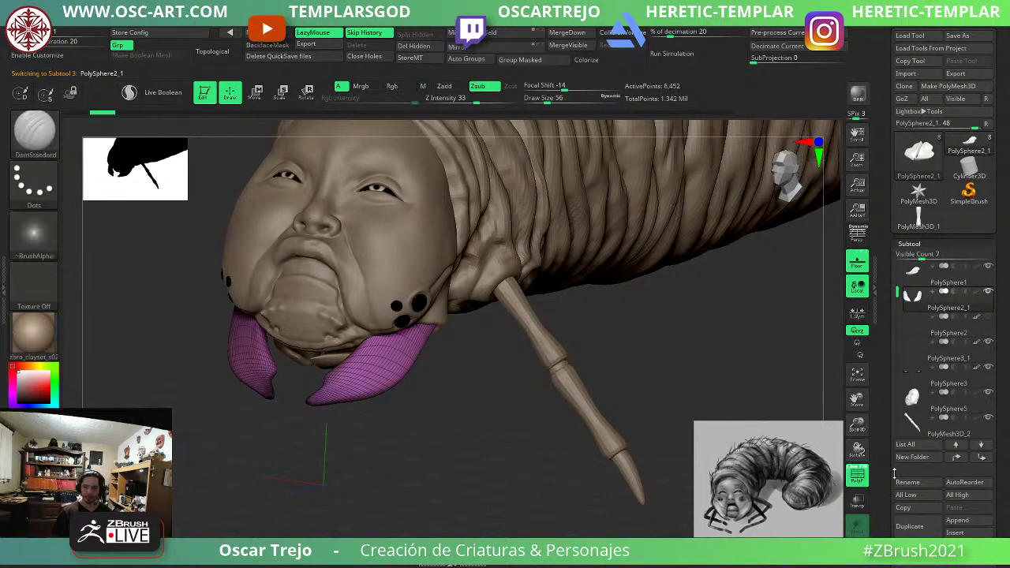
Remesh the mandibles repeatedly with ZRemesher, using the Half option to reduce their density.
{"action": "left_click_drag", "start_coordinate": [884, 470], "coordinate": [870, 319]}
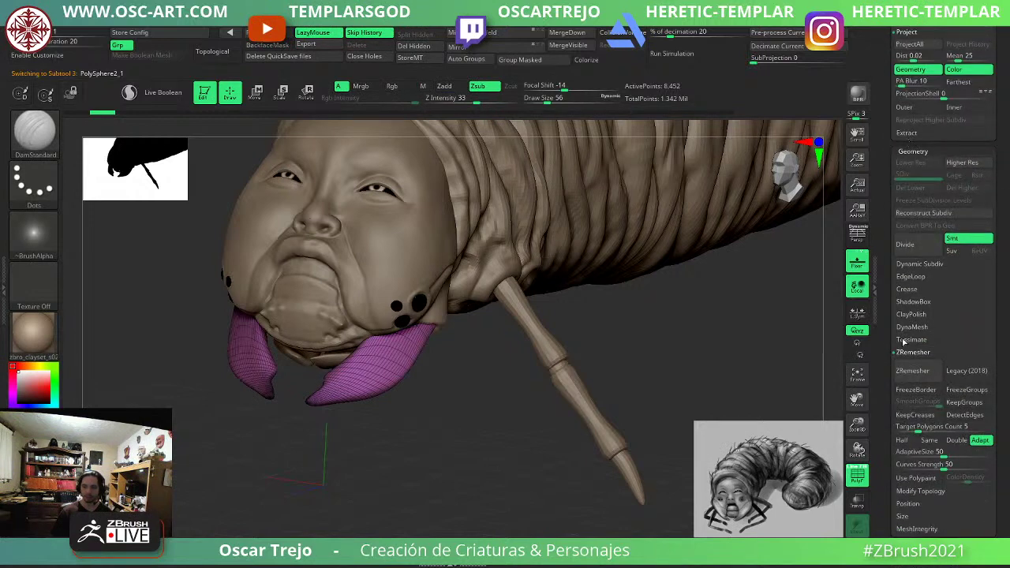
{"action": "left_click", "coordinate": [908, 372]}
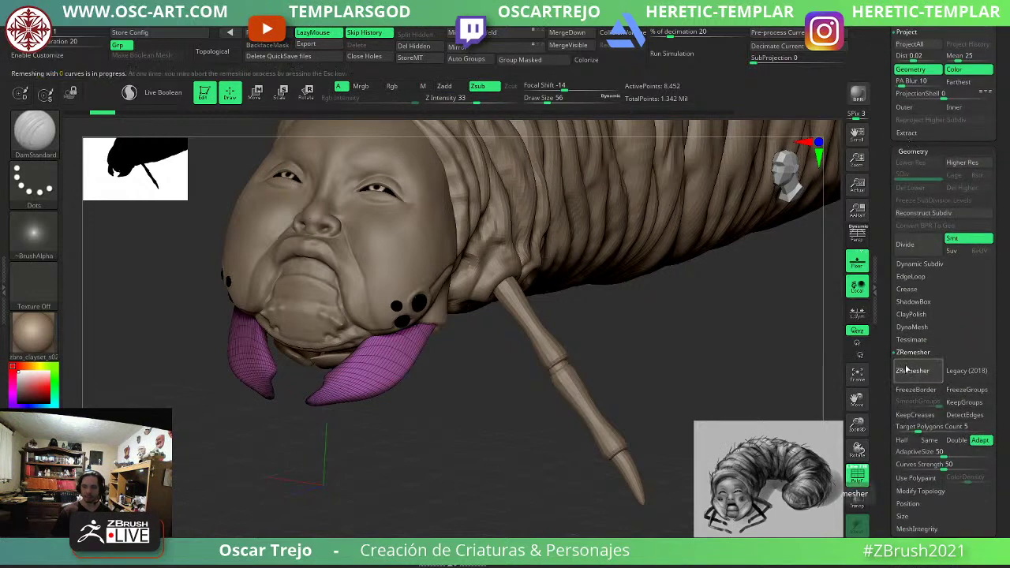
{"action": "left_click", "coordinate": [902, 440]}
{"action": "left_click", "coordinate": [912, 371]}
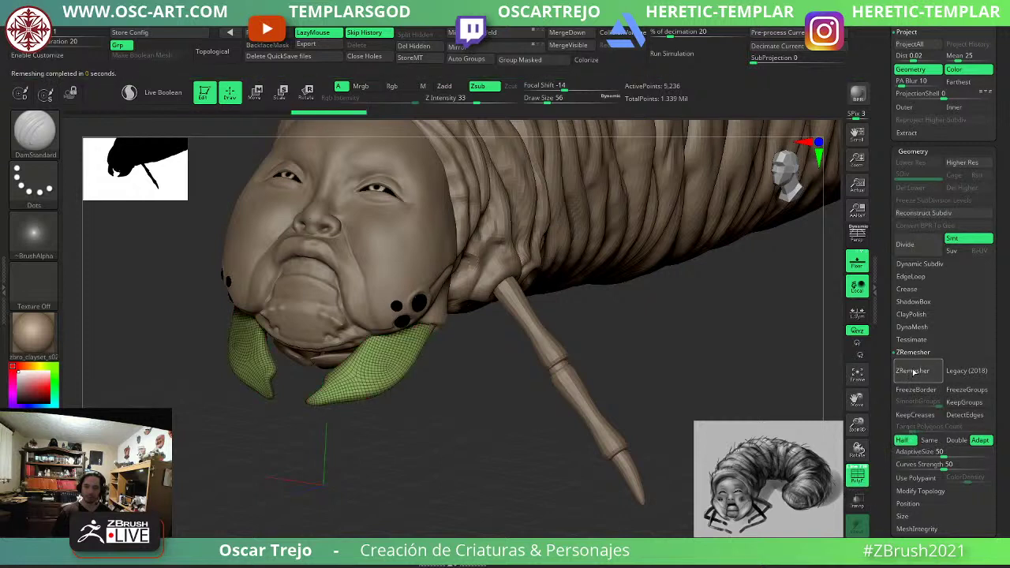
{"action": "left_click", "coordinate": [913, 372]}
{"action": "left_click", "coordinate": [913, 371]}
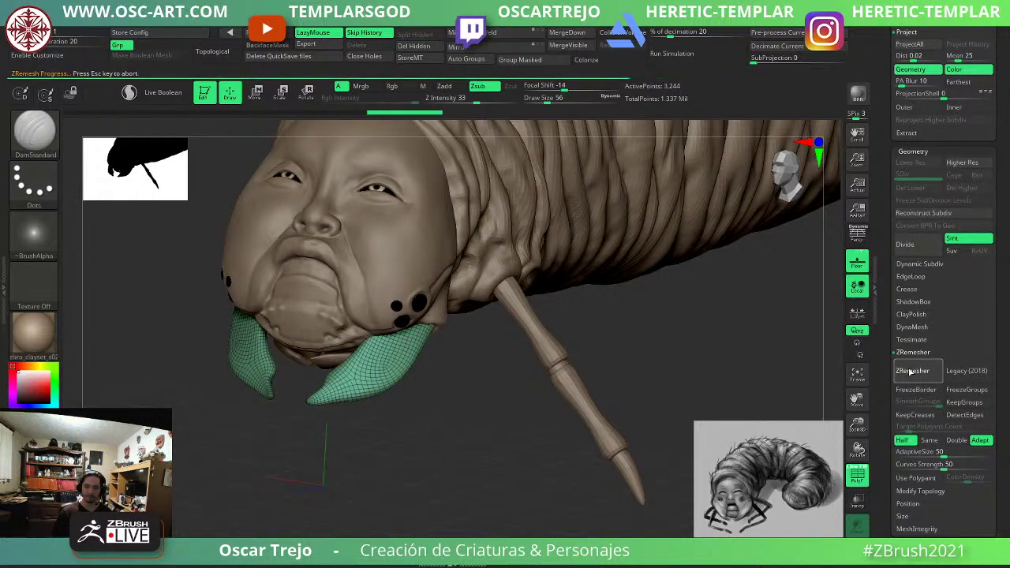
Unwrap the mandibles' UVs with UV Master, using Symmetry and Polygroups.
{"action": "key", "text": "shift+f"}
{"action": "key", "text": "shift+f"}
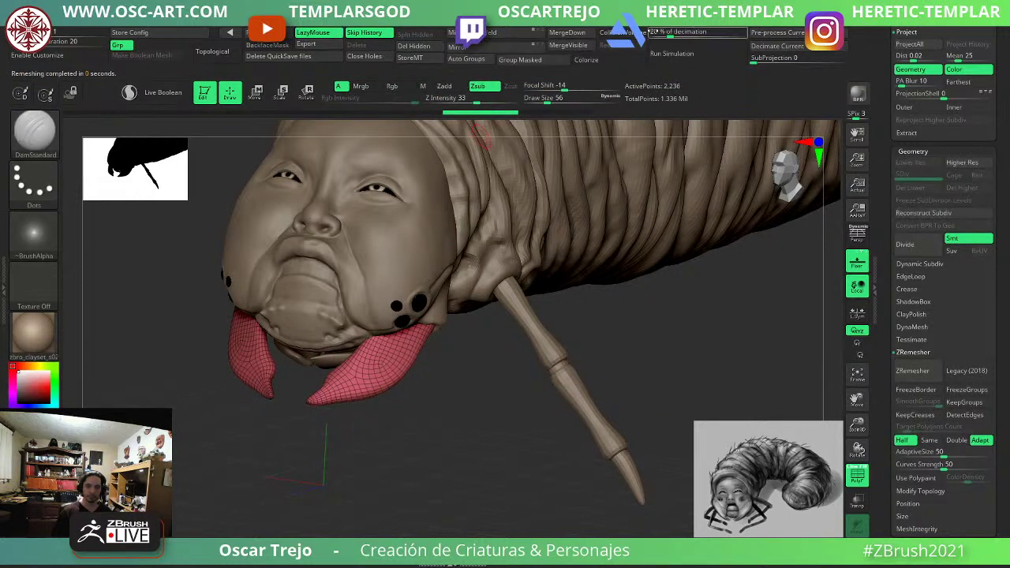
{"action": "mouse_move", "coordinate": [685, 20]}
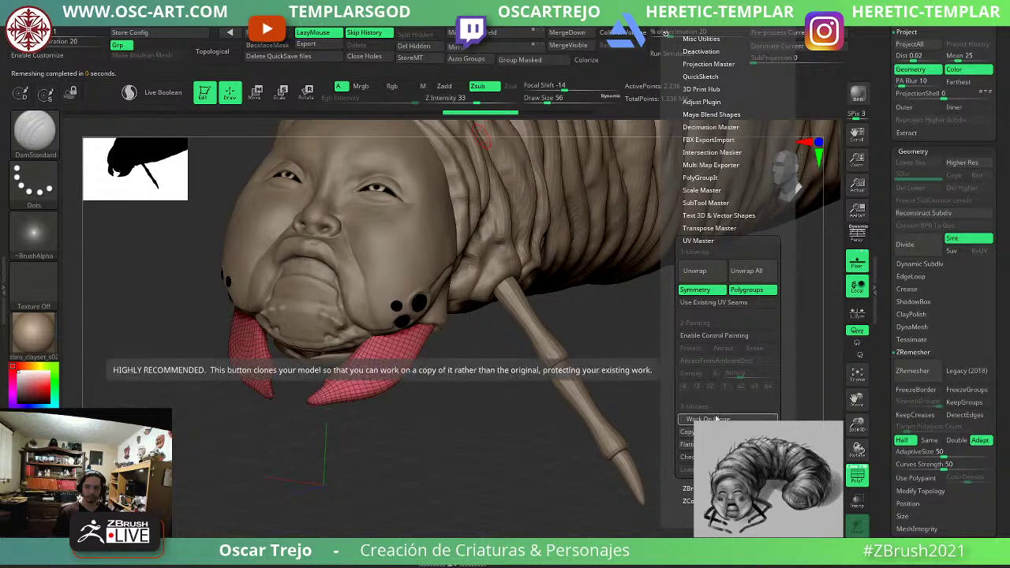
{"action": "left_click", "coordinate": [703, 273]}
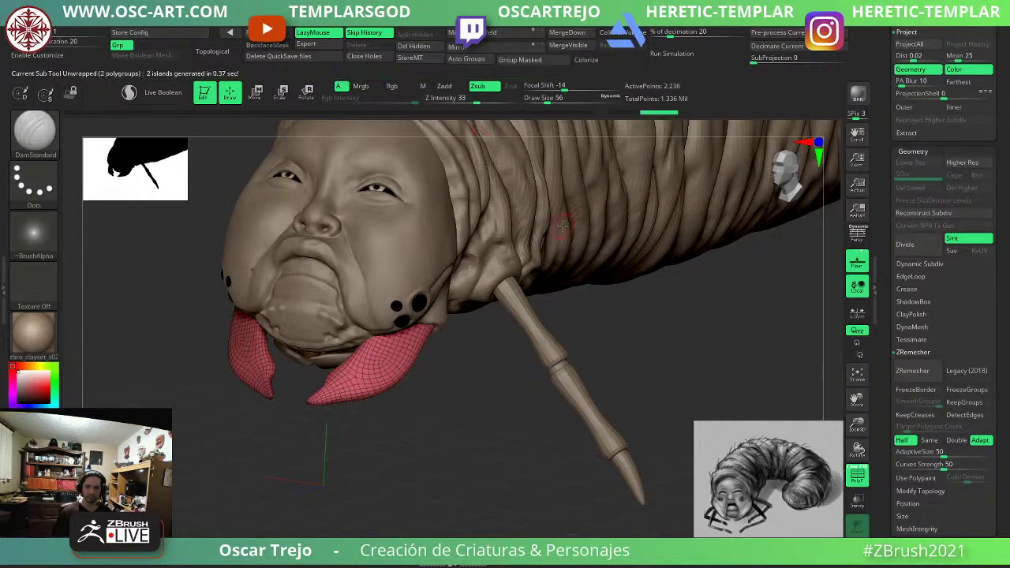
Select the inner mouthparts beneath the mandibles and remesh them with ZRemesher, using the Half option to reduce their density.
{"action": "left_click_drag", "start_coordinate": [443, 440], "coordinate": [434, 366]}
{"action": "left_click", "coordinate": [318, 360], "text": "alt"}
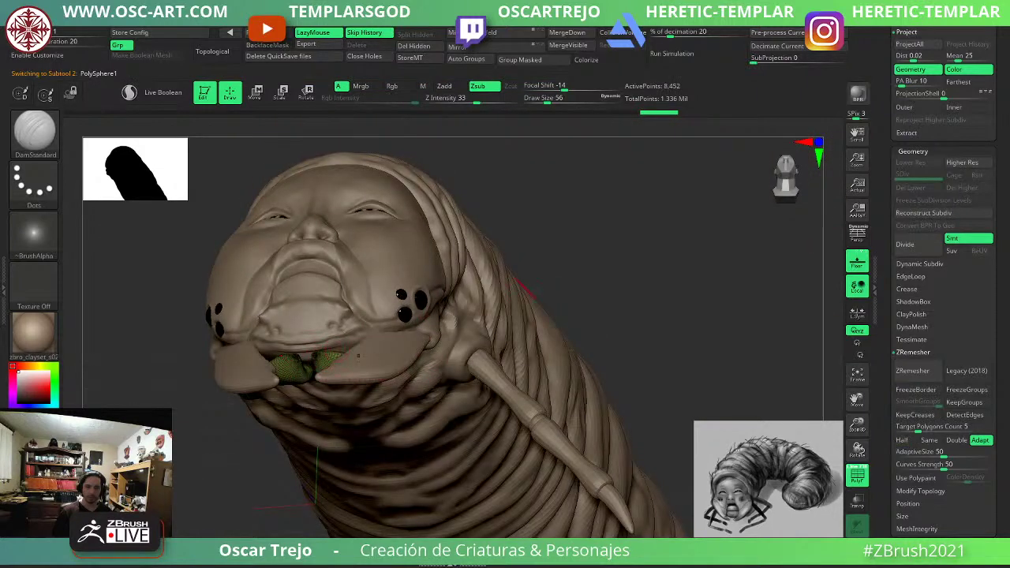
{"action": "left_click_drag", "start_coordinate": [604, 323], "coordinate": [797, 274]}
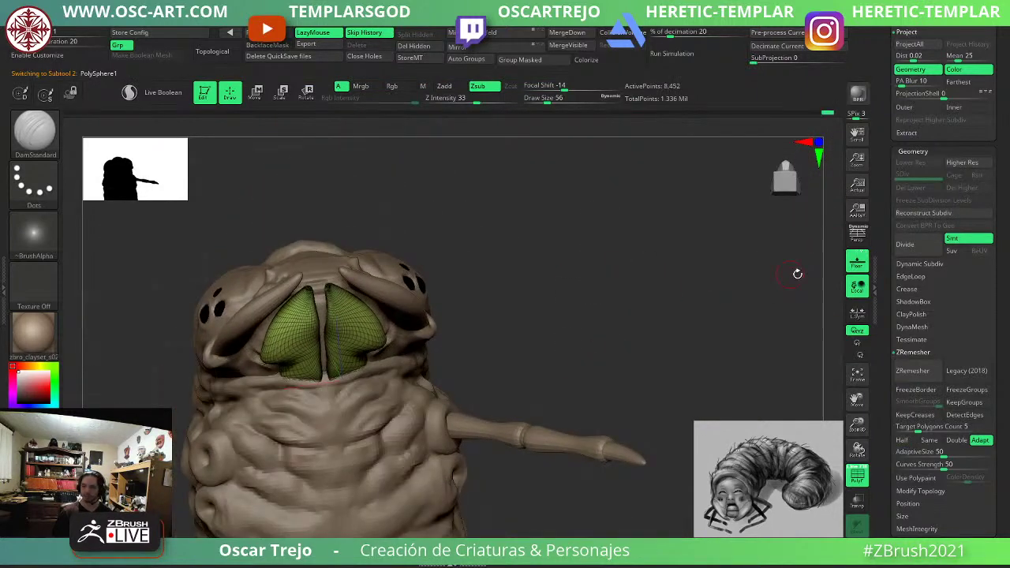
{"action": "left_click", "coordinate": [910, 370]}
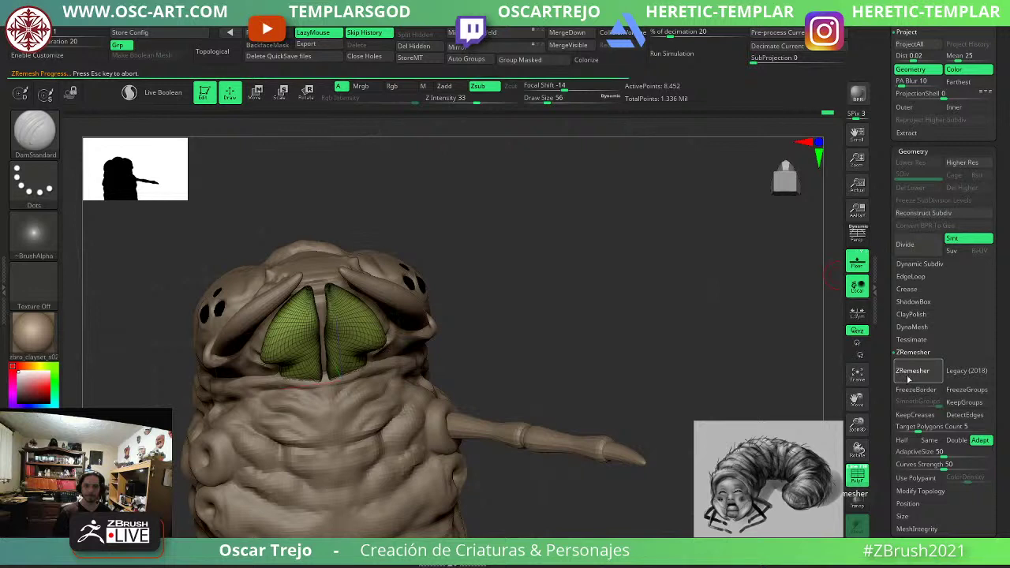
{"action": "left_click", "coordinate": [902, 440]}
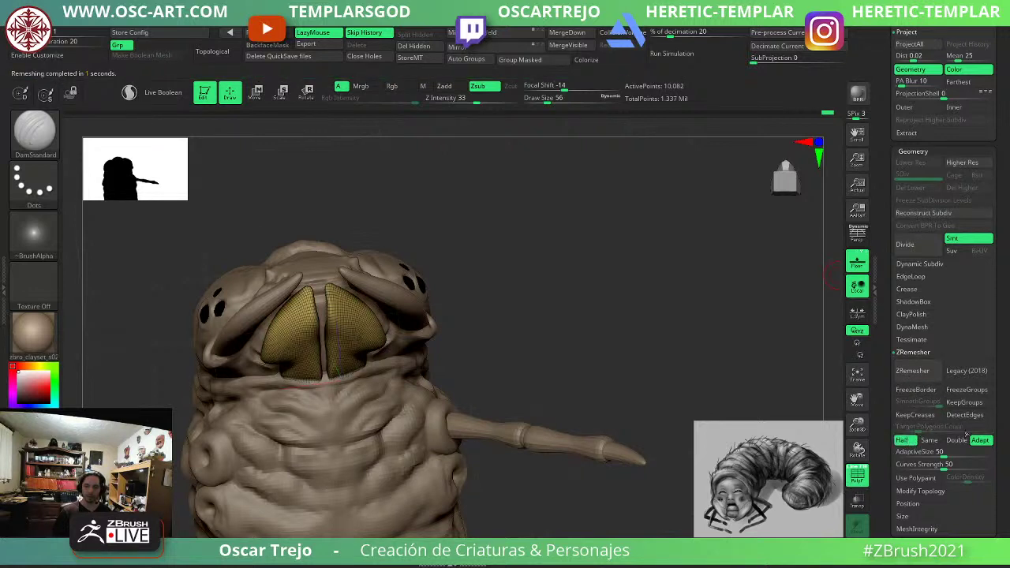
{"action": "left_click", "coordinate": [923, 377]}
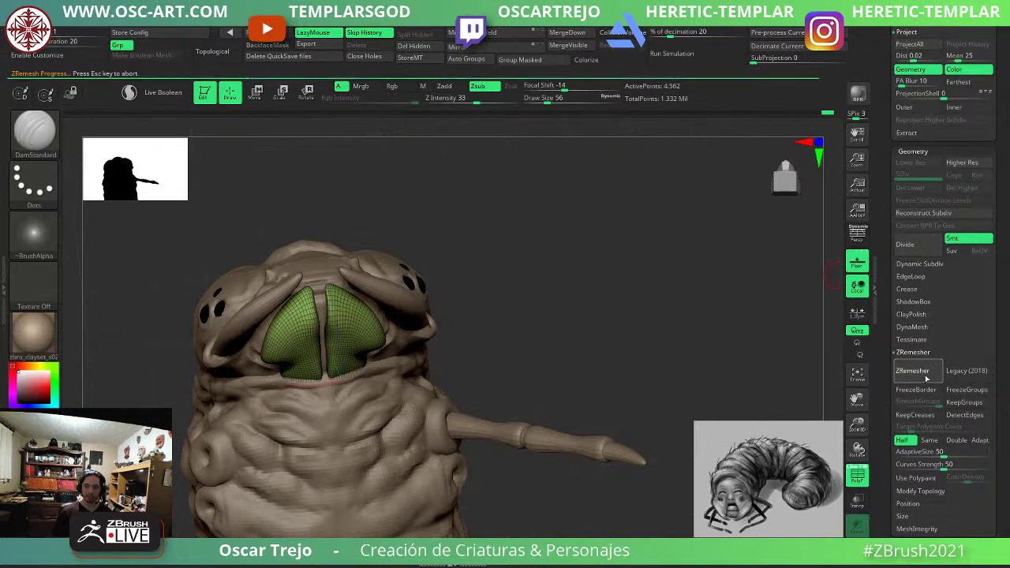
{"action": "key", "text": "shift+f"}
Unwrap the inner mouthparts' UVs with UV Master, using Symmetry and Polygroups.
{"action": "left_click_drag", "start_coordinate": [469, 266], "coordinate": [492, 248]}
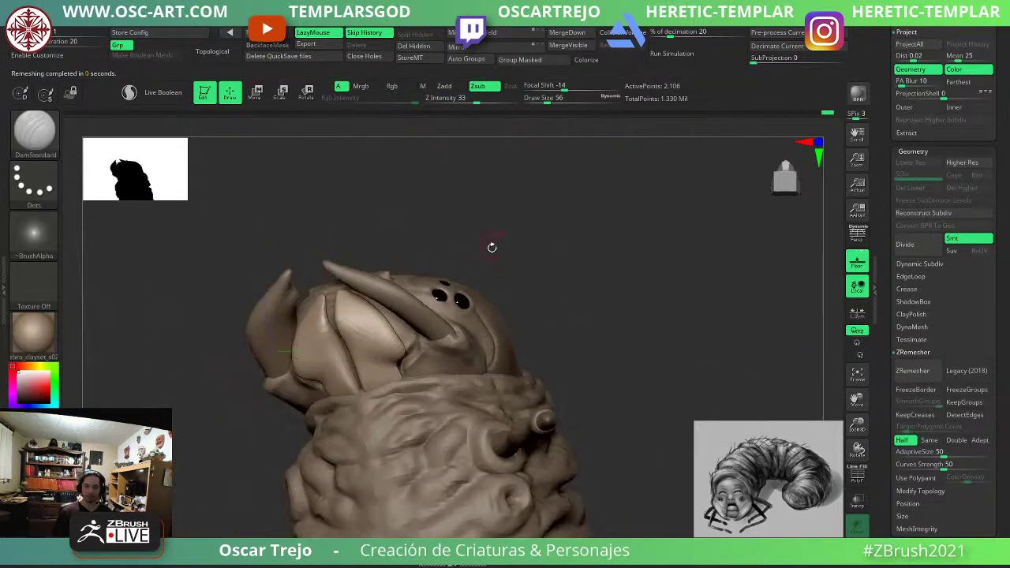
{"action": "key", "text": "b"}
{"action": "key", "text": "m"}
{"action": "key", "text": "v"}
{"action": "key", "text": "s"}
{"action": "right_click_drag", "start_coordinate": [312, 405], "coordinate": [346, 359]}
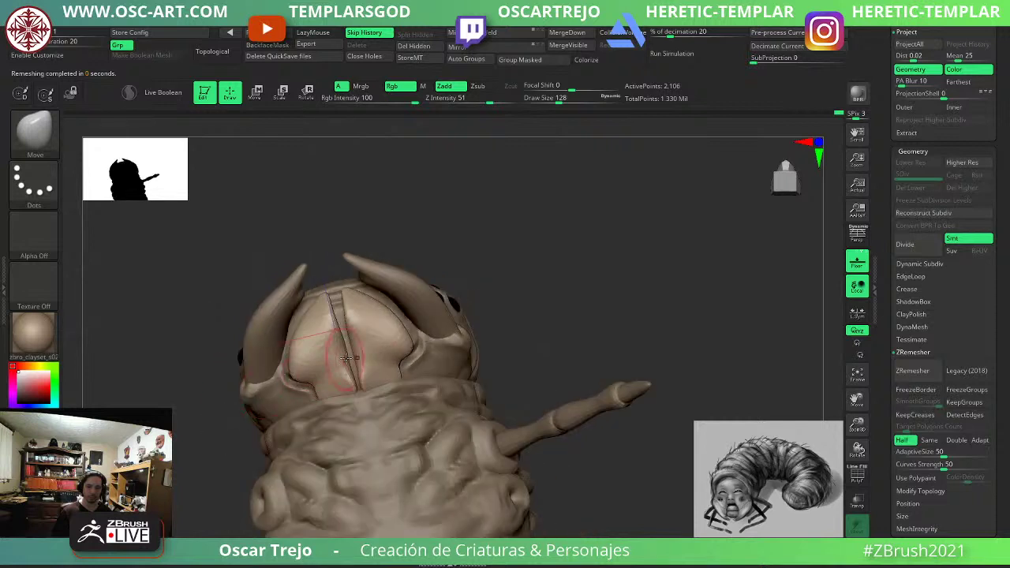
{"action": "mouse_move", "coordinate": [678, 23]}
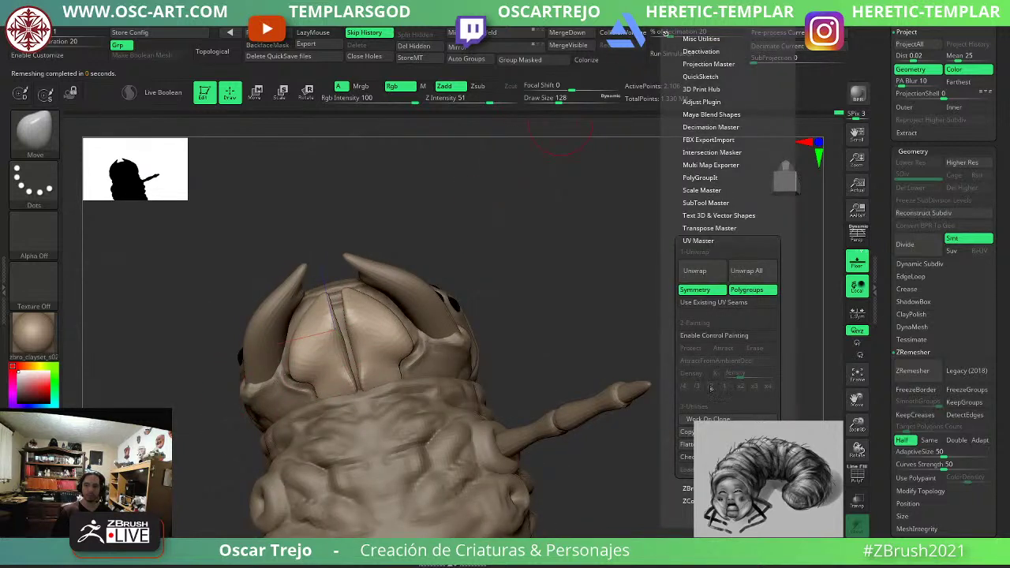
{"action": "left_click", "coordinate": [702, 268]}
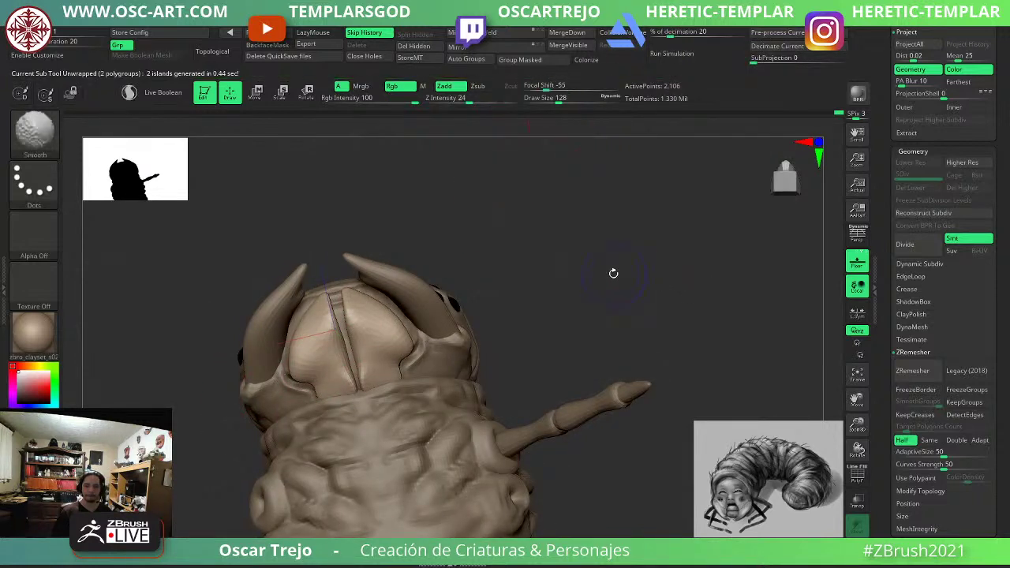
{"action": "key", "text": "shift+f"}
{"action": "left_click_drag", "start_coordinate": [557, 254], "coordinate": [490, 398]}
{"action": "key", "text": "shift+f"}
Select the grub body, raise it to subdivision level 6 and carve skin folds above the rear leg socket with DamStandard.
{"action": "right_click_drag", "start_coordinate": [490, 397], "coordinate": [534, 359]}
{"action": "mouse_move", "coordinate": [593, 395]}
{"action": "left_mouse_down"}
{"action": "mouse_move", "coordinate": [574, 407]}
{"action": "mouse_move", "coordinate": [592, 401]}
{"action": "mouse_move", "coordinate": [538, 380]}
{"action": "mouse_move", "coordinate": [481, 386]}
{"action": "mouse_move", "coordinate": [473, 410]}
{"action": "left_mouse_up"}
{"action": "left_click", "coordinate": [474, 299], "text": "alt"}
{"action": "key", "text": "d"}
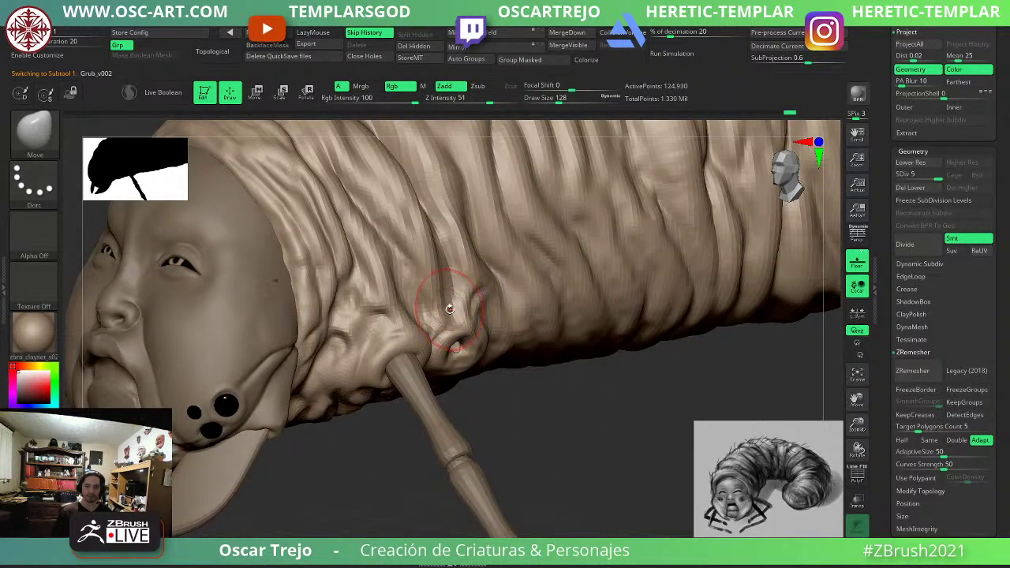
{"action": "left_click_drag", "start_coordinate": [547, 374], "coordinate": [545, 505], "text": "alt"}
{"action": "key", "text": "b"}
{"action": "key", "text": "d"}
{"action": "key", "text": "s"}
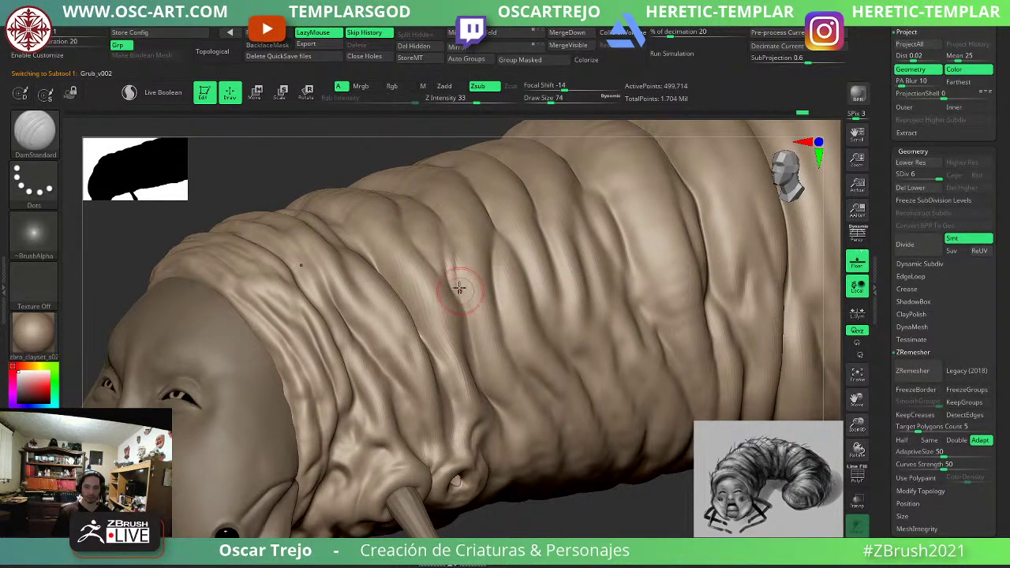
{"action": "mouse_move", "coordinate": [448, 255]}
{"action": "left_mouse_down", "text": "shift"}
{"action": "mouse_move", "coordinate": [501, 243]}
{"action": "mouse_move", "coordinate": [507, 333]}
{"action": "mouse_move", "coordinate": [542, 383]}
{"action": "left_mouse_up", "text": "shift"}
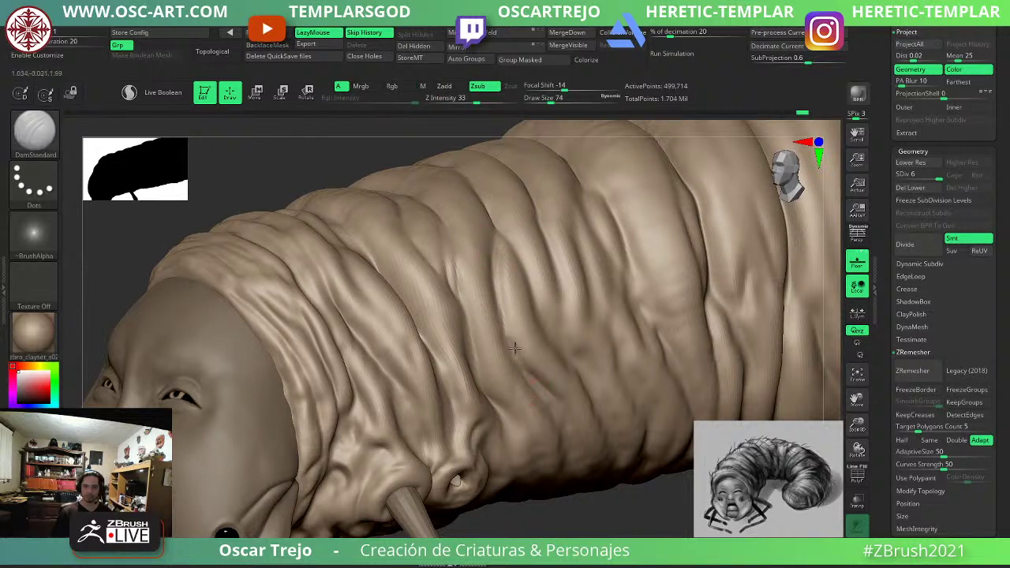
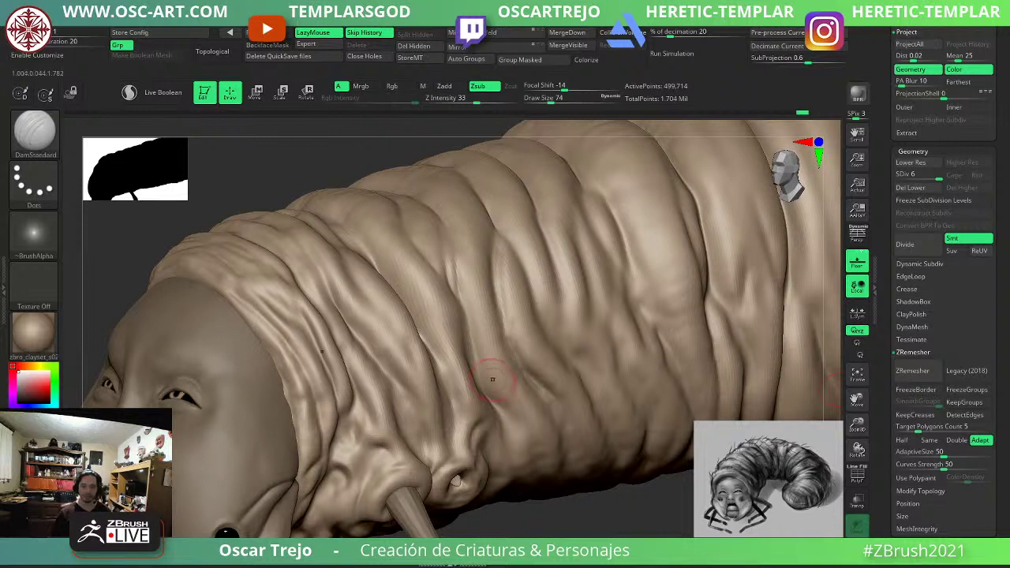
Carve creases into the neck folds behind the face with a larger DamStandard brush, and undo the last stroke.
{"action": "key", "text": "]"}
{"action": "mouse_move", "coordinate": [460, 315]}
{"action": "left_mouse_down"}
{"action": "mouse_move", "coordinate": [464, 332]}
{"action": "mouse_move", "coordinate": [456, 318]}
{"action": "left_mouse_up"}
{"action": "left_click_drag", "start_coordinate": [374, 256], "coordinate": [395, 289]}
{"action": "mouse_move", "coordinate": [352, 236]}
{"action": "left_mouse_down"}
{"action": "mouse_move", "coordinate": [393, 266]}
{"action": "mouse_move", "coordinate": [428, 313]}
{"action": "left_mouse_up"}
{"action": "key", "text": "ctrl+z"}
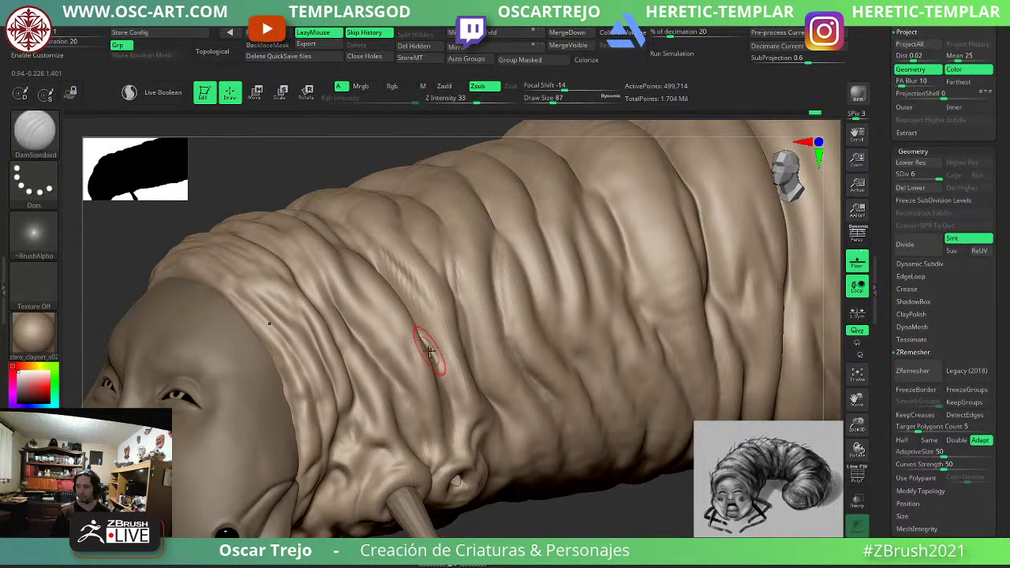
{"action": "key", "text": "bracketright"}
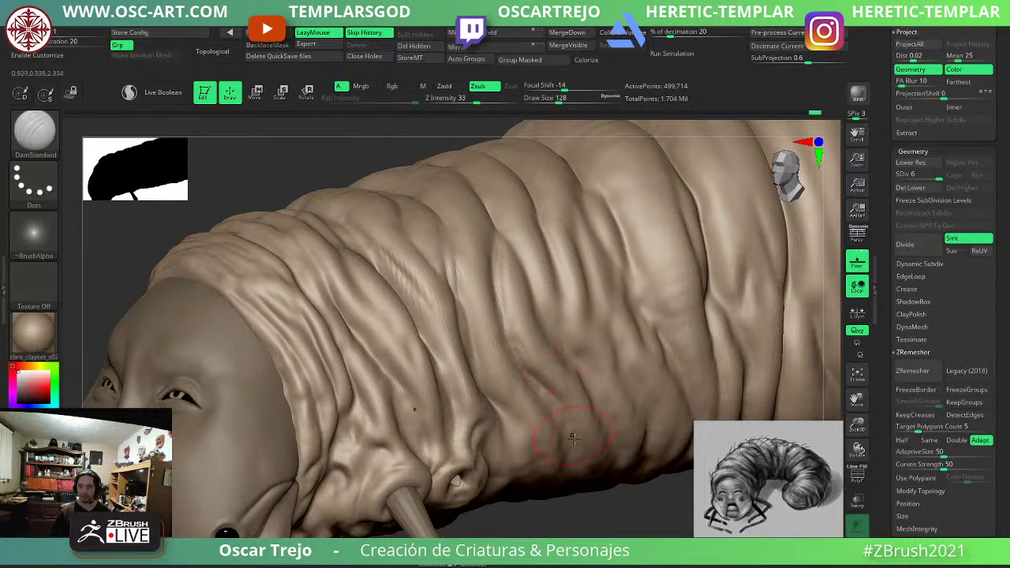
Deepen and soften the long vertical wrinkles above the leg sockets on the side of the body.
{"action": "mouse_move", "coordinate": [592, 513]}
{"action": "left_mouse_down"}
{"action": "mouse_move", "coordinate": [494, 435]}
{"action": "mouse_move", "coordinate": [505, 466]}
{"action": "left_mouse_up"}
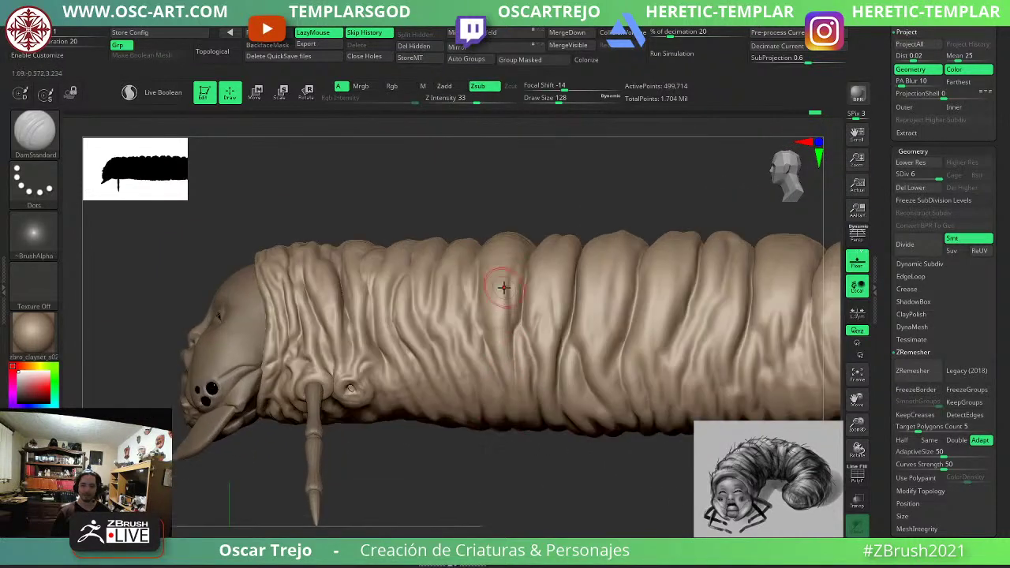
{"action": "left_click_drag", "start_coordinate": [454, 207], "coordinate": [367, 264], "text": "alt"}
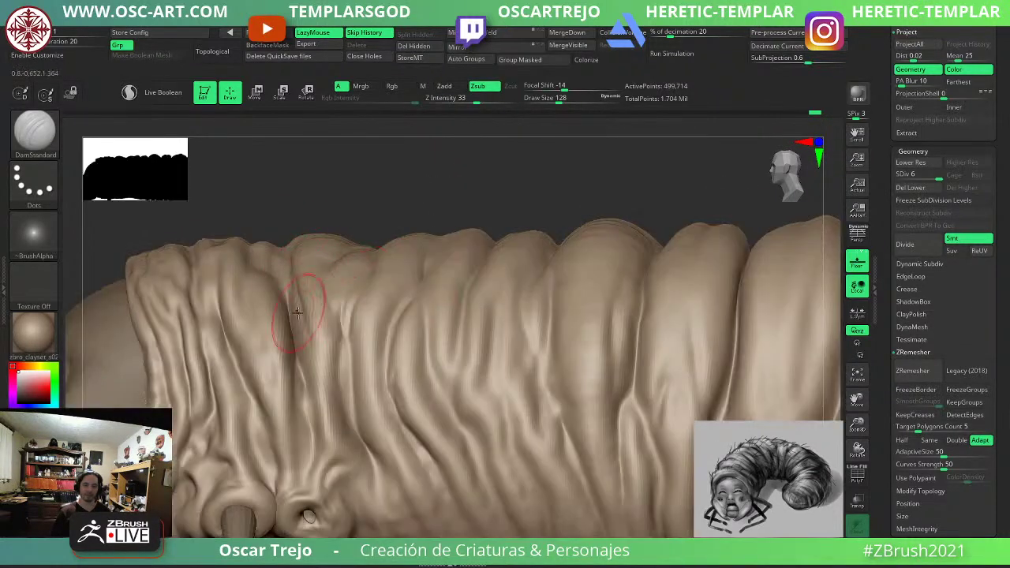
{"action": "mouse_move", "coordinate": [318, 320]}
{"action": "left_mouse_down", "text": "shift"}
{"action": "mouse_move", "coordinate": [316, 332]}
{"action": "mouse_move", "coordinate": [340, 351]}
{"action": "left_mouse_up", "text": "shift"}
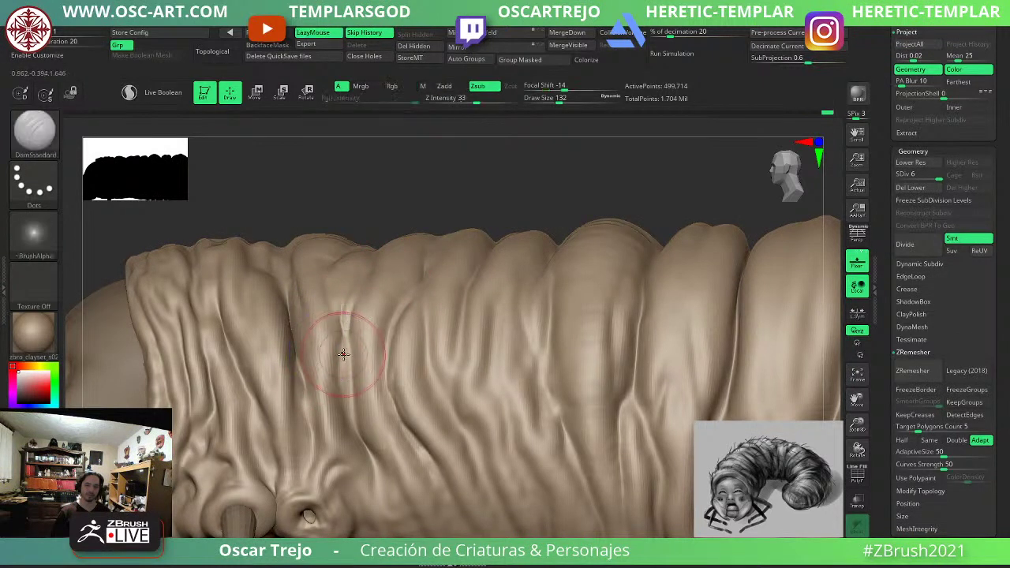
{"action": "key", "text": "bracketleft"}
{"action": "key", "text": "bracketleft"}
{"action": "left_click_drag", "start_coordinate": [338, 393], "coordinate": [355, 435]}
{"action": "key", "text": "bracketright"}
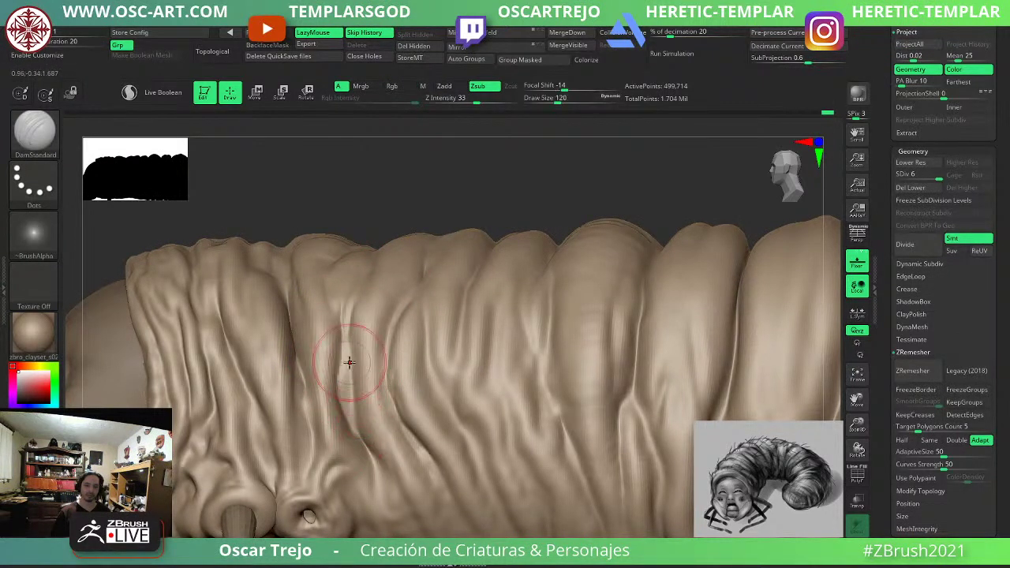
{"action": "left_click_drag", "start_coordinate": [346, 330], "coordinate": [351, 368]}
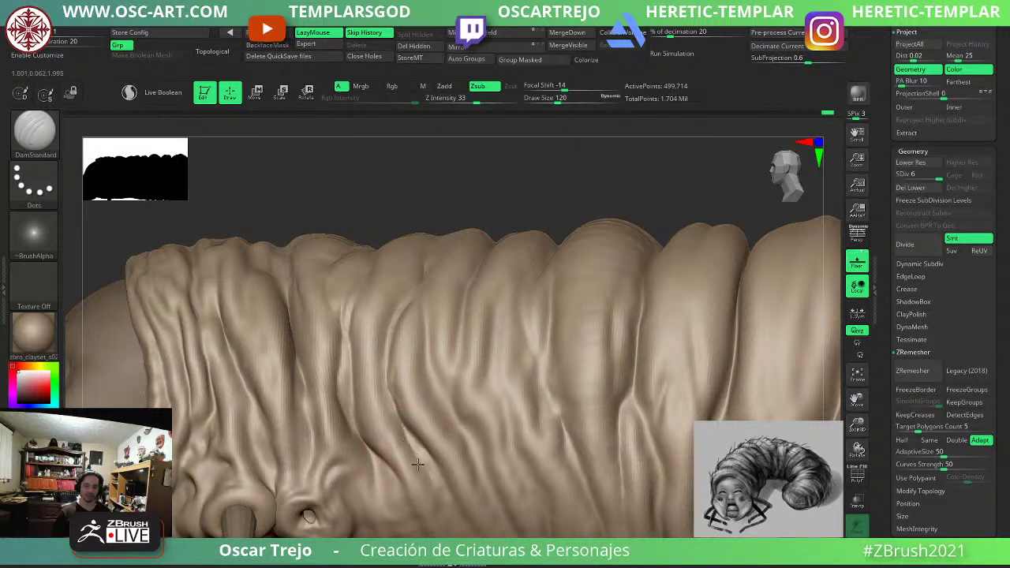
{"action": "mouse_move", "coordinate": [444, 479]}
{"action": "left_mouse_down", "text": "shift"}
{"action": "mouse_move", "coordinate": [423, 473]}
{"action": "mouse_move", "coordinate": [423, 486]}
{"action": "left_mouse_up", "text": "shift"}
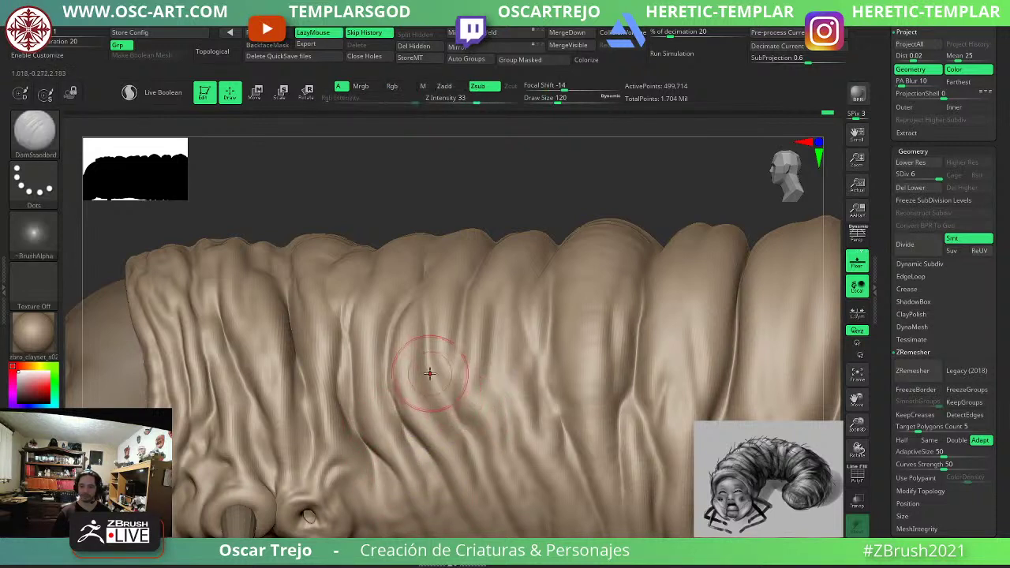
Carve branching wrinkles into the side folds behind the leg sockets and soften them with the Smooth brush.
{"action": "mouse_move", "coordinate": [438, 396]}
{"action": "left_mouse_down"}
{"action": "mouse_move", "coordinate": [484, 437]}
{"action": "mouse_move", "coordinate": [451, 397]}
{"action": "mouse_move", "coordinate": [480, 421]}
{"action": "left_mouse_up"}
{"action": "mouse_move", "coordinate": [489, 373]}
{"action": "left_mouse_down"}
{"action": "mouse_move", "coordinate": [509, 404]}
{"action": "mouse_move", "coordinate": [505, 381]}
{"action": "mouse_move", "coordinate": [517, 468]}
{"action": "left_mouse_up"}
{"action": "key", "text": "b"}
{"action": "key", "text": "c"}
{"action": "key", "text": "l"}
{"action": "key", "text": "s"}
{"action": "left_click_drag", "start_coordinate": [506, 422], "coordinate": [502, 391], "text": "shift"}
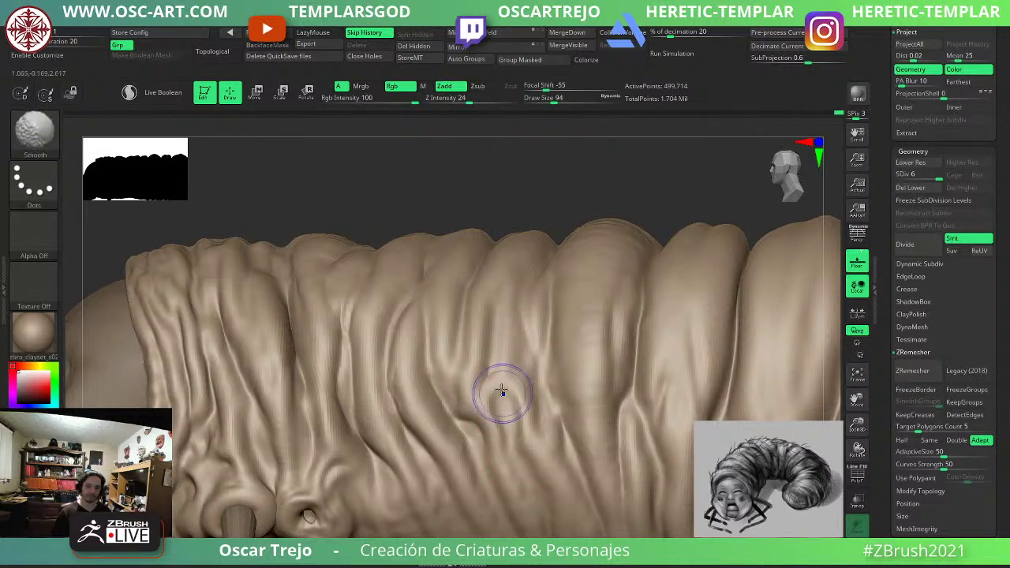
Refine the diagonal side wrinkles behind the leg sockets with DamStandard, Clay and Smooth strokes.
{"action": "key", "text": "b"}
{"action": "key", "text": "d"}
{"action": "key", "text": "s"}
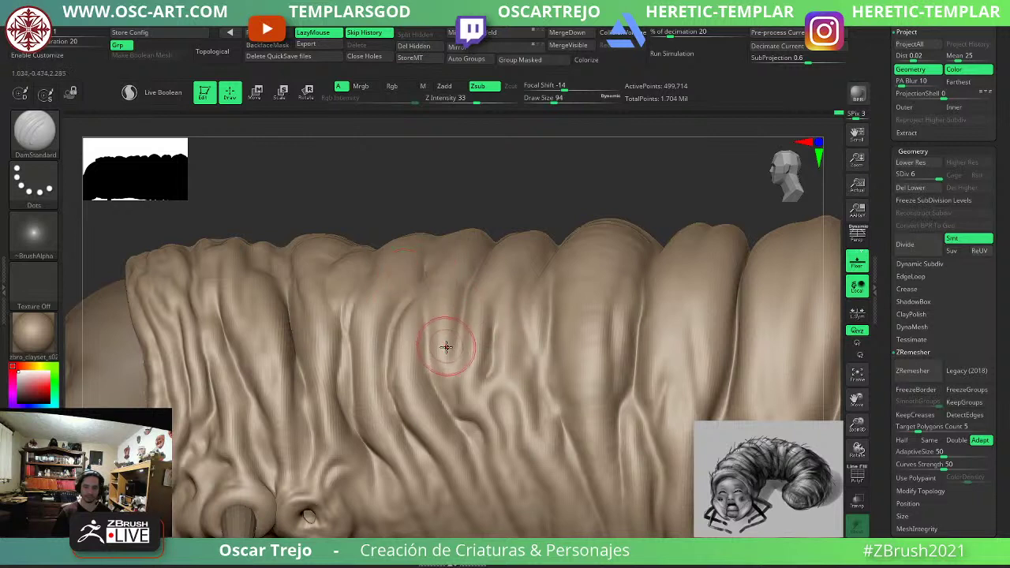
{"action": "key", "text": "shift"}
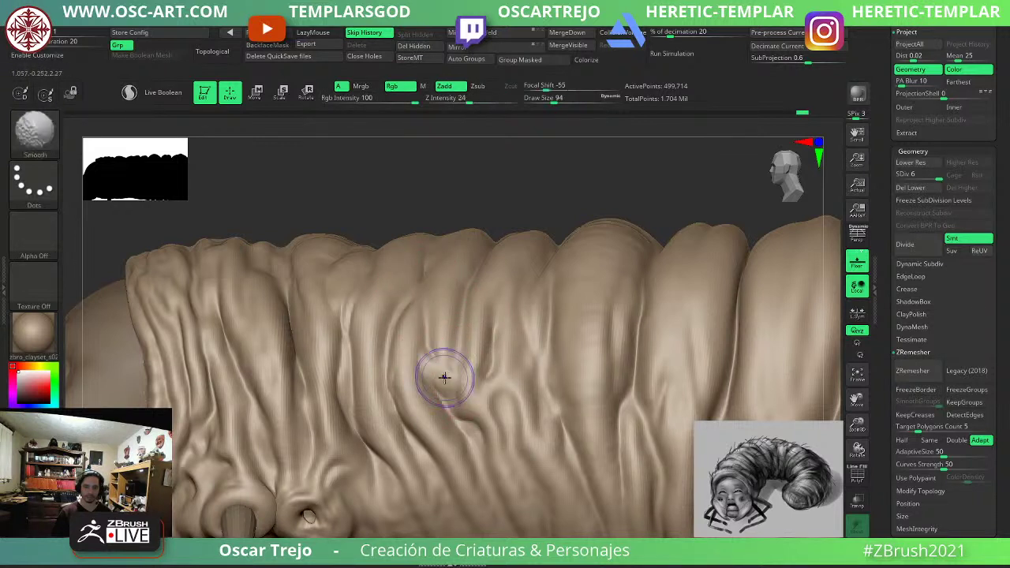
{"action": "mouse_move", "coordinate": [414, 386]}
{"action": "left_mouse_down", "text": "shift"}
{"action": "mouse_move", "coordinate": [396, 370]}
{"action": "mouse_move", "coordinate": [424, 422]}
{"action": "left_mouse_up", "text": "shift"}
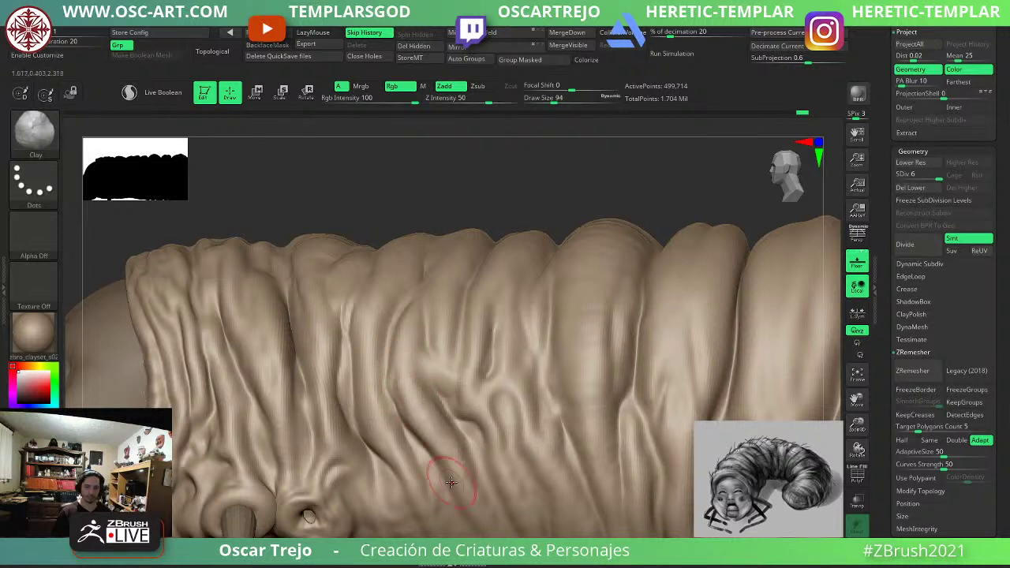
{"action": "left_click_drag", "start_coordinate": [451, 478], "coordinate": [412, 371], "text": "shift"}
Adjust the crease between two body segments on the middle of the back with the Move brush.
{"action": "key", "text": "f"}
{"action": "key", "text": "s"}
{"action": "left_click_drag", "start_coordinate": [403, 326], "coordinate": [410, 327]}
{"action": "key", "text": "b"}
{"action": "key", "text": "c"}
{"action": "key", "text": "b"}
{"action": "left_click_drag", "start_coordinate": [534, 221], "coordinate": [553, 257]}
{"action": "left_click_drag", "start_coordinate": [464, 363], "coordinate": [494, 308]}
{"action": "mouse_move", "coordinate": [570, 246]}
{"action": "left_mouse_down"}
{"action": "mouse_move", "coordinate": [563, 235]}
{"action": "mouse_move", "coordinate": [602, 232]}
{"action": "left_mouse_up"}
{"action": "key", "text": "b"}
{"action": "key", "text": "m"}
{"action": "key", "text": "v"}
{"action": "key", "text": "s"}
{"action": "left_click_drag", "start_coordinate": [443, 311], "coordinate": [452, 336]}
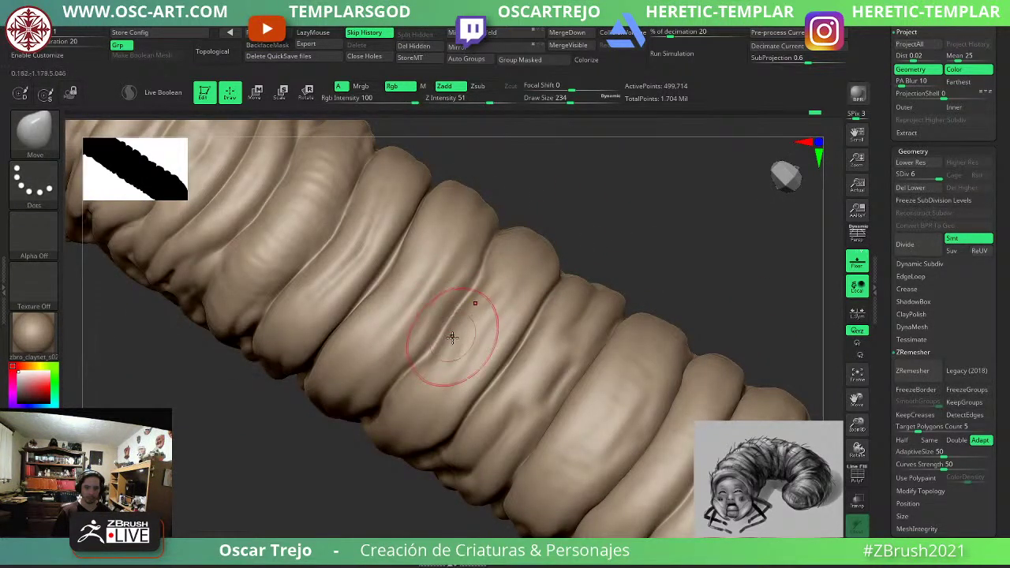
Rework the shape of the back segments at subdivision level 3 with a larger Move brush and return to level 6.
{"action": "key", "text": "shift+d"}
{"action": "key", "text": "shift+d"}
{"action": "key", "text": "shift+d"}
{"action": "key", "text": "shift+d"}
{"action": "key", "text": "]"}
{"action": "key", "text": "d"}
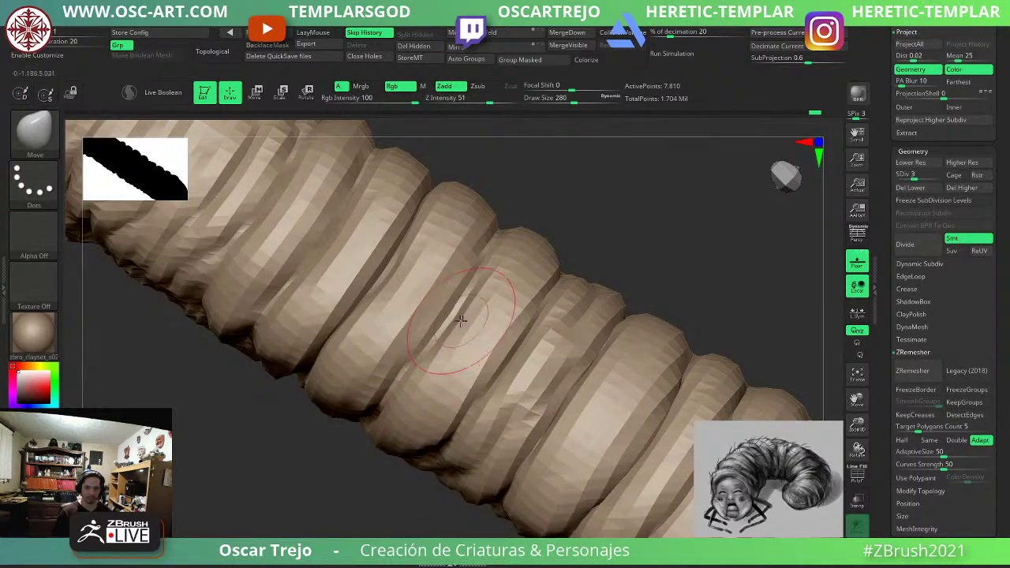
{"action": "key", "text": "d"}
{"action": "key", "text": "d"}
{"action": "key", "text": "d"}
Carve the creases between the mid-body segments down along the side with DamStandard.
{"action": "key", "text": "f"}
{"action": "mouse_move", "coordinate": [559, 237]}
{"action": "left_mouse_down"}
{"action": "mouse_move", "coordinate": [599, 199]}
{"action": "mouse_move", "coordinate": [602, 257]}
{"action": "left_mouse_up"}
{"action": "left_click_drag", "start_coordinate": [570, 214], "coordinate": [623, 226]}
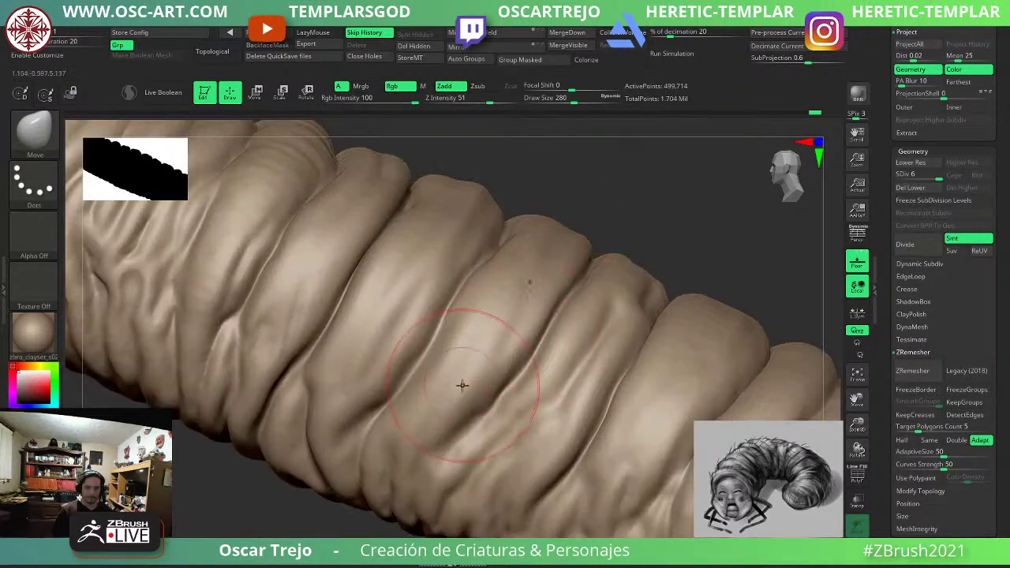
{"action": "key", "text": "b"}
{"action": "key", "text": "d"}
{"action": "key", "text": "s"}
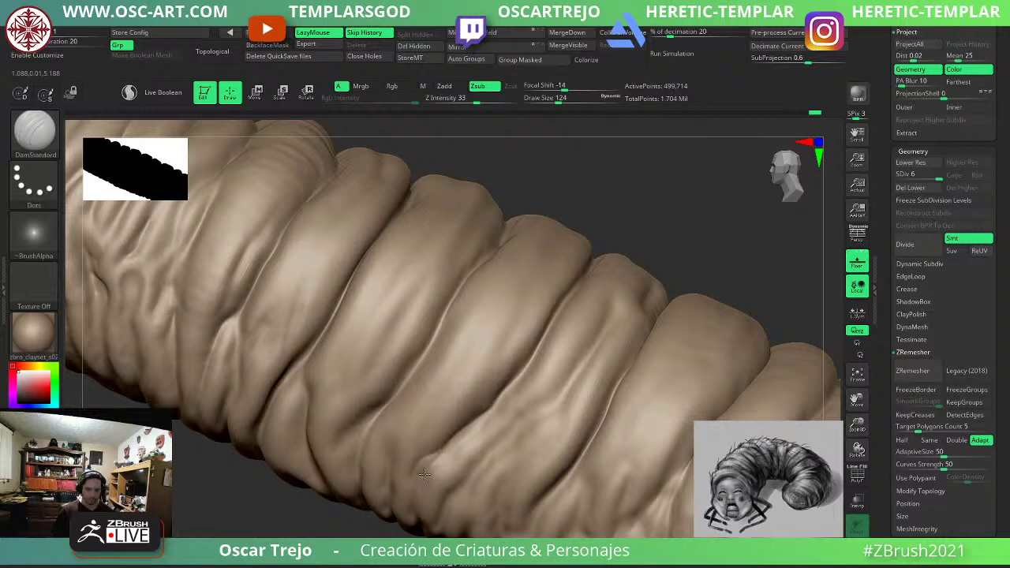
{"action": "mouse_move", "coordinate": [361, 511]}
{"action": "left_mouse_down", "text": "alt"}
{"action": "mouse_move", "coordinate": [321, 462]}
{"action": "mouse_move", "coordinate": [317, 423]}
{"action": "left_mouse_up", "text": "alt"}
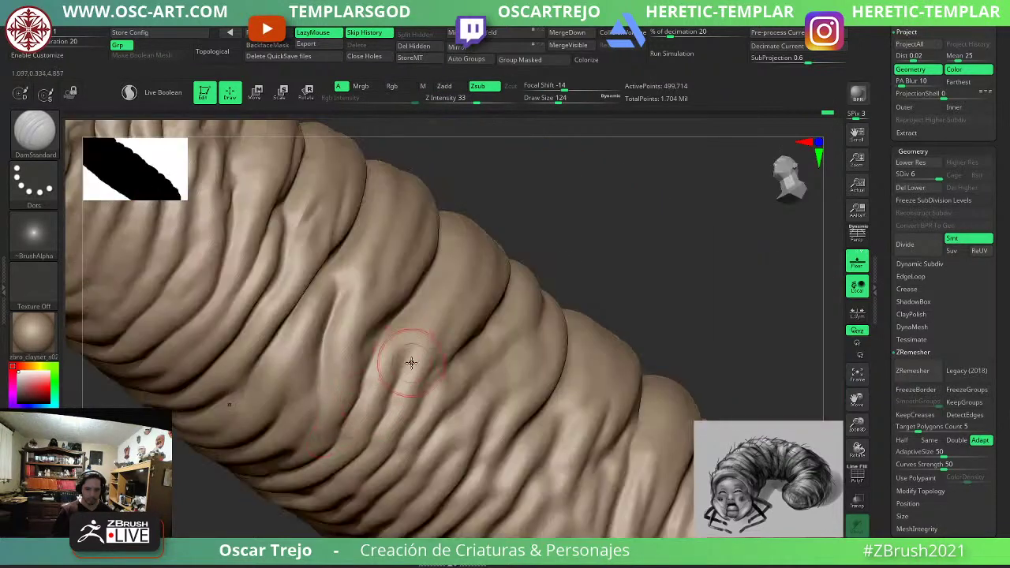
{"action": "left_click_drag", "start_coordinate": [584, 264], "coordinate": [570, 288]}
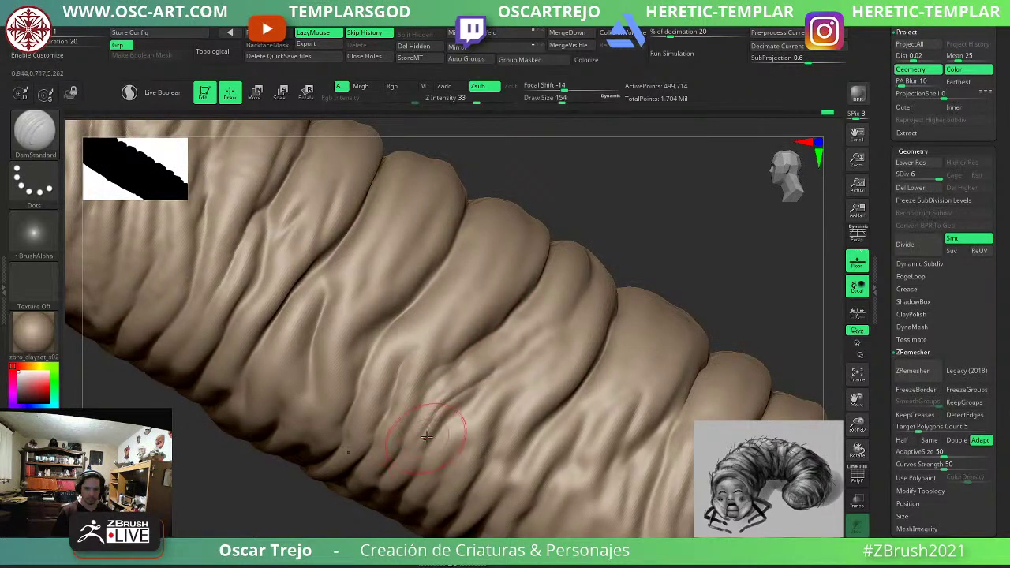
Drop the body to subdivision level 5 and carve diagonal wrinkles along the lower side of the mid-body segments.
{"action": "key", "text": "shift+d"}
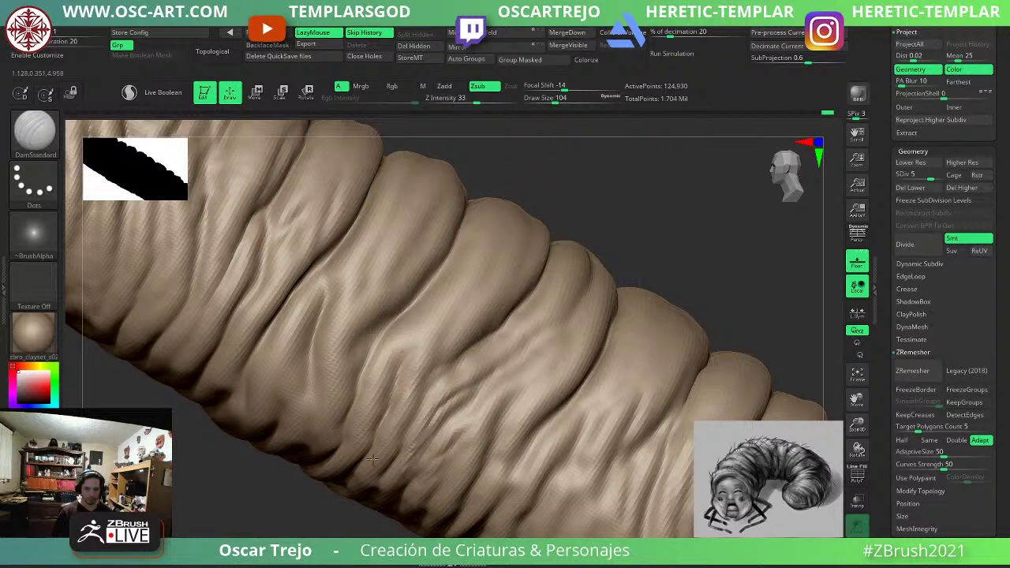
{"action": "left_click_drag", "start_coordinate": [389, 353], "coordinate": [368, 412]}
{"action": "mouse_move", "coordinate": [419, 317]}
{"action": "left_mouse_down"}
{"action": "mouse_move", "coordinate": [394, 344]}
{"action": "mouse_move", "coordinate": [338, 356]}
{"action": "mouse_move", "coordinate": [335, 378]}
{"action": "left_mouse_up"}
{"action": "left_click_drag", "start_coordinate": [371, 329], "coordinate": [317, 445]}
{"action": "left_click_drag", "start_coordinate": [347, 342], "coordinate": [332, 371], "text": "alt"}
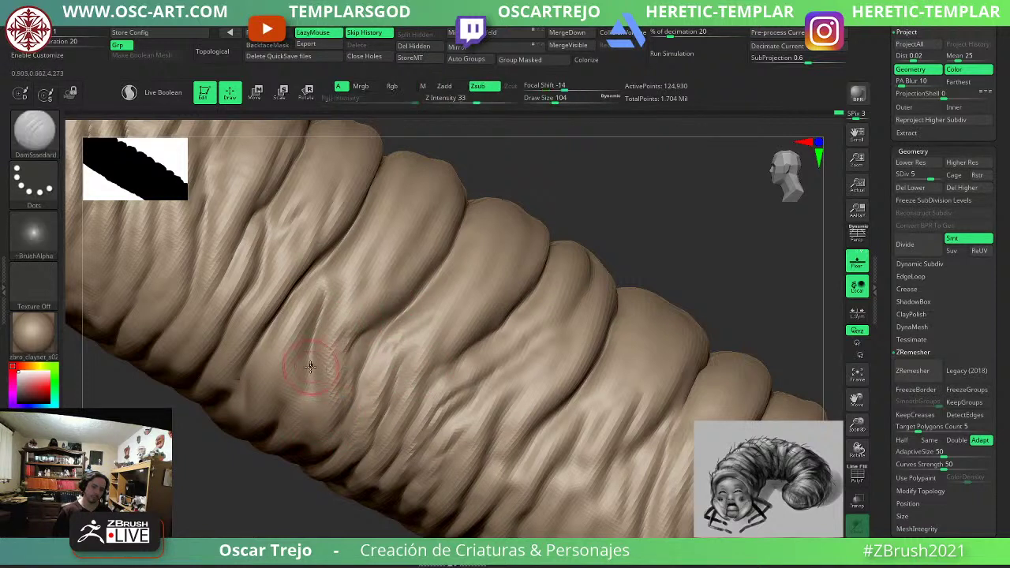
{"action": "left_click_drag", "start_coordinate": [304, 338], "coordinate": [296, 369]}
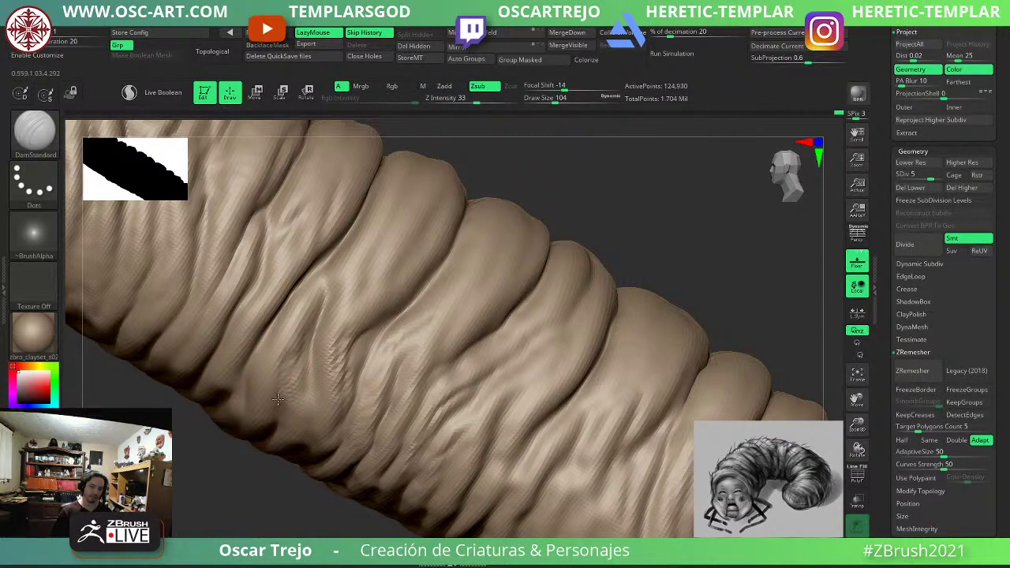
{"action": "mouse_move", "coordinate": [303, 323]}
{"action": "left_mouse_down"}
{"action": "mouse_move", "coordinate": [279, 355]}
{"action": "mouse_move", "coordinate": [294, 355]}
{"action": "mouse_move", "coordinate": [289, 319]}
{"action": "left_mouse_up"}
{"action": "left_click_drag", "start_coordinate": [277, 266], "coordinate": [242, 338]}
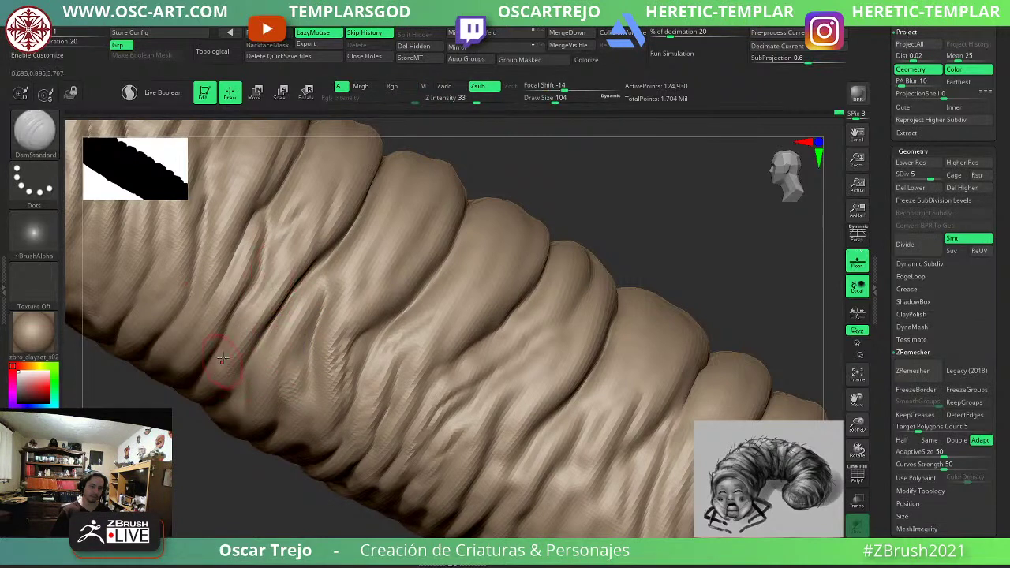
Soften the wrinkle on the mid-body side, return to subdivision level 6 and carve short diagonal folds beside it with DamStandard.
{"action": "mouse_move", "coordinate": [183, 425]}
{"action": "left_mouse_down"}
{"action": "mouse_move", "coordinate": [191, 389]}
{"action": "mouse_move", "coordinate": [190, 426]}
{"action": "left_mouse_up"}
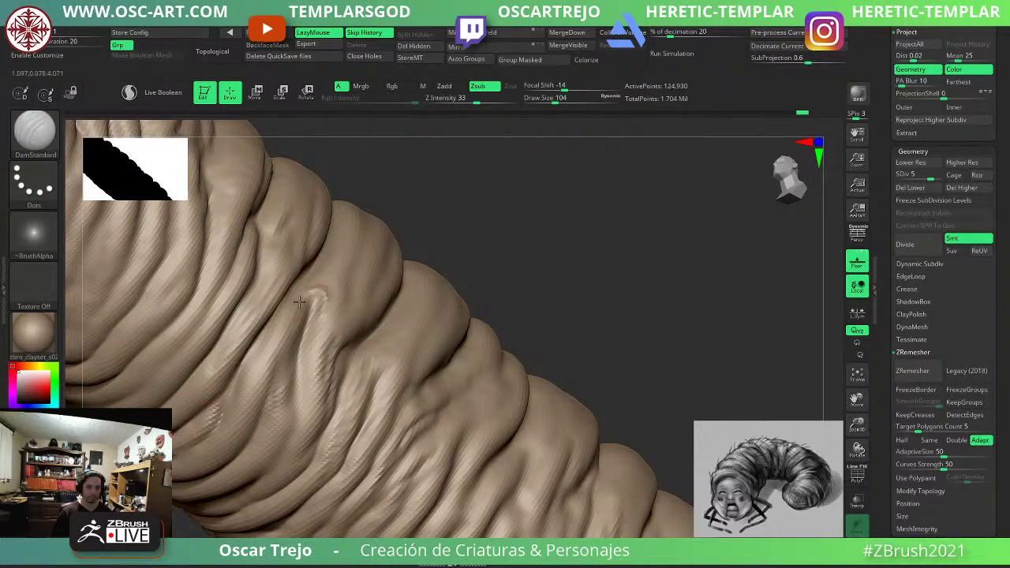
{"action": "left_click_drag", "start_coordinate": [322, 300], "coordinate": [322, 311], "text": "shift"}
{"action": "key", "text": "d"}
{"action": "left_click_drag", "start_coordinate": [539, 238], "coordinate": [465, 267]}
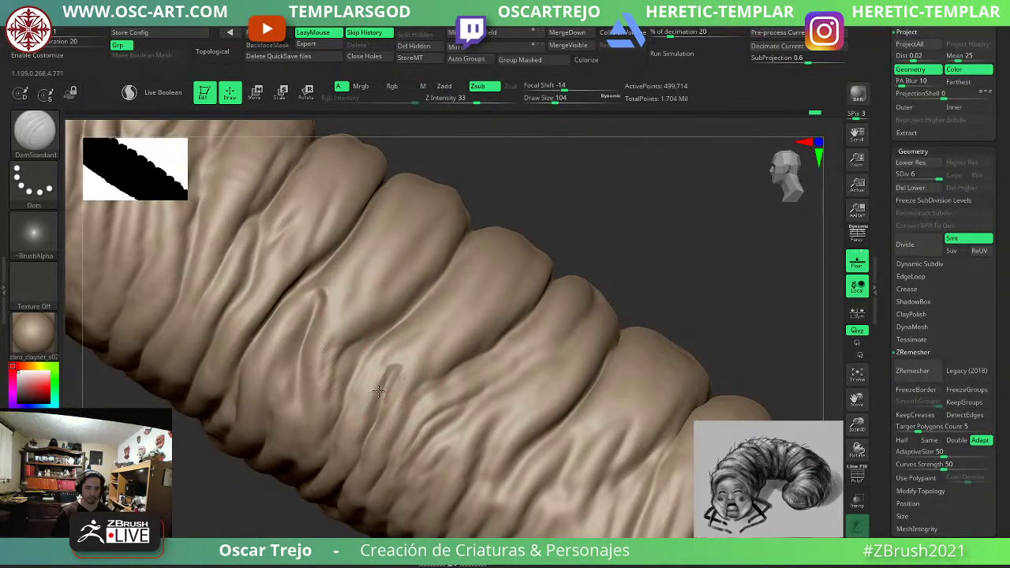
{"action": "key", "text": "shift"}
{"action": "left_click_drag", "start_coordinate": [426, 380], "coordinate": [449, 367]}
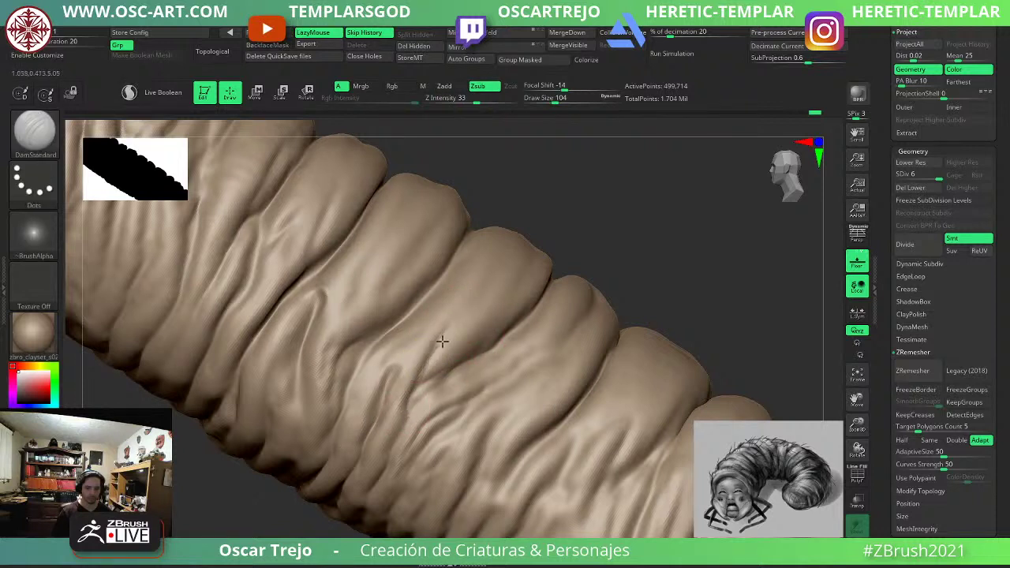
{"action": "mouse_move", "coordinate": [442, 342]}
{"action": "left_mouse_down"}
{"action": "mouse_move", "coordinate": [475, 299]}
{"action": "mouse_move", "coordinate": [427, 360]}
{"action": "left_mouse_up"}
Carve a long crease lengthwise along one mid-back segment at subdivision level 5 with DamStandard at draw size 158.
{"action": "mouse_move", "coordinate": [559, 212]}
{"action": "left_mouse_down"}
{"action": "mouse_move", "coordinate": [501, 281]}
{"action": "mouse_move", "coordinate": [382, 321]}
{"action": "left_mouse_up"}
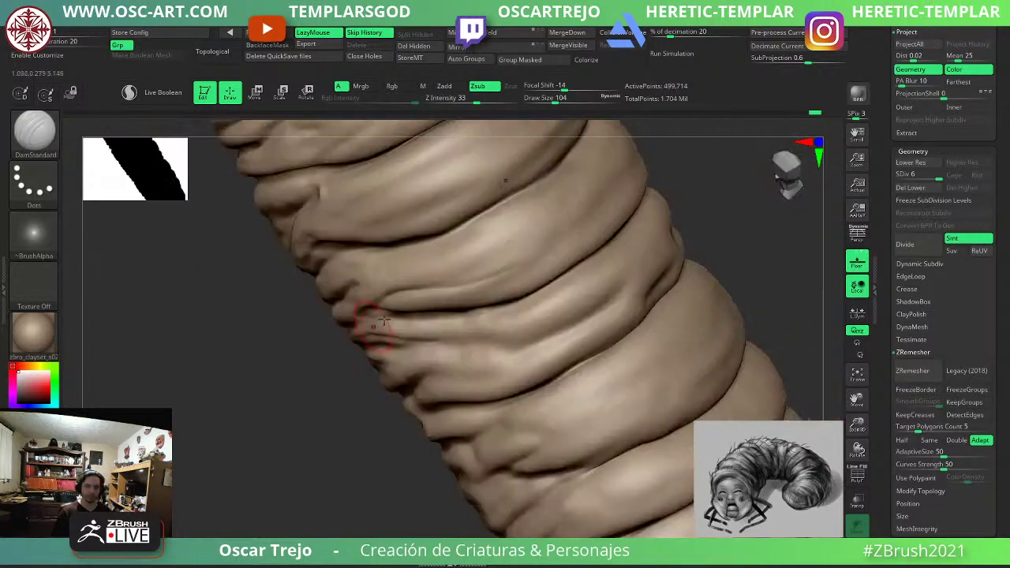
{"action": "key", "text": "shift+d"}
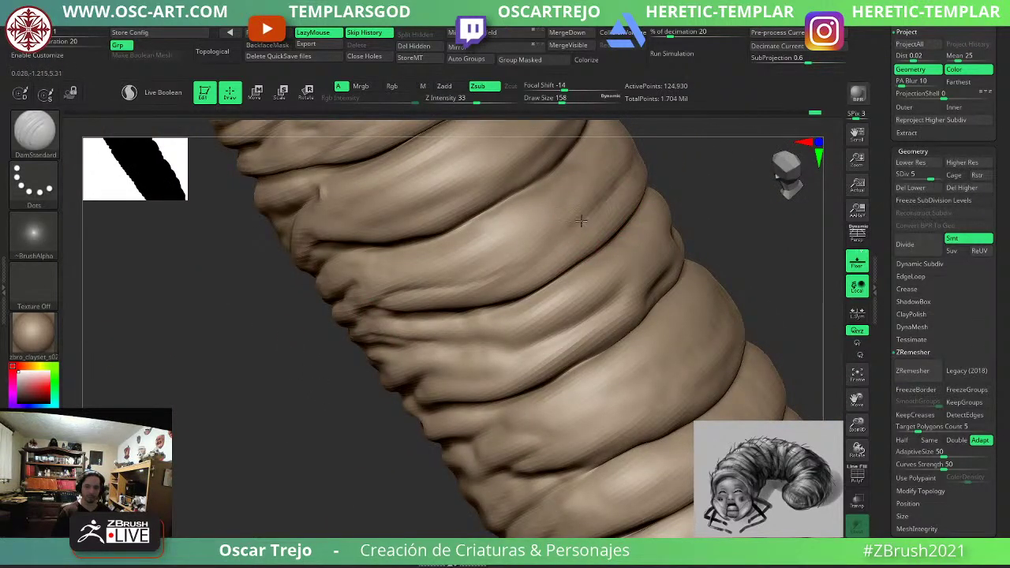
{"action": "mouse_move", "coordinate": [624, 171]}
{"action": "left_mouse_down"}
{"action": "mouse_move", "coordinate": [531, 255]}
{"action": "mouse_move", "coordinate": [487, 281]}
{"action": "mouse_move", "coordinate": [437, 285]}
{"action": "left_mouse_up"}
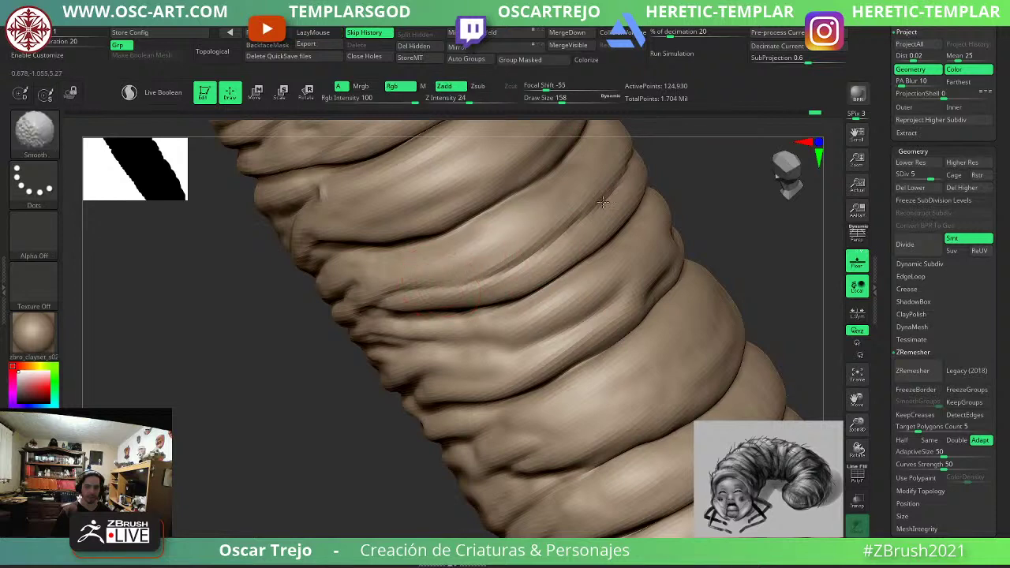
{"action": "key", "text": "d"}
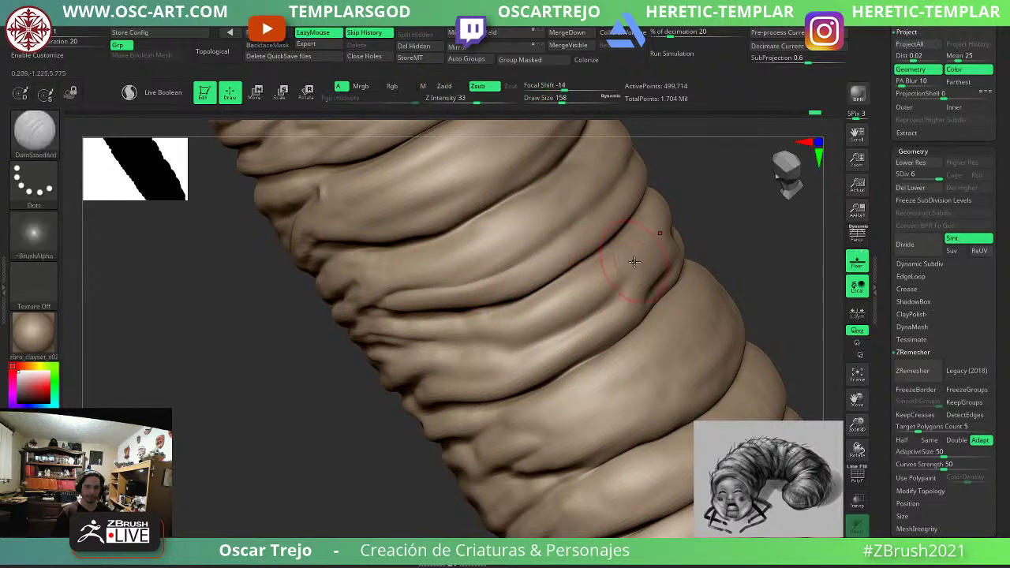
{"action": "right_click_drag", "start_coordinate": [681, 246], "coordinate": [682, 280]}
{"action": "key", "text": "shift+d"}
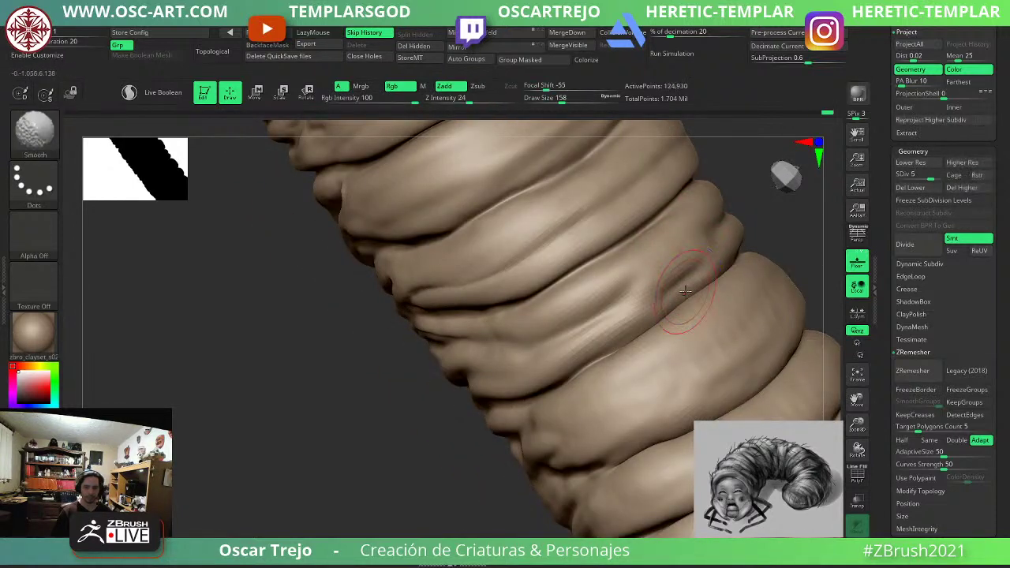
{"action": "key", "text": "b"}
{"action": "key", "text": "c"}
{"action": "key", "text": "l"}
{"action": "left_click_drag", "start_coordinate": [701, 267], "coordinate": [647, 306]}
{"action": "key", "text": "ctrl+z"}
Fill the short groove at the upper end of the neighbouring back segment with ClayBuildup and smooth the filled area.
{"action": "key", "text": "b"}
{"action": "key", "text": "c"}
{"action": "key", "text": "b"}
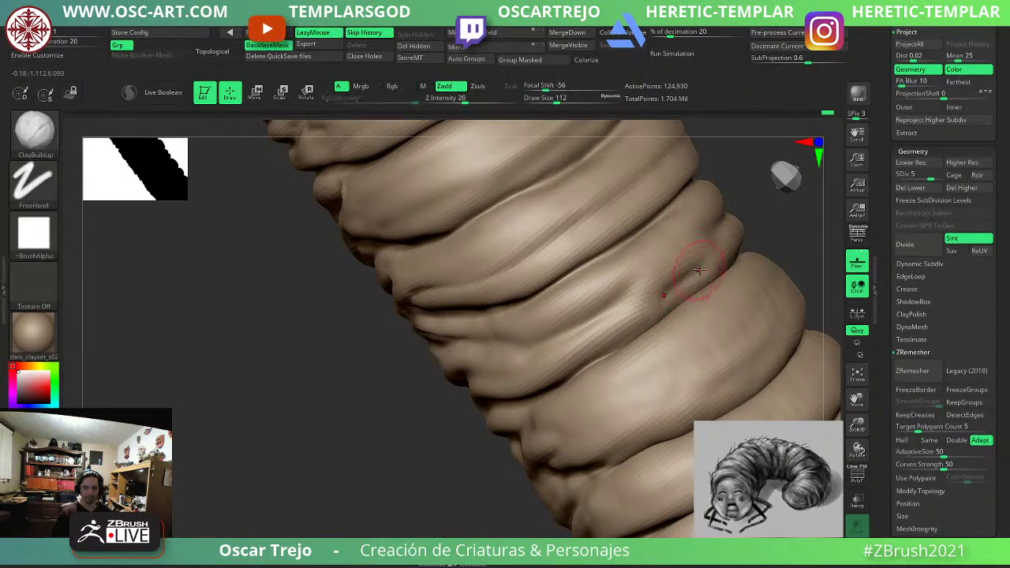
{"action": "mouse_move", "coordinate": [693, 268]}
{"action": "left_mouse_down"}
{"action": "mouse_move", "coordinate": [621, 320]}
{"action": "mouse_move", "coordinate": [669, 276]}
{"action": "mouse_move", "coordinate": [610, 341]}
{"action": "left_mouse_up"}
{"action": "key", "text": "s"}
{"action": "left_click_drag", "start_coordinate": [623, 327], "coordinate": [667, 292], "text": "shift"}
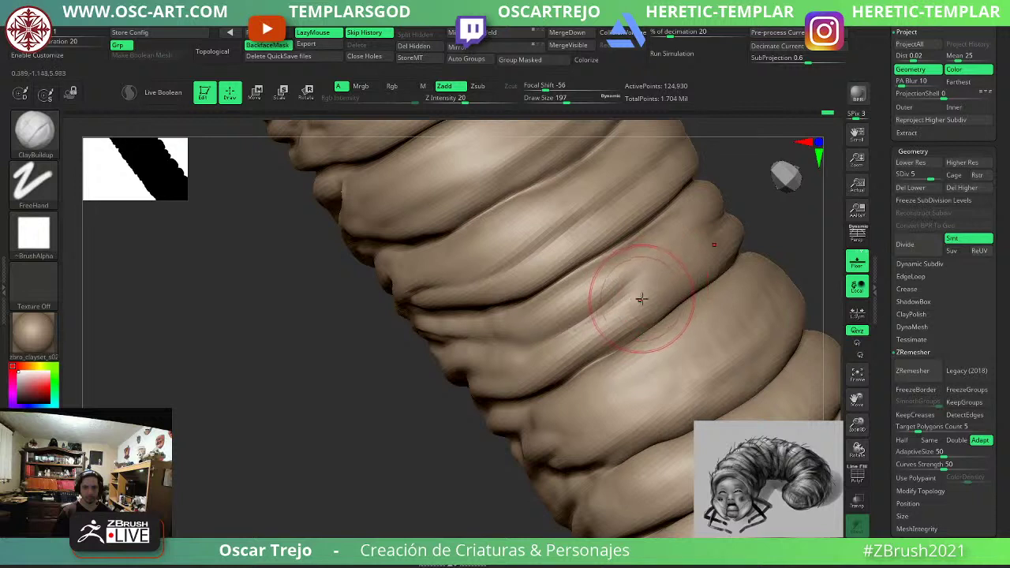
Carve a crease along the filled segment at subdivision level 6 with DamStandard at draw size 197 and soften its folds.
{"action": "key", "text": "d"}
{"action": "key", "text": "b"}
{"action": "key", "text": "d"}
{"action": "key", "text": "s"}
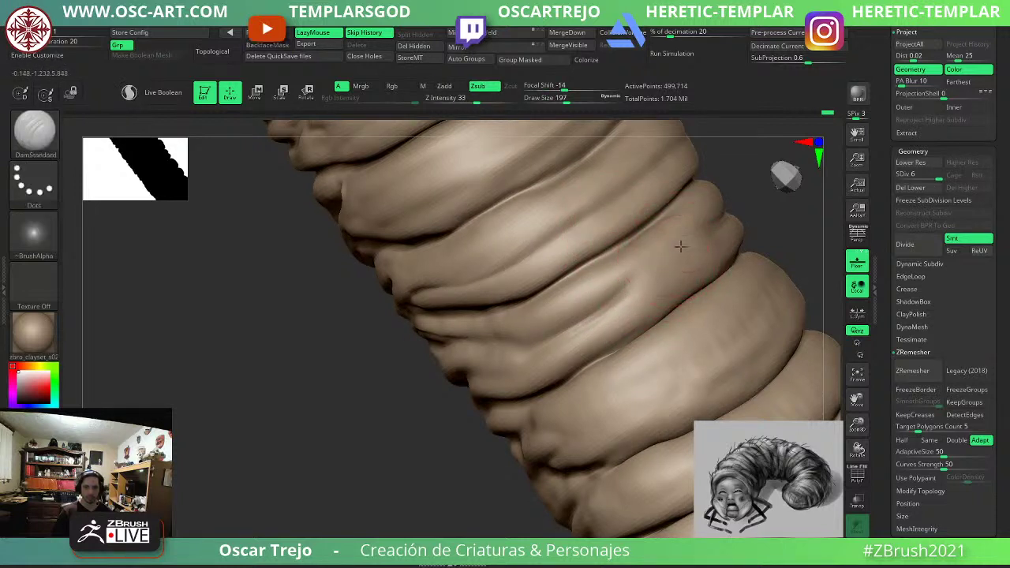
{"action": "left_click_drag", "start_coordinate": [707, 227], "coordinate": [600, 299]}
{"action": "left_click_drag", "start_coordinate": [669, 252], "coordinate": [643, 275], "text": "shift"}
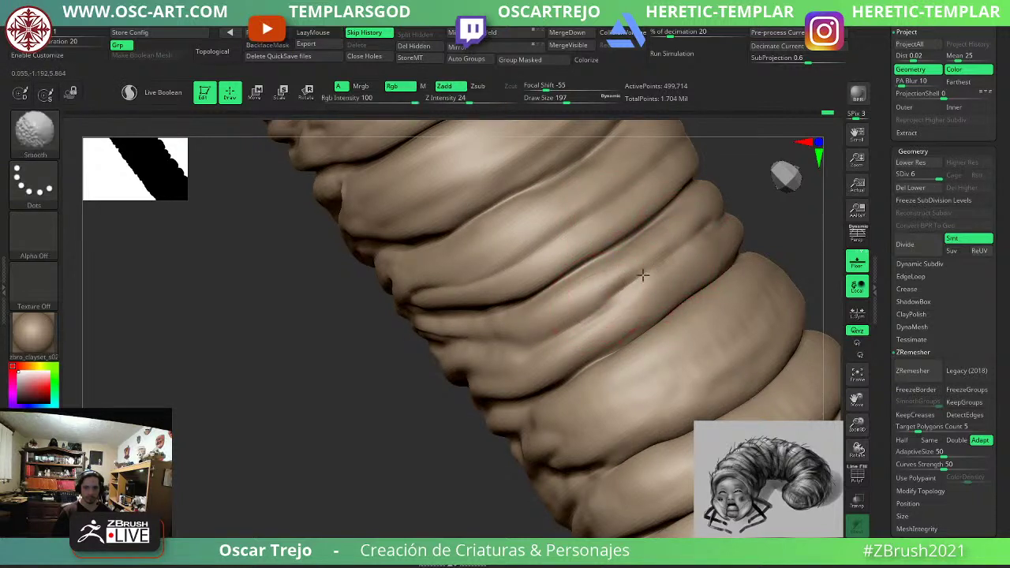
{"action": "mouse_move", "coordinate": [574, 324]}
{"action": "left_mouse_down", "text": "shift"}
{"action": "mouse_move", "coordinate": [608, 309]}
{"action": "mouse_move", "coordinate": [505, 349]}
{"action": "left_mouse_up", "text": "shift"}
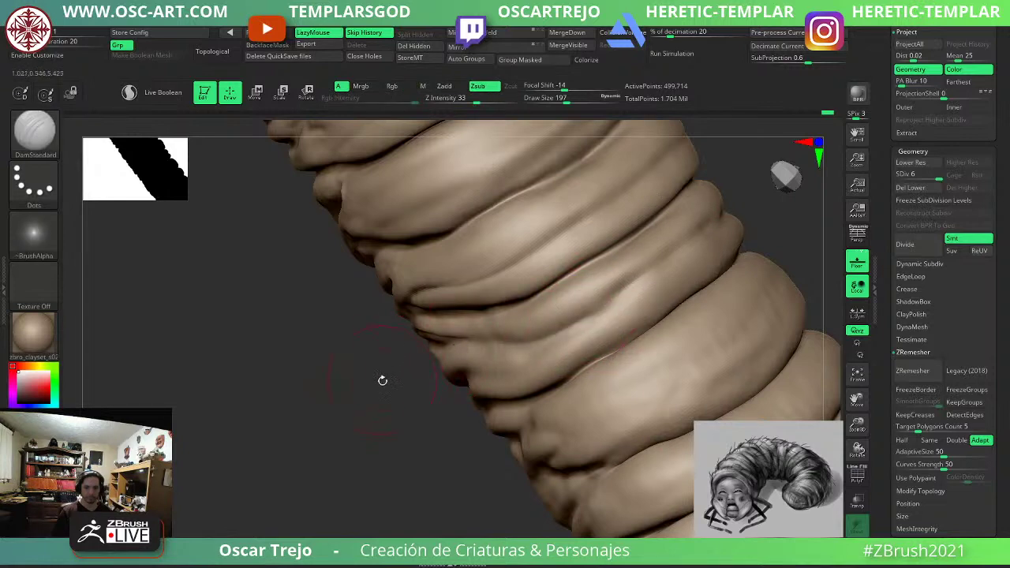
{"action": "left_click_drag", "start_coordinate": [565, 341], "coordinate": [622, 297], "text": "shift"}
{"action": "left_click_drag", "start_coordinate": [317, 432], "coordinate": [345, 360], "text": "alt"}
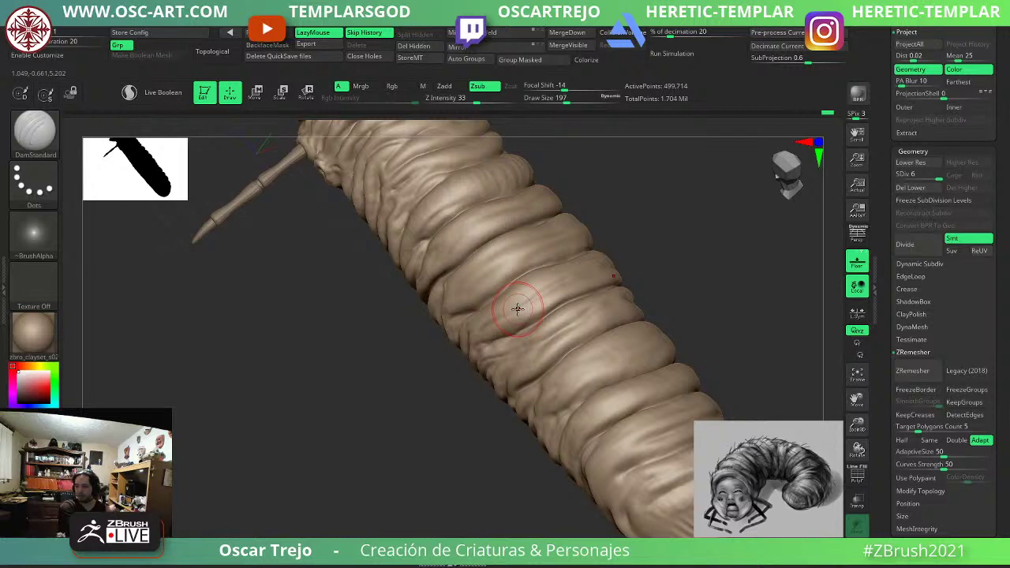
{"action": "left_click_drag", "start_coordinate": [586, 134], "coordinate": [553, 272], "text": "alt"}
{"action": "mouse_move", "coordinate": [584, 158]}
{"action": "left_mouse_down"}
{"action": "mouse_move", "coordinate": [573, 192]}
{"action": "mouse_move", "coordinate": [580, 252]}
{"action": "left_mouse_up"}
{"action": "left_click_drag", "start_coordinate": [580, 189], "coordinate": [564, 213], "text": "alt"}
{"action": "key", "text": "shift+d"}
{"action": "key", "text": "shift+d"}
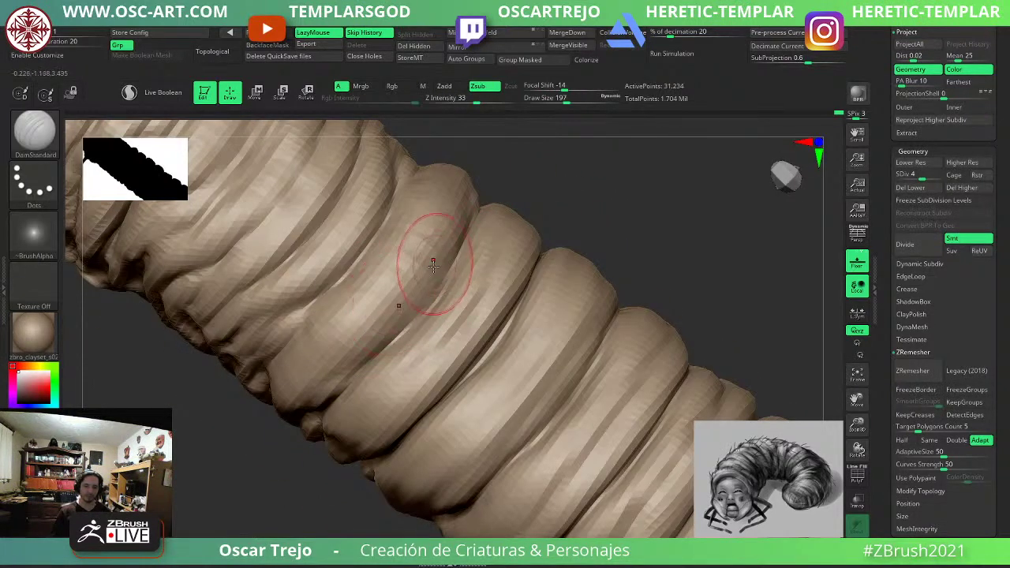
{"action": "mouse_move", "coordinate": [430, 260]}
{"action": "left_mouse_down"}
{"action": "mouse_move", "coordinate": [361, 335]}
{"action": "mouse_move", "coordinate": [415, 295]}
{"action": "mouse_move", "coordinate": [331, 355]}
{"action": "left_mouse_up"}
{"action": "key", "text": "ctrl+z"}
Carve and soften a crease along a segment nearer the head at level 5 with DamStandard at size 172, then restore level 6.
{"action": "key", "text": "d"}
{"action": "key", "text": "s"}
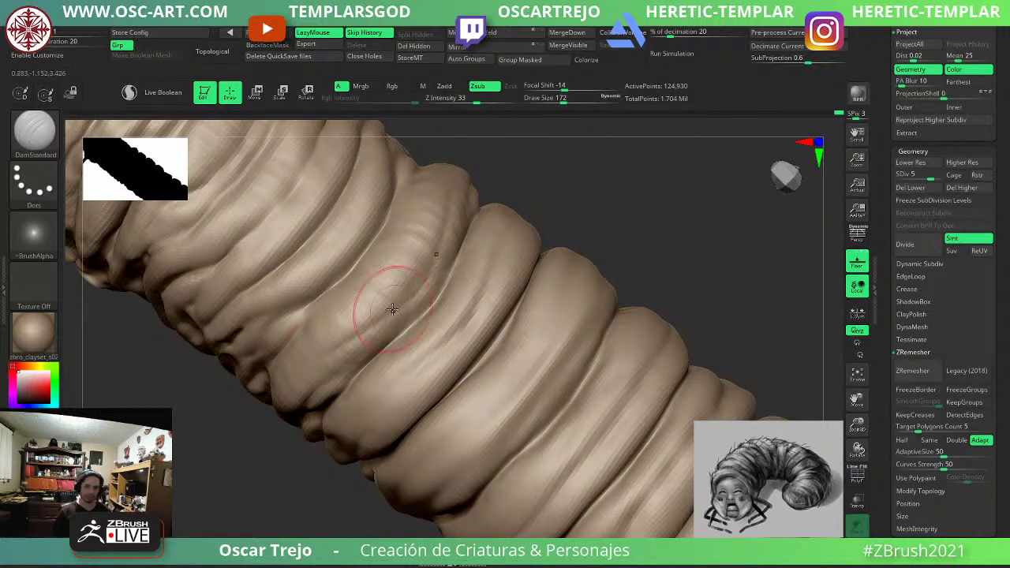
{"action": "left_click_drag", "start_coordinate": [393, 308], "coordinate": [361, 343]}
{"action": "mouse_move", "coordinate": [413, 294]}
{"action": "left_mouse_down"}
{"action": "mouse_move", "coordinate": [334, 363]}
{"action": "mouse_move", "coordinate": [419, 279]}
{"action": "left_mouse_up"}
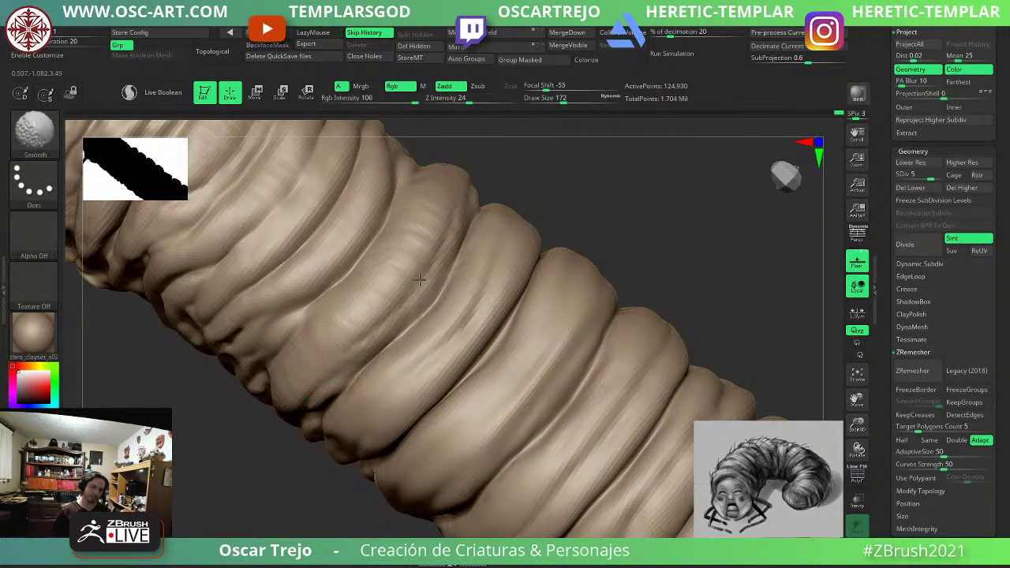
{"action": "left_click_drag", "start_coordinate": [343, 344], "coordinate": [332, 352], "text": "shift"}
{"action": "key", "text": "d"}
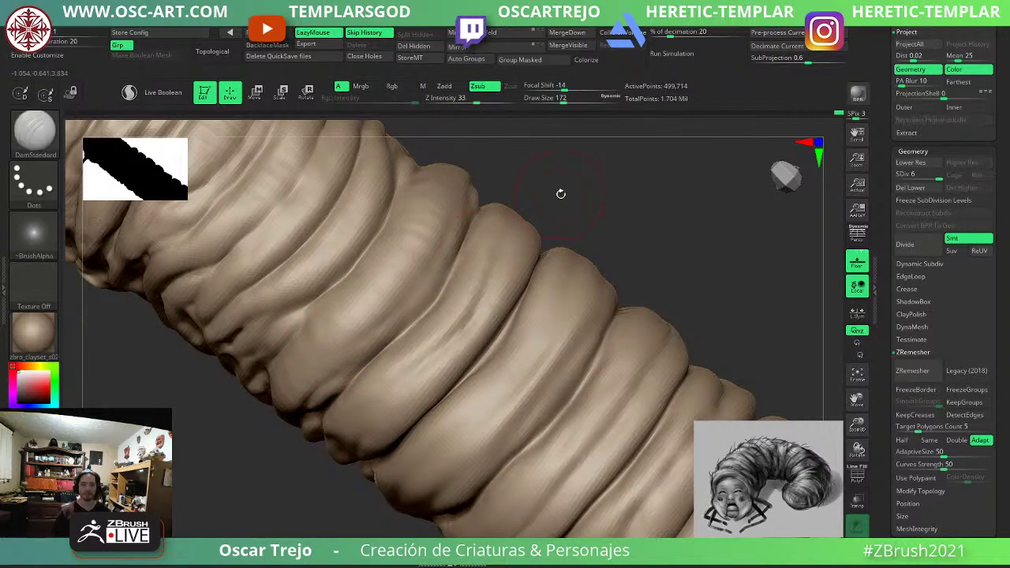
Smooth the segment's surface and carve a short fold at the crease's lower end with DamStandard at draw size 90.
{"action": "left_click_drag", "start_coordinate": [561, 195], "coordinate": [586, 186]}
{"action": "left_click_drag", "start_coordinate": [386, 289], "coordinate": [302, 351], "text": "shift"}
{"action": "key", "text": "bracketleft"}
{"action": "key", "text": "bracketleft"}
{"action": "key", "text": "bracketleft"}
{"action": "key", "text": "bracketleft"}
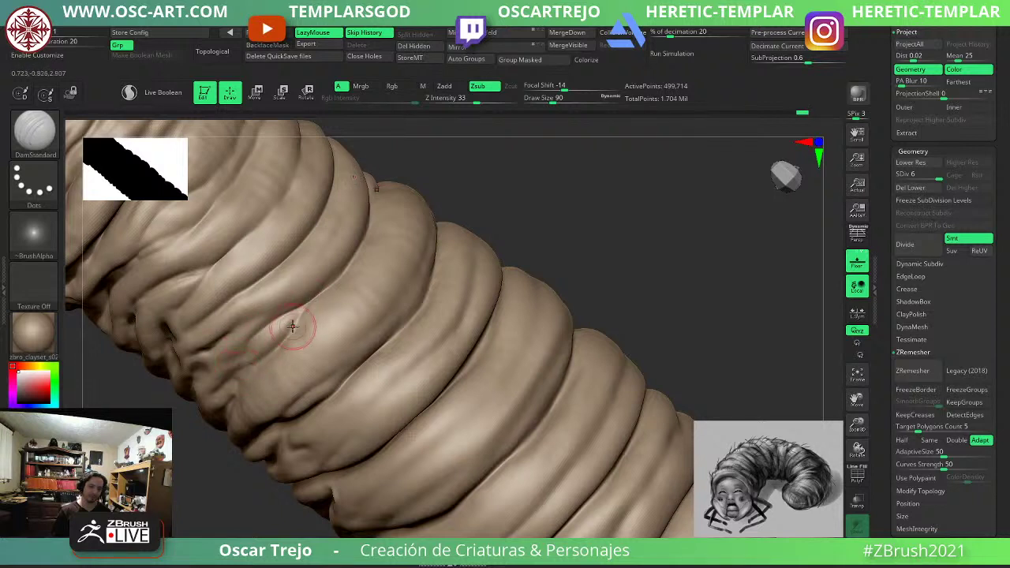
{"action": "mouse_move", "coordinate": [244, 347]}
{"action": "left_mouse_down"}
{"action": "mouse_move", "coordinate": [222, 367]}
{"action": "mouse_move", "coordinate": [253, 342]}
{"action": "left_mouse_up"}
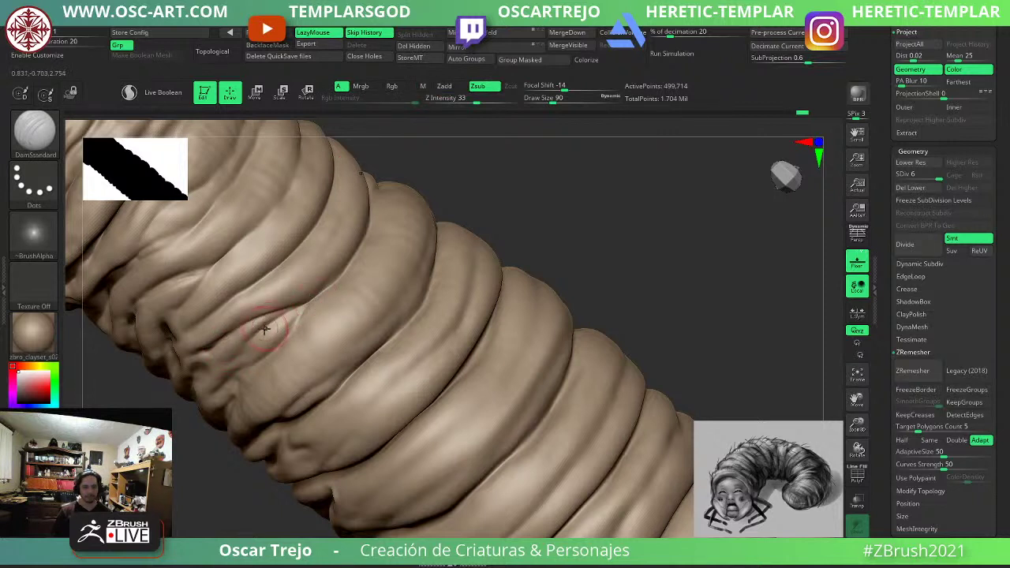
{"action": "mouse_move", "coordinate": [276, 318]}
{"action": "left_mouse_down", "text": "shift"}
{"action": "mouse_move", "coordinate": [273, 336]}
{"action": "mouse_move", "coordinate": [285, 310]}
{"action": "left_mouse_up", "text": "shift"}
{"action": "key", "text": "shift+d"}
{"action": "left_click_drag", "start_coordinate": [496, 205], "coordinate": [513, 252], "text": "alt"}
{"action": "key", "text": "d"}
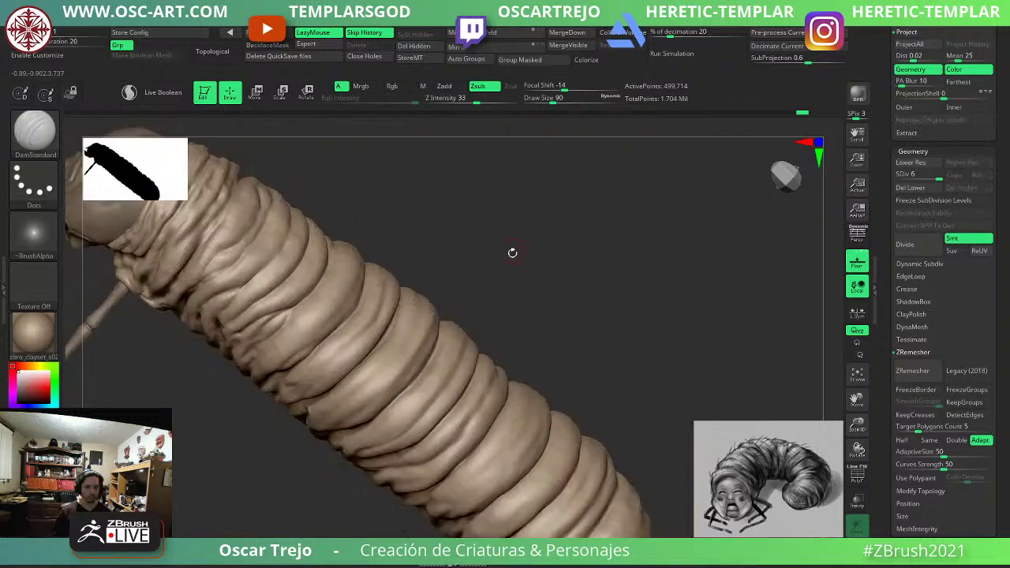
Drop the body to subdivision level 5 and carve horizontal wrinkles across the upper belly with DamStandard at draw size 108.
{"action": "mouse_move", "coordinate": [554, 325]}
{"action": "left_mouse_down"}
{"action": "mouse_move", "coordinate": [519, 350]}
{"action": "mouse_move", "coordinate": [498, 264]}
{"action": "mouse_move", "coordinate": [527, 273]}
{"action": "left_mouse_up"}
{"action": "left_click_drag", "start_coordinate": [229, 277], "coordinate": [355, 301]}
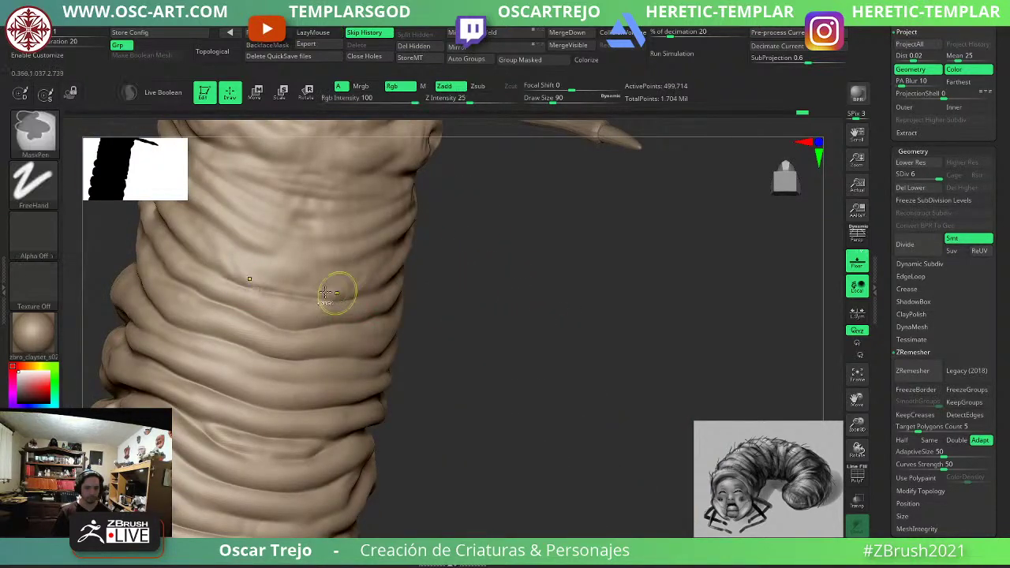
{"action": "key", "text": "ctrl+z"}
{"action": "key", "text": "shift+d"}
{"action": "key", "text": "s"}
{"action": "mouse_move", "coordinate": [280, 292]}
{"action": "left_mouse_down"}
{"action": "mouse_move", "coordinate": [369, 290]}
{"action": "mouse_move", "coordinate": [284, 279]}
{"action": "mouse_move", "coordinate": [353, 283]}
{"action": "left_mouse_up"}
{"action": "mouse_move", "coordinate": [293, 271]}
{"action": "left_mouse_down"}
{"action": "mouse_move", "coordinate": [367, 272]}
{"action": "mouse_move", "coordinate": [382, 260]}
{"action": "mouse_move", "coordinate": [344, 261]}
{"action": "mouse_move", "coordinate": [332, 248]}
{"action": "mouse_move", "coordinate": [381, 240]}
{"action": "mouse_move", "coordinate": [278, 236]}
{"action": "mouse_move", "coordinate": [325, 239]}
{"action": "mouse_move", "coordinate": [355, 227]}
{"action": "left_mouse_up"}
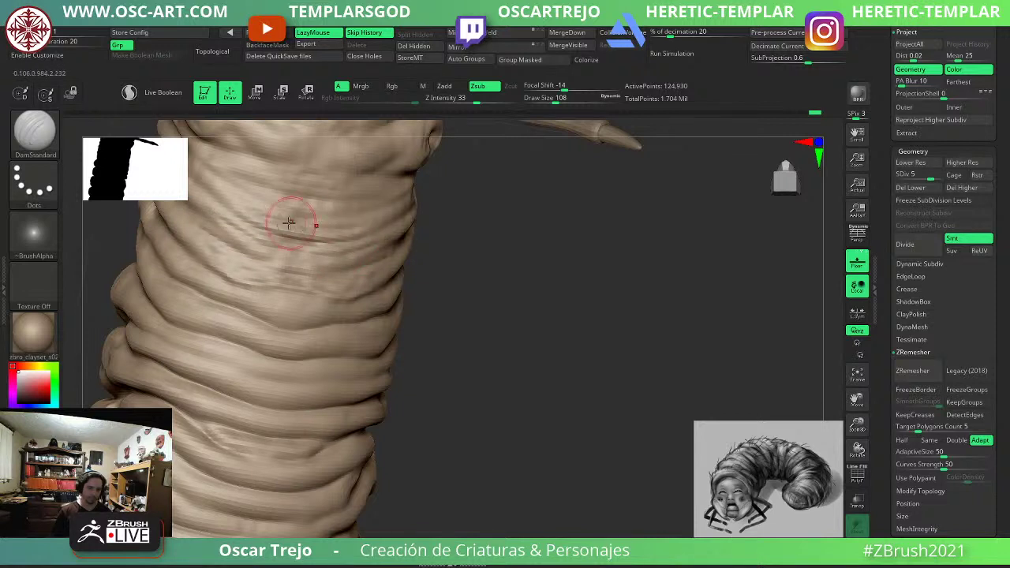
{"action": "mouse_move", "coordinate": [278, 220]}
{"action": "left_mouse_down"}
{"action": "mouse_move", "coordinate": [379, 219]}
{"action": "mouse_move", "coordinate": [316, 217]}
{"action": "mouse_move", "coordinate": [366, 210]}
{"action": "left_mouse_up"}
{"action": "left_click_drag", "start_coordinate": [295, 202], "coordinate": [355, 202]}
{"action": "left_click_drag", "start_coordinate": [297, 191], "coordinate": [331, 194]}
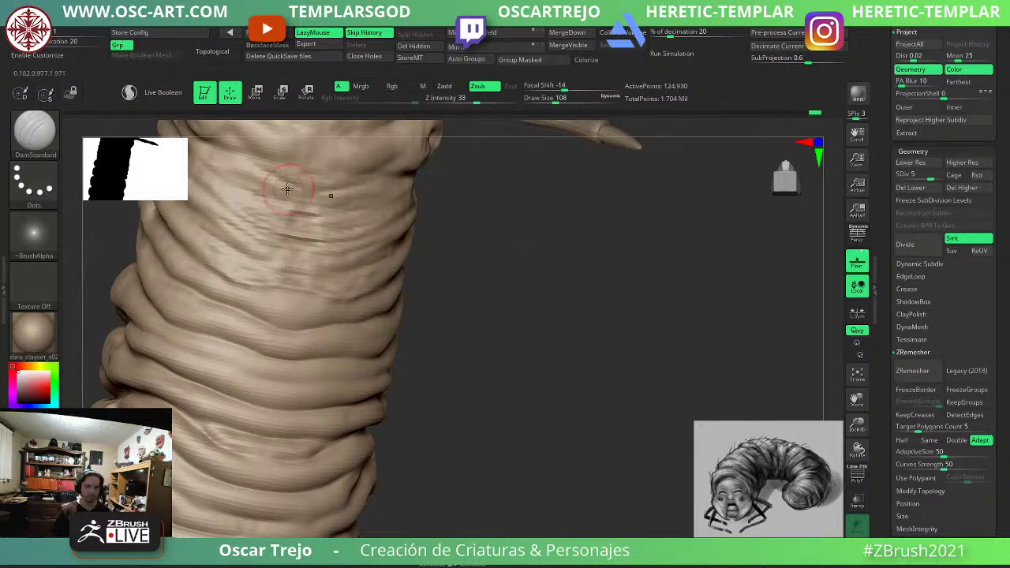
Add more horizontal wrinkles across the belly just below the legs and return the body to subdivision level 6.
{"action": "left_click_drag", "start_coordinate": [436, 197], "coordinate": [395, 252], "text": "alt"}
{"action": "left_click_drag", "start_coordinate": [275, 244], "coordinate": [344, 247]}
{"action": "left_click_drag", "start_coordinate": [270, 266], "coordinate": [355, 257]}
{"action": "left_click_drag", "start_coordinate": [274, 277], "coordinate": [354, 255]}
{"action": "key", "text": "d"}
Carve finer wrinkles through the middle and side of the upper belly with DamStandard at level 6 and soften them.
{"action": "left_click_drag", "start_coordinate": [414, 289], "coordinate": [379, 289]}
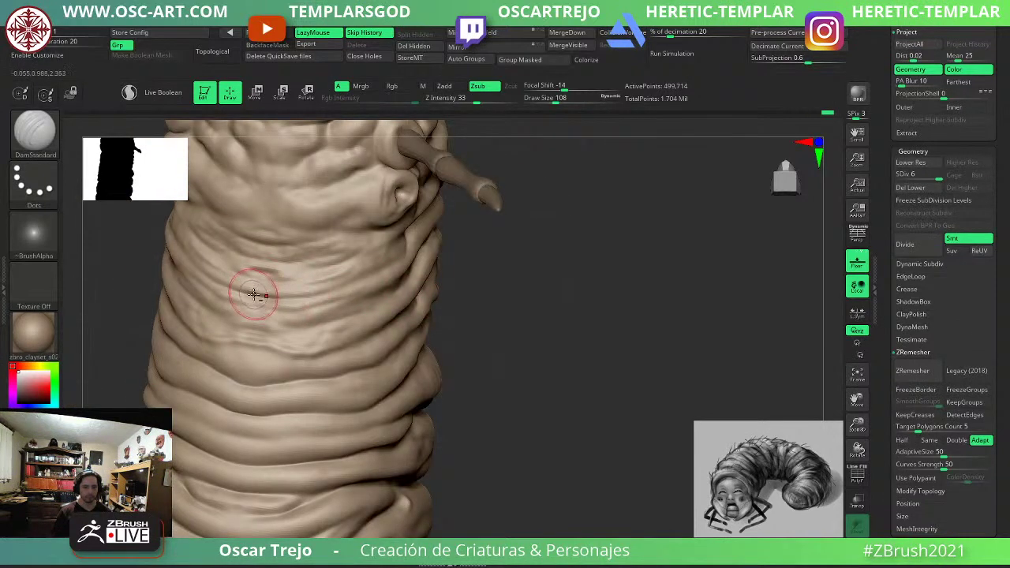
{"action": "mouse_move", "coordinate": [251, 293]}
{"action": "left_mouse_down"}
{"action": "mouse_move", "coordinate": [359, 275]}
{"action": "mouse_move", "coordinate": [257, 297]}
{"action": "mouse_move", "coordinate": [364, 300]}
{"action": "left_mouse_up"}
{"action": "mouse_move", "coordinate": [385, 296]}
{"action": "left_mouse_down"}
{"action": "mouse_move", "coordinate": [347, 314]}
{"action": "mouse_move", "coordinate": [253, 325]}
{"action": "mouse_move", "coordinate": [365, 297]}
{"action": "mouse_move", "coordinate": [287, 324]}
{"action": "mouse_move", "coordinate": [289, 333]}
{"action": "mouse_move", "coordinate": [375, 302]}
{"action": "mouse_move", "coordinate": [354, 299]}
{"action": "mouse_move", "coordinate": [321, 314]}
{"action": "left_mouse_up"}
{"action": "key", "text": "ctrl+z"}
{"action": "left_click_drag", "start_coordinate": [321, 314], "coordinate": [366, 301]}
{"action": "right_click_drag", "start_coordinate": [380, 291], "coordinate": [444, 292]}
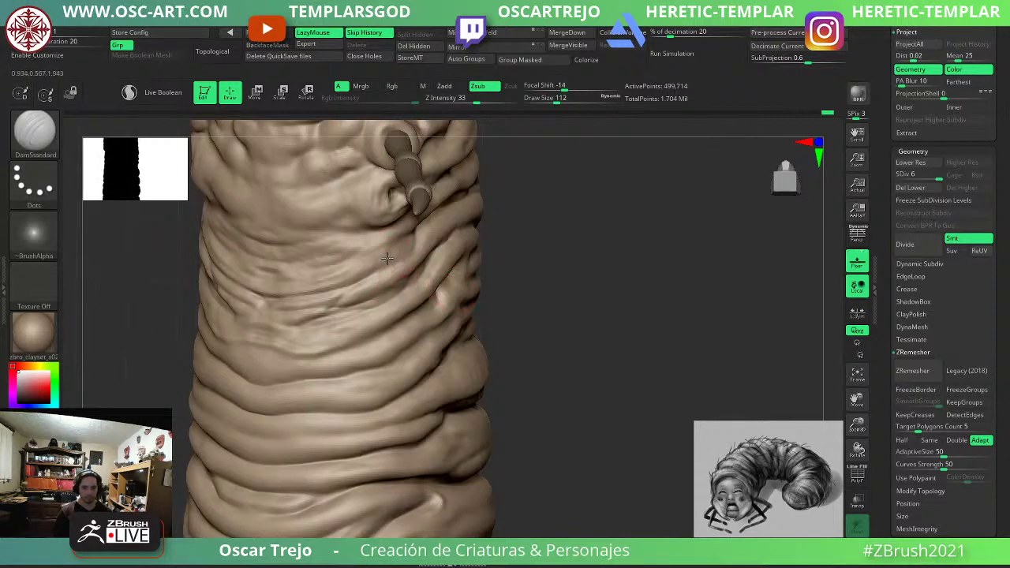
{"action": "mouse_move", "coordinate": [388, 259]}
{"action": "left_mouse_down"}
{"action": "mouse_move", "coordinate": [332, 284]}
{"action": "mouse_move", "coordinate": [400, 250]}
{"action": "mouse_move", "coordinate": [277, 277]}
{"action": "mouse_move", "coordinate": [310, 267]}
{"action": "mouse_move", "coordinate": [262, 317]}
{"action": "mouse_move", "coordinate": [352, 313]}
{"action": "mouse_move", "coordinate": [311, 350]}
{"action": "mouse_move", "coordinate": [392, 333]}
{"action": "mouse_move", "coordinate": [344, 356]}
{"action": "left_mouse_up"}
{"action": "mouse_move", "coordinate": [353, 351]}
{"action": "left_mouse_down", "text": "shift"}
{"action": "mouse_move", "coordinate": [370, 345]}
{"action": "mouse_move", "coordinate": [322, 356]}
{"action": "mouse_move", "coordinate": [358, 347]}
{"action": "left_mouse_up", "text": "shift"}
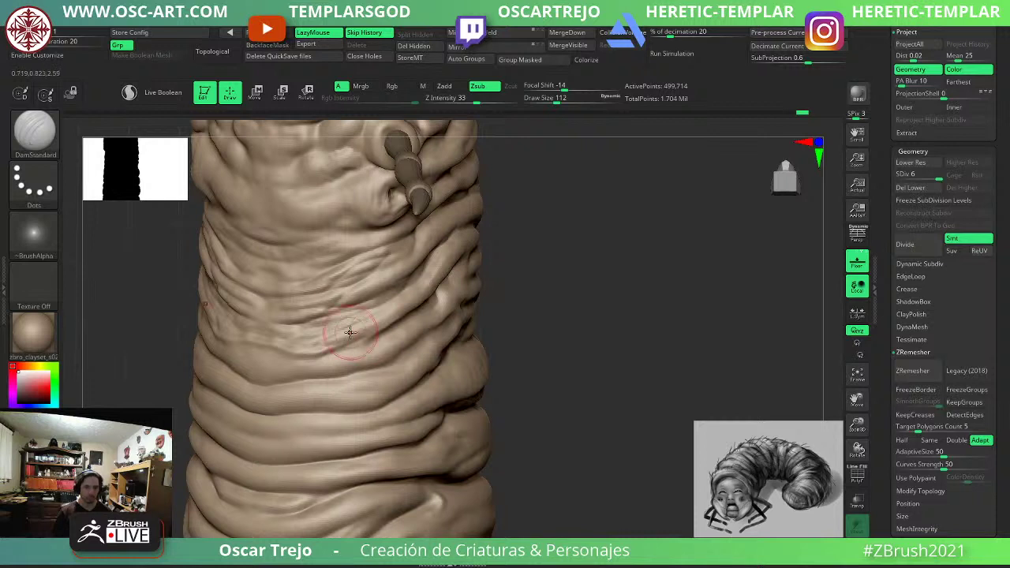
Build up the ridges between the belly wrinkles with the Standard brush at draw size 80 and switch back to DamStandard.
{"action": "key", "text": "b"}
{"action": "key", "text": "s"}
{"action": "key", "text": "t"}
{"action": "key", "text": "bracketleft"}
{"action": "mouse_move", "coordinate": [313, 267]}
{"action": "left_mouse_down"}
{"action": "mouse_move", "coordinate": [380, 246]}
{"action": "mouse_move", "coordinate": [307, 339]}
{"action": "left_mouse_up"}
{"action": "left_click_drag", "start_coordinate": [354, 237], "coordinate": [272, 265]}
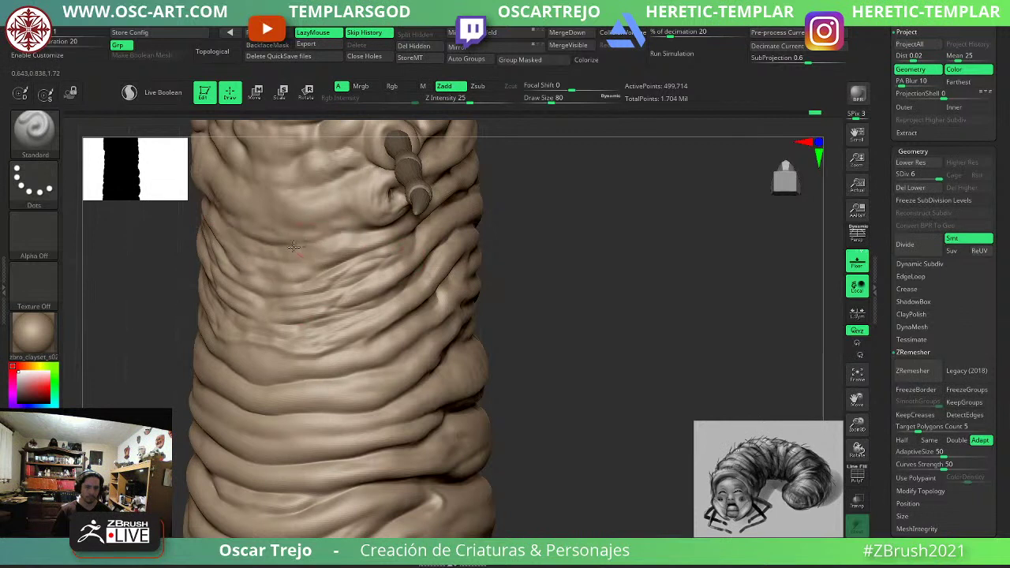
{"action": "key", "text": "b"}
{"action": "key", "text": "d"}
{"action": "key", "text": "s"}
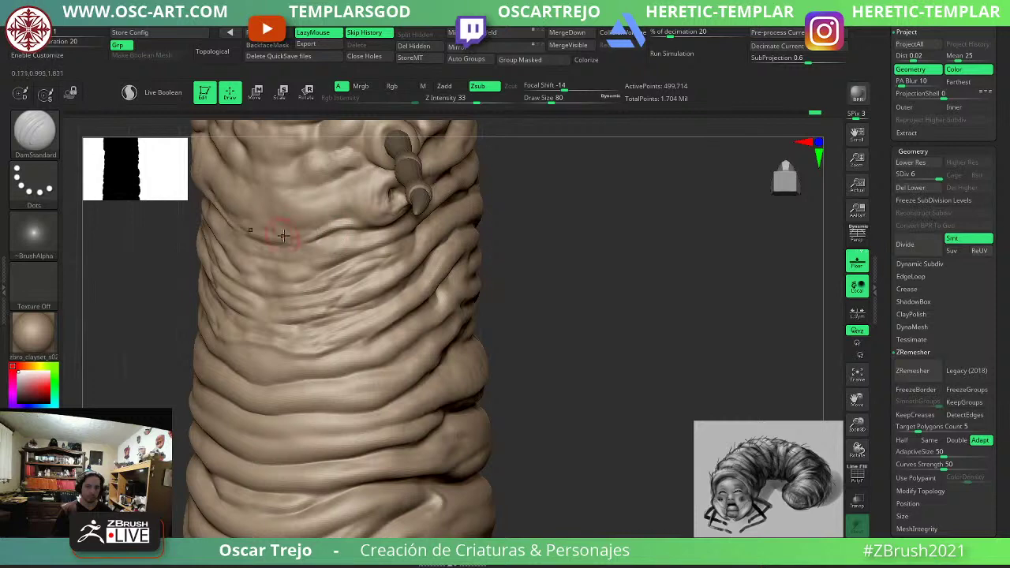
Build up a diagonal fold on the body's side behind the leg with ClayBuildup at draw size 77 and smooth it.
{"action": "mouse_move", "coordinate": [584, 289]}
{"action": "left_mouse_down"}
{"action": "mouse_move", "coordinate": [532, 316]}
{"action": "mouse_move", "coordinate": [562, 288]}
{"action": "left_mouse_up"}
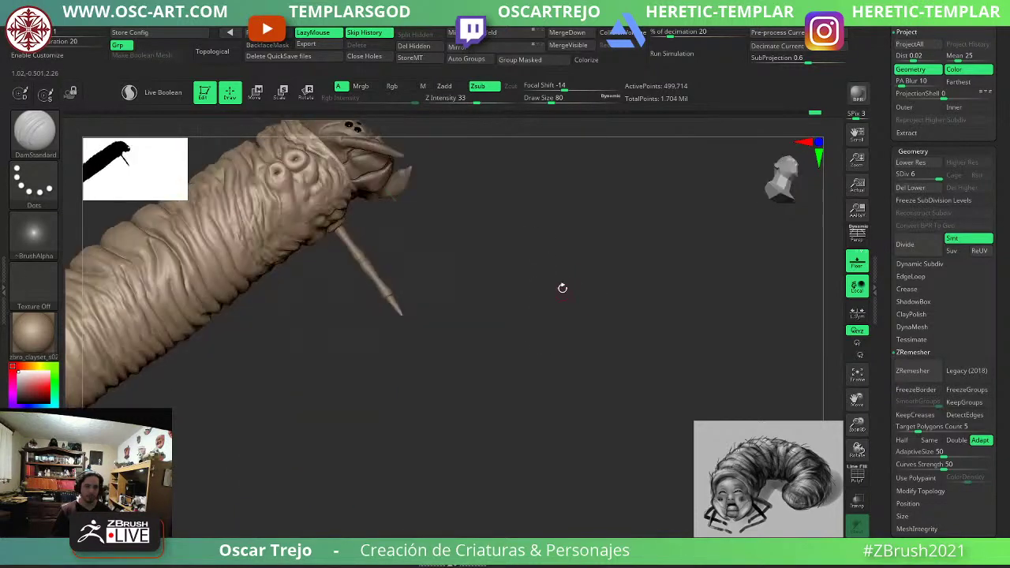
{"action": "mouse_move", "coordinate": [534, 257]}
{"action": "left_mouse_down", "text": "alt"}
{"action": "mouse_move", "coordinate": [555, 305]}
{"action": "mouse_move", "coordinate": [553, 347]}
{"action": "left_mouse_up", "text": "alt"}
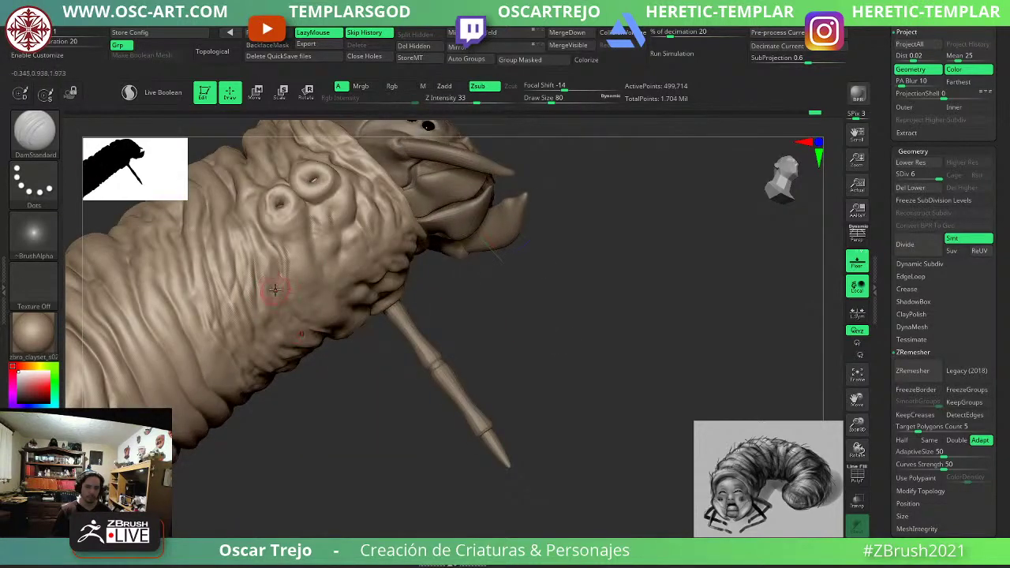
{"action": "left_click_drag", "start_coordinate": [331, 411], "coordinate": [308, 383]}
{"action": "key", "text": "b"}
{"action": "key", "text": "c"}
{"action": "key", "text": "l"}
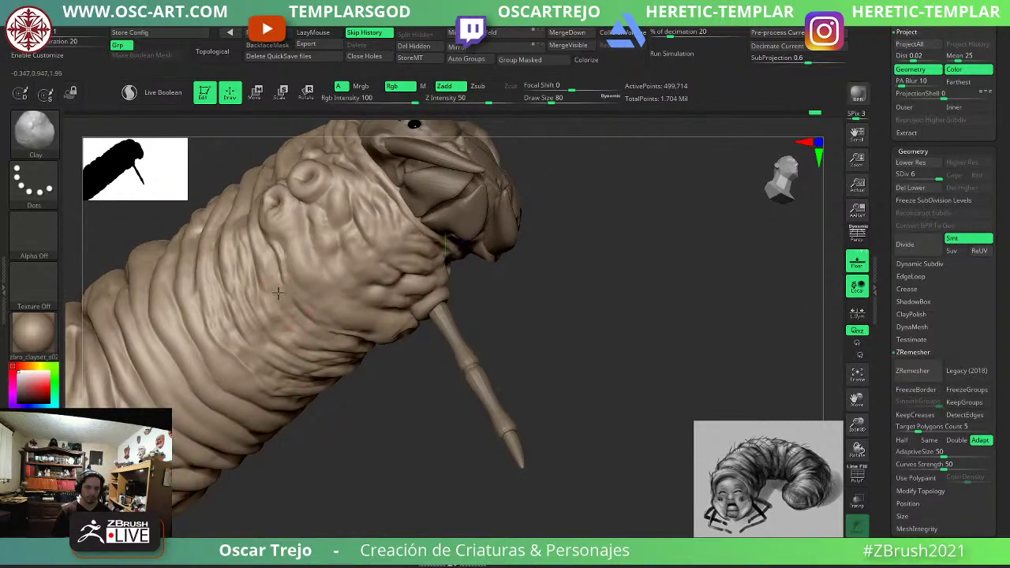
{"action": "key", "text": "b"}
{"action": "key", "text": "c"}
{"action": "key", "text": "b"}
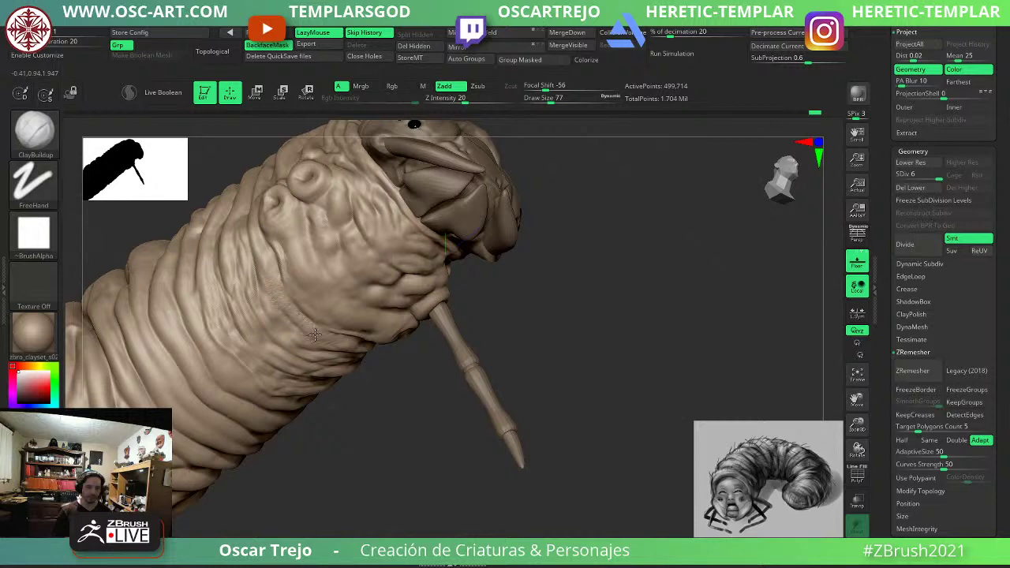
{"action": "key", "text": "shift"}
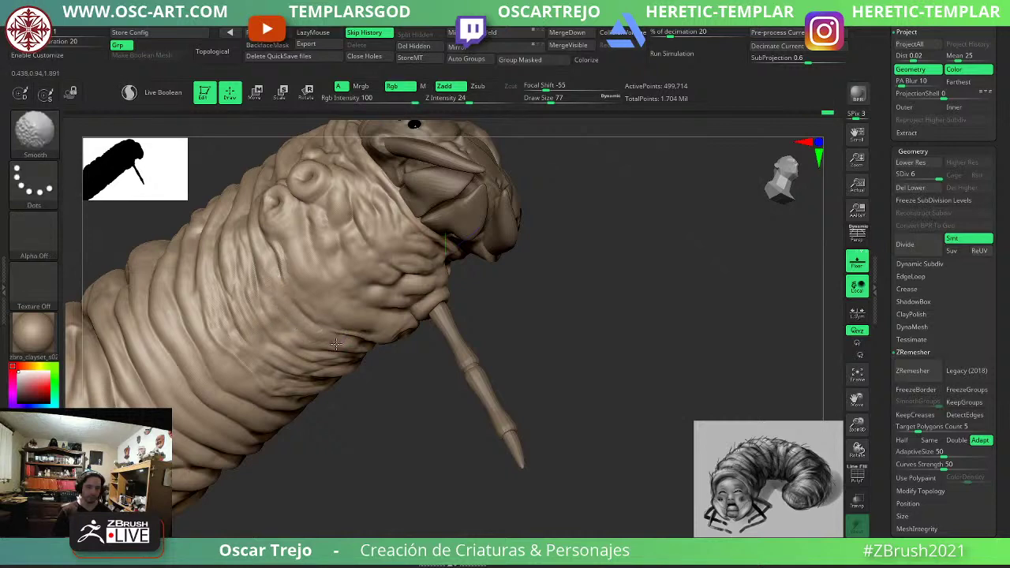
{"action": "mouse_move", "coordinate": [363, 442]}
{"action": "left_mouse_down"}
{"action": "mouse_move", "coordinate": [595, 387]}
{"action": "mouse_move", "coordinate": [567, 401]}
{"action": "left_mouse_up"}
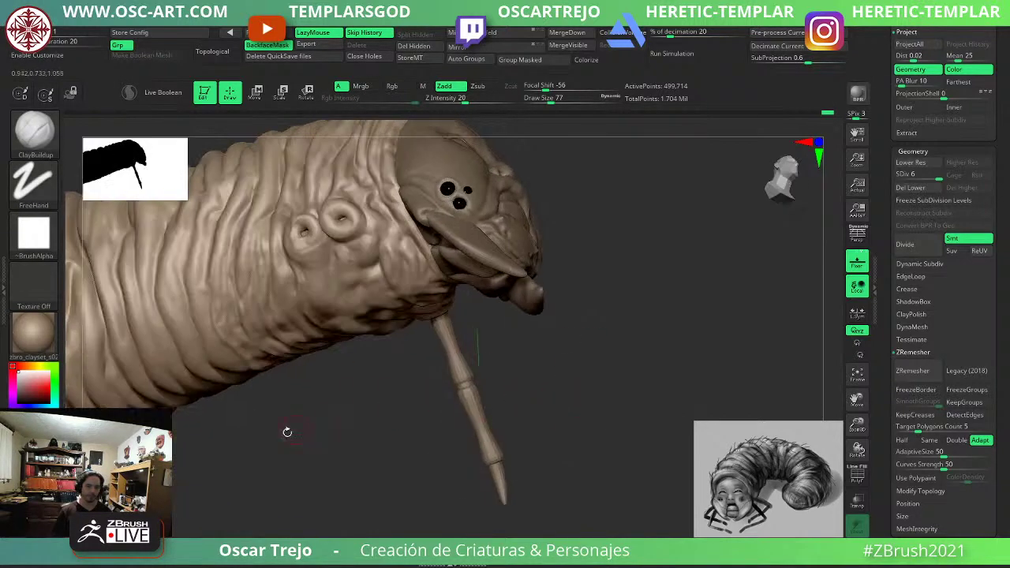
Build up diagonal folds across the upper belly with ClayBuildup at draw size 104 and smooth them into the surrounding skin.
{"action": "mouse_move", "coordinate": [287, 432]}
{"action": "left_mouse_down"}
{"action": "mouse_move", "coordinate": [323, 460]}
{"action": "mouse_move", "coordinate": [237, 505]}
{"action": "mouse_move", "coordinate": [197, 418]}
{"action": "mouse_move", "coordinate": [237, 336]}
{"action": "mouse_move", "coordinate": [371, 342]}
{"action": "mouse_move", "coordinate": [228, 399]}
{"action": "mouse_move", "coordinate": [236, 450]}
{"action": "left_mouse_up"}
{"action": "key", "text": "s"}
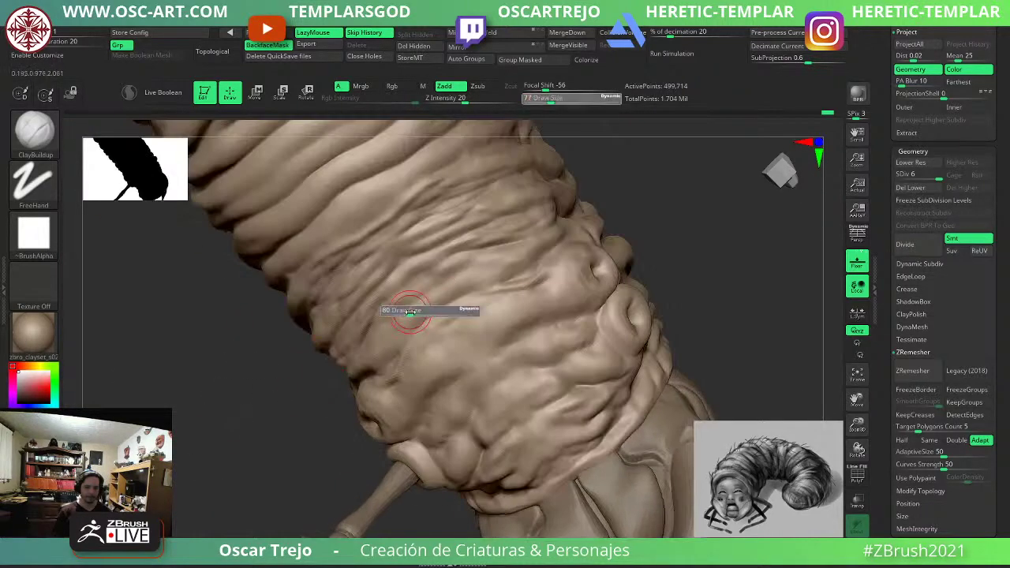
{"action": "left_click_drag", "start_coordinate": [410, 312], "coordinate": [415, 313]}
{"action": "left_click_drag", "start_coordinate": [506, 265], "coordinate": [382, 349]}
{"action": "mouse_move", "coordinate": [493, 265]}
{"action": "left_mouse_down"}
{"action": "mouse_move", "coordinate": [395, 304]}
{"action": "mouse_move", "coordinate": [402, 311]}
{"action": "left_mouse_up"}
{"action": "left_click_drag", "start_coordinate": [465, 274], "coordinate": [411, 310], "text": "shift"}
{"action": "left_click_drag", "start_coordinate": [371, 346], "coordinate": [424, 251], "text": "shift"}
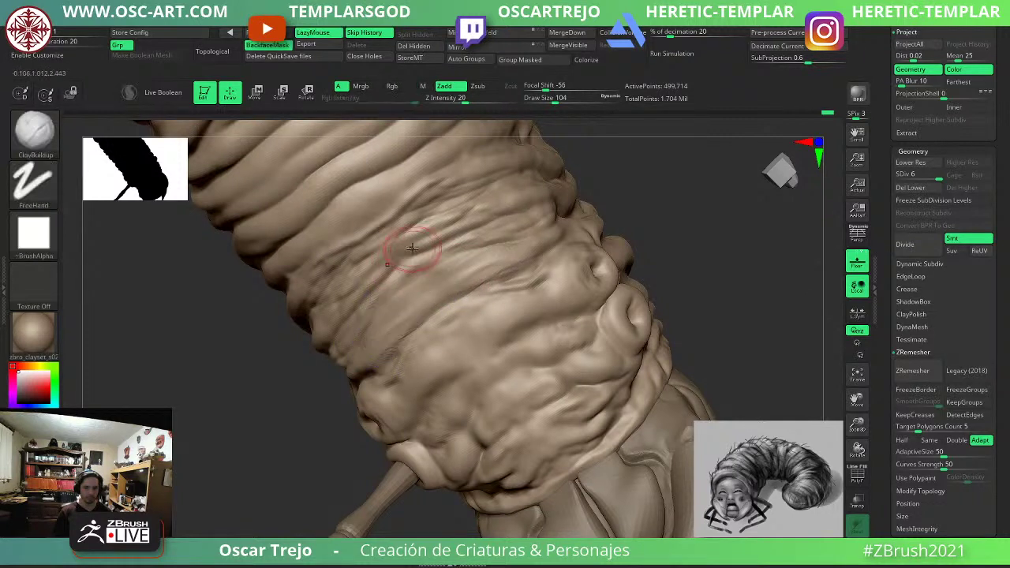
{"action": "mouse_move", "coordinate": [467, 221]}
{"action": "left_mouse_down"}
{"action": "mouse_move", "coordinate": [329, 324]}
{"action": "mouse_move", "coordinate": [371, 265]}
{"action": "mouse_move", "coordinate": [358, 292]}
{"action": "left_mouse_up"}
{"action": "key", "text": "shift"}
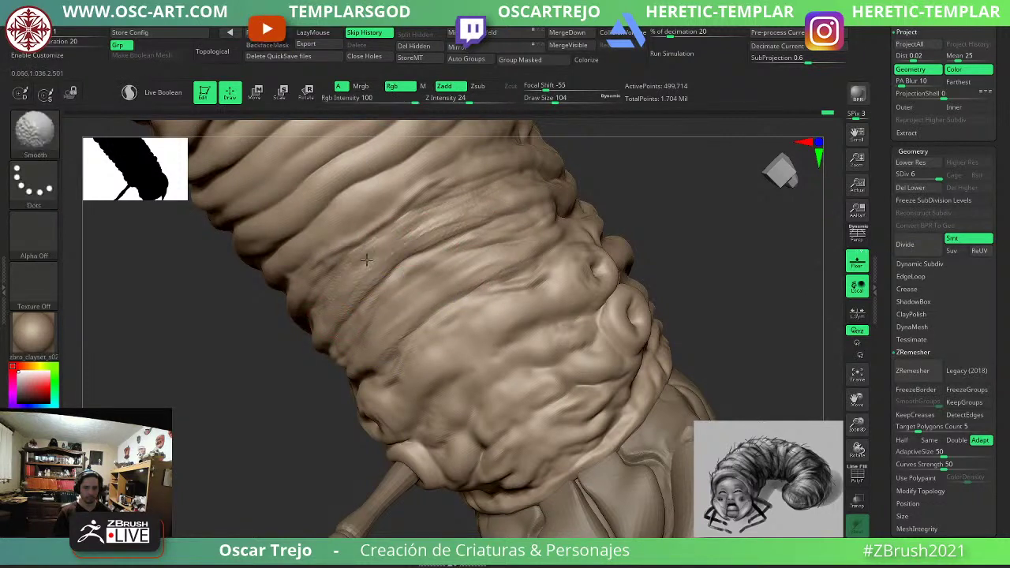
{"action": "mouse_move", "coordinate": [278, 338]}
{"action": "left_mouse_down"}
{"action": "mouse_move", "coordinate": [232, 405]}
{"action": "mouse_move", "coordinate": [245, 406]}
{"action": "left_mouse_up"}
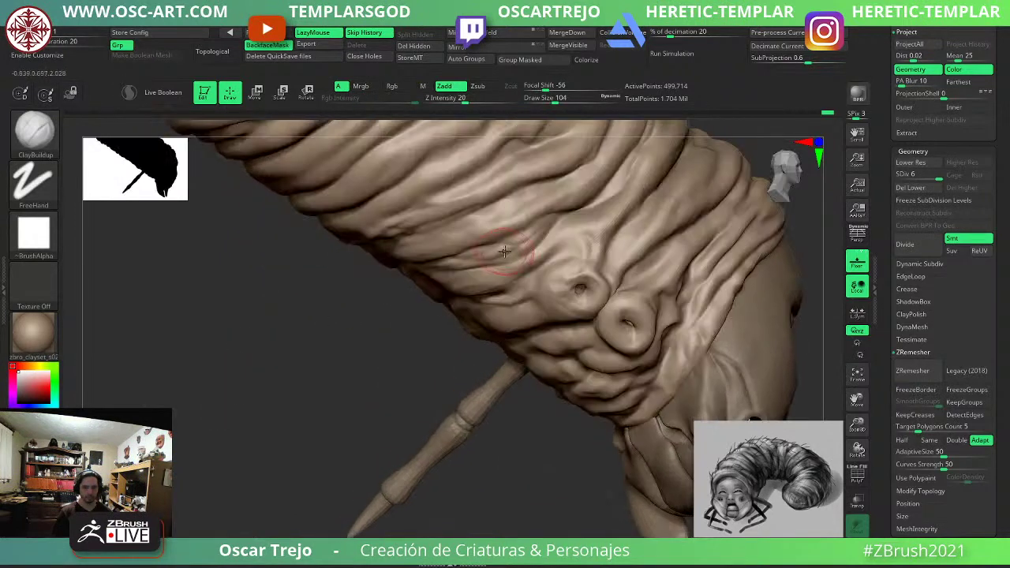
{"action": "key", "text": "shift"}
Build up a fold around the tail's rounded end with ClayBuildup at draw size 172.
{"action": "mouse_move", "coordinate": [374, 354]}
{"action": "left_mouse_down", "text": "alt"}
{"action": "mouse_move", "coordinate": [288, 338]}
{"action": "mouse_move", "coordinate": [331, 355]}
{"action": "mouse_move", "coordinate": [355, 346]}
{"action": "mouse_move", "coordinate": [316, 367]}
{"action": "mouse_move", "coordinate": [323, 359]}
{"action": "left_mouse_up", "text": "alt"}
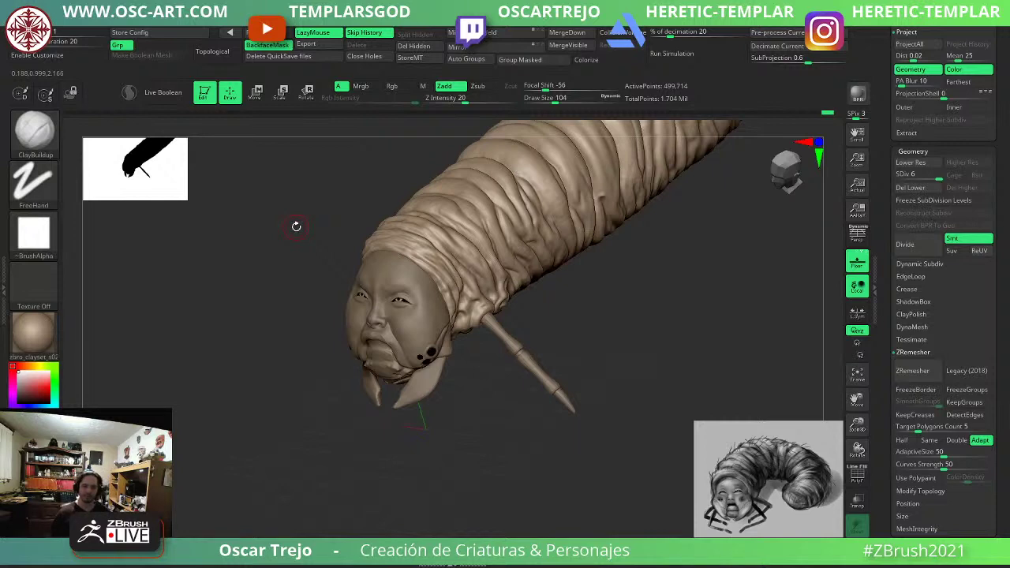
{"action": "left_click_drag", "start_coordinate": [577, 385], "coordinate": [648, 374]}
{"action": "left_click_drag", "start_coordinate": [647, 374], "coordinate": [498, 441], "text": "alt"}
{"action": "mouse_move", "coordinate": [613, 357]}
{"action": "left_mouse_down", "text": "alt"}
{"action": "mouse_move", "coordinate": [522, 443]}
{"action": "mouse_move", "coordinate": [602, 397]}
{"action": "mouse_move", "coordinate": [538, 444]}
{"action": "mouse_move", "coordinate": [606, 376]}
{"action": "left_mouse_up", "text": "alt"}
{"action": "left_click_drag", "start_coordinate": [568, 340], "coordinate": [536, 382], "text": "alt"}
{"action": "left_click_drag", "start_coordinate": [545, 386], "coordinate": [541, 356]}
{"action": "key", "text": "s"}
{"action": "left_click", "coordinate": [450, 456]}
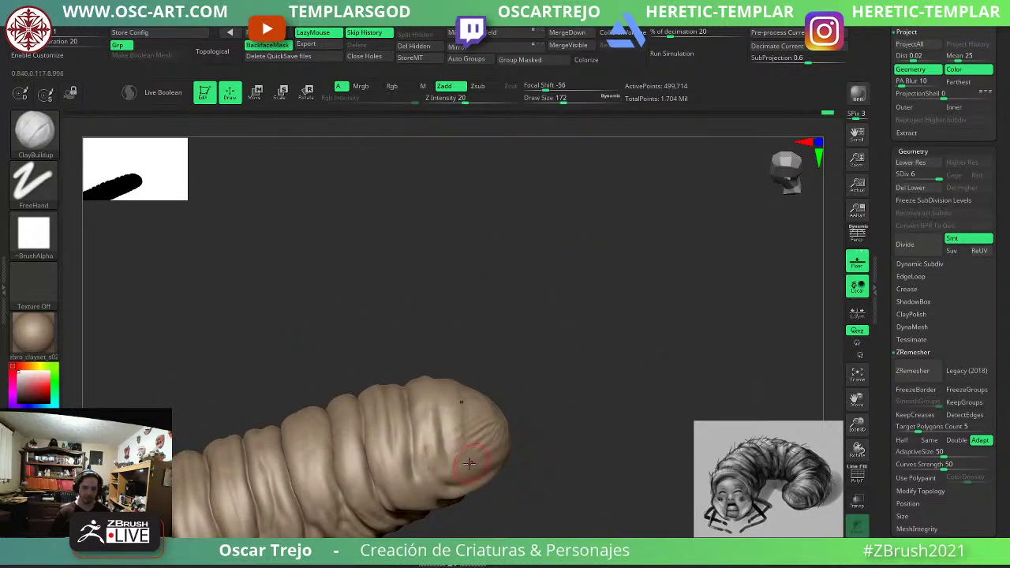
Soften the tail-end fold at subdivision level 5, return the body to level 6 and smooth it further.
{"action": "key", "text": "shift+d"}
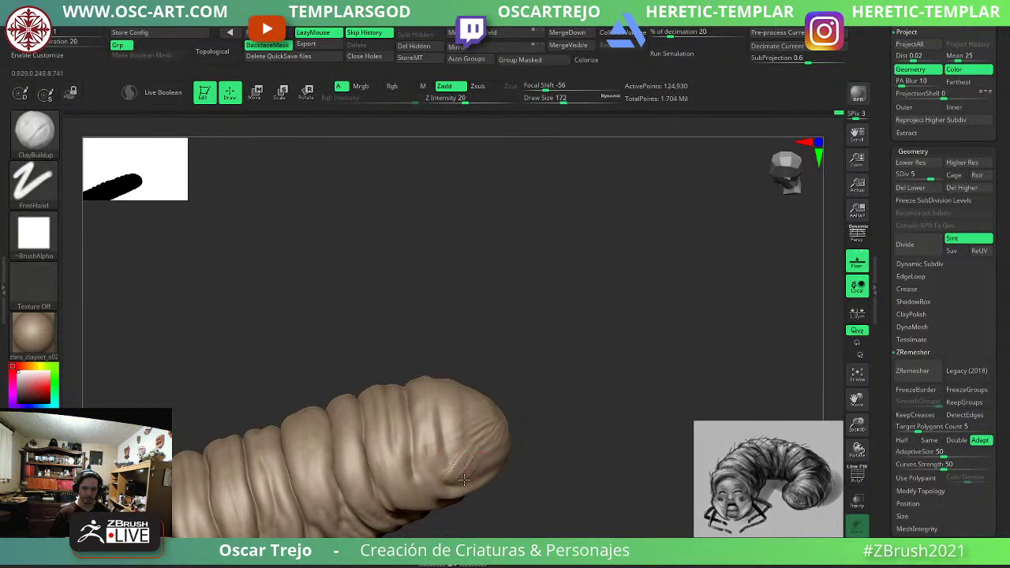
{"action": "key", "text": "shift"}
{"action": "left_click_drag", "start_coordinate": [542, 466], "coordinate": [582, 388], "text": "alt"}
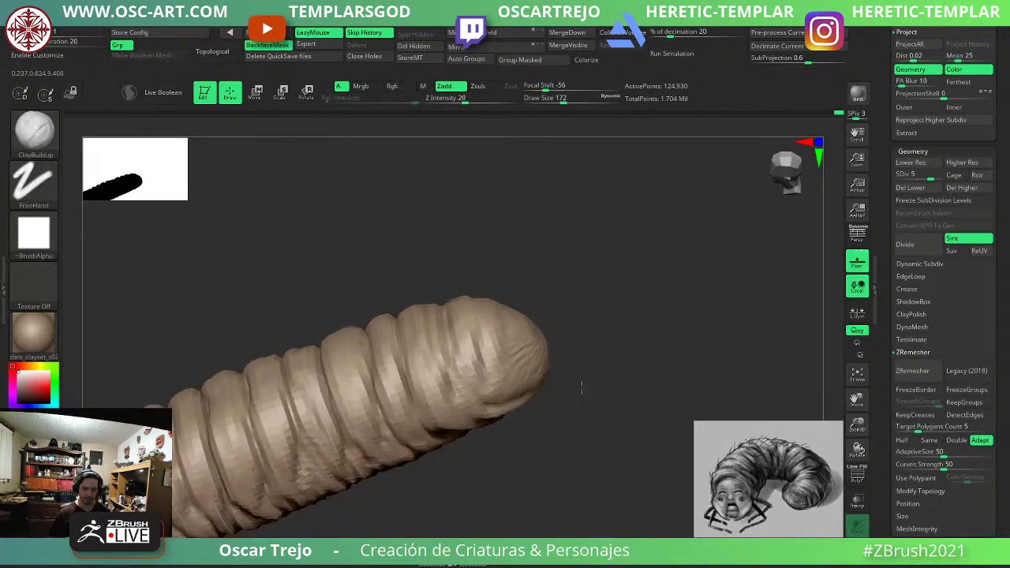
{"action": "key", "text": "d"}
{"action": "right_click_drag", "start_coordinate": [504, 396], "coordinate": [500, 406], "text": "ctrl"}
{"action": "left_click_drag", "start_coordinate": [493, 406], "coordinate": [467, 386], "text": "shift"}
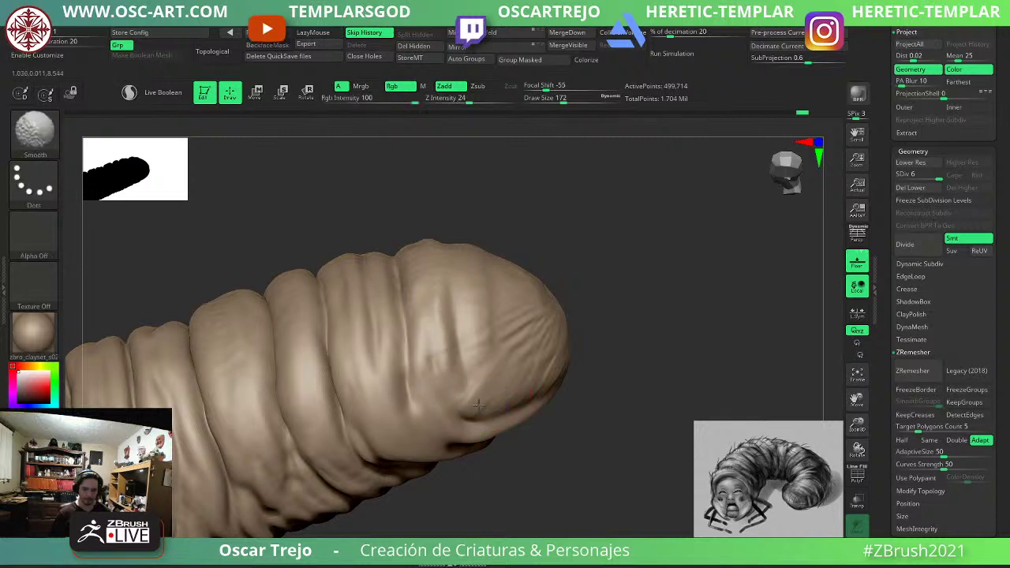
Carve creases into the last tail segment with DamStandard, reducing the draw size to 116, and smooth them.
{"action": "key", "text": "b"}
{"action": "key", "text": "d"}
{"action": "key", "text": "s"}
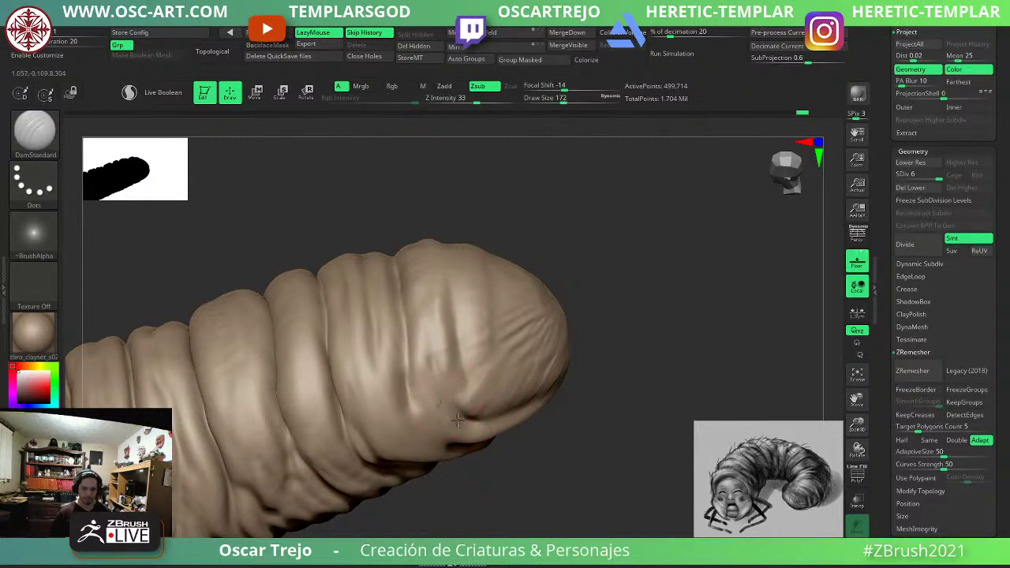
{"action": "key", "text": "shift"}
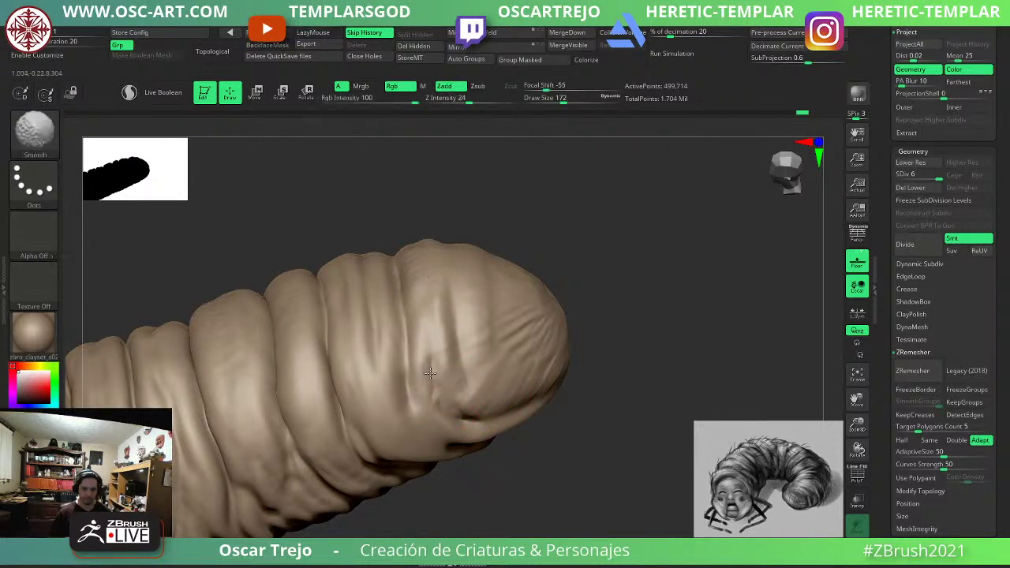
{"action": "left_click_drag", "start_coordinate": [420, 386], "coordinate": [429, 419]}
{"action": "key", "text": "s"}
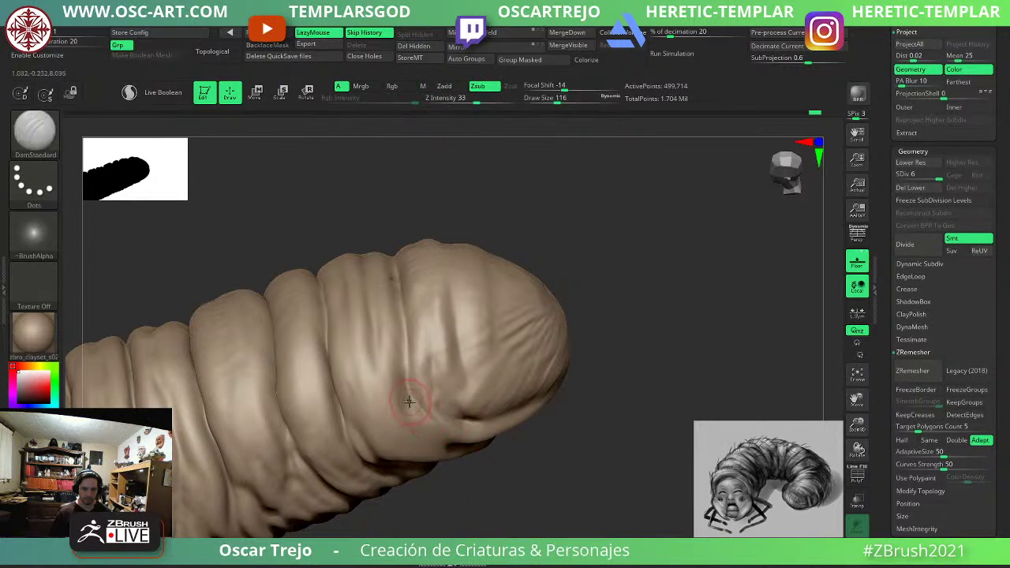
{"action": "key", "text": "shift"}
Swell the ridges between the tail creases with the Standard brush at draw sizes 68 and 101 and smooth them.
{"action": "key", "text": "b"}
{"action": "key", "text": "s"}
{"action": "key", "text": "t"}
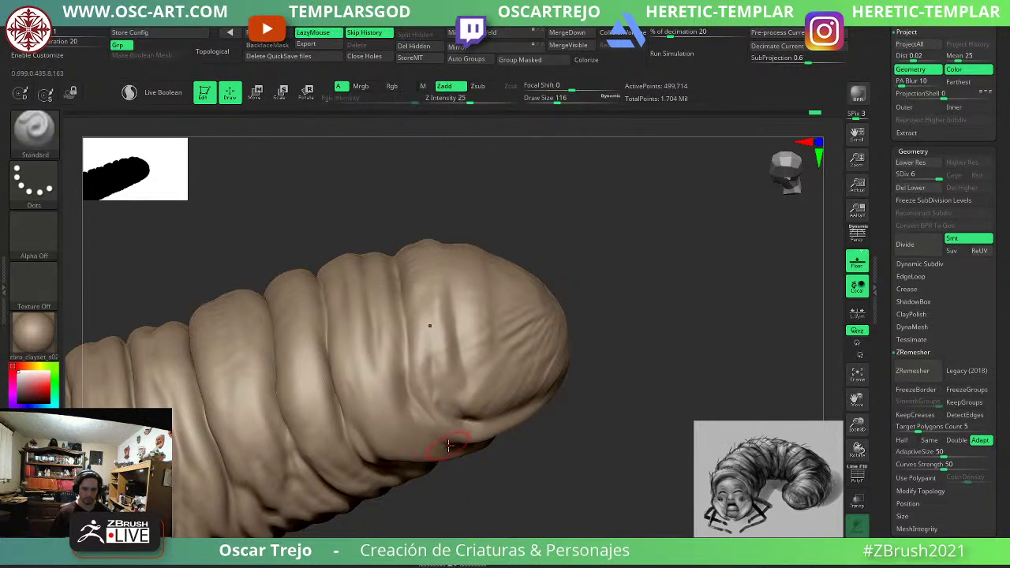
{"action": "key", "text": "shift"}
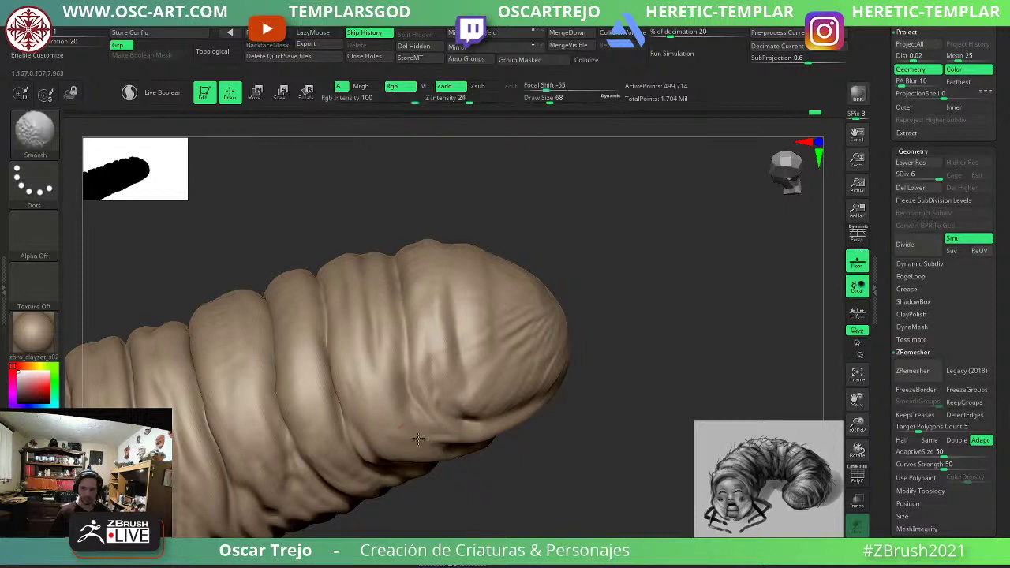
{"action": "left_click_drag", "start_coordinate": [455, 484], "coordinate": [528, 433], "text": "alt"}
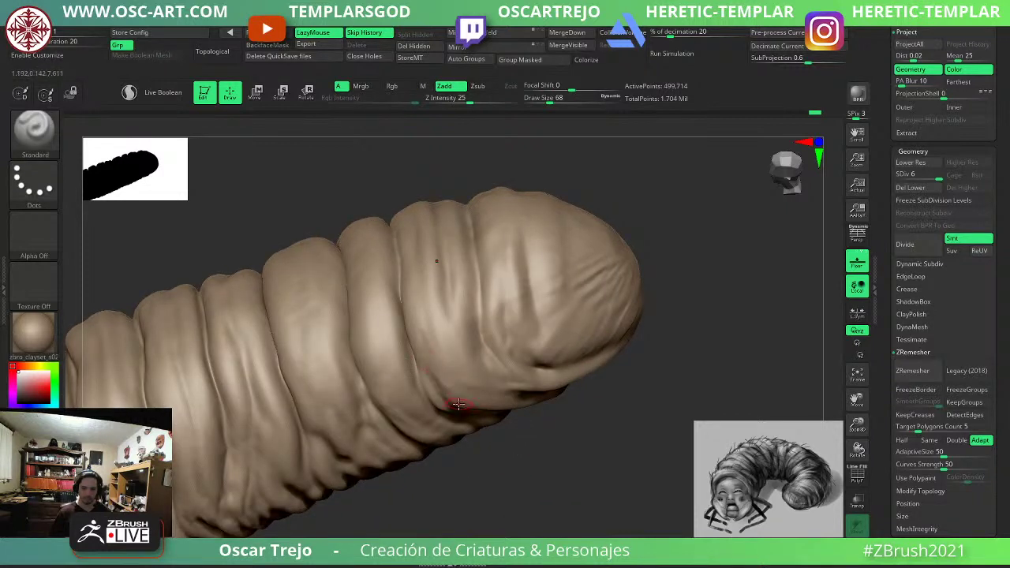
{"action": "key", "text": "ctrl"}
{"action": "key", "text": "bracketright"}
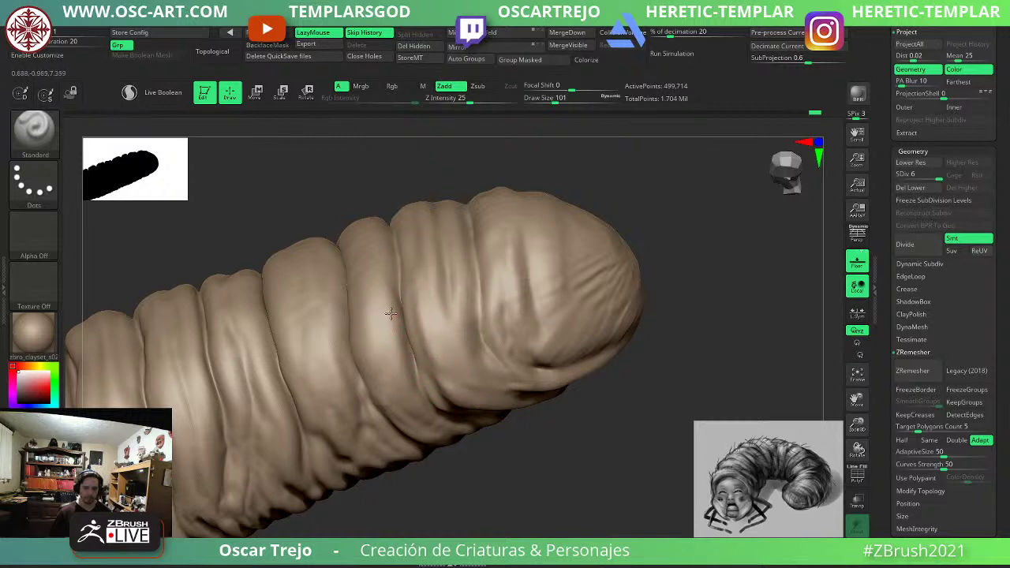
{"action": "key", "text": "shift"}
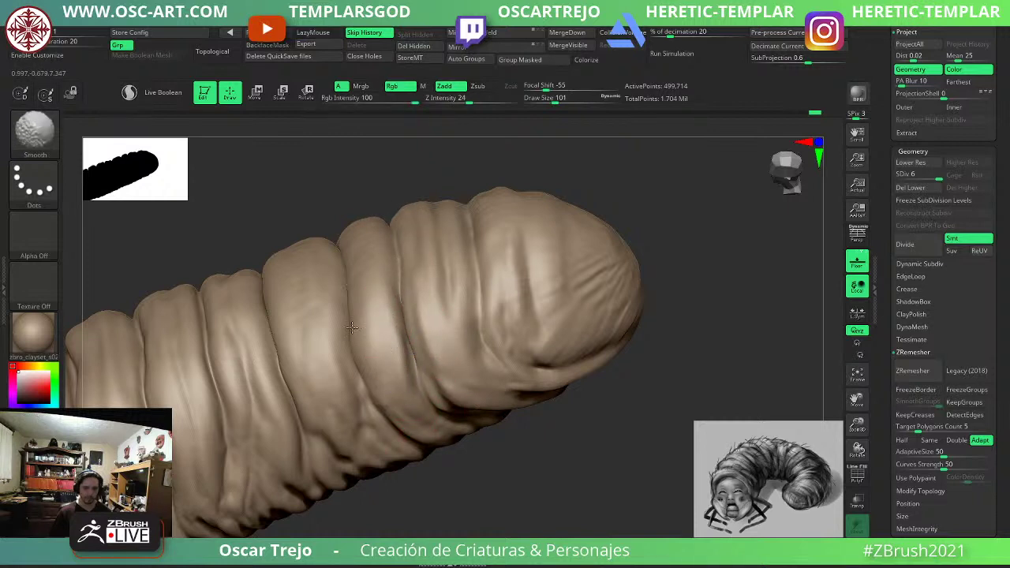
Adjust the tail segments' folds with the Move brush and enlarge its draw size to 1000.
{"action": "key", "text": "b"}
{"action": "key", "text": "m"}
{"action": "key", "text": "v"}
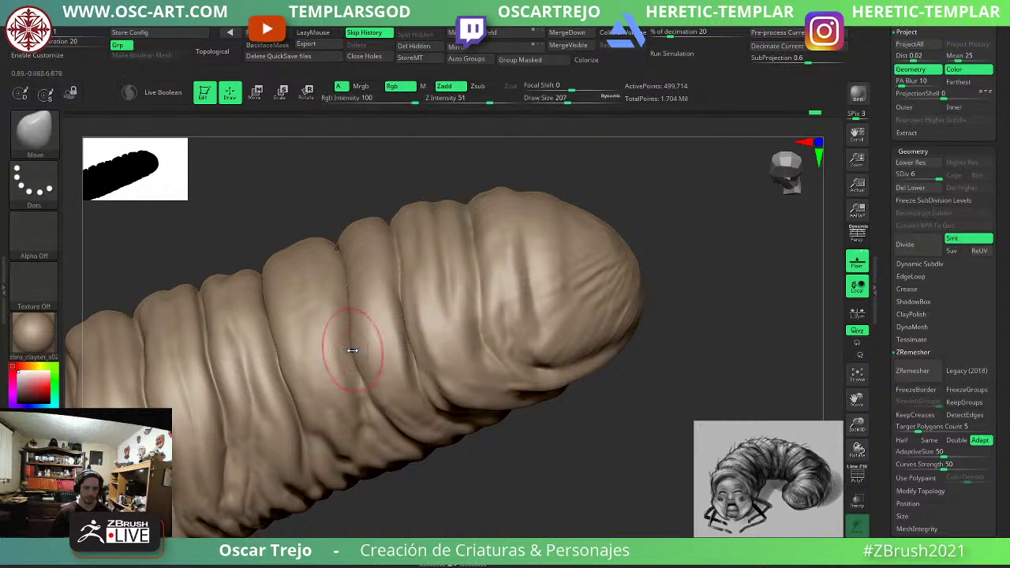
{"action": "mouse_move", "coordinate": [427, 481]}
{"action": "left_mouse_down", "text": "alt"}
{"action": "mouse_move", "coordinate": [340, 447]}
{"action": "mouse_move", "coordinate": [388, 492]}
{"action": "mouse_move", "coordinate": [403, 494]}
{"action": "mouse_move", "coordinate": [330, 454]}
{"action": "left_mouse_up", "text": "alt"}
{"action": "key", "text": "s"}
{"action": "left_click_drag", "start_coordinate": [347, 336], "coordinate": [414, 322]}
{"action": "key", "text": "s"}
{"action": "mouse_move", "coordinate": [485, 209]}
{"action": "left_mouse_down", "text": "alt"}
{"action": "mouse_move", "coordinate": [498, 233]}
{"action": "mouse_move", "coordinate": [469, 272]}
{"action": "mouse_move", "coordinate": [479, 238]}
{"action": "mouse_move", "coordinate": [501, 218]}
{"action": "left_mouse_up", "text": "alt"}
{"action": "left_click_drag", "start_coordinate": [516, 278], "coordinate": [521, 312], "text": "alt"}
{"action": "left_click_drag", "start_coordinate": [525, 264], "coordinate": [510, 266]}
{"action": "left_click_drag", "start_coordinate": [511, 266], "coordinate": [531, 271], "text": "alt"}
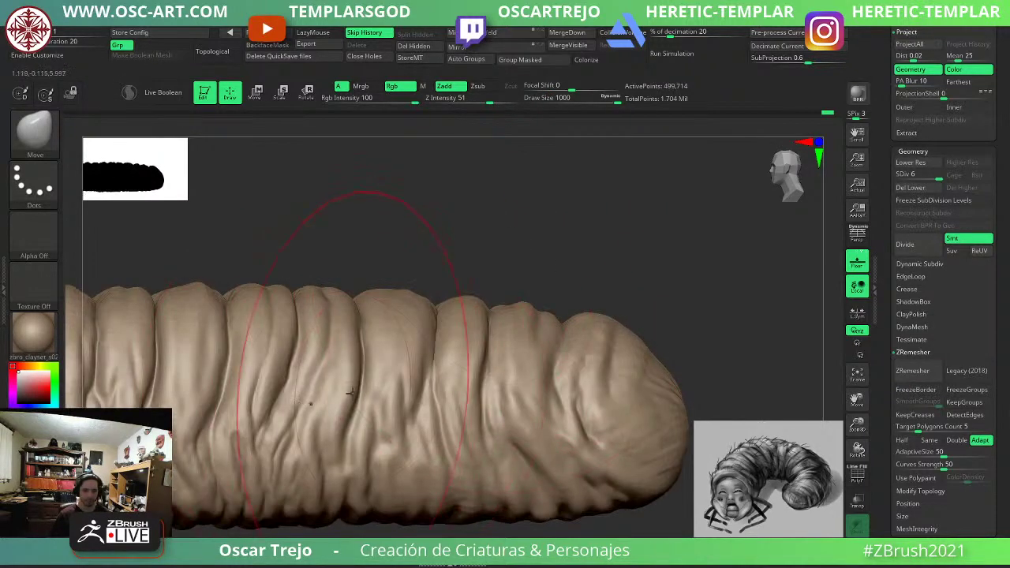
Switch to DamStandard at draw size 68, try a crease on the tail's side and undo it.
{"action": "key", "text": "b"}
{"action": "key", "text": "d"}
{"action": "key", "text": "s"}
{"action": "key", "text": "s"}
{"action": "left_click_drag", "start_coordinate": [386, 413], "coordinate": [354, 420]}
{"action": "key", "text": "s"}
{"action": "left_click", "coordinate": [366, 409]}
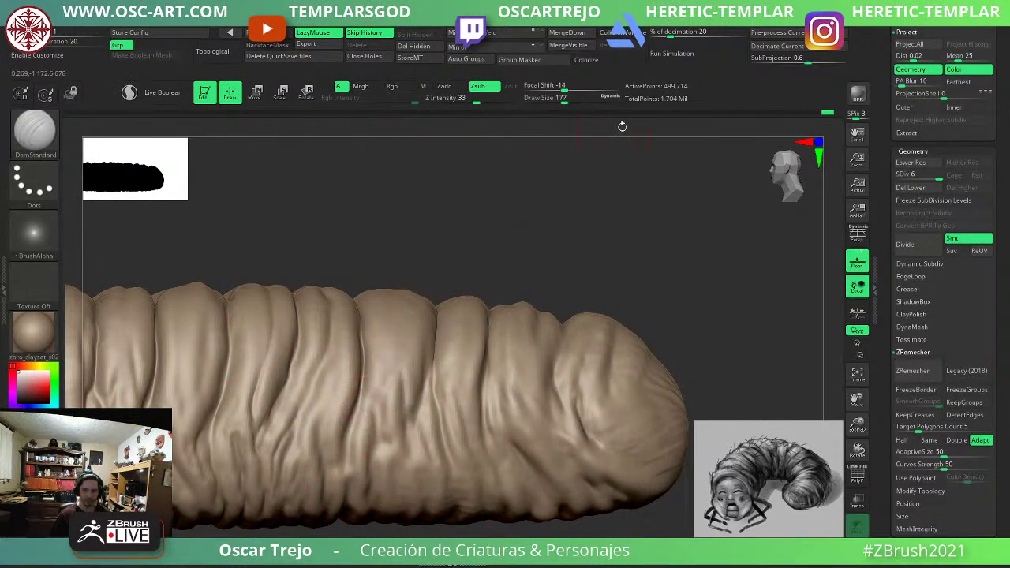
{"action": "left_click", "coordinate": [610, 100]}
{"action": "double_click", "coordinate": [610, 100]}
{"action": "key", "text": "s"}
{"action": "left_click_drag", "start_coordinate": [551, 253], "coordinate": [490, 256]}
{"action": "key", "text": "s"}
{"action": "mouse_move", "coordinate": [431, 368]}
{"action": "left_mouse_down"}
{"action": "mouse_move", "coordinate": [450, 413]}
{"action": "mouse_move", "coordinate": [451, 401]}
{"action": "left_mouse_up"}
{"action": "key", "text": "ctrl+z"}
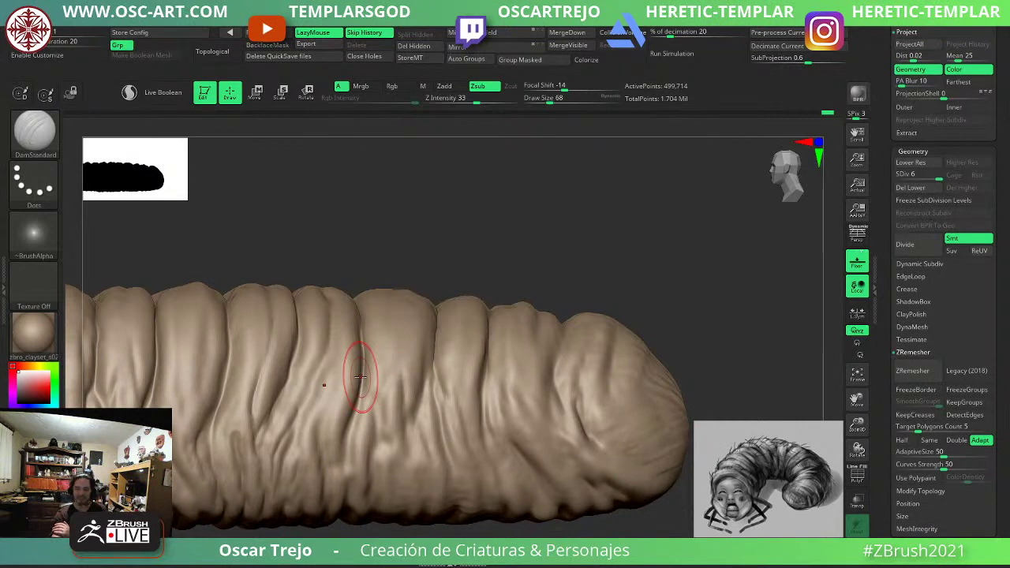
Smooth the grooves and ridges between the large back folds, raising the draw size from 68 to 101.
{"action": "mouse_move", "coordinate": [390, 248]}
{"action": "left_mouse_down"}
{"action": "mouse_move", "coordinate": [453, 252]}
{"action": "mouse_move", "coordinate": [234, 460]}
{"action": "mouse_move", "coordinate": [210, 419]}
{"action": "mouse_move", "coordinate": [248, 429]}
{"action": "left_mouse_up"}
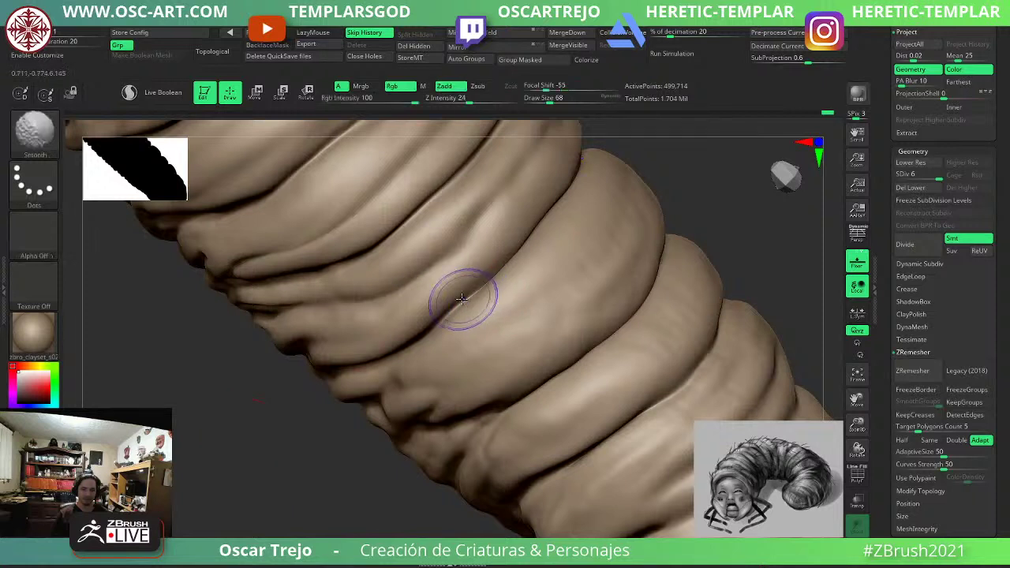
{"action": "left_click_drag", "start_coordinate": [462, 299], "coordinate": [502, 275], "text": "shift"}
{"action": "left_click_drag", "start_coordinate": [531, 225], "coordinate": [491, 269], "text": "shift"}
{"action": "left_click_drag", "start_coordinate": [504, 191], "coordinate": [459, 241], "text": "shift"}
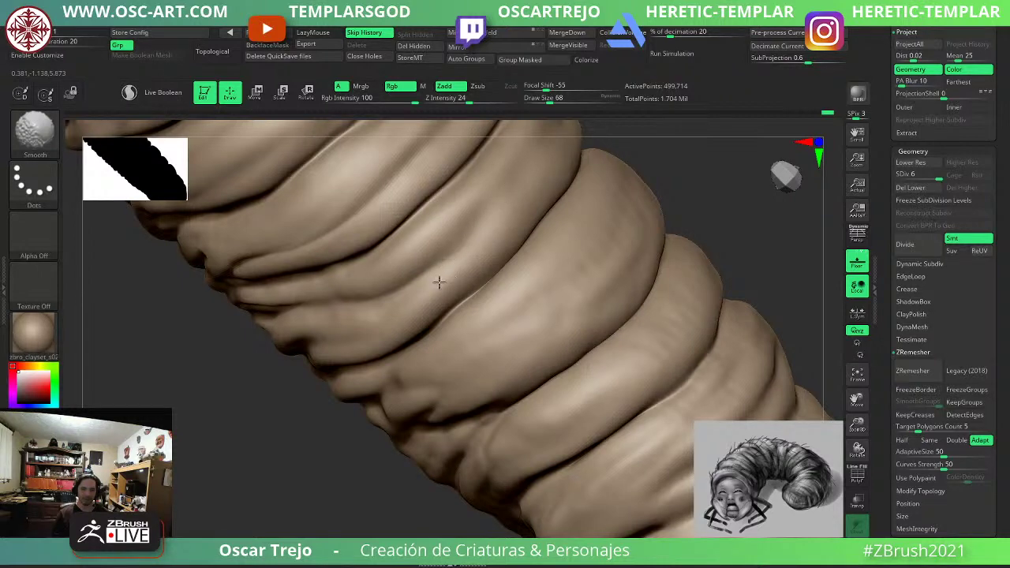
{"action": "left_click_drag", "start_coordinate": [439, 283], "coordinate": [421, 299], "text": "shift"}
{"action": "key", "text": "]"}
{"action": "left_click_drag", "start_coordinate": [640, 335], "coordinate": [633, 373], "text": "shift"}
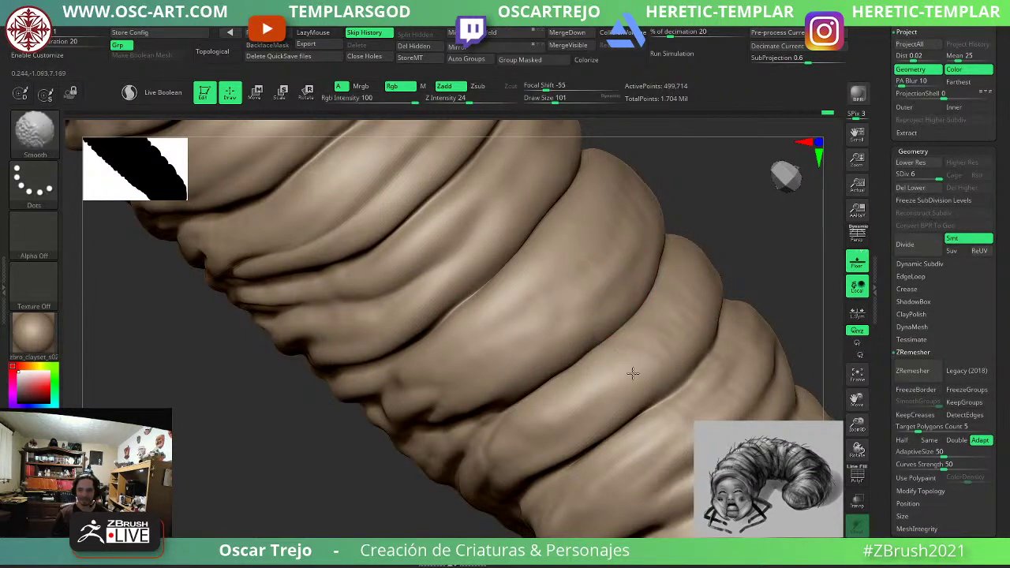
{"action": "left_click_drag", "start_coordinate": [744, 277], "coordinate": [730, 320]}
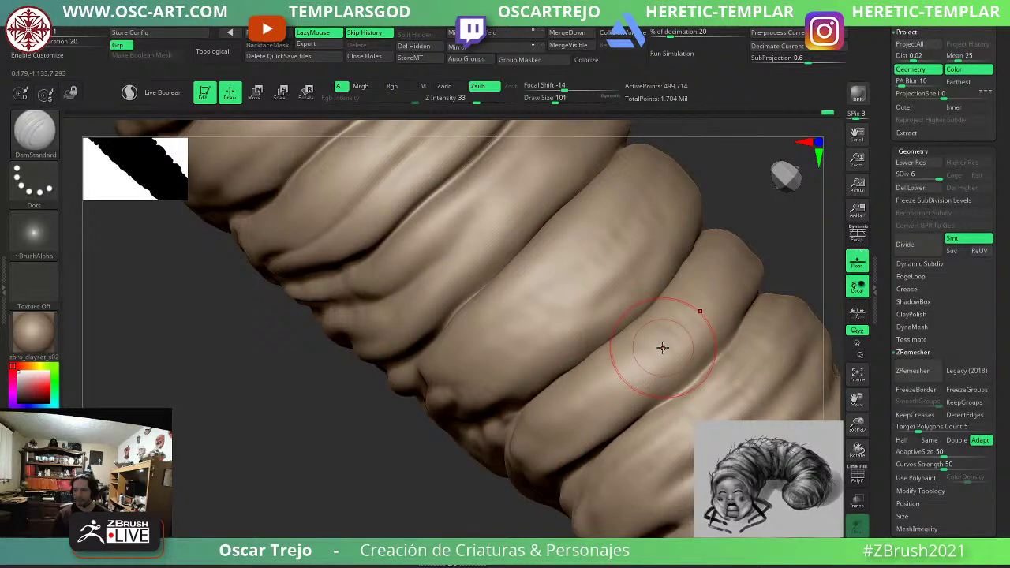
Carve a long crease along a fold on the body's flank with DamStandard at draw size 74 and smooth its edges.
{"action": "left_click_drag", "start_coordinate": [290, 330], "coordinate": [362, 433], "text": "alt"}
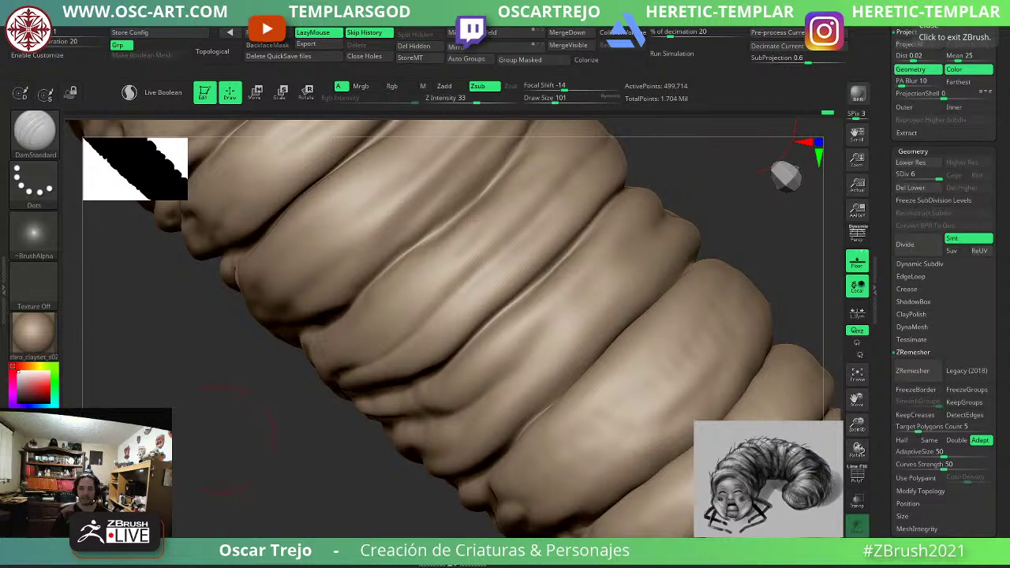
{"action": "right_click_drag", "start_coordinate": [417, 276], "coordinate": [485, 236]}
{"action": "right_click_drag", "start_coordinate": [453, 205], "coordinate": [457, 336], "text": "alt"}
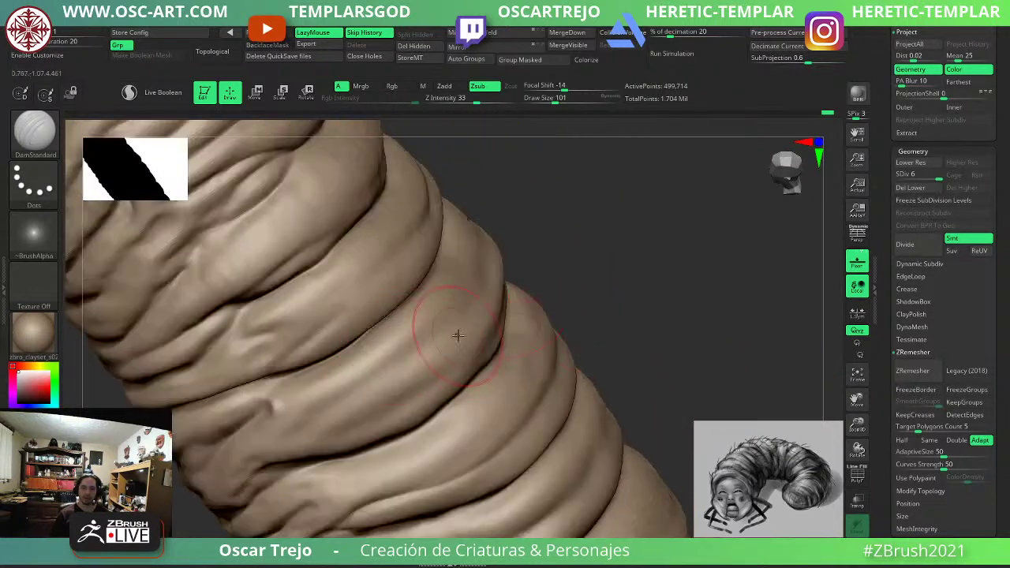
{"action": "mouse_move", "coordinate": [273, 406]}
{"action": "left_mouse_down", "text": "shift"}
{"action": "mouse_move", "coordinate": [267, 420]}
{"action": "mouse_move", "coordinate": [254, 413]}
{"action": "mouse_move", "coordinate": [264, 415]}
{"action": "left_mouse_up", "text": "shift"}
{"action": "key", "text": "s"}
{"action": "mouse_move", "coordinate": [283, 464]}
{"action": "left_mouse_down", "text": "shift"}
{"action": "mouse_move", "coordinate": [361, 431]}
{"action": "mouse_move", "coordinate": [447, 369]}
{"action": "left_mouse_up", "text": "shift"}
{"action": "key", "text": "s"}
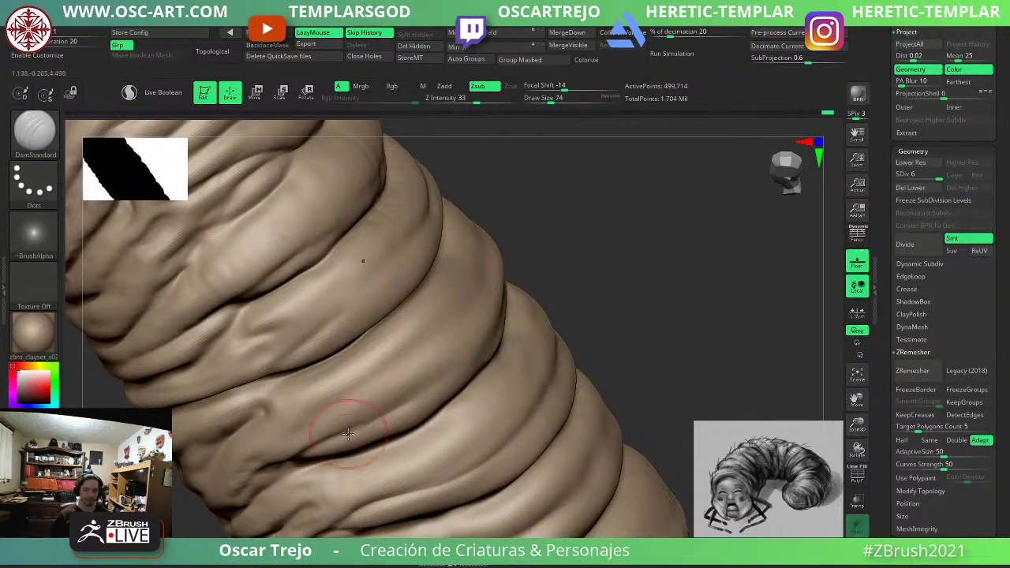
{"action": "left_click_drag", "start_coordinate": [352, 433], "coordinate": [452, 366]}
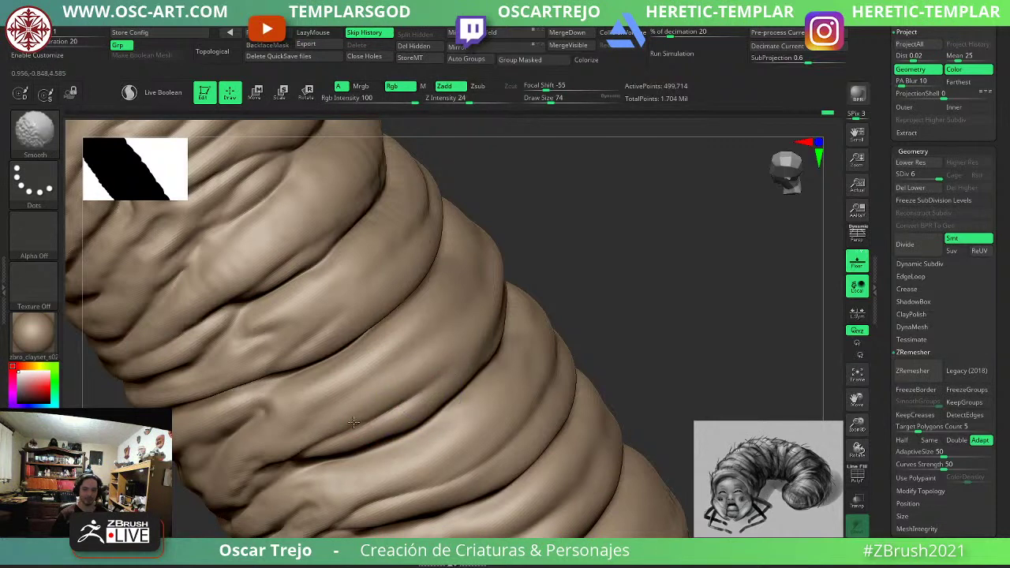
{"action": "left_click_drag", "start_coordinate": [354, 422], "coordinate": [319, 446], "text": "shift"}
Carve short diagonal creases into the neighbouring flank fold and soften them.
{"action": "left_click_drag", "start_coordinate": [570, 334], "coordinate": [541, 284], "text": "alt"}
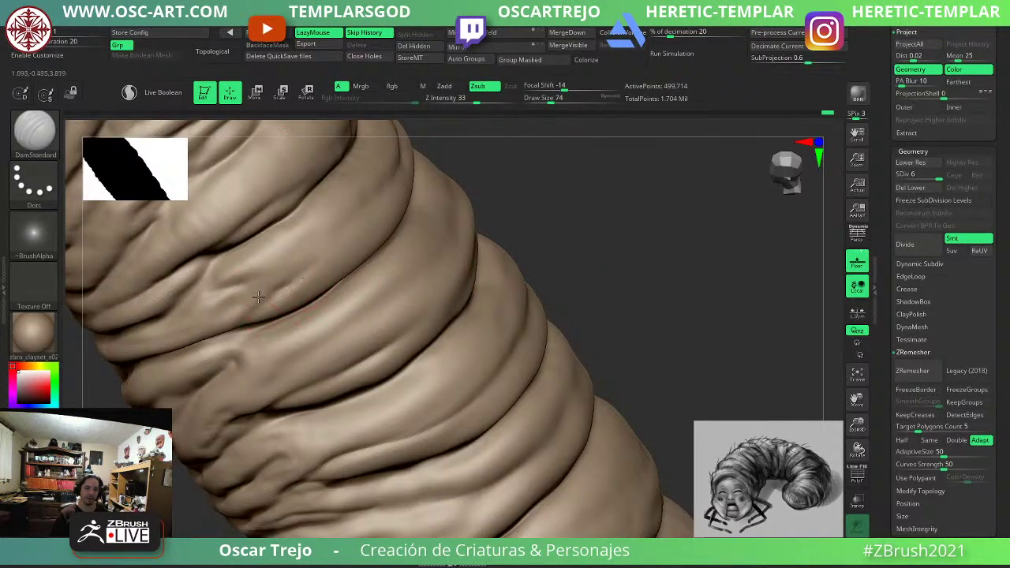
{"action": "left_click_drag", "start_coordinate": [258, 297], "coordinate": [208, 309]}
{"action": "left_click_drag", "start_coordinate": [305, 276], "coordinate": [340, 250]}
{"action": "left_click_drag", "start_coordinate": [277, 288], "coordinate": [331, 248], "text": "shift"}
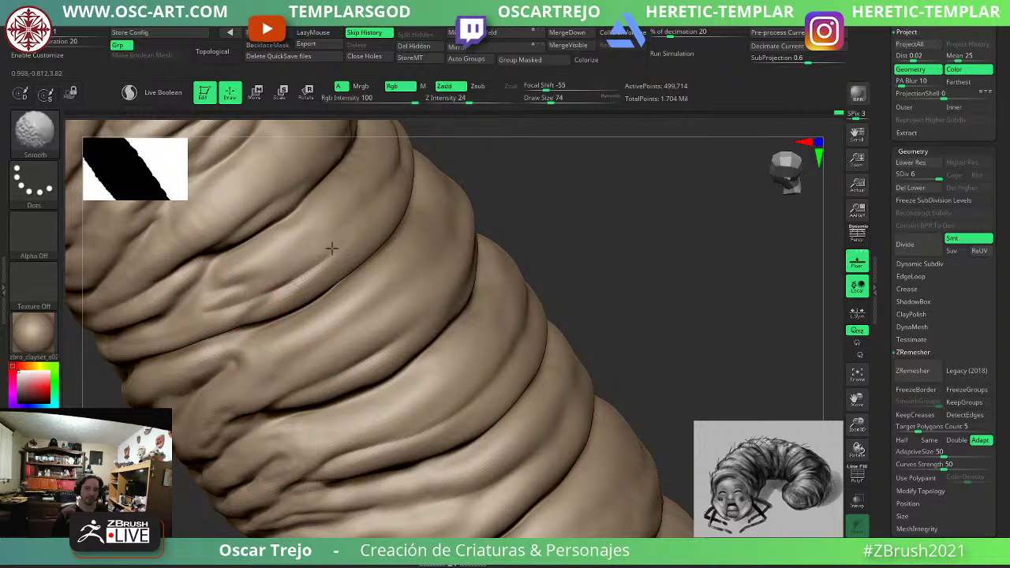
{"action": "left_click_drag", "start_coordinate": [231, 294], "coordinate": [212, 307], "text": "shift"}
Deepen the creases across the thick back folds with DamStandard at draw size 74 and smooth them.
{"action": "mouse_move", "coordinate": [547, 261]}
{"action": "left_mouse_down", "text": "alt"}
{"action": "mouse_move", "coordinate": [489, 256]}
{"action": "mouse_move", "coordinate": [475, 237]}
{"action": "left_mouse_up", "text": "alt"}
{"action": "mouse_move", "coordinate": [289, 347]}
{"action": "left_mouse_down"}
{"action": "mouse_move", "coordinate": [281, 403]}
{"action": "mouse_move", "coordinate": [262, 424]}
{"action": "mouse_move", "coordinate": [270, 409]}
{"action": "left_mouse_up"}
{"action": "left_click_drag", "start_coordinate": [494, 259], "coordinate": [483, 364], "text": "alt"}
{"action": "left_click_drag", "start_coordinate": [505, 256], "coordinate": [534, 325]}
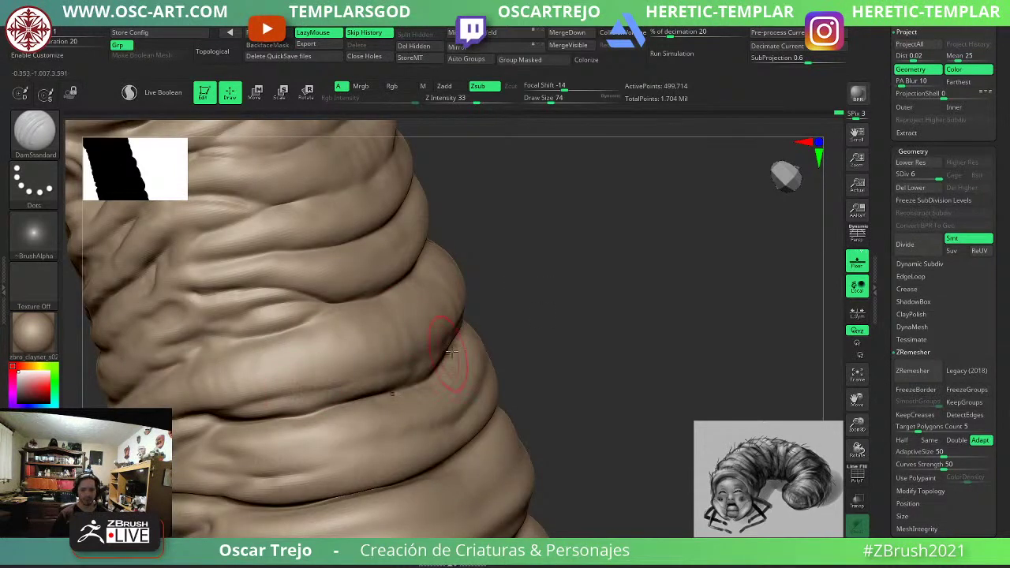
{"action": "right_click_drag", "start_coordinate": [450, 353], "coordinate": [389, 360]}
{"action": "mouse_move", "coordinate": [505, 318]}
{"action": "left_mouse_down"}
{"action": "mouse_move", "coordinate": [366, 376]}
{"action": "mouse_move", "coordinate": [408, 371]}
{"action": "left_mouse_up"}
{"action": "key", "text": "shift"}
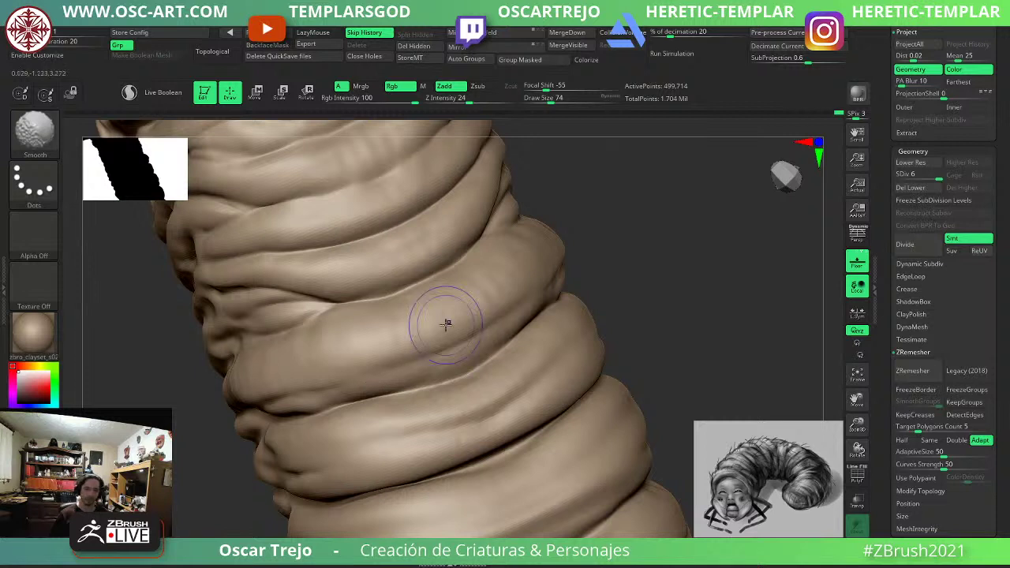
Carve thinner creases along the back folds with DamStandard at draw size 39 and soften them.
{"action": "key", "text": "s"}
{"action": "mouse_move", "coordinate": [364, 287]}
{"action": "left_mouse_down"}
{"action": "mouse_move", "coordinate": [346, 286]}
{"action": "mouse_move", "coordinate": [431, 261]}
{"action": "mouse_move", "coordinate": [490, 209]}
{"action": "mouse_move", "coordinate": [438, 257]}
{"action": "left_mouse_up"}
{"action": "key", "text": "2"}
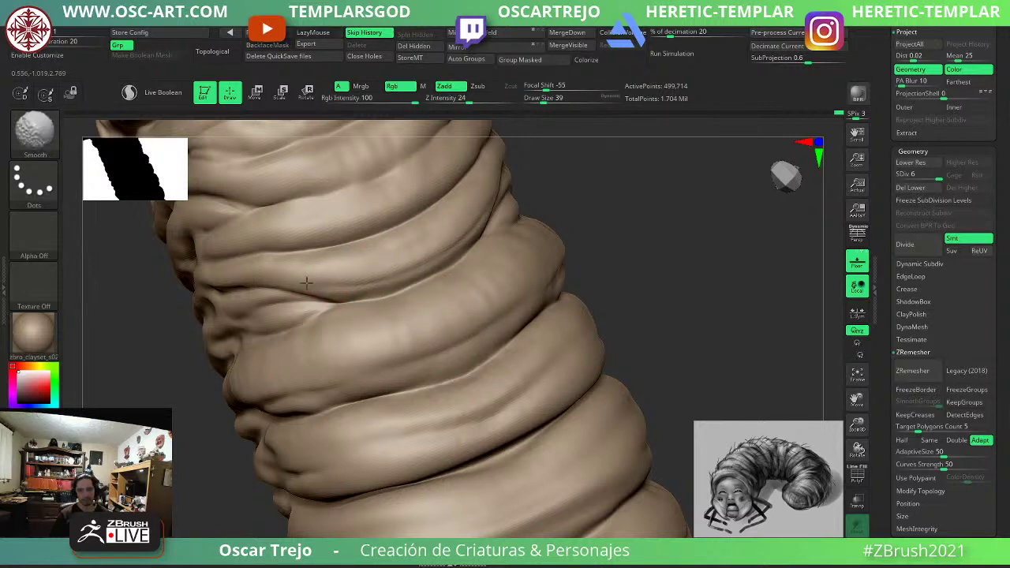
{"action": "left_click_drag", "start_coordinate": [396, 220], "coordinate": [475, 155]}
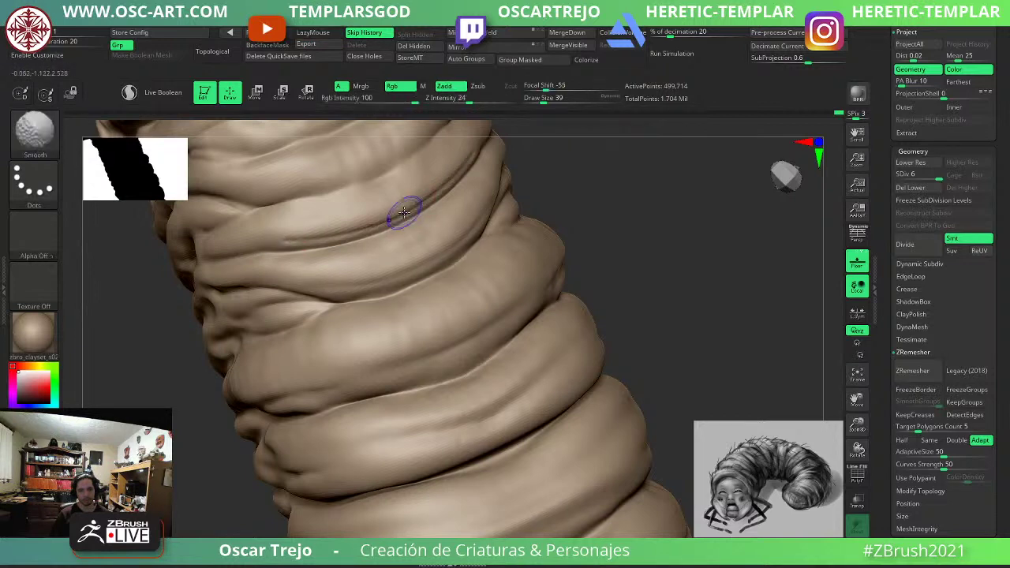
Carve creases among the wrinkles on the body's flank with DamStandard at draw size 49.
{"action": "mouse_move", "coordinate": [610, 273]}
{"action": "left_mouse_down", "text": "alt"}
{"action": "mouse_move", "coordinate": [590, 237]}
{"action": "mouse_move", "coordinate": [645, 260]}
{"action": "mouse_move", "coordinate": [550, 268]}
{"action": "mouse_move", "coordinate": [620, 287]}
{"action": "mouse_move", "coordinate": [588, 289]}
{"action": "left_mouse_up", "text": "alt"}
{"action": "key", "text": "s"}
{"action": "left_click_drag", "start_coordinate": [382, 368], "coordinate": [384, 342]}
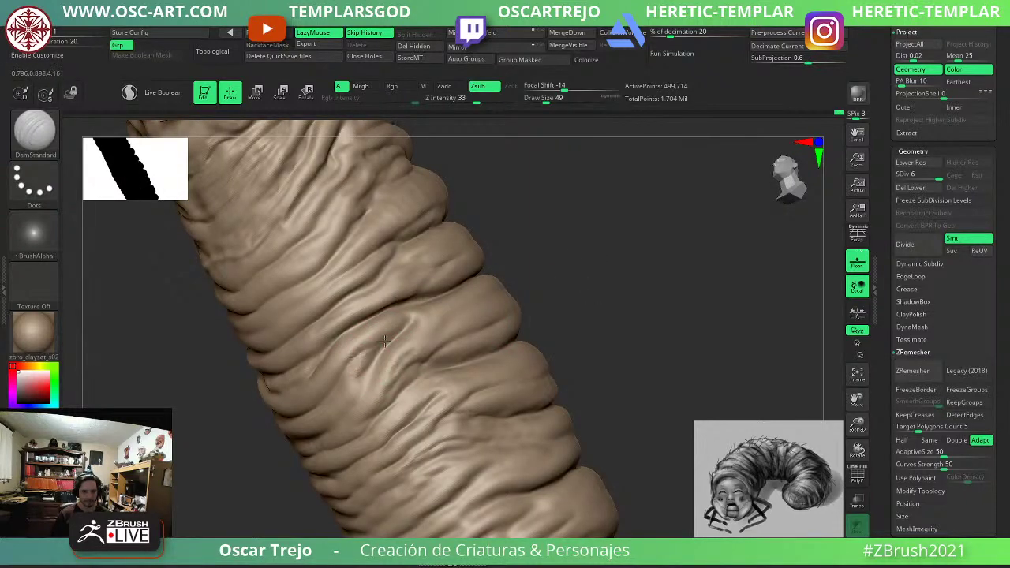
{"action": "mouse_move", "coordinate": [342, 404]}
{"action": "left_mouse_down"}
{"action": "mouse_move", "coordinate": [377, 362]}
{"action": "mouse_move", "coordinate": [350, 393]}
{"action": "mouse_move", "coordinate": [366, 425]}
{"action": "left_mouse_up"}
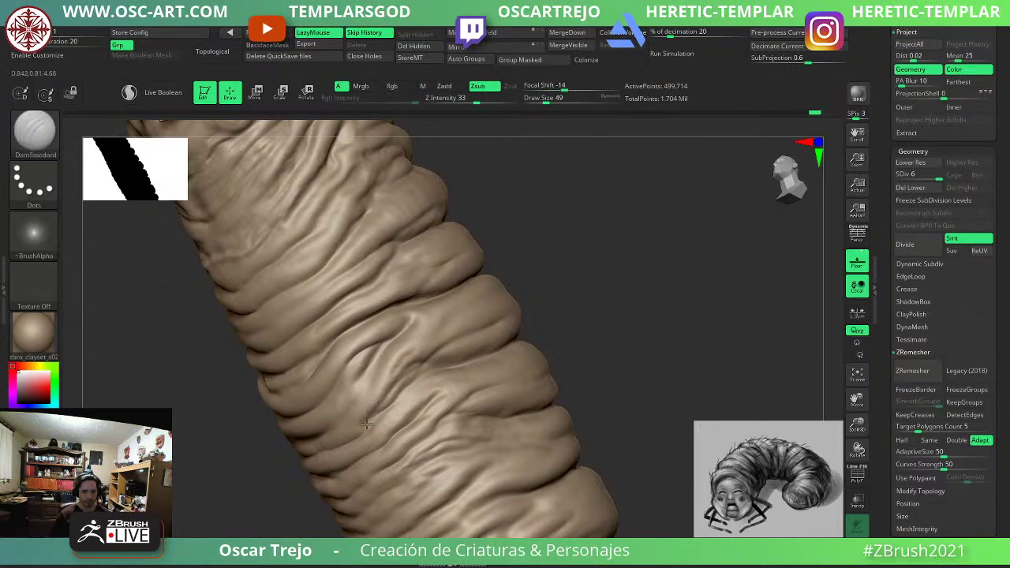
{"action": "left_click_drag", "start_coordinate": [218, 488], "coordinate": [252, 394], "text": "alt"}
{"action": "left_click_drag", "start_coordinate": [385, 289], "coordinate": [395, 276]}
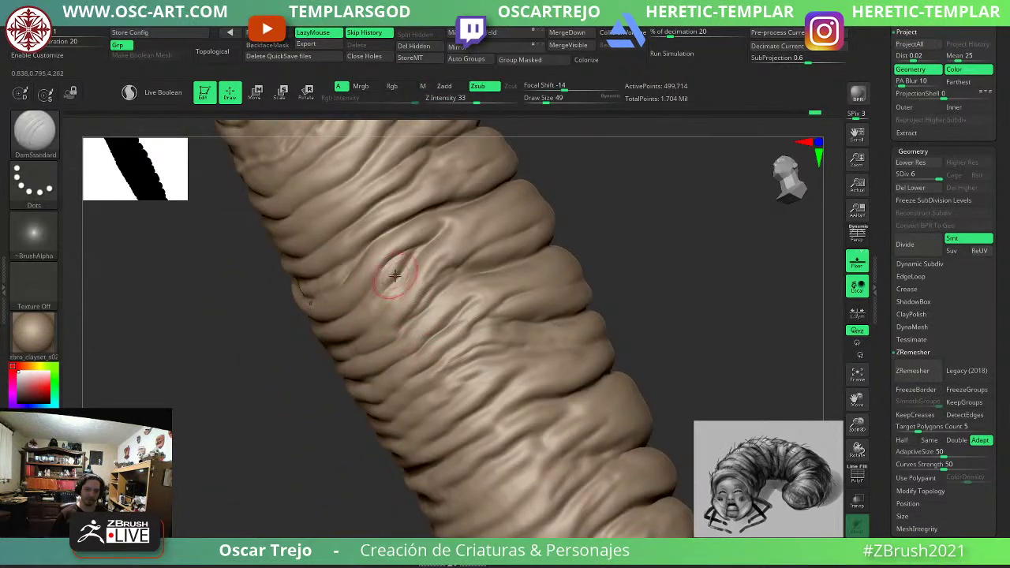
Deepen the diagonal flank wrinkles where they meet the thick back folds with DamStandard at draw size 77.
{"action": "mouse_move", "coordinate": [276, 476]}
{"action": "left_mouse_down", "text": "alt"}
{"action": "mouse_move", "coordinate": [305, 429]}
{"action": "mouse_move", "coordinate": [306, 403]}
{"action": "mouse_move", "coordinate": [305, 434]}
{"action": "left_mouse_up", "text": "alt"}
{"action": "key", "text": "s"}
{"action": "mouse_move", "coordinate": [557, 338]}
{"action": "left_mouse_down"}
{"action": "mouse_move", "coordinate": [500, 417]}
{"action": "mouse_move", "coordinate": [425, 464]}
{"action": "mouse_move", "coordinate": [506, 357]}
{"action": "left_mouse_up"}
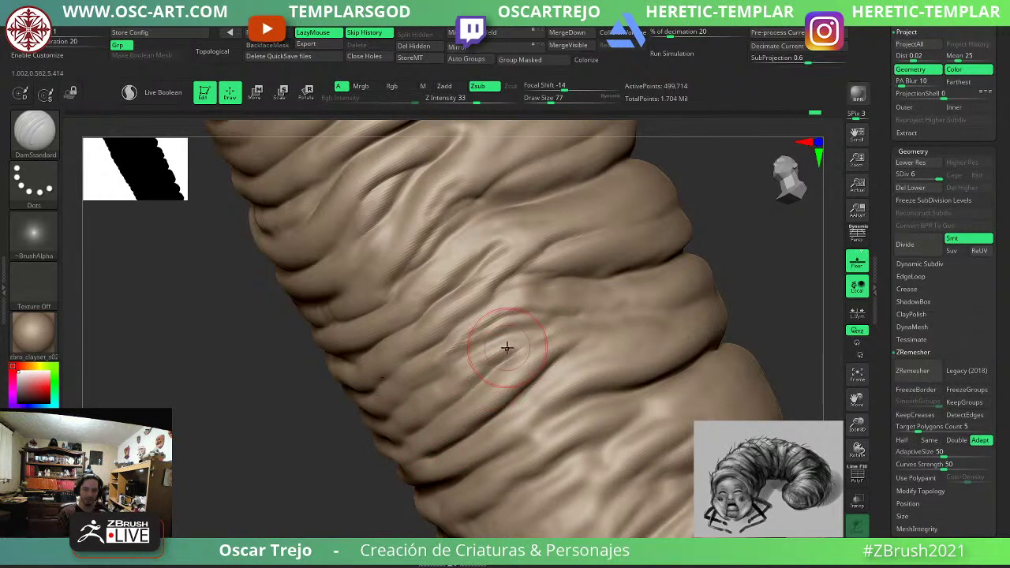
{"action": "mouse_move", "coordinate": [513, 402]}
{"action": "left_mouse_down"}
{"action": "mouse_move", "coordinate": [605, 352]}
{"action": "mouse_move", "coordinate": [542, 379]}
{"action": "left_mouse_up"}
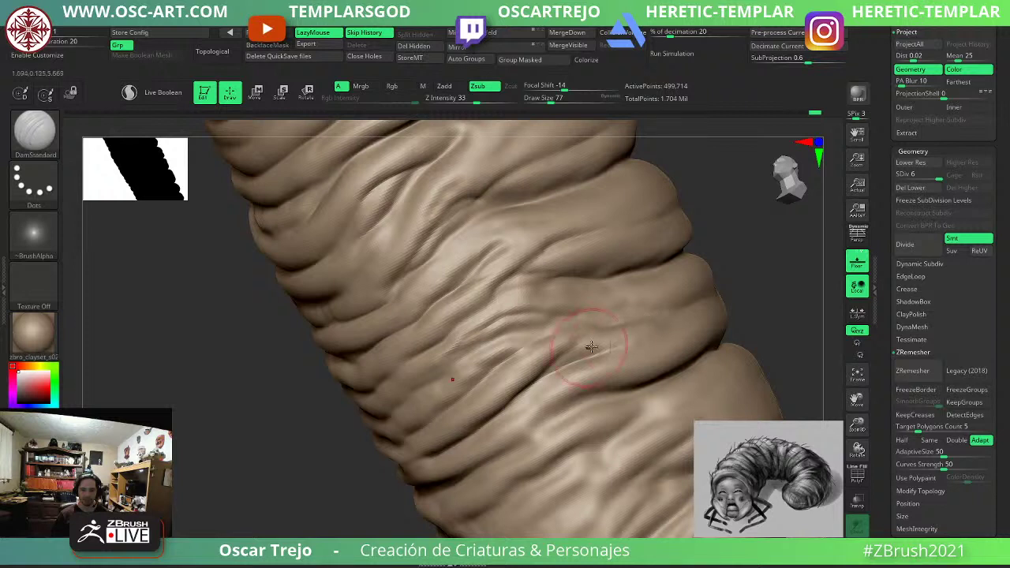
Extend thin creases from the flank into the back fold with DamStandard at draw size 37 and soften their ends.
{"action": "key", "text": "bracketleft"}
{"action": "key", "text": "bracketleft"}
{"action": "key", "text": "bracketleft"}
{"action": "key", "text": "bracketleft"}
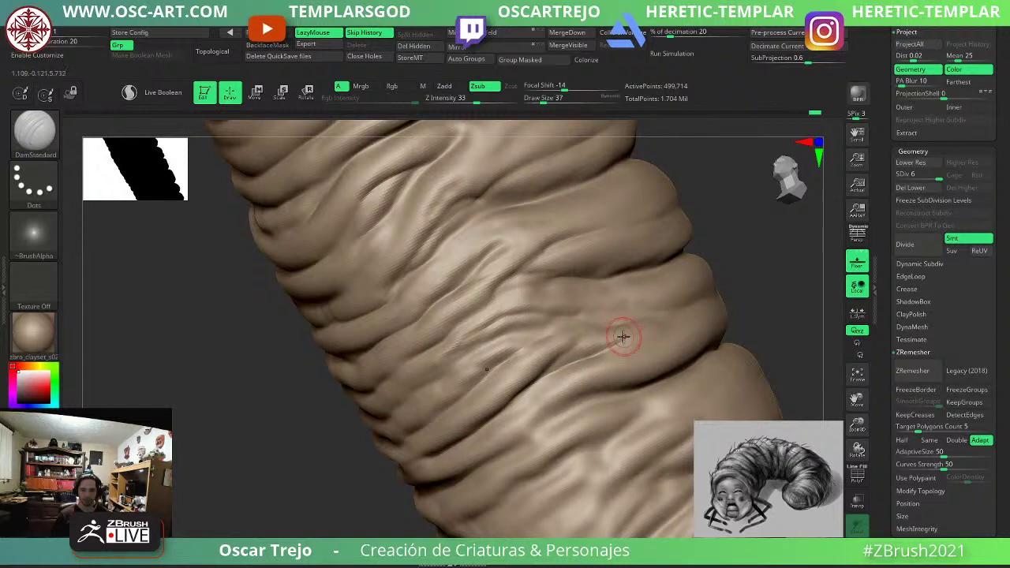
{"action": "key", "text": "shift"}
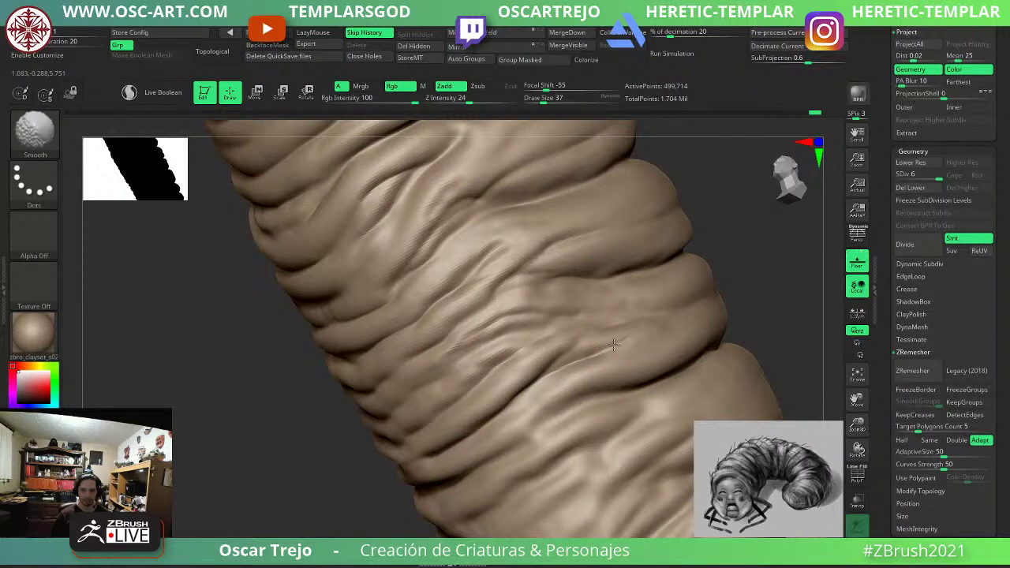
{"action": "left_click_drag", "start_coordinate": [614, 345], "coordinate": [592, 351], "text": "shift"}
{"action": "mouse_move", "coordinate": [603, 312]}
{"action": "left_mouse_down"}
{"action": "mouse_move", "coordinate": [516, 347]}
{"action": "mouse_move", "coordinate": [559, 325]}
{"action": "left_mouse_up"}
Build up the raised skin between the flank creases with the Standard brush and smooth it at draw size 62.
{"action": "left_click_drag", "start_coordinate": [747, 237], "coordinate": [675, 247]}
{"action": "key", "text": "b"}
{"action": "key", "text": "s"}
{"action": "key", "text": "t"}
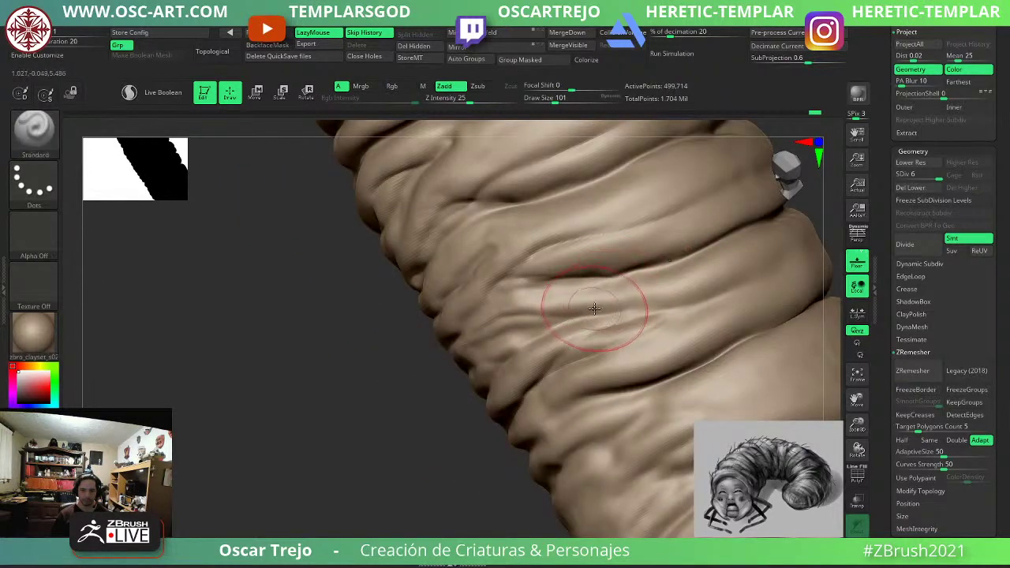
{"action": "key", "text": "s"}
{"action": "mouse_move", "coordinate": [594, 309]}
{"action": "left_mouse_down"}
{"action": "mouse_move", "coordinate": [557, 304]}
{"action": "mouse_move", "coordinate": [656, 296]}
{"action": "mouse_move", "coordinate": [780, 255]}
{"action": "left_mouse_up"}
{"action": "key", "text": "s"}
{"action": "left_click_drag", "start_coordinate": [629, 282], "coordinate": [601, 279], "text": "shift"}
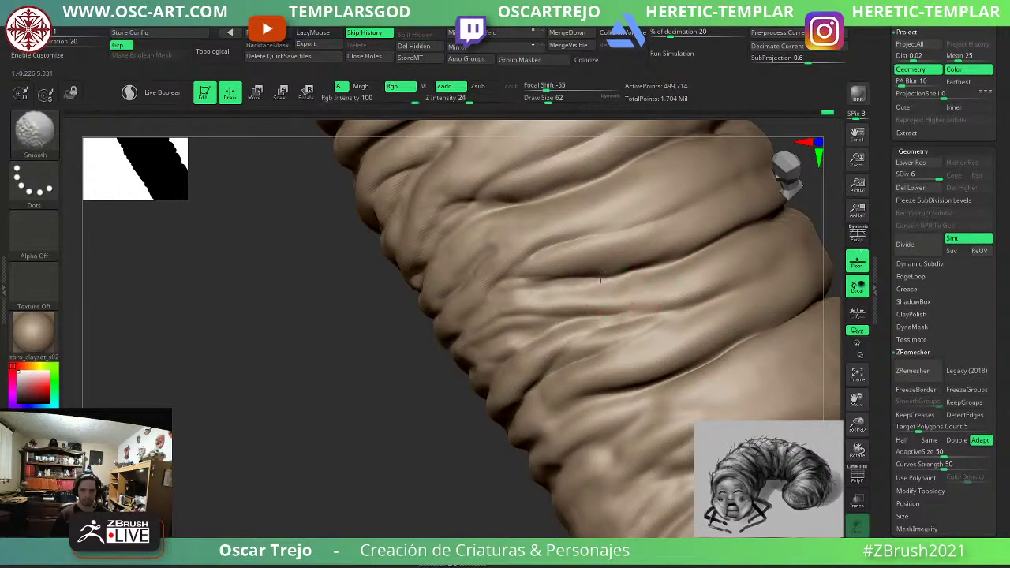
Carve creases across the middle of the upper belly below the leg sockets with DamStandard, raising the draw size to 80.
{"action": "mouse_move", "coordinate": [308, 335]}
{"action": "left_mouse_down", "text": "alt"}
{"action": "mouse_move", "coordinate": [365, 386]}
{"action": "mouse_move", "coordinate": [347, 359]}
{"action": "mouse_move", "coordinate": [293, 370]}
{"action": "mouse_move", "coordinate": [322, 373]}
{"action": "left_mouse_up", "text": "alt"}
{"action": "key", "text": "shift"}
{"action": "mouse_move", "coordinate": [322, 373]}
{"action": "left_mouse_down", "text": "alt"}
{"action": "mouse_move", "coordinate": [338, 395]}
{"action": "mouse_move", "coordinate": [337, 419]}
{"action": "mouse_move", "coordinate": [409, 382]}
{"action": "left_mouse_up", "text": "alt"}
{"action": "left_click_drag", "start_coordinate": [652, 345], "coordinate": [573, 390], "text": "alt"}
{"action": "key", "text": "b"}
{"action": "key", "text": "d"}
{"action": "key", "text": "s"}
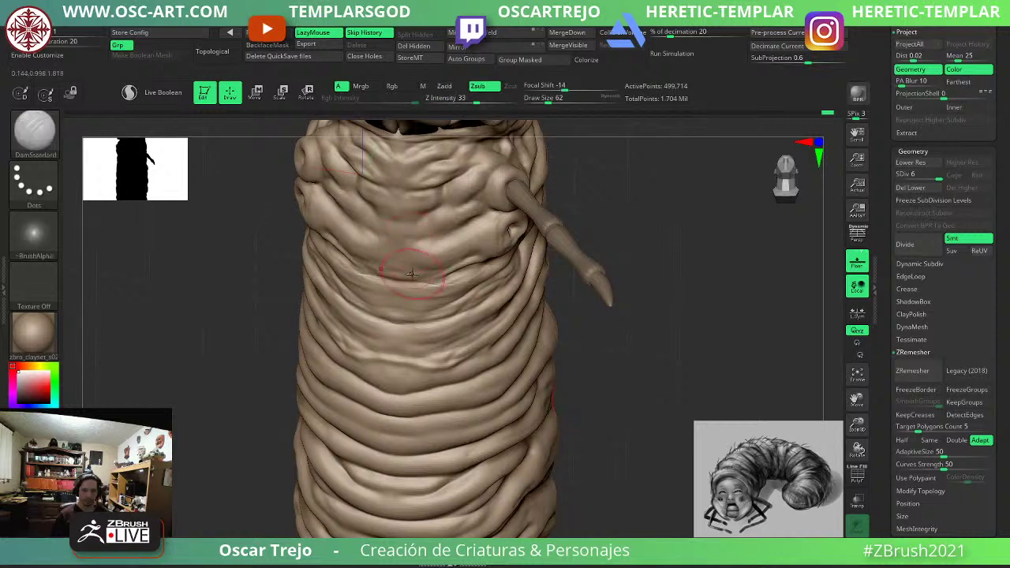
{"action": "left_click_drag", "start_coordinate": [432, 280], "coordinate": [396, 278]}
{"action": "key", "text": "s"}
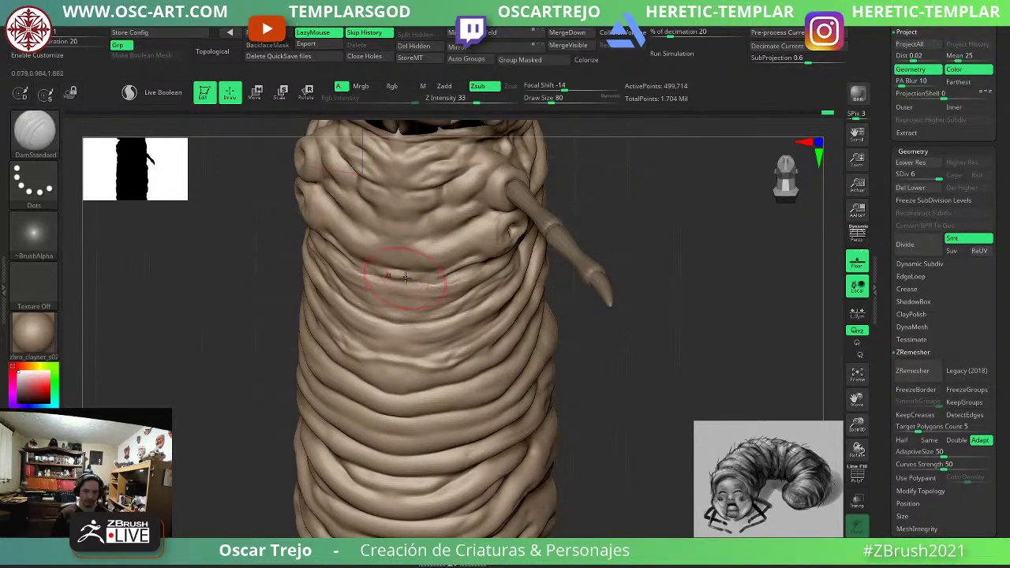
Cut further creases into the belly folds between the lower leg sockets with DamStandard at draw size 80.
{"action": "left_click_drag", "start_coordinate": [647, 258], "coordinate": [632, 312], "text": "alt"}
{"action": "mouse_move", "coordinate": [413, 334]}
{"action": "left_mouse_down"}
{"action": "mouse_move", "coordinate": [451, 341]}
{"action": "mouse_move", "coordinate": [443, 349]}
{"action": "left_mouse_up"}
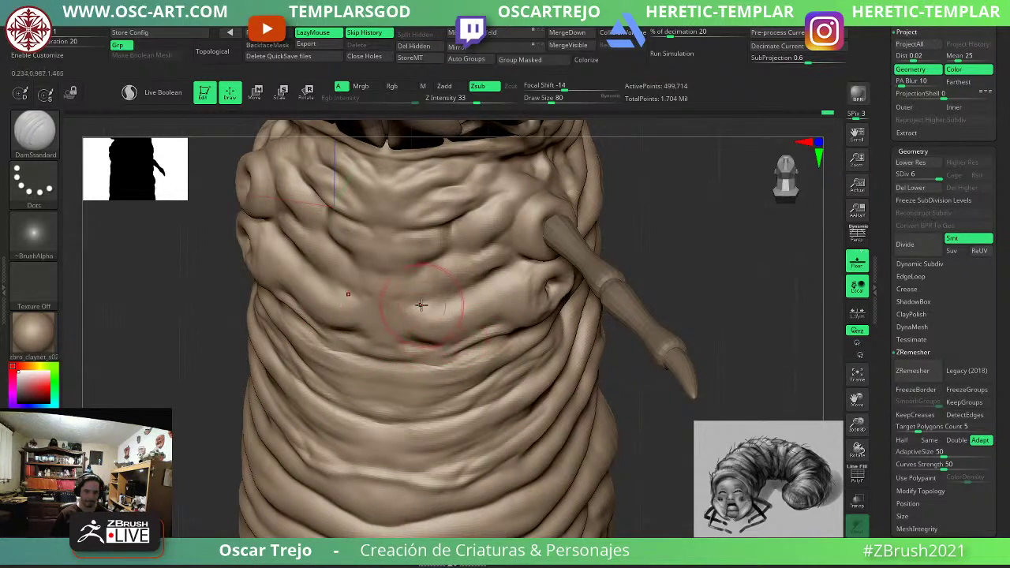
{"action": "left_click_drag", "start_coordinate": [442, 299], "coordinate": [459, 295]}
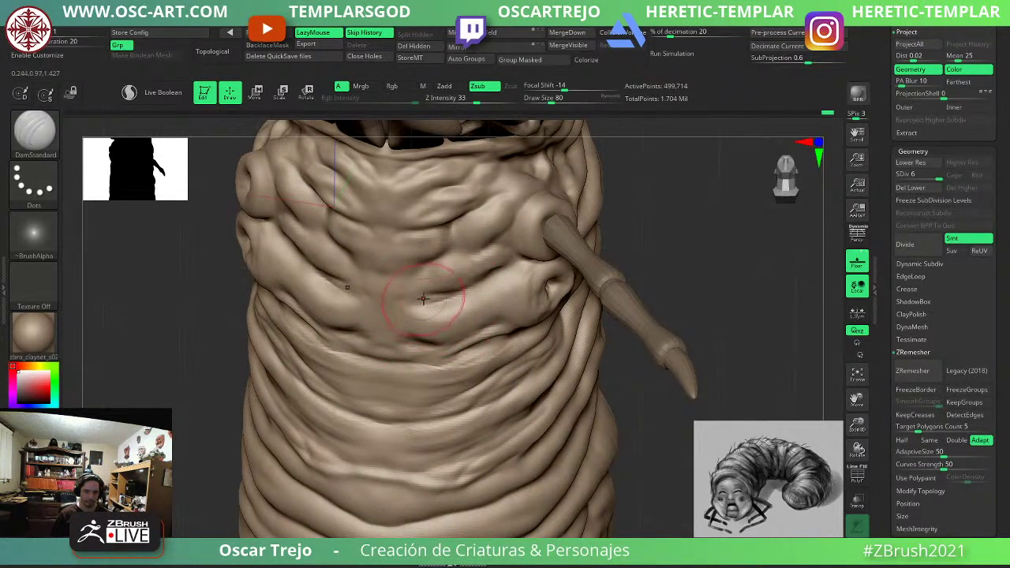
Add volume to the belly fold between the lower leg sockets with the Clay brush at draw size 62.
{"action": "key", "text": "b"}
{"action": "key", "text": "c"}
{"action": "key", "text": "l"}
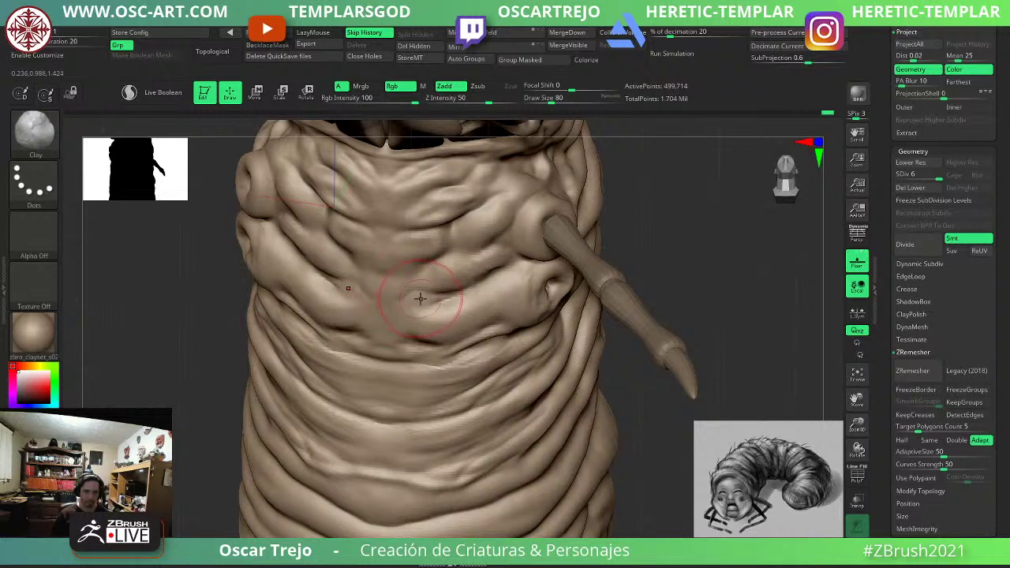
{"action": "key", "text": "s"}
{"action": "left_click", "coordinate": [419, 300]}
{"action": "key", "text": "s"}
{"action": "left_click", "coordinate": [411, 309]}
{"action": "left_click_drag", "start_coordinate": [429, 297], "coordinate": [406, 306]}
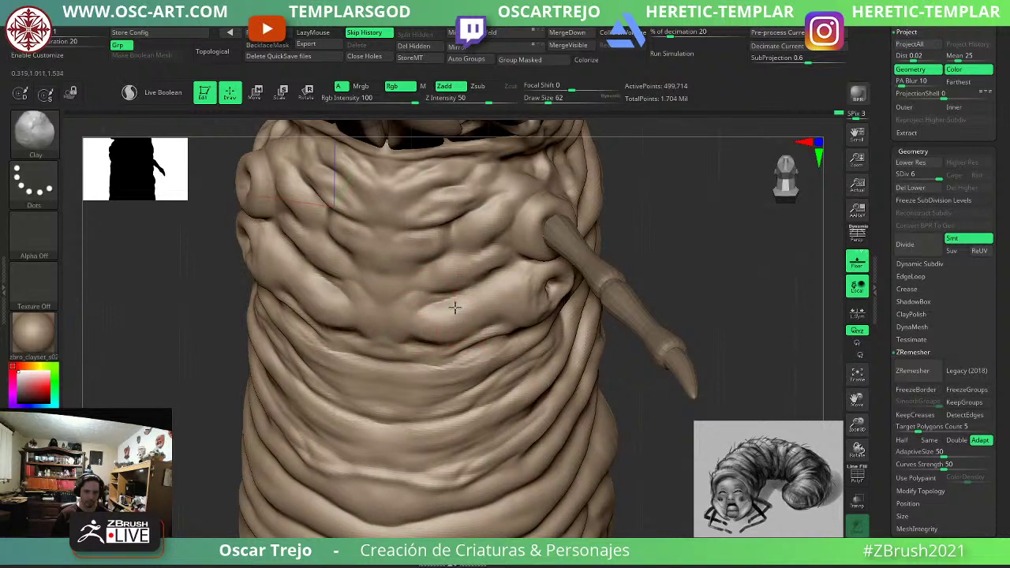
Deepen the central creases between the belly folds near the lower leg sockets with DamStandard at draw size 62.
{"action": "key", "text": "b"}
{"action": "key", "text": "m"}
{"action": "key", "text": "t"}
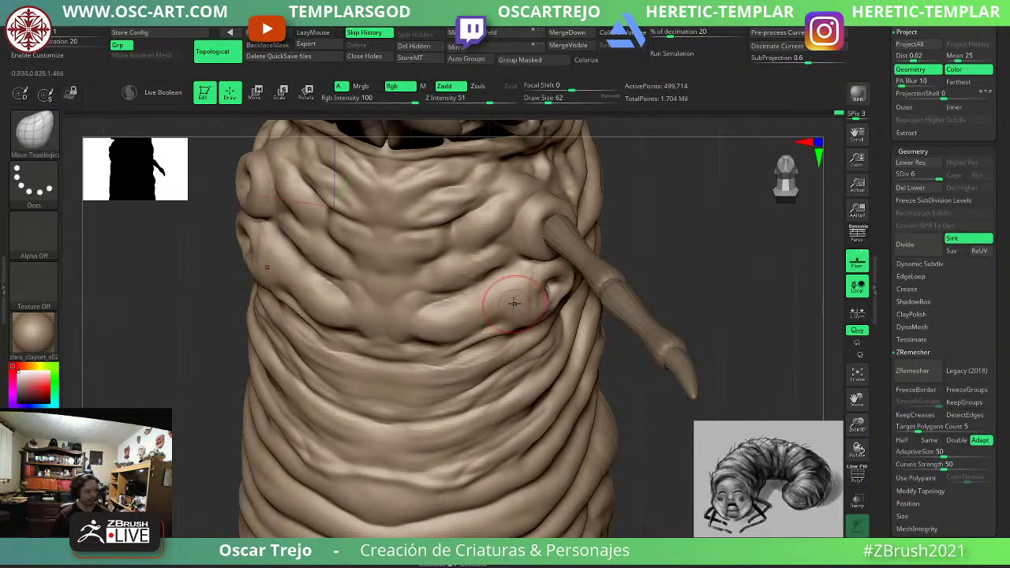
{"action": "key", "text": "b"}
{"action": "key", "text": "d"}
{"action": "key", "text": "s"}
{"action": "mouse_move", "coordinate": [502, 291]}
{"action": "left_mouse_down"}
{"action": "mouse_move", "coordinate": [476, 302]}
{"action": "mouse_move", "coordinate": [502, 292]}
{"action": "left_mouse_up"}
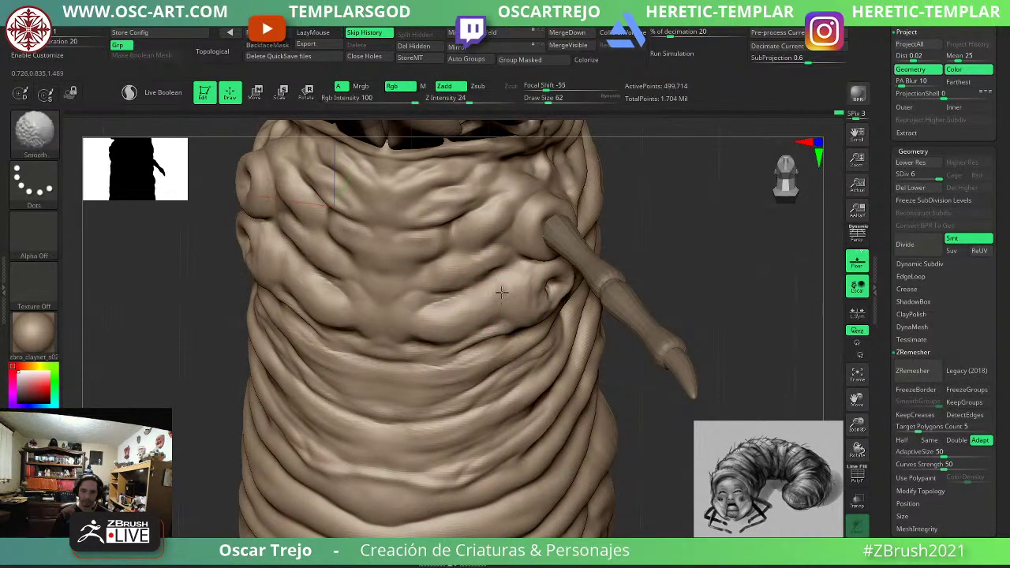
{"action": "left_click_drag", "start_coordinate": [722, 272], "coordinate": [701, 197]}
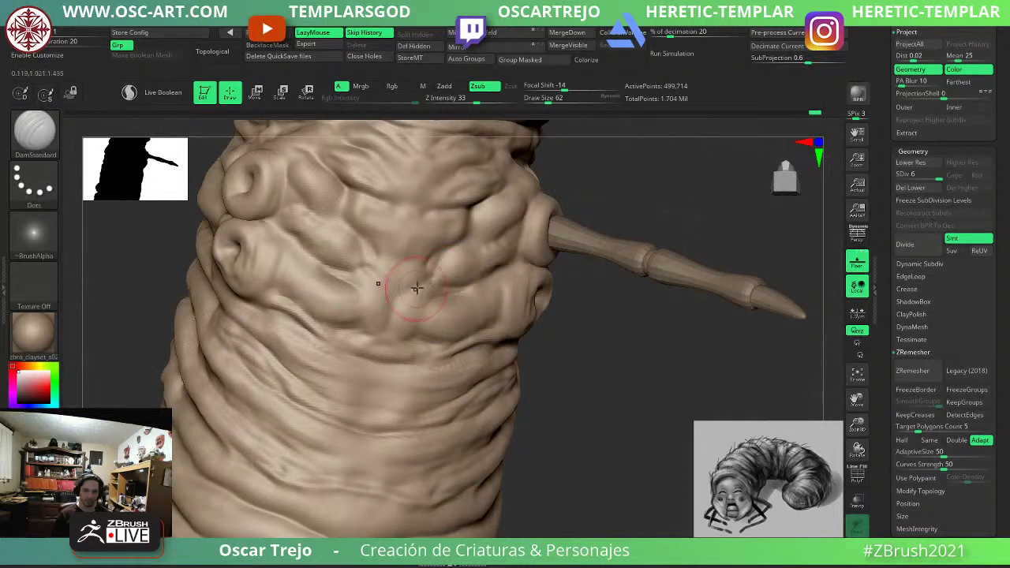
{"action": "left_click_drag", "start_coordinate": [416, 290], "coordinate": [400, 297]}
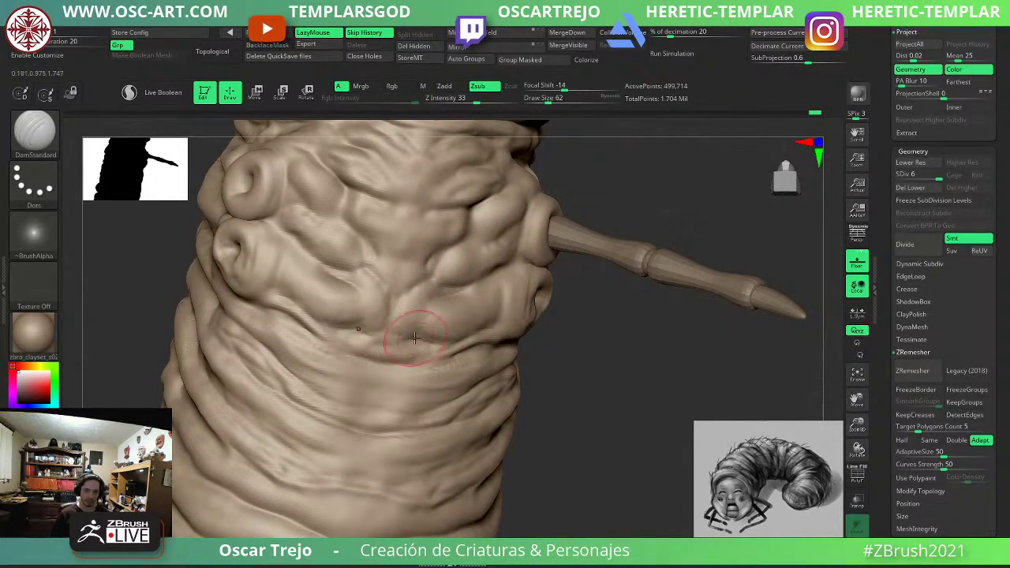
{"action": "mouse_move", "coordinate": [411, 351]}
{"action": "left_mouse_down"}
{"action": "mouse_move", "coordinate": [429, 350]}
{"action": "mouse_move", "coordinate": [394, 370]}
{"action": "mouse_move", "coordinate": [460, 392]}
{"action": "left_mouse_up"}
Carve finer wrinkles across the belly below the leg sockets with DamStandard at draw size 49 and smooth them.
{"action": "key", "text": "s"}
{"action": "left_click_drag", "start_coordinate": [396, 405], "coordinate": [479, 378]}
{"action": "left_click_drag", "start_coordinate": [416, 387], "coordinate": [395, 389], "text": "shift"}
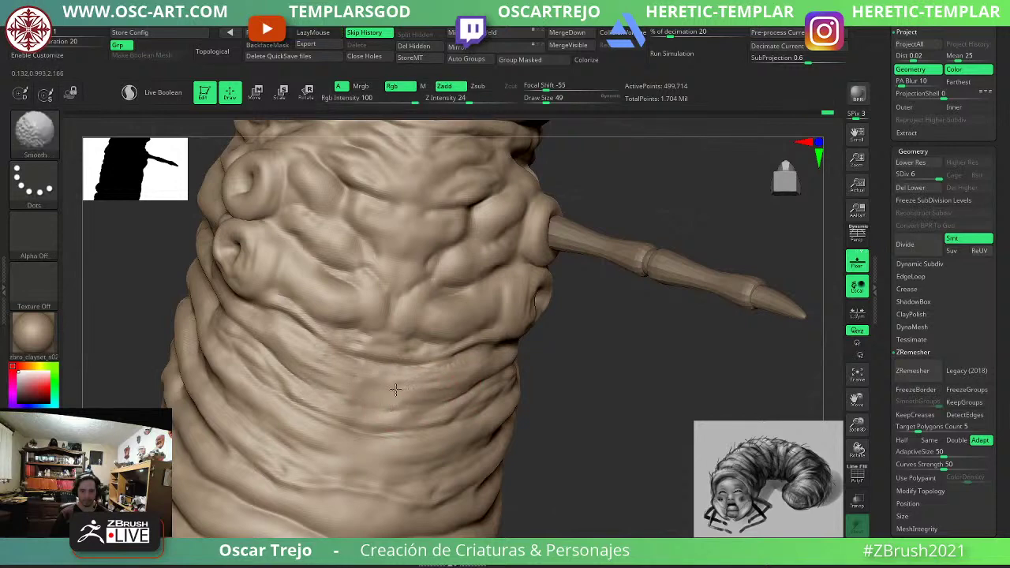
Select the mandible subtool and pull its tip into a longer hook with the Move brush.
{"action": "left_click_drag", "start_coordinate": [540, 449], "coordinate": [592, 473], "text": "alt"}
{"action": "left_click_drag", "start_coordinate": [325, 468], "coordinate": [367, 465]}
{"action": "left_click", "coordinate": [350, 389], "text": "alt"}
{"action": "left_click_drag", "start_coordinate": [352, 430], "coordinate": [322, 419]}
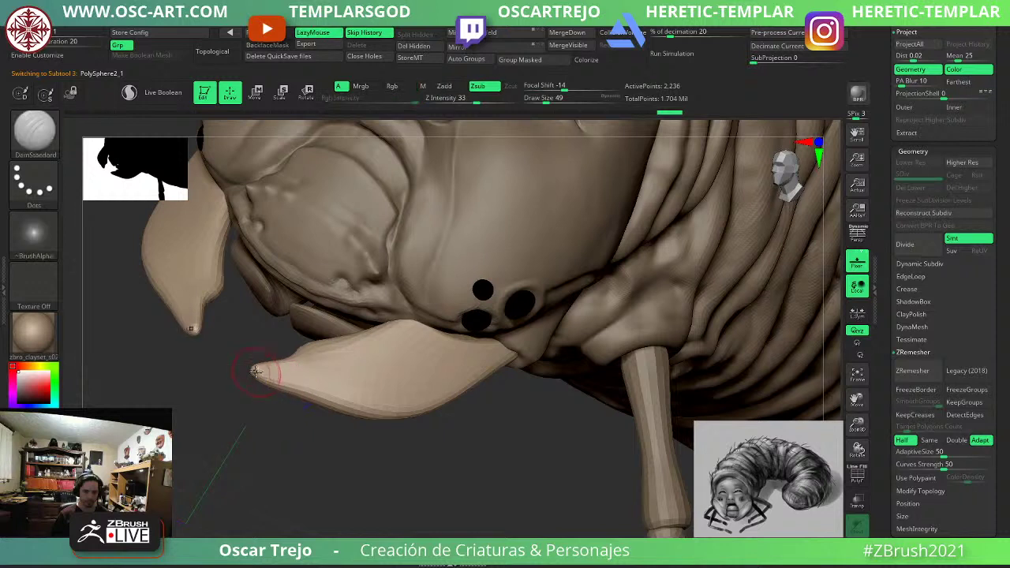
{"action": "key", "text": "b"}
{"action": "key", "text": "m"}
{"action": "key", "text": "v"}
{"action": "mouse_move", "coordinate": [254, 368]}
{"action": "left_mouse_down"}
{"action": "mouse_move", "coordinate": [227, 359]}
{"action": "mouse_move", "coordinate": [278, 368]}
{"action": "mouse_move", "coordinate": [301, 351]}
{"action": "mouse_move", "coordinate": [282, 332]}
{"action": "mouse_move", "coordinate": [308, 346]}
{"action": "mouse_move", "coordinate": [381, 333]}
{"action": "mouse_move", "coordinate": [366, 338]}
{"action": "mouse_move", "coordinate": [361, 387]}
{"action": "left_mouse_up"}
Subdivide the mandible twice, up to subdivision level 3.
{"action": "key", "text": "s"}
{"action": "key", "text": "s"}
{"action": "key", "text": "ctrl+d"}
{"action": "key", "text": "ctrl+d"}
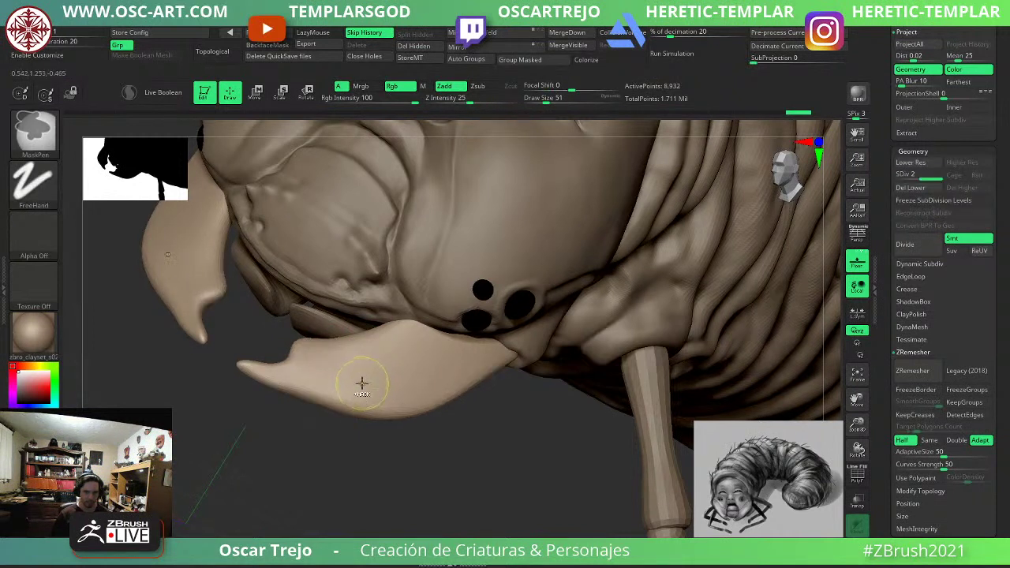
Carve a groove along the mandible's outer edge with DamStandard at draw size 39 and smooth it.
{"action": "key", "text": "bracketleft"}
{"action": "key", "text": "bracketleft"}
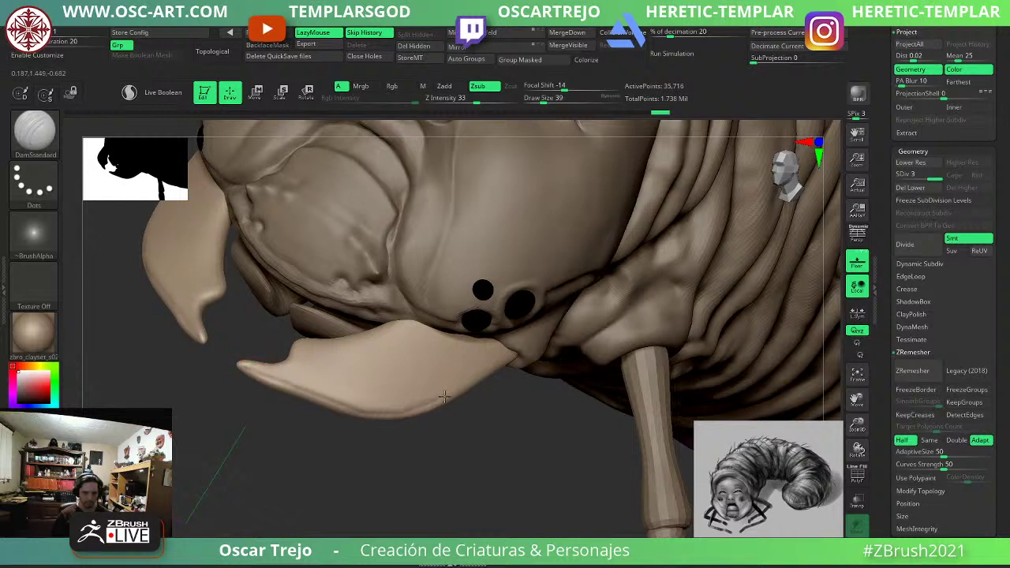
{"action": "key", "text": "shift"}
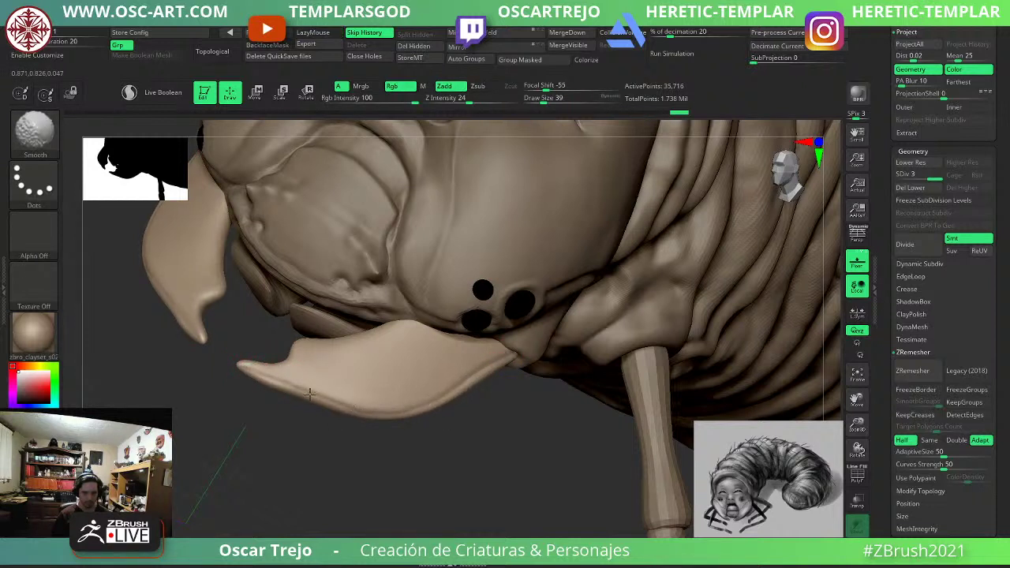
Shape the notch behind the mandible's tip with the Clay brush at draw size 39 and smooth it.
{"action": "left_click_drag", "start_coordinate": [258, 409], "coordinate": [268, 422]}
{"action": "key", "text": "b"}
{"action": "key", "text": "c"}
{"action": "key", "text": "l"}
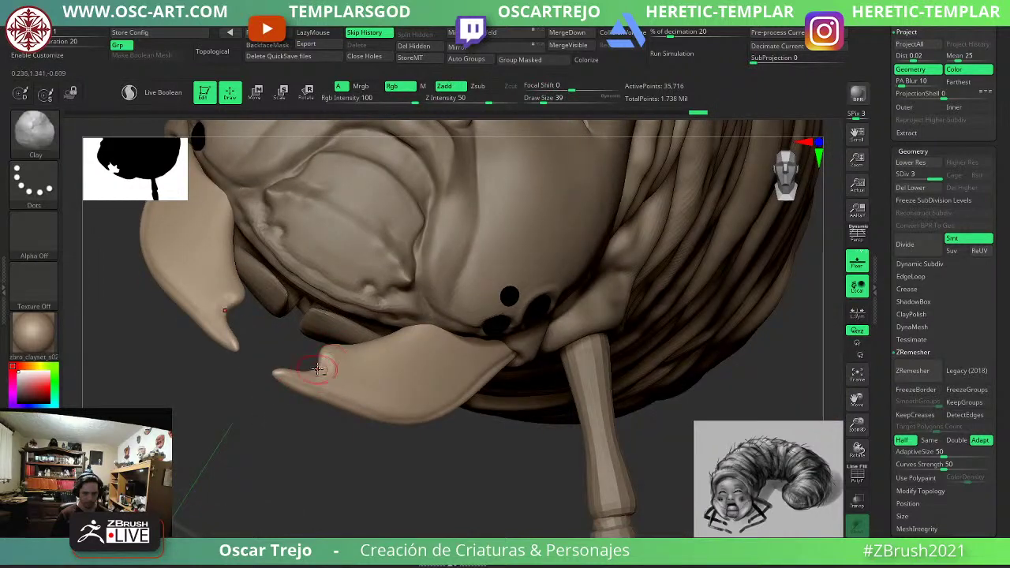
{"action": "left_click_drag", "start_coordinate": [317, 368], "coordinate": [328, 357]}
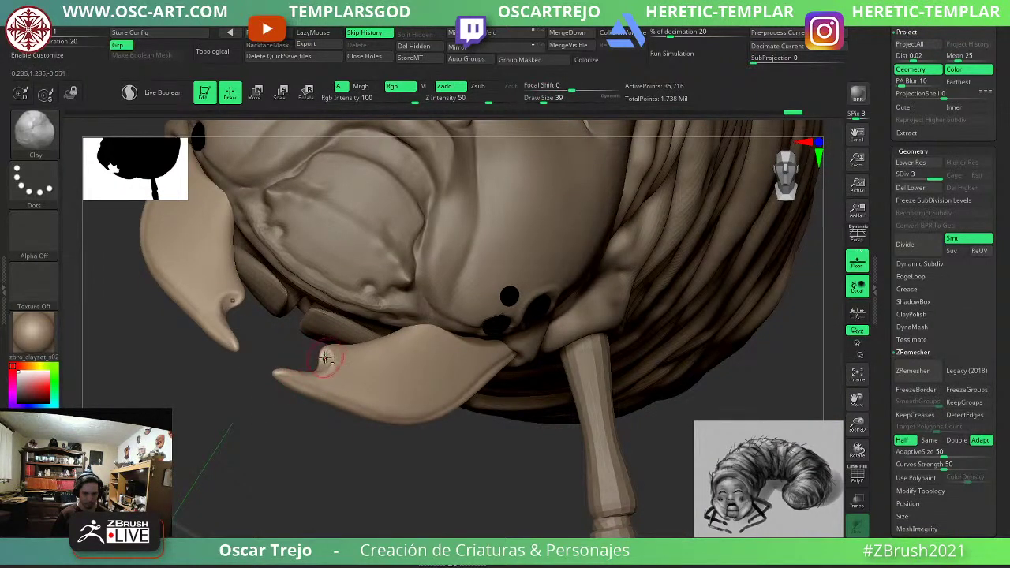
{"action": "key", "text": "shift"}
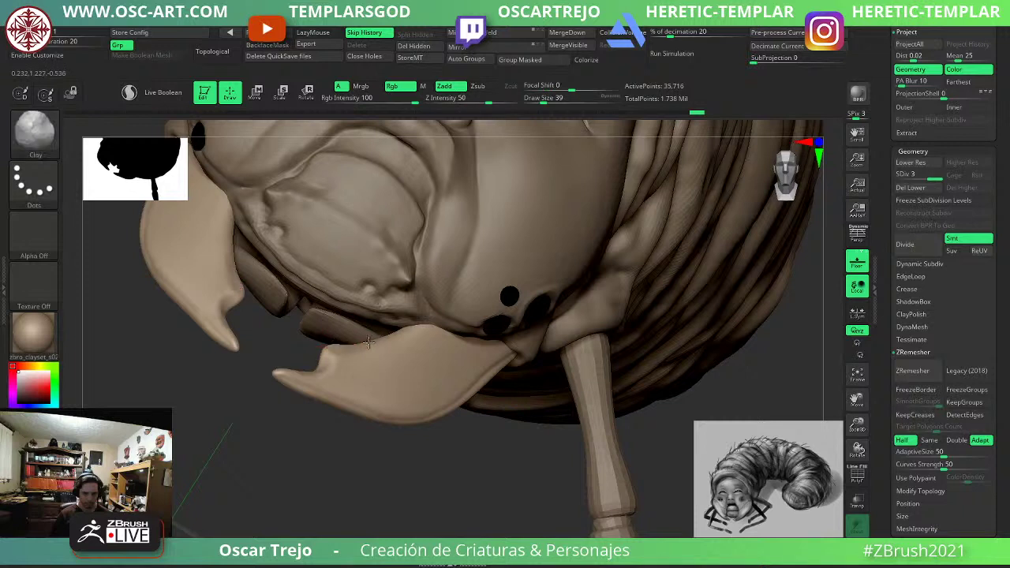
Build up the mandible's inner edge and surface with the Clay brush, using draw size 74, and smooth toward the tip.
{"action": "left_click_drag", "start_coordinate": [335, 346], "coordinate": [427, 325]}
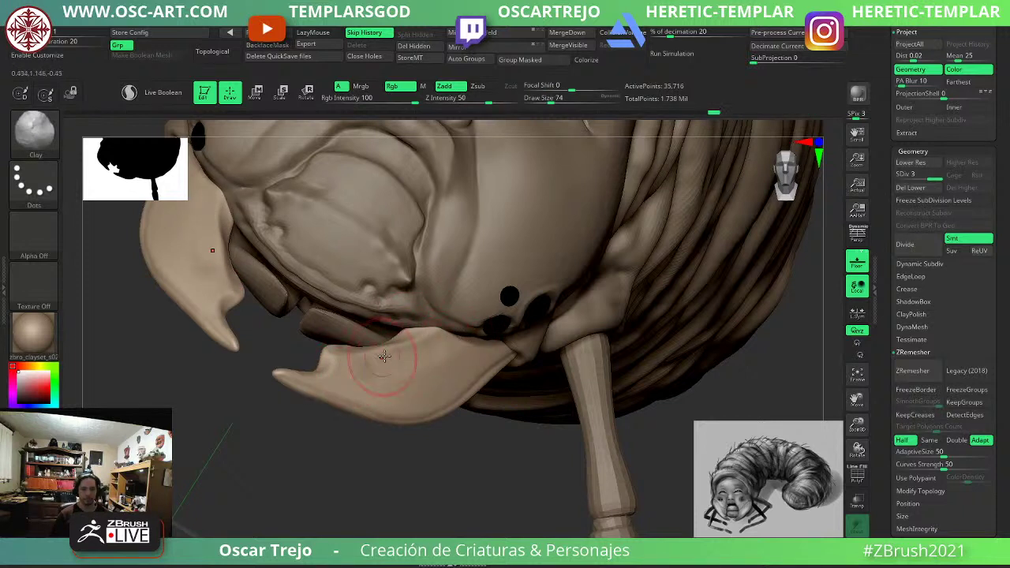
{"action": "key", "text": "shift"}
{"action": "mouse_move", "coordinate": [307, 436]}
{"action": "left_mouse_down"}
{"action": "mouse_move", "coordinate": [269, 453]}
{"action": "mouse_move", "coordinate": [336, 449]}
{"action": "left_mouse_up"}
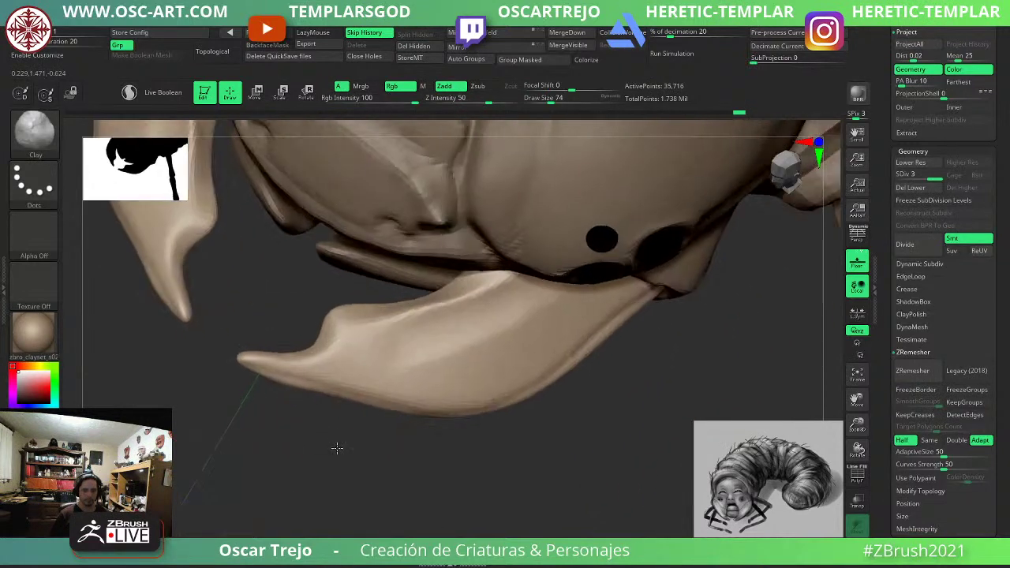
{"action": "left_click_drag", "start_coordinate": [327, 394], "coordinate": [262, 372], "text": "shift"}
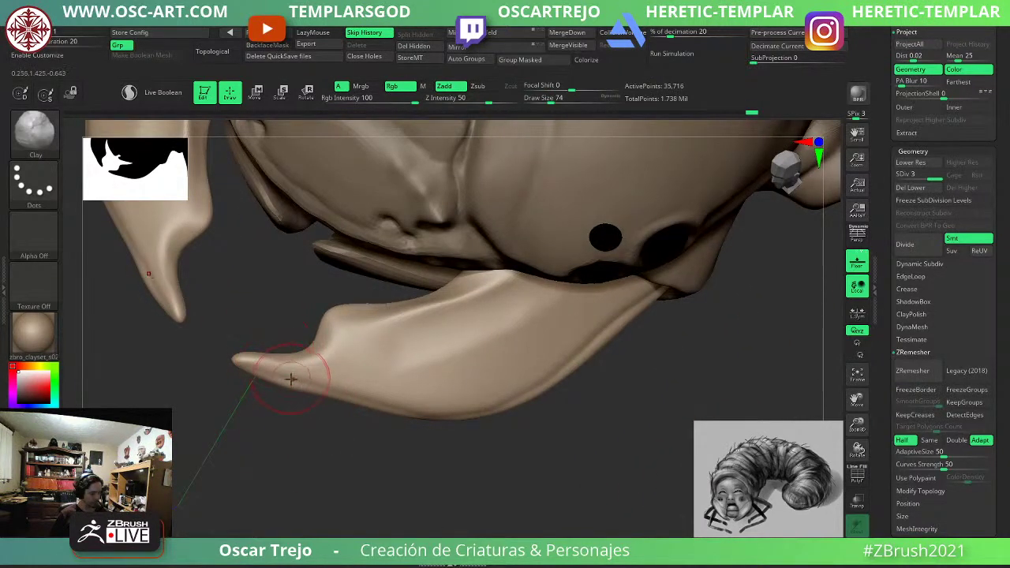
Sharpen the notch behind the mandible's tip with ClayBuildup at draw size 49 and smooth it.
{"action": "key", "text": "b"}
{"action": "key", "text": "c"}
{"action": "key", "text": "b"}
{"action": "key", "text": "bracketleft"}
{"action": "key", "text": "bracketleft"}
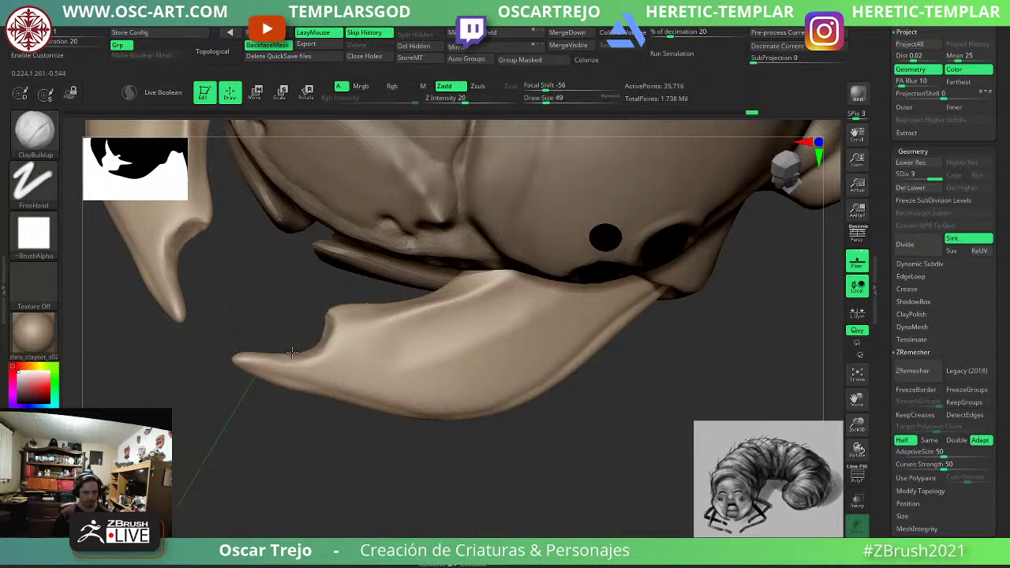
{"action": "left_click_drag", "start_coordinate": [202, 246], "coordinate": [228, 295]}
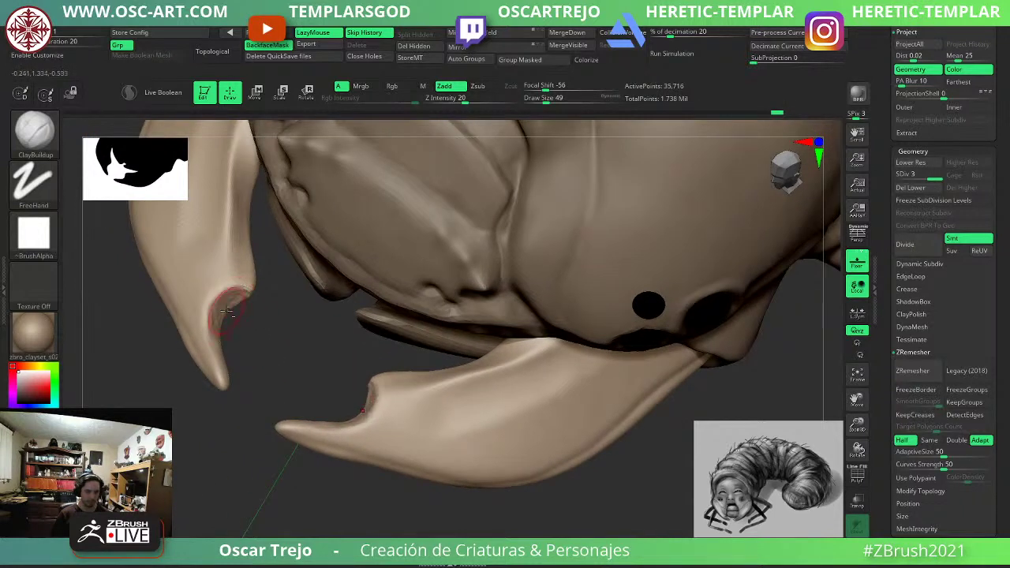
{"action": "mouse_move", "coordinate": [216, 332]}
{"action": "left_mouse_down", "text": "shift"}
{"action": "mouse_move", "coordinate": [251, 283]}
{"action": "mouse_move", "coordinate": [244, 263]}
{"action": "left_mouse_up", "text": "shift"}
Flatten the mandible's inner edge behind the notch with TrimDynamic at draw size 74.
{"action": "key", "text": "b"}
{"action": "key", "text": "m"}
{"action": "key", "text": "v"}
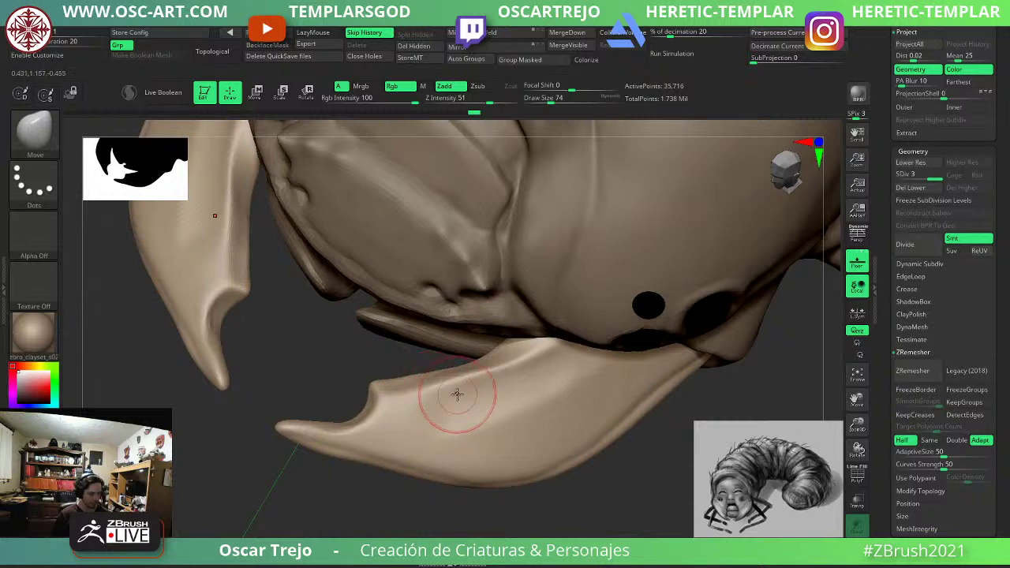
{"action": "key", "text": "b"}
{"action": "key", "text": "t"}
{"action": "key", "text": "d"}
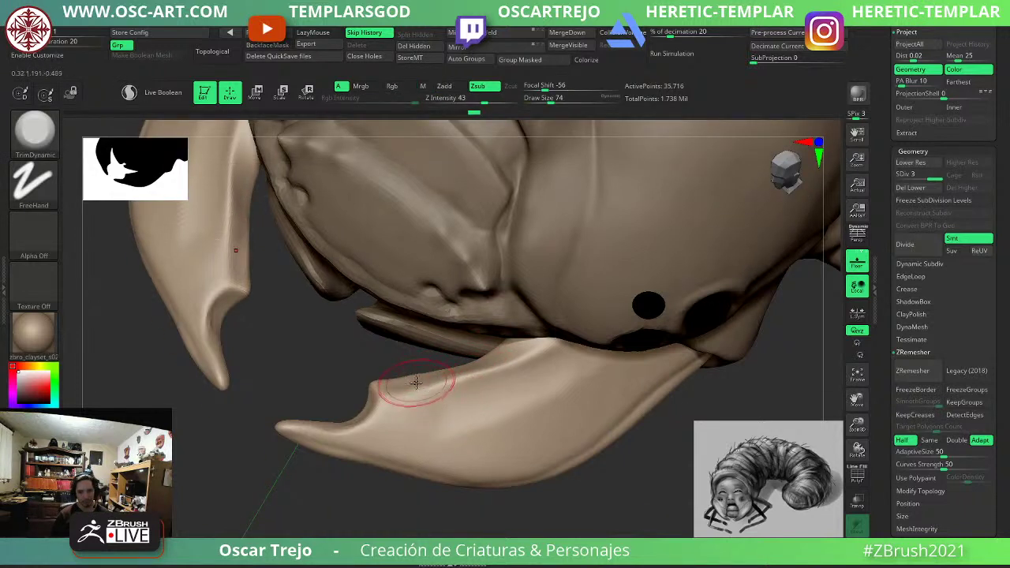
{"action": "mouse_move", "coordinate": [415, 381]}
{"action": "left_mouse_down"}
{"action": "mouse_move", "coordinate": [550, 343]}
{"action": "mouse_move", "coordinate": [471, 383]}
{"action": "left_mouse_up"}
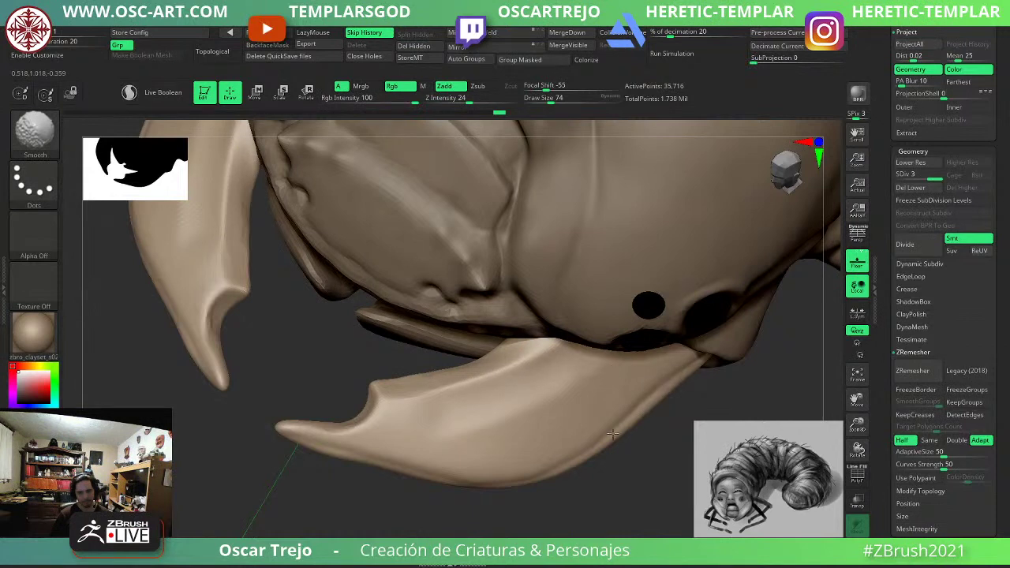
Smooth the outer edge of the mandible.
{"action": "left_click_drag", "start_coordinate": [612, 433], "coordinate": [536, 471], "text": "shift"}
{"action": "key", "text": "b"}
{"action": "key", "text": "c"}
{"action": "key", "text": "l"}
Select the paired plates beneath the head, subdivide them to level 2 and adjust their pointed tips with the Move brush at draw size 136.
{"action": "mouse_move", "coordinate": [643, 414]}
{"action": "left_mouse_down", "text": "alt"}
{"action": "mouse_move", "coordinate": [591, 422]}
{"action": "mouse_move", "coordinate": [501, 487]}
{"action": "mouse_move", "coordinate": [424, 493]}
{"action": "mouse_move", "coordinate": [467, 505]}
{"action": "mouse_move", "coordinate": [468, 436]}
{"action": "mouse_move", "coordinate": [442, 411]}
{"action": "left_mouse_up", "text": "alt"}
{"action": "left_click", "coordinate": [454, 399], "text": "alt"}
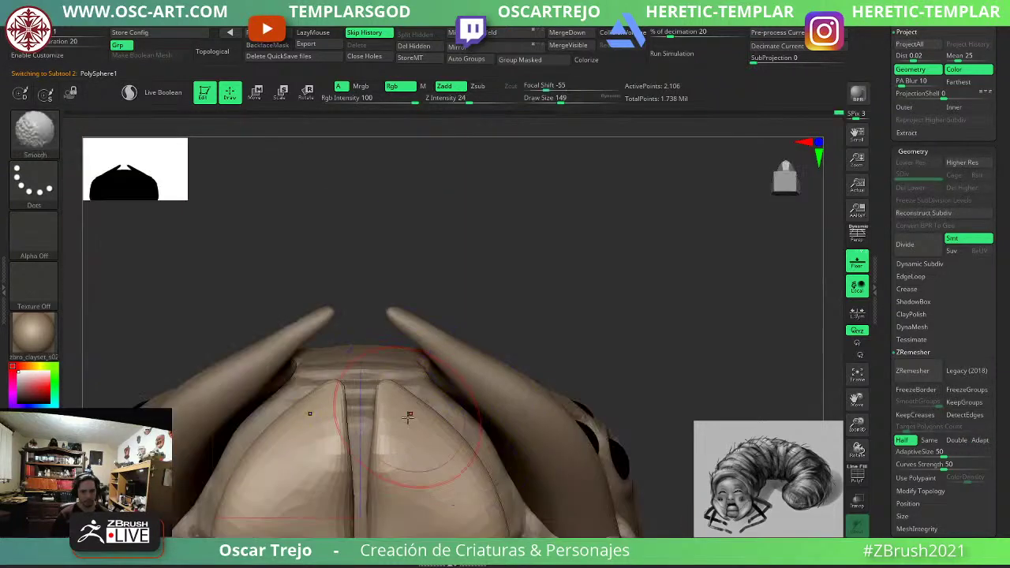
{"action": "key", "text": "ctrl+d"}
{"action": "key", "text": "b"}
{"action": "key", "text": "m"}
{"action": "key", "text": "v"}
{"action": "key", "text": "s"}
{"action": "left_click_drag", "start_coordinate": [390, 391], "coordinate": [385, 390]}
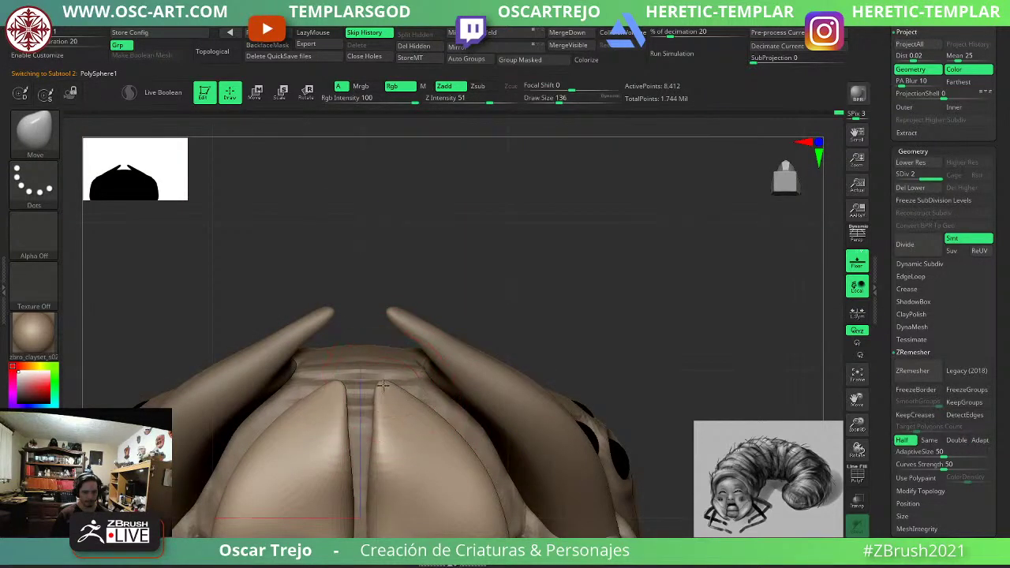
Build up the outer surfaces and bases of the paired plates with ClayBuildup at draw size 116.
{"action": "key", "text": "b"}
{"action": "key", "text": "c"}
{"action": "key", "text": "b"}
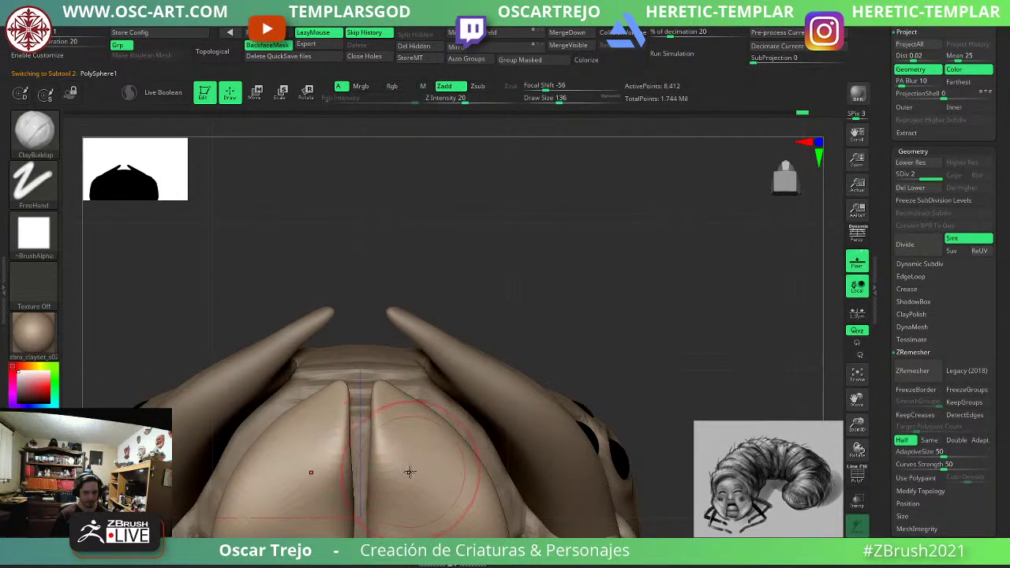
{"action": "key", "text": "bracketleft"}
{"action": "mouse_move", "coordinate": [457, 472]}
{"action": "left_mouse_down"}
{"action": "mouse_move", "coordinate": [447, 497]}
{"action": "mouse_move", "coordinate": [458, 518]}
{"action": "left_mouse_up"}
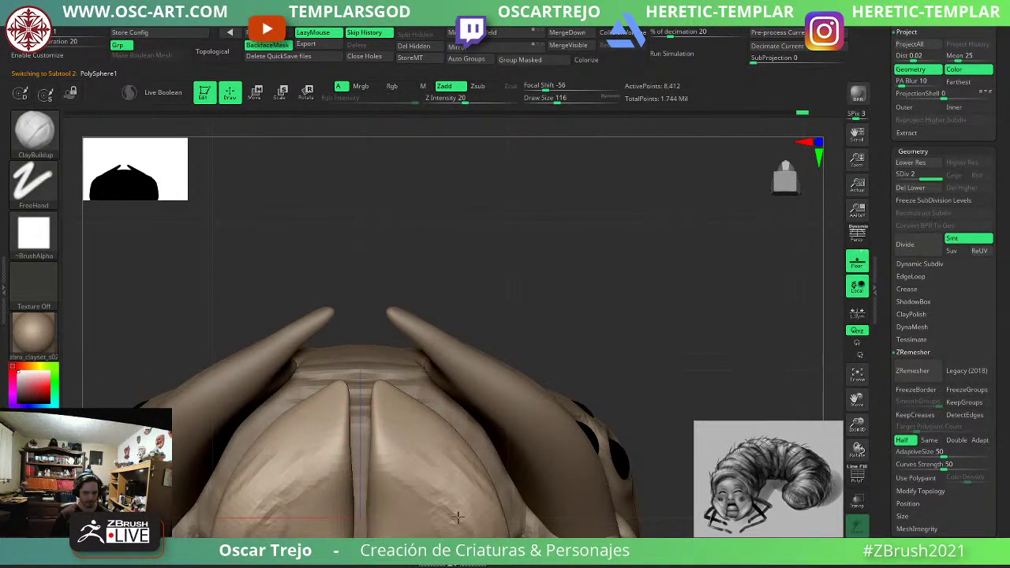
{"action": "left_click_drag", "start_coordinate": [646, 350], "coordinate": [649, 238], "text": "alt"}
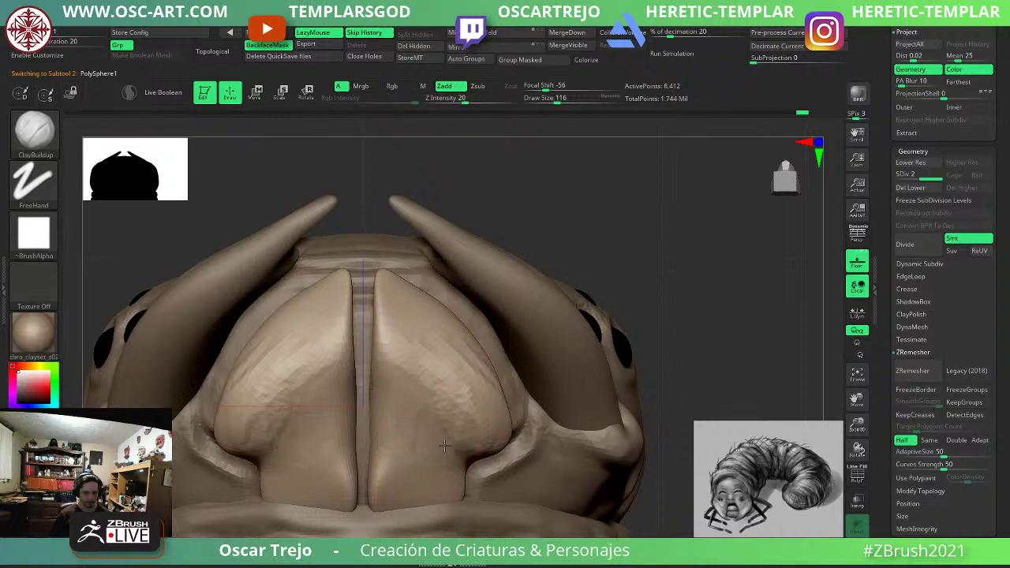
{"action": "mouse_move", "coordinate": [445, 446]}
{"action": "left_mouse_down"}
{"action": "mouse_move", "coordinate": [466, 458]}
{"action": "mouse_move", "coordinate": [452, 496]}
{"action": "mouse_move", "coordinate": [406, 483]}
{"action": "mouse_move", "coordinate": [383, 444]}
{"action": "left_mouse_up"}
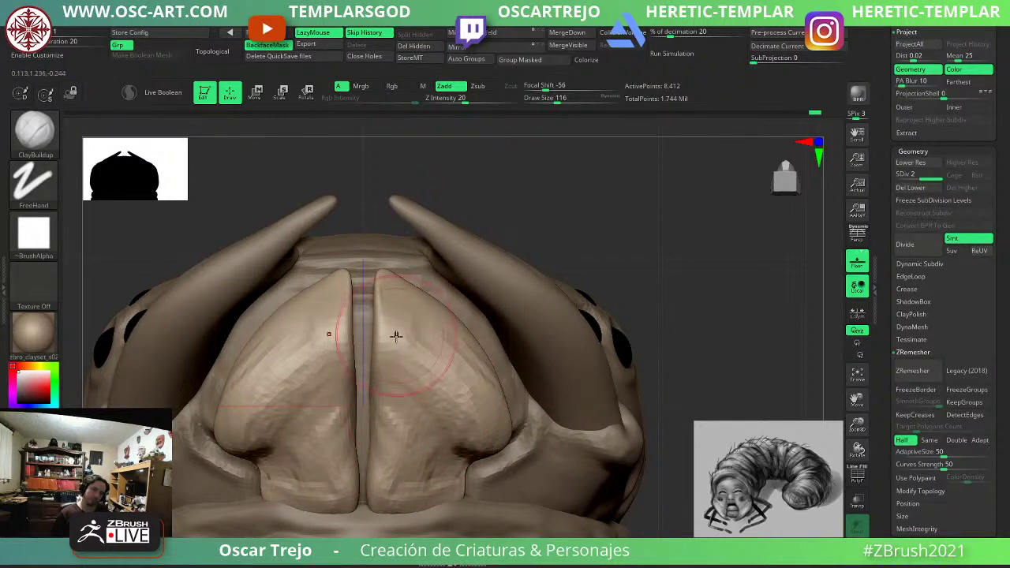
Subdivide the paired plates to level 3.
{"action": "mouse_move", "coordinate": [637, 189]}
{"action": "left_mouse_down"}
{"action": "mouse_move", "coordinate": [483, 274]}
{"action": "mouse_move", "coordinate": [419, 290]}
{"action": "mouse_move", "coordinate": [429, 303]}
{"action": "mouse_move", "coordinate": [397, 282]}
{"action": "left_mouse_up"}
{"action": "key", "text": "s"}
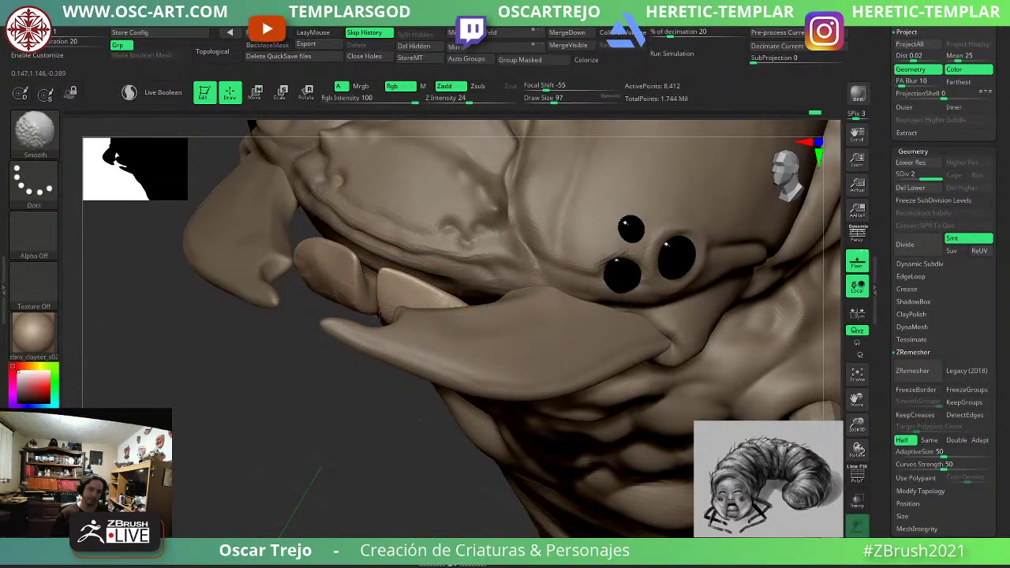
{"action": "mouse_move", "coordinate": [276, 355]}
{"action": "left_mouse_down"}
{"action": "mouse_move", "coordinate": [410, 331]}
{"action": "mouse_move", "coordinate": [402, 347]}
{"action": "mouse_move", "coordinate": [425, 398]}
{"action": "left_mouse_up"}
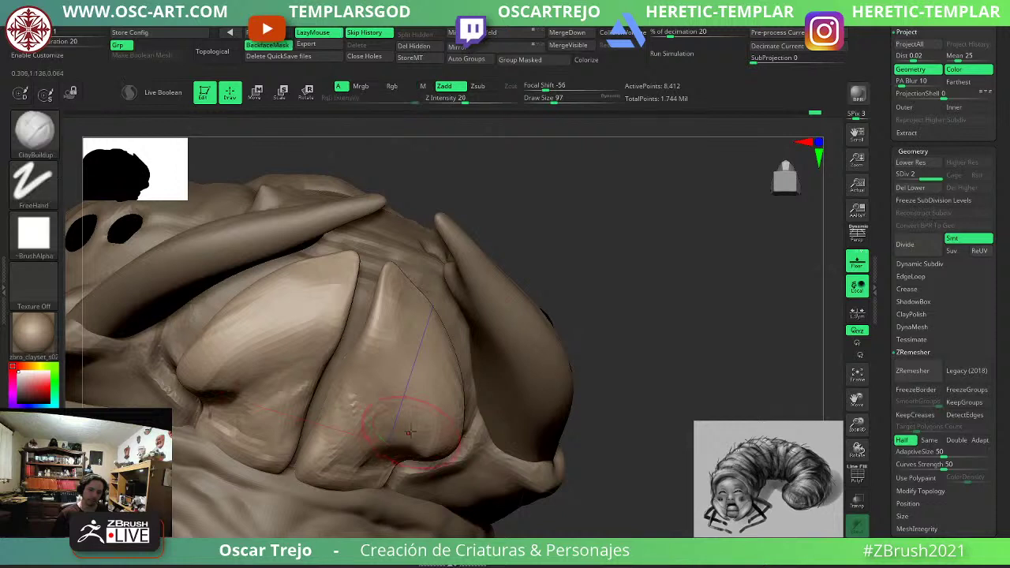
{"action": "key", "text": "shift+d"}
{"action": "key", "text": "d"}
{"action": "key", "text": "ctrl+d"}
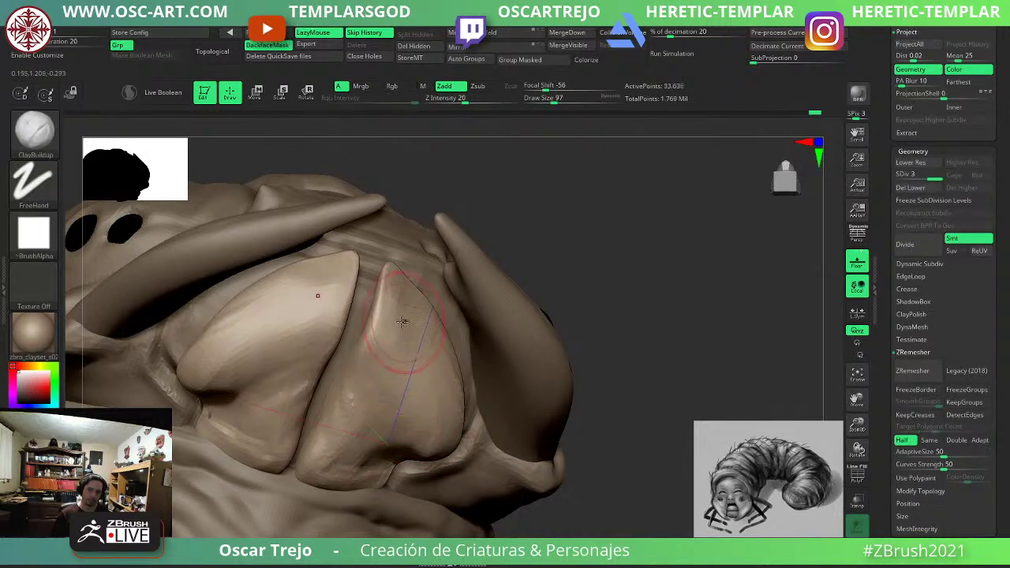
Refine the plates with ClayBuildup, crease their edges and base notches with DamStandard at draw size 54, and smooth the notches.
{"action": "key", "text": "s"}
{"action": "left_click_drag", "start_coordinate": [405, 323], "coordinate": [350, 379]}
{"action": "key", "text": "b"}
{"action": "key", "text": "d"}
{"action": "key", "text": "s"}
{"action": "key", "text": "s"}
{"action": "left_click_drag", "start_coordinate": [406, 296], "coordinate": [389, 292]}
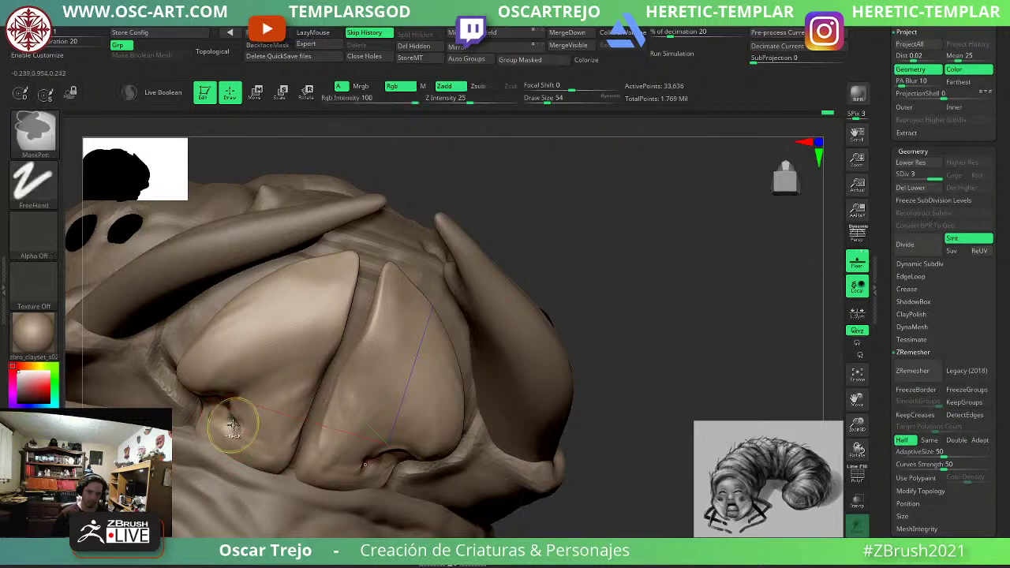
{"action": "left_click_drag", "start_coordinate": [232, 422], "coordinate": [226, 430], "text": "shift"}
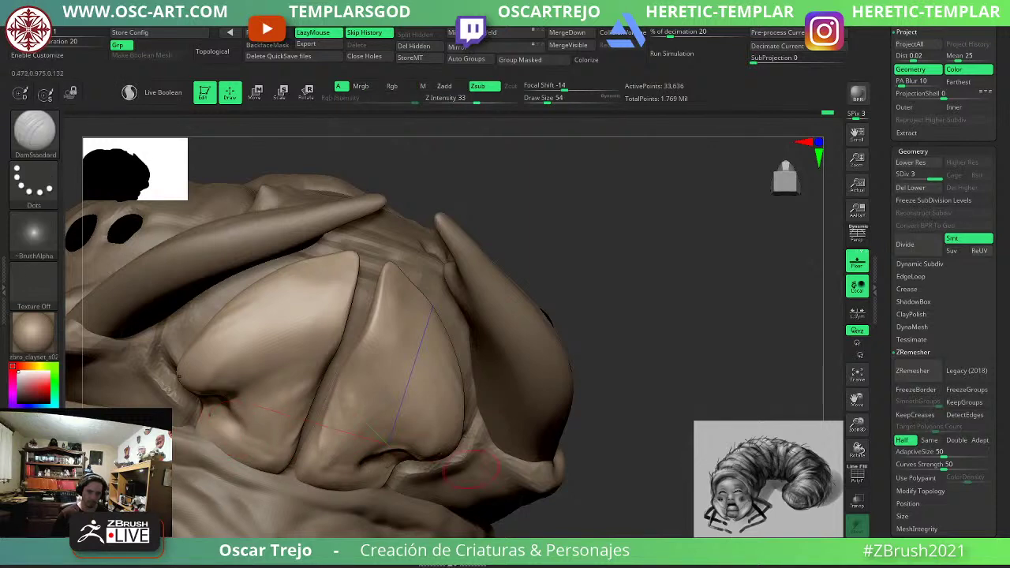
Select the main eyes on the face and examine their polygroups in the wireframe display.
{"action": "key", "text": "b"}
{"action": "key", "text": "m"}
{"action": "key", "text": "v"}
{"action": "left_click_drag", "start_coordinate": [551, 521], "coordinate": [440, 364], "text": "alt"}
{"action": "left_click_drag", "start_coordinate": [382, 485], "coordinate": [417, 431], "text": "alt"}
{"action": "mouse_move", "coordinate": [566, 270]}
{"action": "left_mouse_down"}
{"action": "mouse_move", "coordinate": [642, 295]}
{"action": "mouse_move", "coordinate": [556, 392]}
{"action": "mouse_move", "coordinate": [583, 427]}
{"action": "left_mouse_up"}
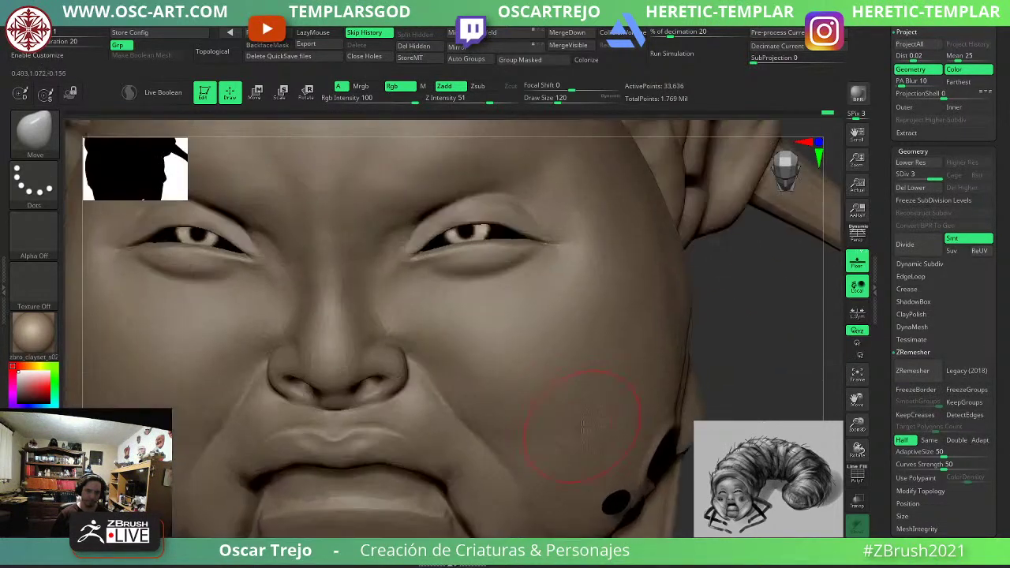
{"action": "left_click", "coordinate": [482, 234], "text": "alt"}
{"action": "key", "text": "shift+f"}
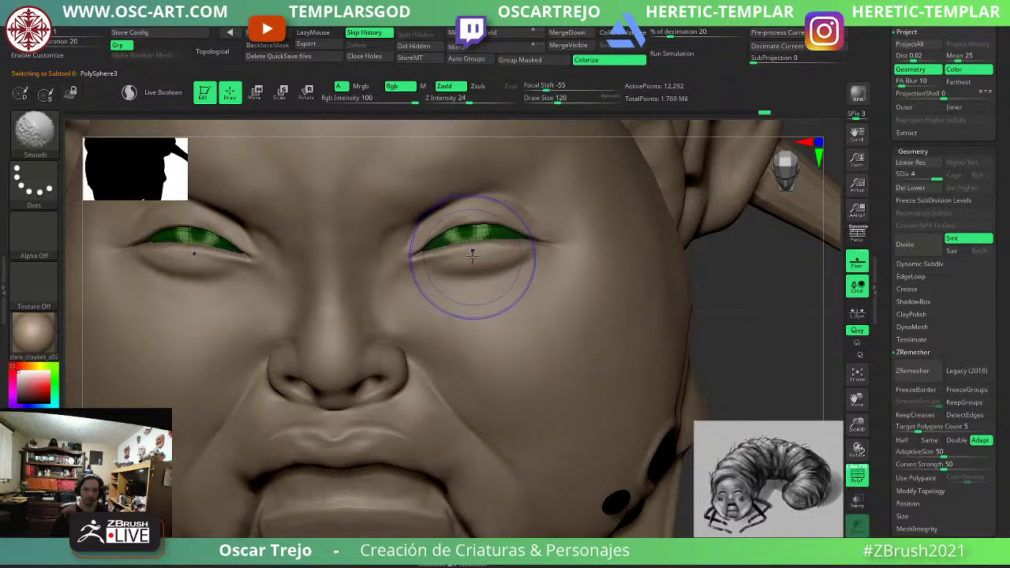
{"action": "key", "text": "shift+f"}
{"action": "key", "text": "shift+f"}
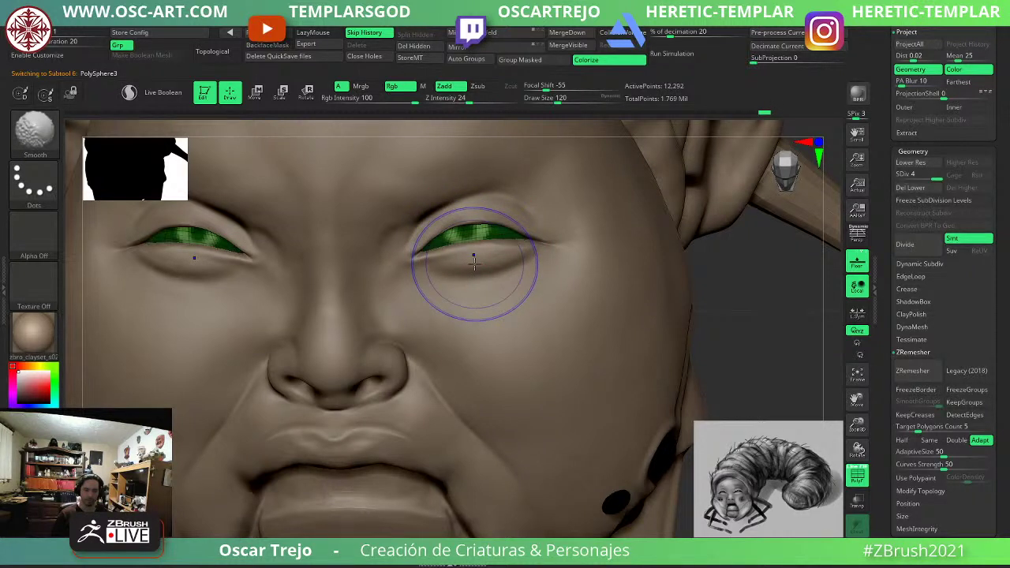
{"action": "key", "text": "shift+f"}
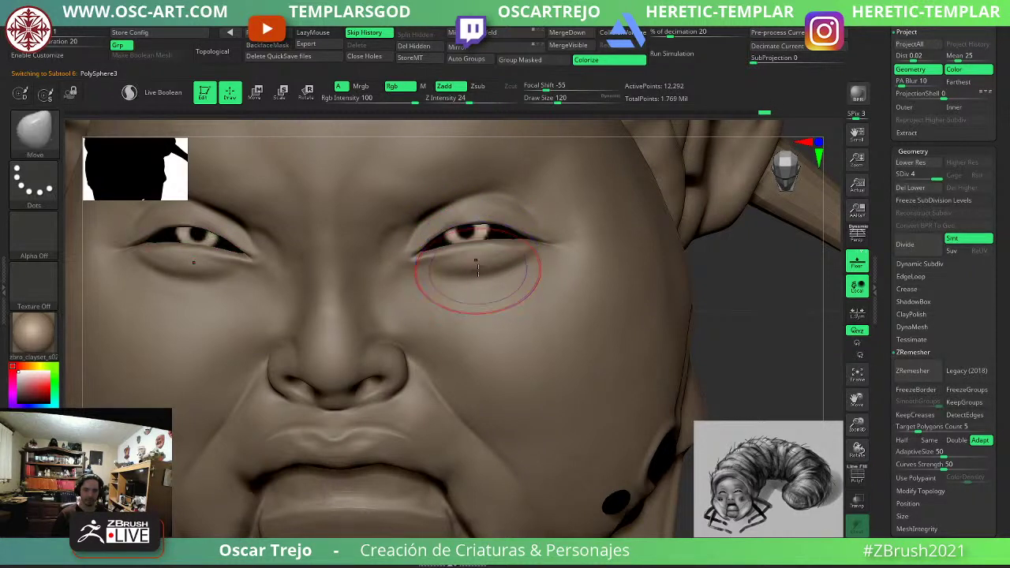
{"action": "key", "text": "f"}
{"action": "mouse_move", "coordinate": [525, 359]}
{"action": "left_mouse_down"}
{"action": "mouse_move", "coordinate": [566, 352]}
{"action": "mouse_move", "coordinate": [589, 294]}
{"action": "mouse_move", "coordinate": [630, 311]}
{"action": "mouse_move", "coordinate": [339, 435]}
{"action": "mouse_move", "coordinate": [442, 481]}
{"action": "left_mouse_up"}
{"action": "key", "text": "s"}
{"action": "left_click", "coordinate": [415, 401]}
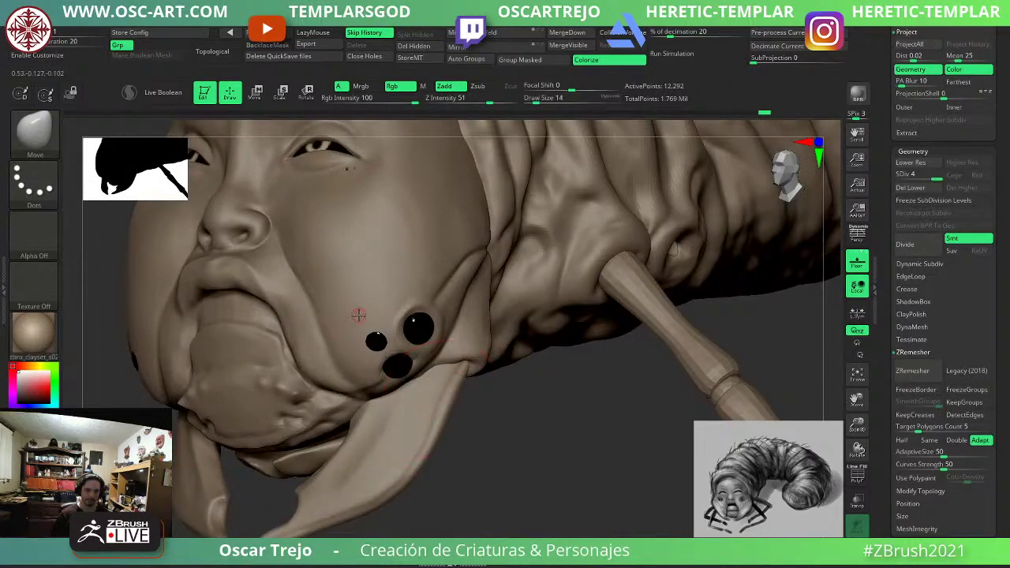
{"action": "left_click", "coordinate": [383, 368], "text": "alt"}
{"action": "left_click_drag", "start_coordinate": [452, 413], "coordinate": [559, 505], "text": "alt"}
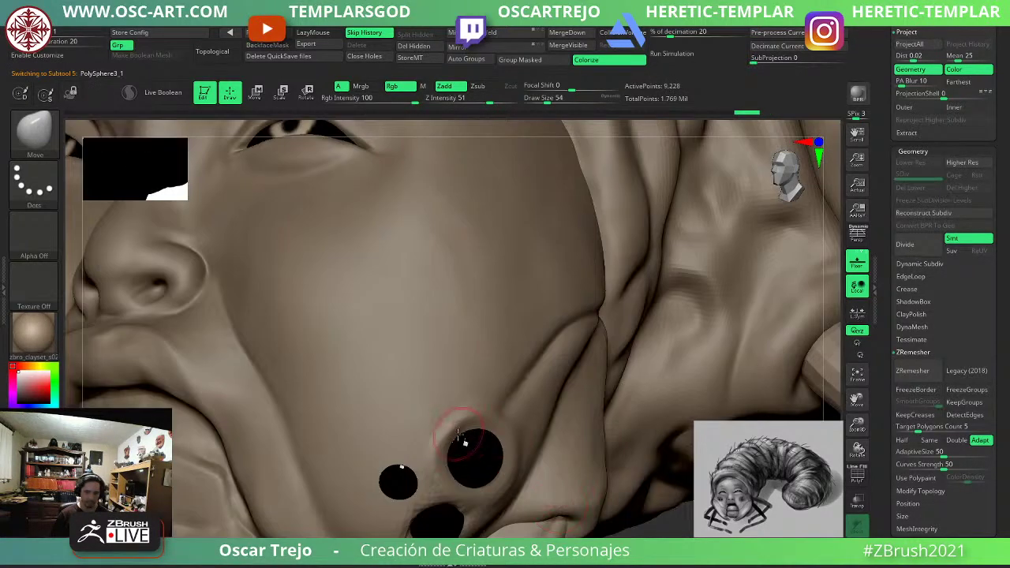
{"action": "key", "text": "b"}
{"action": "key", "text": "d"}
{"action": "key", "text": "s"}
{"action": "key", "text": "b"}
{"action": "key", "text": "c"}
{"action": "key", "text": "l"}
{"action": "left_click_drag", "start_coordinate": [408, 467], "coordinate": [399, 477]}
{"action": "key", "text": "ctrl+z"}
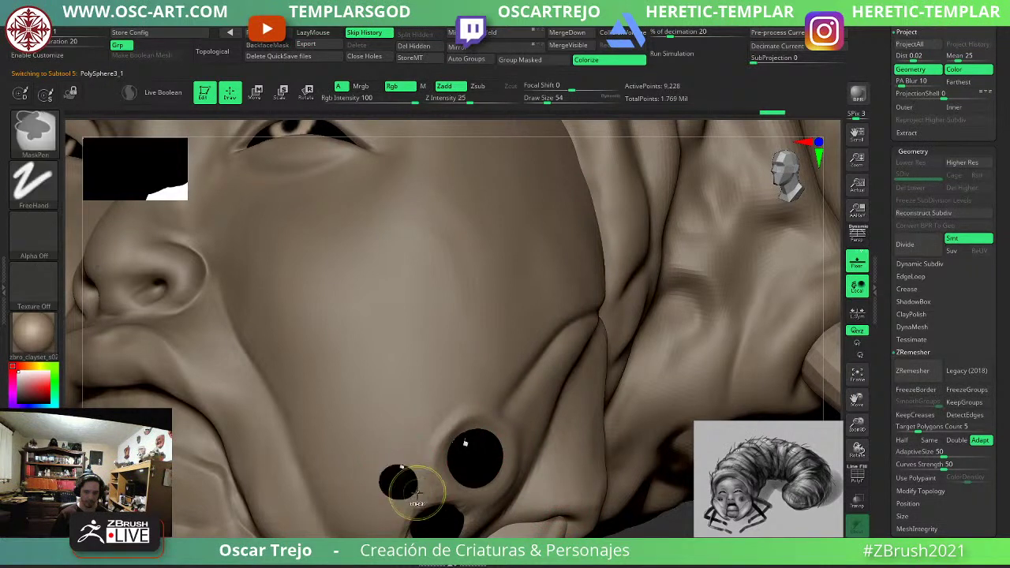
Select the head, build up rims around the small side eyes with the Clay brush at draw size 54, and smooth between them.
{"action": "left_click", "coordinate": [399, 477], "text": "alt"}
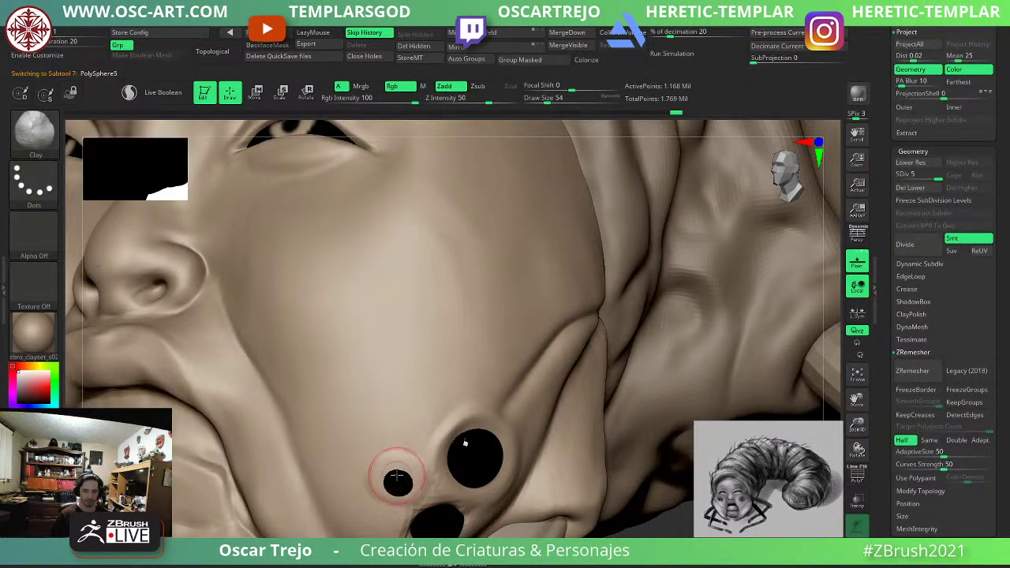
{"action": "left_click_drag", "start_coordinate": [393, 492], "coordinate": [389, 475]}
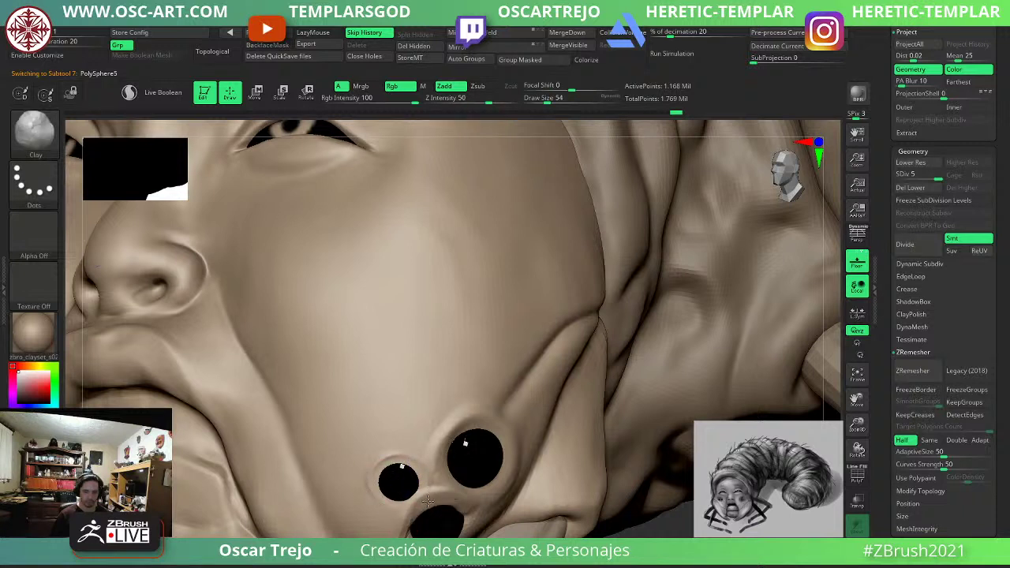
{"action": "key", "text": "shift"}
{"action": "left_click_drag", "start_coordinate": [428, 519], "coordinate": [451, 507], "text": "shift"}
Crease the skin fold below the side eyes with DamStandard at draw size 54 and smooth the cheek beside it.
{"action": "key", "text": "b"}
{"action": "key", "text": "d"}
{"action": "key", "text": "s"}
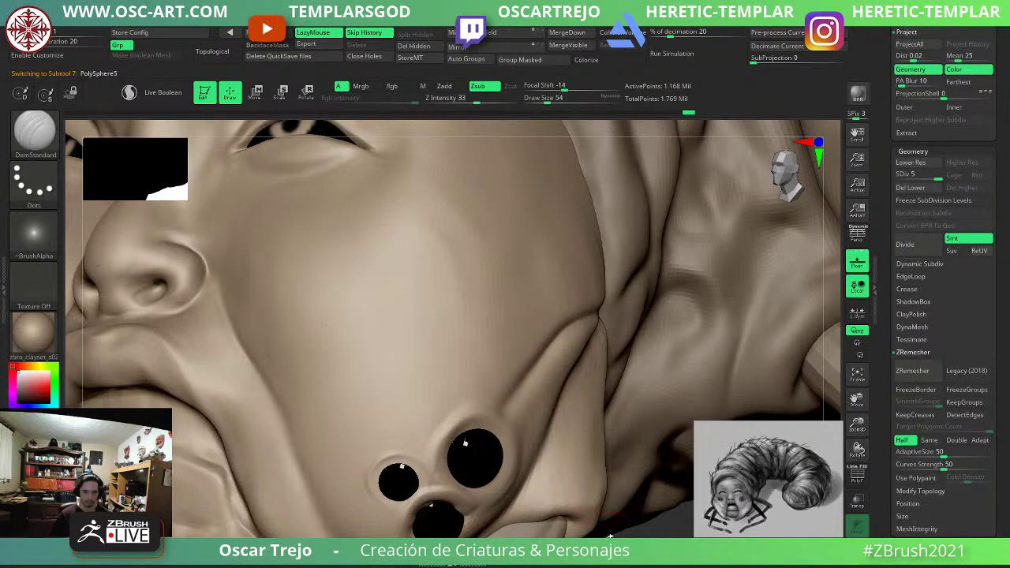
{"action": "left_click_drag", "start_coordinate": [610, 537], "coordinate": [528, 382], "text": "alt"}
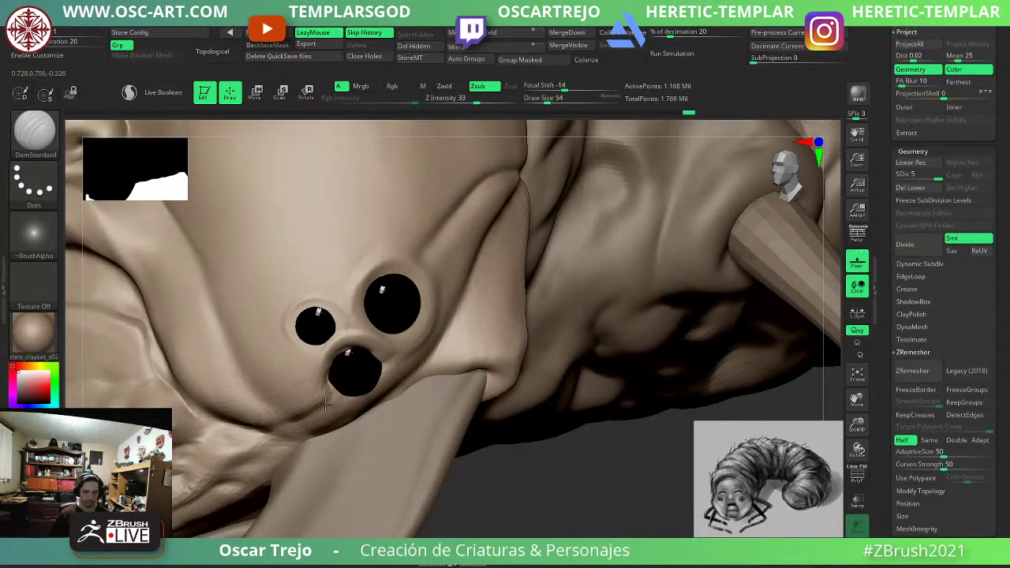
{"action": "key", "text": "shift"}
{"action": "left_click_drag", "start_coordinate": [262, 386], "coordinate": [252, 399], "text": "shift"}
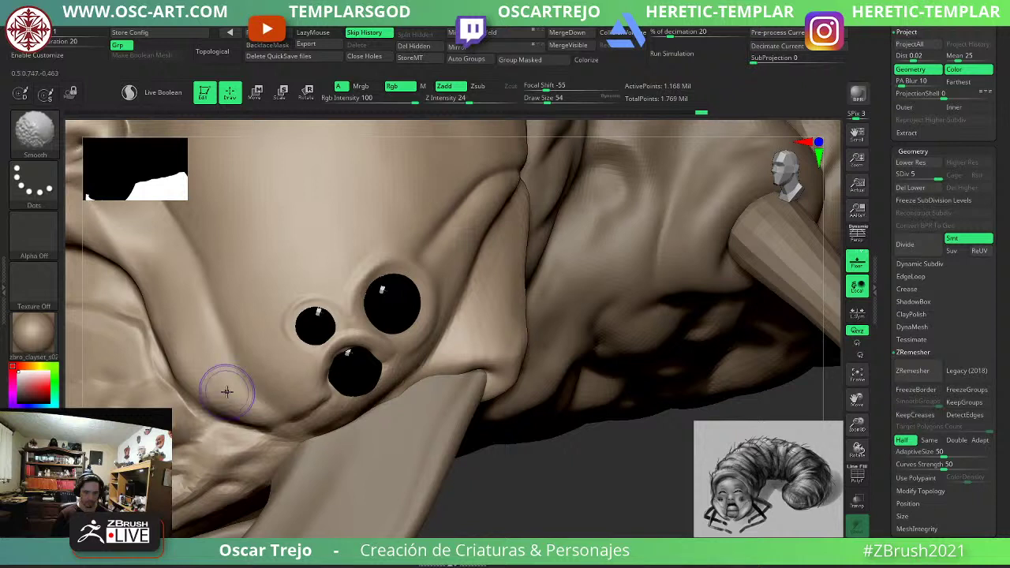
Undo the last stroke on the cheek fold and lower the head to subdivision level 4.
{"action": "left_click_drag", "start_coordinate": [192, 382], "coordinate": [202, 406]}
{"action": "key", "text": "ctrl+z"}
{"action": "key", "text": "shift+d"}
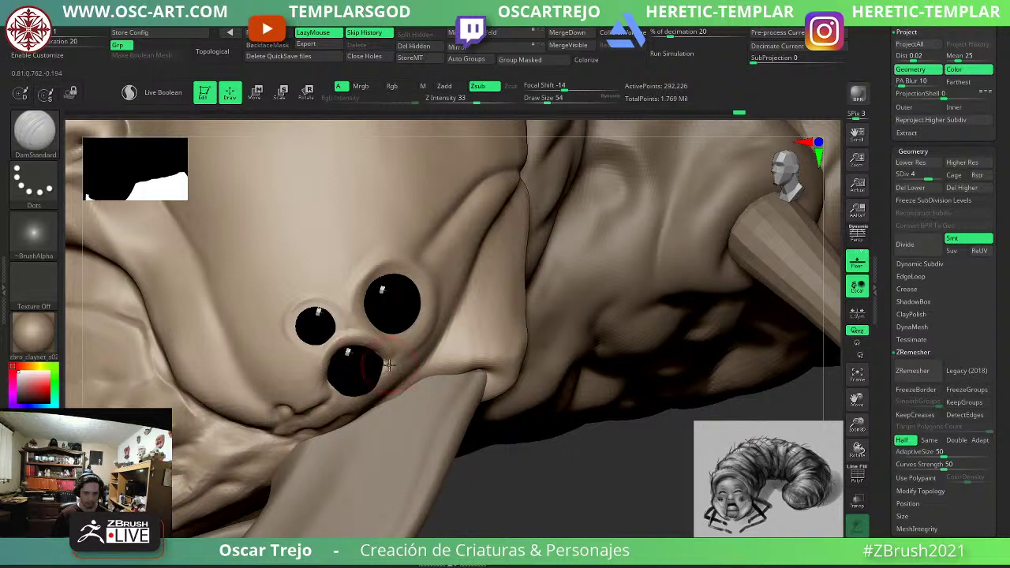
Build up the skin around the largest side eye and toward the ridge above it with the Clay brush at draw size 54.
{"action": "key", "text": "b"}
{"action": "key", "text": "c"}
{"action": "key", "text": "l"}
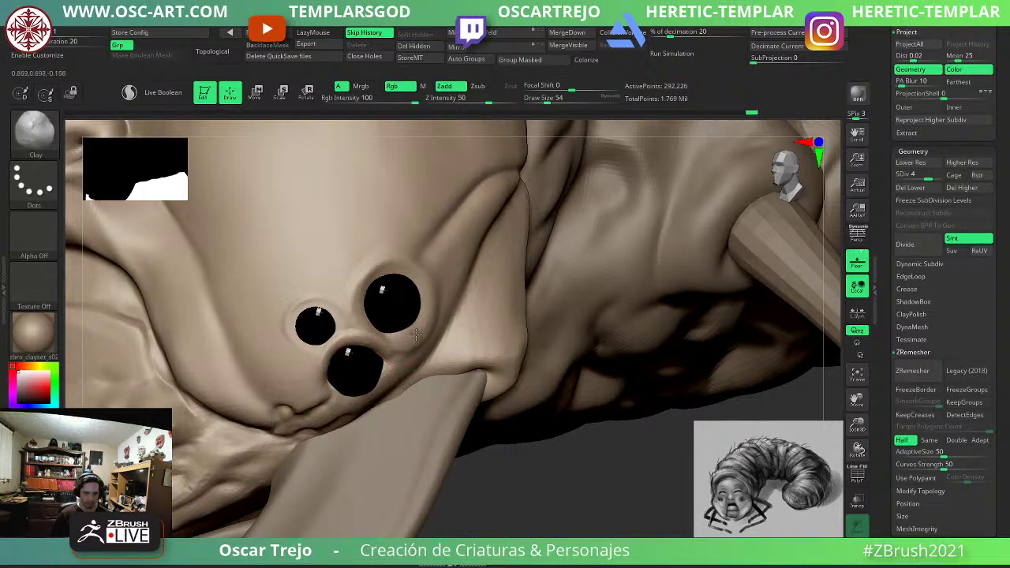
{"action": "mouse_move", "coordinate": [424, 282]}
{"action": "left_mouse_down"}
{"action": "mouse_move", "coordinate": [428, 293]}
{"action": "mouse_move", "coordinate": [422, 273]}
{"action": "left_mouse_up"}
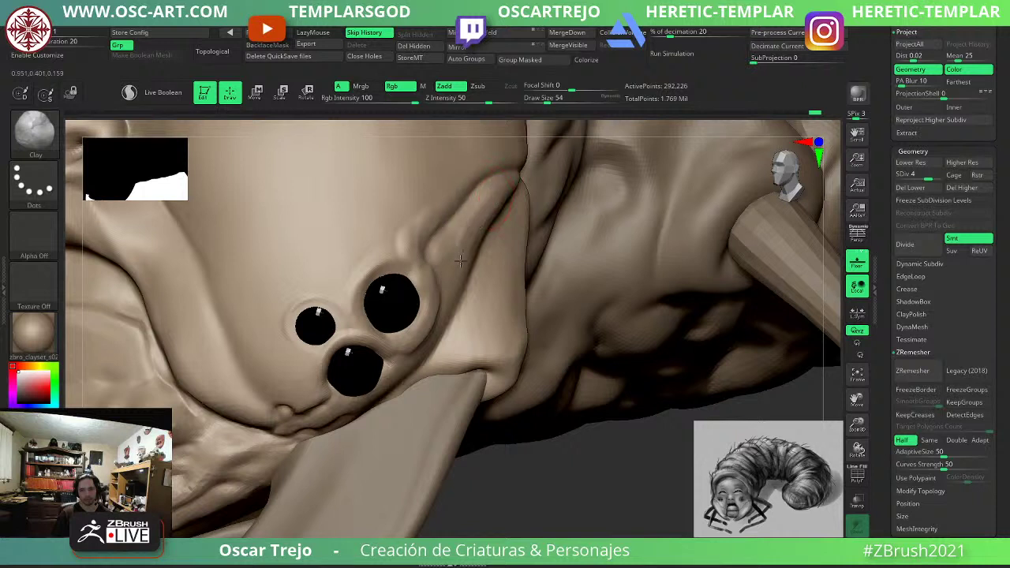
Flatten the ridge running up from the largest side eye with TrimDynamic at draw size 65 and smooth its lower end.
{"action": "key", "text": "b"}
{"action": "key", "text": "t"}
{"action": "key", "text": "d"}
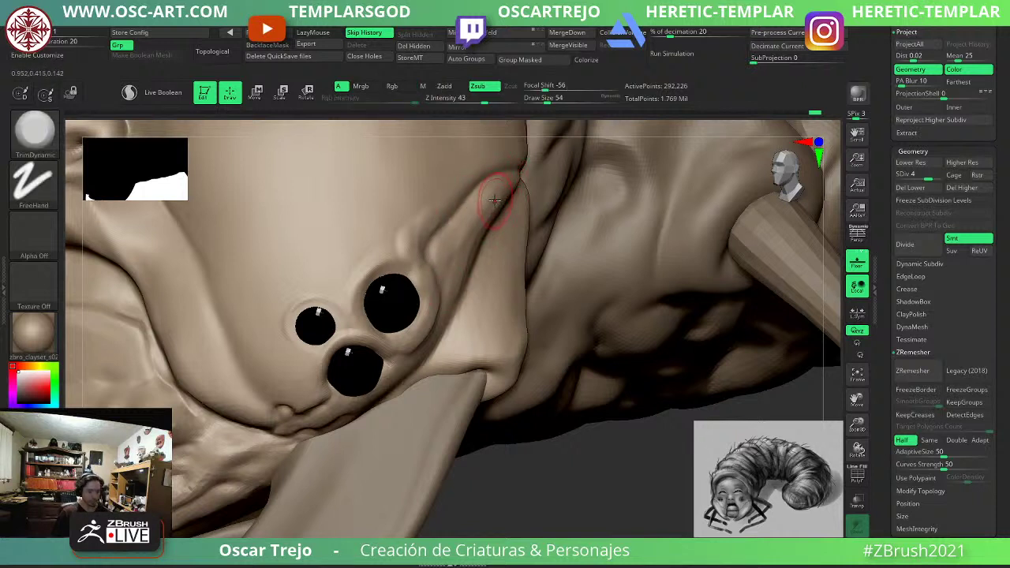
{"action": "key", "text": "s"}
{"action": "left_click", "coordinate": [486, 210]}
{"action": "left_click_drag", "start_coordinate": [470, 220], "coordinate": [420, 292]}
{"action": "left_click_drag", "start_coordinate": [441, 235], "coordinate": [430, 247], "text": "shift"}
Crease the skin edge where the mandible meets the head with DamStandard.
{"action": "key", "text": "b"}
{"action": "key", "text": "d"}
{"action": "key", "text": "s"}
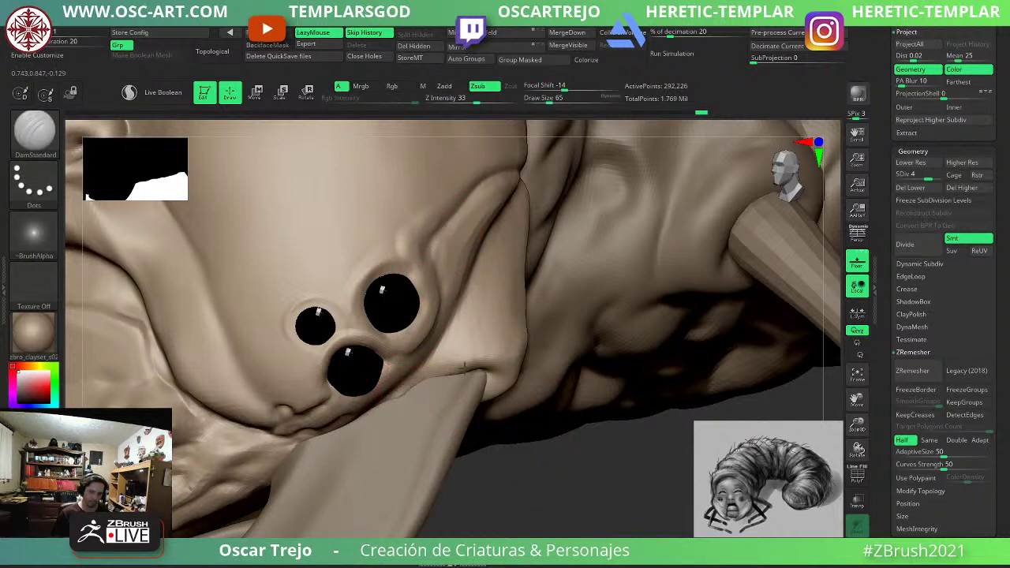
{"action": "left_click_drag", "start_coordinate": [397, 397], "coordinate": [456, 373]}
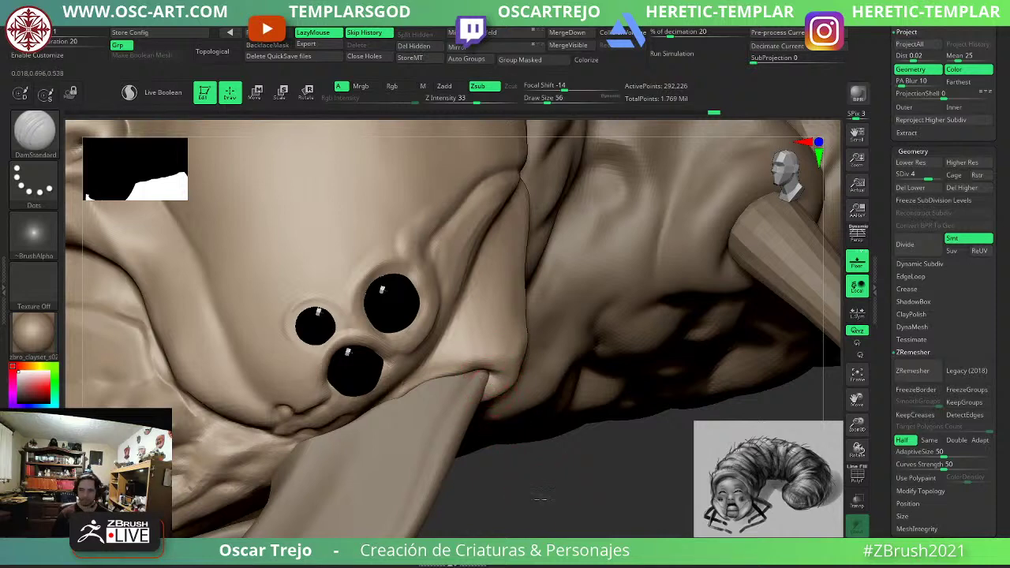
Smooth the bumpy skin on the side of the chin and the upper lip at draw size 56.
{"action": "left_click_drag", "start_coordinate": [541, 499], "coordinate": [503, 473], "text": "alt"}
{"action": "left_click_drag", "start_coordinate": [307, 409], "coordinate": [292, 432], "text": "shift"}
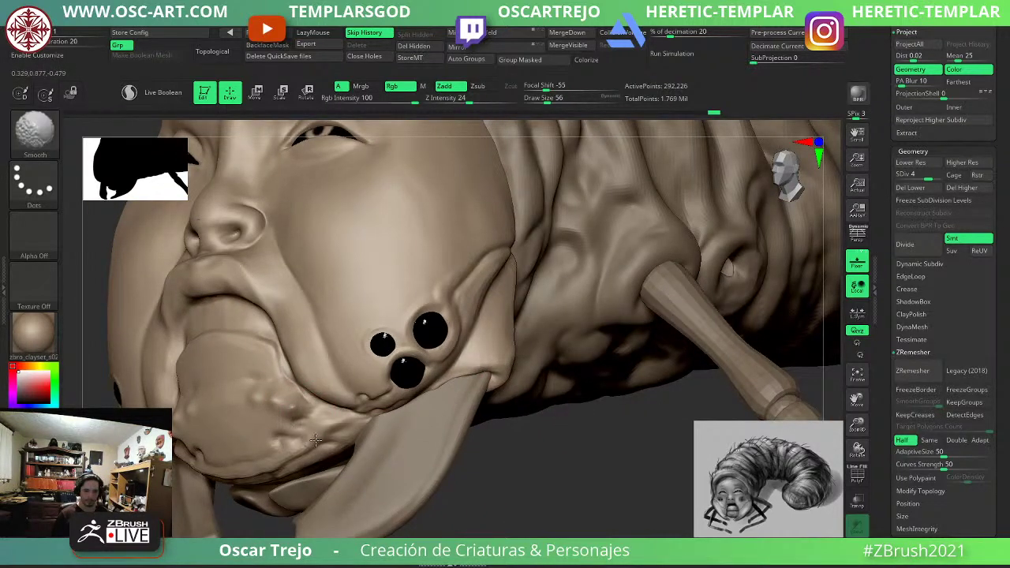
{"action": "left_click_drag", "start_coordinate": [481, 477], "coordinate": [540, 473]}
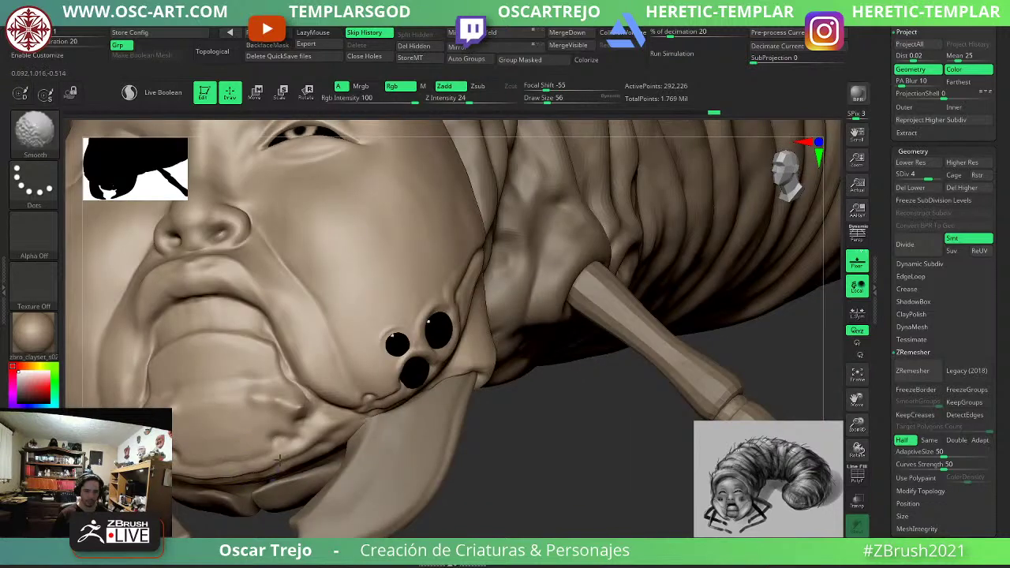
{"action": "left_click_drag", "start_coordinate": [280, 460], "coordinate": [248, 437], "text": "shift"}
{"action": "left_click_drag", "start_coordinate": [247, 295], "coordinate": [253, 289], "text": "shift"}
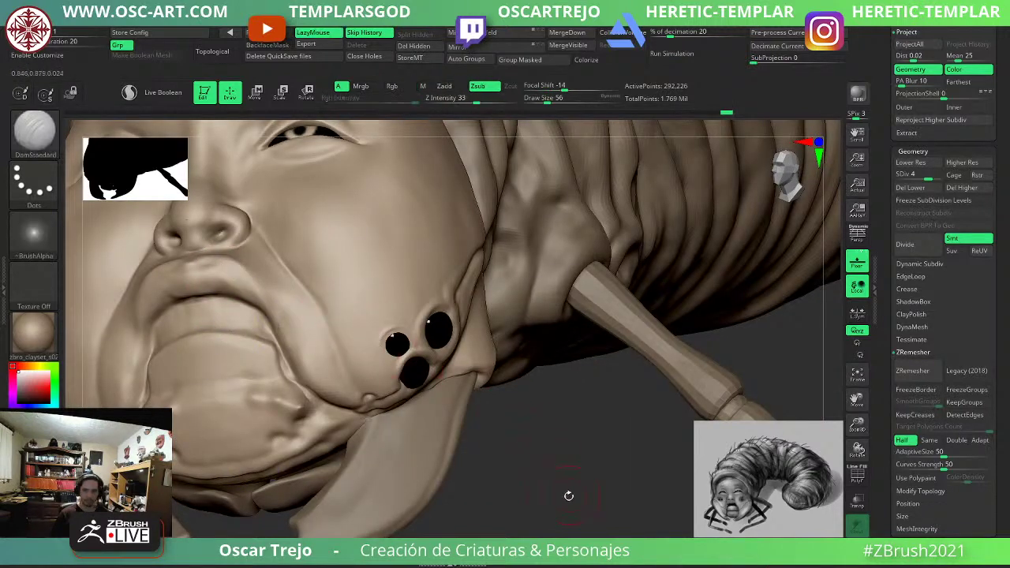
Try to reshape the nose and its nostril wings with the Move brush, raising the draw size to 101.
{"action": "left_click_drag", "start_coordinate": [568, 496], "coordinate": [540, 433], "text": "alt"}
{"action": "left_click_drag", "start_coordinate": [645, 320], "coordinate": [690, 429], "text": "alt"}
{"action": "right_click_drag", "start_coordinate": [690, 427], "coordinate": [398, 375]}
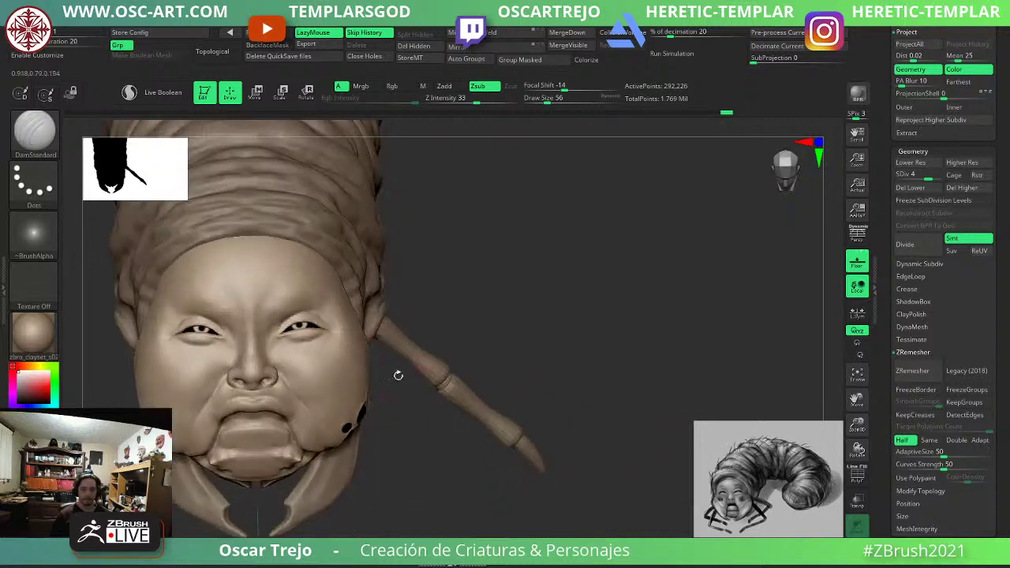
{"action": "mouse_move", "coordinate": [429, 326]}
{"action": "left_mouse_down", "text": "alt"}
{"action": "mouse_move", "coordinate": [497, 316]}
{"action": "mouse_move", "coordinate": [513, 387]}
{"action": "left_mouse_up", "text": "alt"}
{"action": "key", "text": "b"}
{"action": "key", "text": "m"}
{"action": "key", "text": "v"}
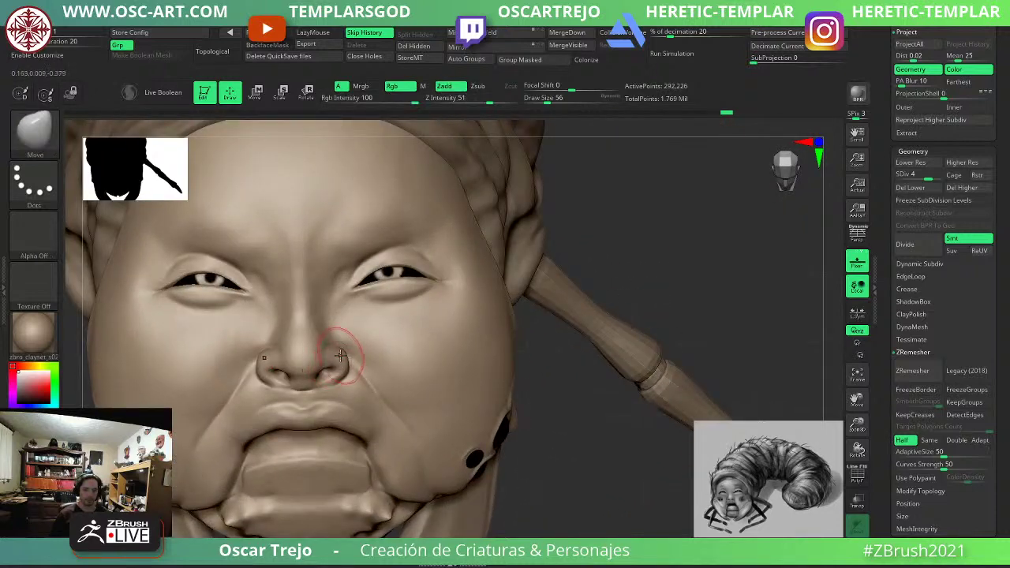
{"action": "left_click_drag", "start_coordinate": [343, 357], "coordinate": [326, 342]}
{"action": "key", "text": "ctrl+z"}
{"action": "key", "text": "s"}
{"action": "key", "text": "shift"}
{"action": "key", "text": "s"}
{"action": "key", "text": "ctrl+z"}
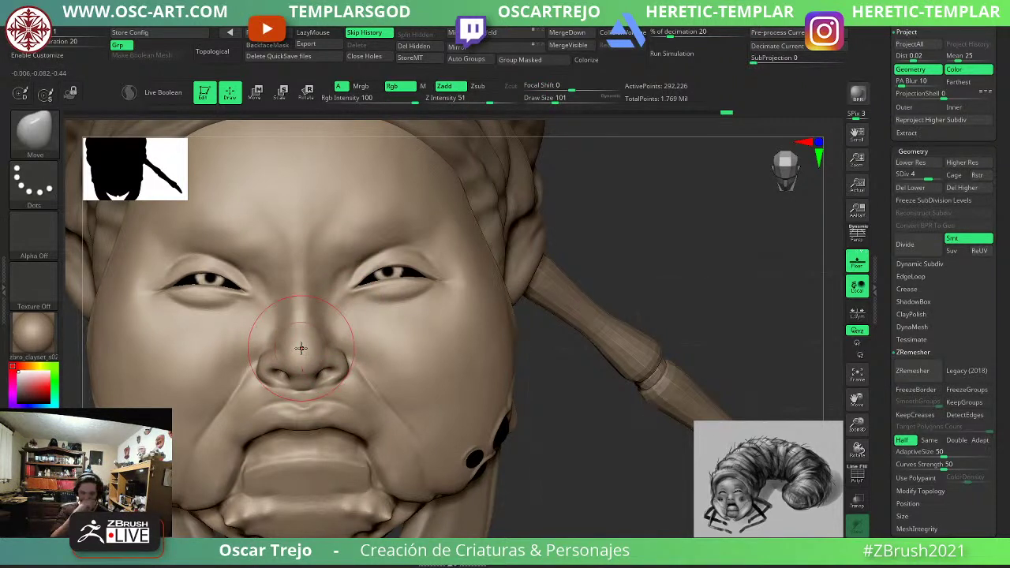
Duplicate the leg, place the copy just behind the first one, and mirror and weld the legs across the body.
{"action": "left_click_drag", "start_coordinate": [571, 410], "coordinate": [561, 348], "text": "alt"}
{"action": "left_click", "coordinate": [617, 385], "text": "alt"}
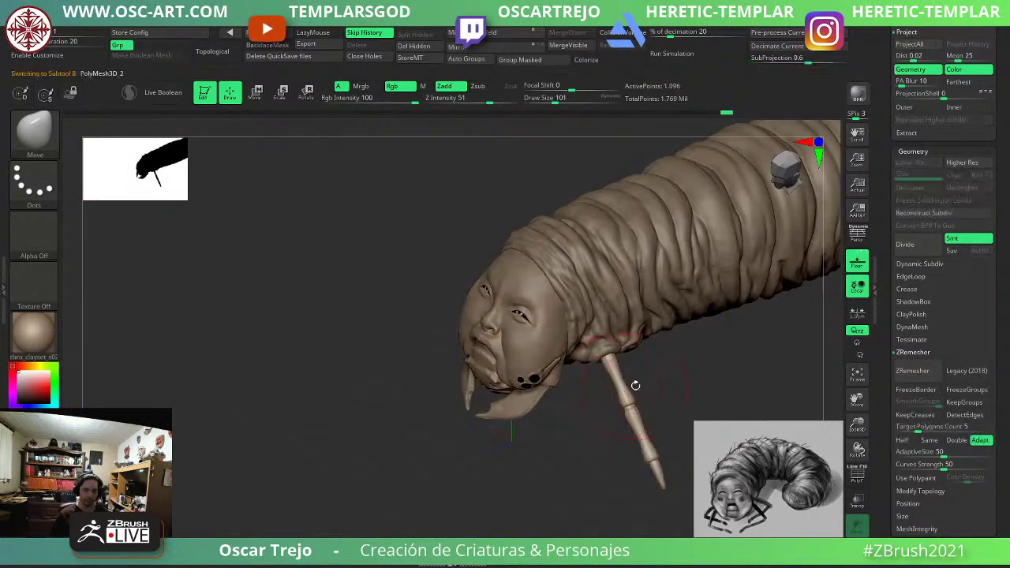
{"action": "left_click_drag", "start_coordinate": [667, 394], "coordinate": [530, 331], "text": "alt"}
{"action": "key", "text": "w"}
{"action": "left_click_drag", "start_coordinate": [625, 394], "coordinate": [542, 396], "text": "alt"}
{"action": "left_click_drag", "start_coordinate": [383, 470], "coordinate": [427, 451], "text": "ctrl"}
{"action": "left_click_drag", "start_coordinate": [290, 399], "coordinate": [347, 430]}
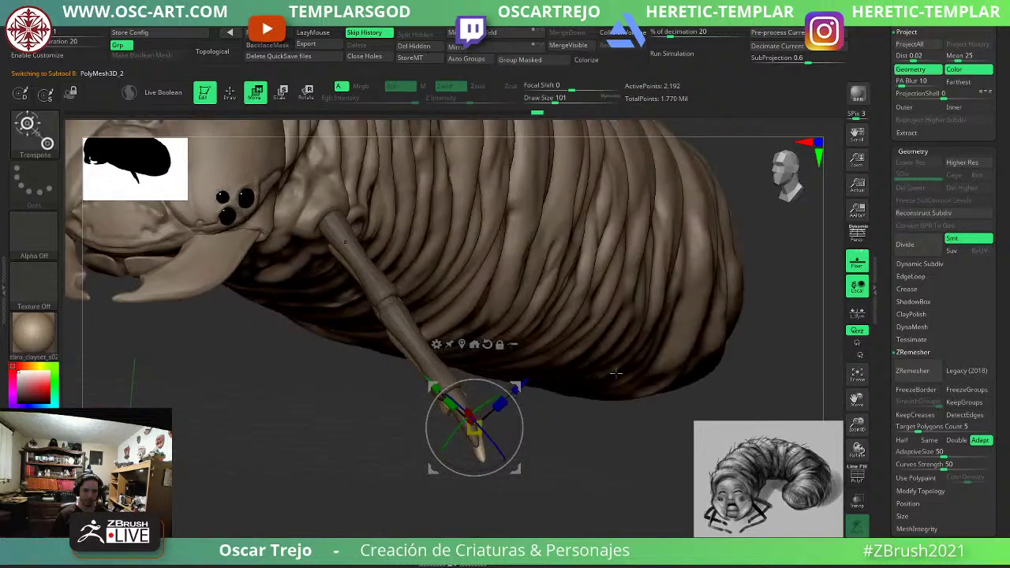
{"action": "left_click_drag", "start_coordinate": [612, 418], "coordinate": [557, 423]}
{"action": "mouse_move", "coordinate": [508, 387]}
{"action": "left_mouse_down"}
{"action": "mouse_move", "coordinate": [561, 388]}
{"action": "mouse_move", "coordinate": [569, 431]}
{"action": "mouse_move", "coordinate": [608, 435]}
{"action": "mouse_move", "coordinate": [553, 415]}
{"action": "left_mouse_up"}
{"action": "key", "text": "q"}
{"action": "left_click", "coordinate": [491, 33]}
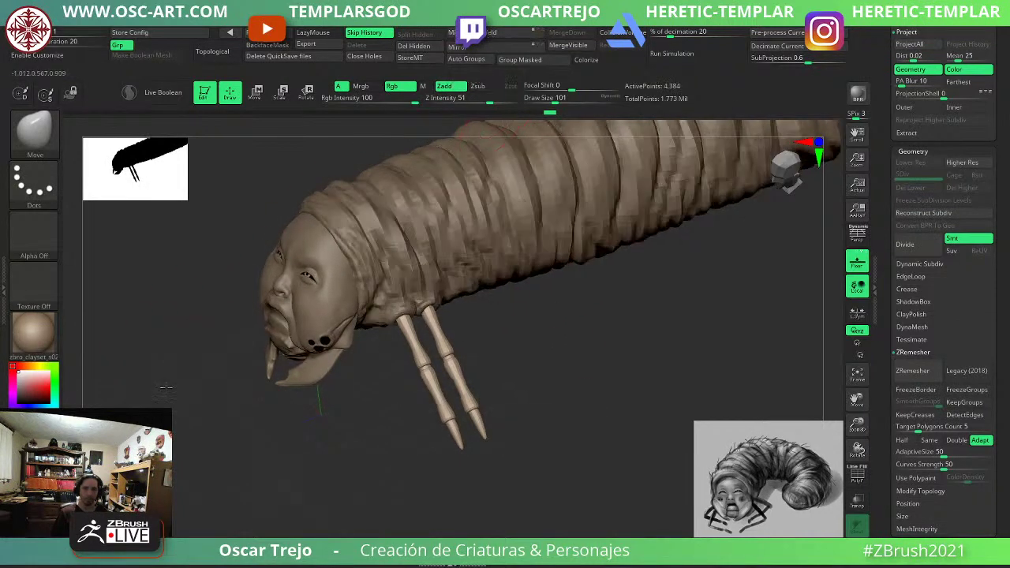
Select the mandibles, switch to the Standard brush and save the tool to disk.
{"action": "left_click_drag", "start_coordinate": [325, 455], "coordinate": [433, 390]}
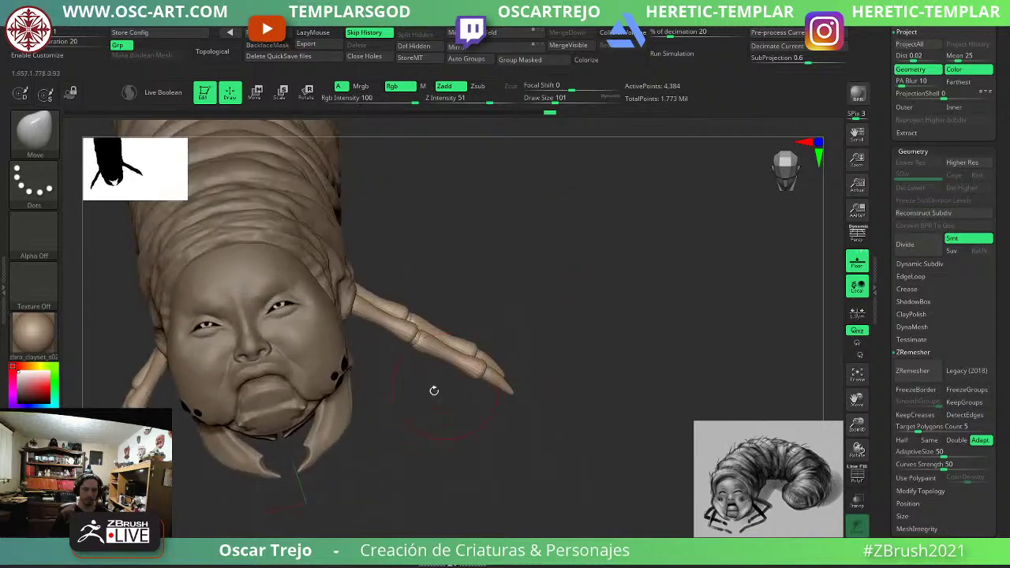
{"action": "left_click", "coordinate": [346, 432], "text": "alt"}
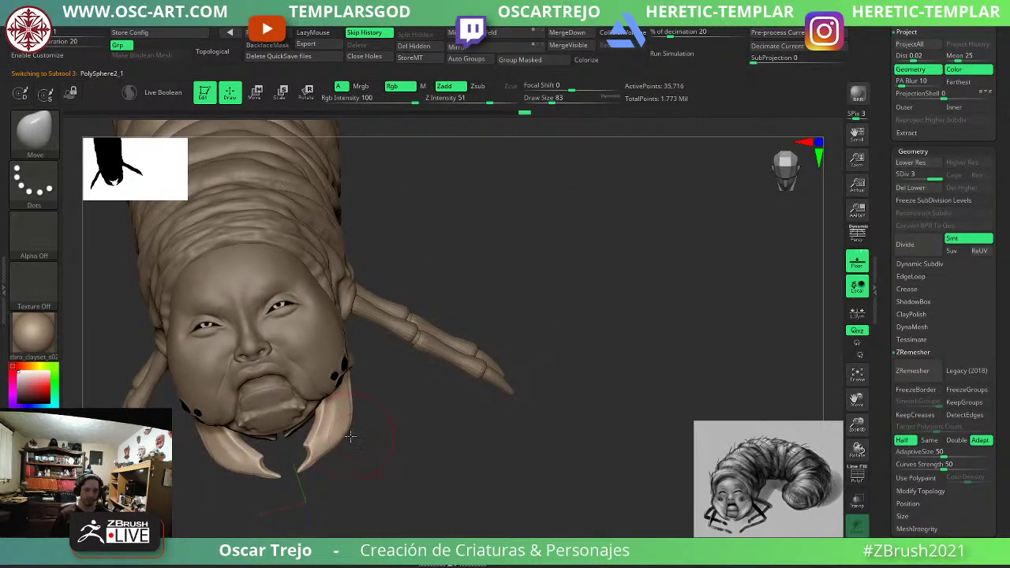
{"action": "left_click_drag", "start_coordinate": [350, 437], "coordinate": [548, 429]}
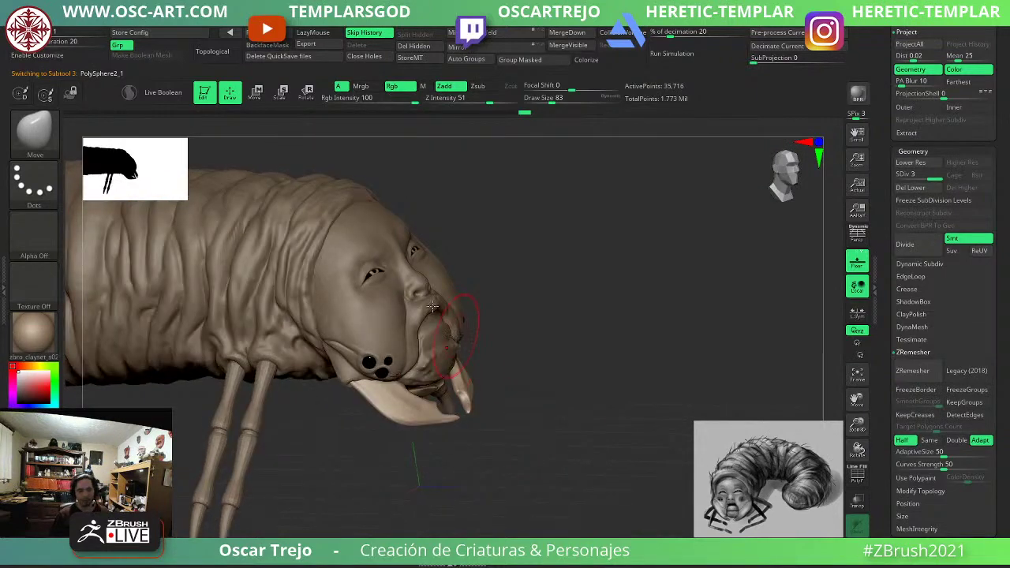
{"action": "left_click_drag", "start_coordinate": [550, 305], "coordinate": [328, 401]}
{"action": "mouse_move", "coordinate": [279, 466]}
{"action": "left_mouse_down", "text": "alt"}
{"action": "mouse_move", "coordinate": [263, 472]}
{"action": "mouse_move", "coordinate": [309, 473]}
{"action": "mouse_move", "coordinate": [300, 451]}
{"action": "mouse_move", "coordinate": [307, 474]}
{"action": "mouse_move", "coordinate": [297, 472]}
{"action": "left_mouse_up", "text": "alt"}
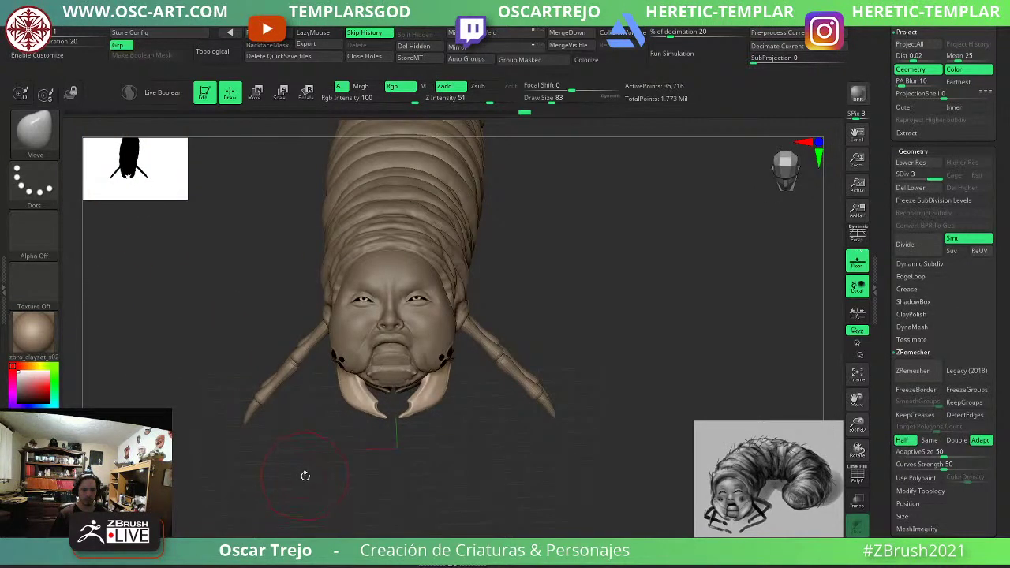
{"action": "right_click_drag", "start_coordinate": [324, 423], "coordinate": [382, 448], "text": "ctrl"}
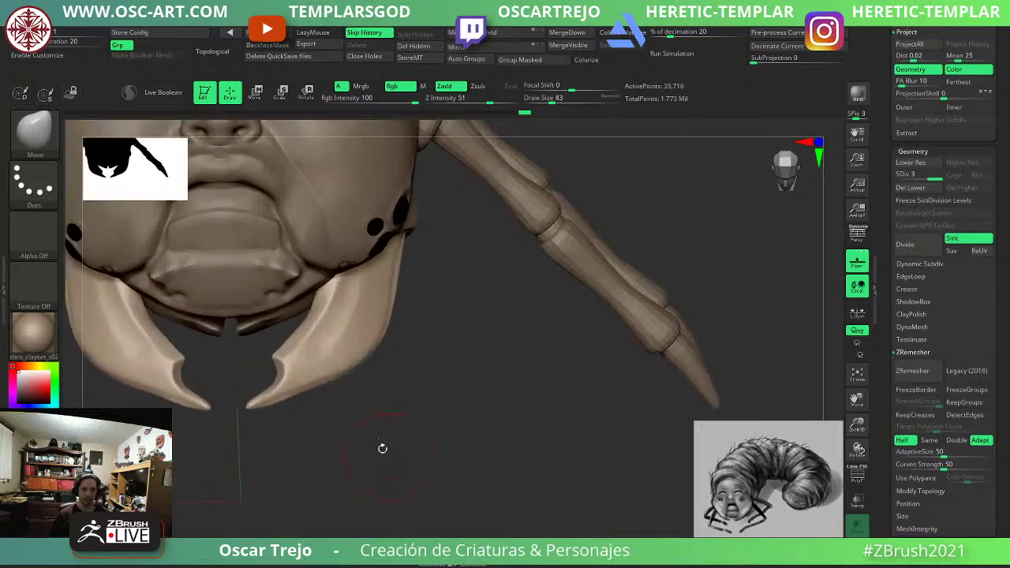
{"action": "right_click_drag", "start_coordinate": [457, 430], "coordinate": [513, 487], "text": "alt"}
{"action": "key", "text": "b"}
{"action": "key", "text": "s"}
{"action": "key", "text": "t"}
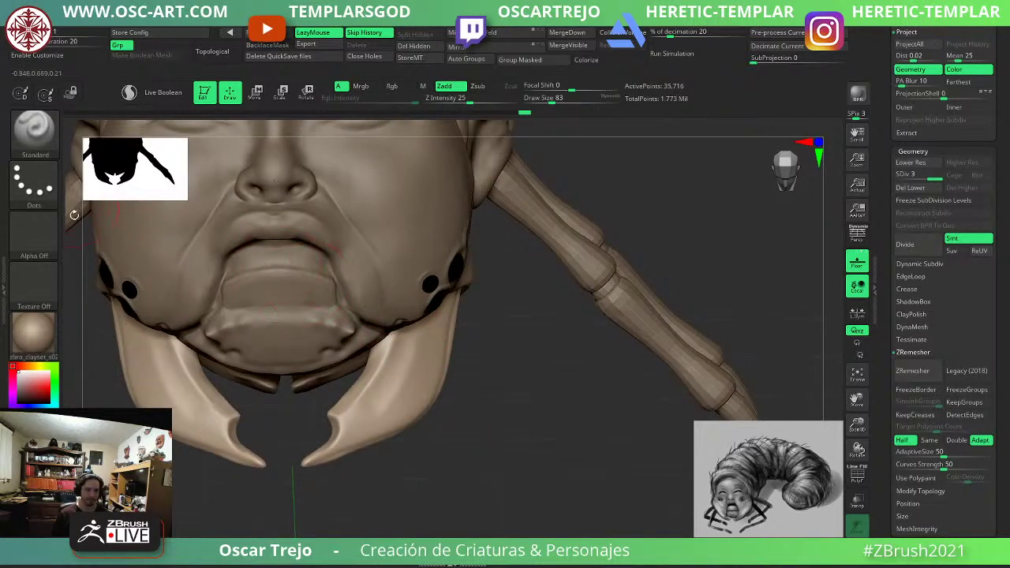
{"action": "left_click_drag", "start_coordinate": [891, 63], "coordinate": [844, 246]}
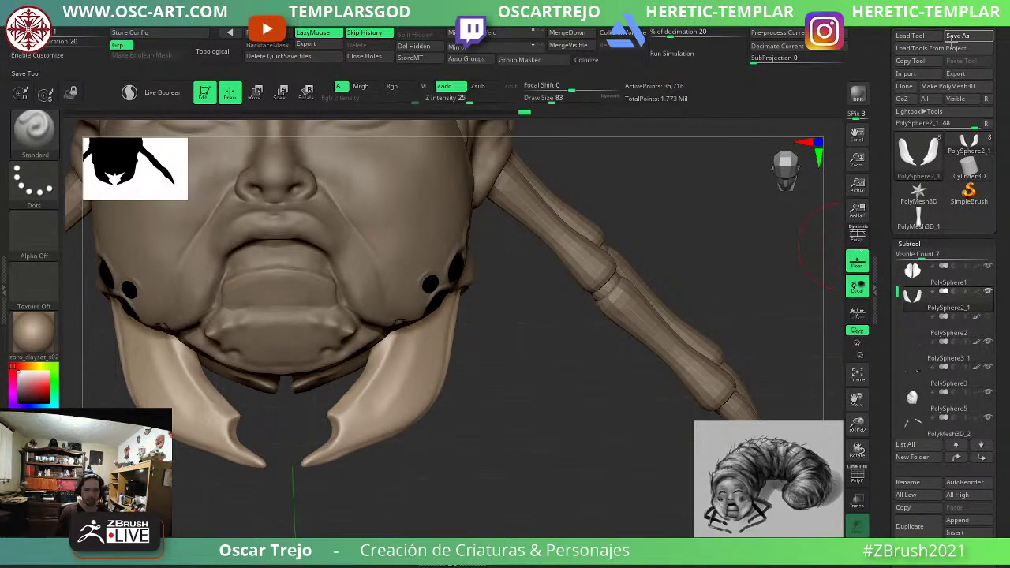
Give the Standard brush Alpha 08, the Spray stroke and draw size 80, and store a morph target for the mandibles.
{"action": "left_click", "coordinate": [35, 236]}
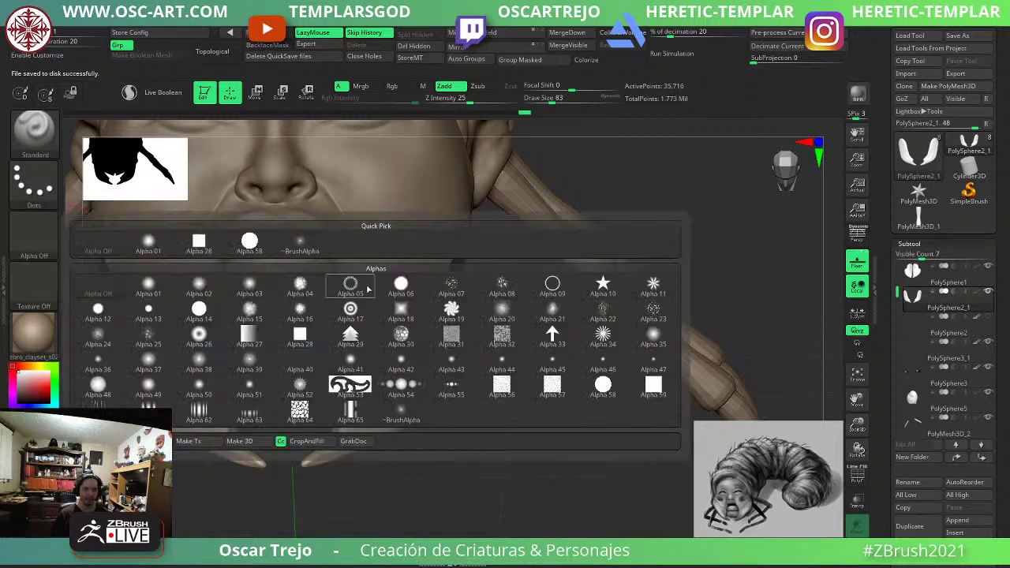
{"action": "left_click", "coordinate": [497, 289]}
{"action": "left_click", "coordinate": [33, 190]}
{"action": "left_click", "coordinate": [249, 192]}
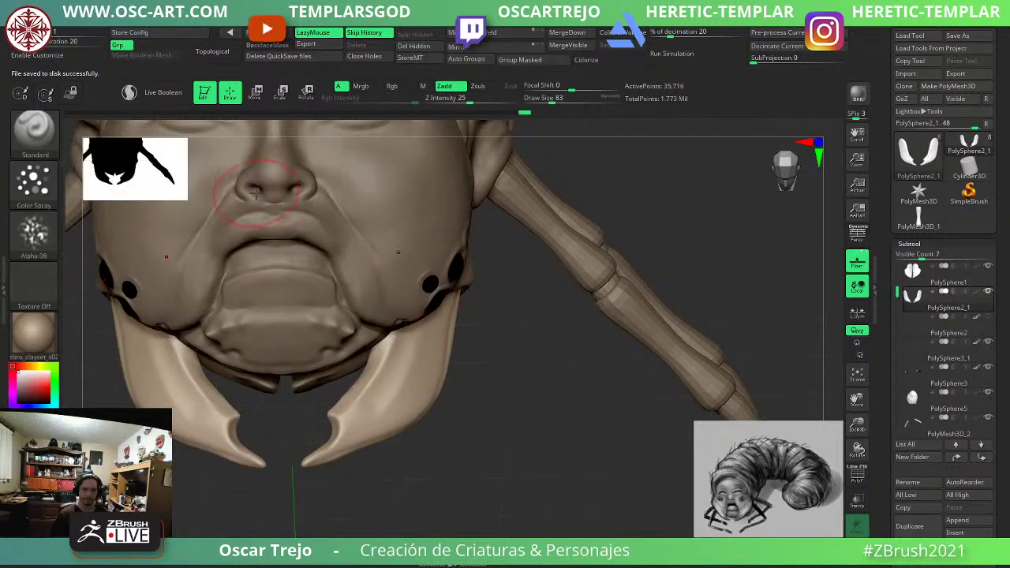
{"action": "left_click", "coordinate": [27, 192]}
{"action": "left_click", "coordinate": [301, 195]}
{"action": "key", "text": "s"}
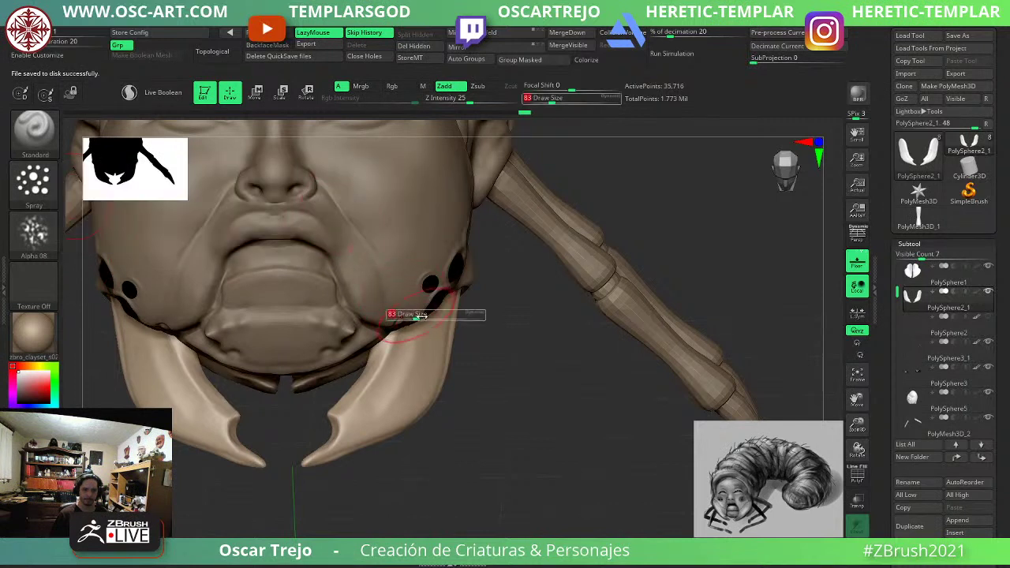
{"action": "left_click", "coordinate": [419, 316]}
{"action": "key", "text": "s"}
{"action": "left_click", "coordinate": [429, 338]}
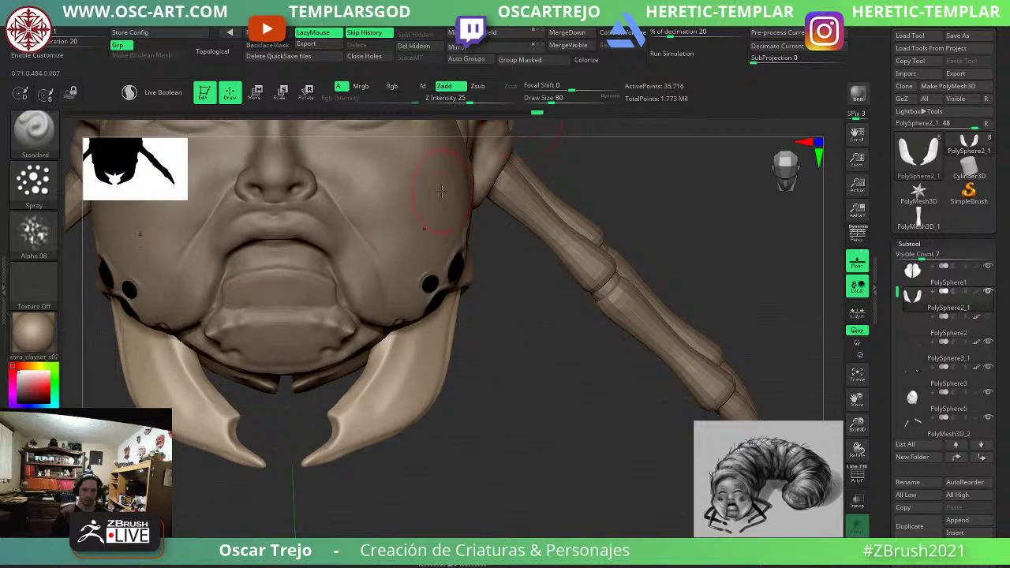
Spray a rough pitted texture over the front of the mandibles, varying the draw size between 71 and 90.
{"action": "left_click_drag", "start_coordinate": [424, 334], "coordinate": [407, 370]}
{"action": "key", "text": "s"}
{"action": "left_click", "coordinate": [430, 341]}
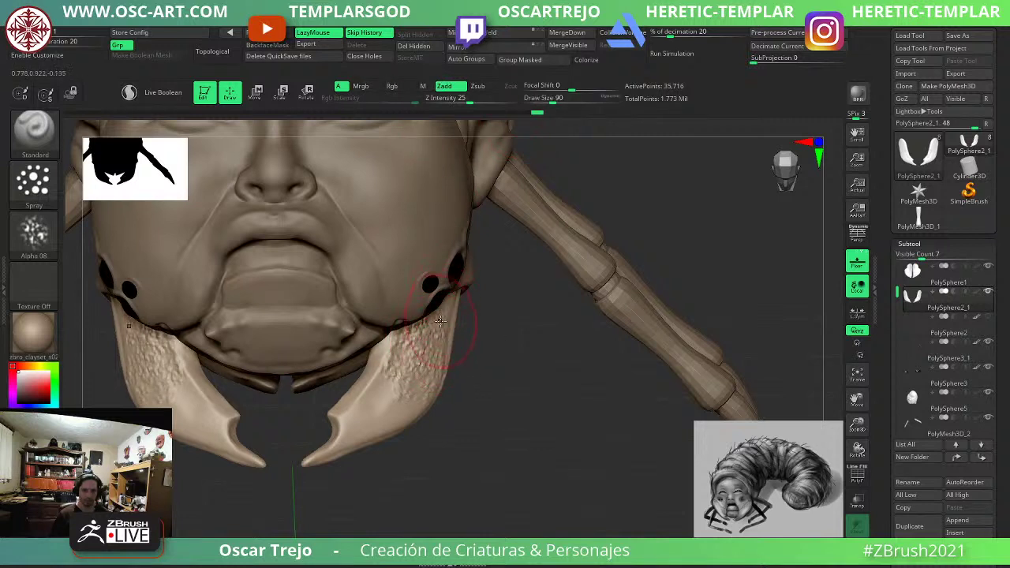
{"action": "mouse_move", "coordinate": [443, 370]}
{"action": "left_mouse_down"}
{"action": "mouse_move", "coordinate": [331, 455]}
{"action": "mouse_move", "coordinate": [371, 430]}
{"action": "left_mouse_up"}
{"action": "key", "text": "s"}
{"action": "left_click", "coordinate": [367, 433]}
{"action": "key", "text": "s"}
{"action": "left_click", "coordinate": [346, 453]}
{"action": "mouse_move", "coordinate": [368, 362]}
{"action": "left_mouse_down"}
{"action": "mouse_move", "coordinate": [362, 386]}
{"action": "mouse_move", "coordinate": [383, 407]}
{"action": "left_mouse_up"}
Soften the sprayed mandible texture with the Morph brush at draw size 128.
{"action": "key", "text": "b"}
{"action": "key", "text": "m"}
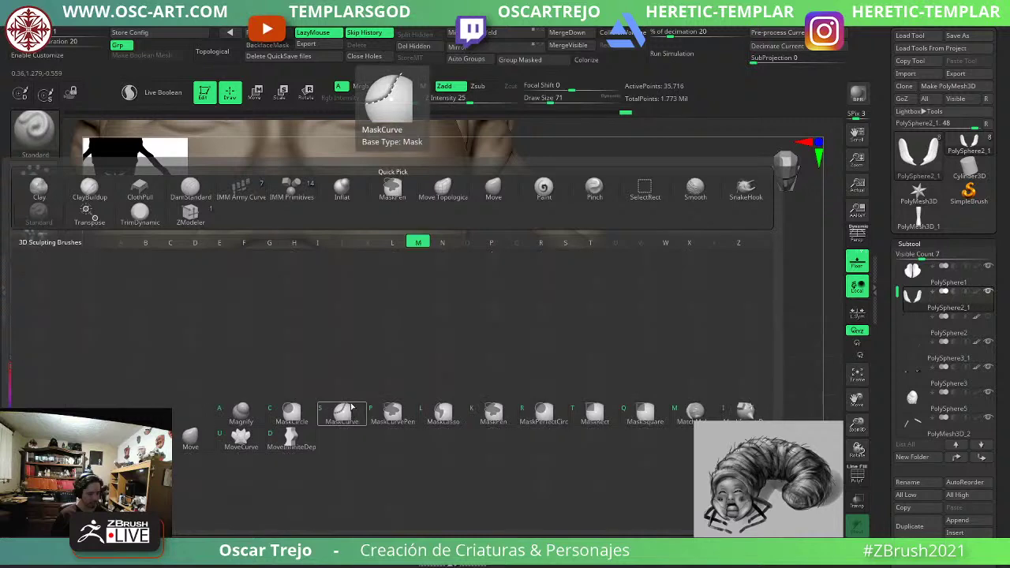
{"action": "key", "text": "o"}
{"action": "key", "text": "s"}
{"action": "mouse_move", "coordinate": [329, 423]}
{"action": "left_mouse_down"}
{"action": "mouse_move", "coordinate": [362, 411]}
{"action": "mouse_move", "coordinate": [414, 321]}
{"action": "left_mouse_up"}
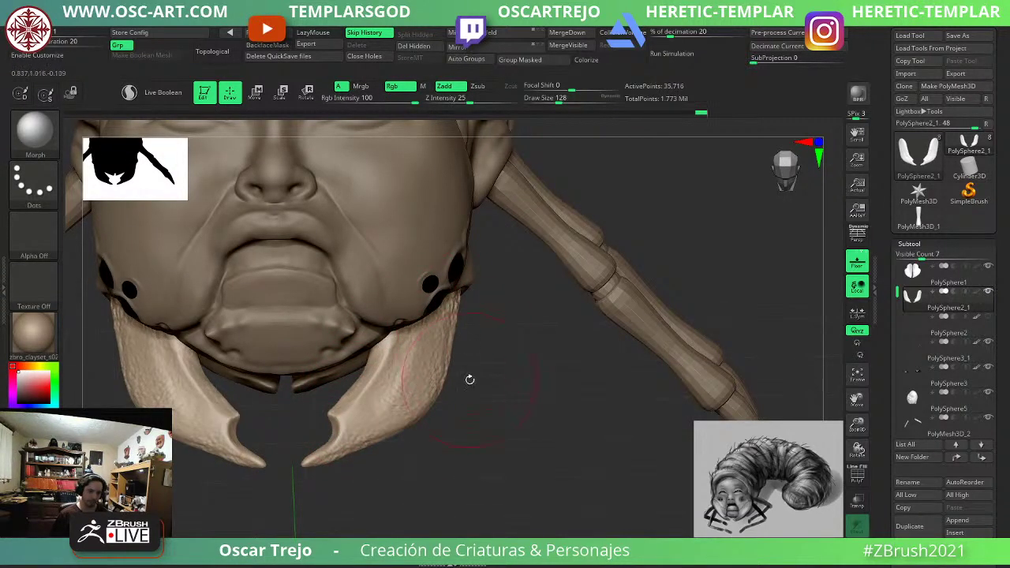
{"action": "left_click_drag", "start_coordinate": [470, 379], "coordinate": [474, 411]}
{"action": "left_click_drag", "start_coordinate": [544, 410], "coordinate": [472, 347]}
Spray coarse texture down the outer side of the mandible to its tip with the Standard brush at draw size 128.
{"action": "key", "text": "b"}
{"action": "key", "text": "s"}
{"action": "key", "text": "t"}
{"action": "mouse_move", "coordinate": [521, 320]}
{"action": "left_mouse_down"}
{"action": "mouse_move", "coordinate": [505, 411]}
{"action": "mouse_move", "coordinate": [477, 473]}
{"action": "left_mouse_up"}
{"action": "left_click_drag", "start_coordinate": [317, 448], "coordinate": [335, 332]}
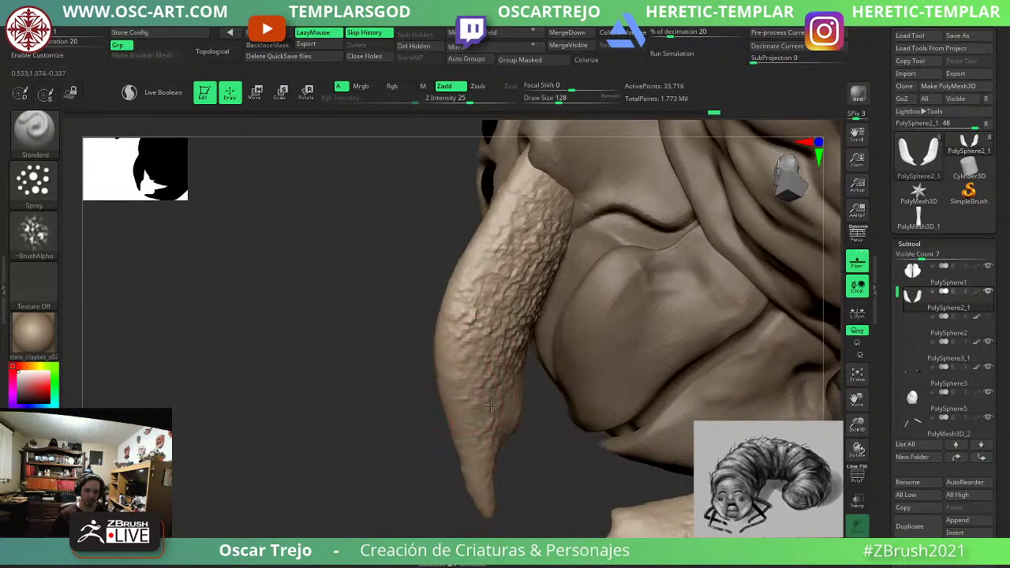
{"action": "left_click_drag", "start_coordinate": [484, 361], "coordinate": [505, 430]}
{"action": "left_click_drag", "start_coordinate": [485, 481], "coordinate": [467, 348]}
{"action": "left_click_drag", "start_coordinate": [486, 284], "coordinate": [466, 375]}
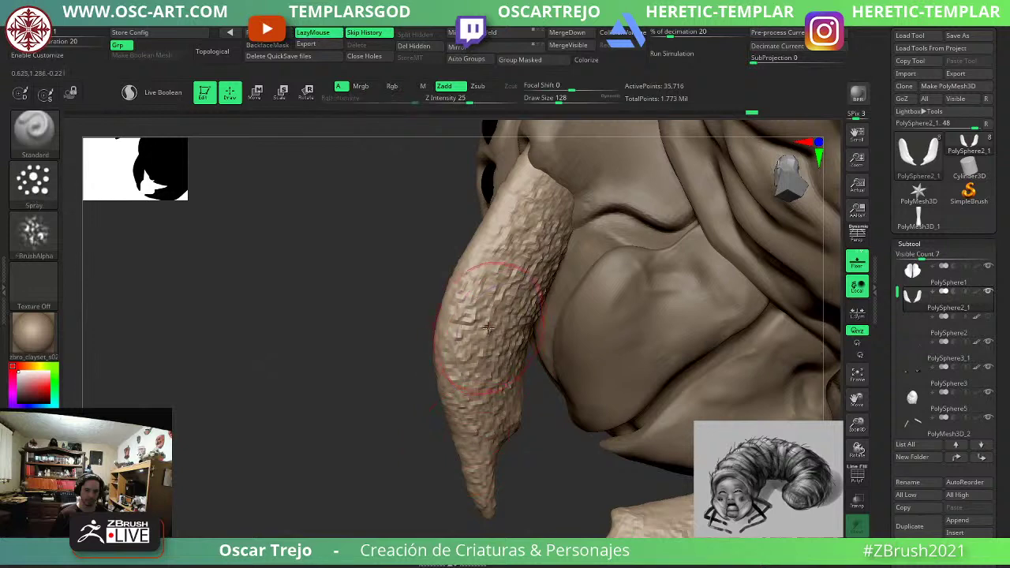
Fade the coarse texture in the middle of the mandible's outer side with the Morph brush at draw size 212.
{"action": "key", "text": "b"}
{"action": "key", "text": "m"}
{"action": "key", "text": "o"}
{"action": "left_click_drag", "start_coordinate": [474, 320], "coordinate": [532, 275]}
{"action": "left_click_drag", "start_coordinate": [509, 328], "coordinate": [473, 304], "text": "shift"}
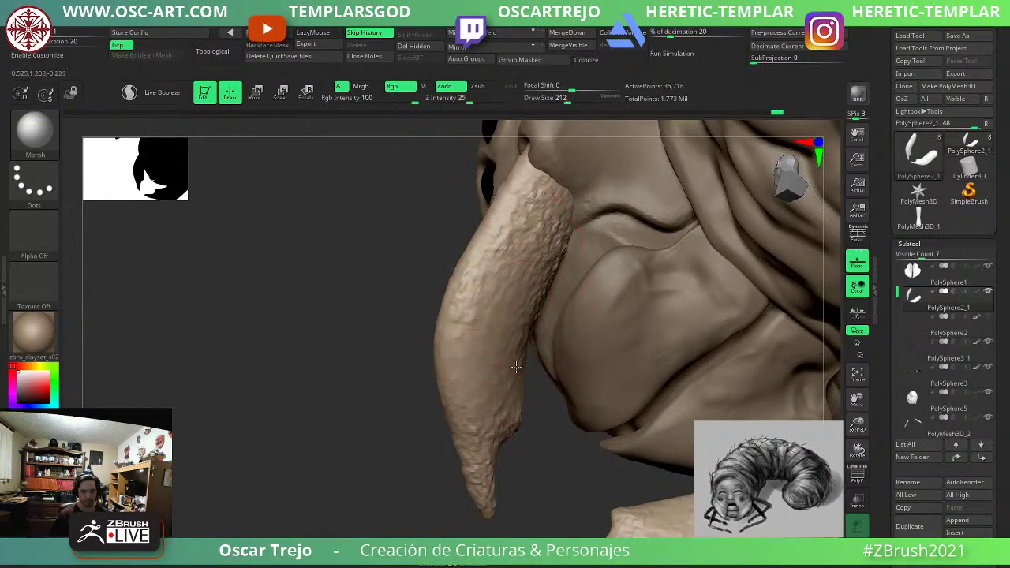
Spray more texture over the side face of the mandible with the Standard brush at draw size 132 and smooth it lightly.
{"action": "left_click_drag", "start_coordinate": [432, 416], "coordinate": [475, 454]}
{"action": "key", "text": "b"}
{"action": "key", "text": "s"}
{"action": "key", "text": "t"}
{"action": "key", "text": "s"}
{"action": "left_click_drag", "start_coordinate": [516, 402], "coordinate": [505, 404]}
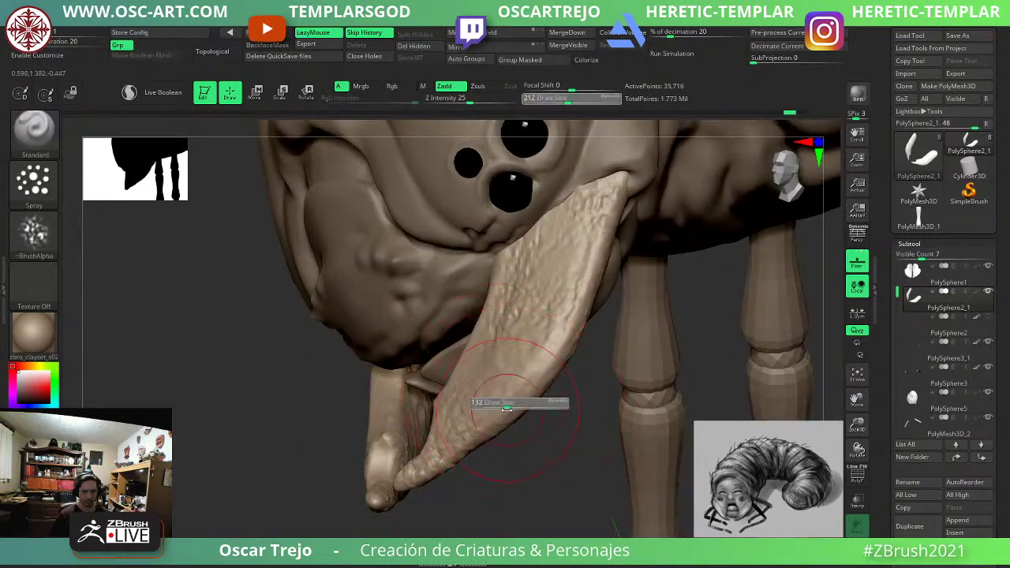
{"action": "left_click_drag", "start_coordinate": [552, 331], "coordinate": [521, 401]}
{"action": "mouse_move", "coordinate": [474, 483]}
{"action": "left_mouse_down"}
{"action": "mouse_move", "coordinate": [484, 495]}
{"action": "mouse_move", "coordinate": [576, 483]}
{"action": "left_mouse_up"}
{"action": "mouse_move", "coordinate": [509, 383]}
{"action": "left_mouse_down"}
{"action": "mouse_move", "coordinate": [553, 304]}
{"action": "mouse_move", "coordinate": [562, 233]}
{"action": "left_mouse_up"}
{"action": "left_click_drag", "start_coordinate": [562, 247], "coordinate": [517, 353], "text": "shift"}
{"action": "left_click_drag", "start_coordinate": [594, 387], "coordinate": [619, 411]}
Build up rough ridges across the mandible's face and outer edge with ClayBuildup at draw size 90.
{"action": "key", "text": "b"}
{"action": "key", "text": "c"}
{"action": "key", "text": "b"}
{"action": "key", "text": "s"}
{"action": "mouse_move", "coordinate": [437, 389]}
{"action": "left_mouse_down"}
{"action": "mouse_move", "coordinate": [430, 426]}
{"action": "mouse_move", "coordinate": [481, 377]}
{"action": "mouse_move", "coordinate": [497, 305]}
{"action": "mouse_move", "coordinate": [531, 242]}
{"action": "mouse_move", "coordinate": [538, 300]}
{"action": "left_mouse_up"}
{"action": "key", "text": "s"}
{"action": "key", "text": "s"}
{"action": "mouse_move", "coordinate": [493, 349]}
{"action": "left_mouse_down"}
{"action": "mouse_move", "coordinate": [507, 374]}
{"action": "mouse_move", "coordinate": [496, 395]}
{"action": "left_mouse_up"}
{"action": "mouse_move", "coordinate": [536, 404]}
{"action": "left_mouse_down"}
{"action": "mouse_move", "coordinate": [554, 393]}
{"action": "mouse_move", "coordinate": [564, 340]}
{"action": "left_mouse_up"}
{"action": "left_click_drag", "start_coordinate": [574, 304], "coordinate": [571, 272]}
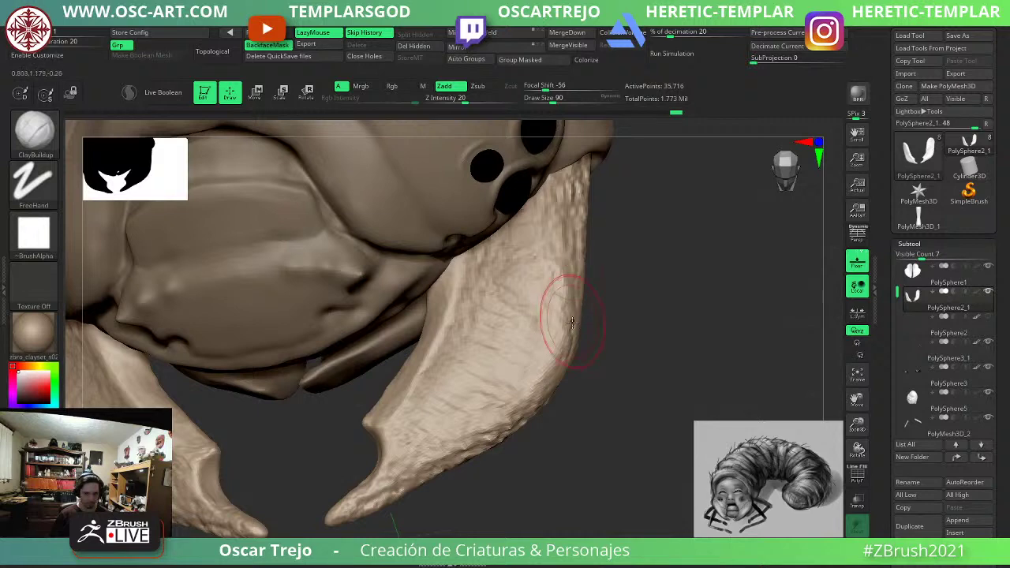
Spray texture along the mandible's outer edge and toward its inner tip with the Standard brush.
{"action": "key", "text": "b"}
{"action": "key", "text": "s"}
{"action": "key", "text": "t"}
{"action": "mouse_move", "coordinate": [570, 332]}
{"action": "left_mouse_down"}
{"action": "mouse_move", "coordinate": [553, 378]}
{"action": "mouse_move", "coordinate": [521, 414]}
{"action": "left_mouse_up"}
{"action": "mouse_move", "coordinate": [574, 296]}
{"action": "left_mouse_down"}
{"action": "mouse_move", "coordinate": [529, 417]}
{"action": "mouse_move", "coordinate": [442, 462]}
{"action": "mouse_move", "coordinate": [388, 447]}
{"action": "left_mouse_up"}
Pull a row of small pointed teeth out of the mandible's inner edge with SnakeHook at draw size 25.
{"action": "key", "text": "s"}
{"action": "key", "text": "b"}
{"action": "key", "text": "s"}
{"action": "key", "text": "h"}
{"action": "key", "text": "s"}
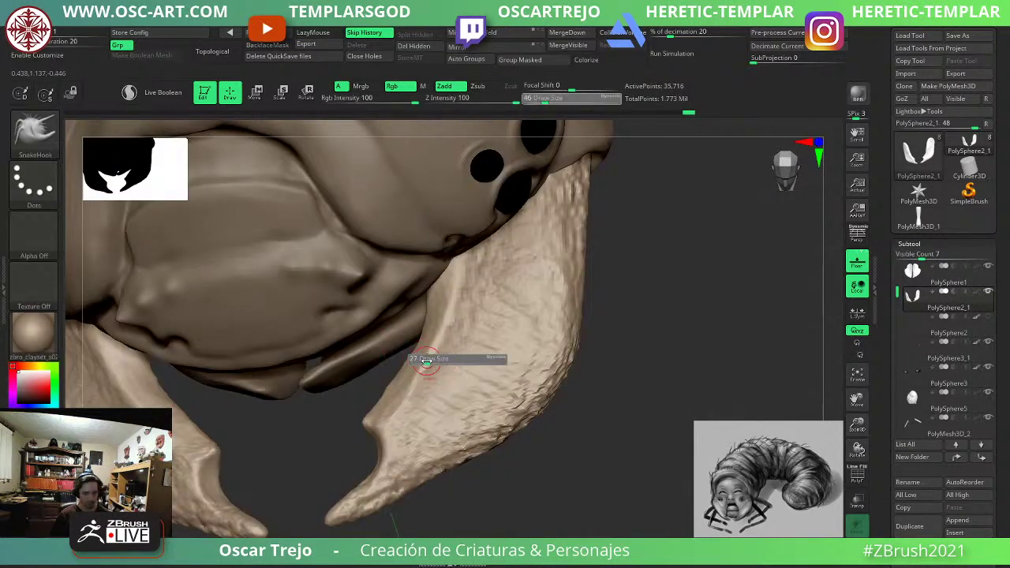
{"action": "left_click_drag", "start_coordinate": [429, 365], "coordinate": [391, 339]}
{"action": "key", "text": "ctrl+z"}
{"action": "key", "text": "s"}
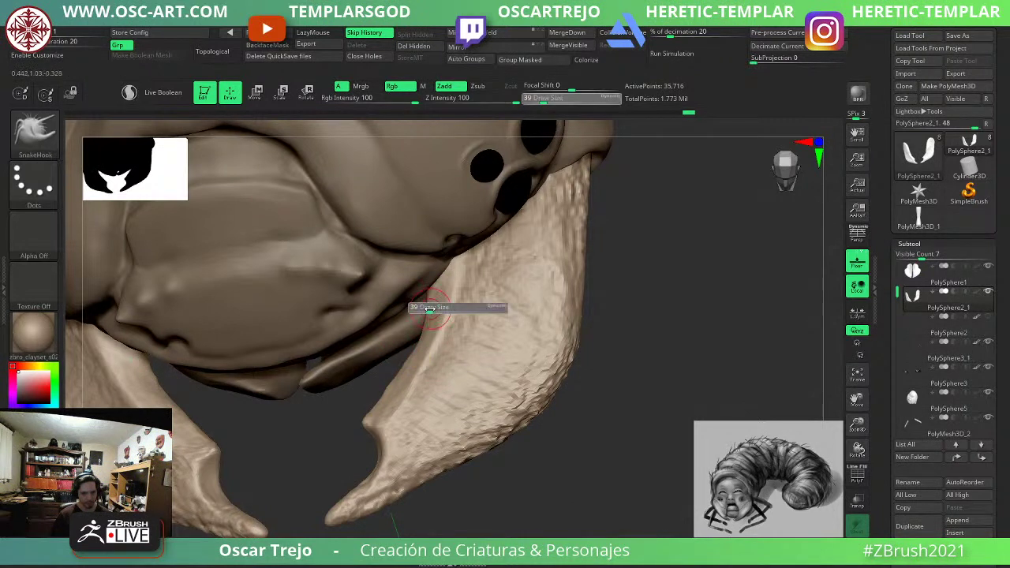
{"action": "left_click_drag", "start_coordinate": [430, 310], "coordinate": [416, 332]}
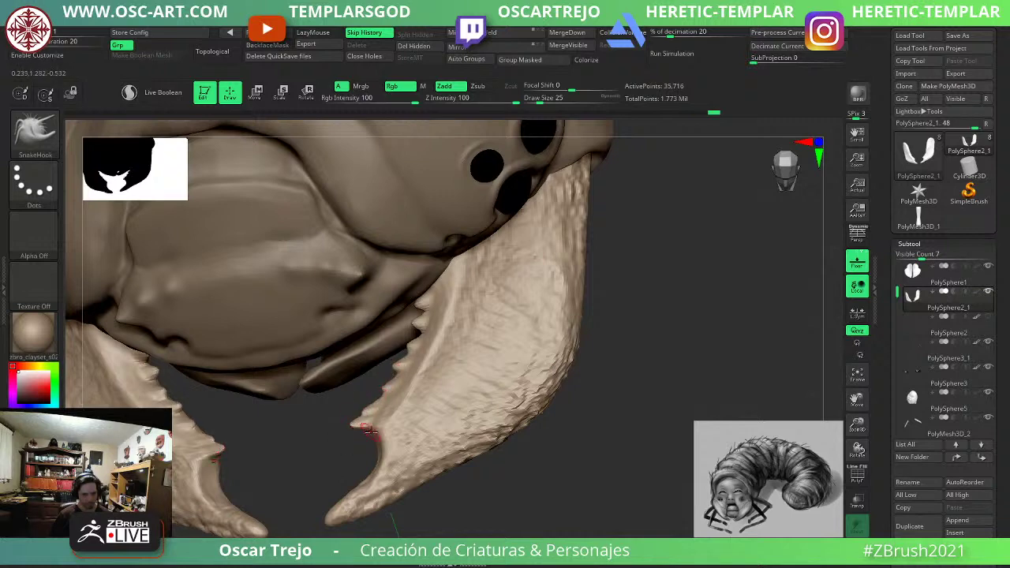
{"action": "left_click_drag", "start_coordinate": [369, 438], "coordinate": [379, 446], "text": "shift"}
Spray fine texture behind the mandible's teeth at draw size 33 and carve creases there and toward the tip with DamStandard.
{"action": "mouse_move", "coordinate": [477, 517]}
{"action": "left_mouse_down", "text": "alt"}
{"action": "mouse_move", "coordinate": [474, 481]}
{"action": "mouse_move", "coordinate": [532, 431]}
{"action": "mouse_move", "coordinate": [559, 478]}
{"action": "left_mouse_up", "text": "alt"}
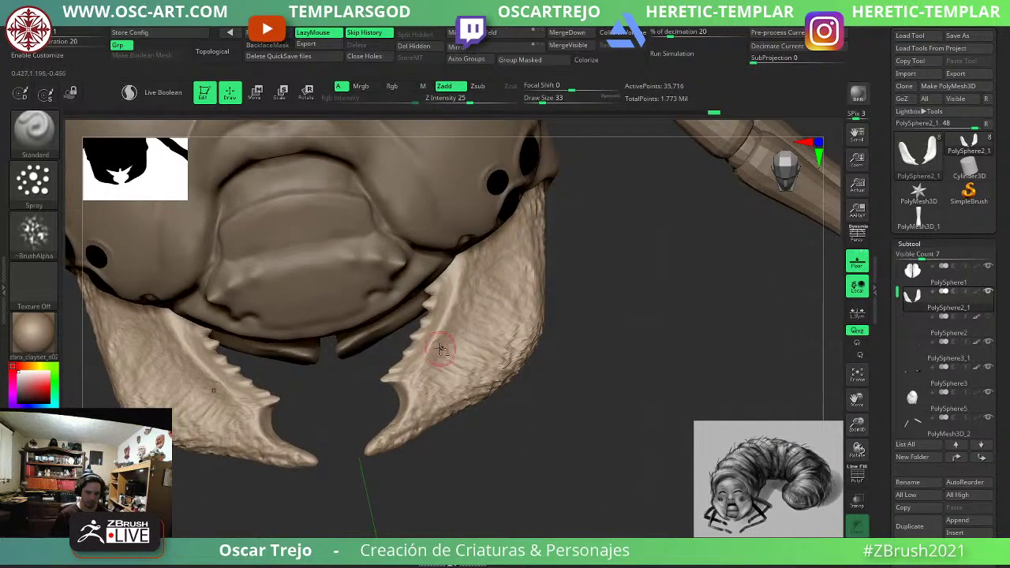
{"action": "mouse_move", "coordinate": [428, 365]}
{"action": "left_mouse_down"}
{"action": "mouse_move", "coordinate": [443, 363]}
{"action": "mouse_move", "coordinate": [446, 341]}
{"action": "mouse_move", "coordinate": [496, 354]}
{"action": "left_mouse_up"}
{"action": "key", "text": "b"}
{"action": "key", "text": "d"}
{"action": "key", "text": "s"}
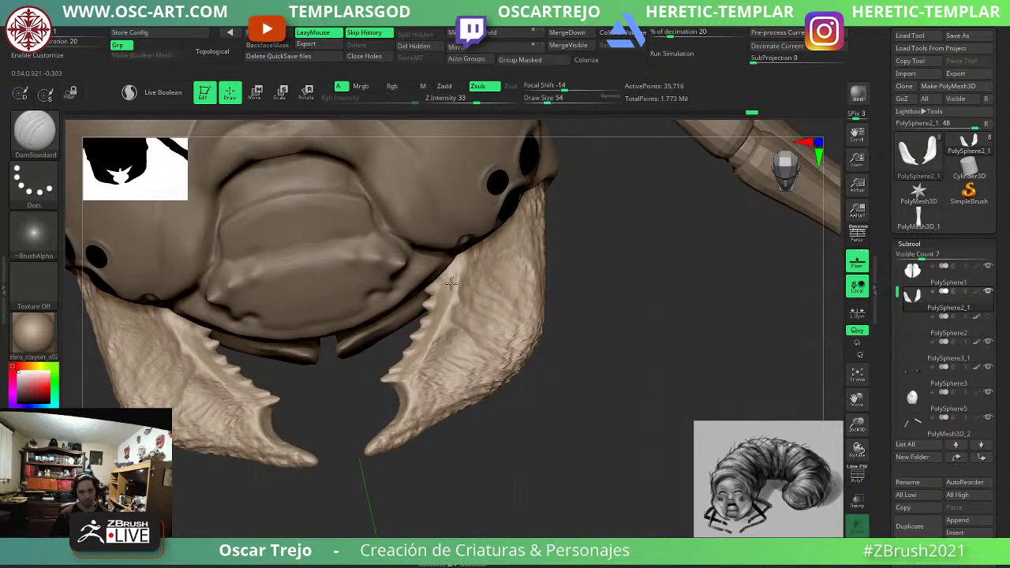
{"action": "key", "text": "bracketleft"}
{"action": "key", "text": "bracketleft"}
{"action": "key", "text": "bracketleft"}
{"action": "key", "text": "bracketleft"}
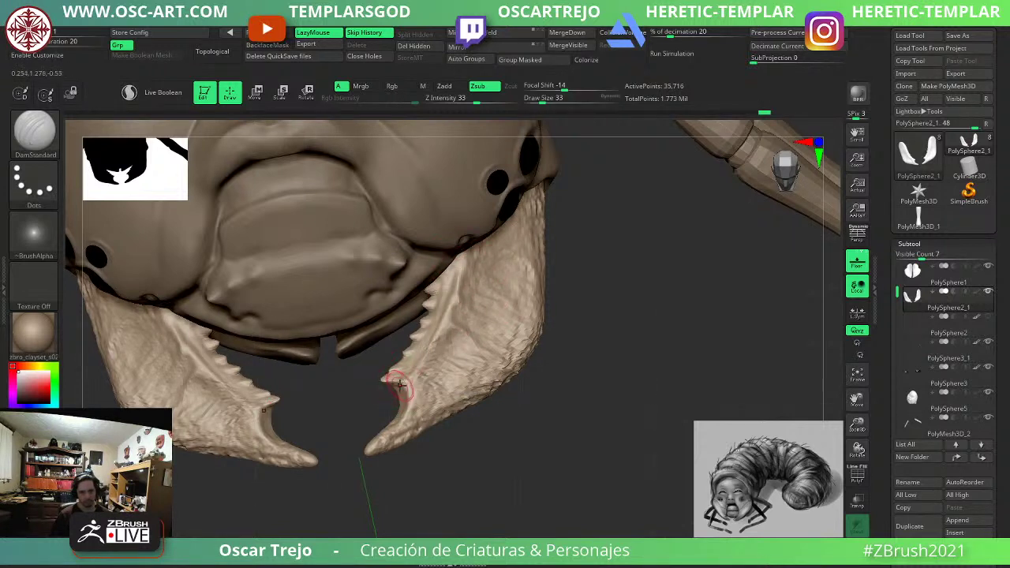
{"action": "key", "text": "s"}
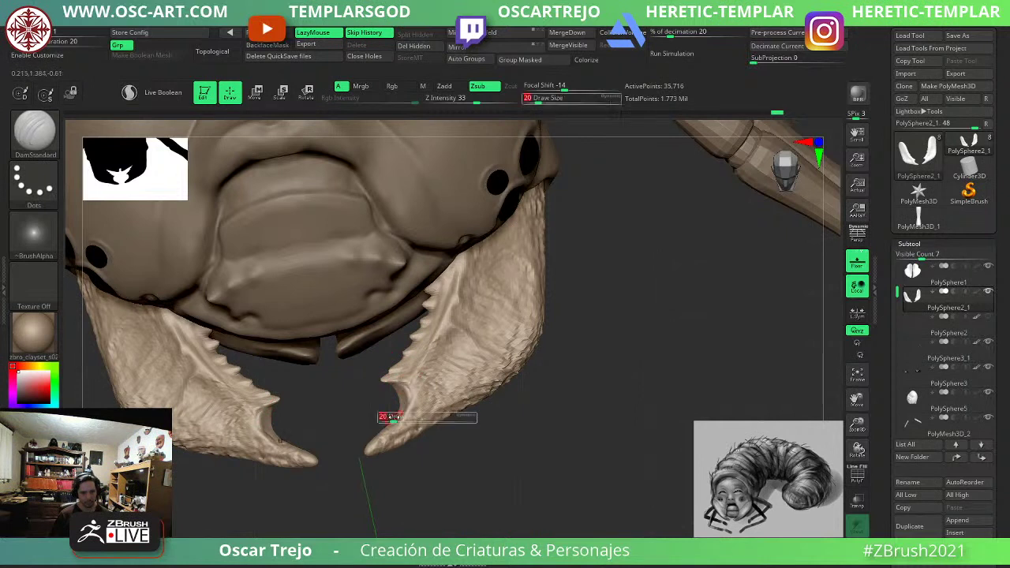
{"action": "left_click_drag", "start_coordinate": [394, 419], "coordinate": [398, 420]}
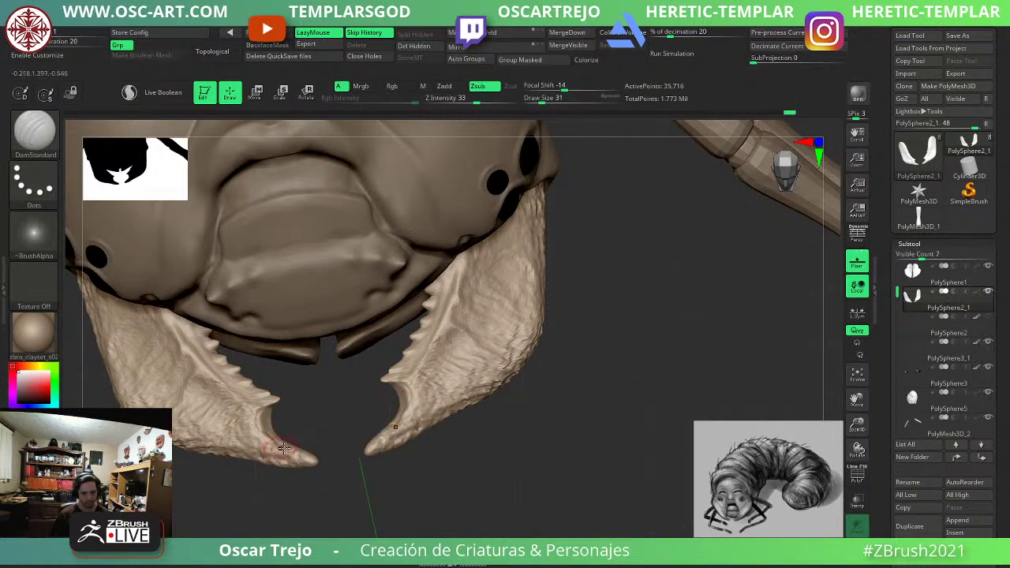
Adjust the overall shape of the mandibles with the Move brush at draw size 104.
{"action": "key", "text": "b"}
{"action": "key", "text": "m"}
{"action": "key", "text": "v"}
{"action": "right_click_drag", "start_coordinate": [306, 500], "coordinate": [330, 449], "text": "ctrl"}
{"action": "key", "text": "bracketright"}
{"action": "key", "text": "bracketright"}
{"action": "key", "text": "bracketright"}
{"action": "key", "text": "bracketright"}
{"action": "key", "text": "s"}
{"action": "left_click_drag", "start_coordinate": [370, 414], "coordinate": [385, 405]}
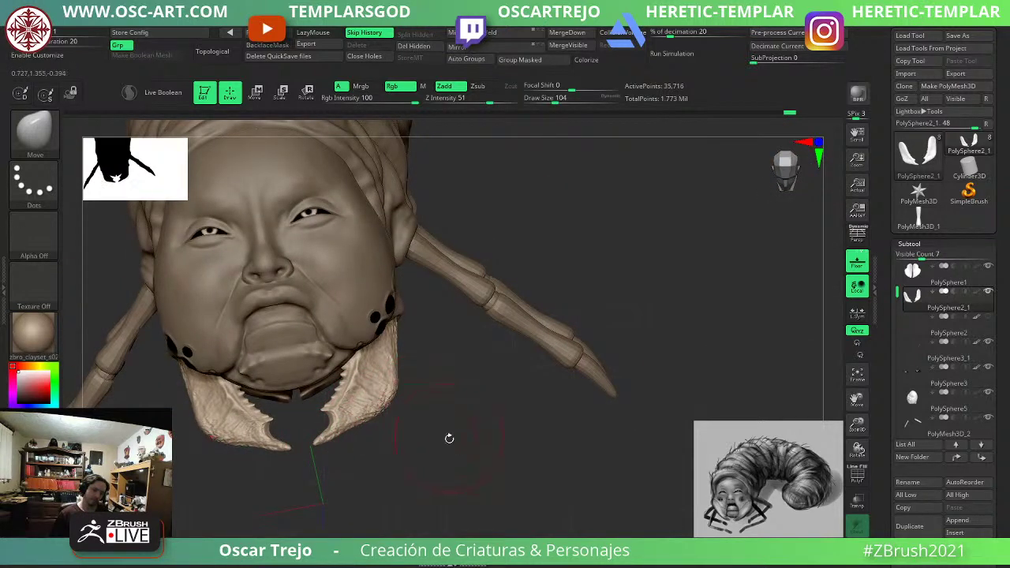
Reselect the mandibles and subdivide their mesh one more level.
{"action": "left_click_drag", "start_coordinate": [448, 438], "coordinate": [454, 410]}
{"action": "right_click_drag", "start_coordinate": [384, 402], "coordinate": [472, 513]}
{"action": "left_click", "coordinate": [342, 318], "text": "alt"}
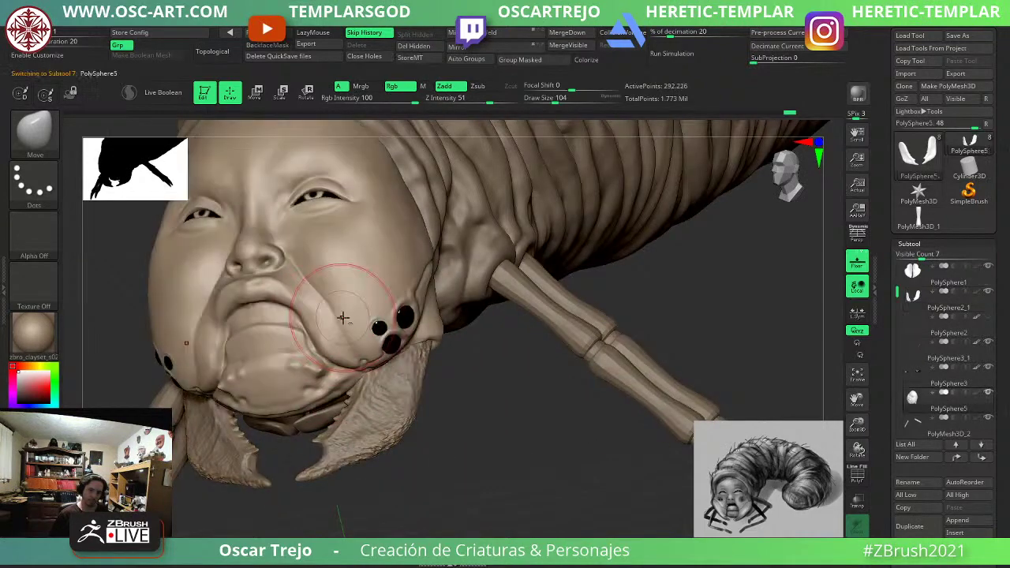
{"action": "right_click_drag", "start_coordinate": [438, 426], "coordinate": [393, 424]}
{"action": "left_click", "coordinate": [394, 424], "text": "alt"}
{"action": "right_click_drag", "start_coordinate": [470, 430], "coordinate": [508, 469], "text": "ctrl"}
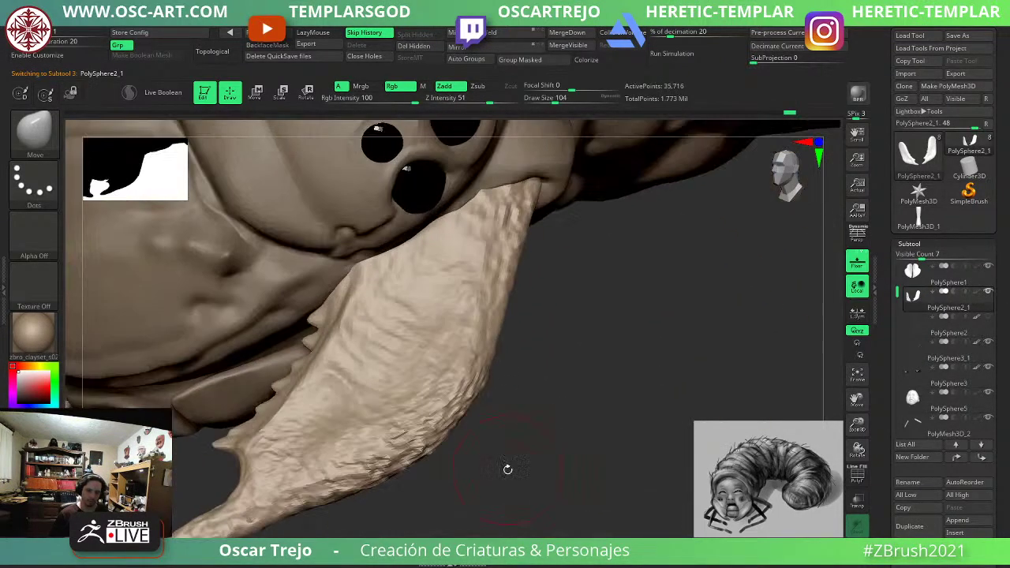
{"action": "key", "text": "shift+d"}
{"action": "key", "text": "d"}
{"action": "key", "text": "d"}
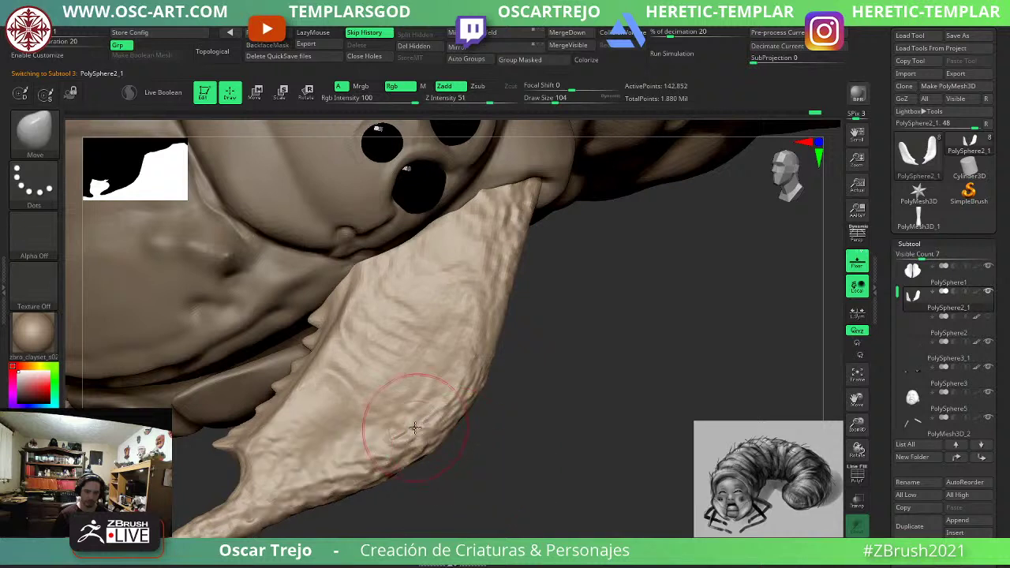
Try spraying rough texture over the mandible's outer side with the Standard brush at draw size 101, and undo it.
{"action": "key", "text": "1"}
{"action": "mouse_move", "coordinate": [422, 419]}
{"action": "left_mouse_down"}
{"action": "mouse_move", "coordinate": [414, 427]}
{"action": "mouse_move", "coordinate": [453, 371]}
{"action": "left_mouse_up"}
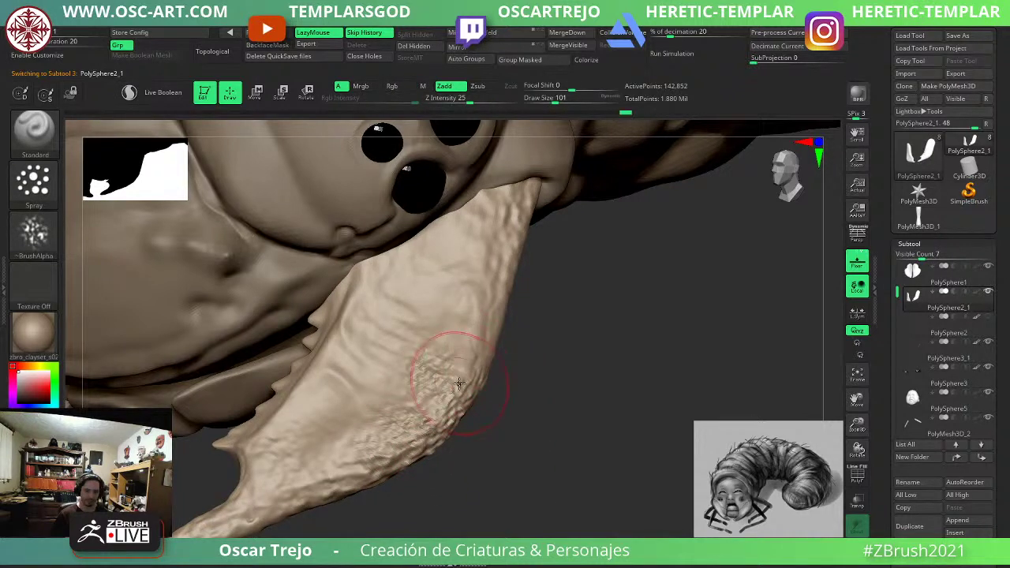
{"action": "mouse_move", "coordinate": [471, 309]}
{"action": "left_mouse_down"}
{"action": "mouse_move", "coordinate": [481, 292]}
{"action": "mouse_move", "coordinate": [498, 308]}
{"action": "left_mouse_up"}
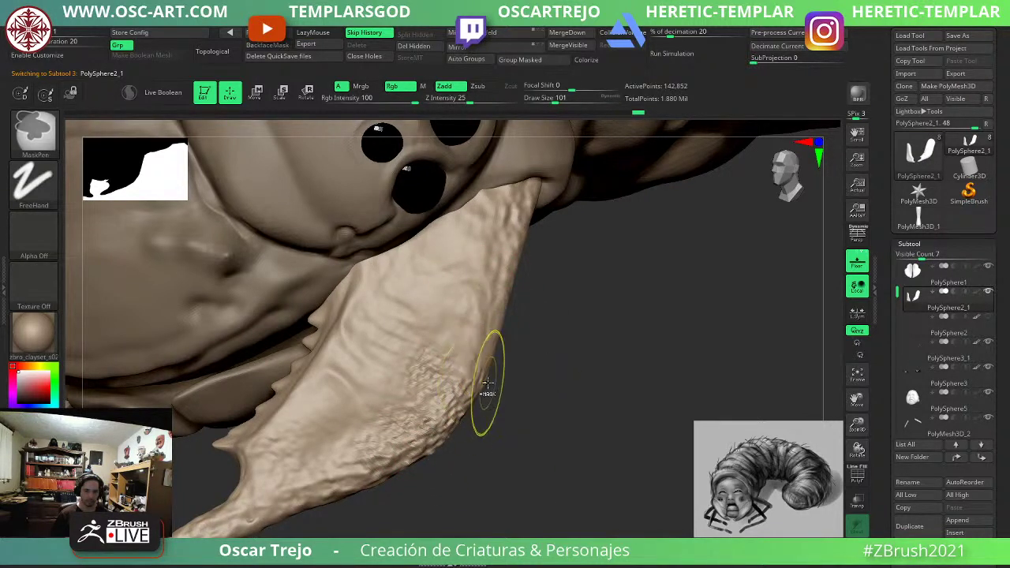
{"action": "key", "text": "ctrl+z"}
{"action": "key", "text": "ctrl+z"}
{"action": "key", "text": "ctrl+shift+z"}
Store a morph target for the mandibles.
{"action": "left_click", "coordinate": [395, 86]}
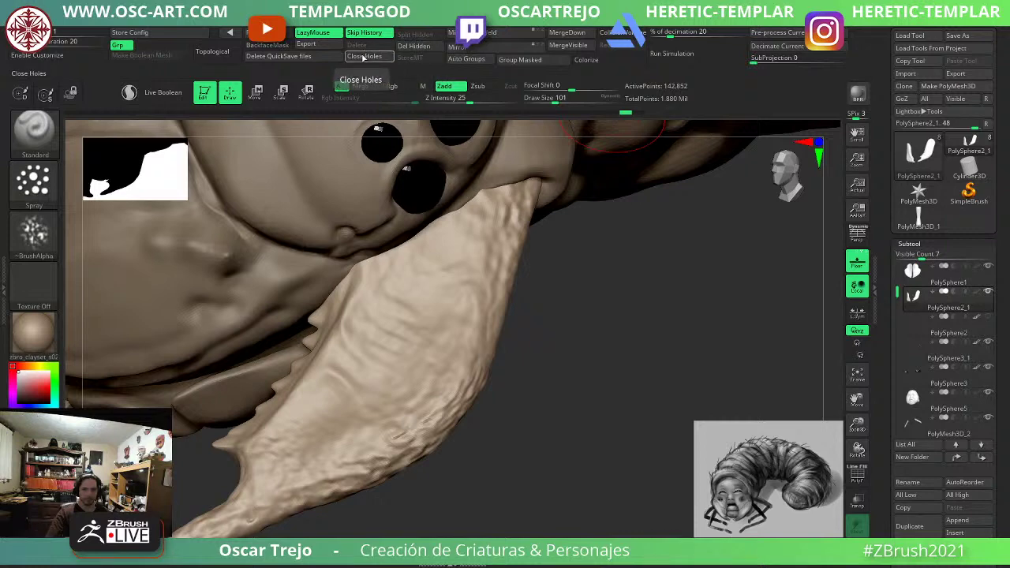
{"action": "left_click_drag", "start_coordinate": [887, 370], "coordinate": [895, 239]}
{"action": "left_click", "coordinate": [918, 168], "text": "shift"}
{"action": "left_click", "coordinate": [919, 192]}
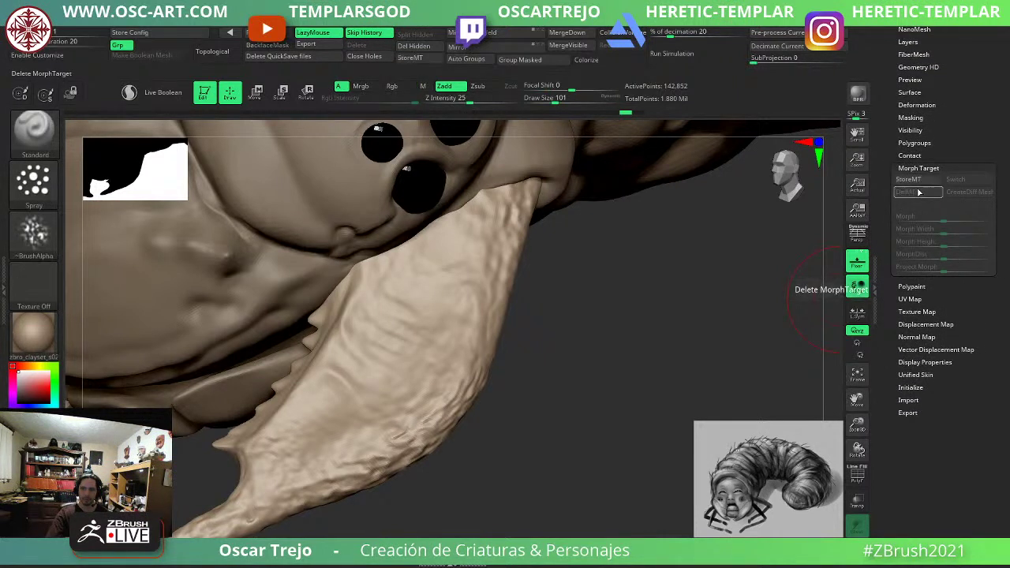
{"action": "left_click", "coordinate": [918, 180]}
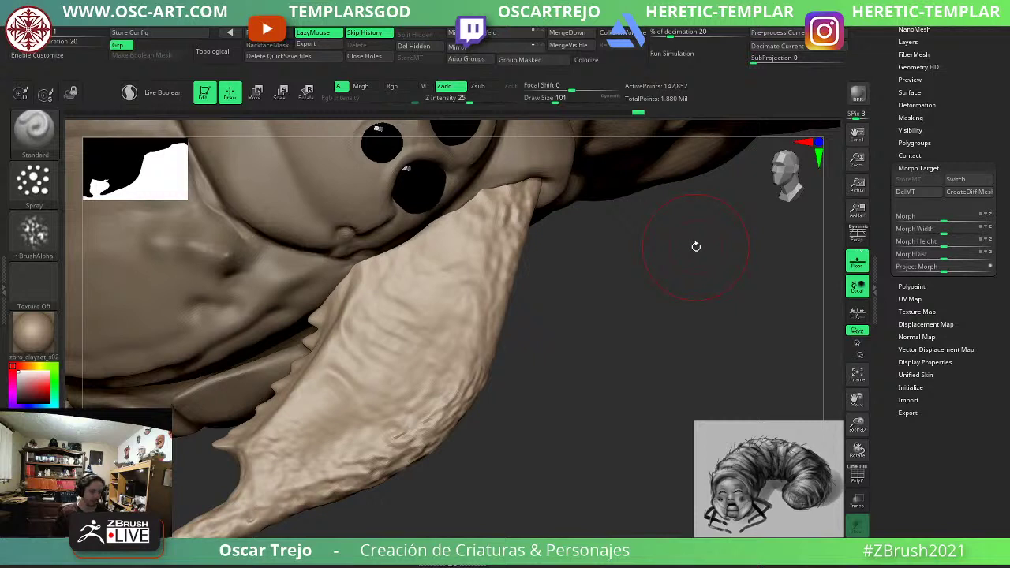
Spray rough texture along the mandibles with the Standard brush at draw size 101 and smooth parts of it back.
{"action": "mouse_move", "coordinate": [447, 358]}
{"action": "left_mouse_down"}
{"action": "mouse_move", "coordinate": [524, 199]}
{"action": "mouse_move", "coordinate": [434, 241]}
{"action": "mouse_move", "coordinate": [416, 293]}
{"action": "mouse_move", "coordinate": [434, 340]}
{"action": "mouse_move", "coordinate": [458, 334]}
{"action": "left_mouse_up"}
{"action": "left_click_drag", "start_coordinate": [427, 383], "coordinate": [330, 427]}
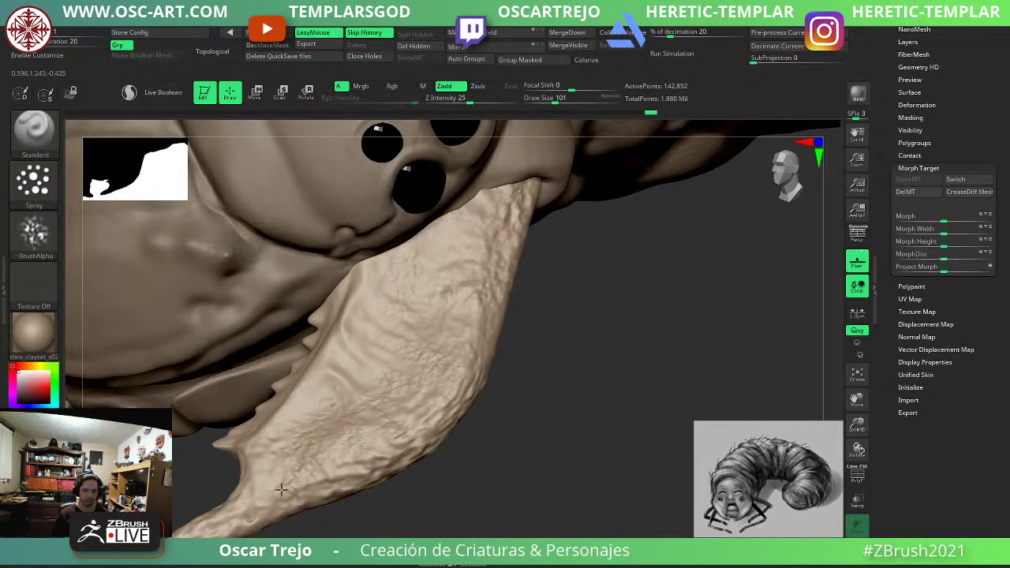
{"action": "left_click_drag", "start_coordinate": [193, 529], "coordinate": [226, 532], "text": "shift"}
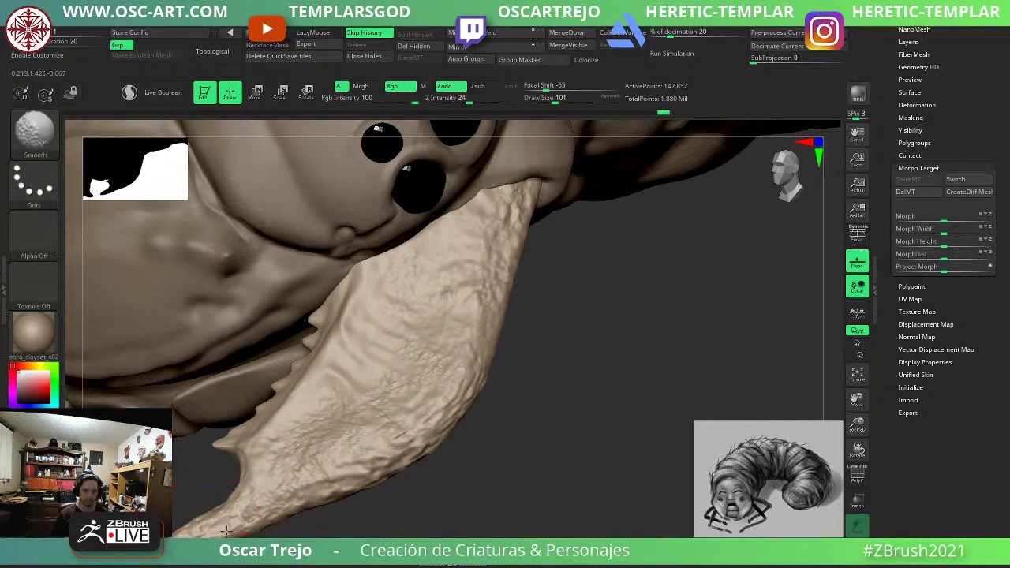
{"action": "mouse_move", "coordinate": [483, 315]}
{"action": "left_mouse_down"}
{"action": "mouse_move", "coordinate": [470, 357]}
{"action": "mouse_move", "coordinate": [486, 259]}
{"action": "left_mouse_up"}
{"action": "mouse_move", "coordinate": [474, 365]}
{"action": "left_mouse_down", "text": "shift"}
{"action": "mouse_move", "coordinate": [451, 232]}
{"action": "mouse_move", "coordinate": [403, 414]}
{"action": "left_mouse_up", "text": "shift"}
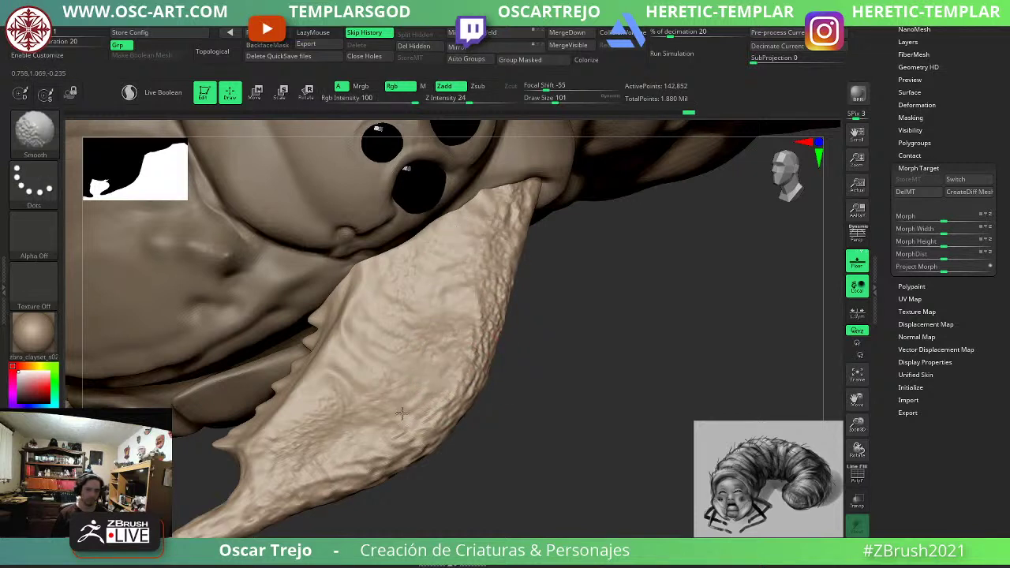
{"action": "mouse_move", "coordinate": [292, 450]}
{"action": "left_mouse_down"}
{"action": "mouse_move", "coordinate": [390, 322]}
{"action": "mouse_move", "coordinate": [473, 257]}
{"action": "left_mouse_up"}
{"action": "left_click_drag", "start_coordinate": [474, 256], "coordinate": [446, 349], "text": "shift"}
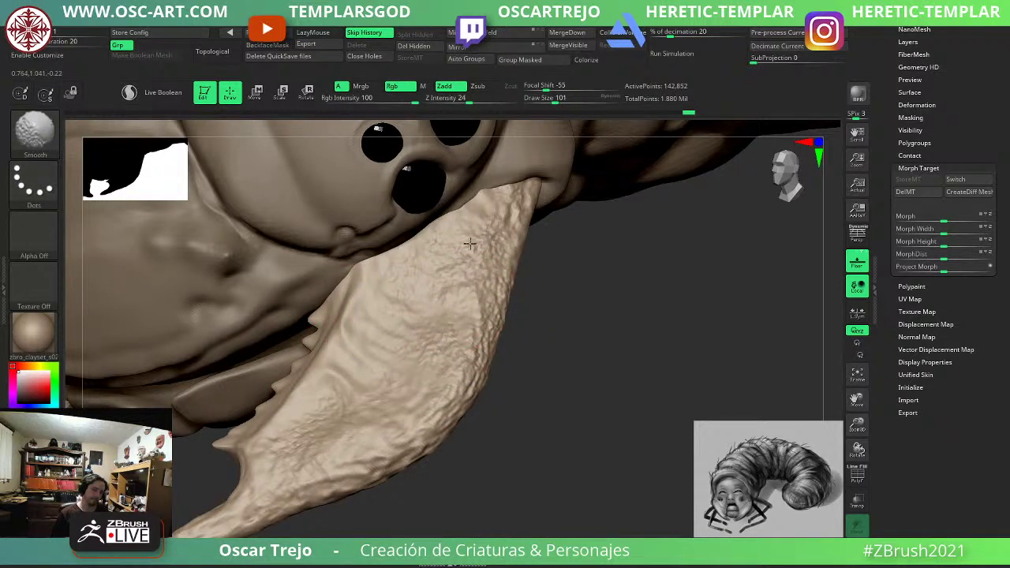
Load Alpha 46 and spray small round bumps down the length of the mandible at draw size 62.
{"action": "left_click", "coordinate": [35, 233]}
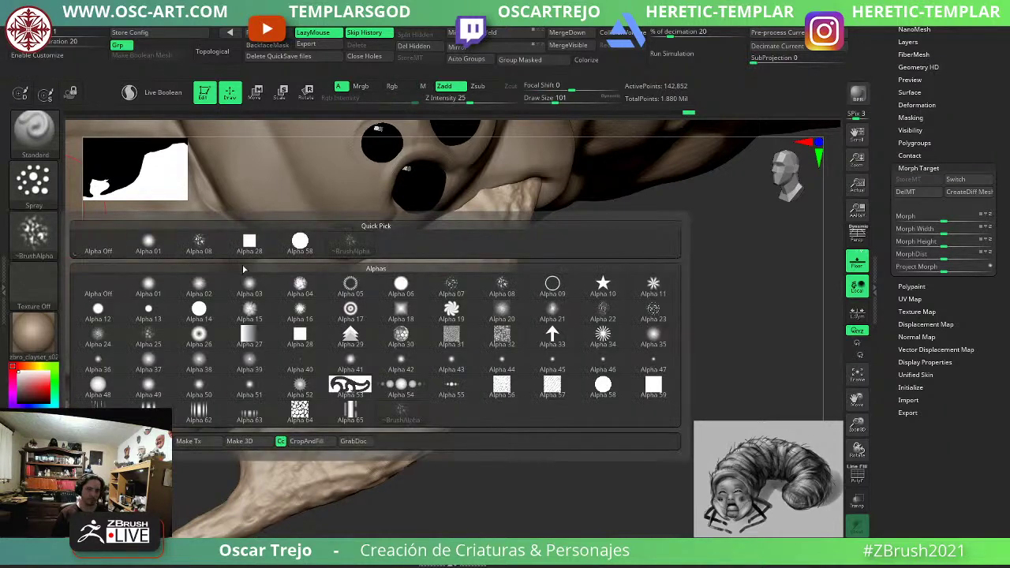
{"action": "left_click", "coordinate": [613, 364]}
{"action": "key", "text": "s"}
{"action": "left_click", "coordinate": [478, 324]}
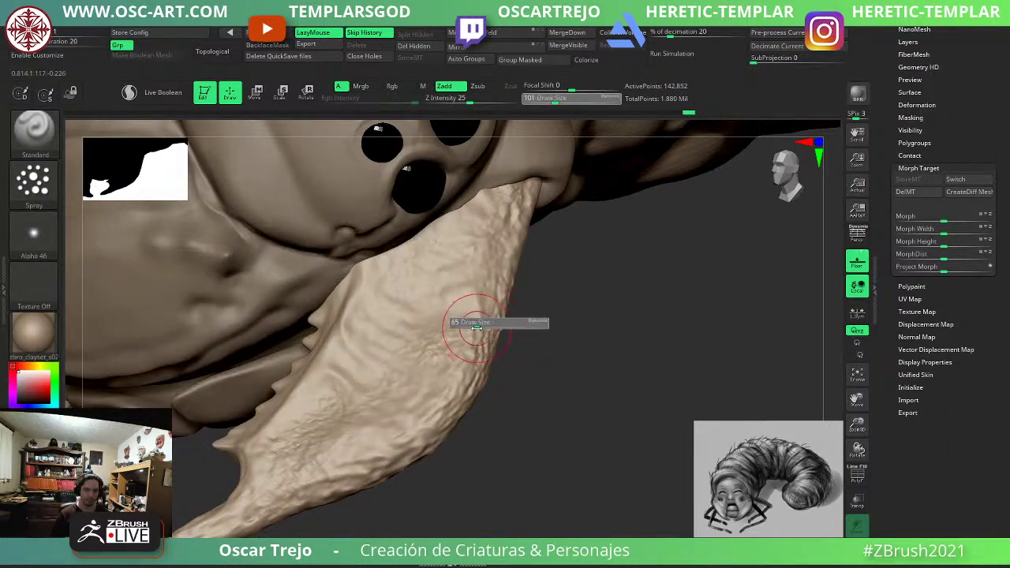
{"action": "mouse_move", "coordinate": [452, 285]}
{"action": "left_mouse_down"}
{"action": "mouse_move", "coordinate": [432, 369]}
{"action": "mouse_move", "coordinate": [444, 382]}
{"action": "left_mouse_up"}
{"action": "mouse_move", "coordinate": [444, 383]}
{"action": "left_mouse_down"}
{"action": "mouse_move", "coordinate": [435, 412]}
{"action": "mouse_move", "coordinate": [355, 475]}
{"action": "mouse_move", "coordinate": [252, 515]}
{"action": "left_mouse_up"}
{"action": "left_click_drag", "start_coordinate": [459, 289], "coordinate": [450, 215]}
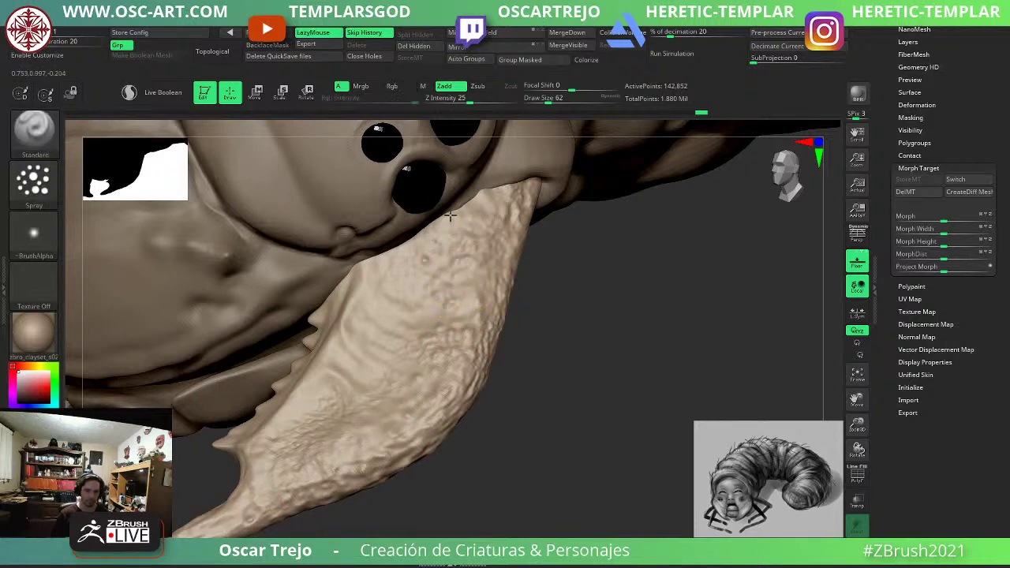
Drop the mandibles three subdivision levels, smooth the tip, and return to the highest level.
{"action": "left_click_drag", "start_coordinate": [538, 365], "coordinate": [447, 438], "text": "alt"}
{"action": "key", "text": "shift+d"}
{"action": "key", "text": "shift+d"}
{"action": "key", "text": "shift+d"}
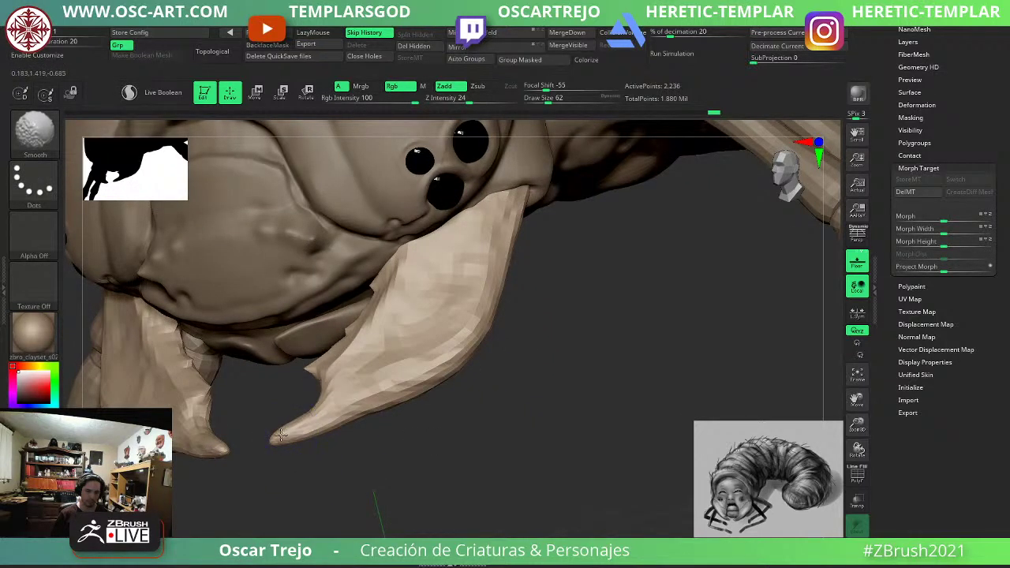
{"action": "left_click_drag", "start_coordinate": [301, 428], "coordinate": [319, 430], "text": "shift"}
{"action": "key", "text": "d"}
{"action": "key", "text": "d"}
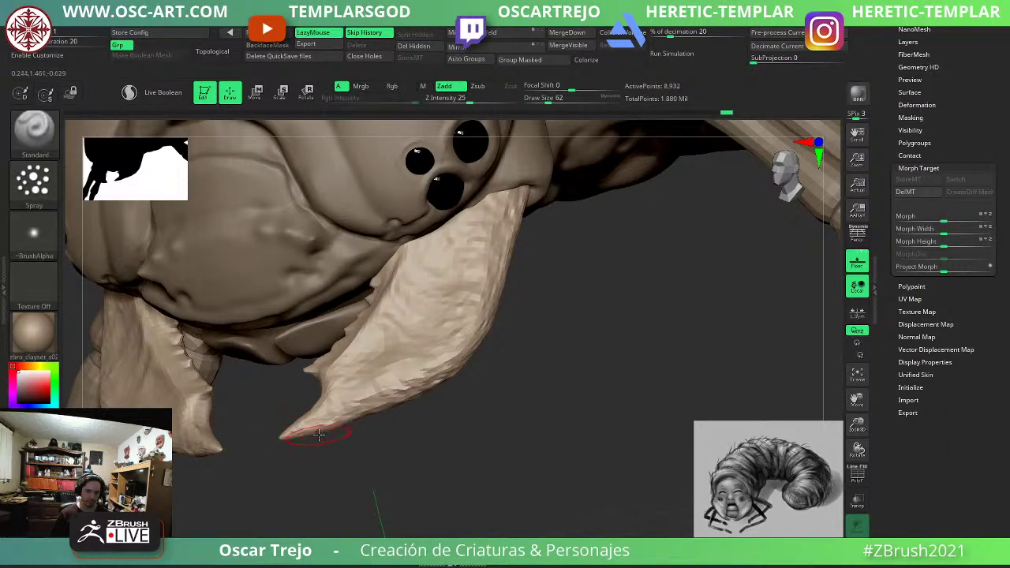
{"action": "key", "text": "d"}
Spray more bumps over the mandible's front face at draw size 62, continuing toward the tip at draw size 41.
{"action": "left_click_drag", "start_coordinate": [497, 473], "coordinate": [352, 366]}
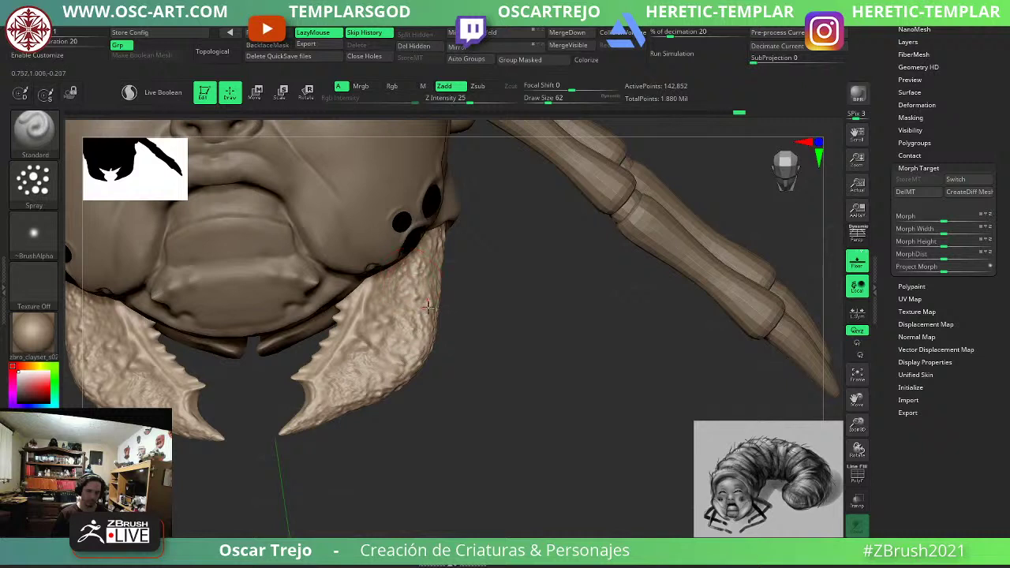
{"action": "mouse_move", "coordinate": [428, 308]}
{"action": "left_mouse_down"}
{"action": "mouse_move", "coordinate": [380, 350]}
{"action": "mouse_move", "coordinate": [342, 408]}
{"action": "mouse_move", "coordinate": [307, 421]}
{"action": "left_mouse_up"}
{"action": "left_click_drag", "start_coordinate": [392, 433], "coordinate": [444, 477], "text": "alt"}
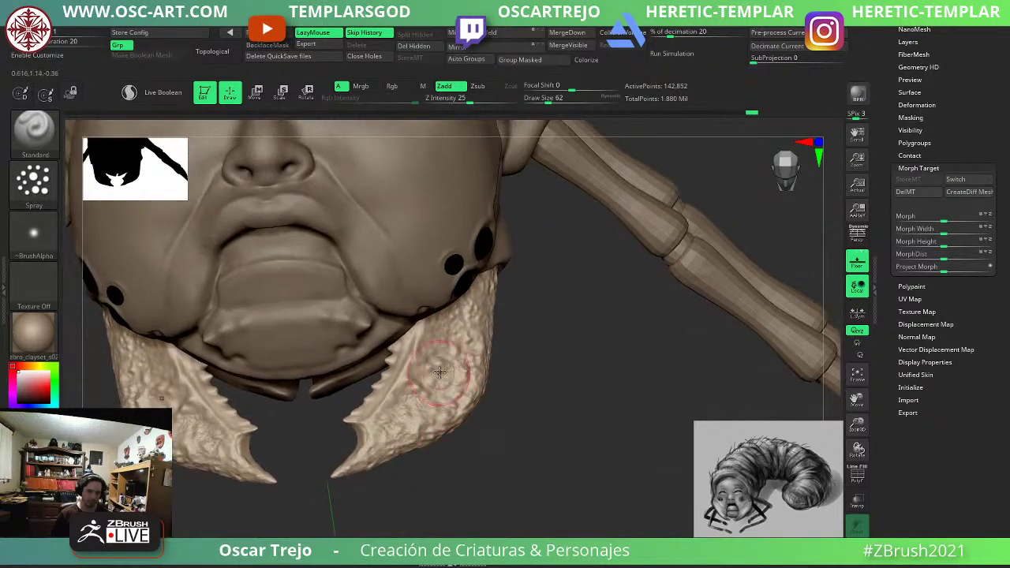
{"action": "key", "text": "s"}
{"action": "mouse_move", "coordinate": [416, 347]}
{"action": "left_mouse_down"}
{"action": "mouse_move", "coordinate": [425, 348]}
{"action": "mouse_move", "coordinate": [413, 380]}
{"action": "mouse_move", "coordinate": [365, 419]}
{"action": "left_mouse_up"}
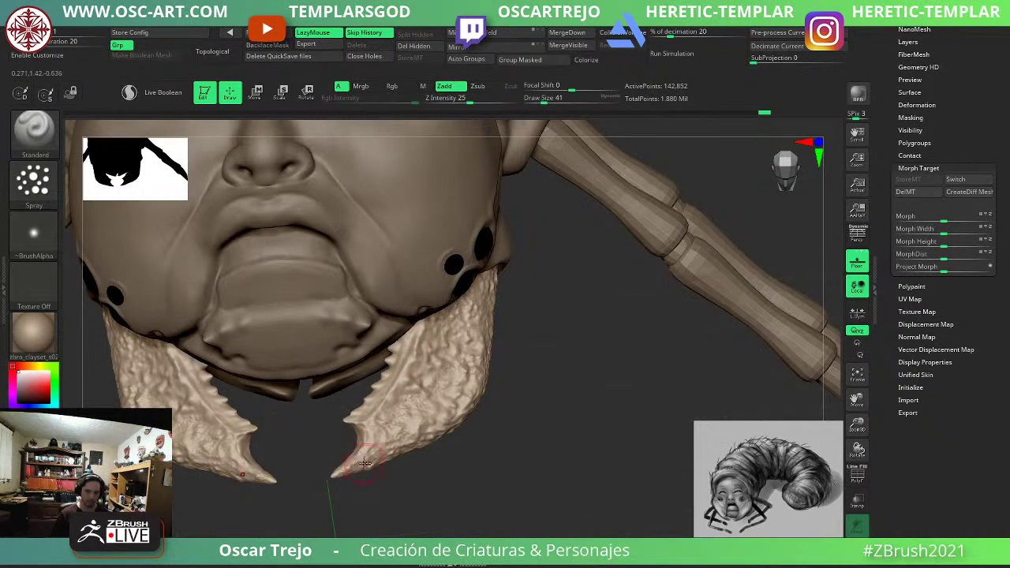
Adjust the mandible's outline with the Move brush.
{"action": "left_click_drag", "start_coordinate": [459, 485], "coordinate": [451, 426], "text": "alt"}
{"action": "key", "text": "b"}
{"action": "key", "text": "m"}
{"action": "key", "text": "v"}
{"action": "key", "text": "s"}
{"action": "mouse_move", "coordinate": [429, 388]}
{"action": "left_mouse_down"}
{"action": "mouse_move", "coordinate": [476, 386]}
{"action": "mouse_move", "coordinate": [445, 376]}
{"action": "mouse_move", "coordinate": [482, 377]}
{"action": "mouse_move", "coordinate": [633, 286]}
{"action": "mouse_move", "coordinate": [636, 314]}
{"action": "left_mouse_up"}
{"action": "key", "text": "s"}
{"action": "left_click_drag", "start_coordinate": [623, 309], "coordinate": [584, 355]}
{"action": "key", "text": "b"}
{"action": "key", "text": "d"}
{"action": "key", "text": "s"}
Spray fine bumps behind the teeth along the mandible's inner edge with the Standard brush at draw size 46.
{"action": "left_click_drag", "start_coordinate": [634, 271], "coordinate": [549, 348], "text": "alt"}
{"action": "key", "text": "b"}
{"action": "key", "text": "s"}
{"action": "key", "text": "t"}
{"action": "key", "text": "s"}
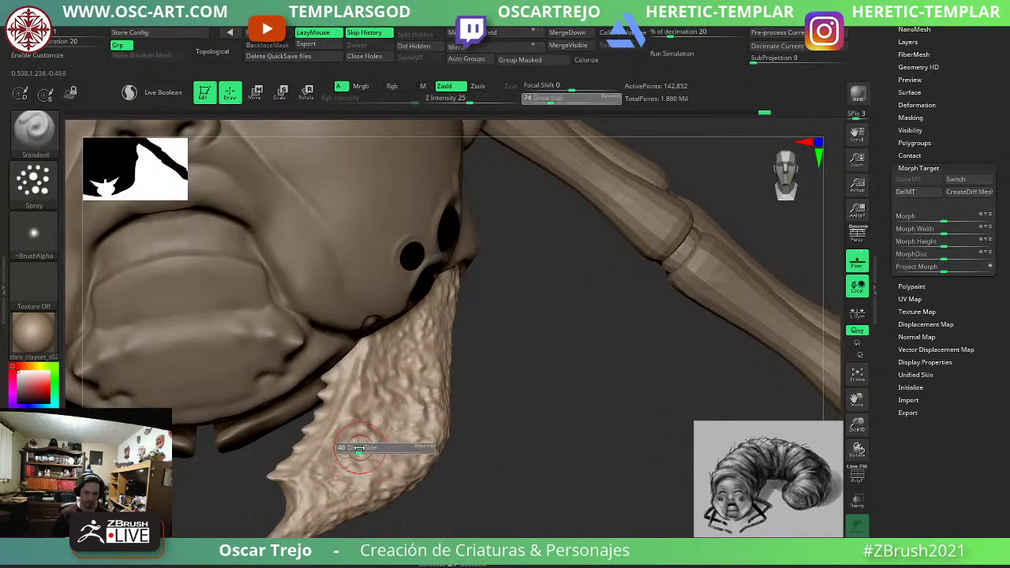
{"action": "left_click_drag", "start_coordinate": [361, 447], "coordinate": [351, 448]}
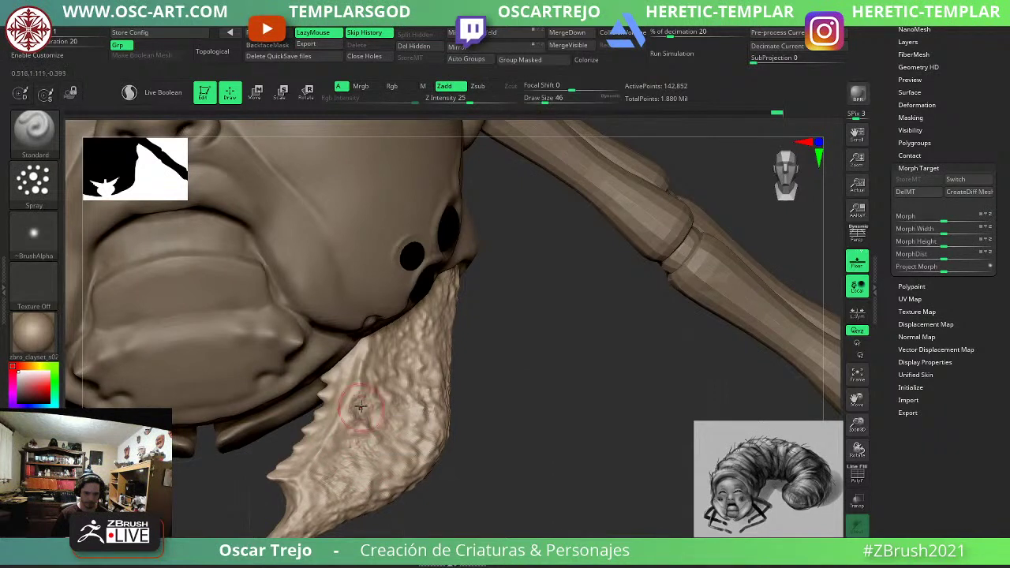
{"action": "key", "text": "s"}
{"action": "left_click_drag", "start_coordinate": [361, 408], "coordinate": [340, 418]}
{"action": "key", "text": "s"}
{"action": "key", "text": "s"}
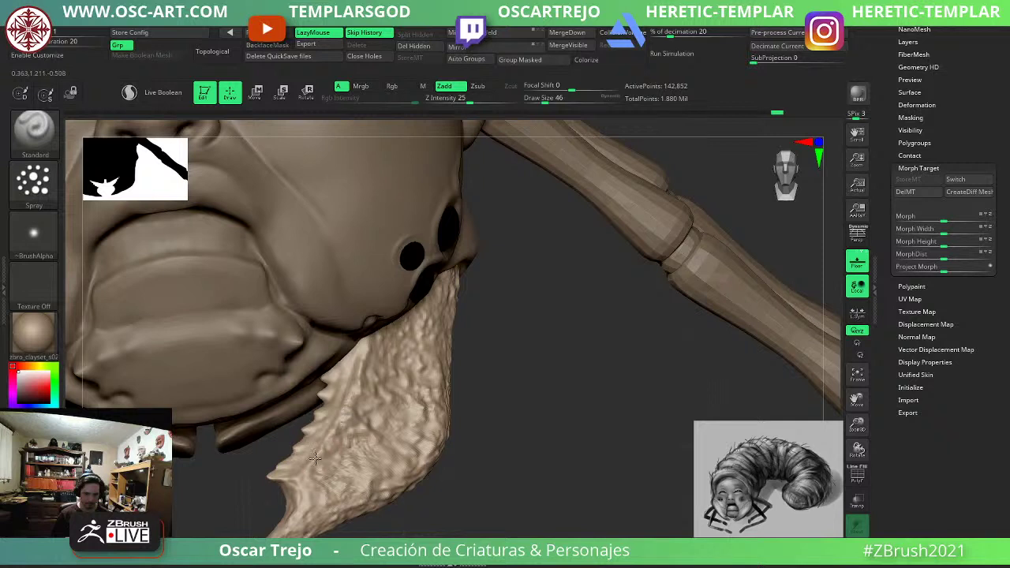
{"action": "left_click_drag", "start_coordinate": [306, 472], "coordinate": [298, 504]}
Carve creases between and behind the mandible's teeth with DamStandard at draw size 31.
{"action": "key", "text": "b"}
{"action": "key", "text": "d"}
{"action": "key", "text": "s"}
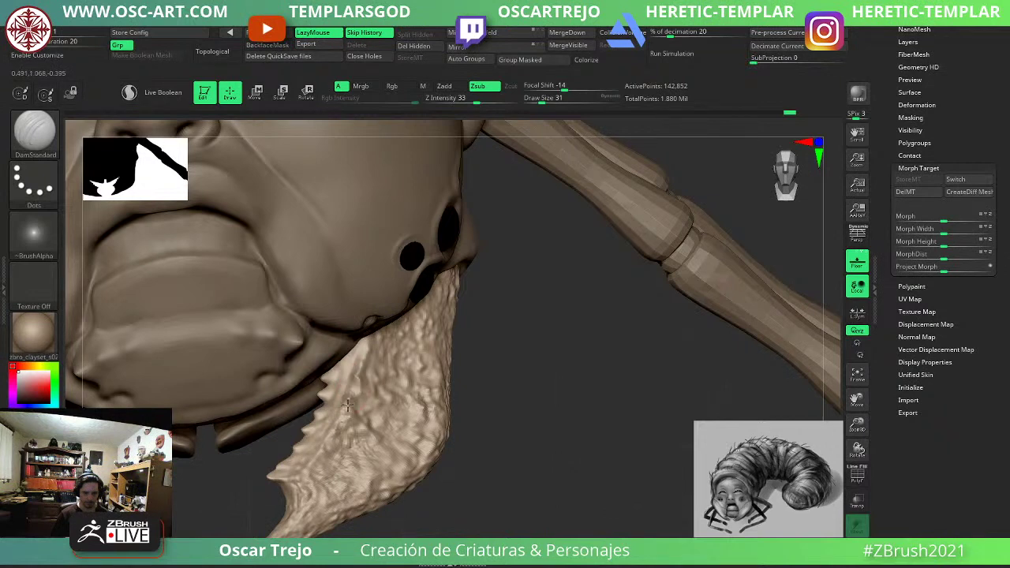
{"action": "right_click_drag", "start_coordinate": [494, 492], "coordinate": [353, 401]}
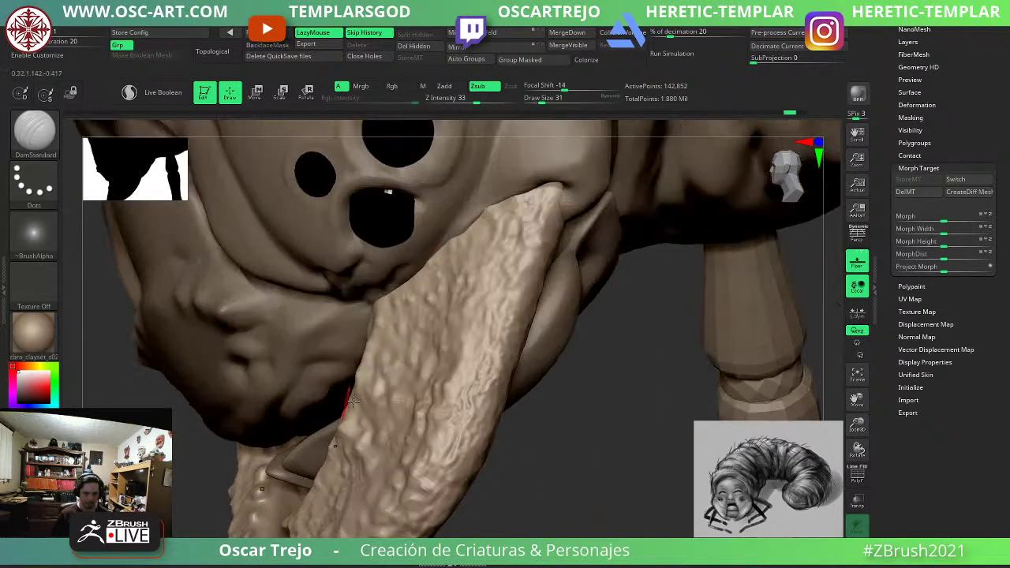
Pull the small teeth along the mandible's inner edge into sharper points with the Move brush at draw size 18.
{"action": "key", "text": "s"}
{"action": "left_click_drag", "start_coordinate": [359, 373], "coordinate": [353, 372]}
{"action": "key", "text": "b"}
{"action": "key", "text": "m"}
{"action": "key", "text": "v"}
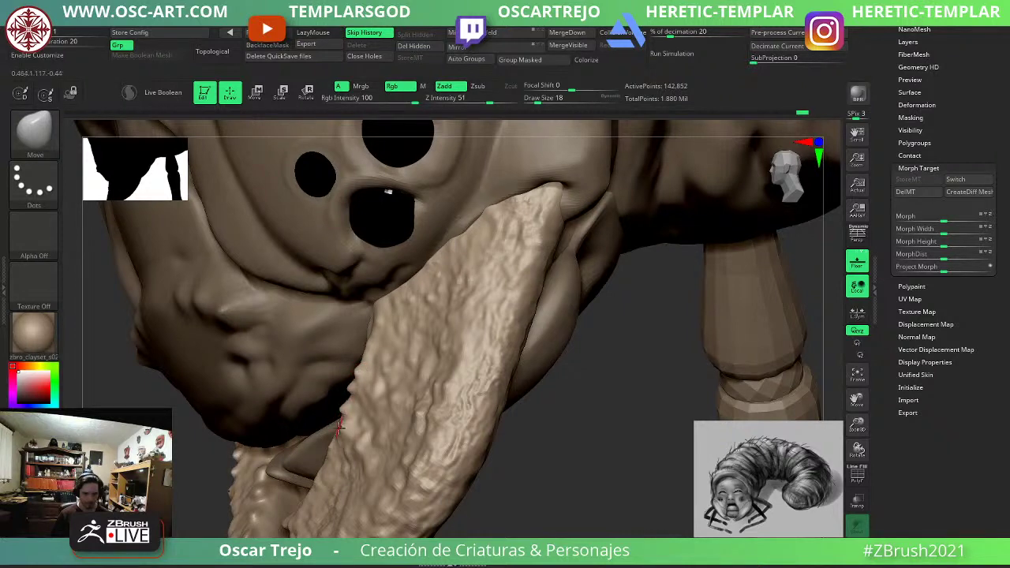
{"action": "right_click_drag", "start_coordinate": [217, 464], "coordinate": [307, 465]}
{"action": "right_click_drag", "start_coordinate": [557, 466], "coordinate": [592, 442]}
{"action": "right_click_drag", "start_coordinate": [531, 423], "coordinate": [548, 408]}
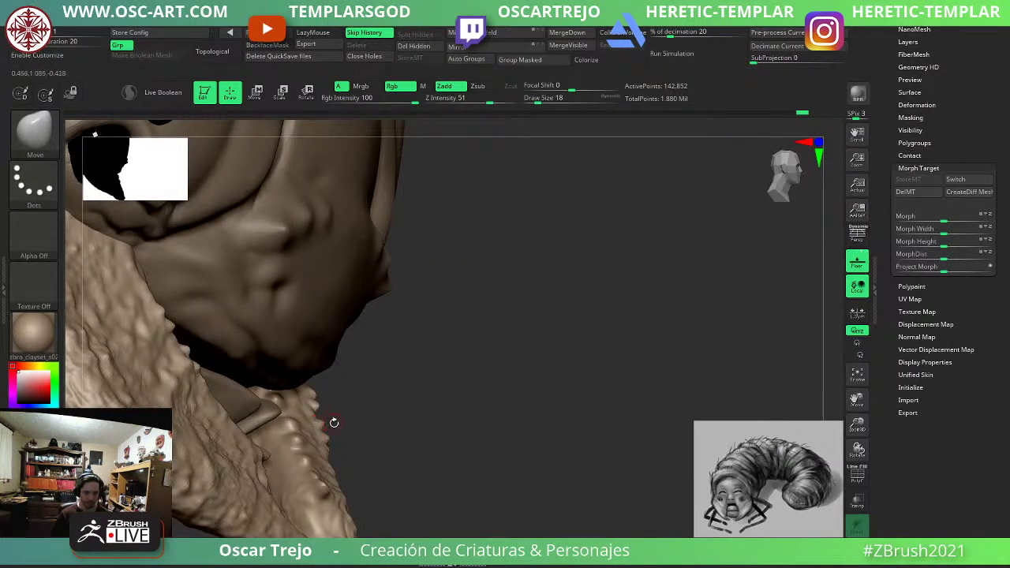
{"action": "right_click_drag", "start_coordinate": [334, 423], "coordinate": [381, 442]}
{"action": "left_click_drag", "start_coordinate": [447, 417], "coordinate": [301, 441]}
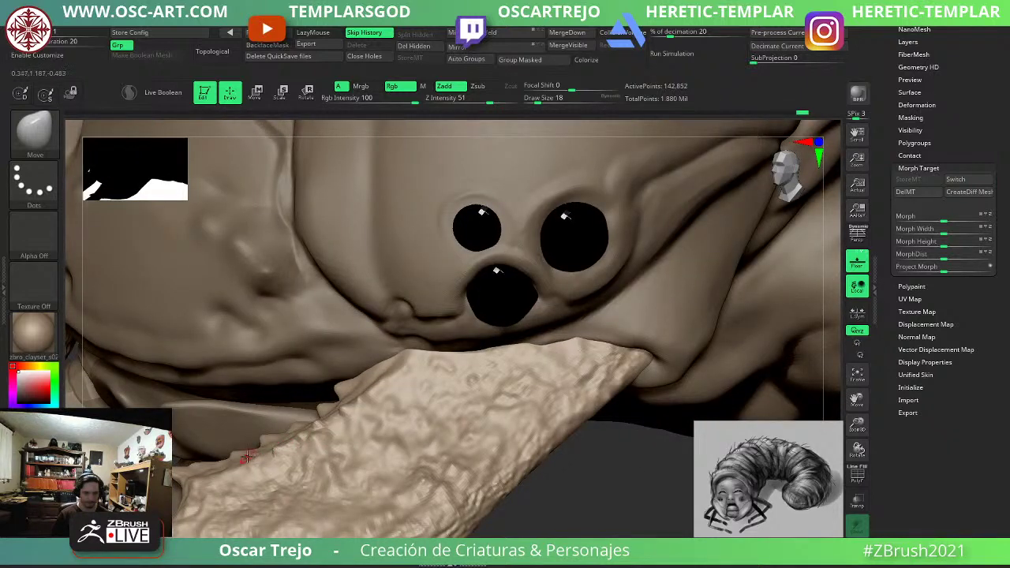
{"action": "left_click_drag", "start_coordinate": [202, 429], "coordinate": [180, 396]}
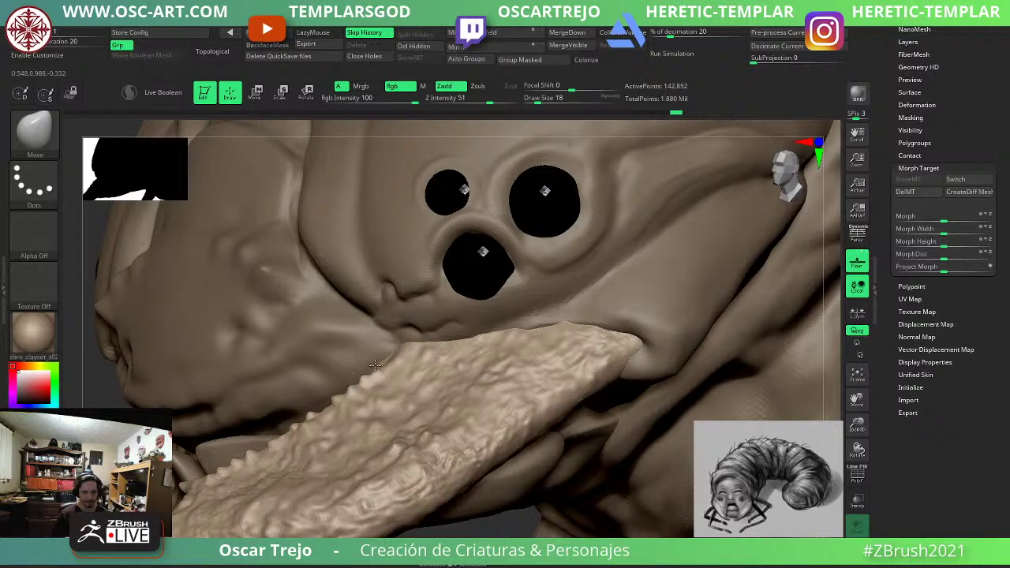
{"action": "key", "text": "f"}
{"action": "key", "text": "f"}
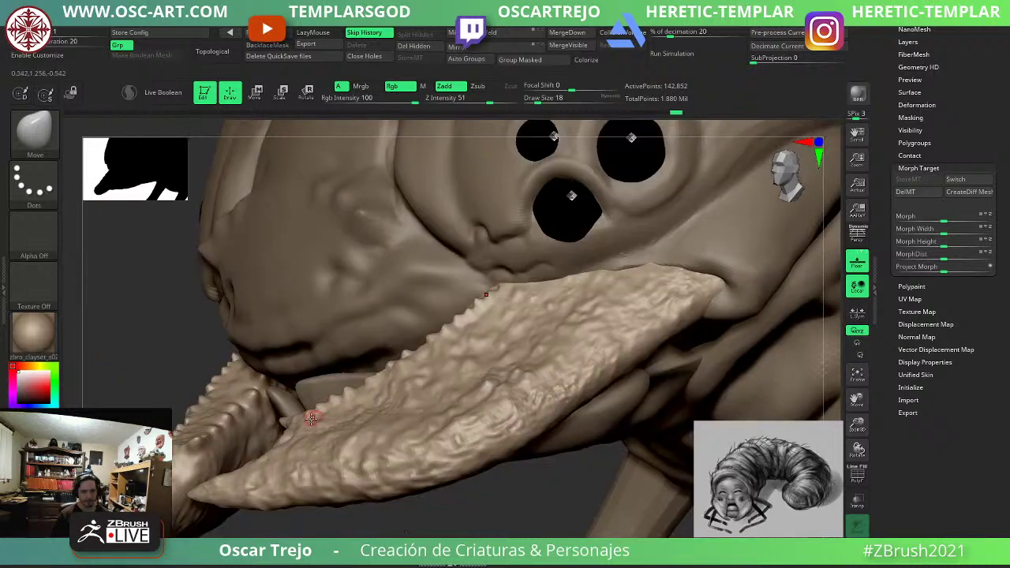
Try reshaping the mandible tips from the front with the Move brush at draw size 77, and undo it.
{"action": "mouse_move", "coordinate": [319, 497]}
{"action": "left_mouse_down"}
{"action": "mouse_move", "coordinate": [331, 505]}
{"action": "mouse_move", "coordinate": [386, 444]}
{"action": "mouse_move", "coordinate": [426, 512]}
{"action": "mouse_move", "coordinate": [435, 501]}
{"action": "mouse_move", "coordinate": [401, 478]}
{"action": "mouse_move", "coordinate": [386, 498]}
{"action": "mouse_move", "coordinate": [346, 491]}
{"action": "mouse_move", "coordinate": [344, 506]}
{"action": "left_mouse_up"}
{"action": "key", "text": "s"}
{"action": "left_click", "coordinate": [344, 464]}
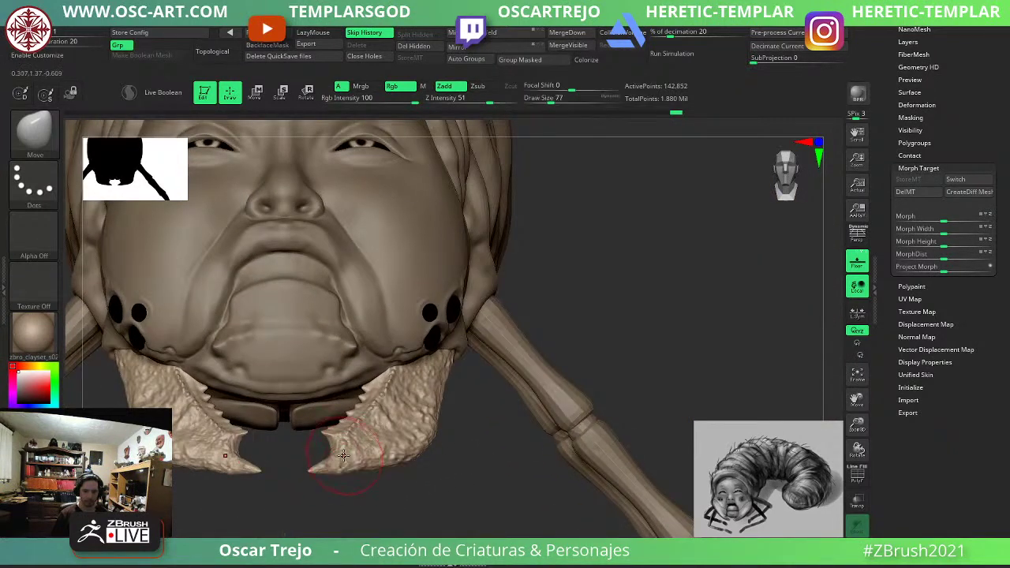
{"action": "left_click_drag", "start_coordinate": [341, 463], "coordinate": [352, 452]}
{"action": "key", "text": "ctrl+z"}
{"action": "key", "text": "s"}
{"action": "left_click", "coordinate": [392, 457]}
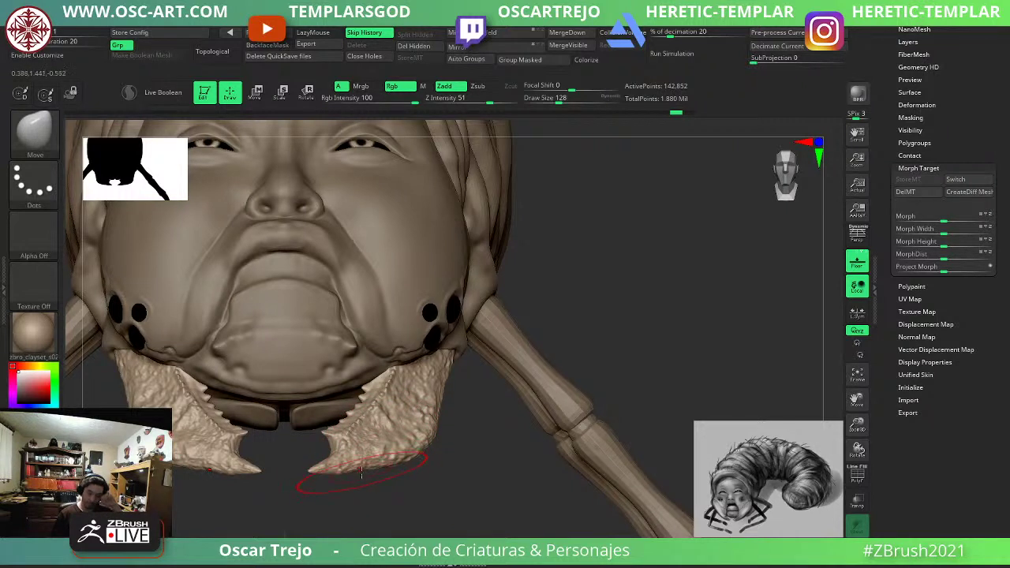
Select the head, raise it to its next subdivision level, and replace its morph target with one stored there.
{"action": "left_click", "coordinate": [323, 295], "text": "alt"}
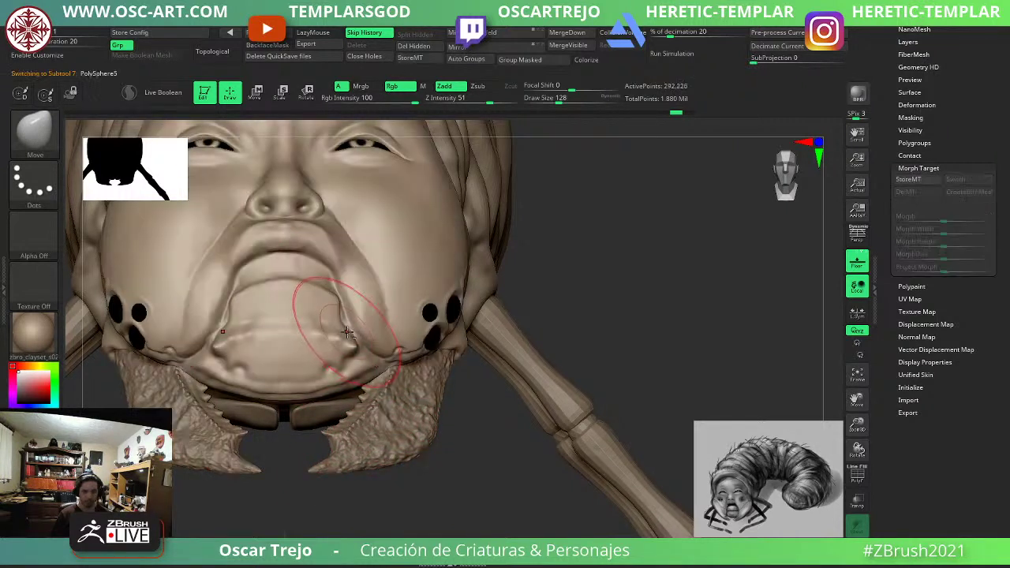
{"action": "left_click", "coordinate": [908, 180]}
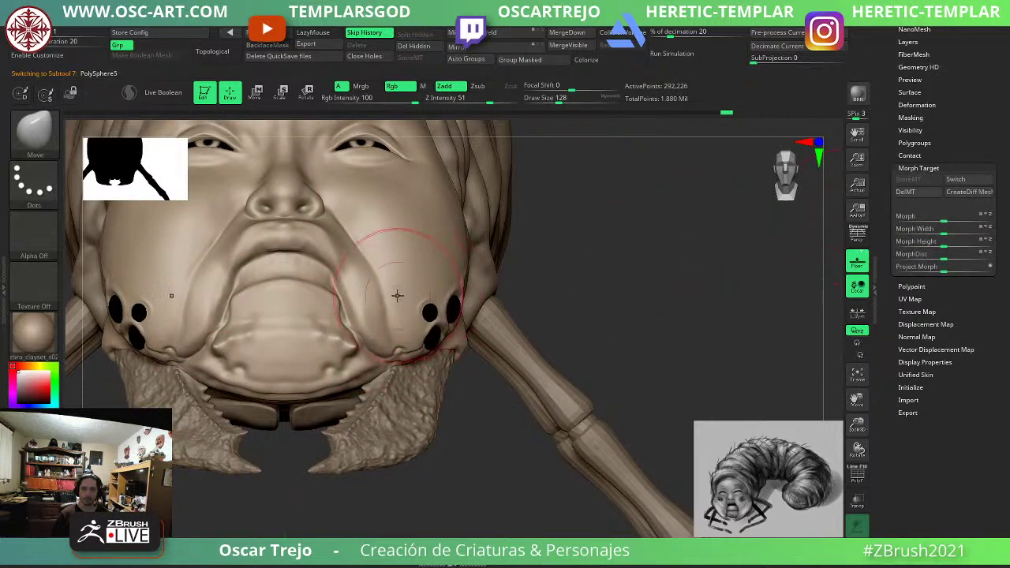
{"action": "key", "text": "b"}
{"action": "key", "text": "s"}
{"action": "key", "text": "t"}
{"action": "key", "text": "d"}
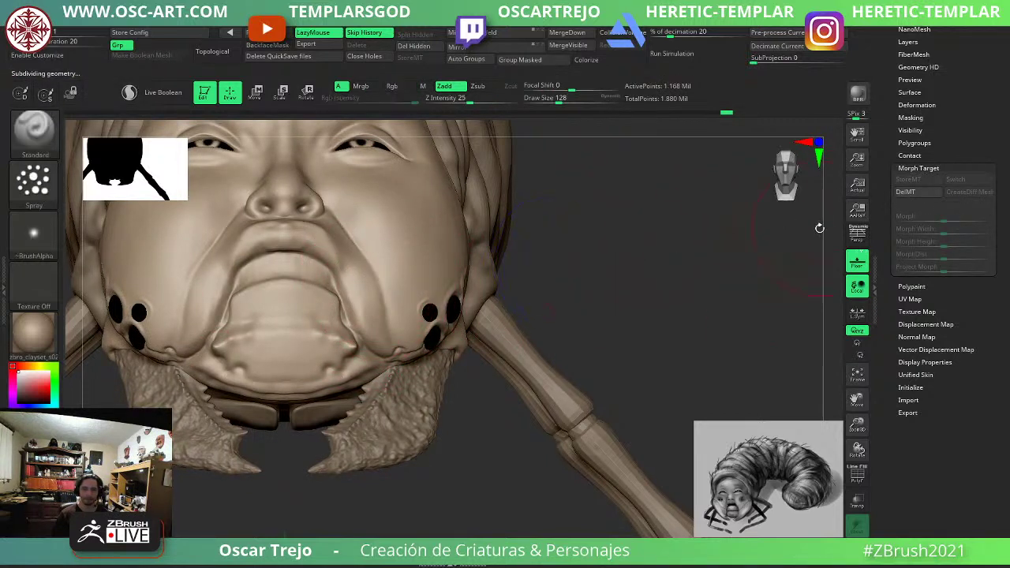
{"action": "left_click", "coordinate": [918, 198]}
{"action": "left_click", "coordinate": [915, 181]}
Spray bumps over the head's chin plate one subdivision level lower with the Standard brush at draw size 56.
{"action": "left_click_drag", "start_coordinate": [626, 248], "coordinate": [671, 324], "text": "alt"}
{"action": "key", "text": "shift+d"}
{"action": "key", "text": "s"}
{"action": "mouse_move", "coordinate": [319, 360]}
{"action": "left_mouse_down"}
{"action": "mouse_move", "coordinate": [306, 360]}
{"action": "mouse_move", "coordinate": [289, 334]}
{"action": "mouse_move", "coordinate": [310, 350]}
{"action": "left_mouse_up"}
{"action": "mouse_move", "coordinate": [310, 387]}
{"action": "left_mouse_down"}
{"action": "mouse_move", "coordinate": [310, 417]}
{"action": "mouse_move", "coordinate": [352, 401]}
{"action": "mouse_move", "coordinate": [289, 433]}
{"action": "mouse_move", "coordinate": [291, 405]}
{"action": "mouse_move", "coordinate": [274, 401]}
{"action": "left_mouse_up"}
Return the head to its higher subdivision level and spray finer bumps across the chin plate at draw size 41.
{"action": "key", "text": "d"}
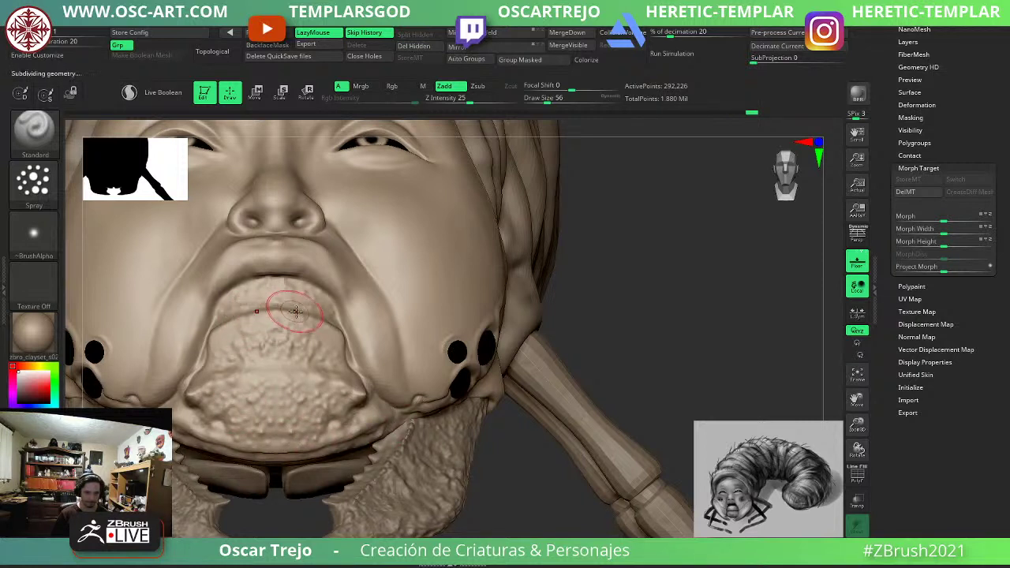
{"action": "key", "text": "s"}
{"action": "mouse_move", "coordinate": [319, 339]}
{"action": "left_mouse_down"}
{"action": "mouse_move", "coordinate": [333, 357]}
{"action": "mouse_move", "coordinate": [326, 368]}
{"action": "mouse_move", "coordinate": [335, 360]}
{"action": "mouse_move", "coordinate": [297, 393]}
{"action": "mouse_move", "coordinate": [292, 377]}
{"action": "left_mouse_up"}
{"action": "mouse_move", "coordinate": [308, 411]}
{"action": "left_mouse_down"}
{"action": "mouse_move", "coordinate": [336, 429]}
{"action": "mouse_move", "coordinate": [387, 415]}
{"action": "left_mouse_up"}
{"action": "left_click_drag", "start_coordinate": [322, 444], "coordinate": [253, 454]}
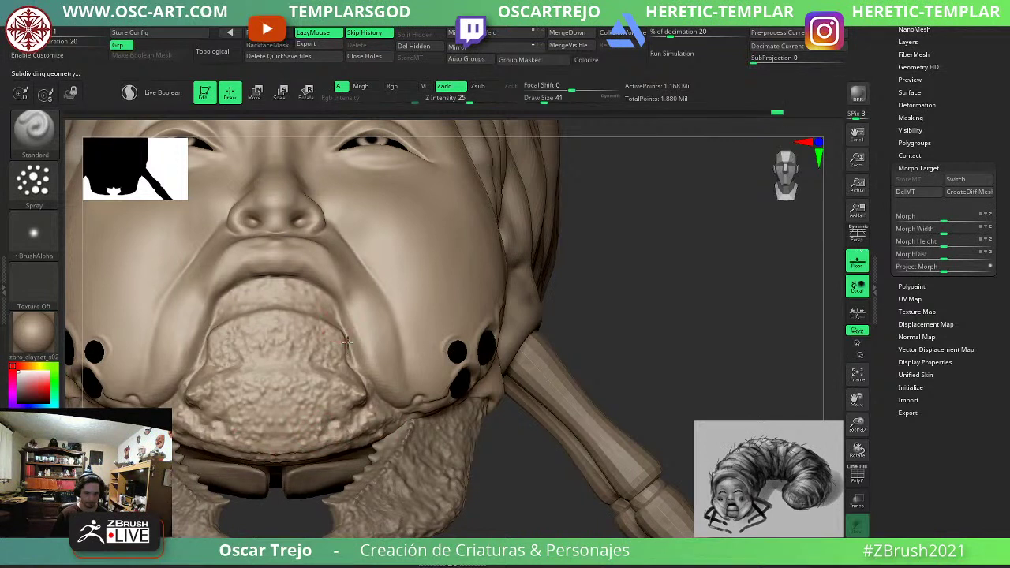
Extend the bumps along the chin's edge and the folds beside the mouth, and onto the lower cheeks at draw size 94.
{"action": "mouse_move", "coordinate": [308, 297]}
{"action": "left_mouse_down"}
{"action": "mouse_move", "coordinate": [250, 302]}
{"action": "mouse_move", "coordinate": [306, 294]}
{"action": "mouse_move", "coordinate": [353, 335]}
{"action": "mouse_move", "coordinate": [372, 389]}
{"action": "left_mouse_up"}
{"action": "mouse_move", "coordinate": [356, 343]}
{"action": "left_mouse_down"}
{"action": "mouse_move", "coordinate": [389, 388]}
{"action": "mouse_move", "coordinate": [390, 347]}
{"action": "mouse_move", "coordinate": [368, 308]}
{"action": "left_mouse_up"}
{"action": "key", "text": "bracketright"}
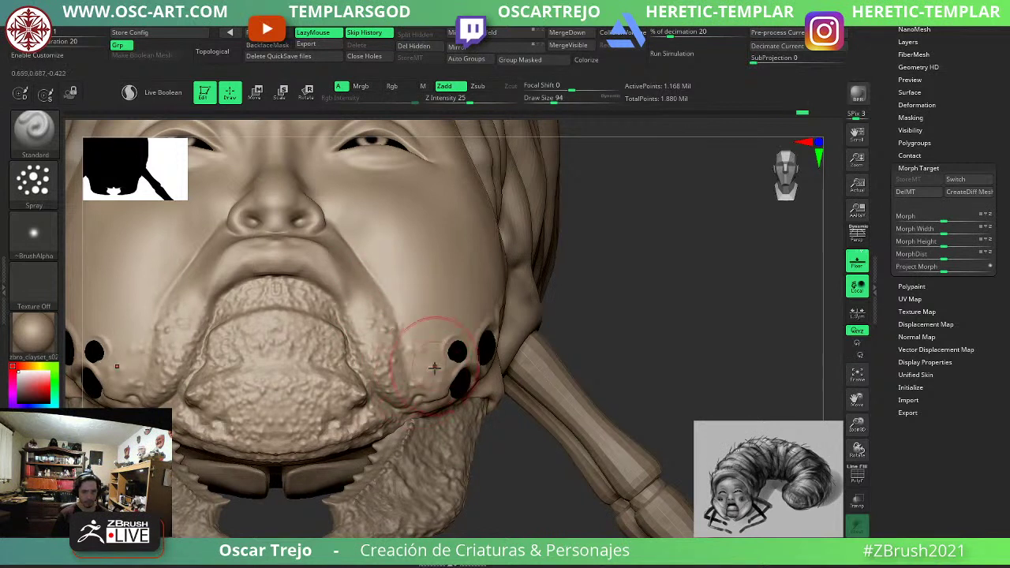
Spray bumps over the lower cheeks beside the mouth folds, reducing the Standard brush to draw size 49.
{"action": "key", "text": "bracketright"}
{"action": "key", "text": "bracketright"}
{"action": "key", "text": "bracketleft"}
{"action": "key", "text": "bracketleft"}
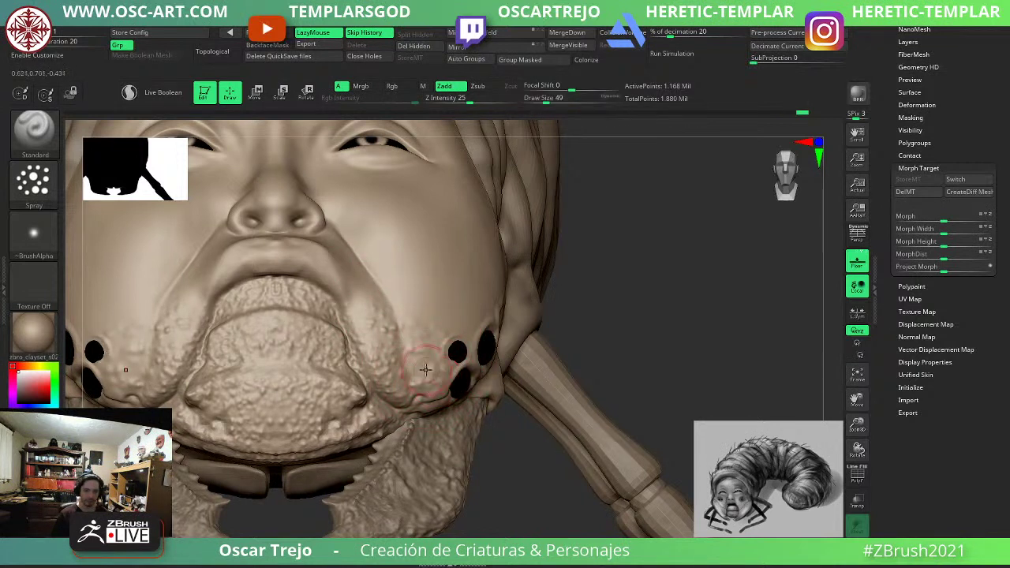
Scatter sparser bumps up the cheeks above the black side eyes at draw size 94.
{"action": "key", "text": "bracketright"}
{"action": "key", "text": "bracketright"}
{"action": "key", "text": "bracketright"}
{"action": "key", "text": "bracketright"}
{"action": "key", "text": "bracketright"}
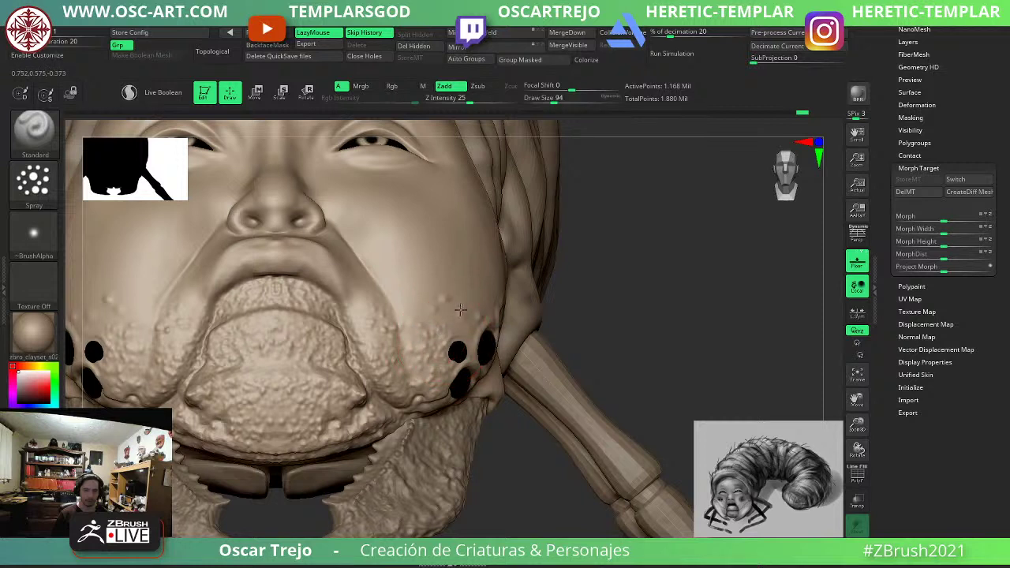
{"action": "left_click_drag", "start_coordinate": [457, 297], "coordinate": [490, 270]}
Spray bumps on the cheek skin next to the black side eyes with the draw size reduced to 62.
{"action": "key", "text": "s"}
{"action": "left_click_drag", "start_coordinate": [489, 322], "coordinate": [481, 313]}
{"action": "key", "text": "s"}
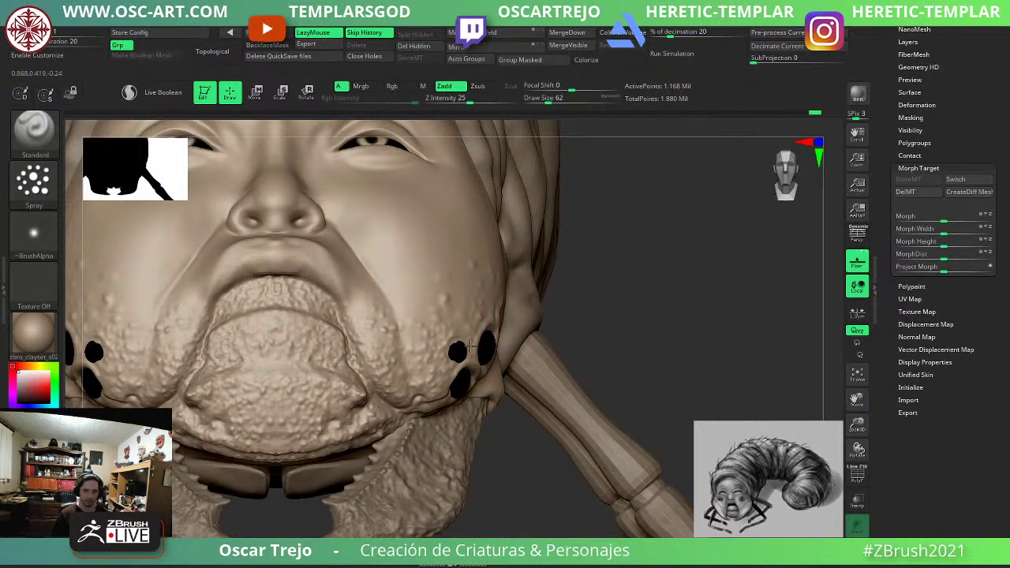
{"action": "key", "text": "s"}
{"action": "left_click_drag", "start_coordinate": [474, 354], "coordinate": [472, 354]}
{"action": "key", "text": "s"}
Fill the skin between and around the black side eyes with fine bumps at draw size 25.
{"action": "mouse_move", "coordinate": [622, 319]}
{"action": "left_mouse_down"}
{"action": "mouse_move", "coordinate": [509, 335]}
{"action": "mouse_move", "coordinate": [503, 312]}
{"action": "left_mouse_up"}
{"action": "key", "text": "s"}
{"action": "key", "text": "s"}
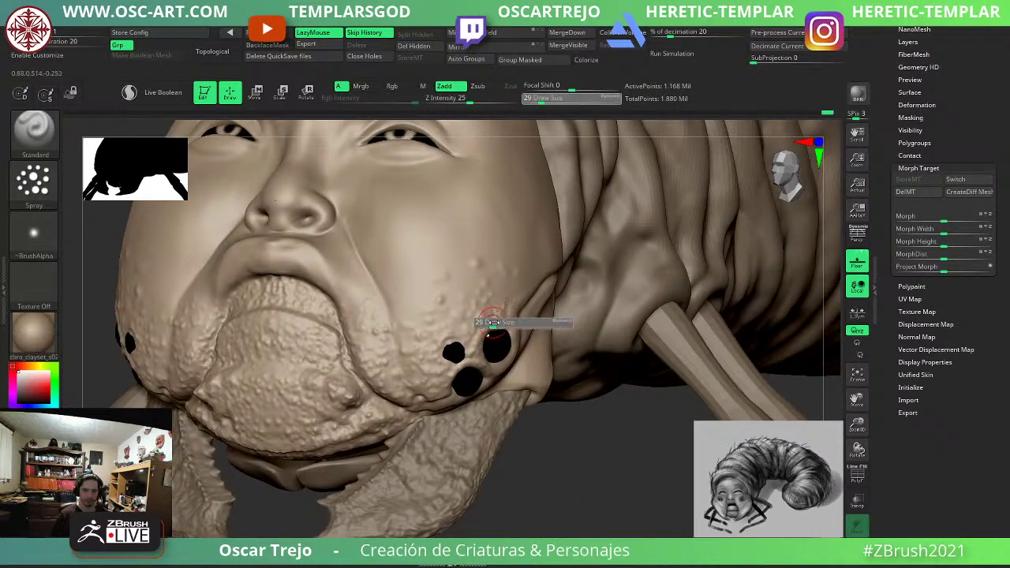
{"action": "left_click", "coordinate": [493, 322]}
{"action": "key", "text": "s"}
{"action": "left_click_drag", "start_coordinate": [490, 368], "coordinate": [487, 369]}
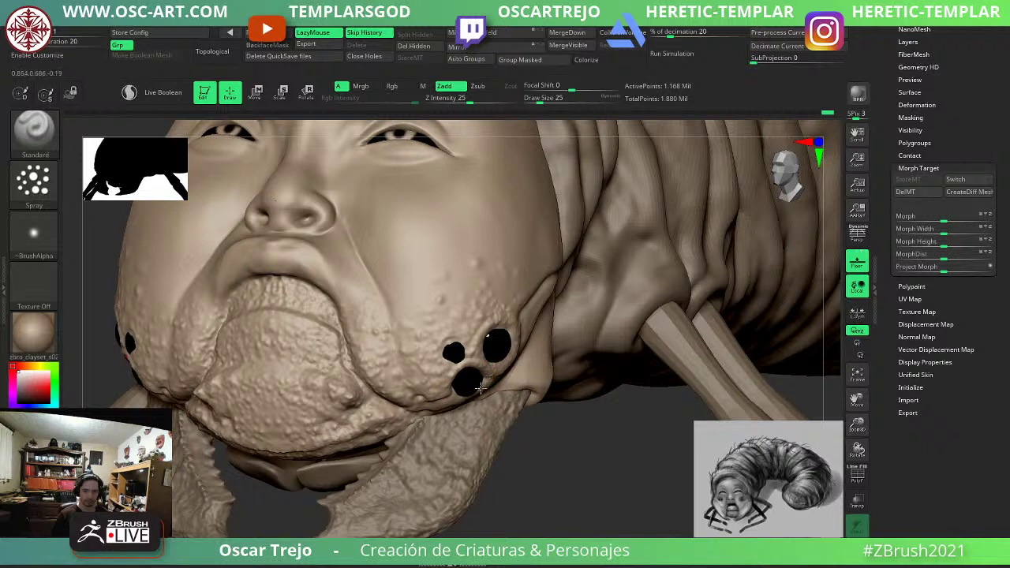
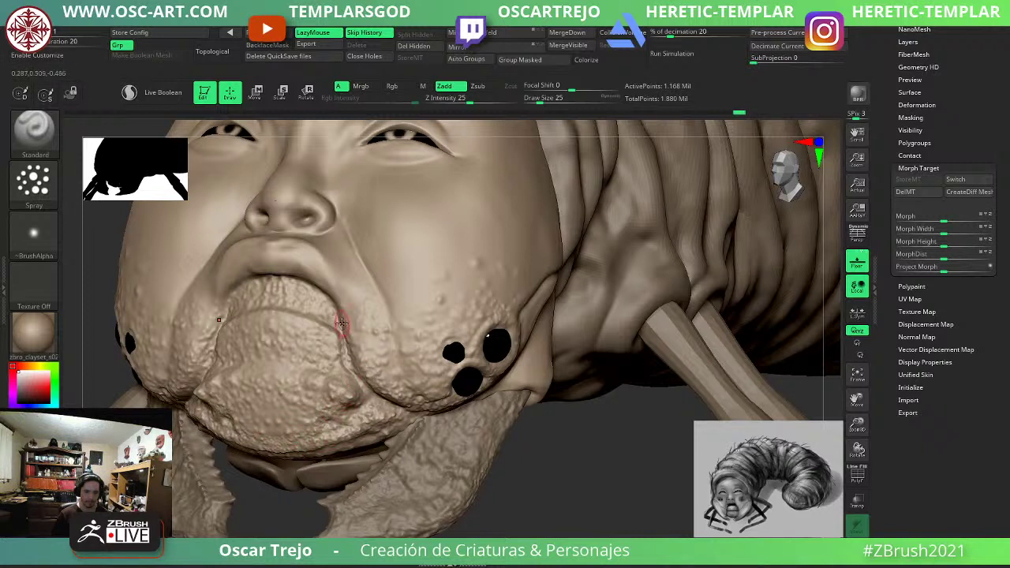
Spray bumps beside the mouth fold at draw size 44 and scatter more over the upper cheeks at draw size 87.
{"action": "key", "text": "s"}
{"action": "left_click_drag", "start_coordinate": [355, 325], "coordinate": [374, 329]}
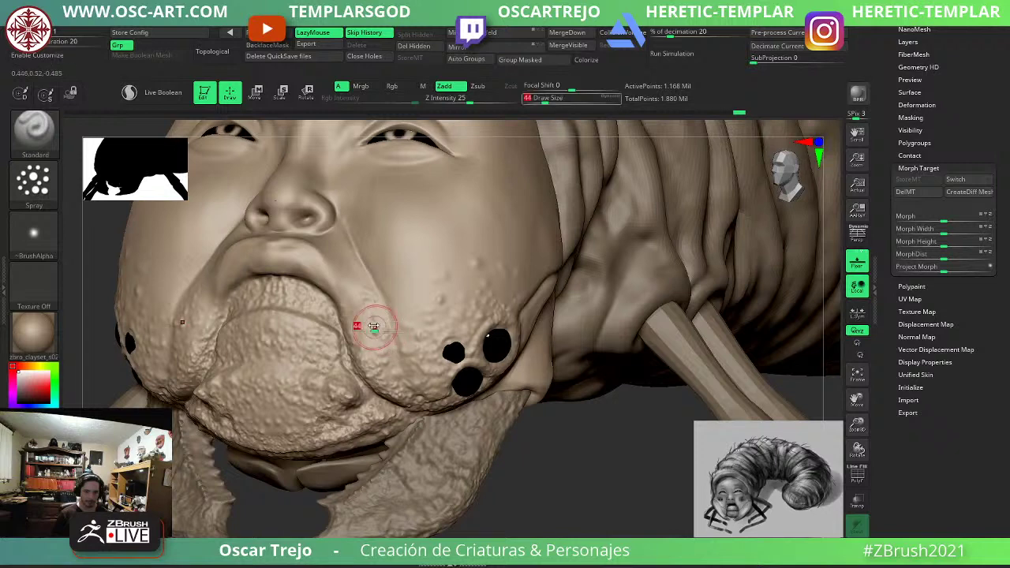
{"action": "left_click_drag", "start_coordinate": [428, 264], "coordinate": [420, 296]}
{"action": "left_click_drag", "start_coordinate": [509, 236], "coordinate": [480, 261]}
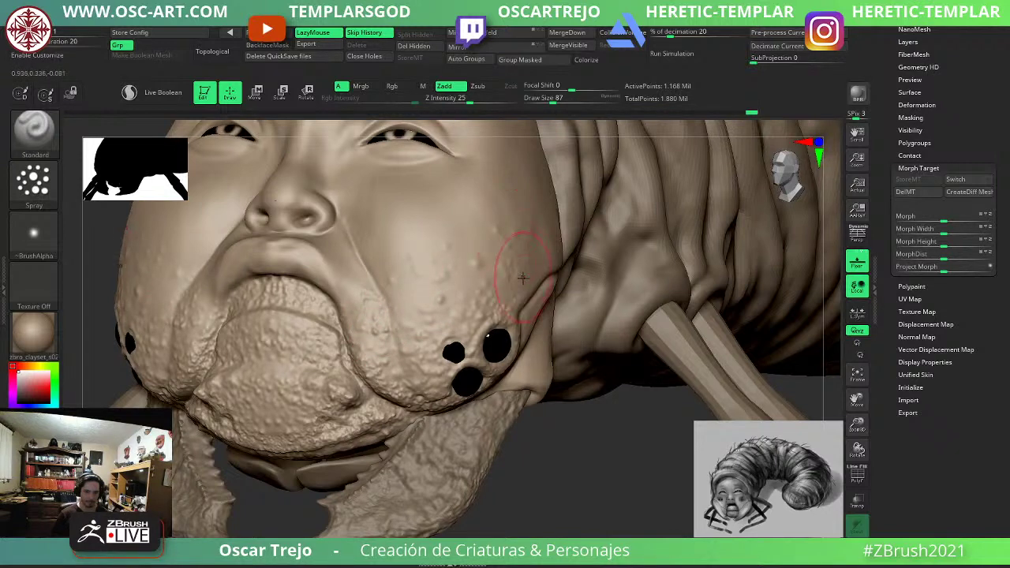
Cover the fold behind the cheek, down to the mandible base, with bumps at draw size 41.
{"action": "key", "text": "s"}
{"action": "left_click_drag", "start_coordinate": [557, 304], "coordinate": [539, 304]}
{"action": "left_click_drag", "start_coordinate": [603, 423], "coordinate": [541, 417]}
{"action": "key", "text": "s"}
{"action": "left_click_drag", "start_coordinate": [540, 305], "coordinate": [505, 376]}
Spray finer bumps over the fold behind the cheek and around the side eyes at draw size 20.
{"action": "key", "text": "s"}
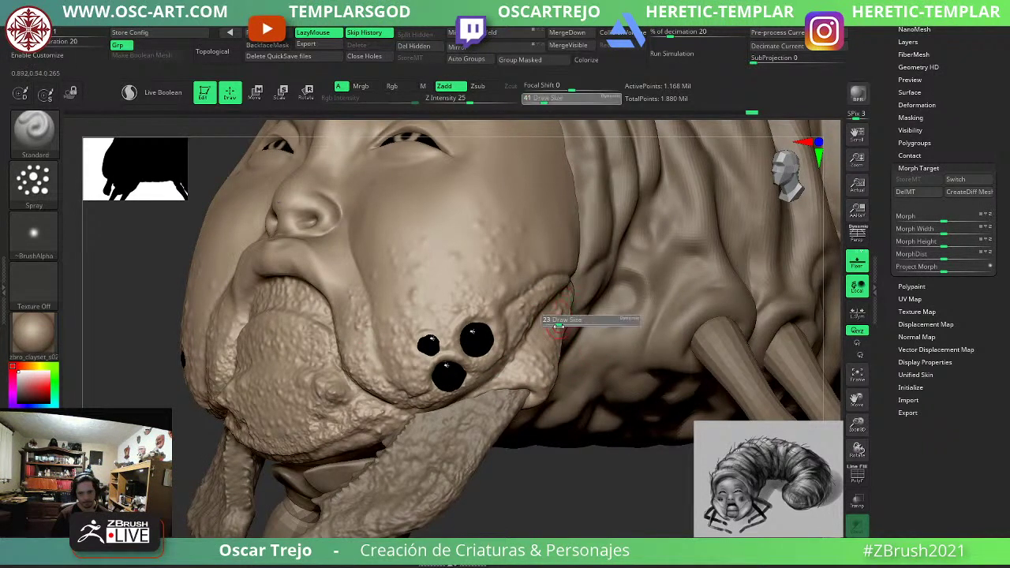
{"action": "left_click", "coordinate": [547, 323]}
{"action": "left_click_drag", "start_coordinate": [537, 344], "coordinate": [495, 383]}
{"action": "key", "text": "s"}
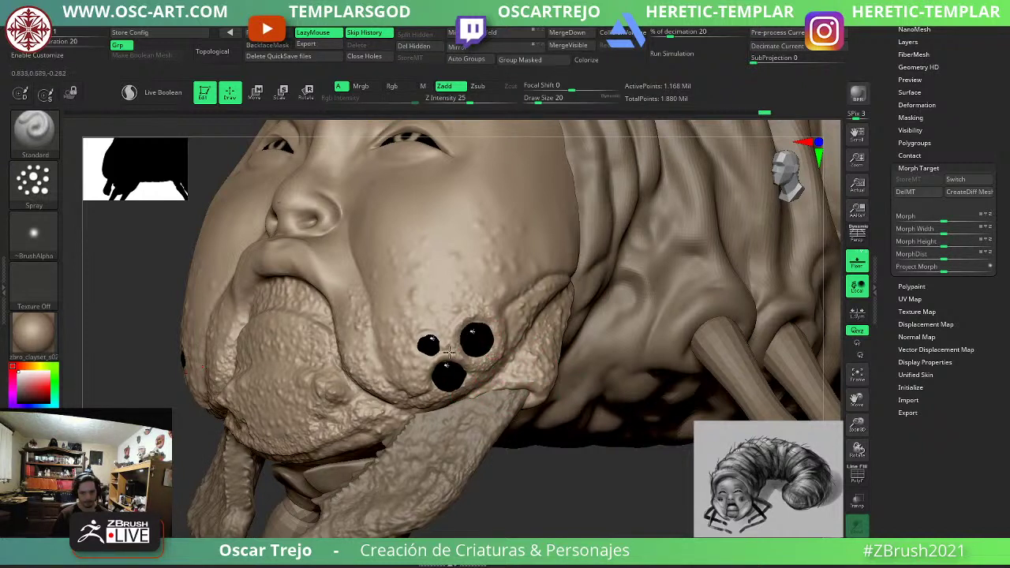
{"action": "left_click", "coordinate": [345, 471]}
{"action": "right_click_drag", "start_coordinate": [345, 471], "coordinate": [371, 470]}
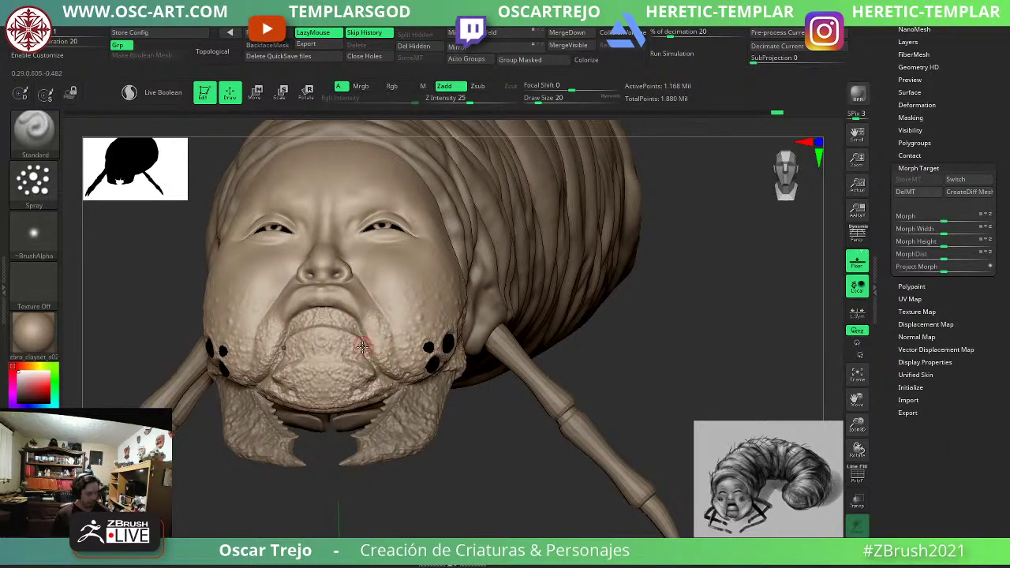
Erase the bumps from the upper cheeks back to the stored shape with the Morph brush at draw size 90.
{"action": "key", "text": "b"}
{"action": "key", "text": "m"}
{"action": "key", "text": "o"}
{"action": "key", "text": "s"}
{"action": "mouse_move", "coordinate": [370, 319]}
{"action": "left_mouse_down"}
{"action": "mouse_move", "coordinate": [399, 319]}
{"action": "mouse_move", "coordinate": [388, 306]}
{"action": "mouse_move", "coordinate": [419, 282]}
{"action": "mouse_move", "coordinate": [428, 304]}
{"action": "mouse_move", "coordinate": [452, 276]}
{"action": "left_mouse_up"}
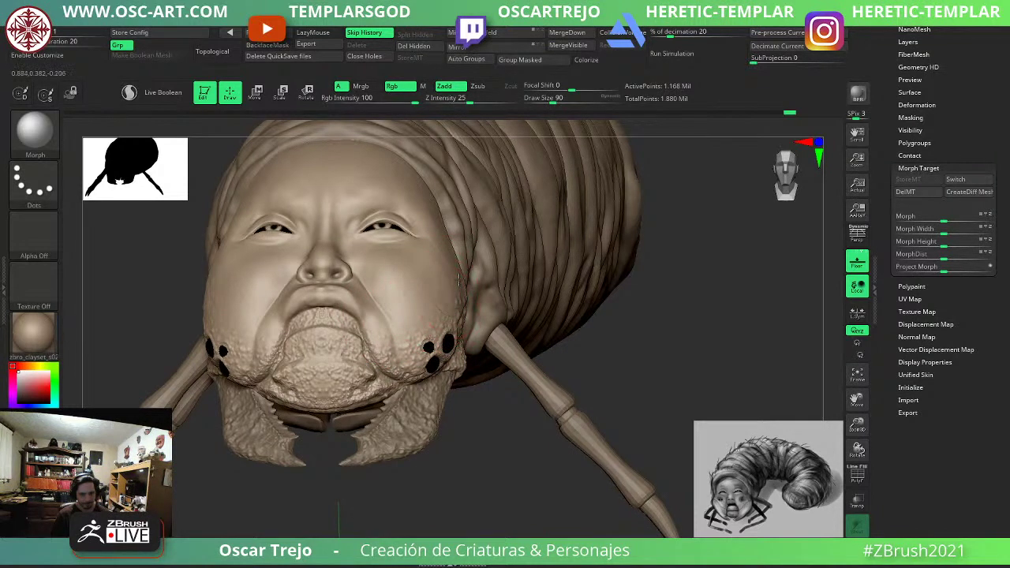
Carve the rim of the innermost black cheek eye with the DamStandard brush at draw size 31.
{"action": "left_click_drag", "start_coordinate": [469, 422], "coordinate": [478, 505], "text": "alt"}
{"action": "key", "text": "b"}
{"action": "key", "text": "d"}
{"action": "key", "text": "s"}
{"action": "key", "text": "s"}
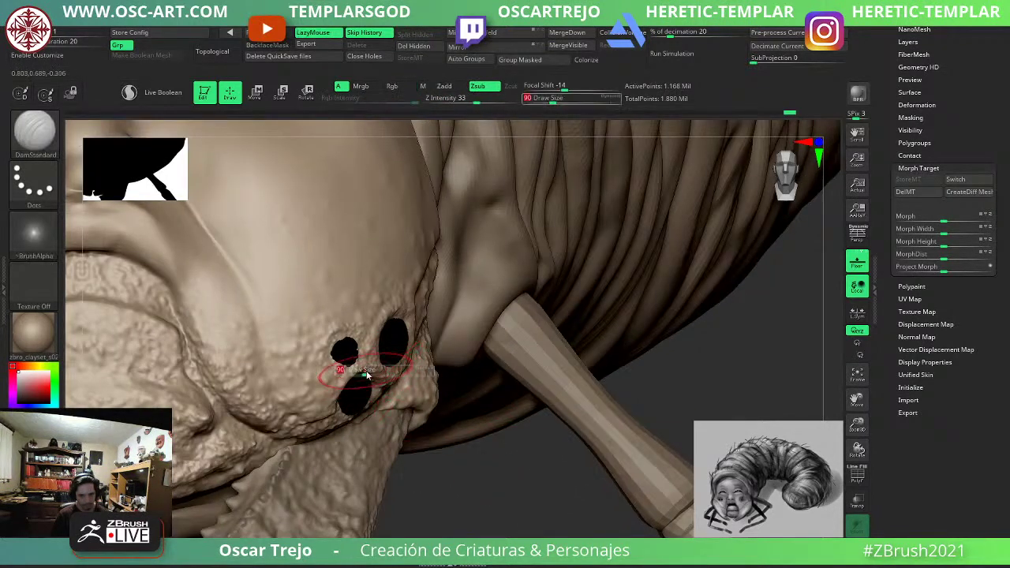
{"action": "left_click_drag", "start_coordinate": [367, 375], "coordinate": [343, 358]}
{"action": "key", "text": "s"}
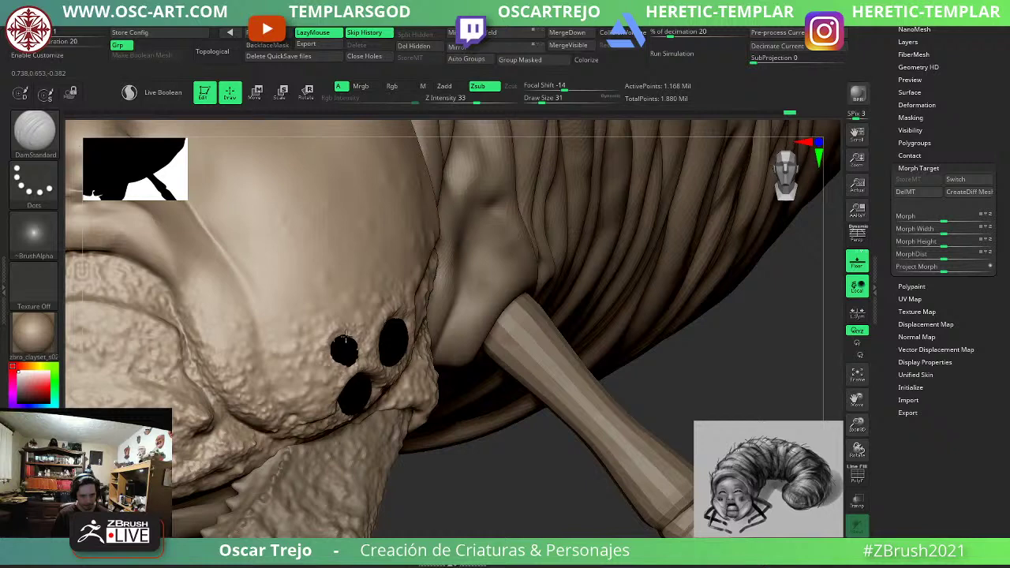
{"action": "left_click_drag", "start_coordinate": [340, 363], "coordinate": [358, 356]}
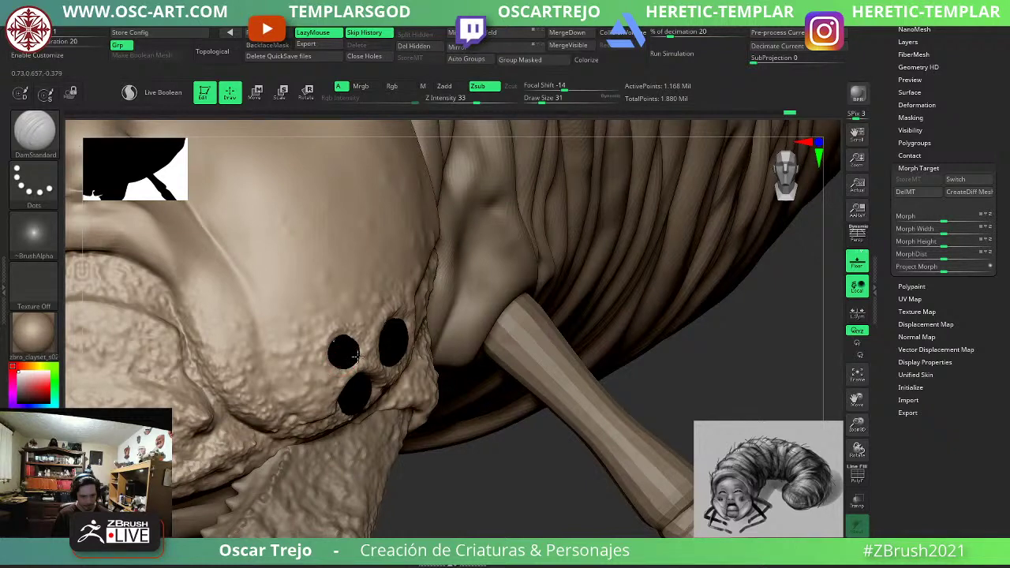
Carve creases around all three black cheek eyes at the lower subdivision level and return to the higher level.
{"action": "left_click_drag", "start_coordinate": [462, 457], "coordinate": [381, 449]}
{"action": "left_click_drag", "start_coordinate": [355, 385], "coordinate": [369, 379]}
{"action": "key", "text": "ctrl+z"}
{"action": "key", "text": "shift+d"}
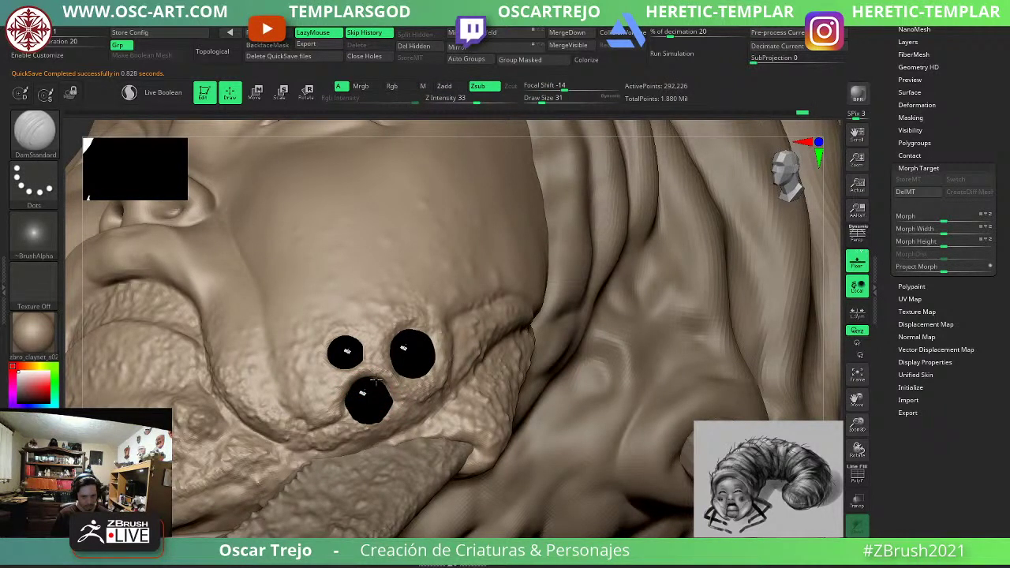
{"action": "left_click_drag", "start_coordinate": [381, 421], "coordinate": [346, 413]}
{"action": "left_click_drag", "start_coordinate": [405, 378], "coordinate": [430, 365]}
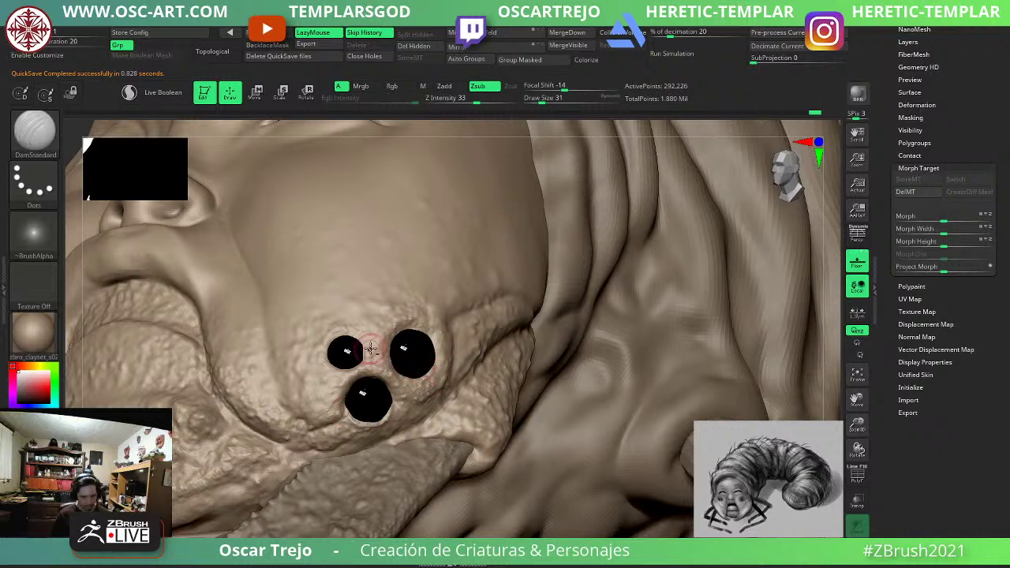
{"action": "mouse_move", "coordinate": [336, 374]}
{"action": "left_mouse_down"}
{"action": "mouse_move", "coordinate": [362, 349]}
{"action": "mouse_move", "coordinate": [426, 330]}
{"action": "left_mouse_up"}
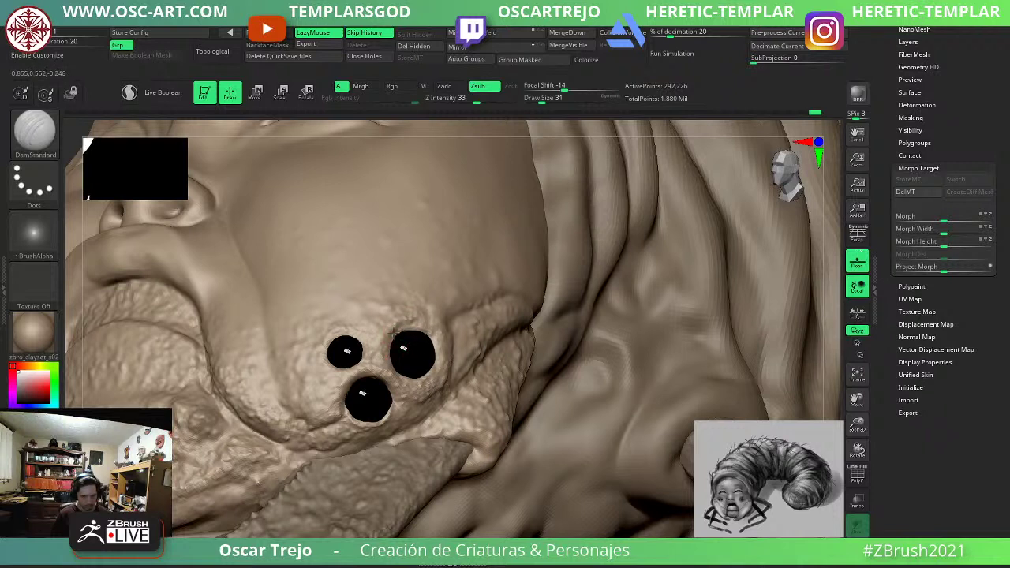
{"action": "left_click_drag", "start_coordinate": [425, 373], "coordinate": [421, 331]}
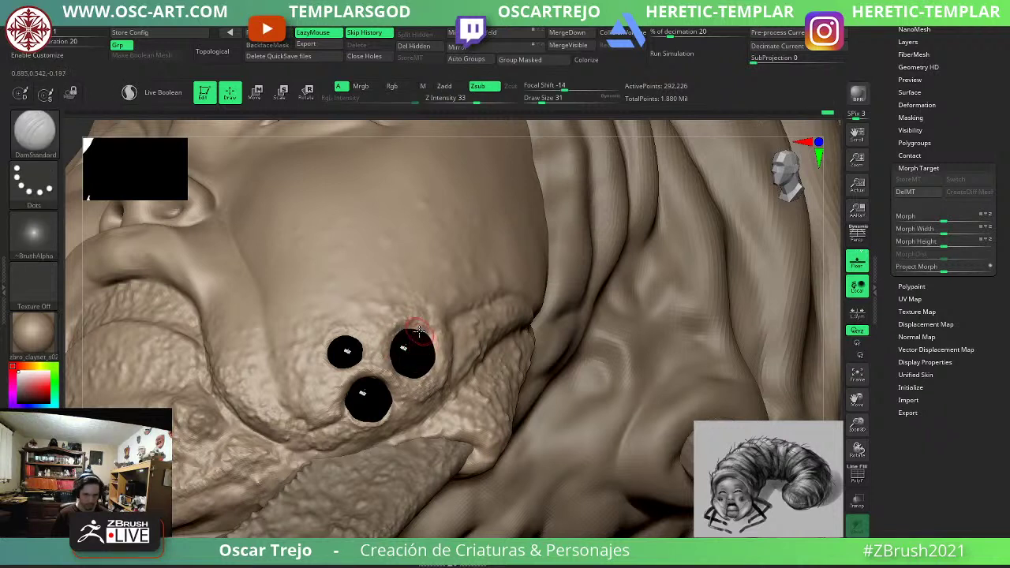
{"action": "left_click_drag", "start_coordinate": [413, 379], "coordinate": [386, 358]}
{"action": "key", "text": "d"}
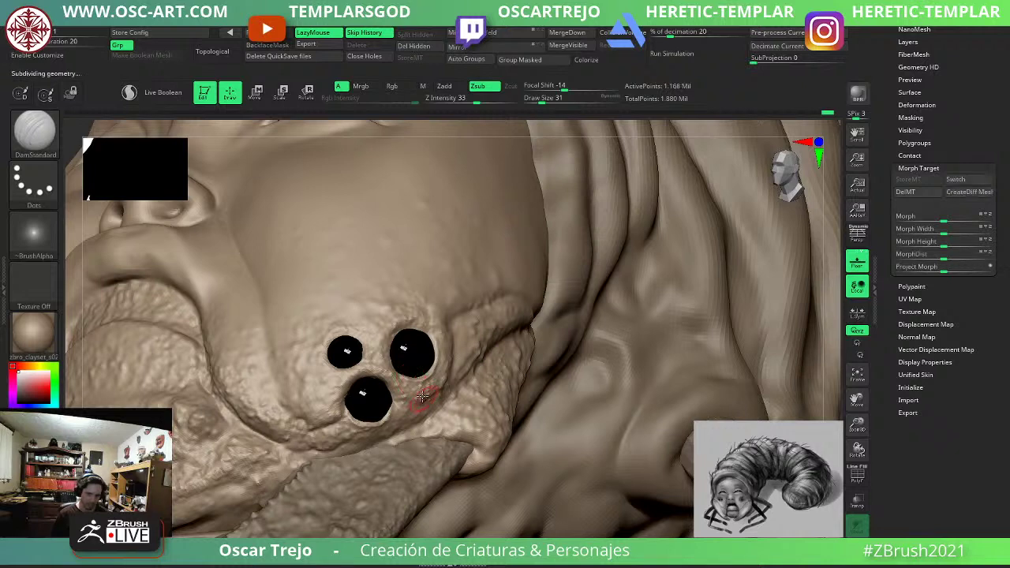
Deepen the fold between the cheek and the rough chin with the DamStandard brush at draw size 29.
{"action": "key", "text": "f"}
{"action": "left_click_drag", "start_coordinate": [185, 378], "coordinate": [262, 379]}
{"action": "key", "text": "s"}
{"action": "left_click_drag", "start_coordinate": [503, 487], "coordinate": [501, 487]}
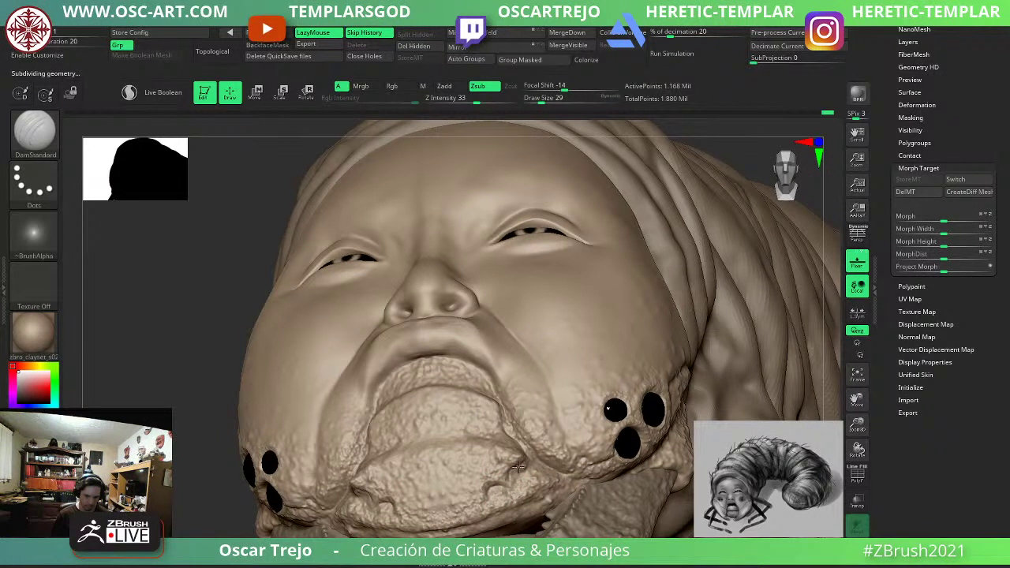
{"action": "left_click_drag", "start_coordinate": [518, 467], "coordinate": [449, 516]}
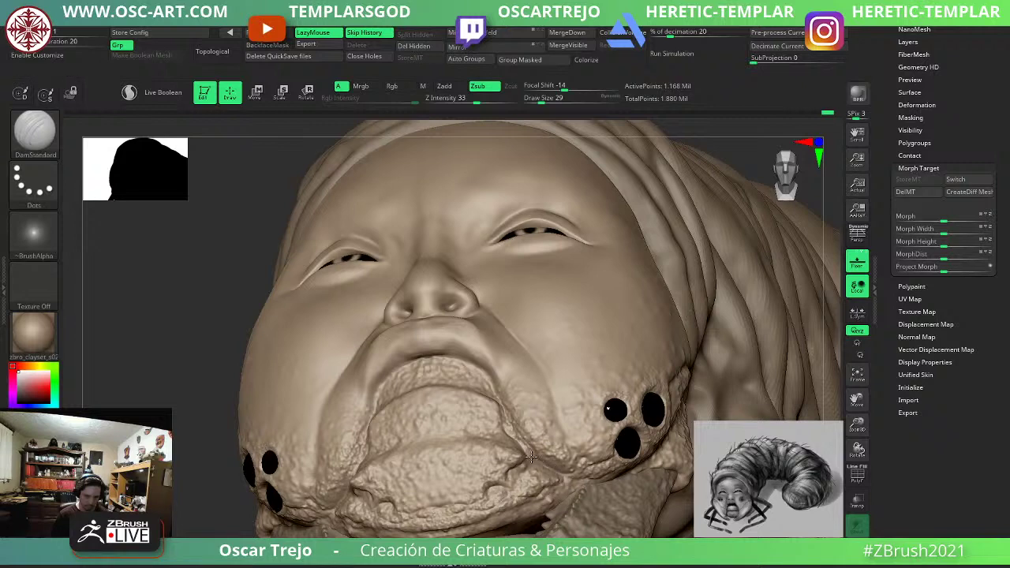
{"action": "mouse_move", "coordinate": [520, 436]}
{"action": "left_mouse_down"}
{"action": "mouse_move", "coordinate": [506, 418]}
{"action": "mouse_move", "coordinate": [526, 389]}
{"action": "mouse_move", "coordinate": [545, 417]}
{"action": "left_mouse_up"}
Restore the cheek surfaces toward the stored morph target with the Morph brush at draw size 87.
{"action": "key", "text": "b"}
{"action": "key", "text": "m"}
{"action": "key", "text": "o"}
{"action": "key", "text": "s"}
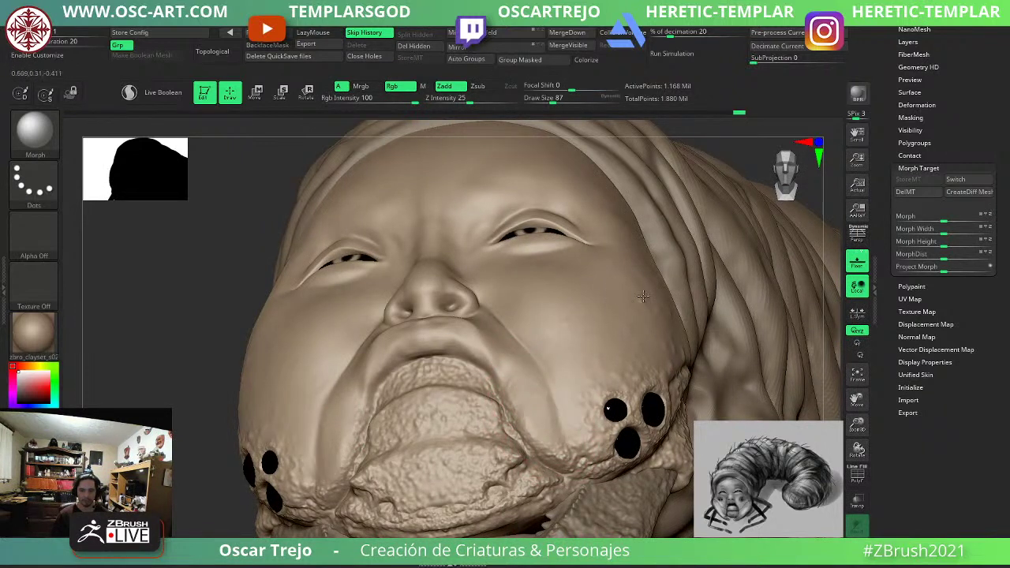
{"action": "left_click_drag", "start_coordinate": [644, 296], "coordinate": [619, 358]}
{"action": "mouse_move", "coordinate": [320, 384]}
{"action": "left_mouse_down"}
{"action": "mouse_move", "coordinate": [344, 416]}
{"action": "mouse_move", "coordinate": [351, 406]}
{"action": "left_mouse_up"}
{"action": "mouse_move", "coordinate": [189, 442]}
{"action": "left_mouse_down", "text": "alt"}
{"action": "mouse_move", "coordinate": [181, 475]}
{"action": "mouse_move", "coordinate": [192, 348]}
{"action": "mouse_move", "coordinate": [197, 411]}
{"action": "left_mouse_up", "text": "alt"}
{"action": "mouse_move", "coordinate": [437, 449]}
{"action": "left_mouse_down", "text": "alt"}
{"action": "mouse_move", "coordinate": [449, 489]}
{"action": "mouse_move", "coordinate": [396, 447]}
{"action": "left_mouse_up", "text": "alt"}
{"action": "mouse_move", "coordinate": [532, 282]}
{"action": "left_mouse_down", "text": "alt"}
{"action": "mouse_move", "coordinate": [580, 302]}
{"action": "mouse_move", "coordinate": [545, 278]}
{"action": "left_mouse_up", "text": "alt"}
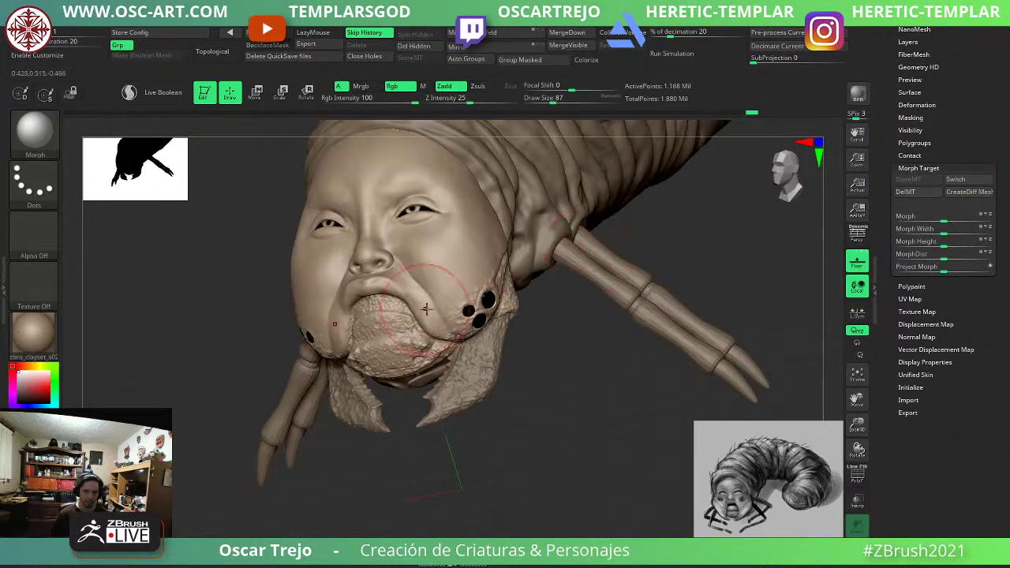
Reduce the Morph brush to draw size 31 and restore the surface around the mouth.
{"action": "key", "text": "s"}
{"action": "left_click_drag", "start_coordinate": [407, 309], "coordinate": [394, 308]}
{"action": "left_click_drag", "start_coordinate": [380, 295], "coordinate": [427, 301]}
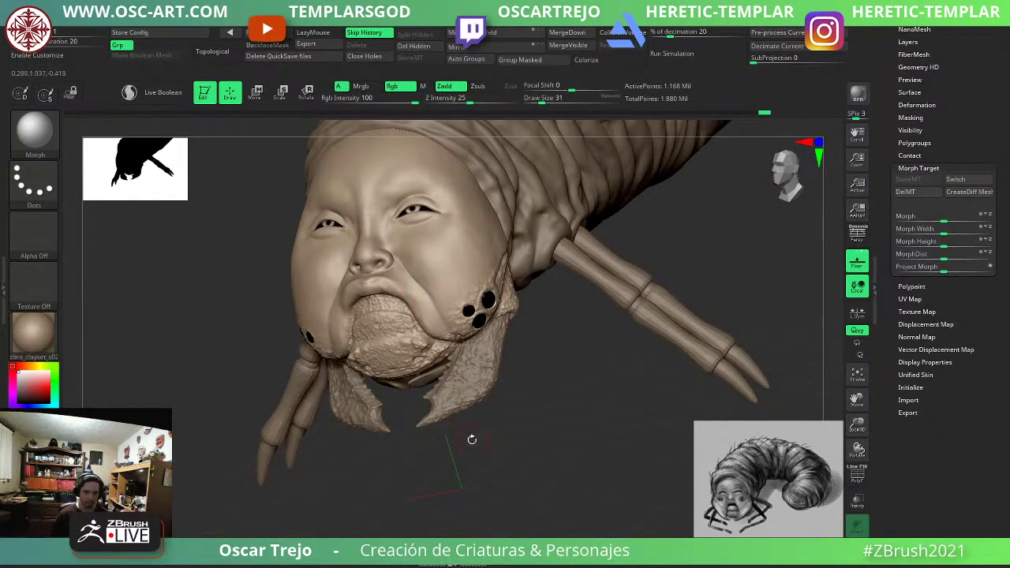
Try a bumpy texture along the forehead's upper edge with the Standard spray brush at draw size 33.
{"action": "key", "text": "b"}
{"action": "key", "text": "s"}
{"action": "key", "text": "t"}
{"action": "left_click_drag", "start_coordinate": [258, 253], "coordinate": [280, 404], "text": "alt"}
{"action": "key", "text": "s"}
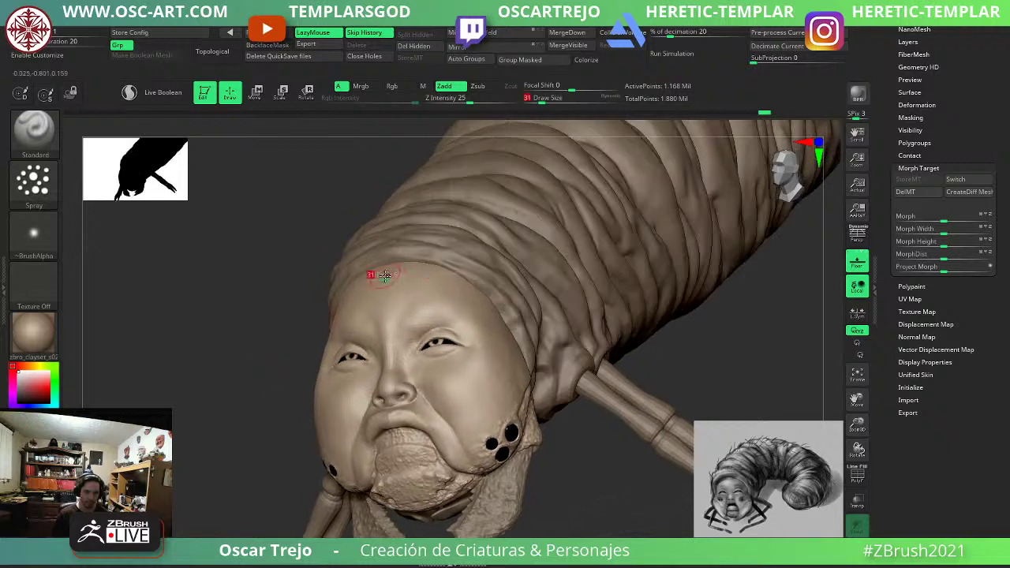
{"action": "left_click_drag", "start_coordinate": [382, 312], "coordinate": [400, 312]}
{"action": "key", "text": "s"}
{"action": "left_click_drag", "start_coordinate": [404, 264], "coordinate": [431, 269]}
{"action": "key", "text": "ctrl+z"}
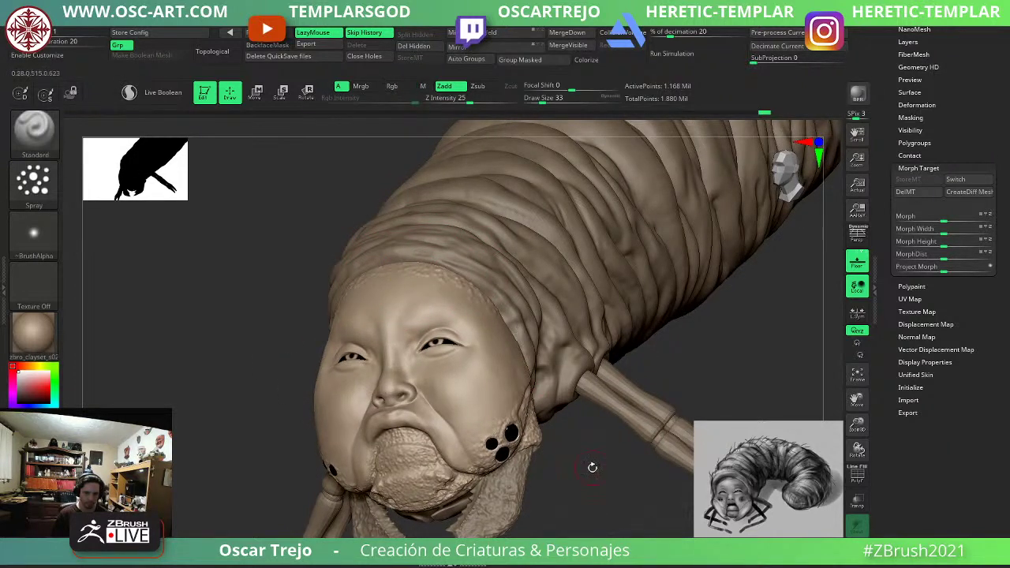
Try extending the sprayed bumps over the temple and forehead, and undo the last stroke.
{"action": "right_click_drag", "start_coordinate": [592, 467], "coordinate": [493, 338]}
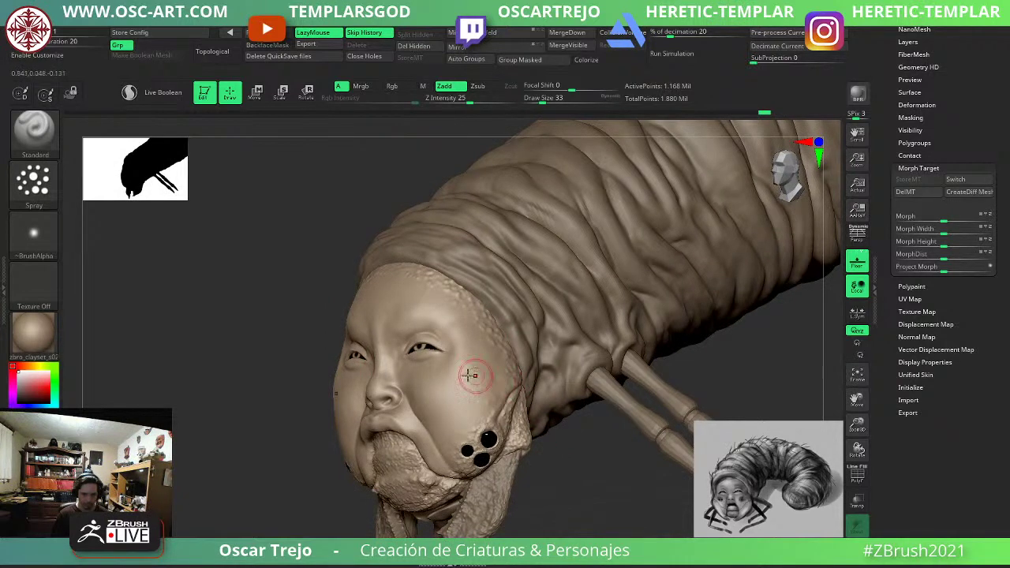
{"action": "right_click_drag", "start_coordinate": [473, 377], "coordinate": [374, 324]}
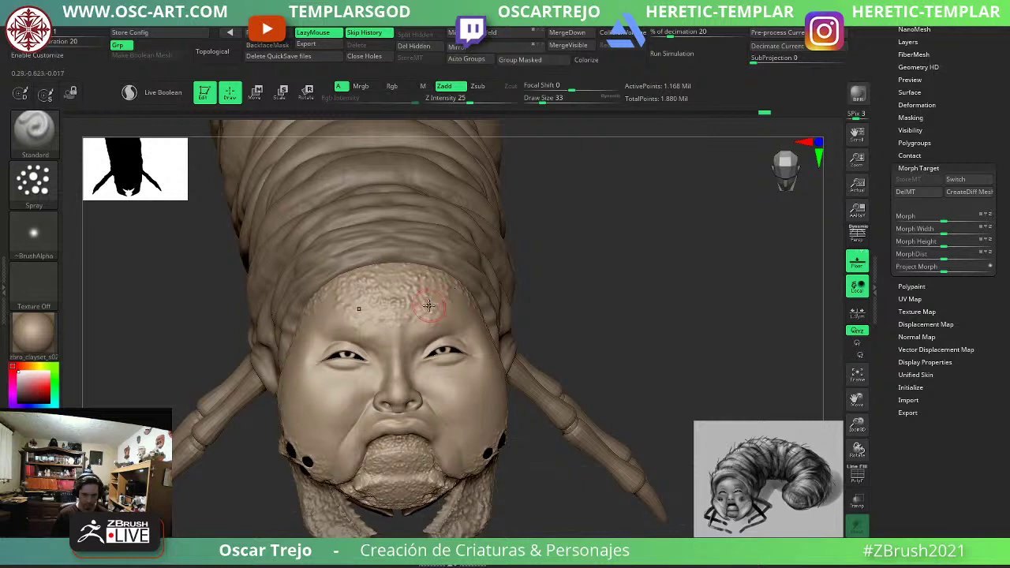
{"action": "key", "text": "ctrl+z"}
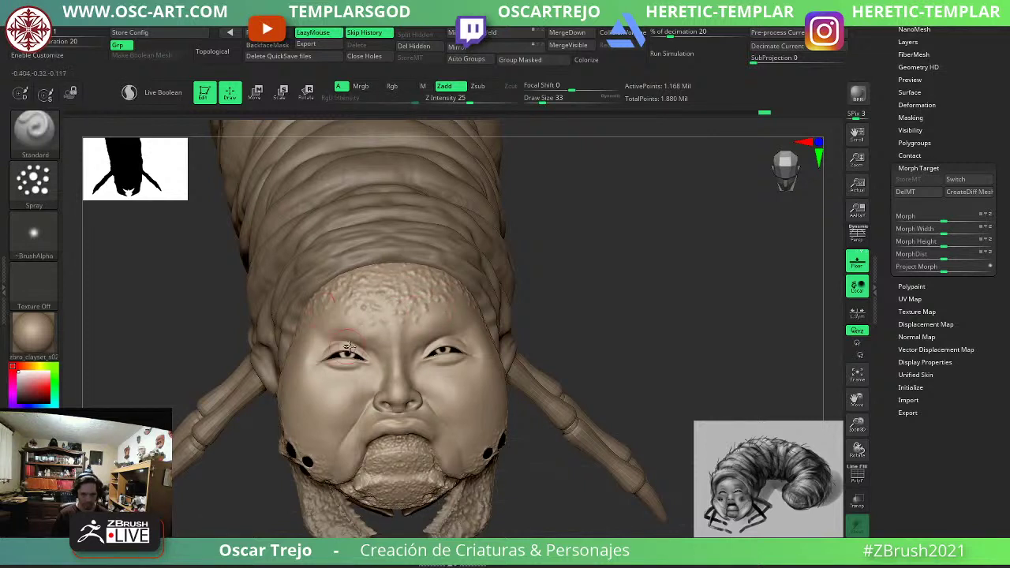
Erase the sprayed forehead texture with the Morph brush at draw size 108.
{"action": "key", "text": "b"}
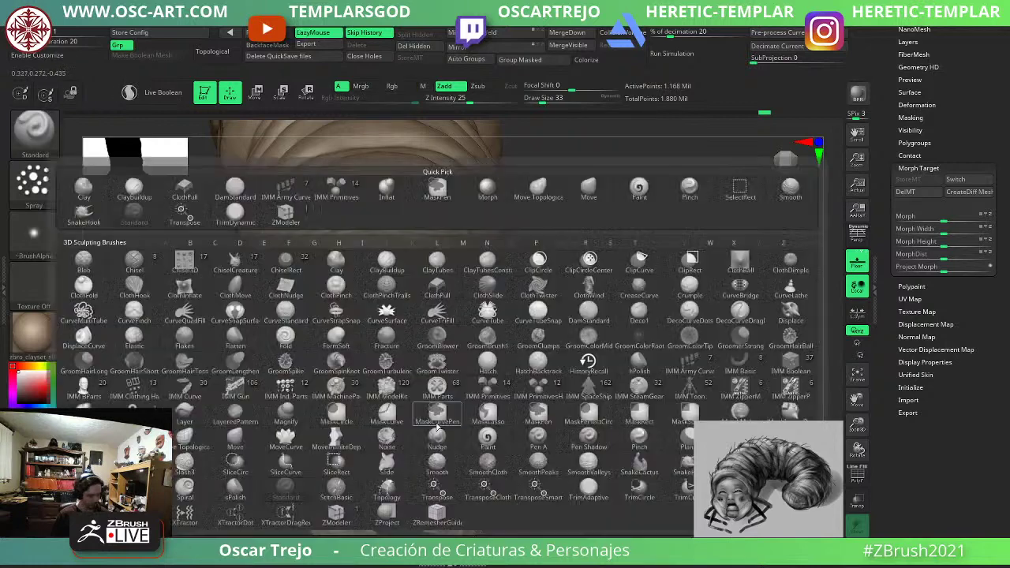
{"action": "key", "text": "m"}
{"action": "key", "text": "o"}
{"action": "key", "text": "s"}
{"action": "mouse_move", "coordinate": [385, 309]}
{"action": "left_mouse_down"}
{"action": "mouse_move", "coordinate": [399, 309]}
{"action": "mouse_move", "coordinate": [352, 303]}
{"action": "mouse_move", "coordinate": [411, 292]}
{"action": "mouse_move", "coordinate": [371, 334]}
{"action": "mouse_move", "coordinate": [324, 331]}
{"action": "left_mouse_up"}
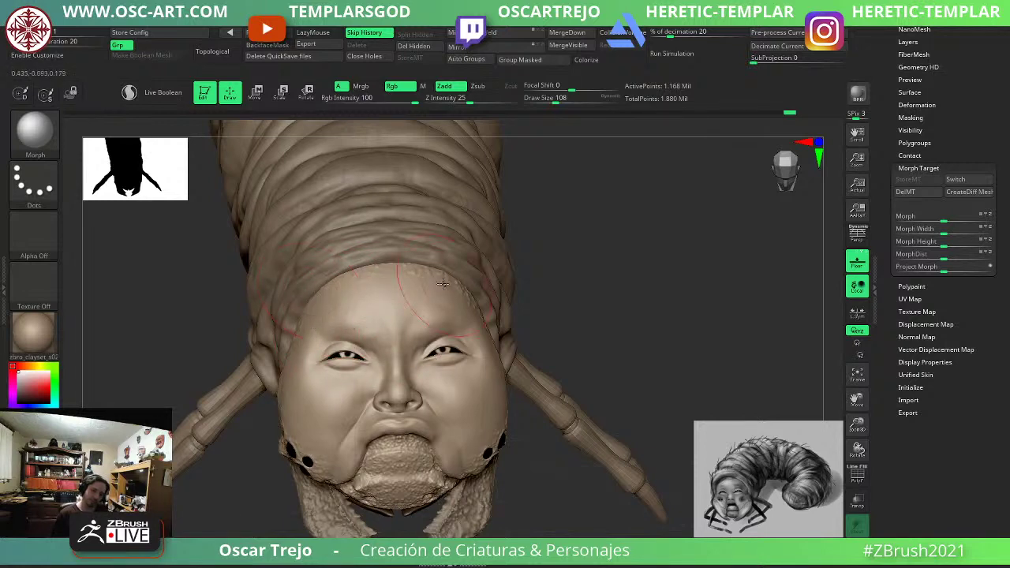
{"action": "mouse_move", "coordinate": [613, 305]}
{"action": "left_mouse_down"}
{"action": "mouse_move", "coordinate": [536, 339]}
{"action": "mouse_move", "coordinate": [671, 339]}
{"action": "left_mouse_up"}
{"action": "left_click_drag", "start_coordinate": [568, 331], "coordinate": [563, 321], "text": "alt"}
{"action": "mouse_move", "coordinate": [643, 325]}
{"action": "left_mouse_down"}
{"action": "mouse_move", "coordinate": [602, 338]}
{"action": "mouse_move", "coordinate": [441, 340]}
{"action": "left_mouse_up"}
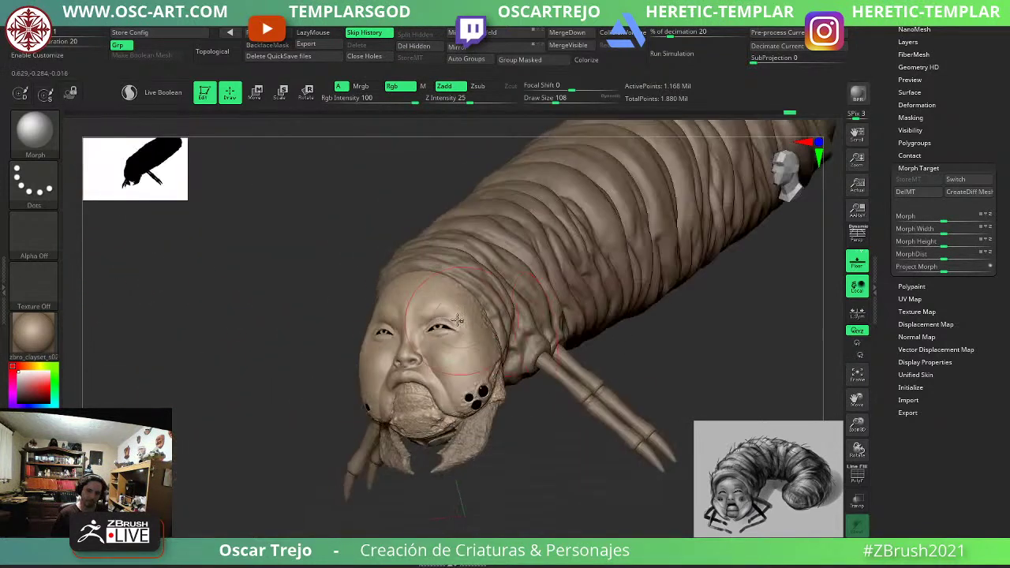
Select the grub's body subtool and try a Morph brush stroke on it.
{"action": "mouse_move", "coordinate": [304, 335]}
{"action": "left_mouse_down"}
{"action": "mouse_move", "coordinate": [299, 356]}
{"action": "mouse_move", "coordinate": [253, 354]}
{"action": "mouse_move", "coordinate": [218, 318]}
{"action": "mouse_move", "coordinate": [339, 331]}
{"action": "left_mouse_up"}
{"action": "mouse_move", "coordinate": [378, 304]}
{"action": "left_mouse_down"}
{"action": "mouse_move", "coordinate": [492, 261]}
{"action": "mouse_move", "coordinate": [580, 300]}
{"action": "left_mouse_up"}
{"action": "left_click", "coordinate": [462, 322], "text": "alt"}
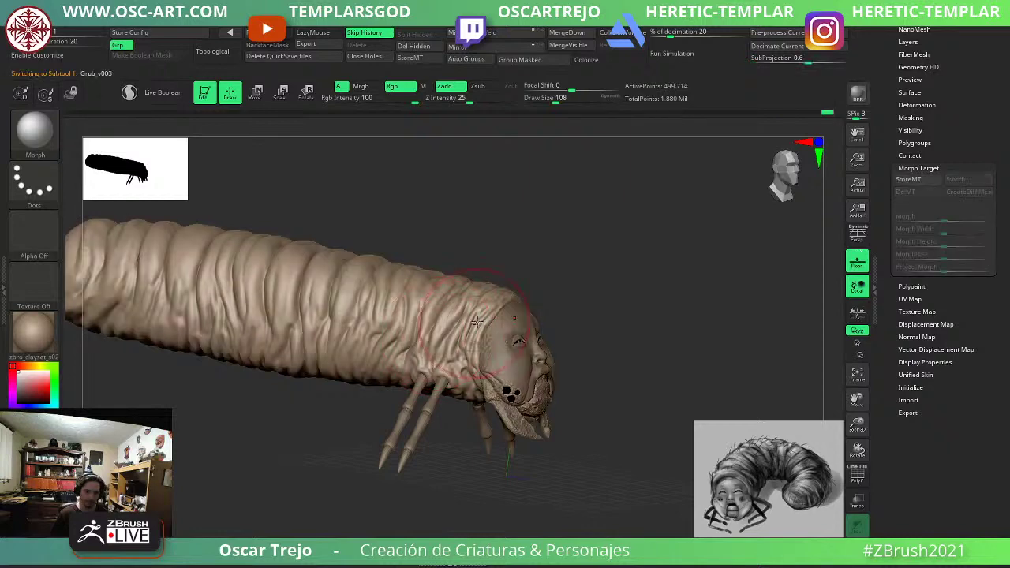
{"action": "left_click", "coordinate": [586, 304]}
{"action": "left_click", "coordinate": [559, 327]}
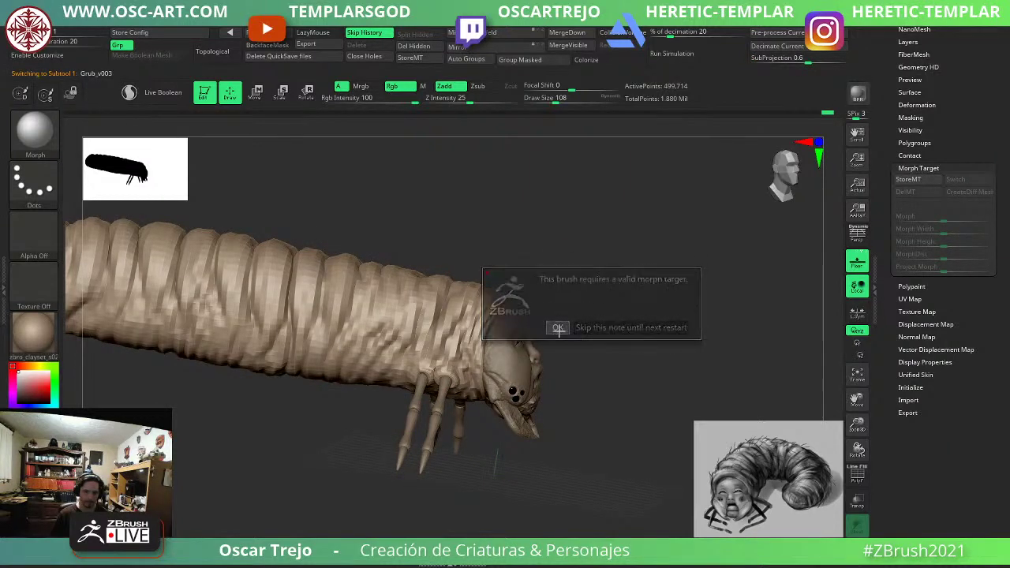
{"action": "left_click_drag", "start_coordinate": [598, 346], "coordinate": [585, 347]}
{"action": "left_click", "coordinate": [624, 369]}
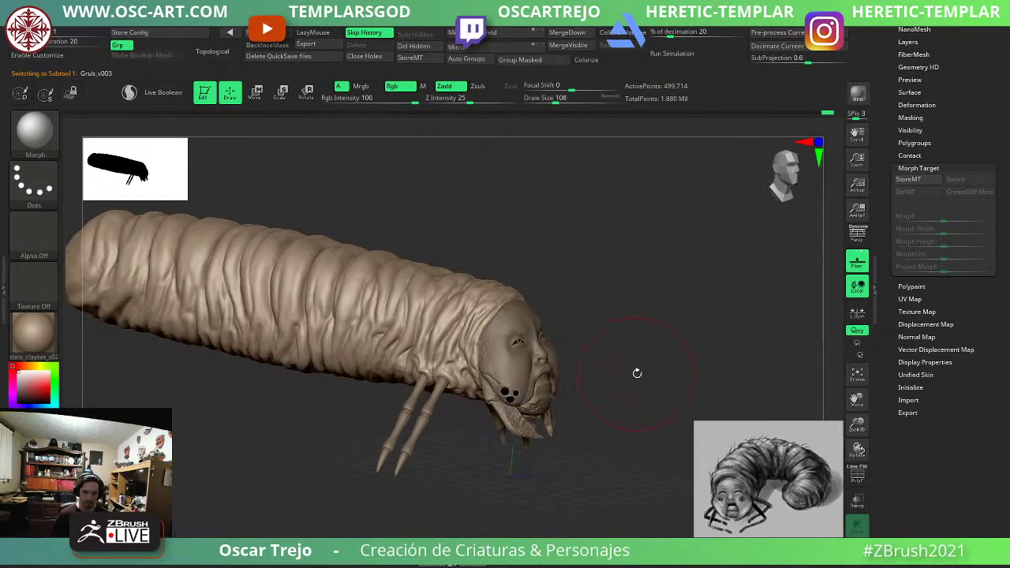
{"action": "left_click_drag", "start_coordinate": [637, 374], "coordinate": [546, 370]}
Select the front legs subtool, subdivide it once and check its polygroups in wireframe.
{"action": "mouse_move", "coordinate": [334, 382]}
{"action": "left_mouse_down", "text": "alt"}
{"action": "mouse_move", "coordinate": [413, 406]}
{"action": "mouse_move", "coordinate": [329, 401]}
{"action": "mouse_move", "coordinate": [255, 352]}
{"action": "mouse_move", "coordinate": [295, 374]}
{"action": "mouse_move", "coordinate": [266, 388]}
{"action": "mouse_move", "coordinate": [270, 414]}
{"action": "mouse_move", "coordinate": [251, 405]}
{"action": "left_mouse_up", "text": "alt"}
{"action": "key", "text": "bracketleft"}
{"action": "left_click", "coordinate": [487, 367], "text": "alt"}
{"action": "left_click", "coordinate": [557, 358], "text": "alt"}
{"action": "mouse_move", "coordinate": [502, 412]}
{"action": "left_mouse_down"}
{"action": "mouse_move", "coordinate": [541, 408]}
{"action": "mouse_move", "coordinate": [479, 368]}
{"action": "mouse_move", "coordinate": [521, 401]}
{"action": "left_mouse_up"}
{"action": "key", "text": "ctrl+d"}
{"action": "key", "text": "shift+f"}
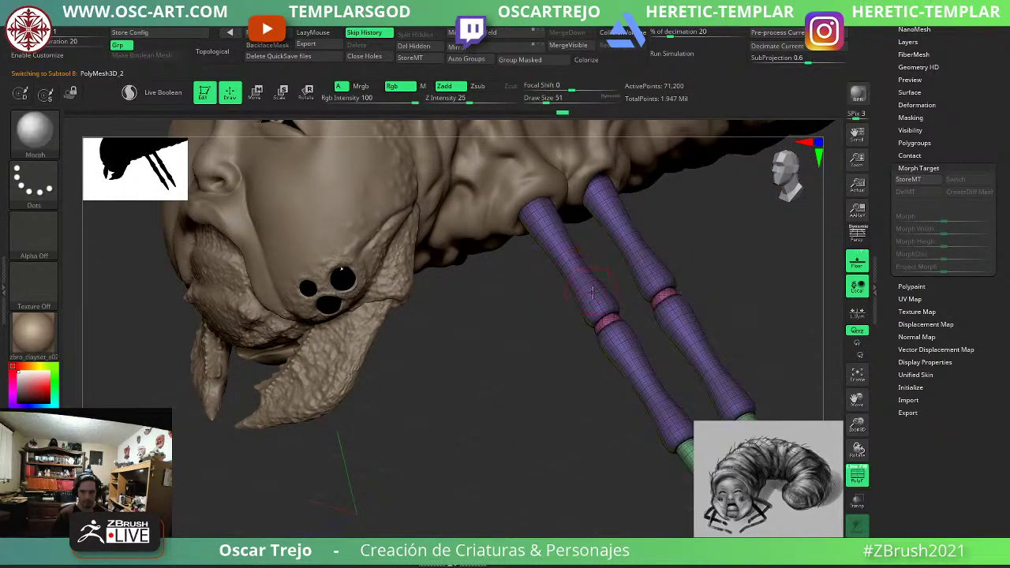
{"action": "key", "text": "shift+f"}
Set the brush draw size to 46, test it on the front leg's upper segment and undo the test.
{"action": "key", "text": "1"}
{"action": "key", "text": "s"}
{"action": "left_click_drag", "start_coordinate": [593, 300], "coordinate": [592, 309]}
{"action": "key", "text": "s"}
{"action": "key", "text": "ctrl+z"}
Hide the joint spheres of the front legs, leaving the other leg segments visible.
{"action": "left_click", "coordinate": [593, 299], "text": "ctrl+shift"}
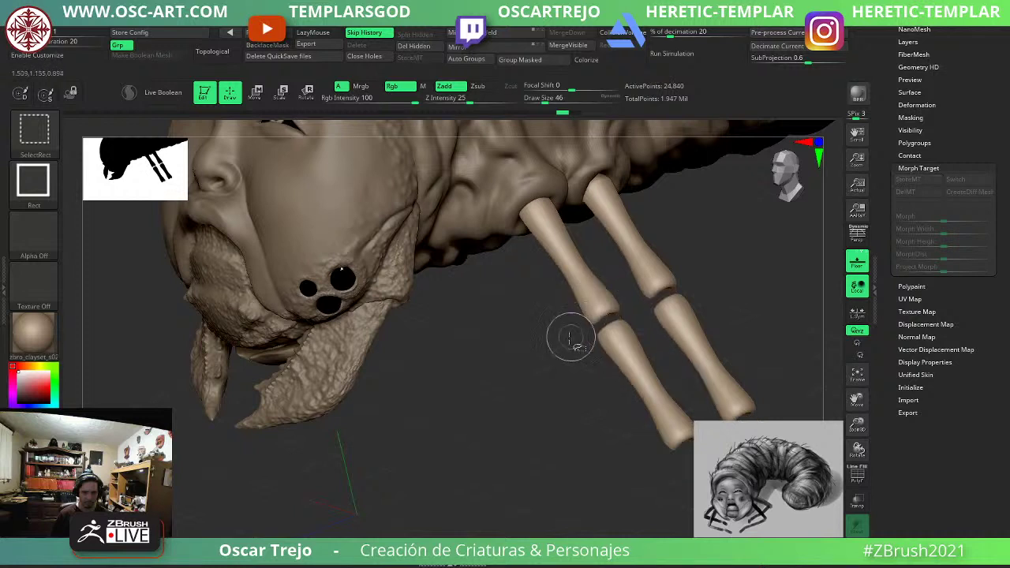
{"action": "mouse_move", "coordinate": [545, 341]}
{"action": "left_mouse_down", "text": "ctrl+shift"}
{"action": "mouse_move", "coordinate": [557, 363]}
{"action": "mouse_move", "coordinate": [571, 346]}
{"action": "left_mouse_up", "text": "ctrl+shift"}
{"action": "left_click", "coordinate": [591, 296], "text": "ctrl+shift"}
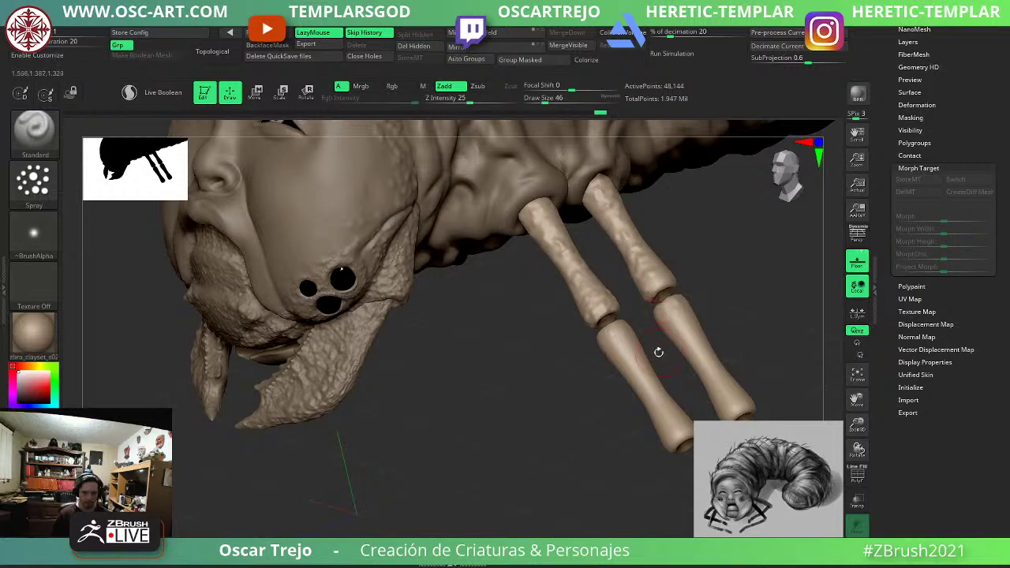
Spray a bumpy texture over the front leg segments with the Standard brush at draw size 46.
{"action": "left_click_drag", "start_coordinate": [627, 360], "coordinate": [680, 438]}
{"action": "mouse_move", "coordinate": [693, 361]}
{"action": "left_mouse_down"}
{"action": "mouse_move", "coordinate": [690, 330]}
{"action": "mouse_move", "coordinate": [731, 400]}
{"action": "left_mouse_up"}
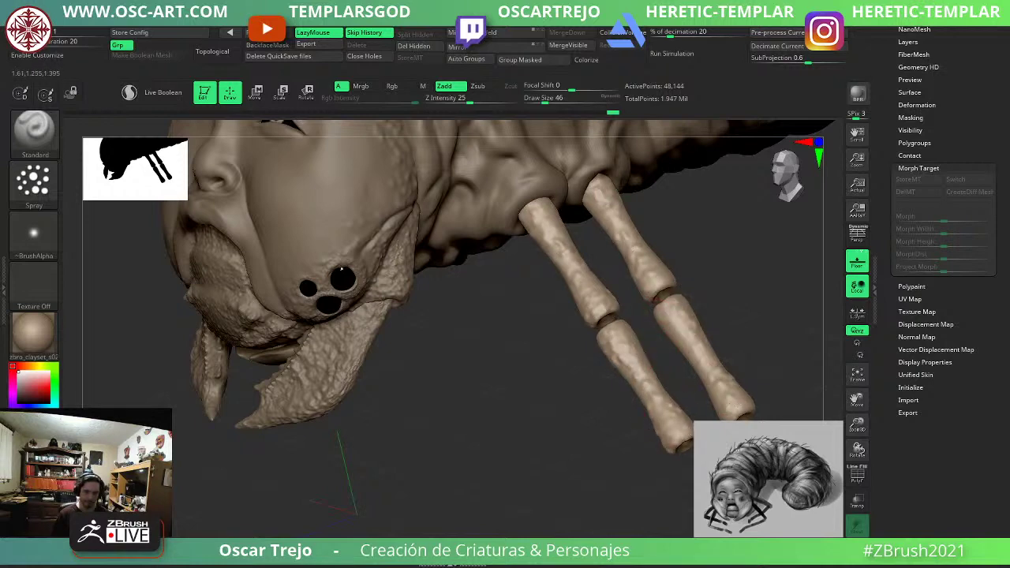
{"action": "left_click_drag", "start_coordinate": [545, 458], "coordinate": [643, 478]}
{"action": "mouse_move", "coordinate": [655, 355]}
{"action": "left_mouse_down"}
{"action": "mouse_move", "coordinate": [643, 376]}
{"action": "mouse_move", "coordinate": [667, 309]}
{"action": "left_mouse_up"}
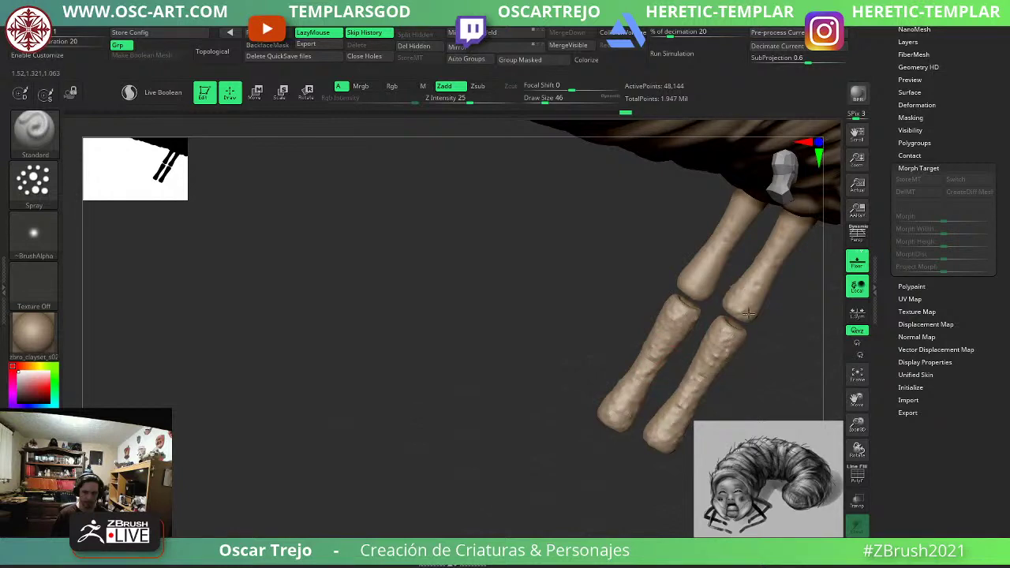
{"action": "left_click_drag", "start_coordinate": [602, 239], "coordinate": [557, 401]}
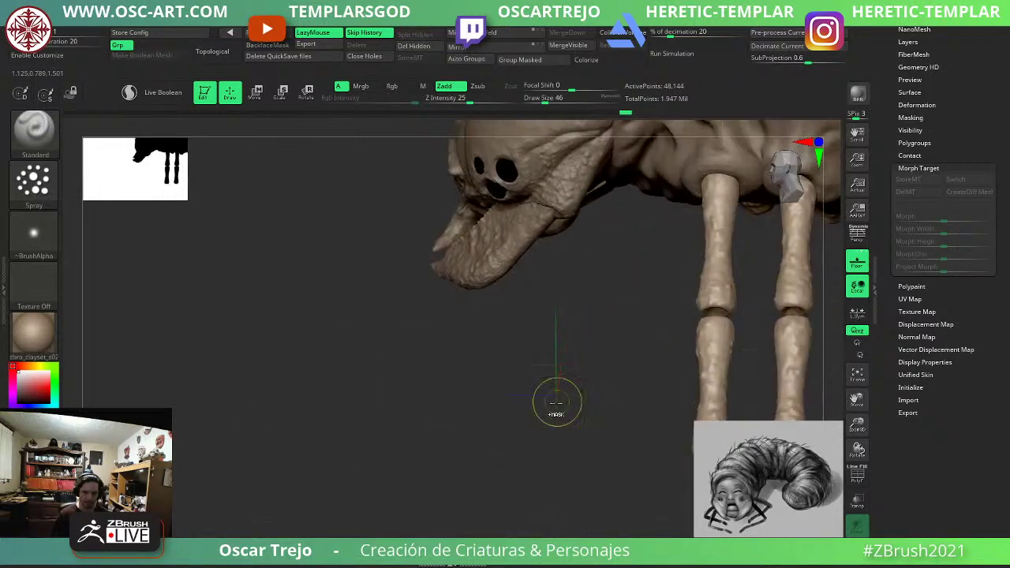
Undo the sprayed leg texture and the joint hiding so the whole smooth legs are shown.
{"action": "key", "text": "ctrl+z"}
{"action": "key", "text": "ctrl+z"}
{"action": "key", "text": "ctrl+z"}
{"action": "key", "text": "ctrl+z"}
{"action": "key", "text": "ctrl+z"}
{"action": "key", "text": "ctrl+z"}
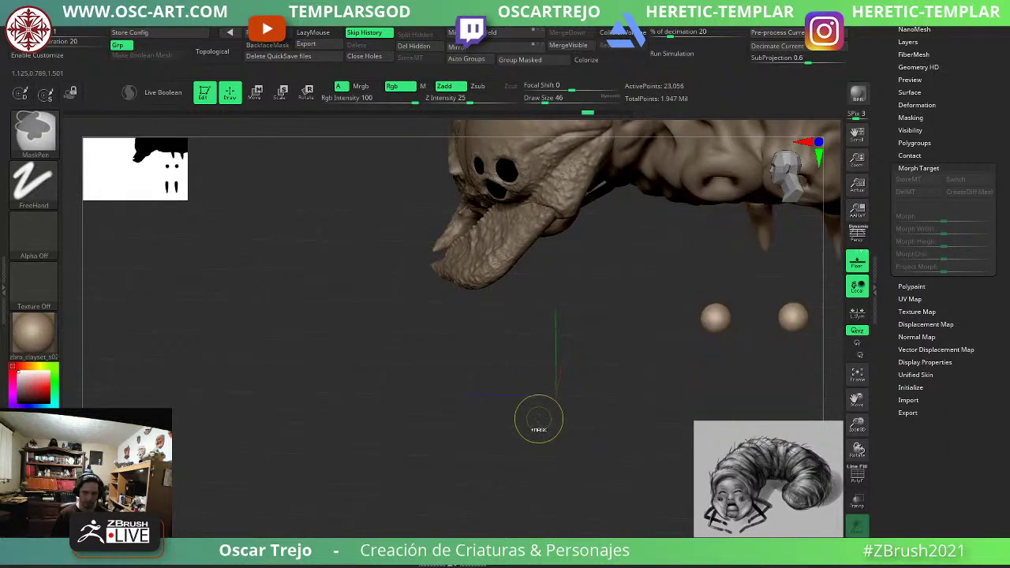
{"action": "left_click", "coordinate": [544, 420], "text": "ctrl+shift"}
{"action": "key", "text": "ctrl+shift+z"}
{"action": "key", "text": "ctrl+shift+z"}
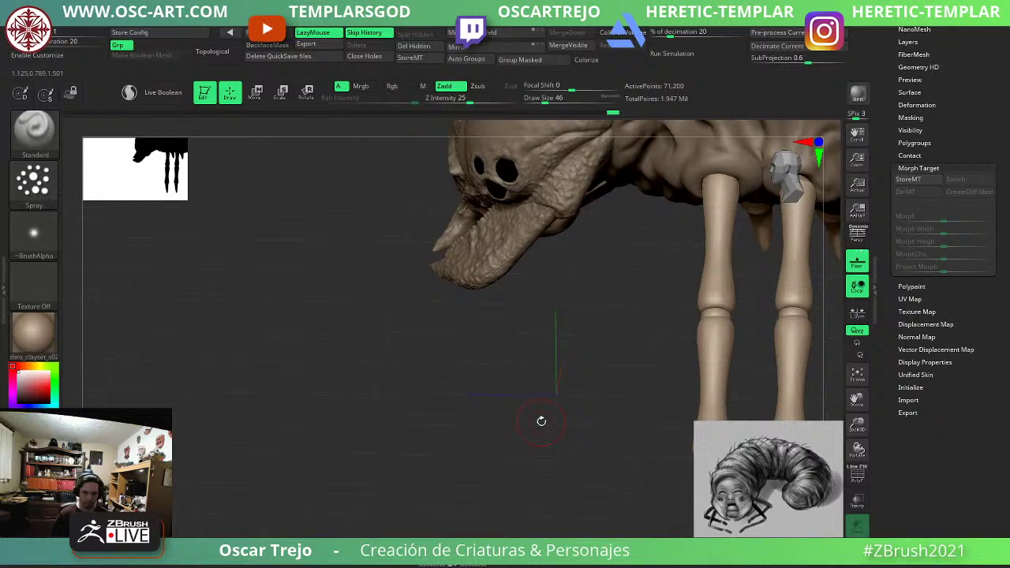
Try isolating the leg tips and hiding the joint spheres, and show the complete legs again.
{"action": "left_click_drag", "start_coordinate": [573, 395], "coordinate": [588, 430]}
{"action": "left_click", "coordinate": [677, 498], "text": "ctrl+shift"}
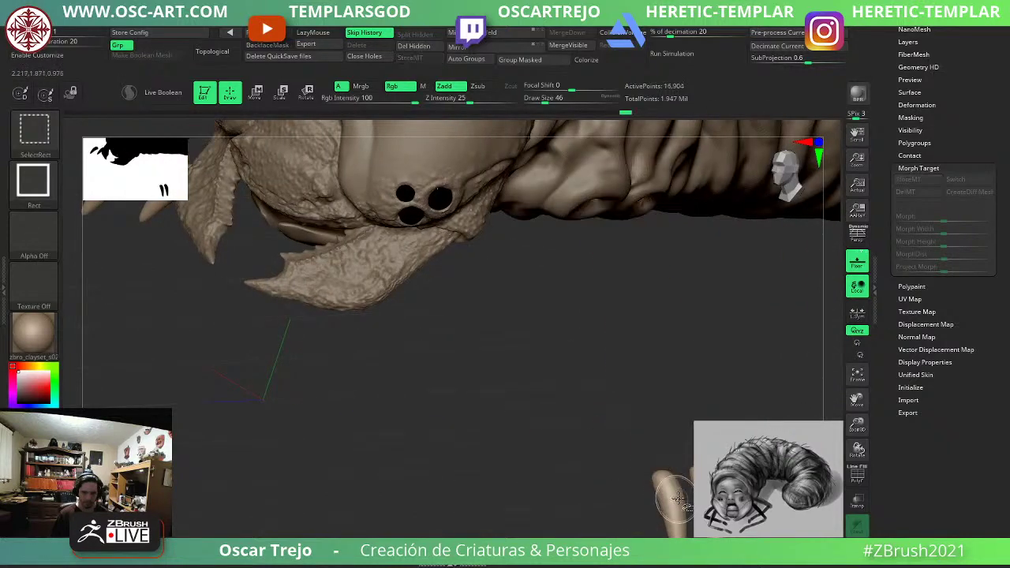
{"action": "left_click_drag", "start_coordinate": [722, 412], "coordinate": [727, 412], "text": "ctrl+shift"}
{"action": "left_click", "coordinate": [623, 346], "text": "ctrl+shift"}
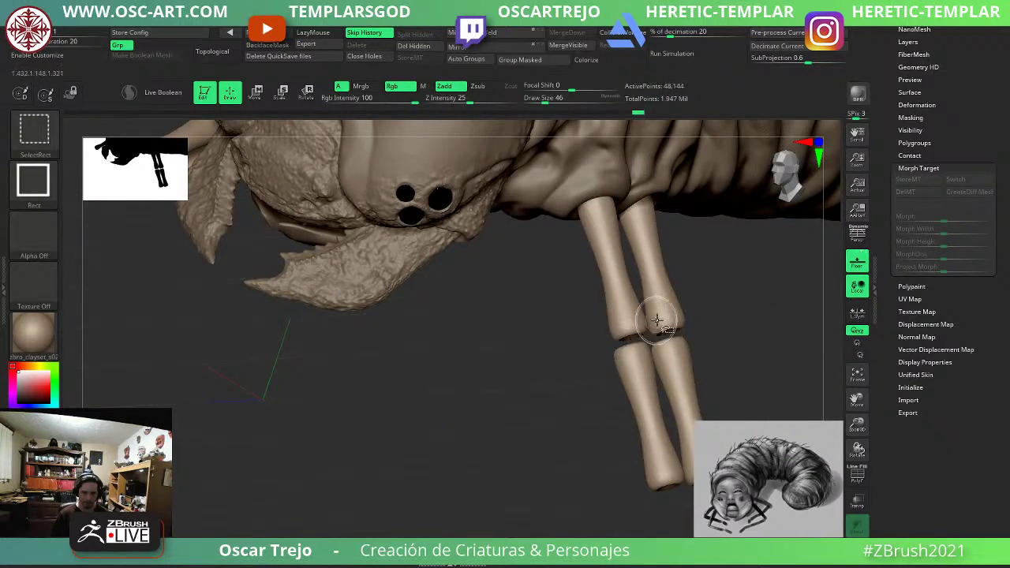
{"action": "key", "text": "s"}
{"action": "left_click", "coordinate": [576, 372], "text": "ctrl+shift"}
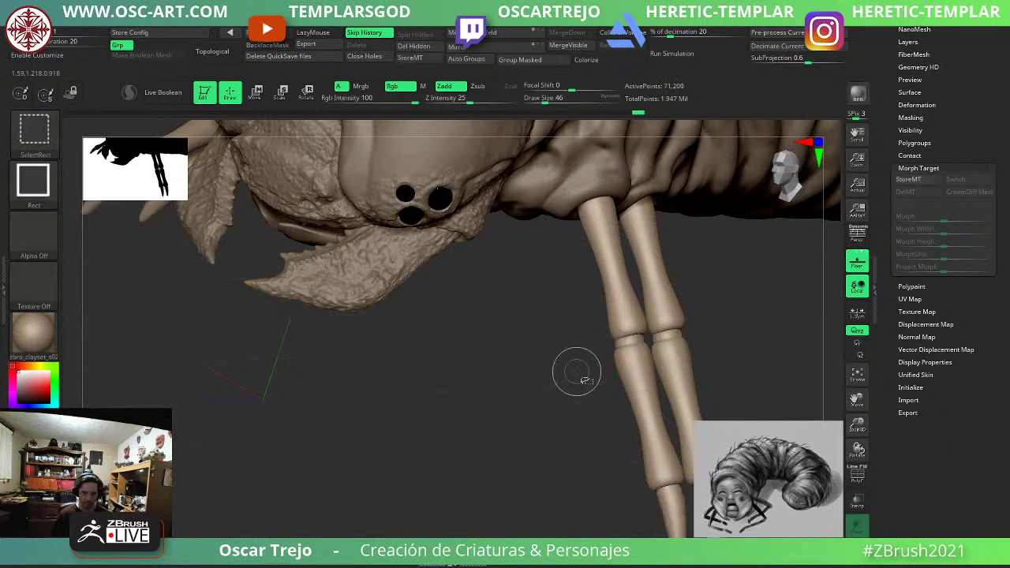
Subdivide the front legs and hide their joint spheres and tips, leaving the upper and lower segments visible.
{"action": "key", "text": "ctrl+d"}
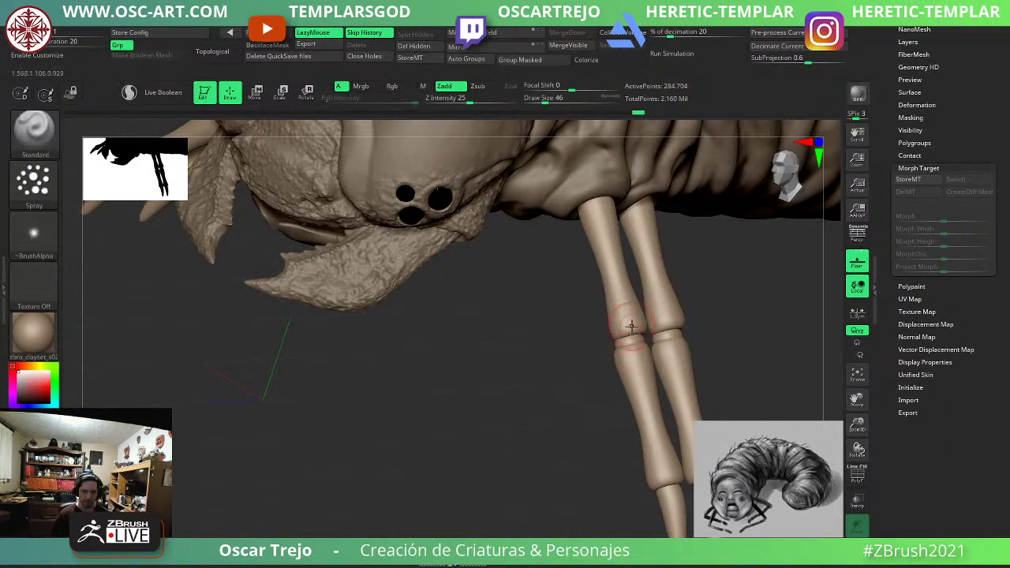
{"action": "left_click", "coordinate": [634, 340], "text": "ctrl+shift"}
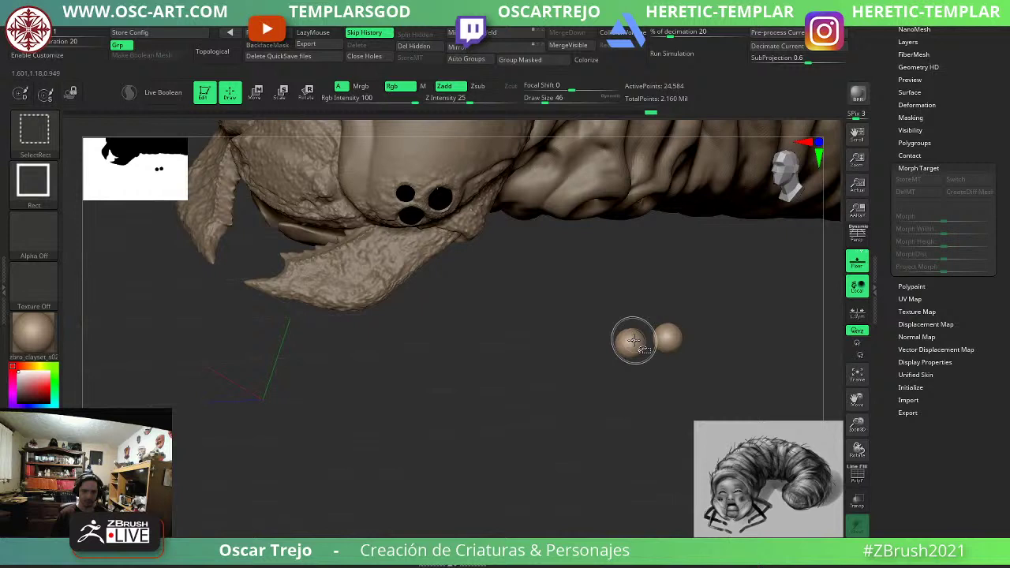
{"action": "left_click", "coordinate": [705, 329], "text": "ctrl+shift"}
{"action": "left_click", "coordinate": [670, 514], "text": "ctrl+shift"}
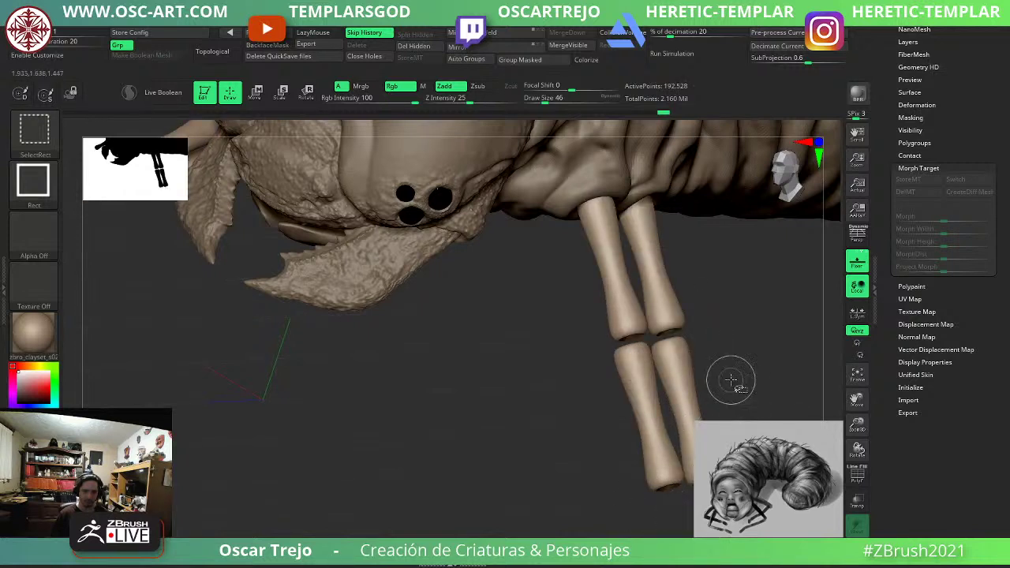
Spray a bumpy texture over the front side of both upper leg segments with the Standard brush at draw sizes 39 and 35.
{"action": "key", "text": "bracketleft"}
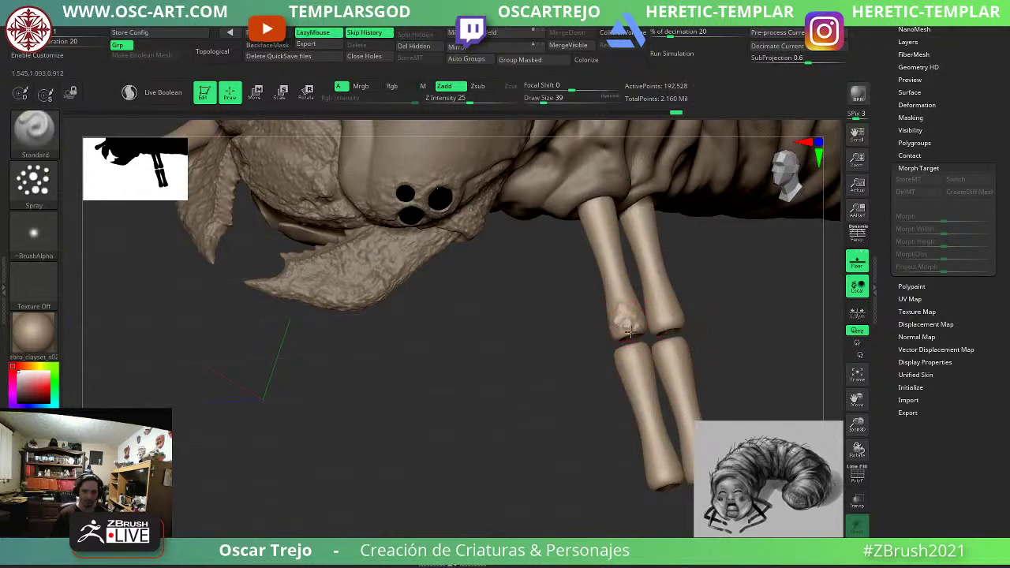
{"action": "mouse_move", "coordinate": [599, 319]}
{"action": "left_mouse_down"}
{"action": "mouse_move", "coordinate": [650, 320]}
{"action": "mouse_move", "coordinate": [644, 269]}
{"action": "left_mouse_up"}
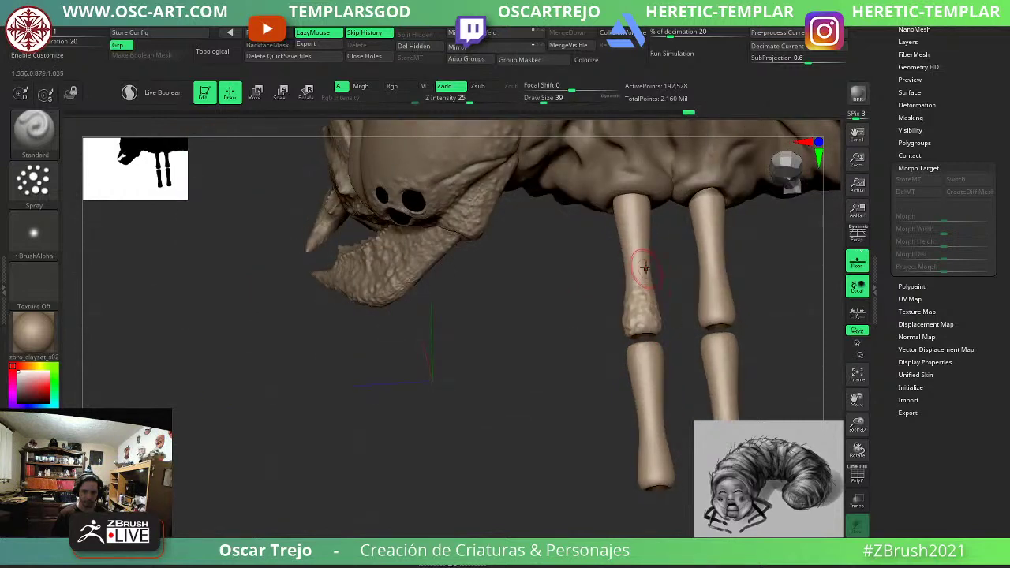
{"action": "left_click_drag", "start_coordinate": [628, 226], "coordinate": [639, 294]}
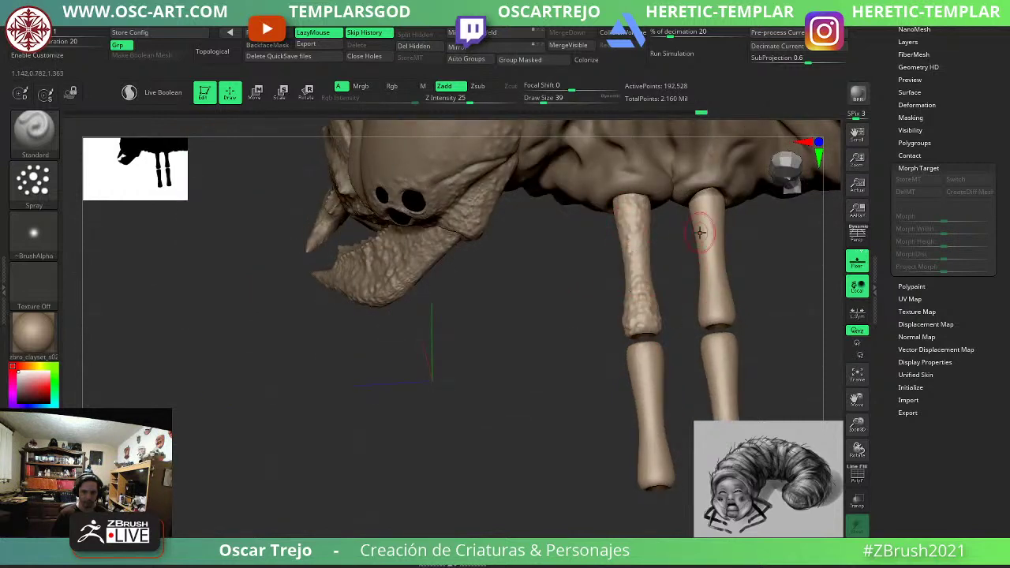
{"action": "key", "text": "s"}
{"action": "left_click", "coordinate": [719, 322]}
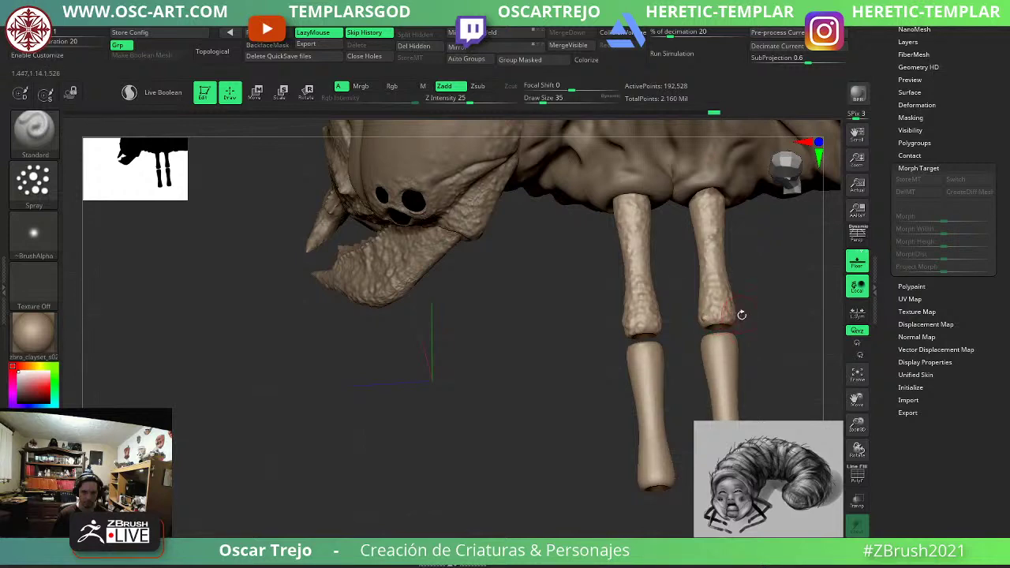
Spray the same bumps over the rear side of the upper leg segments at draw size 35.
{"action": "left_click_drag", "start_coordinate": [741, 314], "coordinate": [680, 333]}
{"action": "left_click_drag", "start_coordinate": [616, 343], "coordinate": [462, 365], "text": "alt"}
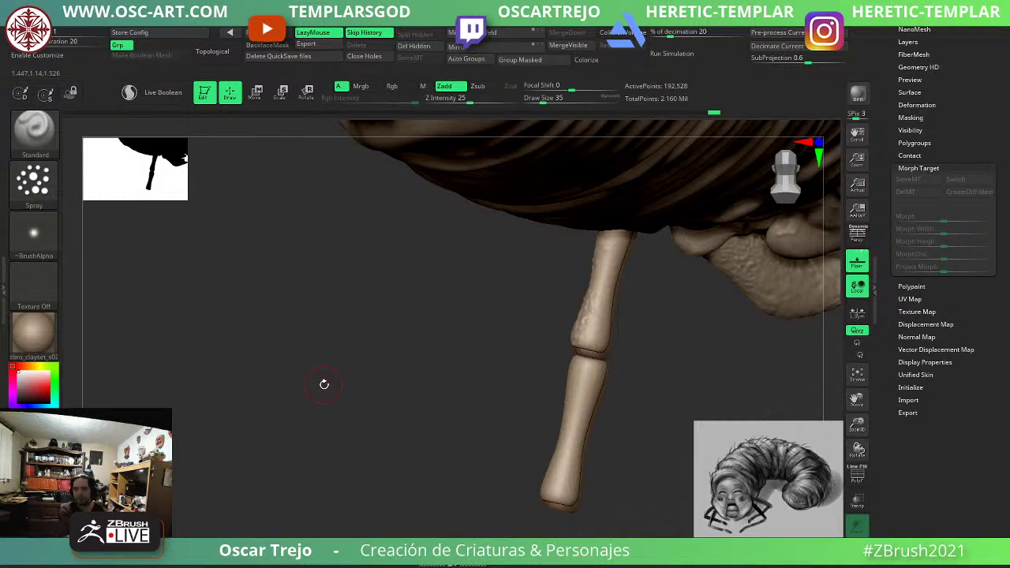
{"action": "mouse_move", "coordinate": [667, 323]}
{"action": "left_mouse_down"}
{"action": "mouse_move", "coordinate": [647, 337]}
{"action": "mouse_move", "coordinate": [568, 338]}
{"action": "left_mouse_up"}
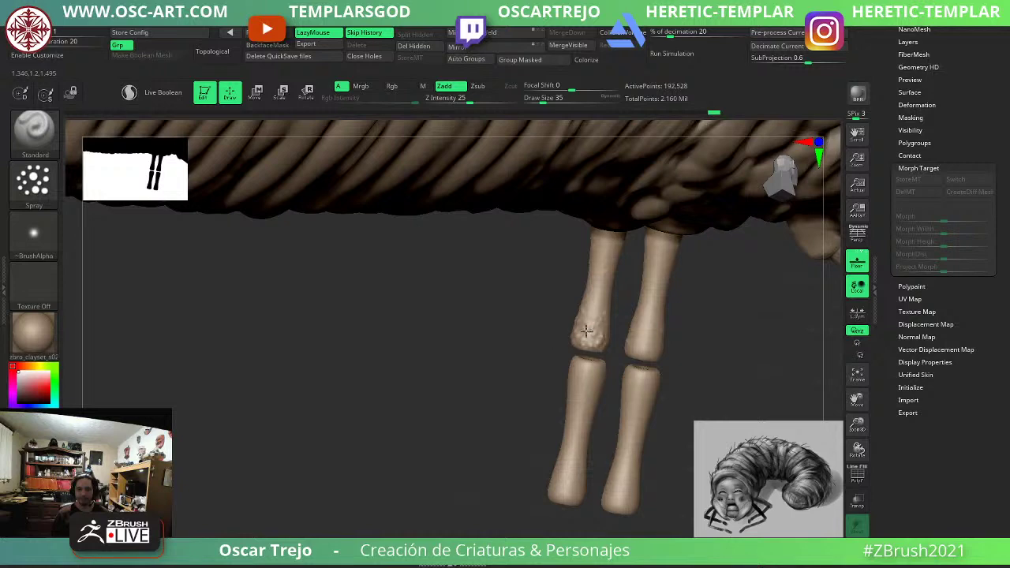
{"action": "left_click_drag", "start_coordinate": [607, 261], "coordinate": [599, 272]}
{"action": "mouse_move", "coordinate": [464, 318]}
{"action": "left_mouse_down", "text": "alt"}
{"action": "mouse_move", "coordinate": [421, 321]}
{"action": "mouse_move", "coordinate": [444, 466]}
{"action": "left_mouse_up", "text": "alt"}
{"action": "left_click_drag", "start_coordinate": [644, 297], "coordinate": [568, 240]}
{"action": "left_click_drag", "start_coordinate": [662, 189], "coordinate": [687, 248], "text": "shift"}
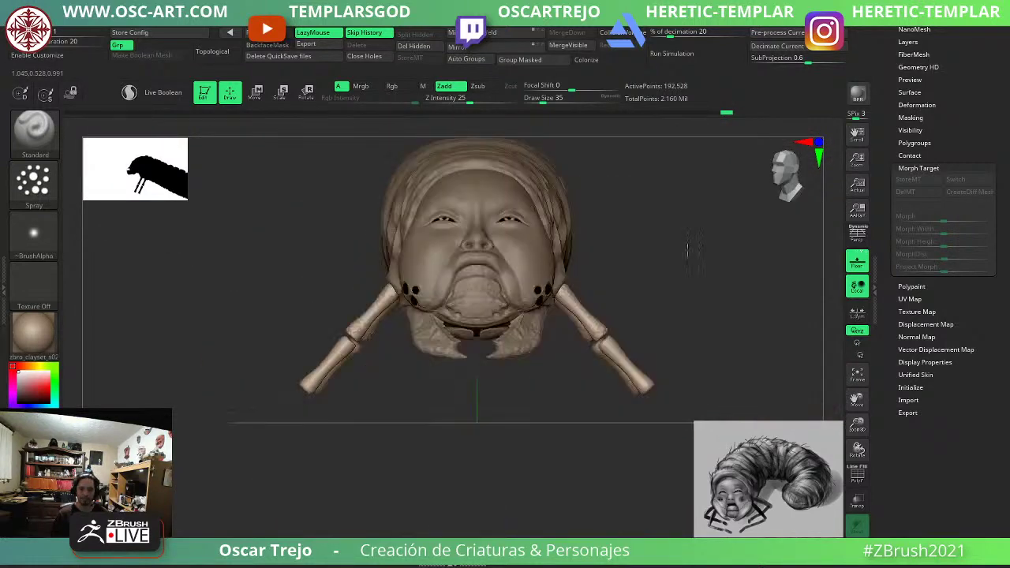
{"action": "right_click_drag", "start_coordinate": [674, 294], "coordinate": [646, 322]}
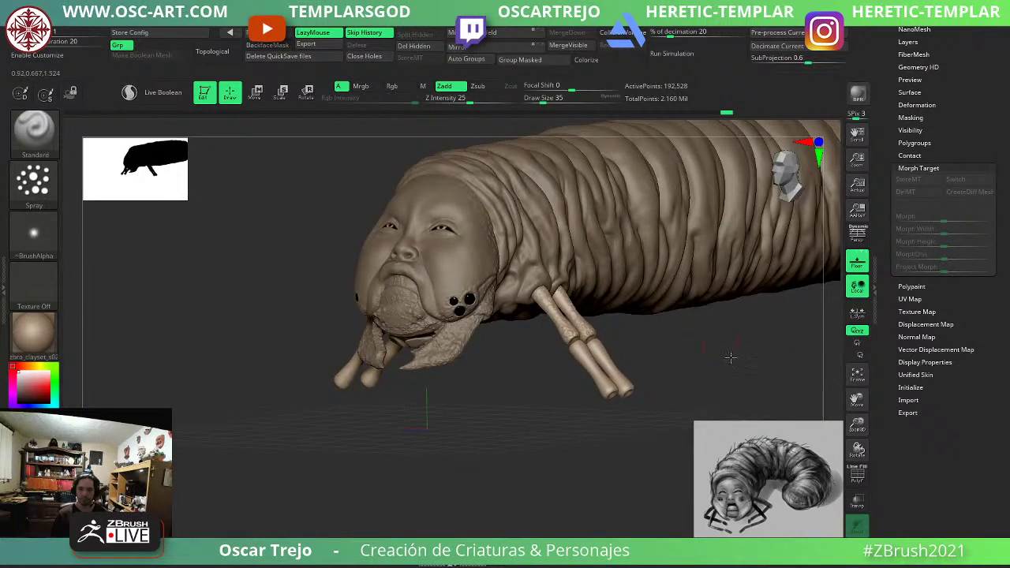
{"action": "right_click_drag", "start_coordinate": [730, 357], "coordinate": [772, 357]}
Switch to the PolyMesh3D star and insert a capsule at its centre with the IMM Primitives brush.
{"action": "left_click_drag", "start_coordinate": [890, 235], "coordinate": [892, 410]}
{"action": "left_click_drag", "start_coordinate": [890, 178], "coordinate": [892, 371]}
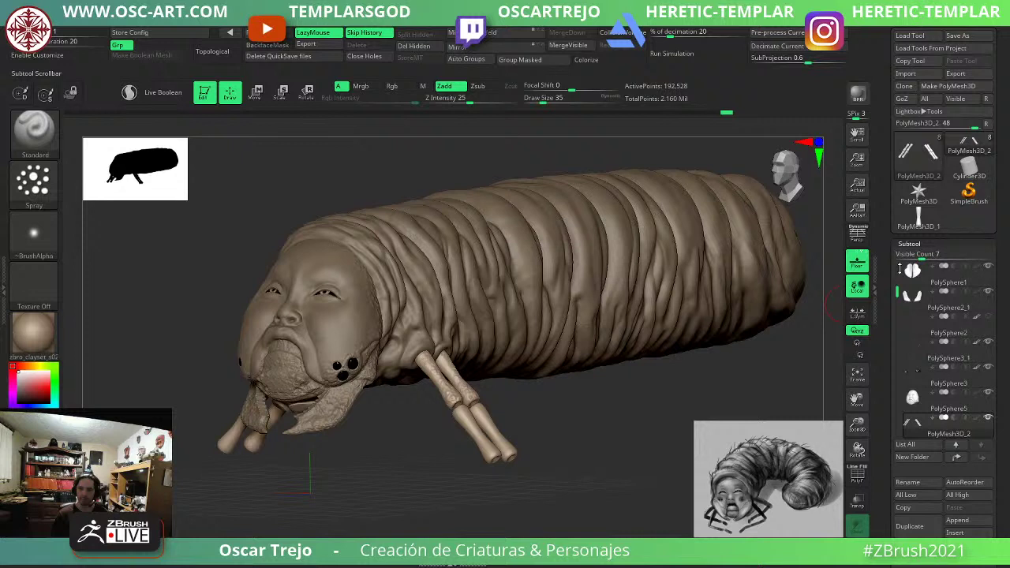
{"action": "left_click", "coordinate": [929, 197]}
{"action": "mouse_move", "coordinate": [600, 266]}
{"action": "left_mouse_down", "text": "shift"}
{"action": "mouse_move", "coordinate": [503, 279]}
{"action": "mouse_move", "coordinate": [548, 241]}
{"action": "mouse_move", "coordinate": [524, 316]}
{"action": "left_mouse_up", "text": "shift"}
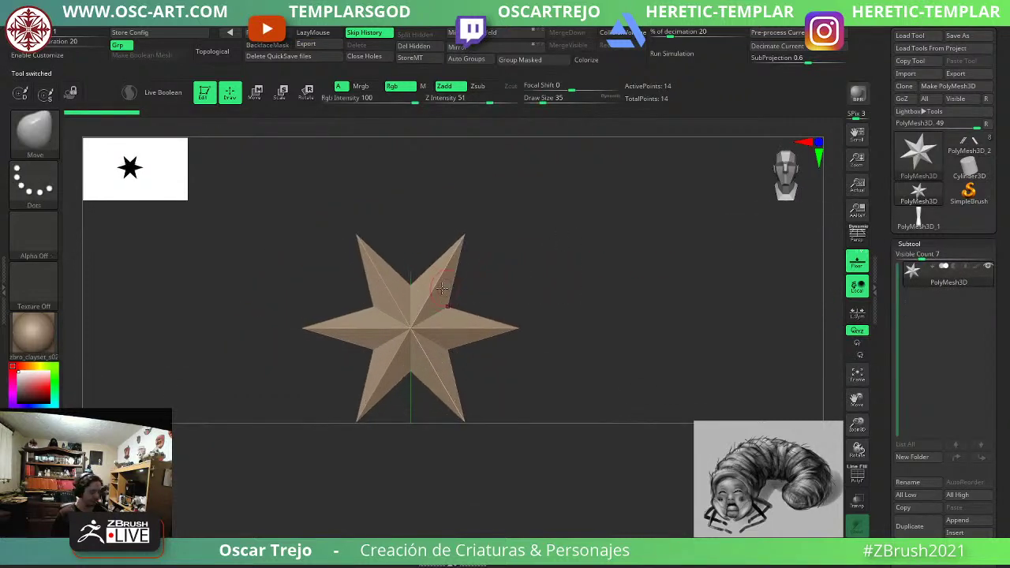
{"action": "key", "text": "b"}
{"action": "key", "text": "i"}
{"action": "key", "text": "p"}
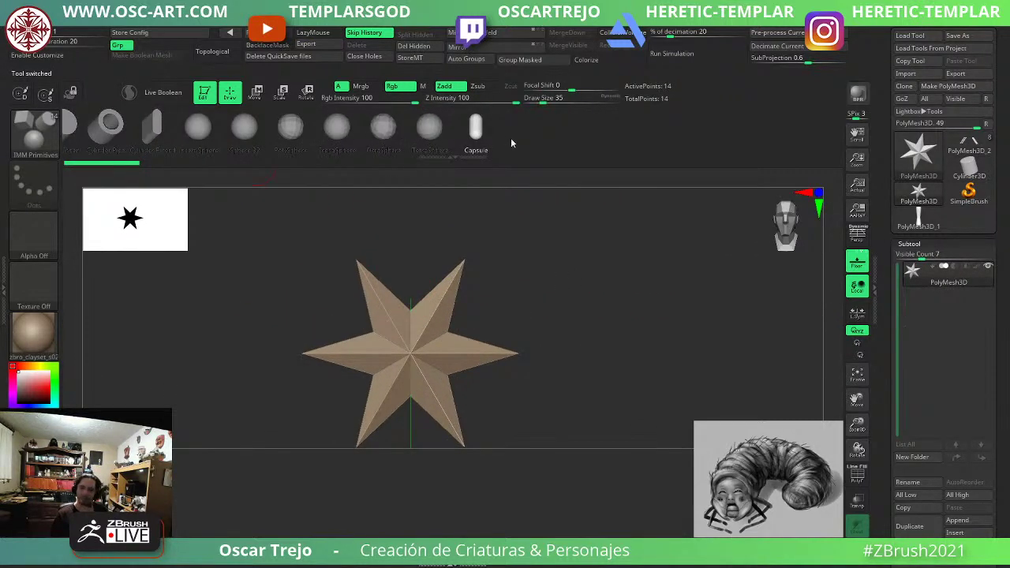
{"action": "left_click_drag", "start_coordinate": [417, 359], "coordinate": [497, 383]}
{"action": "key", "text": "w"}
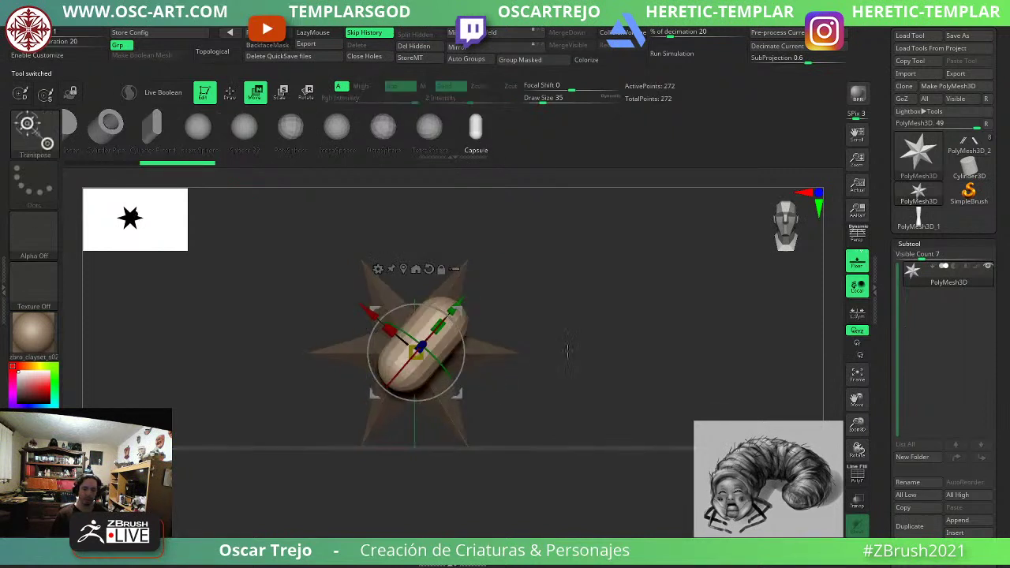
{"action": "left_click_drag", "start_coordinate": [566, 352], "coordinate": [513, 355]}
Pull the capsule into a tapered claw shape with the Move brush, adjusting the draw size down to 128.
{"action": "key", "text": "q"}
{"action": "key", "text": "b"}
{"action": "key", "text": "m"}
{"action": "key", "text": "v"}
{"action": "key", "text": "s"}
{"action": "mouse_move", "coordinate": [371, 353]}
{"action": "left_mouse_down"}
{"action": "mouse_move", "coordinate": [394, 353]}
{"action": "mouse_move", "coordinate": [351, 362]}
{"action": "mouse_move", "coordinate": [363, 392]}
{"action": "mouse_move", "coordinate": [384, 390]}
{"action": "mouse_move", "coordinate": [332, 391]}
{"action": "left_mouse_up"}
{"action": "key", "text": "s"}
{"action": "mouse_move", "coordinate": [439, 346]}
{"action": "left_mouse_down"}
{"action": "mouse_move", "coordinate": [428, 342]}
{"action": "mouse_move", "coordinate": [441, 298]}
{"action": "mouse_move", "coordinate": [440, 306]}
{"action": "left_mouse_up"}
{"action": "key", "text": "s"}
{"action": "left_click_drag", "start_coordinate": [379, 346], "coordinate": [428, 340]}
{"action": "key", "text": "s"}
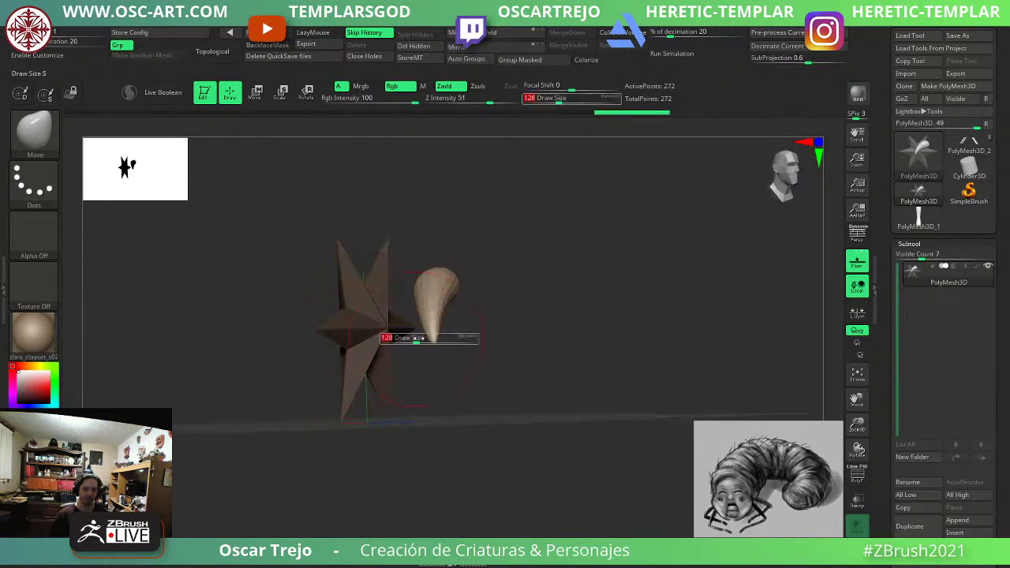
{"action": "left_click_drag", "start_coordinate": [458, 288], "coordinate": [439, 286]}
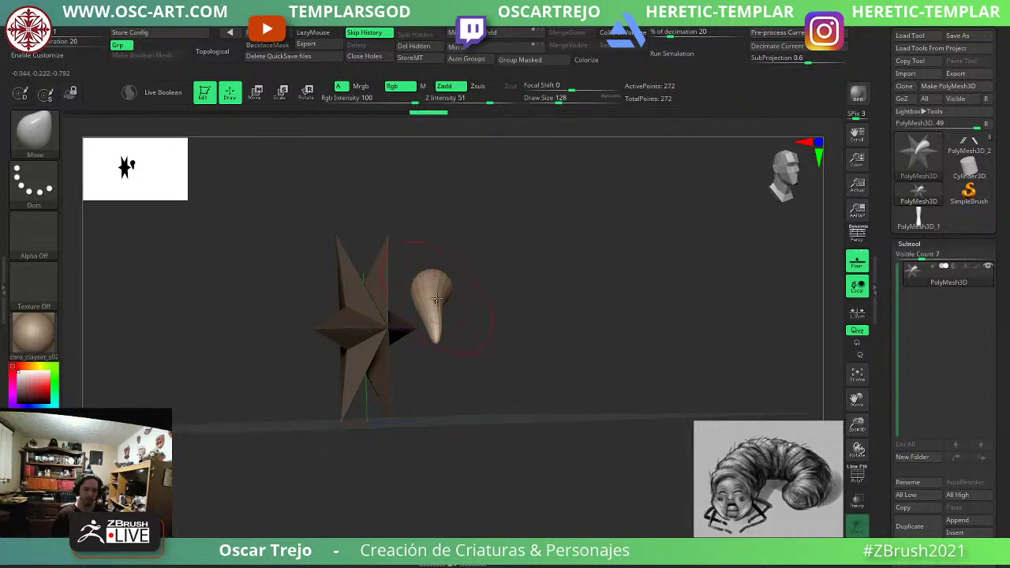
Bend the claw with the Move brush at draw size 149, show its polyframe and make the model a new PolyMesh3D.
{"action": "key", "text": "shift"}
{"action": "mouse_move", "coordinate": [448, 319]}
{"action": "left_mouse_down"}
{"action": "mouse_move", "coordinate": [505, 311]}
{"action": "mouse_move", "coordinate": [479, 299]}
{"action": "mouse_move", "coordinate": [614, 289]}
{"action": "mouse_move", "coordinate": [618, 325]}
{"action": "left_mouse_up"}
{"action": "key", "text": "shift+f"}
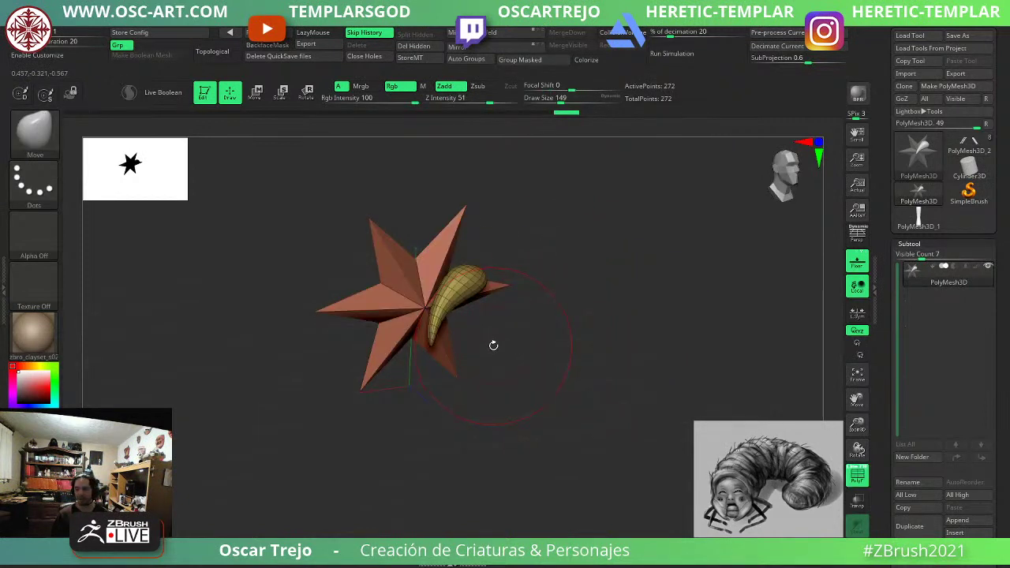
{"action": "left_click_drag", "start_coordinate": [548, 331], "coordinate": [544, 376], "text": "alt"}
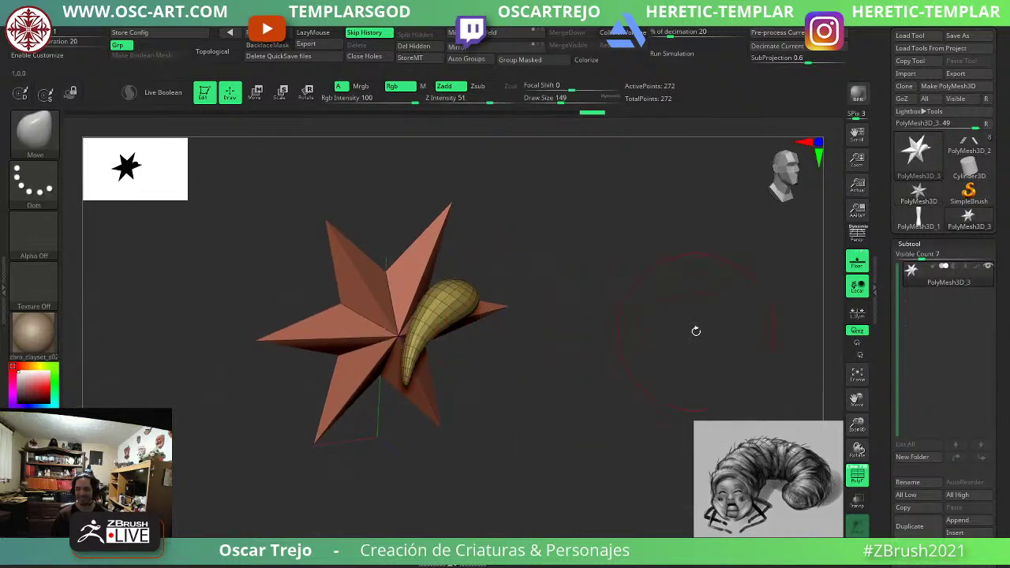
Return to the grub creature tool with the front legs active and turn off the polyframe display.
{"action": "left_click", "coordinate": [940, 220]}
{"action": "left_click", "coordinate": [970, 142]}
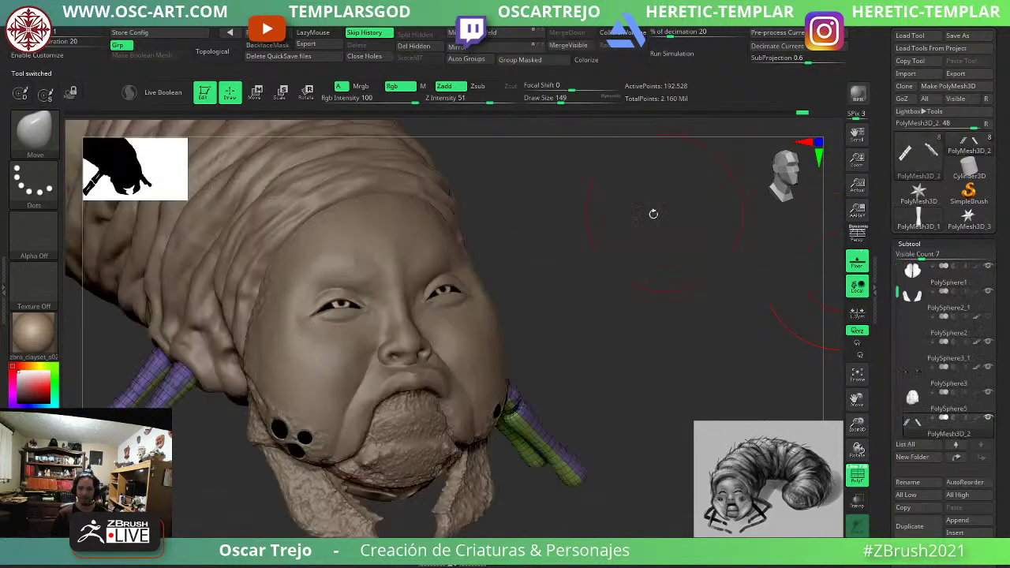
{"action": "left_click_drag", "start_coordinate": [599, 308], "coordinate": [610, 352]}
{"action": "key", "text": "shift+f"}
{"action": "right_click_drag", "start_coordinate": [609, 351], "coordinate": [547, 298]}
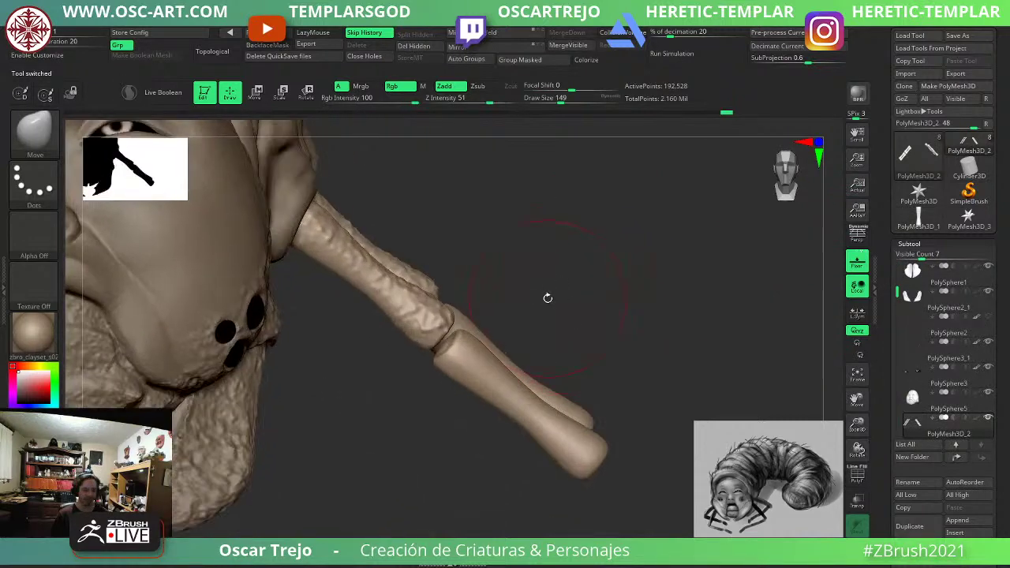
Spray finer bumps along the upper leg segments with the Standard brush at draw size 33.
{"action": "key", "text": "b"}
{"action": "key", "text": "s"}
{"action": "key", "text": "t"}
{"action": "key", "text": "s"}
{"action": "left_click", "coordinate": [430, 334]}
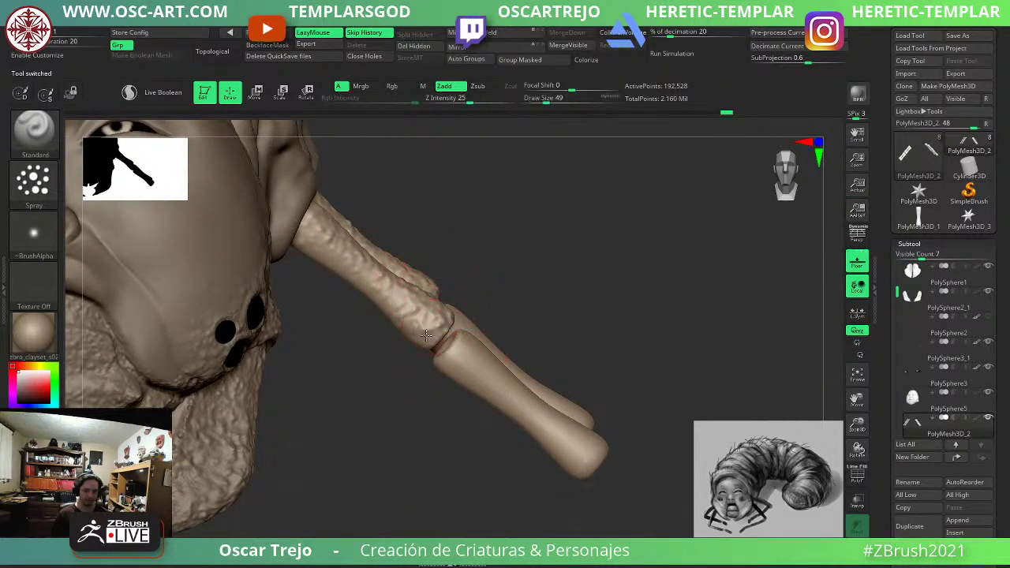
{"action": "key", "text": "["}
{"action": "key", "text": "["}
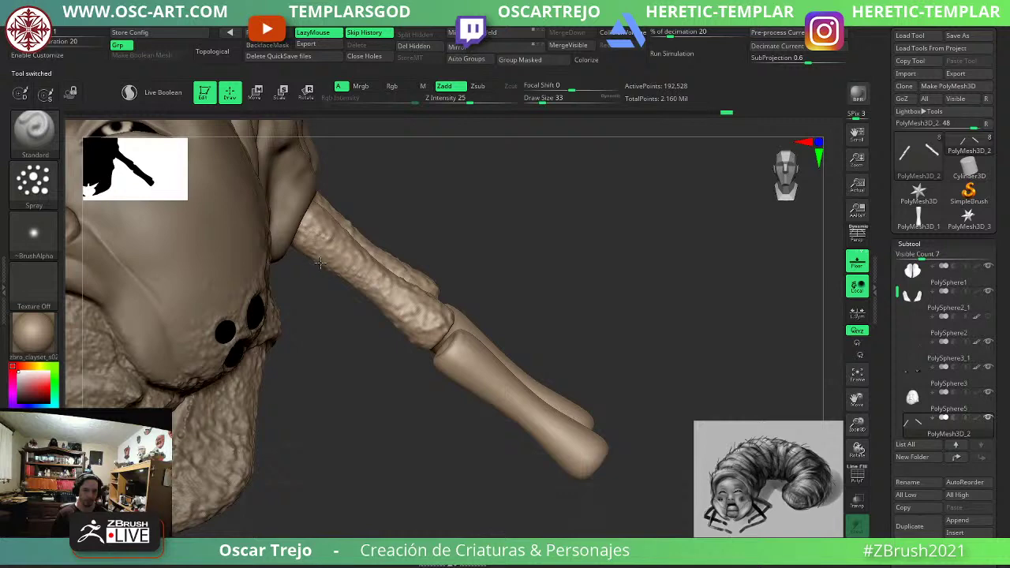
{"action": "left_click_drag", "start_coordinate": [348, 399], "coordinate": [362, 305]}
{"action": "left_click_drag", "start_coordinate": [328, 252], "coordinate": [393, 342]}
{"action": "mouse_move", "coordinate": [332, 387]}
{"action": "left_mouse_down"}
{"action": "mouse_move", "coordinate": [272, 313]}
{"action": "mouse_move", "coordinate": [310, 382]}
{"action": "left_mouse_up"}
{"action": "mouse_move", "coordinate": [430, 380]}
{"action": "left_mouse_down"}
{"action": "mouse_move", "coordinate": [541, 499]}
{"action": "mouse_move", "coordinate": [525, 505]}
{"action": "mouse_move", "coordinate": [539, 511]}
{"action": "left_mouse_up"}
Spray the bumpy texture over both lower leg segments with the Standard brush at draw sizes 54 and 41.
{"action": "left_click_drag", "start_coordinate": [475, 472], "coordinate": [463, 352], "text": "alt"}
{"action": "mouse_move", "coordinate": [440, 424]}
{"action": "left_mouse_down"}
{"action": "mouse_move", "coordinate": [436, 445]}
{"action": "mouse_move", "coordinate": [429, 423]}
{"action": "mouse_move", "coordinate": [337, 323]}
{"action": "mouse_move", "coordinate": [387, 371]}
{"action": "left_mouse_up"}
{"action": "left_click_drag", "start_coordinate": [447, 360], "coordinate": [401, 377]}
{"action": "right_click_drag", "start_coordinate": [402, 377], "coordinate": [436, 340]}
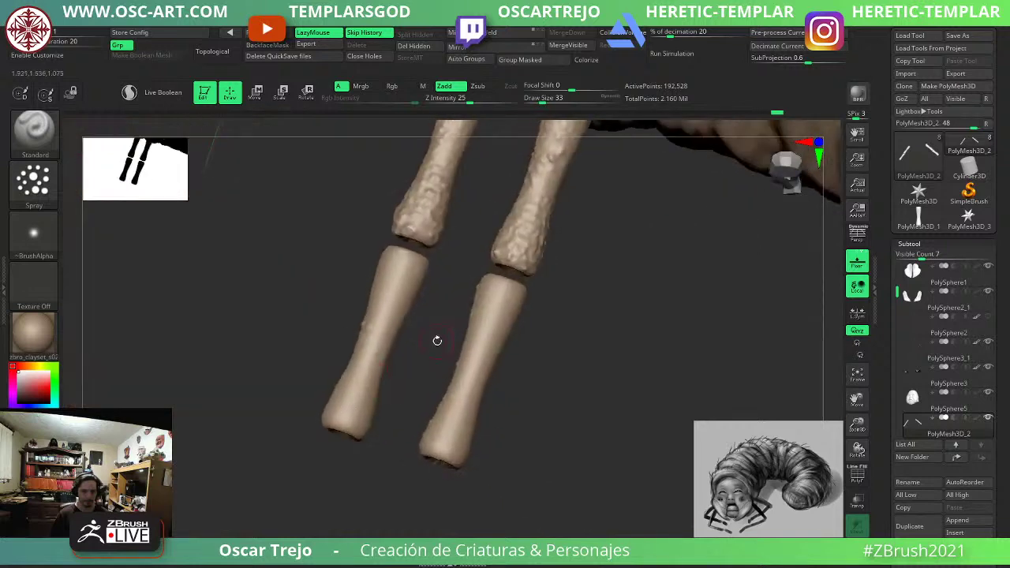
{"action": "mouse_move", "coordinate": [514, 264]}
{"action": "left_mouse_down"}
{"action": "mouse_move", "coordinate": [438, 439]}
{"action": "mouse_move", "coordinate": [447, 449]}
{"action": "mouse_move", "coordinate": [488, 341]}
{"action": "mouse_move", "coordinate": [446, 392]}
{"action": "left_mouse_up"}
{"action": "key", "text": "s"}
{"action": "left_click", "coordinate": [446, 450]}
{"action": "key", "text": "s"}
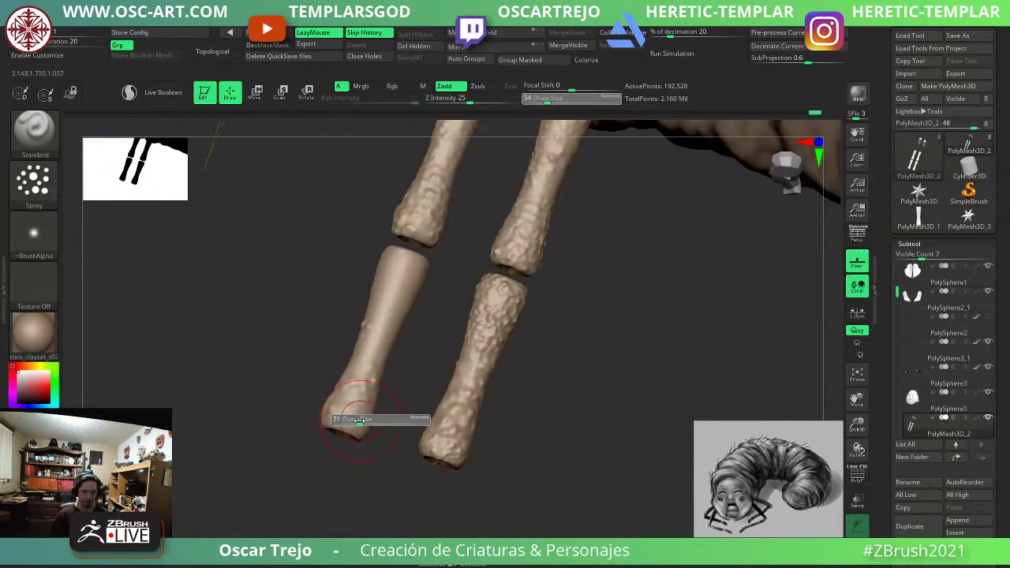
{"action": "left_click", "coordinate": [352, 420]}
{"action": "mouse_move", "coordinate": [341, 418]}
{"action": "left_mouse_down"}
{"action": "mouse_move", "coordinate": [355, 406]}
{"action": "mouse_move", "coordinate": [395, 291]}
{"action": "mouse_move", "coordinate": [383, 259]}
{"action": "mouse_move", "coordinate": [396, 266]}
{"action": "left_mouse_up"}
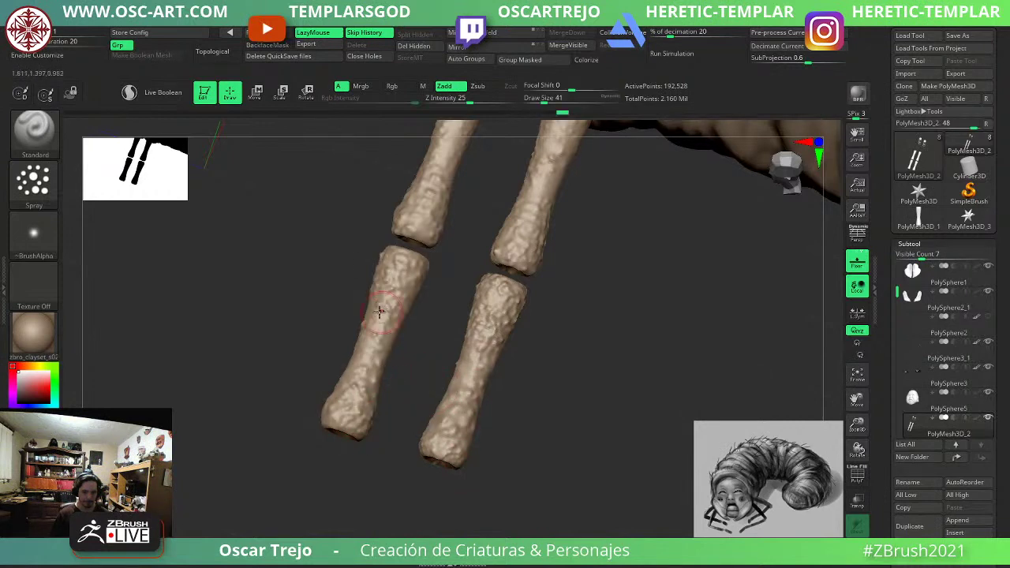
Show the hidden joint spheres and tips of the front legs again.
{"action": "right_click_drag", "start_coordinate": [384, 307], "coordinate": [393, 293]}
{"action": "left_click_drag", "start_coordinate": [421, 438], "coordinate": [257, 416]}
{"action": "mouse_move", "coordinate": [364, 422]}
{"action": "left_mouse_down", "text": "alt"}
{"action": "mouse_move", "coordinate": [247, 444]}
{"action": "mouse_move", "coordinate": [315, 448]}
{"action": "mouse_move", "coordinate": [257, 438]}
{"action": "left_mouse_up", "text": "alt"}
Select the head and erase the bumps along the rear of the cheek with the Morph brush at draw size 108.
{"action": "left_click", "coordinate": [359, 317], "text": "alt"}
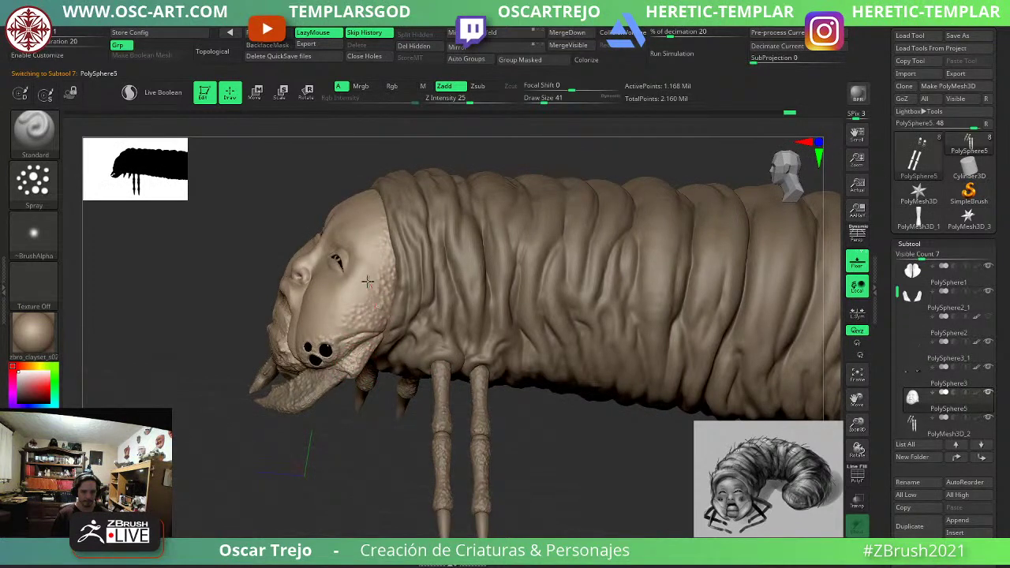
{"action": "key", "text": "b"}
{"action": "key", "text": "m"}
{"action": "key", "text": "o"}
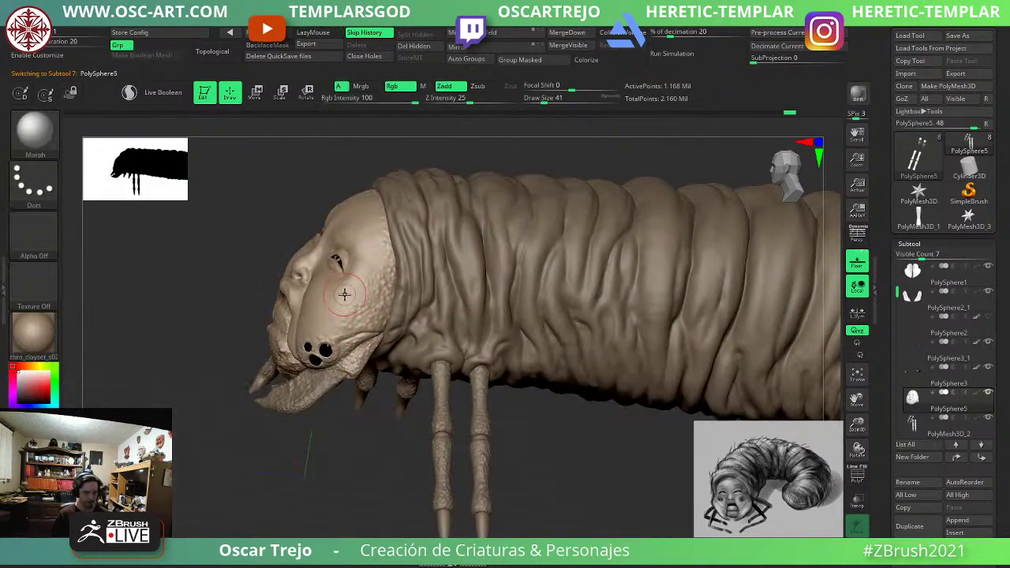
{"action": "key", "text": "s"}
{"action": "left_click_drag", "start_coordinate": [366, 291], "coordinate": [379, 291]}
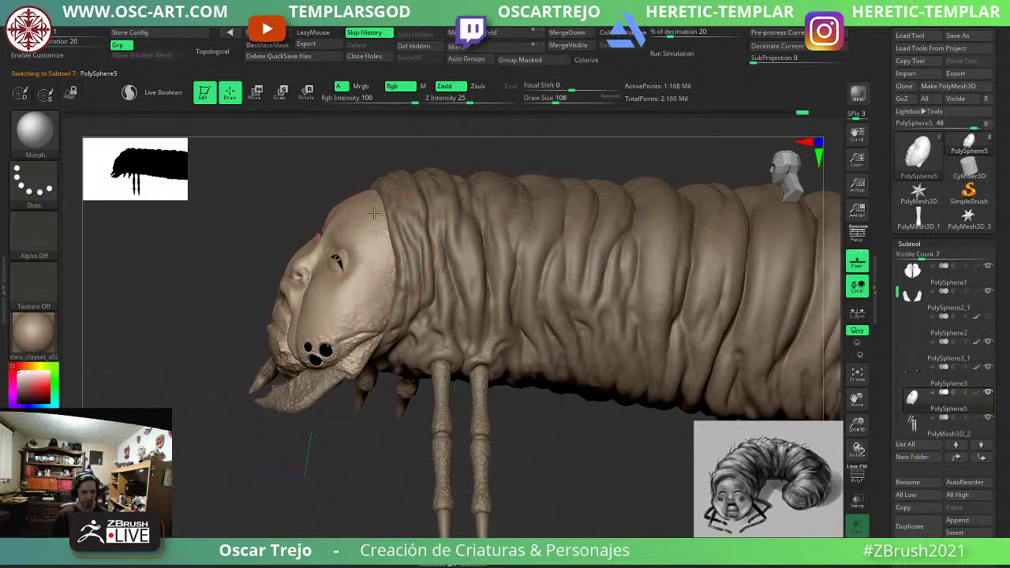
Spray bumps on the head around and behind the cheek eyes with the Standard brush at draw size 56.
{"action": "left_click_drag", "start_coordinate": [356, 453], "coordinate": [353, 491], "text": "alt"}
{"action": "key", "text": "b"}
{"action": "key", "text": "s"}
{"action": "key", "text": "t"}
{"action": "key", "text": "s"}
{"action": "left_click_drag", "start_coordinate": [355, 319], "coordinate": [345, 319]}
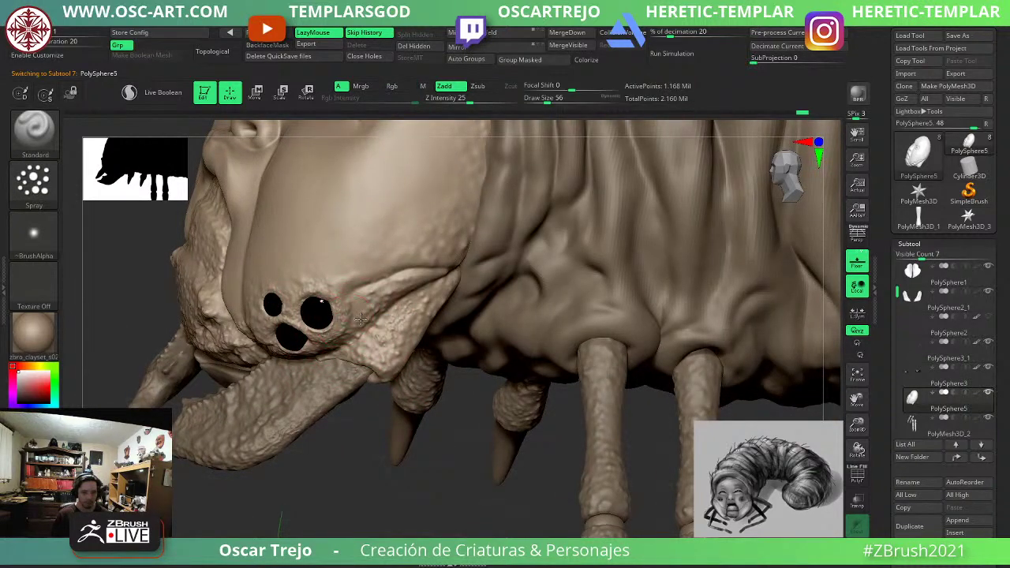
Spray fine bumps on the head's underside behind the mandibles at draw size 29, and save the tool.
{"action": "left_click_drag", "start_coordinate": [418, 449], "coordinate": [615, 252]}
{"action": "mouse_move", "coordinate": [568, 315]}
{"action": "left_mouse_down"}
{"action": "mouse_move", "coordinate": [544, 195]}
{"action": "mouse_move", "coordinate": [552, 183]}
{"action": "left_mouse_up"}
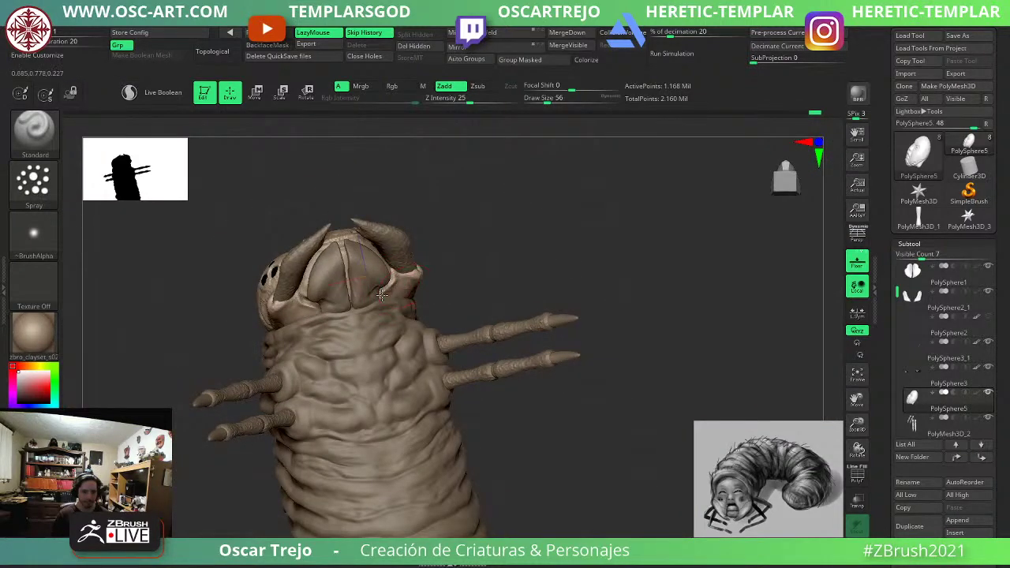
{"action": "mouse_move", "coordinate": [467, 256]}
{"action": "left_mouse_down"}
{"action": "mouse_move", "coordinate": [467, 232]}
{"action": "mouse_move", "coordinate": [466, 272]}
{"action": "left_mouse_up"}
{"action": "key", "text": "s"}
{"action": "left_click_drag", "start_coordinate": [393, 291], "coordinate": [386, 292]}
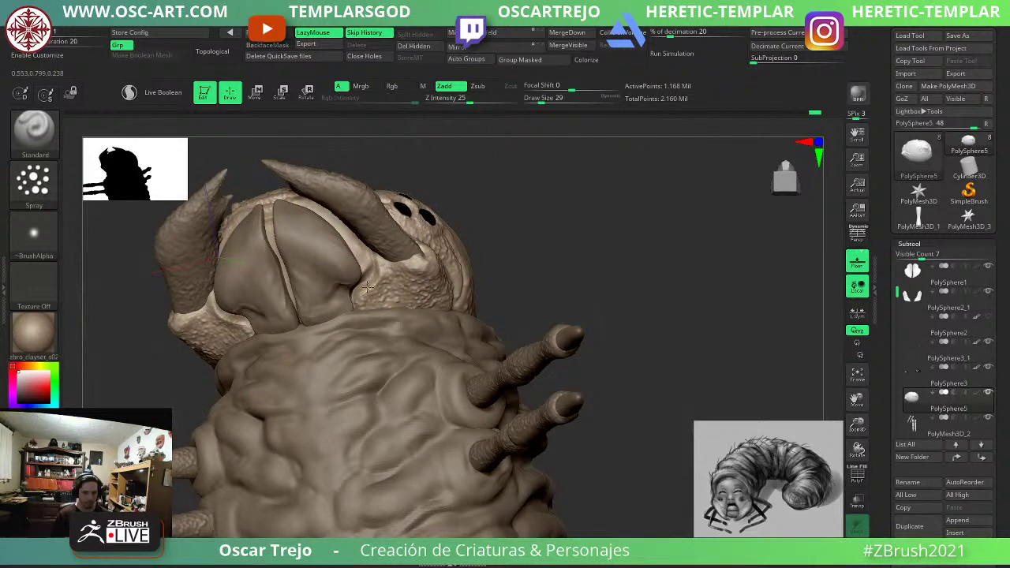
{"action": "left_click_drag", "start_coordinate": [585, 186], "coordinate": [478, 405]}
{"action": "left_click_drag", "start_coordinate": [565, 375], "coordinate": [575, 294]}
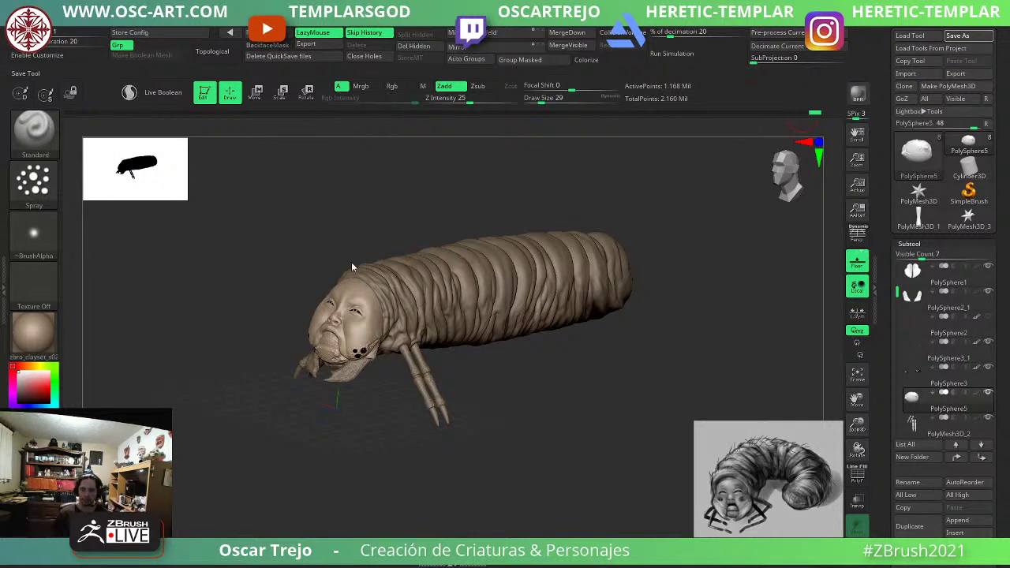
Select the grub body and subdivide its geometry one more level.
{"action": "left_click", "coordinate": [439, 274], "text": "alt"}
{"action": "left_click_drag", "start_coordinate": [446, 203], "coordinate": [401, 228], "text": "shift"}
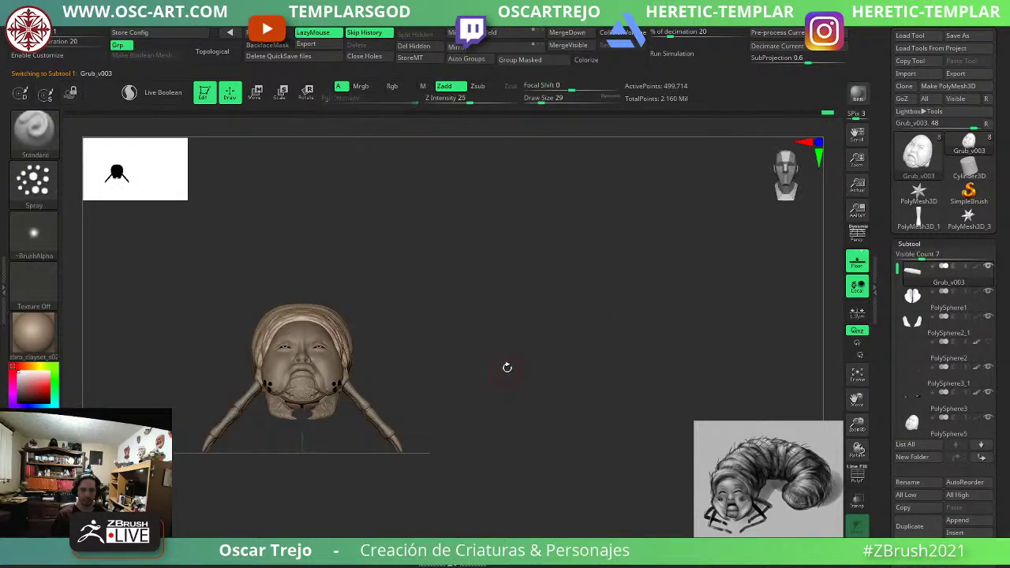
{"action": "left_click_drag", "start_coordinate": [507, 368], "coordinate": [431, 331], "text": "shift"}
{"action": "left_click_drag", "start_coordinate": [419, 223], "coordinate": [453, 297], "text": "alt"}
{"action": "key", "text": "ctrl+d"}
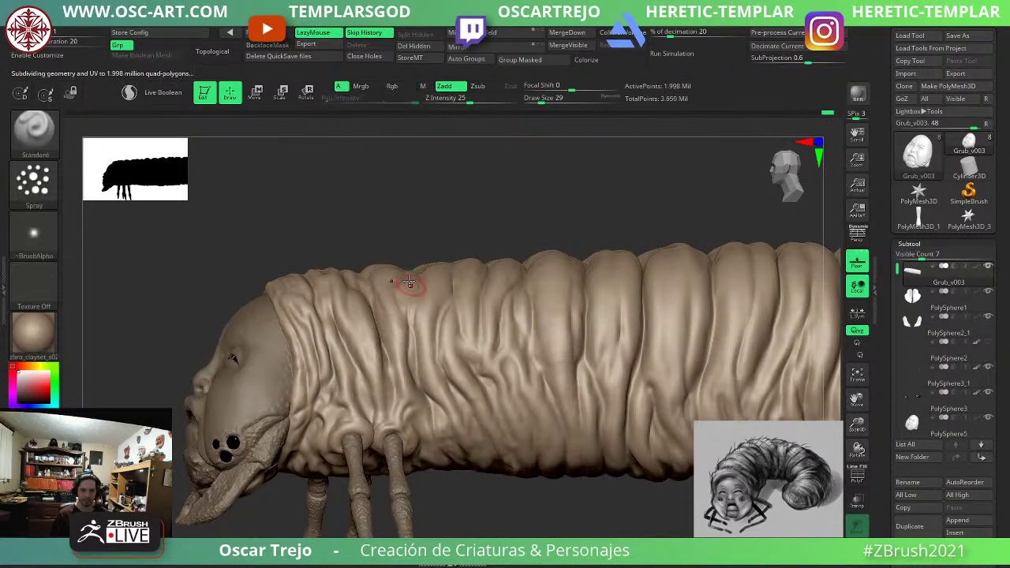
Spray fine bumps with the Standard brush over the body folds just behind the head and above the front legs.
{"action": "key", "text": "s"}
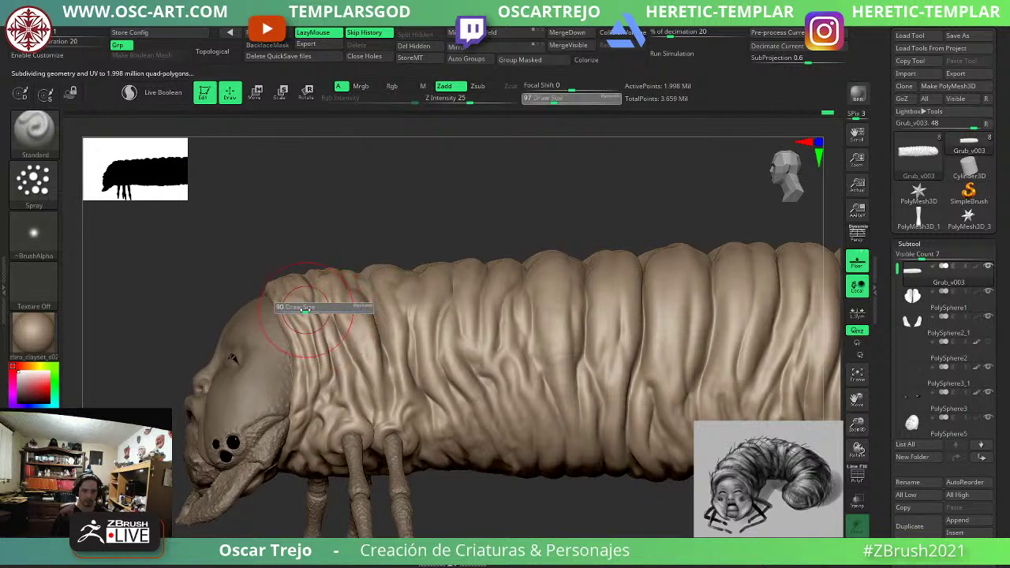
{"action": "left_click_drag", "start_coordinate": [319, 308], "coordinate": [325, 307]}
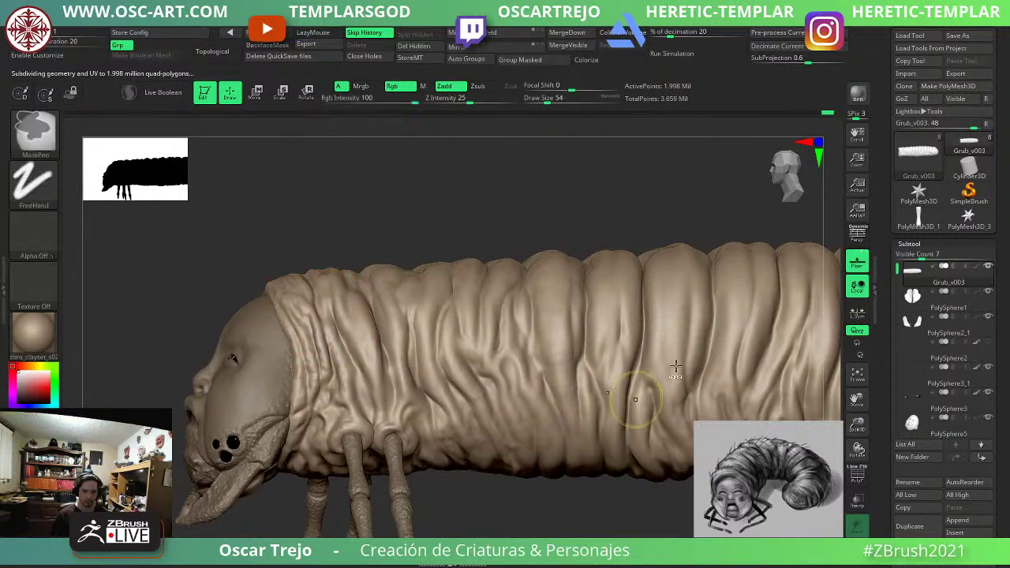
{"action": "left_click_drag", "start_coordinate": [881, 463], "coordinate": [887, 177]}
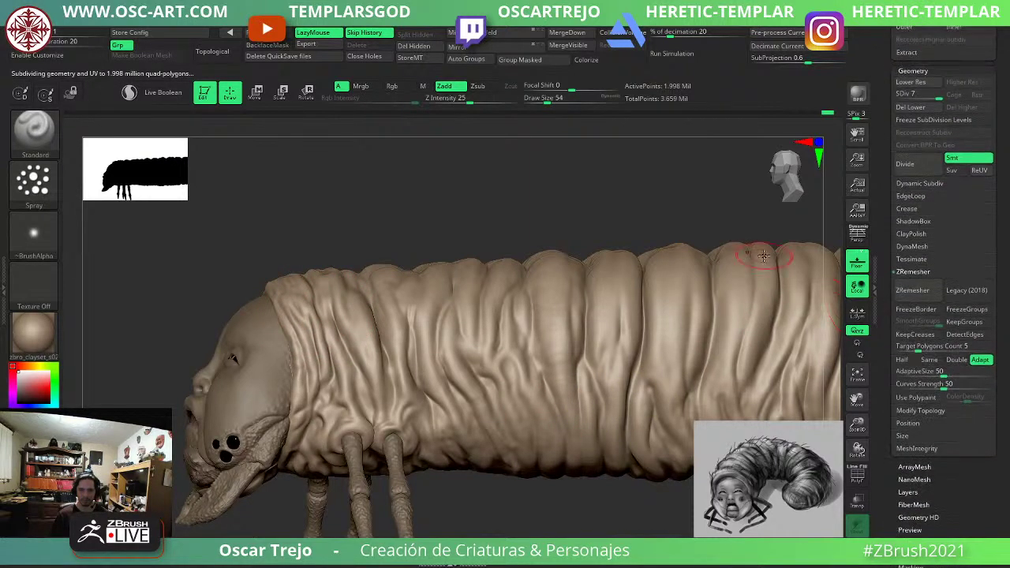
{"action": "key", "text": "s"}
{"action": "left_click_drag", "start_coordinate": [395, 320], "coordinate": [378, 360]}
{"action": "mouse_move", "coordinate": [347, 289]}
{"action": "left_mouse_down", "text": "shift"}
{"action": "mouse_move", "coordinate": [385, 338]}
{"action": "mouse_move", "coordinate": [367, 338]}
{"action": "left_mouse_up", "text": "shift"}
{"action": "key", "text": "s"}
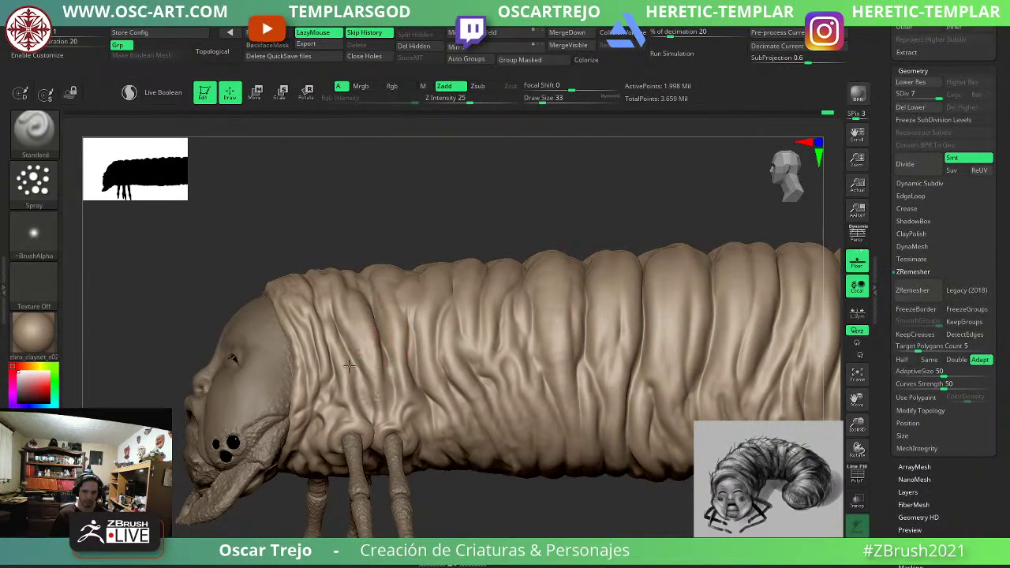
Spray bumps along the lower flank around and behind the front legs at draw size 46.
{"action": "key", "text": "s"}
{"action": "left_click_drag", "start_coordinate": [357, 395], "coordinate": [373, 392]}
{"action": "key", "text": "s"}
{"action": "mouse_move", "coordinate": [337, 420]}
{"action": "left_mouse_down"}
{"action": "mouse_move", "coordinate": [326, 438]}
{"action": "mouse_move", "coordinate": [309, 434]}
{"action": "left_mouse_up"}
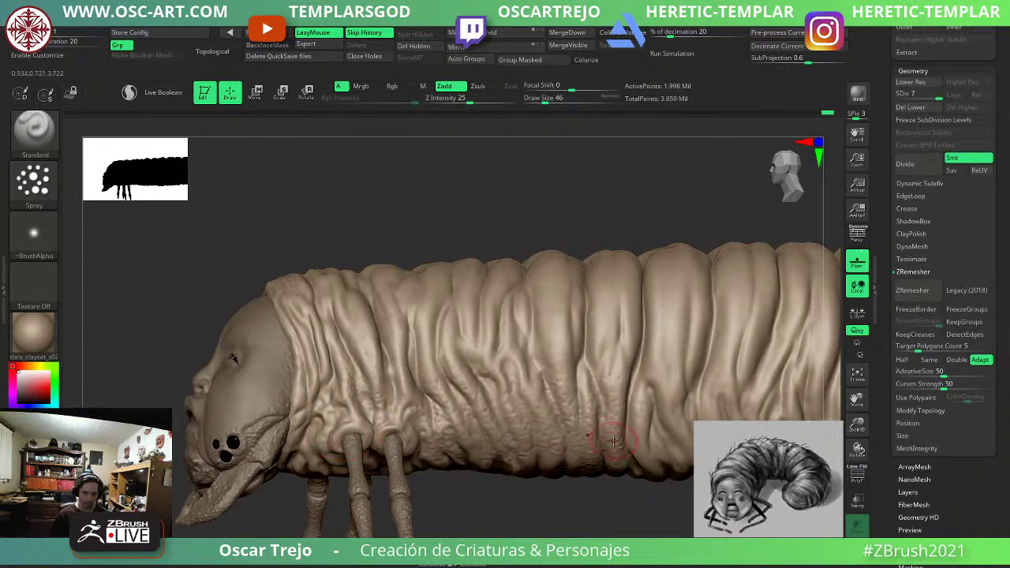
Extend the sprayed bumps over the lower flank toward the mid-body, reducing the draw size to 31.
{"action": "left_click_drag", "start_coordinate": [621, 513], "coordinate": [505, 474], "text": "alt"}
{"action": "left_click_drag", "start_coordinate": [574, 477], "coordinate": [553, 415]}
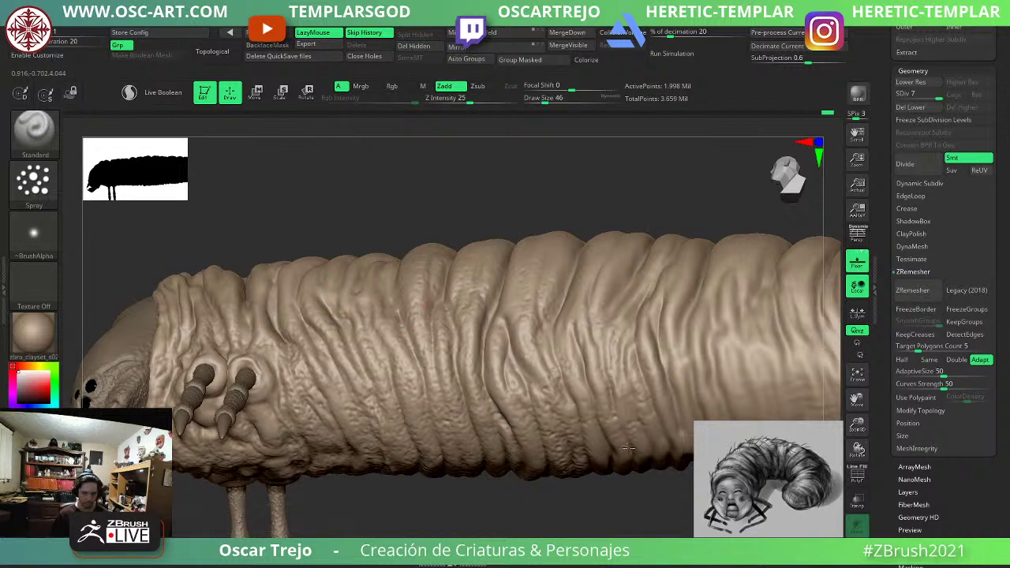
{"action": "key", "text": "s"}
{"action": "left_click_drag", "start_coordinate": [692, 394], "coordinate": [688, 394]}
{"action": "left_click_drag", "start_coordinate": [714, 234], "coordinate": [537, 256], "text": "alt"}
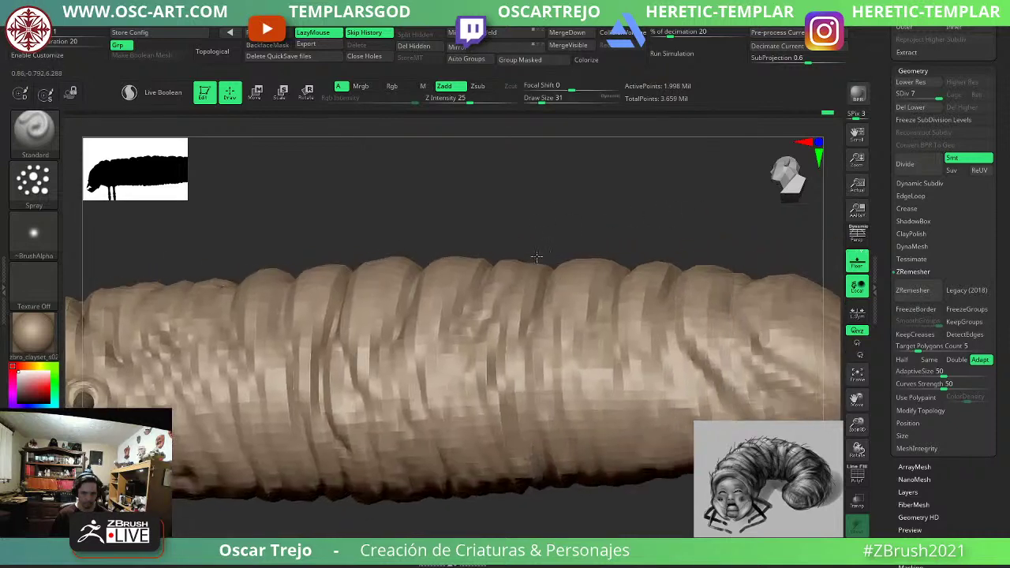
Try to spray bumps across the smooth folds behind the mid-body at draw size 25.
{"action": "key", "text": "s"}
{"action": "left_click_drag", "start_coordinate": [550, 298], "coordinate": [549, 297]}
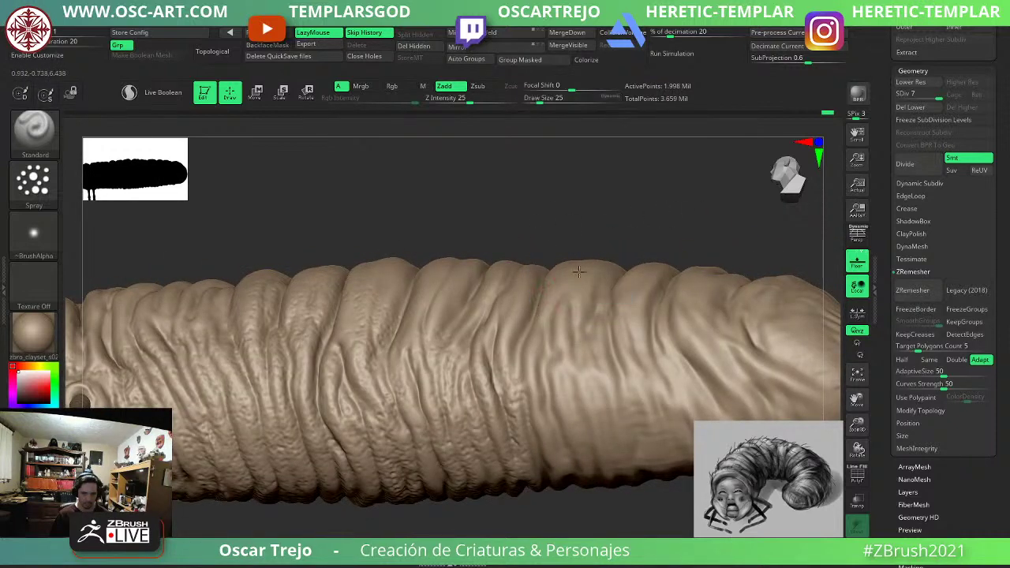
{"action": "left_click_drag", "start_coordinate": [513, 391], "coordinate": [542, 431]}
{"action": "key", "text": "s"}
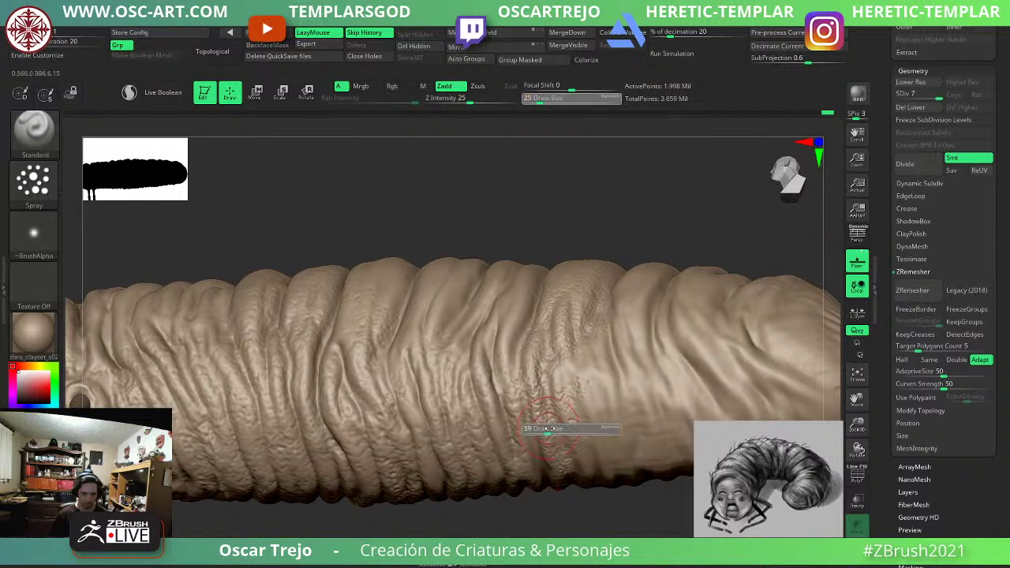
{"action": "left_click", "coordinate": [550, 429]}
{"action": "key", "text": "ctrl+z"}
Spray small bumps over the upper part of the mid-body folds.
{"action": "left_click_drag", "start_coordinate": [494, 291], "coordinate": [454, 331]}
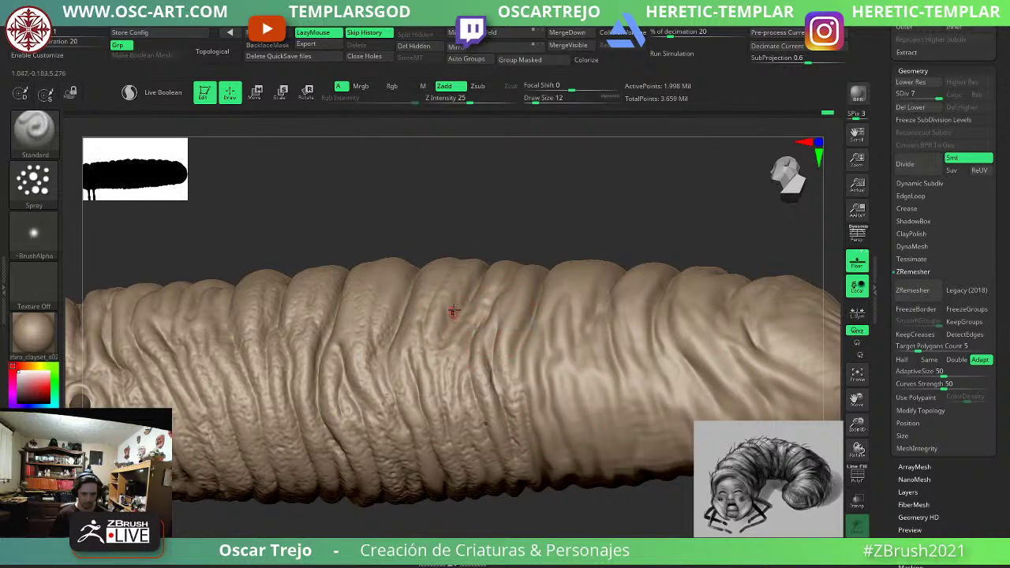
{"action": "key", "text": "s"}
{"action": "left_click", "coordinate": [448, 315]}
{"action": "mouse_move", "coordinate": [459, 289]}
{"action": "left_mouse_down"}
{"action": "mouse_move", "coordinate": [443, 326]}
{"action": "mouse_move", "coordinate": [450, 371]}
{"action": "left_mouse_up"}
Try to spray larger bumps across the rear body segments at draw size 90.
{"action": "key", "text": "s"}
{"action": "left_click", "coordinate": [450, 355]}
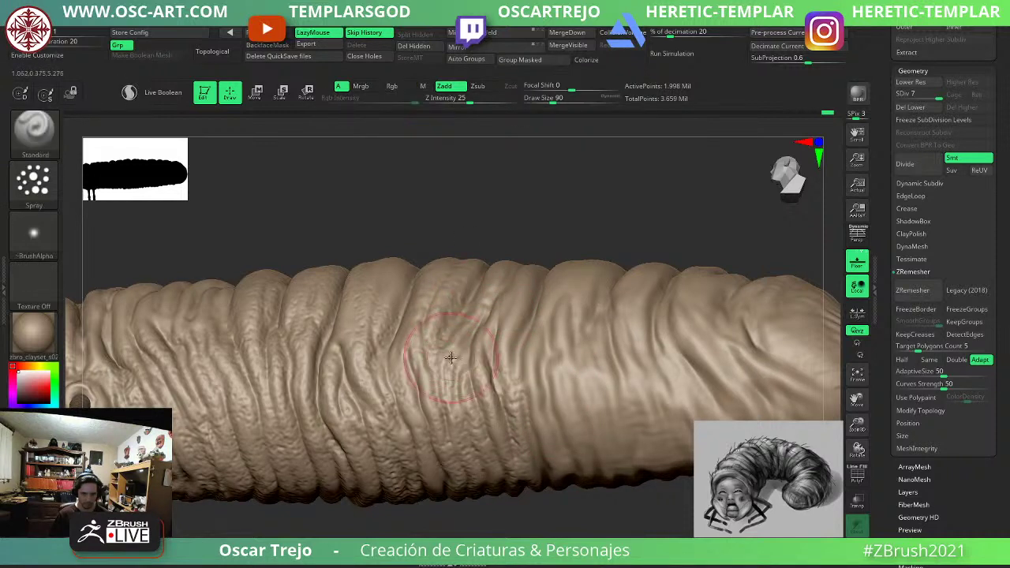
{"action": "mouse_move", "coordinate": [582, 292]}
{"action": "left_mouse_down"}
{"action": "mouse_move", "coordinate": [555, 371]}
{"action": "mouse_move", "coordinate": [579, 349]}
{"action": "mouse_move", "coordinate": [632, 394]}
{"action": "left_mouse_up"}
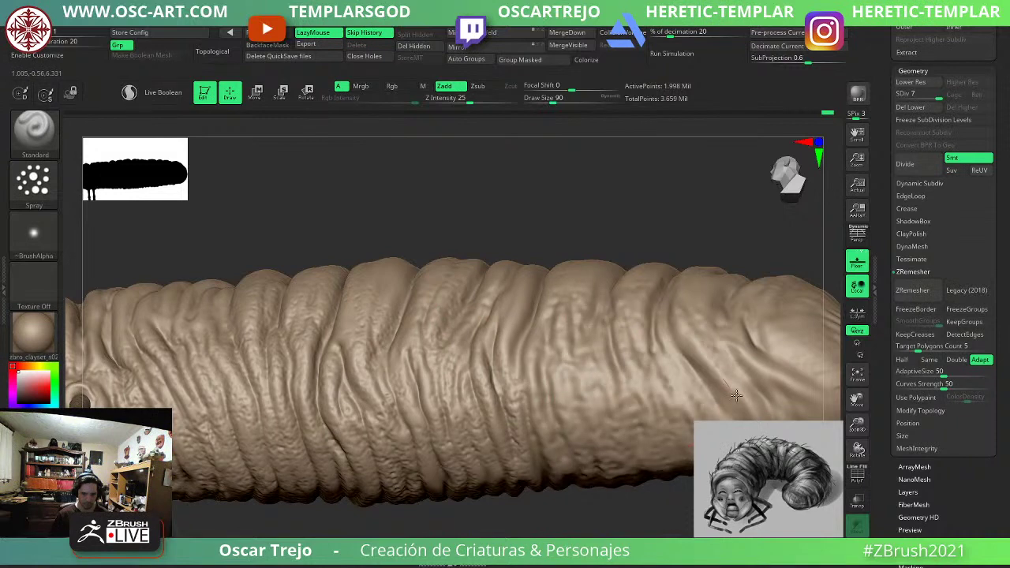
{"action": "left_click_drag", "start_coordinate": [736, 395], "coordinate": [780, 395]}
{"action": "mouse_move", "coordinate": [592, 335]}
{"action": "right_mouse_down"}
{"action": "mouse_move", "coordinate": [564, 355]}
{"action": "mouse_move", "coordinate": [533, 353]}
{"action": "right_mouse_up"}
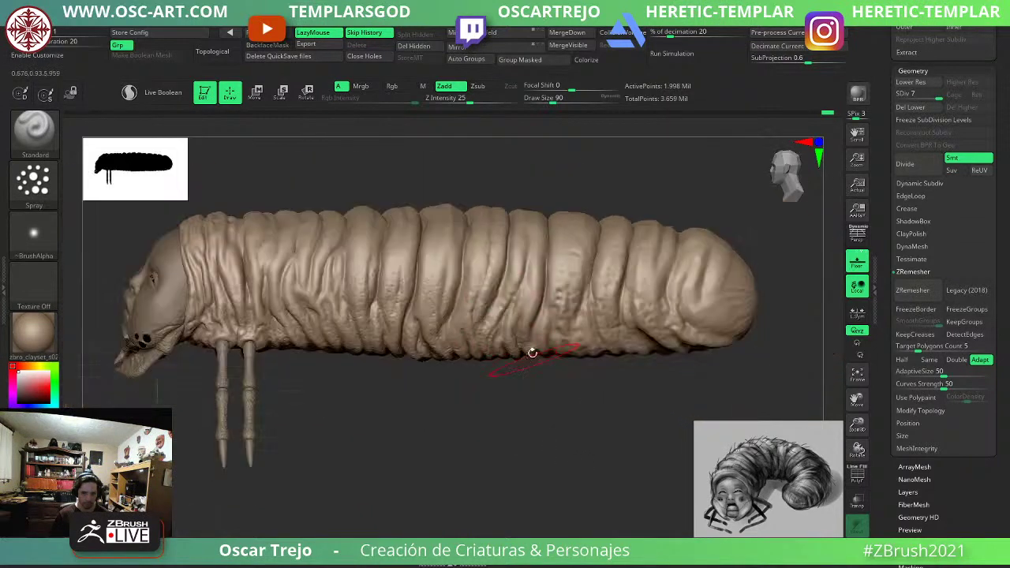
Spray bumps on the sides of the mid-body folds at draw sizes 27 and 56.
{"action": "key", "text": "s"}
{"action": "left_click", "coordinate": [348, 289]}
{"action": "key", "text": "s"}
{"action": "left_click", "coordinate": [533, 277]}
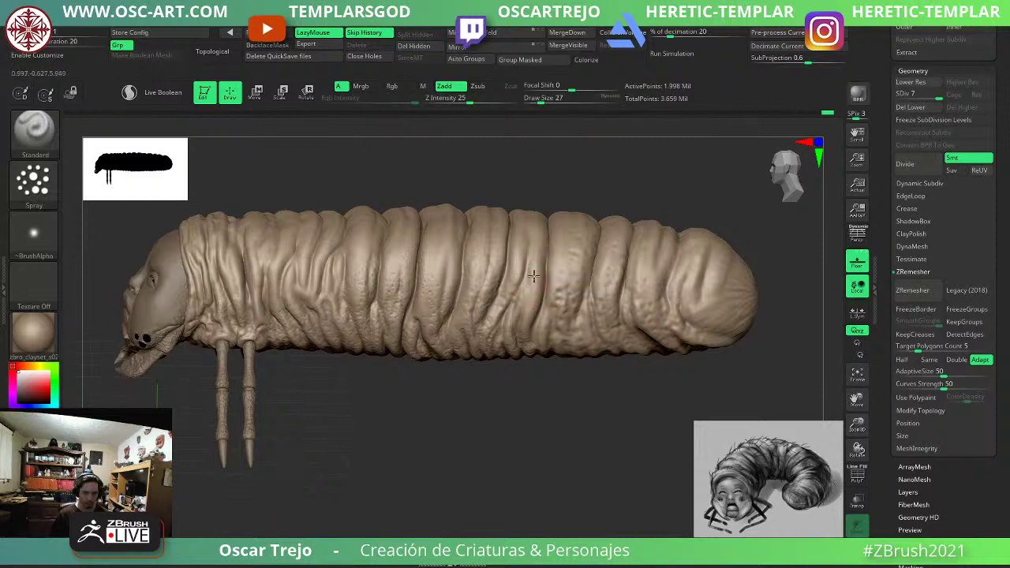
{"action": "key", "text": "s"}
{"action": "left_click", "coordinate": [524, 323]}
{"action": "left_click_drag", "start_coordinate": [534, 290], "coordinate": [526, 330]}
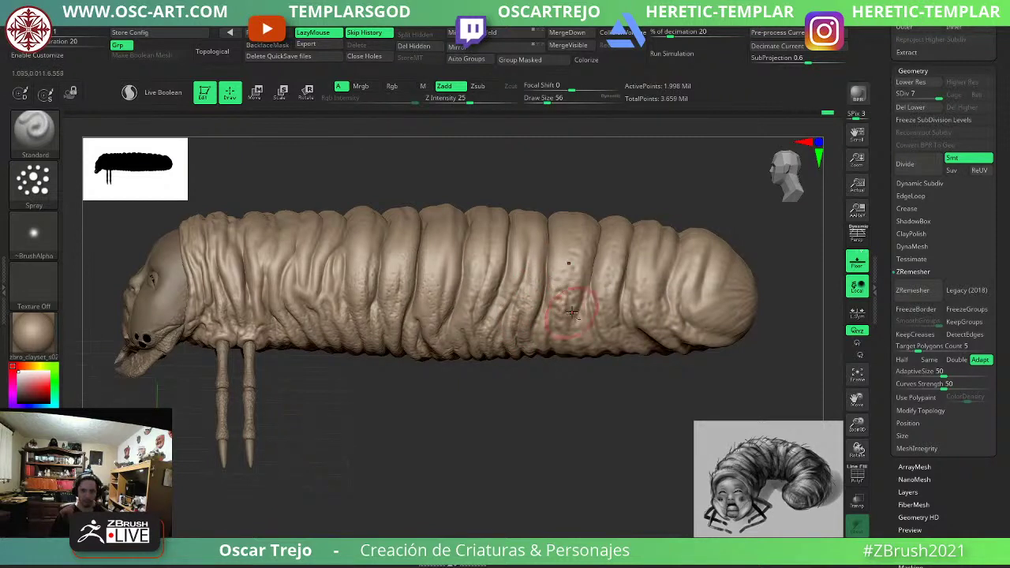
Undo the last three bump strokes and spray finer bumps over the rear segments at draw size 37.
{"action": "key", "text": "ctrl+z"}
{"action": "key", "text": "ctrl+z"}
{"action": "key", "text": "ctrl+z"}
{"action": "key", "text": "s"}
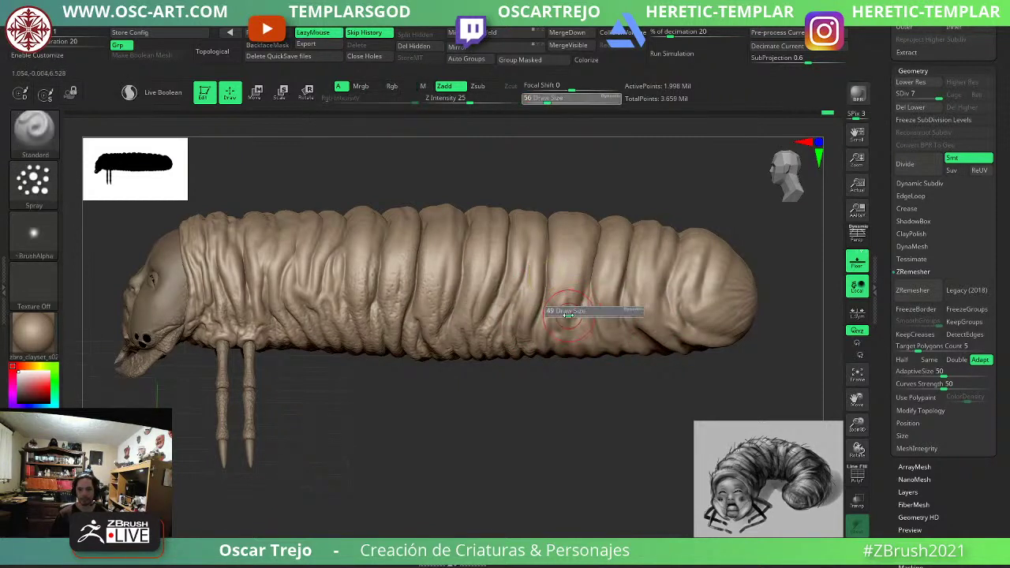
{"action": "left_click", "coordinate": [560, 307]}
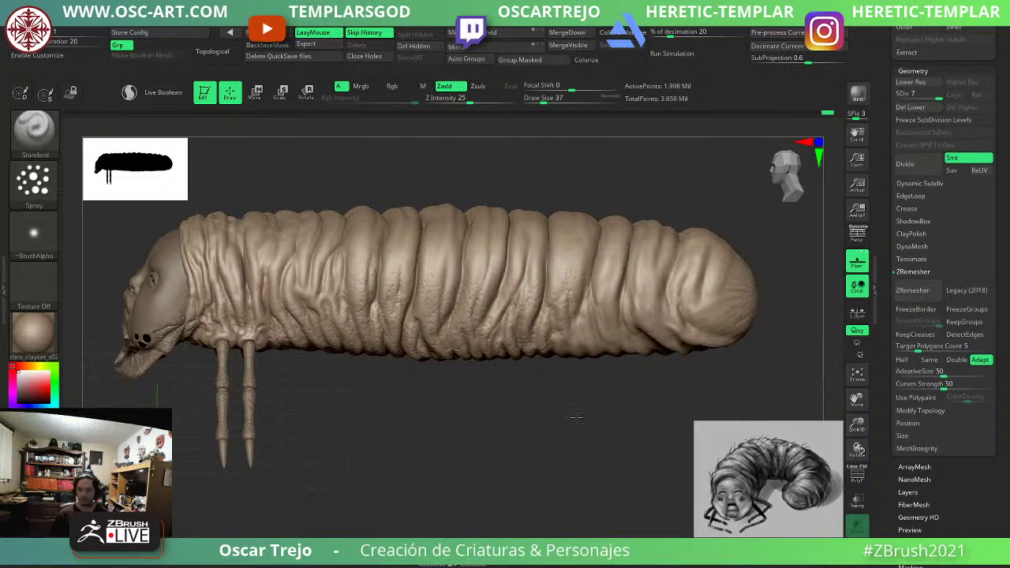
{"action": "left_click_drag", "start_coordinate": [576, 417], "coordinate": [544, 369]}
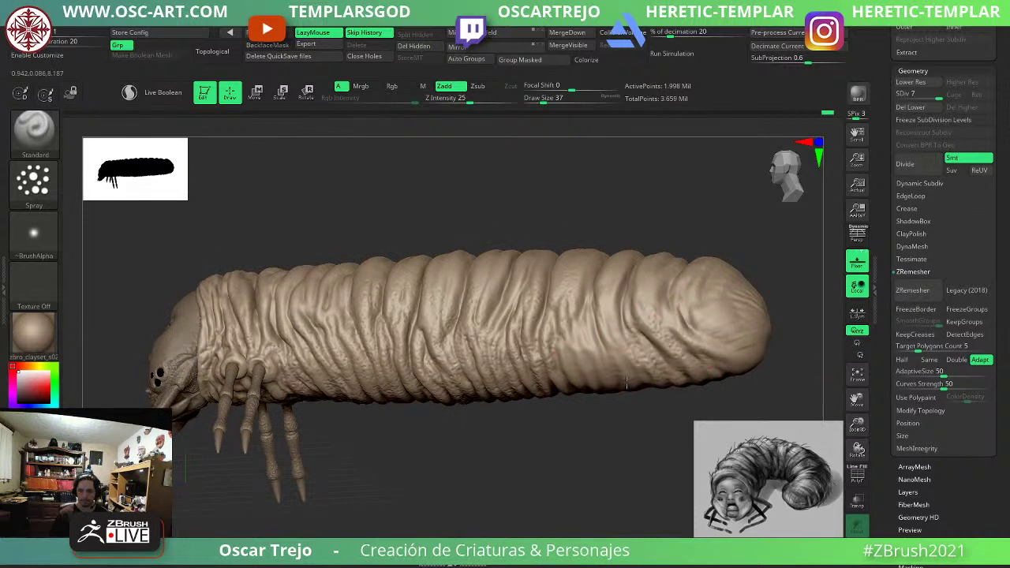
Switch the Standard brush to the streaked Alpha 60 with the Color Spray stroke.
{"action": "left_click", "coordinate": [8, 184]}
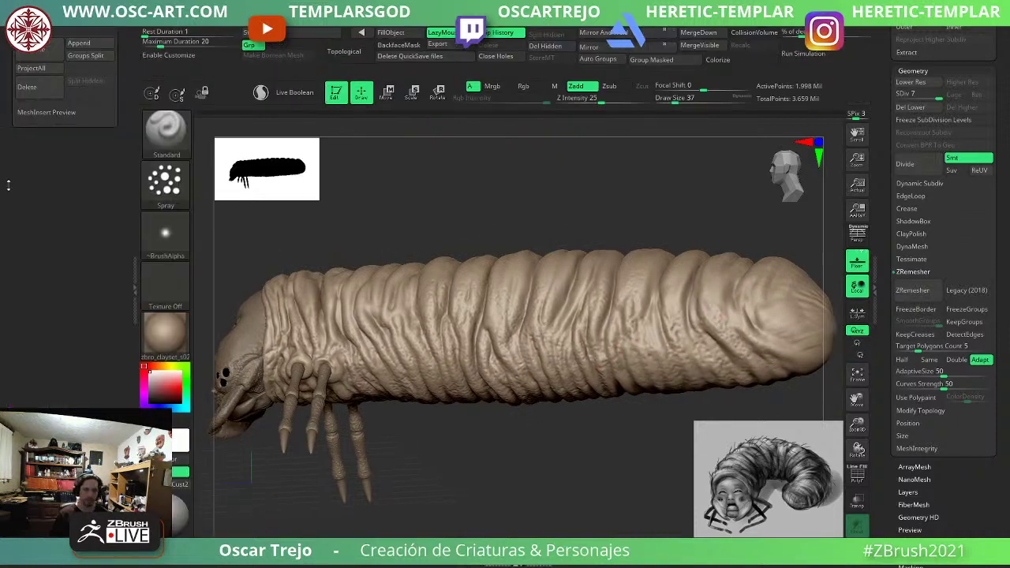
{"action": "left_click", "coordinate": [130, 235]}
{"action": "left_click", "coordinate": [49, 195]}
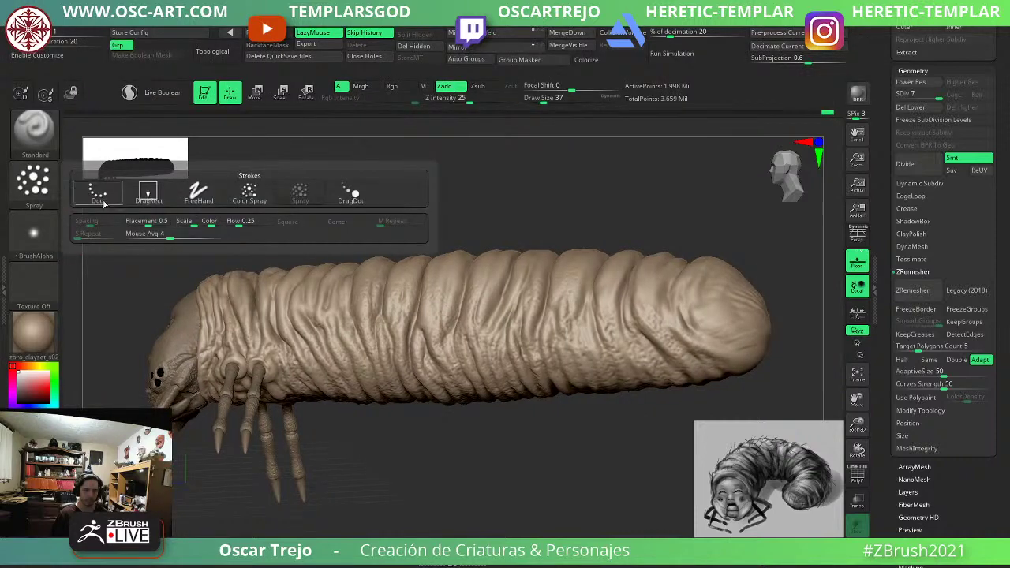
{"action": "left_click", "coordinate": [31, 237]}
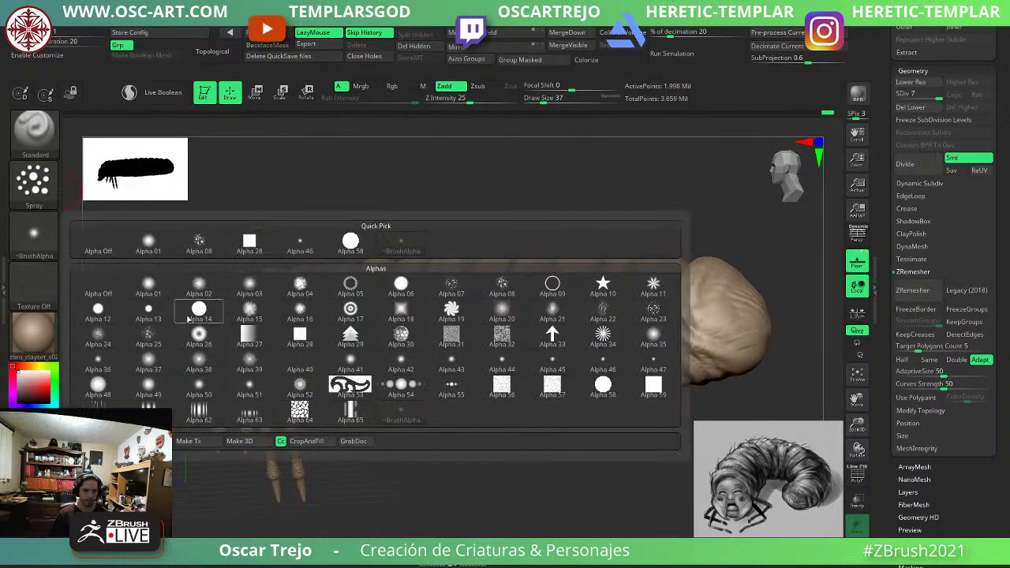
{"action": "left_click", "coordinate": [99, 410]}
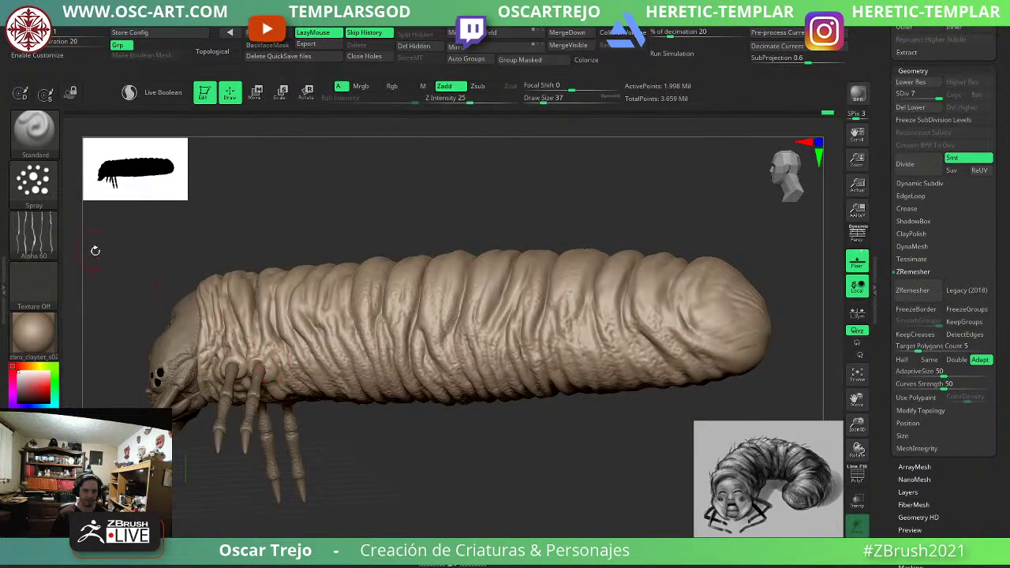
{"action": "left_click_drag", "start_coordinate": [355, 236], "coordinate": [382, 260]}
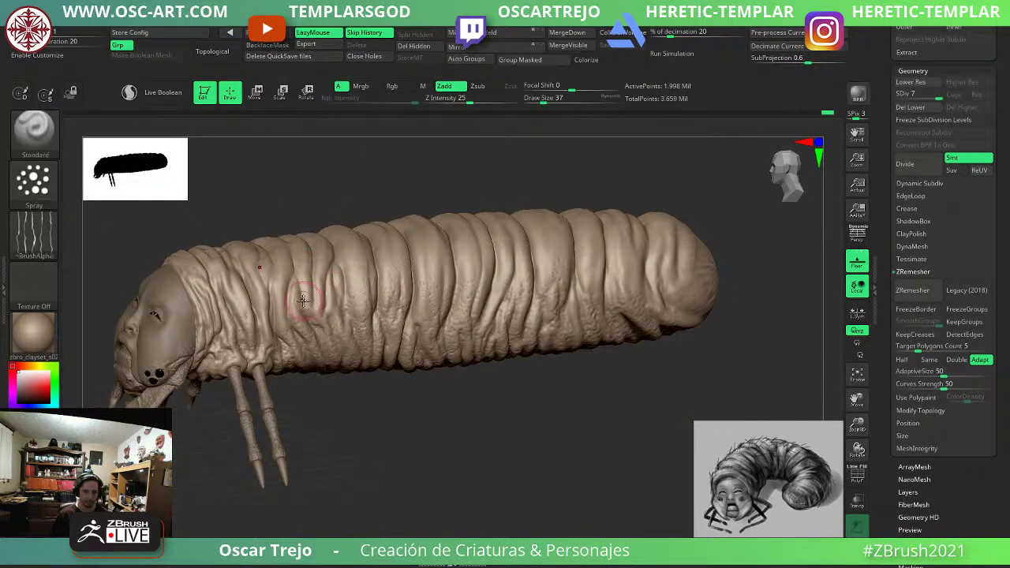
{"action": "left_click", "coordinate": [34, 180]}
{"action": "left_click", "coordinate": [257, 197]}
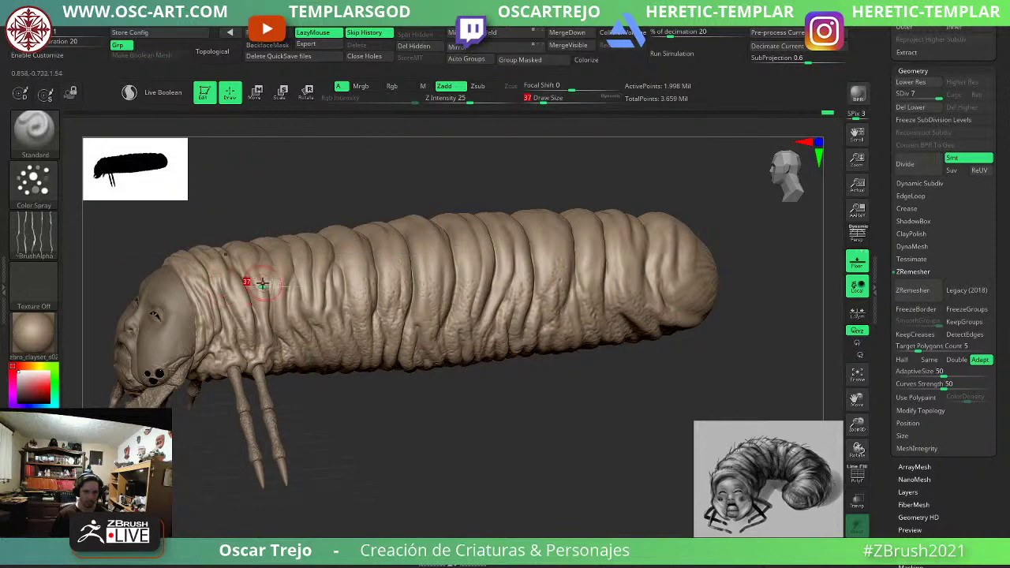
Try to spray fine creases on the side folds behind the legs at draw size 197 and Z Intensity 25.
{"action": "left_click_drag", "start_coordinate": [396, 435], "coordinate": [465, 300]}
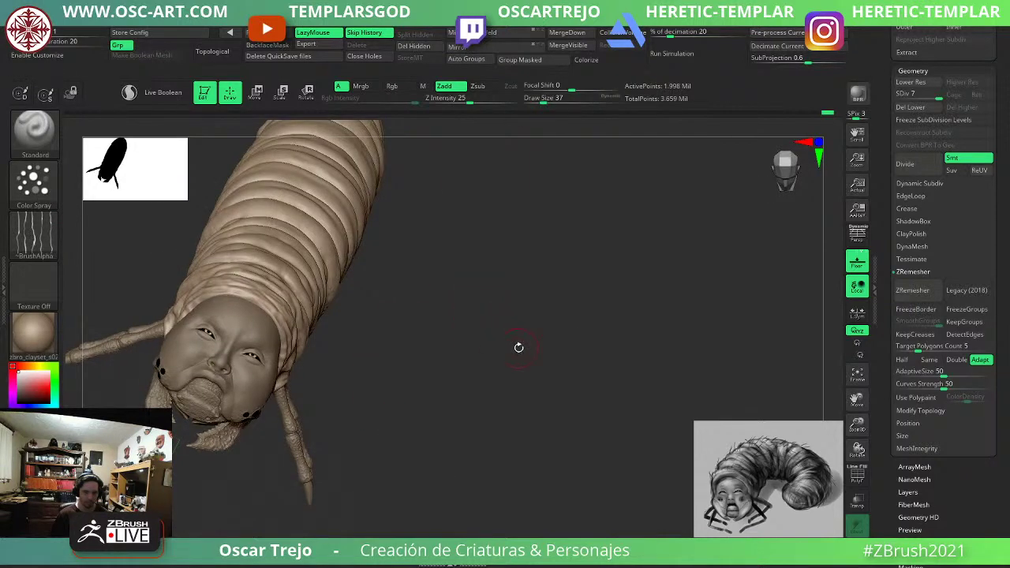
{"action": "key", "text": "s"}
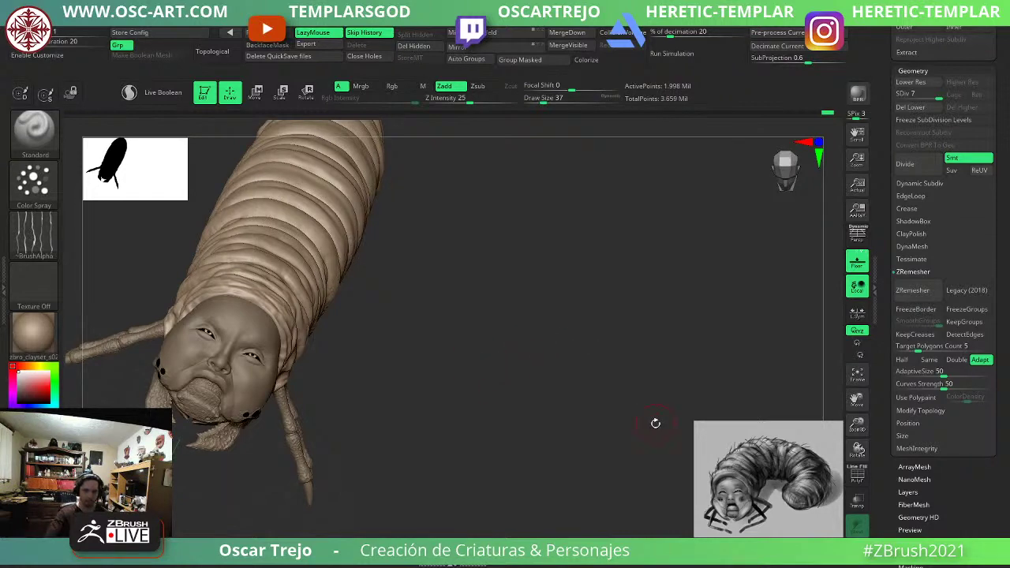
{"action": "key", "text": "s"}
{"action": "left_click_drag", "start_coordinate": [640, 417], "coordinate": [653, 418]}
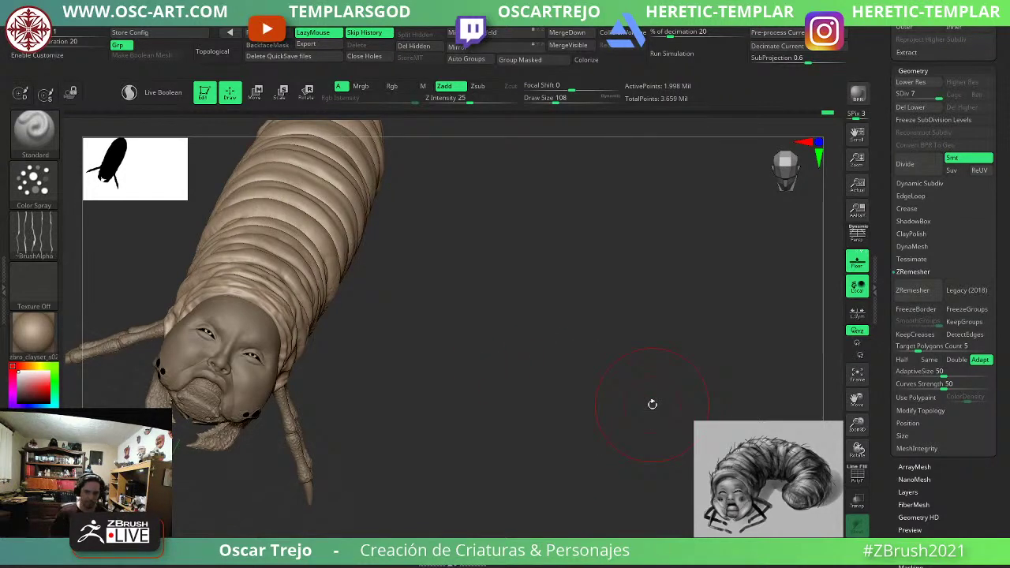
{"action": "left_click_drag", "start_coordinate": [639, 352], "coordinate": [442, 336]}
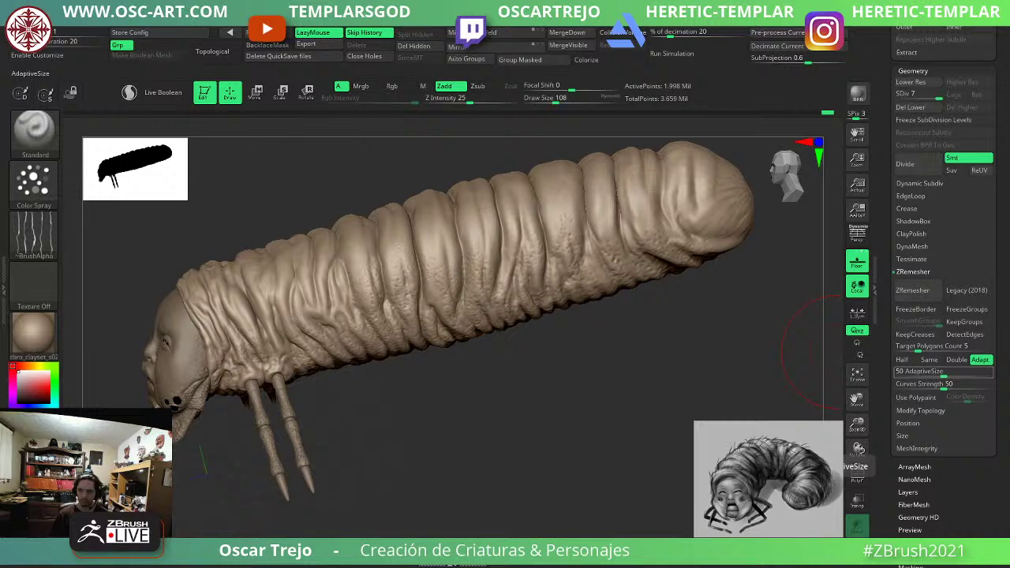
{"action": "mouse_move", "coordinate": [459, 390]}
{"action": "left_mouse_down"}
{"action": "mouse_move", "coordinate": [565, 406]}
{"action": "mouse_move", "coordinate": [506, 456]}
{"action": "mouse_move", "coordinate": [507, 494]}
{"action": "mouse_move", "coordinate": [500, 397]}
{"action": "mouse_move", "coordinate": [499, 442]}
{"action": "left_mouse_up"}
{"action": "mouse_move", "coordinate": [440, 293]}
{"action": "left_mouse_down"}
{"action": "mouse_move", "coordinate": [393, 294]}
{"action": "mouse_move", "coordinate": [412, 301]}
{"action": "left_mouse_up"}
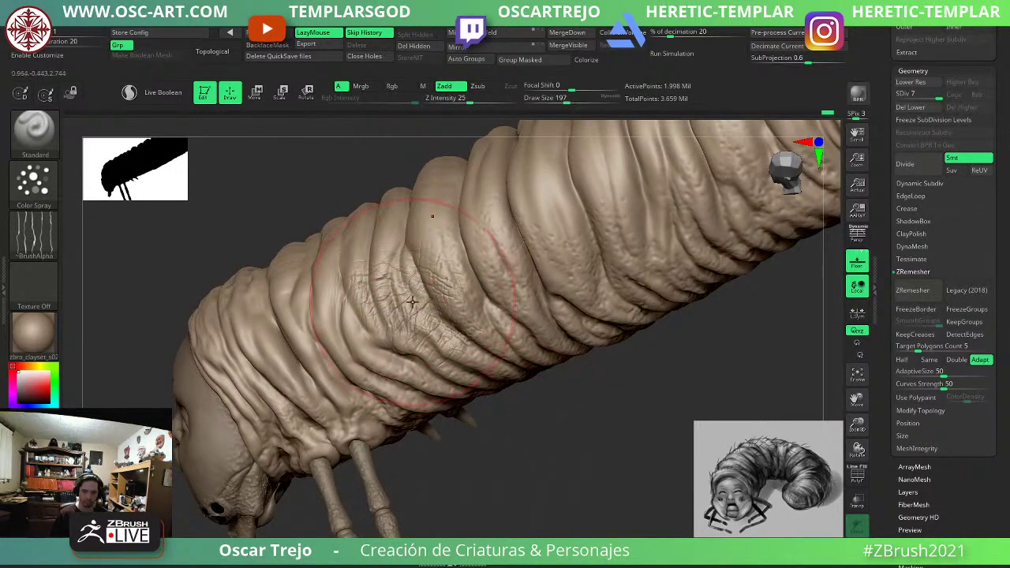
{"action": "key", "text": "ctrl+z"}
Spray subtle creases over the front and middle body folds with Z Intensity 10 and draw size 140.
{"action": "left_click", "coordinate": [454, 101]}
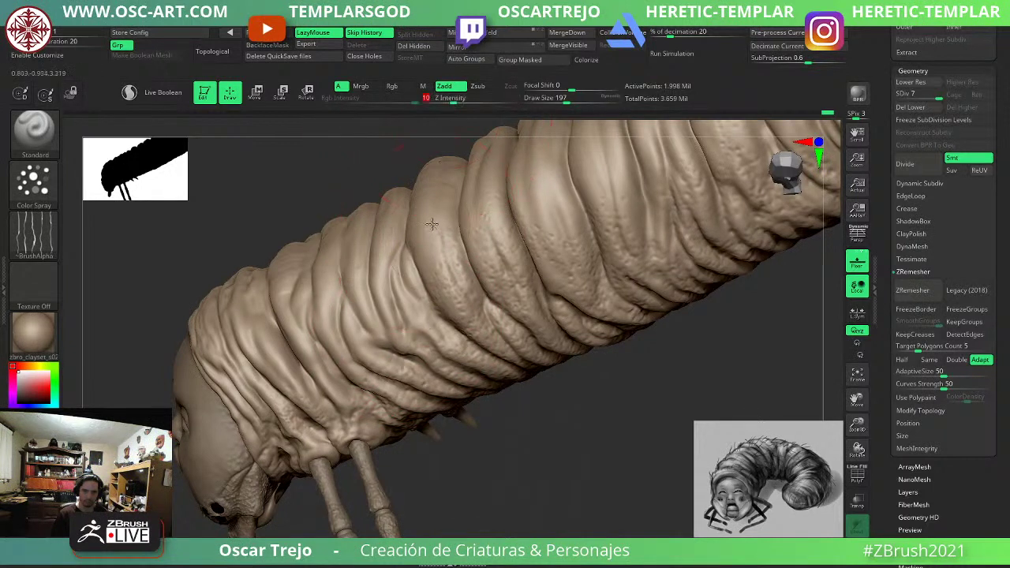
{"action": "left_click", "coordinate": [560, 101]}
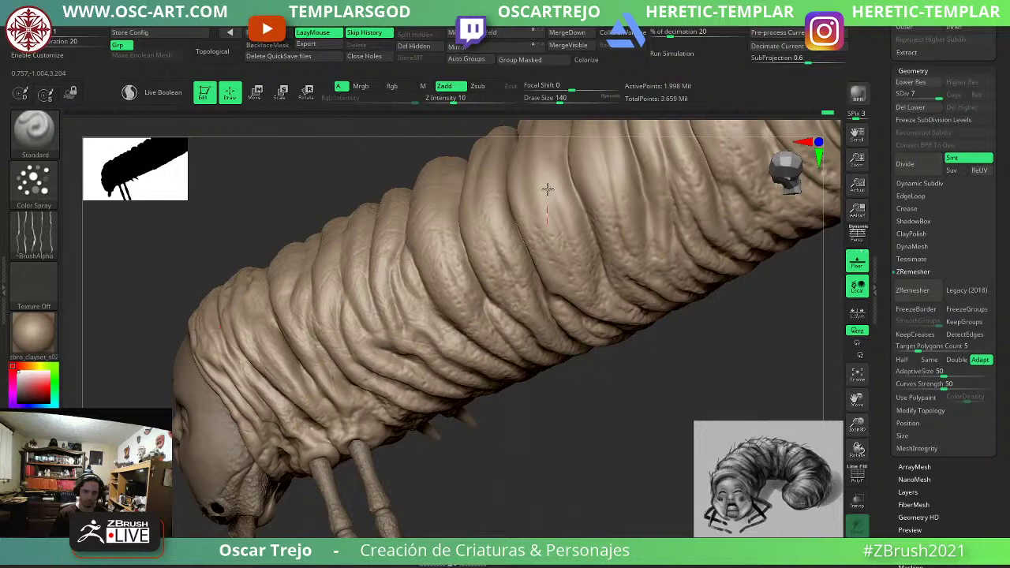
{"action": "left_click_drag", "start_coordinate": [643, 388], "coordinate": [591, 444]}
{"action": "left_click_drag", "start_coordinate": [530, 461], "coordinate": [612, 402]}
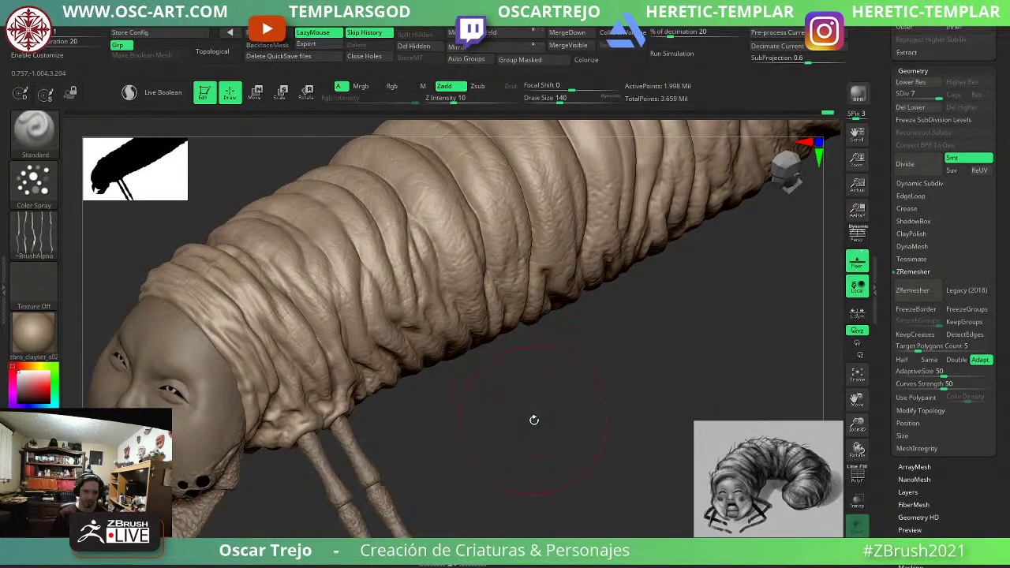
Spray fine creases over the folds behind the head and above the front legs at draw size 104.
{"action": "left_click_drag", "start_coordinate": [534, 420], "coordinate": [514, 408]}
{"action": "key", "text": "s"}
{"action": "left_click", "coordinate": [289, 345]}
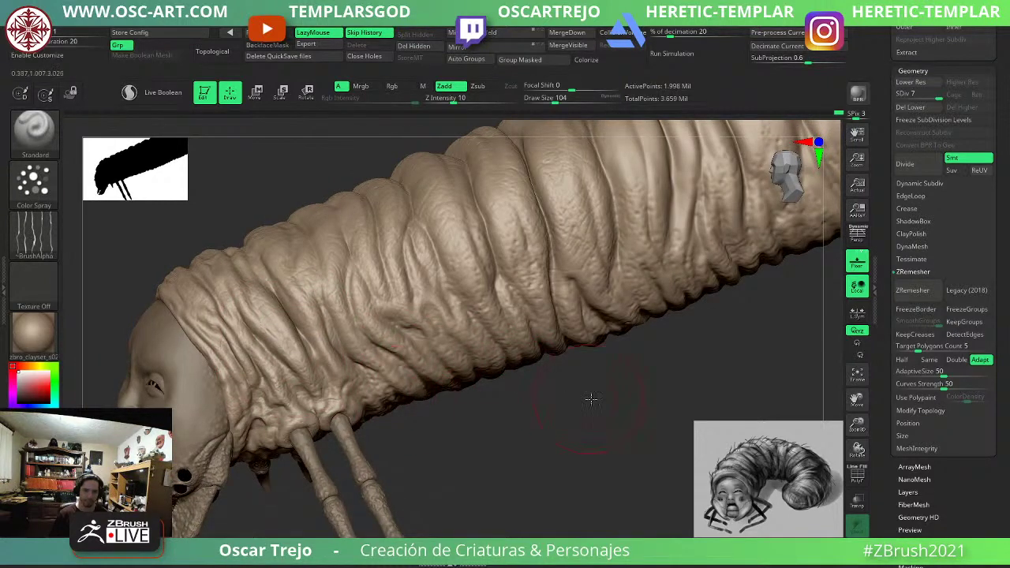
Spray creases over the middle and rear body segments at draw size 228.
{"action": "left_click_drag", "start_coordinate": [591, 399], "coordinate": [487, 471], "text": "alt"}
{"action": "key", "text": "s"}
{"action": "left_click", "coordinate": [477, 218]}
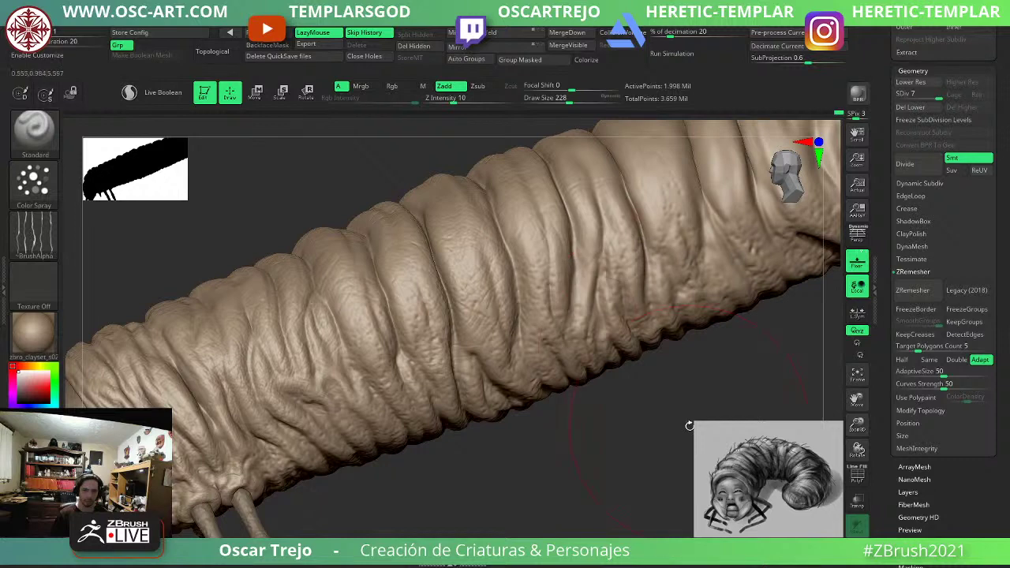
{"action": "left_click_drag", "start_coordinate": [689, 426], "coordinate": [668, 446]}
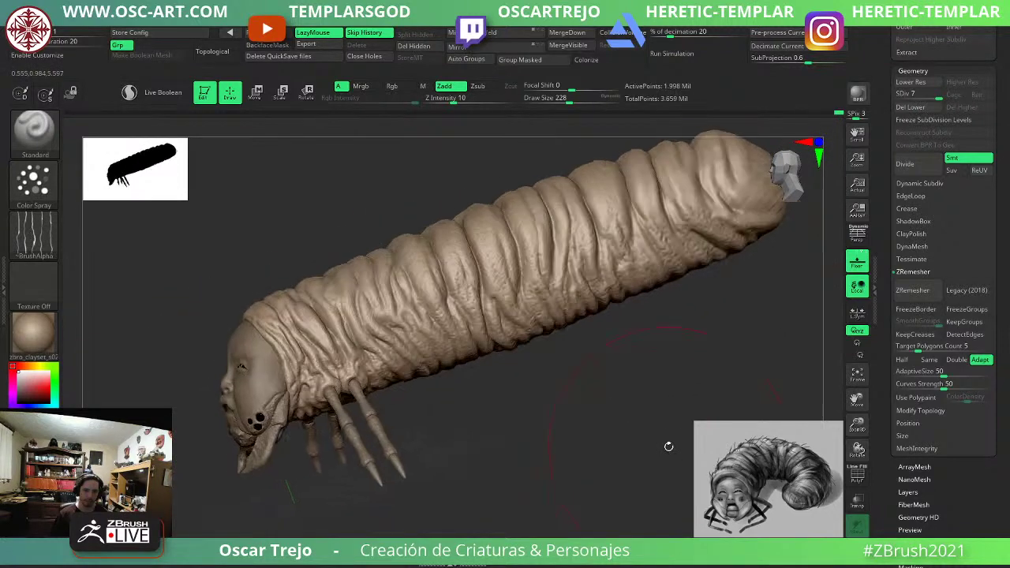
Spray creases over the side and back of the rear body segments at draw size 145.
{"action": "left_click_drag", "start_coordinate": [667, 365], "coordinate": [611, 403]}
{"action": "left_click_drag", "start_coordinate": [612, 403], "coordinate": [447, 514], "text": "alt"}
{"action": "key", "text": "s"}
{"action": "left_click", "coordinate": [468, 320]}
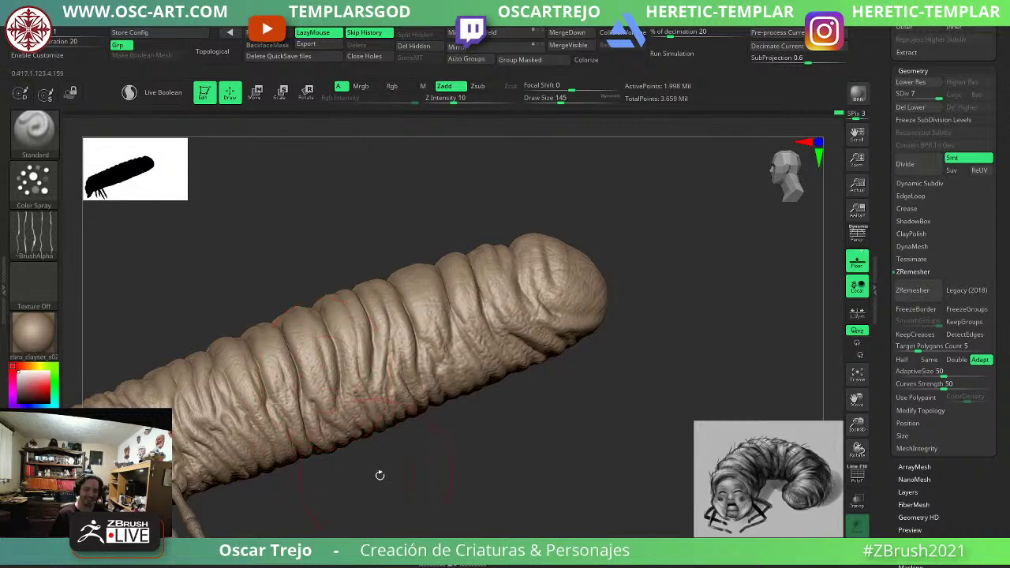
{"action": "left_click_drag", "start_coordinate": [380, 475], "coordinate": [514, 450]}
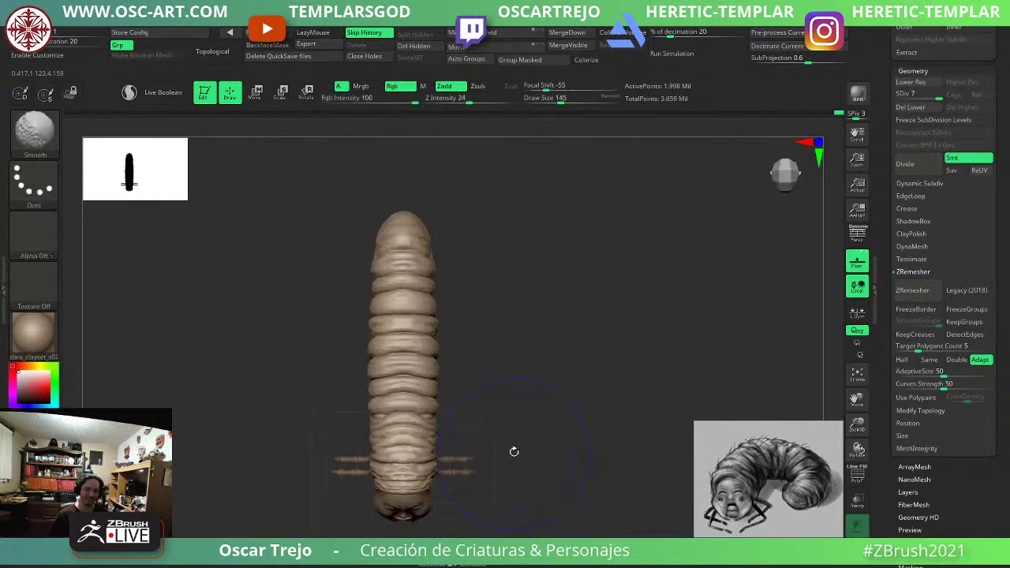
{"action": "left_click_drag", "start_coordinate": [547, 373], "coordinate": [542, 407], "text": "alt"}
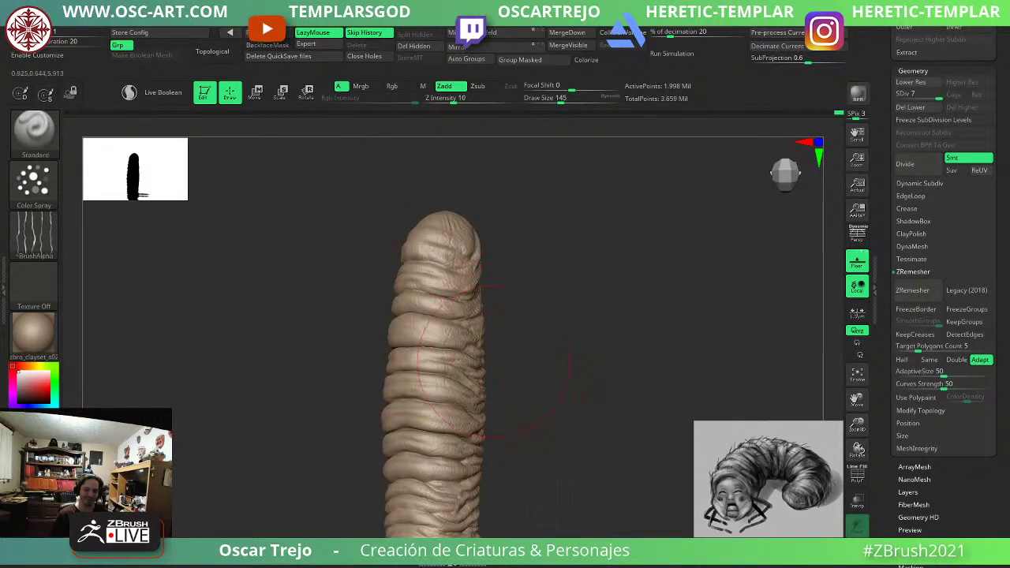
Spray creases over the lower folds of the grub's tail end at draw size 120.
{"action": "mouse_move", "coordinate": [582, 330]}
{"action": "left_mouse_down"}
{"action": "mouse_move", "coordinate": [629, 349]}
{"action": "mouse_move", "coordinate": [611, 314]}
{"action": "mouse_move", "coordinate": [659, 320]}
{"action": "mouse_move", "coordinate": [633, 343]}
{"action": "mouse_move", "coordinate": [643, 353]}
{"action": "left_mouse_up"}
{"action": "key", "text": "s"}
{"action": "left_click", "coordinate": [354, 353]}
{"action": "key", "text": "s"}
{"action": "left_click", "coordinate": [270, 370]}
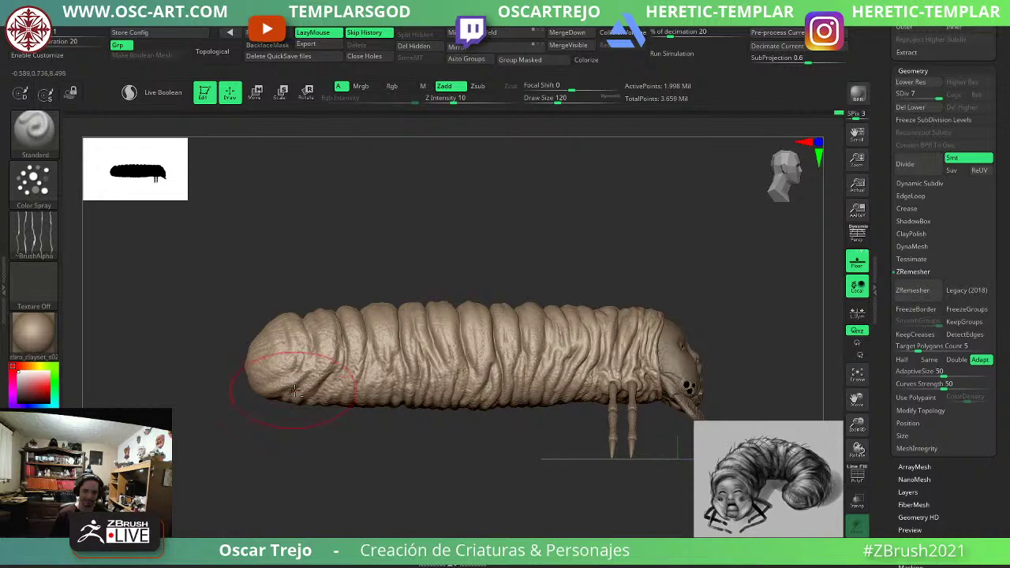
Spray fine bumps over the rounded tail end using Alpha 08 at draw size 71.
{"action": "left_click", "coordinate": [34, 237]}
{"action": "left_click", "coordinate": [206, 245]}
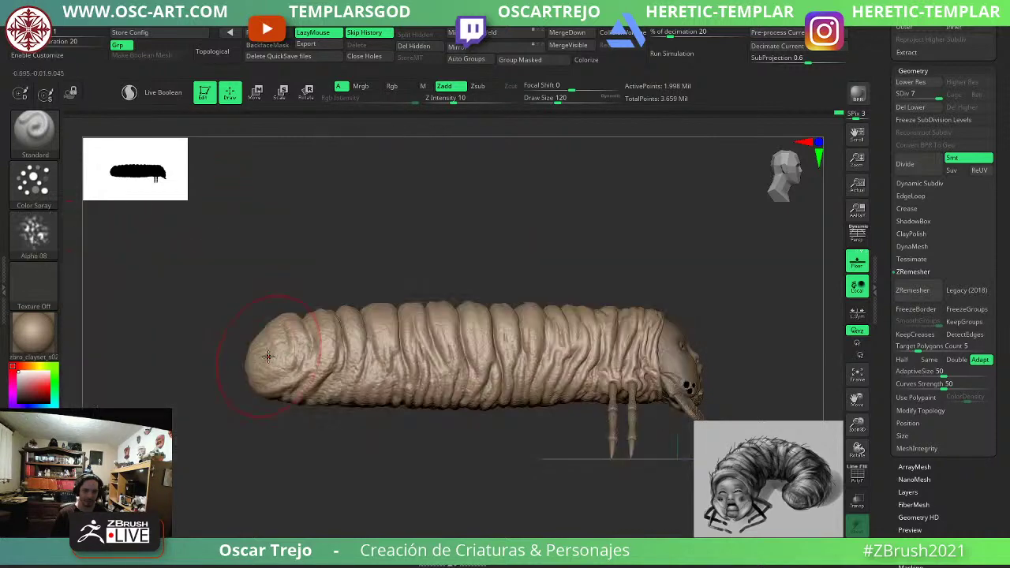
{"action": "key", "text": "s"}
{"action": "left_click", "coordinate": [265, 371]}
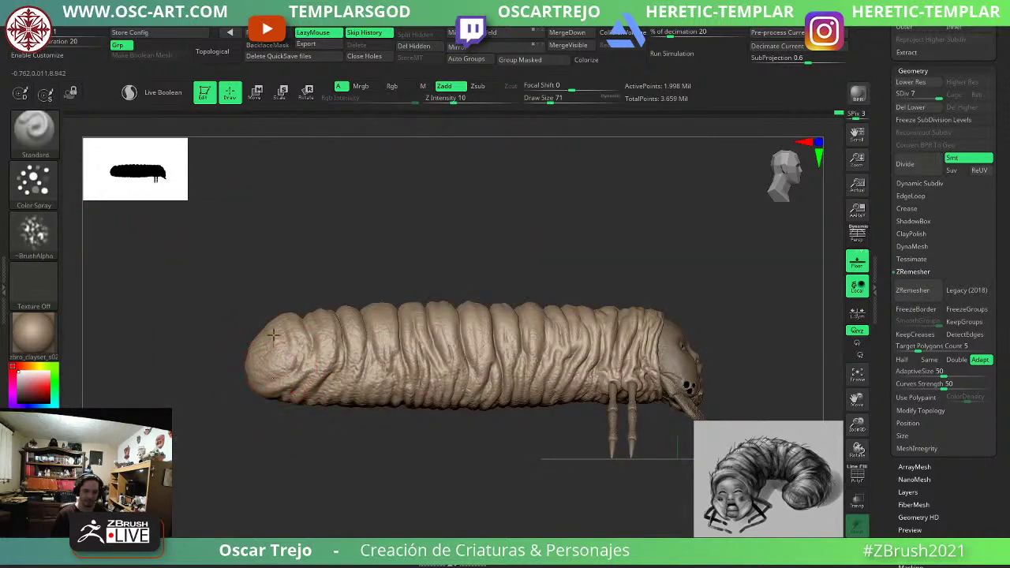
{"action": "left_click_drag", "start_coordinate": [527, 458], "coordinate": [473, 441]}
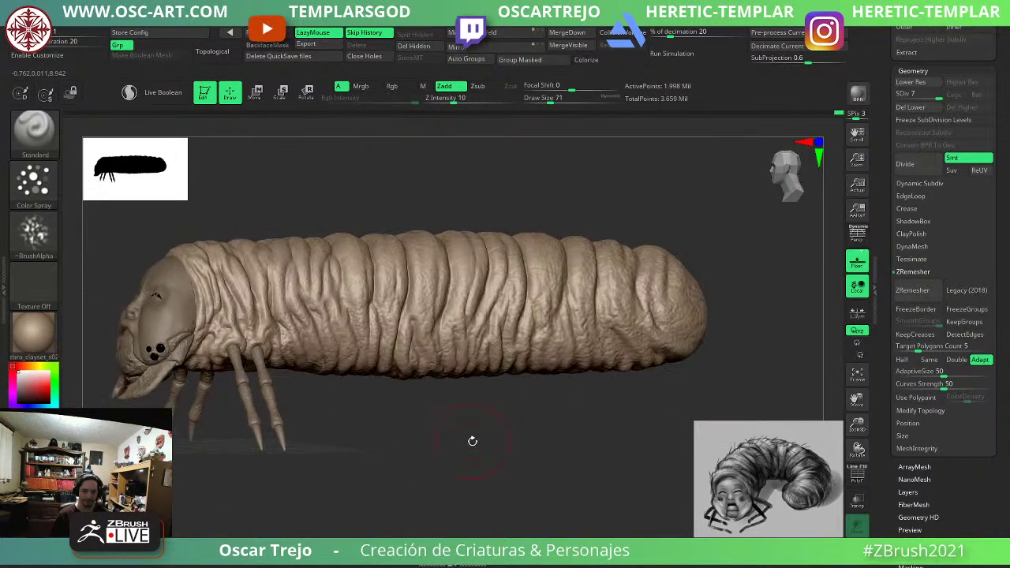
{"action": "left_click_drag", "start_coordinate": [658, 189], "coordinate": [635, 161]}
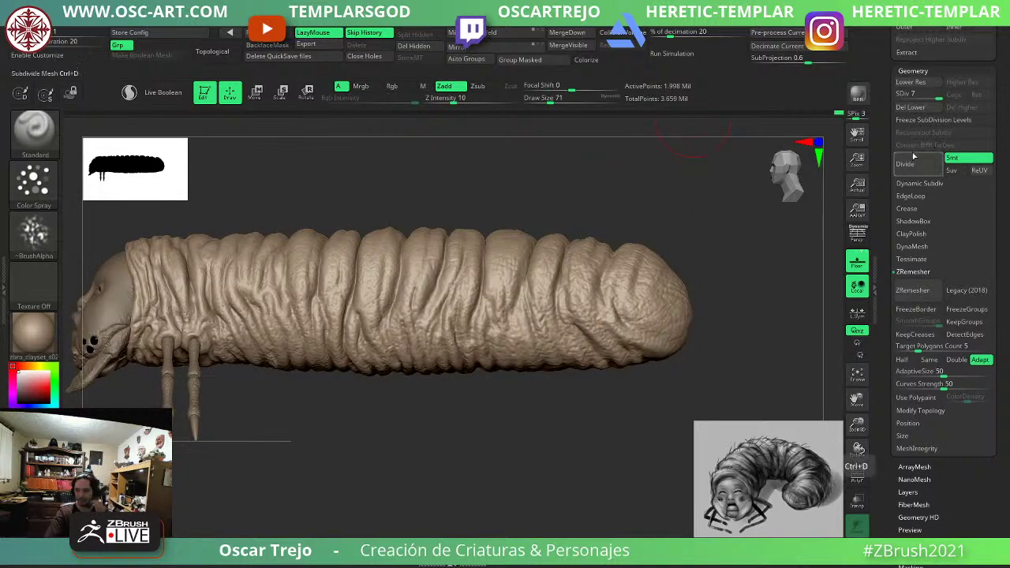
Save the grub as Grub_v004, and step the body down through its subdivision levels and back up.
{"action": "left_click_drag", "start_coordinate": [884, 153], "coordinate": [885, 394]}
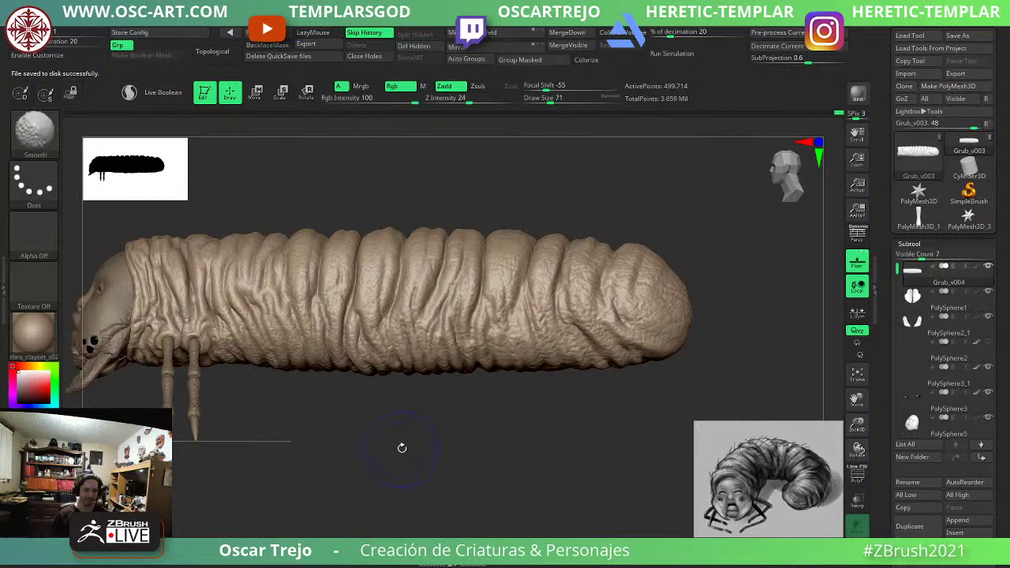
{"action": "key", "text": "shift+d"}
{"action": "key", "text": "shift+d"}
{"action": "key", "text": "shift+d"}
{"action": "key", "text": "shift+d"}
{"action": "key", "text": "shift+d"}
{"action": "key", "text": "shift+d"}
{"action": "key", "text": "d"}
{"action": "key", "text": "d"}
{"action": "key", "text": "d"}
{"action": "key", "text": "d"}
{"action": "key", "text": "d"}
{"action": "key", "text": "d"}
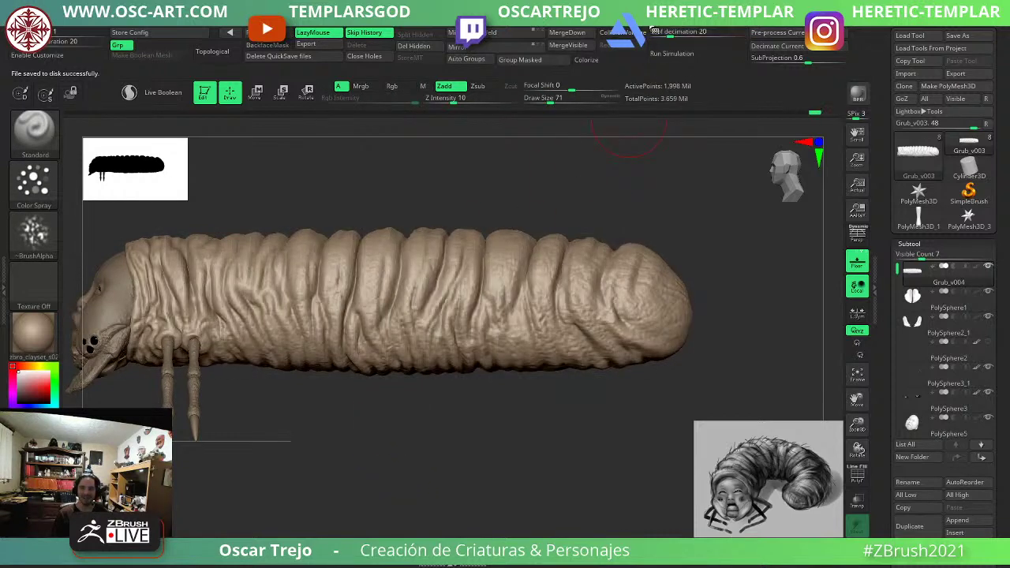
Create a combined low-resolution posing mesh of all the grub's subtools with Transpose Master.
{"action": "mouse_move", "coordinate": [657, 29]}
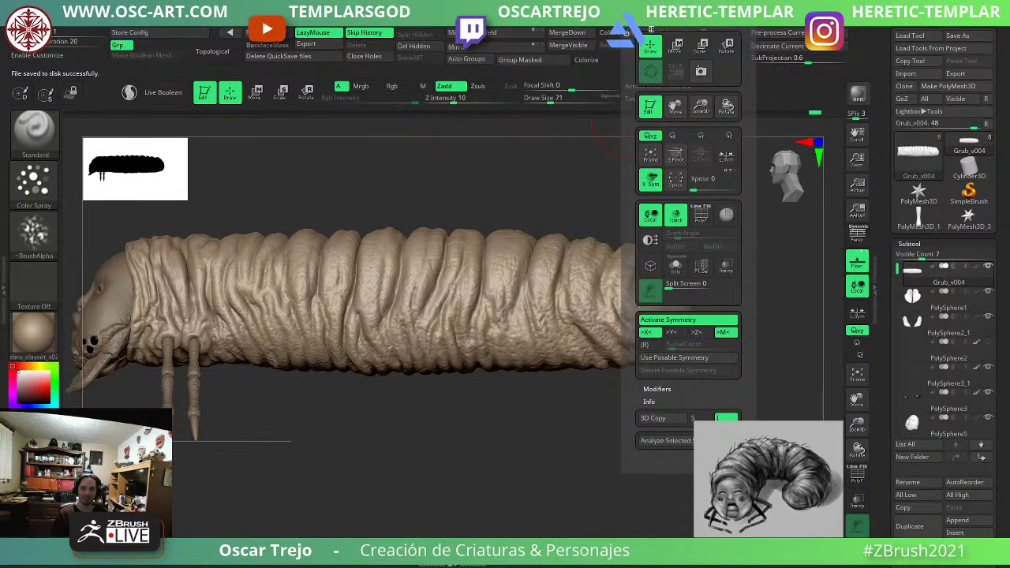
{"action": "left_click", "coordinate": [675, 31]}
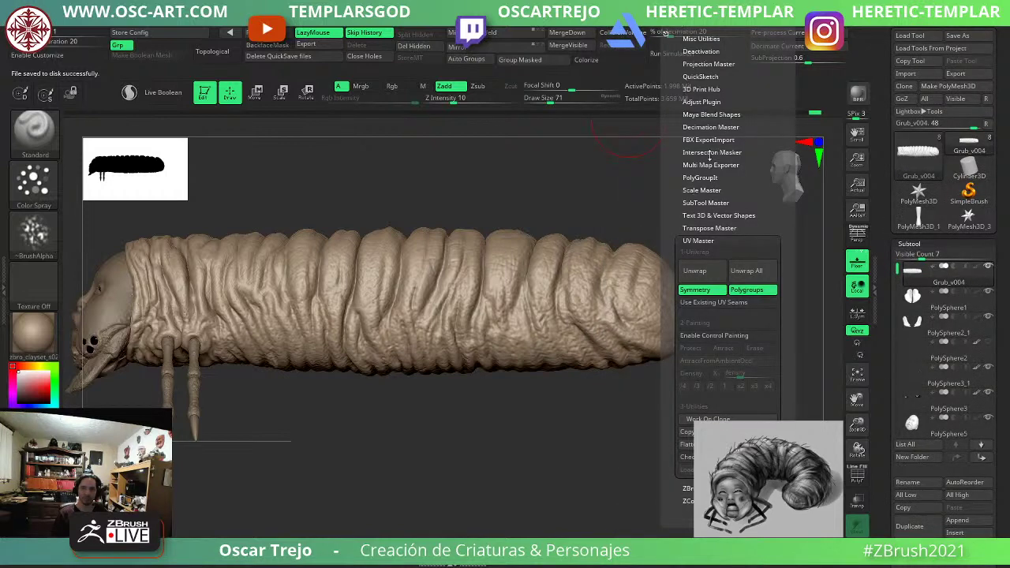
{"action": "left_click", "coordinate": [709, 30]}
{"action": "left_click", "coordinate": [678, 31]}
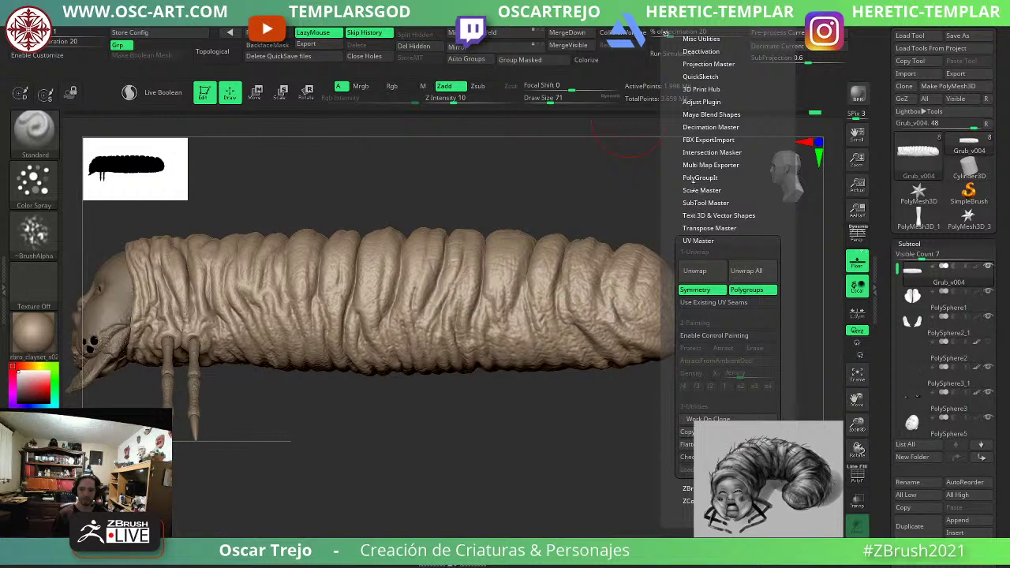
{"action": "left_click", "coordinate": [704, 228]}
{"action": "left_click", "coordinate": [703, 242]}
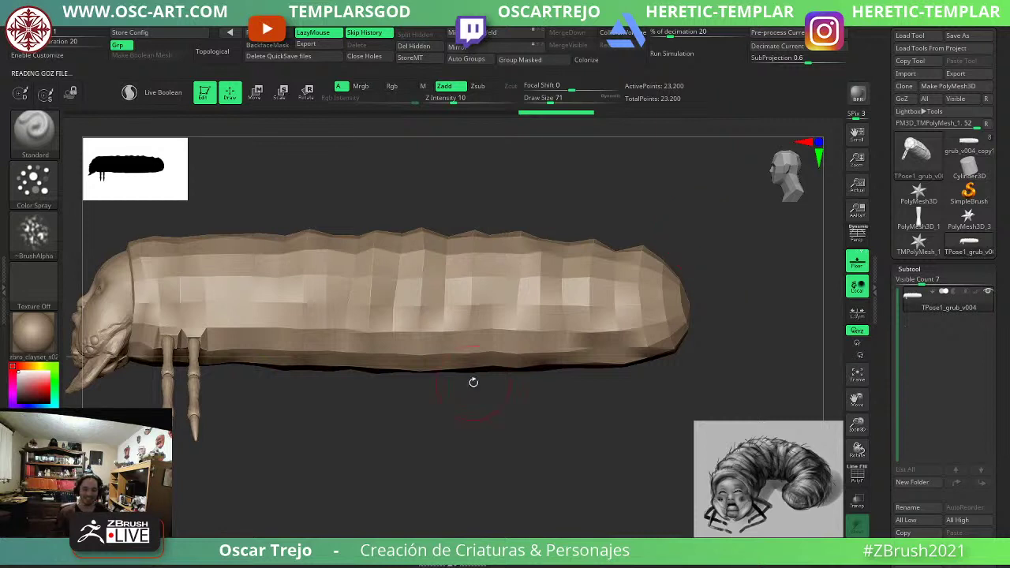
Mask the head, legs and front half of the body and blur the mask's edge.
{"action": "left_click_drag", "start_coordinate": [372, 427], "coordinate": [420, 448]}
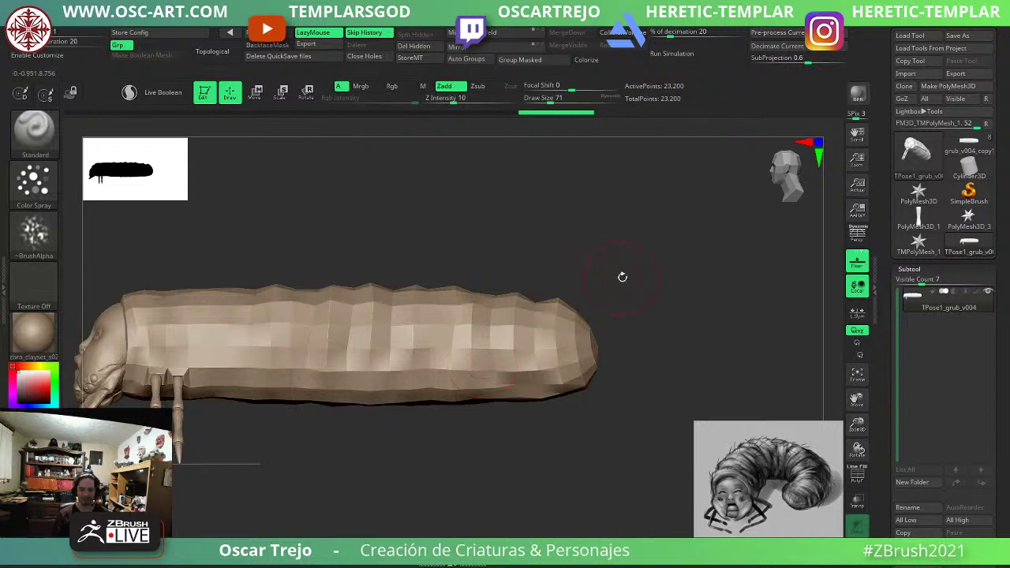
{"action": "left_click_drag", "start_coordinate": [655, 244], "coordinate": [329, 438], "text": "ctrl"}
{"action": "left_click", "coordinate": [381, 471], "text": "ctrl"}
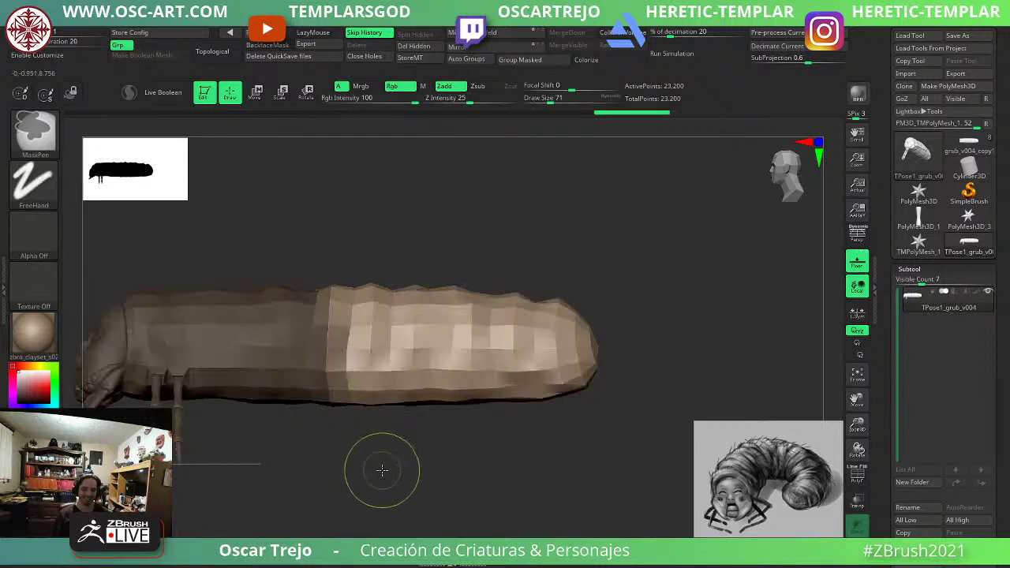
{"action": "left_click", "coordinate": [248, 363], "text": "ctrl"}
{"action": "left_click", "coordinate": [248, 361], "text": "ctrl"}
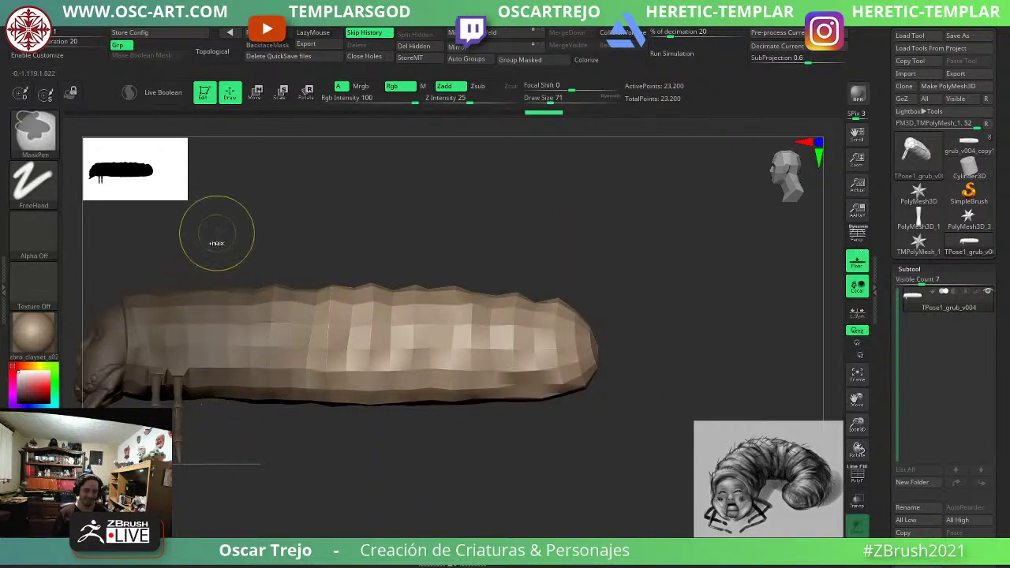
Select the TransposeCloth brush and place its gizmo inside the body just ahead of the mask's edge.
{"action": "left_click_drag", "start_coordinate": [328, 236], "coordinate": [388, 231], "text": "alt"}
{"action": "key", "text": "w"}
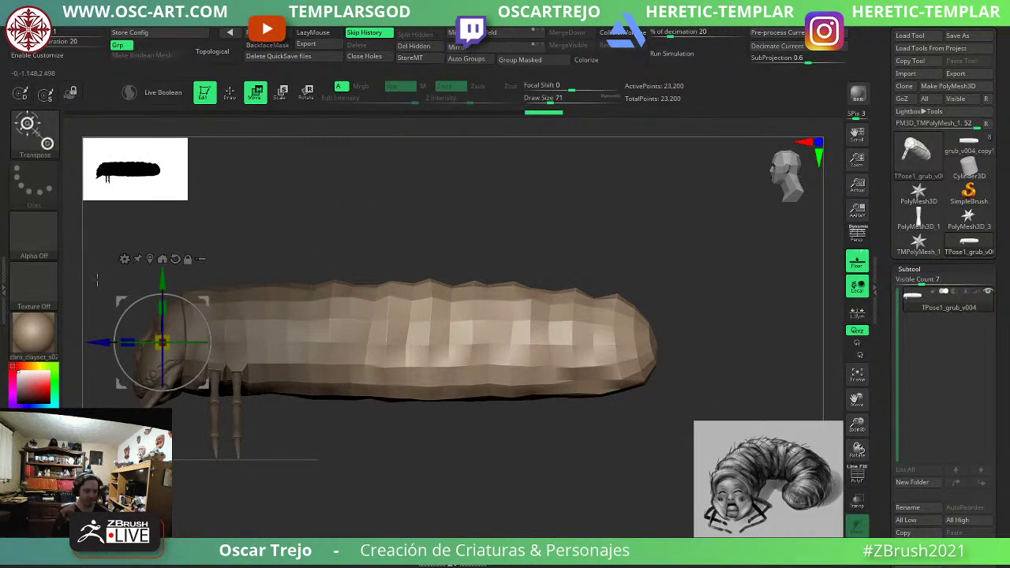
{"action": "key", "text": "b"}
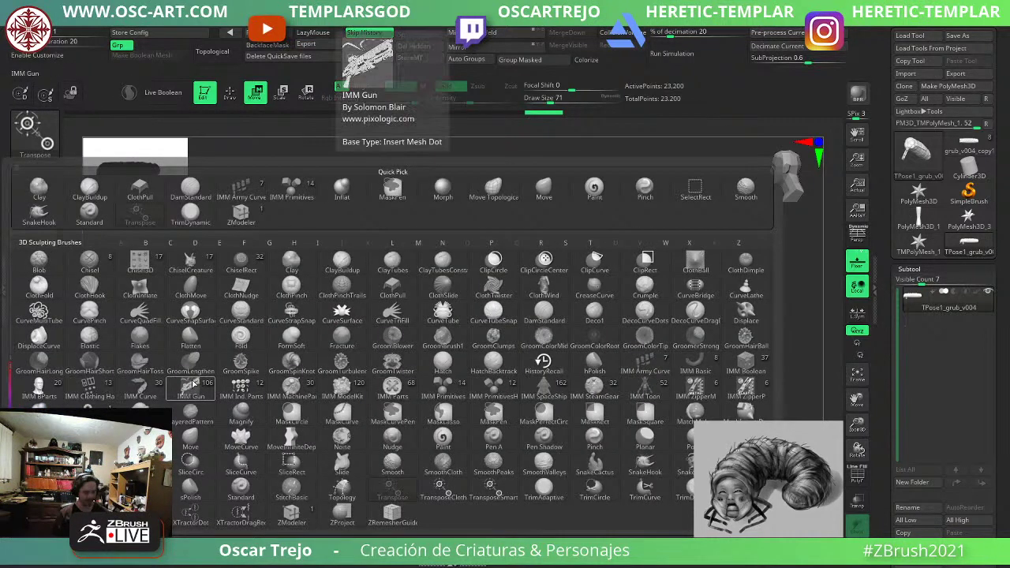
{"action": "key", "text": "t"}
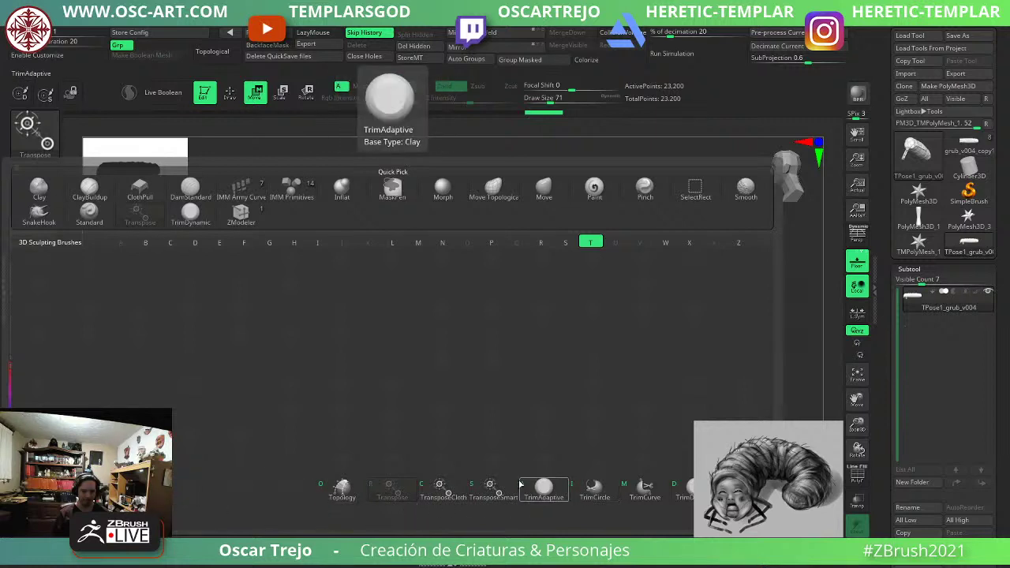
{"action": "left_click", "coordinate": [455, 497]}
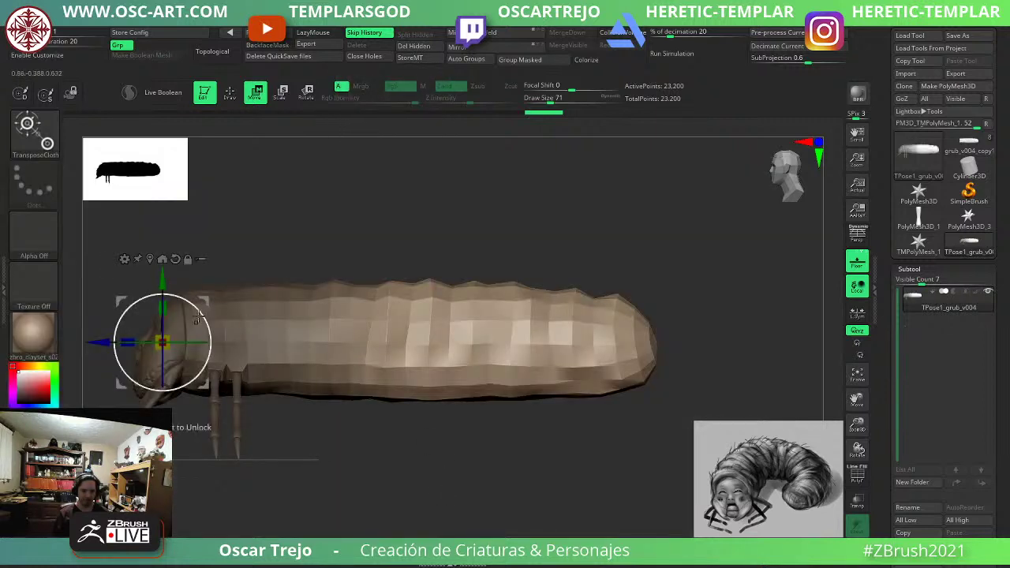
{"action": "left_click_drag", "start_coordinate": [206, 302], "coordinate": [347, 343], "text": "alt"}
{"action": "key", "text": "ctrl+z"}
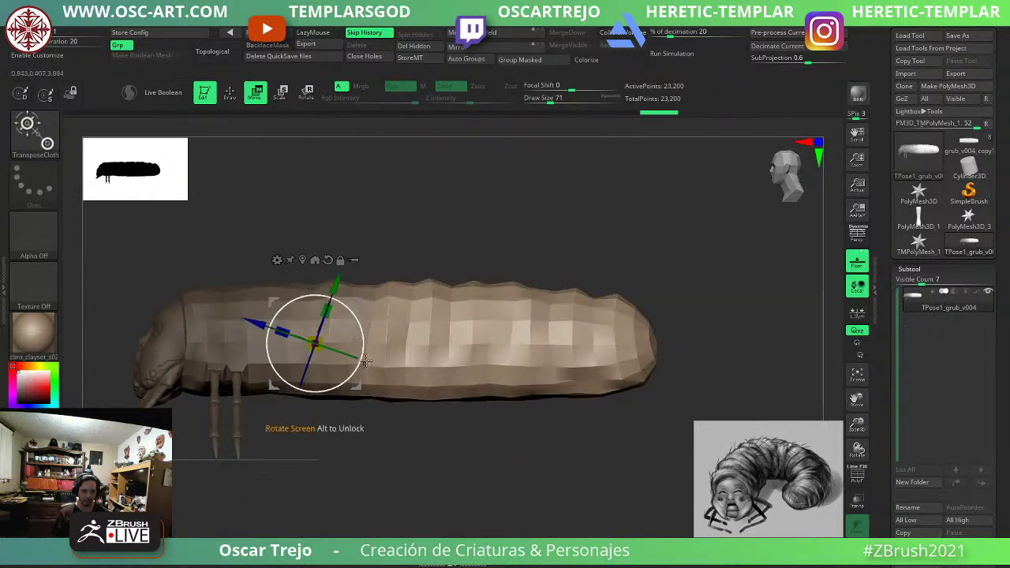
Turn off Floor Collision and raise Self Collision to 4 in the dynamics settings.
{"action": "left_click_drag", "start_coordinate": [391, 466], "coordinate": [394, 465]}
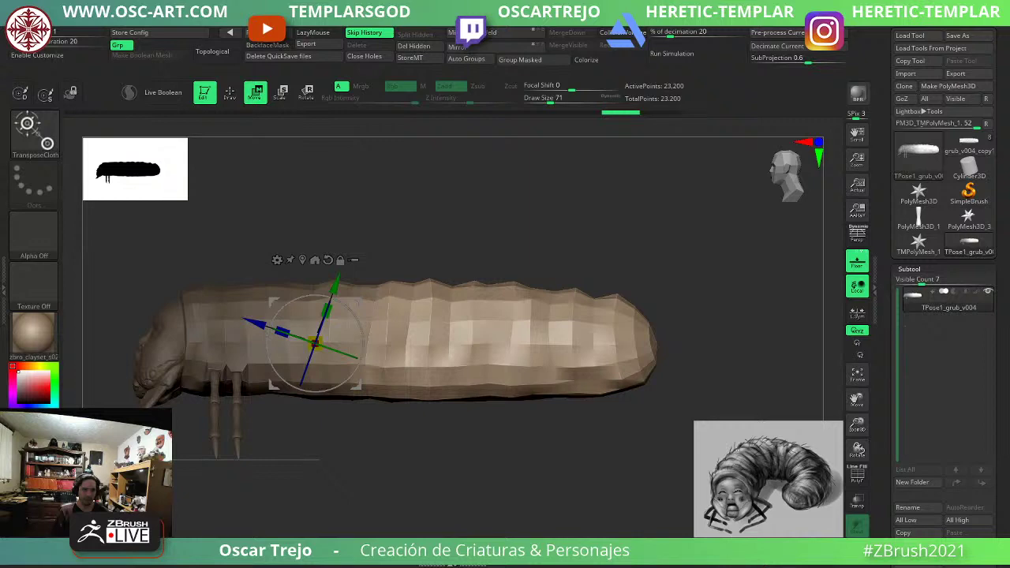
{"action": "mouse_move", "coordinate": [172, 29]}
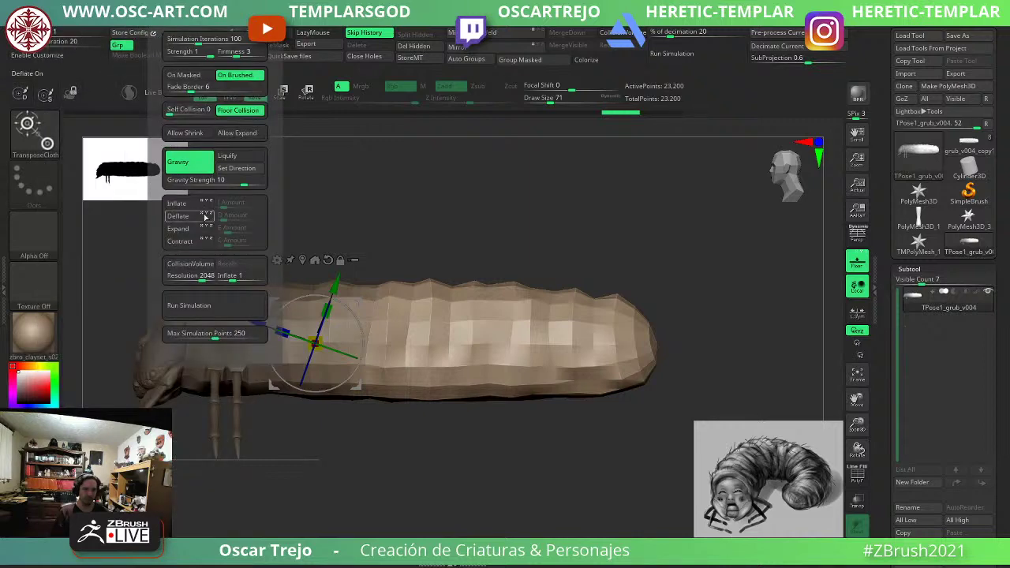
{"action": "left_click", "coordinate": [241, 112]}
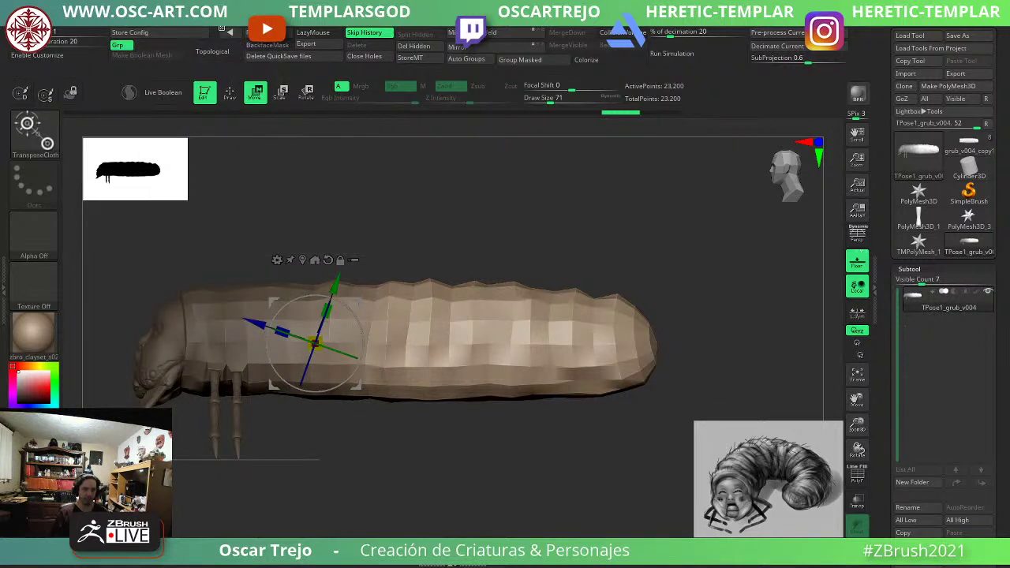
{"action": "mouse_move", "coordinate": [180, 28]}
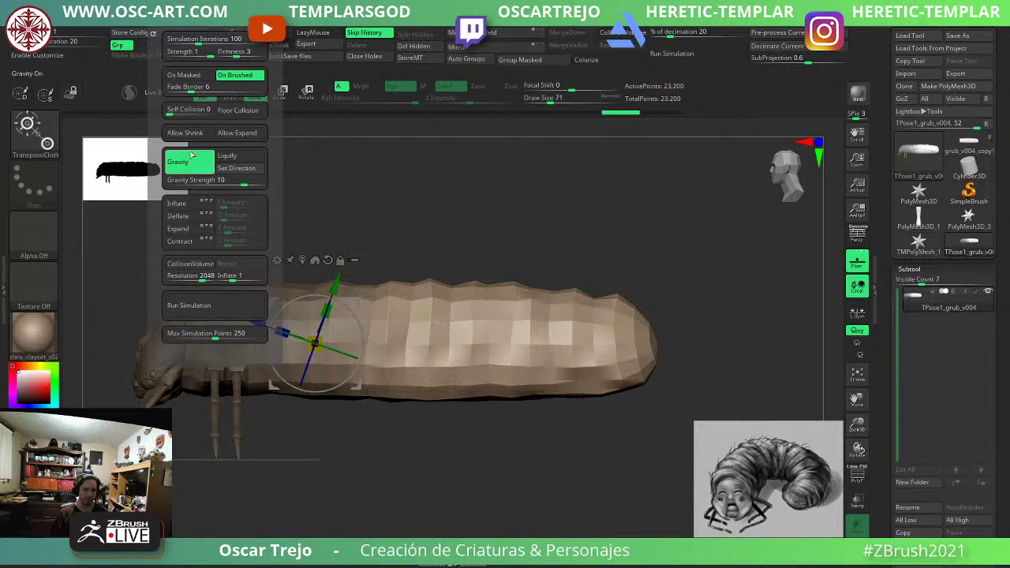
{"action": "left_click_drag", "start_coordinate": [174, 112], "coordinate": [212, 114]}
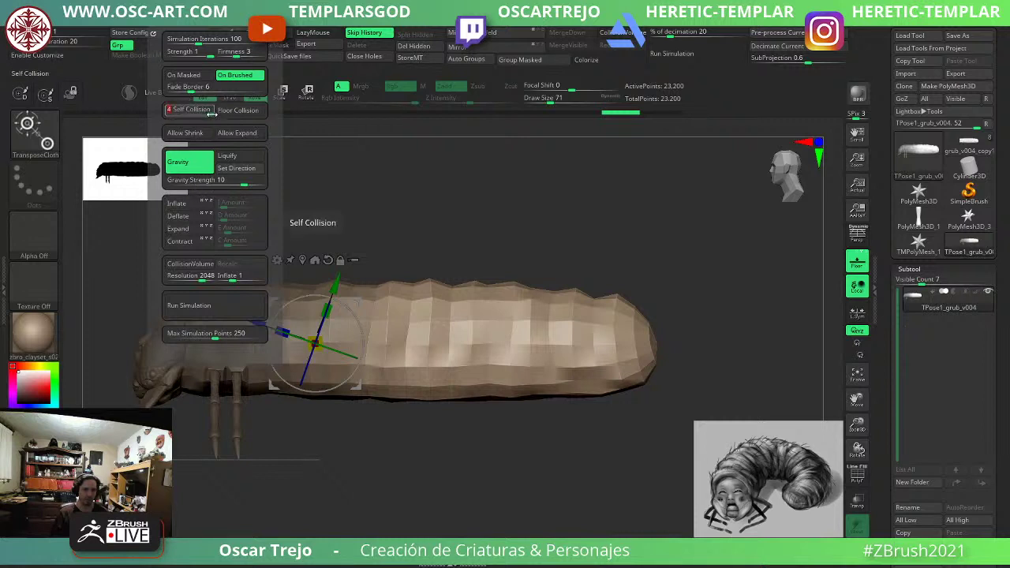
Undo the trial bend, extend the mask over the head and front segments, and rotate the rear body downward.
{"action": "left_click_drag", "start_coordinate": [351, 311], "coordinate": [359, 325]}
{"action": "key", "text": "ctrl+z"}
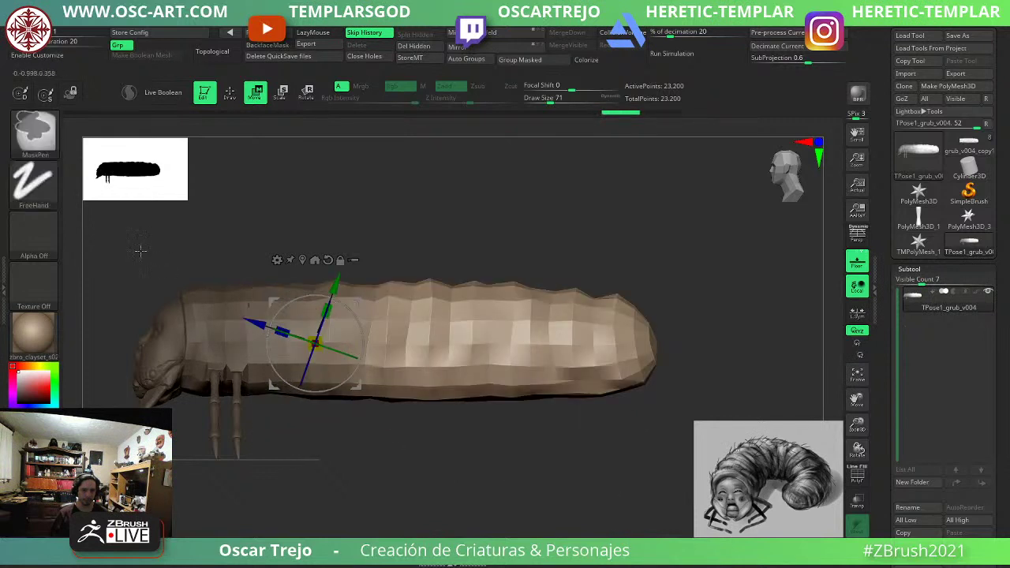
{"action": "left_click_drag", "start_coordinate": [140, 251], "coordinate": [288, 396], "text": "ctrl"}
{"action": "left_click_drag", "start_coordinate": [357, 317], "coordinate": [355, 331]}
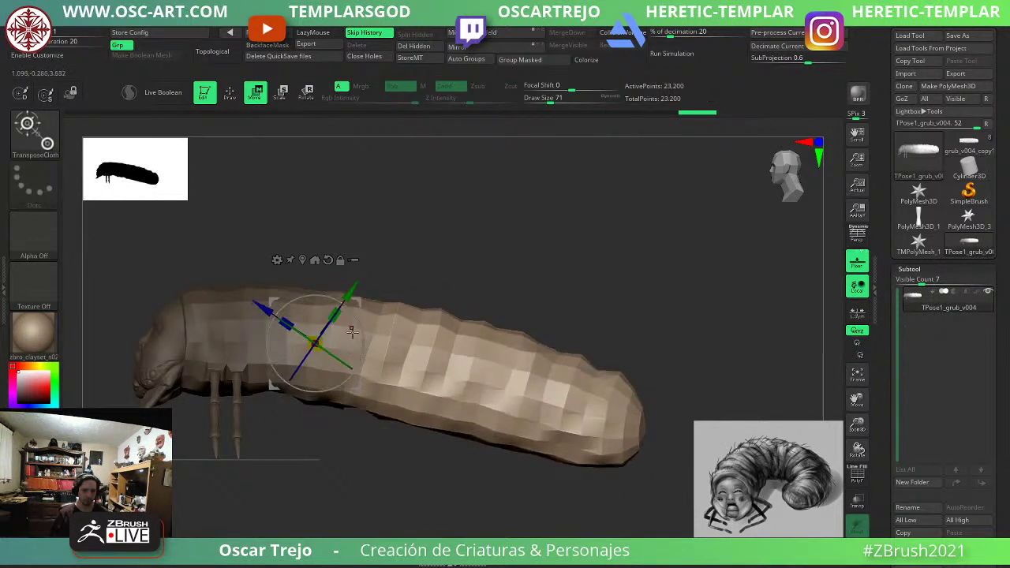
Extend the softened mask past the first bend and rotate the rear body further downward around a shifted gizmo.
{"action": "left_click_drag", "start_coordinate": [223, 234], "coordinate": [416, 431], "text": "ctrl"}
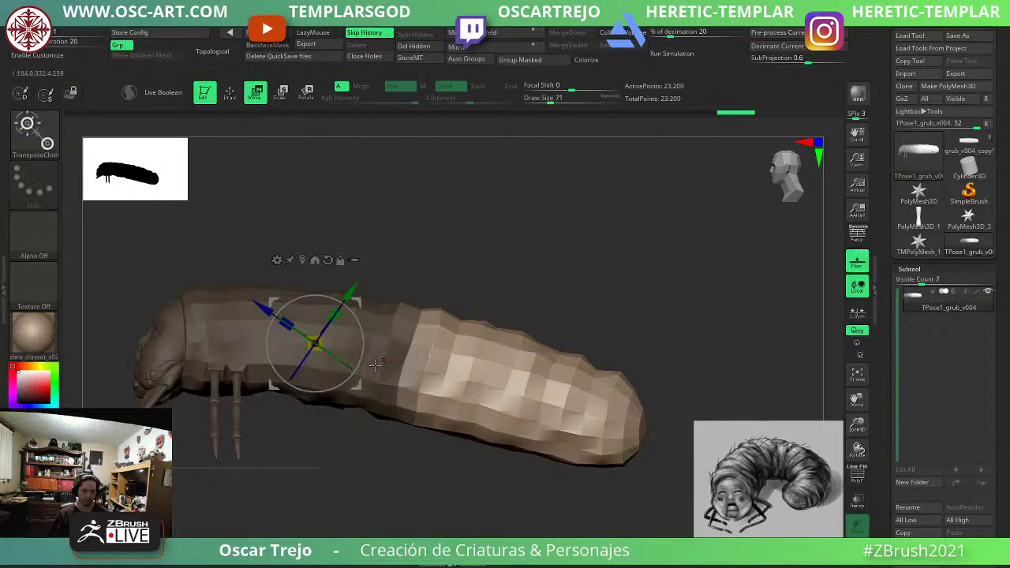
{"action": "left_click", "coordinate": [398, 317], "text": "ctrl"}
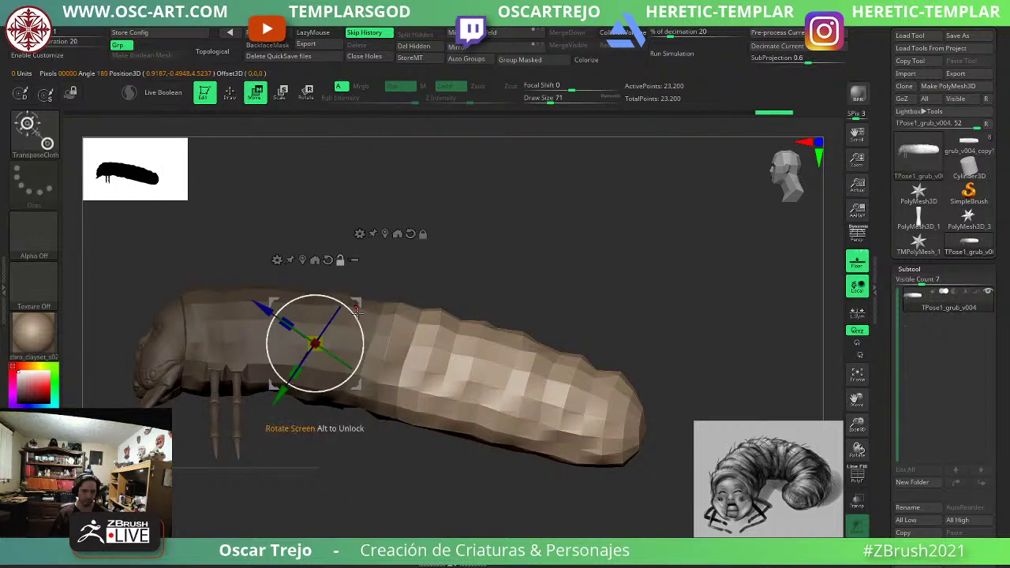
{"action": "left_click_drag", "start_coordinate": [358, 304], "coordinate": [403, 331], "text": "alt"}
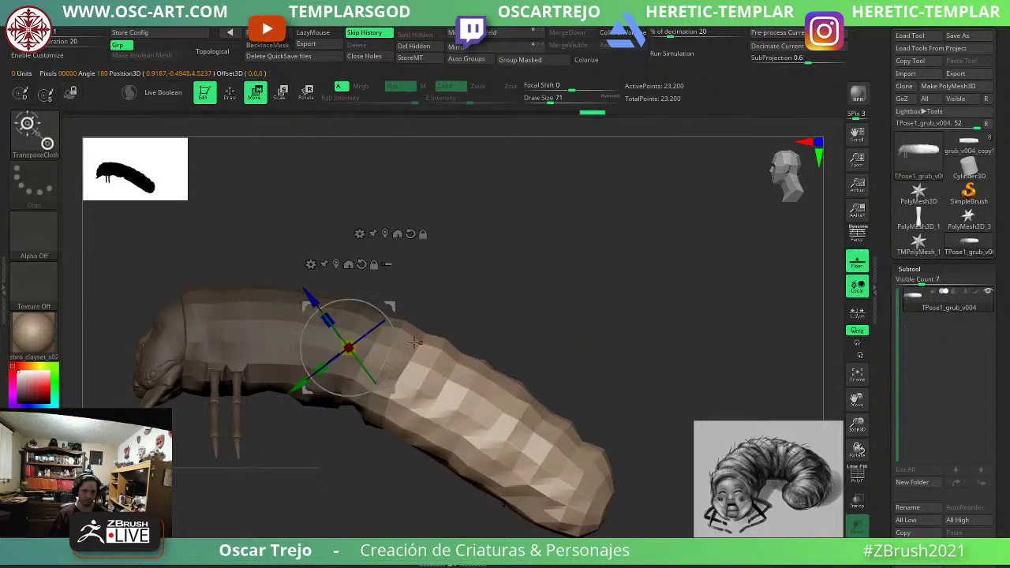
Extend the softened mask over the front segments, shift the gizmo back to its edge, and try rotating the rear body further downward.
{"action": "right_click_drag", "start_coordinate": [415, 342], "coordinate": [398, 299], "text": "alt"}
{"action": "left_click_drag", "start_coordinate": [425, 229], "coordinate": [289, 382], "text": "ctrl"}
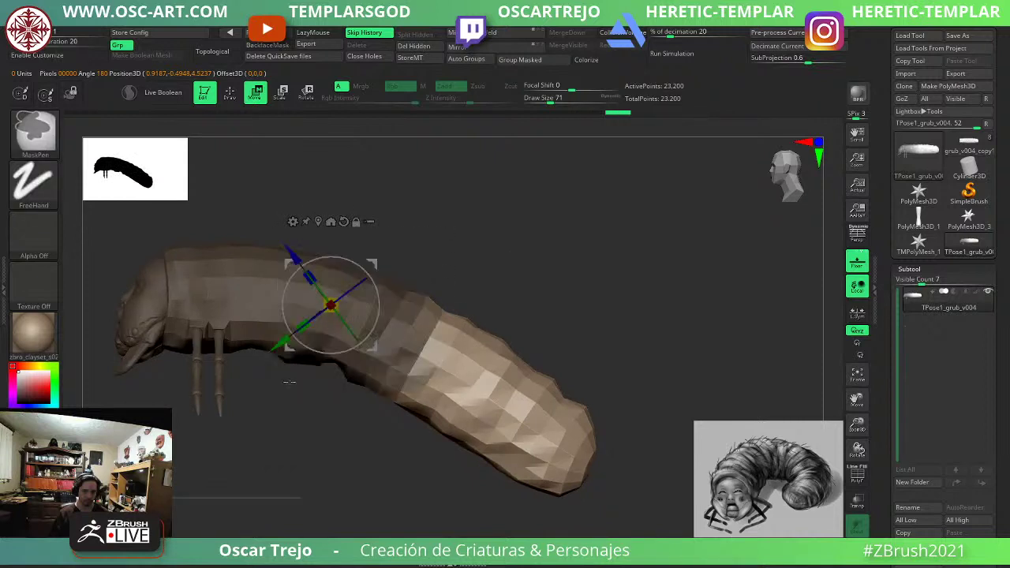
{"action": "left_click", "coordinate": [483, 307], "text": "ctrl"}
{"action": "key", "text": "ctrl+i"}
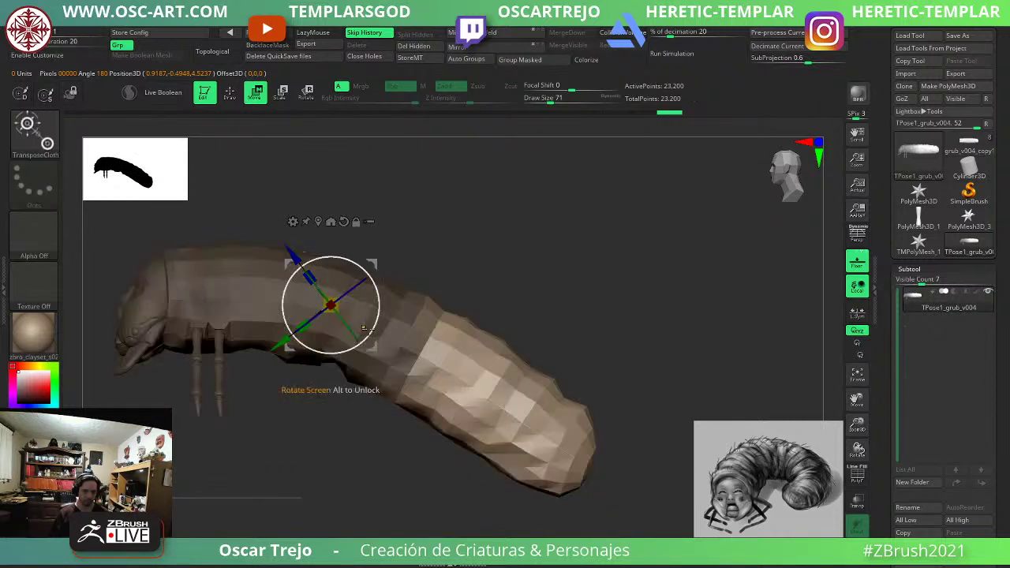
{"action": "left_click", "coordinate": [404, 324], "text": "alt"}
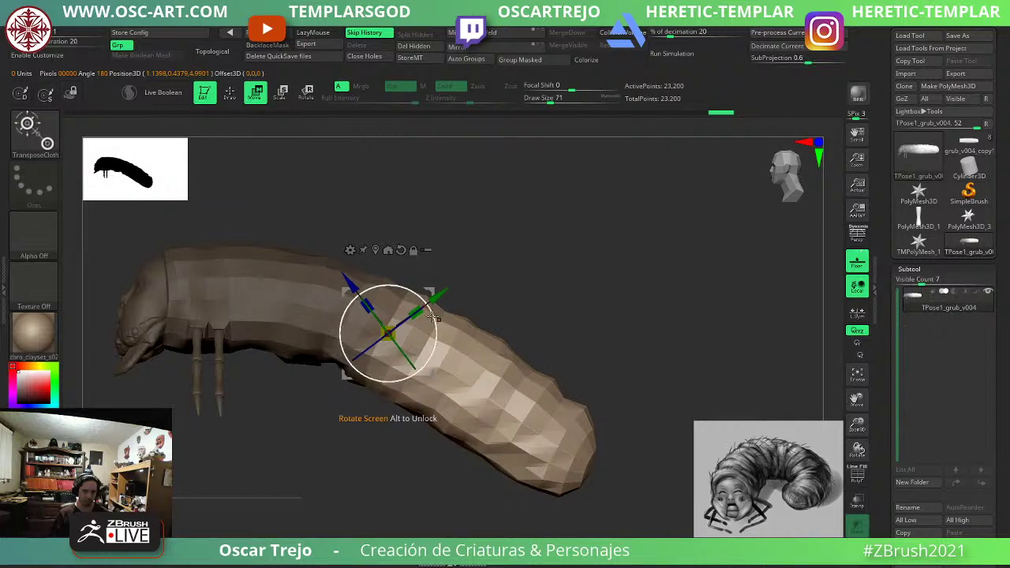
{"action": "left_click_drag", "start_coordinate": [432, 317], "coordinate": [433, 333]}
Clear the mask and try a new softened mask along the body from the opposite side.
{"action": "left_click_drag", "start_coordinate": [536, 321], "coordinate": [593, 258], "text": "ctrl"}
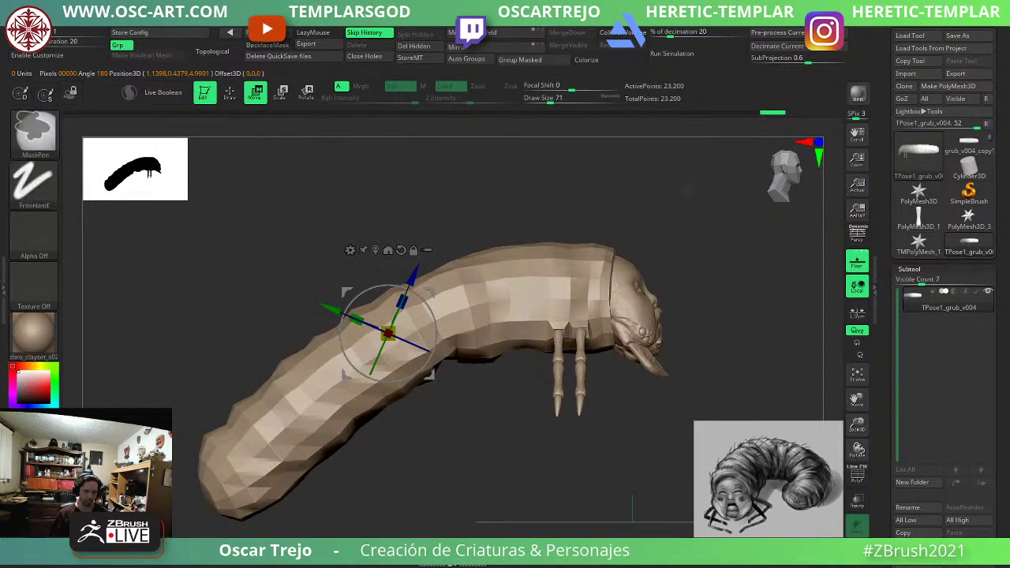
{"action": "left_click_drag", "start_coordinate": [689, 184], "coordinate": [399, 434], "text": "ctrl"}
{"action": "left_click", "coordinate": [462, 437], "text": "ctrl"}
{"action": "mouse_move", "coordinate": [521, 461]}
{"action": "left_mouse_down"}
{"action": "mouse_move", "coordinate": [512, 479]}
{"action": "mouse_move", "coordinate": [424, 498]}
{"action": "mouse_move", "coordinate": [347, 482]}
{"action": "mouse_move", "coordinate": [377, 515]}
{"action": "mouse_move", "coordinate": [332, 485]}
{"action": "mouse_move", "coordinate": [379, 454]}
{"action": "left_mouse_up"}
{"action": "left_click_drag", "start_coordinate": [620, 219], "coordinate": [715, 274]}
{"action": "mouse_move", "coordinate": [634, 323]}
{"action": "left_mouse_down", "text": "ctrl"}
{"action": "mouse_move", "coordinate": [409, 452]}
{"action": "mouse_move", "coordinate": [384, 431]}
{"action": "left_mouse_up", "text": "ctrl"}
{"action": "left_click_drag", "start_coordinate": [544, 301], "coordinate": [544, 338], "text": "ctrl"}
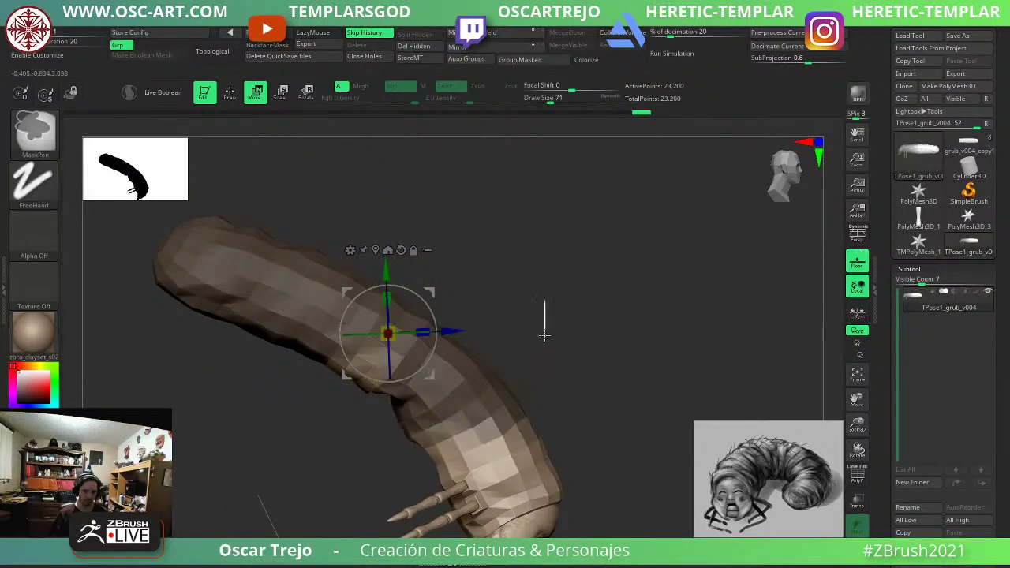
Mask the head and front half of the body and try bending the unmasked rear body inward with the gizmo.
{"action": "left_click_drag", "start_coordinate": [121, 290], "coordinate": [346, 430], "text": "ctrl"}
{"action": "left_click", "coordinate": [527, 322], "text": "ctrl"}
{"action": "left_click_drag", "start_coordinate": [527, 321], "coordinate": [520, 333], "text": "ctrl"}
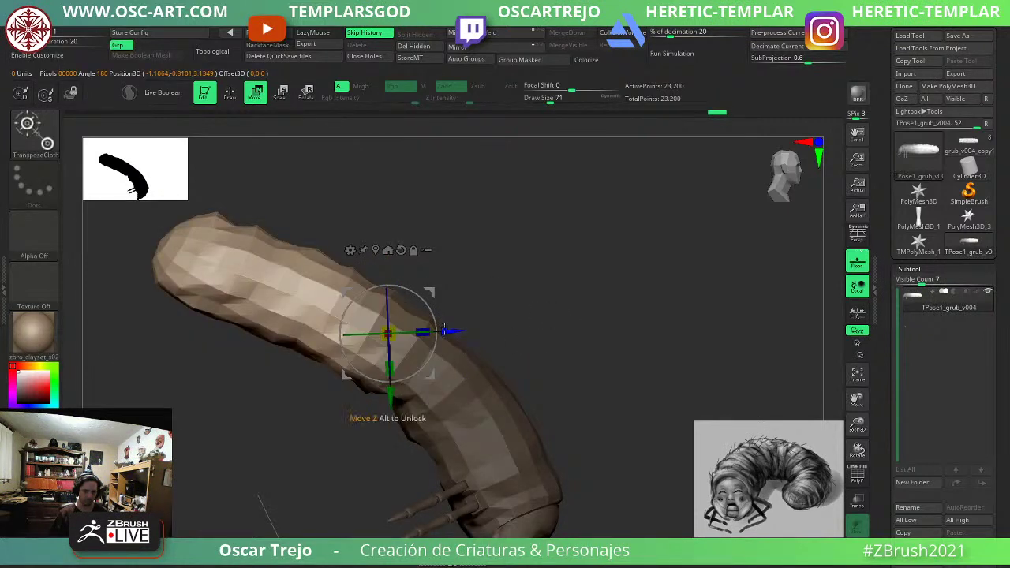
{"action": "left_click_drag", "start_coordinate": [437, 330], "coordinate": [509, 273]}
{"action": "key", "text": "ctrl+z"}
{"action": "key", "text": "shift+d"}
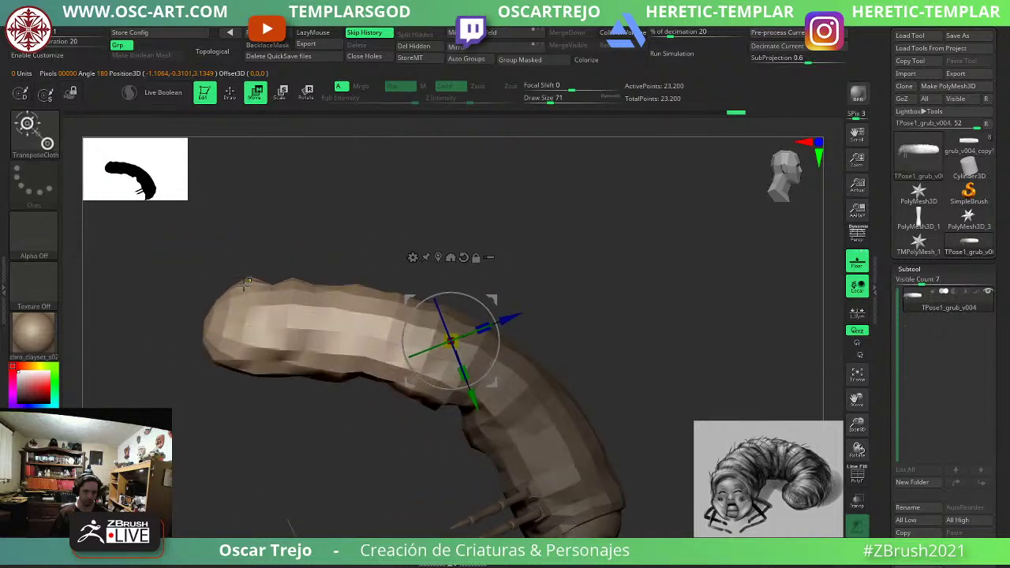
Mask everything except the tail segments, centre the gizmo there, and try curling the tail inward.
{"action": "left_click_drag", "start_coordinate": [168, 272], "coordinate": [329, 413], "text": "ctrl"}
{"action": "left_click", "coordinate": [333, 423], "text": "ctrl"}
{"action": "left_click", "coordinate": [365, 341], "text": "alt"}
{"action": "left_click", "coordinate": [355, 385], "text": "ctrl"}
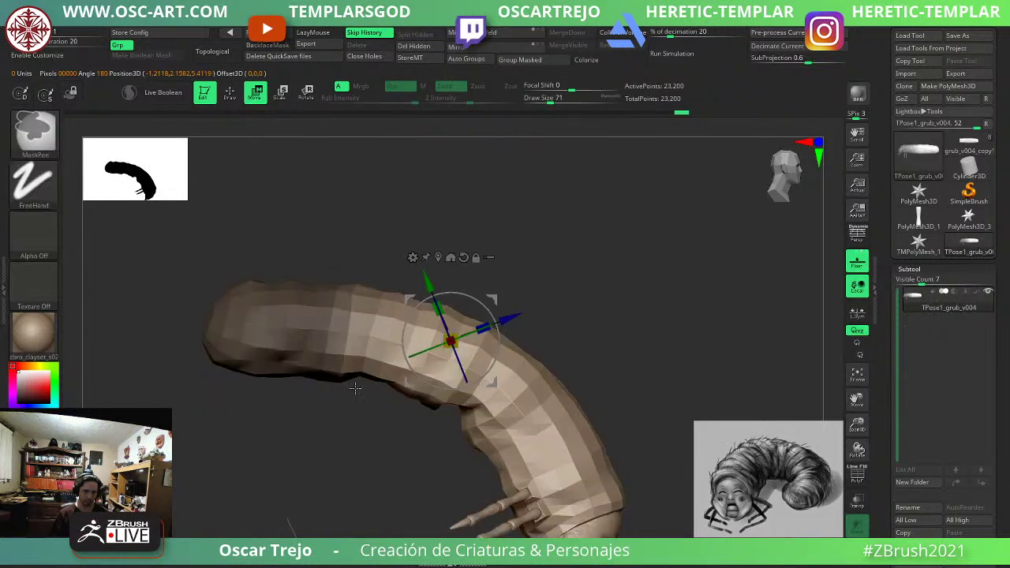
{"action": "left_click", "coordinate": [493, 287], "text": "ctrl"}
{"action": "left_click_drag", "start_coordinate": [493, 296], "coordinate": [426, 287], "text": "alt"}
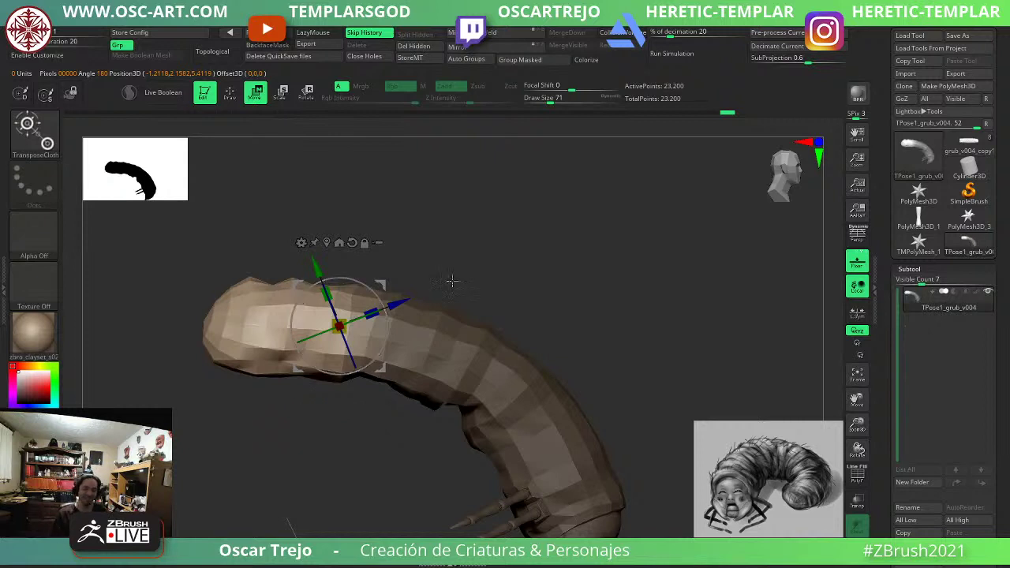
{"action": "mouse_move", "coordinate": [470, 253]}
{"action": "left_mouse_down"}
{"action": "mouse_move", "coordinate": [361, 285]}
{"action": "mouse_move", "coordinate": [379, 287]}
{"action": "mouse_move", "coordinate": [344, 281]}
{"action": "mouse_move", "coordinate": [413, 309]}
{"action": "mouse_move", "coordinate": [390, 321]}
{"action": "mouse_move", "coordinate": [392, 345]}
{"action": "mouse_move", "coordinate": [406, 314]}
{"action": "left_mouse_up"}
Try reshaping the side of the rear body with the Move brush at draw size 262, and undo the stroke.
{"action": "key", "text": "q"}
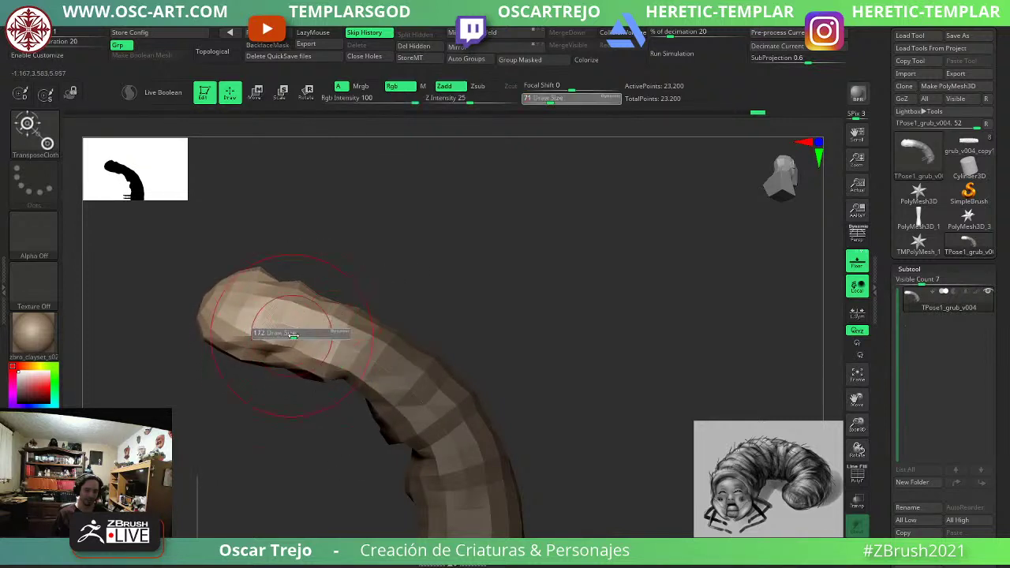
{"action": "left_click_drag", "start_coordinate": [293, 336], "coordinate": [315, 335]}
{"action": "mouse_move", "coordinate": [434, 302]}
{"action": "left_mouse_down"}
{"action": "mouse_move", "coordinate": [449, 305]}
{"action": "mouse_move", "coordinate": [519, 399]}
{"action": "mouse_move", "coordinate": [526, 345]}
{"action": "mouse_move", "coordinate": [465, 347]}
{"action": "mouse_move", "coordinate": [494, 379]}
{"action": "mouse_move", "coordinate": [512, 431]}
{"action": "mouse_move", "coordinate": [536, 327]}
{"action": "mouse_move", "coordinate": [521, 347]}
{"action": "mouse_move", "coordinate": [524, 419]}
{"action": "mouse_move", "coordinate": [537, 365]}
{"action": "left_mouse_up"}
{"action": "key", "text": "w"}
{"action": "key", "text": "q"}
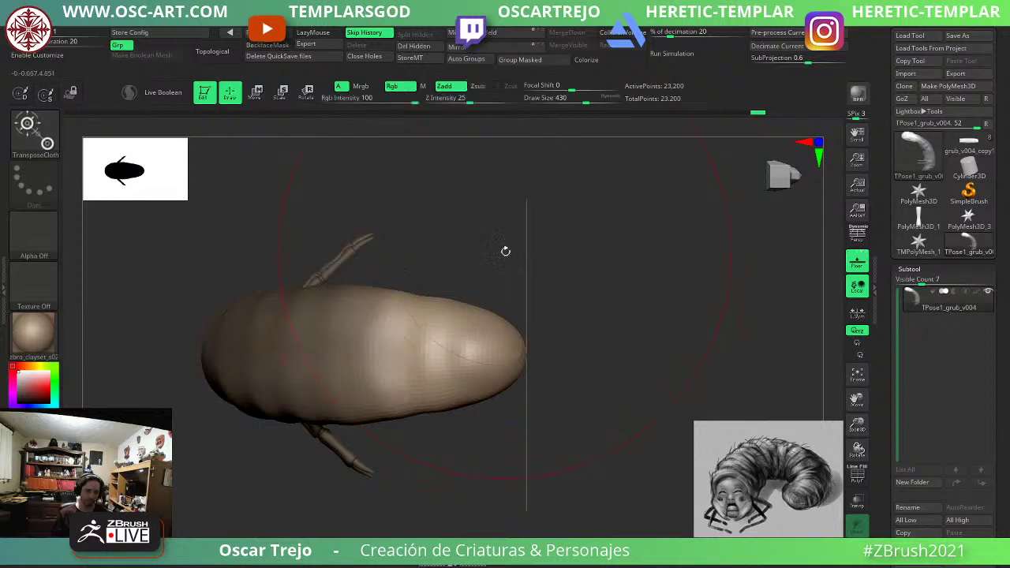
{"action": "mouse_move", "coordinate": [505, 251]}
{"action": "left_mouse_down"}
{"action": "mouse_move", "coordinate": [496, 367]}
{"action": "mouse_move", "coordinate": [532, 368]}
{"action": "mouse_move", "coordinate": [443, 332]}
{"action": "left_mouse_up"}
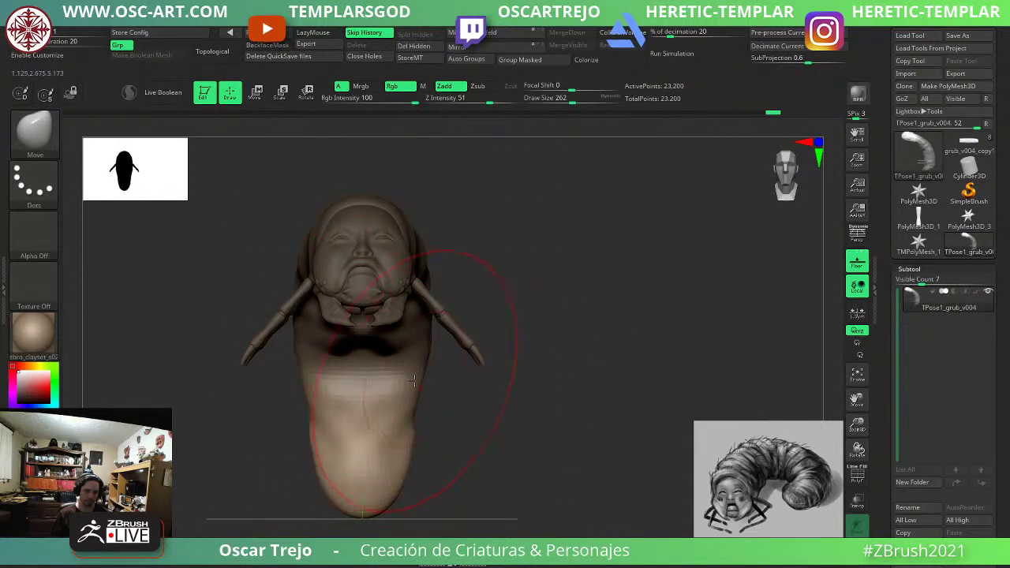
{"action": "mouse_move", "coordinate": [476, 396]}
{"action": "left_mouse_down"}
{"action": "mouse_move", "coordinate": [604, 359]}
{"action": "mouse_move", "coordinate": [581, 413]}
{"action": "mouse_move", "coordinate": [545, 302]}
{"action": "mouse_move", "coordinate": [433, 394]}
{"action": "mouse_move", "coordinate": [426, 342]}
{"action": "mouse_move", "coordinate": [476, 335]}
{"action": "mouse_move", "coordinate": [492, 372]}
{"action": "left_mouse_up"}
{"action": "key", "text": "ctrl+z"}
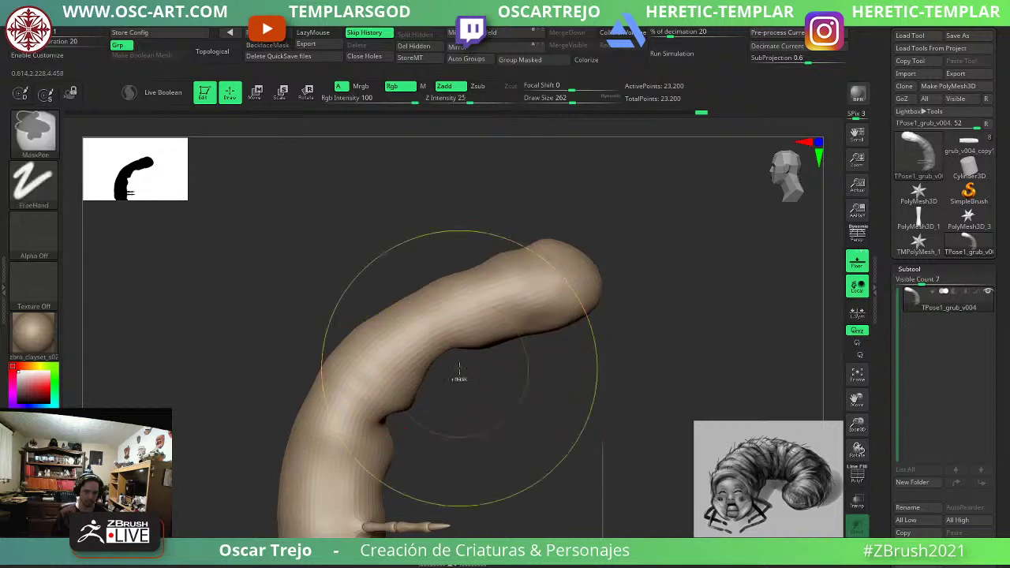
Mask the front body up to the tail section and try bending the tail further around a repositioned gizmo.
{"action": "left_click_drag", "start_coordinate": [639, 208], "coordinate": [414, 417], "text": "ctrl"}
{"action": "left_click", "coordinate": [447, 429], "text": "ctrl"}
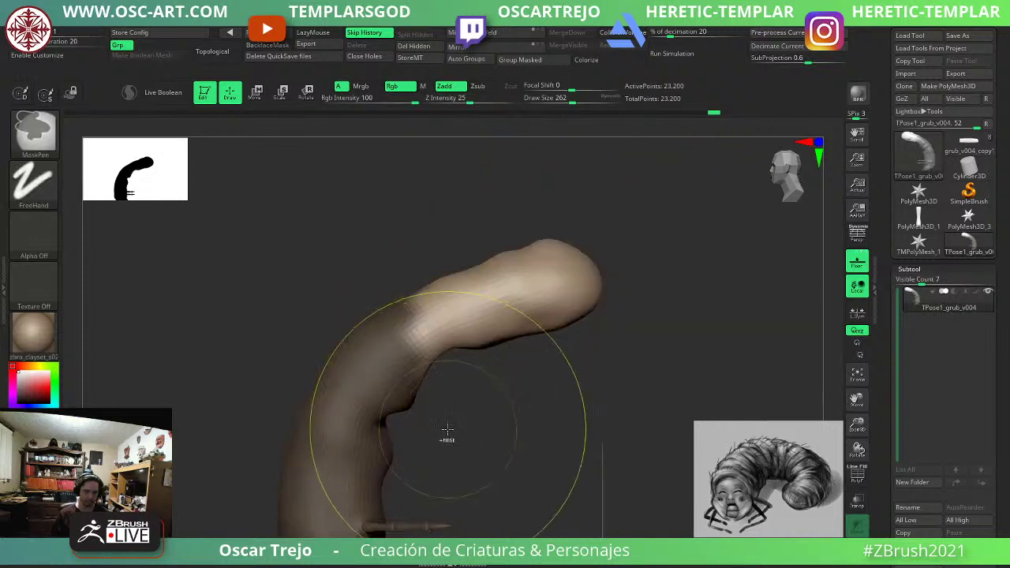
{"action": "key", "text": "w"}
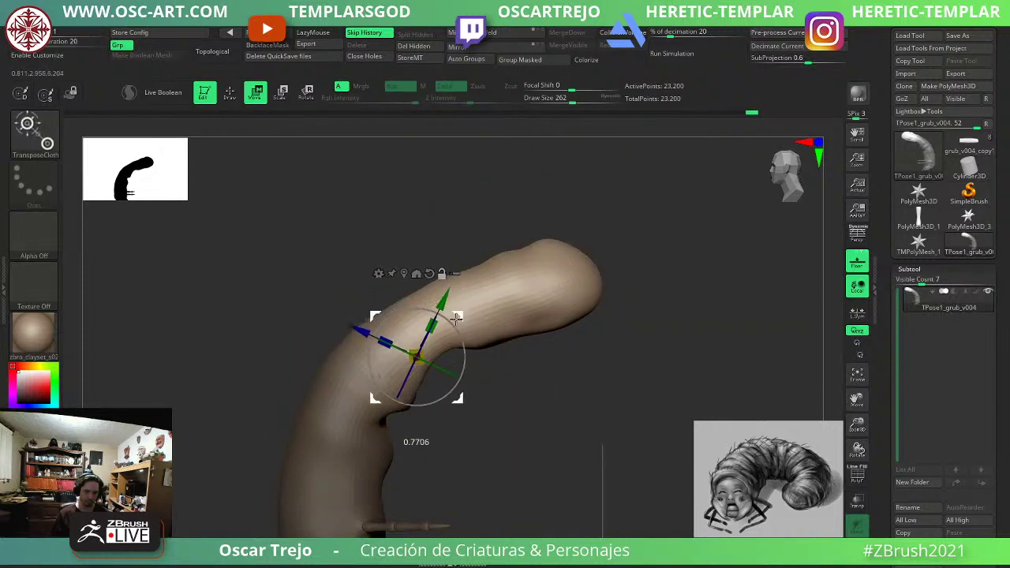
{"action": "left_click_drag", "start_coordinate": [420, 387], "coordinate": [407, 452]}
{"action": "key", "text": "q"}
{"action": "left_click_drag", "start_coordinate": [447, 368], "coordinate": [441, 380]}
{"action": "mouse_move", "coordinate": [442, 381]}
{"action": "right_mouse_down"}
{"action": "mouse_move", "coordinate": [532, 342]}
{"action": "mouse_move", "coordinate": [584, 300]}
{"action": "mouse_move", "coordinate": [455, 381]}
{"action": "mouse_move", "coordinate": [351, 397]}
{"action": "mouse_move", "coordinate": [502, 370]}
{"action": "right_mouse_up"}
Undo the series of bends and masks made on the rear body.
{"action": "key", "text": "ctrl+z"}
{"action": "key", "text": "ctrl+z"}
{"action": "key", "text": "ctrl+z"}
{"action": "key", "text": "ctrl+z"}
{"action": "key", "text": "ctrl+z"}
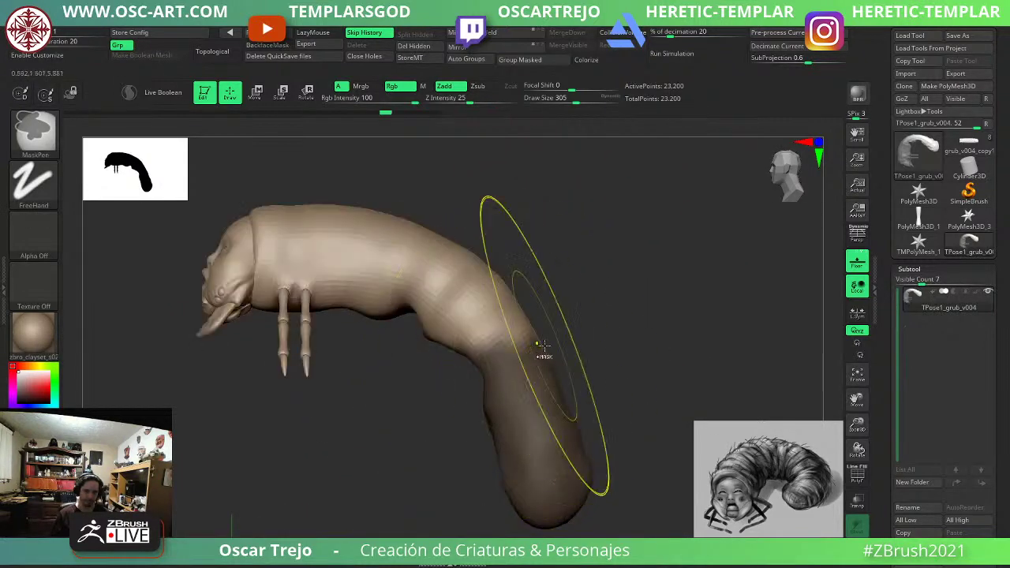
{"action": "key", "text": "ctrl+z"}
{"action": "key", "text": "ctrl+z"}
{"action": "key", "text": "ctrl+z"}
{"action": "key", "text": "ctrl+z"}
{"action": "key", "text": "ctrl+z"}
{"action": "key", "text": "ctrl+z"}
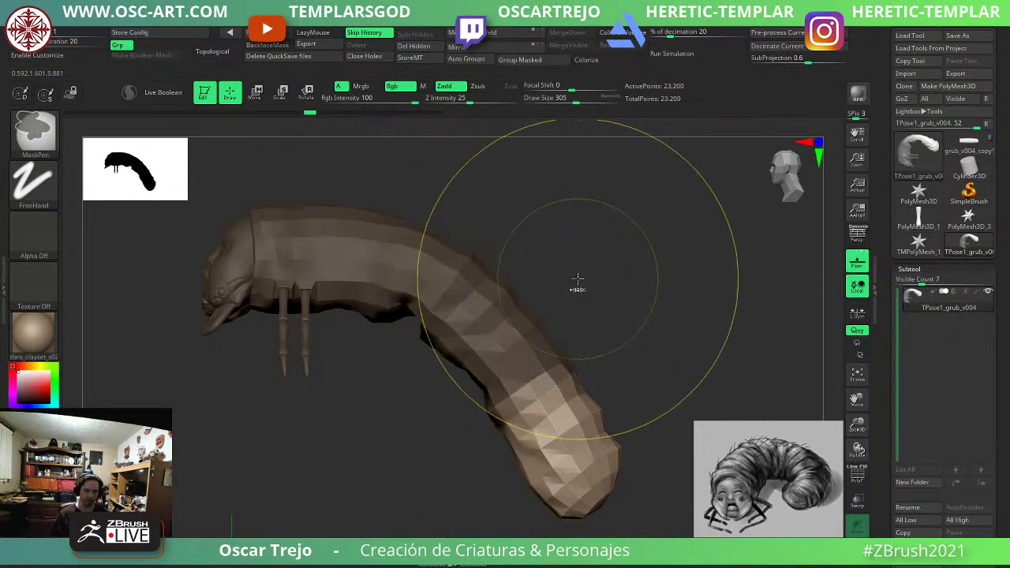
{"action": "key", "text": "ctrl+z"}
{"action": "key", "text": "ctrl+z"}
{"action": "key", "text": "ctrl+z"}
{"action": "key", "text": "ctrl+z"}
{"action": "key", "text": "ctrl+z"}
{"action": "key", "text": "ctrl+z"}
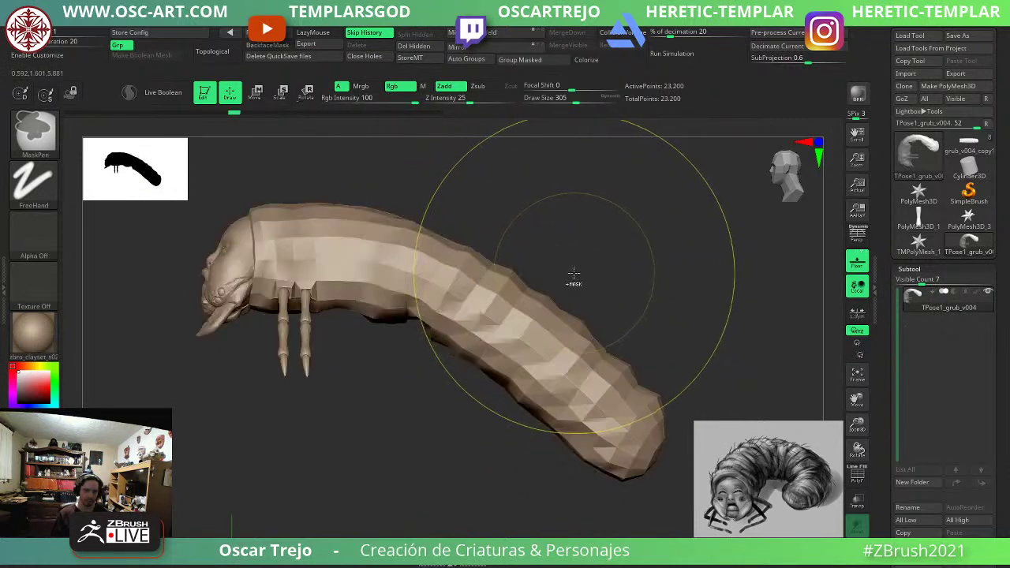
{"action": "key", "text": "ctrl+z"}
{"action": "key", "text": "ctrl+z"}
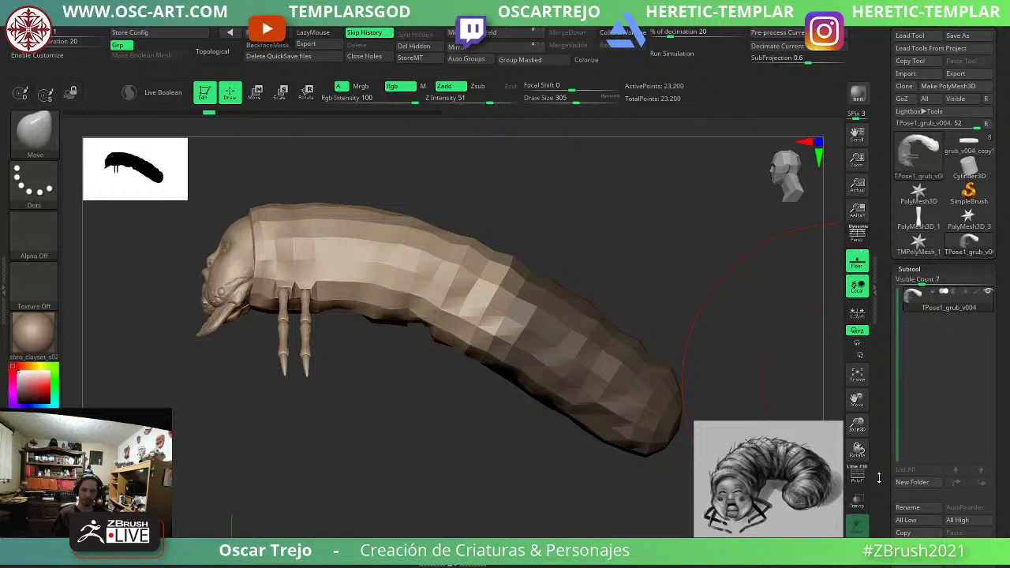
Switch the active tool back to the detailed grub_v004_copy1 model.
{"action": "left_click_drag", "start_coordinate": [879, 477], "coordinate": [874, 408]}
{"action": "left_click", "coordinate": [907, 416]}
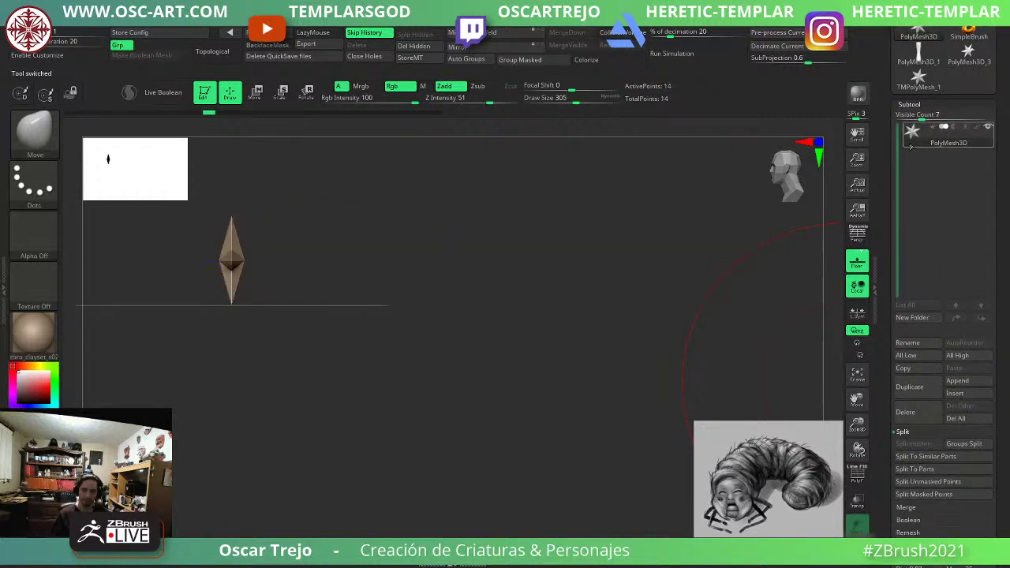
{"action": "left_click", "coordinate": [903, 63]}
{"action": "left_click_drag", "start_coordinate": [877, 106], "coordinate": [882, 182]}
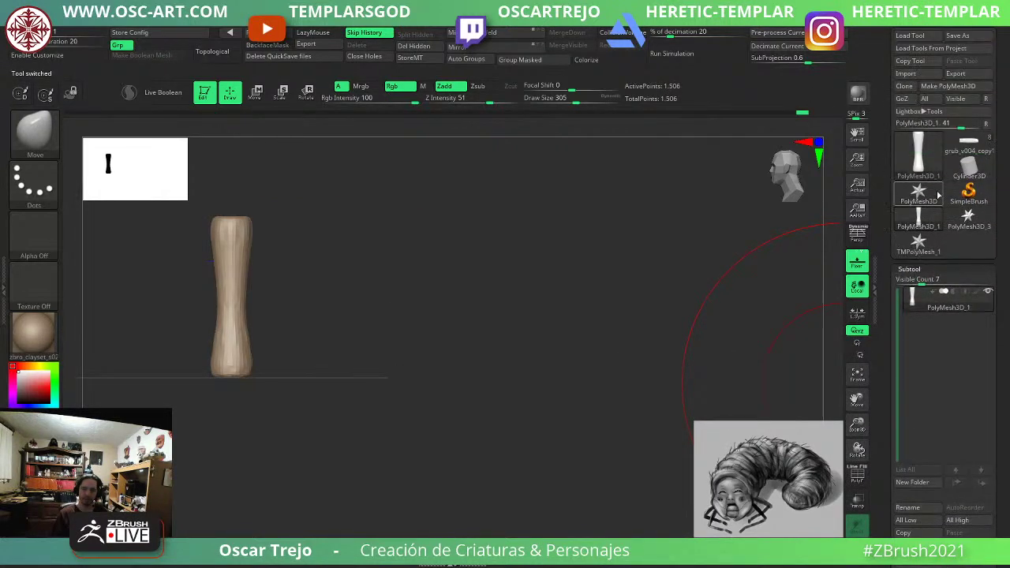
{"action": "left_click", "coordinate": [976, 147]}
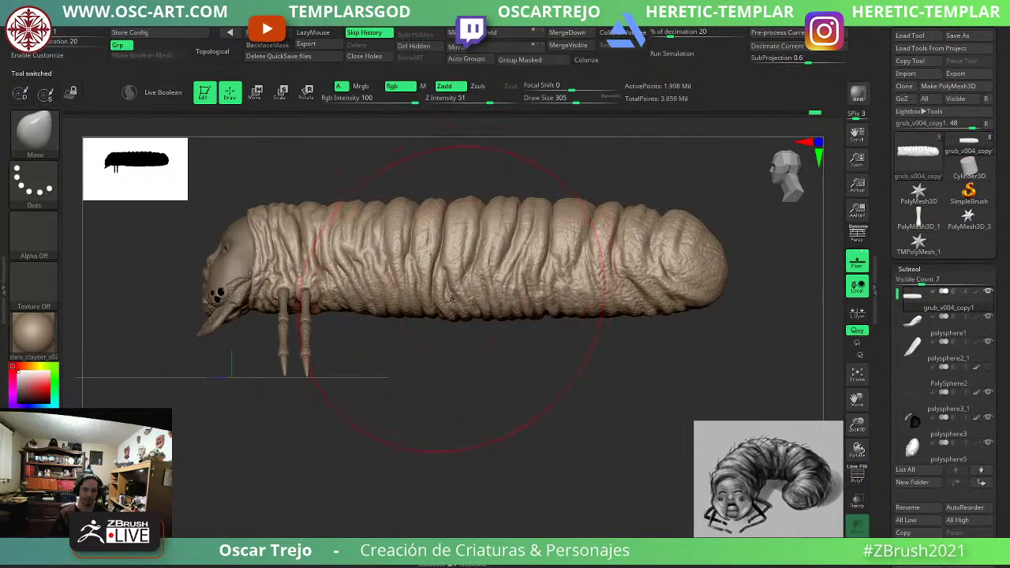
Set the grub body to subdivision level 2 and display its polygroup wireframe.
{"action": "key", "text": "shift+d"}
{"action": "key", "text": "shift+d"}
{"action": "key", "text": "shift+d"}
{"action": "key", "text": "shift+d"}
{"action": "key", "text": "shift+d"}
{"action": "key", "text": "shift+d"}
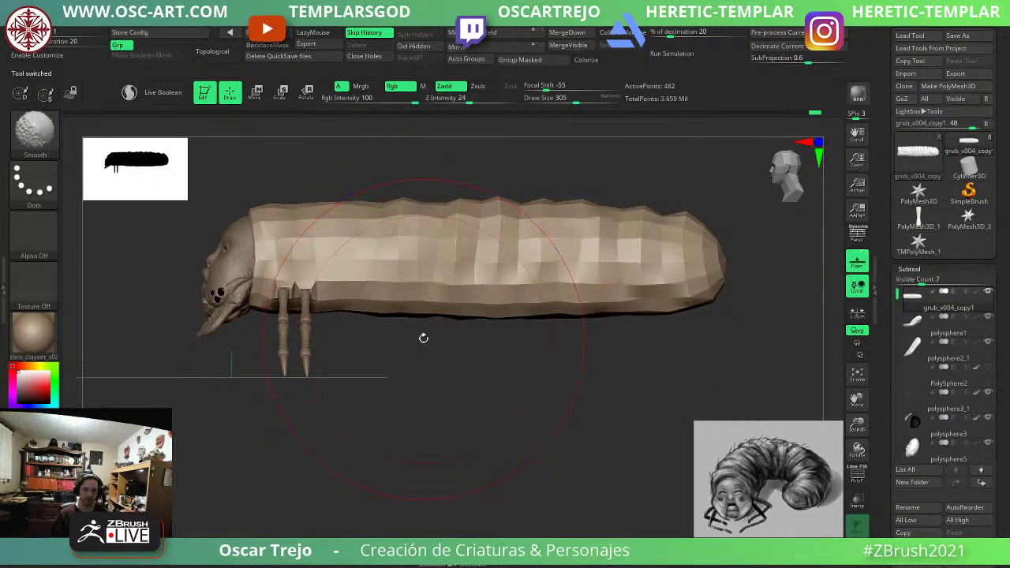
{"action": "key", "text": "d"}
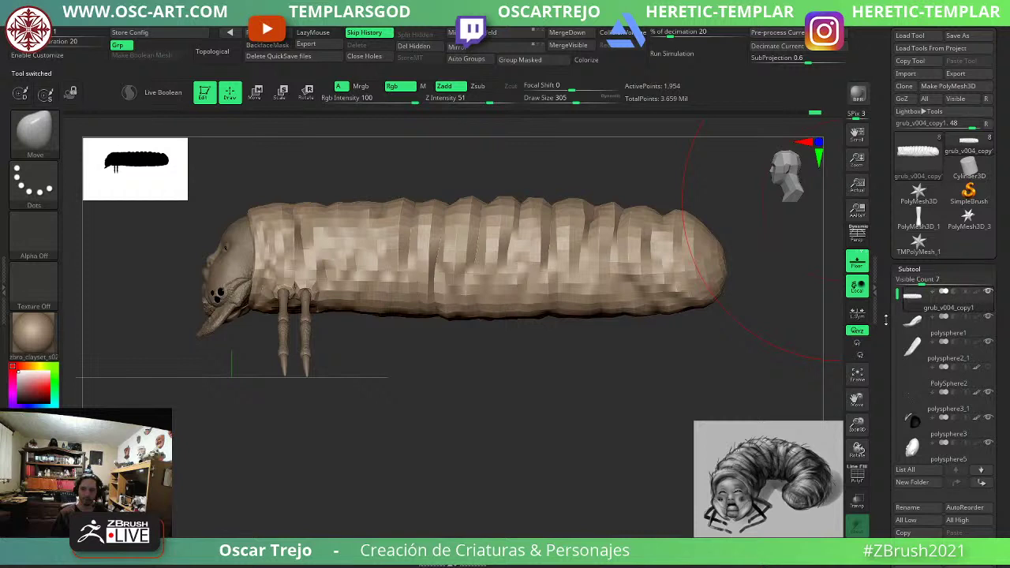
{"action": "left_click_drag", "start_coordinate": [885, 319], "coordinate": [885, 214]}
{"action": "key", "text": "shift+f"}
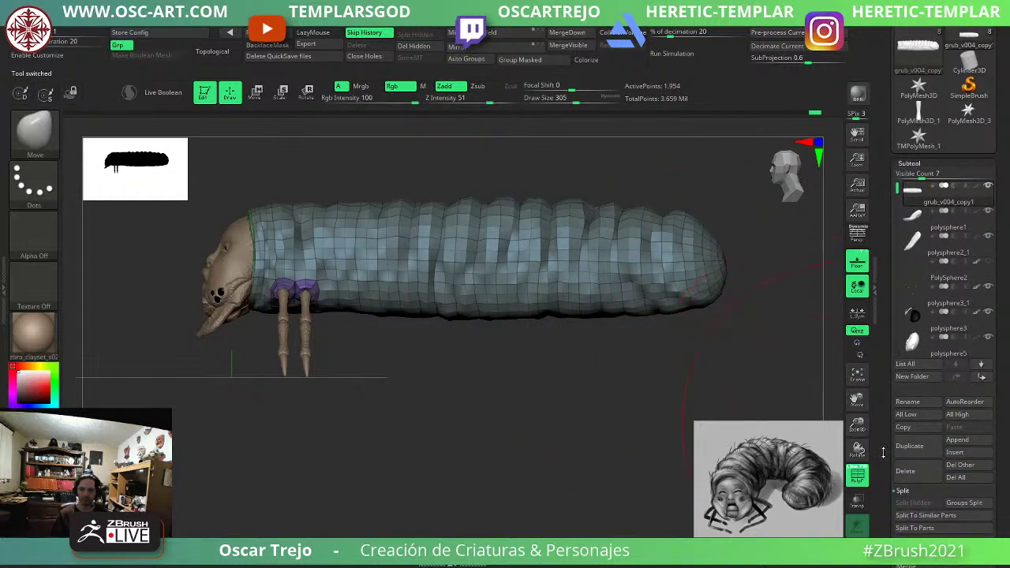
Delete the body's subdivision levels below level 2 and step through the remaining levels down to the lowest.
{"action": "scroll", "coordinate": [883, 453], "scroll_direction": "down", "scroll_amount": 12}
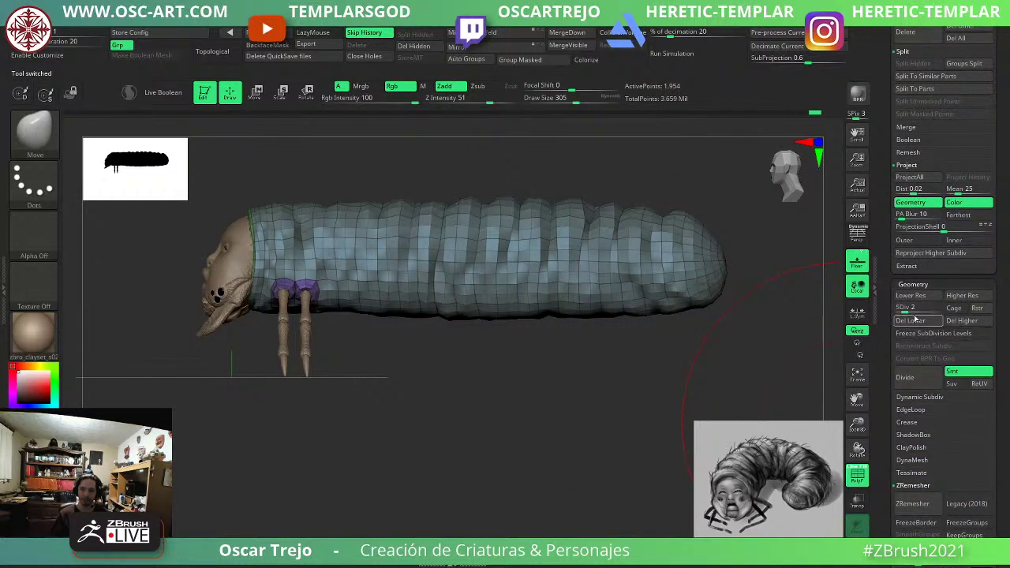
{"action": "key", "text": "d"}
{"action": "key", "text": "d"}
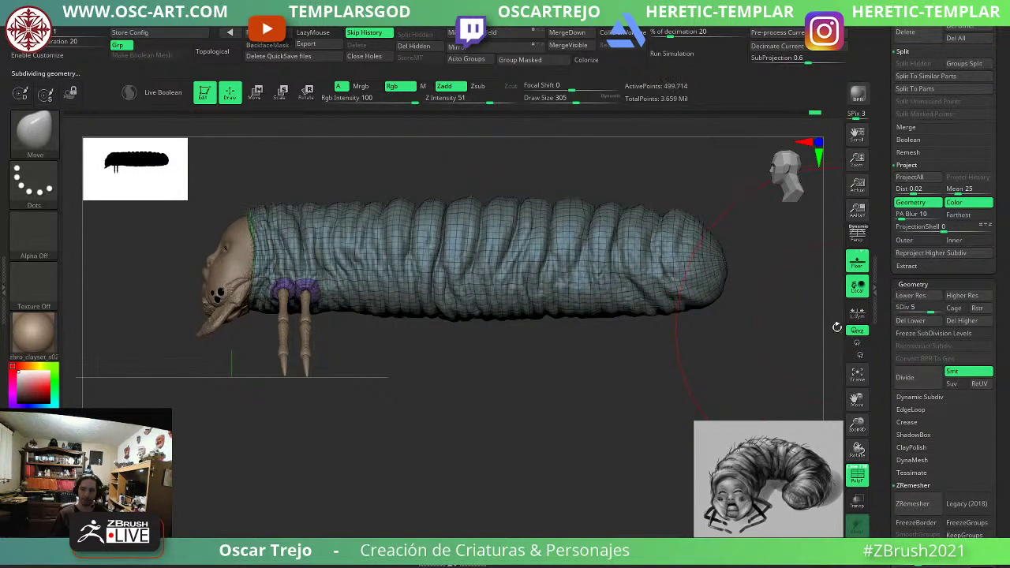
{"action": "key", "text": "shift+d"}
{"action": "key", "text": "shift+d"}
{"action": "key", "text": "shift+d"}
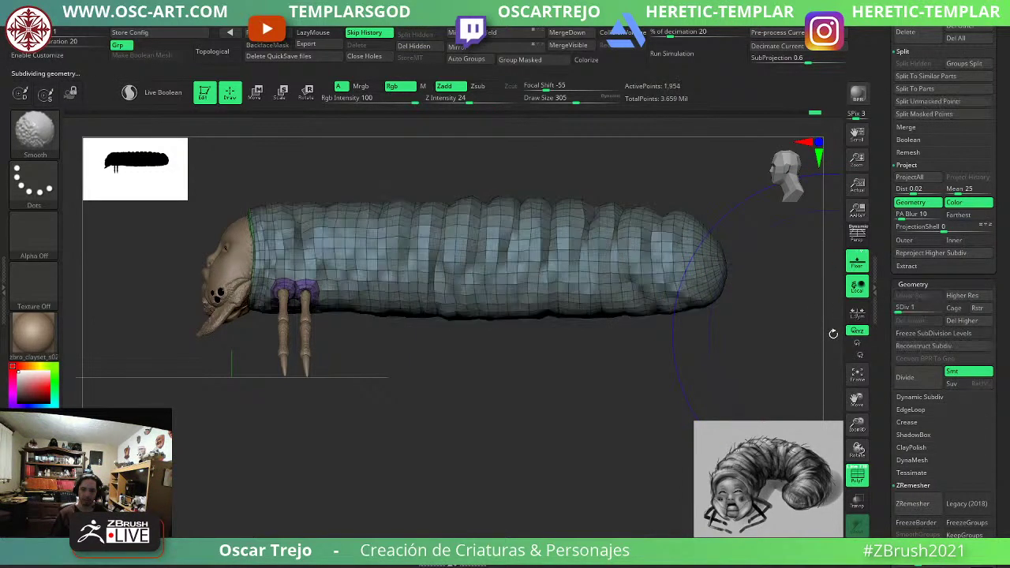
Leave the body at its lowest subdivision level and create a new Transpose Master posing mesh from all subtools.
{"action": "key", "text": "d"}
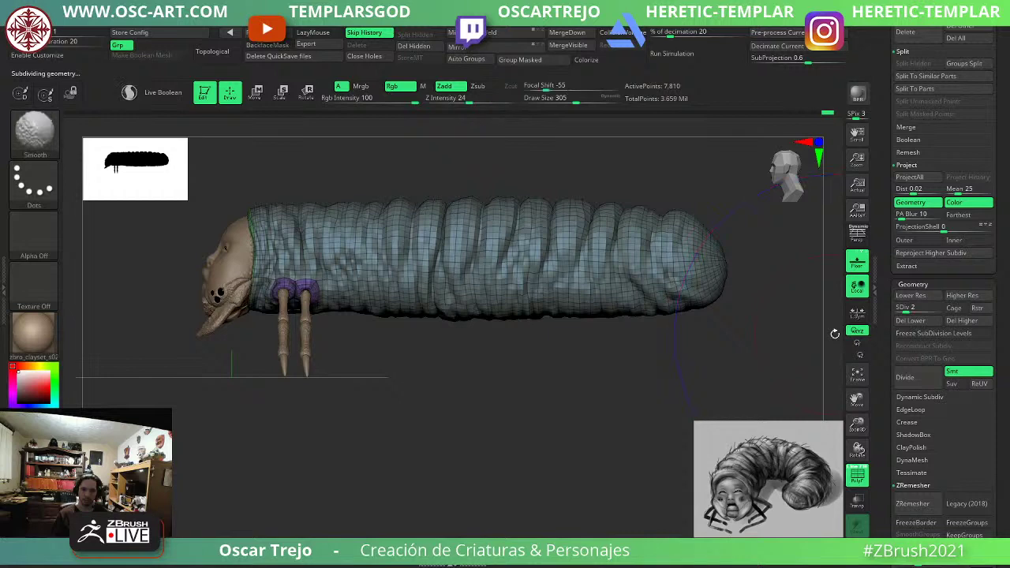
{"action": "key", "text": "shift+d"}
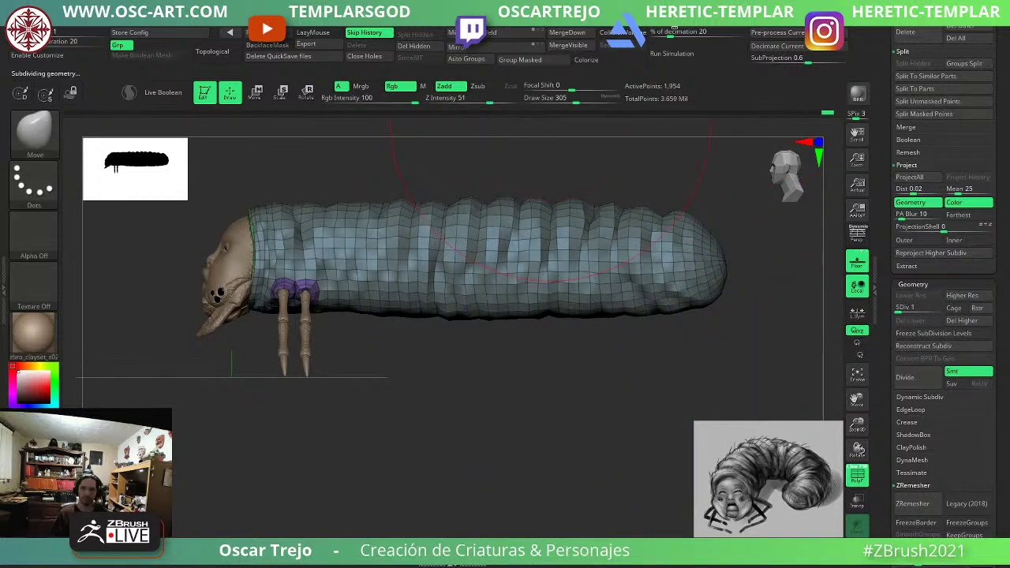
{"action": "left_click", "coordinate": [675, 28]}
{"action": "left_click", "coordinate": [703, 246]}
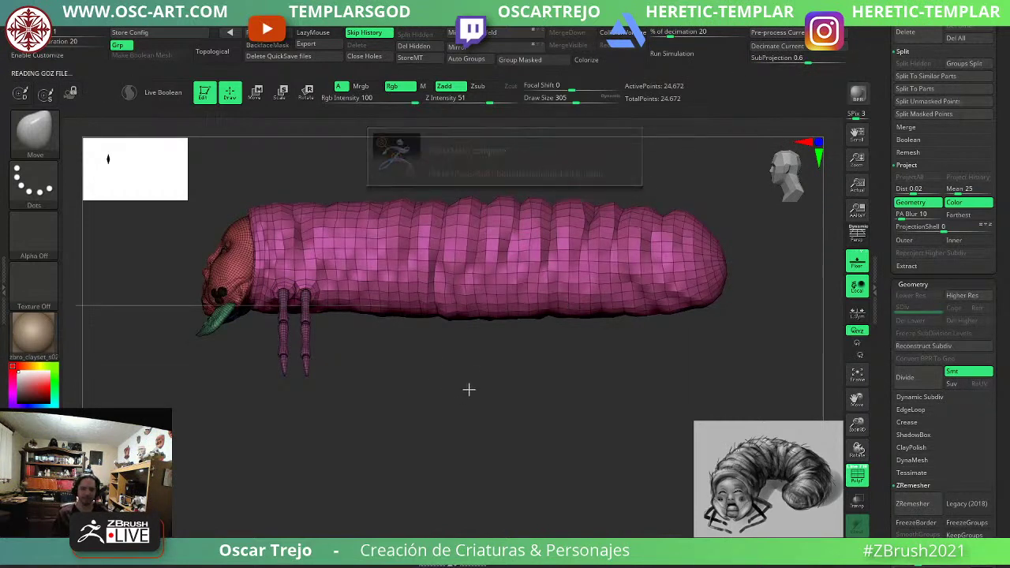
Mask the head and front segments, place the TransposeCloth gizmo at the mask's edge, and rotate the rear body downward.
{"action": "left_click_drag", "start_coordinate": [370, 172], "coordinate": [760, 373], "text": "ctrl"}
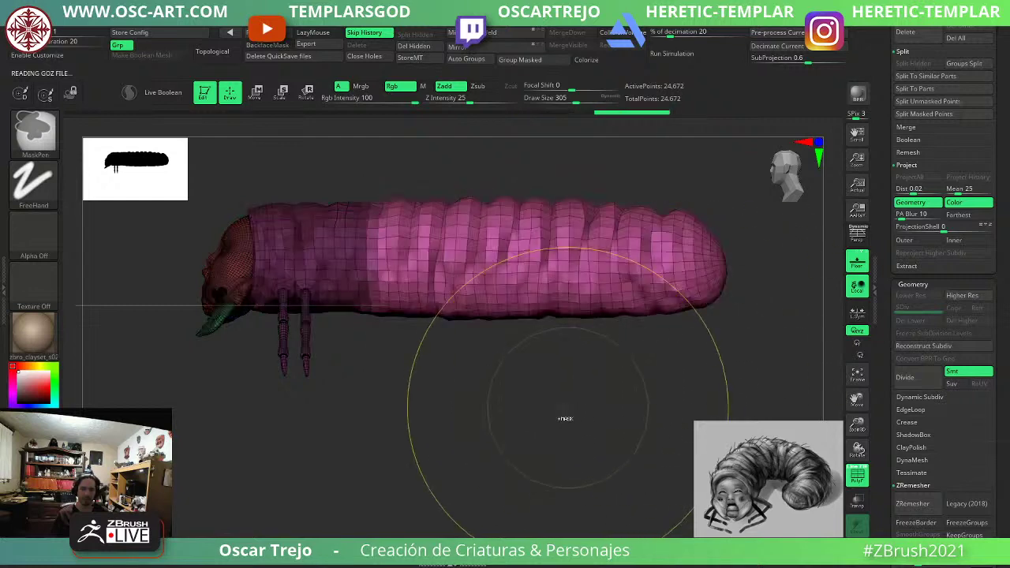
{"action": "key", "text": "w"}
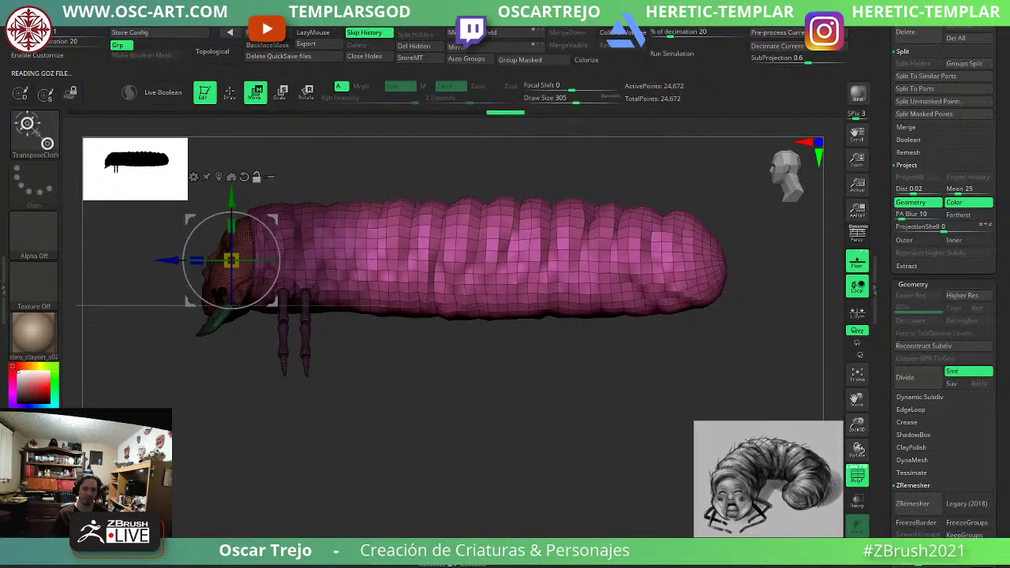
{"action": "mouse_move", "coordinate": [275, 220]}
{"action": "left_mouse_down", "text": "alt"}
{"action": "mouse_move", "coordinate": [388, 221]}
{"action": "mouse_move", "coordinate": [396, 255]}
{"action": "left_mouse_up", "text": "alt"}
{"action": "key", "text": "q"}
Extend the mask over the front segments, soften it, and rotate the rear body further downward with TransposeCloth from the mask's edge.
{"action": "left_click_drag", "start_coordinate": [288, 182], "coordinate": [406, 345], "text": "ctrl"}
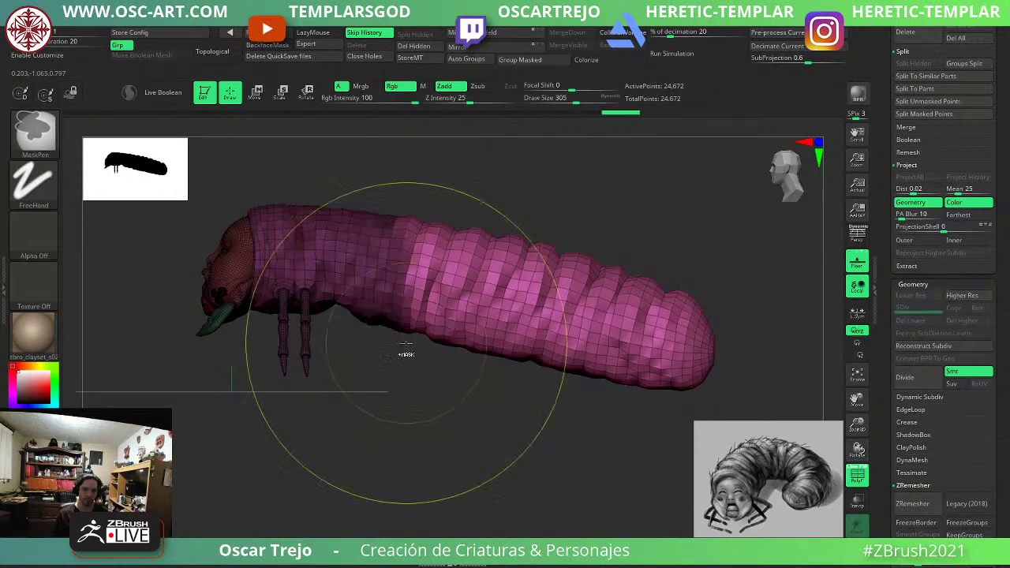
{"action": "left_click", "coordinate": [404, 354], "text": "ctrl"}
{"action": "key", "text": "w"}
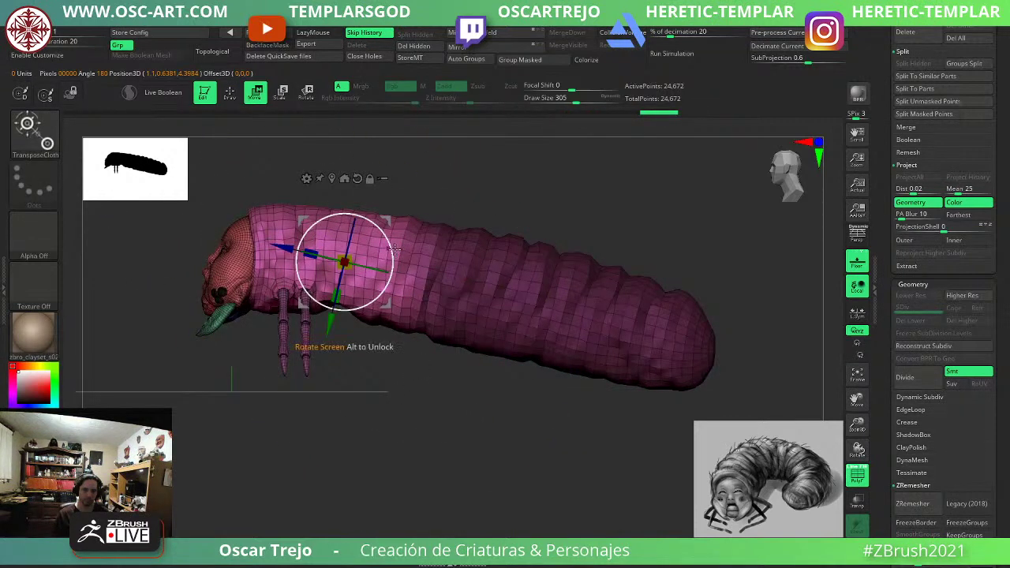
{"action": "left_click", "coordinate": [462, 220], "text": "ctrl"}
{"action": "mouse_move", "coordinate": [391, 250]}
{"action": "left_mouse_down"}
{"action": "mouse_move", "coordinate": [399, 264]}
{"action": "mouse_move", "coordinate": [401, 255]}
{"action": "left_mouse_up"}
{"action": "key", "text": "ctrl+z"}
{"action": "left_click_drag", "start_coordinate": [386, 221], "coordinate": [466, 264], "text": "alt"}
{"action": "left_click_drag", "start_coordinate": [561, 224], "coordinate": [532, 240], "text": "ctrl"}
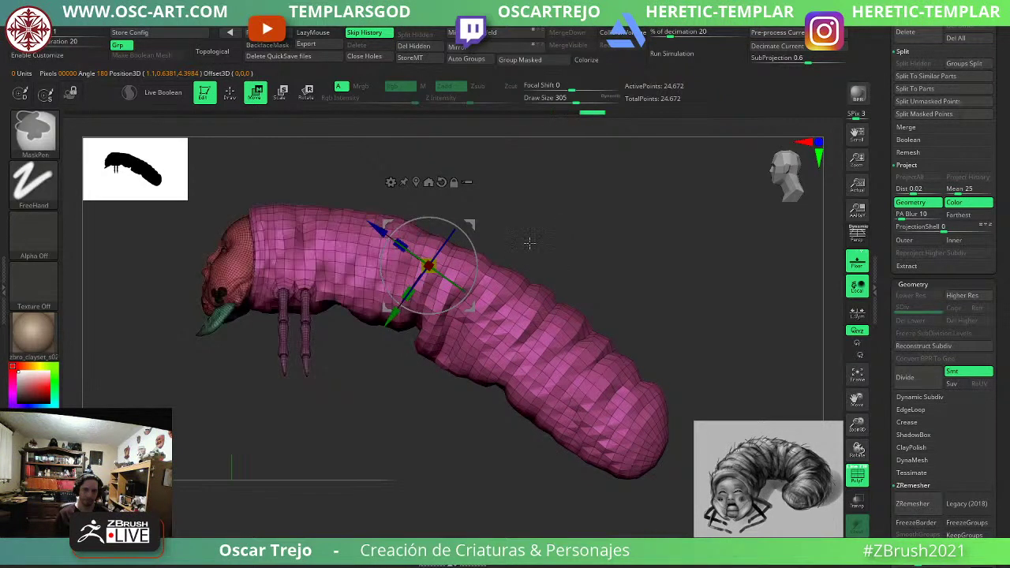
{"action": "key", "text": "ctrl+z"}
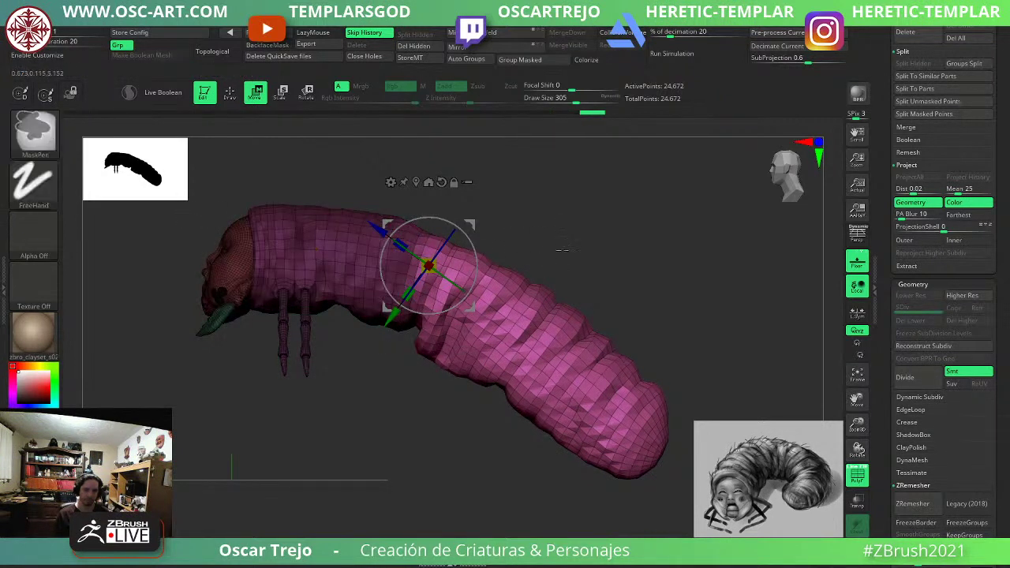
Clear the mask and adjust the belly fold at the bend with the Move brush at draw size 124.
{"action": "left_click", "coordinate": [562, 251], "text": "ctrl"}
{"action": "mouse_move", "coordinate": [481, 268]}
{"action": "left_mouse_down", "text": "ctrl"}
{"action": "mouse_move", "coordinate": [506, 285]}
{"action": "mouse_move", "coordinate": [476, 263]}
{"action": "mouse_move", "coordinate": [487, 240]}
{"action": "mouse_move", "coordinate": [529, 228]}
{"action": "mouse_move", "coordinate": [637, 234]}
{"action": "left_mouse_up", "text": "ctrl"}
{"action": "key", "text": "q"}
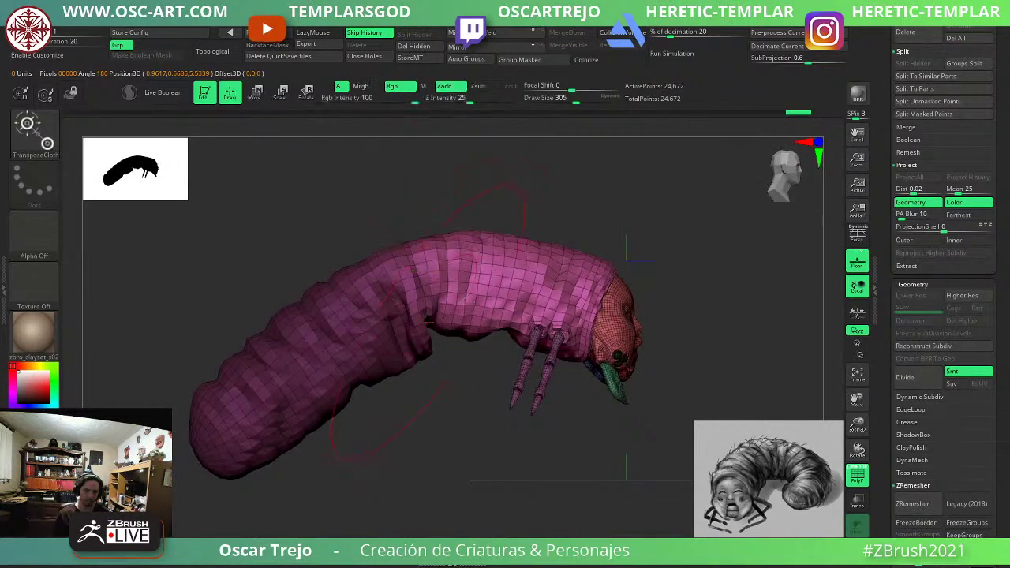
{"action": "key", "text": "s"}
{"action": "left_click_drag", "start_coordinate": [419, 341], "coordinate": [406, 341]}
{"action": "left_click_drag", "start_coordinate": [428, 389], "coordinate": [441, 402], "text": "ctrl"}
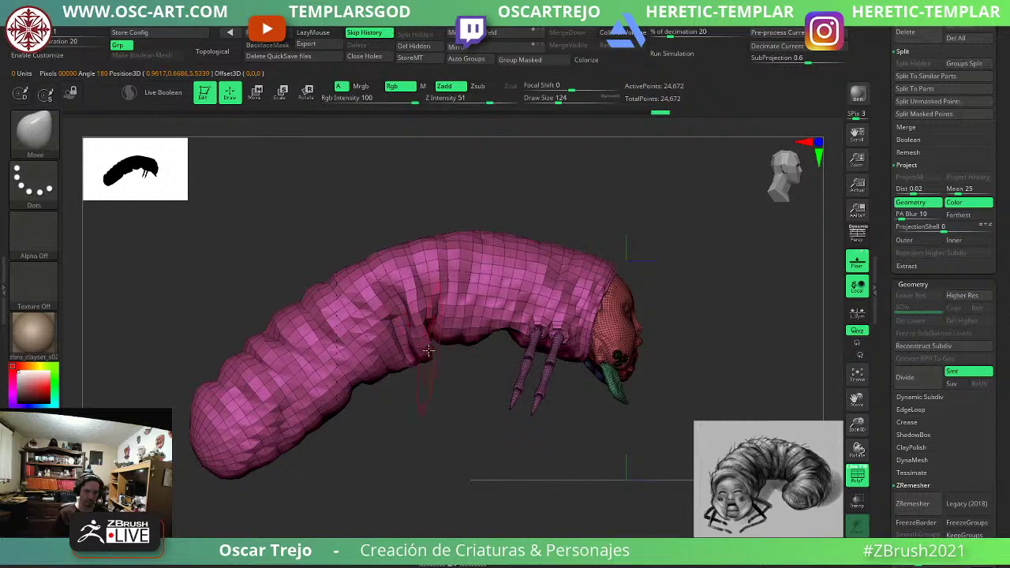
{"action": "left_click_drag", "start_coordinate": [421, 419], "coordinate": [441, 400], "text": "alt"}
{"action": "left_click_drag", "start_coordinate": [161, 296], "coordinate": [326, 466], "text": "ctrl"}
{"action": "left_click_drag", "start_coordinate": [513, 473], "coordinate": [500, 471]}
{"action": "left_click_drag", "start_coordinate": [442, 426], "coordinate": [359, 473], "text": "ctrl"}
Mask the head and front half of the body and place the TransposeCloth gizmo on the back at the mask's edge.
{"action": "left_click_drag", "start_coordinate": [638, 316], "coordinate": [649, 395]}
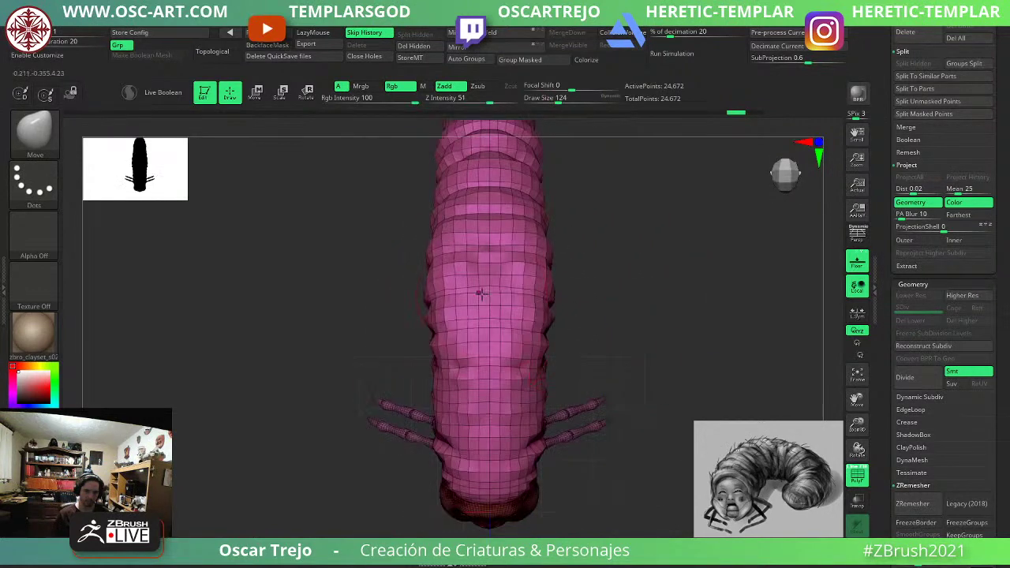
{"action": "key", "text": "w"}
{"action": "mouse_move", "coordinate": [615, 308]}
{"action": "left_mouse_down"}
{"action": "mouse_move", "coordinate": [650, 266]}
{"action": "mouse_move", "coordinate": [700, 291]}
{"action": "mouse_move", "coordinate": [694, 260]}
{"action": "mouse_move", "coordinate": [582, 188]}
{"action": "left_mouse_up"}
{"action": "left_click_drag", "start_coordinate": [686, 331], "coordinate": [519, 227]}
{"action": "left_click_drag", "start_coordinate": [644, 421], "coordinate": [668, 324]}
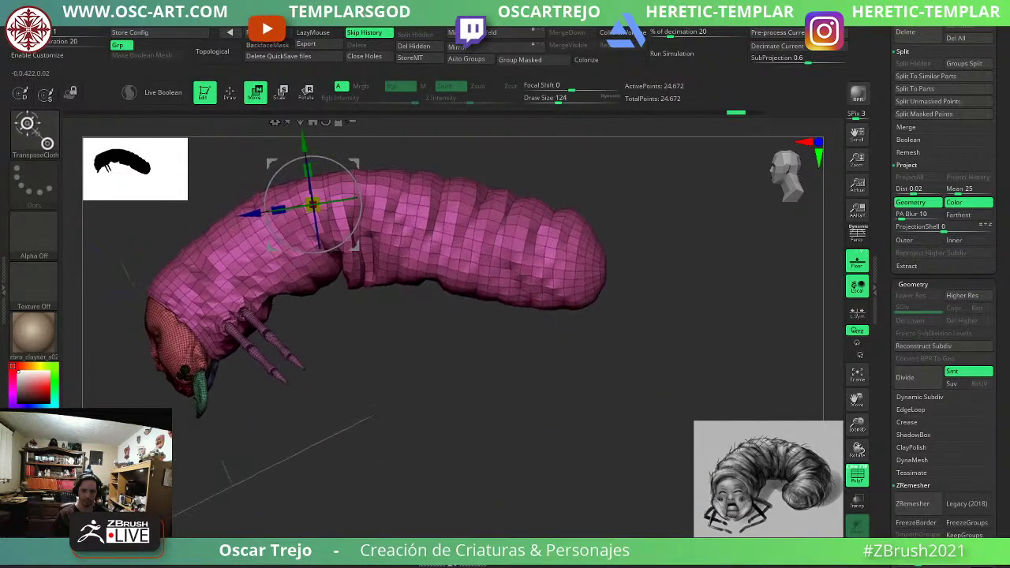
{"action": "left_click_drag", "start_coordinate": [669, 190], "coordinate": [404, 320], "text": "ctrl"}
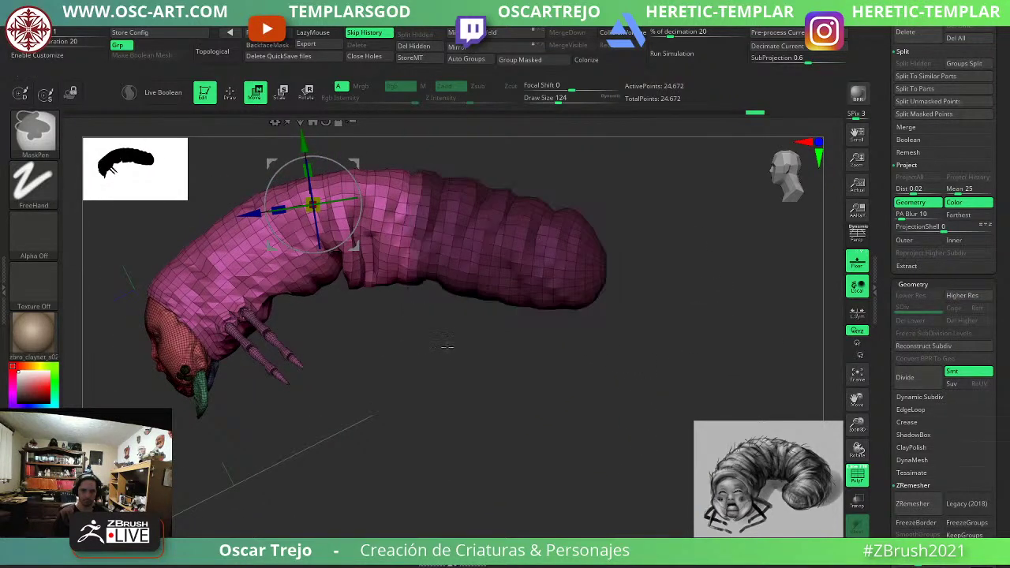
{"action": "left_click", "coordinate": [446, 346], "text": "ctrl"}
{"action": "left_click", "coordinate": [380, 260], "text": "ctrl"}
{"action": "left_click_drag", "start_coordinate": [356, 164], "coordinate": [417, 227], "text": "alt"}
{"action": "key", "text": "ctrl+z"}
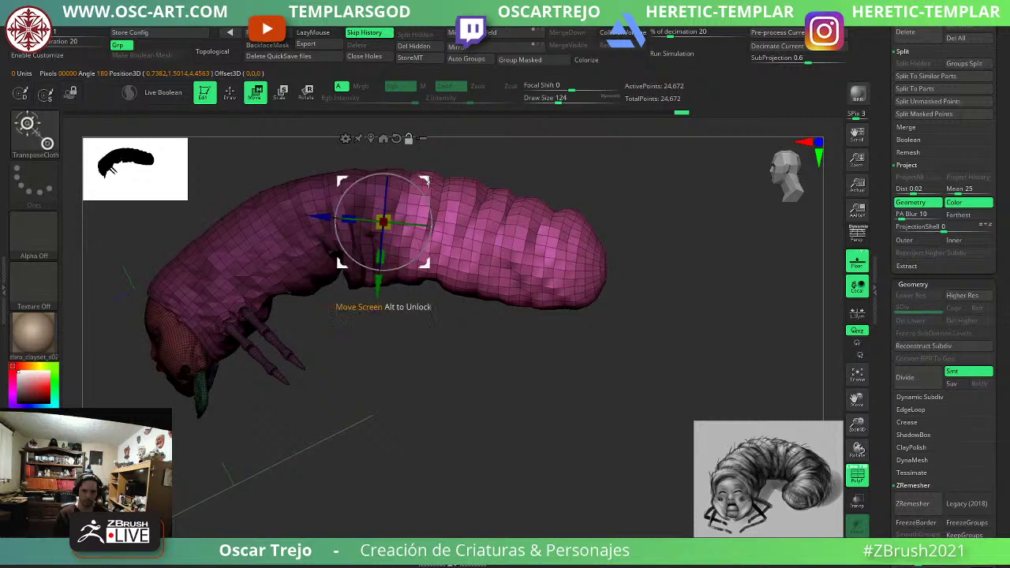
{"action": "left_click_drag", "start_coordinate": [427, 183], "coordinate": [468, 167], "text": "alt"}
Soften the mask and rotate the unmasked rear segments downward with TransposeCloth.
{"action": "key", "text": "q"}
{"action": "left_click", "coordinate": [469, 189], "text": "ctrl"}
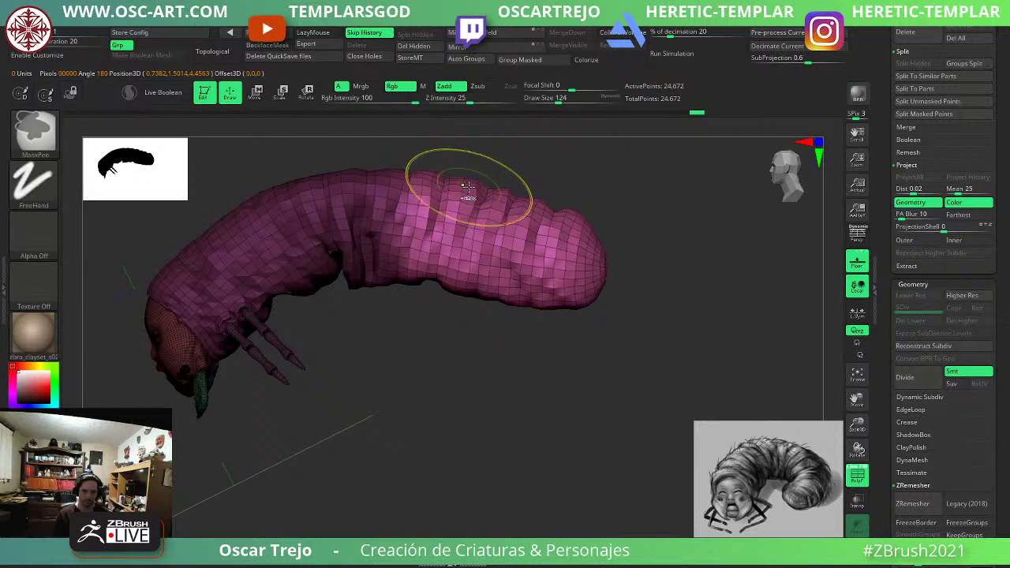
{"action": "key", "text": "w"}
{"action": "left_click_drag", "start_coordinate": [439, 187], "coordinate": [445, 208]}
Mask the whole grub except the tail end, soften the mask, and place the TransposeCloth gizmo at its edge.
{"action": "key", "text": "q"}
{"action": "key", "text": "b"}
{"action": "key", "text": "m"}
{"action": "key", "text": "v"}
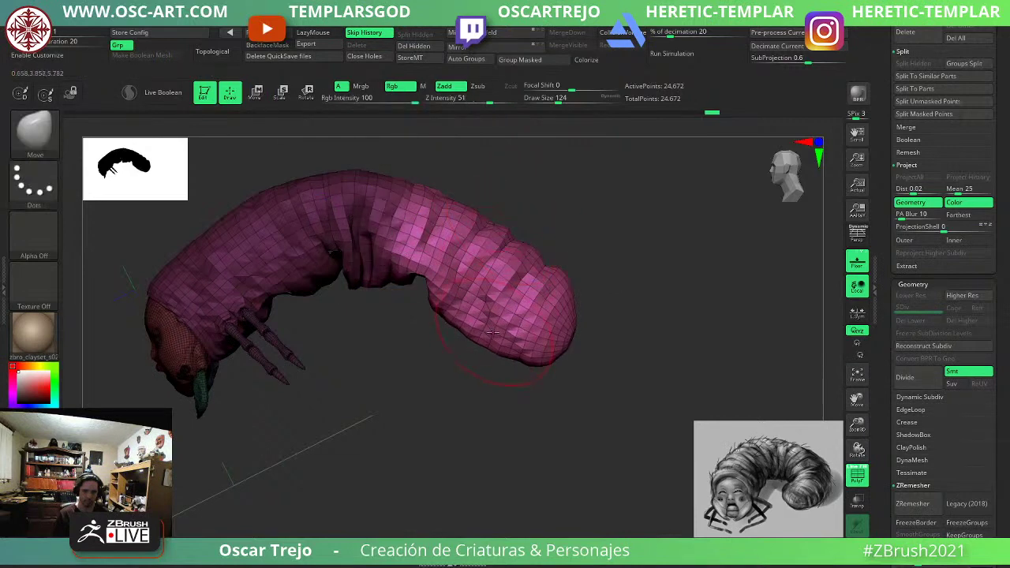
{"action": "left_click_drag", "start_coordinate": [591, 242], "coordinate": [533, 325]}
{"action": "left_click_drag", "start_coordinate": [574, 420], "coordinate": [476, 478]}
{"action": "left_click_drag", "start_coordinate": [633, 368], "coordinate": [520, 325]}
{"action": "mouse_move", "coordinate": [311, 141]}
{"action": "left_mouse_down", "text": "ctrl"}
{"action": "mouse_move", "coordinate": [495, 329]}
{"action": "mouse_move", "coordinate": [562, 337]}
{"action": "left_mouse_up", "text": "ctrl"}
{"action": "left_click", "coordinate": [547, 334], "text": "ctrl"}
{"action": "left_click", "coordinate": [547, 325], "text": "ctrl"}
{"action": "left_click", "coordinate": [523, 322], "text": "ctrl"}
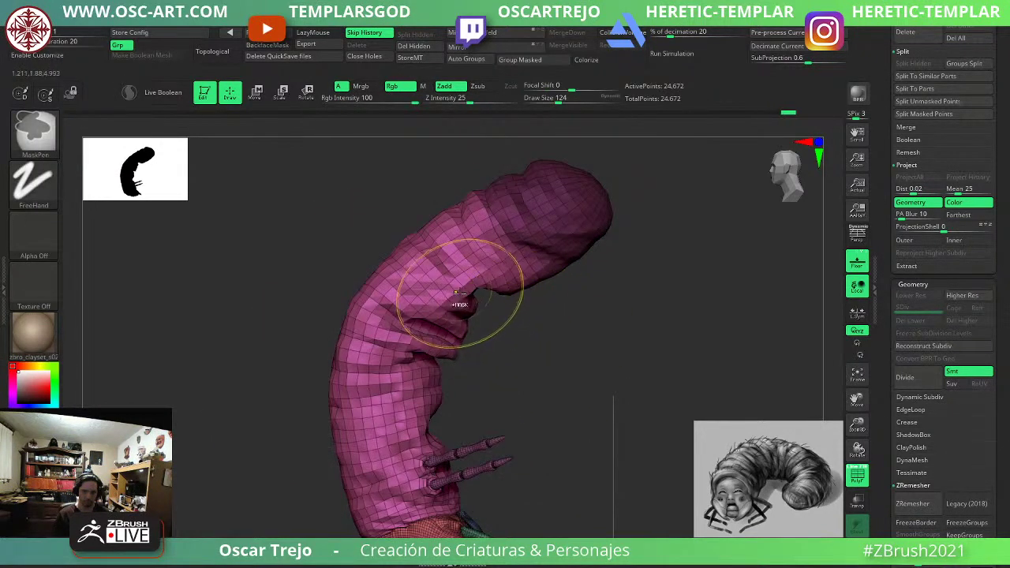
{"action": "left_click", "coordinate": [504, 321], "text": "ctrl"}
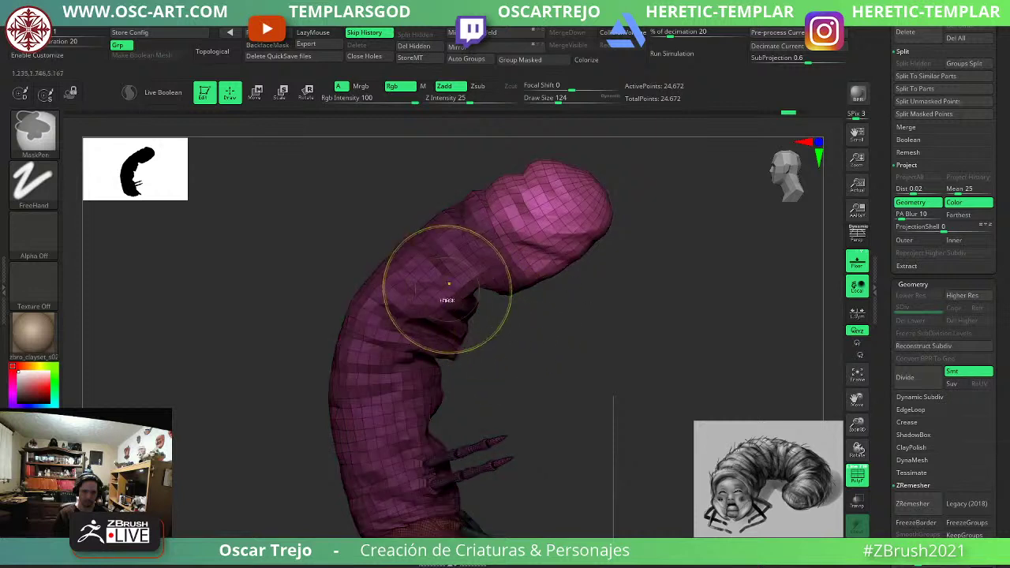
{"action": "key", "text": "w"}
{"action": "left_click_drag", "start_coordinate": [448, 236], "coordinate": [507, 215], "text": "alt"}
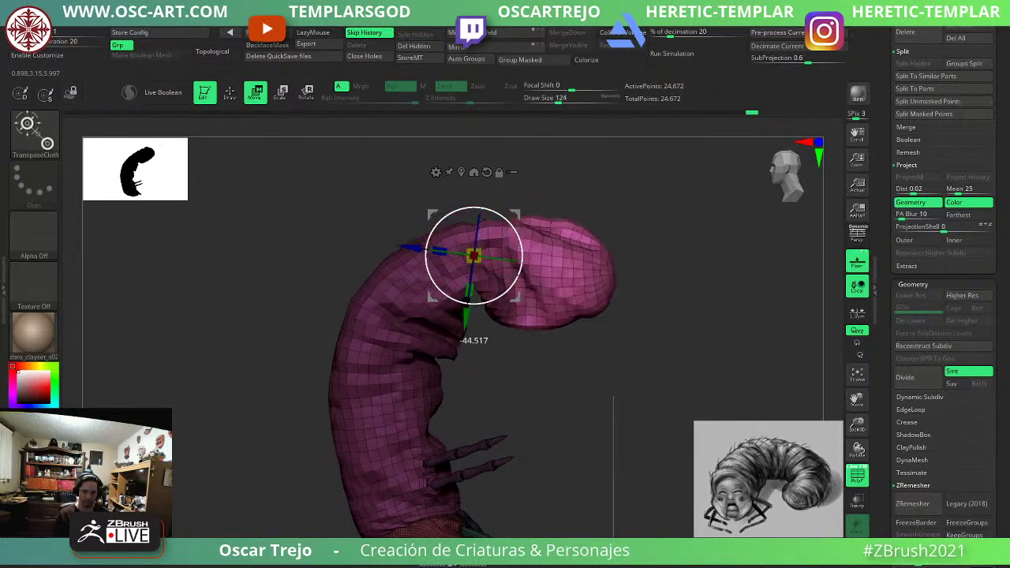
Try to curl the tail end inward with a TransposeCloth rotation of about 44 degrees.
{"action": "mouse_move", "coordinate": [557, 355]}
{"action": "left_mouse_down"}
{"action": "mouse_move", "coordinate": [597, 295]}
{"action": "mouse_move", "coordinate": [638, 360]}
{"action": "mouse_move", "coordinate": [597, 321]}
{"action": "left_mouse_up"}
{"action": "key", "text": "ctrl+z"}
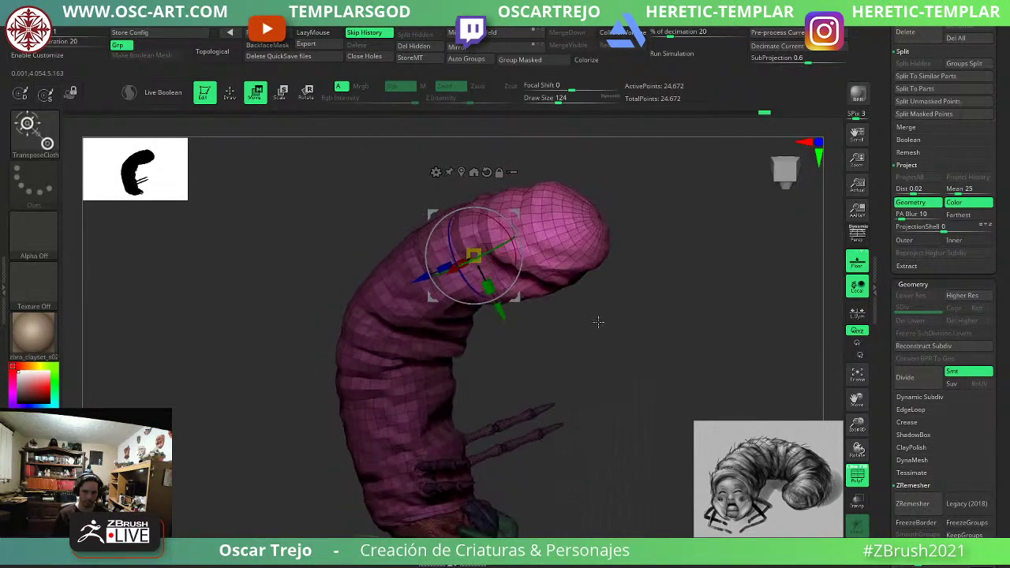
{"action": "left_click", "coordinate": [598, 321], "text": "ctrl"}
{"action": "key", "text": "ctrl+z"}
Switch to the regular Transpose brush and rotate the tail end inward by about 34 degrees.
{"action": "key", "text": "b"}
{"action": "key", "text": "b"}
{"action": "key", "text": "t"}
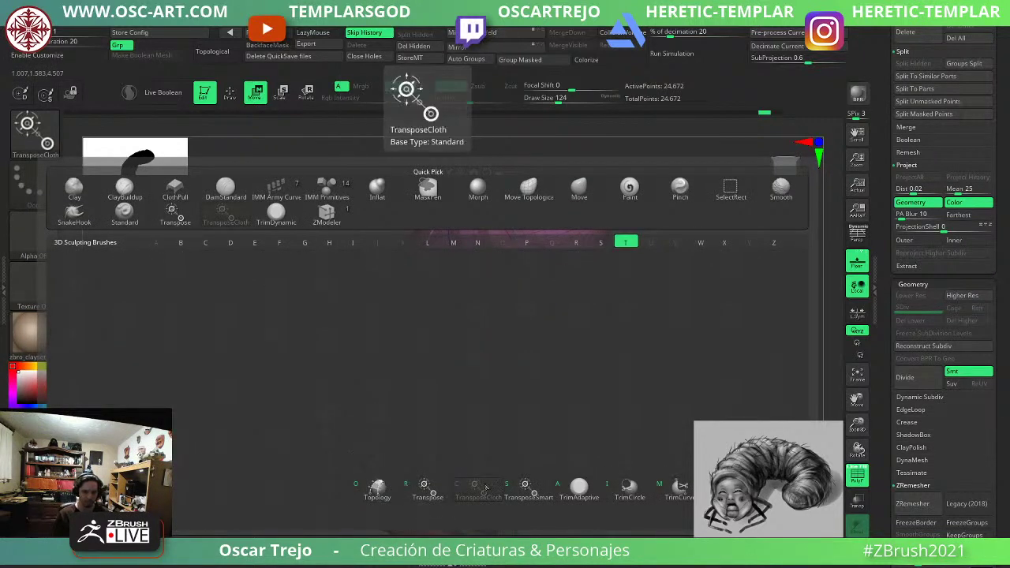
{"action": "left_click", "coordinate": [432, 495]}
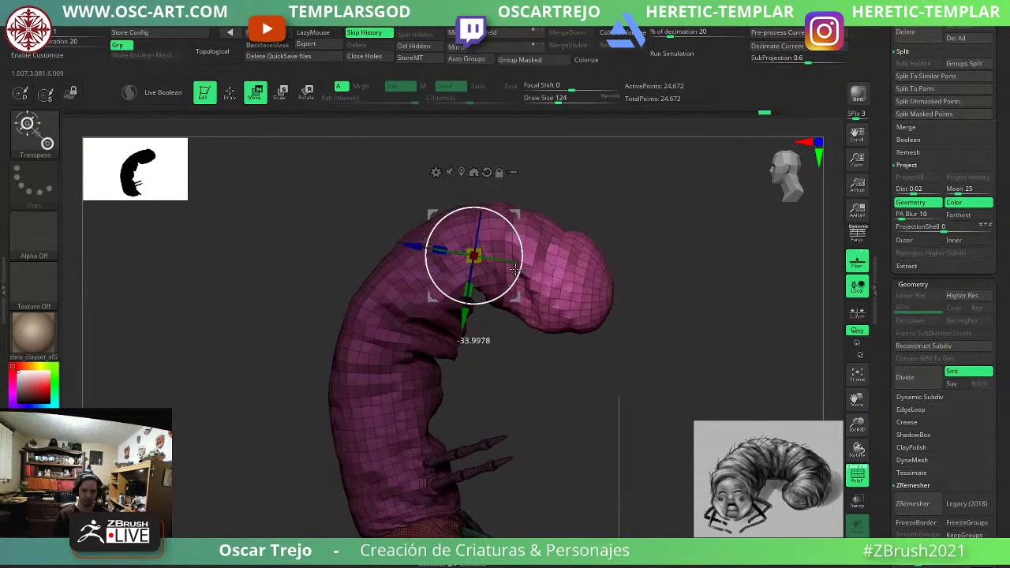
Pull the tail tip further into the curl with the Move brush at draw size 274 and clear the mask.
{"action": "key", "text": "q"}
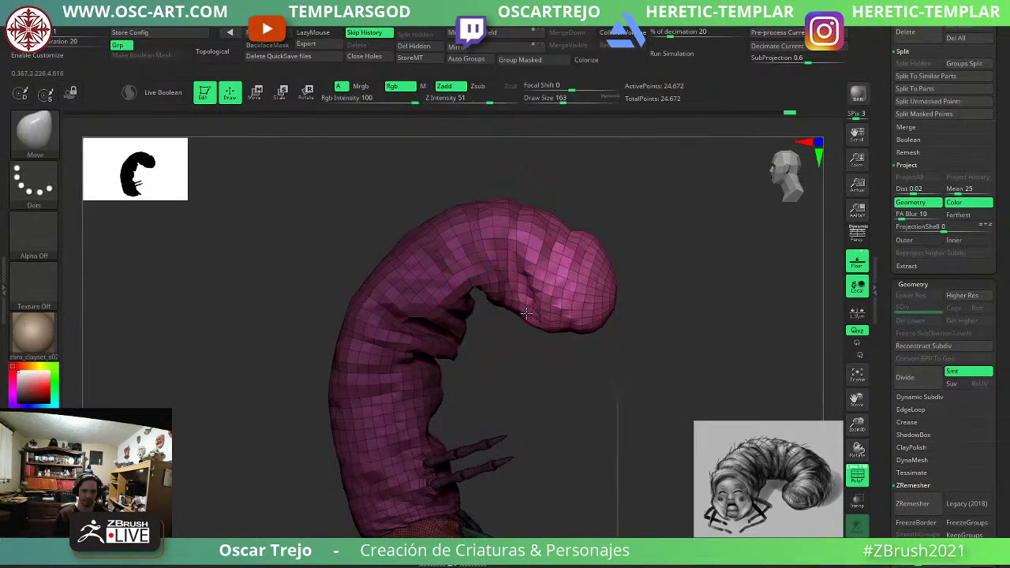
{"action": "key", "text": "s"}
{"action": "left_click_drag", "start_coordinate": [585, 325], "coordinate": [580, 328]}
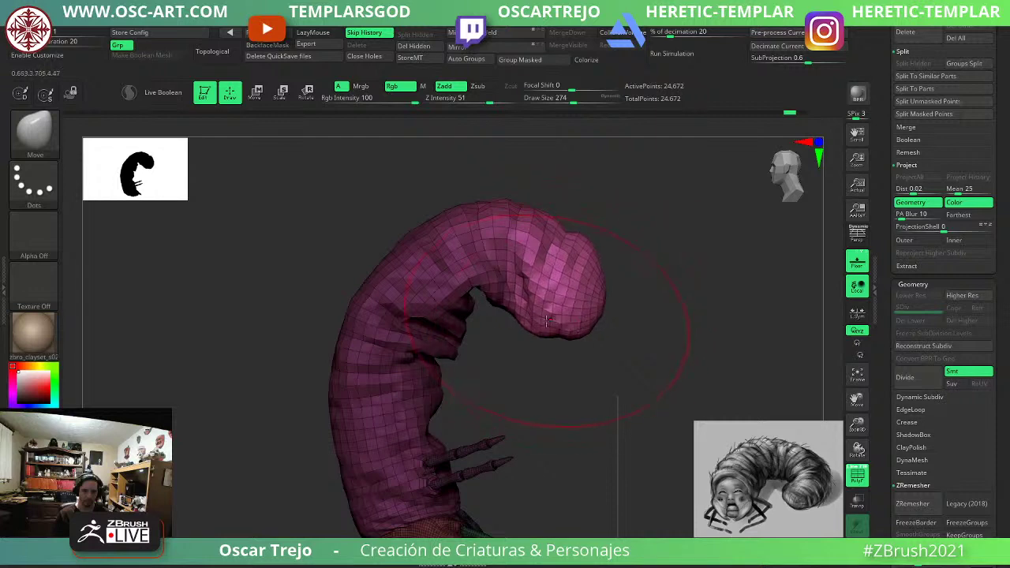
{"action": "left_click_drag", "start_coordinate": [642, 297], "coordinate": [657, 313], "text": "ctrl"}
Reshape the belly folds inside the rear bend with the Move brush at draw size 167.
{"action": "key", "text": "s"}
{"action": "left_click_drag", "start_coordinate": [509, 319], "coordinate": [502, 319]}
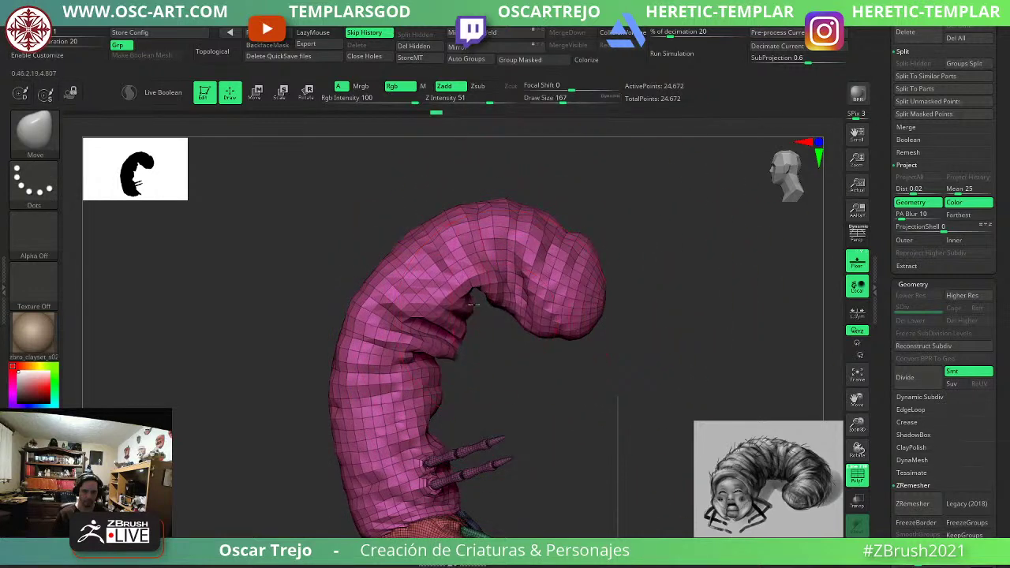
{"action": "right_click_drag", "start_coordinate": [473, 304], "coordinate": [495, 341]}
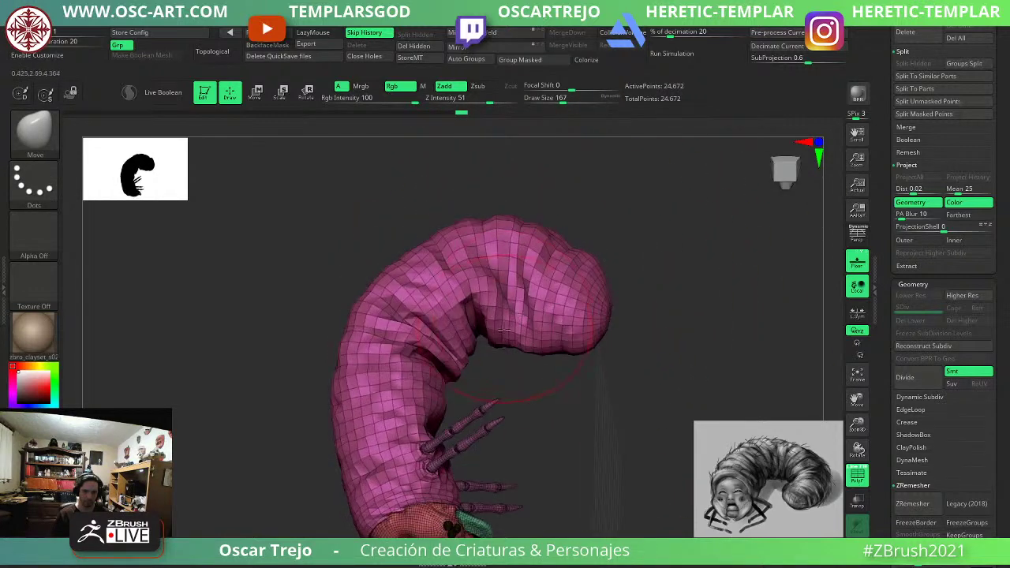
{"action": "left_click_drag", "start_coordinate": [494, 341], "coordinate": [475, 324]}
{"action": "key", "text": "b"}
{"action": "key", "text": "i"}
{"action": "key", "text": "n"}
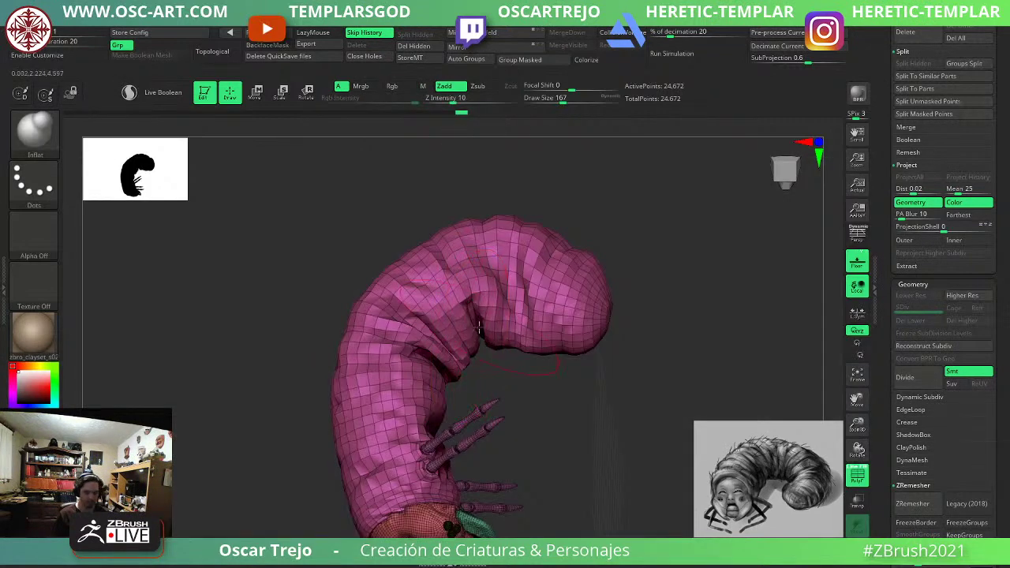
{"action": "mouse_move", "coordinate": [588, 386]}
{"action": "left_mouse_down"}
{"action": "mouse_move", "coordinate": [597, 392]}
{"action": "mouse_move", "coordinate": [327, 434]}
{"action": "mouse_move", "coordinate": [395, 388]}
{"action": "left_mouse_up"}
{"action": "key", "text": "b"}
{"action": "key", "text": "m"}
{"action": "key", "text": "v"}
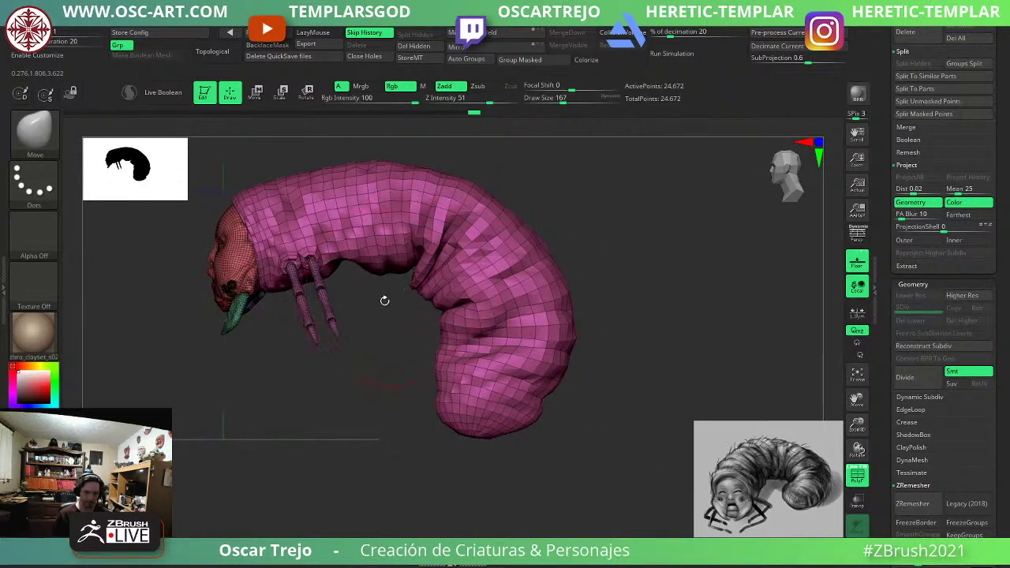
Hide the polygroup wireframe and mask the rear body behind the legs with a softened edge.
{"action": "key", "text": "shift"}
{"action": "key", "text": "shift+f"}
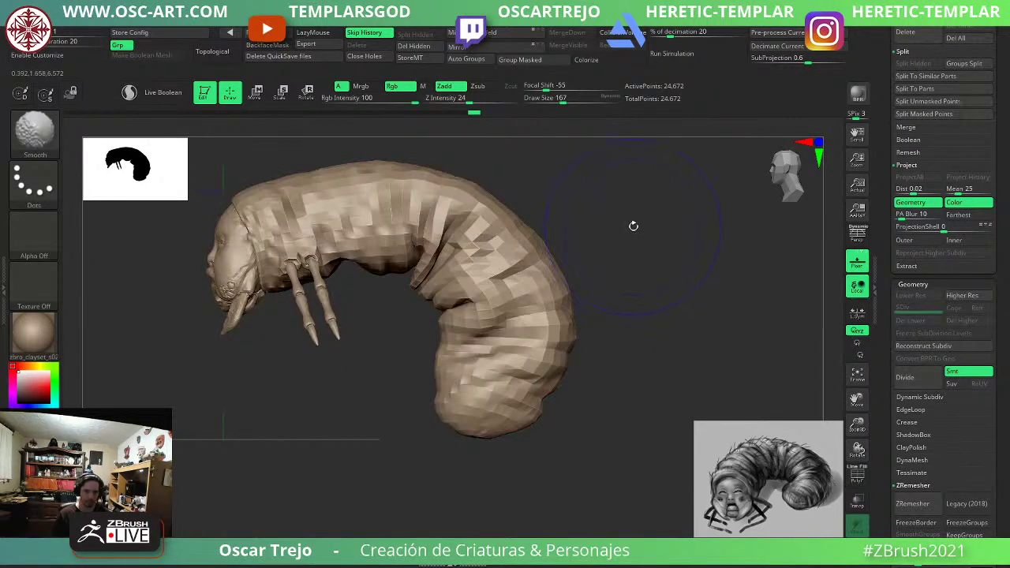
{"action": "left_click_drag", "start_coordinate": [634, 228], "coordinate": [638, 292], "text": "alt"}
{"action": "left_click_drag", "start_coordinate": [178, 249], "coordinate": [427, 462], "text": "ctrl"}
{"action": "left_click", "coordinate": [596, 292], "text": "ctrl"}
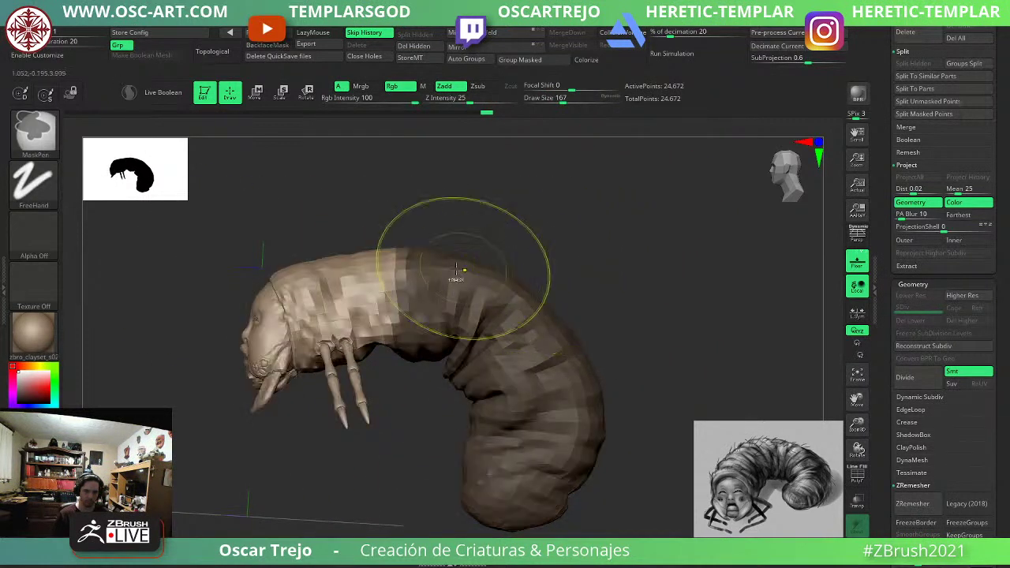
{"action": "left_click_drag", "start_coordinate": [365, 209], "coordinate": [490, 364], "text": "ctrl"}
{"action": "left_click", "coordinate": [544, 261], "text": "ctrl"}
{"action": "left_click", "coordinate": [385, 296], "text": "ctrl"}
{"action": "left_click", "coordinate": [554, 230], "text": "ctrl"}
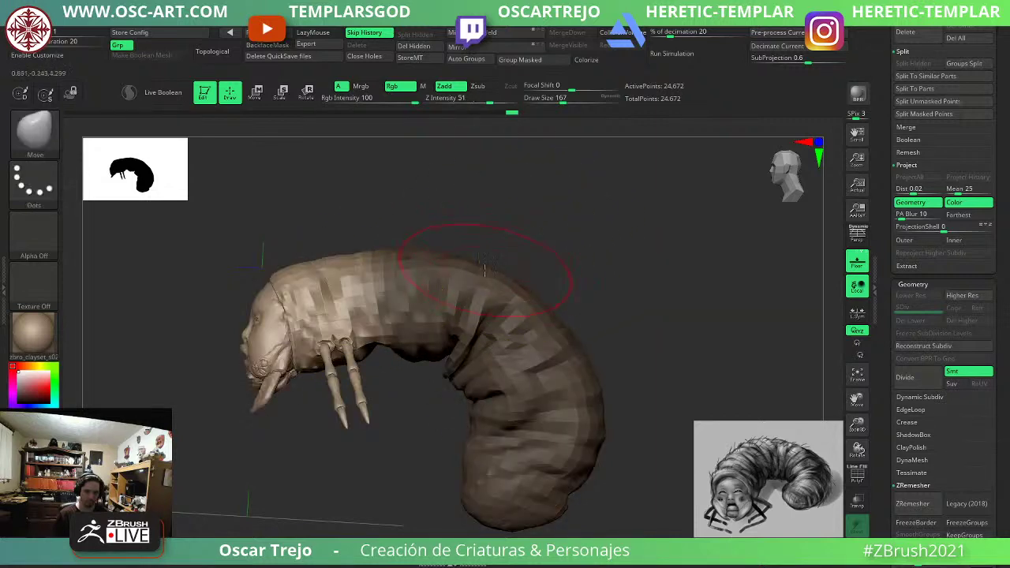
Place the Transpose gizmo at the mask's edge and rotate the head and front segments down and inward toward the tail.
{"action": "key", "text": "w"}
{"action": "left_click_drag", "start_coordinate": [565, 240], "coordinate": [573, 289], "text": "shift"}
{"action": "left_click_drag", "start_coordinate": [599, 363], "coordinate": [465, 271]}
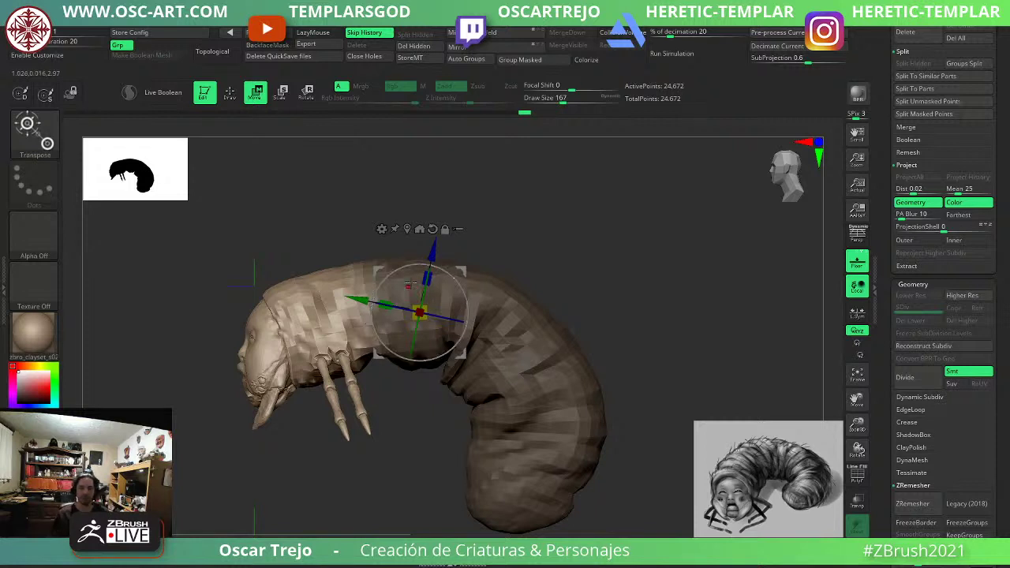
{"action": "mouse_move", "coordinate": [455, 287]}
{"action": "left_mouse_down"}
{"action": "mouse_move", "coordinate": [434, 270]}
{"action": "mouse_move", "coordinate": [441, 316]}
{"action": "mouse_move", "coordinate": [432, 284]}
{"action": "left_mouse_up"}
{"action": "key", "text": "ctrl+z"}
{"action": "key", "text": "q"}
{"action": "key", "text": "w"}
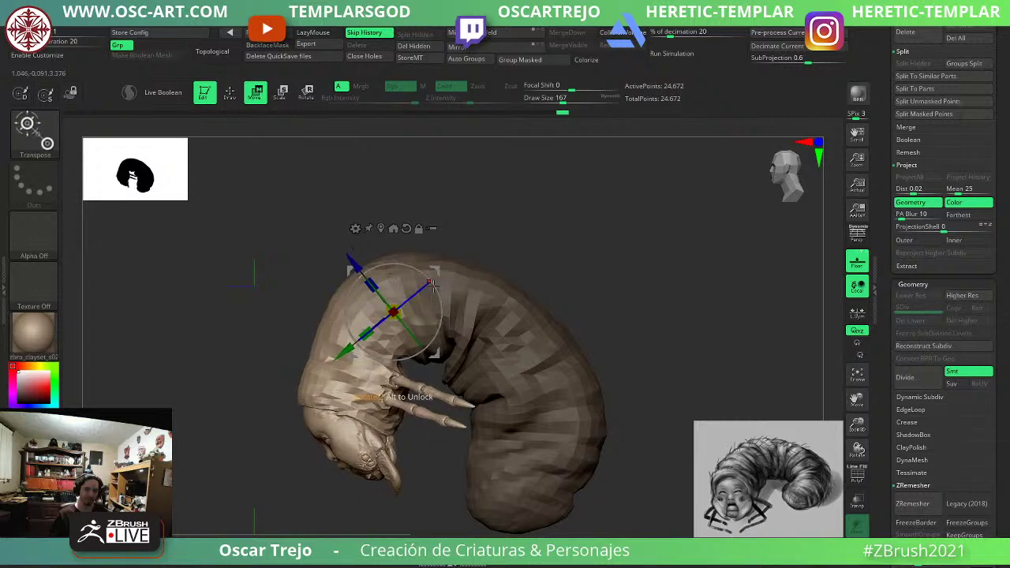
{"action": "left_click_drag", "start_coordinate": [556, 236], "coordinate": [591, 255], "text": "alt"}
{"action": "left_click_drag", "start_coordinate": [491, 241], "coordinate": [631, 210]}
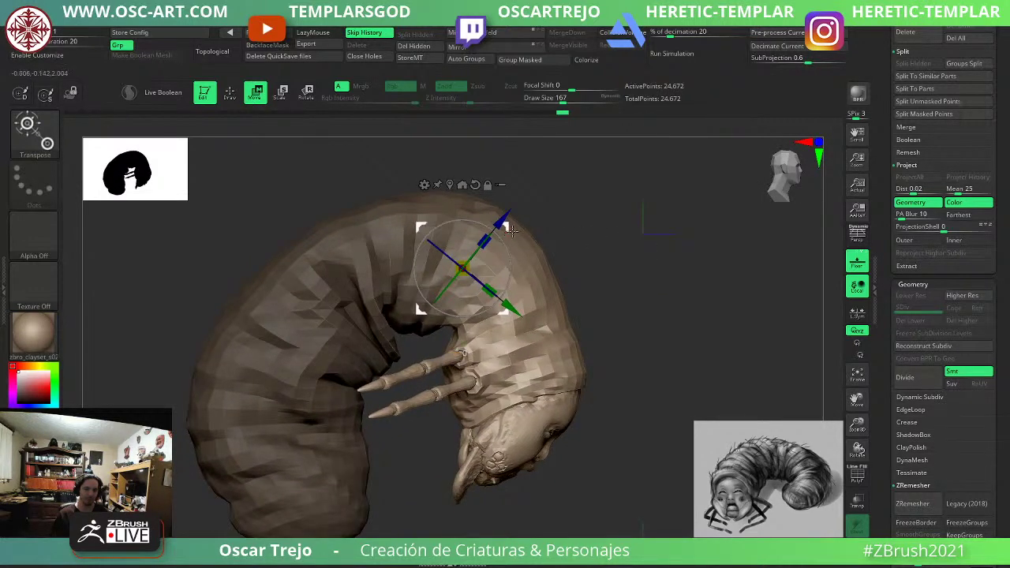
{"action": "mouse_move", "coordinate": [512, 231]}
{"action": "left_mouse_down"}
{"action": "mouse_move", "coordinate": [505, 244]}
{"action": "mouse_move", "coordinate": [523, 234]}
{"action": "mouse_move", "coordinate": [516, 238]}
{"action": "left_mouse_up"}
Clear the mask and push the belly folds inside the bend behind the legs with the Move brush at draw size 158.
{"action": "key", "text": "q"}
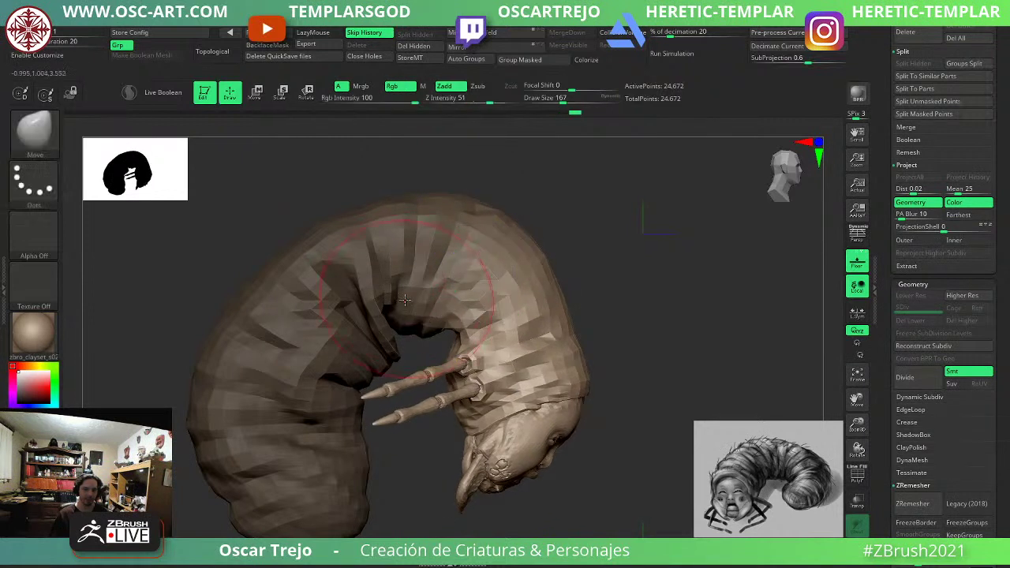
{"action": "key", "text": "s"}
{"action": "left_click_drag", "start_coordinate": [407, 318], "coordinate": [401, 318]}
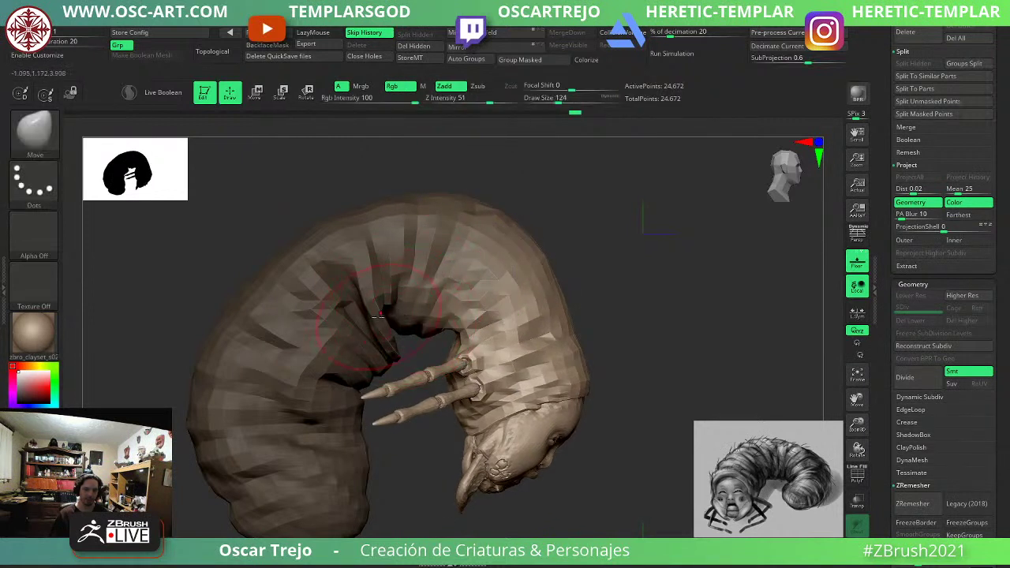
{"action": "left_click", "coordinate": [165, 23]}
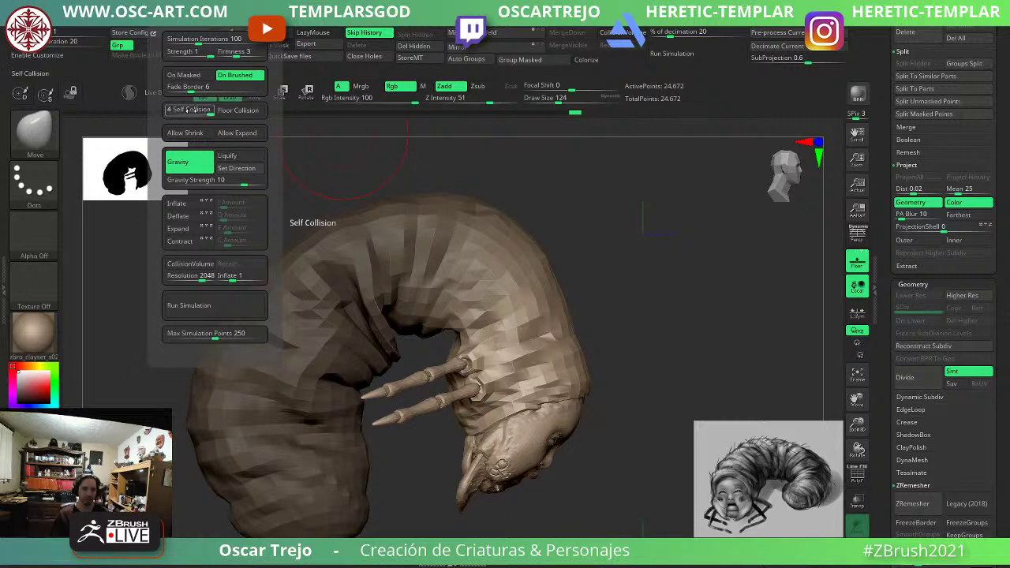
{"action": "left_click_drag", "start_coordinate": [586, 242], "coordinate": [394, 255]}
{"action": "left_click_drag", "start_coordinate": [315, 313], "coordinate": [338, 320], "text": "ctrl"}
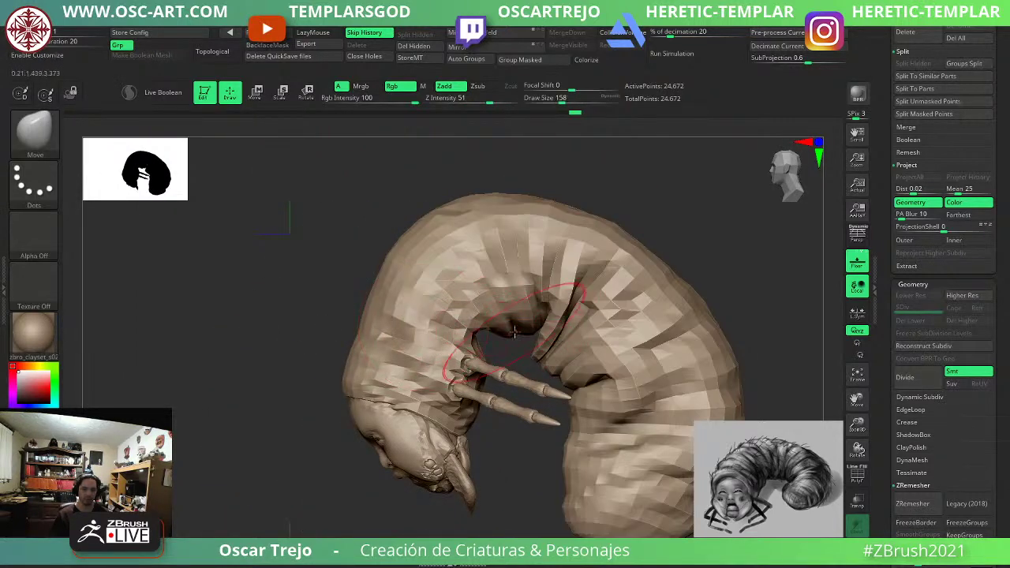
{"action": "left_click_drag", "start_coordinate": [518, 325], "coordinate": [511, 346]}
Reshape the outer curve of the back behind the head with the Move brush at draw size 262.
{"action": "key", "text": "]"}
{"action": "key", "text": "]"}
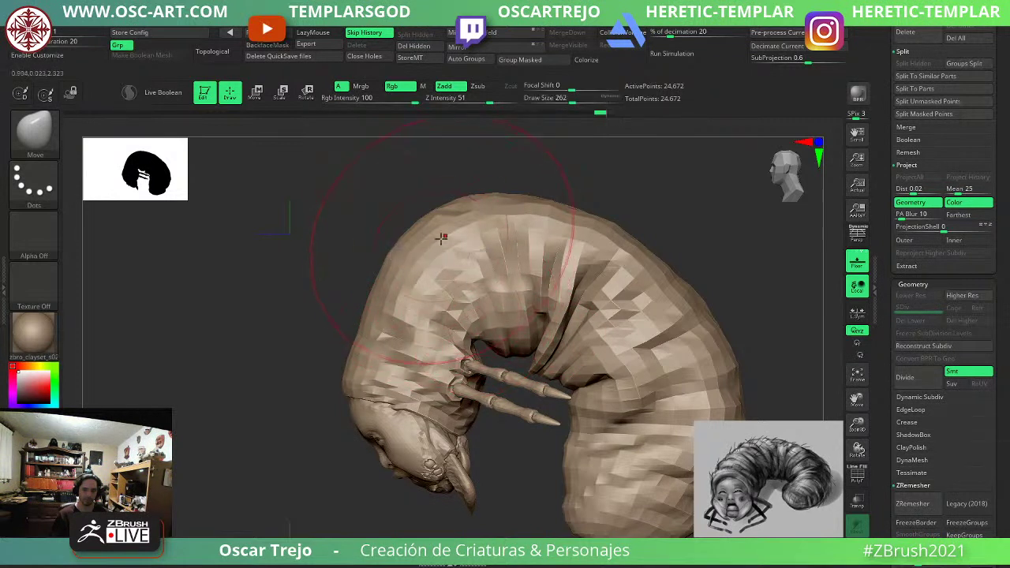
{"action": "left_click_drag", "start_coordinate": [441, 238], "coordinate": [449, 234]}
{"action": "key", "text": "s"}
{"action": "left_click_drag", "start_coordinate": [711, 415], "coordinate": [722, 414]}
{"action": "left_click_drag", "start_coordinate": [742, 432], "coordinate": [718, 435]}
Adjust the outline of the rear body and tail end with the Move brush at draw size 331.
{"action": "left_click_drag", "start_coordinate": [722, 495], "coordinate": [666, 427], "text": "alt"}
{"action": "key", "text": "s"}
{"action": "left_click_drag", "start_coordinate": [649, 459], "coordinate": [618, 448]}
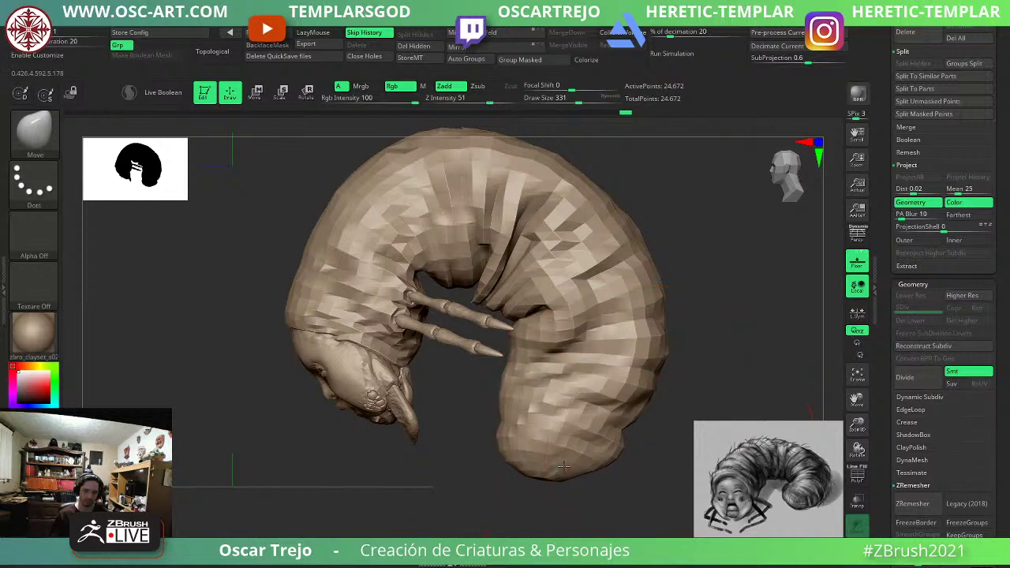
{"action": "left_click_drag", "start_coordinate": [570, 480], "coordinate": [604, 431]}
{"action": "key", "text": "s"}
{"action": "mouse_move", "coordinate": [557, 506]}
{"action": "left_mouse_down"}
{"action": "mouse_move", "coordinate": [598, 511]}
{"action": "mouse_move", "coordinate": [660, 465]}
{"action": "mouse_move", "coordinate": [652, 443]}
{"action": "mouse_move", "coordinate": [671, 426]}
{"action": "left_mouse_up"}
{"action": "mouse_move", "coordinate": [685, 420]}
{"action": "left_mouse_down", "text": "alt"}
{"action": "mouse_move", "coordinate": [587, 480]}
{"action": "mouse_move", "coordinate": [678, 405]}
{"action": "mouse_move", "coordinate": [675, 393]}
{"action": "left_mouse_up", "text": "alt"}
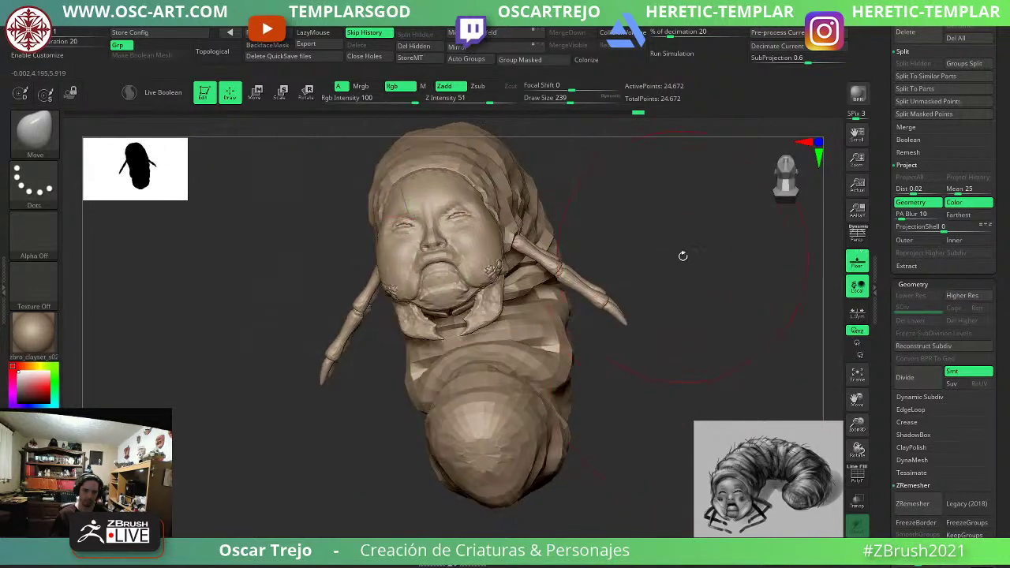
Show the polygroup wireframe, isolate the four legs and give each leg segment its own polygroup with Auto Groups.
{"action": "left_click_drag", "start_coordinate": [683, 256], "coordinate": [584, 219]}
{"action": "left_click_drag", "start_coordinate": [267, 355], "coordinate": [352, 349]}
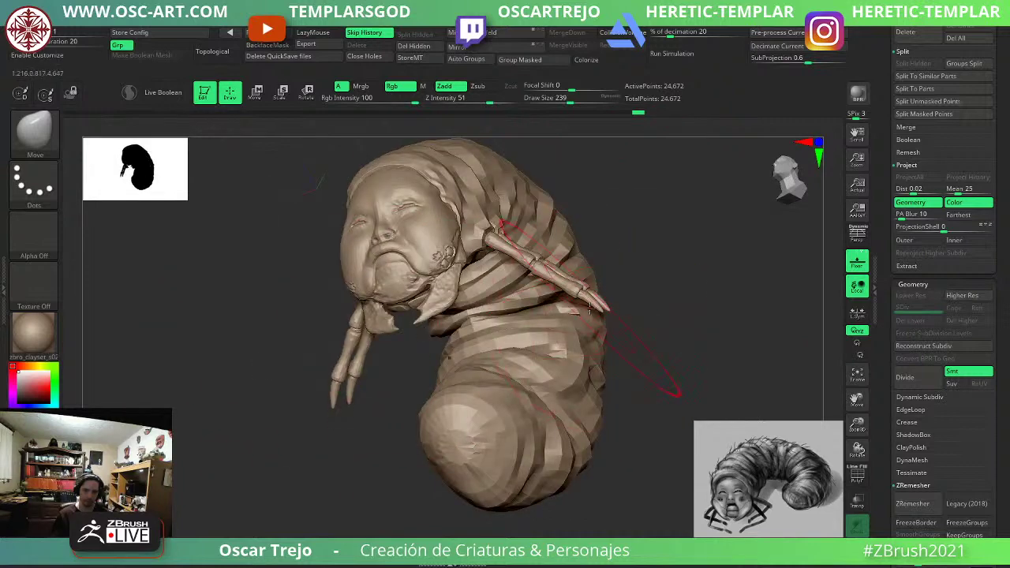
{"action": "key", "text": "shift+f"}
{"action": "left_click", "coordinate": [593, 303], "text": "ctrl+shift"}
{"action": "left_click_drag", "start_coordinate": [600, 241], "coordinate": [552, 272]}
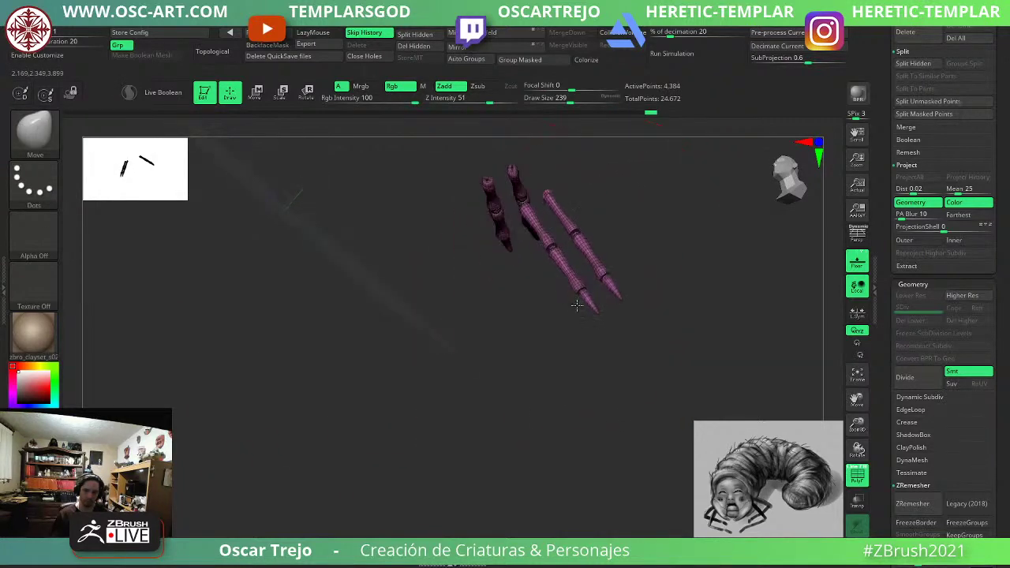
{"action": "left_click_drag", "start_coordinate": [541, 381], "coordinate": [481, 336]}
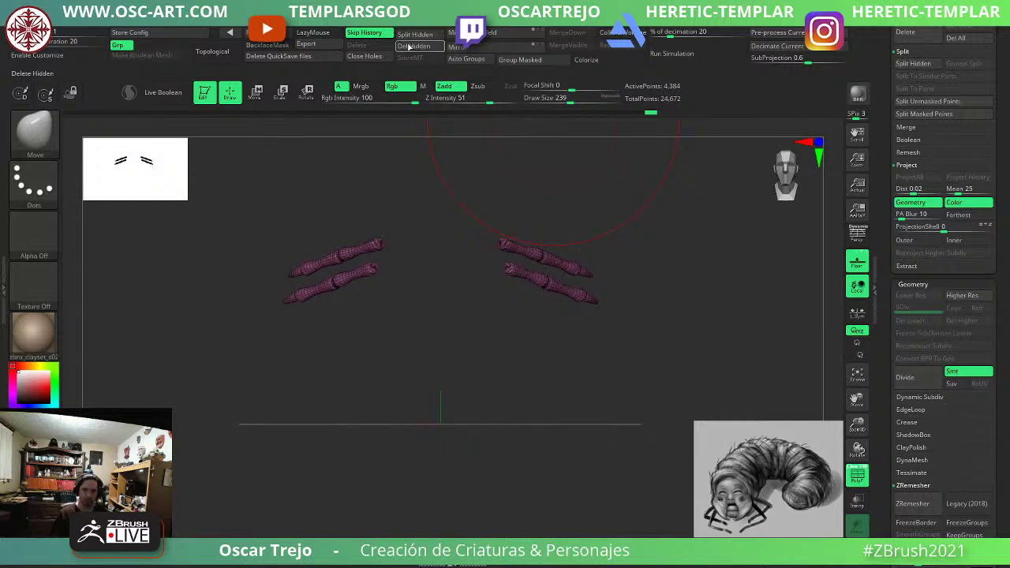
{"action": "left_click", "coordinate": [464, 59]}
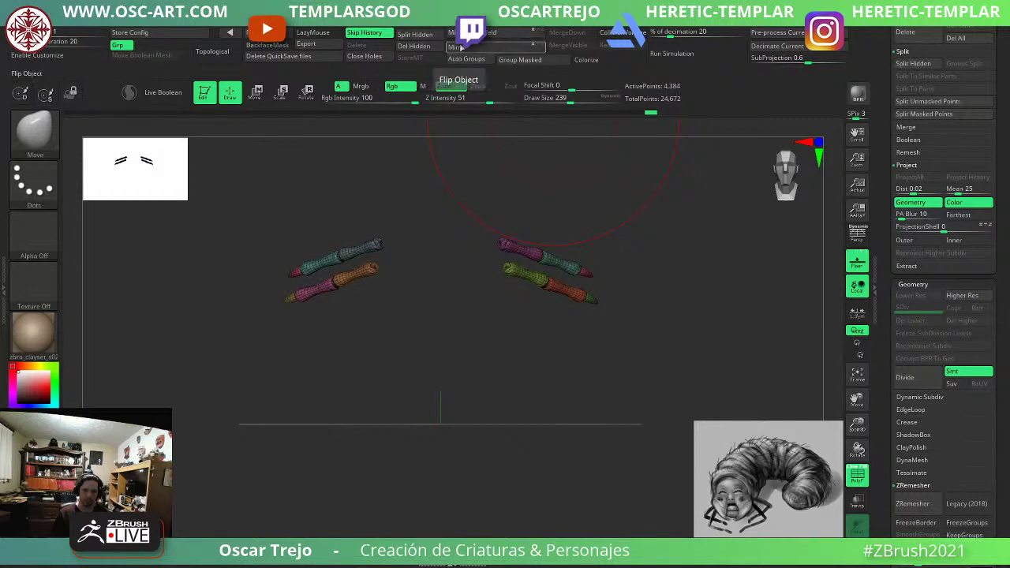
Bring back the whole body and hide the claw tip and lower segment of one front leg.
{"action": "key", "text": "ctrl+shift"}
{"action": "left_click", "coordinate": [510, 269], "text": "ctrl+shift"}
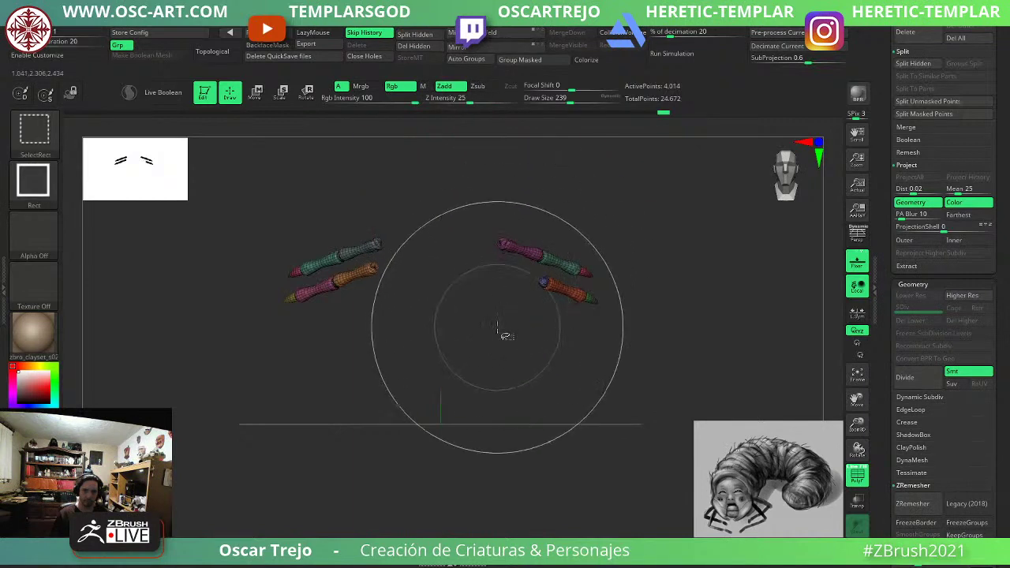
{"action": "left_click_drag", "start_coordinate": [497, 329], "coordinate": [505, 341], "text": "ctrl+shift"}
{"action": "mouse_move", "coordinate": [595, 313]}
{"action": "left_mouse_down", "text": "ctrl+shift"}
{"action": "mouse_move", "coordinate": [605, 362]}
{"action": "mouse_move", "coordinate": [565, 359]}
{"action": "left_mouse_up", "text": "ctrl+shift"}
{"action": "left_click", "coordinate": [599, 344], "text": "ctrl+shift"}
{"action": "left_click_drag", "start_coordinate": [358, 472], "coordinate": [281, 506], "text": "alt"}
{"action": "left_click", "coordinate": [638, 337], "text": "ctrl+shift"}
{"action": "left_click_drag", "start_coordinate": [669, 370], "coordinate": [652, 382], "text": "ctrl+shift"}
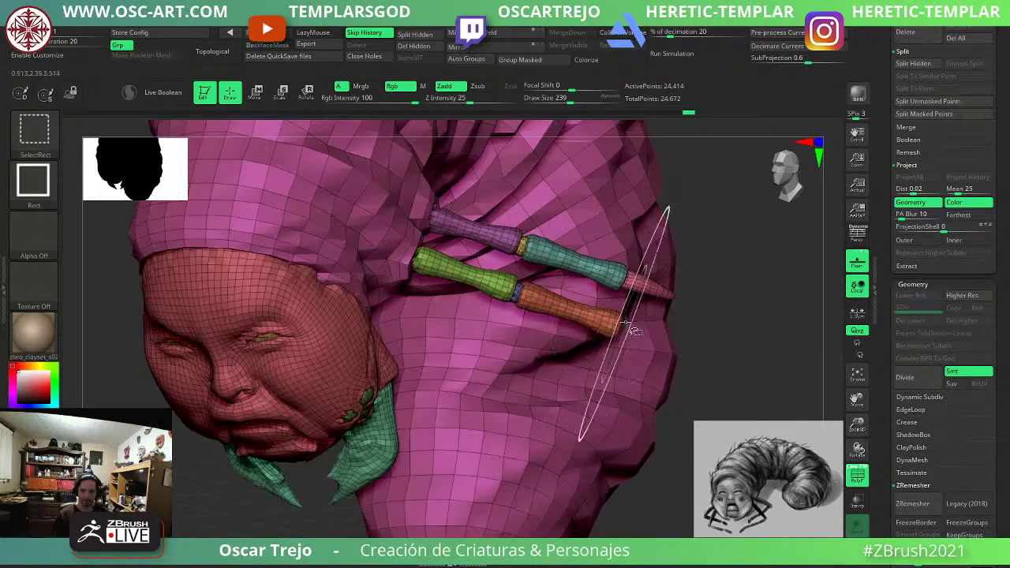
{"action": "left_click", "coordinate": [564, 311], "text": "ctrl+shift"}
Hide the matching segments of the opposite front leg, then mask everything except both front legs' lower segments and claw tips.
{"action": "left_click_drag", "start_coordinate": [184, 465], "coordinate": [210, 456]}
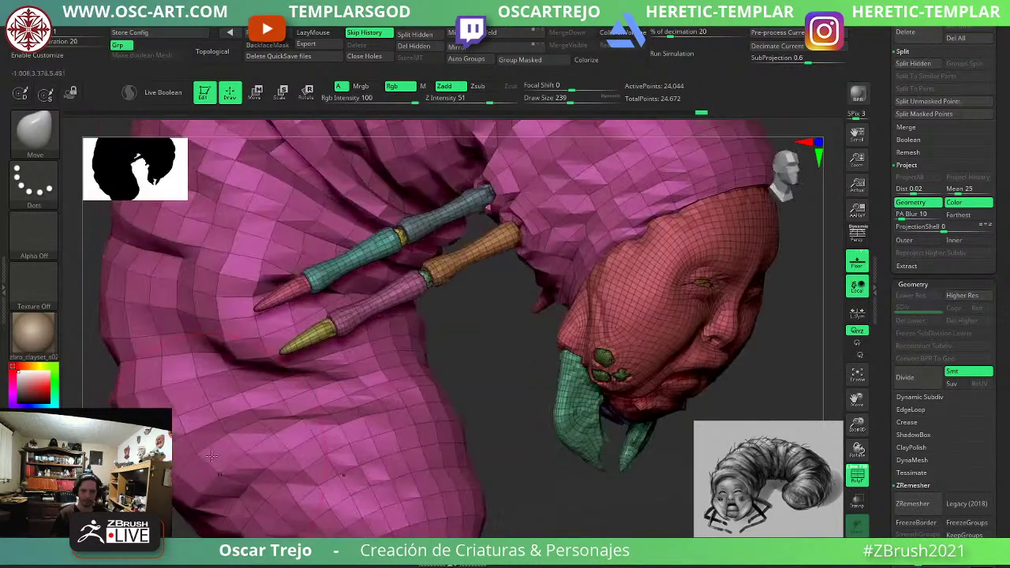
{"action": "left_click", "coordinate": [332, 338], "text": "ctrl+shift"}
{"action": "left_click", "coordinate": [357, 319], "text": "ctrl+shift"}
{"action": "left_click_drag", "start_coordinate": [501, 415], "coordinate": [590, 315], "text": "ctrl+shift"}
{"action": "left_click", "coordinate": [595, 290], "text": "ctrl"}
{"action": "left_click", "coordinate": [528, 431], "text": "ctrl+shift"}
{"action": "left_click_drag", "start_coordinate": [574, 467], "coordinate": [606, 300], "text": "shift"}
{"action": "left_click", "coordinate": [366, 339], "text": "ctrl"}
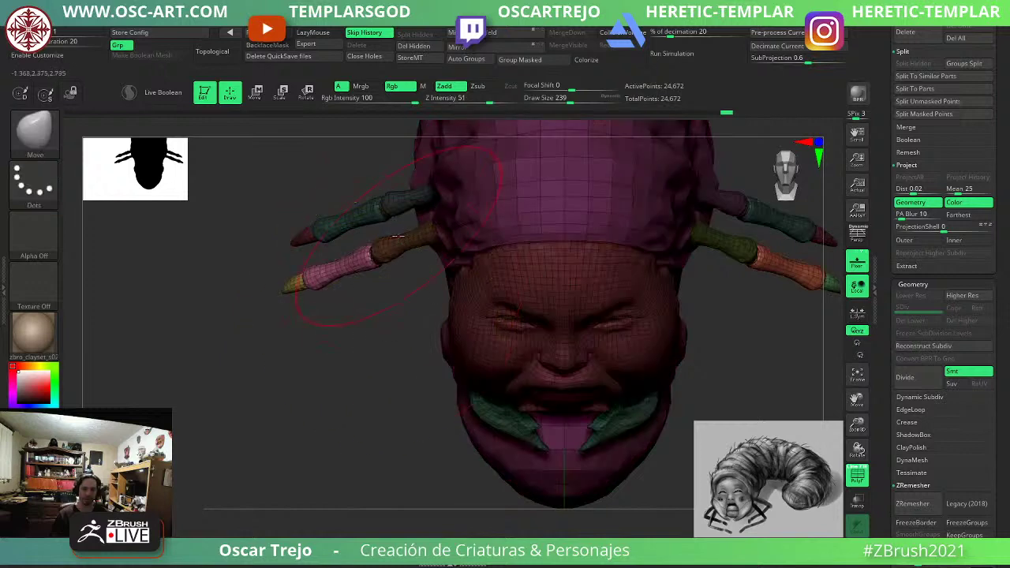
Unlock the Transpose gizmo and place it at the knee joint of the front leg.
{"action": "key", "text": "w"}
{"action": "left_click_drag", "start_coordinate": [379, 417], "coordinate": [272, 431]}
{"action": "left_click_drag", "start_coordinate": [496, 217], "coordinate": [679, 280], "text": "alt"}
{"action": "left_click", "coordinate": [654, 230], "text": "alt"}
{"action": "left_click_drag", "start_coordinate": [726, 257], "coordinate": [640, 267]}
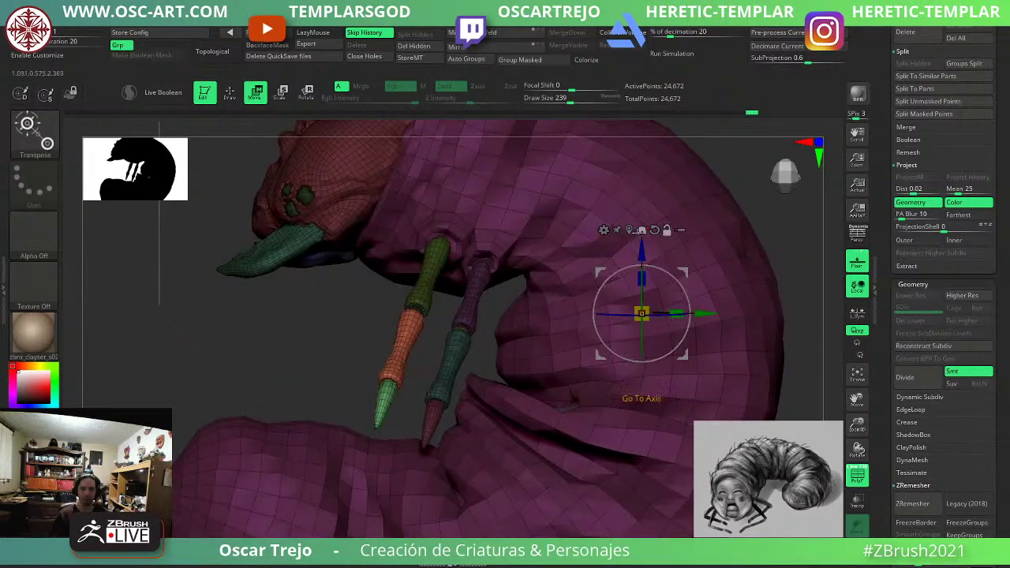
{"action": "left_click", "coordinate": [640, 231], "text": "alt"}
{"action": "left_click_drag", "start_coordinate": [436, 320], "coordinate": [457, 274]}
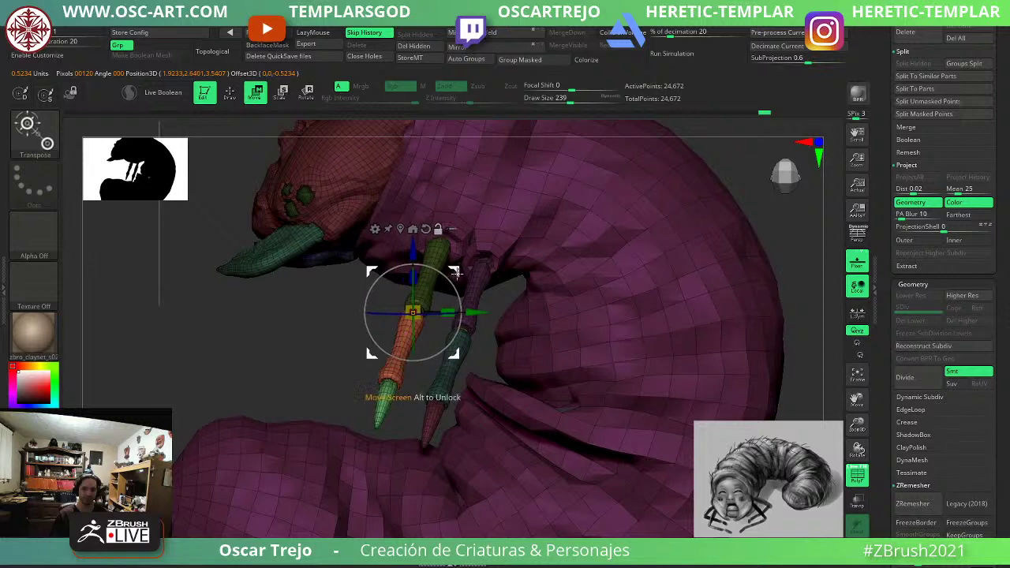
{"action": "left_click_drag", "start_coordinate": [491, 309], "coordinate": [568, 303]}
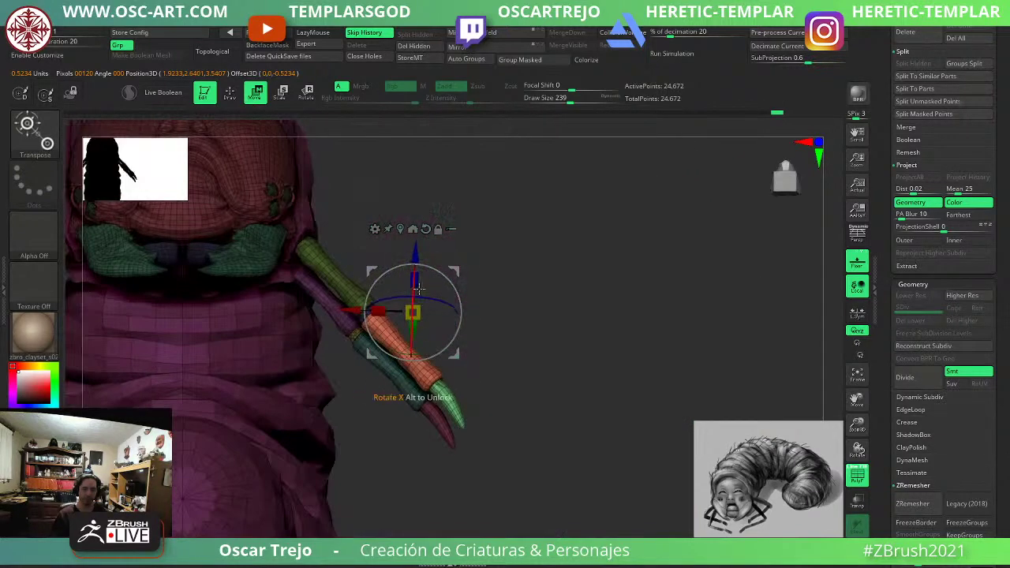
{"action": "left_click_drag", "start_coordinate": [456, 268], "coordinate": [412, 266], "text": "alt"}
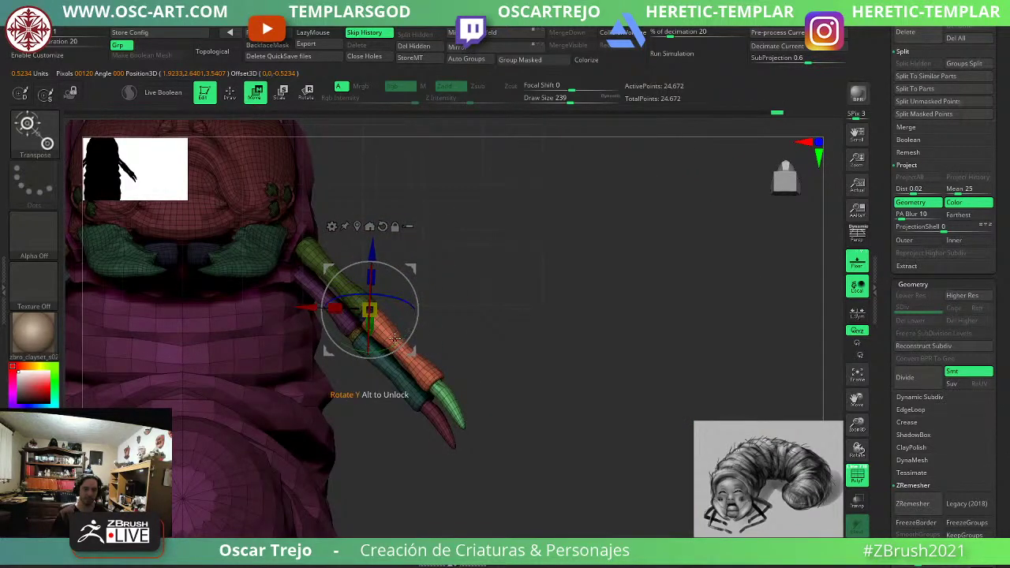
Rotate the front legs' lower segments inward to horizontal, nudge them onto the knee joints and clear the mask.
{"action": "mouse_move", "coordinate": [394, 338]}
{"action": "left_mouse_down"}
{"action": "mouse_move", "coordinate": [379, 365]}
{"action": "mouse_move", "coordinate": [333, 372]}
{"action": "mouse_move", "coordinate": [298, 351]}
{"action": "mouse_move", "coordinate": [274, 312]}
{"action": "mouse_move", "coordinate": [278, 289]}
{"action": "left_mouse_up"}
{"action": "key", "text": "q"}
{"action": "left_click_drag", "start_coordinate": [515, 284], "coordinate": [493, 286]}
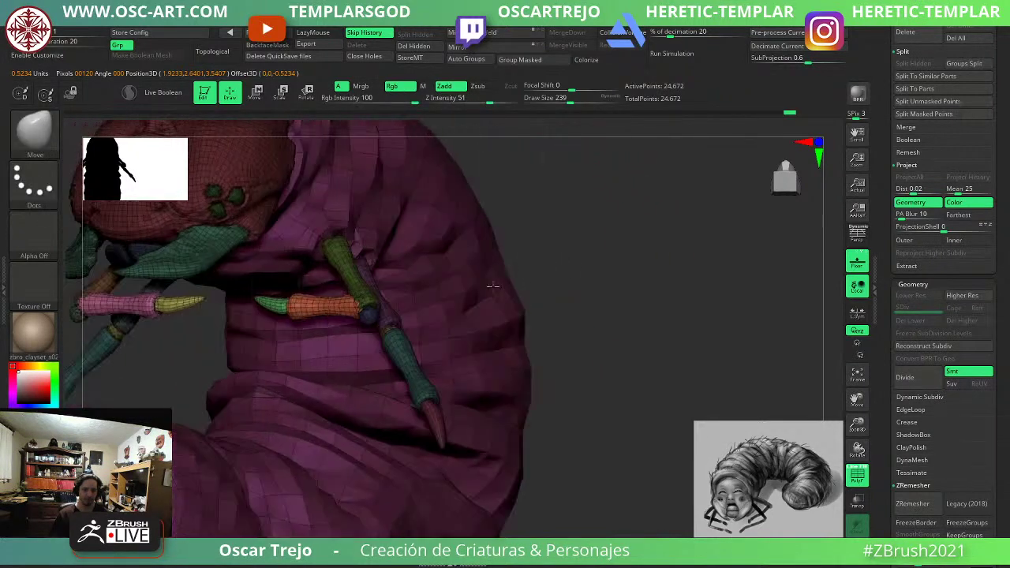
{"action": "left_click_drag", "start_coordinate": [561, 273], "coordinate": [579, 293]}
{"action": "key", "text": "w"}
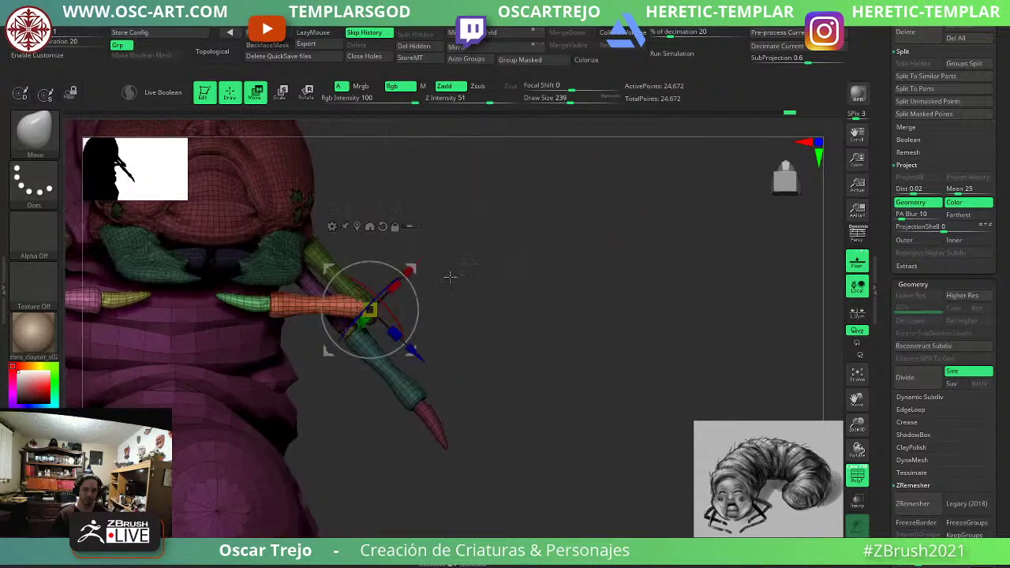
{"action": "mouse_move", "coordinate": [411, 269]}
{"action": "left_mouse_down"}
{"action": "mouse_move", "coordinate": [416, 293]}
{"action": "mouse_move", "coordinate": [410, 283]}
{"action": "left_mouse_up"}
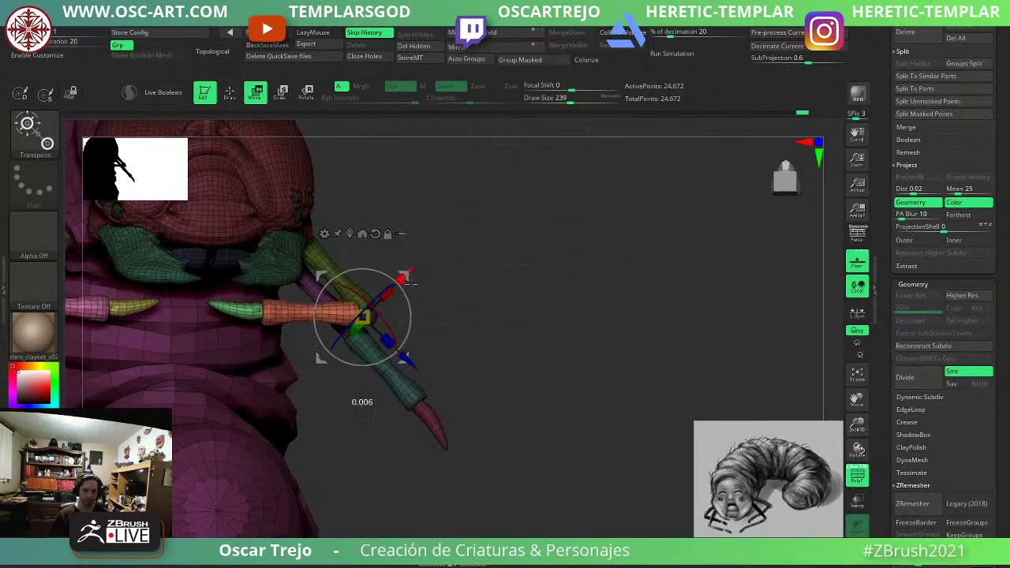
{"action": "mouse_move", "coordinate": [478, 345]}
{"action": "left_mouse_down", "text": "ctrl"}
{"action": "mouse_move", "coordinate": [532, 321]}
{"action": "mouse_move", "coordinate": [528, 331]}
{"action": "mouse_move", "coordinate": [527, 319]}
{"action": "mouse_move", "coordinate": [449, 322]}
{"action": "mouse_move", "coordinate": [443, 335]}
{"action": "mouse_move", "coordinate": [457, 324]}
{"action": "left_mouse_up", "text": "ctrl"}
{"action": "key", "text": "q"}
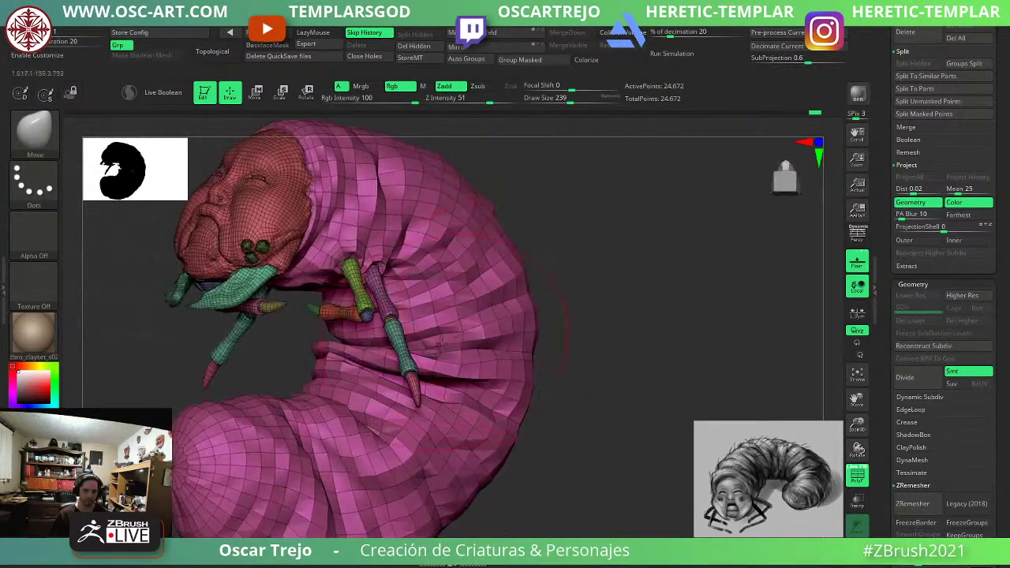
Isolate the lower segments and claw tips of the second leg pair and mask everything else on the body.
{"action": "left_click", "coordinate": [417, 390], "text": "ctrl+shift"}
{"action": "left_click_drag", "start_coordinate": [524, 340], "coordinate": [514, 387], "text": "ctrl+shift"}
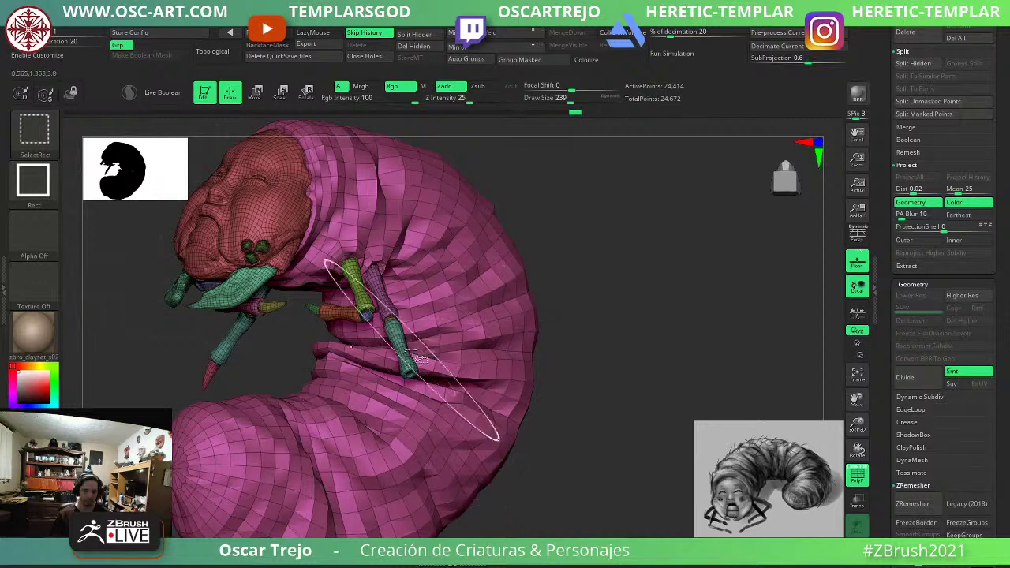
{"action": "left_click", "coordinate": [415, 349], "text": "ctrl+shift"}
{"action": "key", "text": "ctrl+z"}
{"action": "left_click", "coordinate": [406, 359], "text": "ctrl+shift"}
{"action": "left_click_drag", "start_coordinate": [209, 364], "coordinate": [242, 407], "text": "ctrl+shift"}
{"action": "left_click", "coordinate": [211, 381], "text": "ctrl+shift"}
{"action": "left_click", "coordinate": [231, 346], "text": "ctrl+shift"}
{"action": "left_click_drag", "start_coordinate": [235, 359], "coordinate": [246, 379], "text": "ctrl+shift"}
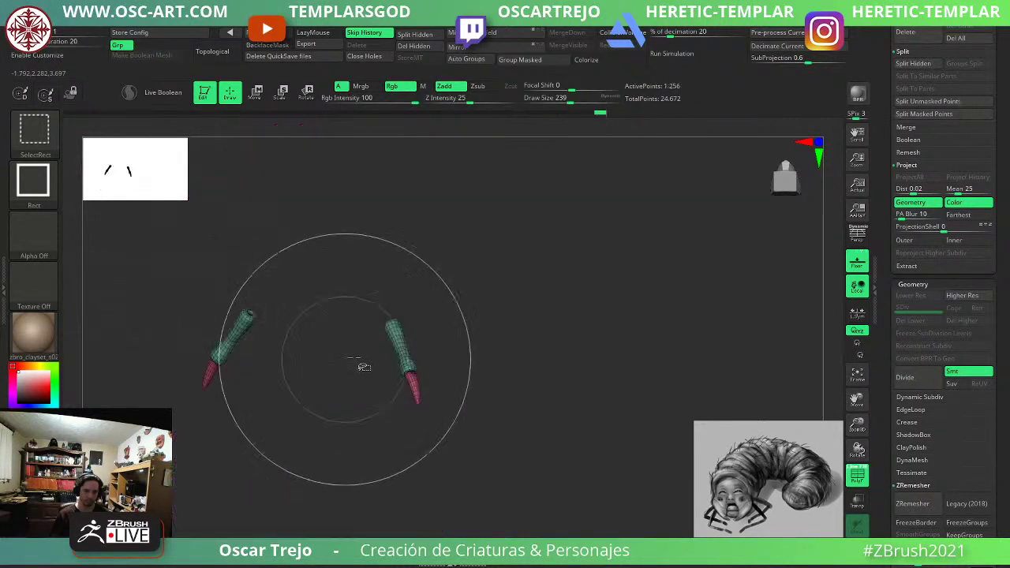
{"action": "left_click_drag", "start_coordinate": [562, 237], "coordinate": [171, 470], "text": "ctrl"}
{"action": "left_click", "coordinate": [174, 470], "text": "ctrl+shift"}
{"action": "left_click", "coordinate": [665, 358], "text": "ctrl"}
Bend the lower segments of the second leg pair inward with the Transpose gizmo and clear the mask.
{"action": "left_click_drag", "start_coordinate": [654, 357], "coordinate": [419, 352], "text": "shift"}
{"action": "key", "text": "w"}
{"action": "mouse_move", "coordinate": [615, 373]}
{"action": "left_mouse_down", "text": "ctrl"}
{"action": "mouse_move", "coordinate": [621, 362]}
{"action": "mouse_move", "coordinate": [585, 355]}
{"action": "left_mouse_up", "text": "ctrl"}
{"action": "key", "text": "q"}
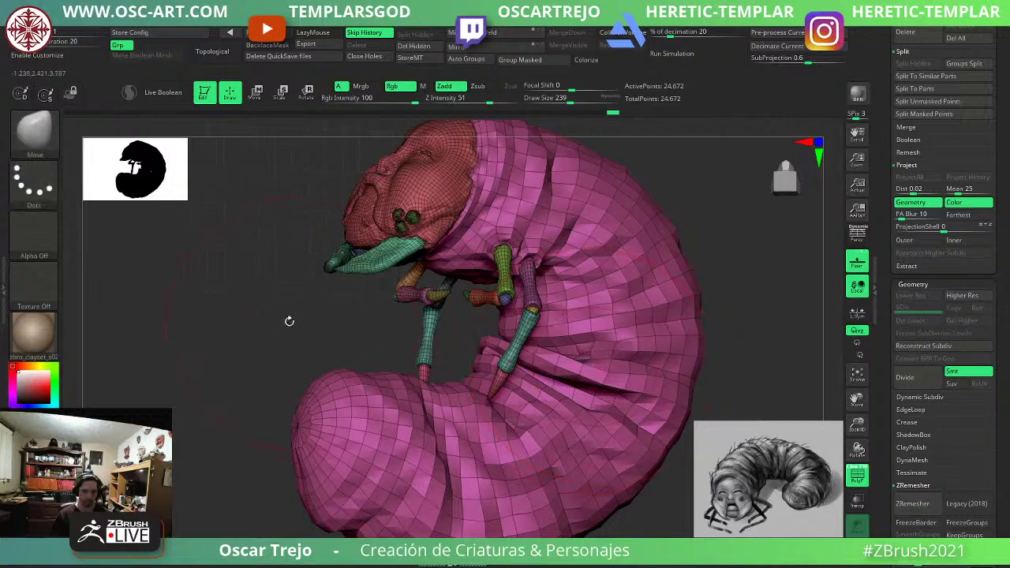
{"action": "mouse_move", "coordinate": [289, 320]}
{"action": "left_mouse_down"}
{"action": "mouse_move", "coordinate": [246, 311]}
{"action": "mouse_move", "coordinate": [341, 317]}
{"action": "mouse_move", "coordinate": [197, 319]}
{"action": "left_mouse_up"}
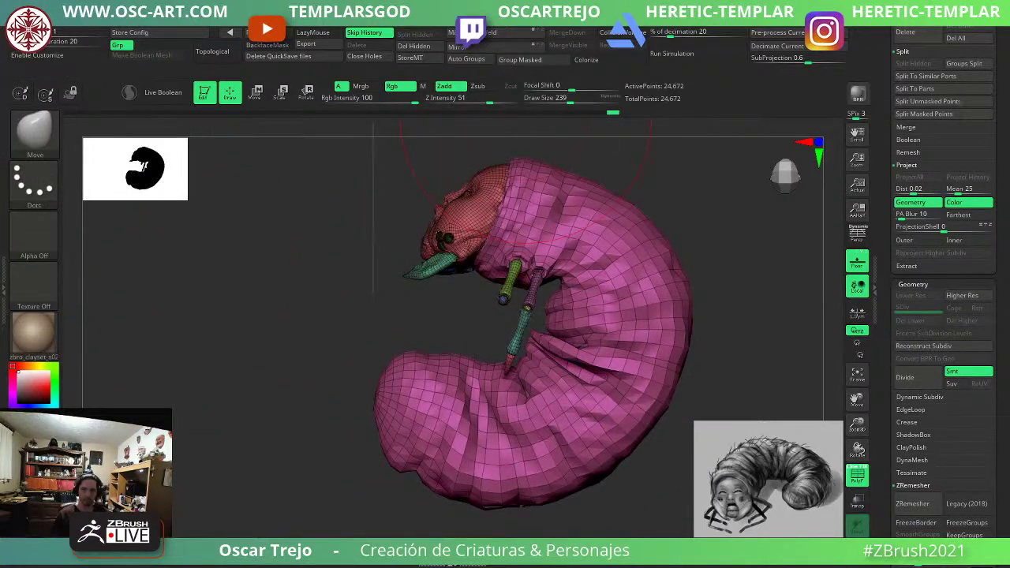
Transfer the finished pose from the Transpose Master mesh back to the original subtools with TPose|SubT.
{"action": "mouse_move", "coordinate": [688, 23]}
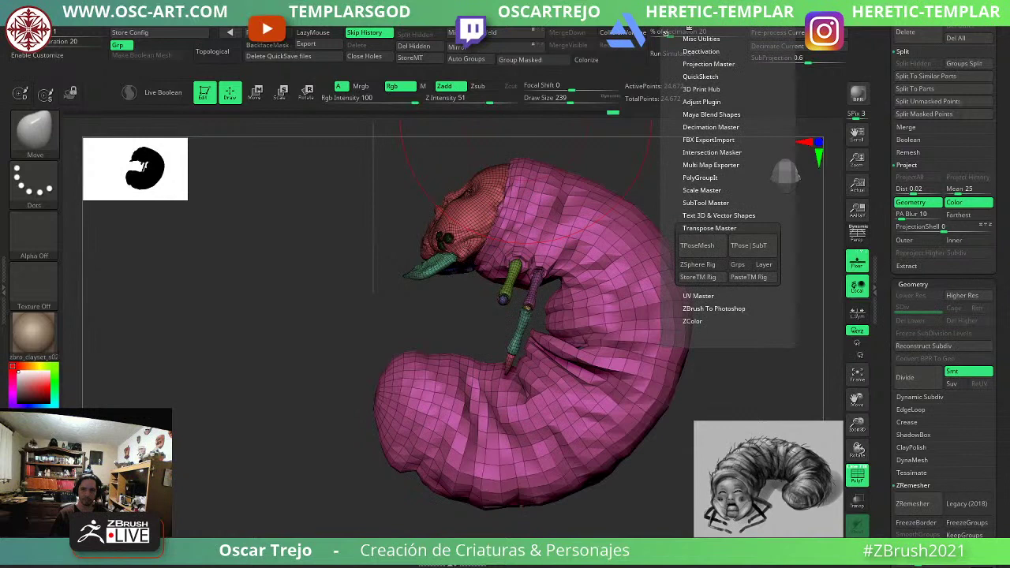
{"action": "left_click", "coordinate": [764, 246]}
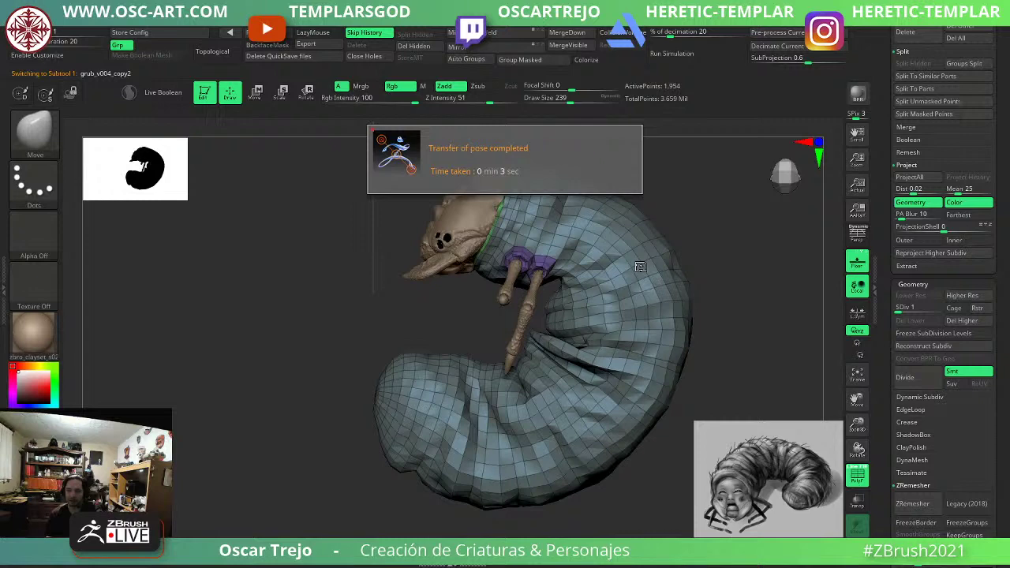
{"action": "mouse_move", "coordinate": [268, 327]}
{"action": "left_mouse_down"}
{"action": "mouse_move", "coordinate": [320, 367]}
{"action": "mouse_move", "coordinate": [303, 378]}
{"action": "mouse_move", "coordinate": [318, 400]}
{"action": "mouse_move", "coordinate": [296, 435]}
{"action": "mouse_move", "coordinate": [318, 427]}
{"action": "left_mouse_up"}
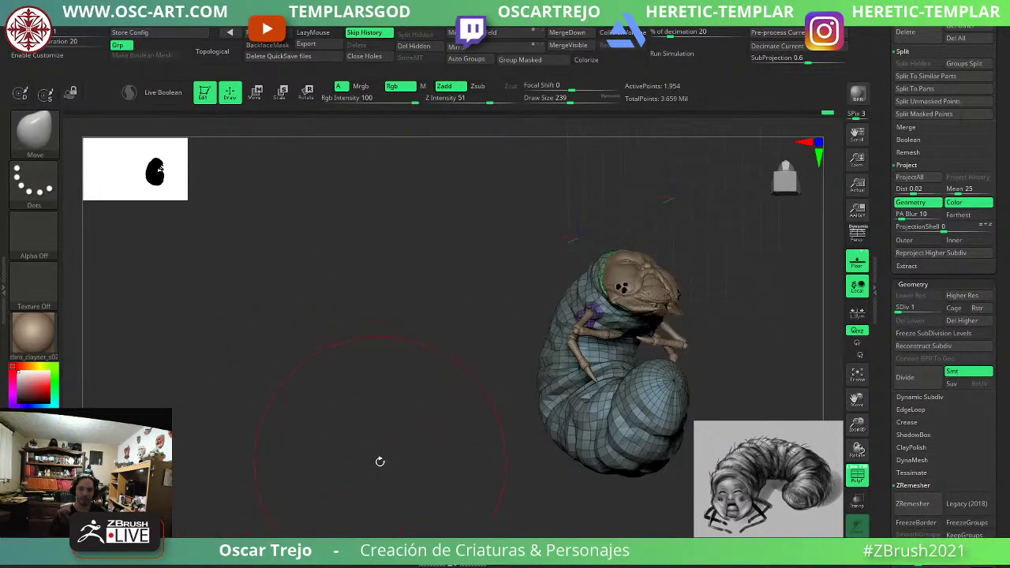
{"action": "left_click_drag", "start_coordinate": [379, 462], "coordinate": [402, 460]}
Raise the body subtool to subdivision level 6 and hide the polygroup wireframe.
{"action": "left_click_drag", "start_coordinate": [685, 458], "coordinate": [628, 473]}
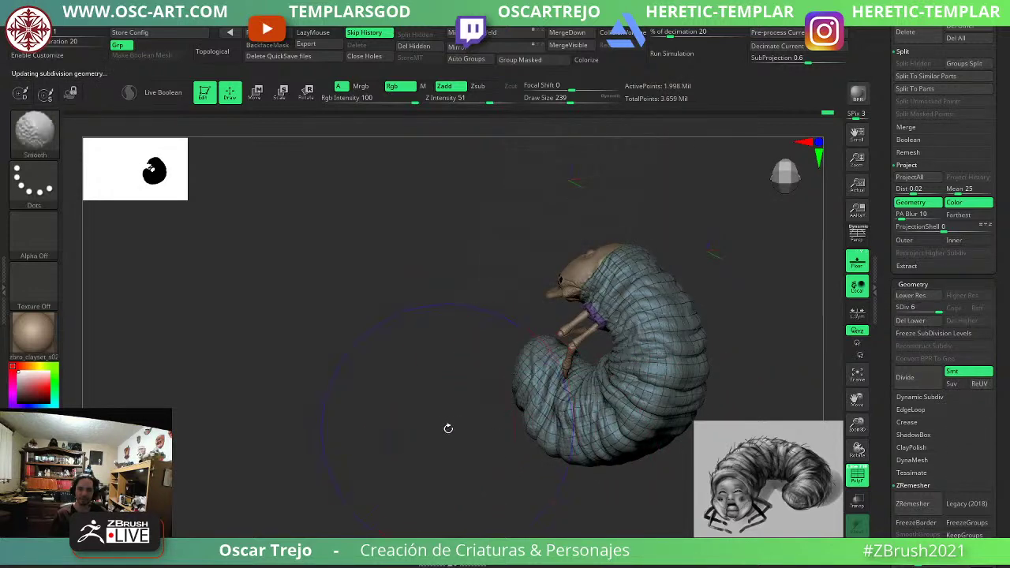
{"action": "key", "text": "shift+f"}
{"action": "left_click_drag", "start_coordinate": [435, 428], "coordinate": [471, 443], "text": "shift"}
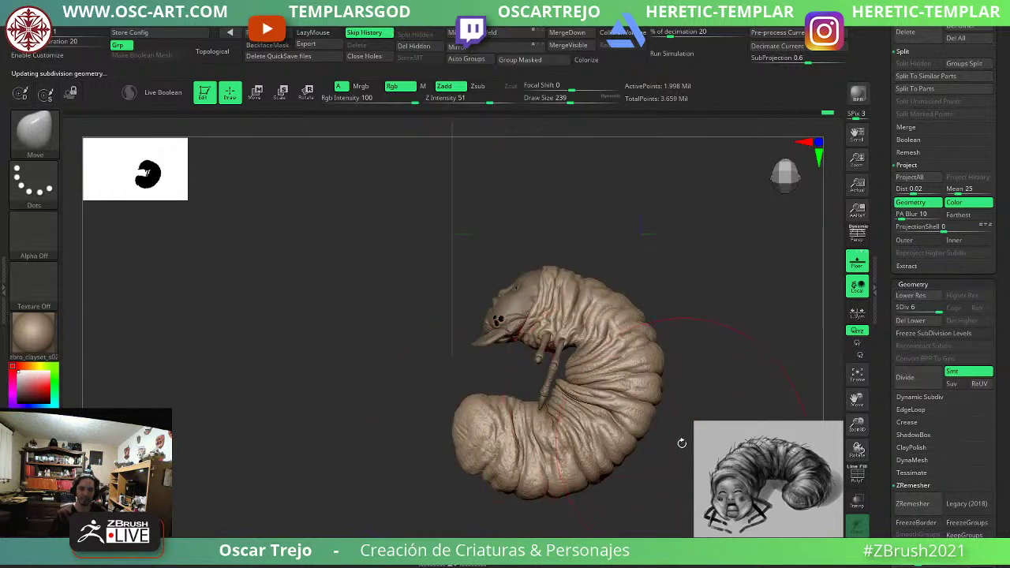
Inspect the curled body and its folds from the back, the underside and the profile.
{"action": "left_click_drag", "start_coordinate": [681, 444], "coordinate": [558, 475]}
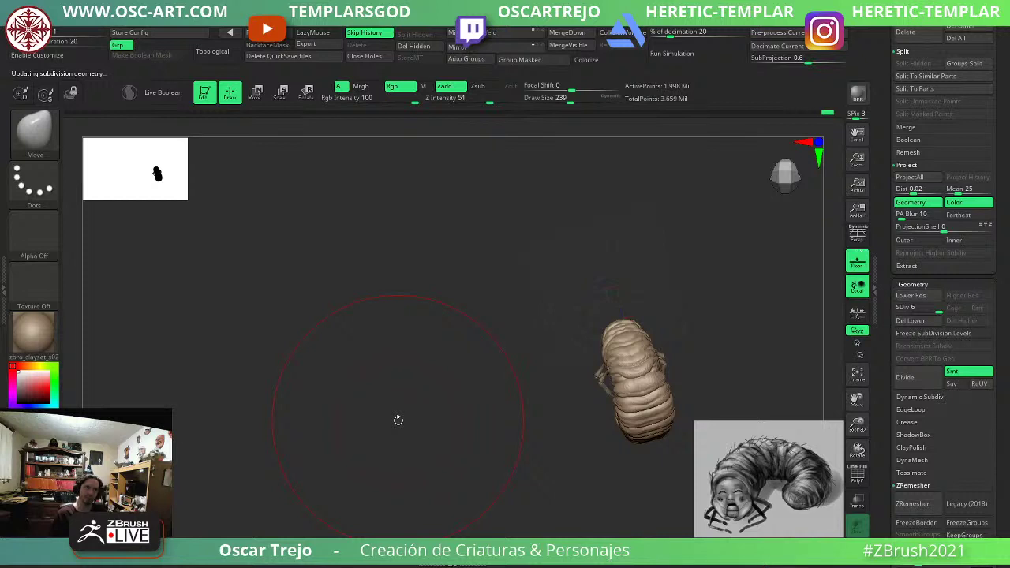
{"action": "left_click_drag", "start_coordinate": [600, 266], "coordinate": [535, 443]}
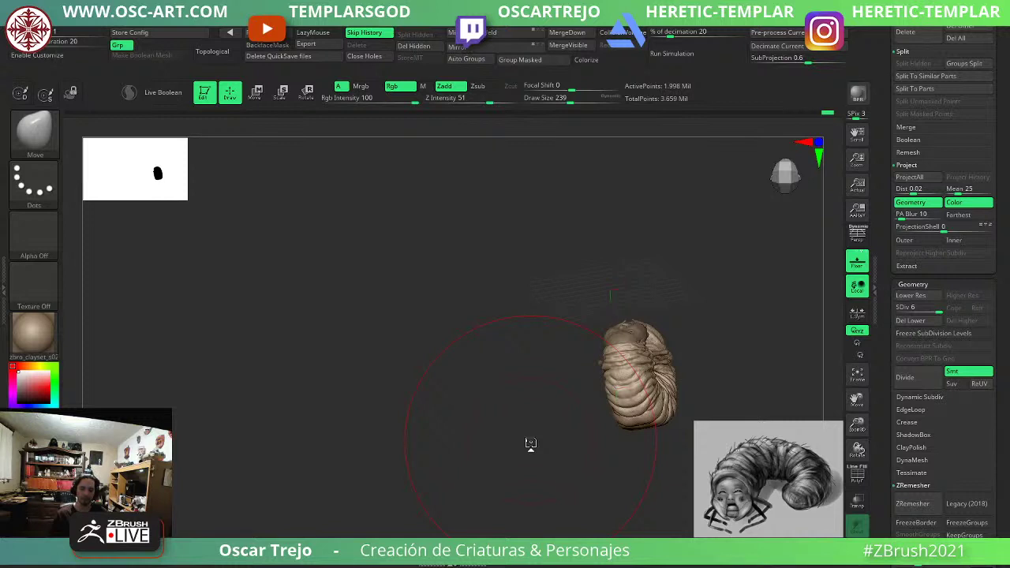
{"action": "mouse_move", "coordinate": [505, 433]}
{"action": "left_mouse_down", "text": "shift"}
{"action": "mouse_move", "coordinate": [518, 458]}
{"action": "mouse_move", "coordinate": [462, 460]}
{"action": "mouse_move", "coordinate": [460, 442]}
{"action": "left_mouse_up", "text": "shift"}
{"action": "key", "text": "s"}
{"action": "left_click_drag", "start_coordinate": [633, 436], "coordinate": [627, 435]}
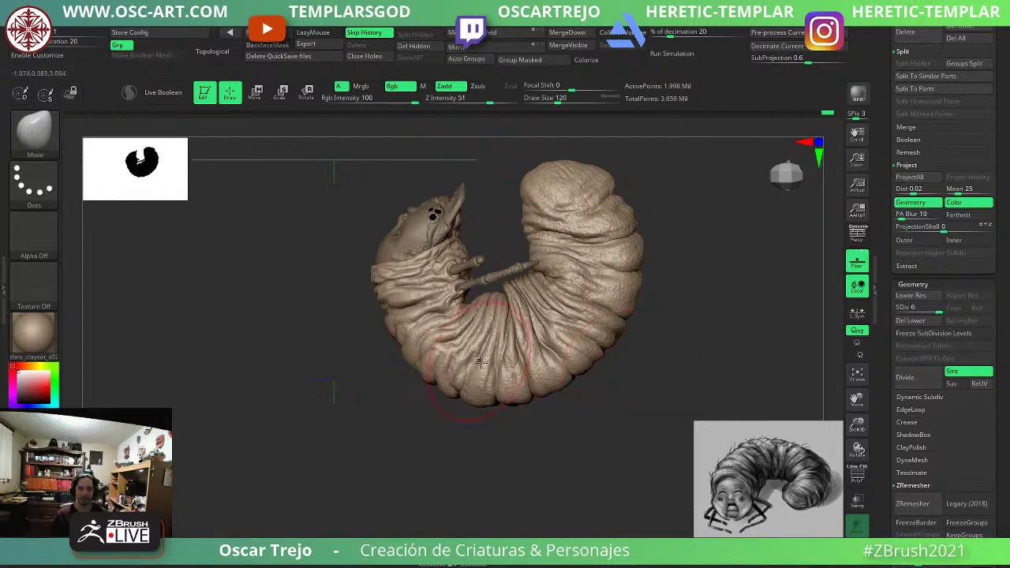
{"action": "mouse_move", "coordinate": [637, 424]}
{"action": "left_mouse_down"}
{"action": "mouse_move", "coordinate": [629, 442]}
{"action": "mouse_move", "coordinate": [655, 431]}
{"action": "mouse_move", "coordinate": [665, 476]}
{"action": "mouse_move", "coordinate": [654, 437]}
{"action": "left_mouse_up"}
{"action": "mouse_move", "coordinate": [648, 380]}
{"action": "left_mouse_down", "text": "alt"}
{"action": "mouse_move", "coordinate": [656, 442]}
{"action": "mouse_move", "coordinate": [672, 419]}
{"action": "mouse_move", "coordinate": [703, 460]}
{"action": "left_mouse_up", "text": "alt"}
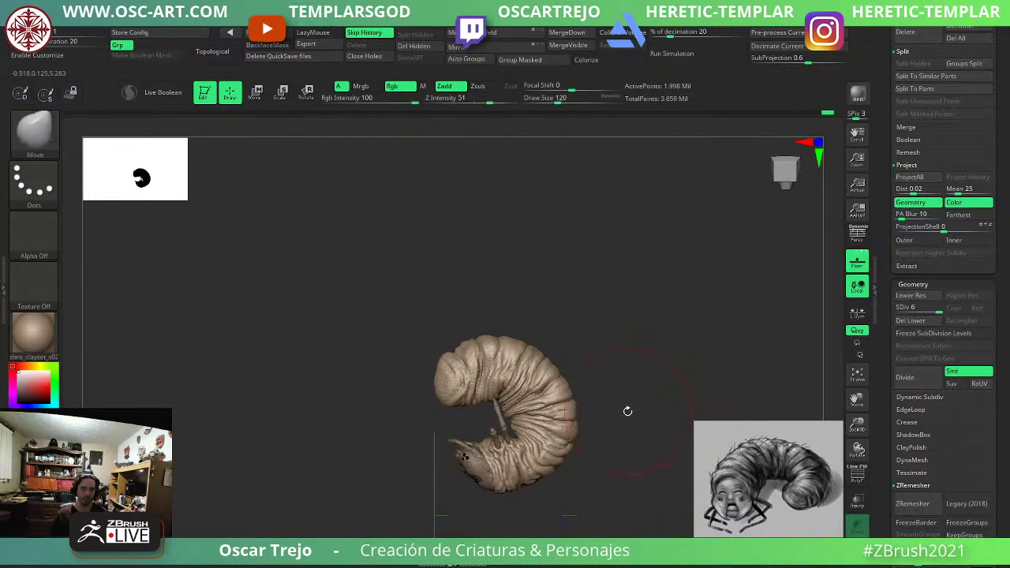
{"action": "mouse_move", "coordinate": [654, 363]}
{"action": "left_mouse_down", "text": "alt"}
{"action": "mouse_move", "coordinate": [658, 384]}
{"action": "mouse_move", "coordinate": [655, 347]}
{"action": "mouse_move", "coordinate": [641, 375]}
{"action": "left_mouse_up", "text": "alt"}
{"action": "left_click_drag", "start_coordinate": [641, 375], "coordinate": [633, 412], "text": "alt"}
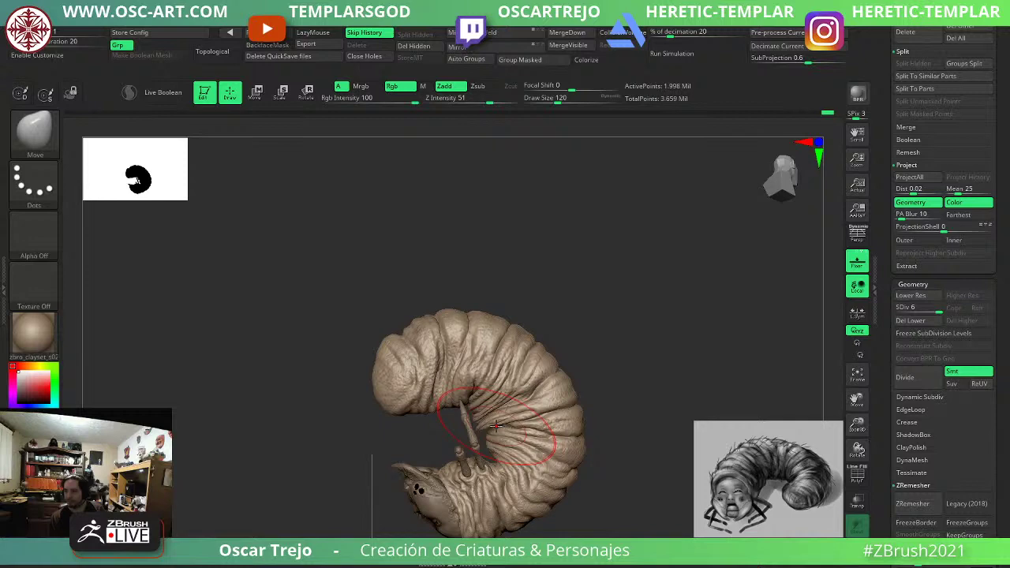
Enlarge the Move brush to draw size 158 and lower the body subtool to subdivision level 1.
{"action": "left_click_drag", "start_coordinate": [252, 371], "coordinate": [584, 367]}
{"action": "key", "text": "s"}
{"action": "key", "text": "s"}
{"action": "left_click_drag", "start_coordinate": [528, 352], "coordinate": [530, 365]}
{"action": "key", "text": "ctrl+z"}
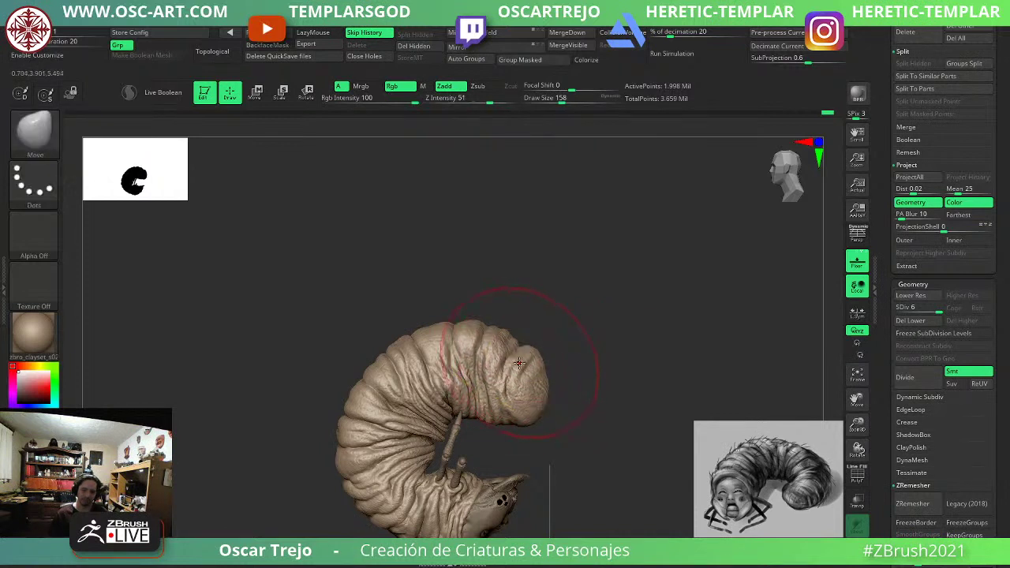
{"action": "key", "text": "shift+d"}
{"action": "key", "text": "shift+d"}
{"action": "key", "text": "shift+d"}
{"action": "key", "text": "shift+d"}
{"action": "key", "text": "shift+d"}
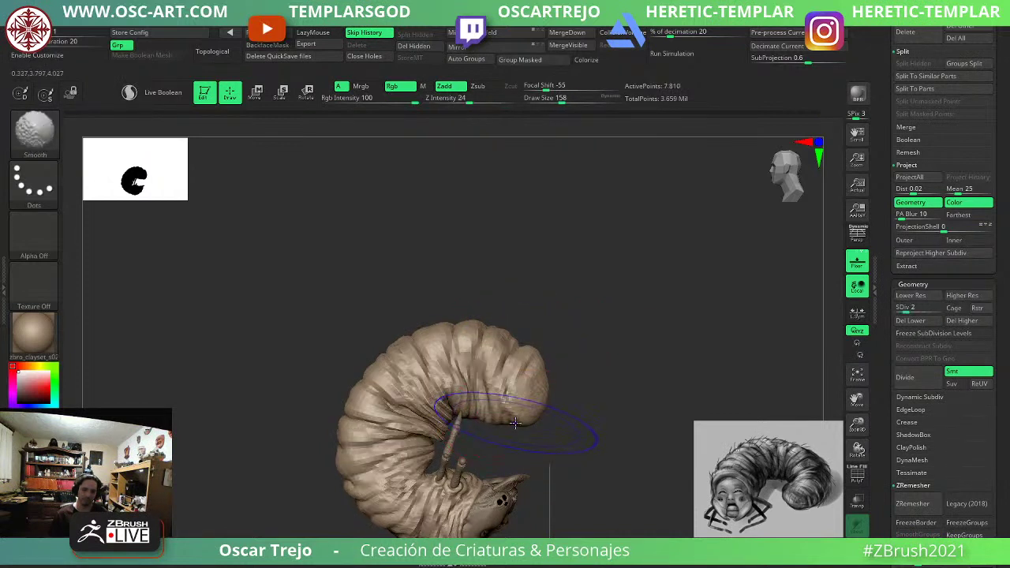
Reshape the tail tip and the arch of the rear body with the Move brush, and reduce the draw size to 140.
{"action": "left_click_drag", "start_coordinate": [527, 355], "coordinate": [525, 365]}
{"action": "mouse_move", "coordinate": [457, 332]}
{"action": "left_mouse_down"}
{"action": "mouse_move", "coordinate": [452, 347]}
{"action": "mouse_move", "coordinate": [438, 341]}
{"action": "left_mouse_up"}
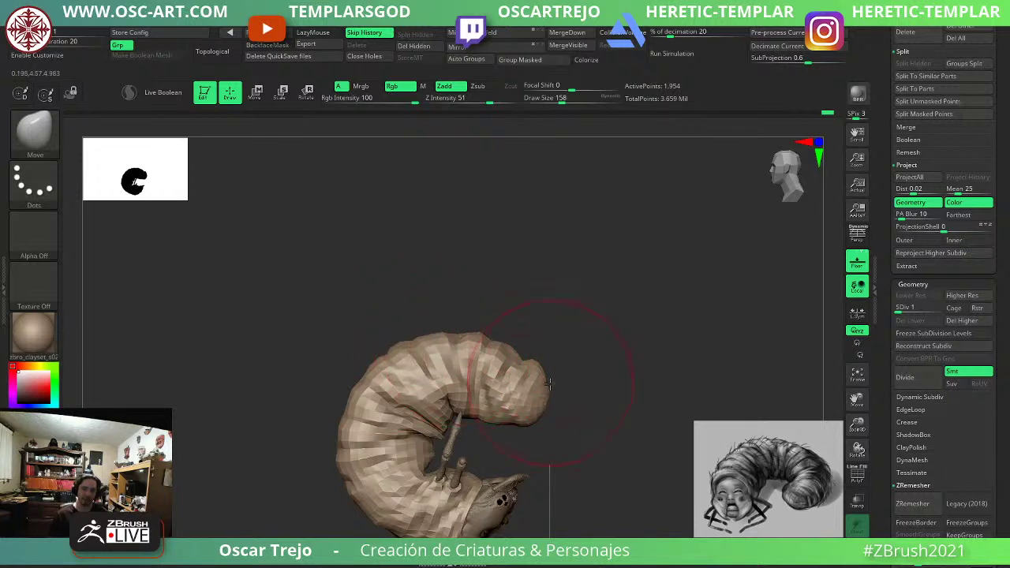
{"action": "left_click_drag", "start_coordinate": [601, 396], "coordinate": [562, 393]}
{"action": "key", "text": "bracketleft"}
{"action": "key", "text": "bracketleft"}
{"action": "left_click_drag", "start_coordinate": [592, 350], "coordinate": [614, 429]}
Raise the body back to subdivision level 6 and check the tail and legs from the front and side.
{"action": "key", "text": "d"}
{"action": "key", "text": "d"}
{"action": "key", "text": "d"}
{"action": "key", "text": "d"}
{"action": "key", "text": "d"}
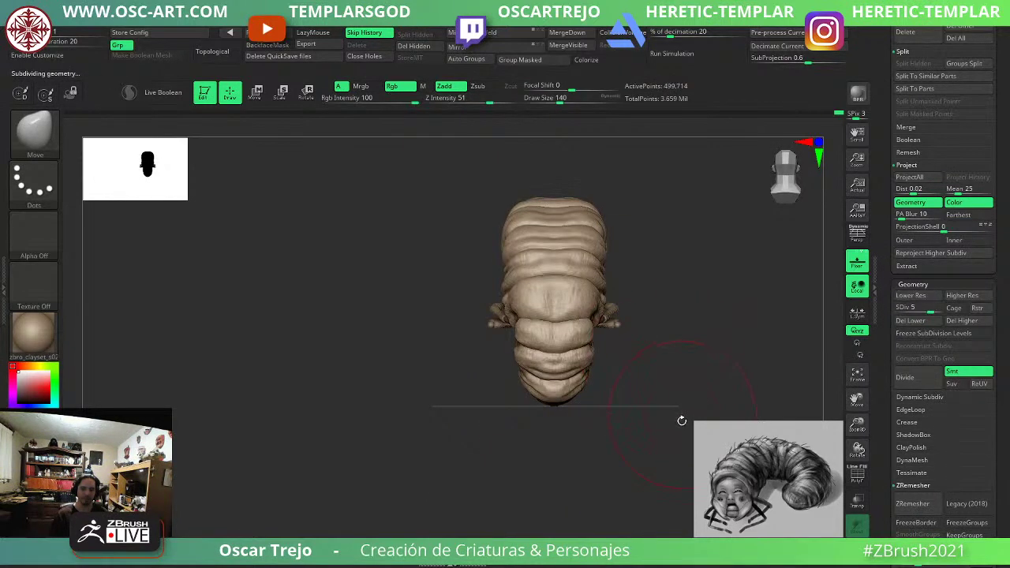
{"action": "left_click_drag", "start_coordinate": [681, 419], "coordinate": [474, 396]}
{"action": "mouse_move", "coordinate": [426, 325]}
{"action": "left_mouse_down", "text": "alt"}
{"action": "mouse_move", "coordinate": [339, 491]}
{"action": "mouse_move", "coordinate": [322, 424]}
{"action": "mouse_move", "coordinate": [269, 383]}
{"action": "mouse_move", "coordinate": [289, 408]}
{"action": "mouse_move", "coordinate": [425, 417]}
{"action": "mouse_move", "coordinate": [436, 383]}
{"action": "left_mouse_up", "text": "alt"}
{"action": "mouse_move", "coordinate": [695, 368]}
{"action": "left_mouse_down", "text": "alt"}
{"action": "mouse_move", "coordinate": [644, 400]}
{"action": "mouse_move", "coordinate": [638, 435]}
{"action": "left_mouse_up", "text": "alt"}
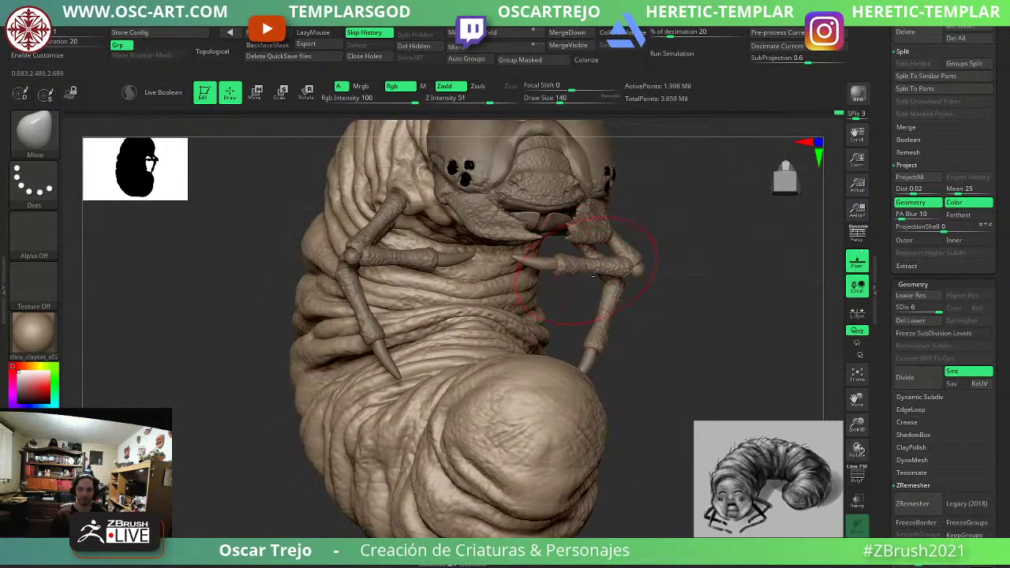
{"action": "left_click_drag", "start_coordinate": [687, 352], "coordinate": [523, 279], "text": "alt"}
{"action": "mouse_move", "coordinate": [592, 324]}
{"action": "left_mouse_down"}
{"action": "mouse_move", "coordinate": [625, 317]}
{"action": "mouse_move", "coordinate": [597, 294]}
{"action": "mouse_move", "coordinate": [608, 297]}
{"action": "mouse_move", "coordinate": [616, 343]}
{"action": "left_mouse_up"}
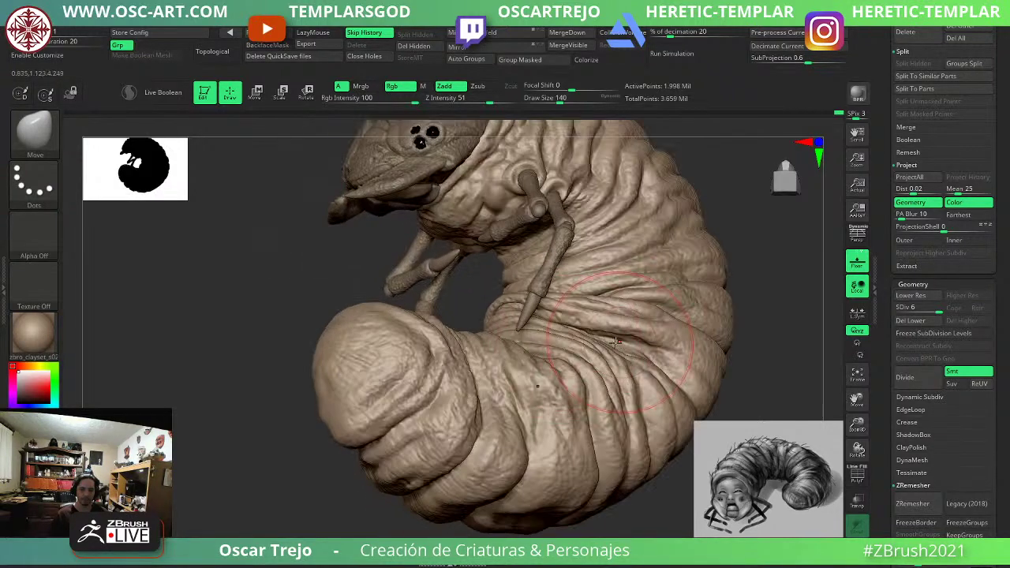
Select the leg subtool, show its polygroup wireframe and give every separate leg piece its own polygroup with Auto Groups.
{"action": "left_click", "coordinate": [547, 275], "text": "alt"}
{"action": "key", "text": "shift+f"}
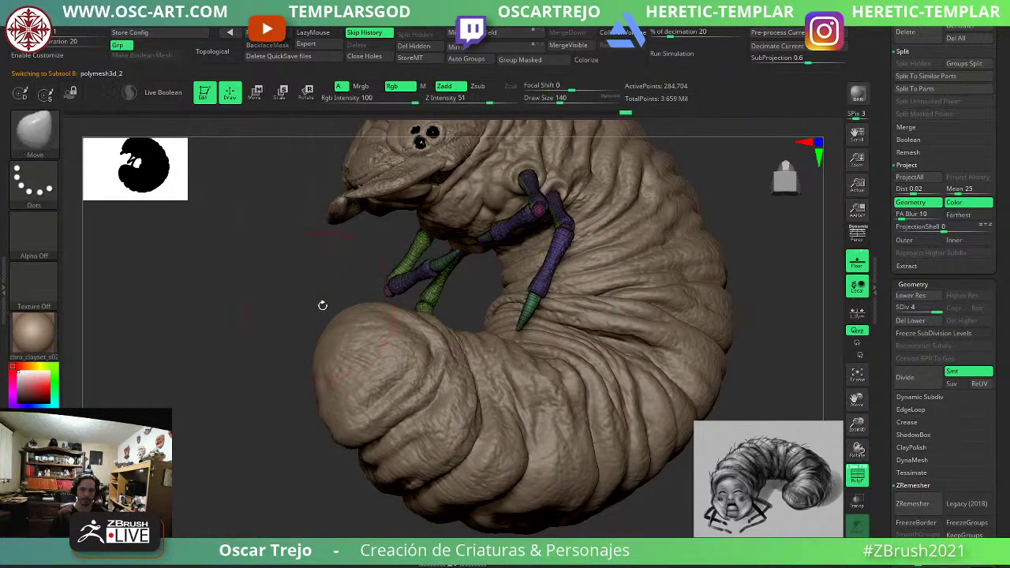
{"action": "left_click_drag", "start_coordinate": [322, 304], "coordinate": [358, 329], "text": "shift"}
{"action": "left_click_drag", "start_coordinate": [715, 288], "coordinate": [624, 355], "text": "alt"}
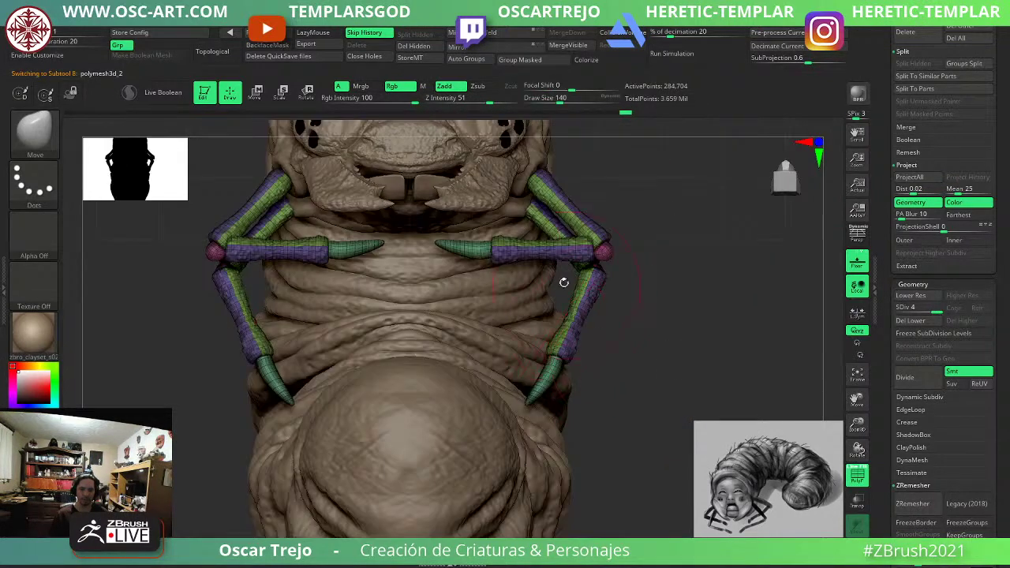
{"action": "left_click", "coordinate": [545, 363], "text": "ctrl+shift"}
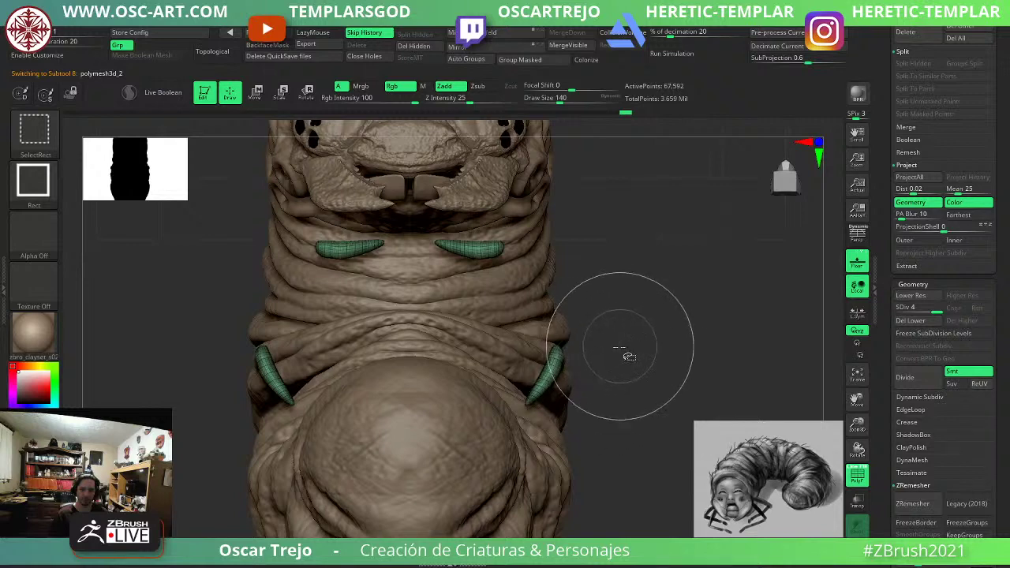
{"action": "left_click_drag", "start_coordinate": [616, 344], "coordinate": [601, 347], "text": "ctrl+shift"}
{"action": "left_click", "coordinate": [578, 340], "text": "ctrl+shift"}
{"action": "left_click", "coordinate": [573, 329], "text": "ctrl+shift"}
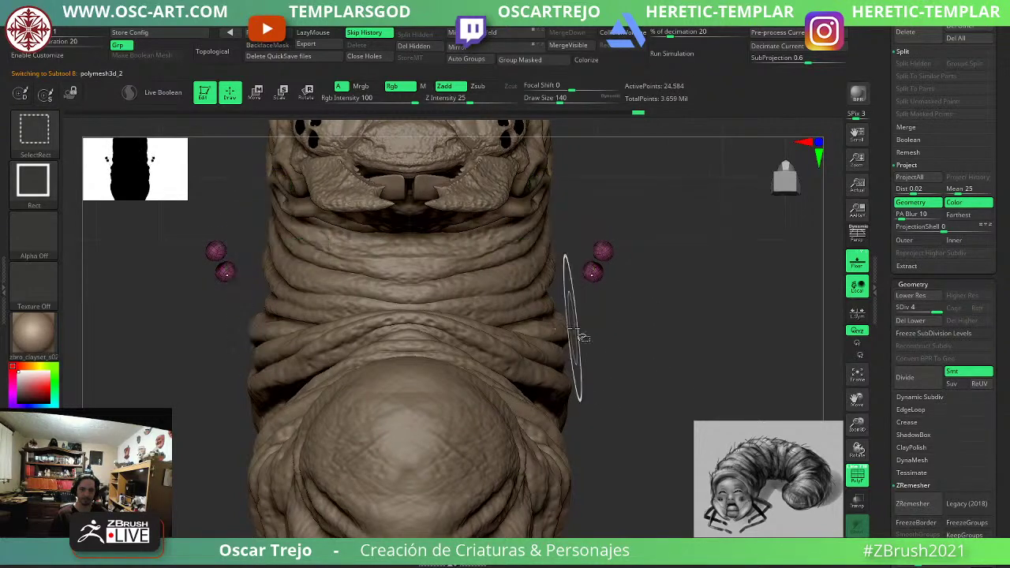
{"action": "left_click", "coordinate": [644, 339], "text": "ctrl+shift"}
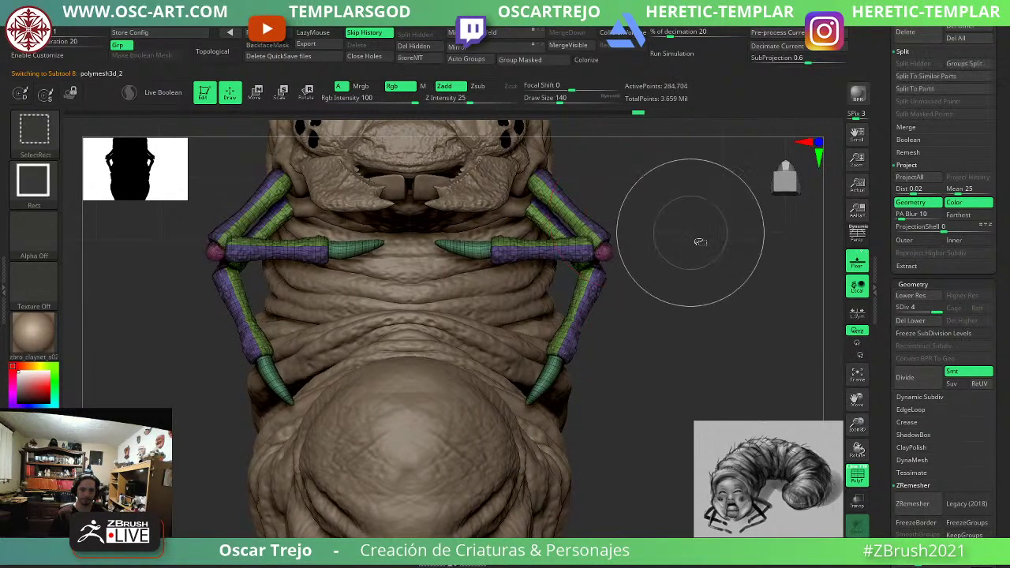
{"action": "left_click", "coordinate": [468, 59]}
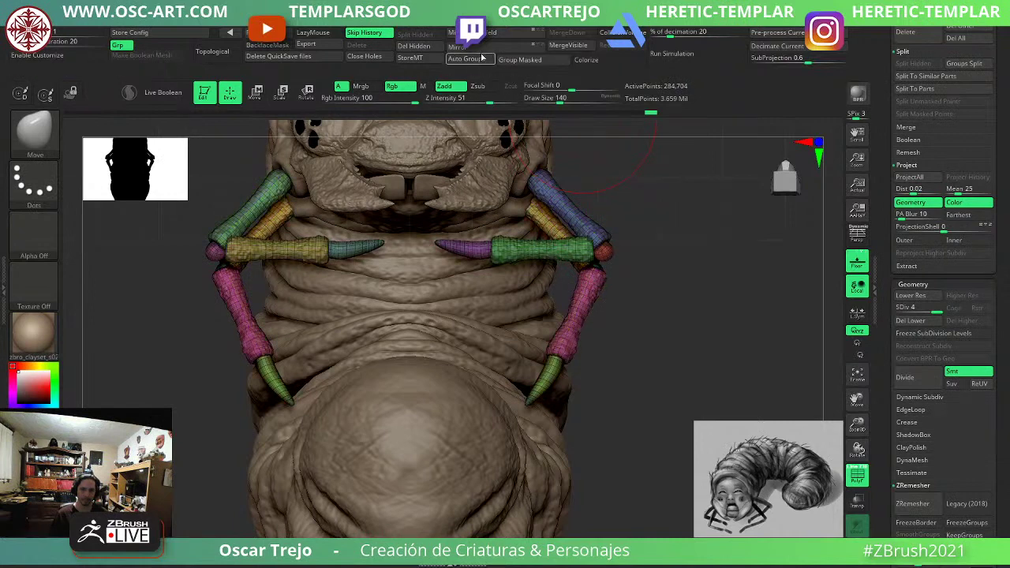
Mask all leg pieces except the lower segment and claw of the creature's left second leg.
{"action": "left_click", "coordinate": [582, 350], "text": "ctrl+shift"}
{"action": "left_click", "coordinate": [605, 367], "text": "ctrl+shift"}
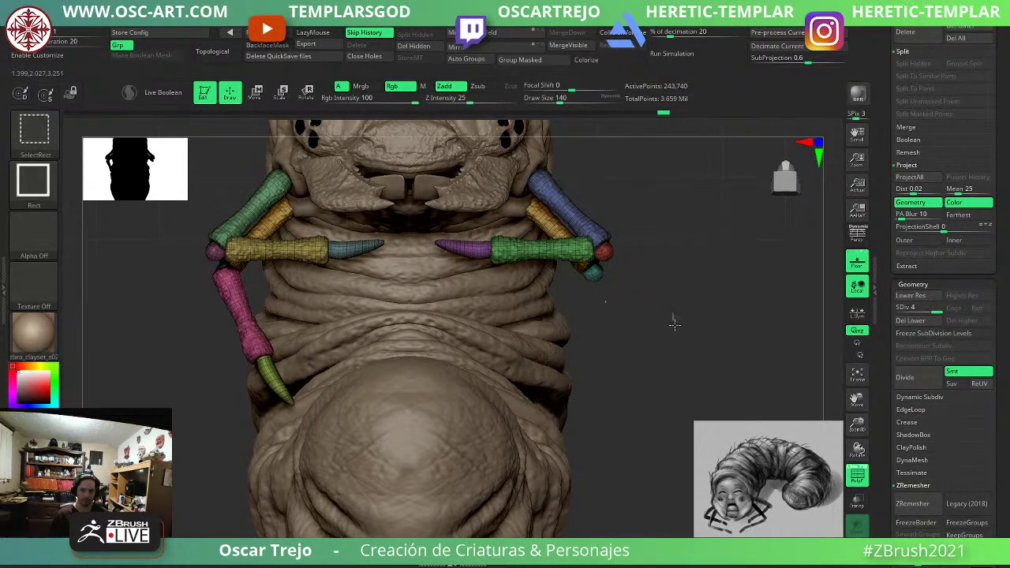
{"action": "left_click_drag", "start_coordinate": [675, 325], "coordinate": [680, 276], "text": "ctrl+shift"}
{"action": "left_click", "coordinate": [679, 262], "text": "ctrl"}
{"action": "left_click", "coordinate": [644, 387], "text": "ctrl+shift"}
{"action": "left_click", "coordinate": [692, 379], "text": "ctrl"}
Place the Transpose gizmo at the knee of the left second leg and rotate its lower segment and claw inward.
{"action": "key", "text": "w"}
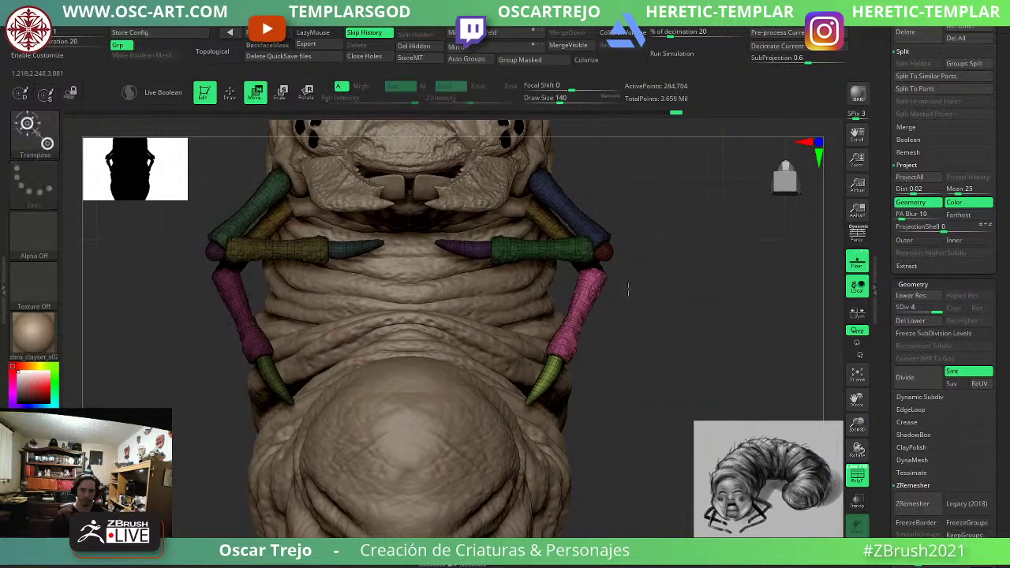
{"action": "left_click", "coordinate": [591, 273], "text": "alt"}
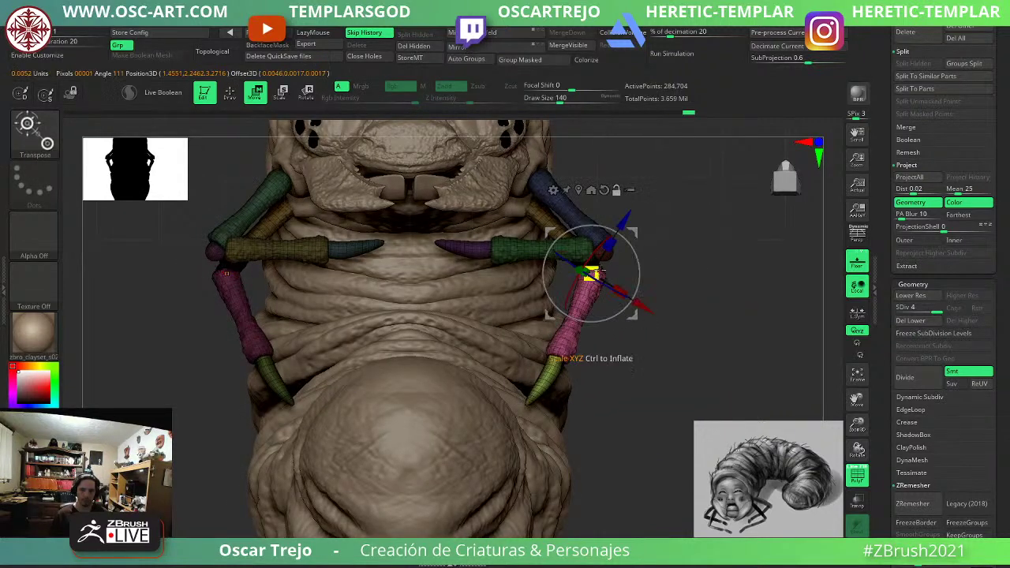
{"action": "mouse_move", "coordinate": [631, 234]}
{"action": "left_mouse_down"}
{"action": "mouse_move", "coordinate": [606, 283]}
{"action": "mouse_move", "coordinate": [621, 236]}
{"action": "left_mouse_up"}
{"action": "left_click", "coordinate": [577, 183]}
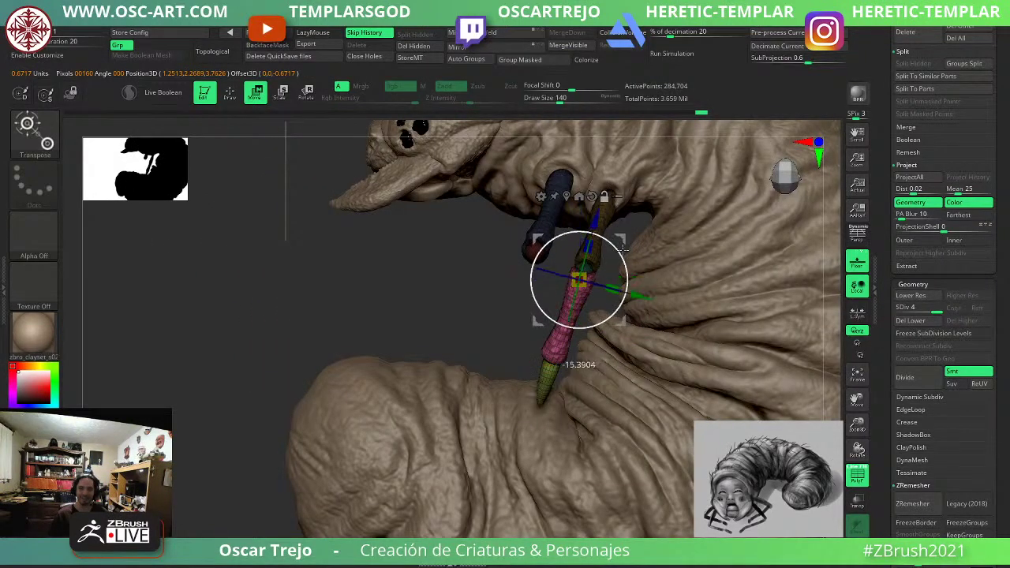
{"action": "left_click_drag", "start_coordinate": [427, 289], "coordinate": [619, 284], "text": "shift"}
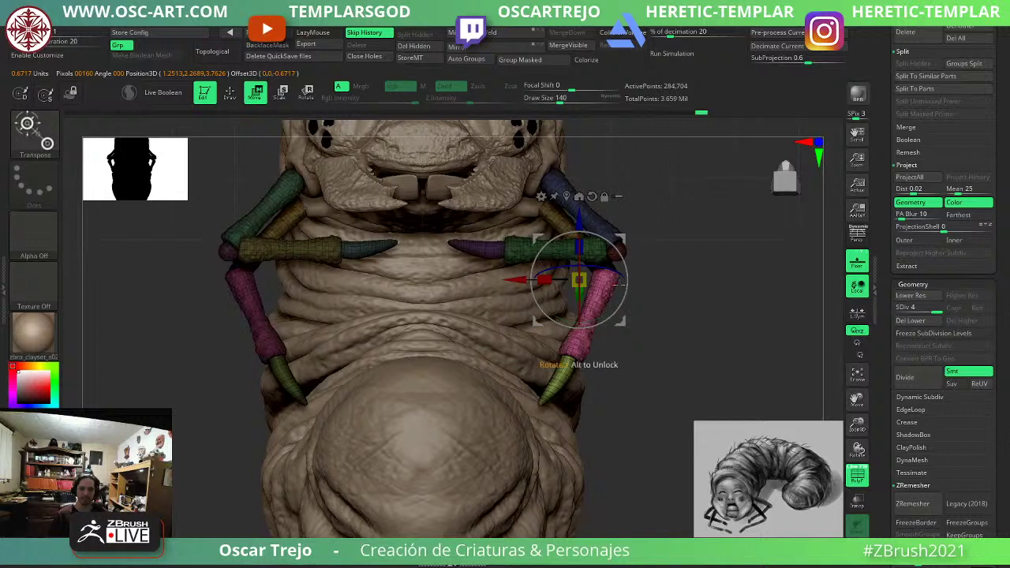
{"action": "left_click_drag", "start_coordinate": [516, 279], "coordinate": [550, 279], "text": "alt"}
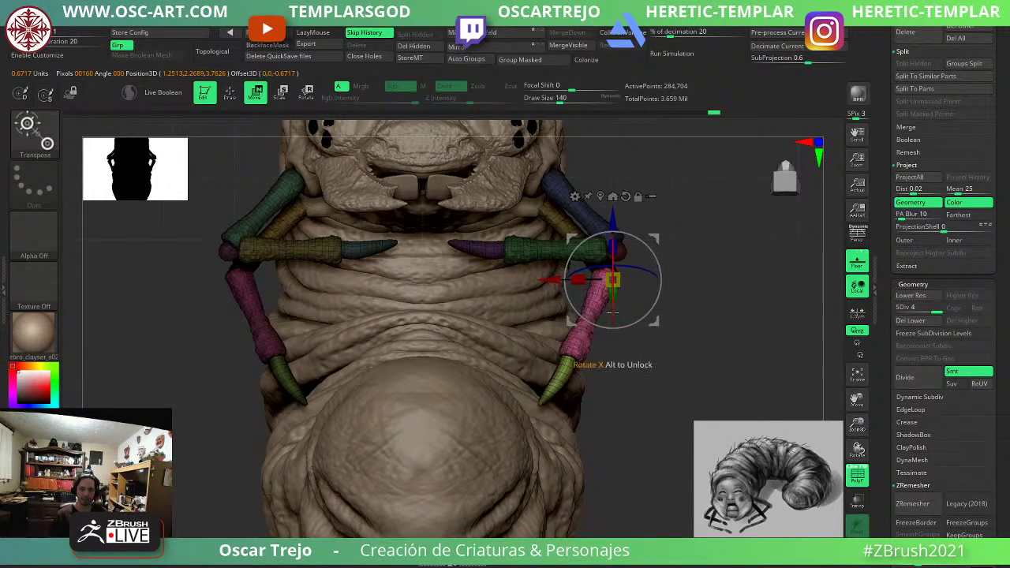
{"action": "left_click_drag", "start_coordinate": [633, 323], "coordinate": [586, 326]}
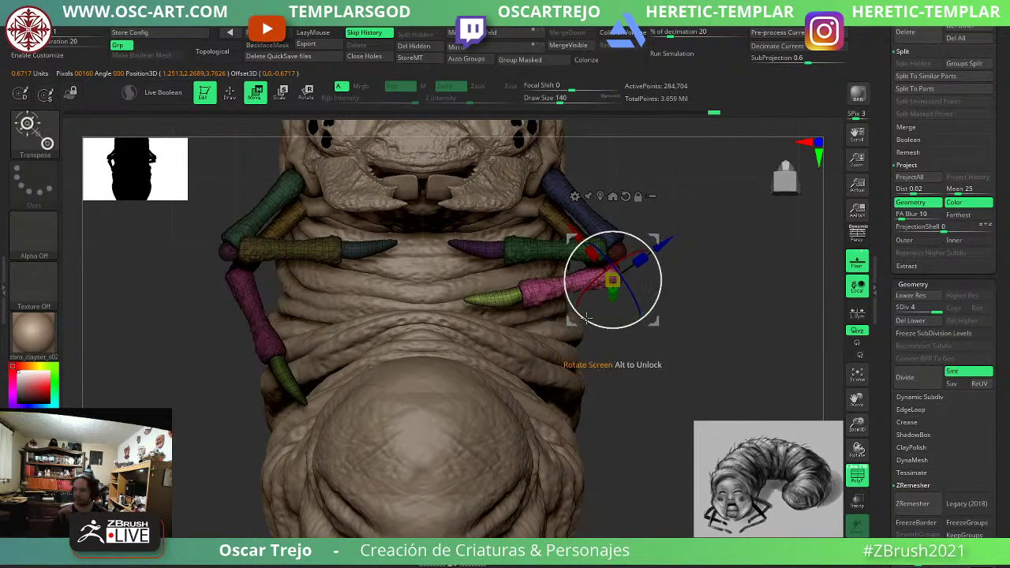
Adjust the angle and position of the left second leg's lower segment and claw to seat them against the knee joint.
{"action": "left_click_drag", "start_coordinate": [667, 368], "coordinate": [667, 357]}
{"action": "left_click_drag", "start_coordinate": [695, 318], "coordinate": [455, 415]}
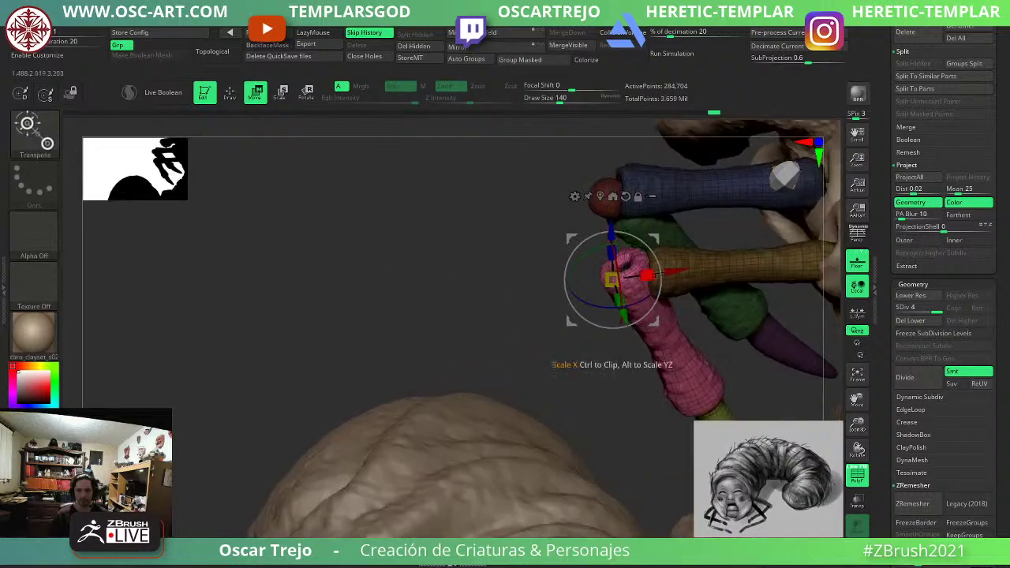
{"action": "left_click_drag", "start_coordinate": [660, 242], "coordinate": [671, 266]}
{"action": "left_click_drag", "start_coordinate": [466, 289], "coordinate": [710, 312]}
{"action": "left_click_drag", "start_coordinate": [667, 265], "coordinate": [649, 257]}
{"action": "key", "text": "q"}
{"action": "key", "text": "w"}
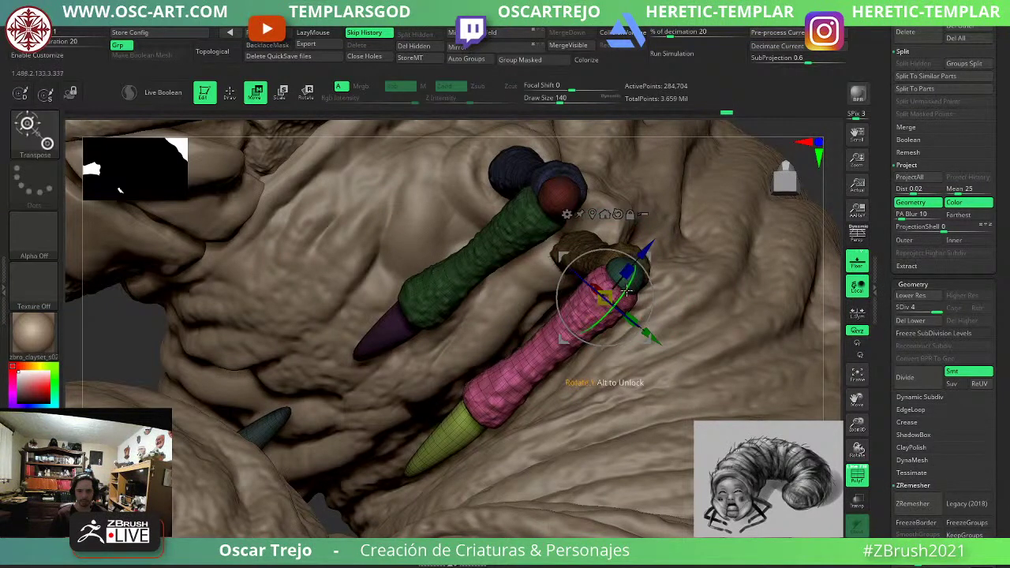
{"action": "left_click_drag", "start_coordinate": [630, 295], "coordinate": [640, 272]}
Return to the Move brush, clear the leg mask and hide the polygroup wireframe.
{"action": "key", "text": "q"}
{"action": "right_click_drag", "start_coordinate": [618, 296], "coordinate": [482, 310], "text": "ctrl"}
{"action": "left_click_drag", "start_coordinate": [688, 255], "coordinate": [705, 330]}
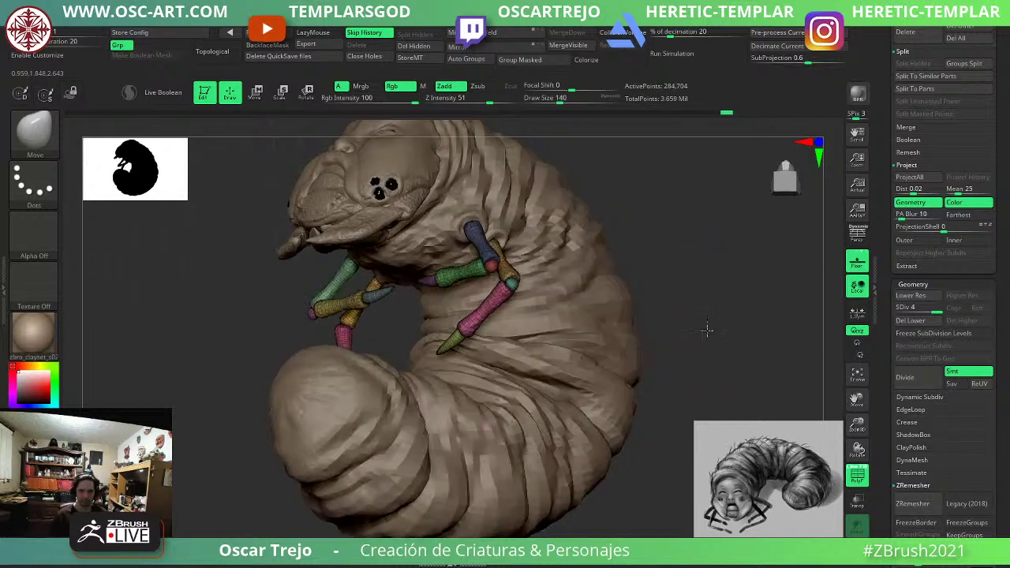
{"action": "right_click_drag", "start_coordinate": [705, 329], "coordinate": [700, 322], "text": "ctrl"}
{"action": "left_click_drag", "start_coordinate": [700, 322], "coordinate": [692, 320]}
{"action": "key", "text": "shift+f"}
{"action": "mouse_move", "coordinate": [687, 285]}
{"action": "left_mouse_down"}
{"action": "mouse_move", "coordinate": [697, 324]}
{"action": "mouse_move", "coordinate": [689, 385]}
{"action": "left_mouse_up"}
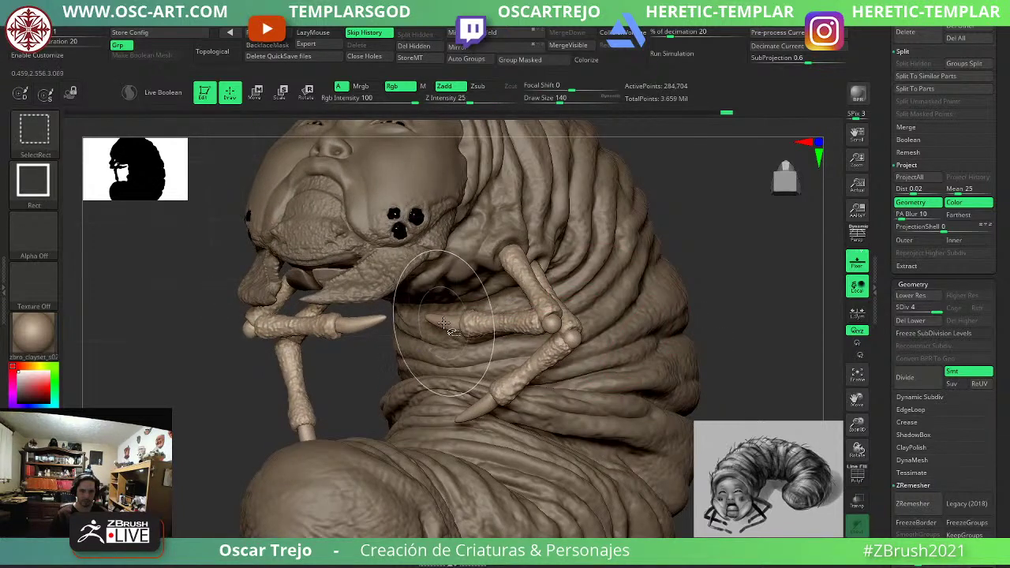
Isolate the pieces of the creature's right front leg and mask all the other legs.
{"action": "left_click", "coordinate": [363, 324], "text": "ctrl+shift"}
{"action": "left_click_drag", "start_coordinate": [277, 357], "coordinate": [299, 350], "text": "ctrl+shift"}
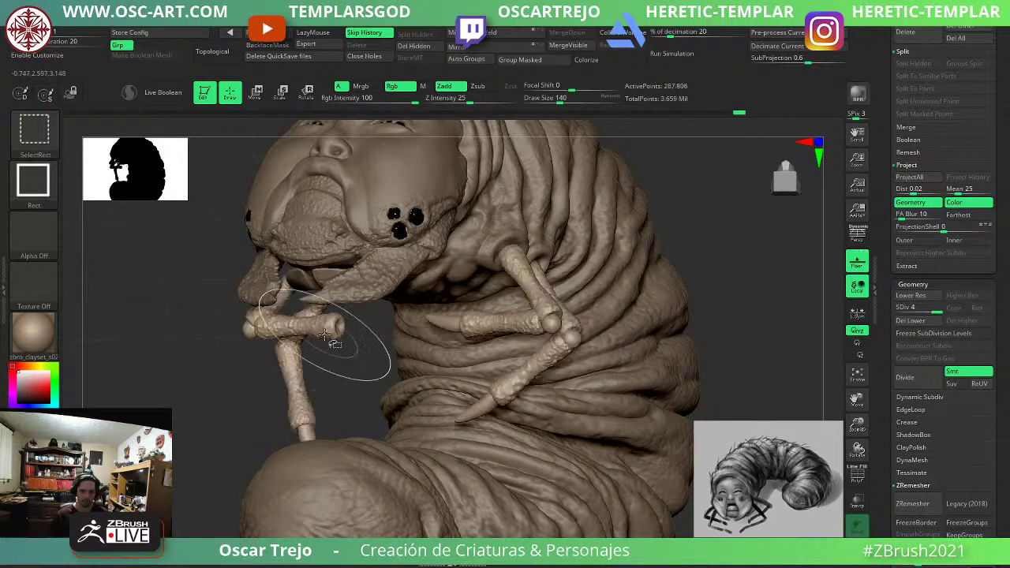
{"action": "left_click", "coordinate": [315, 326], "text": "ctrl+shift"}
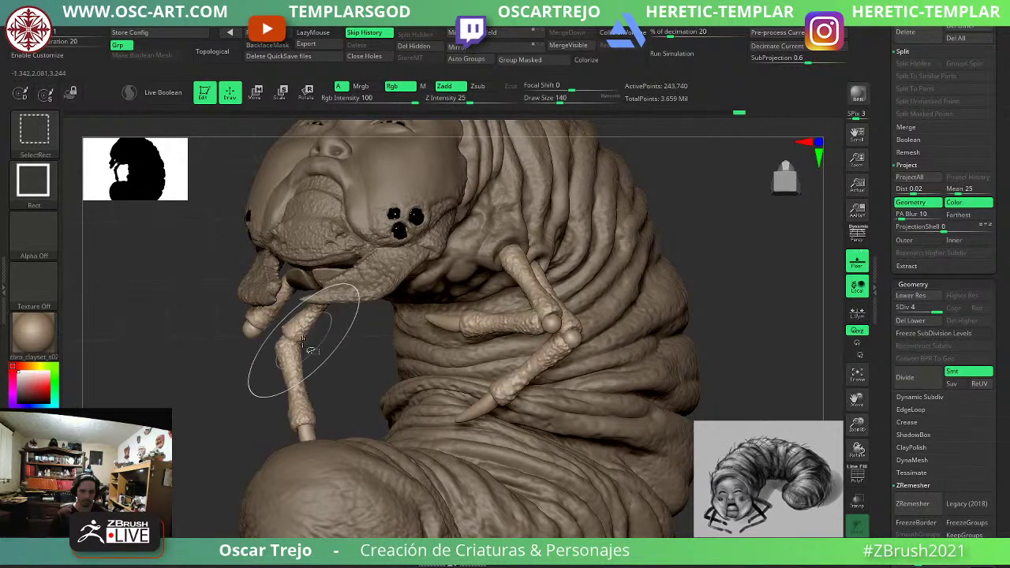
{"action": "left_click", "coordinate": [252, 328], "text": "ctrl+shift"}
{"action": "left_click_drag", "start_coordinate": [235, 351], "coordinate": [232, 374], "text": "ctrl+shift"}
{"action": "left_click_drag", "start_coordinate": [208, 418], "coordinate": [394, 371], "text": "alt"}
{"action": "left_click_drag", "start_coordinate": [527, 217], "coordinate": [165, 430], "text": "ctrl"}
{"action": "left_click", "coordinate": [497, 345], "text": "ctrl+shift"}
{"action": "left_click", "coordinate": [571, 348], "text": "ctrl"}
Activate the Transpose gizmo and place it at the base joint of the creature's unmasked right front leg.
{"action": "left_click_drag", "start_coordinate": [571, 345], "coordinate": [532, 327]}
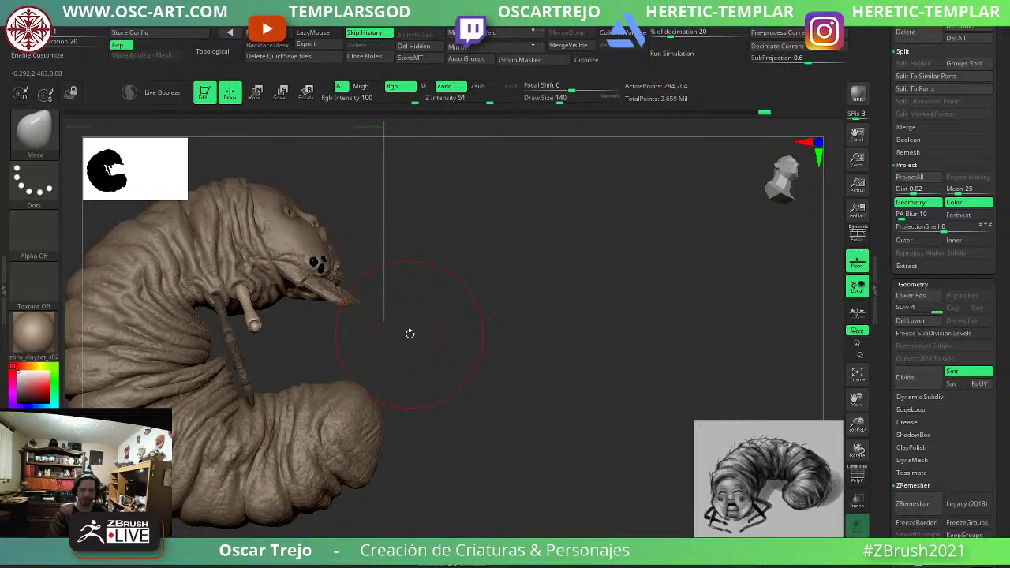
{"action": "key", "text": "w"}
{"action": "mouse_move", "coordinate": [452, 339]}
{"action": "left_mouse_down"}
{"action": "mouse_move", "coordinate": [449, 310]}
{"action": "mouse_move", "coordinate": [395, 272]}
{"action": "left_mouse_up"}
{"action": "left_click", "coordinate": [150, 258]}
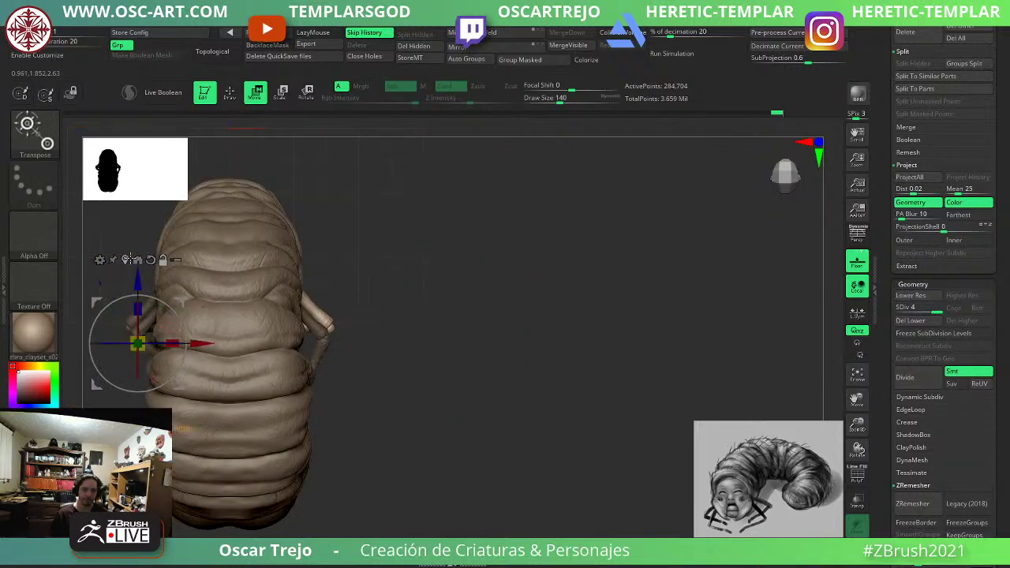
{"action": "left_click", "coordinate": [124, 260]}
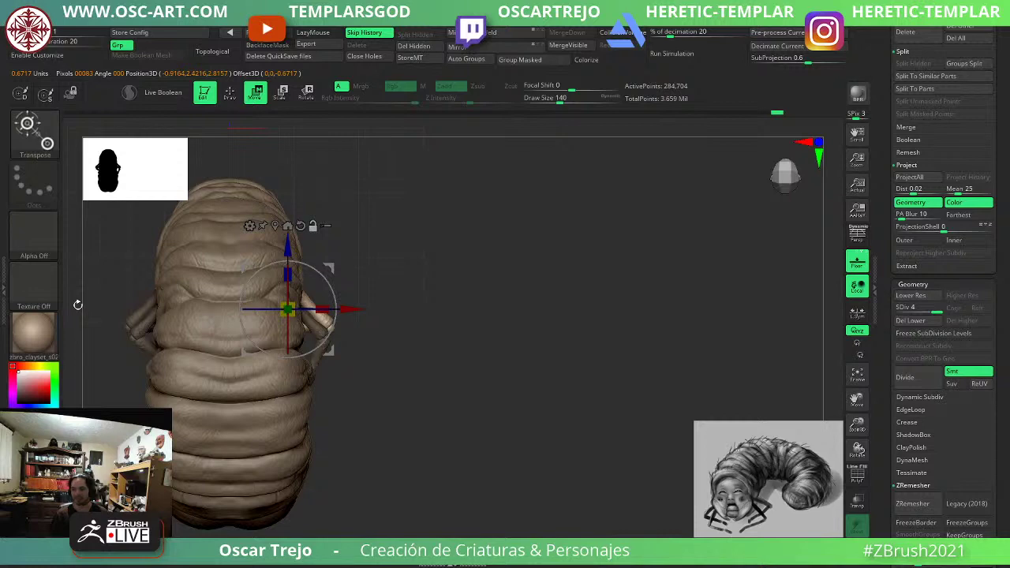
{"action": "left_click_drag", "start_coordinate": [512, 312], "coordinate": [580, 430]}
{"action": "left_click_drag", "start_coordinate": [311, 380], "coordinate": [295, 314], "text": "alt"}
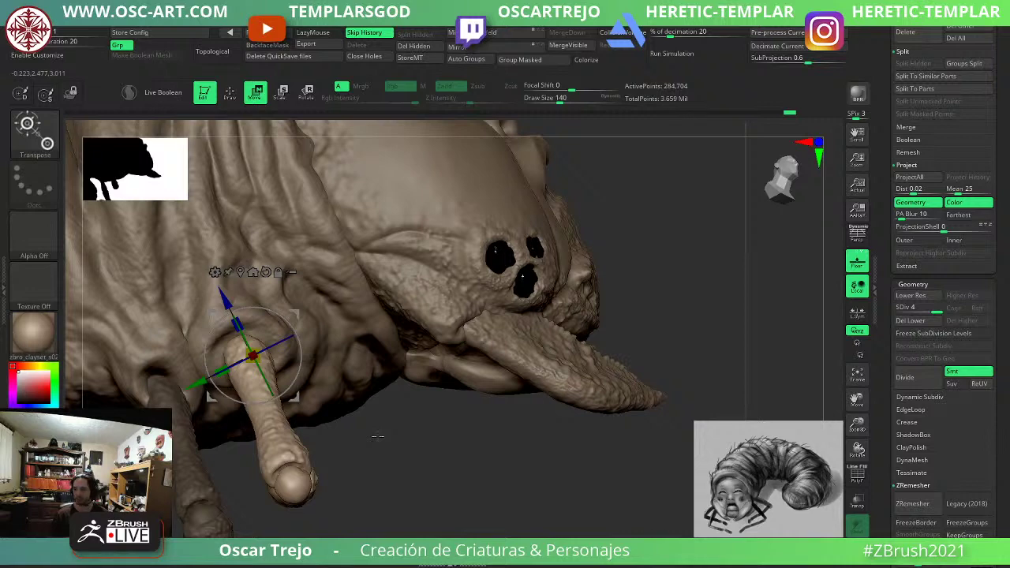
Rotate the right front leg upward about its base joint, return to the Move brush and clear the leg mask.
{"action": "left_click_drag", "start_coordinate": [556, 475], "coordinate": [380, 389]}
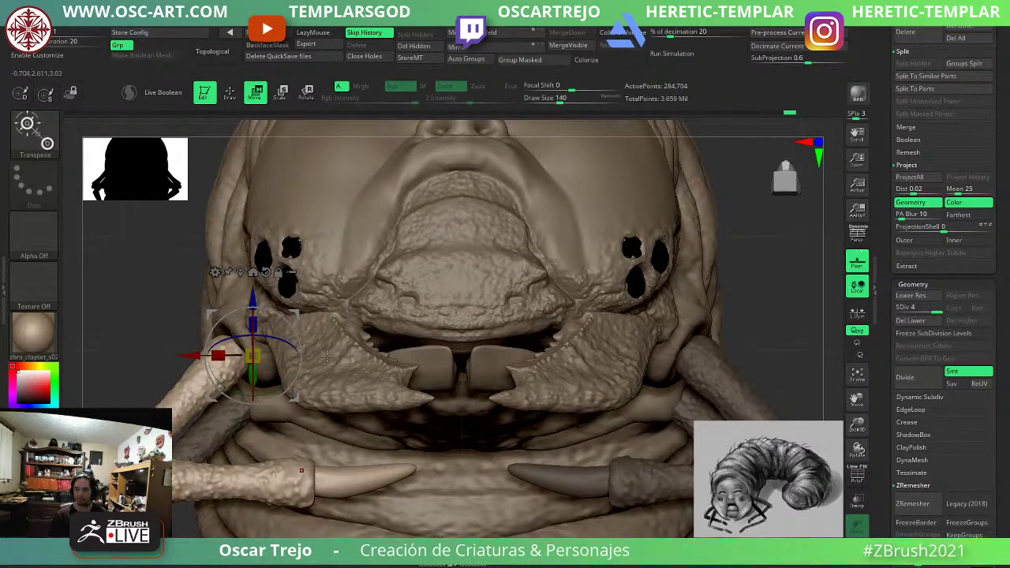
{"action": "mouse_move", "coordinate": [291, 323]}
{"action": "left_mouse_down"}
{"action": "mouse_move", "coordinate": [291, 361]}
{"action": "mouse_move", "coordinate": [293, 353]}
{"action": "left_mouse_up"}
{"action": "key", "text": "q"}
{"action": "key", "text": "f"}
{"action": "key", "text": "f"}
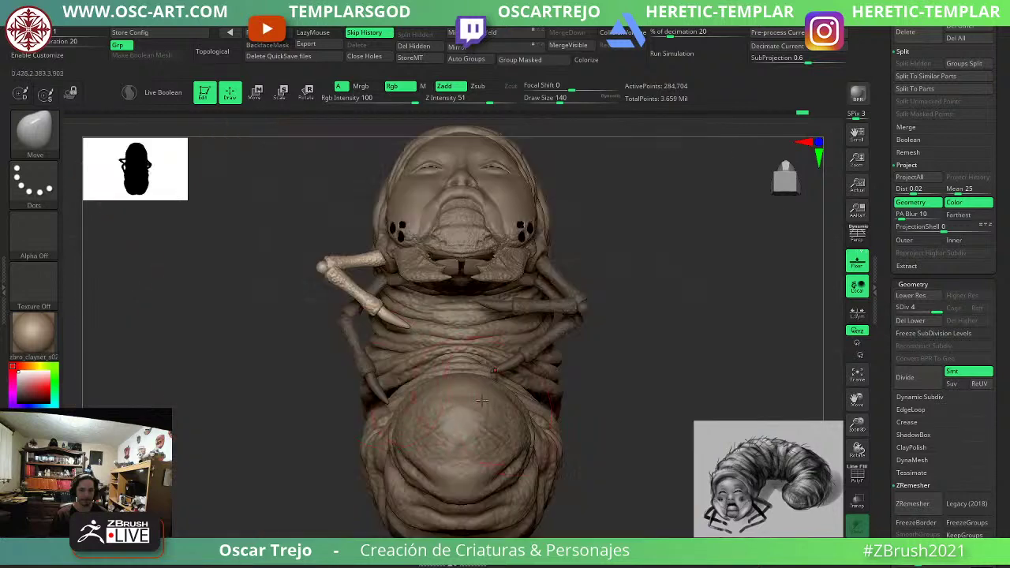
{"action": "left_click_drag", "start_coordinate": [628, 383], "coordinate": [634, 408], "text": "ctrl"}
{"action": "left_click_drag", "start_coordinate": [634, 407], "coordinate": [610, 401]}
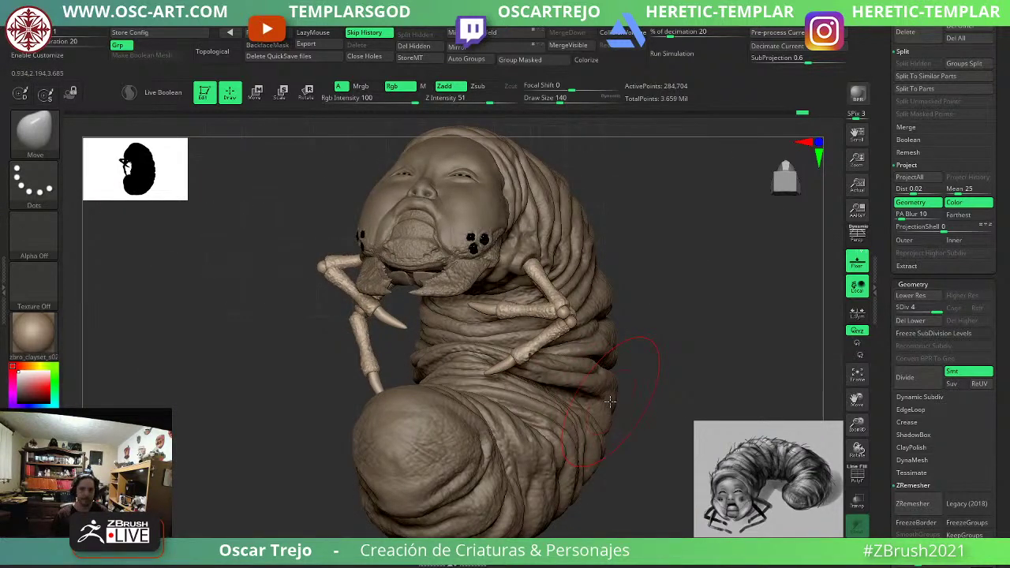
{"action": "left_click_drag", "start_coordinate": [664, 326], "coordinate": [714, 362]}
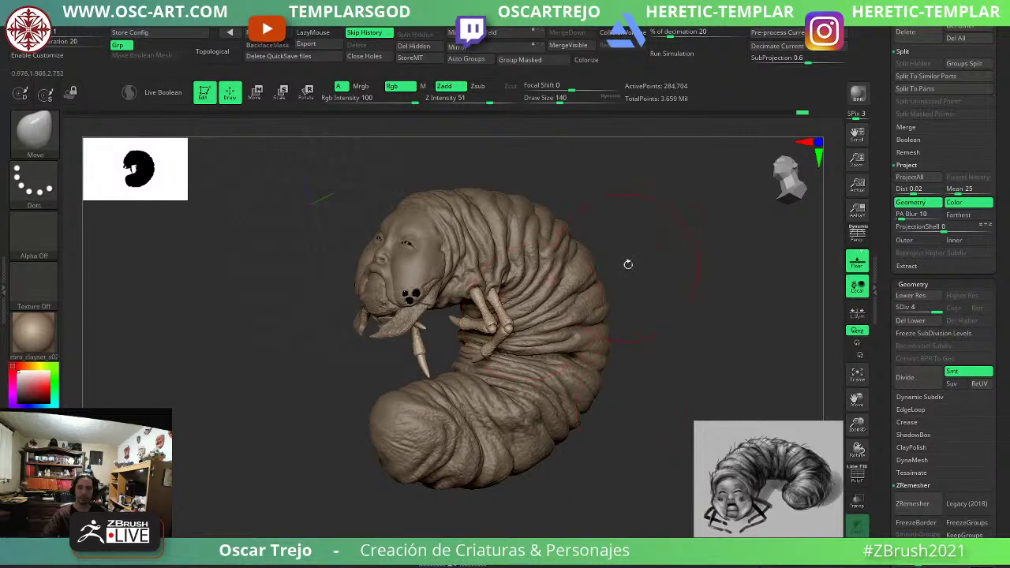
Merge all visible subtools of the creature into a single new tool.
{"action": "left_click_drag", "start_coordinate": [883, 78], "coordinate": [885, 233]}
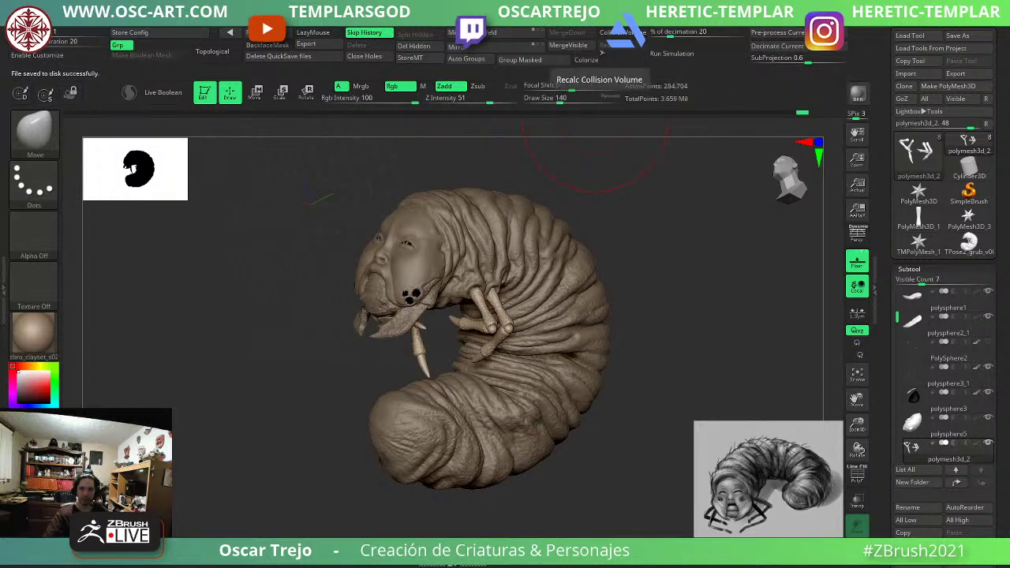
{"action": "left_click", "coordinate": [569, 49]}
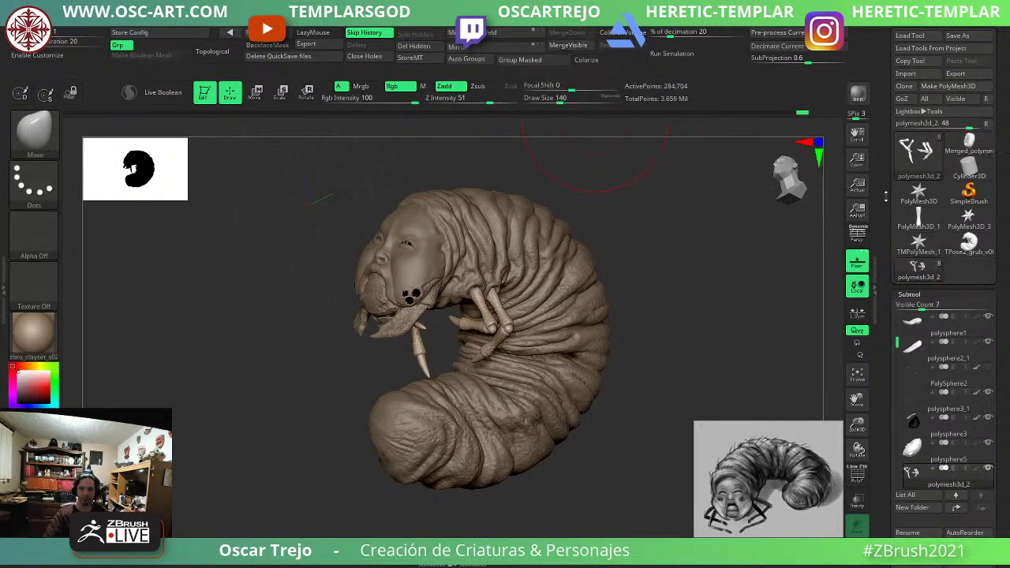
Make the black spider eyes the active subtool and show their polygroups.
{"action": "left_click_drag", "start_coordinate": [678, 235], "coordinate": [695, 339]}
{"action": "left_click_drag", "start_coordinate": [183, 401], "coordinate": [119, 394]}
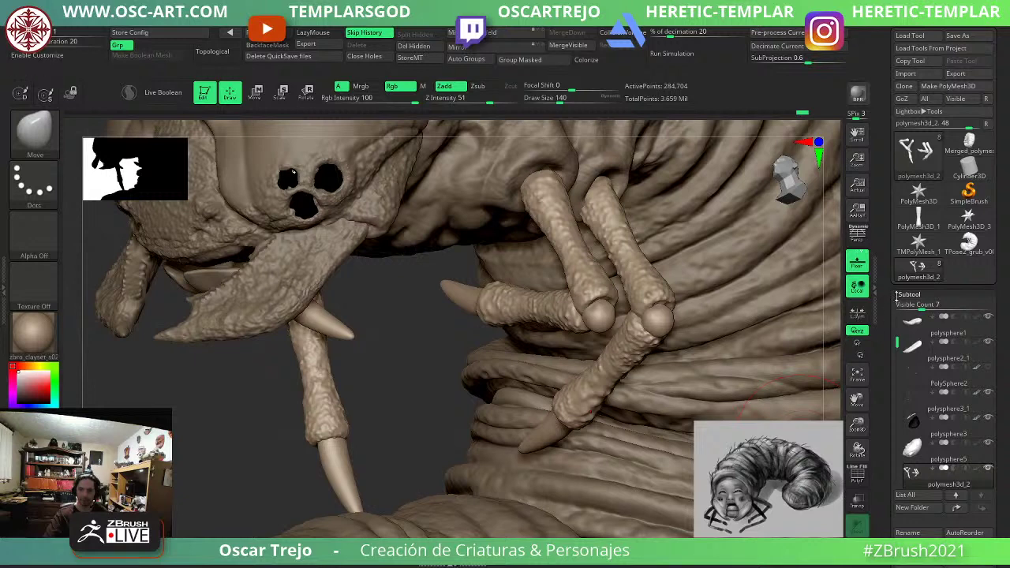
{"action": "left_click", "coordinate": [330, 178], "text": "alt"}
{"action": "key", "text": "shift+f"}
{"action": "key", "text": "shift+f"}
{"action": "key", "text": "shift+f"}
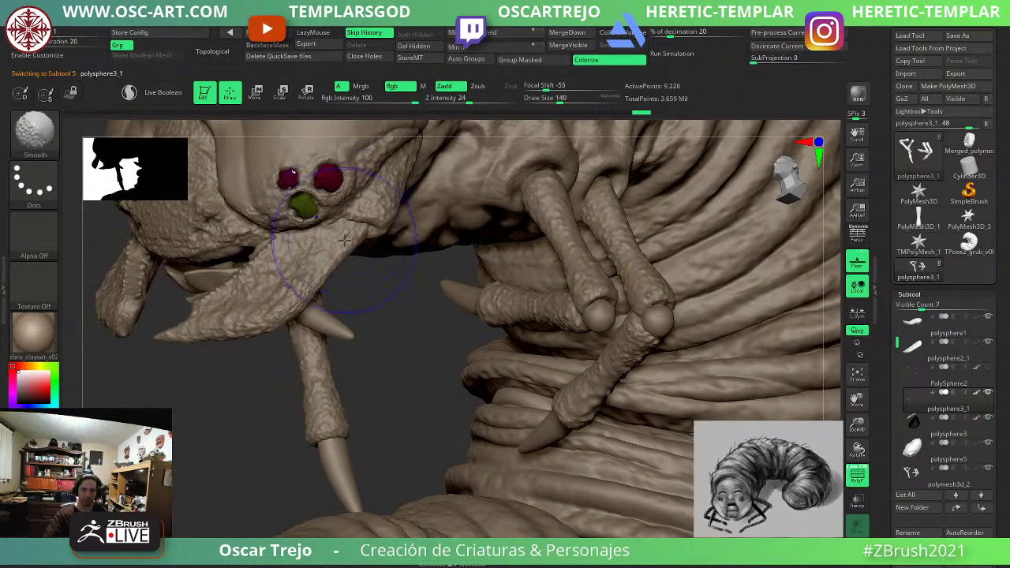
Smooth the dented spider eyes on the cheek with a draw size of about 108, then hide the polygroup wireframe.
{"action": "mouse_move", "coordinate": [380, 292]}
{"action": "left_mouse_down"}
{"action": "mouse_move", "coordinate": [545, 344]}
{"action": "mouse_move", "coordinate": [627, 391]}
{"action": "mouse_move", "coordinate": [636, 364]}
{"action": "left_mouse_up"}
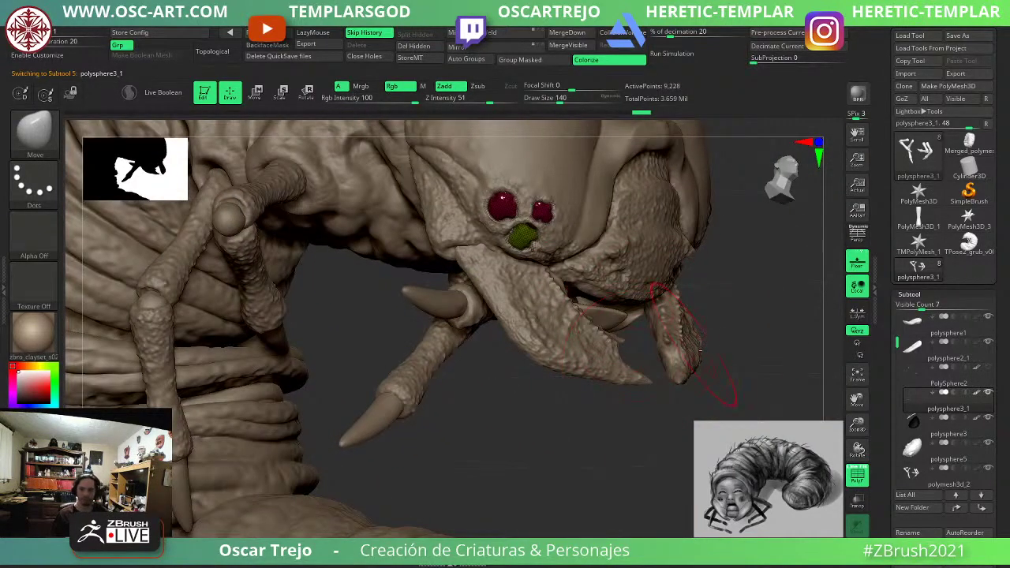
{"action": "mouse_move", "coordinate": [709, 348]}
{"action": "left_mouse_down", "text": "alt"}
{"action": "mouse_move", "coordinate": [601, 410]}
{"action": "mouse_move", "coordinate": [621, 411]}
{"action": "left_mouse_up", "text": "alt"}
{"action": "key", "text": "s"}
{"action": "left_click", "coordinate": [381, 356]}
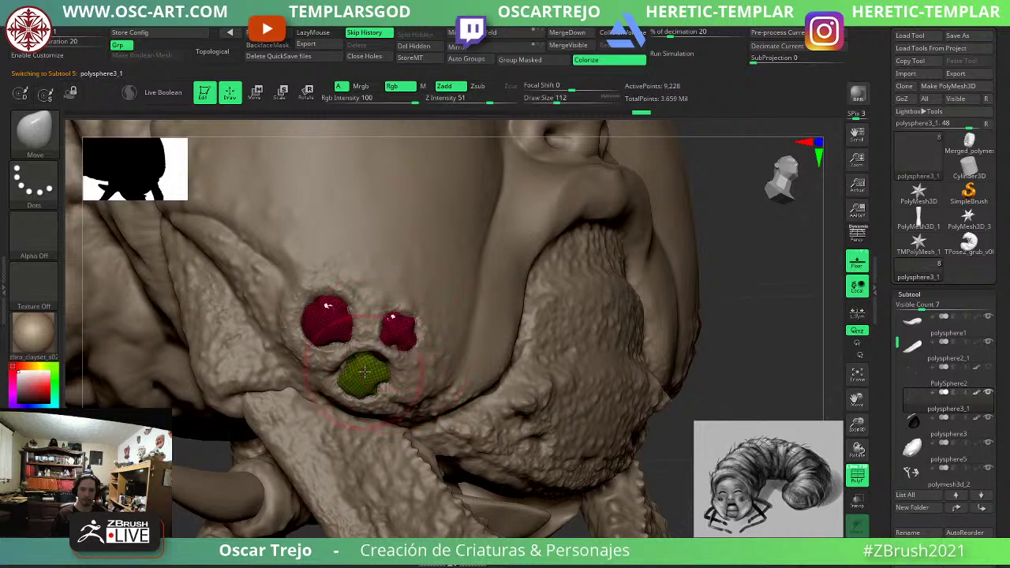
{"action": "left_click_drag", "start_coordinate": [364, 372], "coordinate": [359, 382], "text": "shift"}
{"action": "key", "text": "s"}
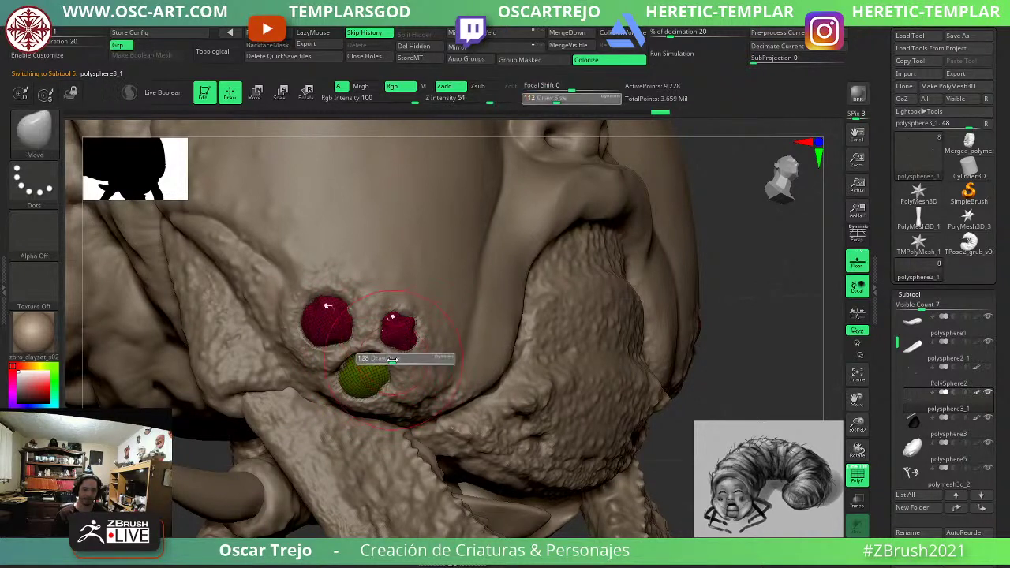
{"action": "left_click", "coordinate": [386, 360]}
{"action": "left_click_drag", "start_coordinate": [397, 325], "coordinate": [406, 336], "text": "shift"}
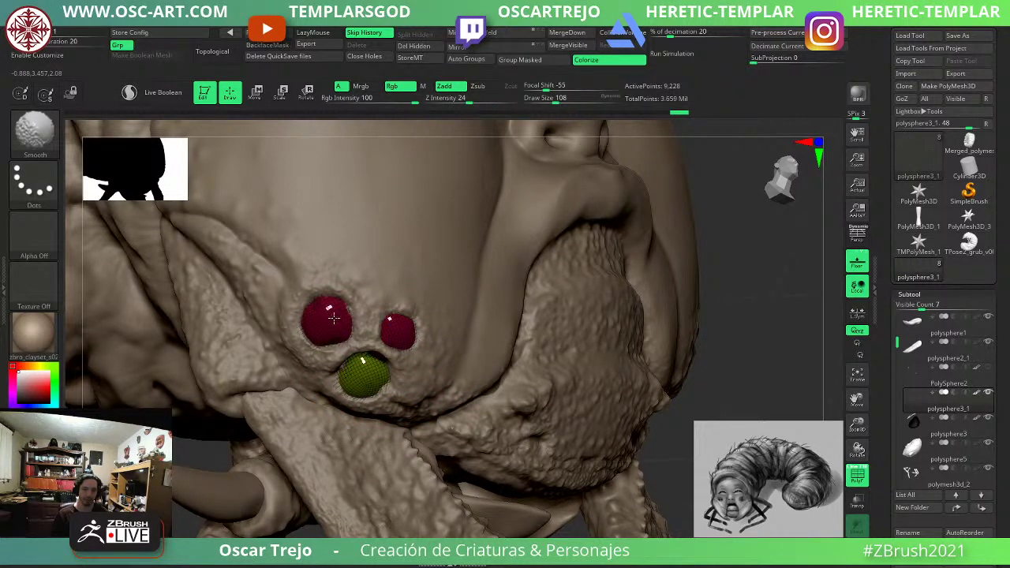
{"action": "left_click_drag", "start_coordinate": [710, 416], "coordinate": [592, 412]}
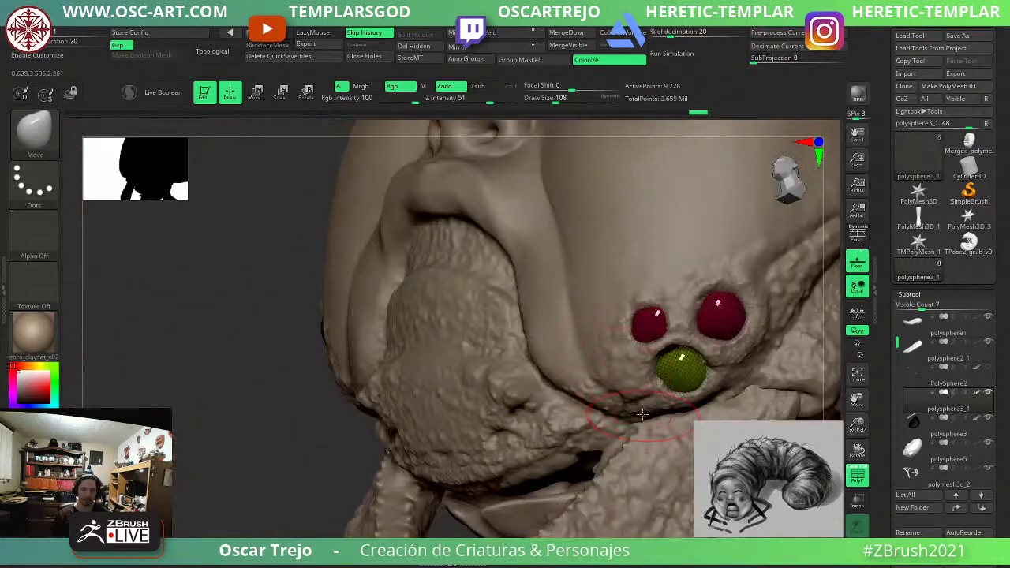
{"action": "left_click_drag", "start_coordinate": [284, 389], "coordinate": [289, 418], "text": "alt"}
{"action": "key", "text": "shift+f"}
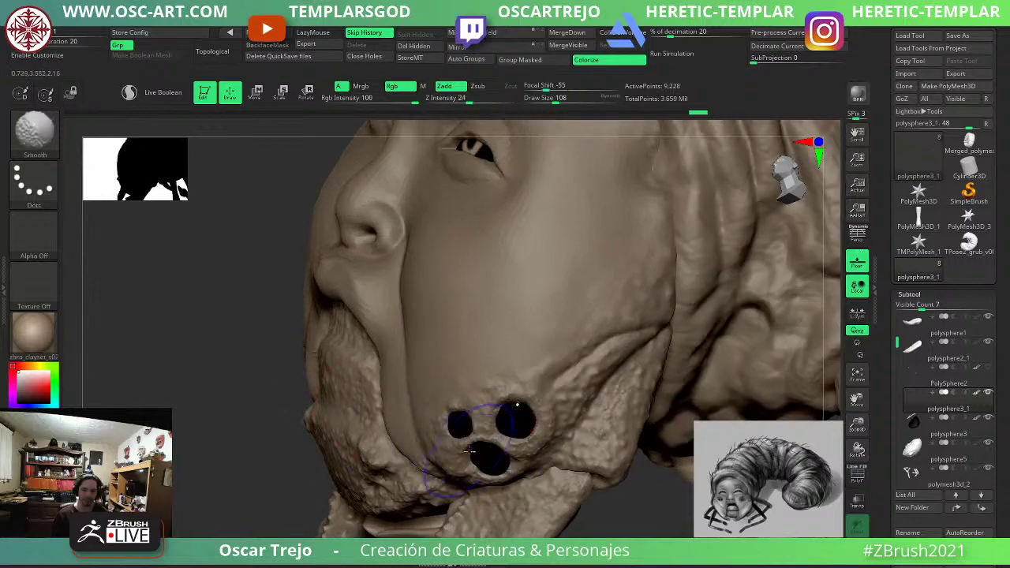
Swell the three spider eyes with the Inflat brush so they fill their sockets, and smooth the lowest one.
{"action": "left_click_drag", "start_coordinate": [288, 476], "coordinate": [266, 463]}
{"action": "key", "text": "b"}
{"action": "key", "text": "s"}
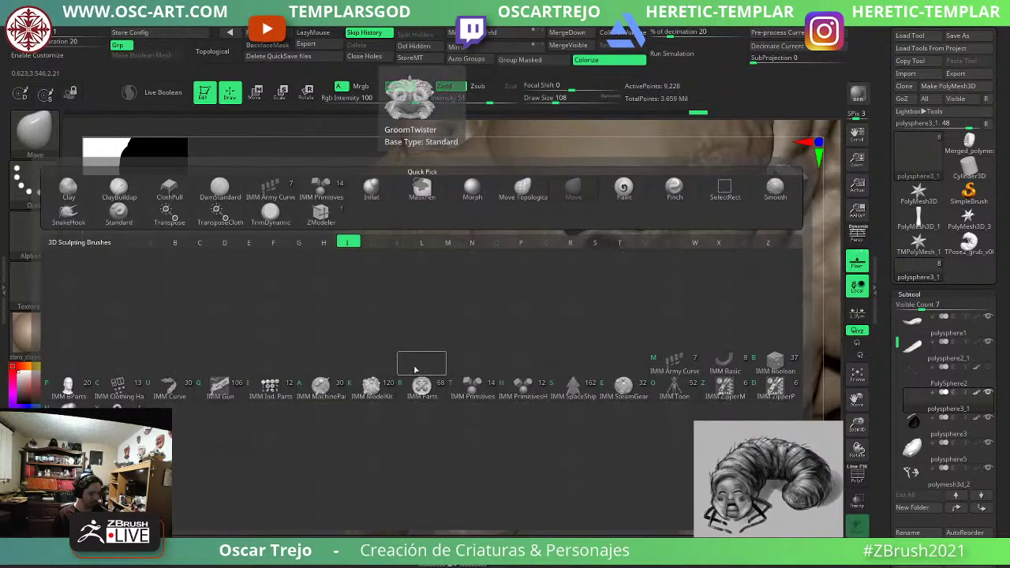
{"action": "key", "text": "m"}
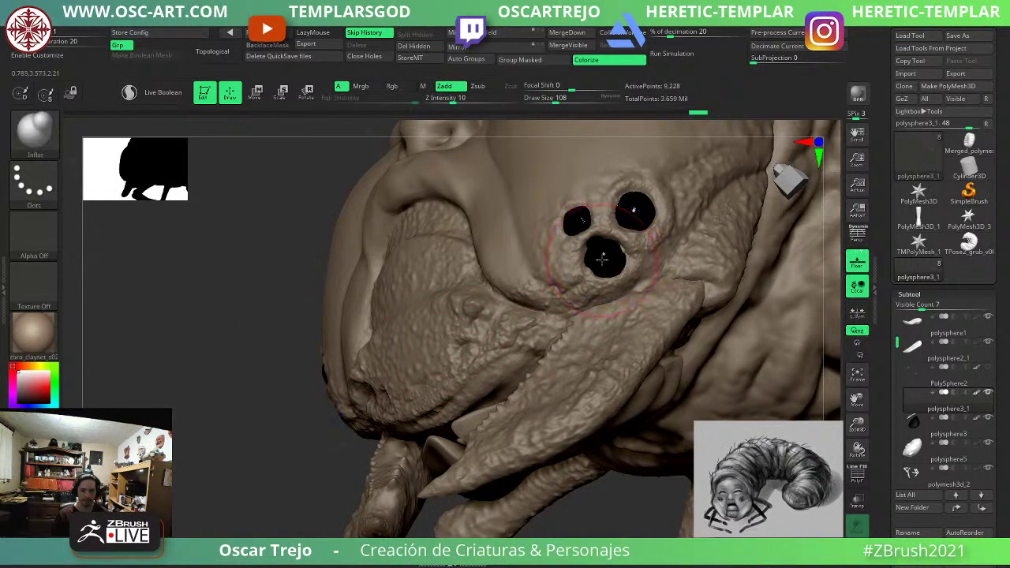
{"action": "mouse_move", "coordinate": [604, 253]}
{"action": "left_mouse_down"}
{"action": "mouse_move", "coordinate": [578, 219]}
{"action": "mouse_move", "coordinate": [633, 212]}
{"action": "left_mouse_up"}
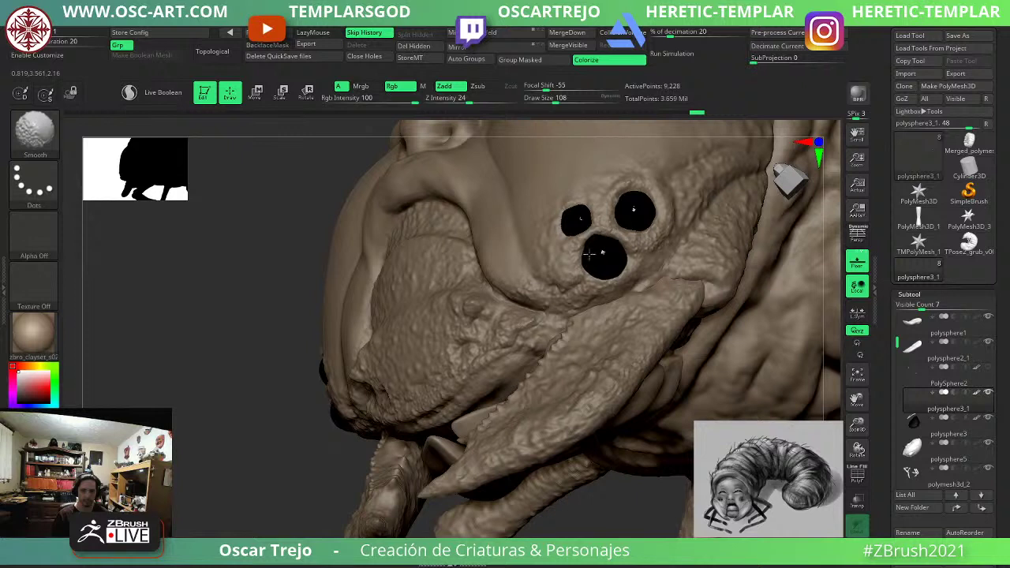
{"action": "left_click_drag", "start_coordinate": [588, 254], "coordinate": [591, 260], "text": "shift"}
Isolate the polygroup of the small upper spider eye, smooth it, and show the whole eye subtool again without the wireframe.
{"action": "key", "text": "shift+f"}
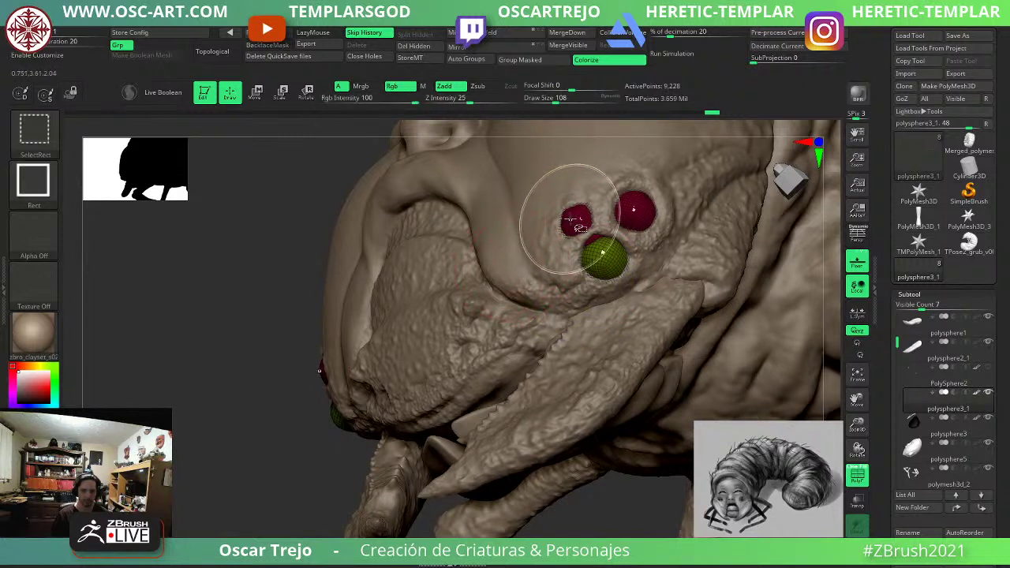
{"action": "left_click", "coordinate": [571, 219], "text": "ctrl+shift"}
{"action": "left_click_drag", "start_coordinate": [595, 246], "coordinate": [581, 236], "text": "shift"}
{"action": "left_click_drag", "start_coordinate": [581, 236], "coordinate": [578, 230], "text": "shift"}
{"action": "left_click", "coordinate": [289, 382], "text": "ctrl+shift"}
{"action": "left_click_drag", "start_coordinate": [259, 389], "coordinate": [352, 380]}
{"action": "key", "text": "shift+f"}
{"action": "right_click_drag", "start_coordinate": [378, 350], "coordinate": [539, 345], "text": "alt"}
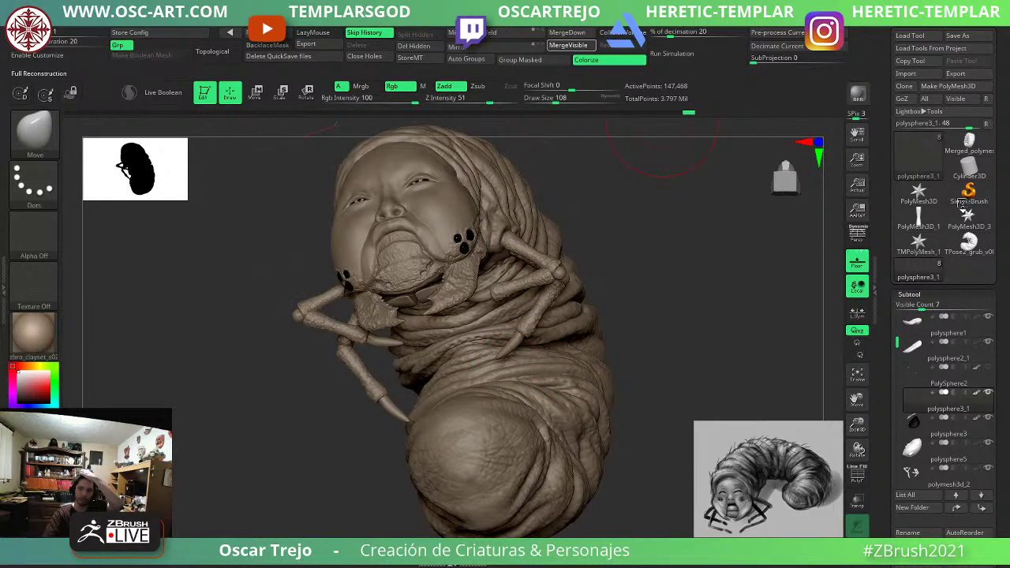
Switch to the newly merged creature tool and export it as grub_v001.obj.
{"action": "left_click", "coordinate": [919, 268]}
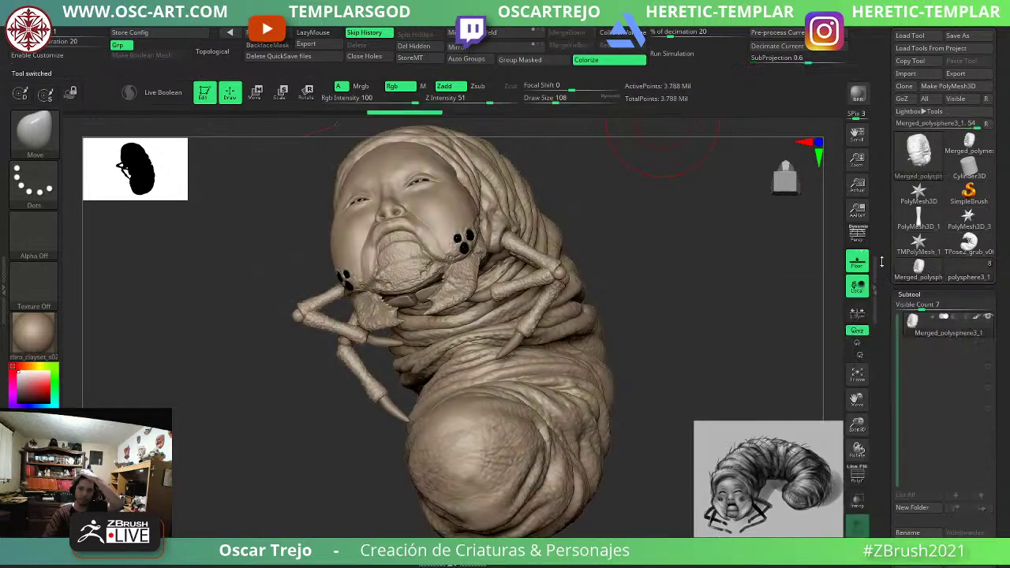
{"action": "mouse_move", "coordinate": [701, 226]}
{"action": "left_mouse_down"}
{"action": "mouse_move", "coordinate": [676, 226]}
{"action": "mouse_move", "coordinate": [690, 210]}
{"action": "left_mouse_up"}
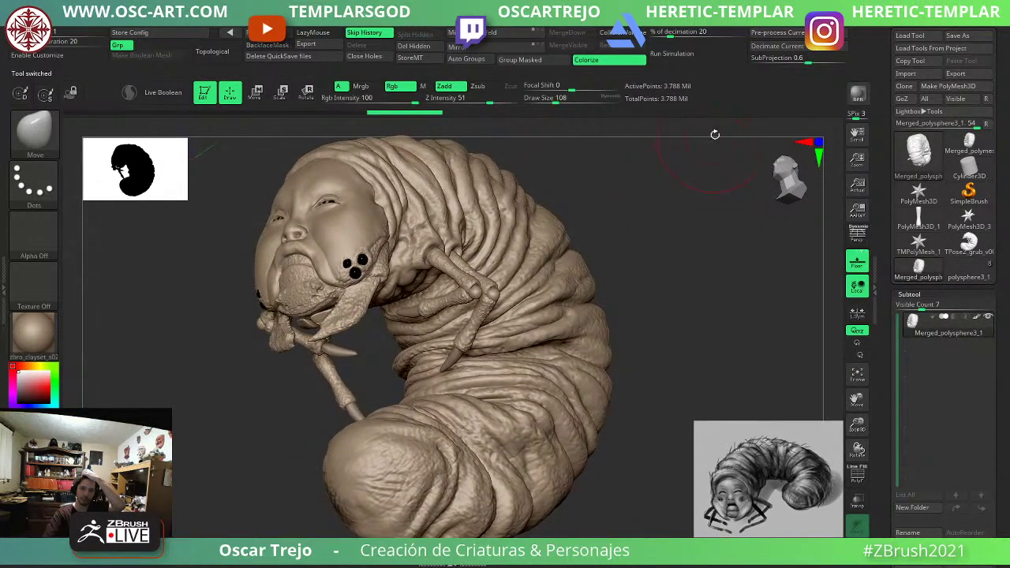
{"action": "left_click", "coordinate": [957, 76]}
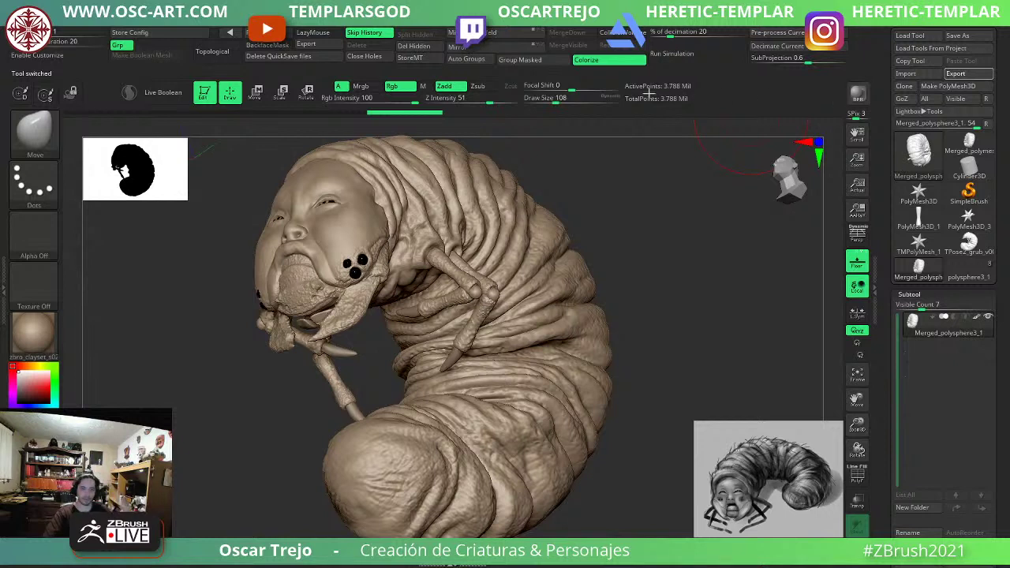
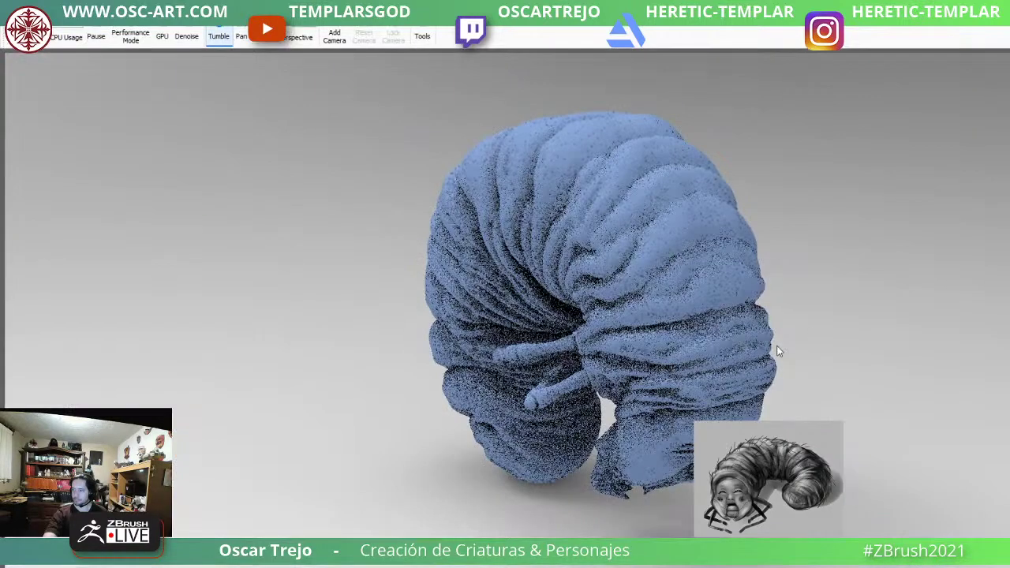
In KeyShot, look over the imported creature and select the grub_v001 model set in the scene.
{"action": "left_click_drag", "start_coordinate": [859, 426], "coordinate": [848, 416]}
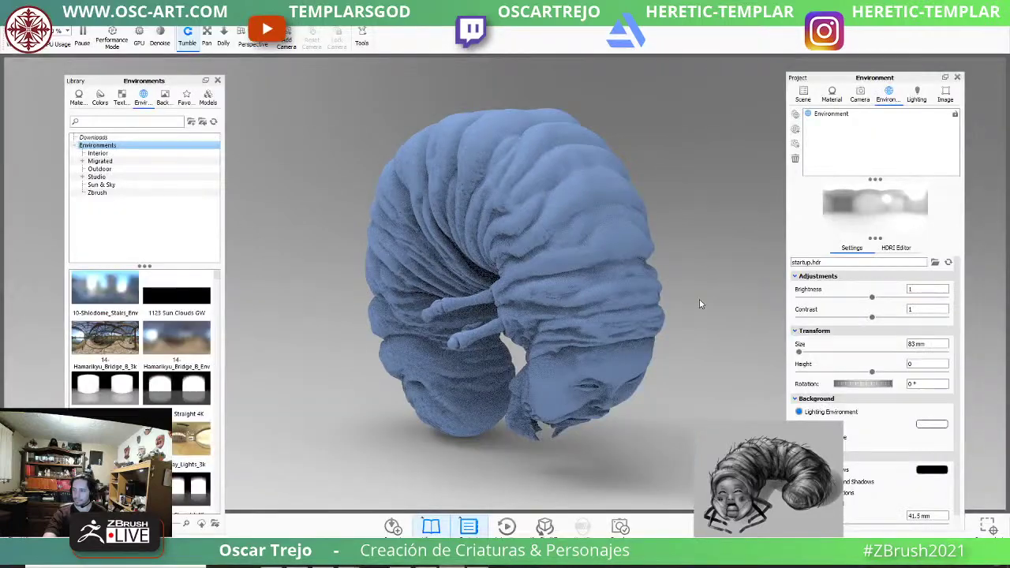
{"action": "left_click_drag", "start_coordinate": [574, 292], "coordinate": [483, 332]}
{"action": "scroll", "coordinate": [613, 304], "scroll_direction": "down", "scroll_amount": 4}
{"action": "left_click_drag", "start_coordinate": [622, 352], "coordinate": [559, 348]}
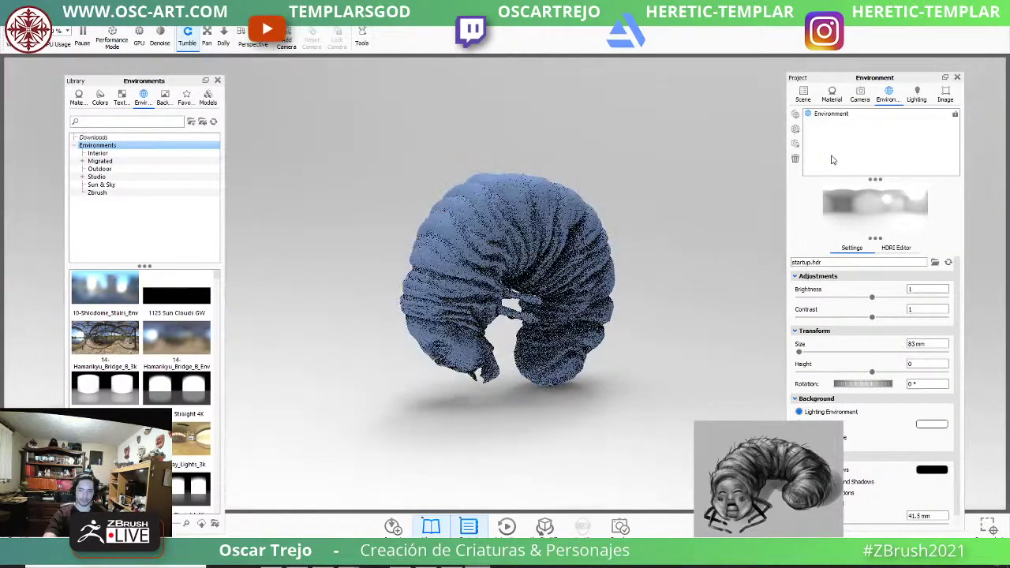
{"action": "left_click", "coordinate": [804, 95]}
{"action": "left_click", "coordinate": [854, 150]}
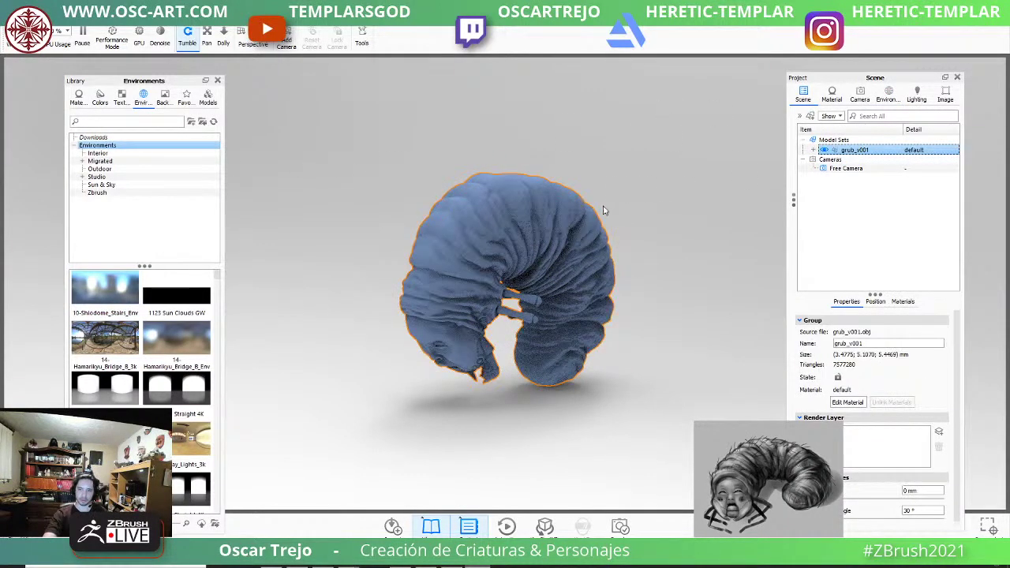
Rotate the grub model with the Move tool to about -88° around X so it stands upright, and accept the transform.
{"action": "right_click", "coordinate": [604, 209]}
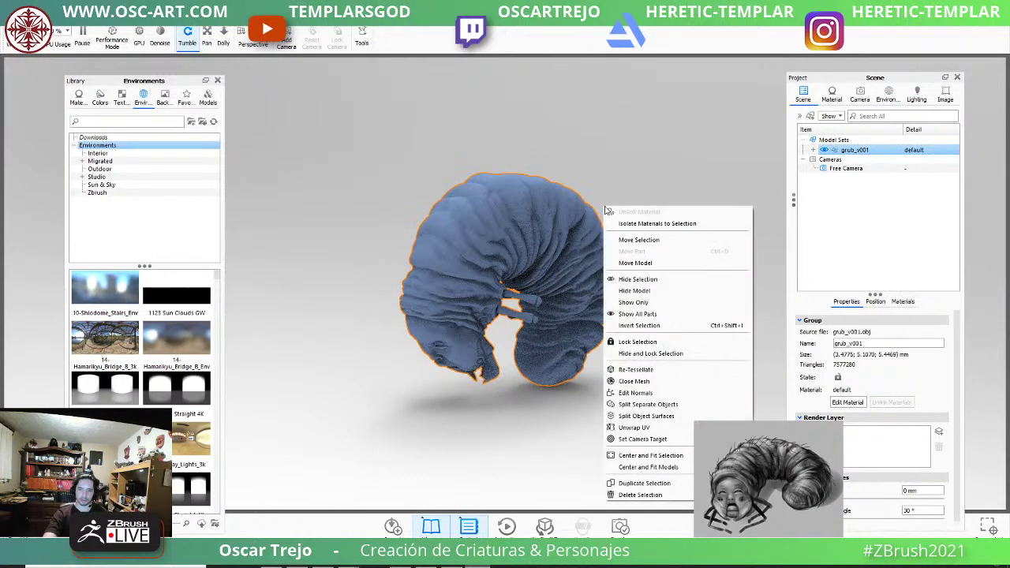
{"action": "left_click", "coordinate": [639, 240]}
{"action": "left_click_drag", "start_coordinate": [466, 243], "coordinate": [570, 207]}
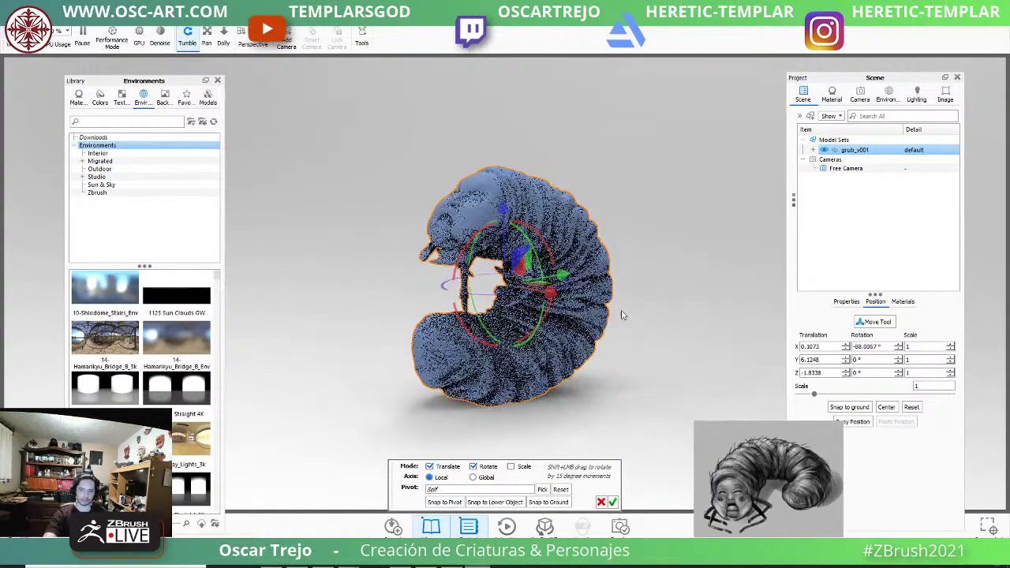
{"action": "left_click", "coordinate": [613, 503]}
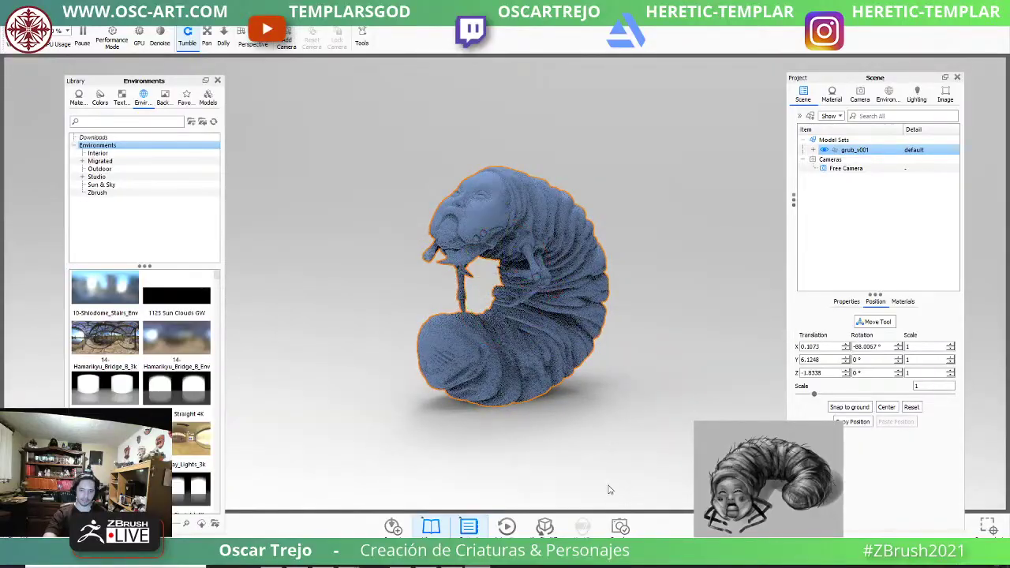
Deselect the model, frame the creature's face from the front and show the material library.
{"action": "left_click_drag", "start_coordinate": [676, 401], "coordinate": [856, 404]}
{"action": "left_click", "coordinate": [575, 211]}
{"action": "scroll", "coordinate": [575, 211], "scroll_direction": "up", "scroll_amount": 10}
{"action": "middle_click_drag", "start_coordinate": [473, 142], "coordinate": [382, 319]}
{"action": "scroll", "coordinate": [382, 318], "scroll_direction": "down", "scroll_amount": 4}
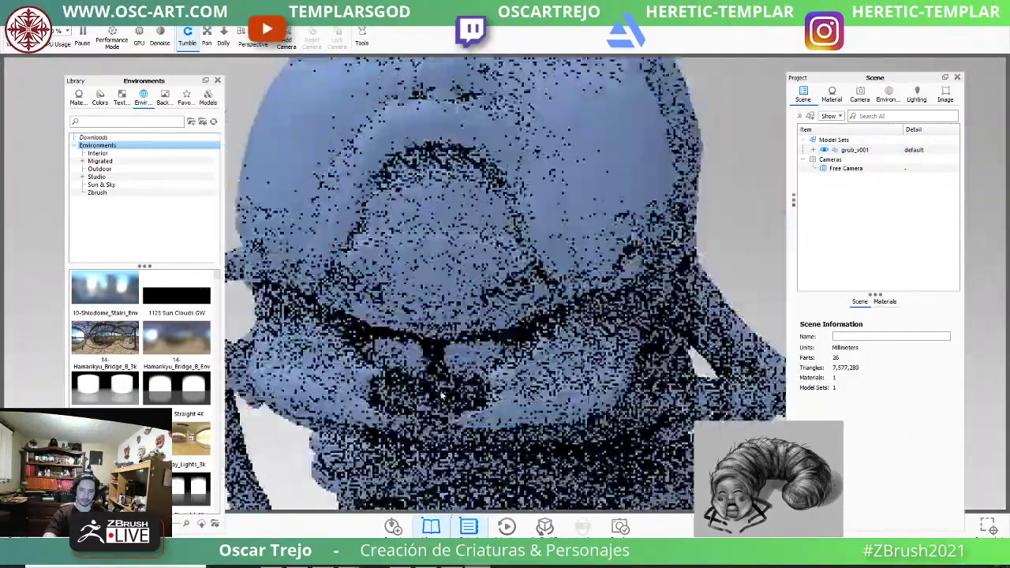
{"action": "scroll", "coordinate": [382, 319], "scroll_direction": "down", "scroll_amount": 5}
{"action": "key", "text": "m"}
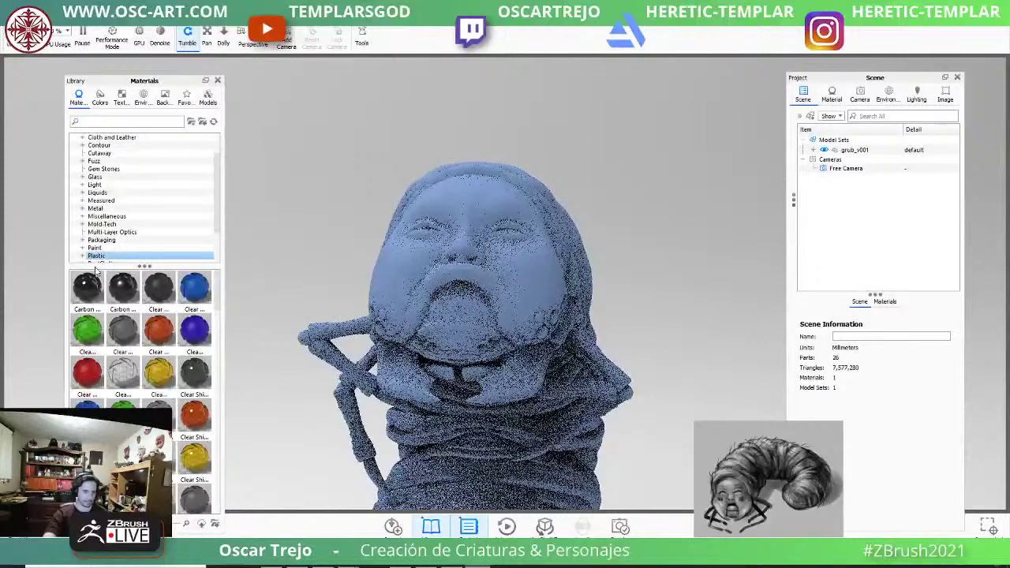
Copy a Glass material from the Plastic library and paste it linked onto one of the small eyes beside the grub's mouth.
{"action": "scroll", "coordinate": [117, 374], "scroll_direction": "down", "scroll_amount": 5}
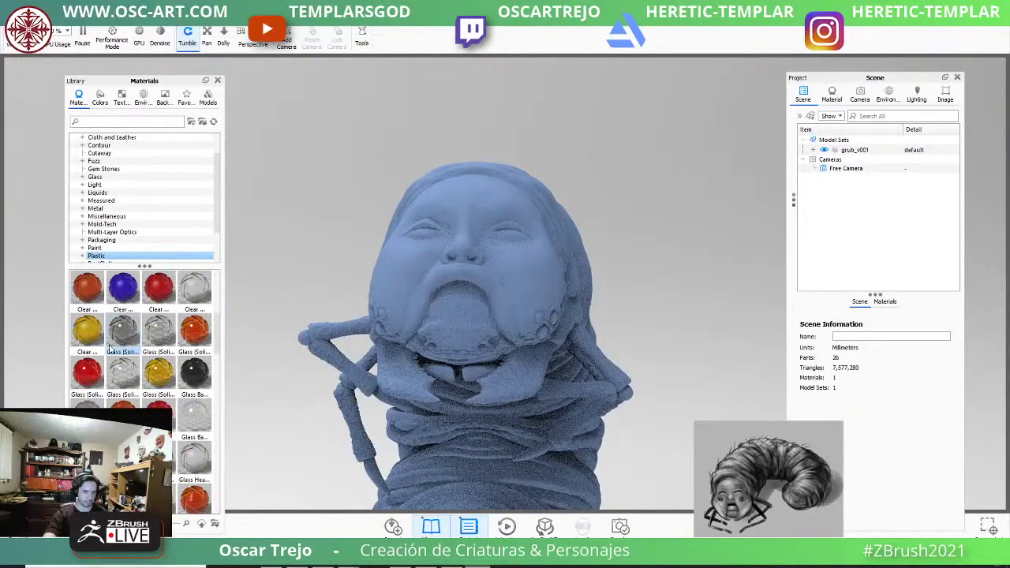
{"action": "right_click", "coordinate": [165, 377]}
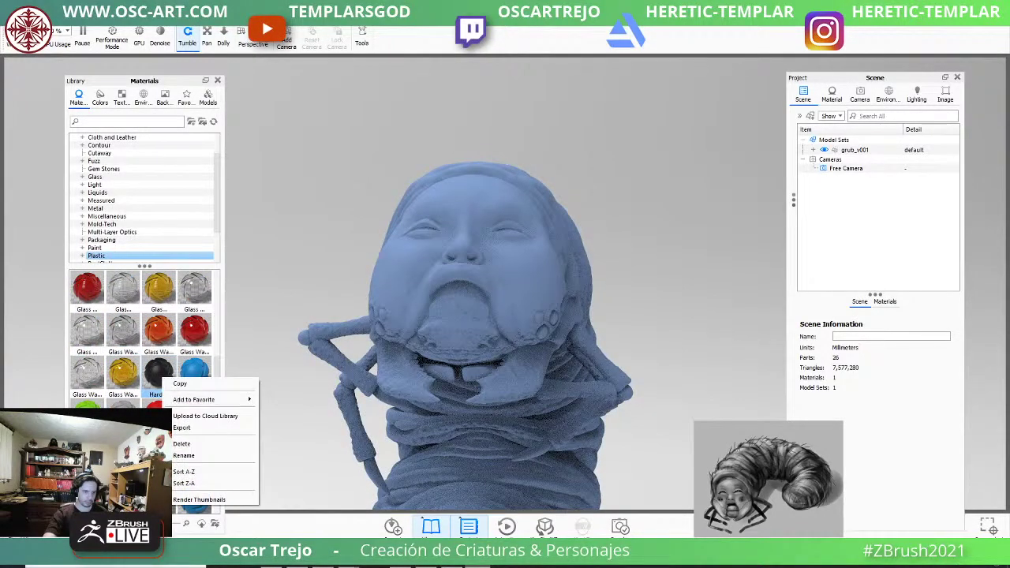
{"action": "right_click", "coordinate": [88, 342]}
{"action": "left_click", "coordinate": [102, 350]}
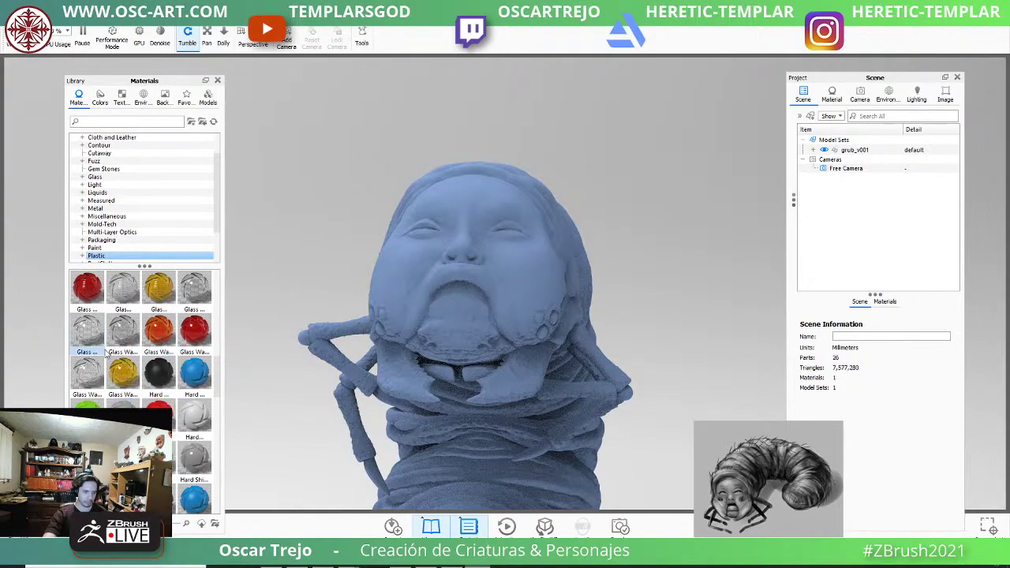
{"action": "right_click", "coordinate": [543, 330]}
{"action": "left_click", "coordinate": [610, 52]}
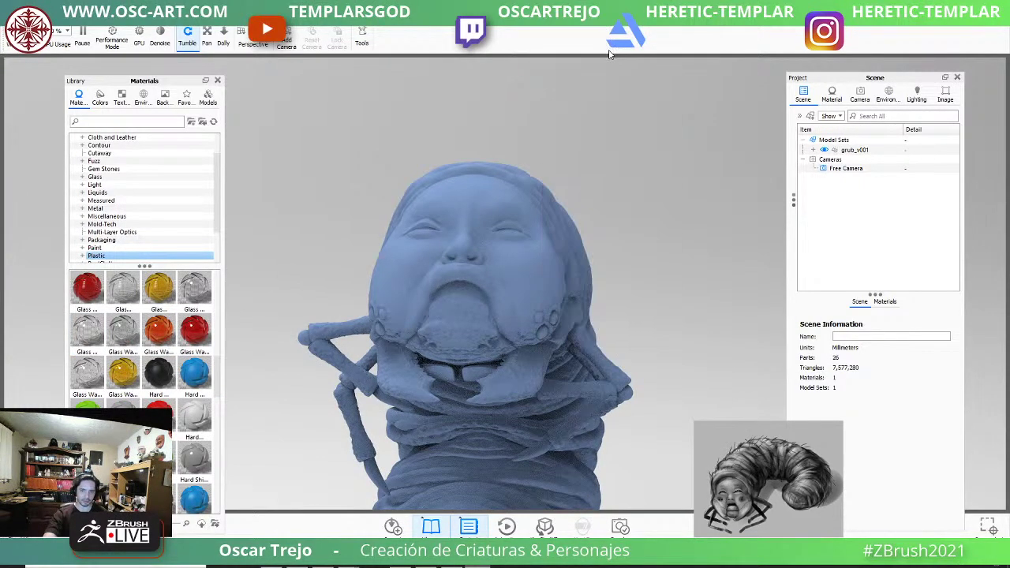
Copy the dark small eye's material and paste it linked onto the other two small eyes in that cluster.
{"action": "scroll", "coordinate": [553, 347], "scroll_direction": "up", "scroll_amount": 6}
{"action": "middle_click_drag", "start_coordinate": [552, 347], "coordinate": [472, 223]}
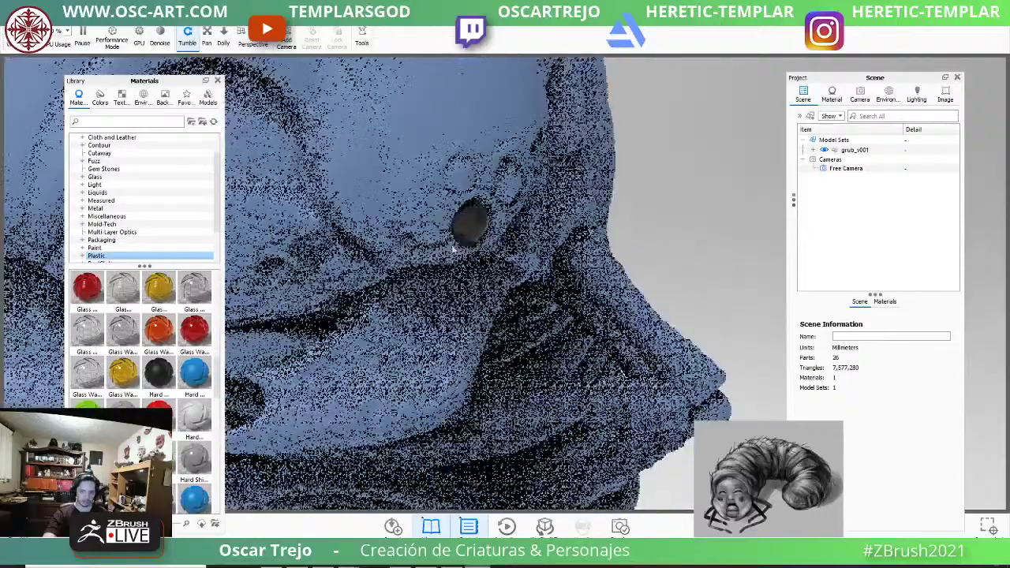
{"action": "right_click", "coordinate": [472, 221]}
{"action": "left_click", "coordinate": [506, 43]}
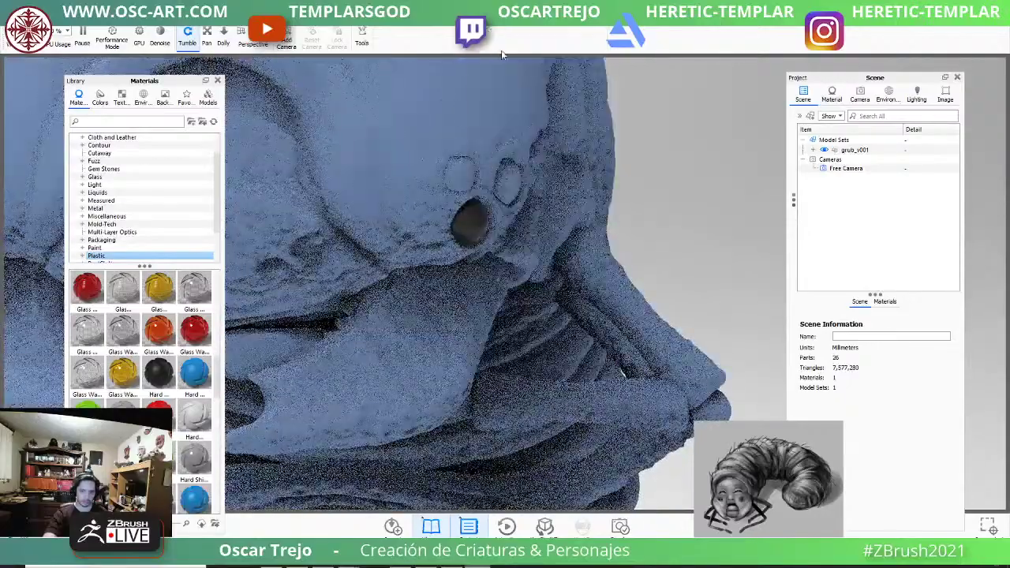
{"action": "right_click", "coordinate": [464, 167]}
{"action": "left_click", "coordinate": [503, 220]}
{"action": "right_click", "coordinate": [507, 183]}
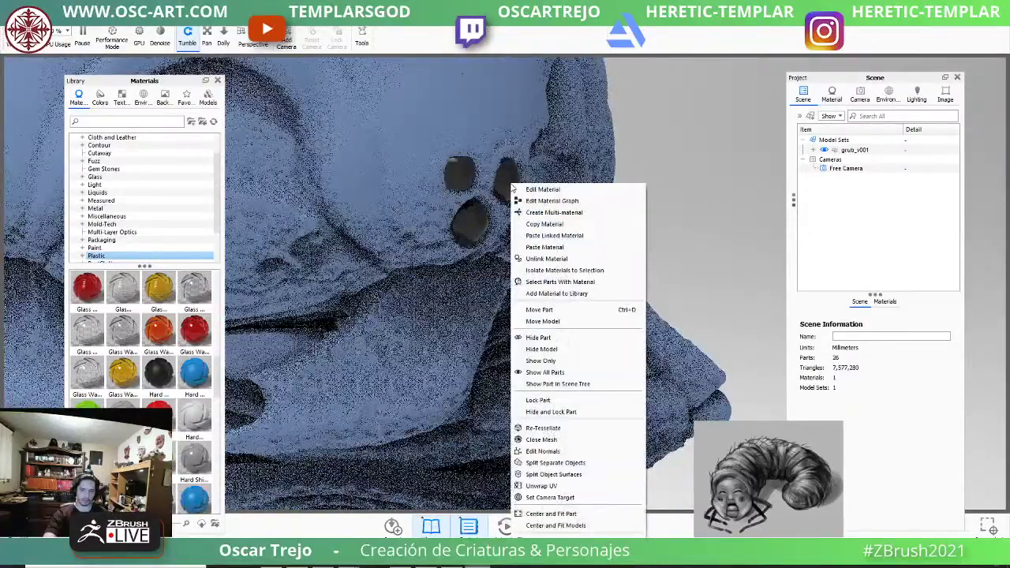
{"action": "left_click", "coordinate": [546, 236]}
Browse the Translucent and Miscellaneous materials and apply a pale Miscellaneous material to the grub's body.
{"action": "scroll", "coordinate": [506, 186], "scroll_direction": "down", "scroll_amount": 8}
{"action": "left_click_drag", "start_coordinate": [505, 185], "coordinate": [312, 324]}
{"action": "scroll", "coordinate": [408, 296], "scroll_direction": "up", "scroll_amount": 3}
{"action": "scroll", "coordinate": [331, 303], "scroll_direction": "down", "scroll_amount": 4}
{"action": "scroll", "coordinate": [426, 308], "scroll_direction": "down", "scroll_amount": 3}
{"action": "left_click_drag", "start_coordinate": [445, 308], "coordinate": [422, 251]}
{"action": "scroll", "coordinate": [473, 268], "scroll_direction": "up", "scroll_amount": 4}
{"action": "scroll", "coordinate": [140, 234], "scroll_direction": "down", "scroll_amount": 3}
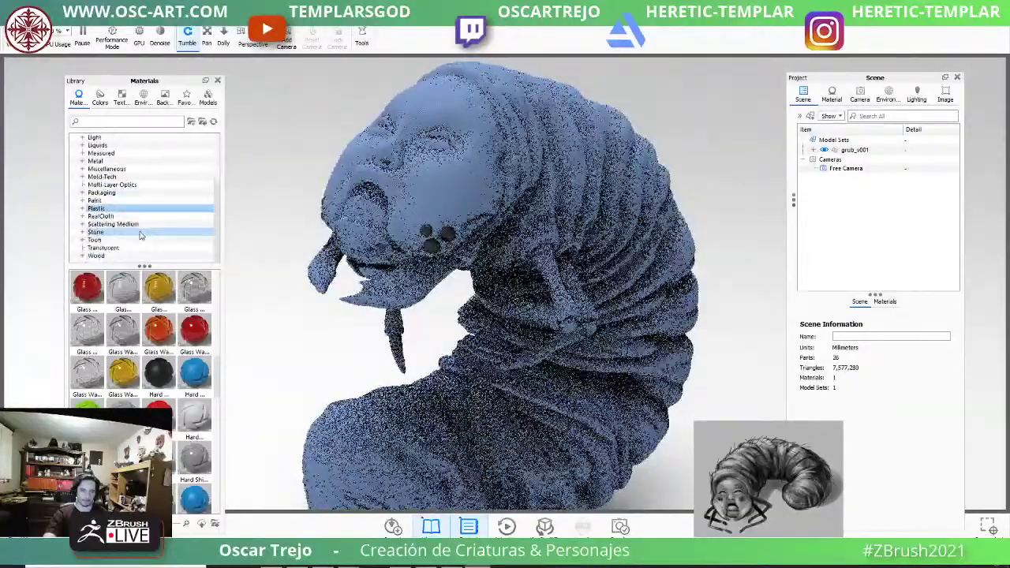
{"action": "left_click", "coordinate": [118, 248]}
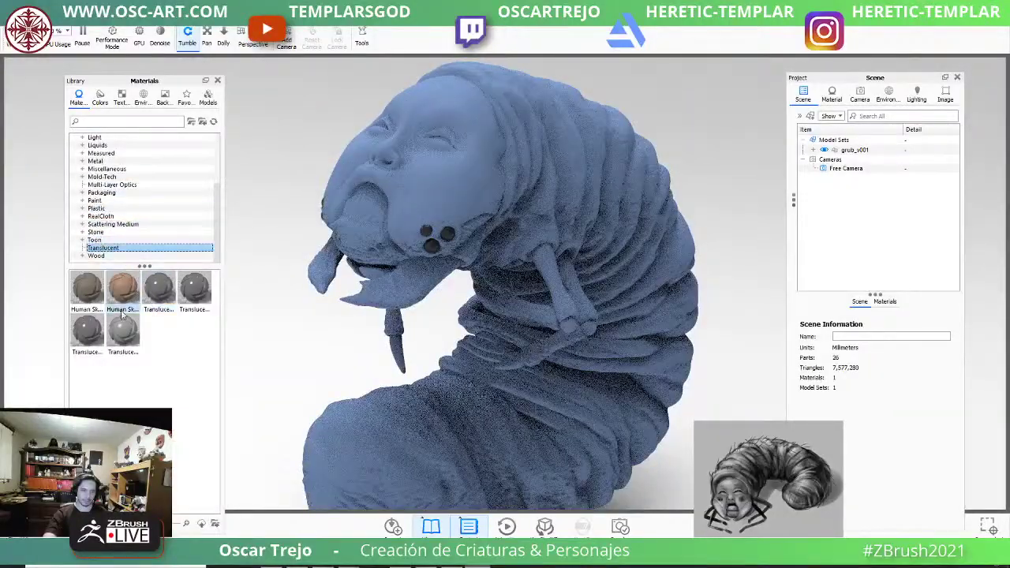
{"action": "left_click", "coordinate": [107, 169]}
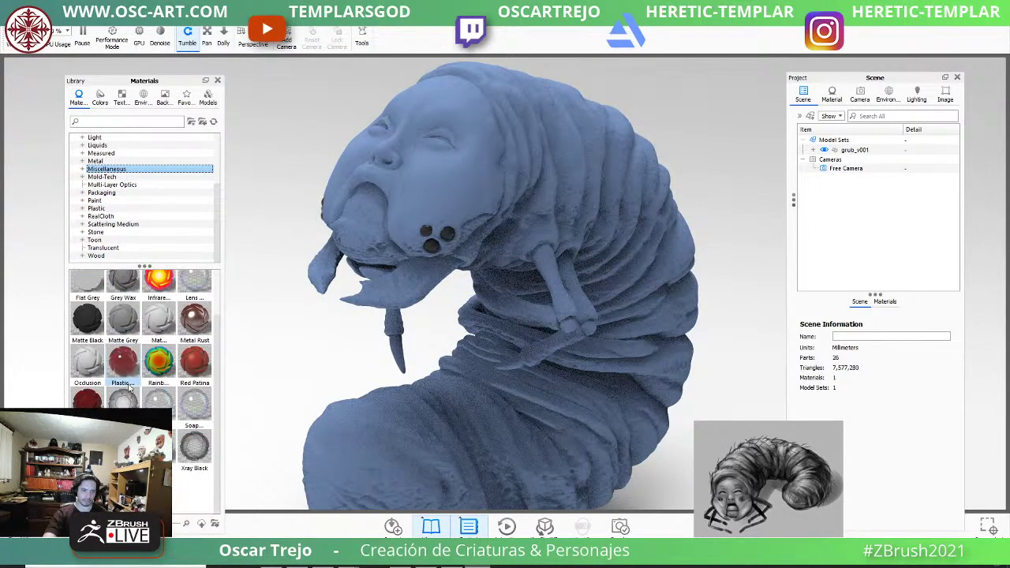
{"action": "left_click_drag", "start_coordinate": [123, 446], "coordinate": [358, 424]}
Review the body material from both sides and light the scene with the 14-Hamarikyu_Bridge_B_3k environment.
{"action": "left_click_drag", "start_coordinate": [355, 325], "coordinate": [820, 322]}
{"action": "left_click_drag", "start_coordinate": [551, 332], "coordinate": [584, 322]}
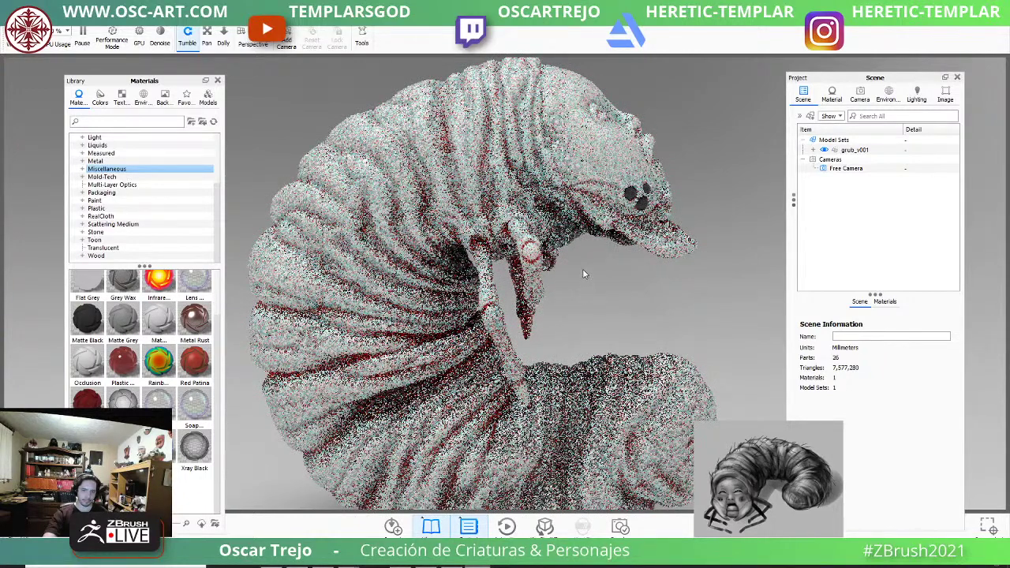
{"action": "left_click_drag", "start_coordinate": [582, 268], "coordinate": [376, 318]}
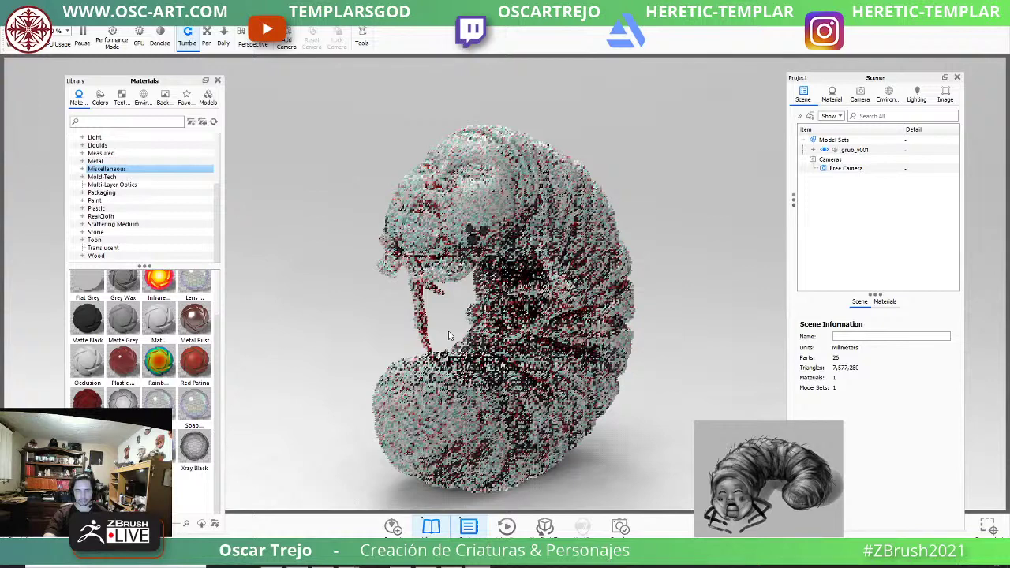
{"action": "left_click", "coordinate": [145, 98]}
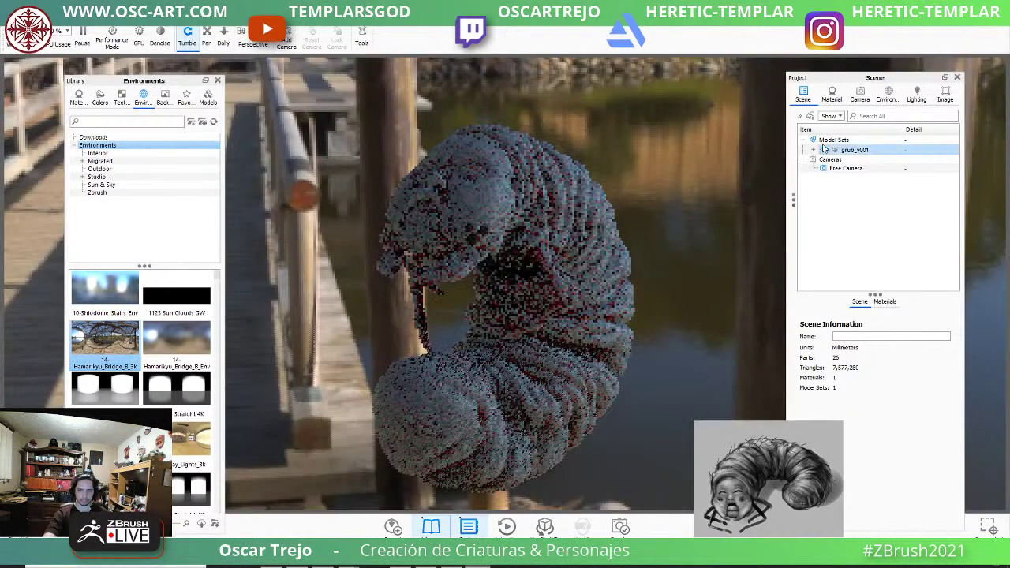
Replace the visible environment backdrop with a solid mid-grey background color and set the environment brightness to 3.
{"action": "left_click", "coordinate": [887, 94]}
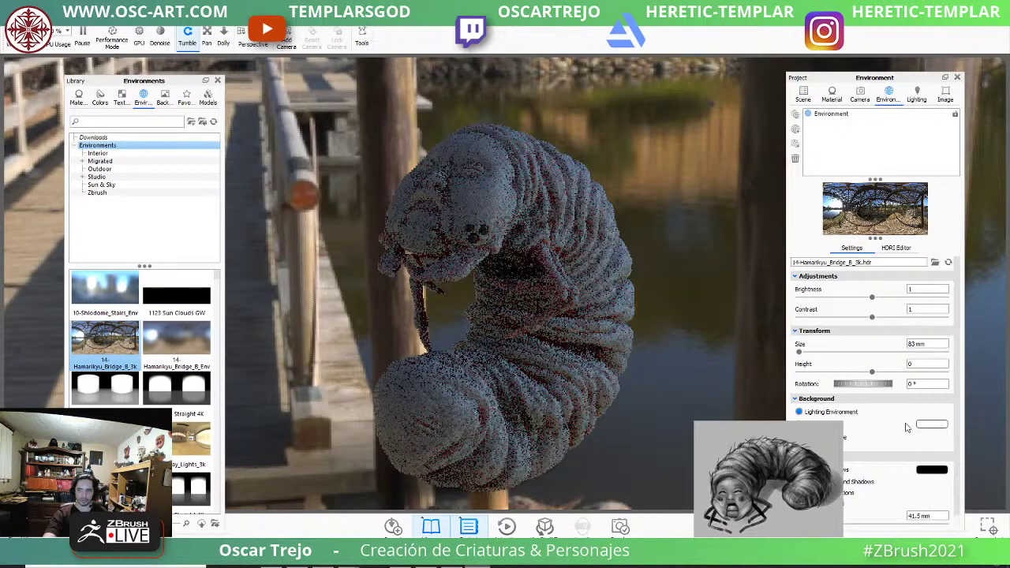
{"action": "left_click", "coordinate": [931, 426]}
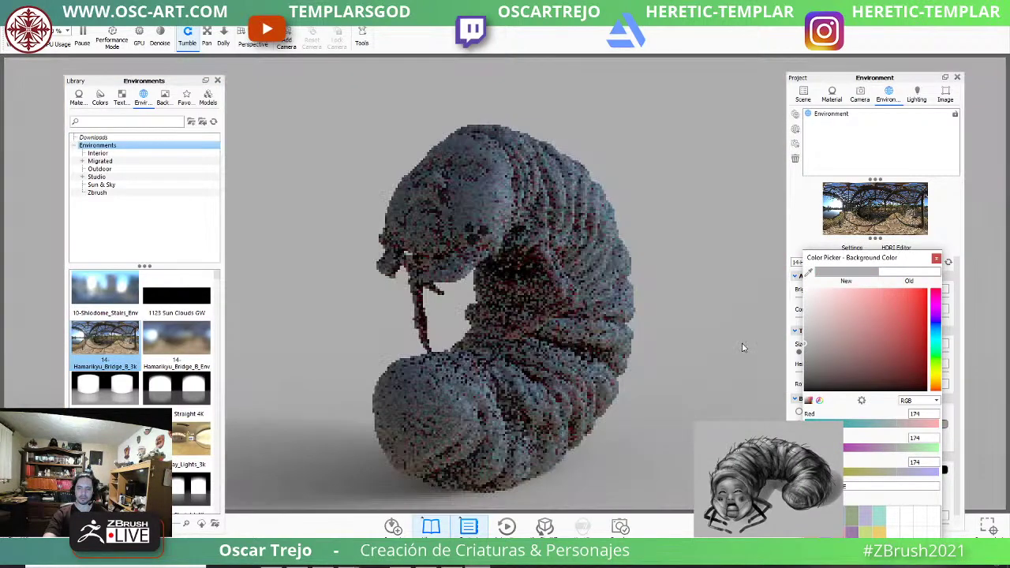
{"action": "mouse_move", "coordinate": [792, 348]}
{"action": "left_mouse_down"}
{"action": "mouse_move", "coordinate": [807, 354]}
{"action": "mouse_move", "coordinate": [787, 360]}
{"action": "left_mouse_up"}
{"action": "left_click", "coordinate": [745, 348]}
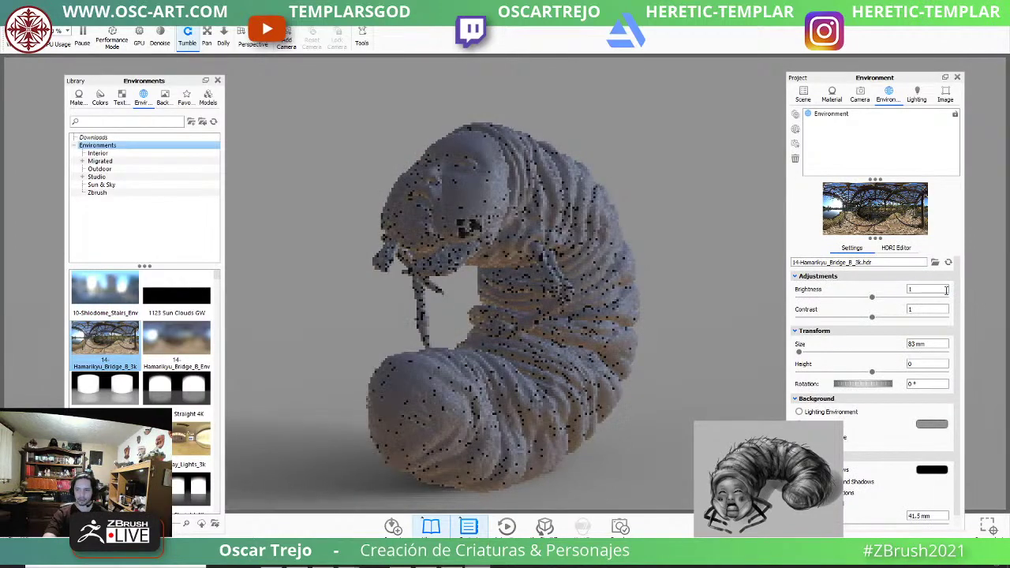
{"action": "type", "text": "3"}
{"action": "key", "text": "Tab"}
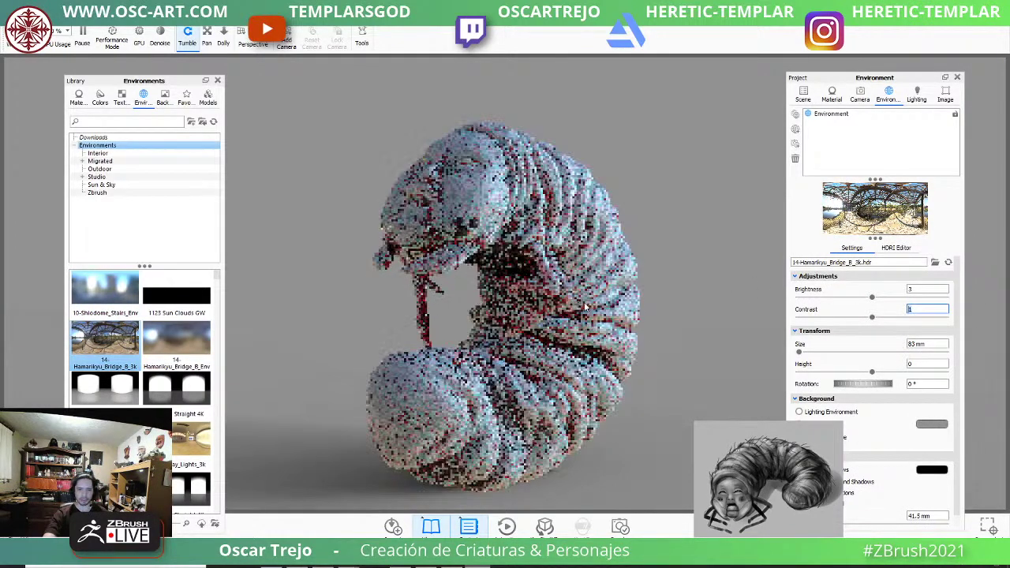
Frame the grub in a three-quarter view and copy the dark material from its small side eyes.
{"action": "left_click_drag", "start_coordinate": [462, 291], "coordinate": [369, 290]}
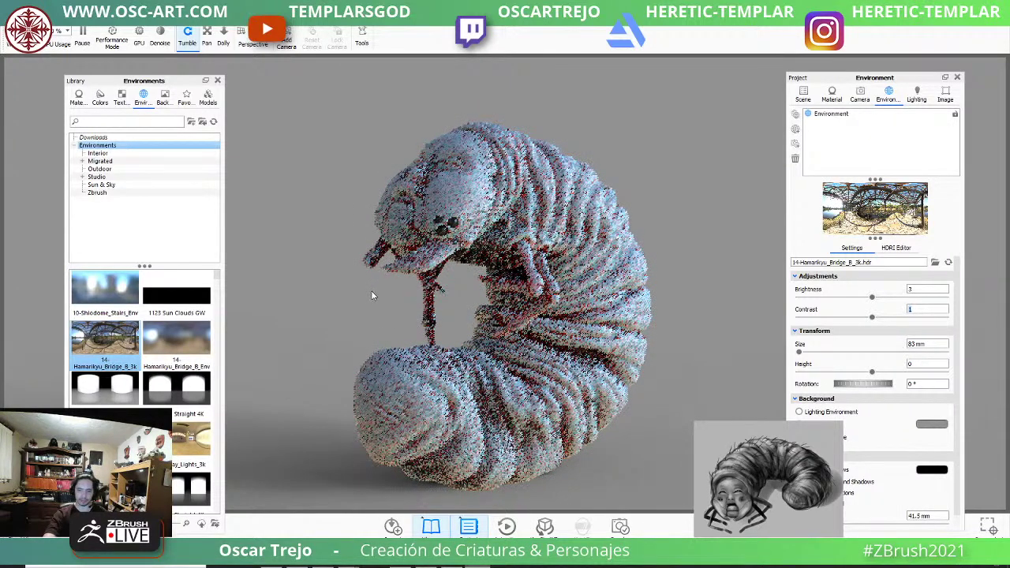
{"action": "left_click_drag", "start_coordinate": [352, 297], "coordinate": [399, 301]}
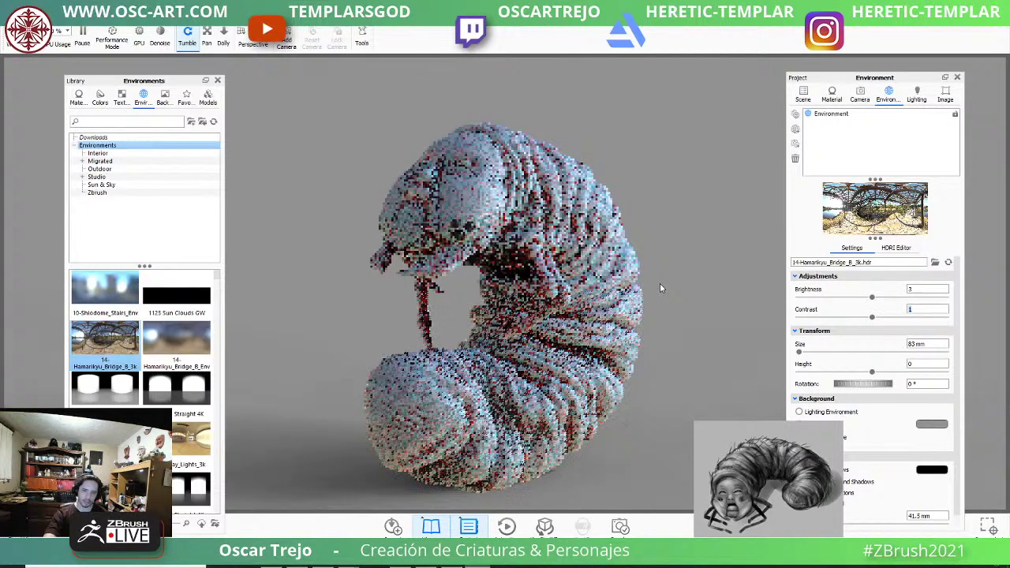
{"action": "left_click_drag", "start_coordinate": [565, 298], "coordinate": [591, 322]}
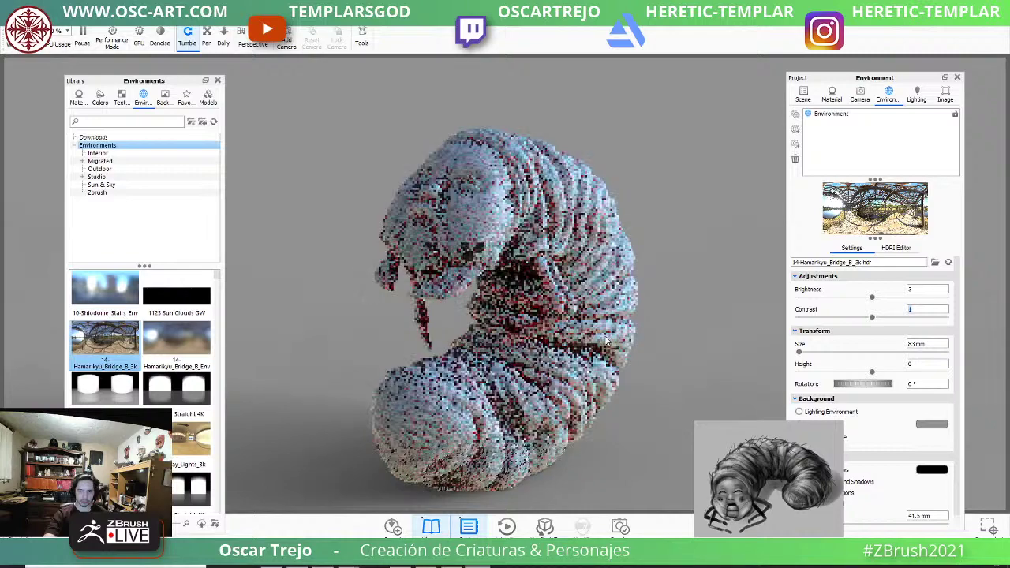
{"action": "left_click_drag", "start_coordinate": [575, 348], "coordinate": [522, 323]}
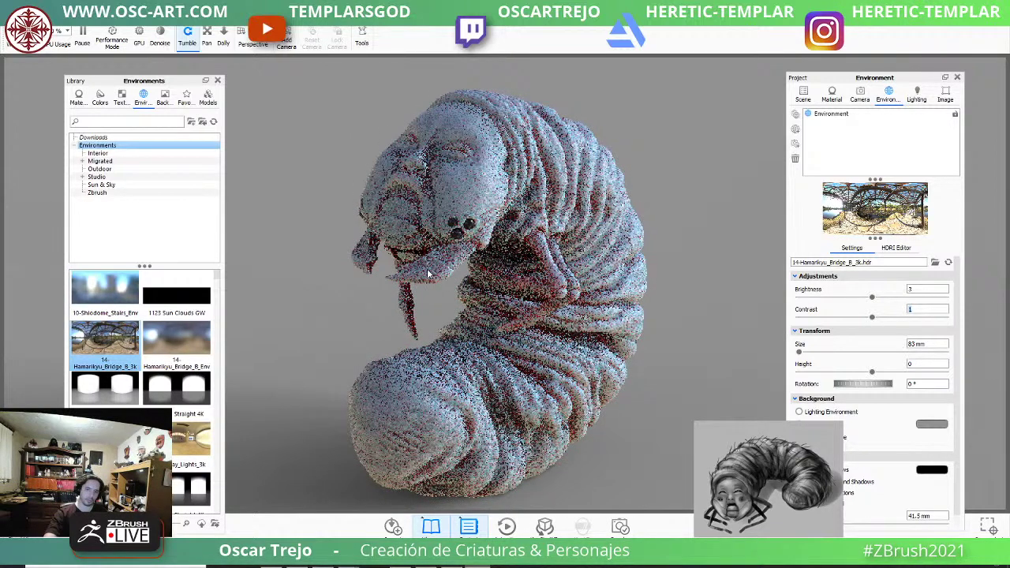
{"action": "left_click_drag", "start_coordinate": [482, 320], "coordinate": [511, 320]}
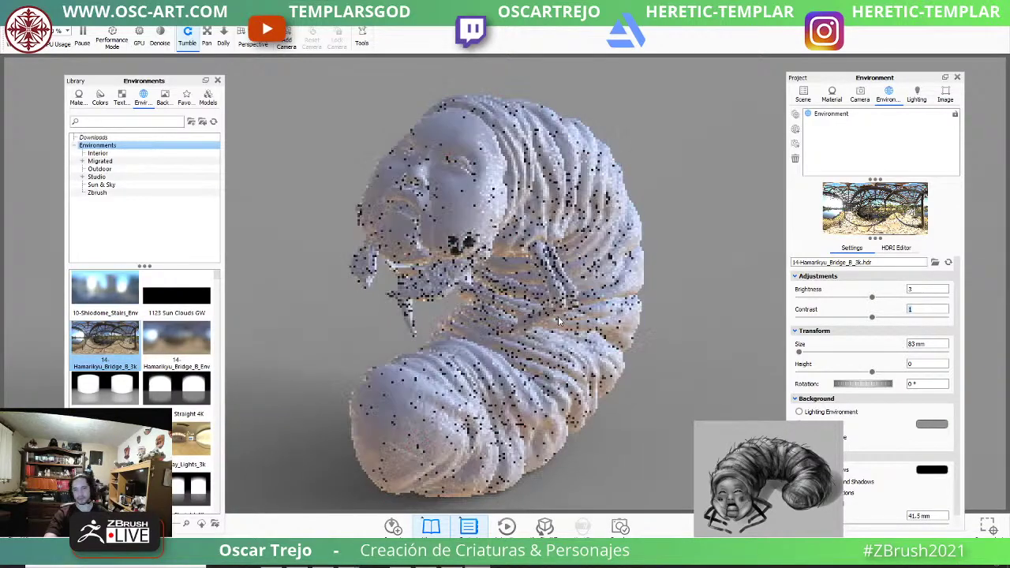
{"action": "middle_click_drag", "start_coordinate": [552, 329], "coordinate": [539, 316]}
{"action": "left_click_drag", "start_coordinate": [538, 316], "coordinate": [543, 312]}
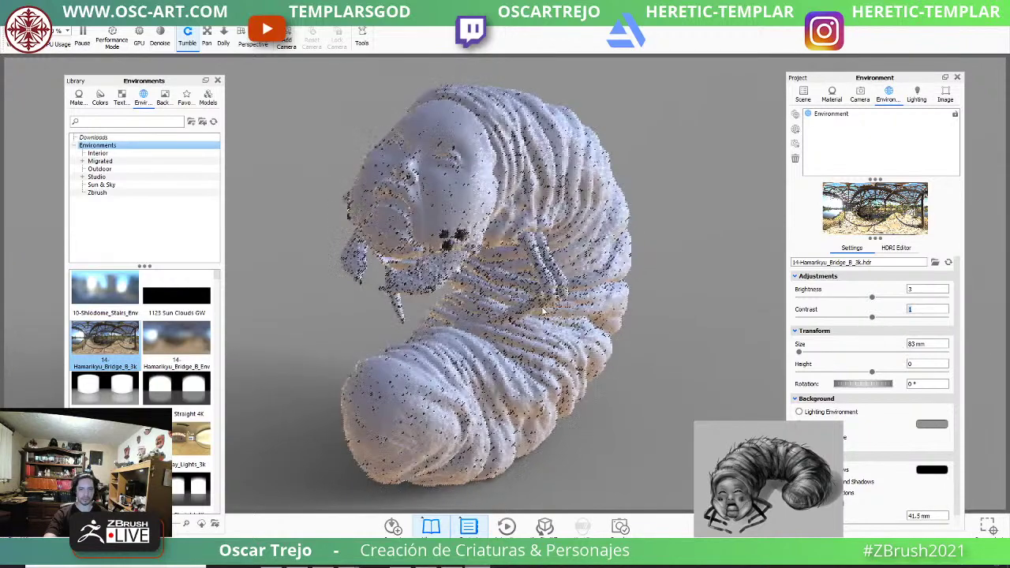
{"action": "right_click", "coordinate": [466, 242]}
{"action": "left_click", "coordinate": [493, 42]}
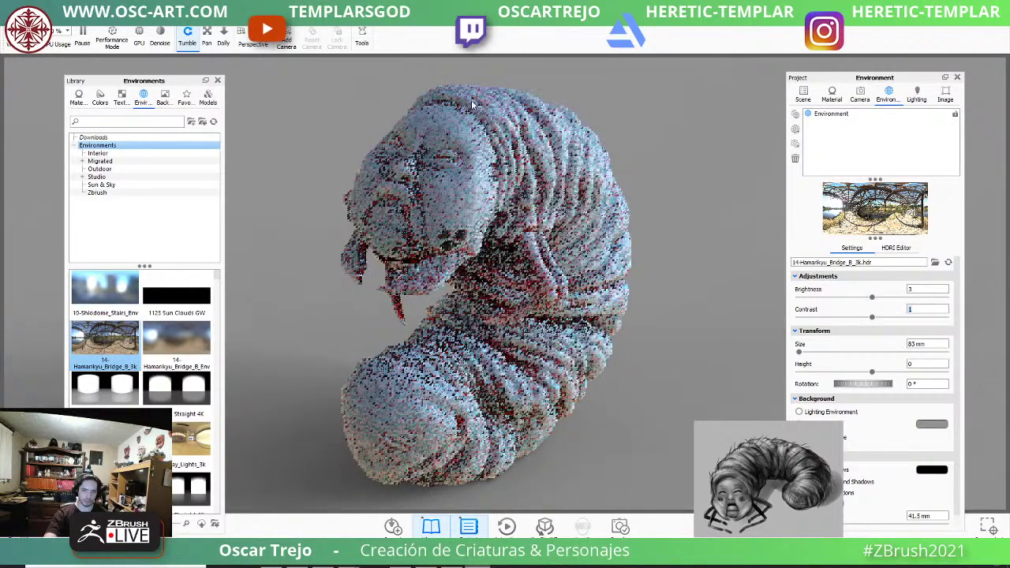
{"action": "right_click", "coordinate": [450, 159]}
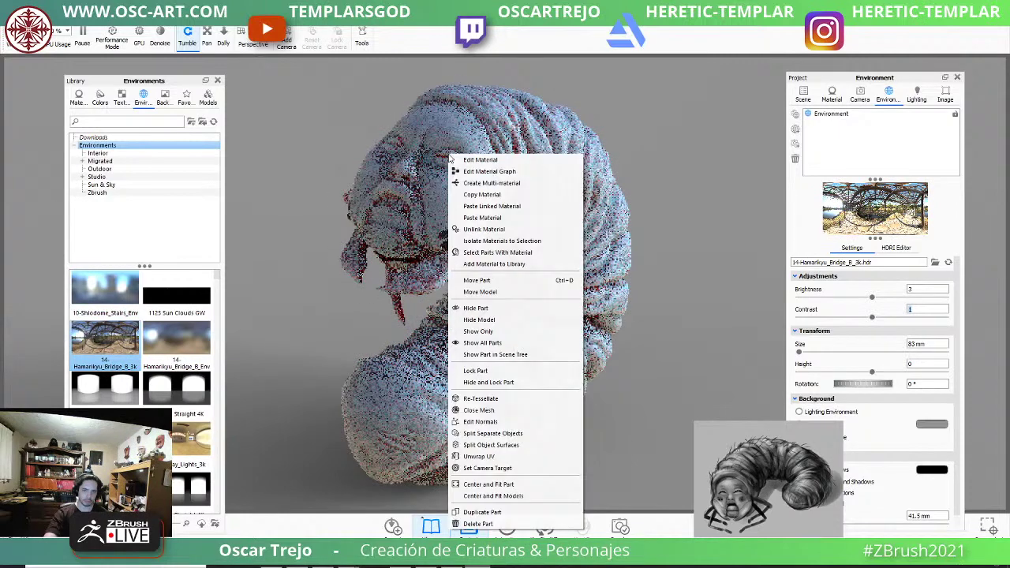
{"action": "left_click", "coordinate": [486, 208]}
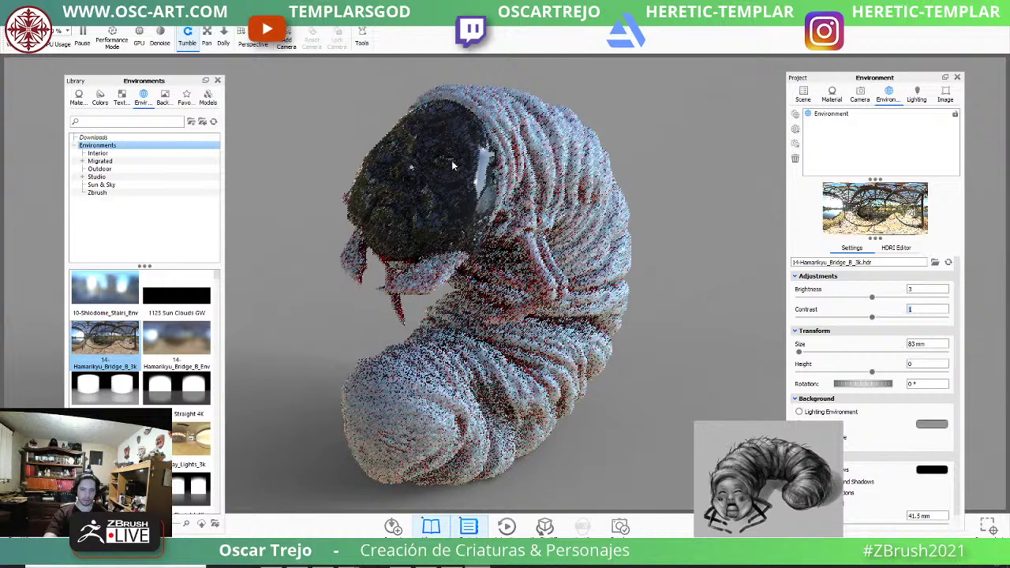
{"action": "key", "text": "ctrl+z"}
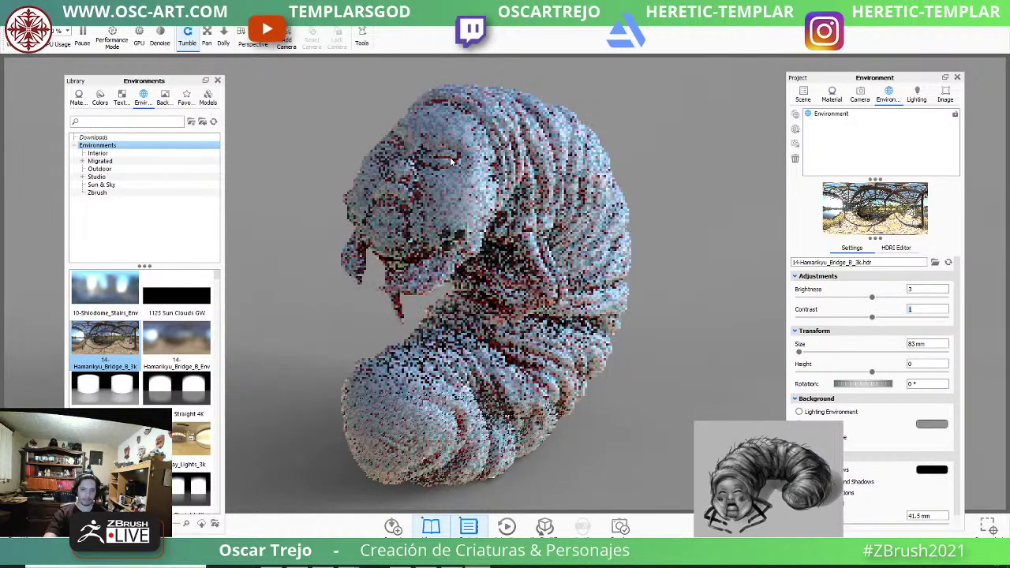
Paste the copied dark eye material as a linked material onto the baby face's main eye.
{"action": "right_click", "coordinate": [449, 158]}
{"action": "left_click", "coordinate": [475, 210]}
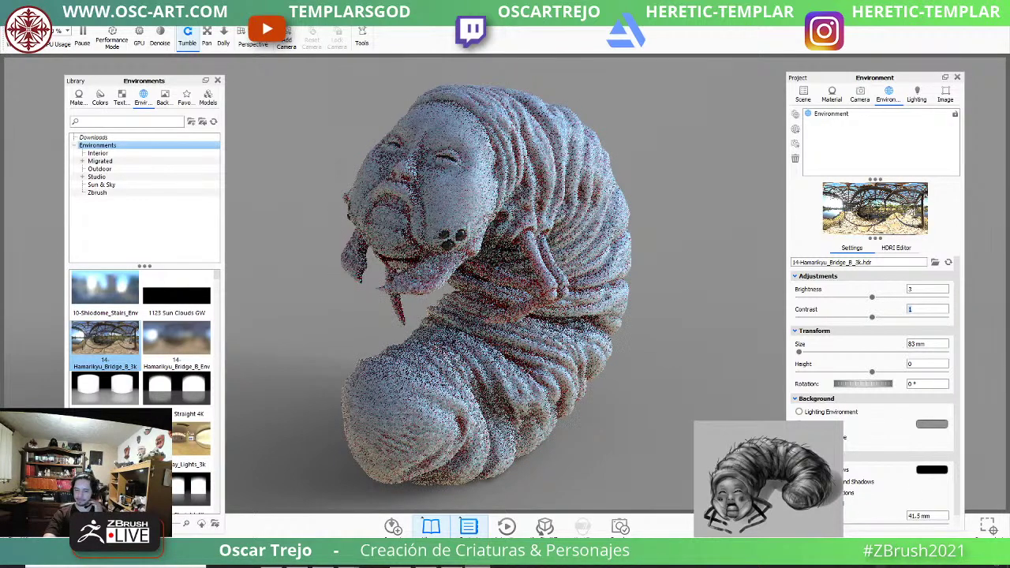
{"action": "mouse_move", "coordinate": [348, 557]}
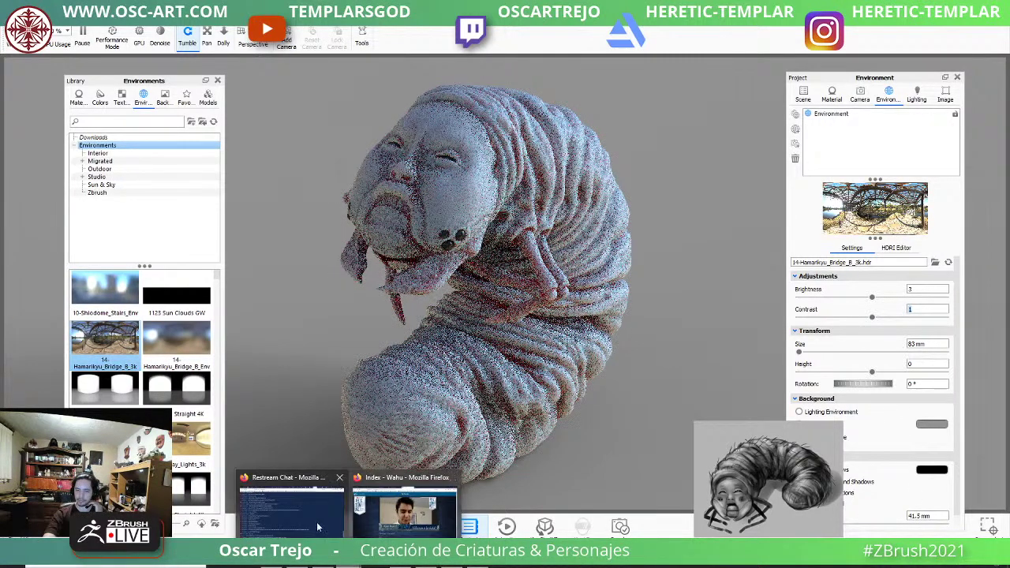